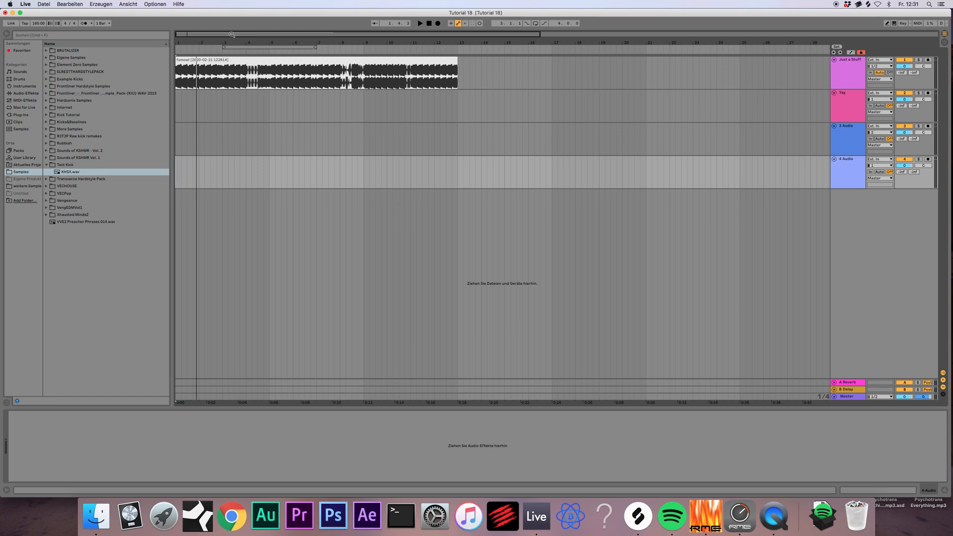
{"action": "left_click_drag", "start_coordinate": [232, 37], "coordinate": [320, 38]}
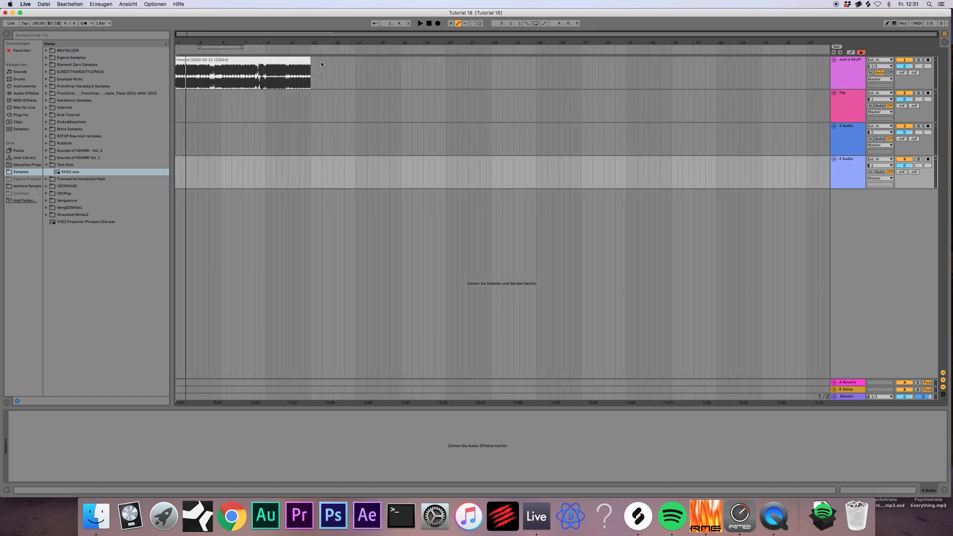
{"action": "left_click", "coordinate": [840, 84]}
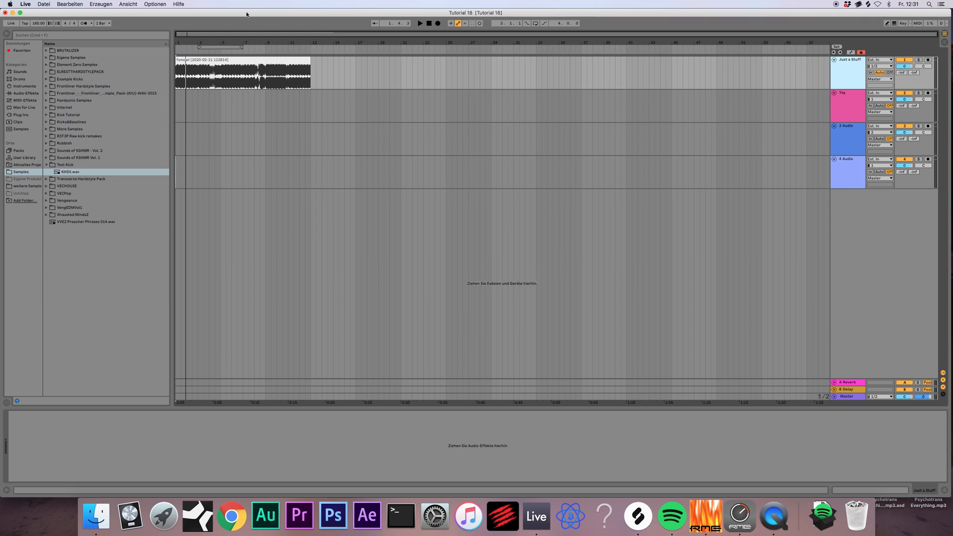
{"action": "left_click_drag", "start_coordinate": [201, 33], "coordinate": [202, 53]}
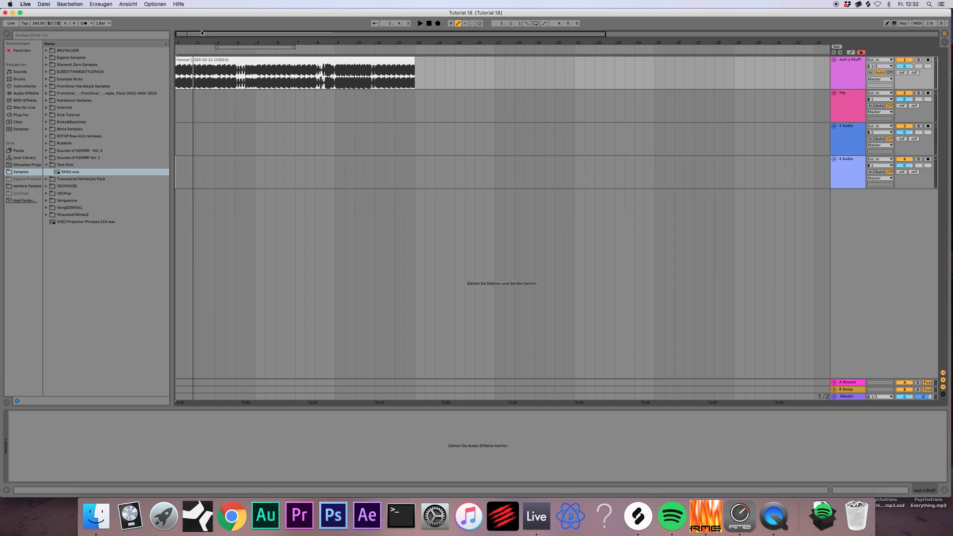
{"action": "left_click_drag", "start_coordinate": [201, 33], "coordinate": [184, 32]}
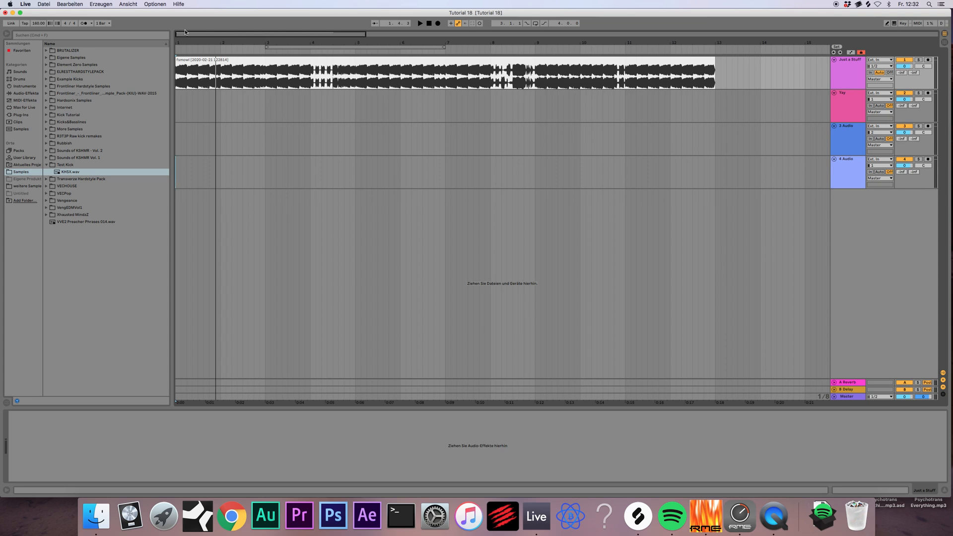
{"action": "left_click", "coordinate": [846, 65]}
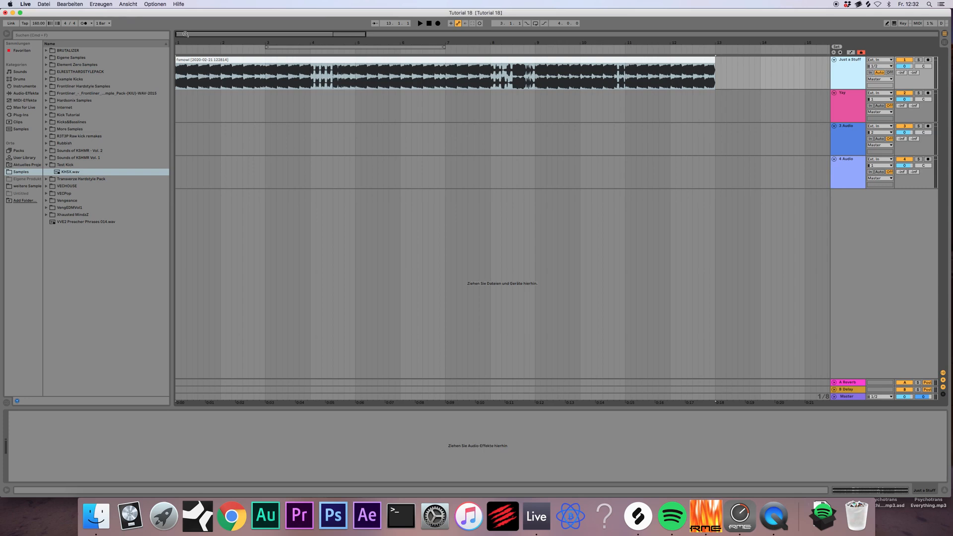
{"action": "left_click", "coordinate": [266, 60]}
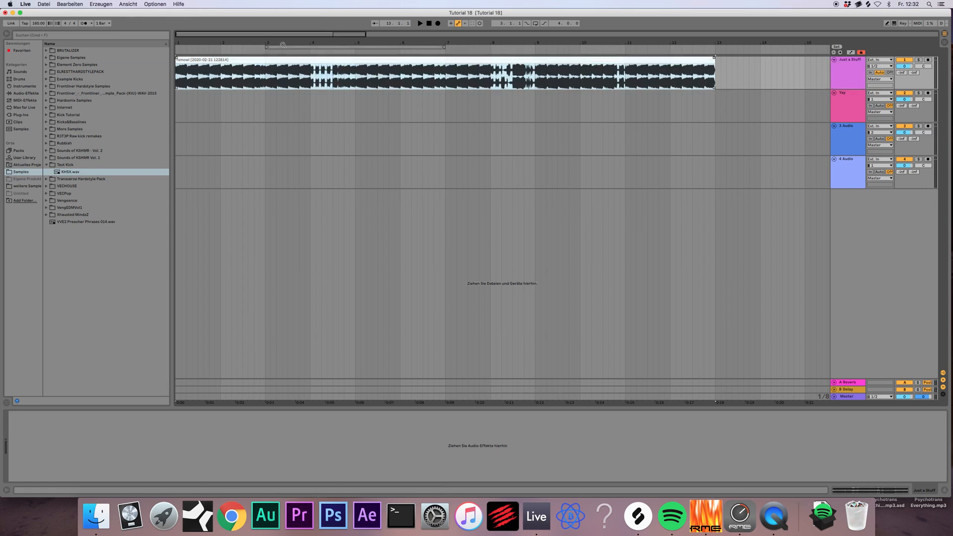
{"action": "left_click_drag", "start_coordinate": [210, 34], "coordinate": [189, 34]}
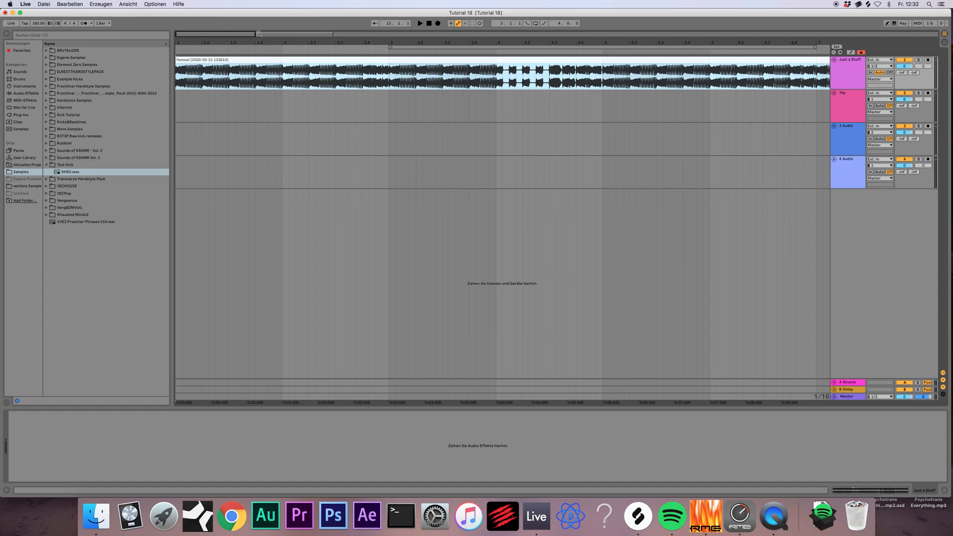
- Listen to the audio clip on the first track from its start and examine its waveform up close around bar 10
{"action": "left_click", "coordinate": [429, 23]}
{"action": "left_click_drag", "start_coordinate": [230, 36], "coordinate": [256, 33]}
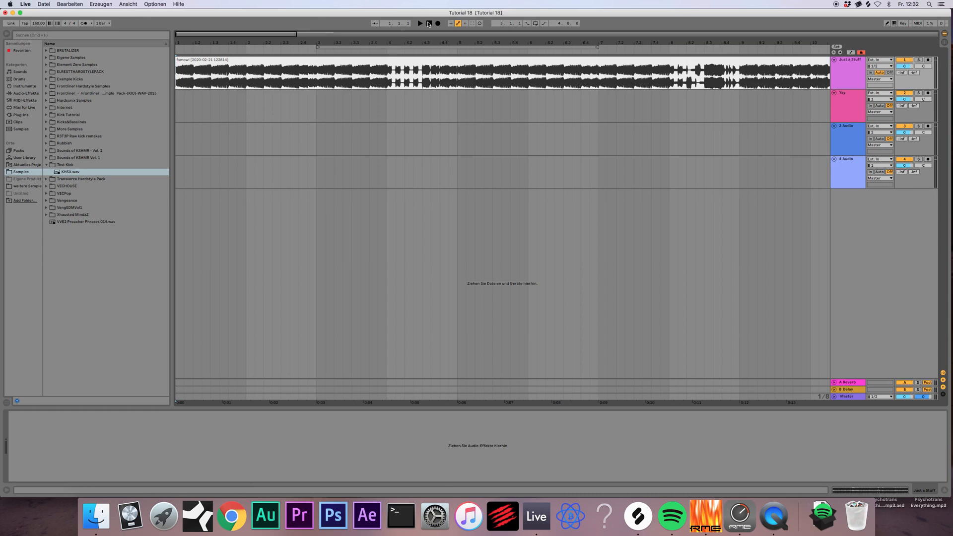
{"action": "key", "text": "space"}
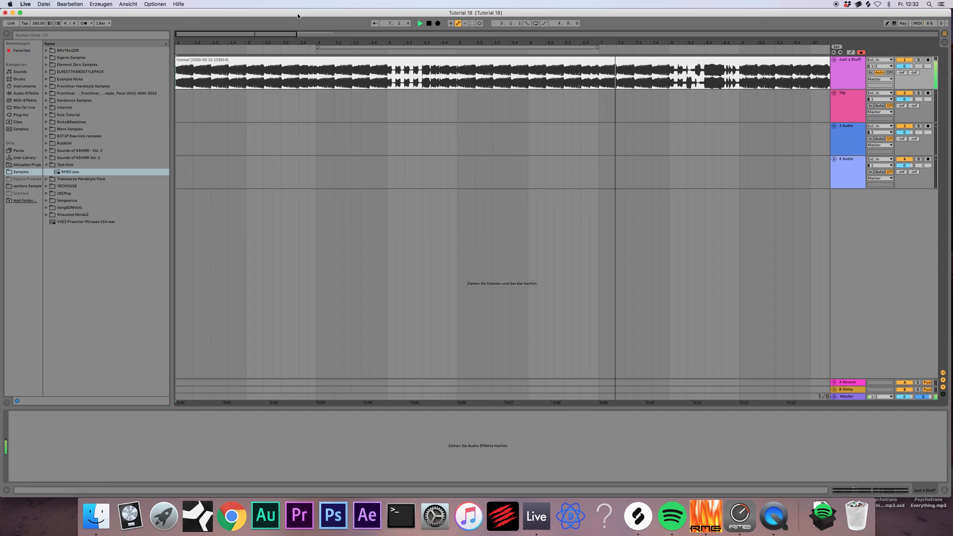
{"action": "left_click_drag", "start_coordinate": [290, 35], "coordinate": [313, 34]}
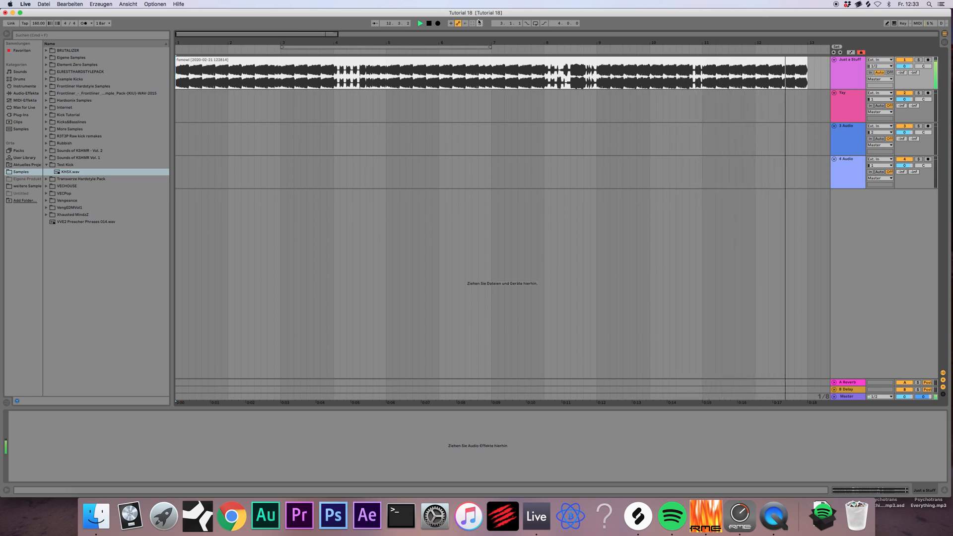
{"action": "key", "text": "space"}
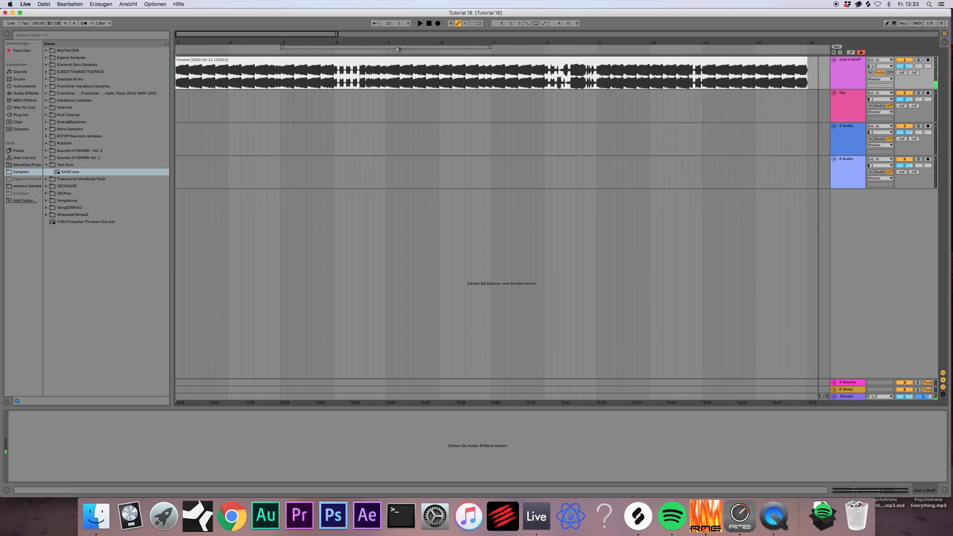
{"action": "left_click", "coordinate": [428, 23]}
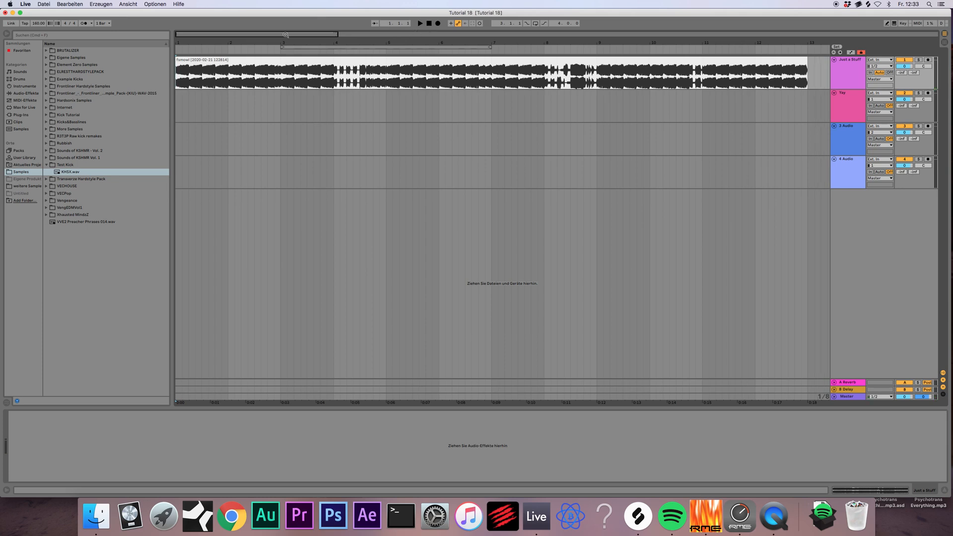
{"action": "left_click_drag", "start_coordinate": [280, 33], "coordinate": [304, 151]}
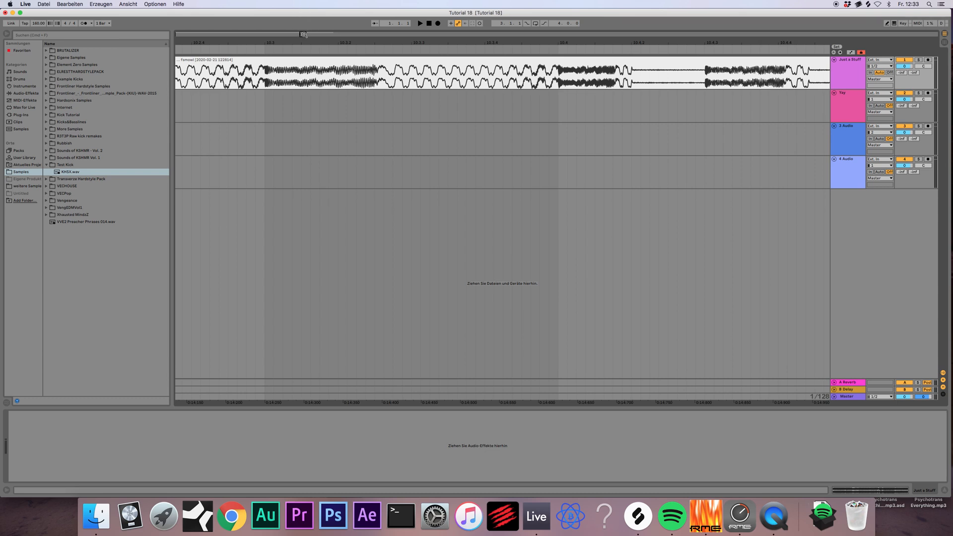
{"action": "left_click_drag", "start_coordinate": [305, 34], "coordinate": [304, 12]}
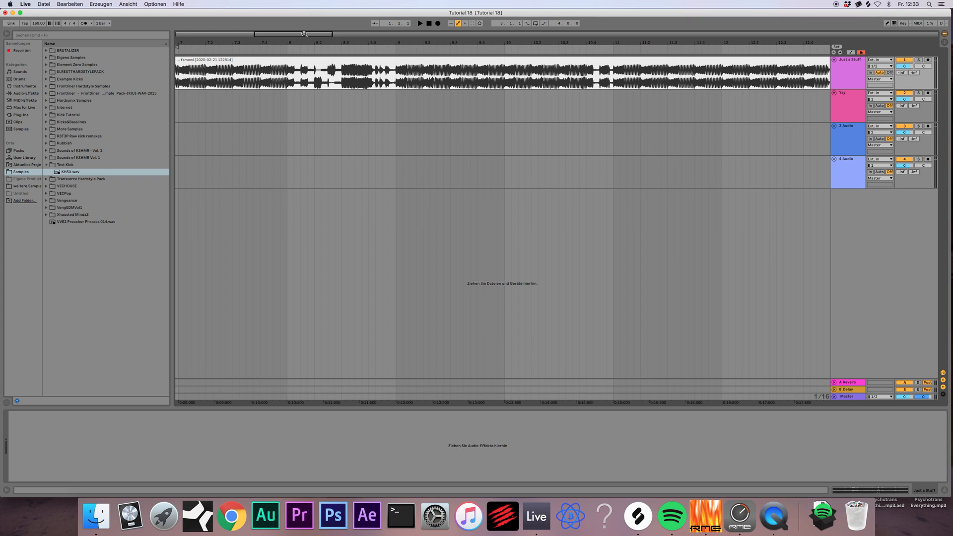
{"action": "left_click_drag", "start_coordinate": [302, 35], "coordinate": [301, 33]}
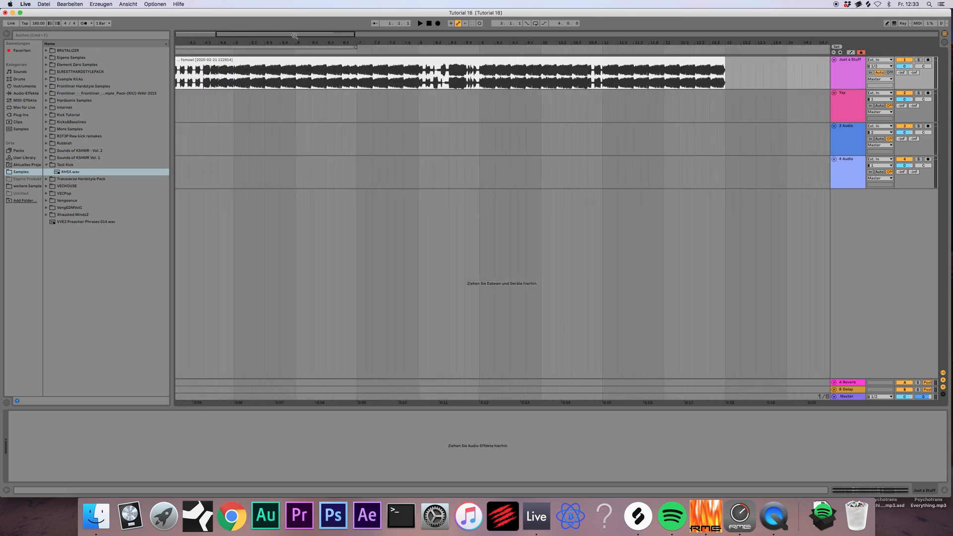
{"action": "left_click_drag", "start_coordinate": [294, 36], "coordinate": [283, 33]}
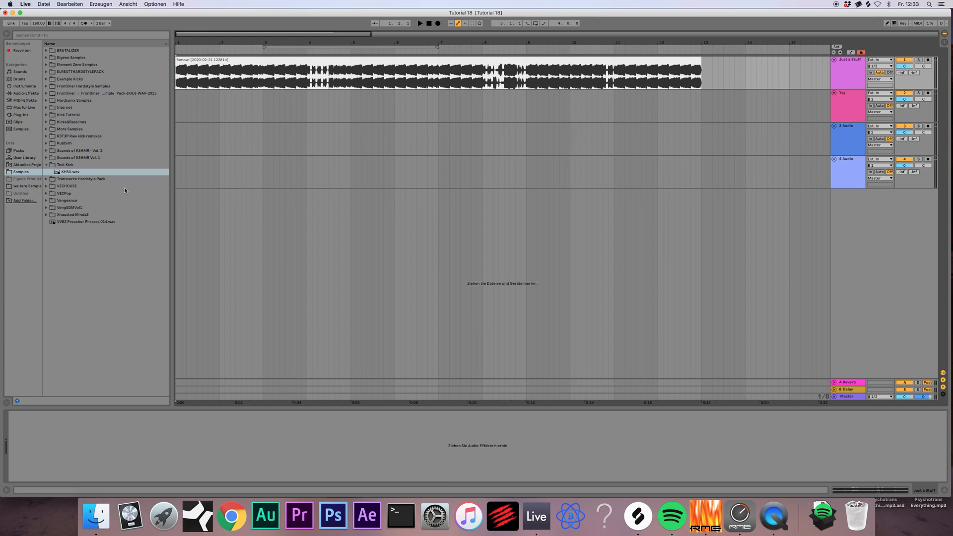
- Rename the "3 Audio" track to REC
{"action": "left_click", "coordinate": [838, 136]}
{"action": "left_click", "coordinate": [847, 128]}
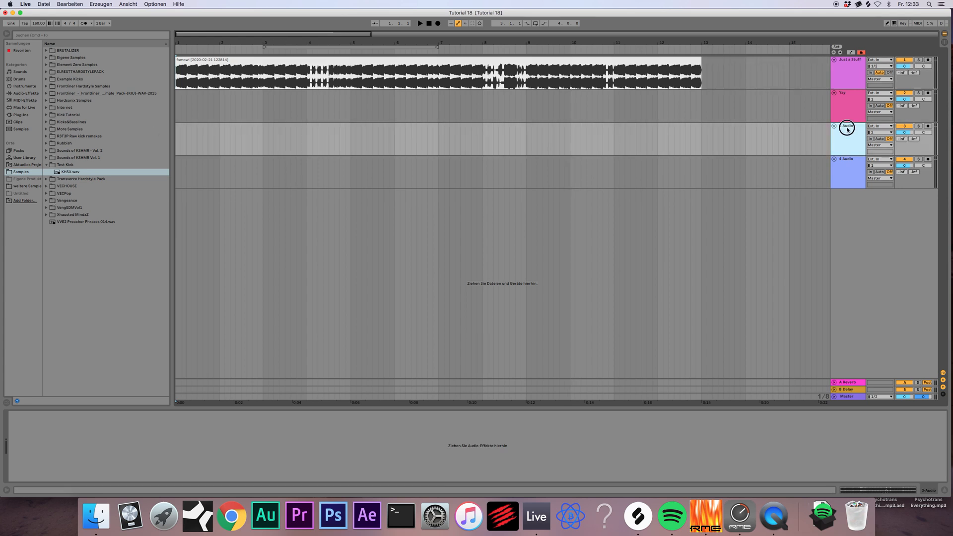
{"action": "left_click", "coordinate": [783, 143]}
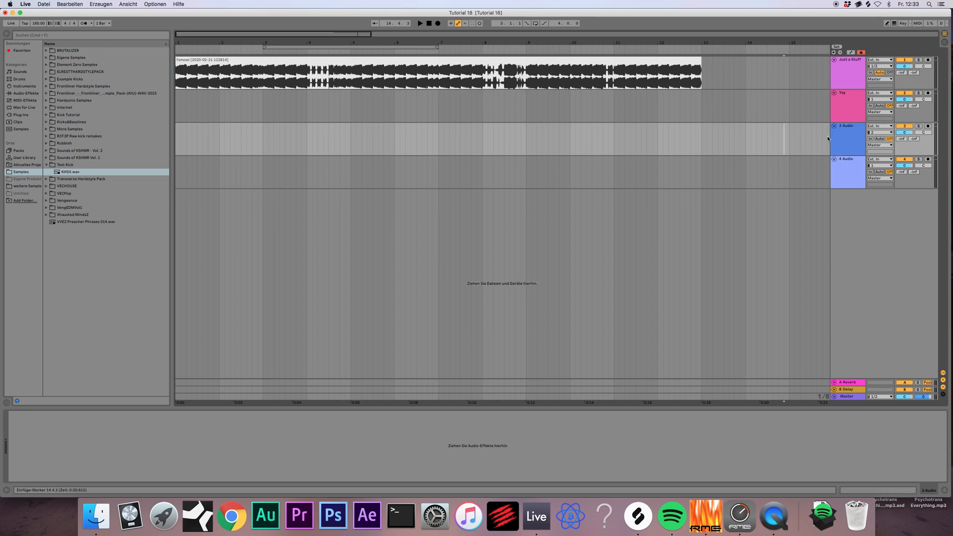
{"action": "right_click", "coordinate": [854, 134]}
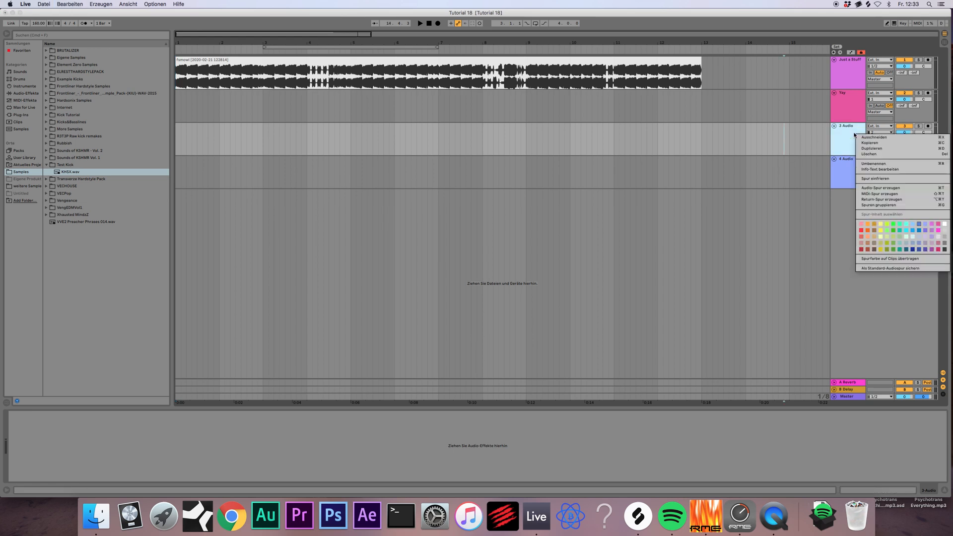
{"action": "left_click", "coordinate": [841, 135]}
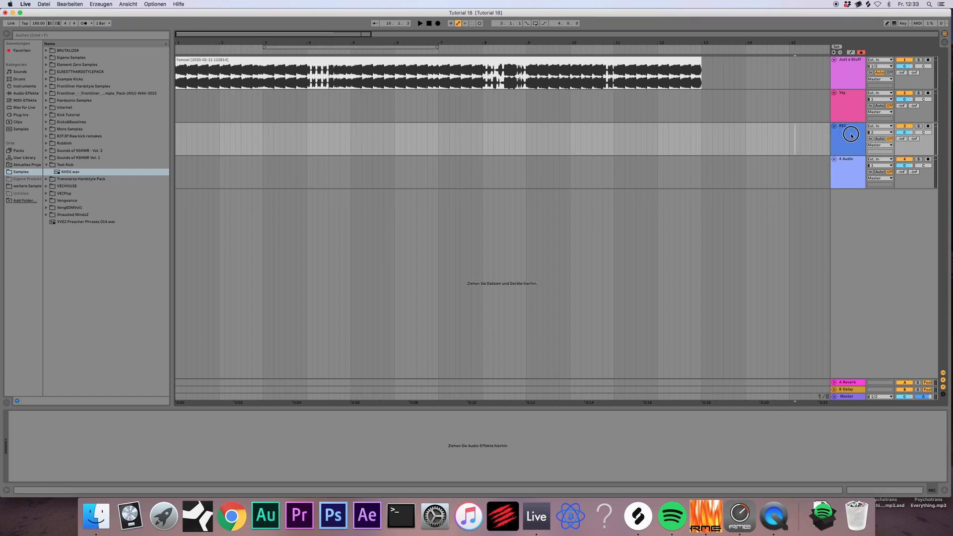
{"action": "left_click", "coordinate": [851, 135]}
- Choose the input channel for the REC track, deactivate its output and arm it for recording
{"action": "left_click", "coordinate": [877, 127]}
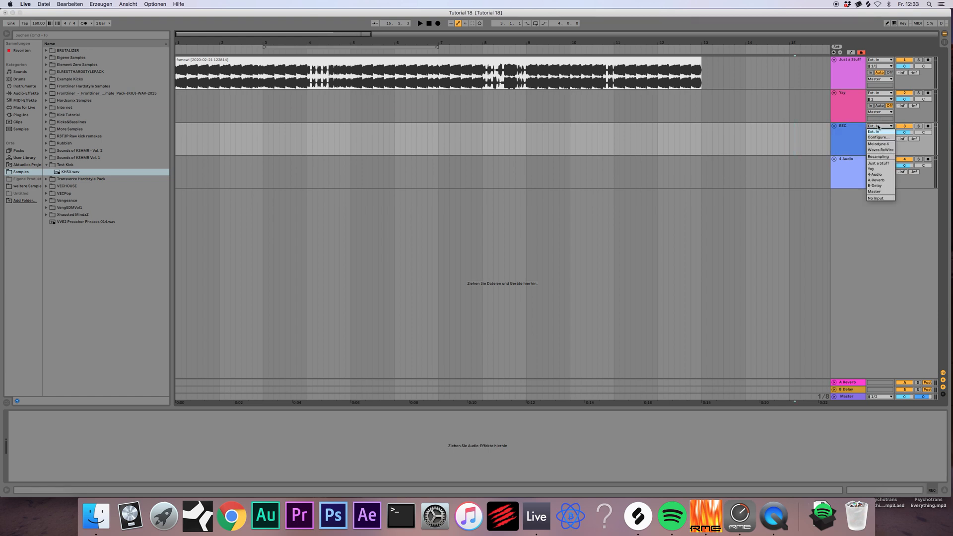
{"action": "left_click", "coordinate": [857, 135]}
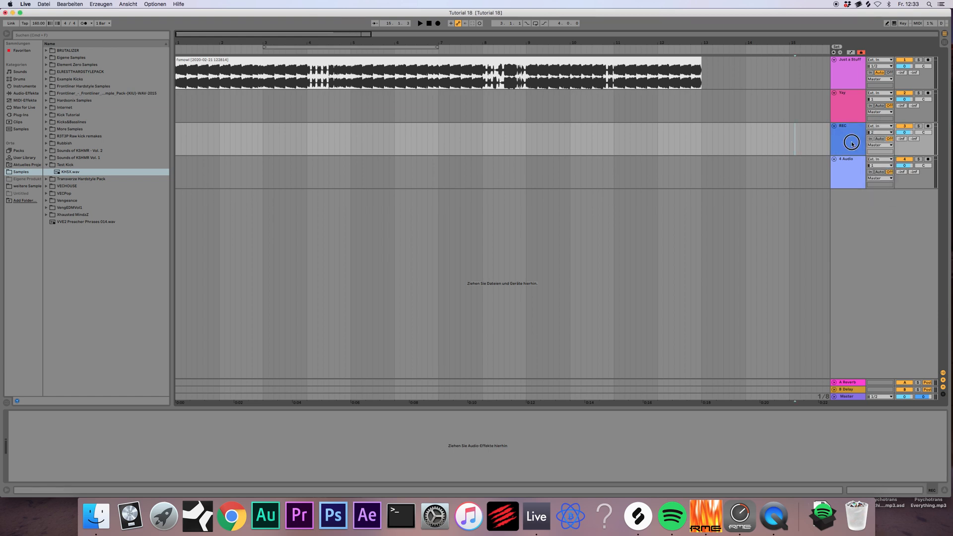
{"action": "left_click", "coordinate": [903, 126]}
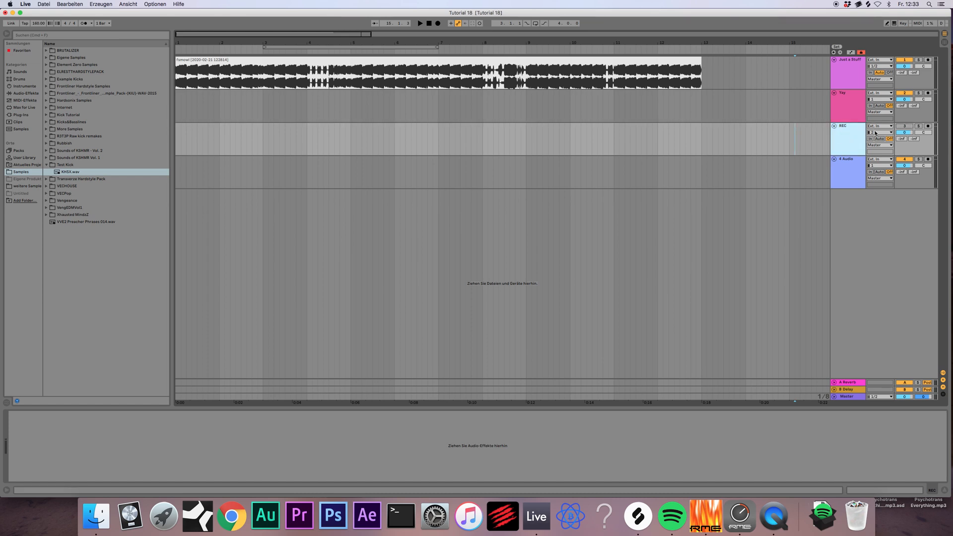
{"action": "left_click", "coordinate": [879, 132]}
{"action": "left_click", "coordinate": [874, 154]}
{"action": "left_click", "coordinate": [861, 140]}
{"action": "left_click", "coordinate": [927, 126]}
- Try recording a first short take on the REC track from the start of the arrangement and play it back
{"action": "left_click", "coordinate": [429, 23]}
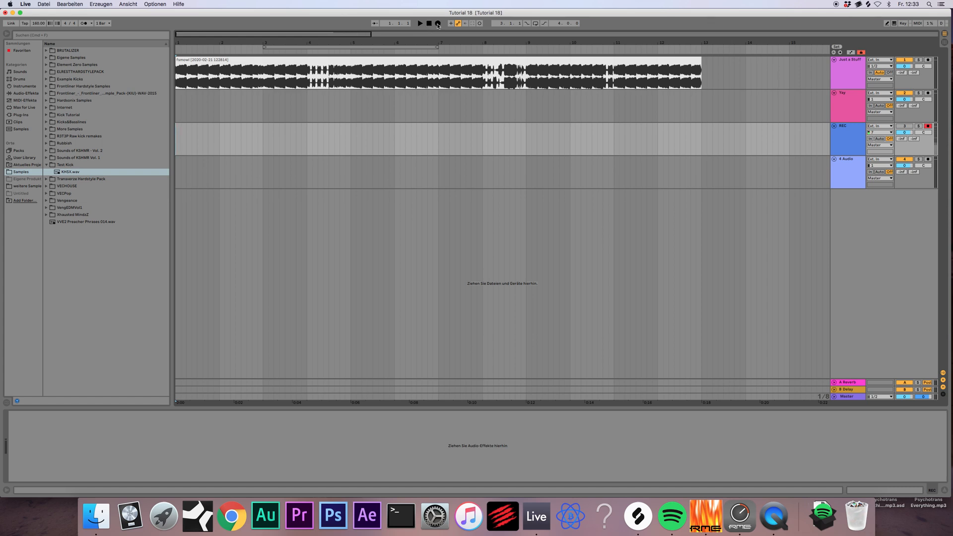
{"action": "left_click", "coordinate": [437, 25]}
{"action": "key", "text": "space"}
{"action": "key", "text": "space"}
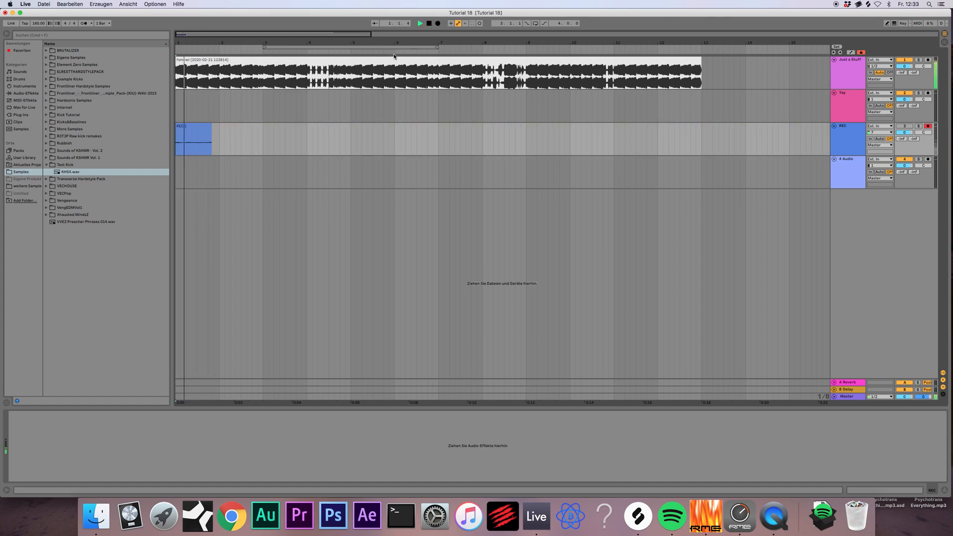
{"action": "key", "text": "space"}
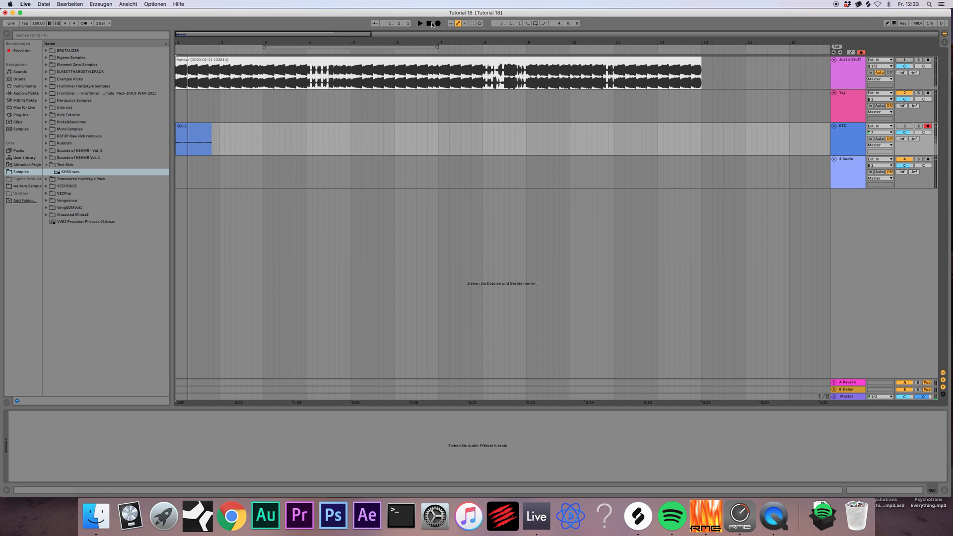
- Record a new take with two short hits on the REC track while the Just a Stuff track is muted
{"action": "left_click", "coordinate": [431, 23]}
{"action": "left_click", "coordinate": [438, 24]}
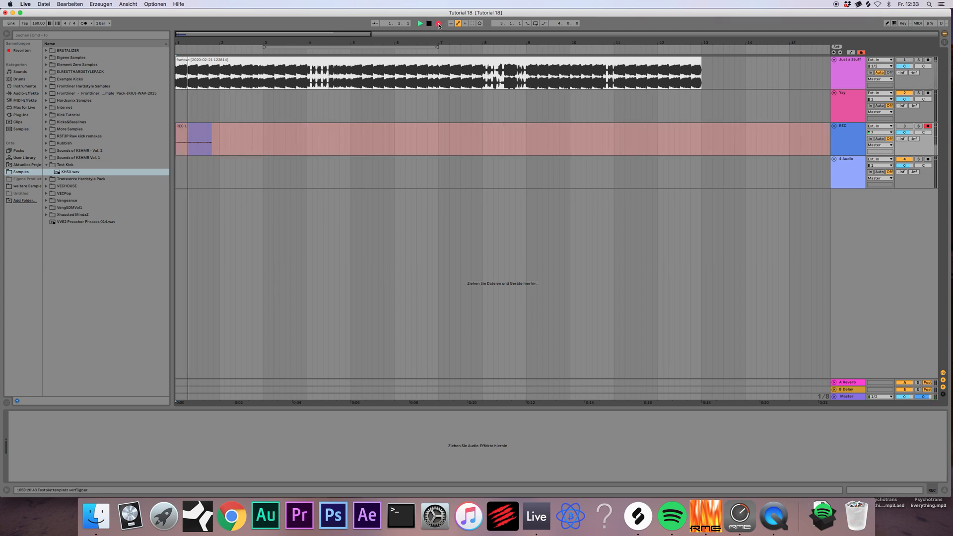
{"action": "key", "text": "space"}
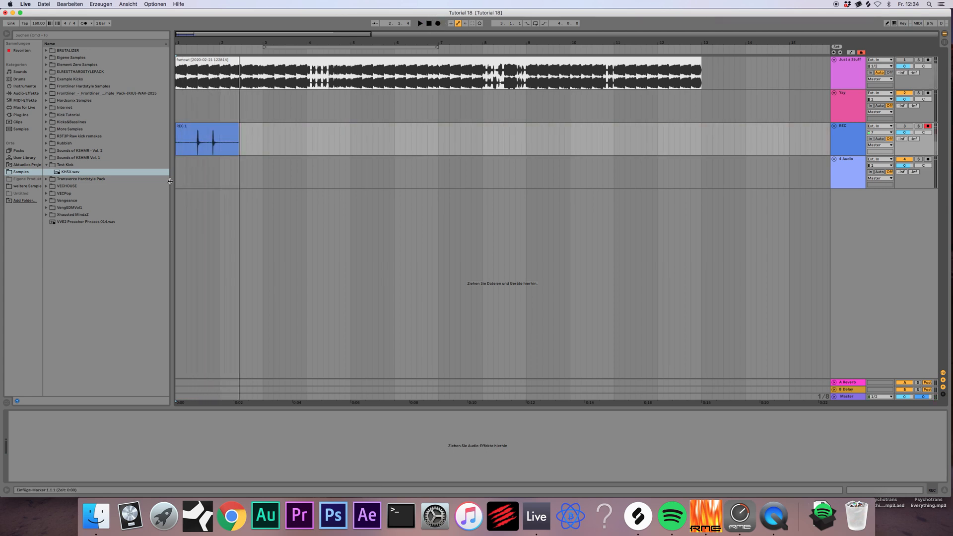
- Set the REC track's input to No Input and move the recorded clip down to the fourth audio track
{"action": "left_click", "coordinate": [840, 143]}
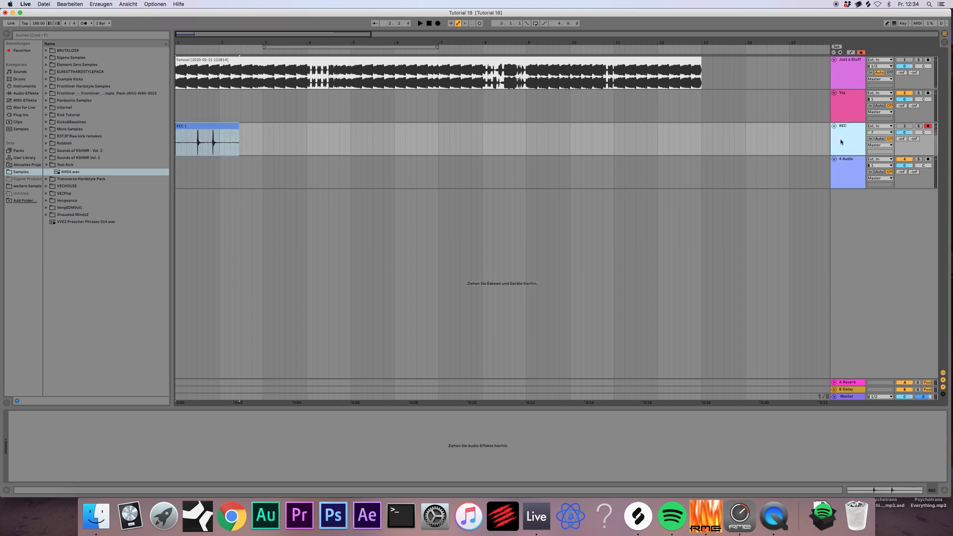
{"action": "left_click", "coordinate": [868, 125]}
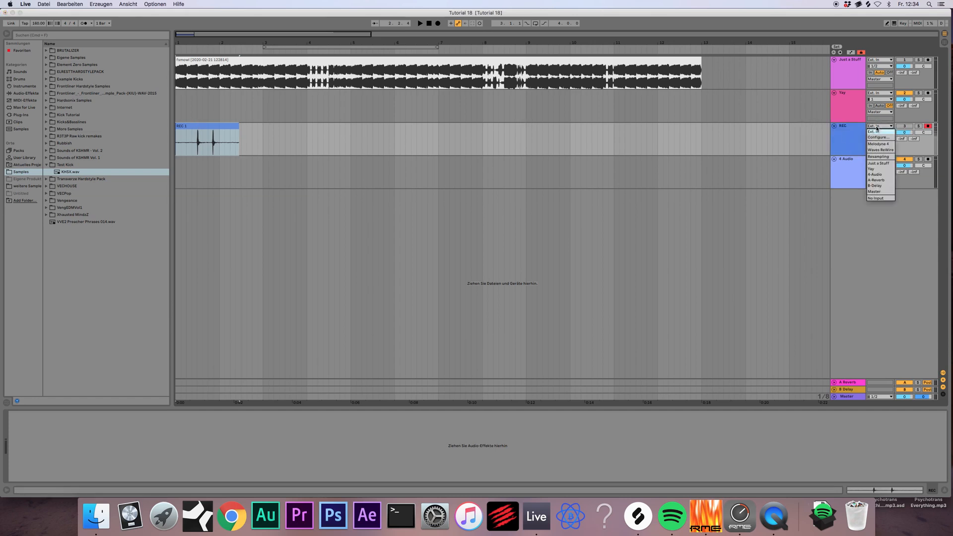
{"action": "left_click", "coordinate": [875, 198]}
{"action": "left_click", "coordinate": [201, 166]}
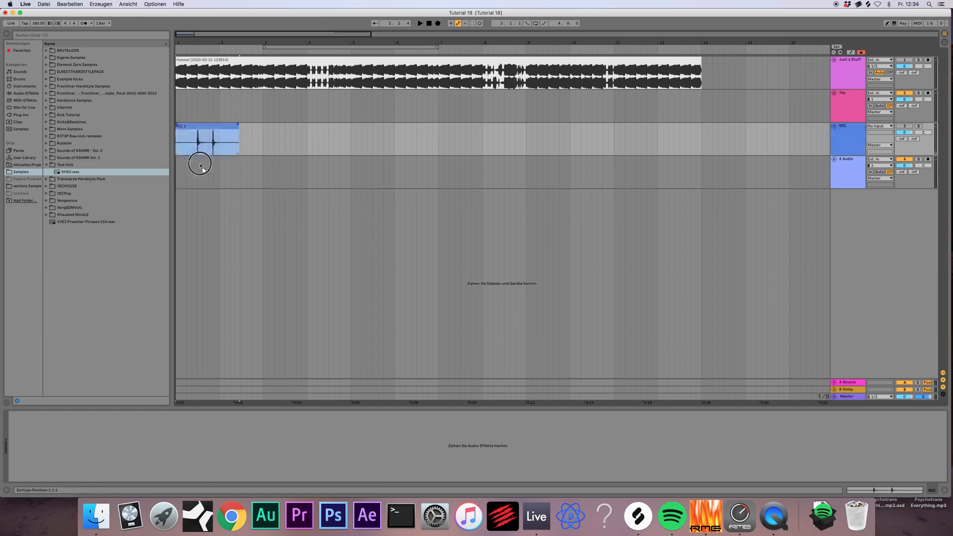
{"action": "left_click_drag", "start_coordinate": [201, 165], "coordinate": [202, 168]}
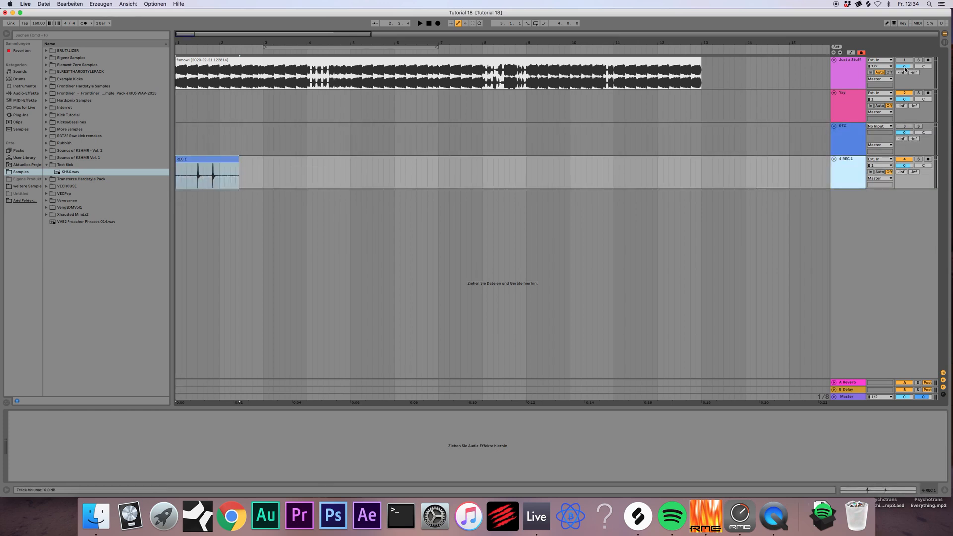
- Play back the recorded clip on the fourth track
{"action": "key", "text": "space"}
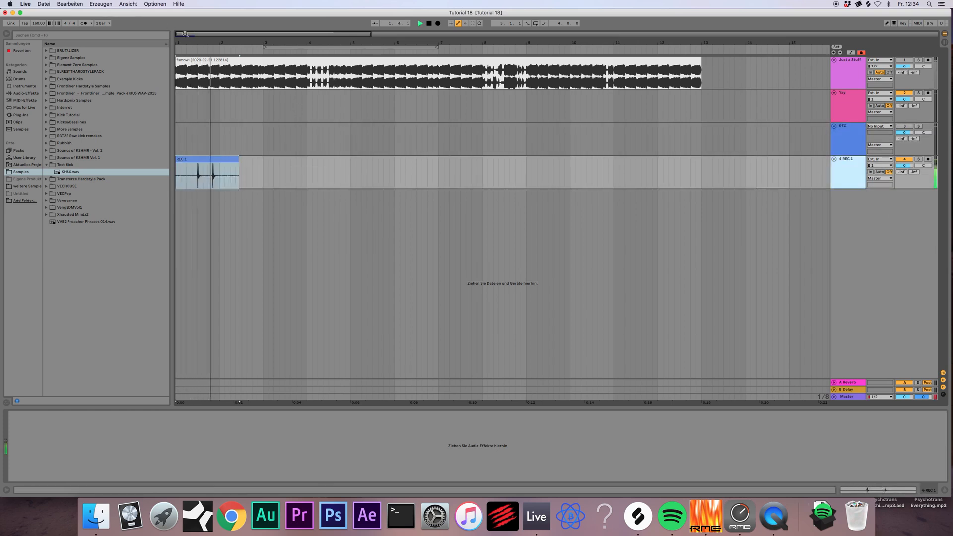
{"action": "left_click_drag", "start_coordinate": [185, 34], "coordinate": [183, 99]}
{"action": "key", "text": "space"}
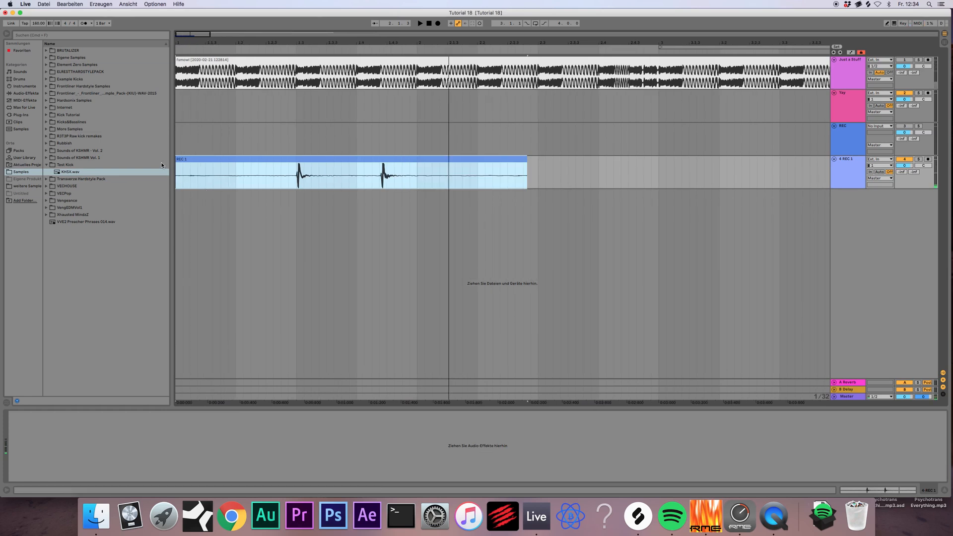
- Trim the start and end of the recorded clip down to its first hit, starting at 1.3.1
{"action": "left_click_drag", "start_coordinate": [176, 185], "coordinate": [296, 181]}
{"action": "mouse_move", "coordinate": [524, 171]}
{"action": "left_mouse_down"}
{"action": "mouse_move", "coordinate": [311, 180]}
{"action": "mouse_move", "coordinate": [328, 186]}
{"action": "left_mouse_up"}
{"action": "left_click", "coordinate": [329, 186]}
{"action": "left_click_drag", "start_coordinate": [179, 34], "coordinate": [178, 53]}
{"action": "left_click", "coordinate": [494, 163]}
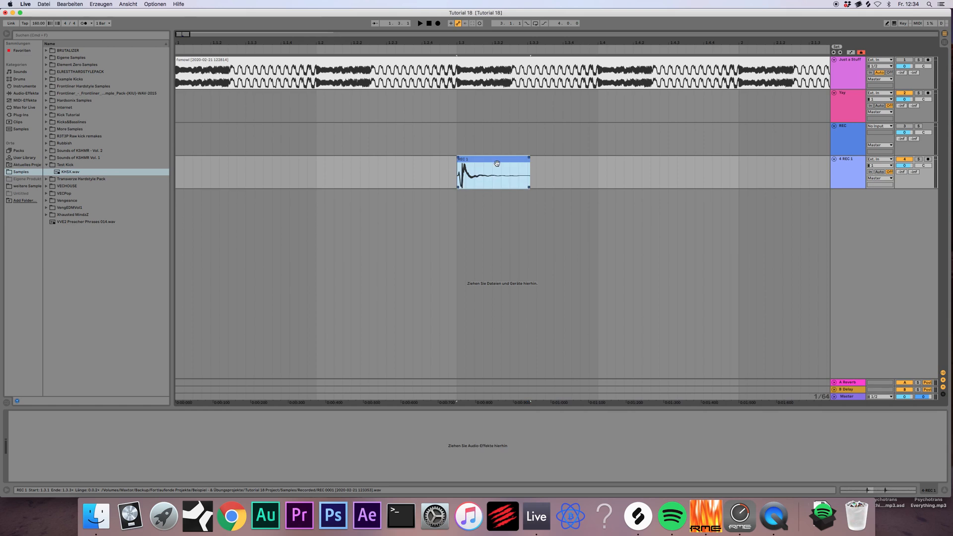
- Move the recorded clip to the start of the timeline at 1.1.1 and trim it down to its initial transient
{"action": "left_click_drag", "start_coordinate": [517, 159], "coordinate": [199, 170]}
{"action": "left_click_drag", "start_coordinate": [180, 35], "coordinate": [199, 33]}
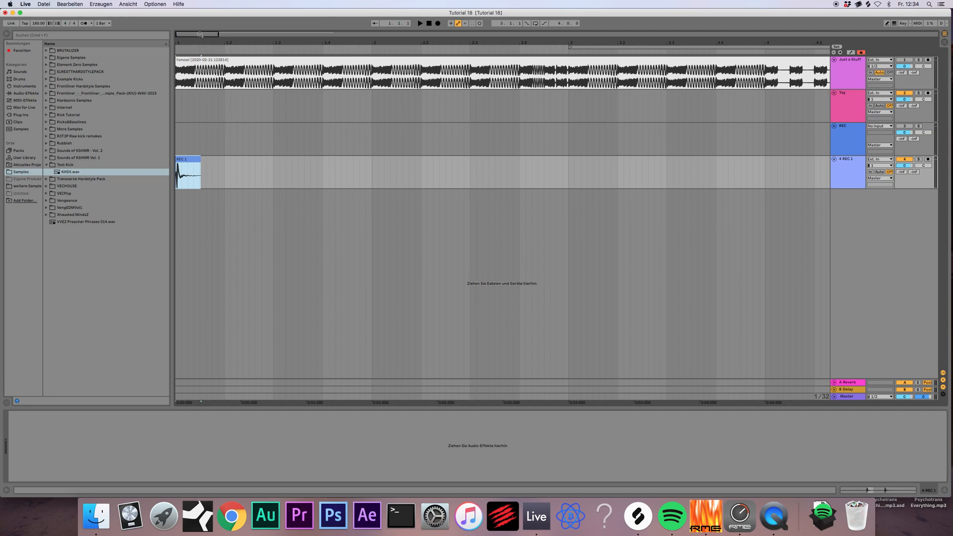
{"action": "left_click_drag", "start_coordinate": [182, 34], "coordinate": [176, 35]}
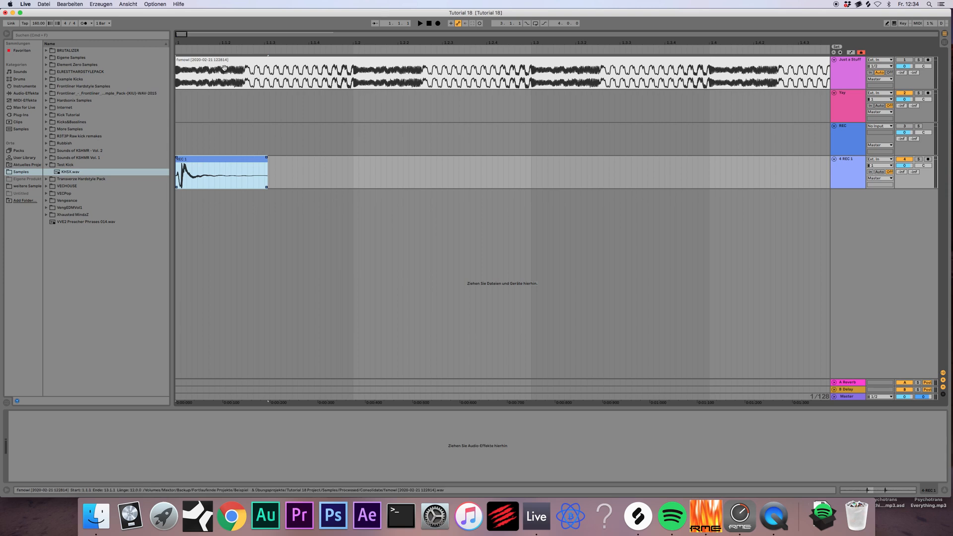
{"action": "left_click_drag", "start_coordinate": [182, 34], "coordinate": [177, 54]}
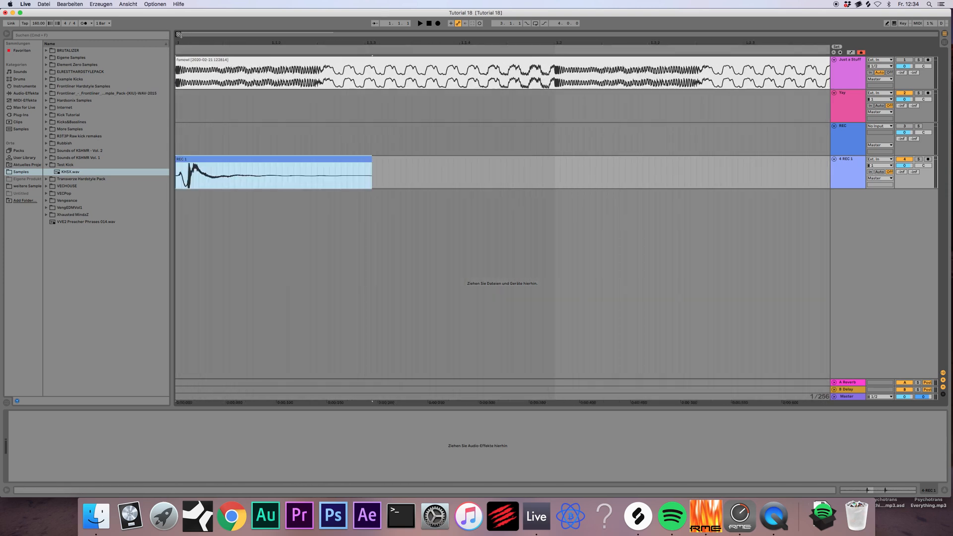
{"action": "mouse_move", "coordinate": [177, 164]}
{"action": "left_mouse_down"}
{"action": "mouse_move", "coordinate": [191, 160]}
{"action": "mouse_move", "coordinate": [181, 166]}
{"action": "left_mouse_up"}
{"action": "left_click_drag", "start_coordinate": [189, 162], "coordinate": [182, 164]}
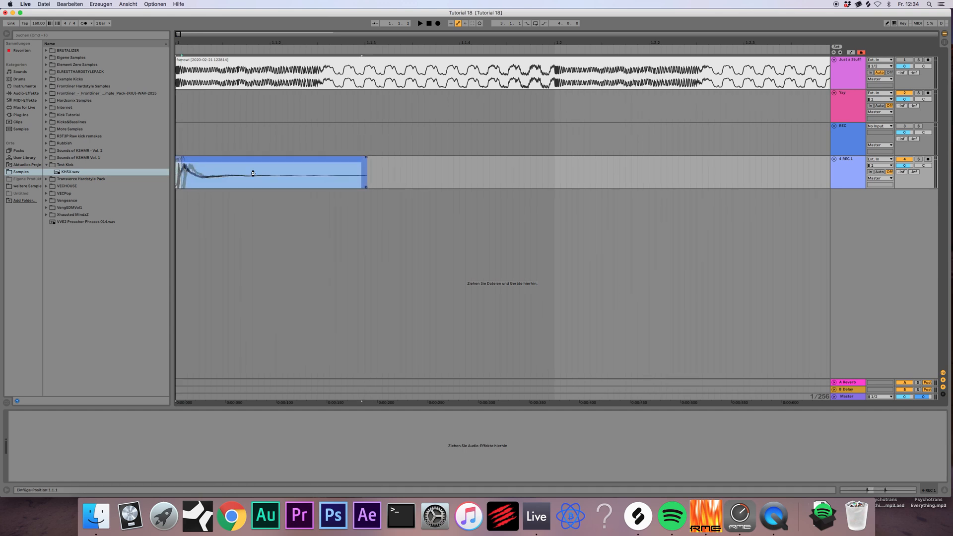
{"action": "left_click_drag", "start_coordinate": [362, 167], "coordinate": [207, 171]}
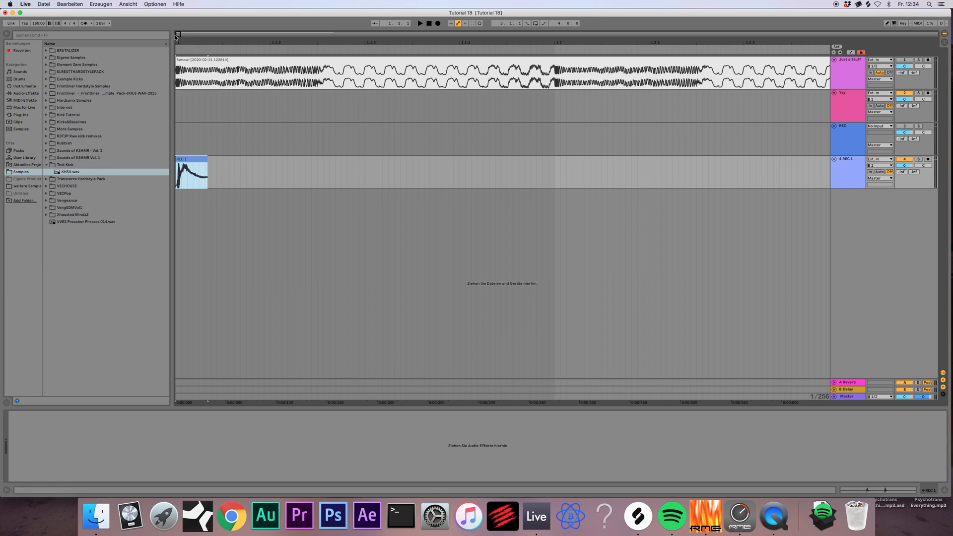
- Make the Just a Stuff track taller and examine the waveform of its kicks up close
{"action": "left_click_drag", "start_coordinate": [178, 34], "coordinate": [186, 34]}
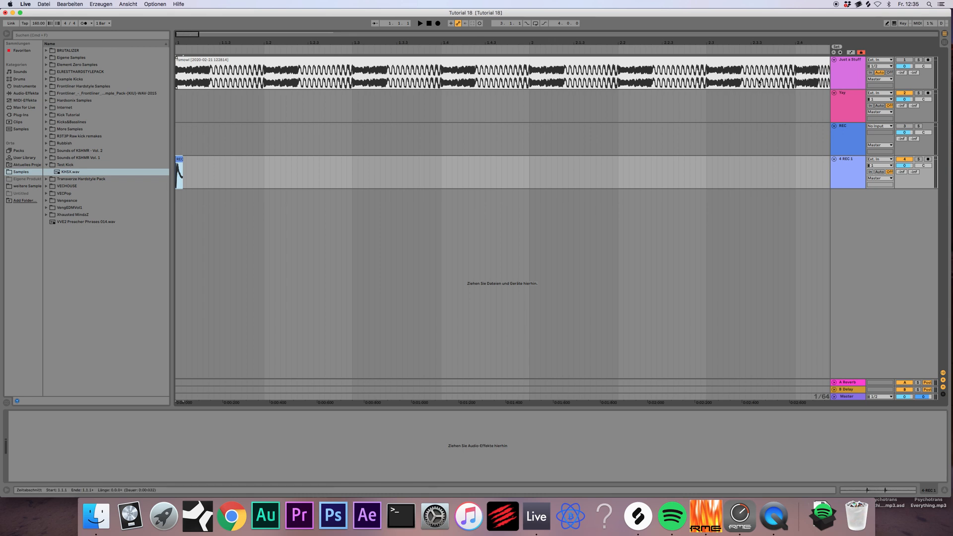
{"action": "left_click_drag", "start_coordinate": [190, 36], "coordinate": [181, 53]}
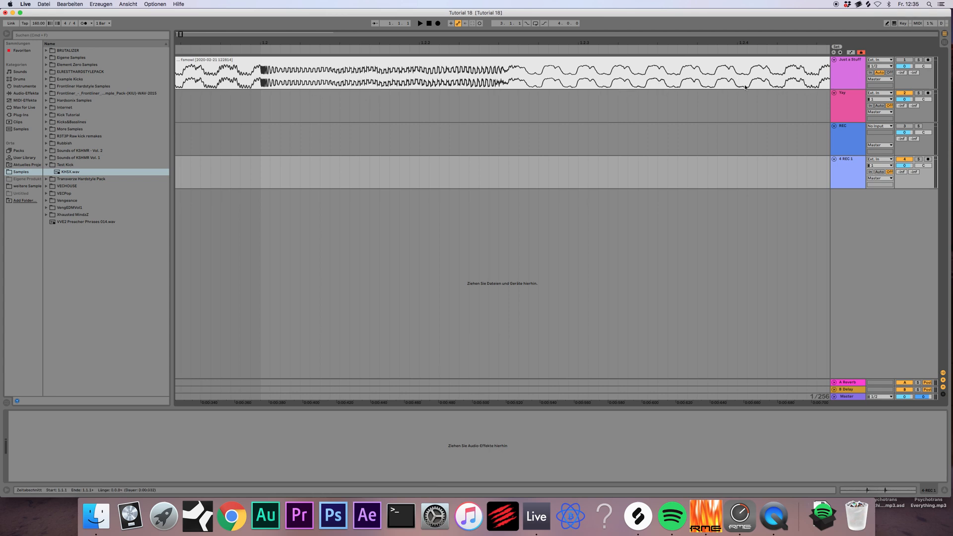
{"action": "left_click_drag", "start_coordinate": [852, 89], "coordinate": [846, 165]}
{"action": "left_click_drag", "start_coordinate": [642, 43], "coordinate": [575, 30]}
{"action": "left_click_drag", "start_coordinate": [197, 34], "coordinate": [181, 35]}
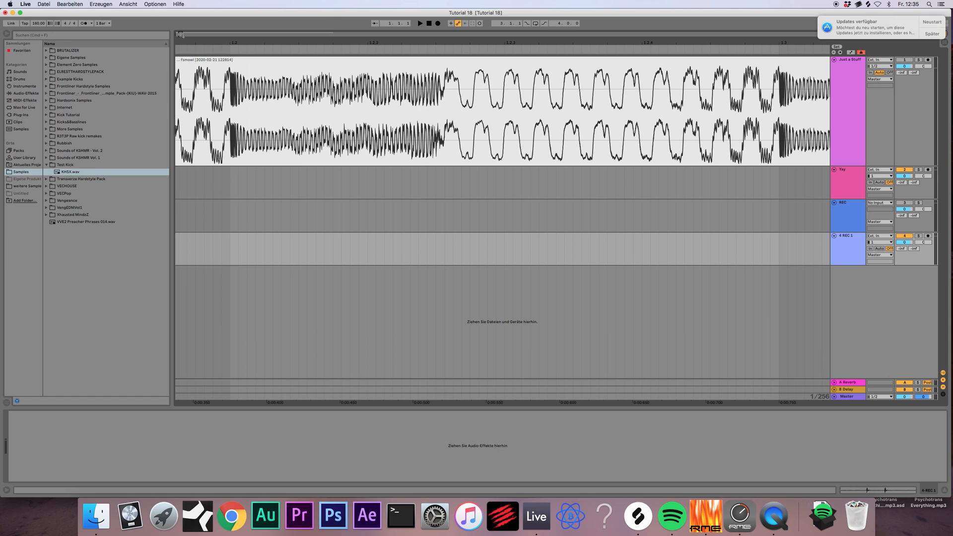
{"action": "left_click", "coordinate": [337, 145]}
{"action": "left_click_drag", "start_coordinate": [180, 35], "coordinate": [180, 35]}
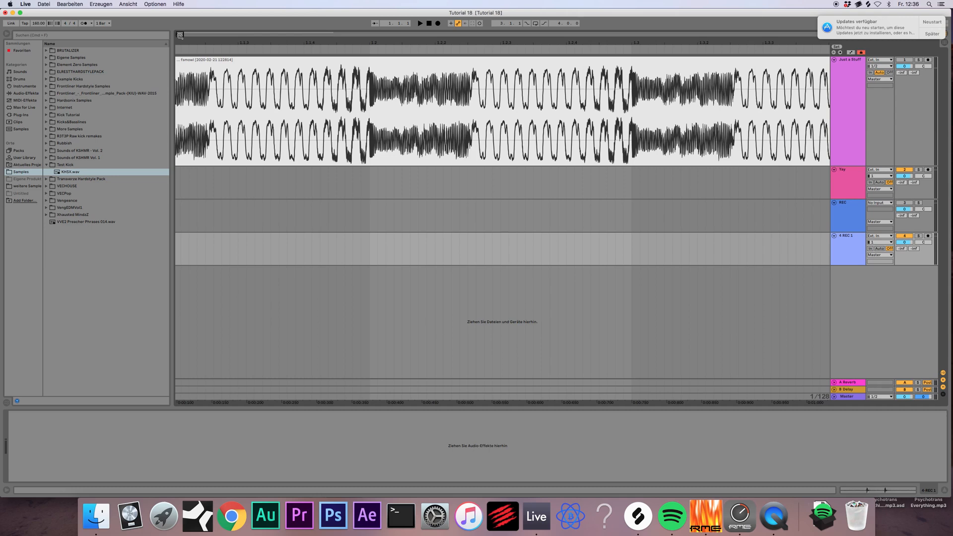
{"action": "left_click_drag", "start_coordinate": [179, 36], "coordinate": [190, 40]}
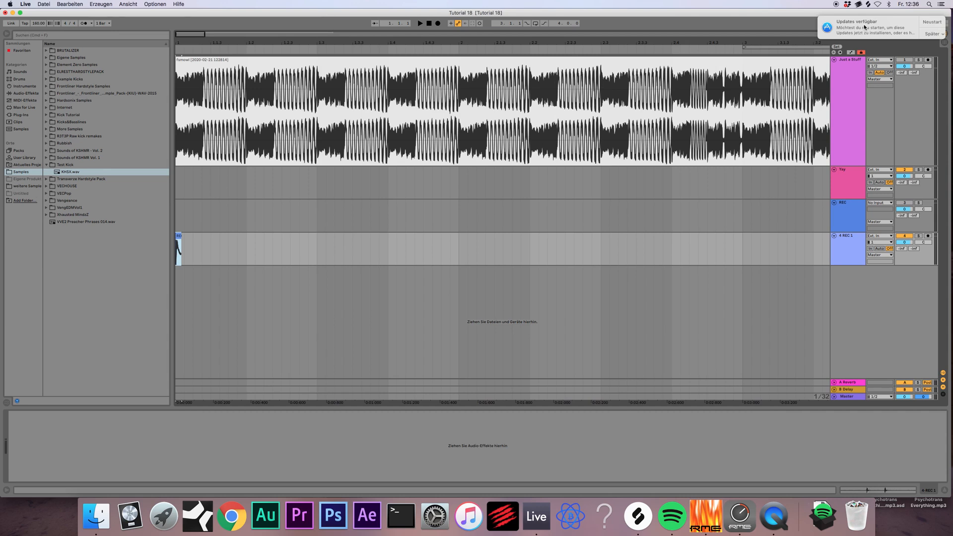
- Postpone the system update notification and show the entire Just a Stuff clip in the arrangement
{"action": "left_click", "coordinate": [923, 33]}
{"action": "left_click", "coordinate": [888, 67]}
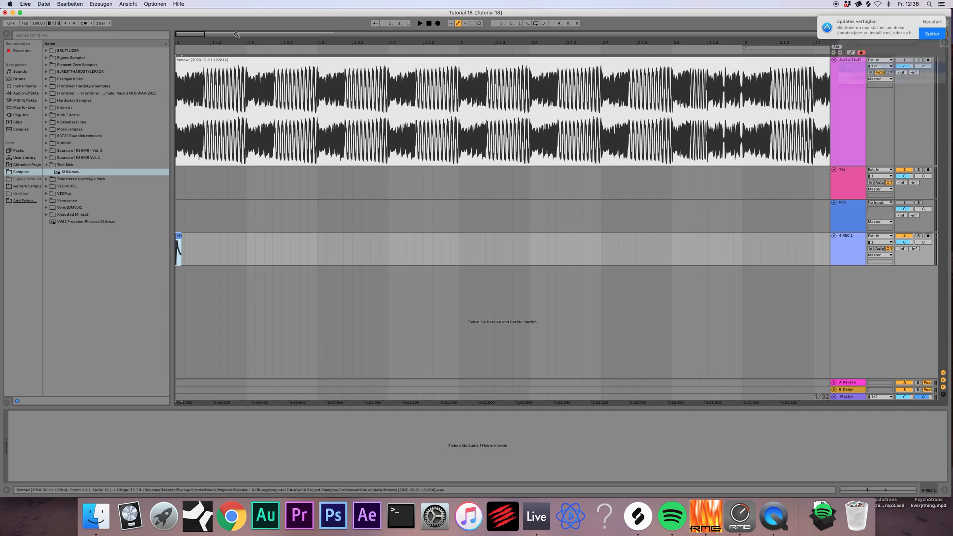
{"action": "left_click_drag", "start_coordinate": [206, 34], "coordinate": [258, 36]}
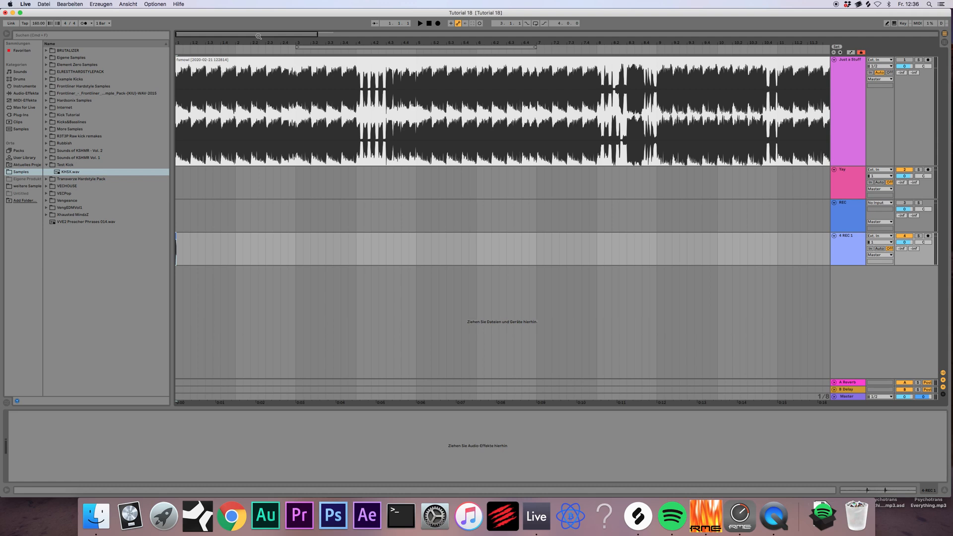
{"action": "left_click_drag", "start_coordinate": [259, 36], "coordinate": [280, 39]}
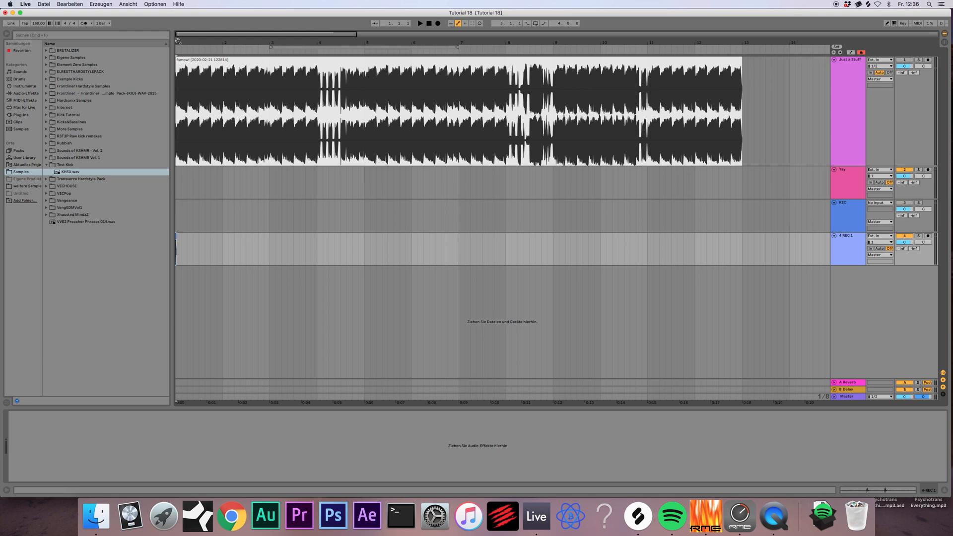
- Shorten the end of the recorded clip at 1.1.1 so only a tiny click of its attack is left
{"action": "left_click_drag", "start_coordinate": [180, 34], "coordinate": [179, 94]}
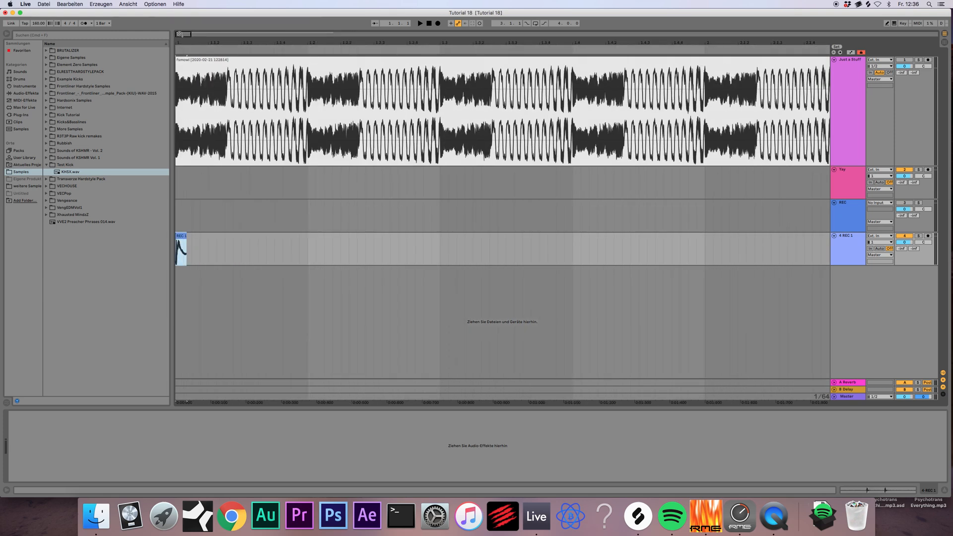
{"action": "left_click_drag", "start_coordinate": [179, 35], "coordinate": [196, 240]}
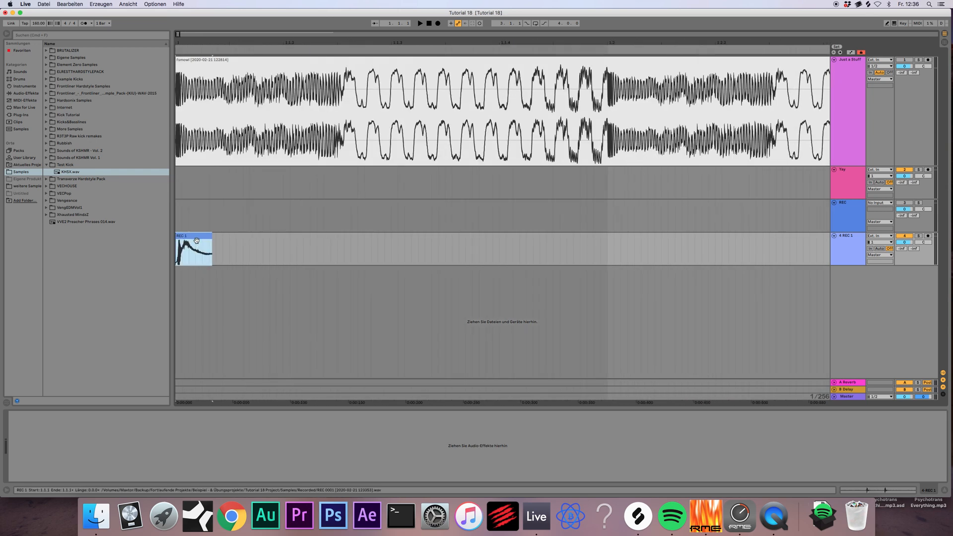
{"action": "left_click_drag", "start_coordinate": [473, 43], "coordinate": [744, 67]}
{"action": "left_click_drag", "start_coordinate": [179, 67], "coordinate": [910, 274]}
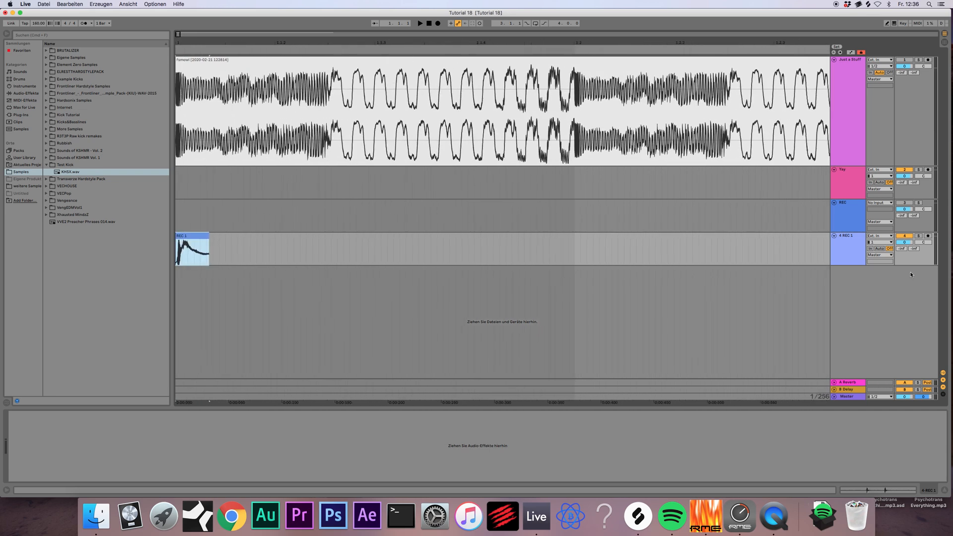
{"action": "left_click", "coordinate": [851, 237]}
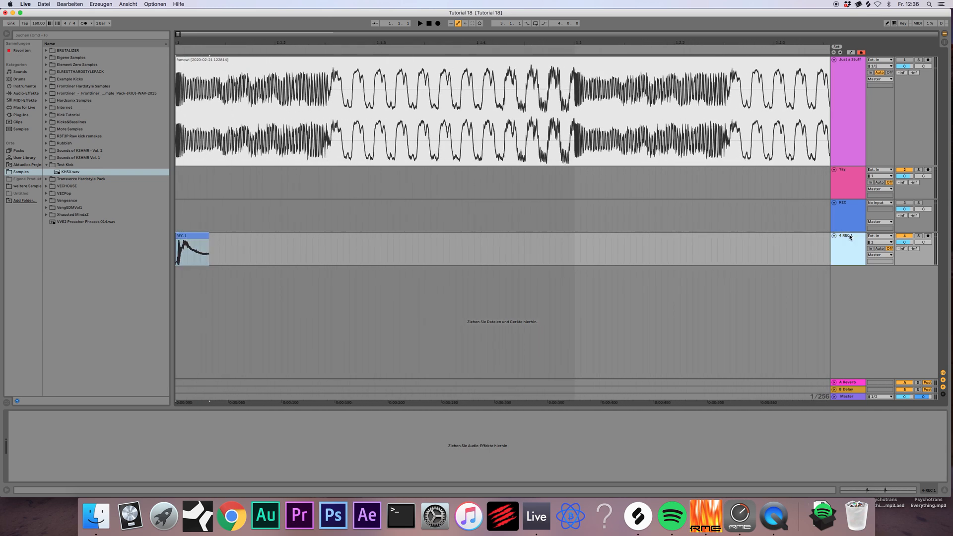
{"action": "left_click", "coordinate": [197, 237]}
{"action": "left_click_drag", "start_coordinate": [207, 239], "coordinate": [176, 242]}
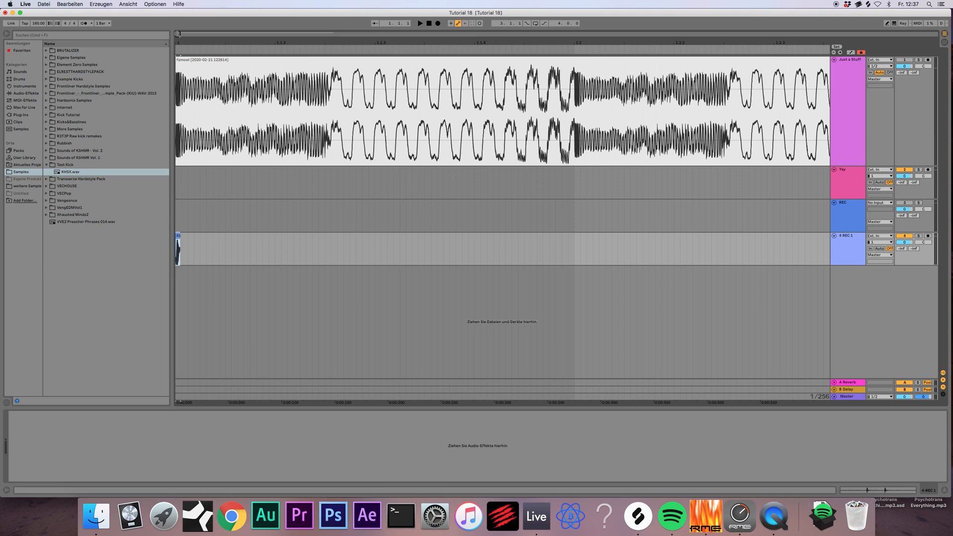
- Play back the shortened click on the fourth track
{"action": "left_click_drag", "start_coordinate": [357, 43], "coordinate": [423, 56]}
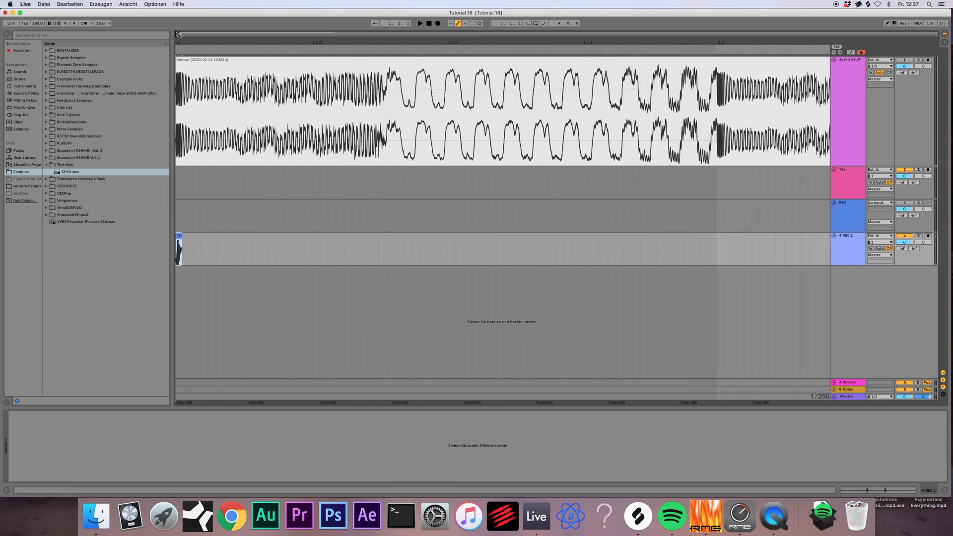
{"action": "left_click_drag", "start_coordinate": [608, 43], "coordinate": [517, 28]}
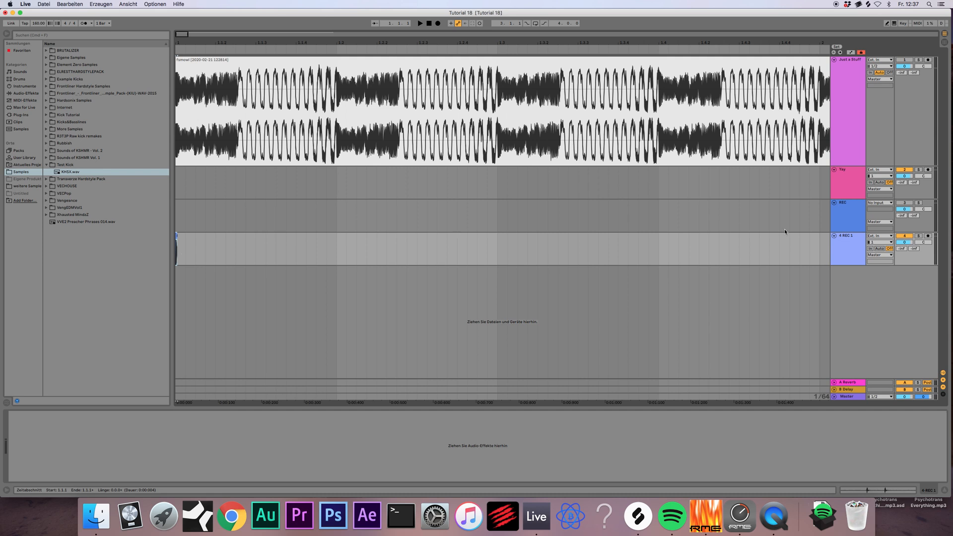
{"action": "left_click", "coordinate": [846, 237]}
{"action": "key", "text": "space"}
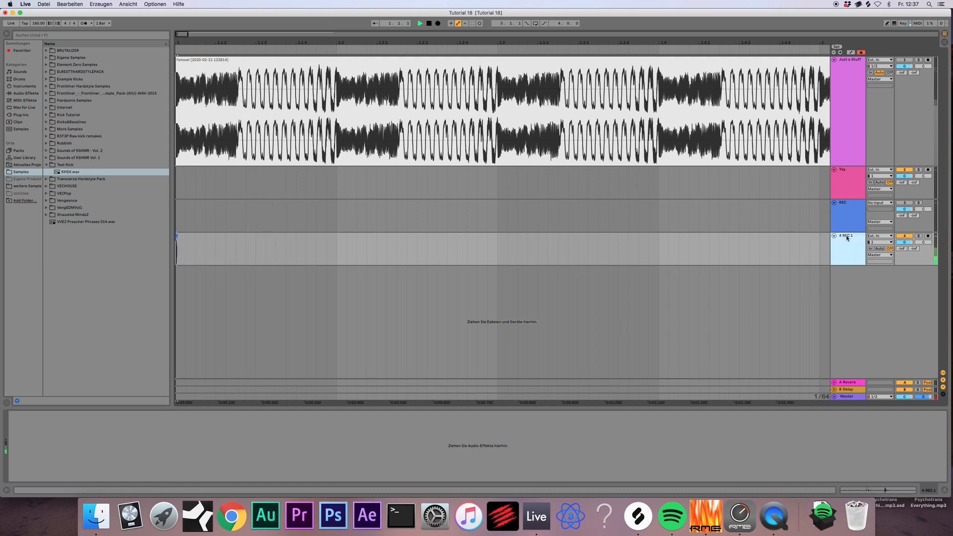
{"action": "key", "text": "space"}
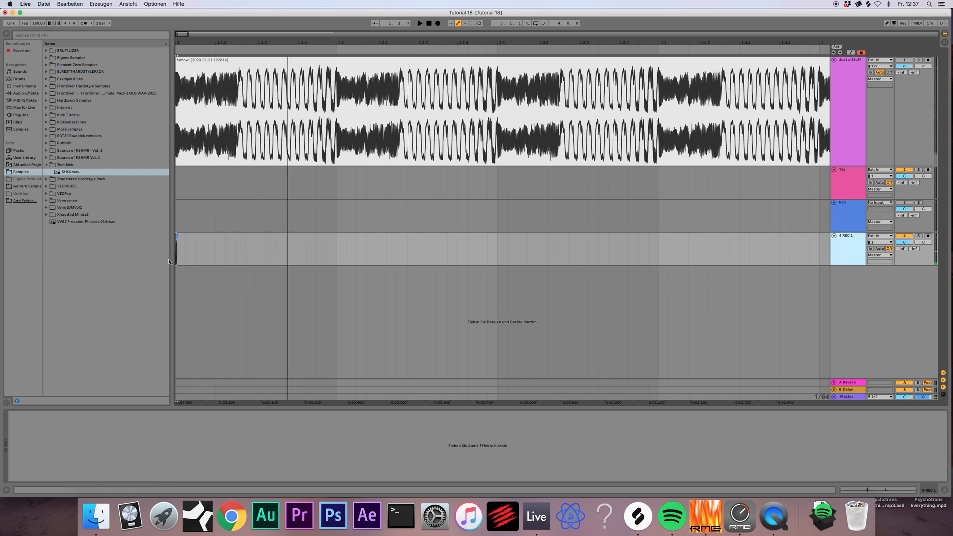
- Duplicate the click repeatedly at 1/64-note spacing on the fourth track, from 1.1.1 until the row reaches 1.3
{"action": "left_click", "coordinate": [178, 250]}
{"action": "key", "text": "super+d"}
{"action": "key", "text": "super+d"}
{"action": "key", "text": "super+d"}
{"action": "key", "text": "super+d"}
{"action": "key", "text": "super+d"}
{"action": "key", "text": "super+d"}
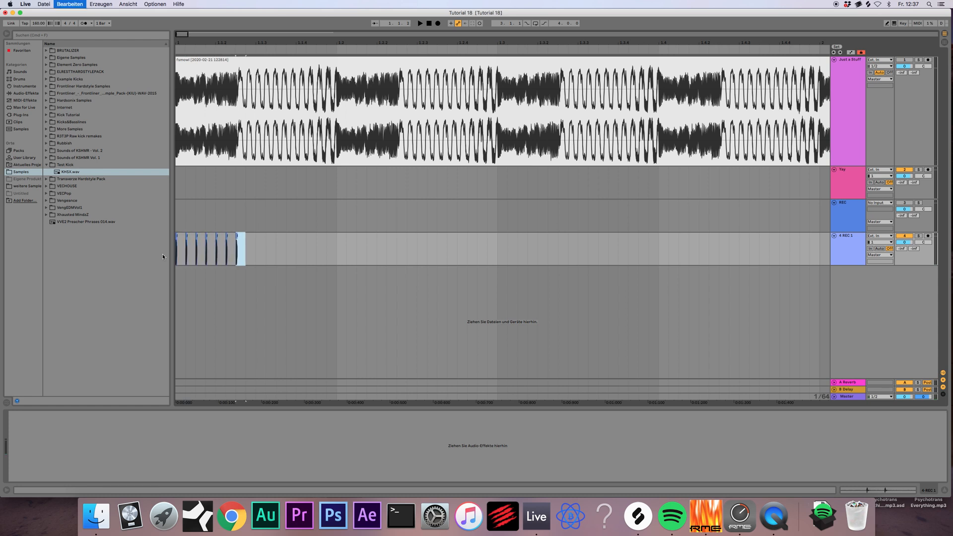
{"action": "key", "text": "super+d"}
{"action": "key", "text": "super+d"}
{"action": "key", "text": "super+d"}
{"action": "key", "text": "super+d"}
{"action": "key", "text": "super+d"}
{"action": "key", "text": "super+d"}
{"action": "key", "text": "super+d"}
{"action": "key", "text": "super+d"}
{"action": "key", "text": "super+d"}
{"action": "key", "text": "super+d"}
{"action": "key", "text": "super+d"}
{"action": "key", "text": "super+d"}
{"action": "key", "text": "super+d"}
{"action": "key", "text": "super+d"}
{"action": "key", "text": "super+d"}
{"action": "key", "text": "super+d"}
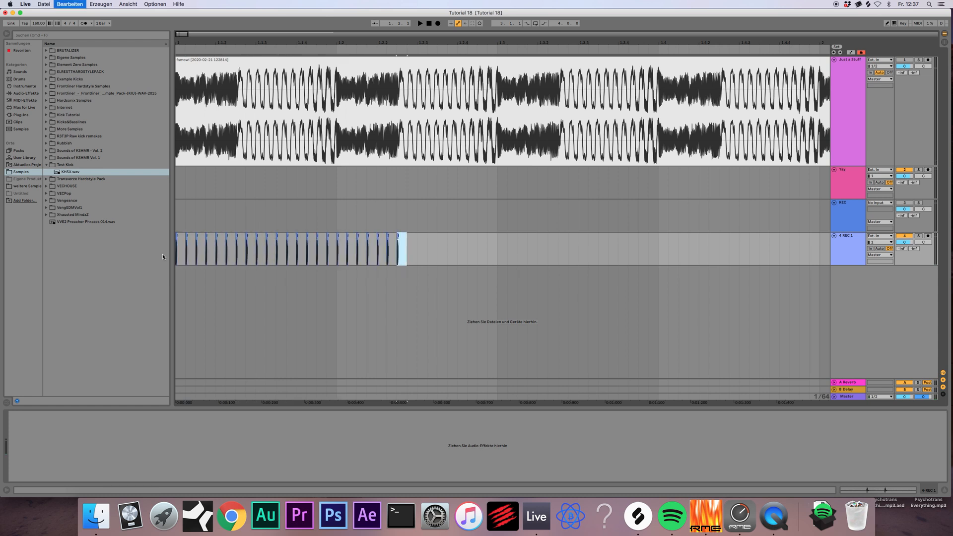
{"action": "key", "text": "super+d"}
{"action": "key", "text": "super+d"}
{"action": "key", "text": "super+d"}
{"action": "key", "text": "super+d"}
{"action": "key", "text": "super+d"}
{"action": "key", "text": "super+d"}
{"action": "key", "text": "super+d"}
{"action": "key", "text": "super+d"}
{"action": "key", "text": "super+d"}
{"action": "key", "text": "super+d"}
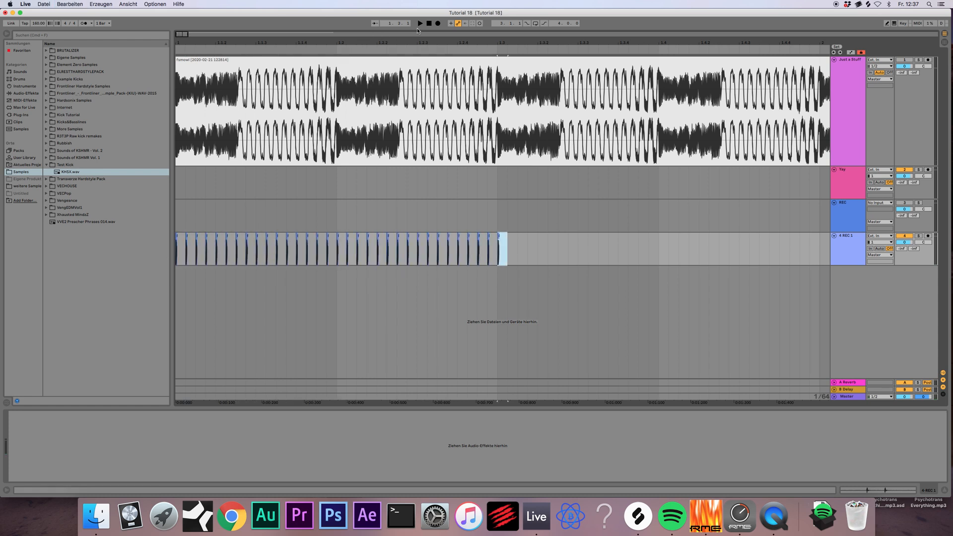
- Play back the row of duplicated clicks on the fourth track from the start
{"action": "left_click", "coordinate": [428, 24]}
{"action": "left_click", "coordinate": [852, 243]}
{"action": "key", "text": "space"}
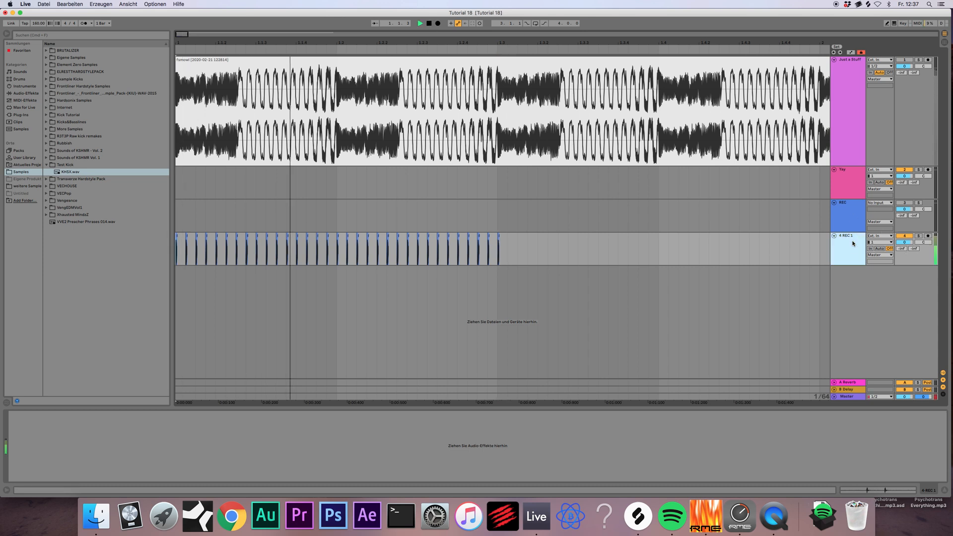
{"action": "key", "text": "space"}
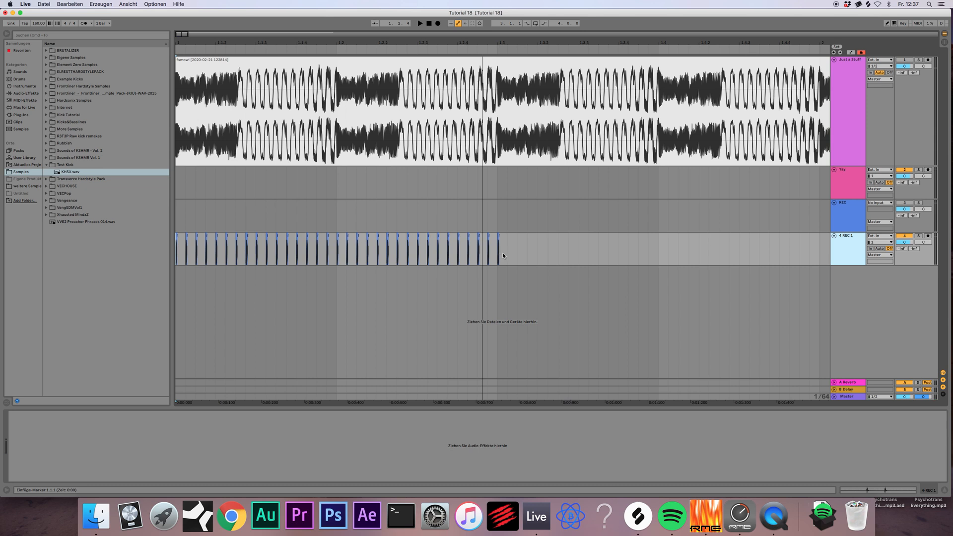
- Consolidate all the duplicated clicks on the fourth track into a single clip
{"action": "left_click_drag", "start_coordinate": [504, 252], "coordinate": [138, 233]}
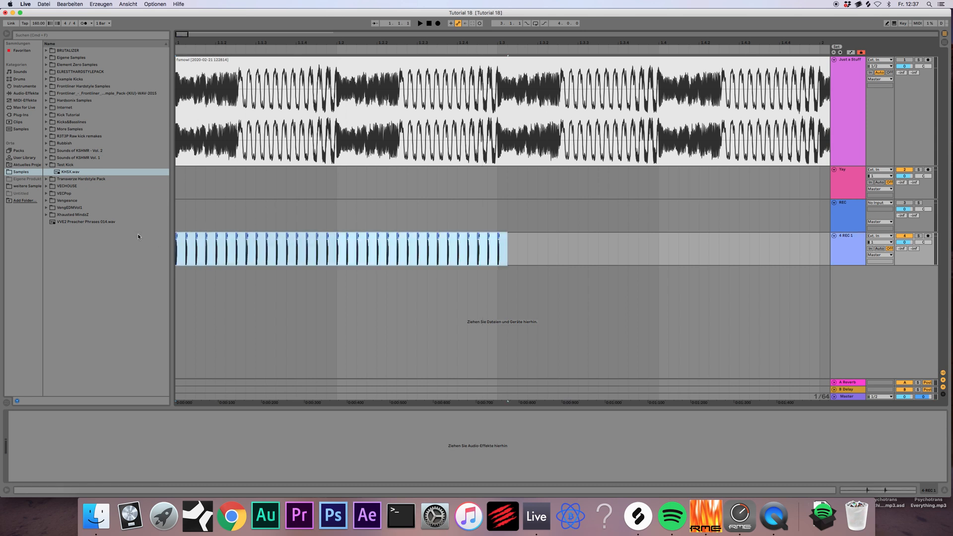
{"action": "key", "text": "super+j"}
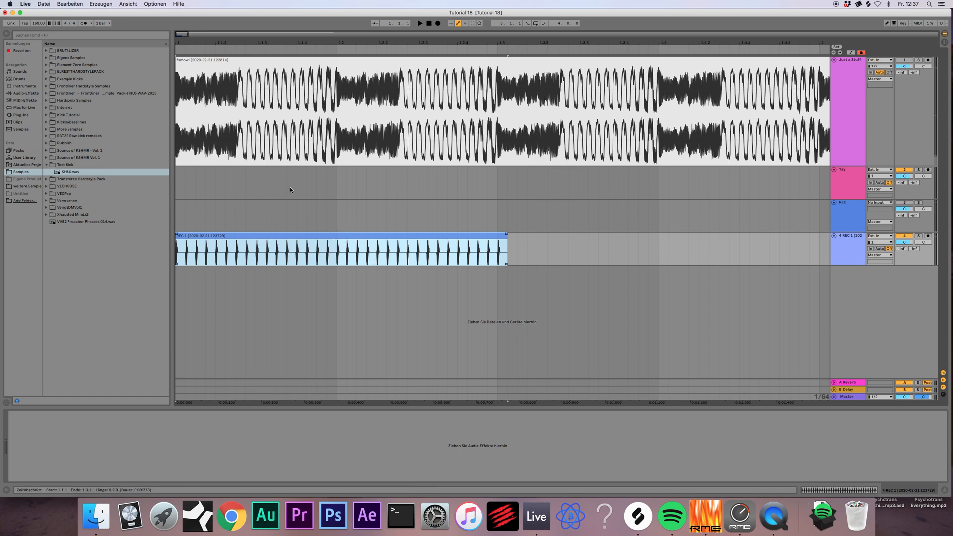
- Open the consolidated clip's settings, switch Warp off and back on, and lower the clip gain to about -2.5 dB
{"action": "double_click", "coordinate": [296, 239]}
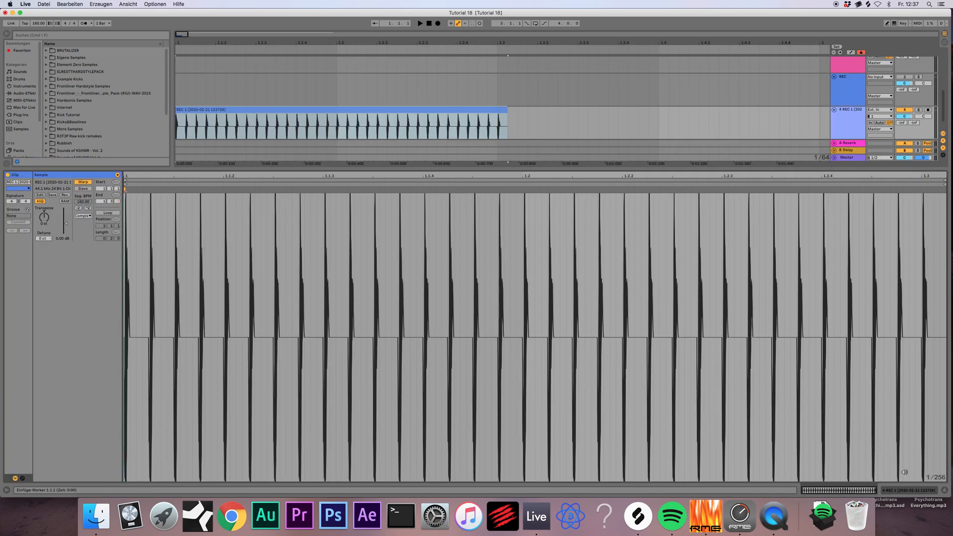
{"action": "left_click", "coordinate": [83, 182]}
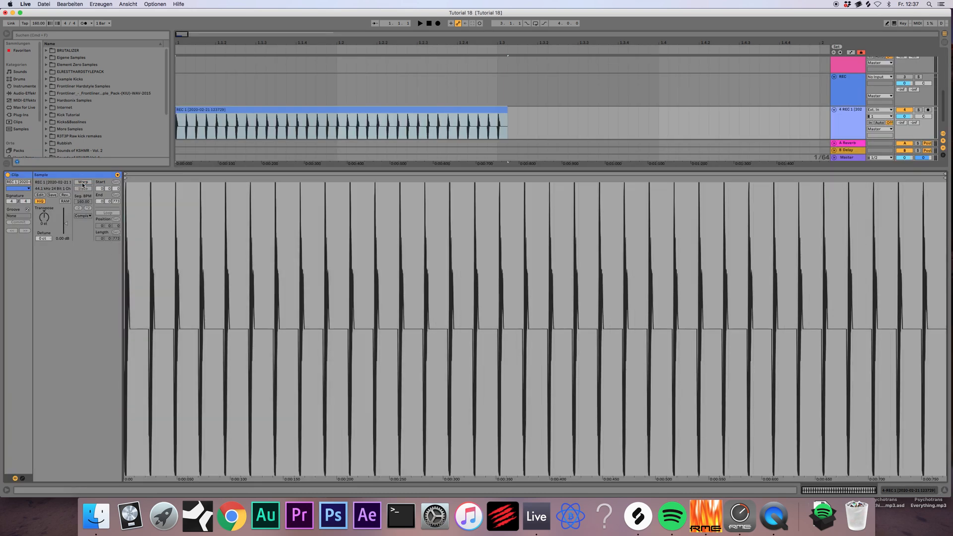
{"action": "left_click_drag", "start_coordinate": [62, 232], "coordinate": [62, 237]}
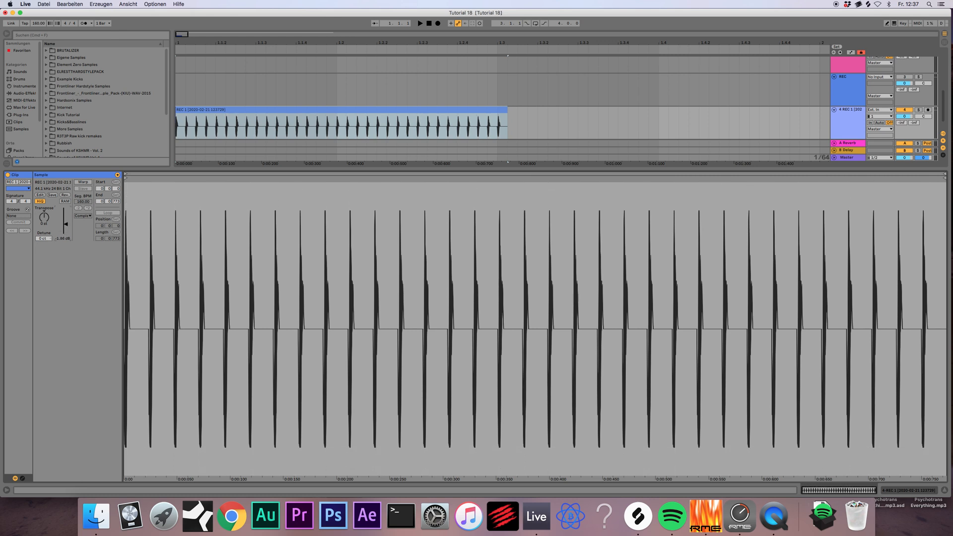
{"action": "left_click", "coordinate": [340, 108]}
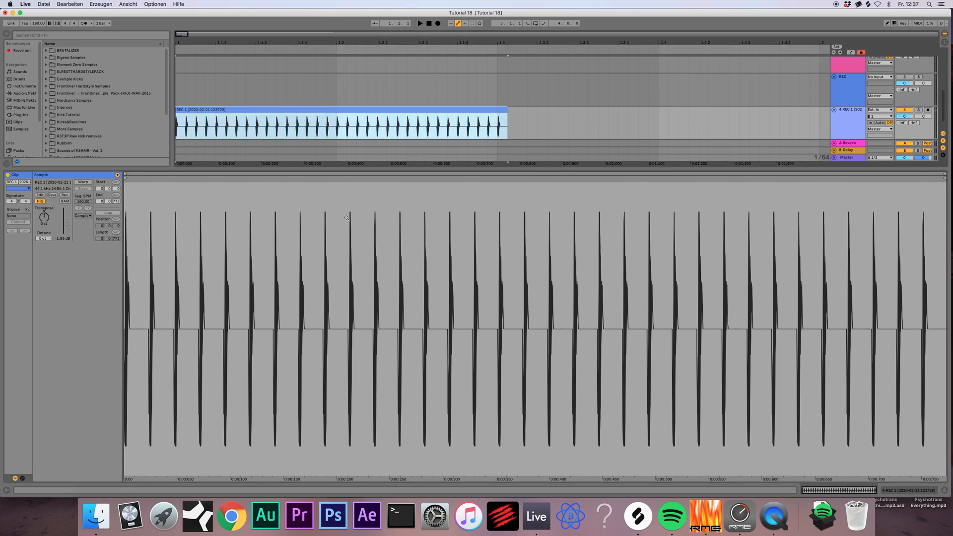
{"action": "left_click", "coordinate": [84, 182]}
{"action": "left_click_drag", "start_coordinate": [65, 224], "coordinate": [65, 226]}
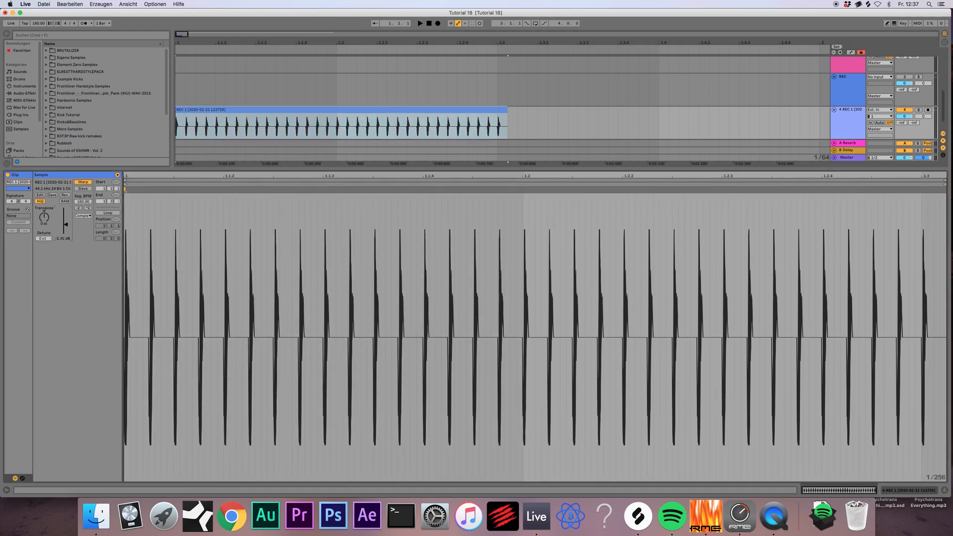
{"action": "left_click", "coordinate": [260, 95]}
{"action": "left_click", "coordinate": [243, 116]}
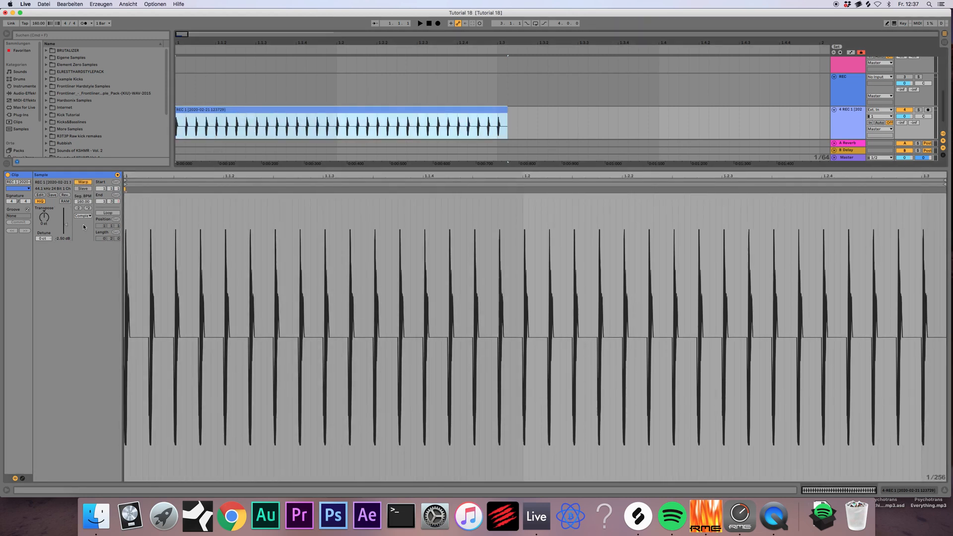
- Transpose the consolidated click clip by 12 semitones and play it back
{"action": "left_click", "coordinate": [46, 218]}
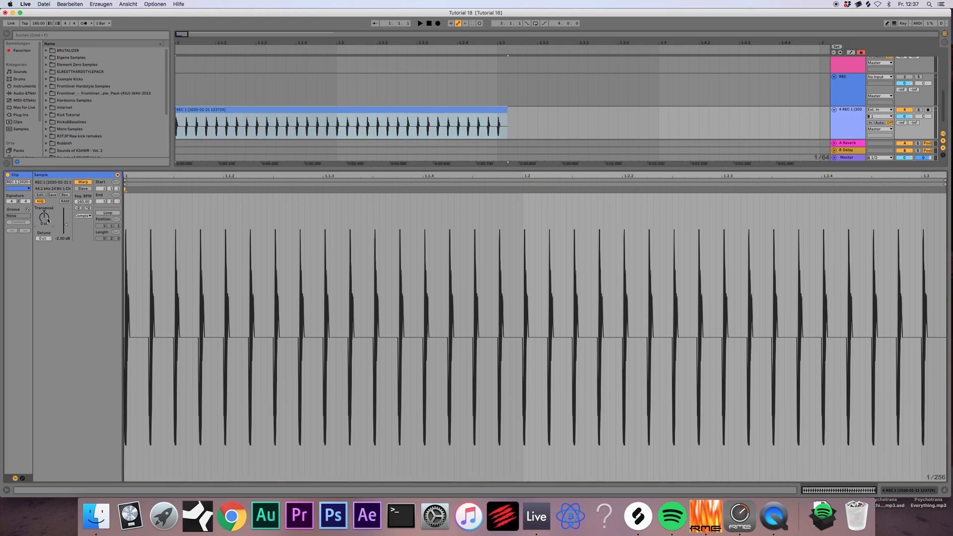
{"action": "type", "text": "12"}
{"action": "key", "text": "Return"}
{"action": "key", "text": "space"}
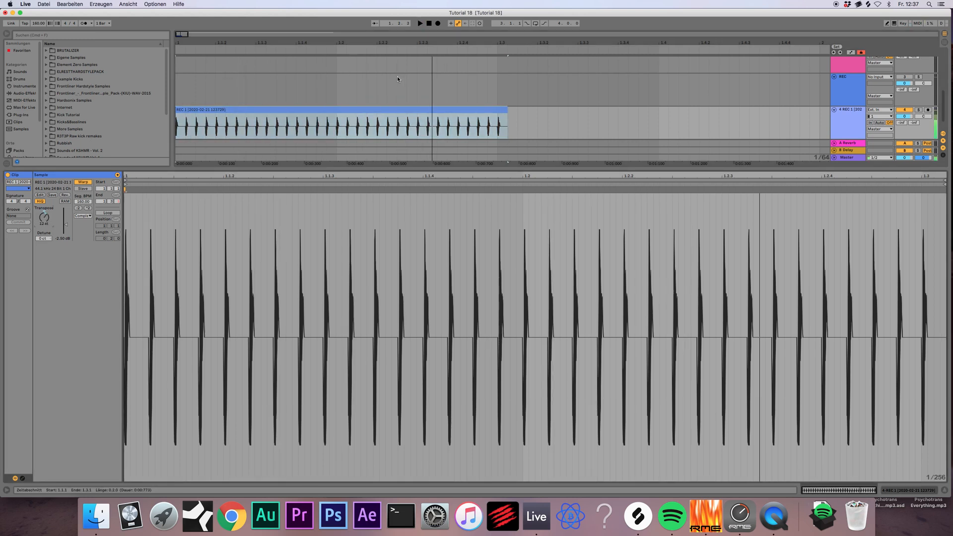
{"action": "key", "text": "space"}
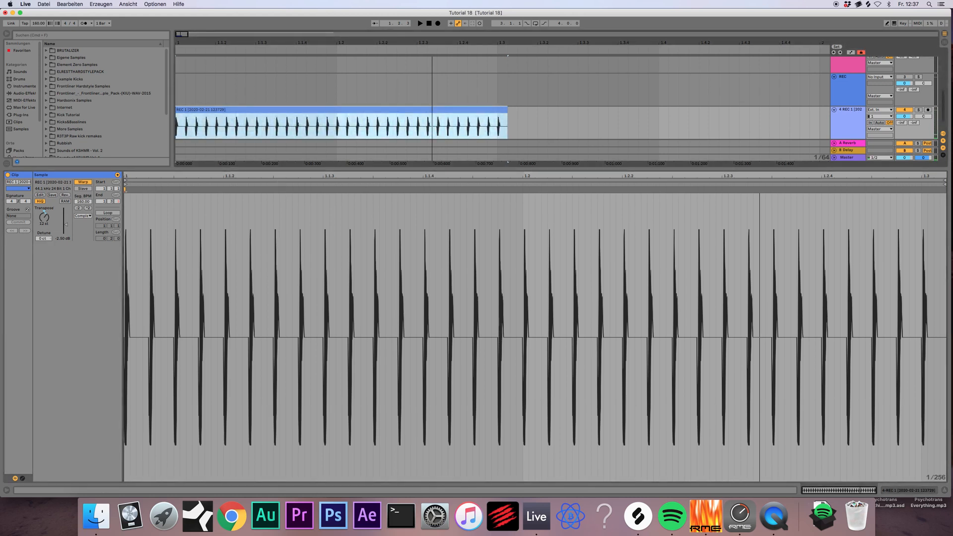
- Reset the click clip's transposition to 0 semitones and play it back
{"action": "left_click", "coordinate": [45, 217]}
{"action": "type", "text": "0"}
{"action": "key", "text": "Return"}
{"action": "key", "text": "space"}
{"action": "key", "text": "space"}
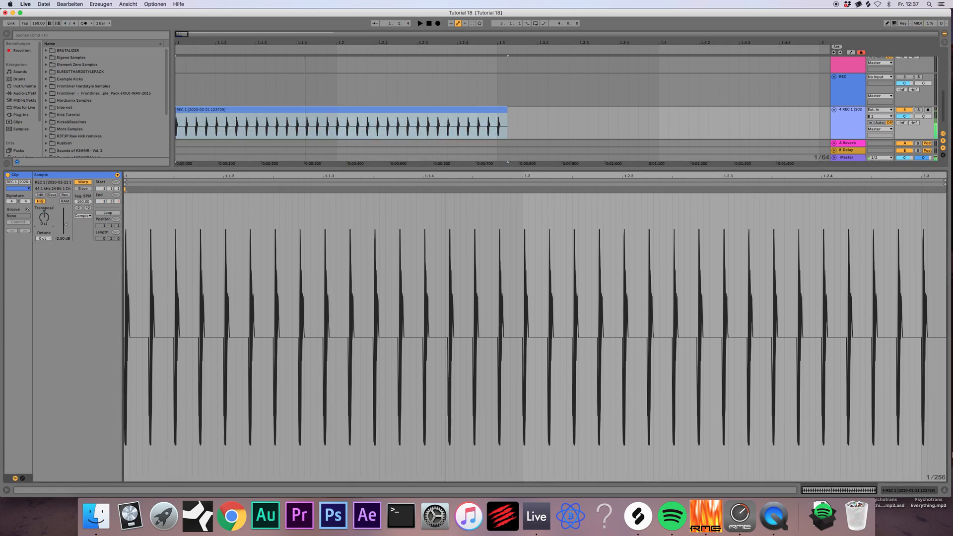
- Insert the FabFilter FF Pro-Q 2 Audio Unit on the fourth track and play back the click clip
{"action": "left_click", "coordinate": [944, 489]}
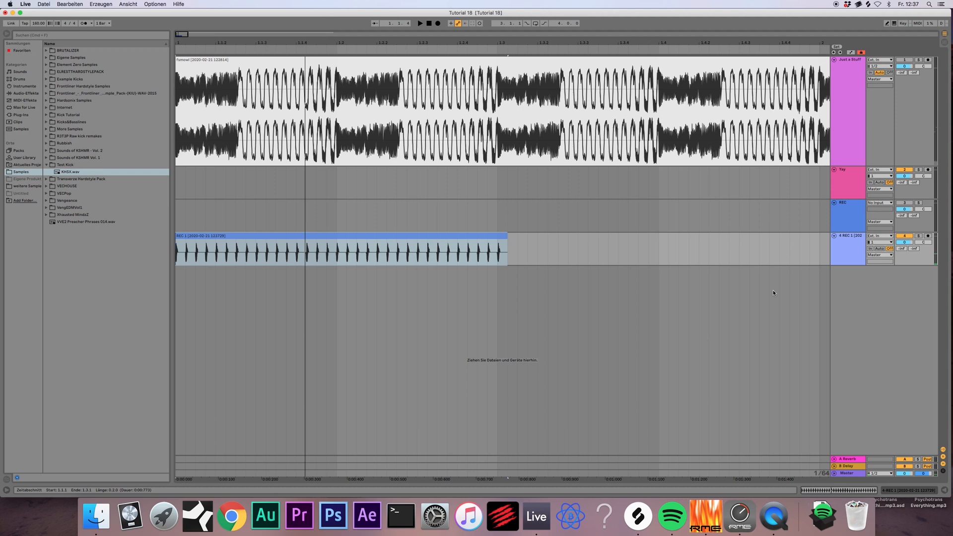
{"action": "left_click", "coordinate": [852, 259]}
{"action": "left_click", "coordinate": [16, 114]}
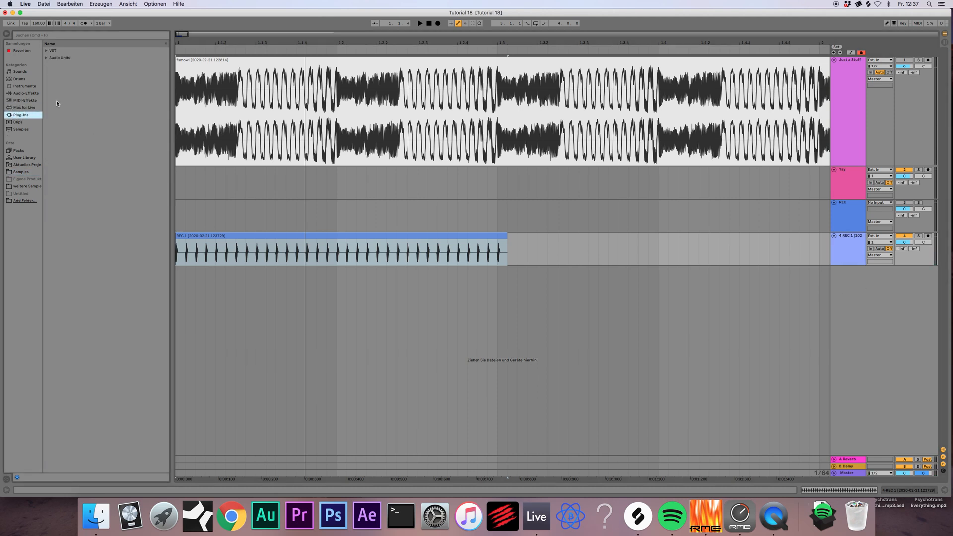
{"action": "left_click", "coordinate": [47, 60]}
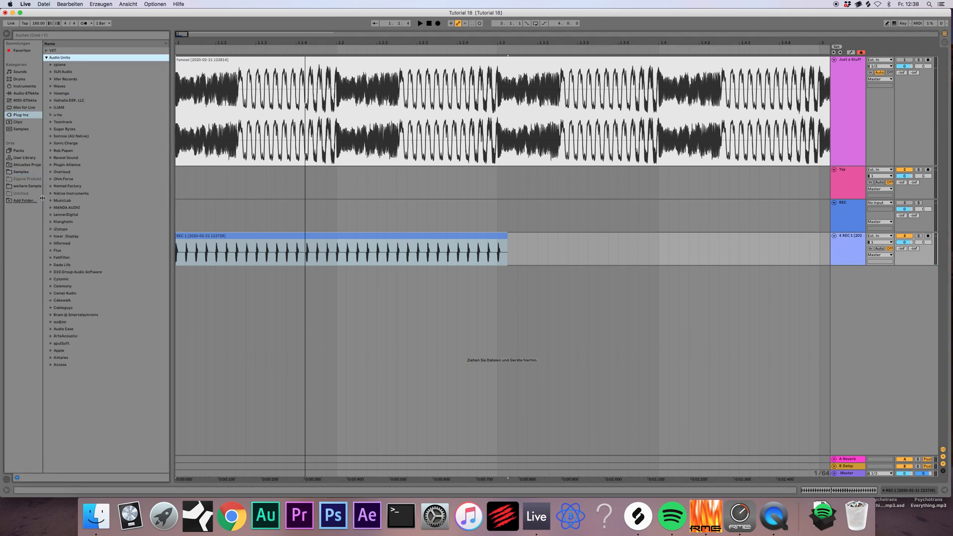
{"action": "left_click", "coordinate": [52, 257]}
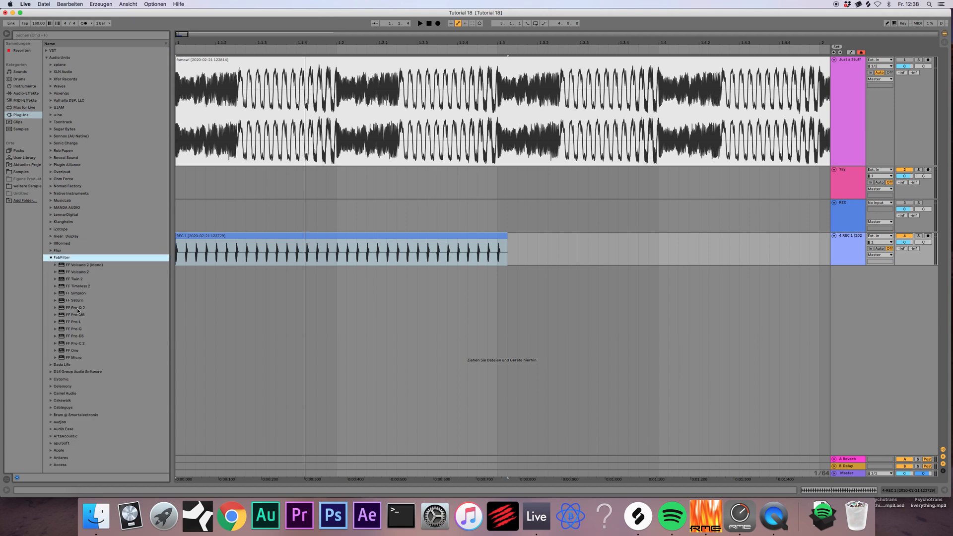
{"action": "left_click_drag", "start_coordinate": [77, 311], "coordinate": [264, 252]}
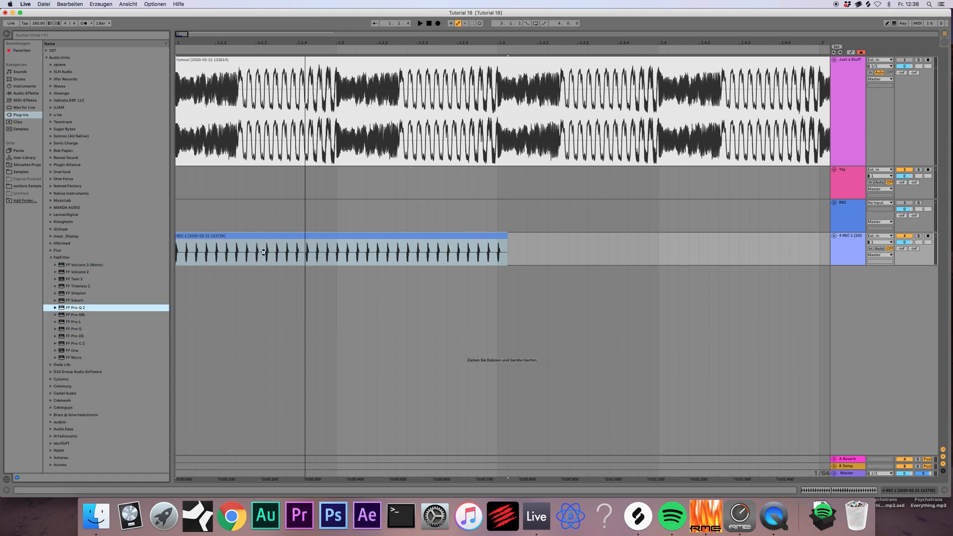
{"action": "left_click_drag", "start_coordinate": [264, 252], "coordinate": [264, 253]}
{"action": "left_click_drag", "start_coordinate": [330, 30], "coordinate": [549, 137]}
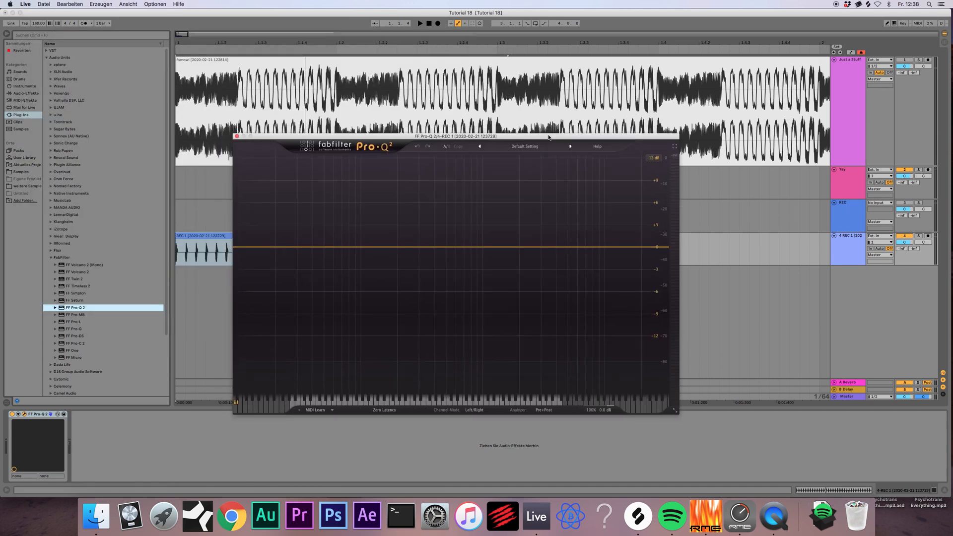
{"action": "key", "text": "space"}
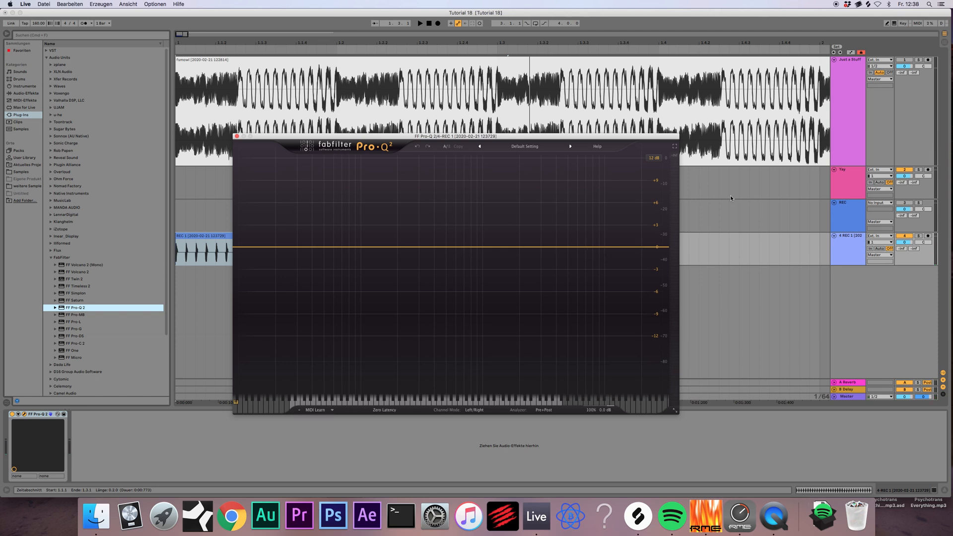
- Load the High Cut Brickwall preset in Pro-Q 2 and lower its cutoff to about 285 Hz
{"action": "left_click", "coordinate": [535, 147]}
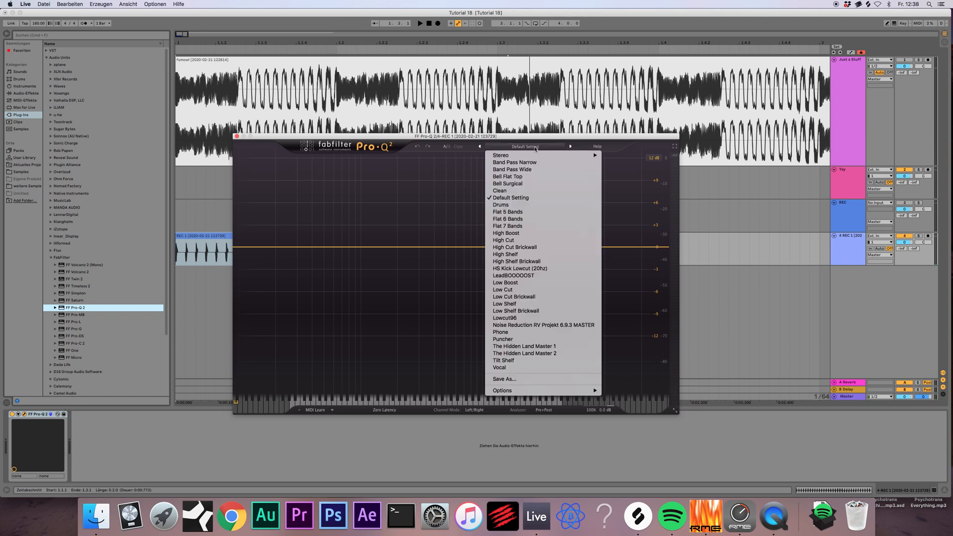
{"action": "left_click", "coordinate": [523, 247]}
{"action": "left_click_drag", "start_coordinate": [569, 248], "coordinate": [412, 256]}
- Play the filtered click clip several times and close the equaliser window
{"action": "key", "text": "space"}
{"action": "key", "text": "space"}
{"action": "key", "text": "space"}
{"action": "key", "text": "space"}
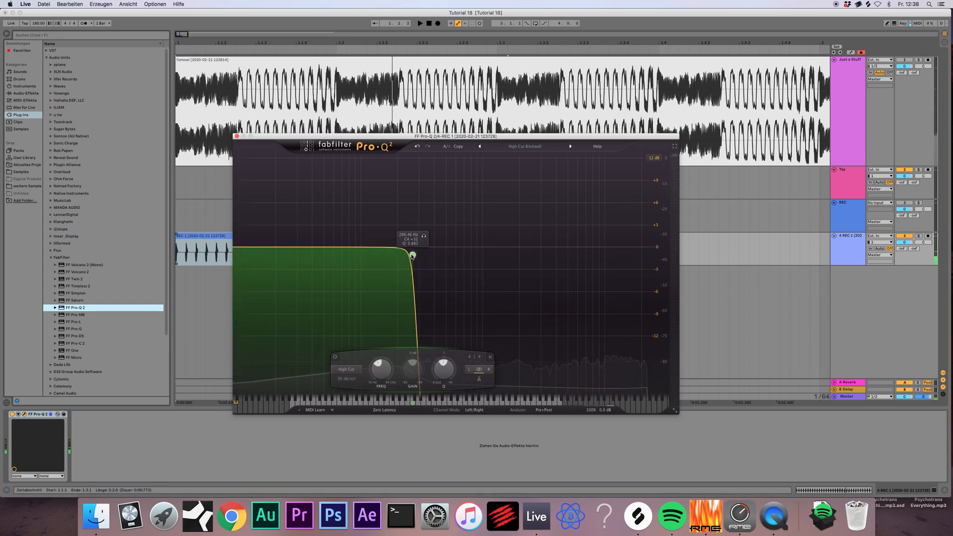
{"action": "key", "text": "space"}
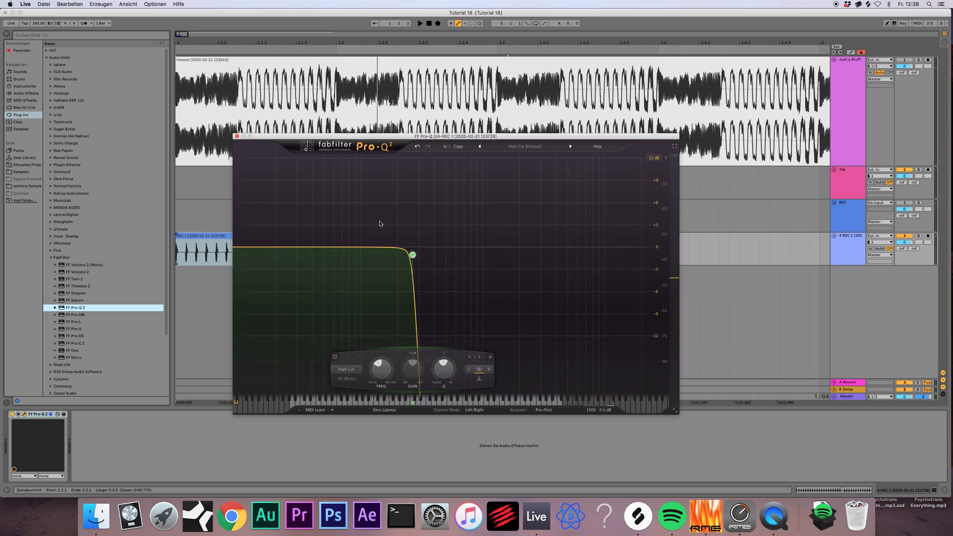
{"action": "key", "text": "space"}
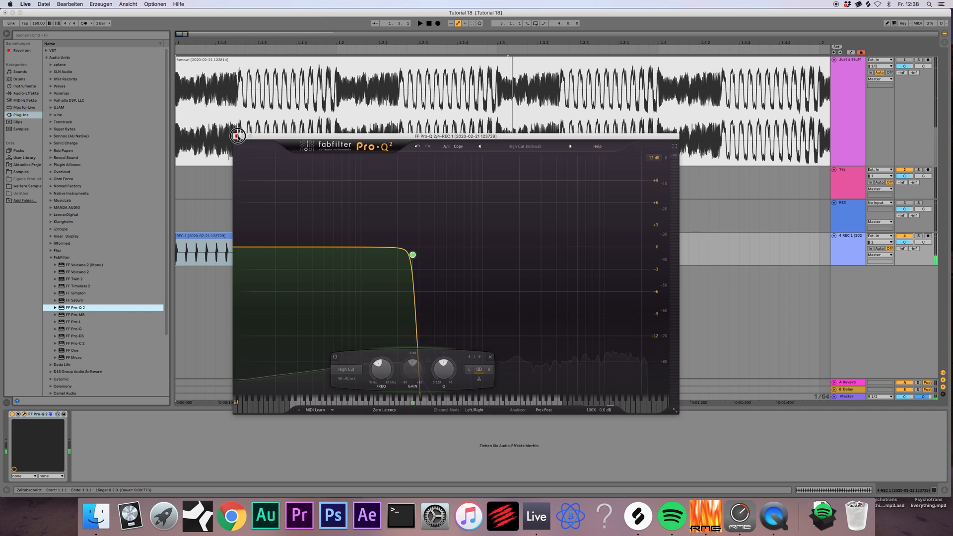
{"action": "left_click", "coordinate": [238, 136]}
- Route the fourth track's audio output to the REC track and arm REC for recording
{"action": "left_click", "coordinate": [869, 211]}
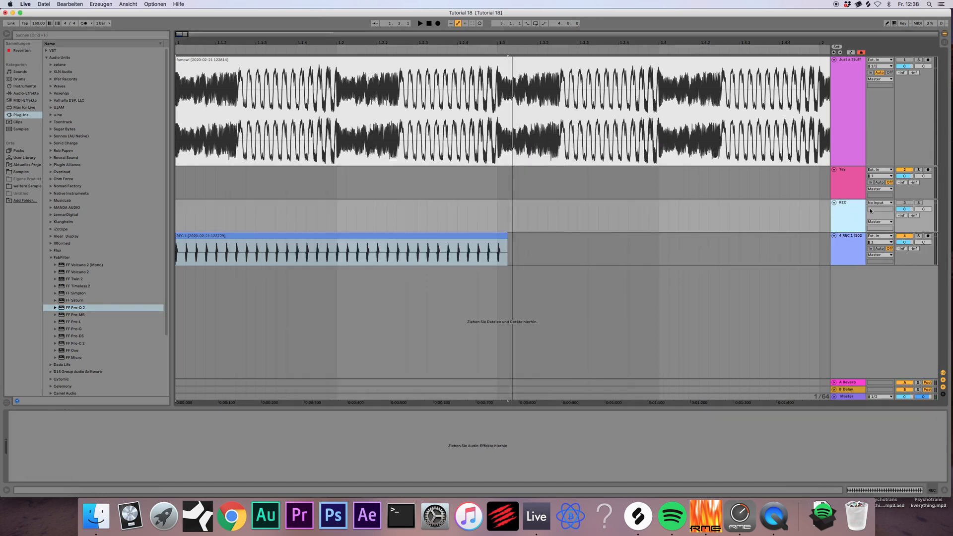
{"action": "left_click", "coordinate": [849, 238]}
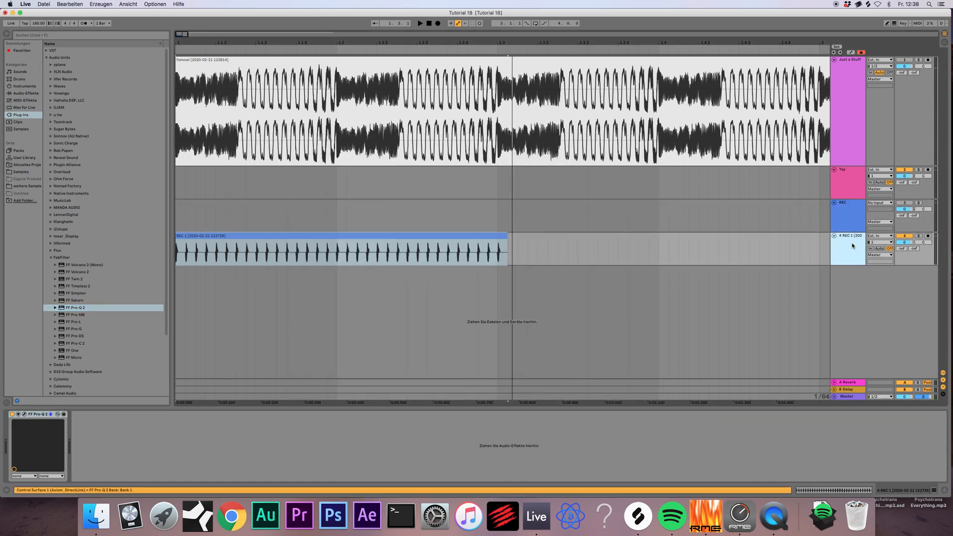
{"action": "left_click", "coordinate": [877, 254]}
{"action": "left_click", "coordinate": [871, 291]}
{"action": "left_click", "coordinate": [848, 225]}
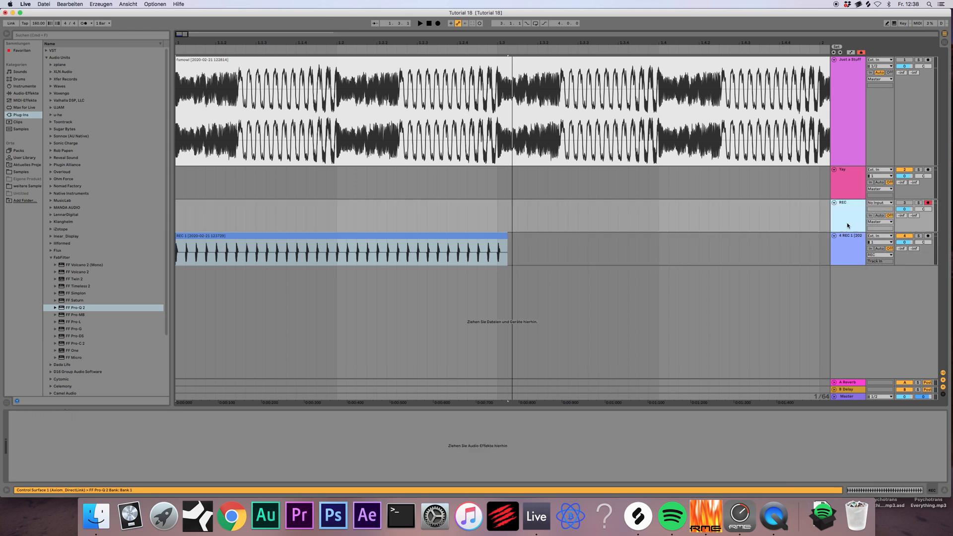
- Switch the REC track on and back off, and set its monitoring to In
{"action": "left_click", "coordinate": [905, 203]}
{"action": "left_click", "coordinate": [850, 212]}
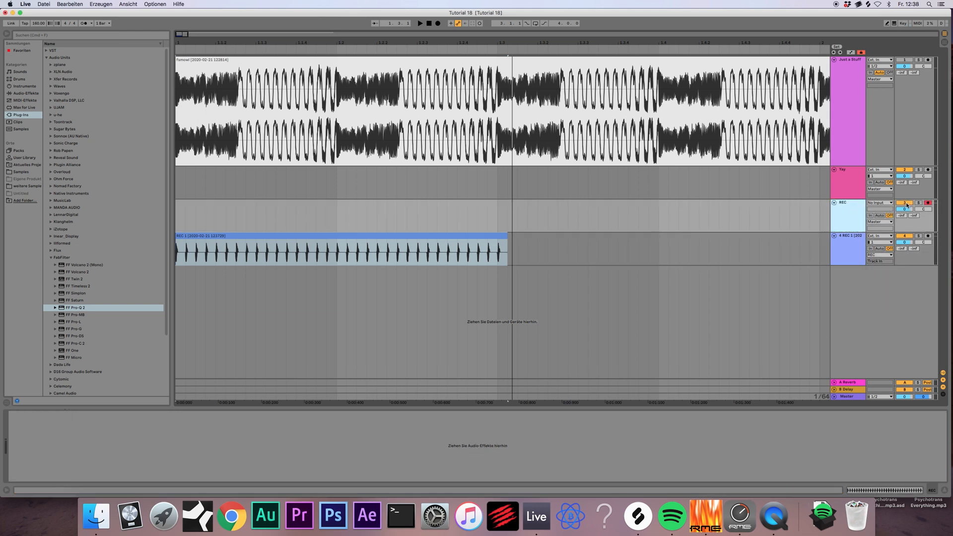
{"action": "left_click", "coordinate": [905, 204]}
{"action": "left_click", "coordinate": [870, 215]}
{"action": "left_click", "coordinate": [854, 212]}
- Record the filtered clicks onto the REC track from the start until just past 1.3.2
{"action": "left_click", "coordinate": [429, 24]}
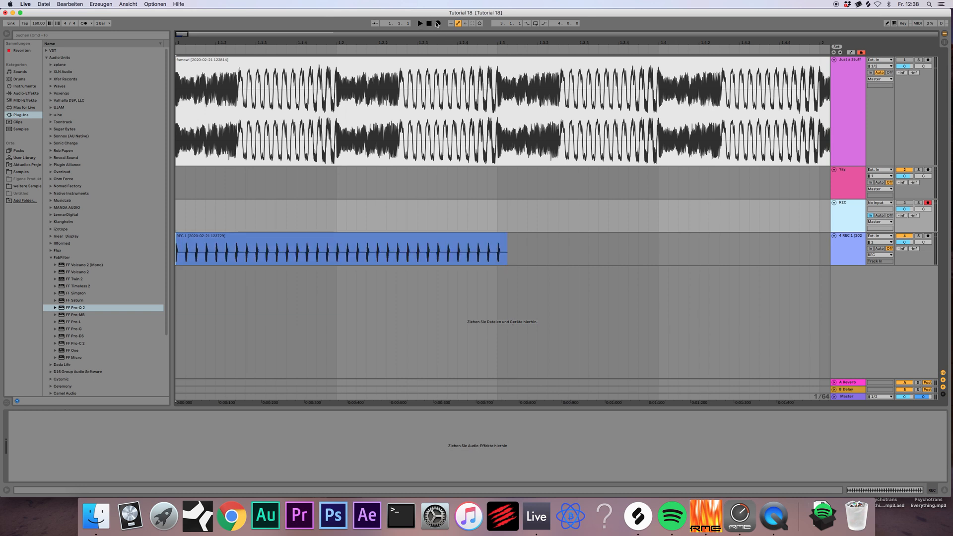
{"action": "left_click", "coordinate": [437, 24]}
{"action": "key", "text": "space"}
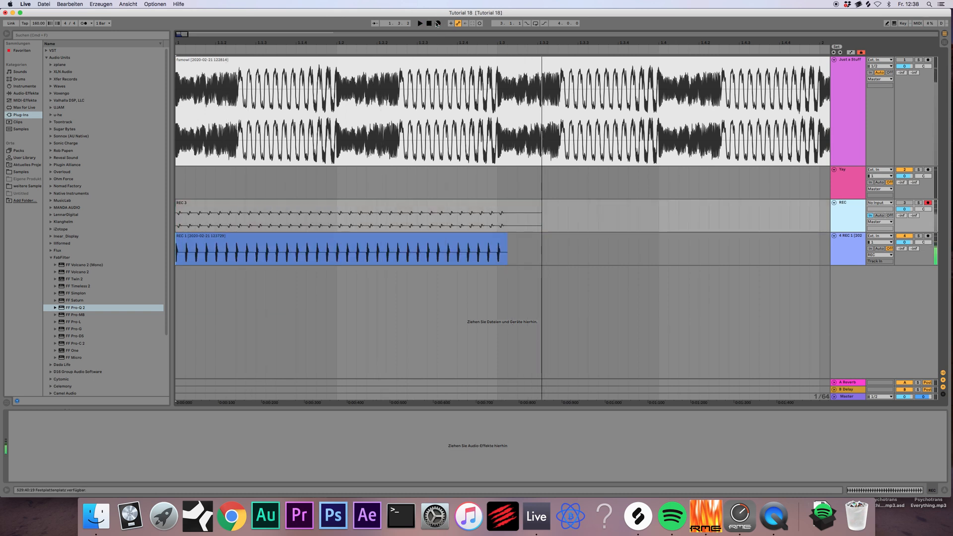
- Insert a new audio track directly below the REC track
{"action": "left_click", "coordinate": [454, 207]}
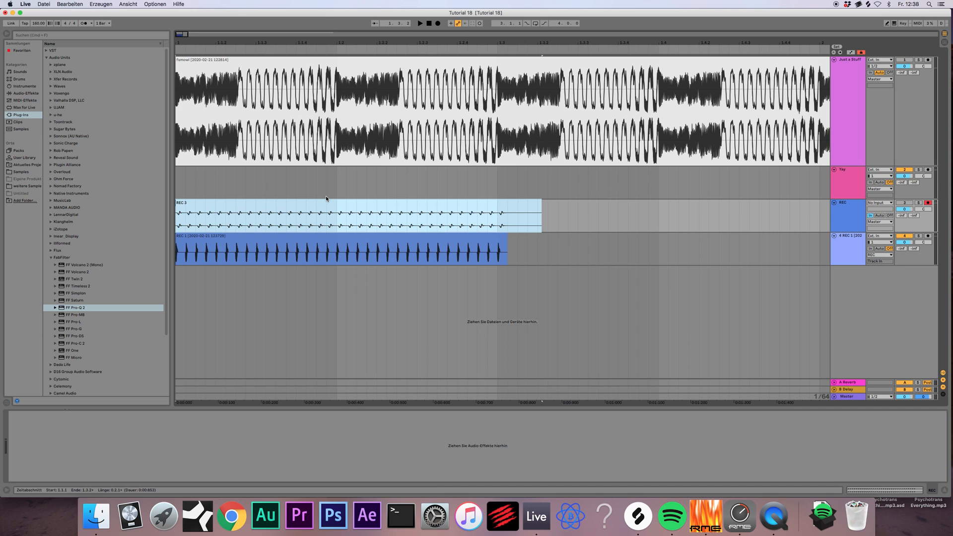
{"action": "key", "text": "super+t"}
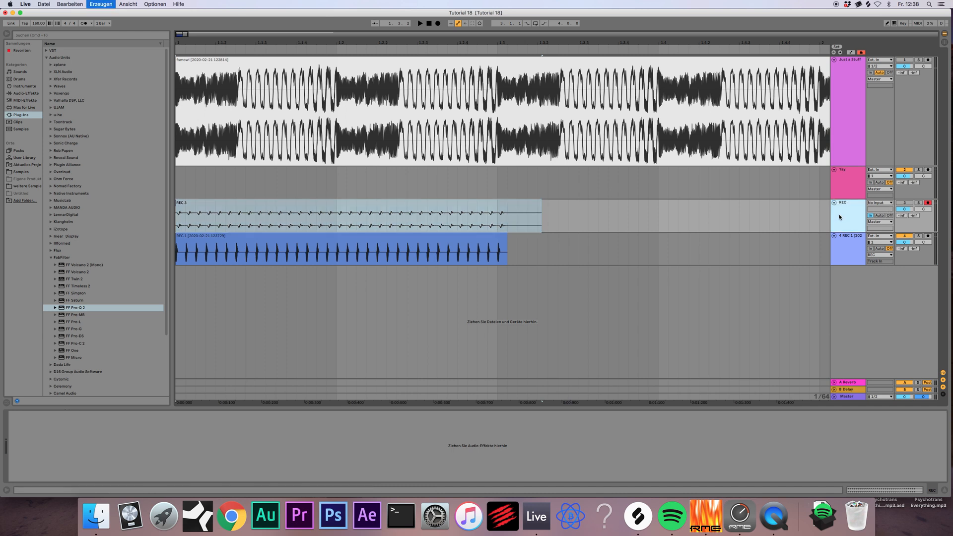
{"action": "key", "text": "super+r"}
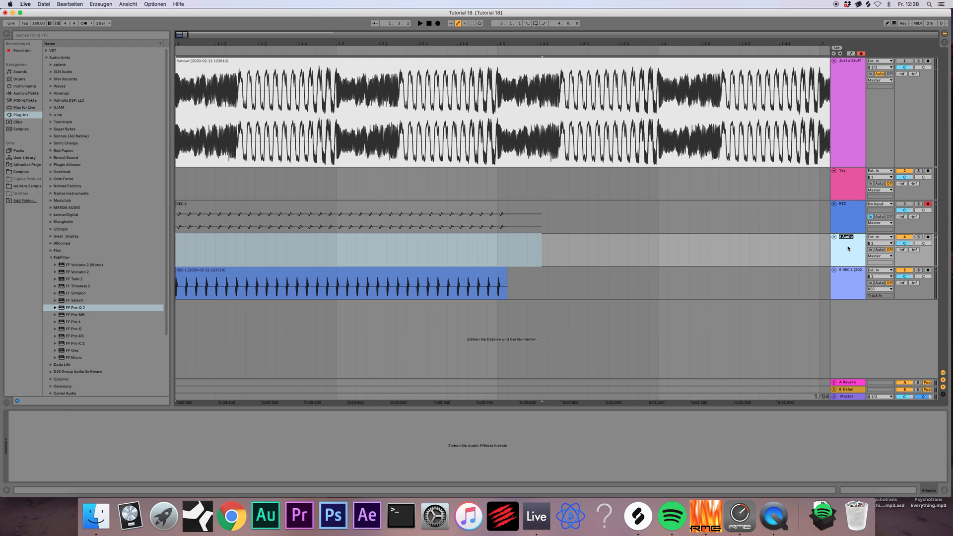
- Move the newly recorded clip from the REC track down onto the new audio track
{"action": "left_click", "coordinate": [441, 201]}
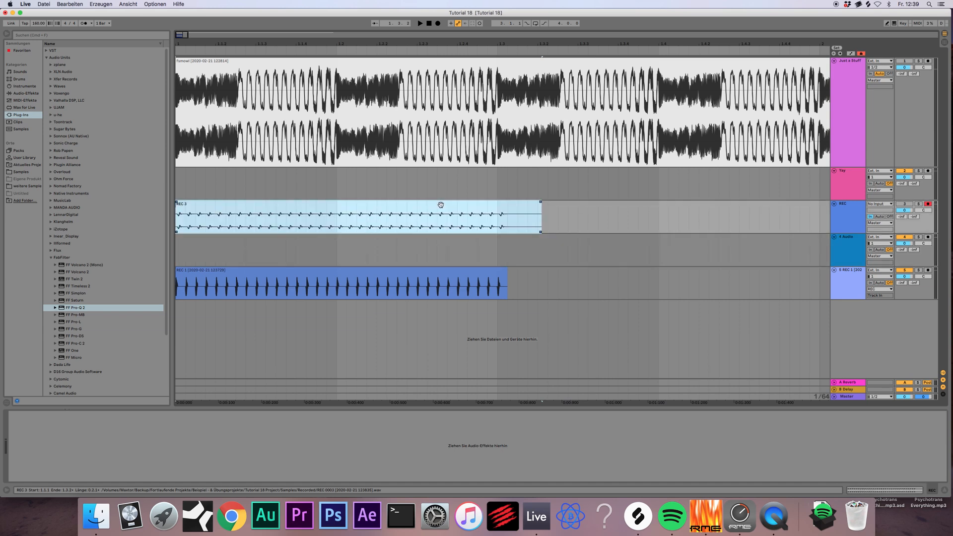
{"action": "left_click", "coordinate": [435, 228]}
{"action": "left_click", "coordinate": [424, 235]}
{"action": "left_click_drag", "start_coordinate": [424, 236], "coordinate": [421, 245]}
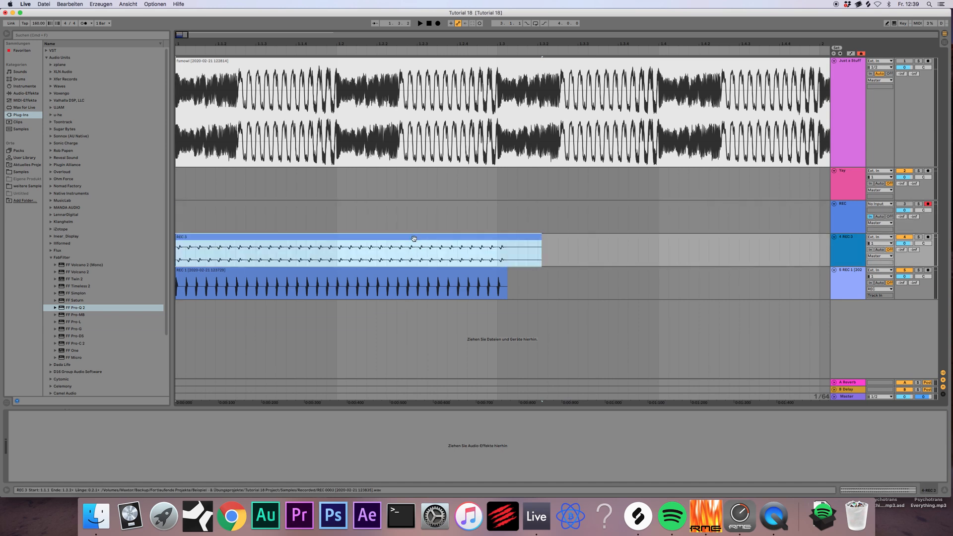
- Raise the moved recording's clip gain to about 4.6 dB and inspect its waveform up close
{"action": "double_click", "coordinate": [416, 246]}
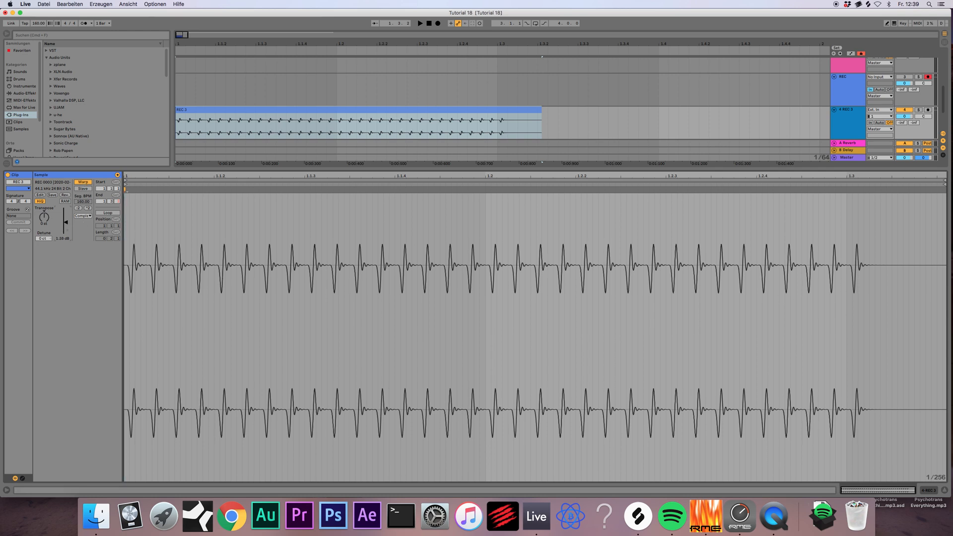
{"action": "left_click_drag", "start_coordinate": [66, 223], "coordinate": [66, 220]}
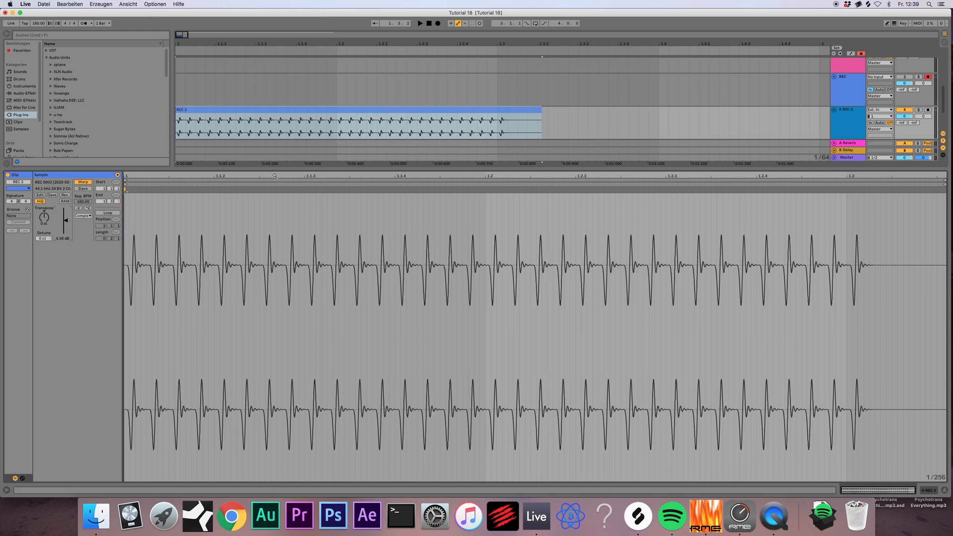
{"action": "left_click_drag", "start_coordinate": [275, 248], "coordinate": [275, 298]}
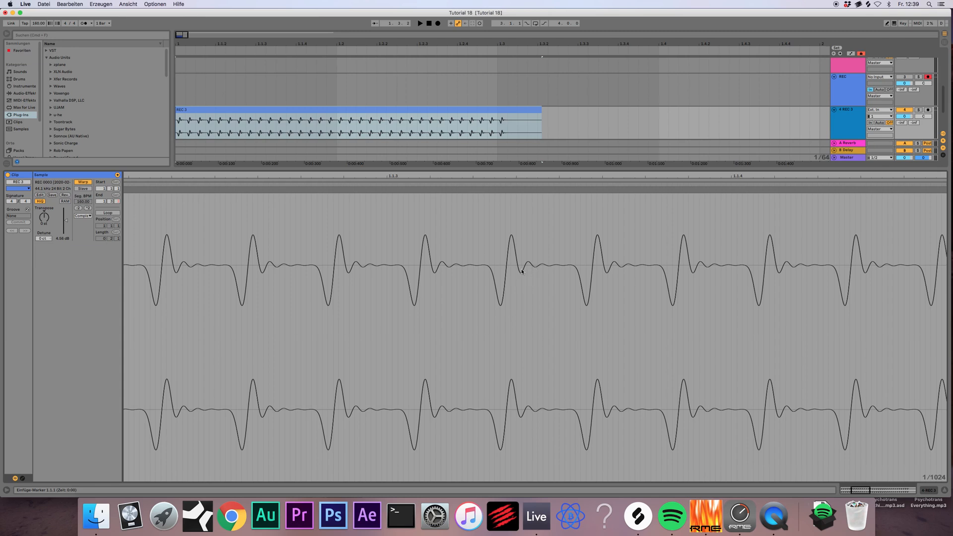
{"action": "left_click", "coordinate": [935, 492]}
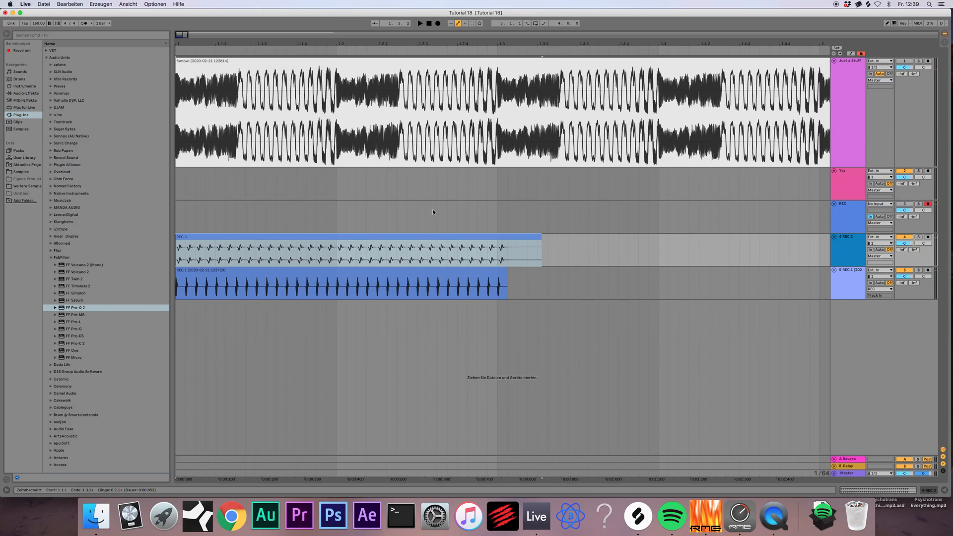
- Play back the arrangement and delete the fifth track holding the original consolidated clicks
{"action": "left_click", "coordinate": [495, 237]}
{"action": "key", "text": "space"}
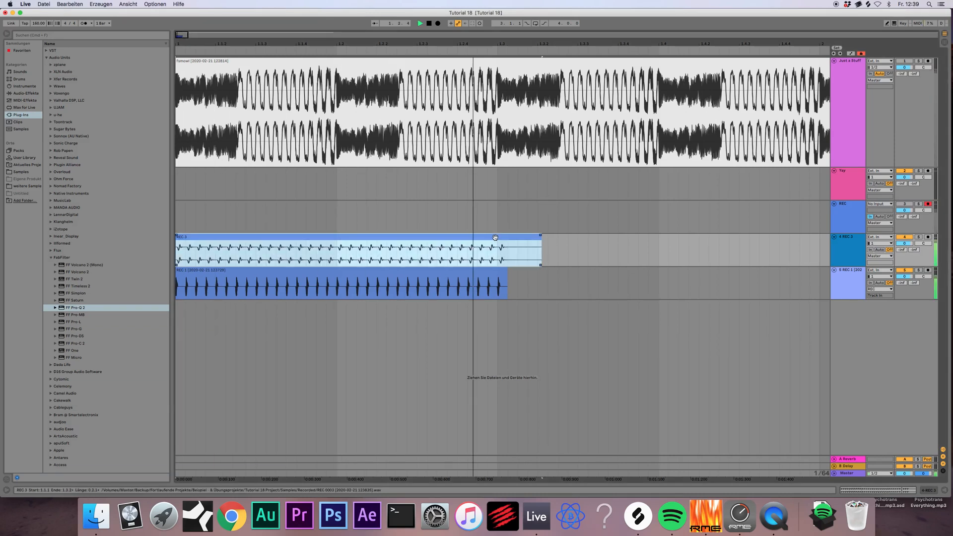
{"action": "left_click", "coordinate": [850, 275]}
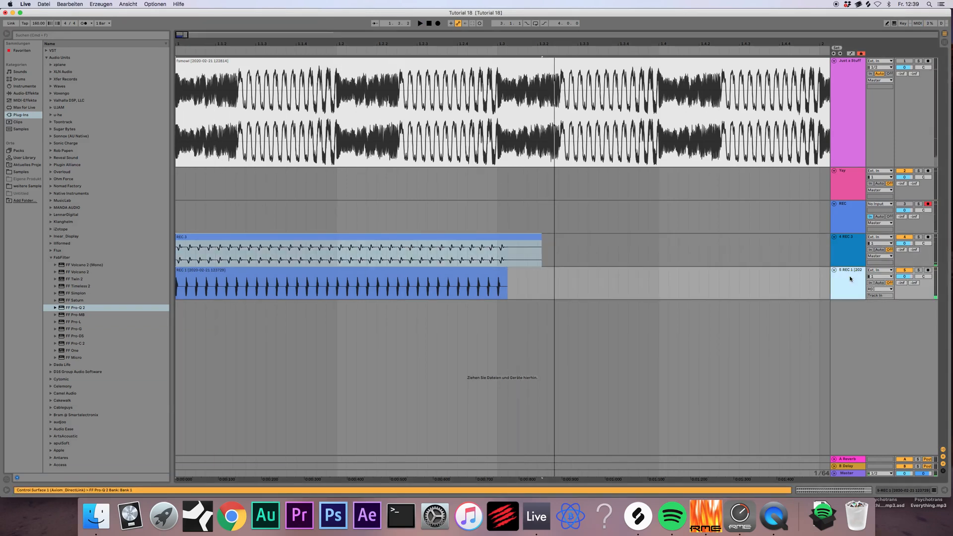
{"action": "key", "text": "Delete"}
- Play back the remaining filtered recording on the fourth track and select its clip
{"action": "key", "text": "space"}
{"action": "key", "text": "space"}
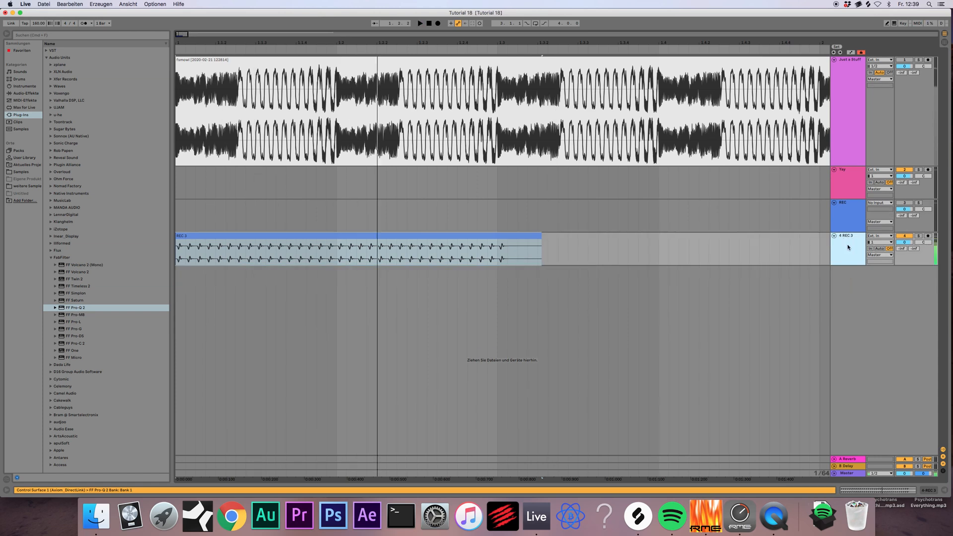
{"action": "key", "text": "space"}
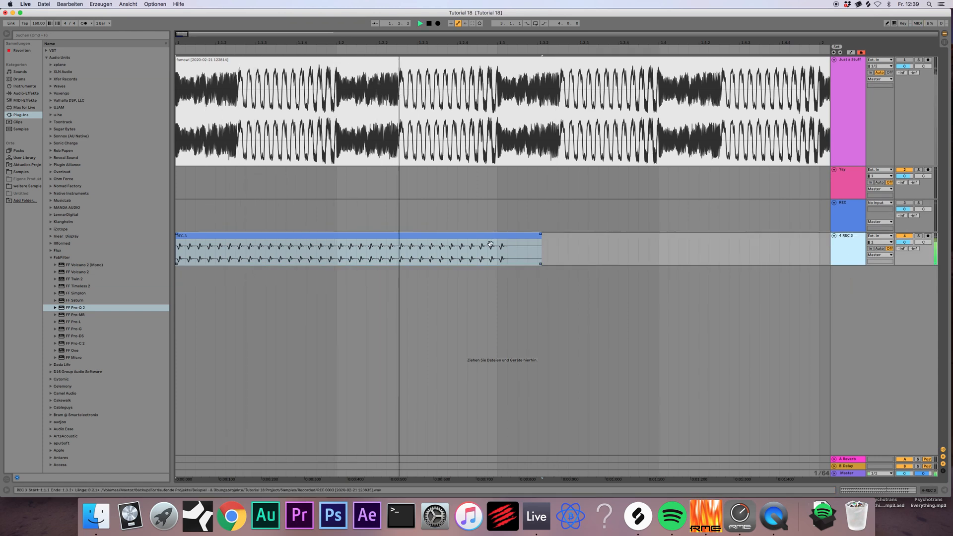
{"action": "key", "text": "space"}
{"action": "left_click", "coordinate": [463, 240]}
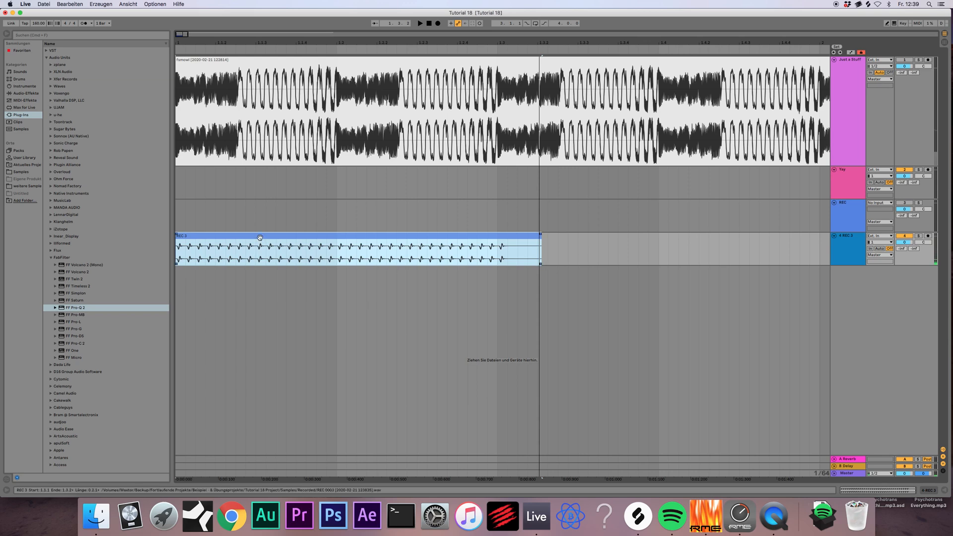
- Raise the REC 3 clip's gain to 7.44 dB, play back the result and close the clip's sample view
{"action": "double_click", "coordinate": [238, 241]}
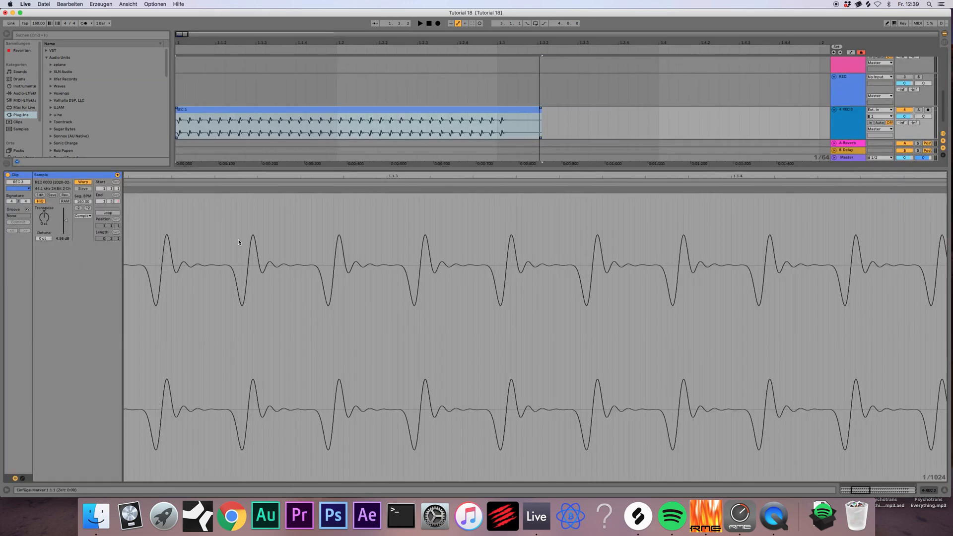
{"action": "left_click_drag", "start_coordinate": [67, 223], "coordinate": [67, 218]}
{"action": "key", "text": "space"}
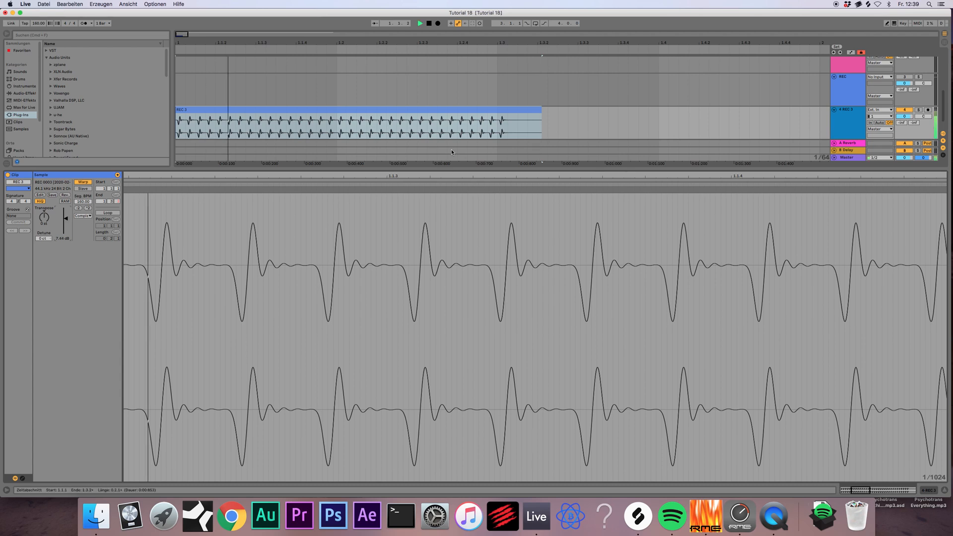
{"action": "key", "text": "space"}
{"action": "left_click", "coordinate": [943, 490]}
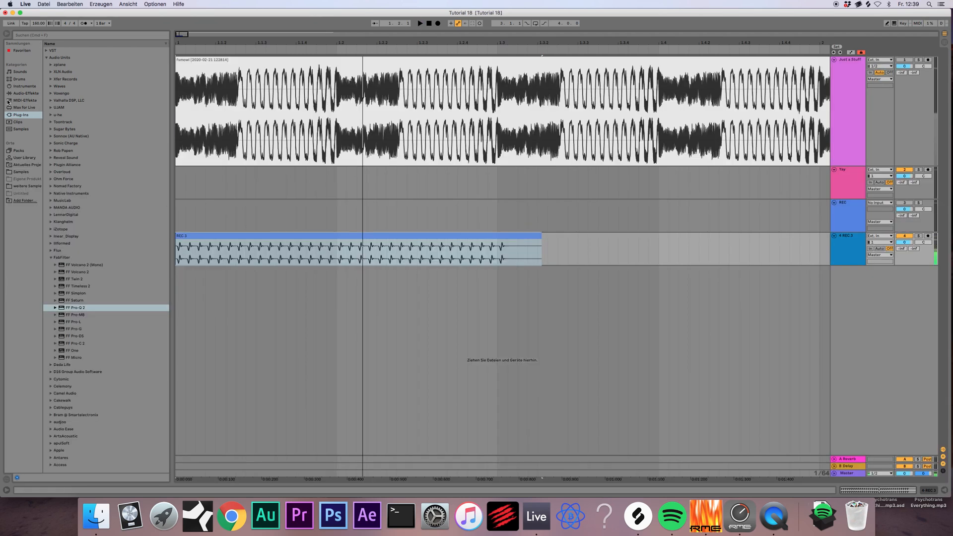
- Add FF Pro-Q 2 to the fourth track, play back the signal and load the Low Cut Brickwall preset
{"action": "left_click_drag", "start_coordinate": [78, 309], "coordinate": [267, 253]}
{"action": "key", "text": "space"}
{"action": "key", "text": "space"}
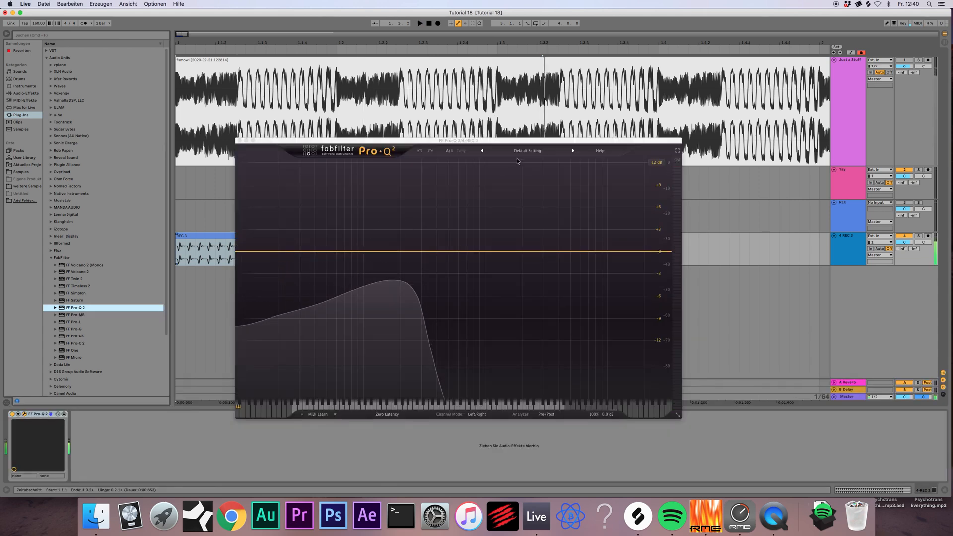
{"action": "left_click", "coordinate": [527, 150]}
{"action": "left_click", "coordinate": [522, 301]}
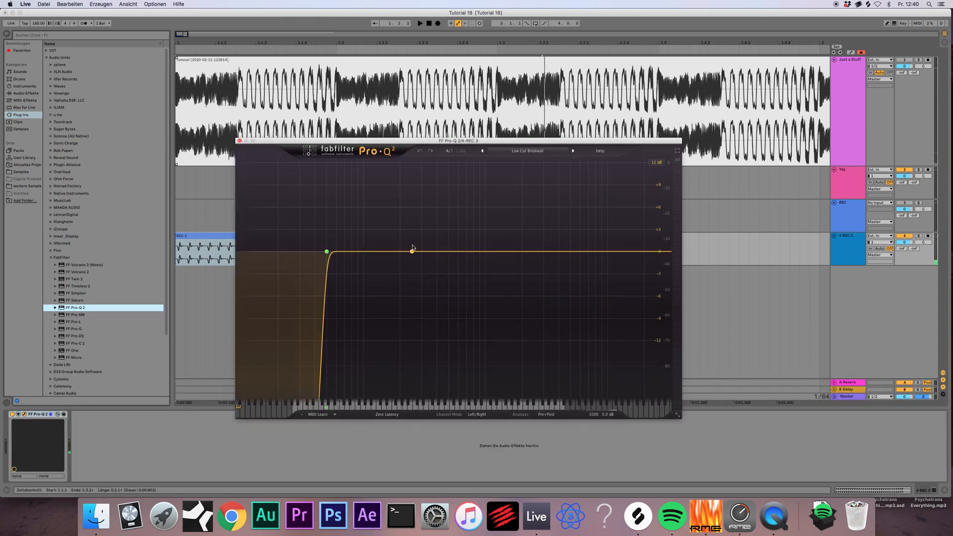
- Switch Pro-Q 2 to Linear Phase processing with High resolution and play back the filtered signal
{"action": "left_click", "coordinate": [387, 414]}
{"action": "left_click", "coordinate": [386, 438]}
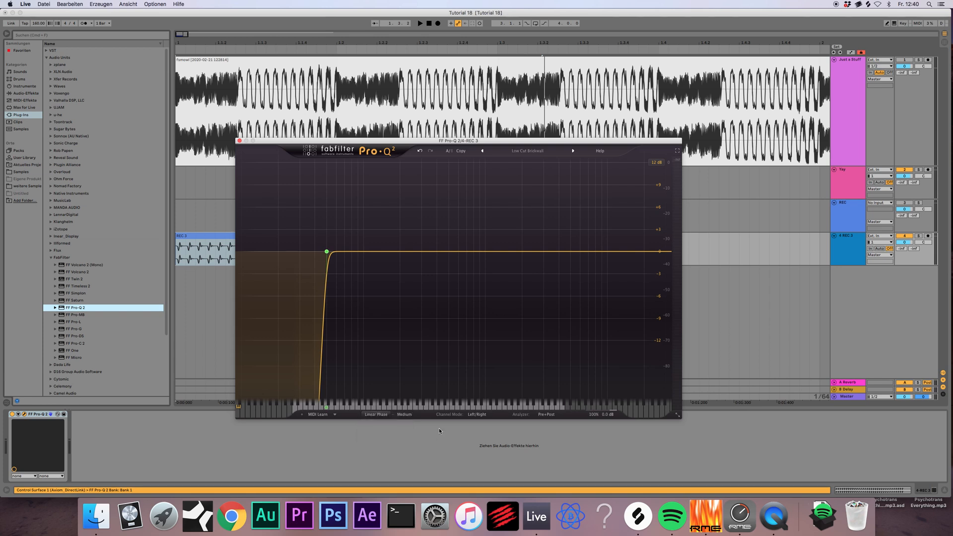
{"action": "left_click", "coordinate": [404, 414]}
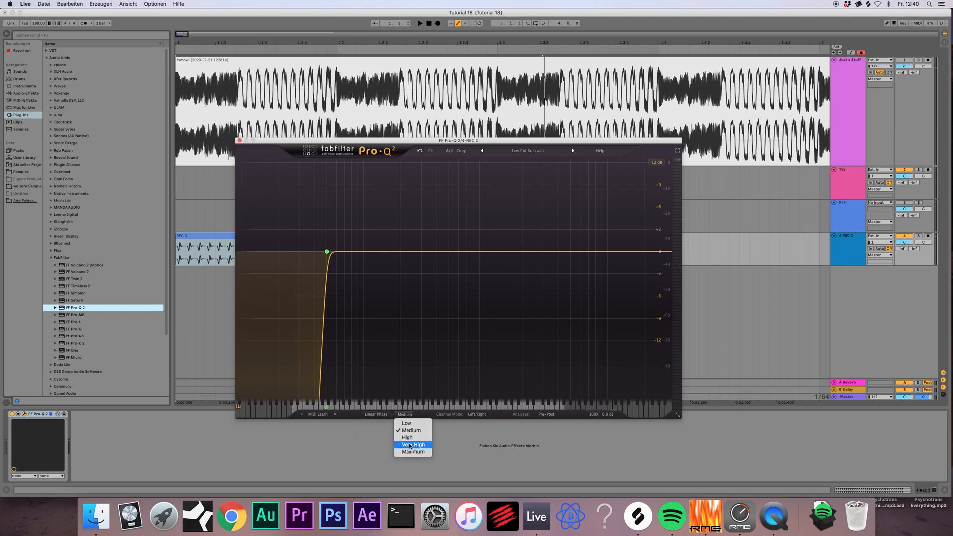
{"action": "left_click", "coordinate": [408, 437]}
{"action": "key", "text": "space"}
{"action": "key", "text": "space"}
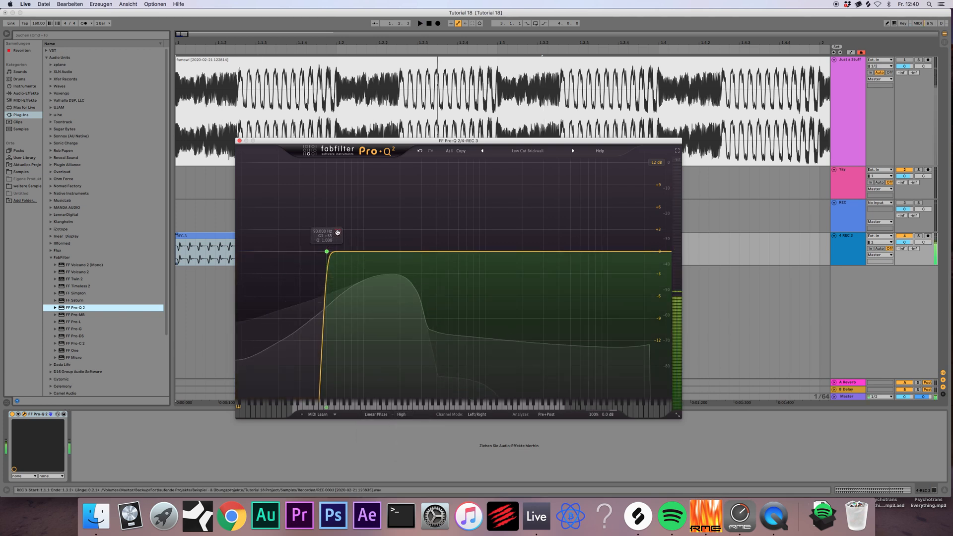
- Move the EQ band's cutoff to about 53 Hz and play back the arrangement
{"action": "left_click_drag", "start_coordinate": [339, 234], "coordinate": [343, 235]}
{"action": "key", "text": "space"}
{"action": "key", "text": "space"}
{"action": "key", "text": "space"}
{"action": "key", "text": "space"}
- Change the 53 Hz band's shape to High Cut, play back the low tone and close the EQ window
{"action": "right_click", "coordinate": [330, 253]}
{"action": "mouse_move", "coordinate": [350, 273]}
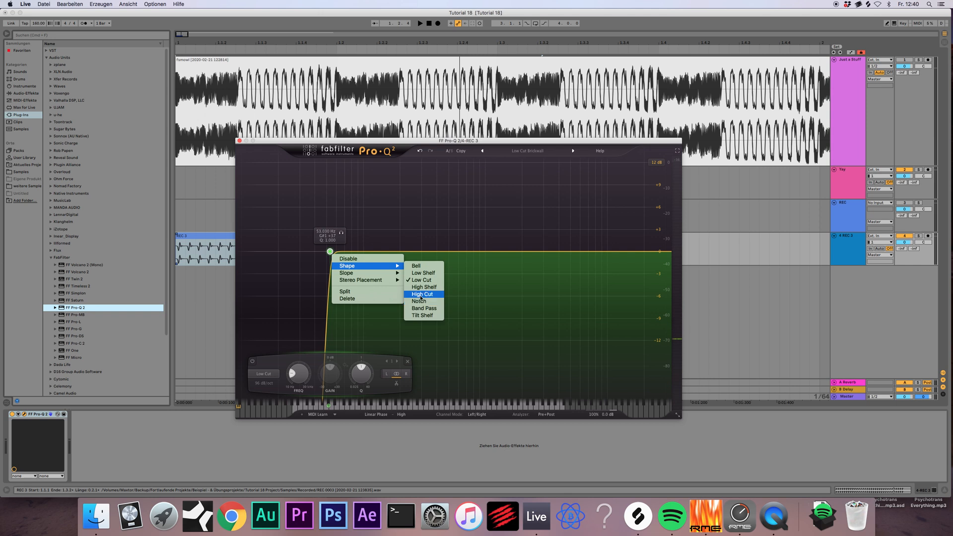
{"action": "left_click", "coordinate": [422, 294]}
{"action": "key", "text": "space"}
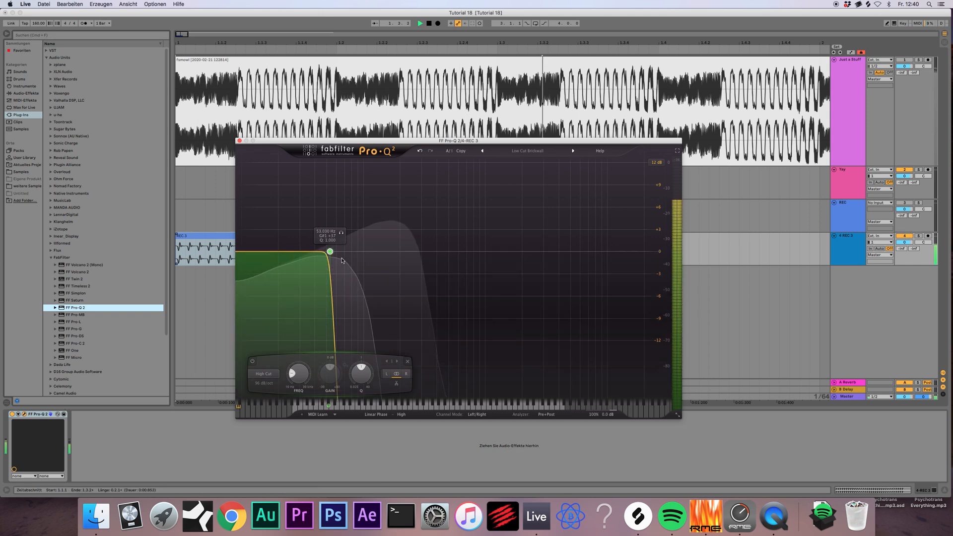
{"action": "key", "text": "space"}
{"action": "left_click", "coordinate": [239, 141]}
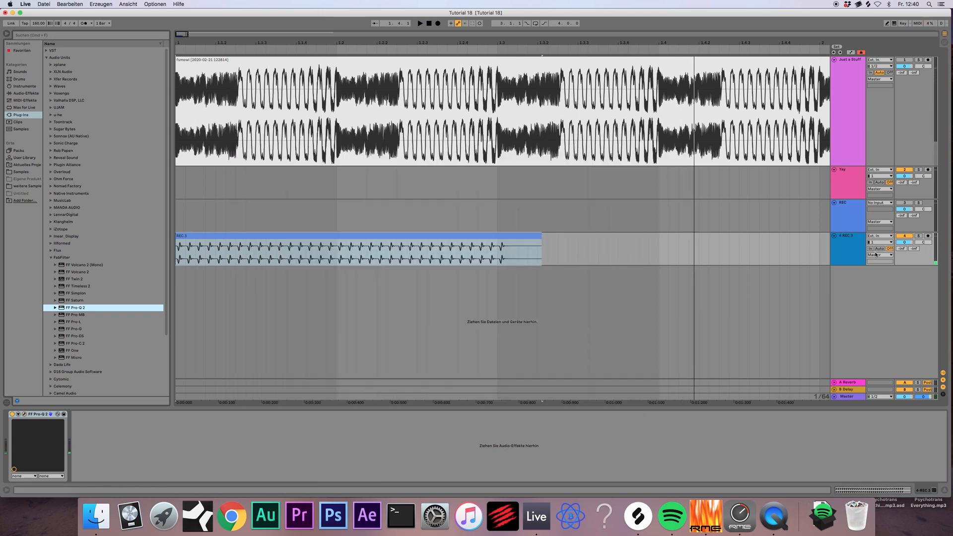
- Route the fourth track's output to REC and record the filtered tone onto the REC track
{"action": "left_click", "coordinate": [841, 224]}
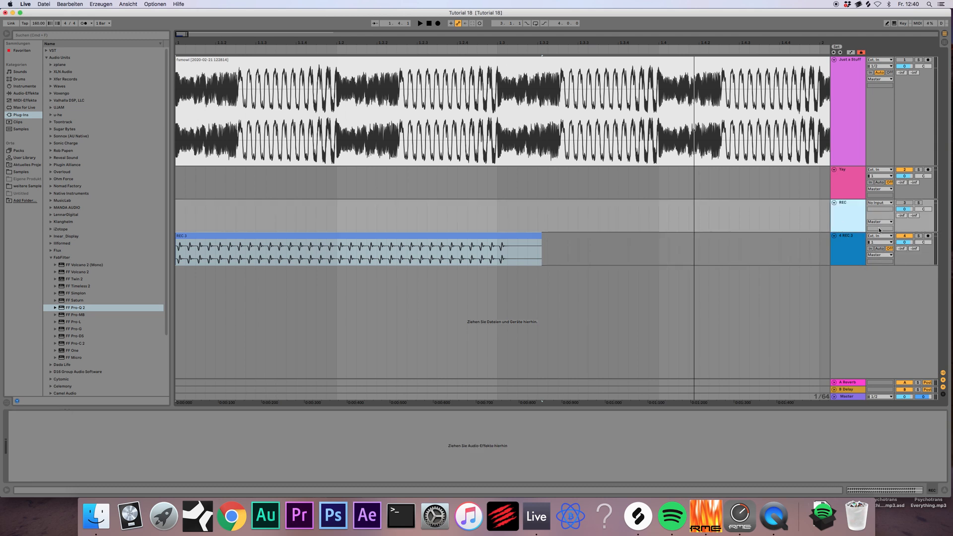
{"action": "left_click", "coordinate": [876, 254]}
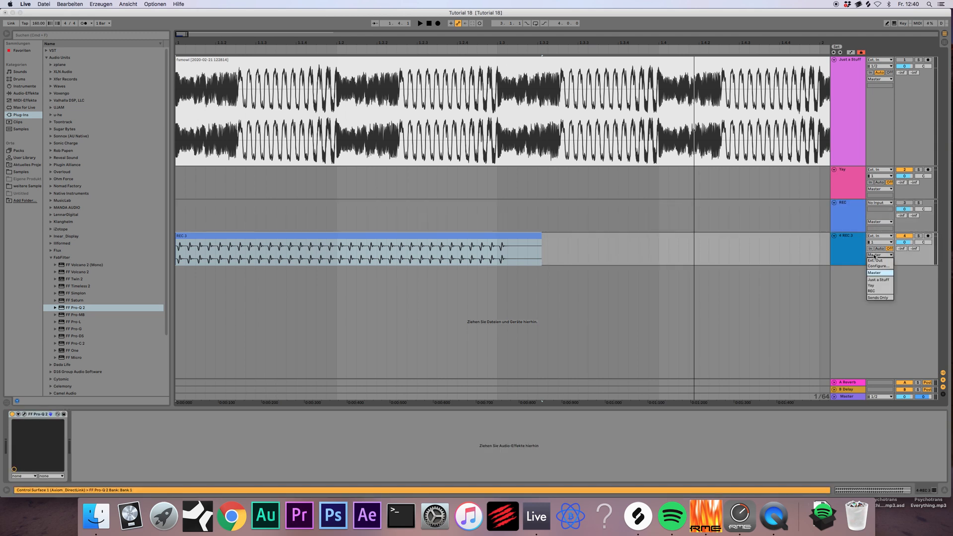
{"action": "left_click", "coordinate": [874, 291]}
{"action": "left_click", "coordinate": [852, 251]}
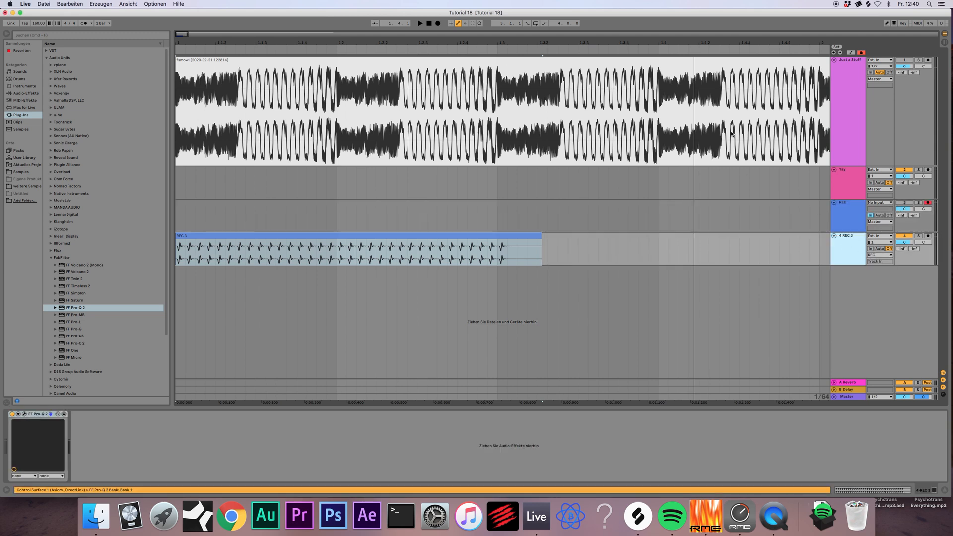
{"action": "left_click", "coordinate": [437, 23]}
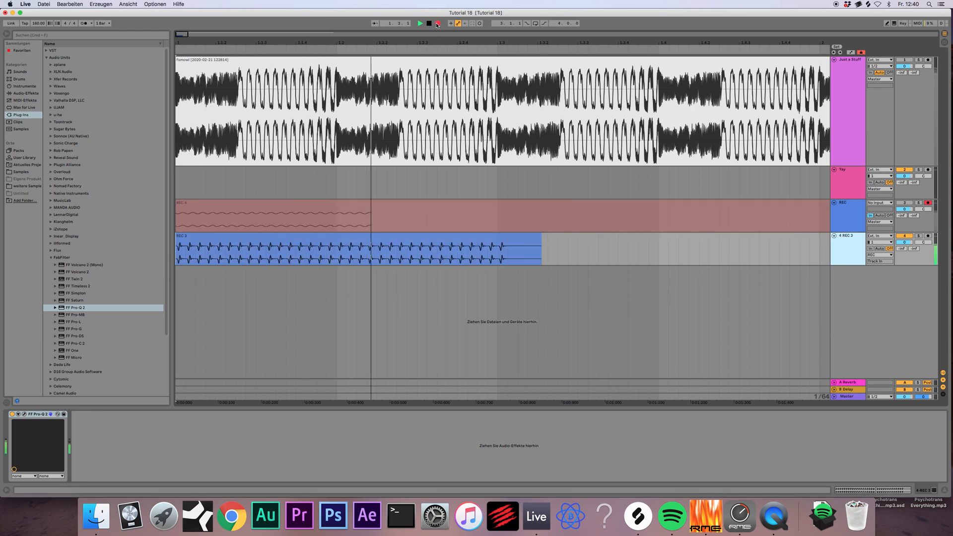
{"action": "key", "text": "space"}
- Move the new recording from the REC track onto the fourth track in place of the REC 3 clip
{"action": "left_click", "coordinate": [394, 205]}
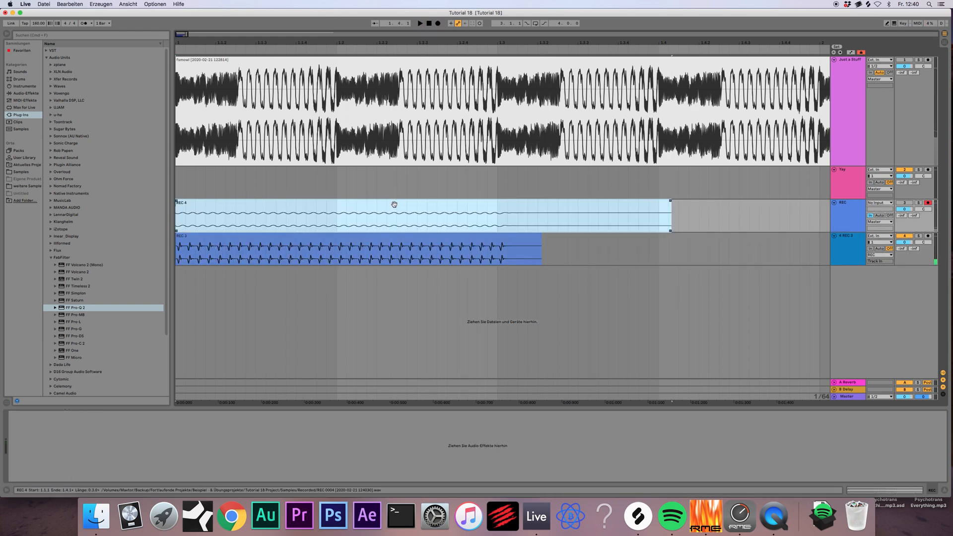
{"action": "left_click", "coordinate": [852, 255]}
{"action": "left_click", "coordinate": [451, 238]}
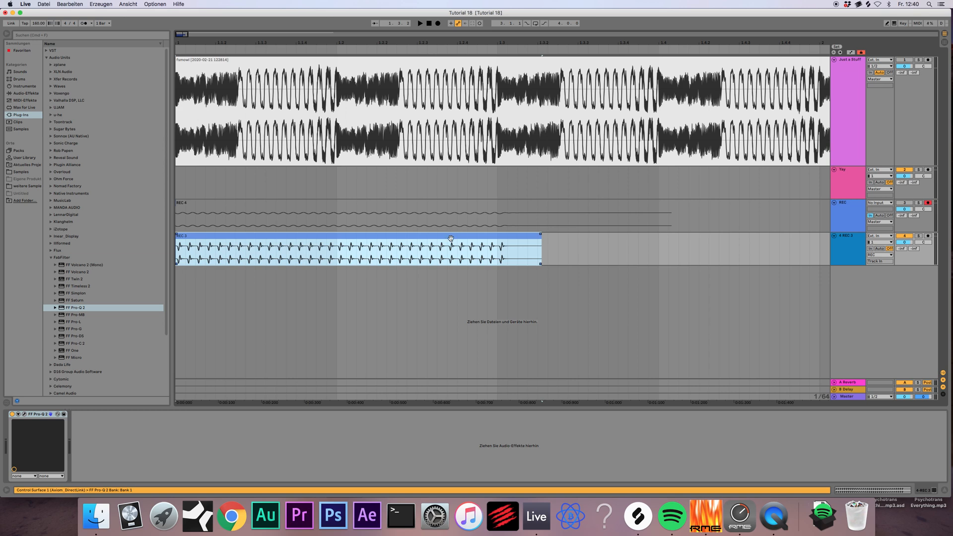
{"action": "left_click_drag", "start_coordinate": [432, 206], "coordinate": [427, 248]}
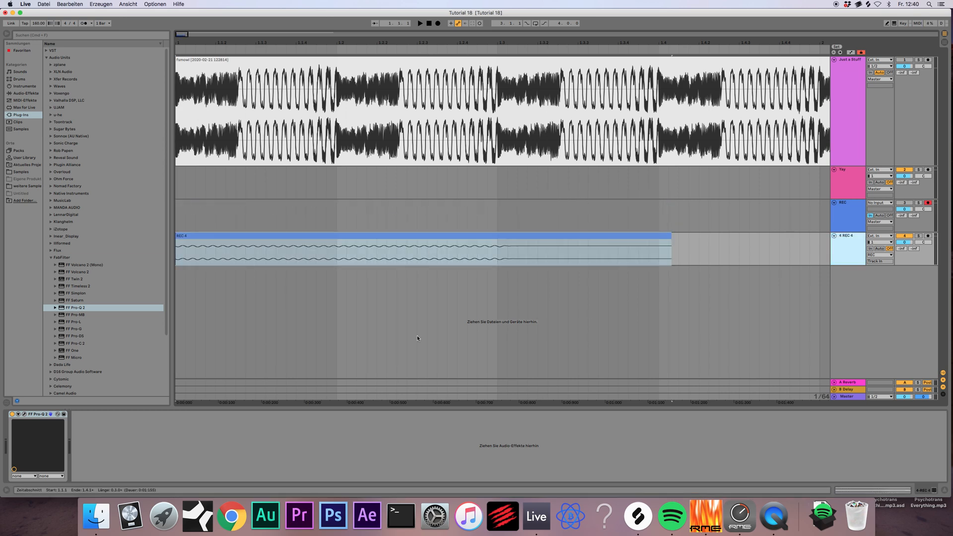
- Turn off warping for the REC 4 clip, raise its gain to about 11 dB and close the sample view
{"action": "left_click", "coordinate": [259, 234]}
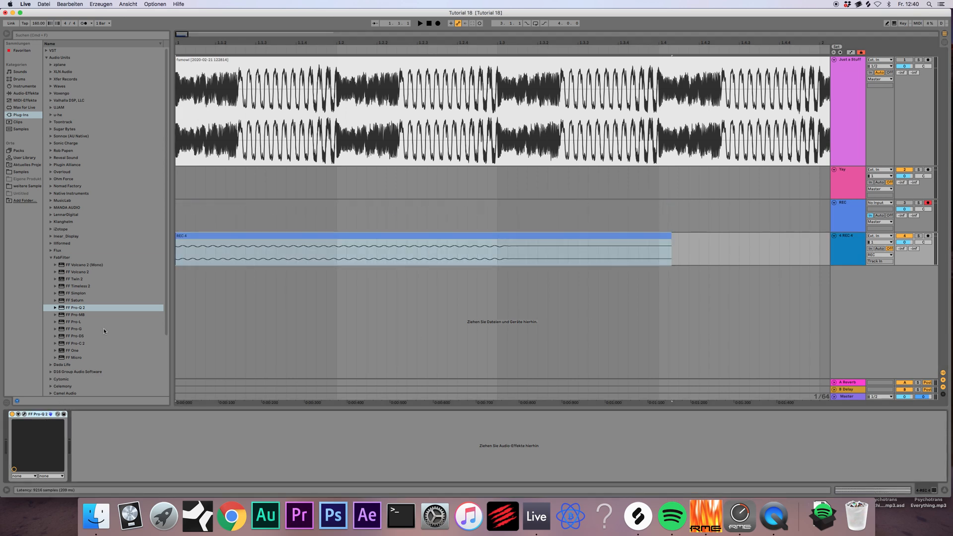
{"action": "double_click", "coordinate": [258, 236]}
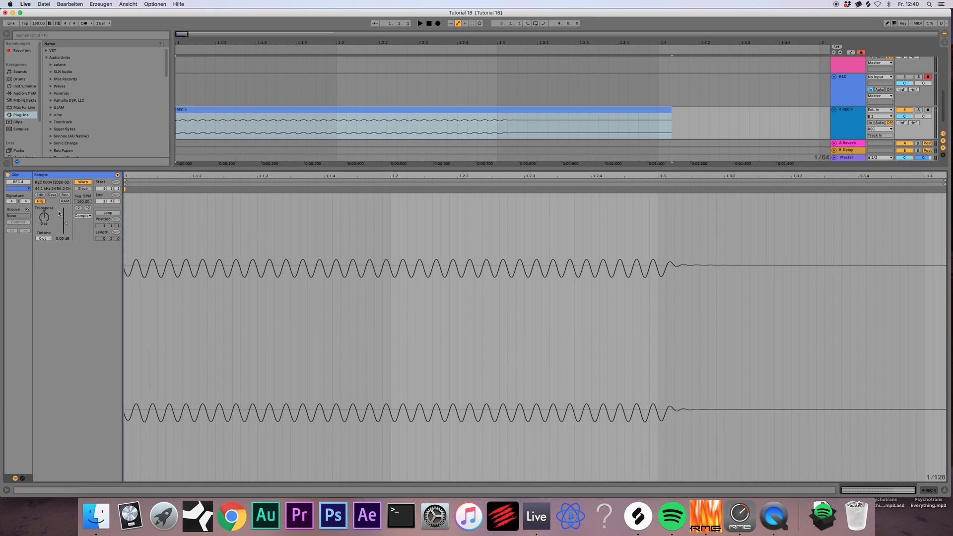
{"action": "left_click", "coordinate": [79, 182]}
{"action": "left_click_drag", "start_coordinate": [65, 225], "coordinate": [65, 215]}
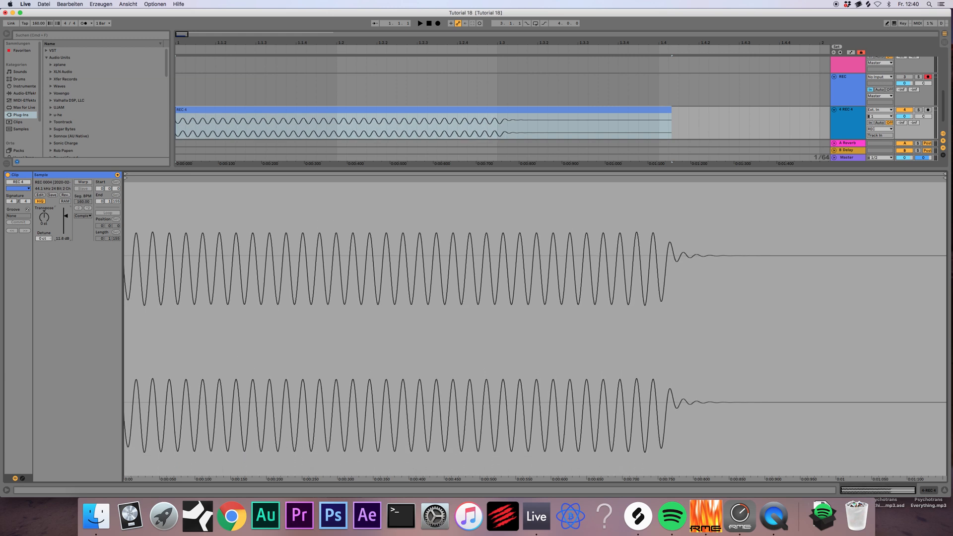
{"action": "mouse_move", "coordinate": [281, 174]}
{"action": "left_mouse_down"}
{"action": "mouse_move", "coordinate": [281, 236]}
{"action": "mouse_move", "coordinate": [281, 173]}
{"action": "left_mouse_up"}
{"action": "left_click", "coordinate": [945, 490]}
- Route the fourth track's output back to Master and play back the low tone
{"action": "key", "text": "space"}
{"action": "key", "text": "space"}
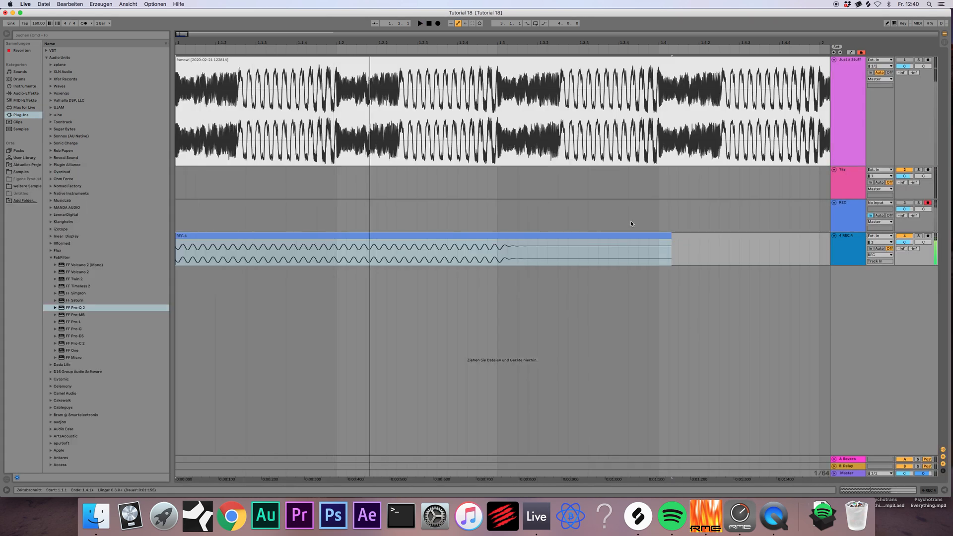
{"action": "left_click", "coordinate": [872, 255]}
{"action": "left_click", "coordinate": [871, 273]}
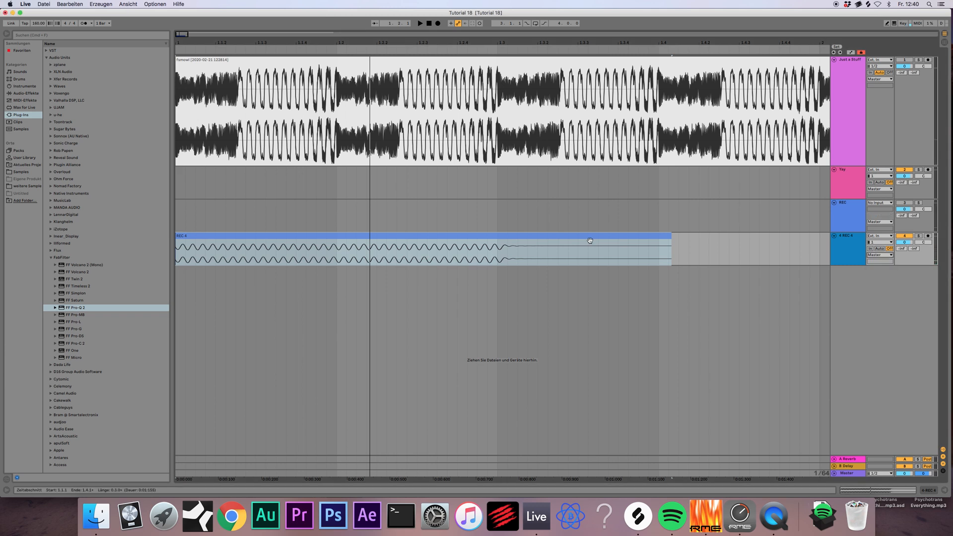
{"action": "key", "text": "space"}
{"action": "key", "text": "space"}
{"action": "key", "text": "space"}
{"action": "key", "text": "space"}
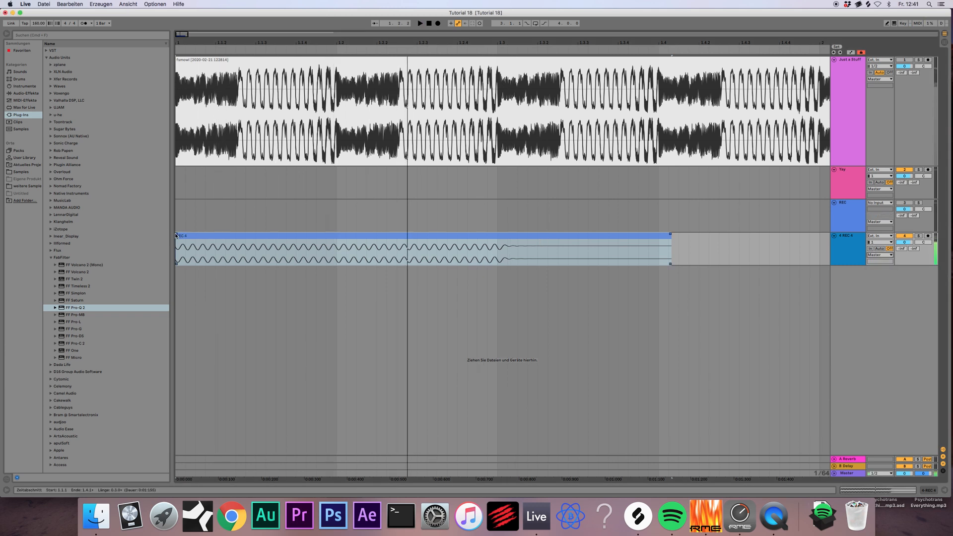
- Duplicate the fourth track and transpose the copied clip up 7 semitones
{"action": "left_click", "coordinate": [181, 241]}
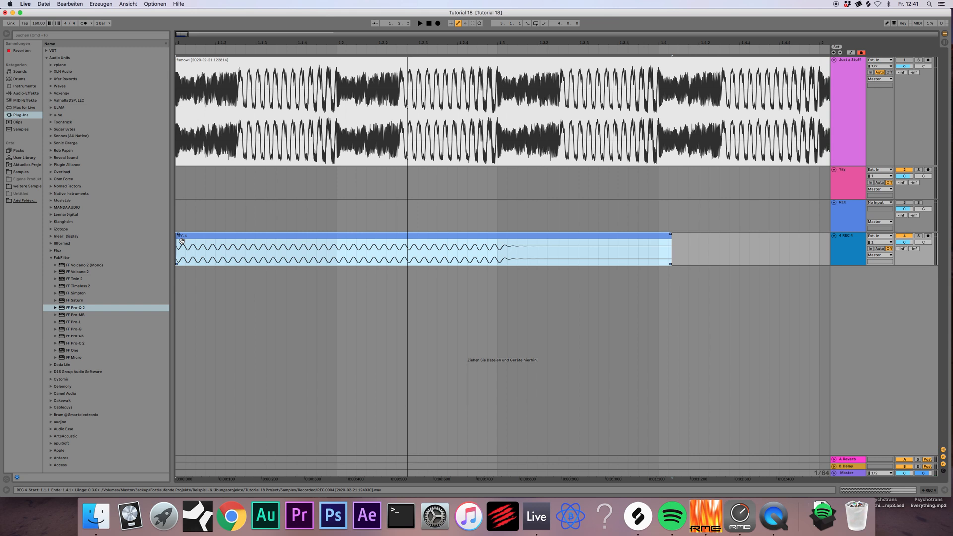
{"action": "left_click", "coordinate": [856, 243]}
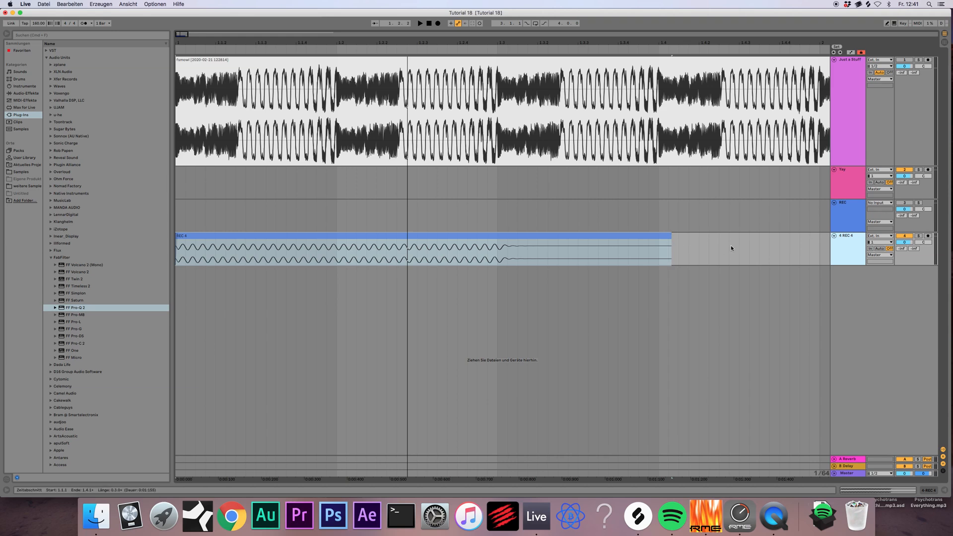
{"action": "key", "text": "super+d"}
{"action": "double_click", "coordinate": [531, 272]}
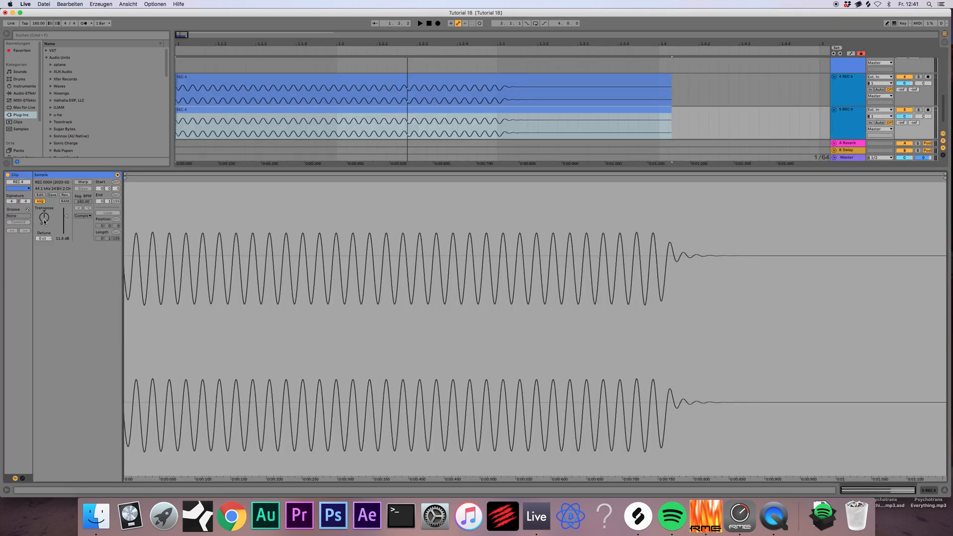
{"action": "type", "text": "7"}
{"action": "key", "text": "Return"}
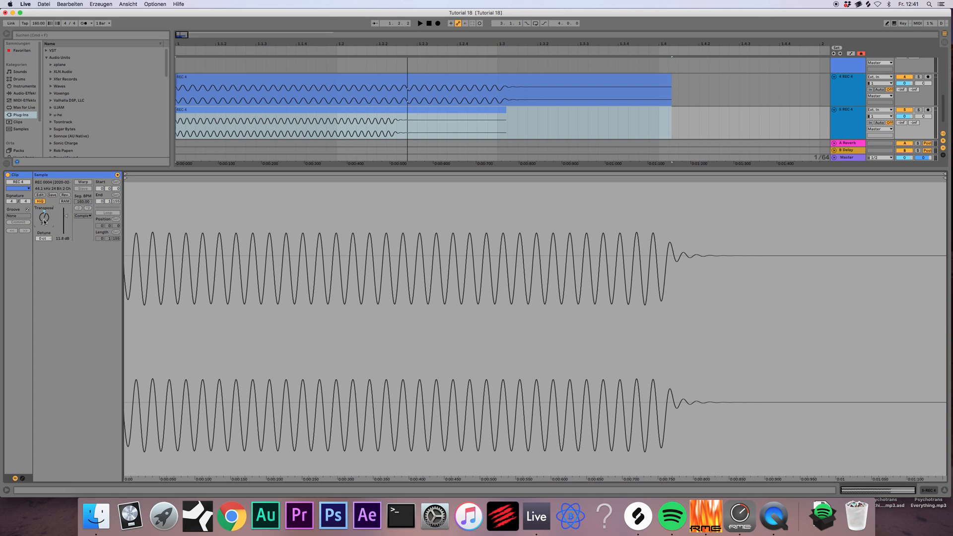
- Try the duplicated clip at a transposition of 6 semitones and play it together with the original
{"action": "left_click_drag", "start_coordinate": [45, 223], "coordinate": [44, 225]}
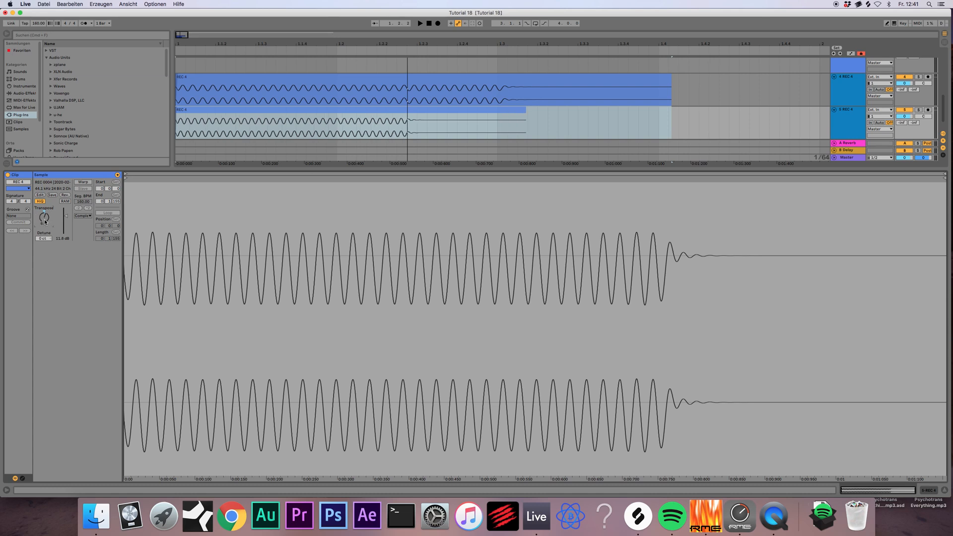
{"action": "key", "text": "space"}
{"action": "key", "text": "space"}
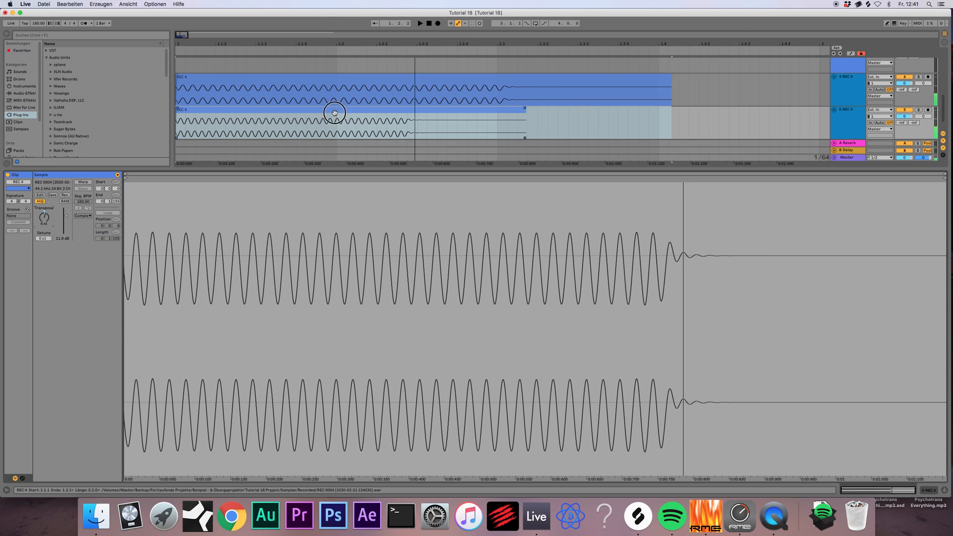
{"action": "left_click", "coordinate": [334, 113]}
{"action": "left_click", "coordinate": [395, 122]}
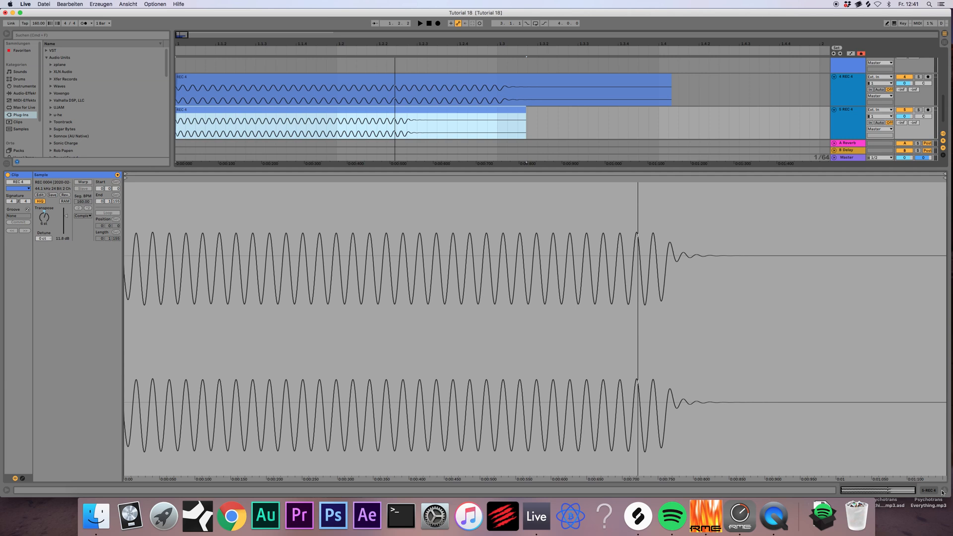
- Set the duplicated clip's transposition to 7 semitones, play both tracks together and close the sample view
{"action": "left_click", "coordinate": [44, 221]}
{"action": "type", "text": "7"}
{"action": "key", "text": "Return"}
{"action": "key", "text": "space"}
{"action": "key", "text": "space"}
{"action": "key", "text": "space"}
{"action": "key", "text": "space"}
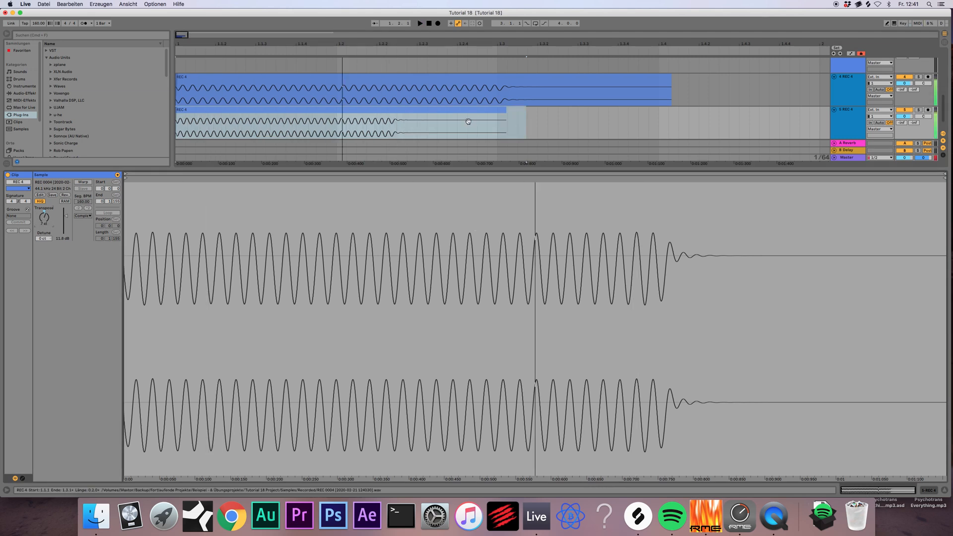
{"action": "left_click", "coordinate": [468, 121]}
{"action": "left_click", "coordinate": [939, 492]}
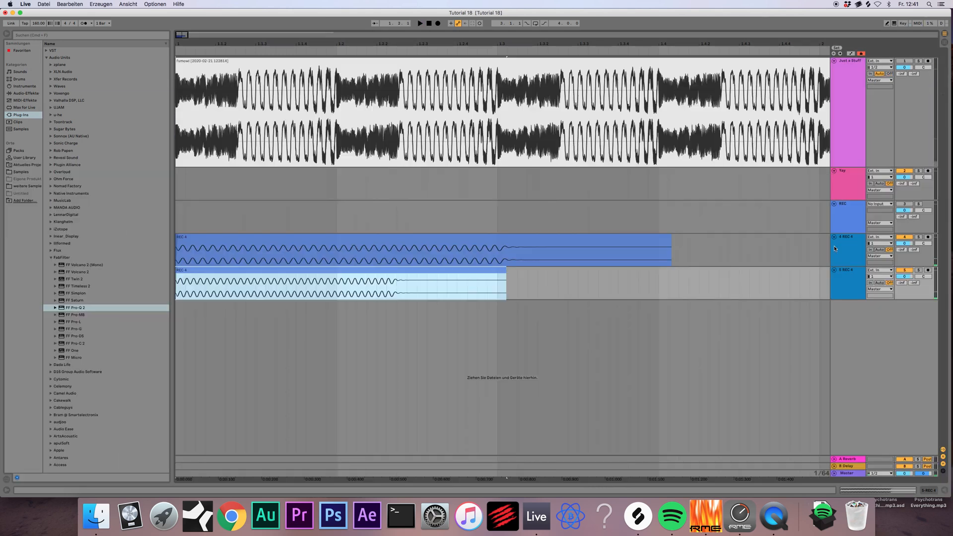
- Set the duplicated clip's transposition to 12 semitones, close the sample view and play it together with the original
{"action": "left_click", "coordinate": [840, 287]}
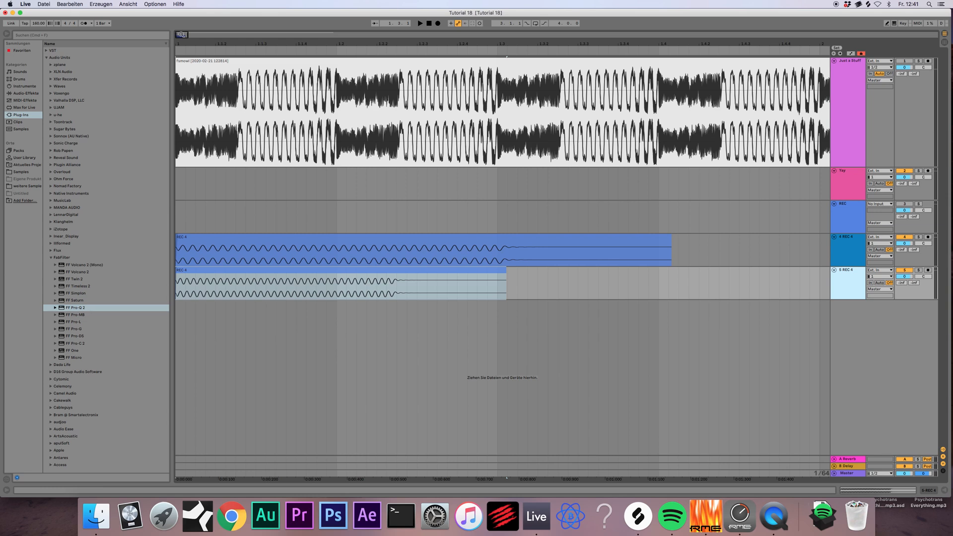
{"action": "double_click", "coordinate": [267, 272]}
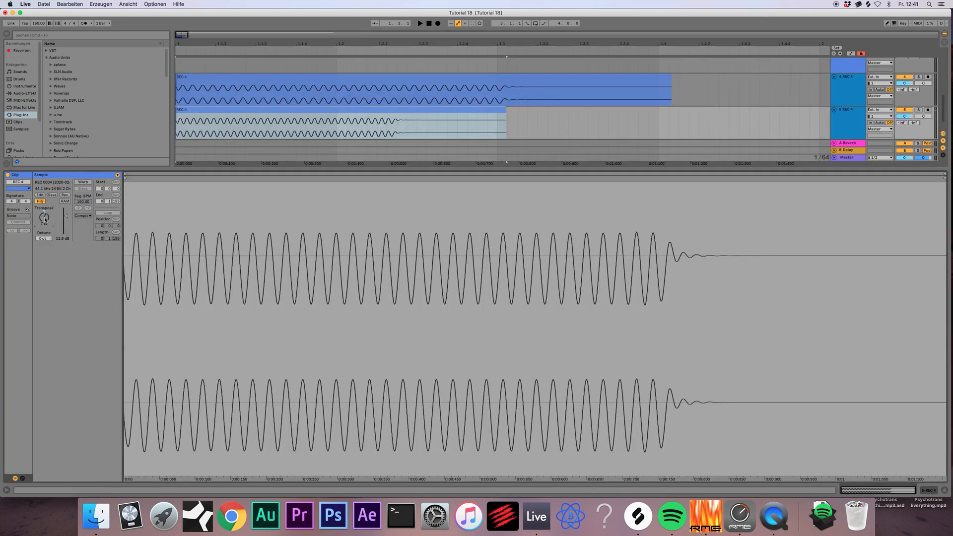
{"action": "key", "text": "Return"}
{"action": "key", "text": "space"}
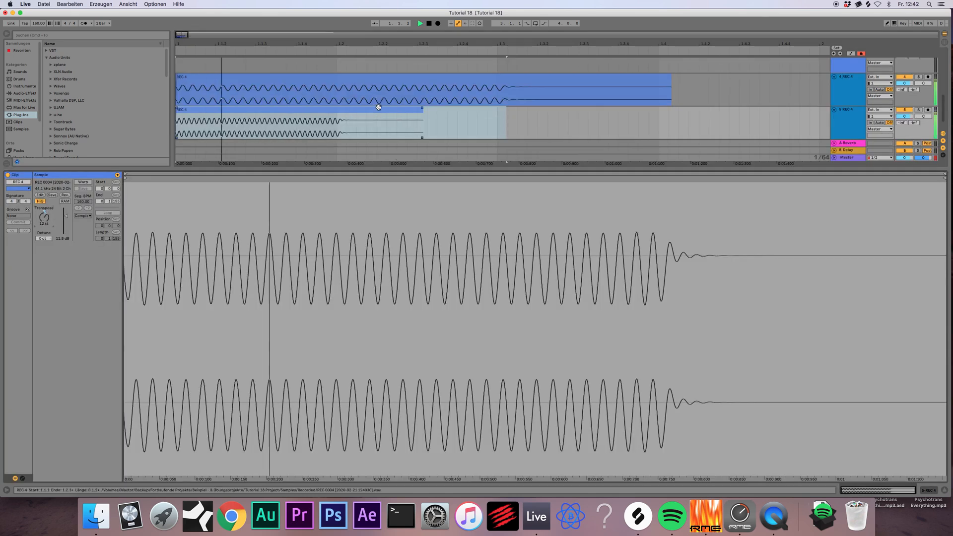
{"action": "key", "text": "space"}
{"action": "key", "text": "space"}
{"action": "key", "text": "space"}
{"action": "left_click", "coordinate": [944, 490]}
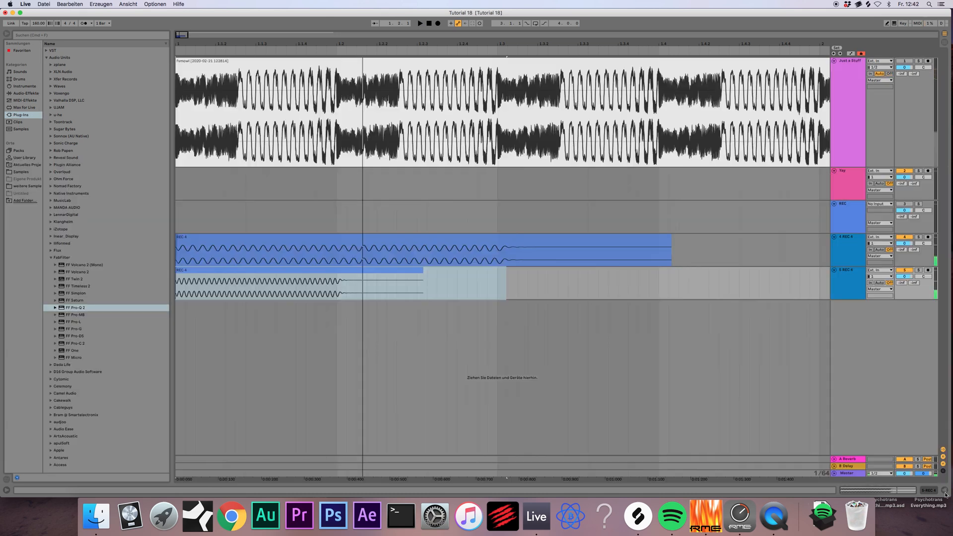
{"action": "left_click", "coordinate": [341, 272]}
{"action": "key", "text": "space"}
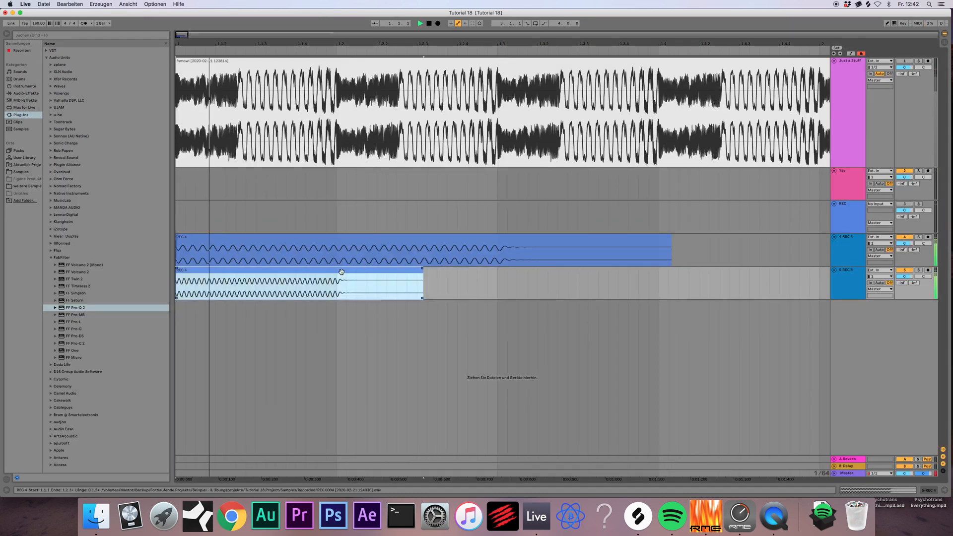
{"action": "key", "text": "space"}
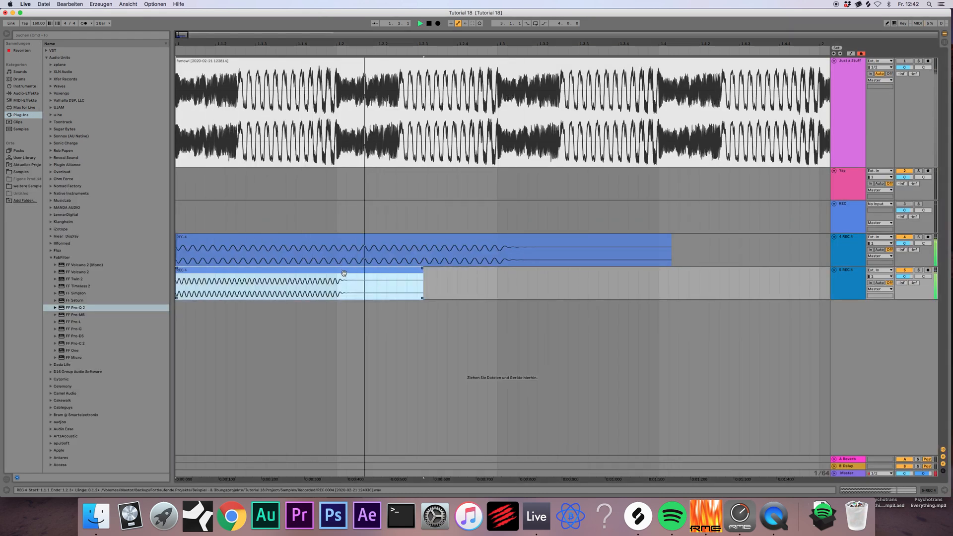
{"action": "key", "text": "space"}
- Group the original REC 4 track and its duplicate
{"action": "left_click", "coordinate": [849, 277]}
{"action": "left_click", "coordinate": [846, 257], "text": "shift"}
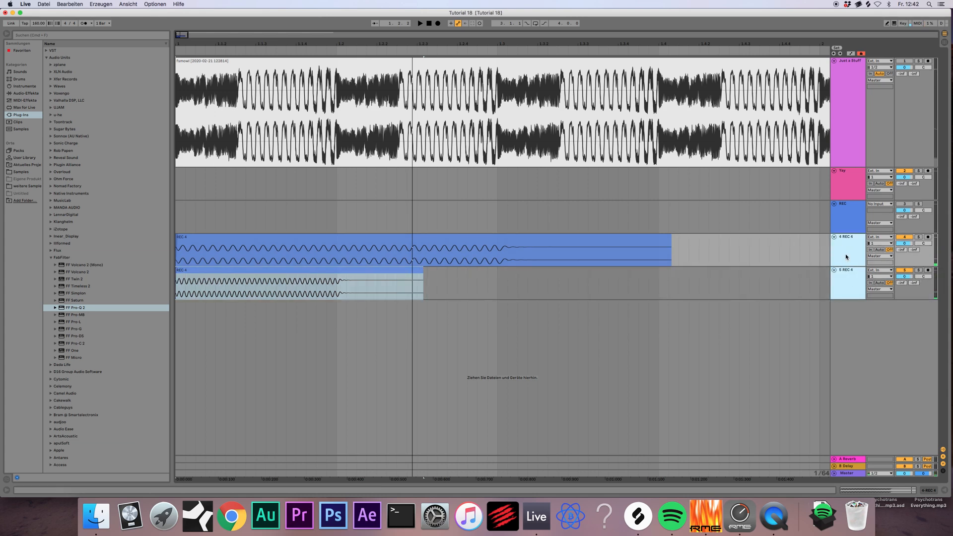
{"action": "key", "text": "super+g"}
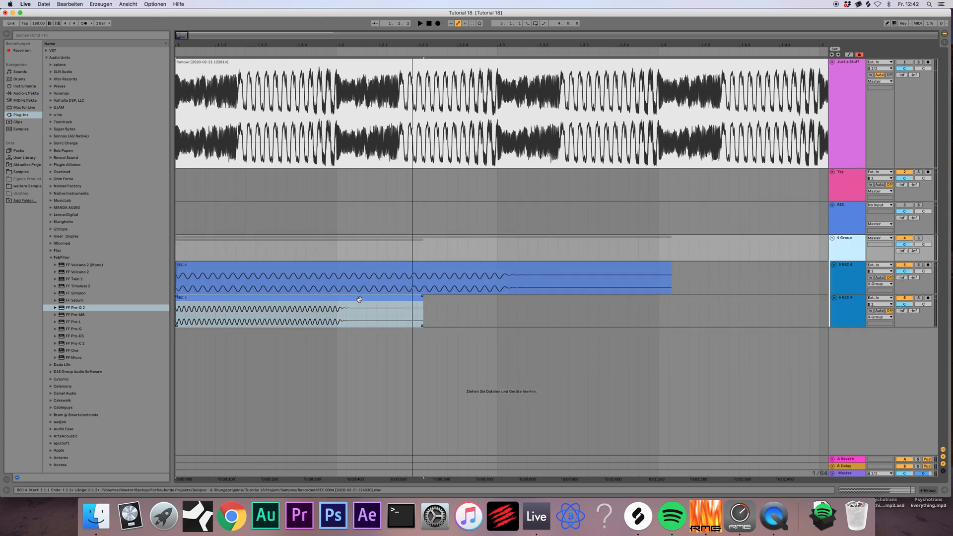
- Reset the duplicated clip's transposition to 0, enable Warp and transpose it up 12 semitones
{"action": "left_click", "coordinate": [359, 298]}
{"action": "double_click", "coordinate": [361, 300]}
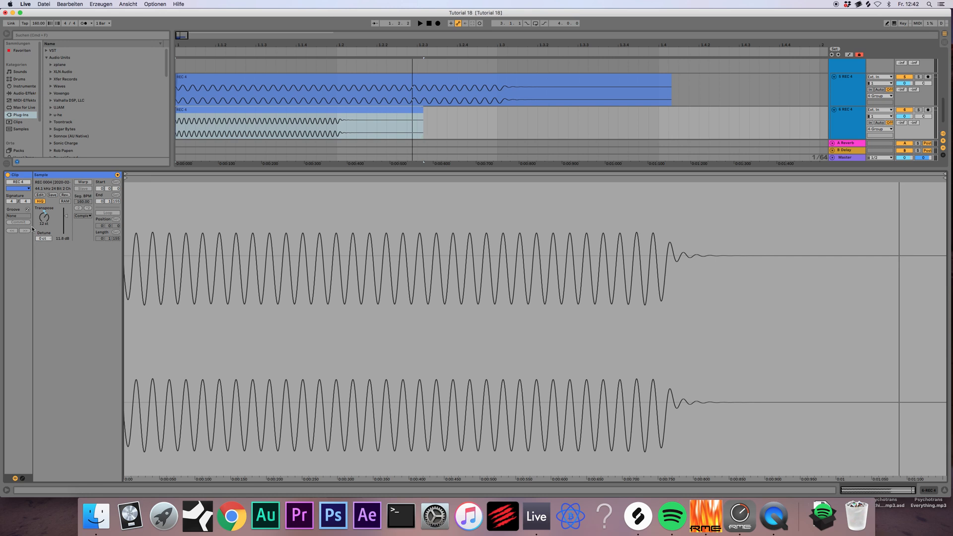
{"action": "key", "text": "Return"}
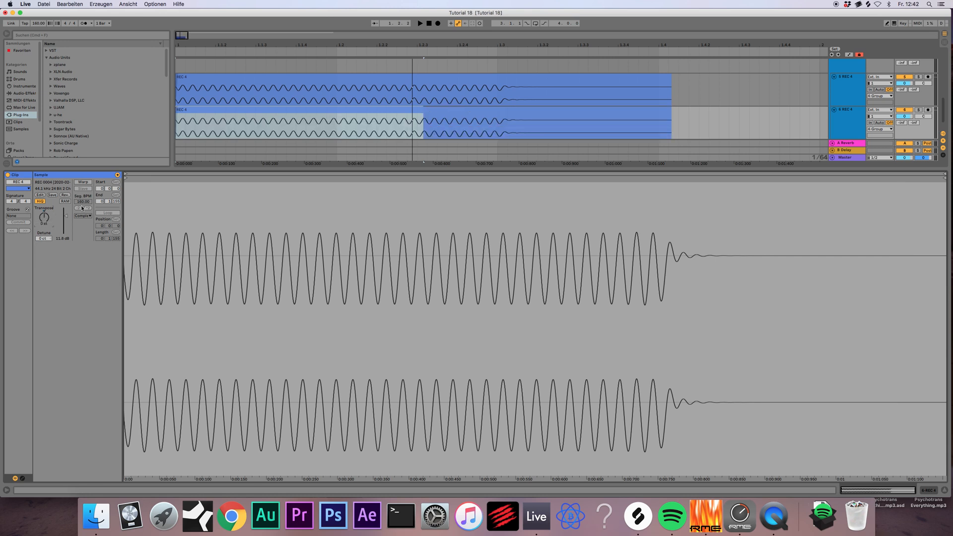
{"action": "left_click", "coordinate": [81, 183]}
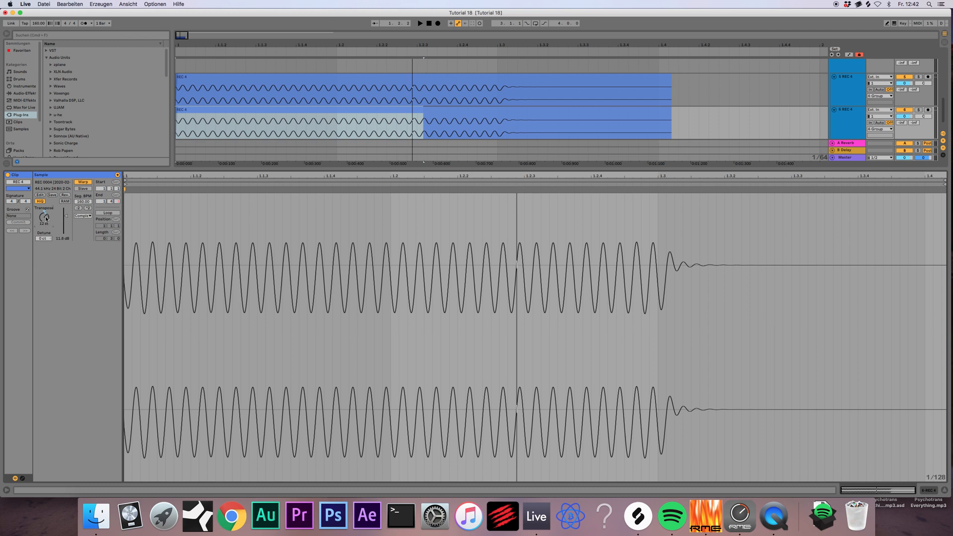
- Try consolidating the warped duplicate clip, check its warp modes and undo the consolidation
{"action": "left_click", "coordinate": [283, 108]}
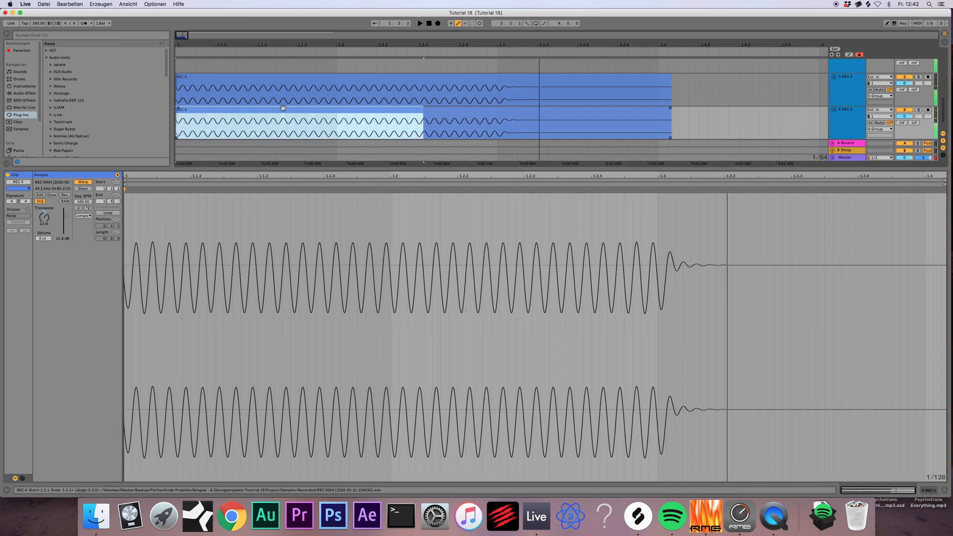
{"action": "key", "text": "super+j"}
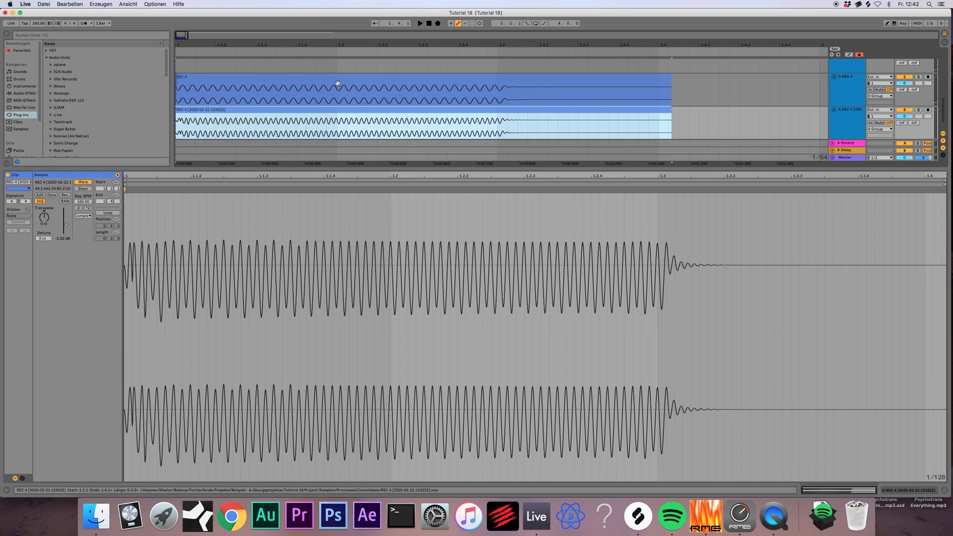
{"action": "left_click", "coordinate": [81, 219]}
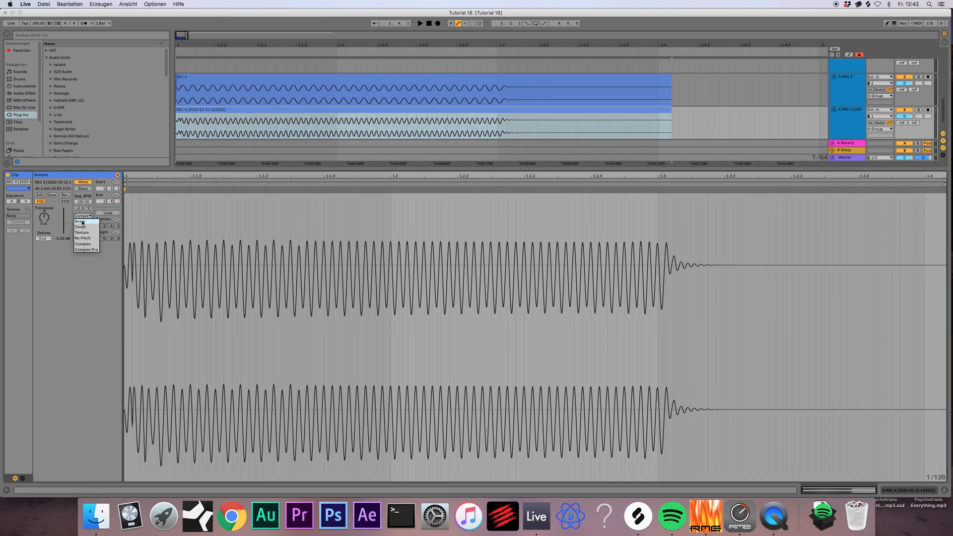
{"action": "left_click", "coordinate": [85, 244]}
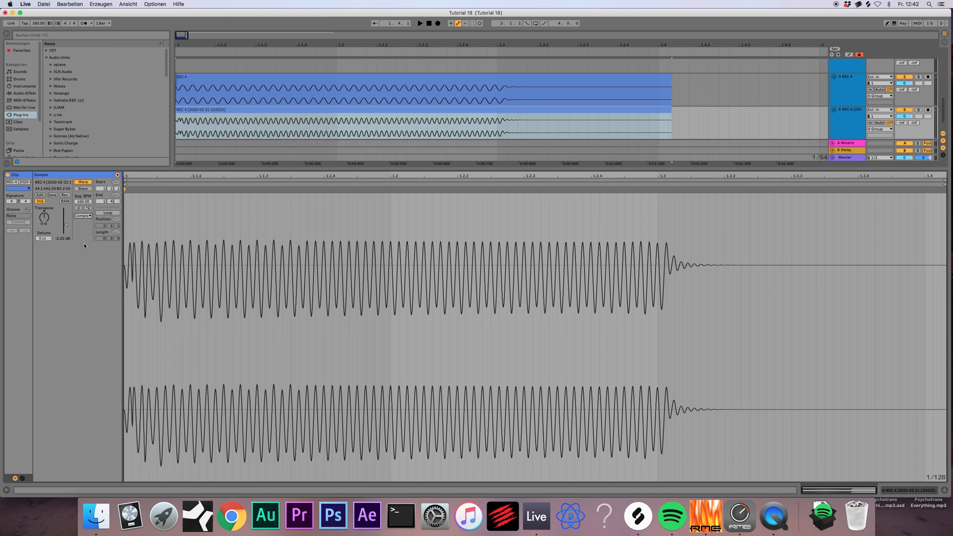
{"action": "left_click", "coordinate": [84, 215]}
{"action": "left_click", "coordinate": [88, 243]}
{"action": "left_click", "coordinate": [100, 4]}
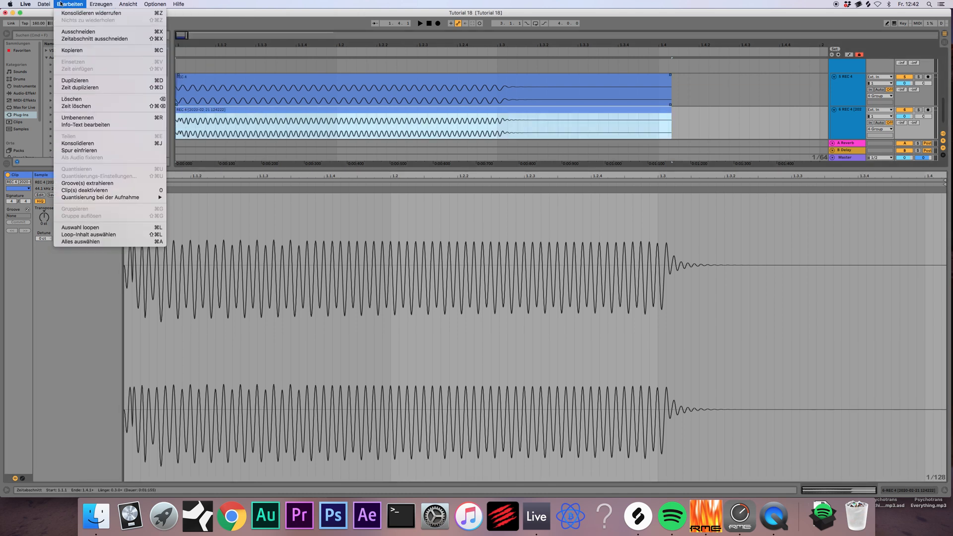
{"action": "left_click", "coordinate": [67, 13]}
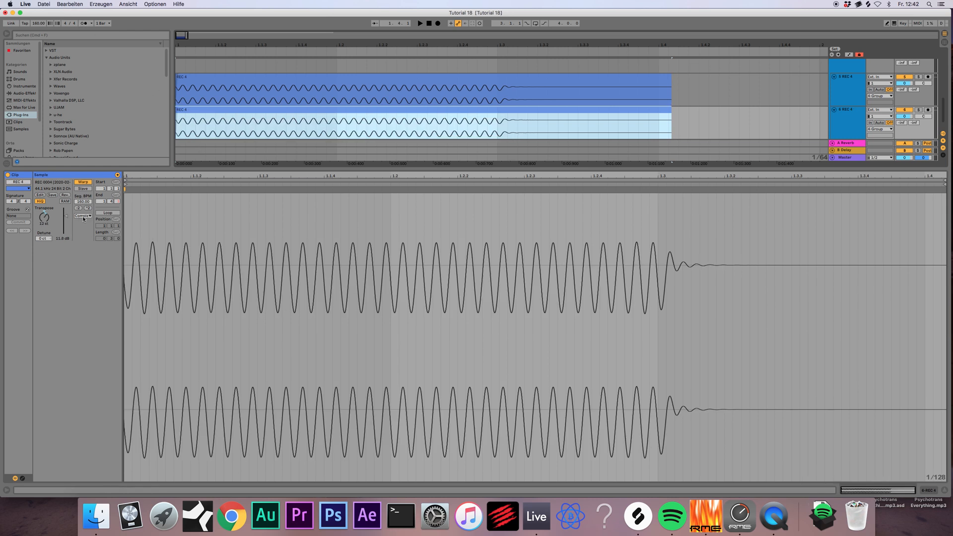
- Try the Texture warp mode on the duplicated clip during playback and set the mode to Complex Pro
{"action": "key", "text": "space"}
{"action": "left_click", "coordinate": [83, 216]}
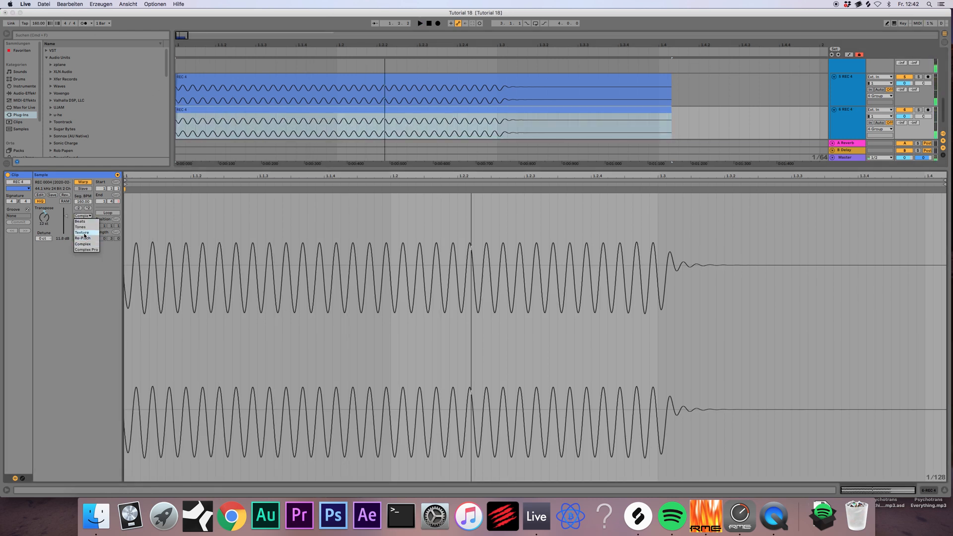
{"action": "left_click", "coordinate": [82, 232]}
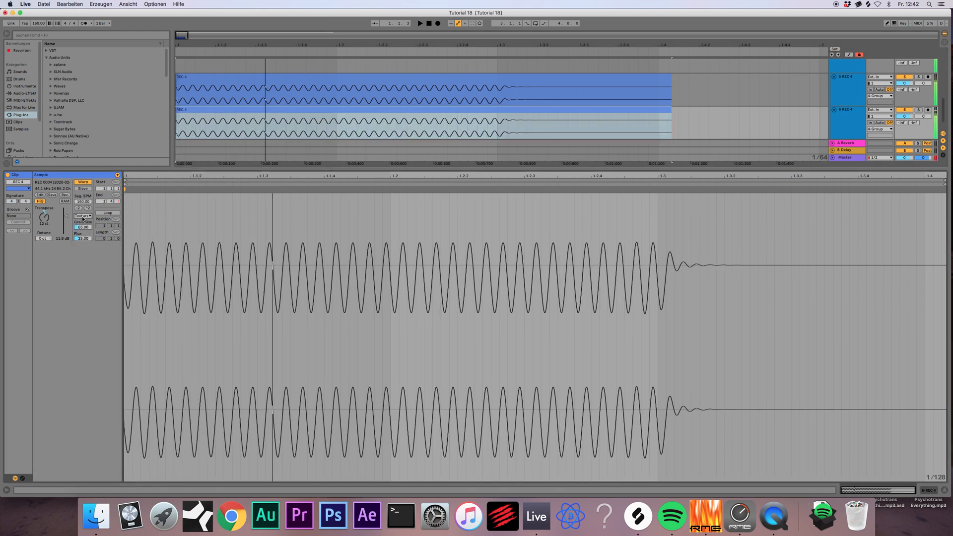
{"action": "left_click", "coordinate": [82, 217]}
{"action": "left_click", "coordinate": [91, 251]}
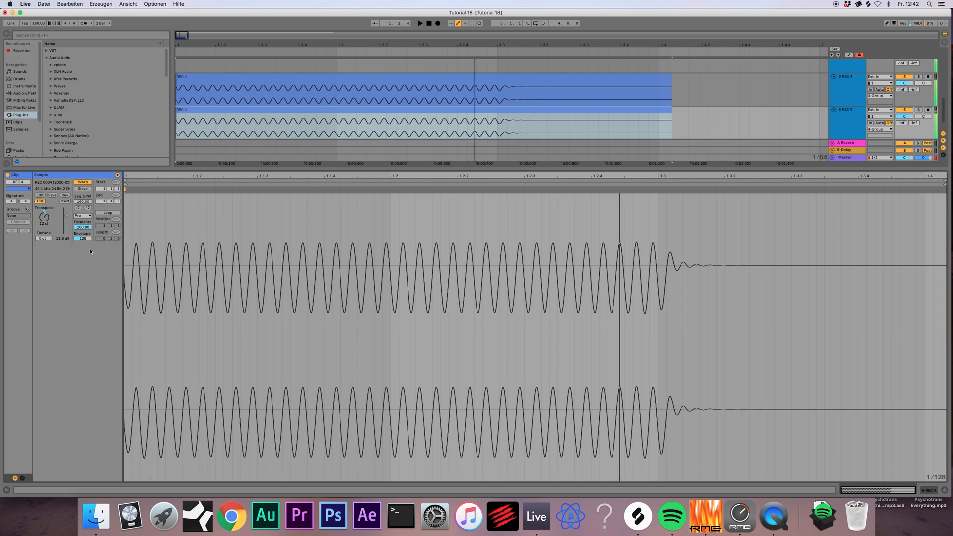
- Consolidate the duplicated clip with its Complex Pro warping
{"action": "left_click", "coordinate": [271, 110]}
{"action": "key", "text": "super+j"}
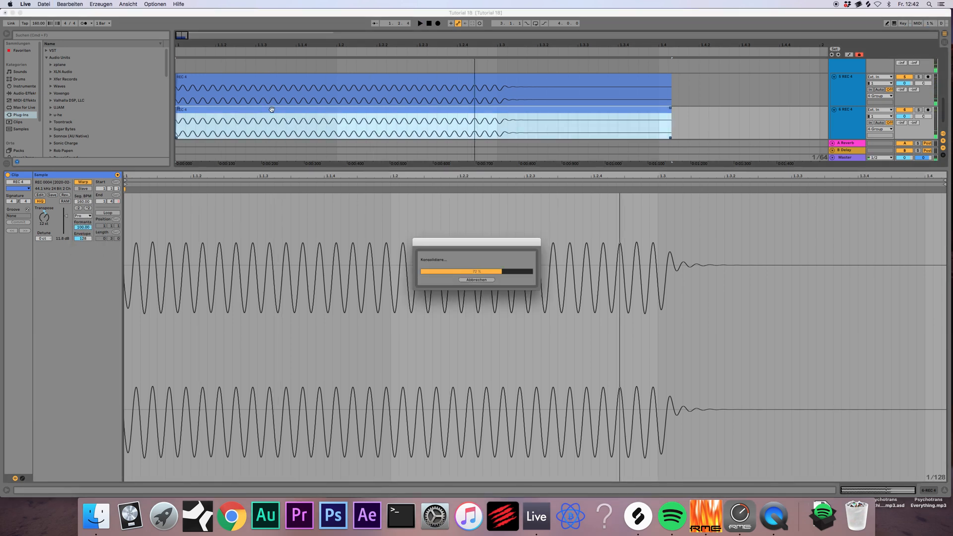
{"action": "left_click", "coordinate": [257, 118]}
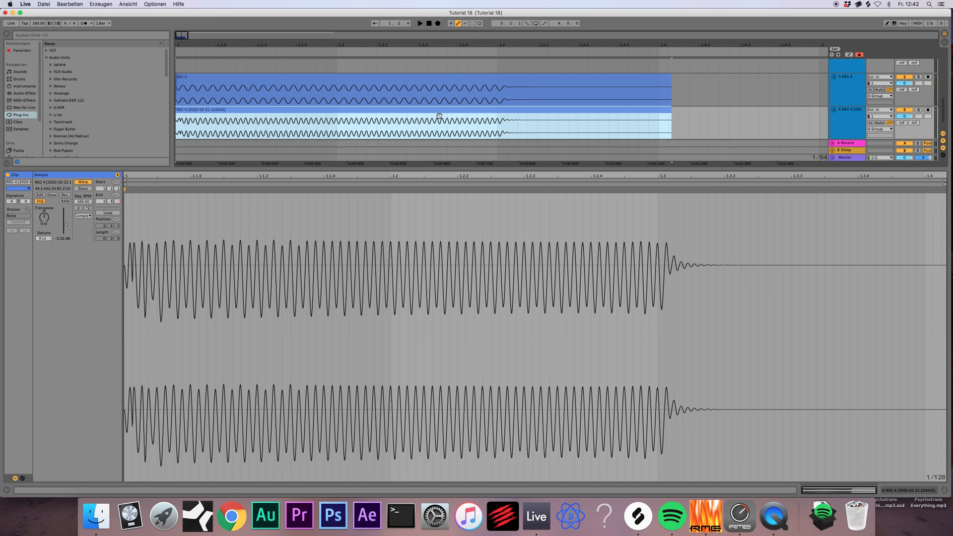
- Close the sample view, play the grouped tones and lower the duplicated track's volume to -4.0 dB
{"action": "left_click_drag", "start_coordinate": [184, 35], "coordinate": [184, 28]}
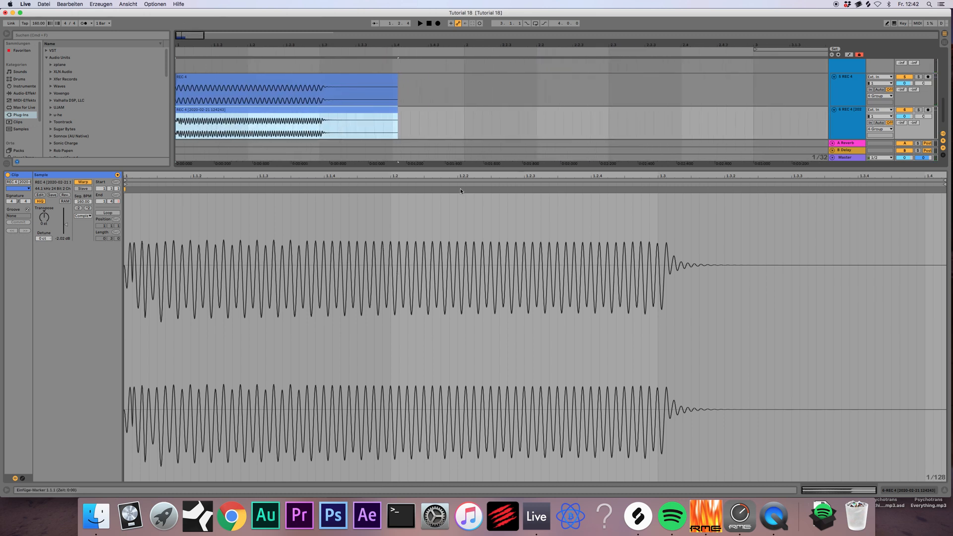
{"action": "key", "text": "super+alt+l"}
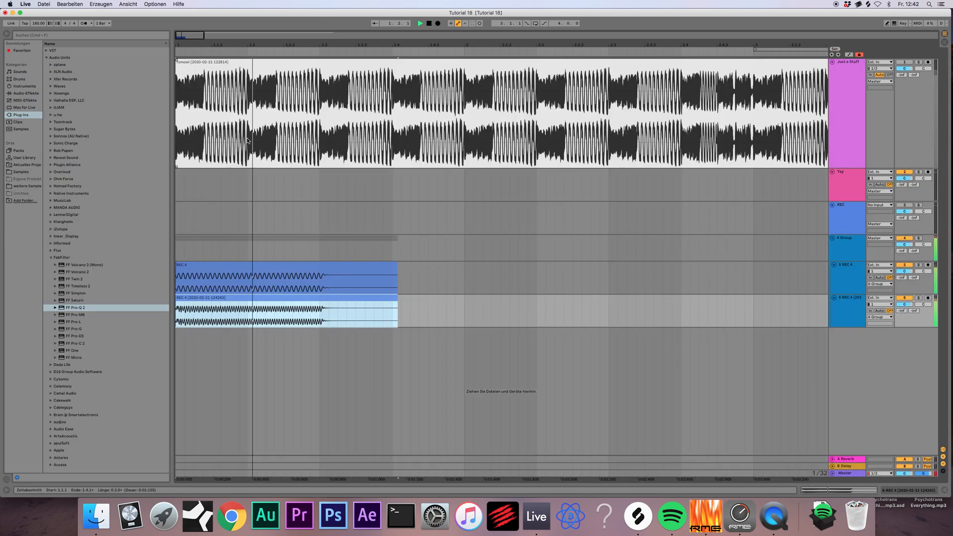
{"action": "left_click", "coordinate": [910, 306]}
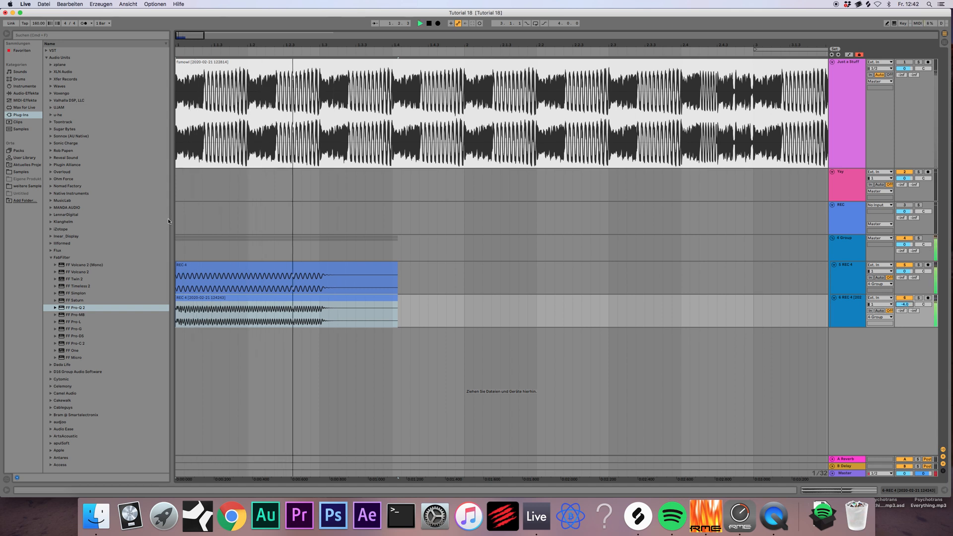
- Shift the consolidated clip slightly later against the original tone and play both tones together
{"action": "left_click_drag", "start_coordinate": [185, 35], "coordinate": [184, 56]}
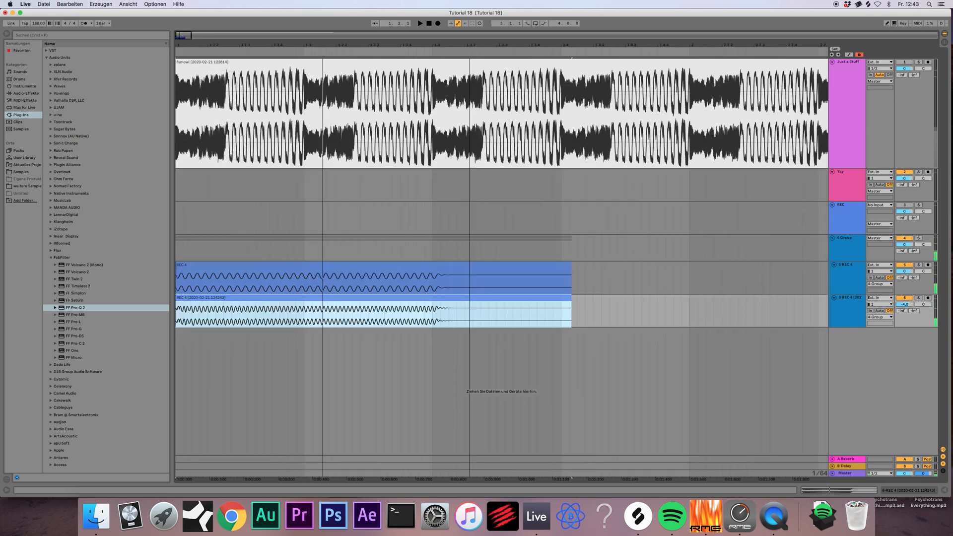
{"action": "left_click", "coordinate": [264, 297]}
{"action": "left_click_drag", "start_coordinate": [264, 297], "coordinate": [264, 300]}
{"action": "key", "text": "space"}
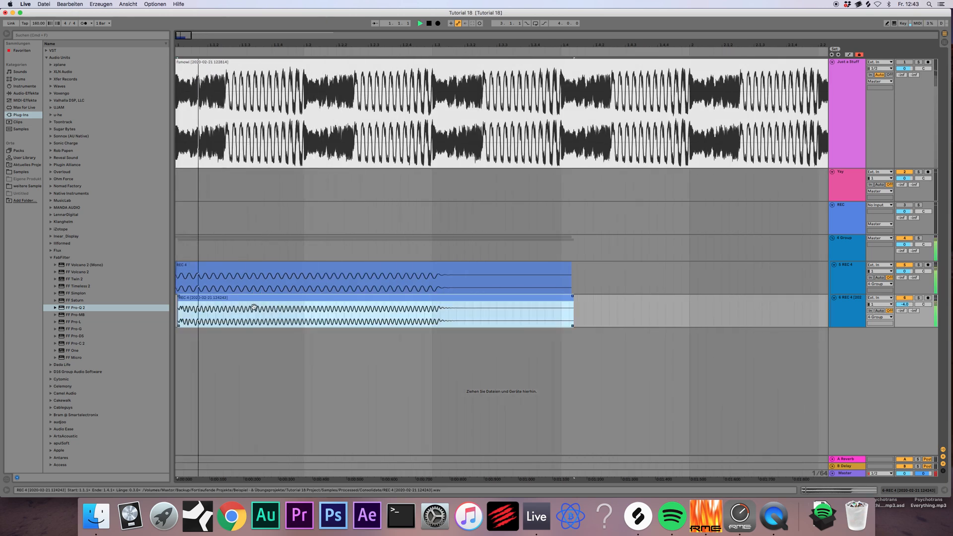
{"action": "left_click_drag", "start_coordinate": [231, 301], "coordinate": [231, 301]}
{"action": "key", "text": "space"}
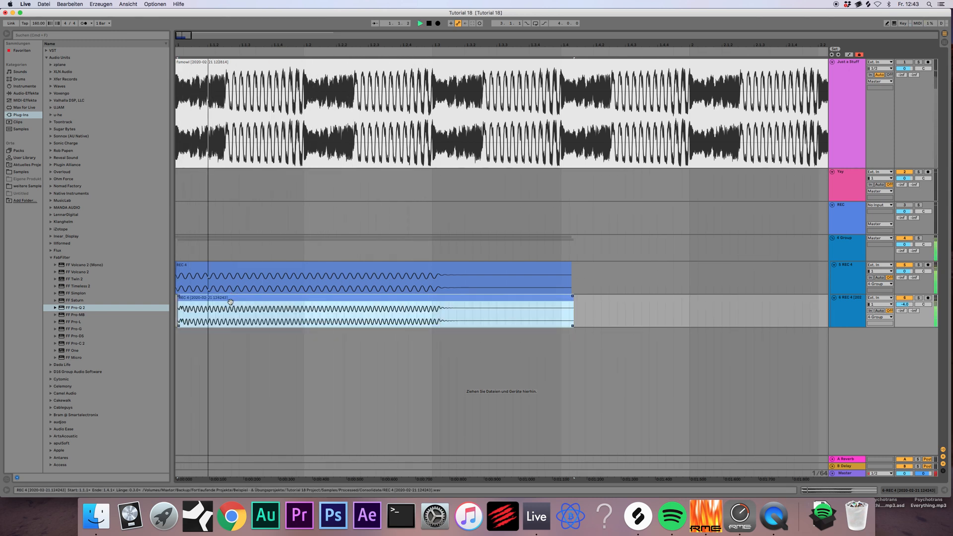
{"action": "key", "text": "space"}
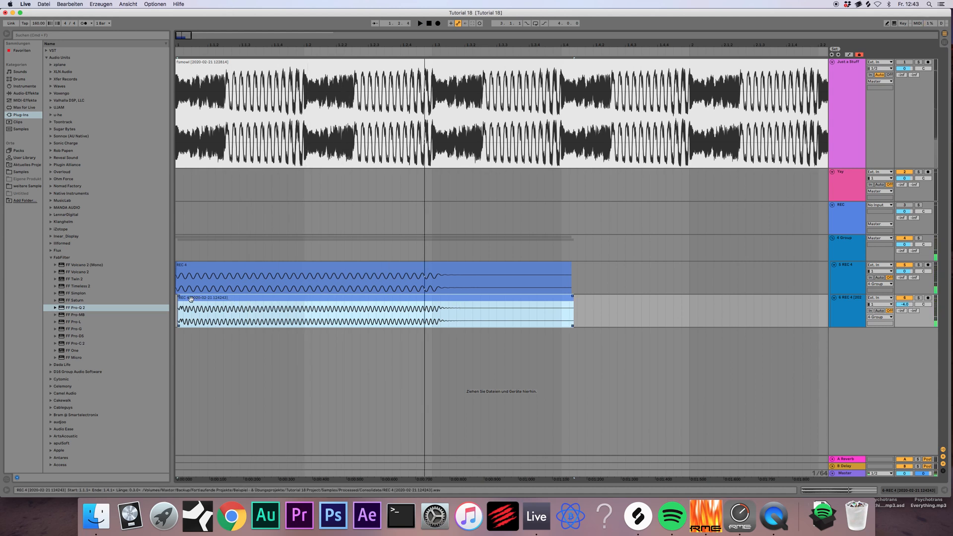
{"action": "left_click", "coordinate": [181, 297]}
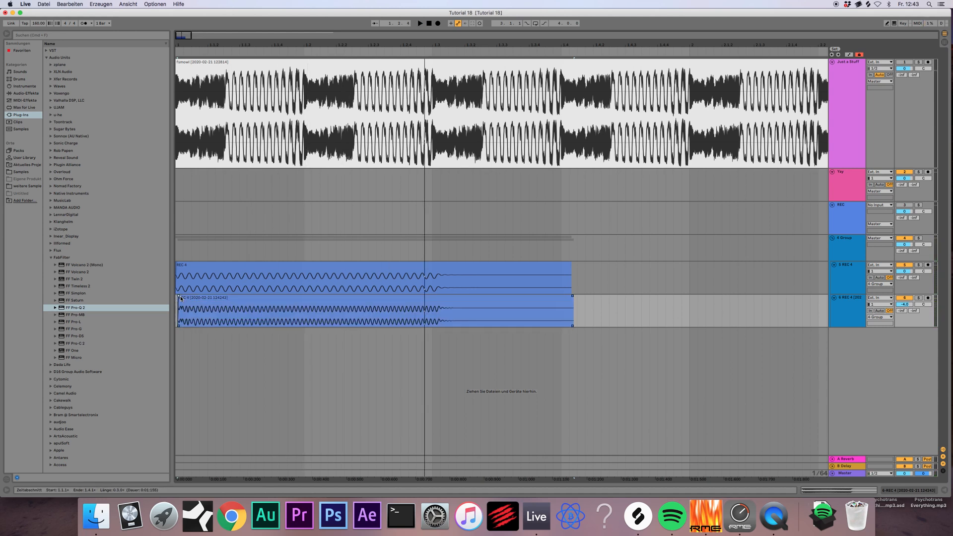
- Route the group's output to the REC track and arm REC for recording
{"action": "left_click", "coordinate": [847, 243]}
{"action": "left_click", "coordinate": [846, 224]}
{"action": "left_click", "coordinate": [879, 238]}
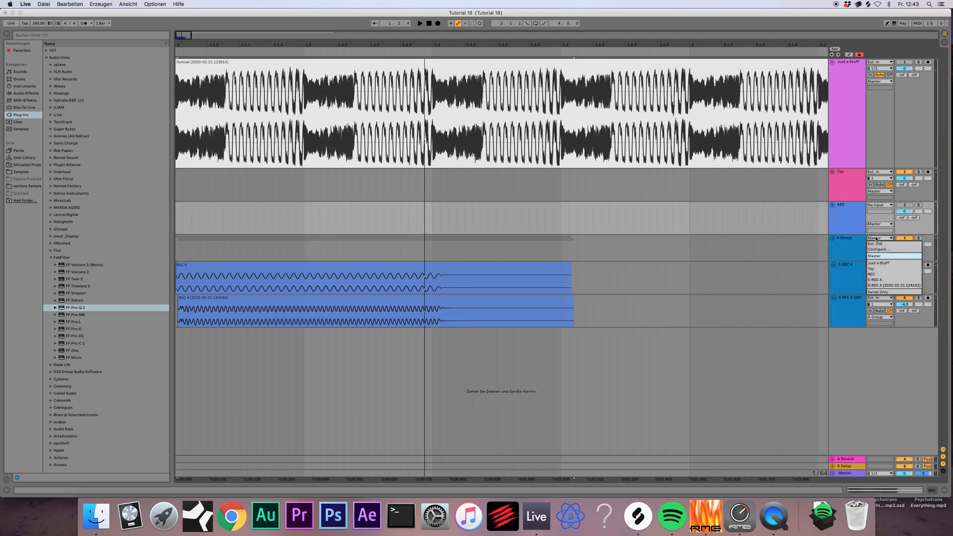
{"action": "left_click", "coordinate": [872, 274]}
{"action": "left_click", "coordinate": [857, 226]}
{"action": "left_click", "coordinate": [908, 206]}
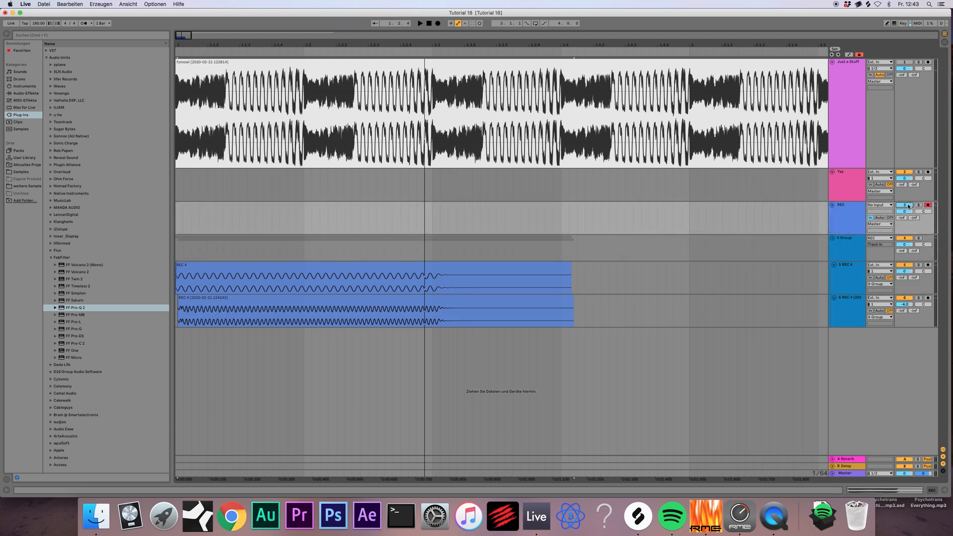
- Record the grouped tones onto the REC track and readjust the duplicated track's volume
{"action": "left_click", "coordinate": [428, 24]}
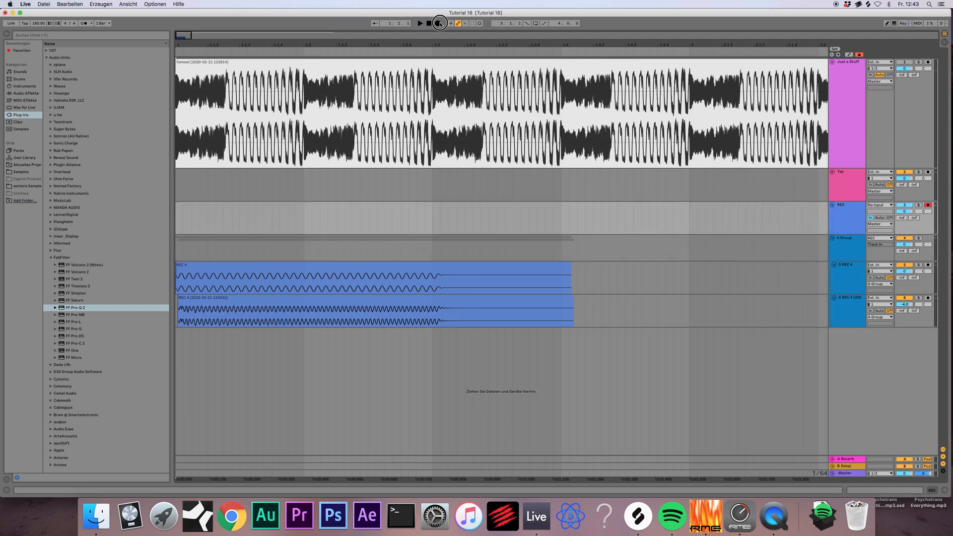
{"action": "left_click", "coordinate": [440, 23]}
{"action": "key", "text": "space"}
{"action": "left_click", "coordinate": [391, 209]}
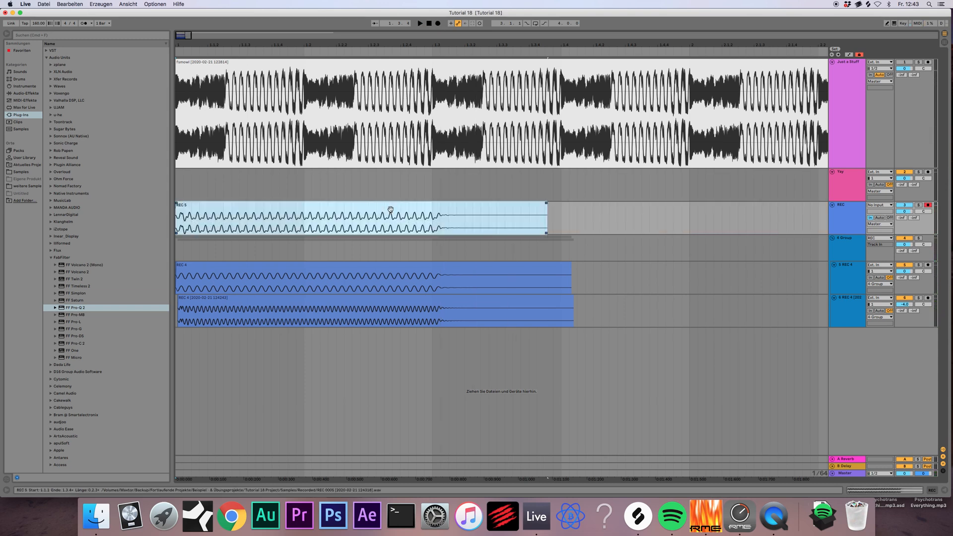
{"action": "left_click", "coordinate": [906, 307]}
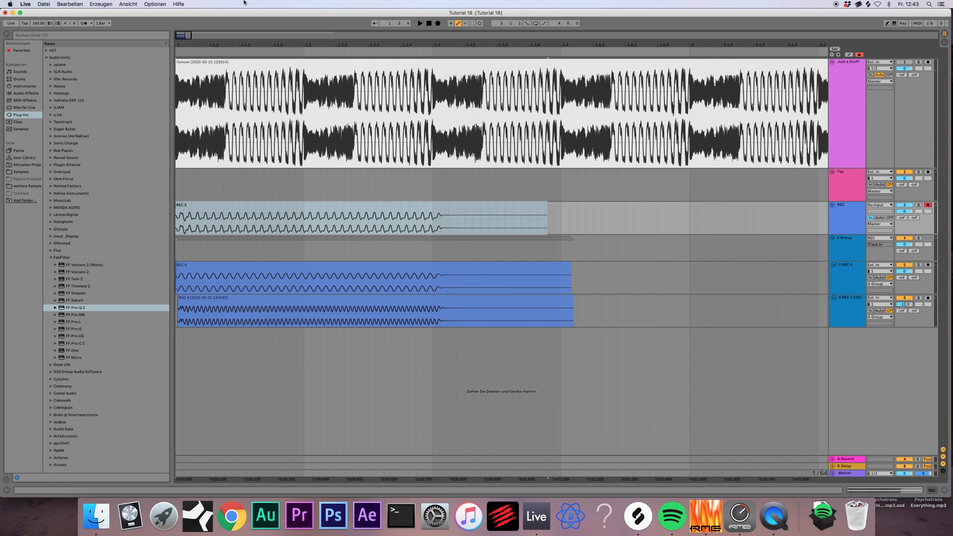
- Record the grouped tones onto the REC track again, replacing the start of the previous take
{"action": "left_click", "coordinate": [437, 23]}
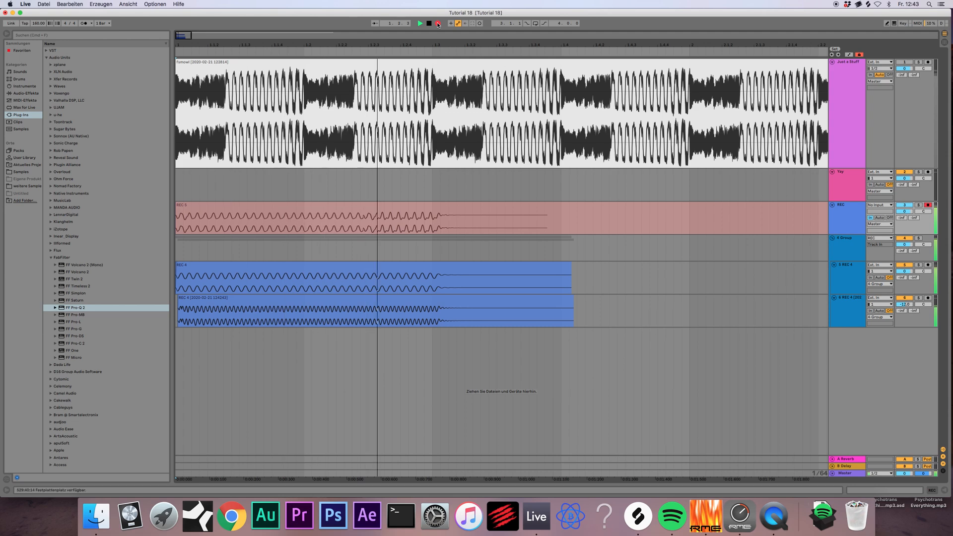
{"action": "key", "text": "space"}
{"action": "left_click", "coordinate": [320, 209]}
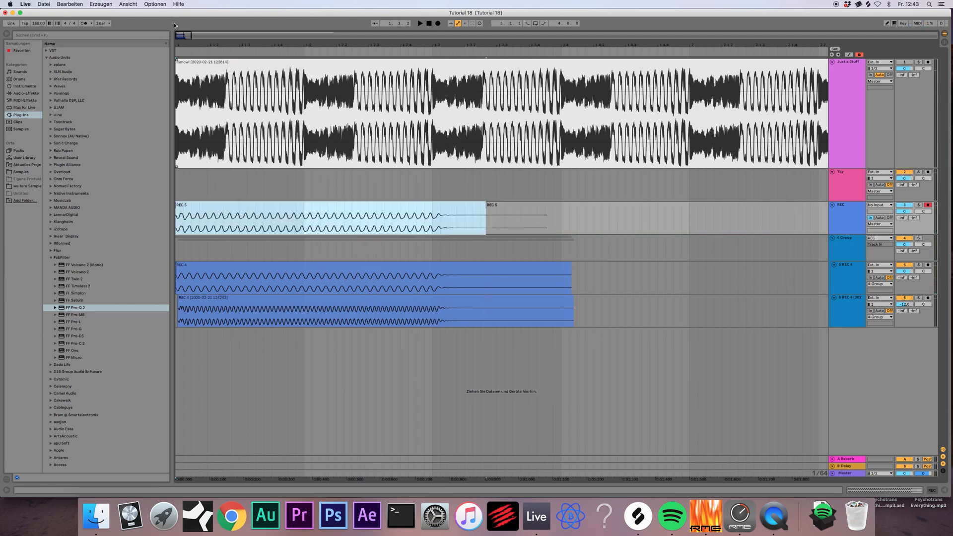
{"action": "left_click_drag", "start_coordinate": [308, 45], "coordinate": [198, 45]}
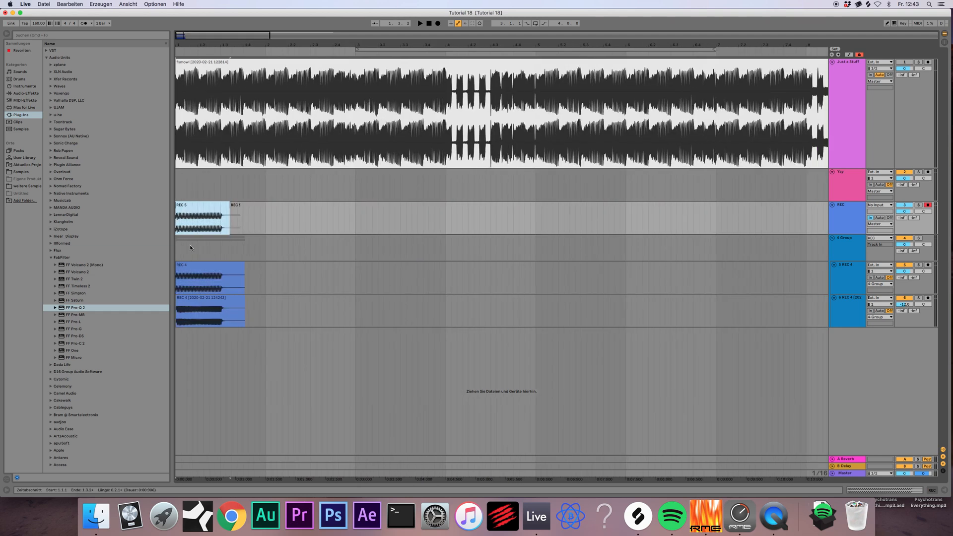
- Delete the transposed consolidated clip from the duplicated track in the group, keeping the original tone
{"action": "left_click", "coordinate": [194, 307]}
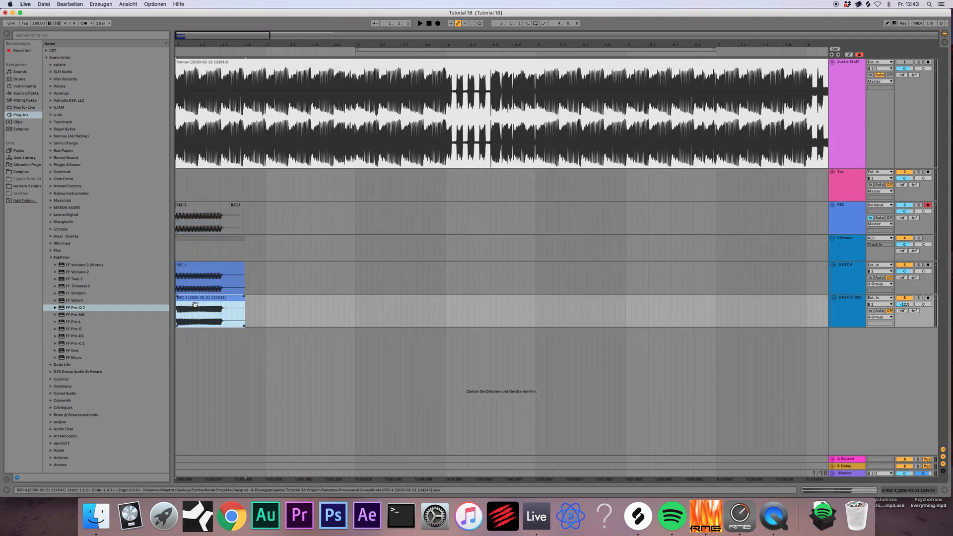
{"action": "key", "text": "Delete"}
{"action": "left_click", "coordinate": [205, 267]}
{"action": "mouse_move", "coordinate": [182, 40]}
{"action": "left_mouse_down"}
{"action": "mouse_move", "coordinate": [208, 75]}
{"action": "mouse_move", "coordinate": [208, 99]}
{"action": "mouse_move", "coordinate": [182, 37]}
{"action": "mouse_move", "coordinate": [185, 46]}
{"action": "left_mouse_up"}
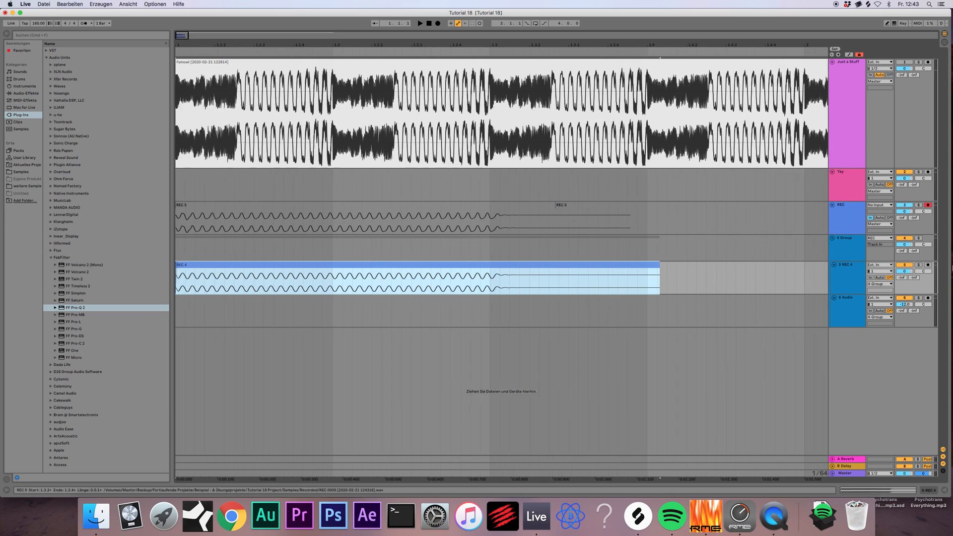
- Insert and rename an audio track below REC and move the new recording onto it
{"action": "left_click", "coordinate": [832, 204]}
{"action": "left_click", "coordinate": [832, 204]}
{"action": "key", "text": "super+t"}
{"action": "double_click", "coordinate": [843, 238]}
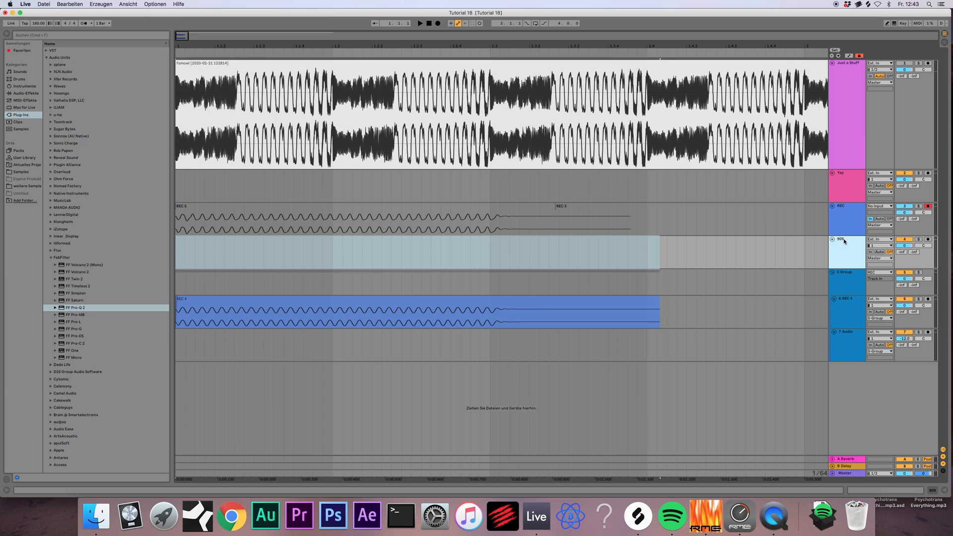
{"action": "left_click_drag", "start_coordinate": [336, 209], "coordinate": [337, 243]}
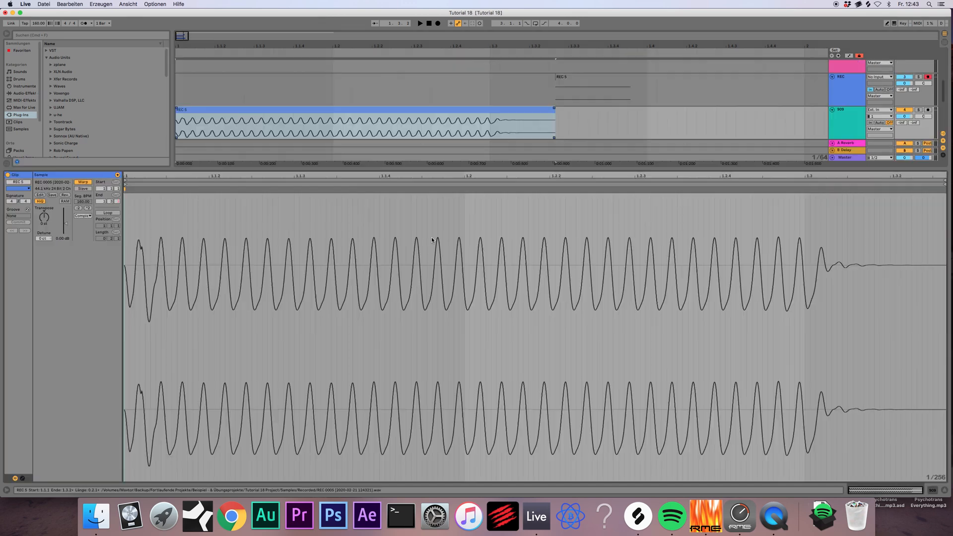
- Open the moved clip's envelope settings and choose its transposition envelope
{"action": "double_click", "coordinate": [432, 239]}
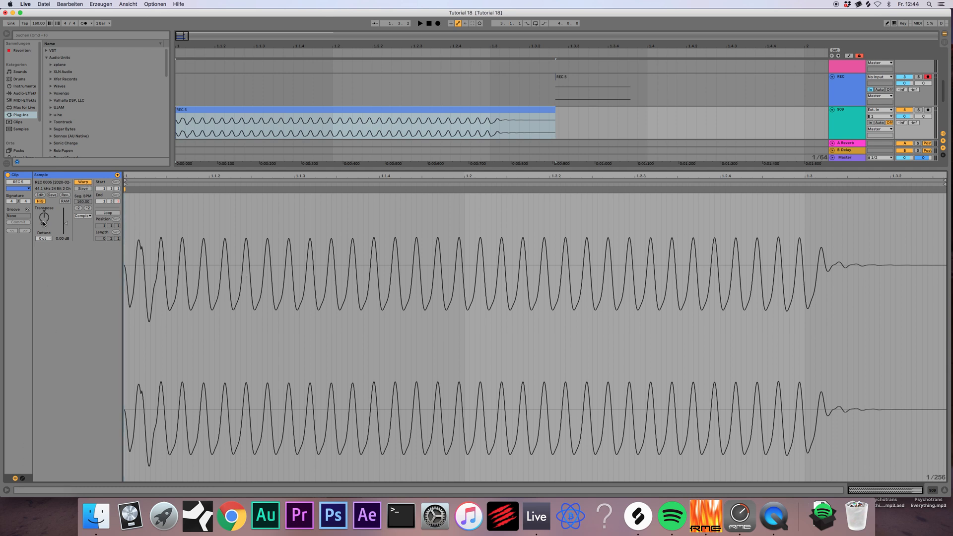
{"action": "left_click", "coordinate": [22, 479]}
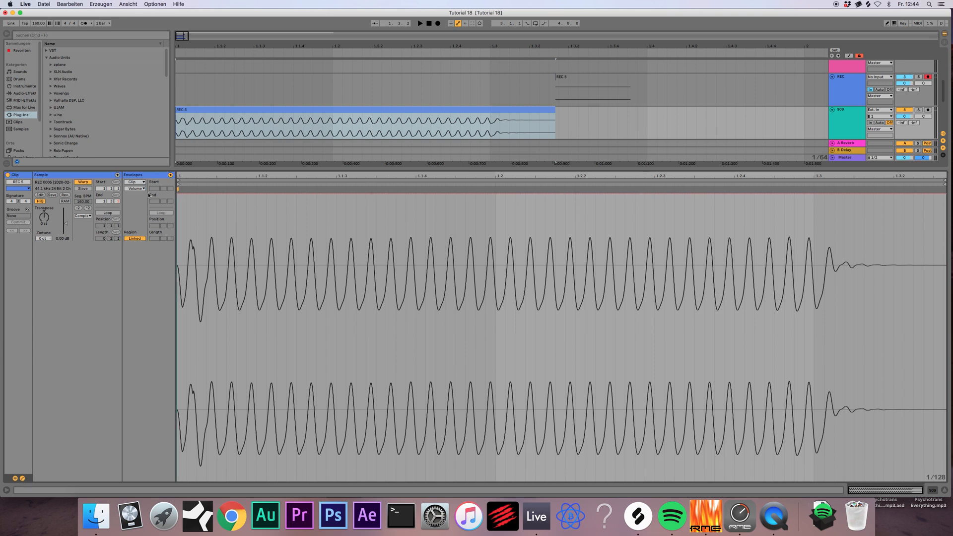
{"action": "left_click", "coordinate": [139, 188]}
{"action": "left_click", "coordinate": [149, 197]}
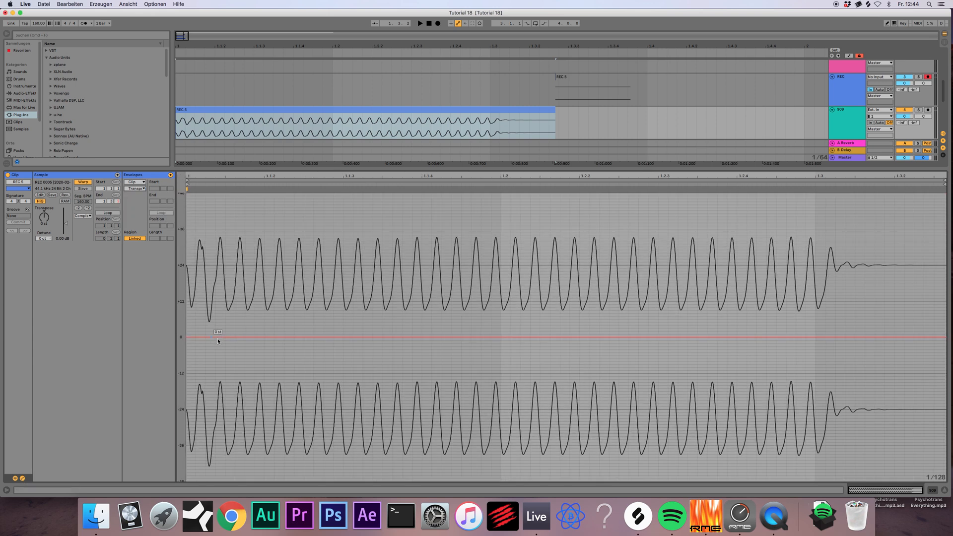
- Shape the transposition envelope to start at about +29 semitones and fall quickly to 0, and play the result
{"action": "left_click", "coordinate": [240, 338]}
{"action": "left_click_drag", "start_coordinate": [186, 337], "coordinate": [226, 249]}
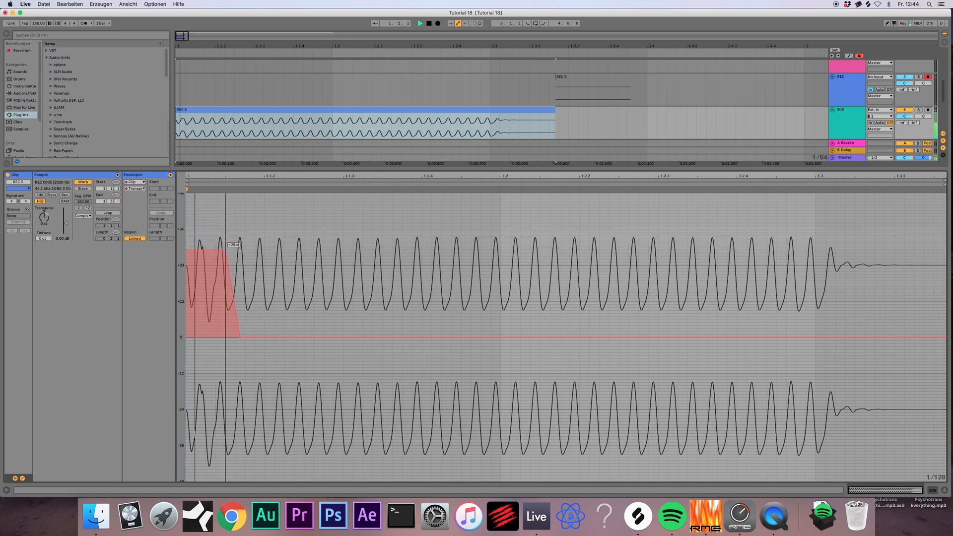
{"action": "key", "text": "space"}
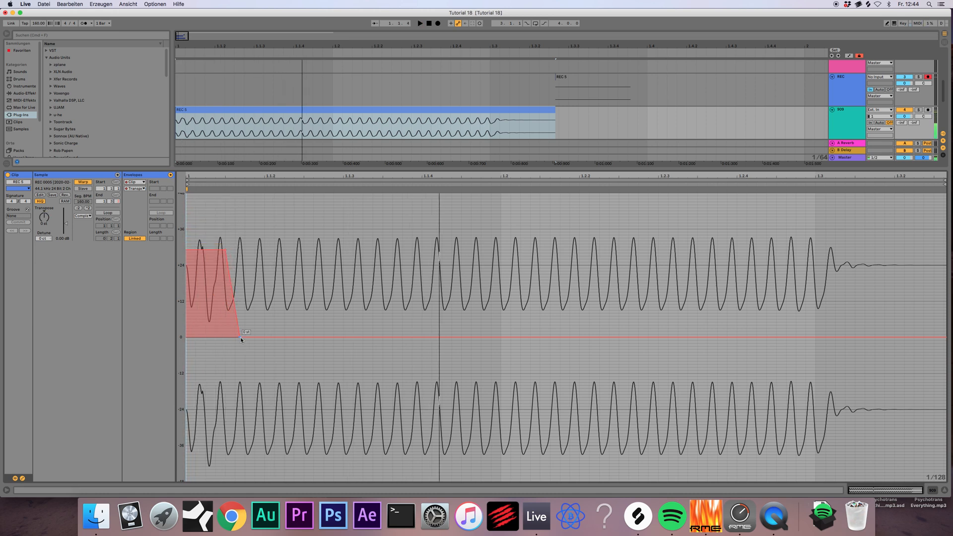
- Stretch the pitch fall to end later, lower its starting level to about +25 semitones and audition it repeatedly
{"action": "left_click_drag", "start_coordinate": [239, 337], "coordinate": [344, 337]}
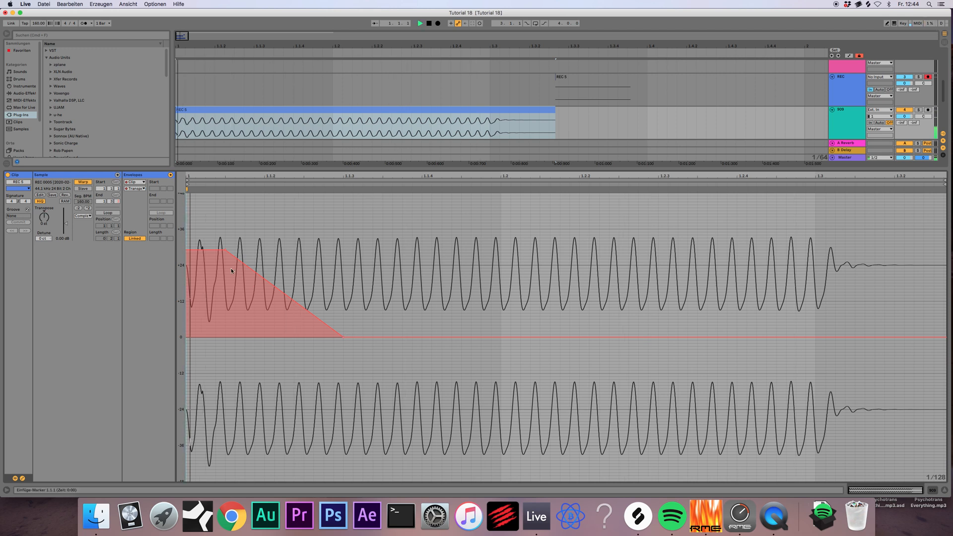
{"action": "key", "text": "space"}
{"action": "mouse_move", "coordinate": [224, 249]}
{"action": "left_mouse_down"}
{"action": "mouse_move", "coordinate": [275, 246]}
{"action": "mouse_move", "coordinate": [235, 262]}
{"action": "left_mouse_up"}
{"action": "key", "text": "space"}
{"action": "key", "text": "space"}
{"action": "key", "text": "space"}
{"action": "key", "text": "space"}
{"action": "key", "text": "space"}
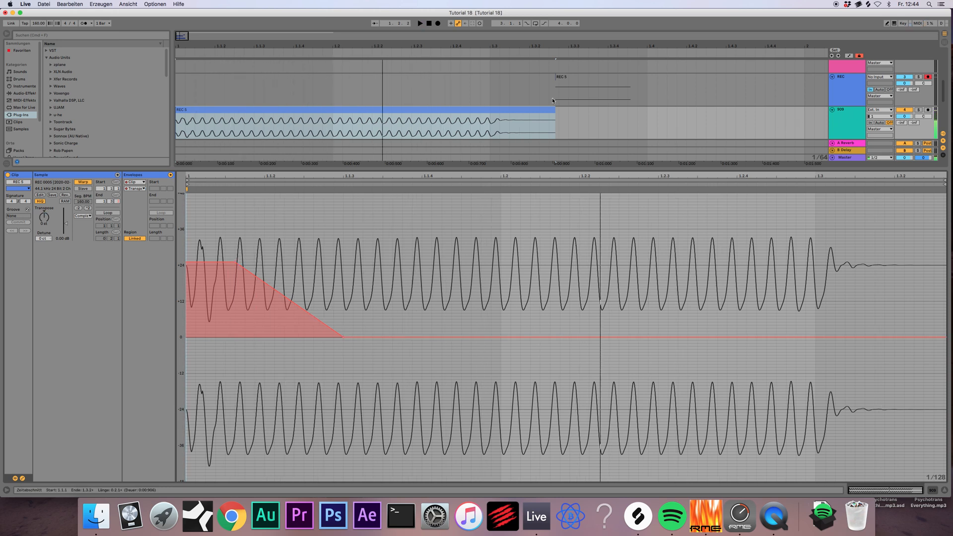
- Consolidate the clip with its pitch envelope, play the rendered kick and close the sample view
{"action": "left_click", "coordinate": [505, 111]}
{"action": "key", "text": "super+j"}
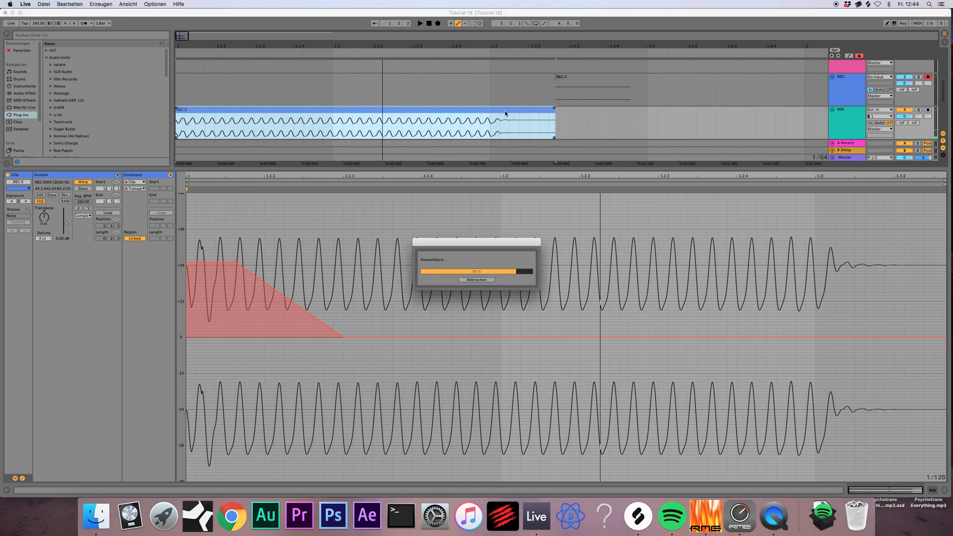
{"action": "left_click", "coordinate": [192, 110]}
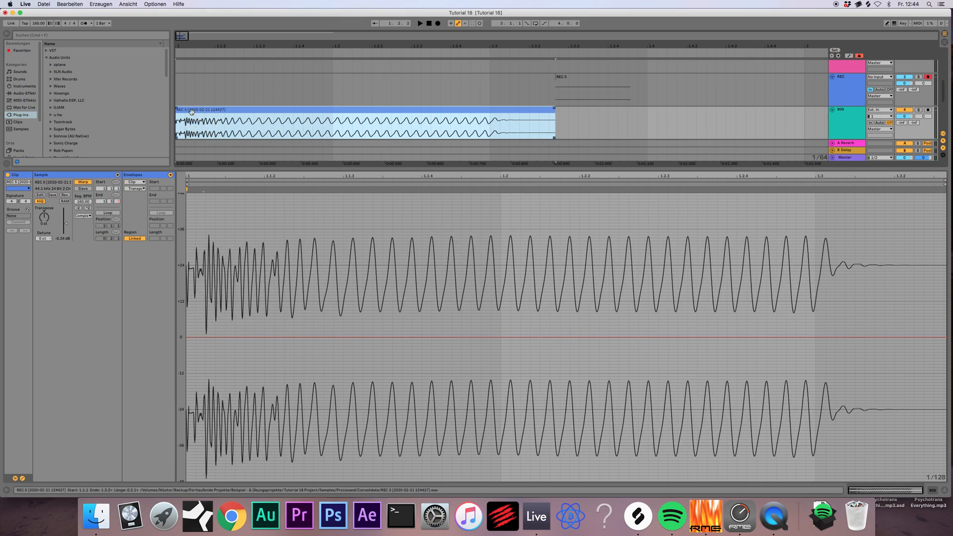
{"action": "key", "text": "space"}
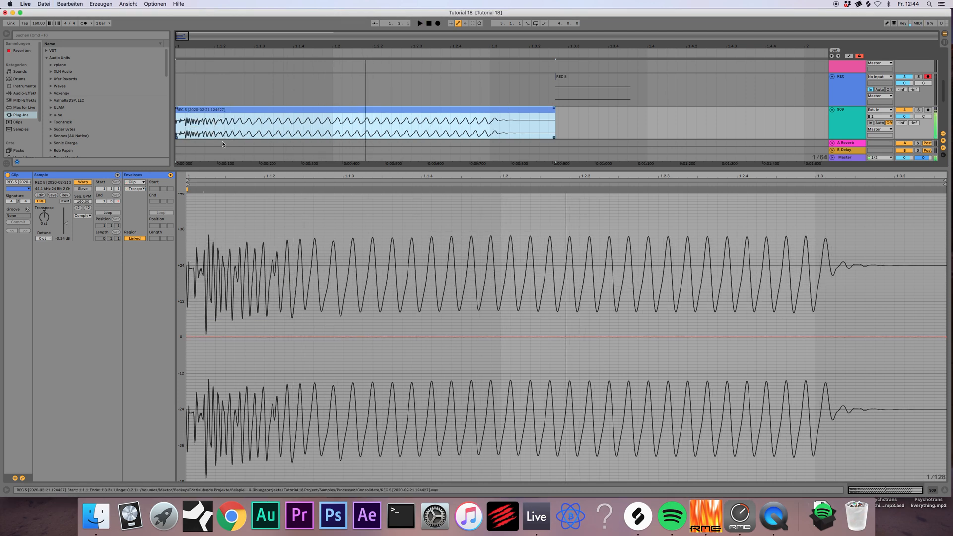
{"action": "key", "text": "space"}
{"action": "key", "text": "super+alt+l"}
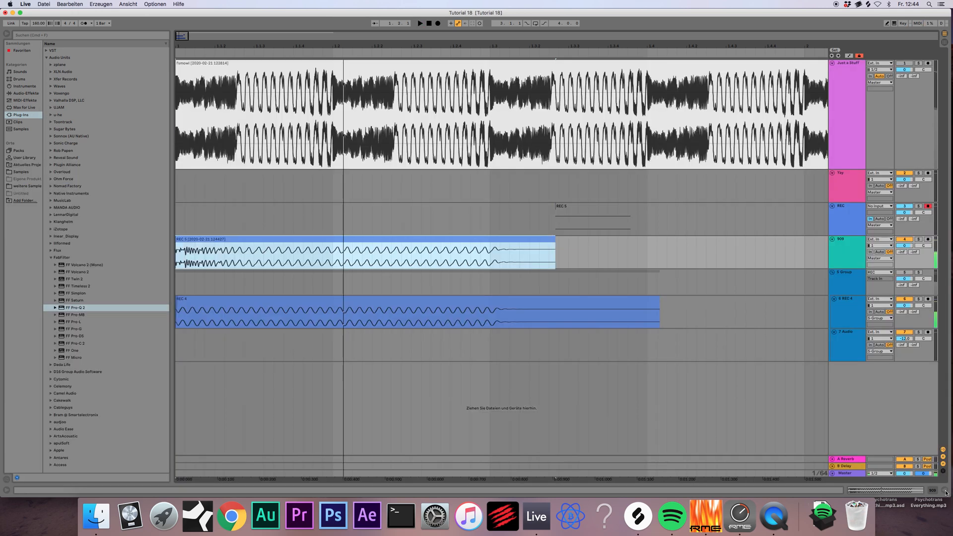
- Insert another audio track below and move the kick clip's short pitch-falling beginning onto it
{"action": "left_click", "coordinate": [218, 261]}
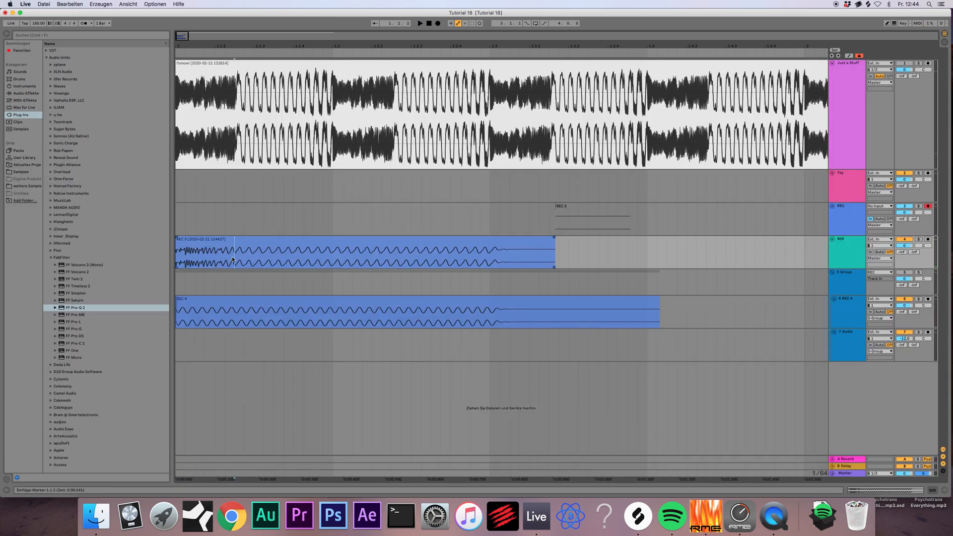
{"action": "left_click_drag", "start_coordinate": [249, 262], "coordinate": [160, 259]}
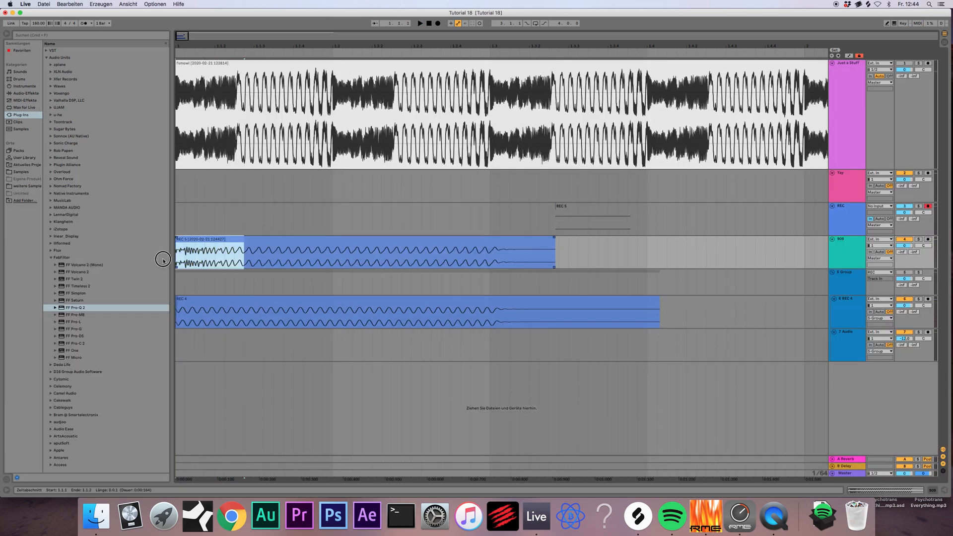
{"action": "left_click", "coordinate": [836, 248]}
{"action": "key", "text": "super+t"}
{"action": "left_click", "coordinate": [224, 247]}
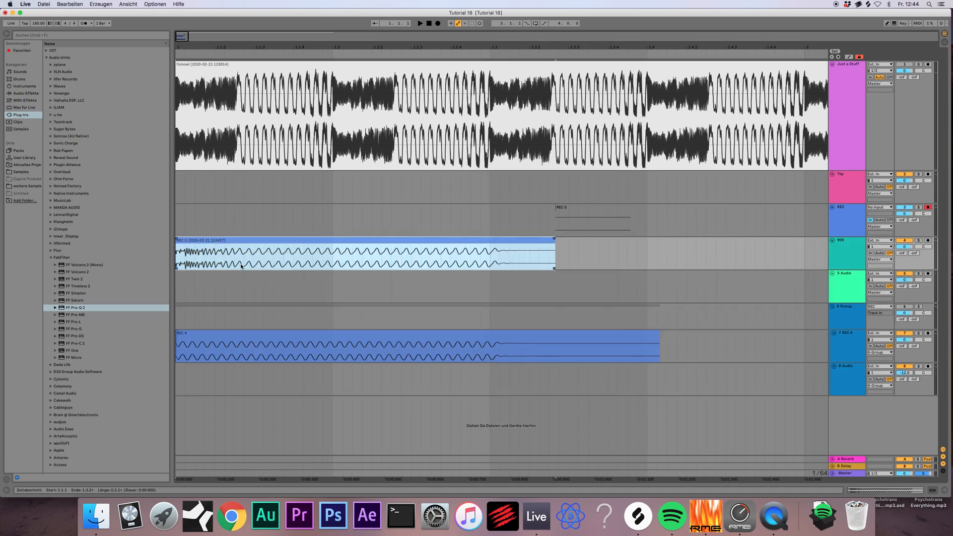
{"action": "left_click_drag", "start_coordinate": [245, 267], "coordinate": [134, 268]}
{"action": "left_click_drag", "start_coordinate": [201, 243], "coordinate": [212, 275]}
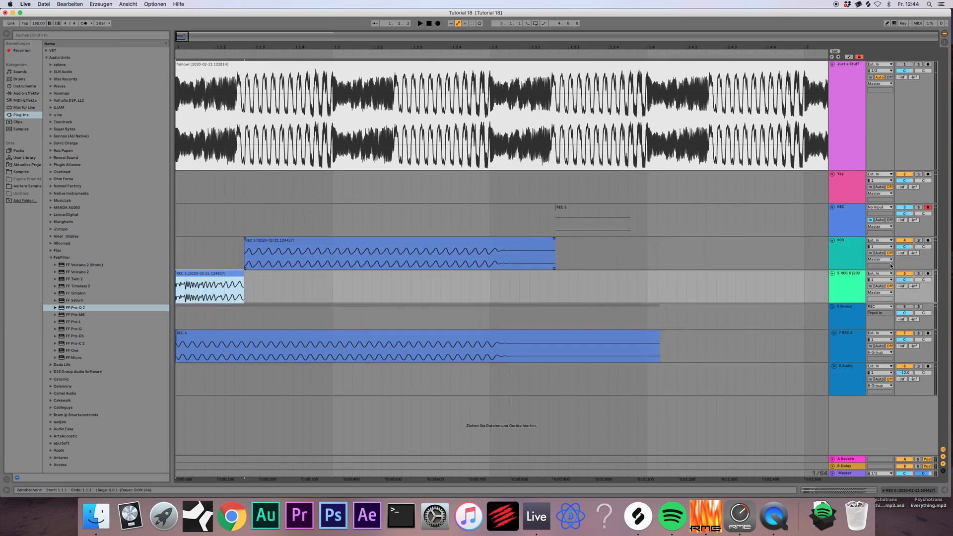
- Deactivate the track holding the kick's remaining tail and play the separated attack
{"action": "left_click", "coordinate": [851, 281]}
{"action": "left_click", "coordinate": [854, 252]}
{"action": "left_click", "coordinate": [901, 240]}
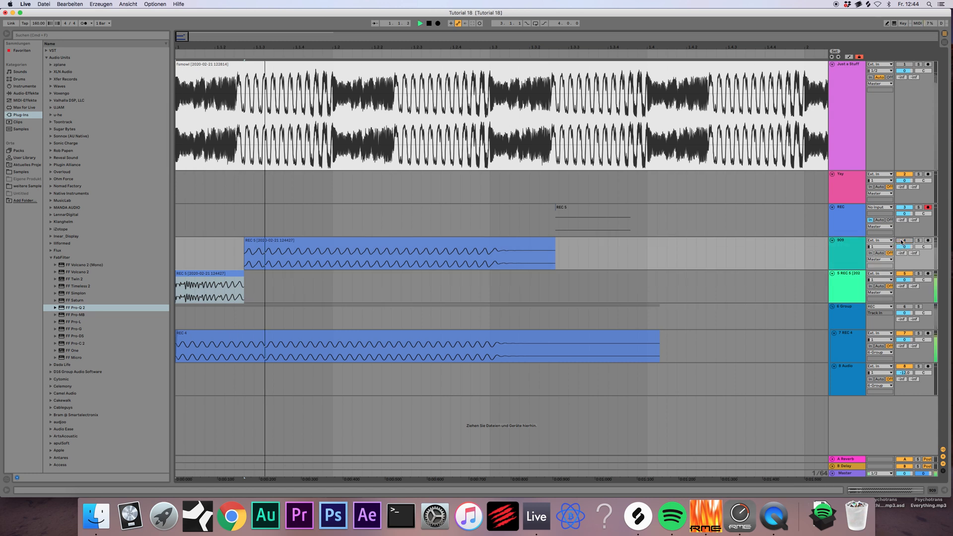
{"action": "key", "text": "space"}
- Examine the separated attack clip's waveform in the sample view and close it
{"action": "left_click", "coordinate": [176, 283]}
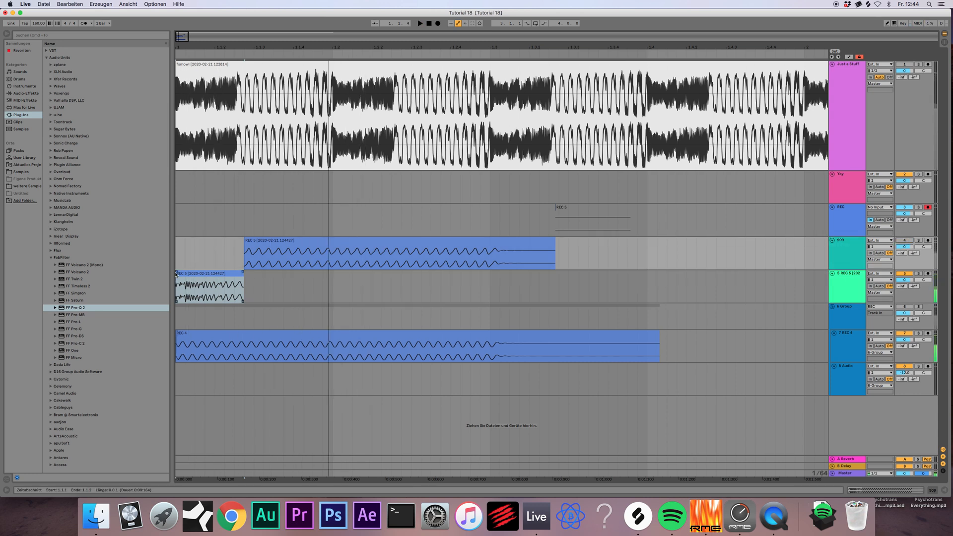
{"action": "left_click", "coordinate": [177, 282]}
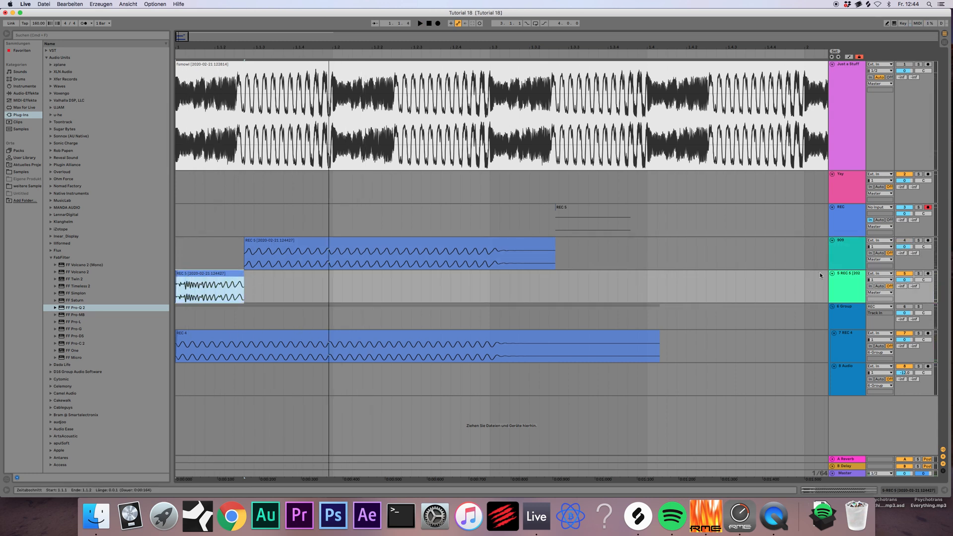
{"action": "double_click", "coordinate": [203, 276]}
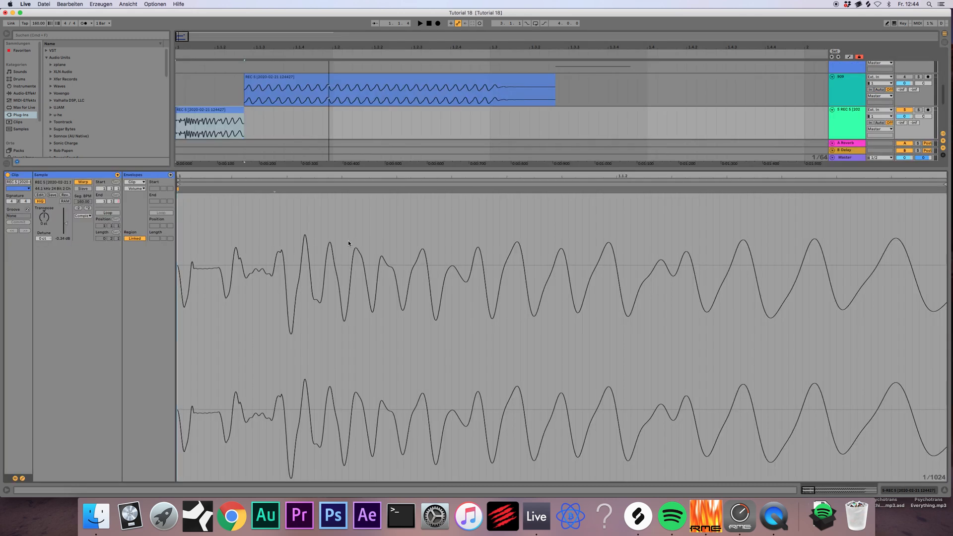
{"action": "left_click", "coordinate": [942, 490]}
- Load iZotope Trash 2 onto the track with the separated attack clip
{"action": "left_click", "coordinate": [840, 281]}
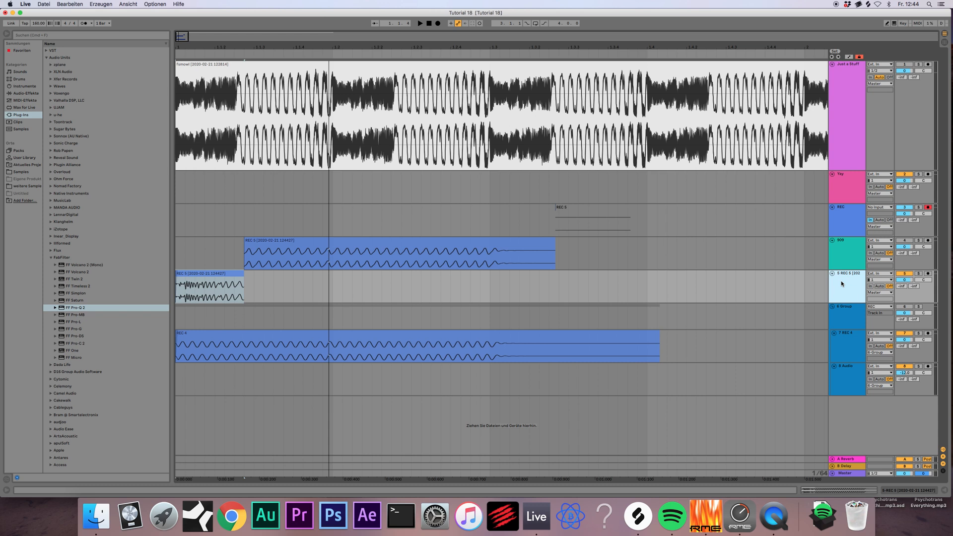
{"action": "left_click", "coordinate": [51, 258]}
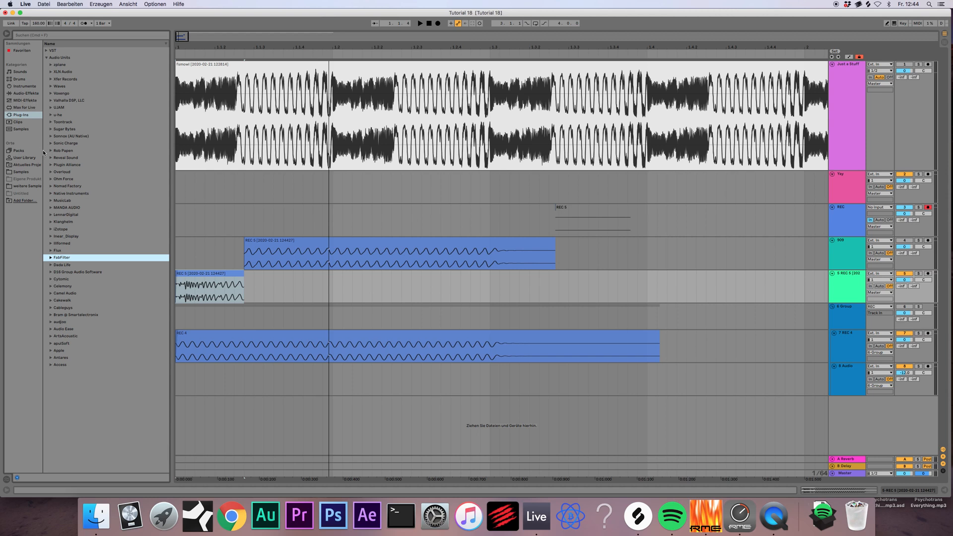
{"action": "left_click", "coordinate": [217, 271]}
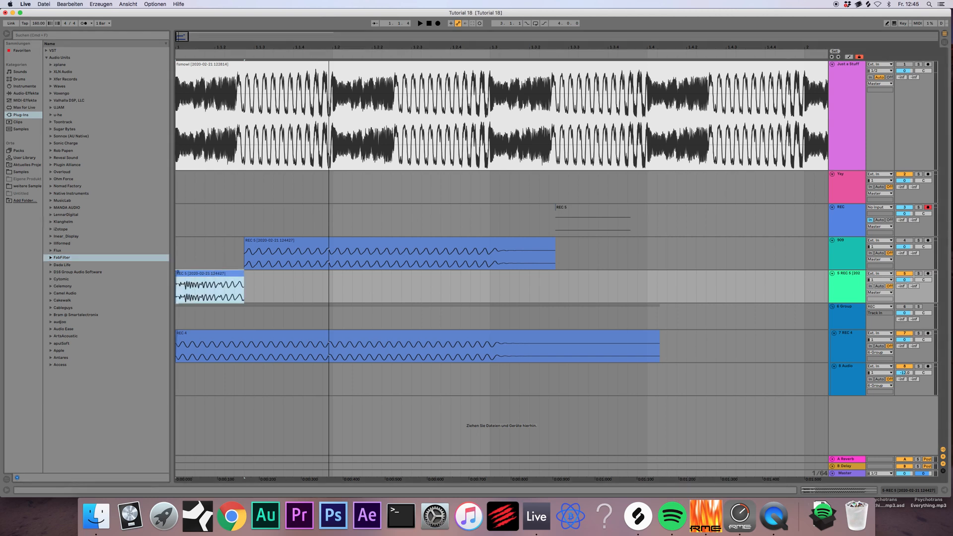
{"action": "left_click", "coordinate": [51, 229]}
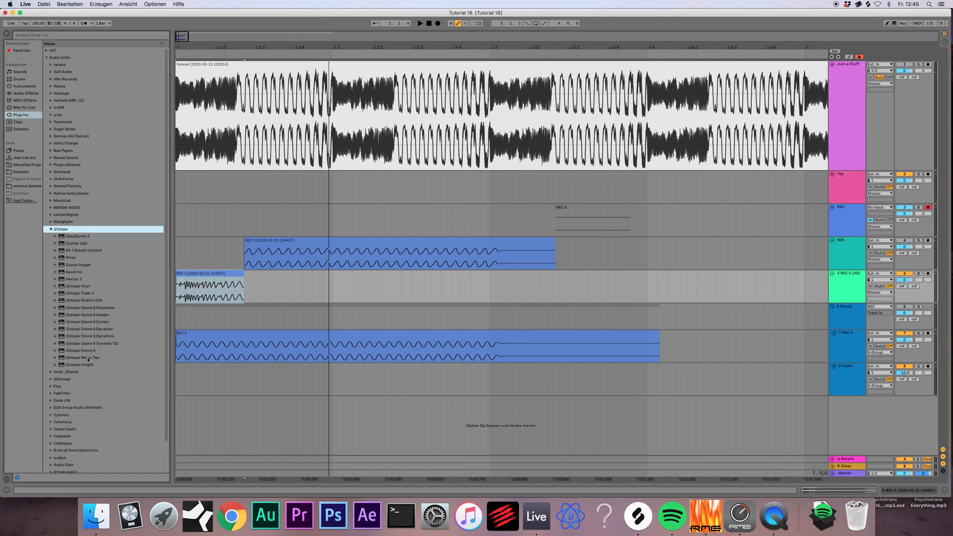
{"action": "left_click_drag", "start_coordinate": [91, 294], "coordinate": [233, 287]}
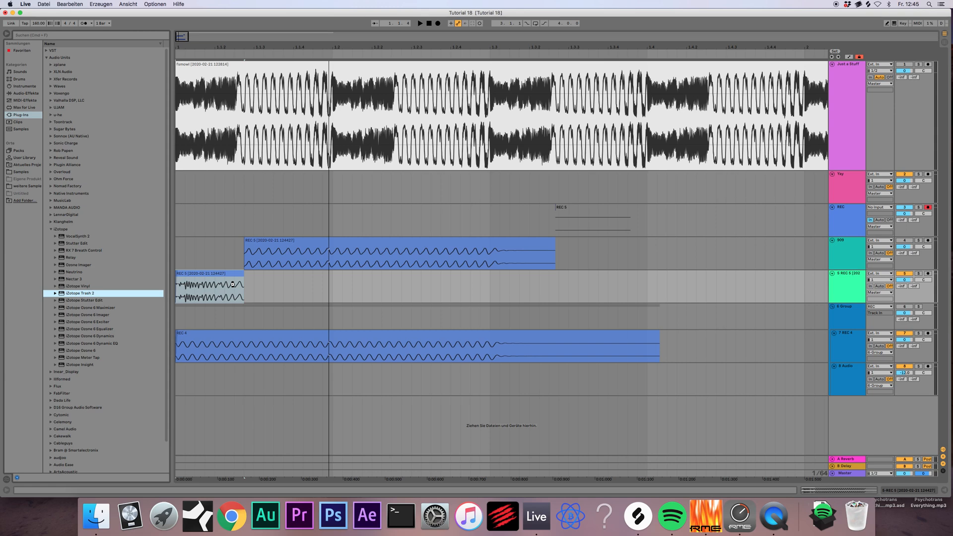
{"action": "left_click_drag", "start_coordinate": [232, 284], "coordinate": [233, 284]}
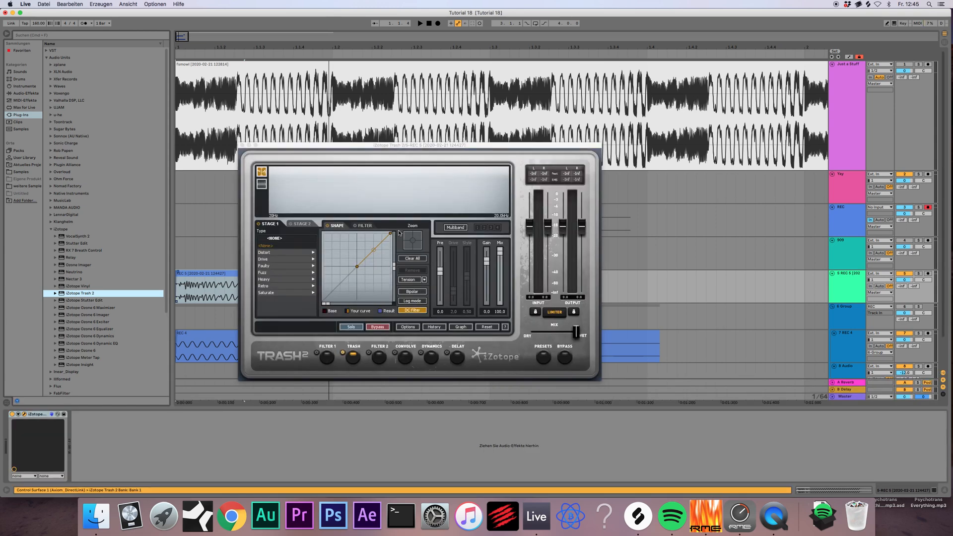
- Bend the upper part of Trash 2's Stage 1 shape curve upwards and play the distorted attack
{"action": "left_click_drag", "start_coordinate": [321, 144], "coordinate": [341, 134]}
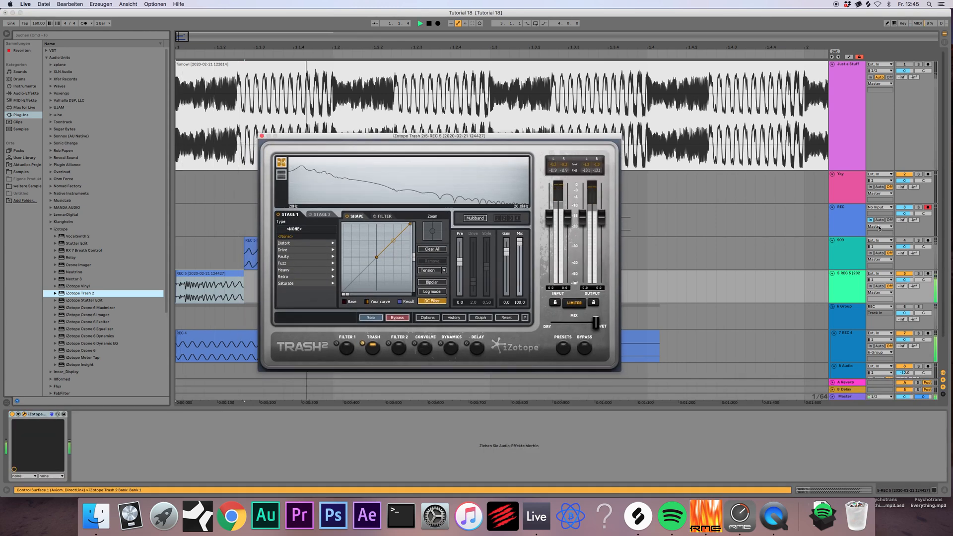
{"action": "left_click", "coordinate": [851, 291]}
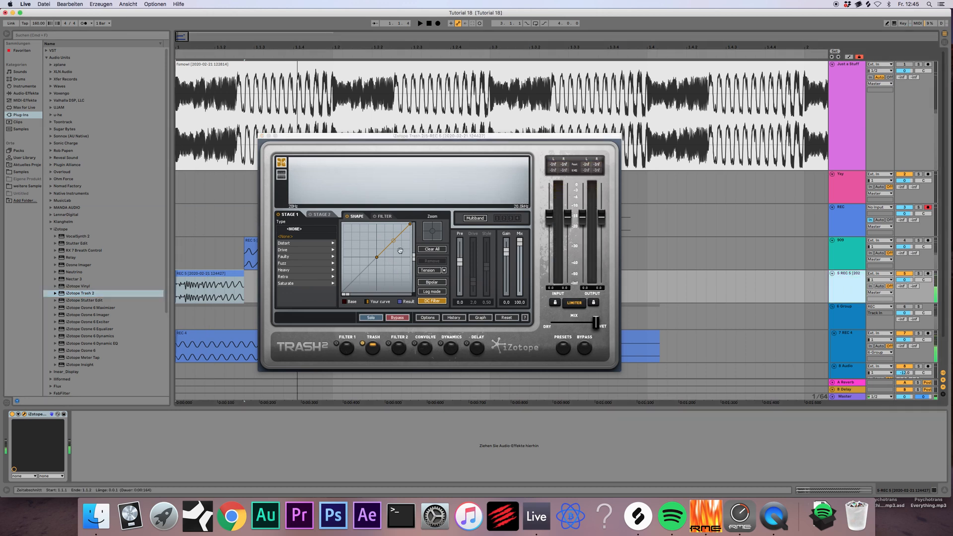
{"action": "left_click_drag", "start_coordinate": [399, 241], "coordinate": [393, 229]}
{"action": "key", "text": "space"}
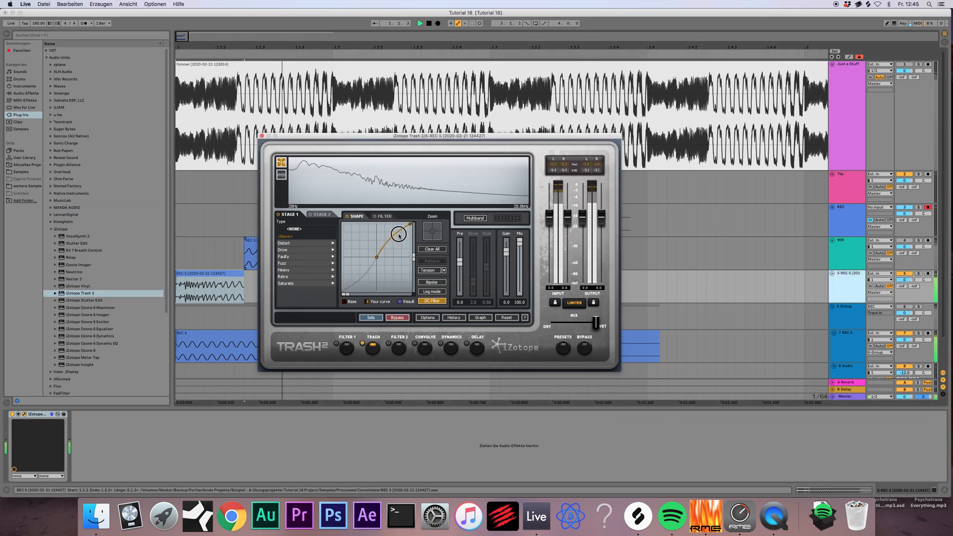
- Try the Amp Drainer algorithm from the Distort category in Trash 2's Stage 1 and play the attack
{"action": "key", "text": "space"}
{"action": "left_click", "coordinate": [298, 243]}
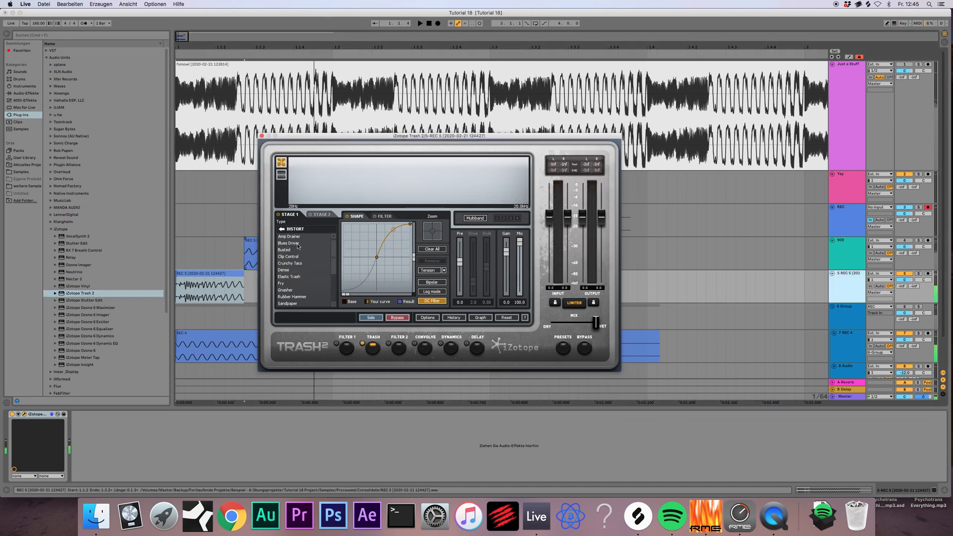
{"action": "key", "text": "space"}
{"action": "key", "text": "space"}
{"action": "left_click", "coordinate": [298, 237]}
{"action": "key", "text": "space"}
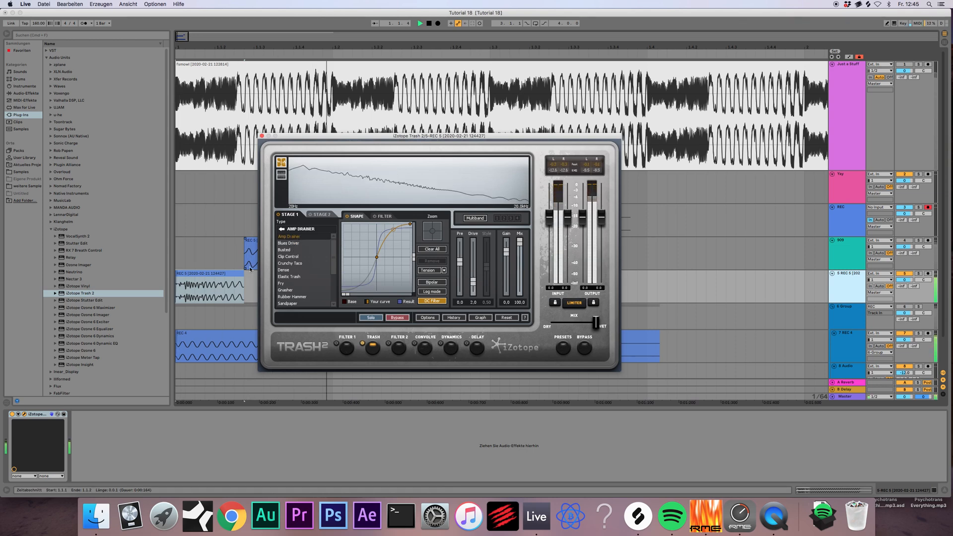
{"action": "key", "text": "space"}
{"action": "key", "text": "space"}
- Close Trash 2, loop the first beat of the attack track from the clip's start and play it
{"action": "left_click", "coordinate": [233, 274]}
{"action": "left_click", "coordinate": [263, 136]}
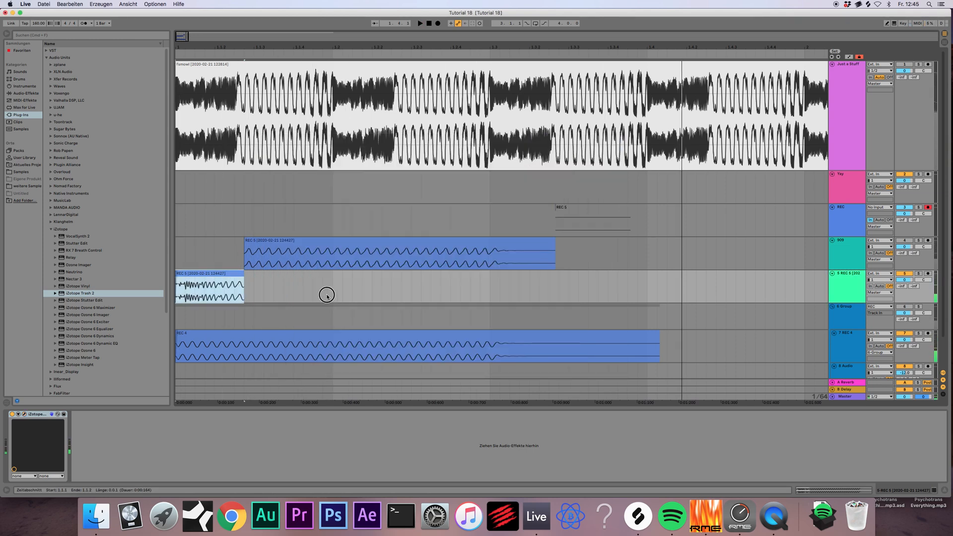
{"action": "left_click", "coordinate": [332, 292], "text": "shift"}
{"action": "key", "text": "super+l"}
{"action": "key", "text": "space"}
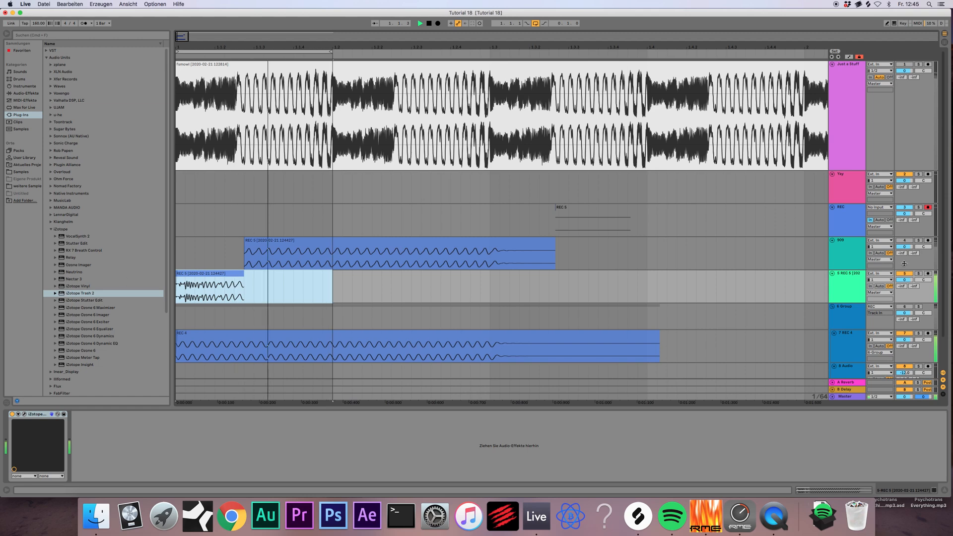
{"action": "key", "text": "space"}
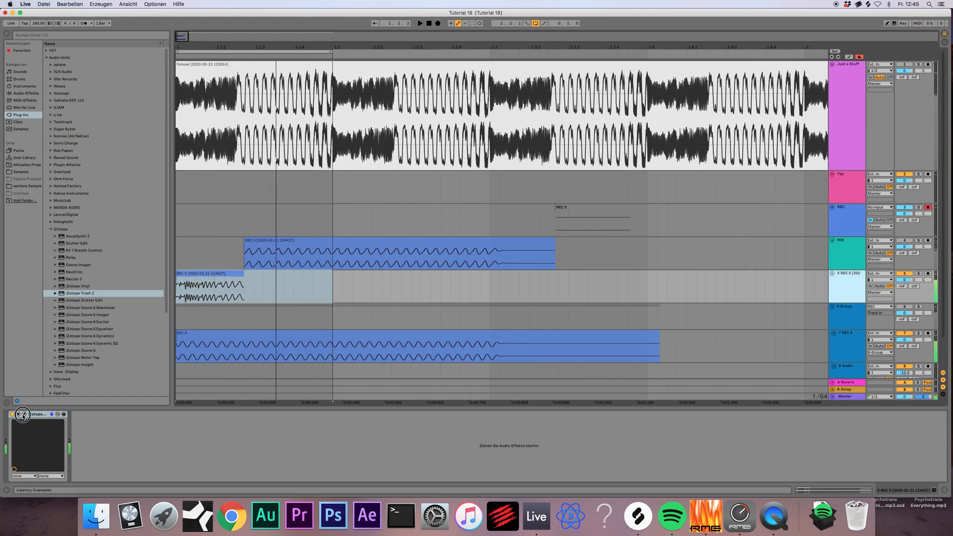
- Audition Clip Control, then set Trash 2's Stage 1 distortion to Elastic Trash and close the plug-in
{"action": "left_click", "coordinate": [24, 414]}
{"action": "left_click", "coordinate": [284, 243]}
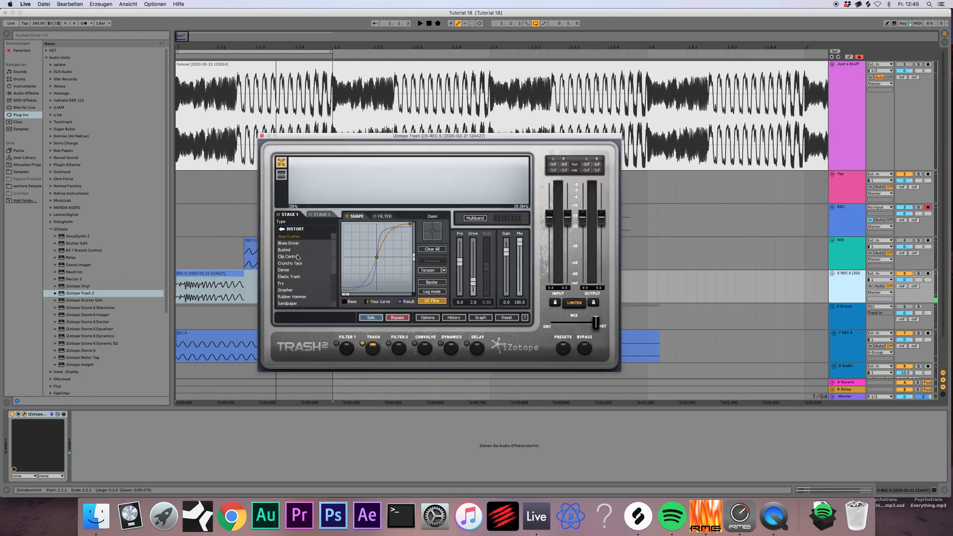
{"action": "left_click", "coordinate": [291, 263]}
{"action": "key", "text": "space"}
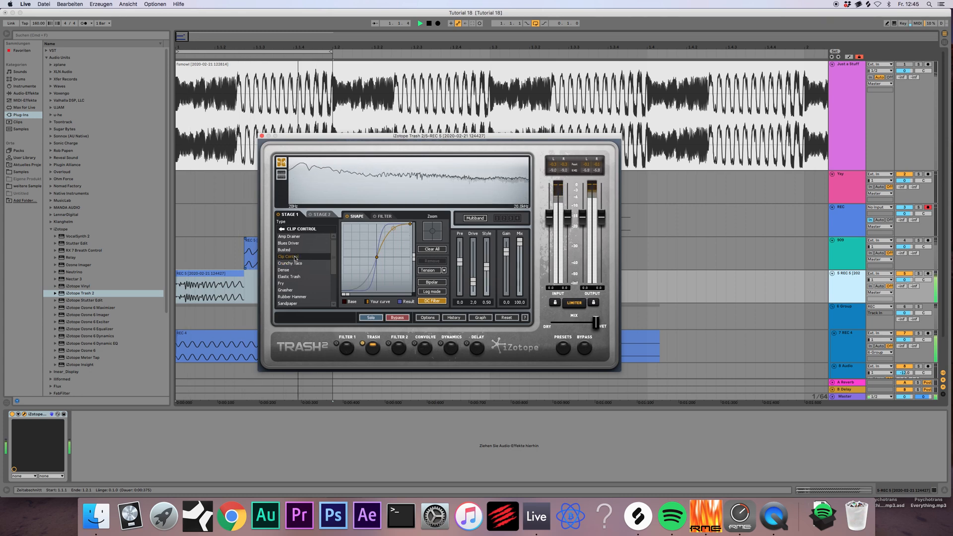
{"action": "left_click", "coordinate": [294, 277]}
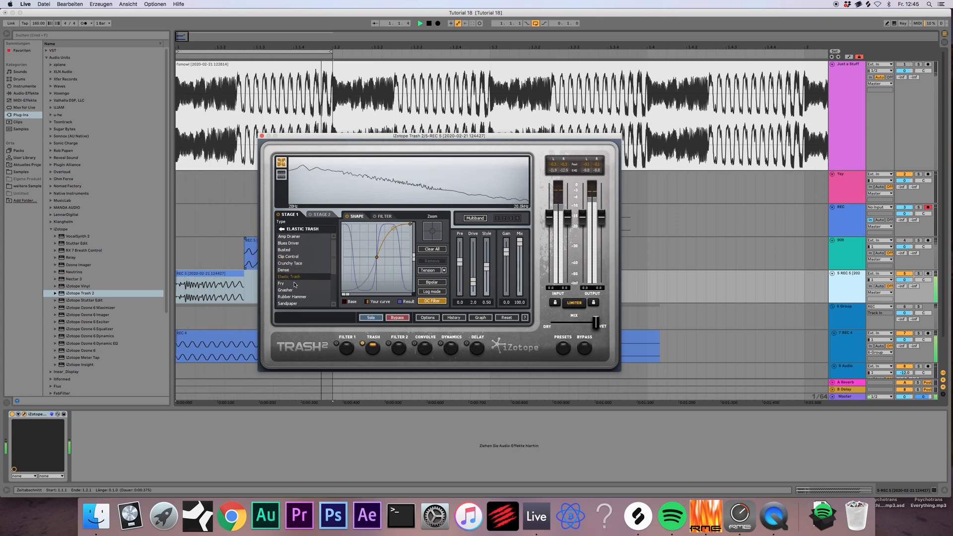
{"action": "left_click", "coordinate": [263, 135]}
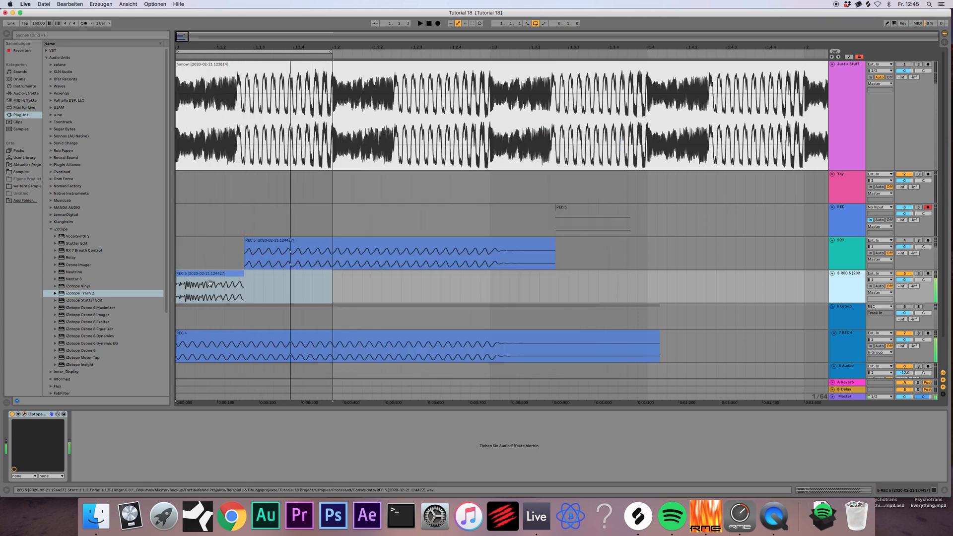
- Add FabFilter Pro-Q 2 after Trash 2 on the attack track and play the attack through it
{"action": "left_click", "coordinate": [212, 284]}
{"action": "key", "text": "space"}
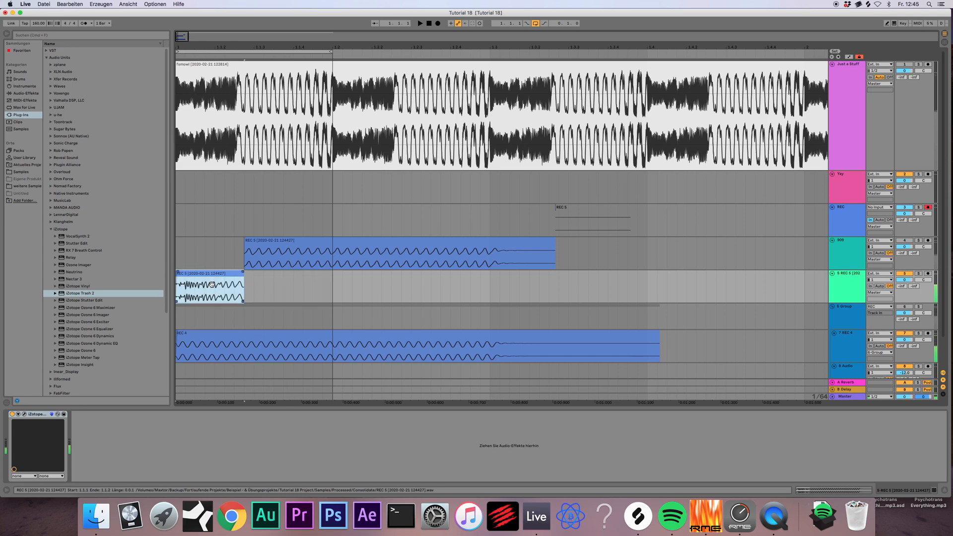
{"action": "left_click", "coordinate": [50, 230]}
{"action": "left_click", "coordinate": [51, 258]}
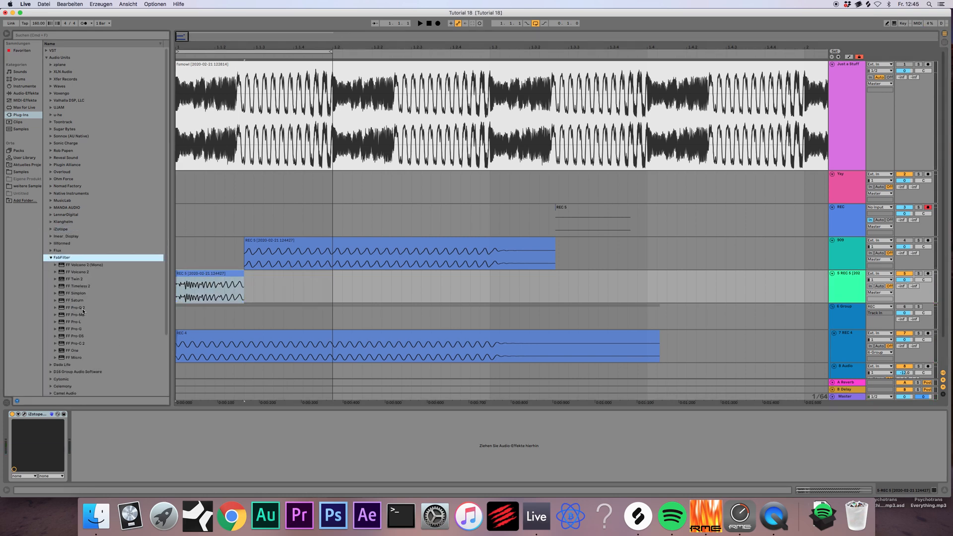
{"action": "left_click_drag", "start_coordinate": [83, 310], "coordinate": [258, 294]}
{"action": "left_click_drag", "start_coordinate": [175, 413], "coordinate": [176, 415]}
{"action": "key", "text": "space"}
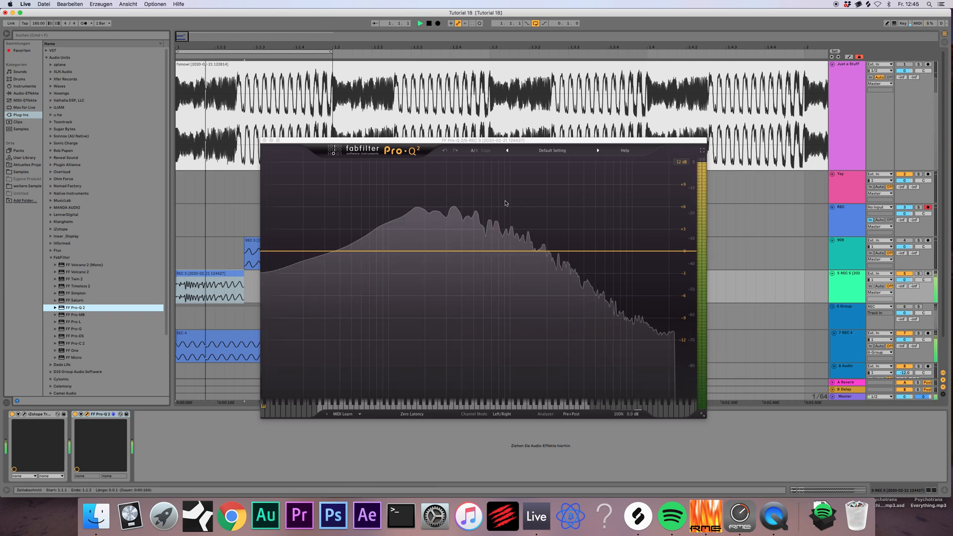
- Load the Low Cut Brickwall preset in Pro-Q 2 and raise its cutoff to about 72 Hz while listening
{"action": "left_click", "coordinate": [541, 152]}
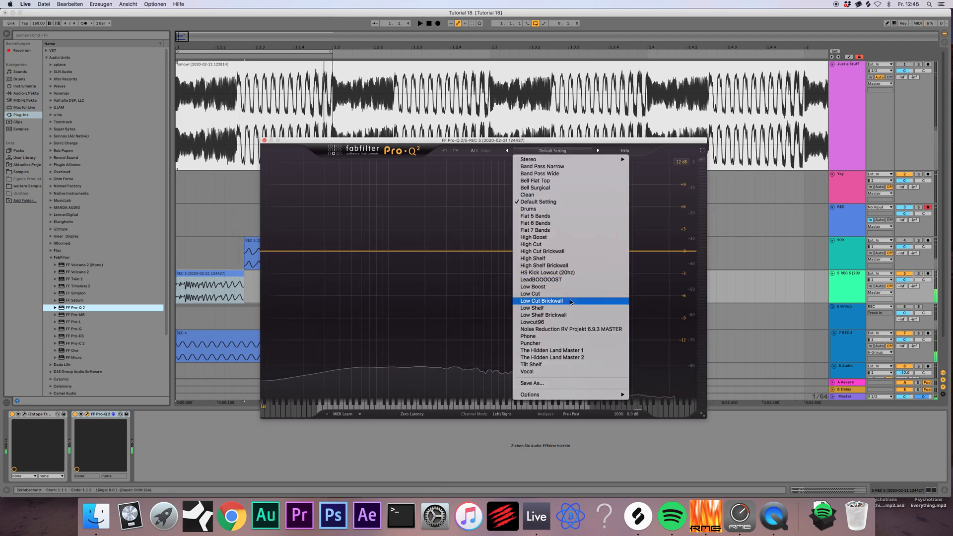
{"action": "left_click", "coordinate": [572, 302]}
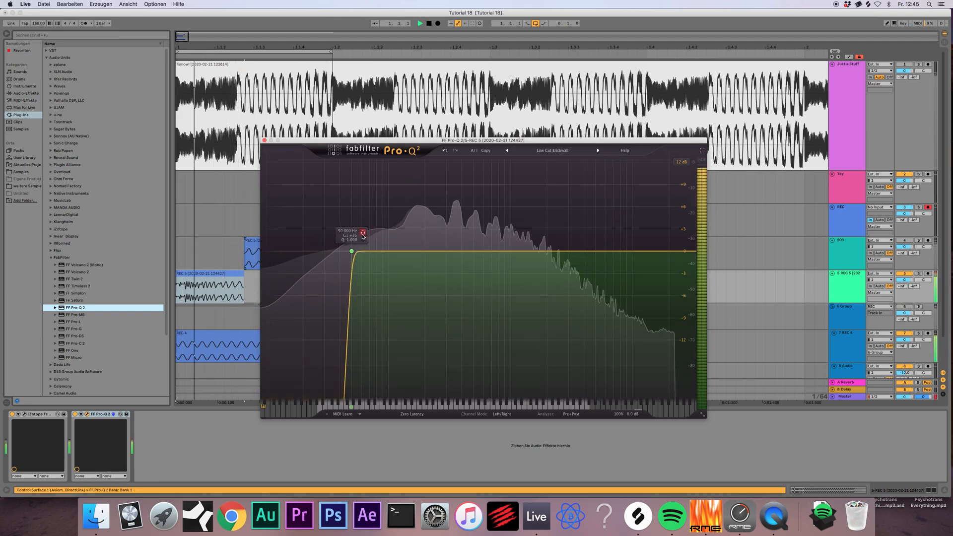
{"action": "left_click_drag", "start_coordinate": [355, 252], "coordinate": [372, 255]}
{"action": "key", "text": "space"}
{"action": "key", "text": "space"}
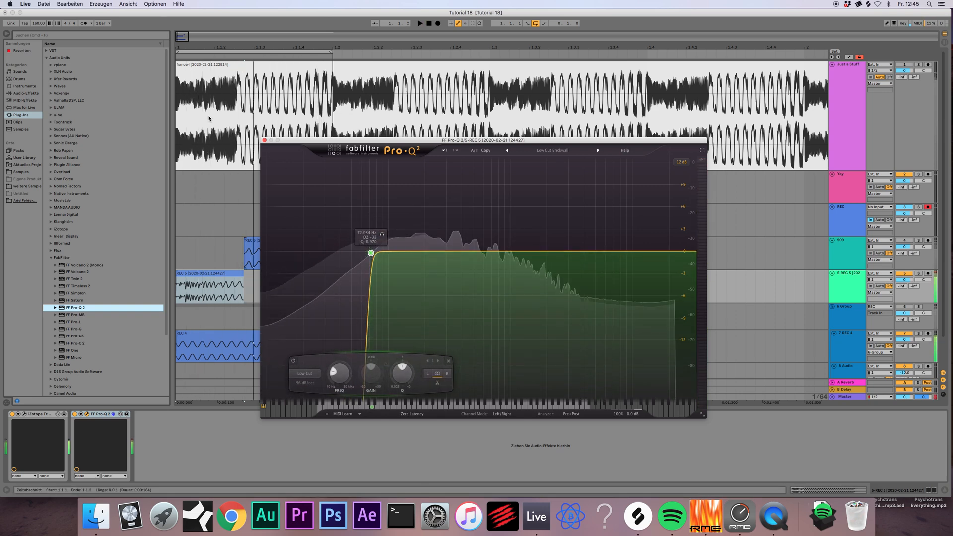
{"action": "left_click", "coordinate": [265, 141]}
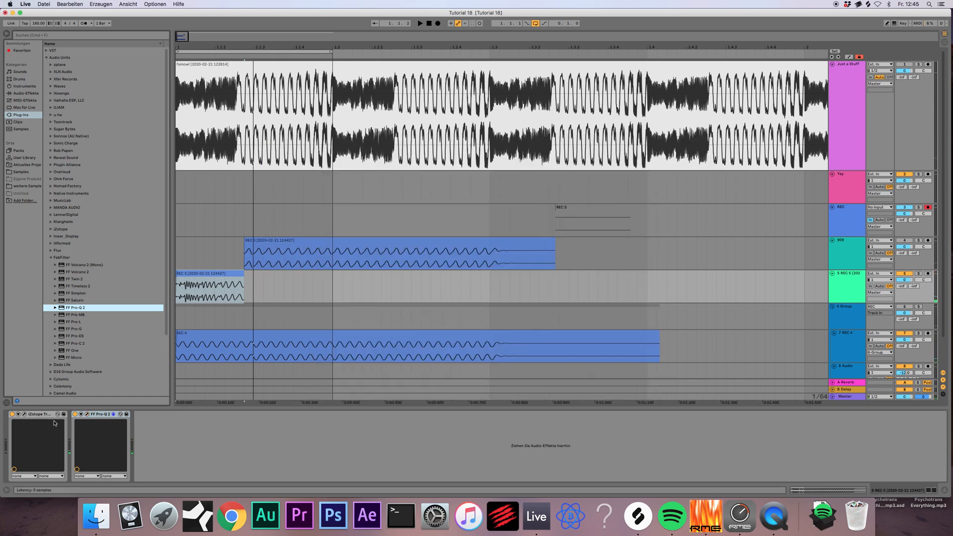
- Copy Trash 2 behind Pro-Q 2 and reset the copy's Stage 1 to no distortion type with a straight shape curve
{"action": "left_click", "coordinate": [55, 422]}
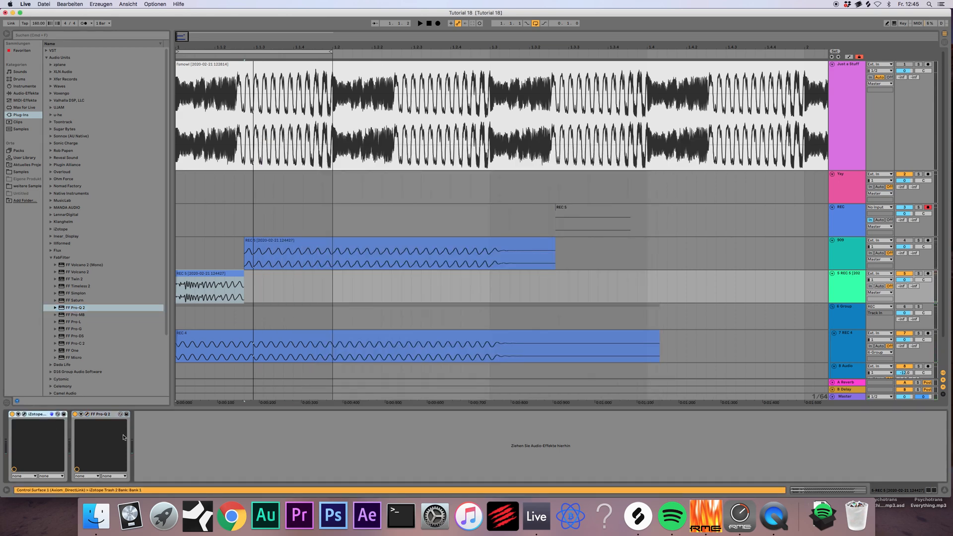
{"action": "key", "text": "super+v"}
{"action": "left_click", "coordinate": [149, 414]}
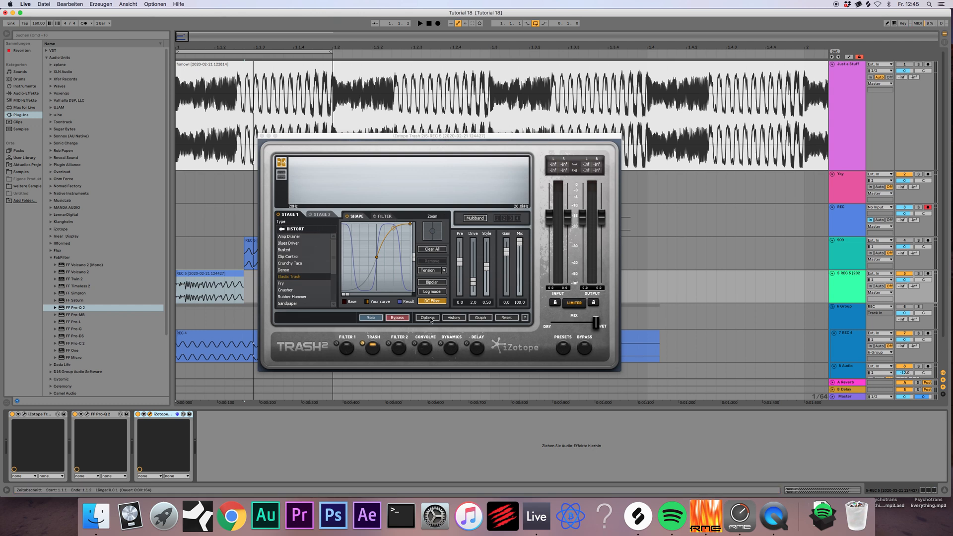
{"action": "left_click", "coordinate": [282, 230]}
{"action": "left_click", "coordinate": [288, 237]}
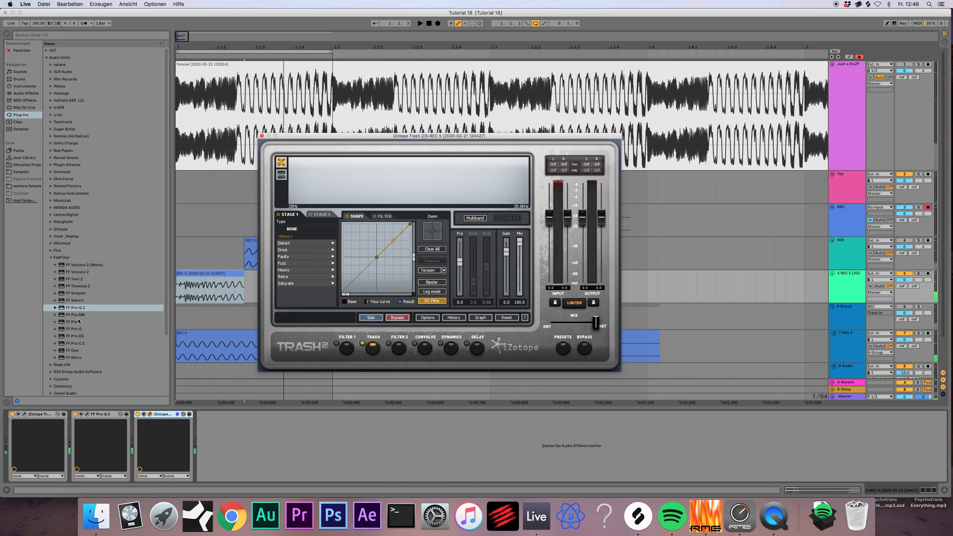
- Insert a second Pro-Q 2 between the low-cut Pro-Q 2 and the copied Trash 2
{"action": "left_click", "coordinate": [99, 322]}
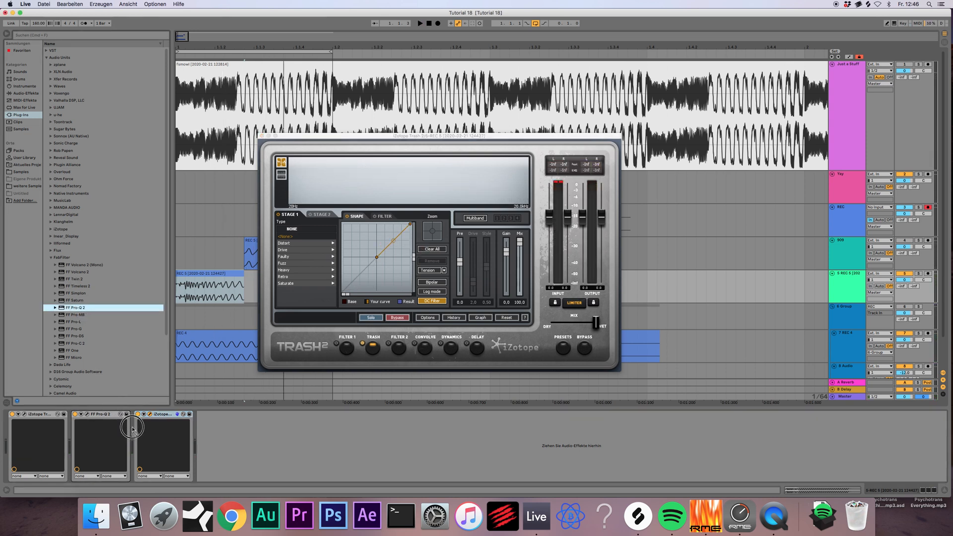
{"action": "left_click_drag", "start_coordinate": [133, 430], "coordinate": [136, 431]}
{"action": "left_click_drag", "start_coordinate": [195, 418], "coordinate": [135, 430]}
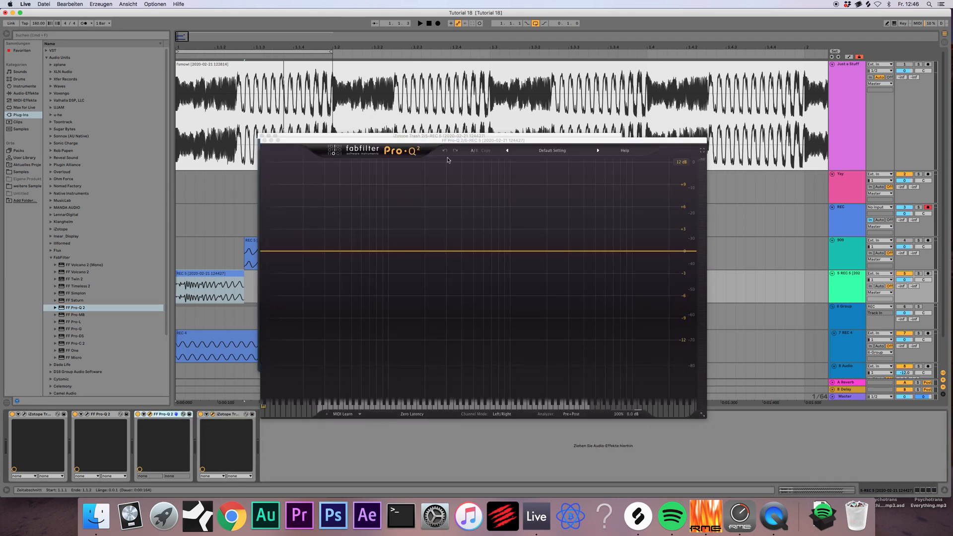
- Bend the upper part of the second Trash 2's shape curve up to its maximum and play the attack
{"action": "left_click", "coordinate": [452, 136]}
{"action": "key", "text": "space"}
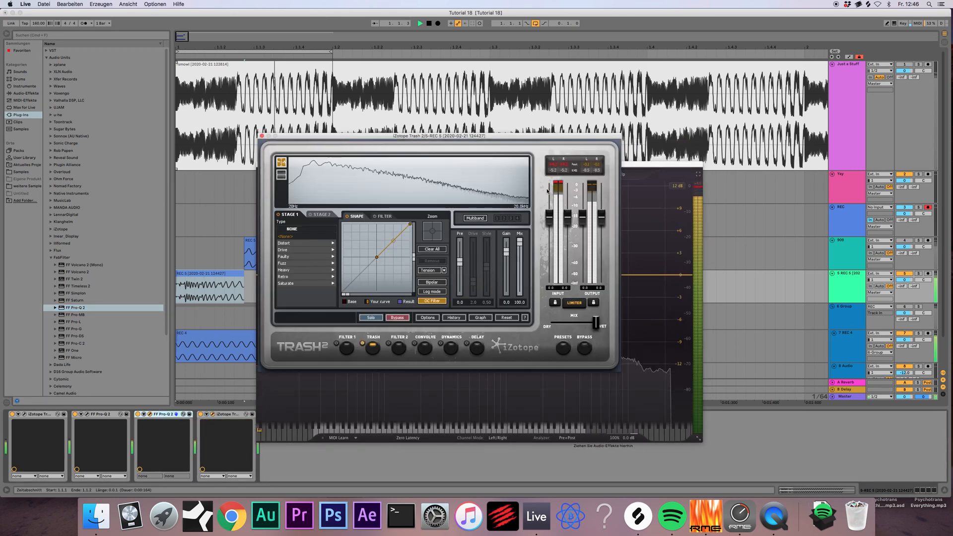
{"action": "key", "text": "space"}
{"action": "left_click_drag", "start_coordinate": [393, 241], "coordinate": [397, 223]}
{"action": "key", "text": "space"}
{"action": "key", "text": "space"}
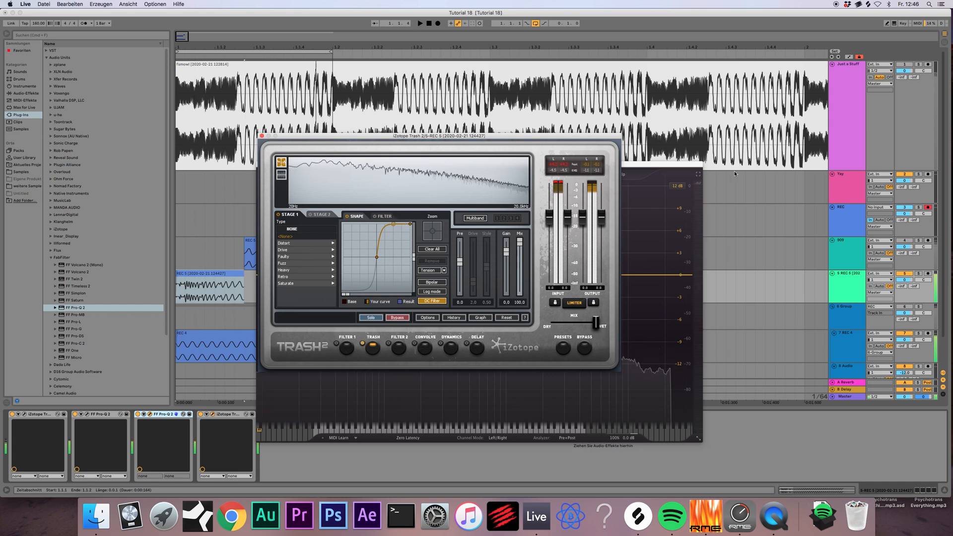
- Add a bell band with a 96 dB/oct slope to the second Pro-Q 2, boosted by about 15 dB near 484 Hz
{"action": "left_click", "coordinate": [663, 164]}
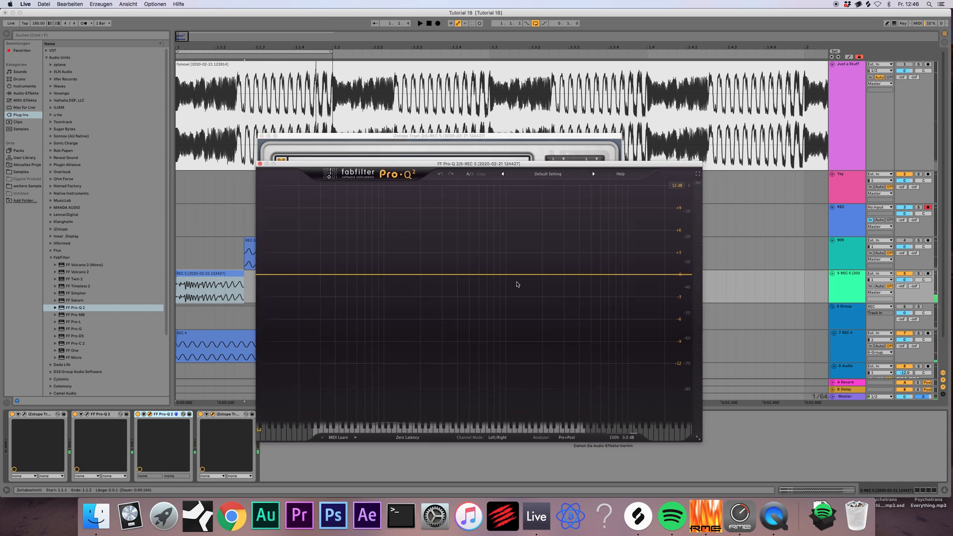
{"action": "double_click", "coordinate": [487, 267]}
{"action": "right_click", "coordinate": [487, 268]}
{"action": "mouse_move", "coordinate": [511, 287]}
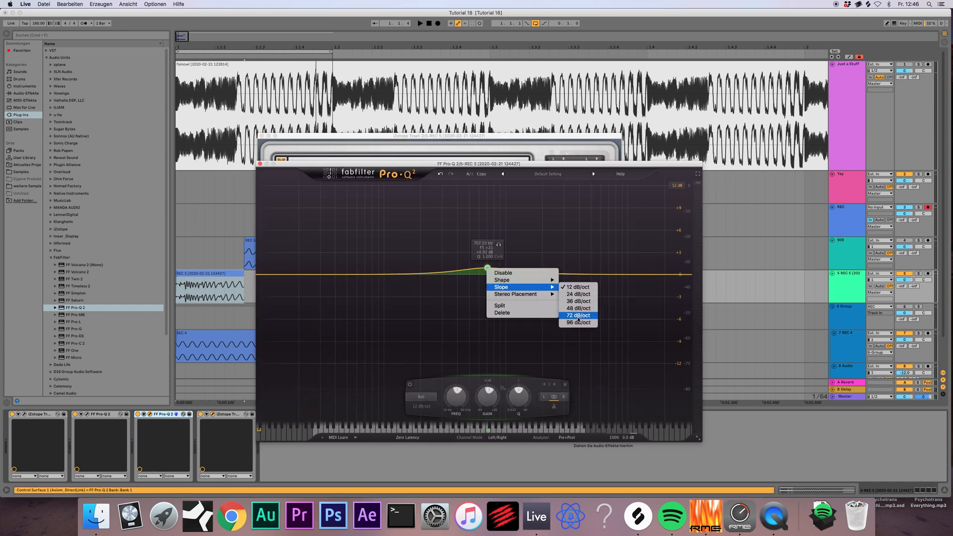
{"action": "left_click", "coordinate": [578, 322]}
{"action": "key", "text": "space"}
{"action": "left_click_drag", "start_coordinate": [487, 268], "coordinate": [466, 230]}
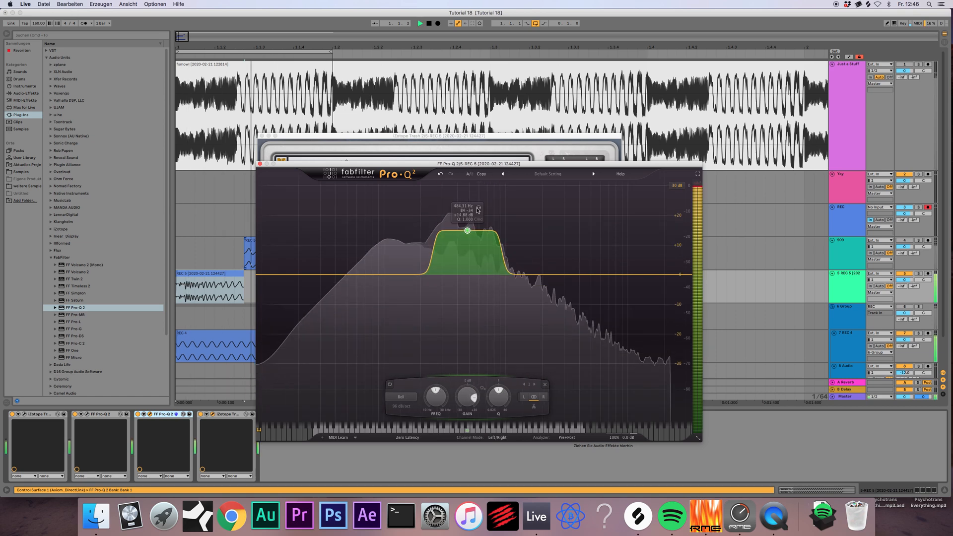
- Narrow the bell band, boost it to +30 dB, sweep it to about 323 Hz while listening and close both plug-ins
{"action": "key", "text": "space"}
{"action": "left_click_drag", "start_coordinate": [499, 396], "coordinate": [498, 367]}
{"action": "key", "text": "space"}
{"action": "left_click_drag", "start_coordinate": [466, 230], "coordinate": [468, 167]}
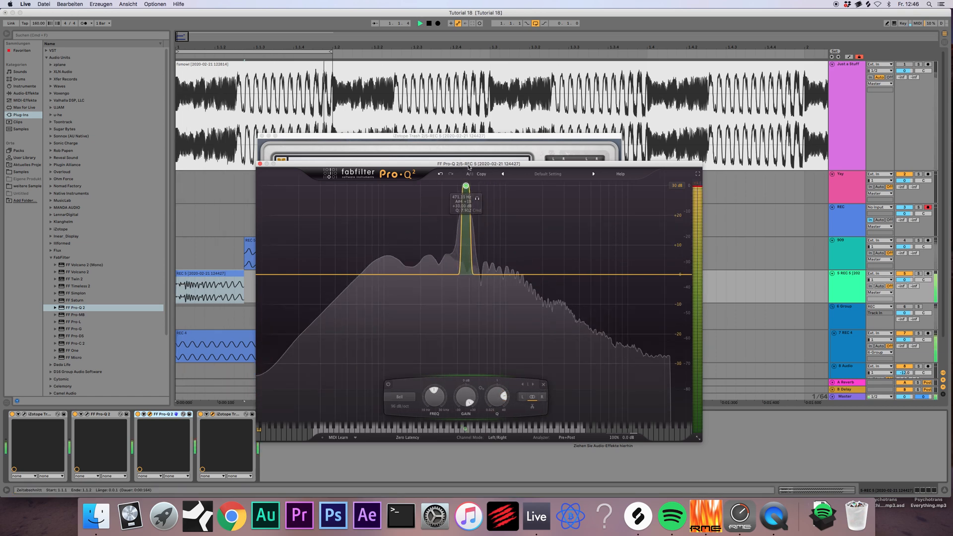
{"action": "left_click_drag", "start_coordinate": [498, 396], "coordinate": [497, 407]}
{"action": "key", "text": "space"}
{"action": "left_click_drag", "start_coordinate": [467, 185], "coordinate": [446, 186]}
{"action": "key", "text": "space"}
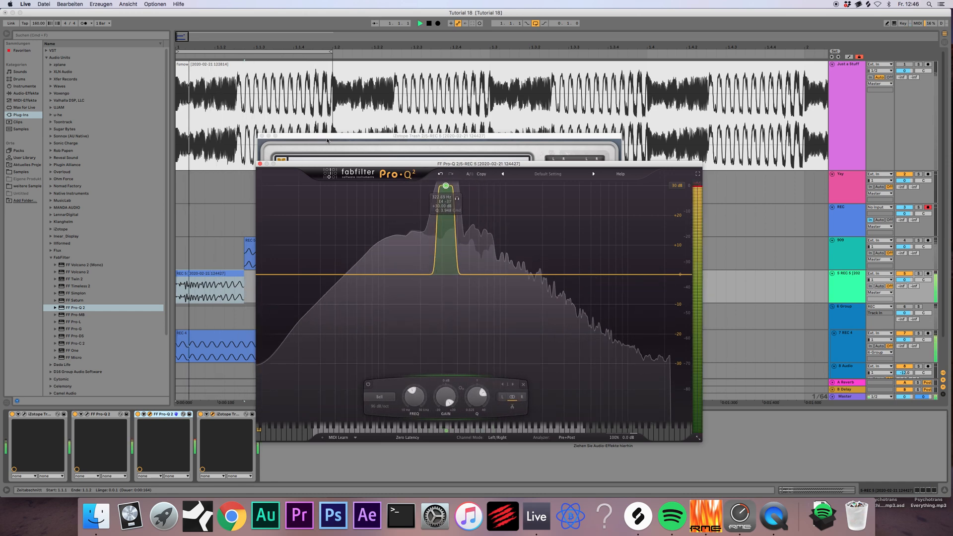
{"action": "key", "text": "space"}
{"action": "left_click", "coordinate": [260, 163]}
{"action": "left_click", "coordinate": [261, 136]}
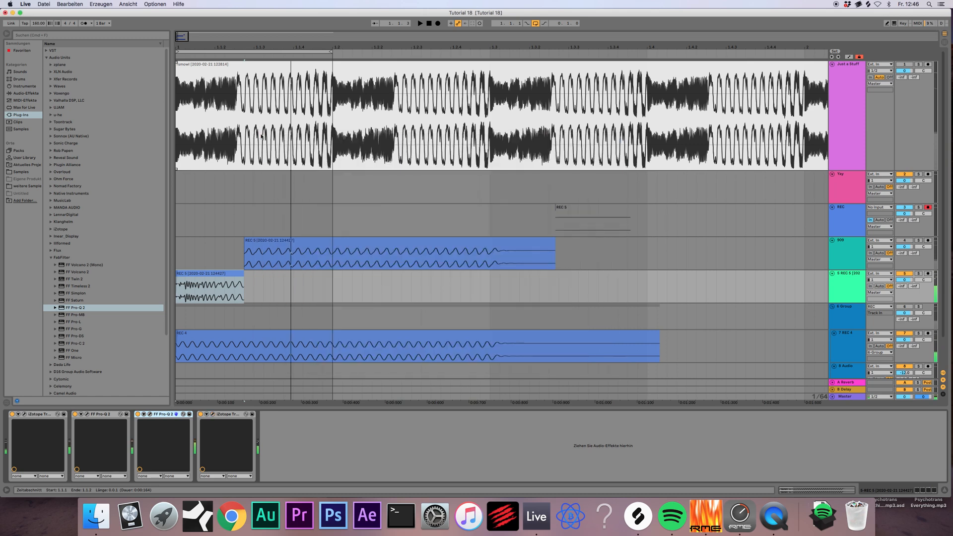
- Add the Utility audio effect at the end of the attack track's device chain
{"action": "left_click", "coordinate": [842, 286]}
{"action": "left_click", "coordinate": [25, 93]}
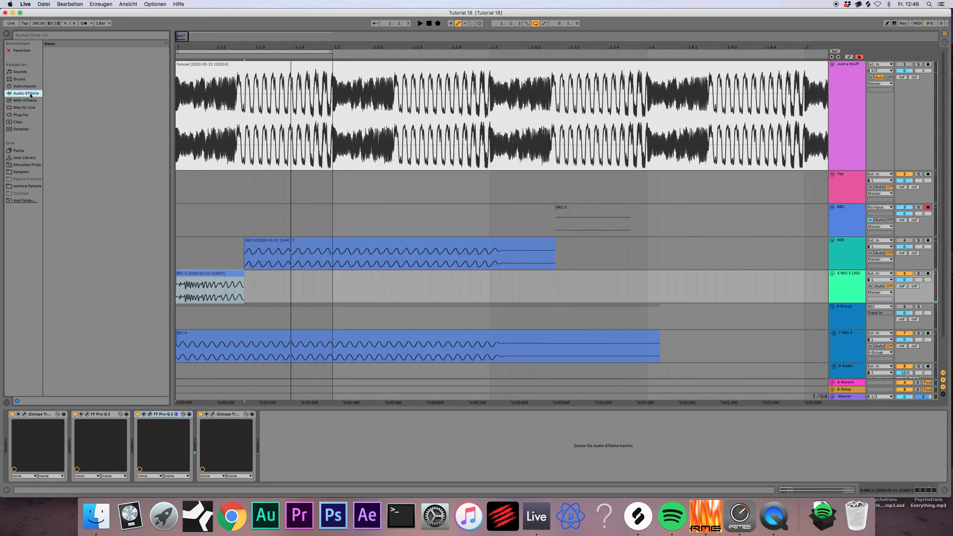
{"action": "left_click_drag", "start_coordinate": [272, 287], "coordinate": [273, 288]}
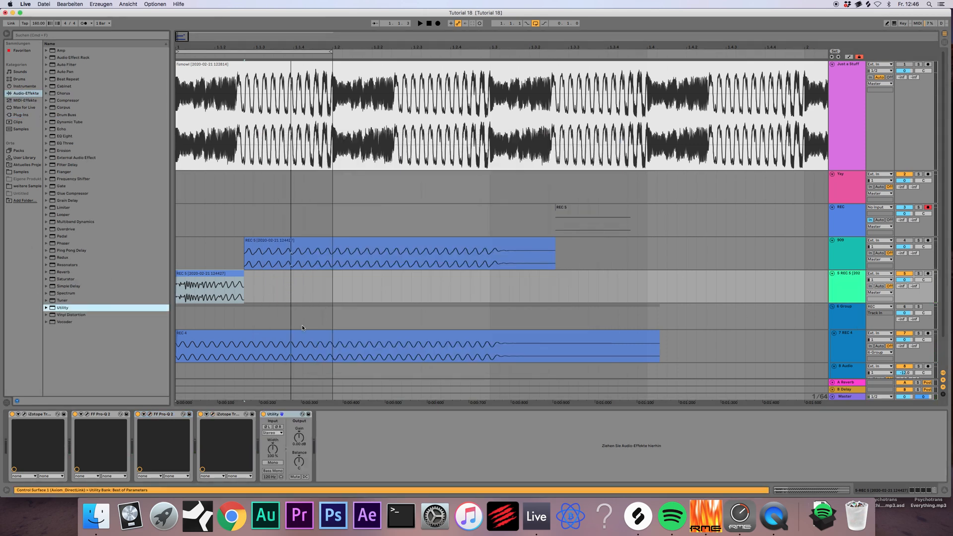
- Automate Utility's gain to fall to -inf dB just after the attack clip ends and play the result
{"action": "right_click", "coordinate": [295, 440]}
{"action": "left_click", "coordinate": [318, 441]}
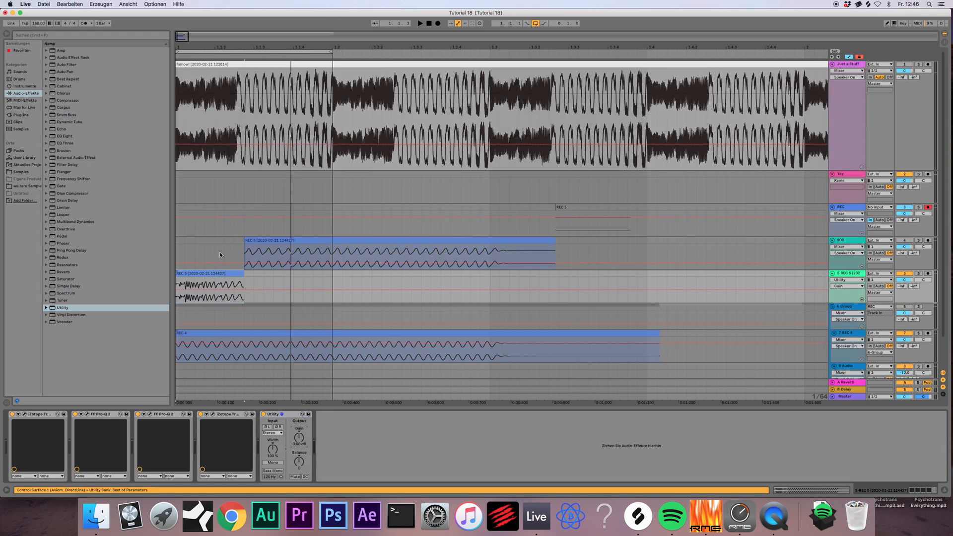
{"action": "left_click", "coordinate": [243, 291]}
{"action": "left_click_drag", "start_coordinate": [249, 290], "coordinate": [249, 304]}
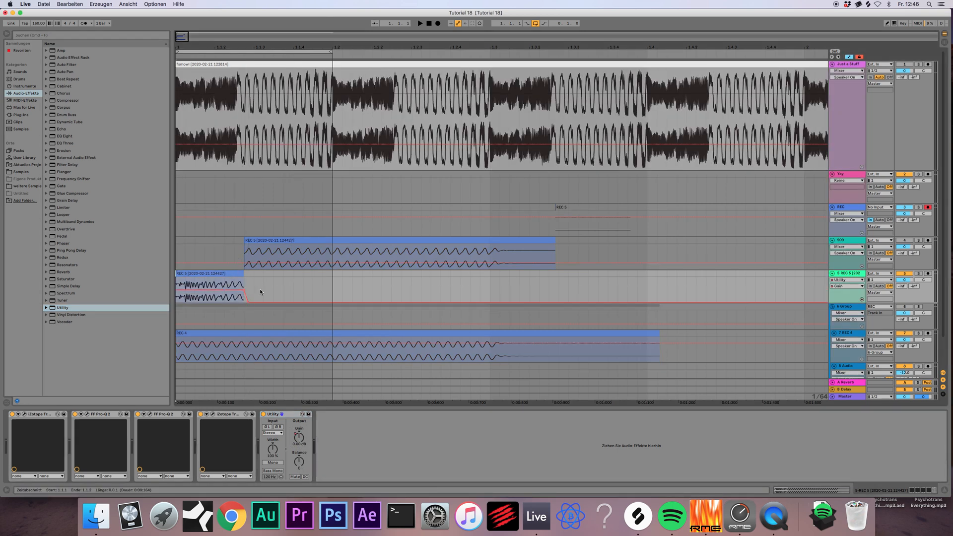
{"action": "key", "text": "space"}
- Lower the output gain of the last Trash 2 in the attack chain while playing, and close its window
{"action": "left_click", "coordinate": [211, 415]}
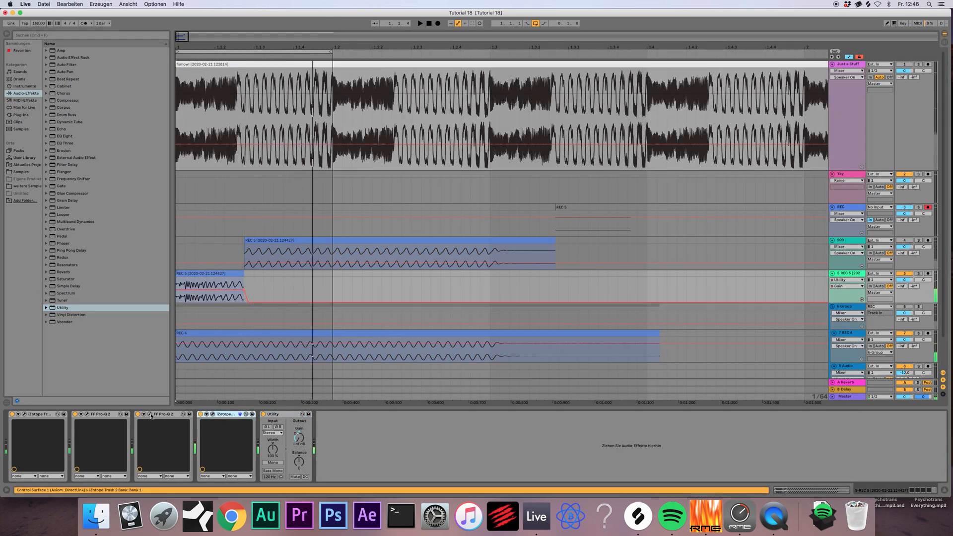
{"action": "left_click", "coordinate": [212, 414]}
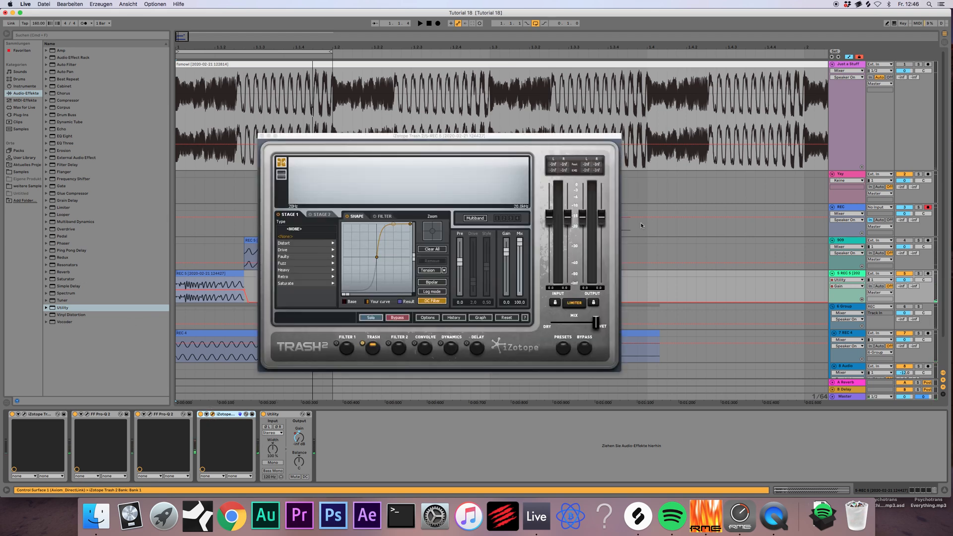
{"action": "key", "text": "space"}
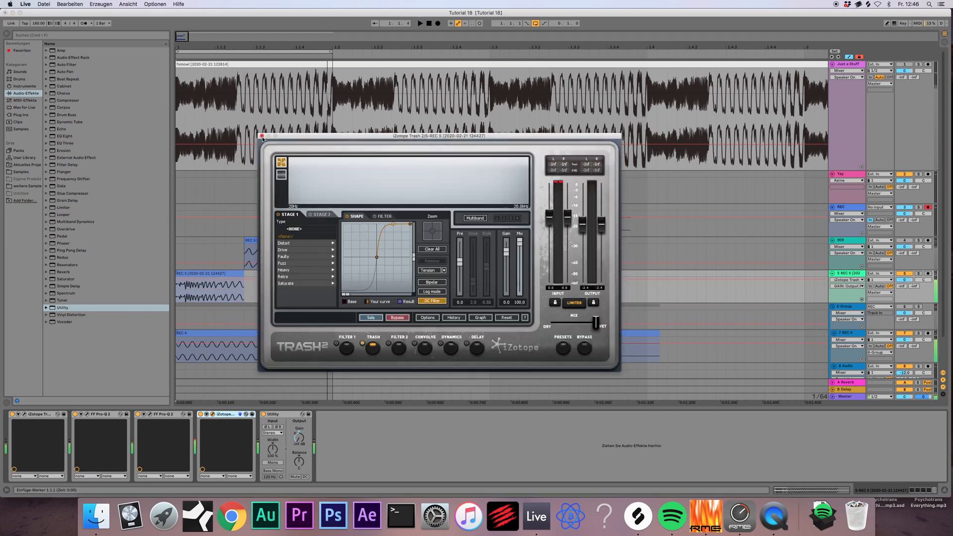
{"action": "left_click", "coordinate": [262, 136]}
- Move the second Pro-Q 2's bell band to about 203 Hz at about +17 dB and play the result
{"action": "left_click", "coordinate": [162, 421]}
{"action": "left_click", "coordinate": [150, 414]}
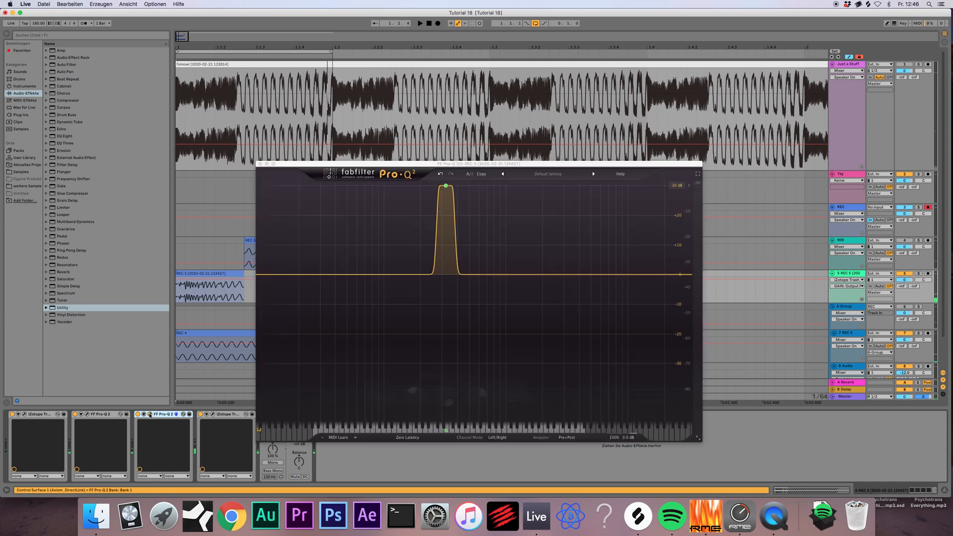
{"action": "left_click_drag", "start_coordinate": [445, 187], "coordinate": [422, 226]}
{"action": "key", "text": "space"}
{"action": "key", "text": "space"}
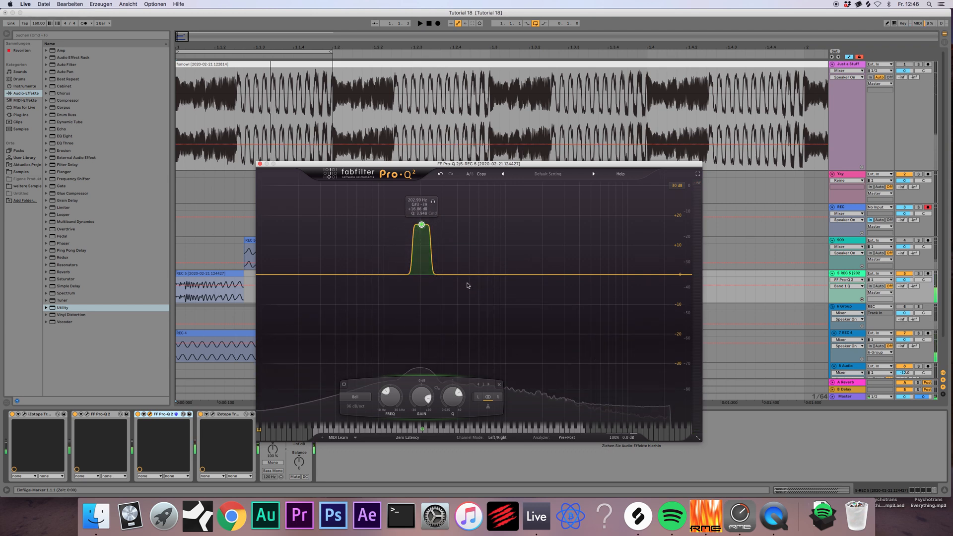
- Add another bell band with a 36 dB/oct slope above the existing one, boost it to +30 dB and listen
{"action": "double_click", "coordinate": [473, 266]}
{"action": "right_click", "coordinate": [473, 269]}
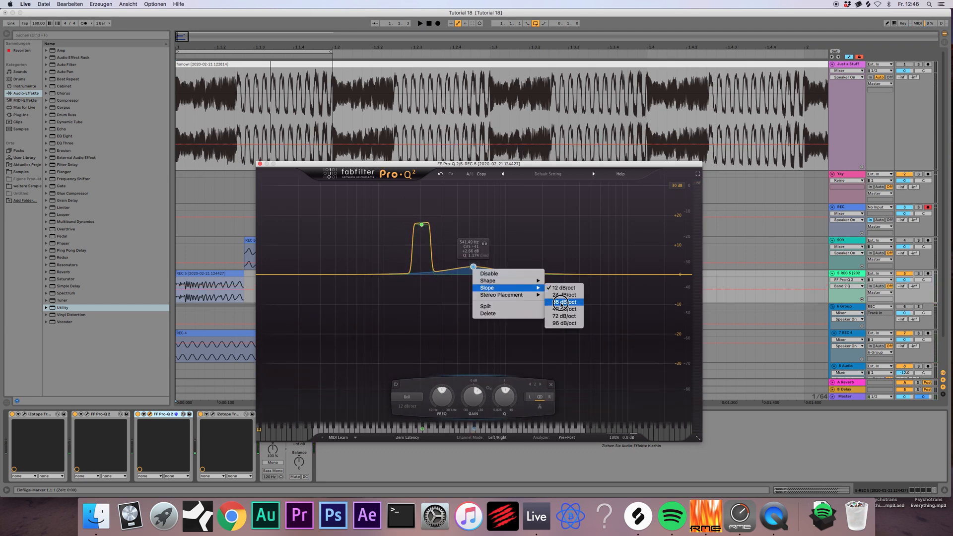
{"action": "left_click", "coordinate": [561, 302]}
{"action": "key", "text": "space"}
{"action": "left_click_drag", "start_coordinate": [473, 266], "coordinate": [504, 163]}
{"action": "key", "text": "space"}
{"action": "key", "text": "space"}
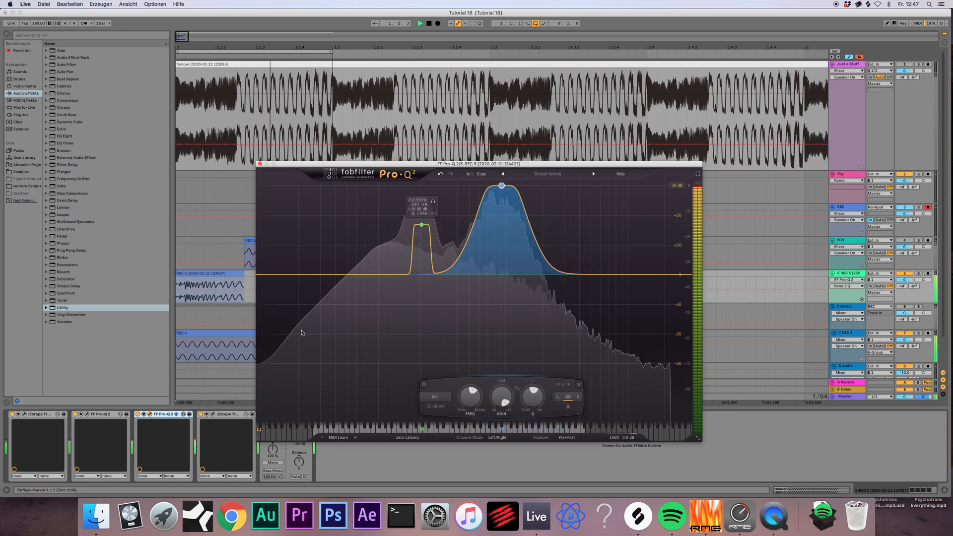
- Lower the last Trash 2's output gain further while playing, and close both plug-in windows
{"action": "left_click", "coordinate": [213, 416]}
{"action": "left_click", "coordinate": [213, 415]}
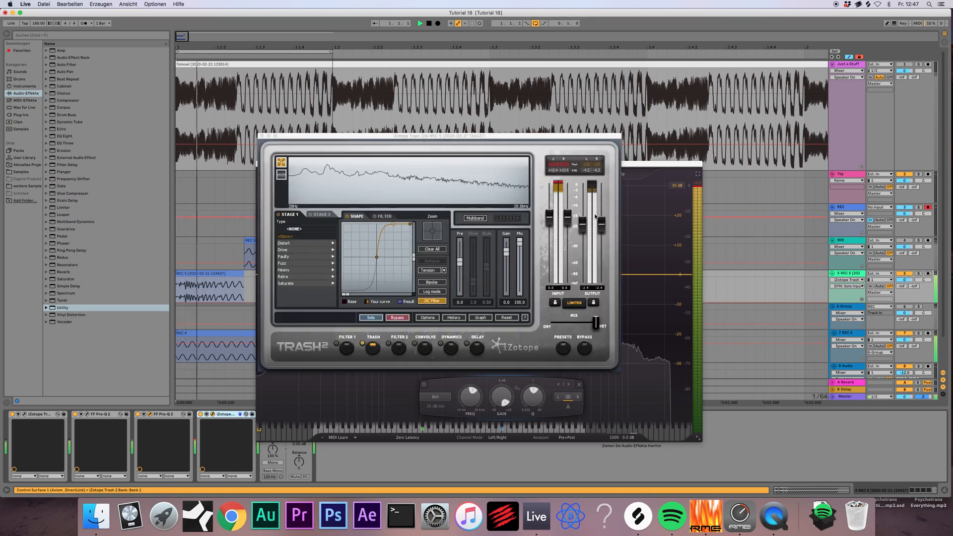
{"action": "key", "text": "space"}
{"action": "left_click", "coordinate": [261, 135]}
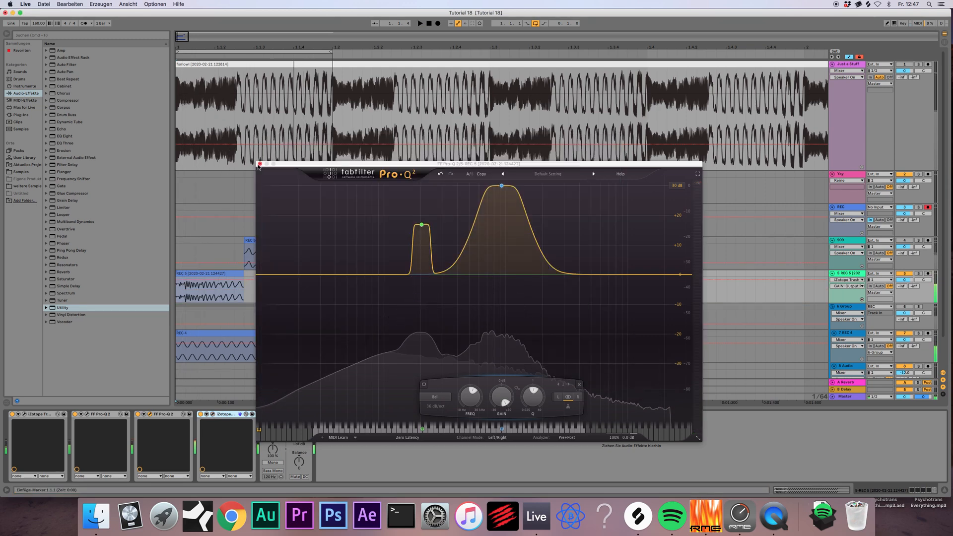
{"action": "left_click", "coordinate": [261, 164]}
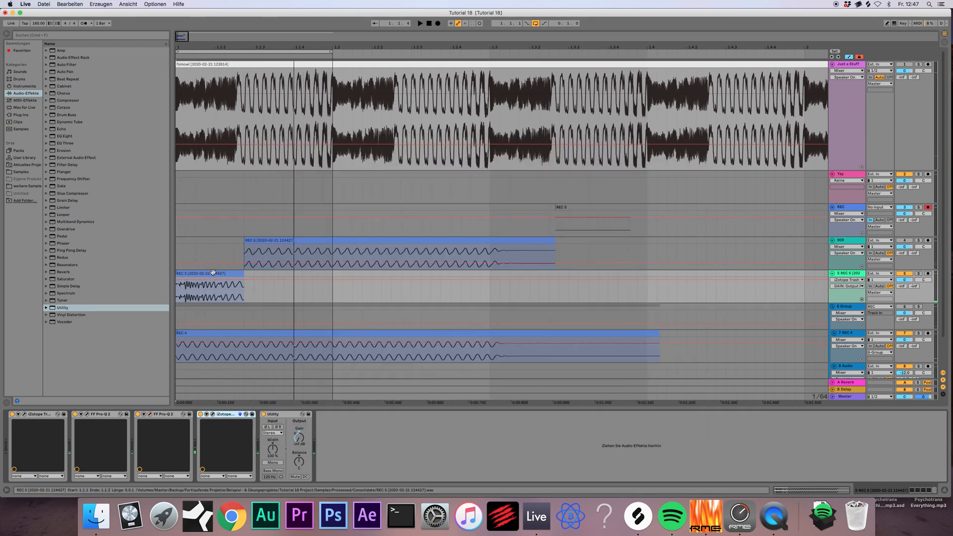
- Insert a new FF Pro-Q 2 between the last Trash 2 and Utility
{"action": "left_click", "coordinate": [173, 415]}
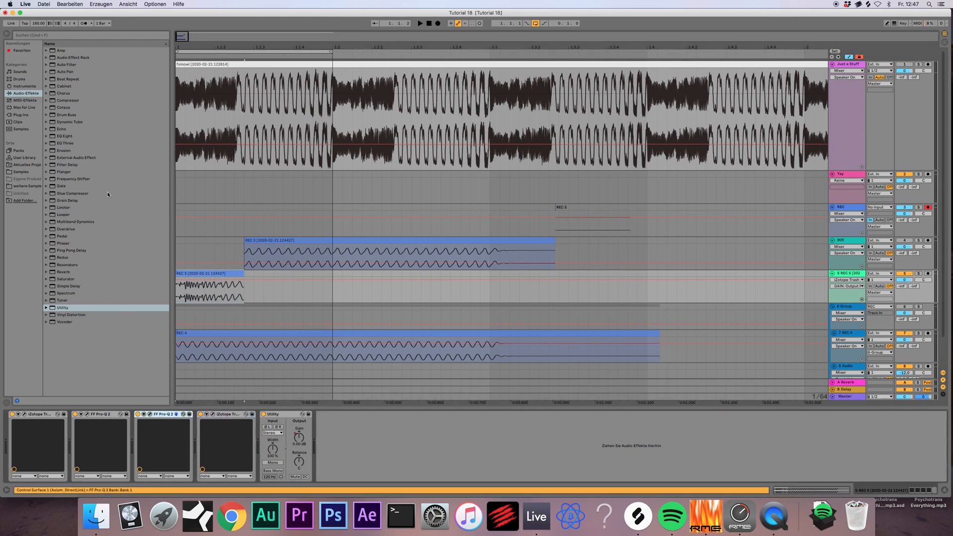
{"action": "left_click", "coordinate": [29, 115]}
{"action": "left_click_drag", "start_coordinate": [82, 309], "coordinate": [257, 435]}
- Copy the second Trash 2 and place the duplicate between the new Pro-Q 2 and Utility
{"action": "left_click", "coordinate": [233, 417]}
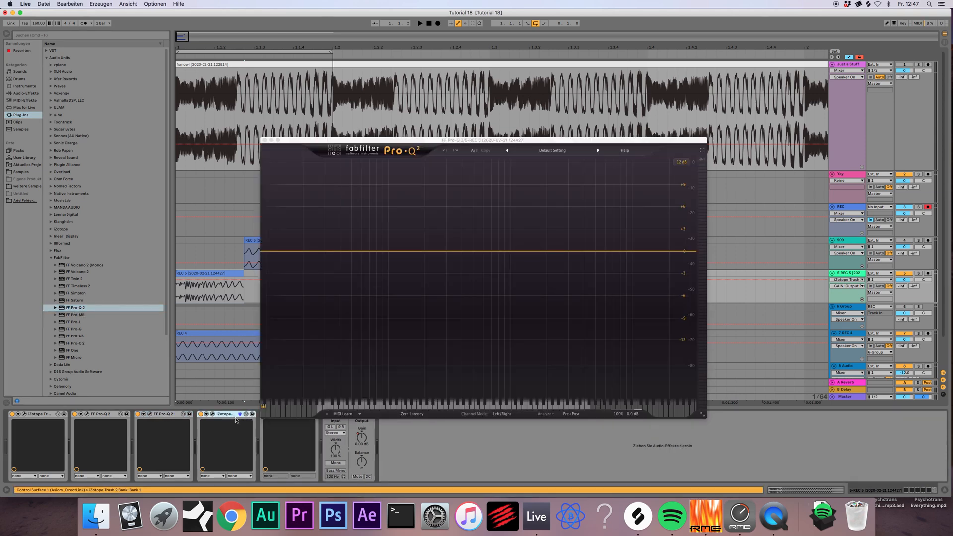
{"action": "left_click", "coordinate": [264, 140]}
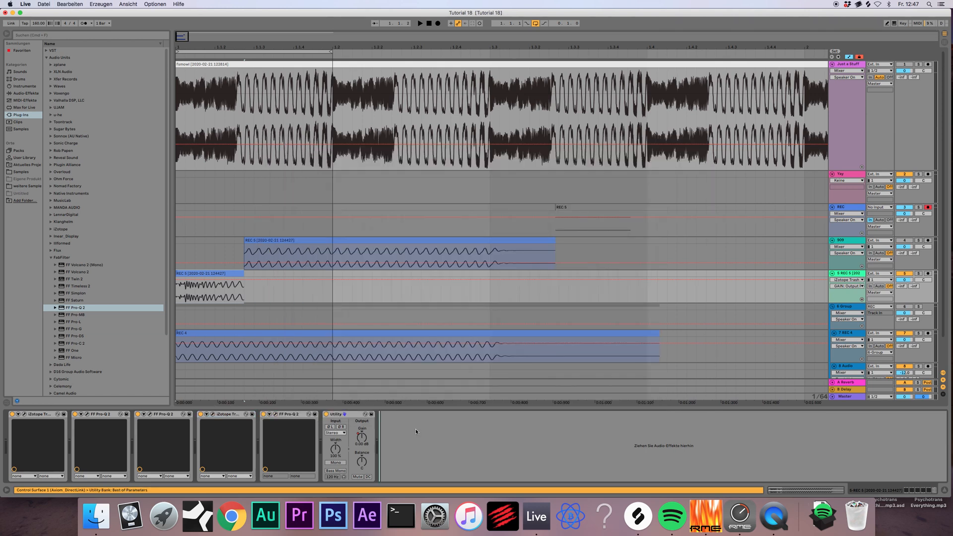
{"action": "key", "text": "super+v"}
{"action": "left_click_drag", "start_coordinate": [411, 416], "coordinate": [324, 421]}
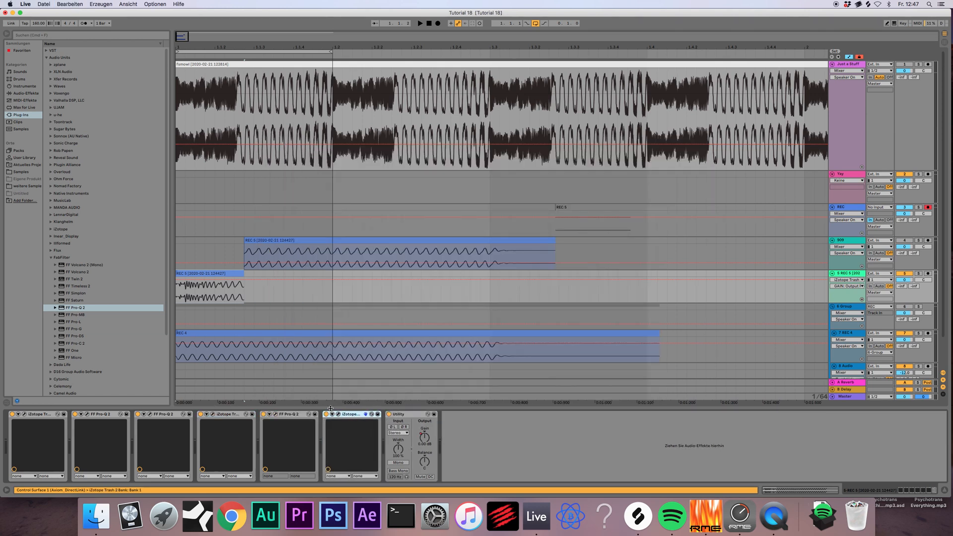
- Set the new Pro-Q 2's display range to 30 dB and add a bell band with a 96 dB/oct slope
{"action": "left_click", "coordinate": [284, 416]}
{"action": "left_click", "coordinate": [276, 414]}
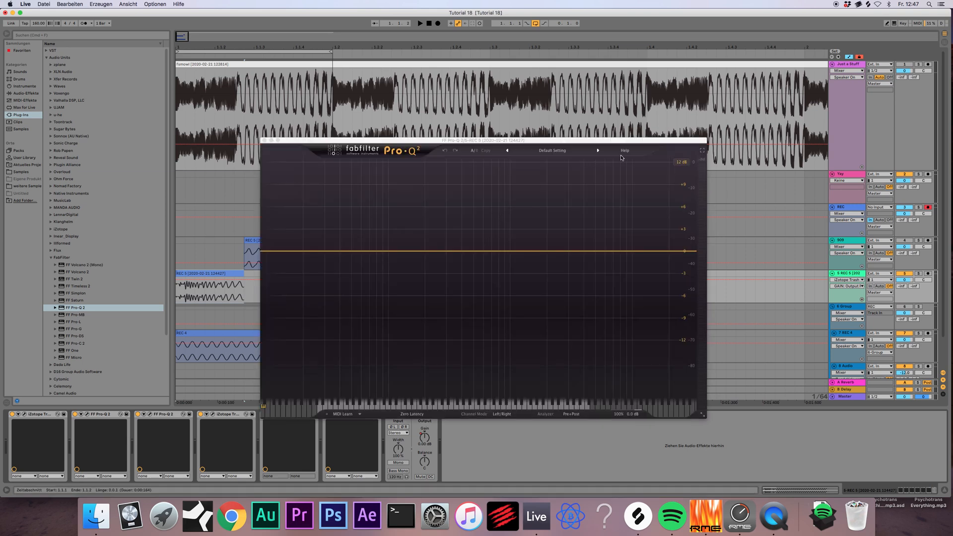
{"action": "key", "text": "space"}
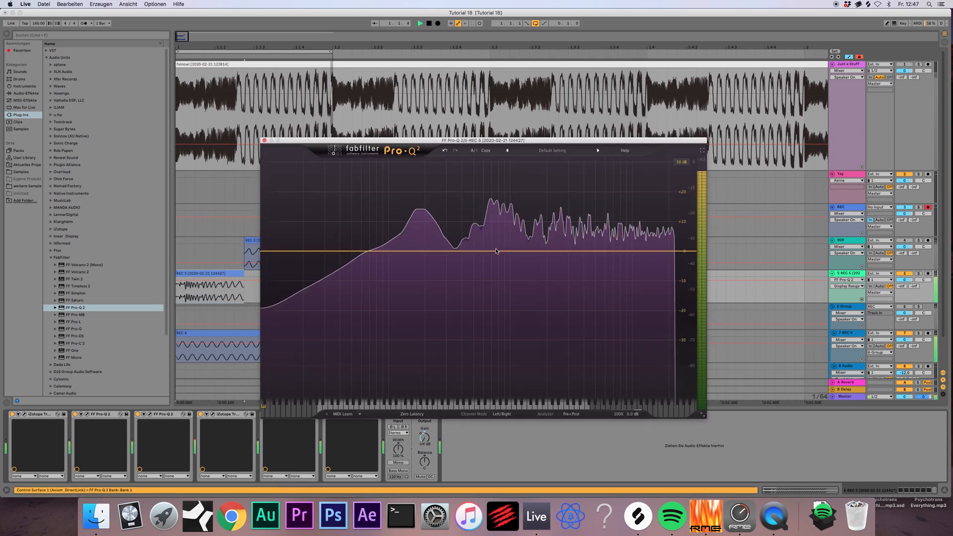
{"action": "left_click_drag", "start_coordinate": [495, 251], "coordinate": [479, 228]}
{"action": "key", "text": "space"}
{"action": "right_click", "coordinate": [479, 227]}
{"action": "mouse_move", "coordinate": [496, 248]}
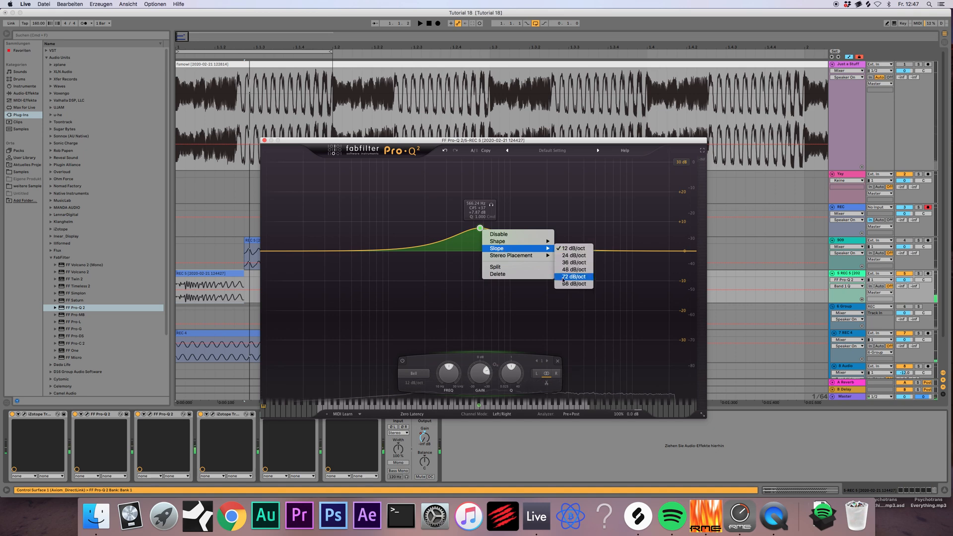
{"action": "left_click", "coordinate": [573, 283]}
- Boost the bell band to about +27 dB near 532 Hz and narrow its Q to about 2.7 while listening
{"action": "left_click_drag", "start_coordinate": [479, 228], "coordinate": [476, 170]}
{"action": "key", "text": "space"}
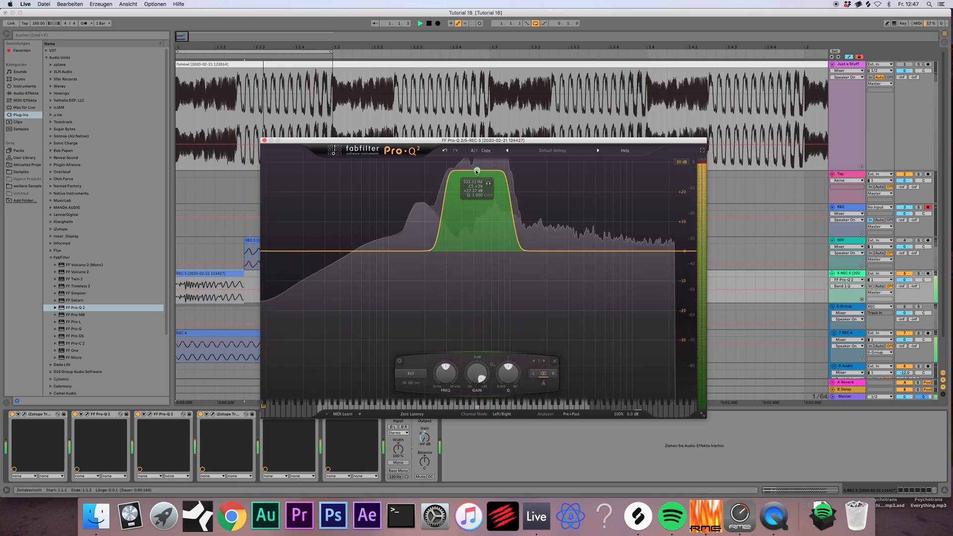
{"action": "key", "text": "space"}
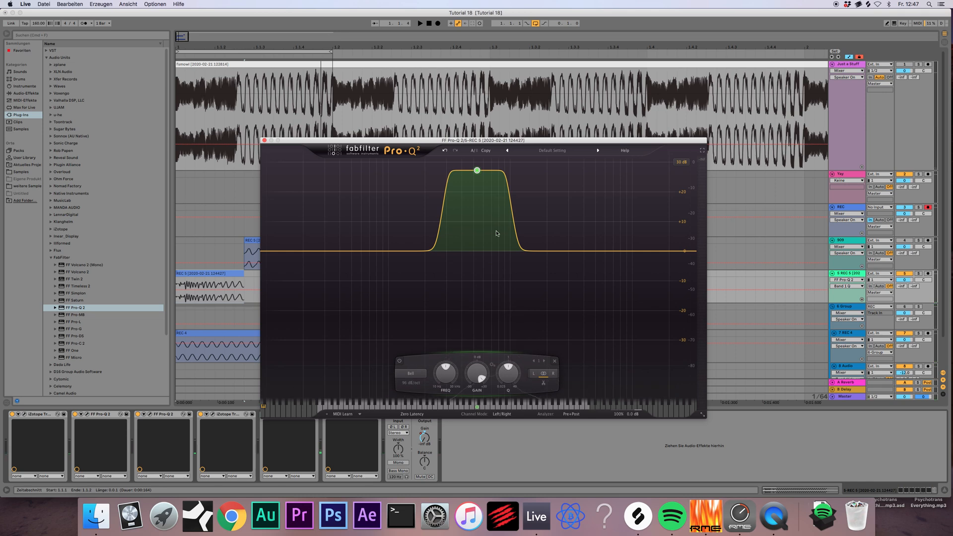
{"action": "left_click_drag", "start_coordinate": [506, 390], "coordinate": [506, 377]}
{"action": "key", "text": "space"}
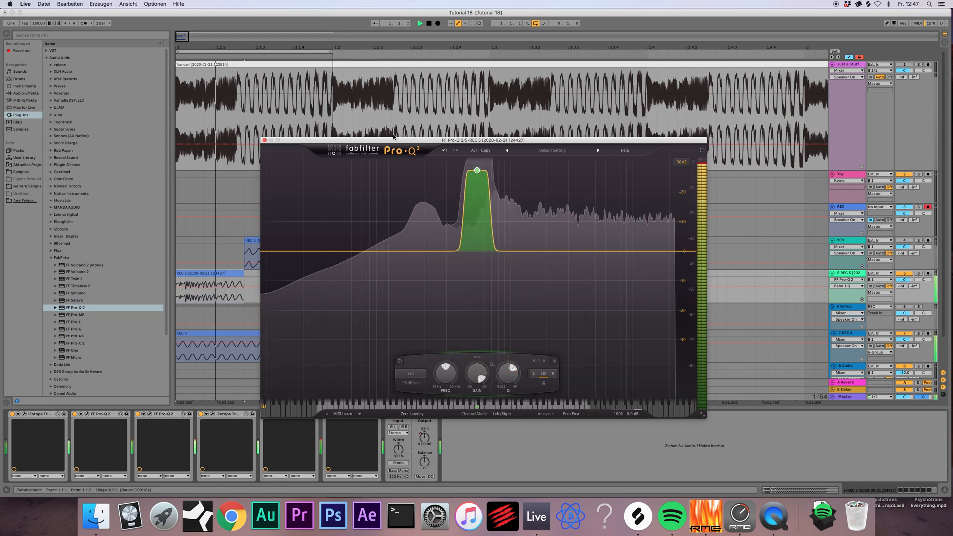
- Show the third Trash 2 beside the Pro-Q 2 and lower its output gain while playing
{"action": "left_click_drag", "start_coordinate": [407, 140], "coordinate": [616, 69]}
{"action": "left_click", "coordinate": [404, 415]}
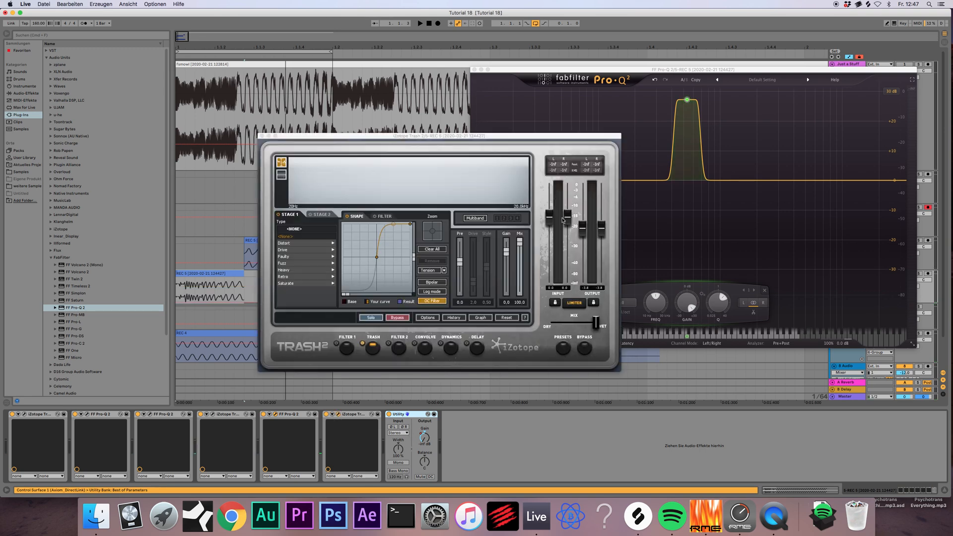
{"action": "key", "text": "space"}
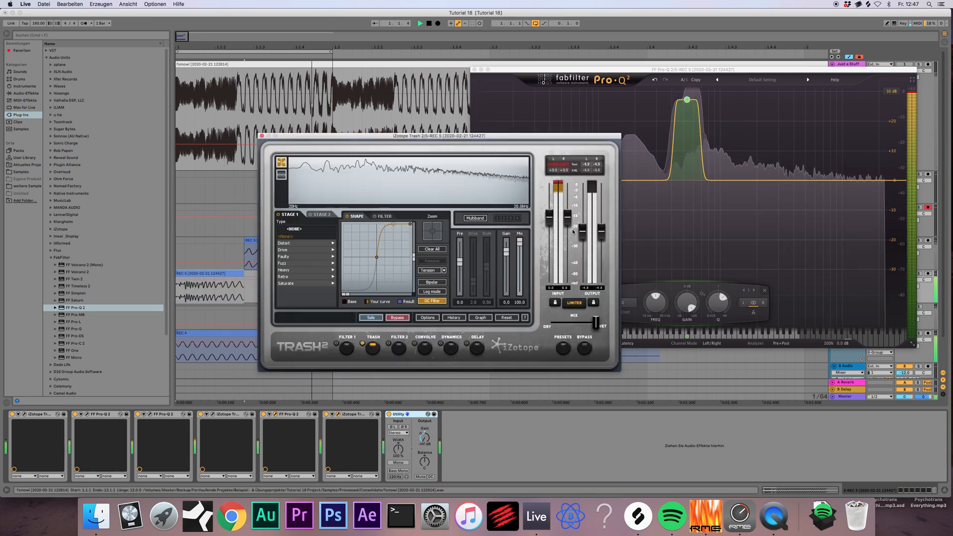
- Raise the third Pro-Q 2's bell band further while listening, and close both plug-in windows
{"action": "left_click_drag", "start_coordinate": [580, 68], "coordinate": [427, 65]}
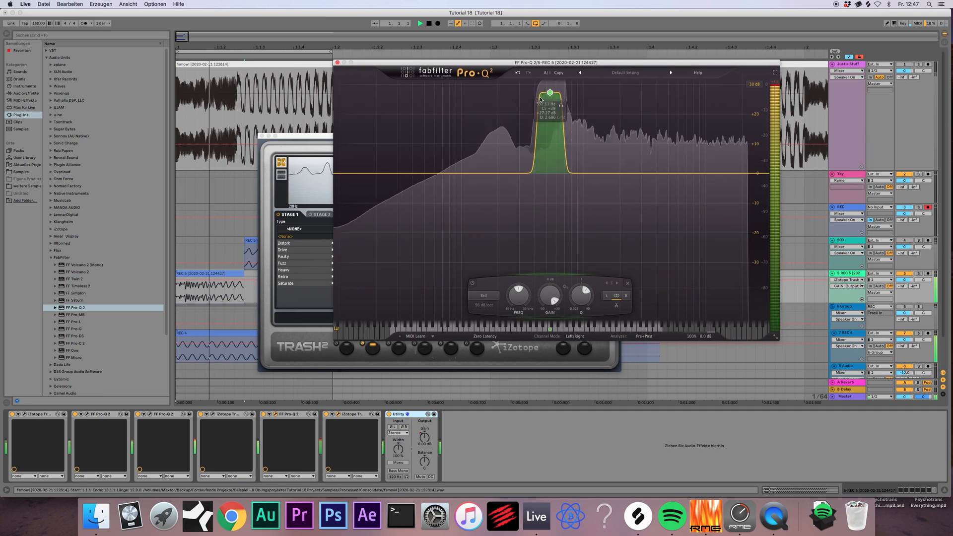
{"action": "mouse_move", "coordinate": [546, 84]}
{"action": "left_mouse_down"}
{"action": "mouse_move", "coordinate": [538, 70]}
{"action": "mouse_move", "coordinate": [519, 69]}
{"action": "mouse_move", "coordinate": [557, 69]}
{"action": "mouse_move", "coordinate": [547, 69]}
{"action": "left_mouse_up"}
{"action": "left_click", "coordinate": [338, 63]}
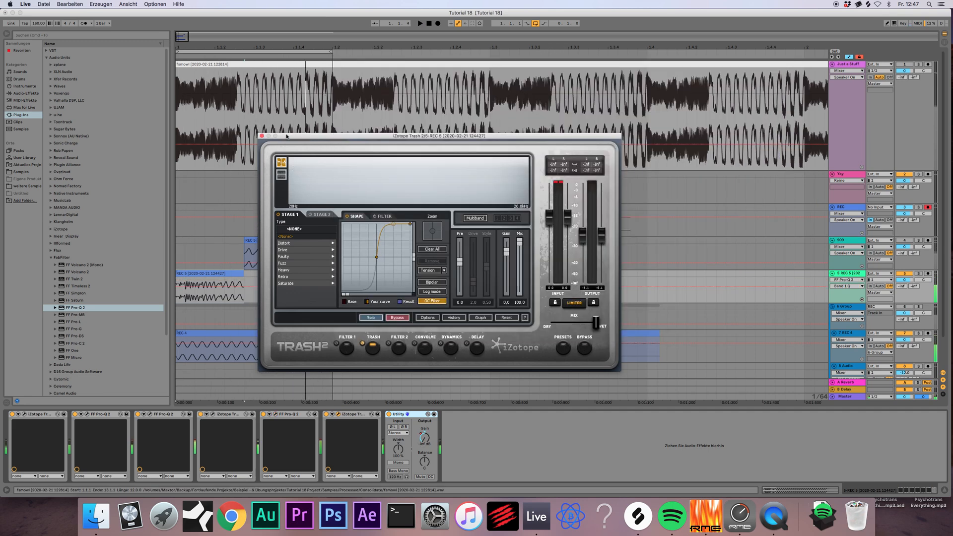
{"action": "left_click", "coordinate": [262, 135]}
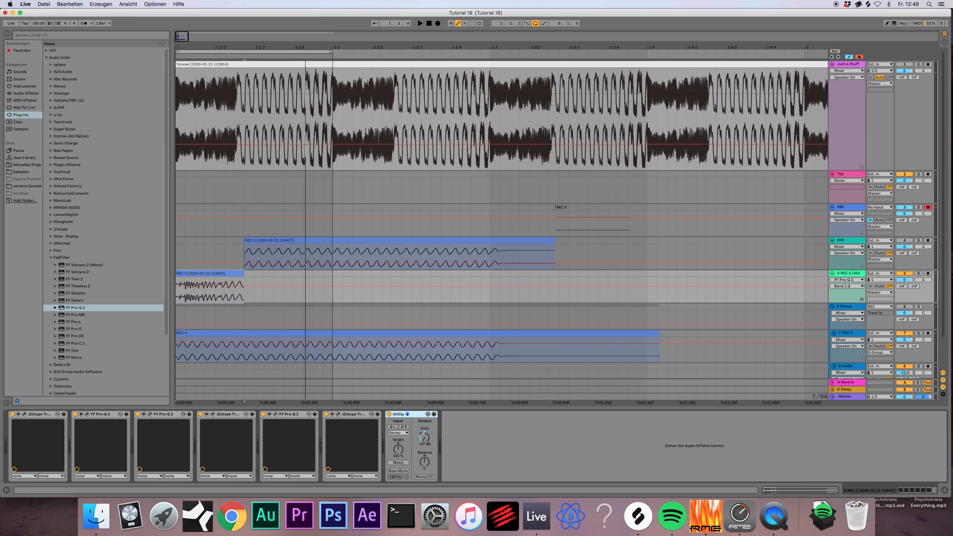
- Hide the automation lanes, then unmute and solo the track holding the kick's tail and play it
{"action": "left_click_drag", "start_coordinate": [182, 35], "coordinate": [180, 50]}
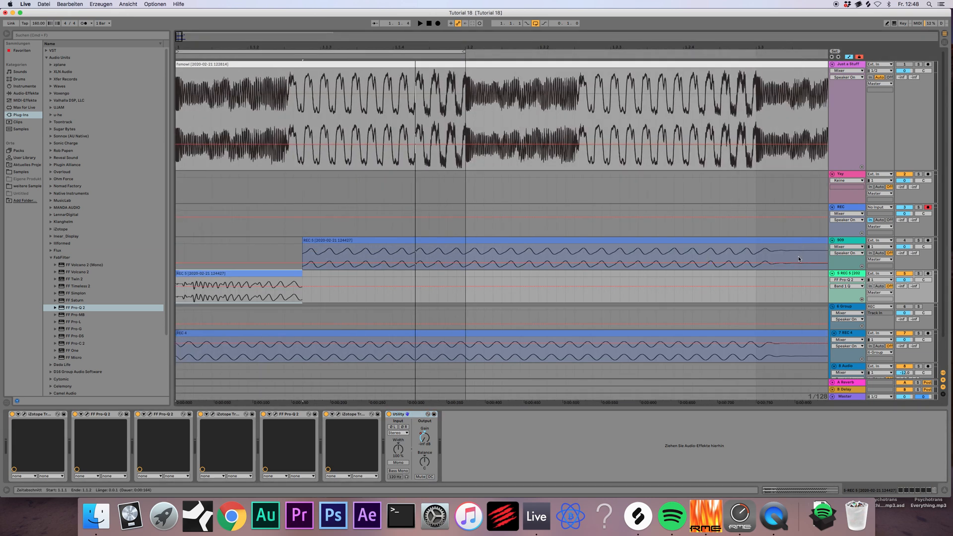
{"action": "left_click", "coordinate": [457, 240]}
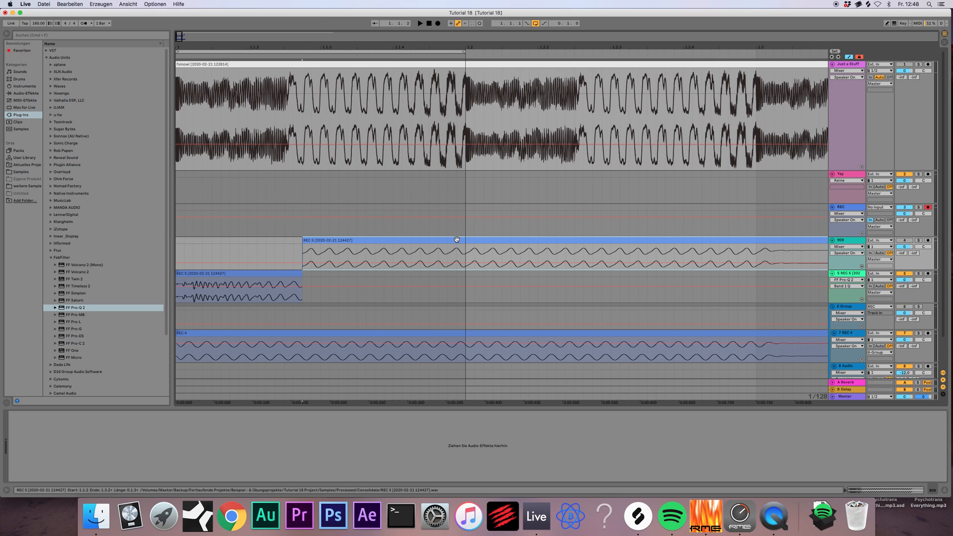
{"action": "left_click", "coordinate": [296, 270]}
{"action": "left_click", "coordinate": [840, 252]}
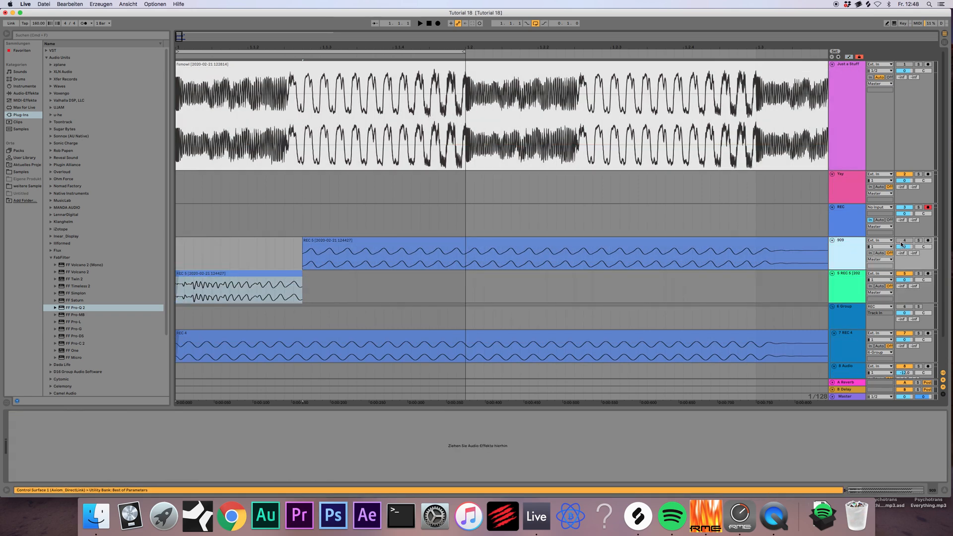
{"action": "left_click", "coordinate": [905, 233]}
{"action": "left_click", "coordinate": [905, 241]}
{"action": "left_click", "coordinate": [919, 241]}
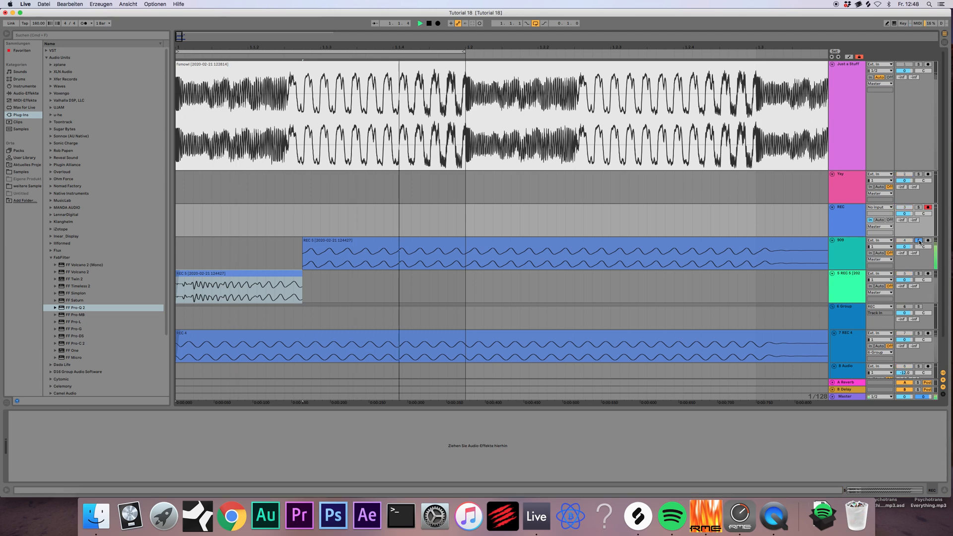
{"action": "key", "text": "space"}
- Extend the loop end to just past 1.2.2 and turn off the tail track's solo
{"action": "left_click_drag", "start_coordinate": [462, 50], "coordinate": [582, 74]}
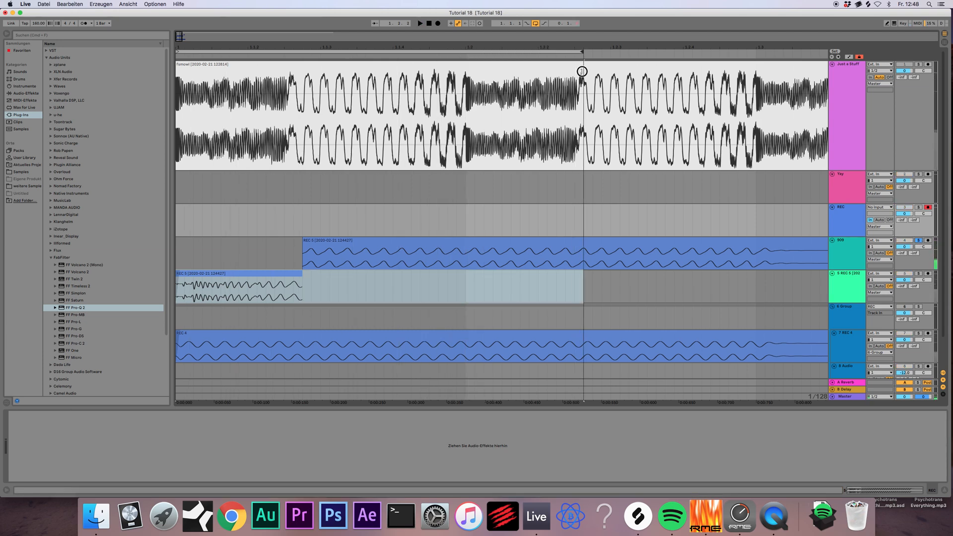
{"action": "key", "text": "a"}
{"action": "key", "text": "a"}
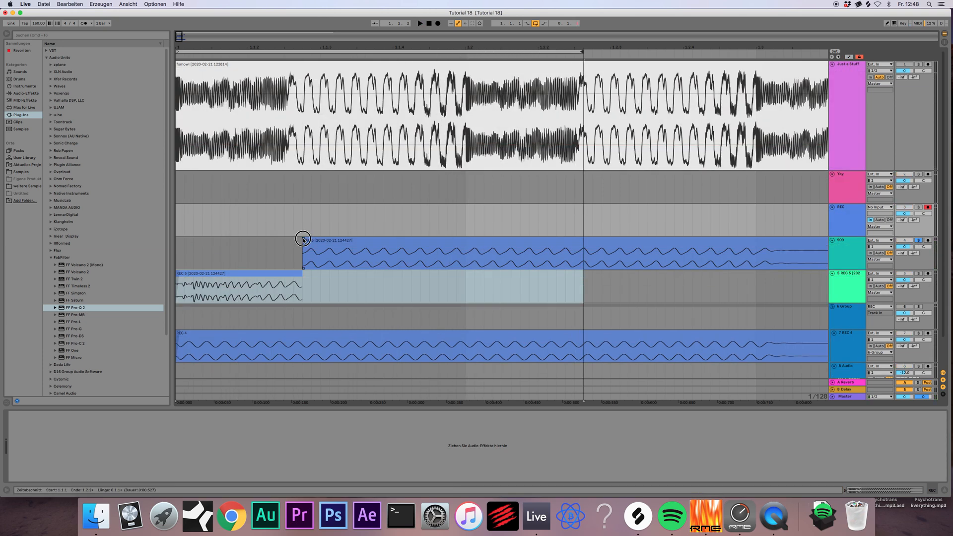
{"action": "left_click", "coordinate": [303, 240]}
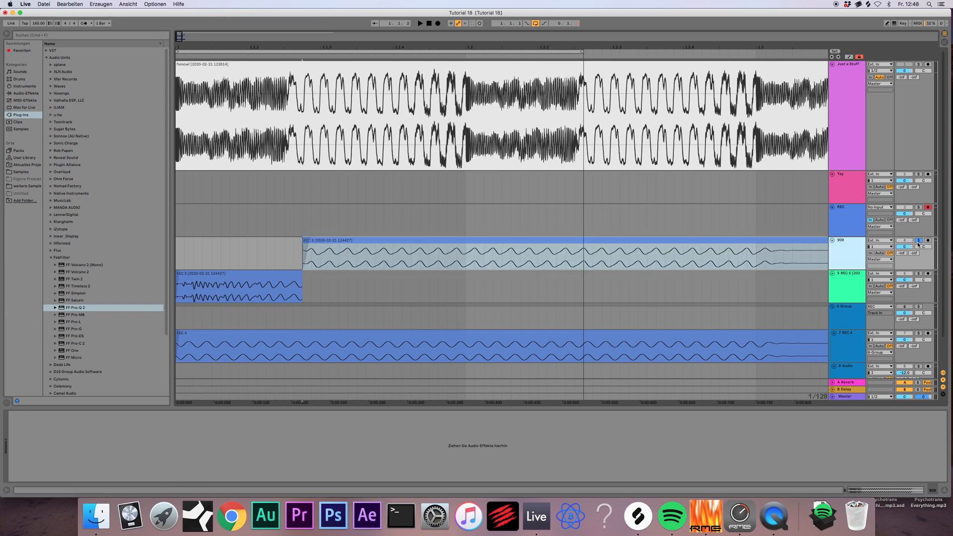
- Rename the attack clip's track "Punch Chara…" and wrap it in a group track named Attack
{"action": "left_click", "coordinate": [846, 284]}
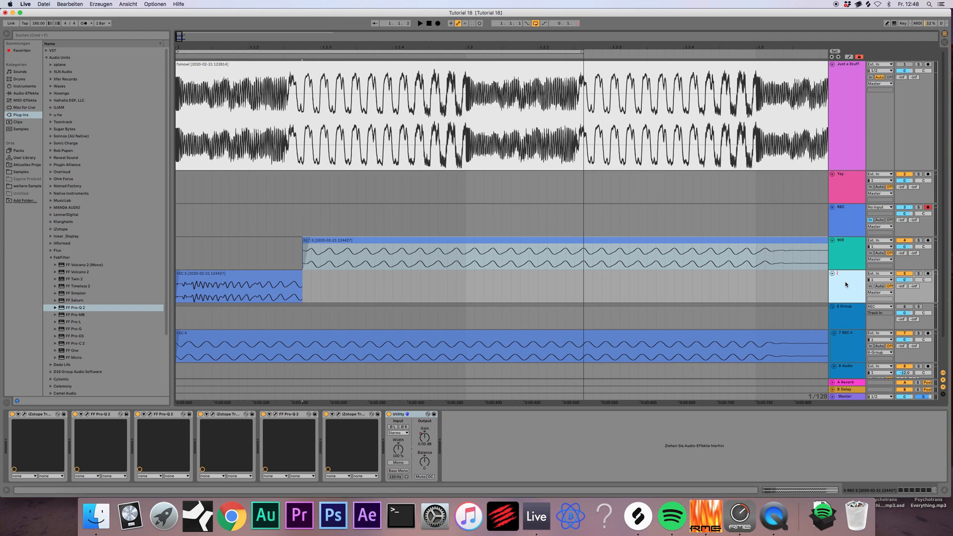
{"action": "key", "text": "Return"}
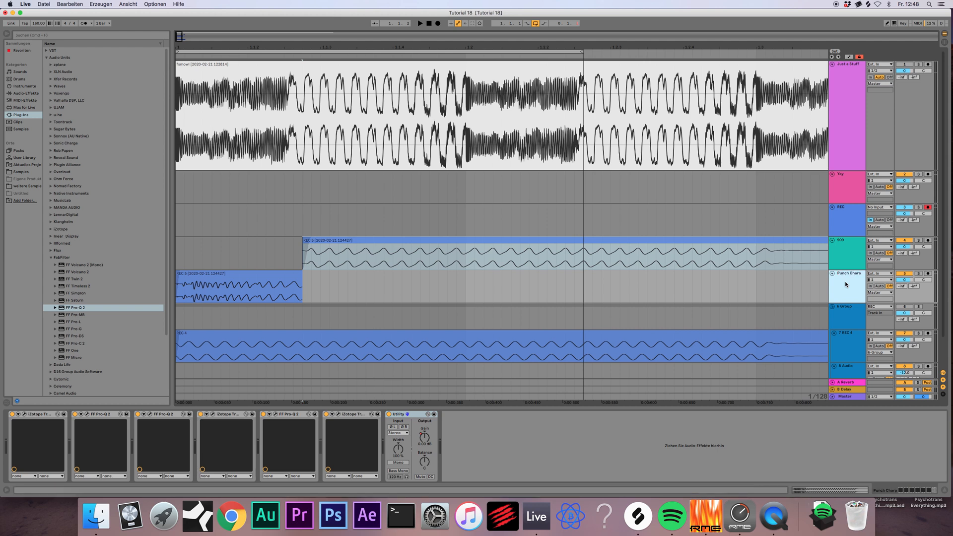
{"action": "key", "text": "super+g"}
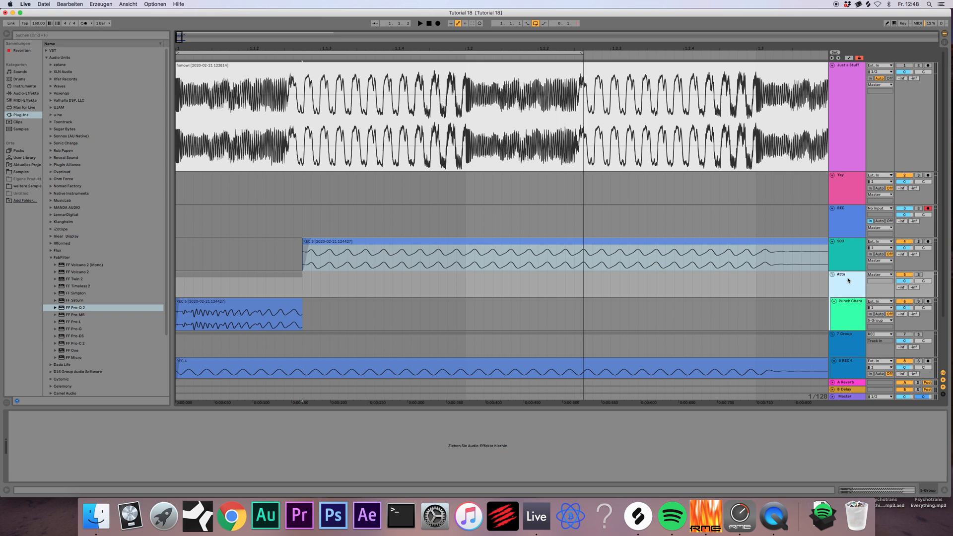
{"action": "key", "text": "super+t"}
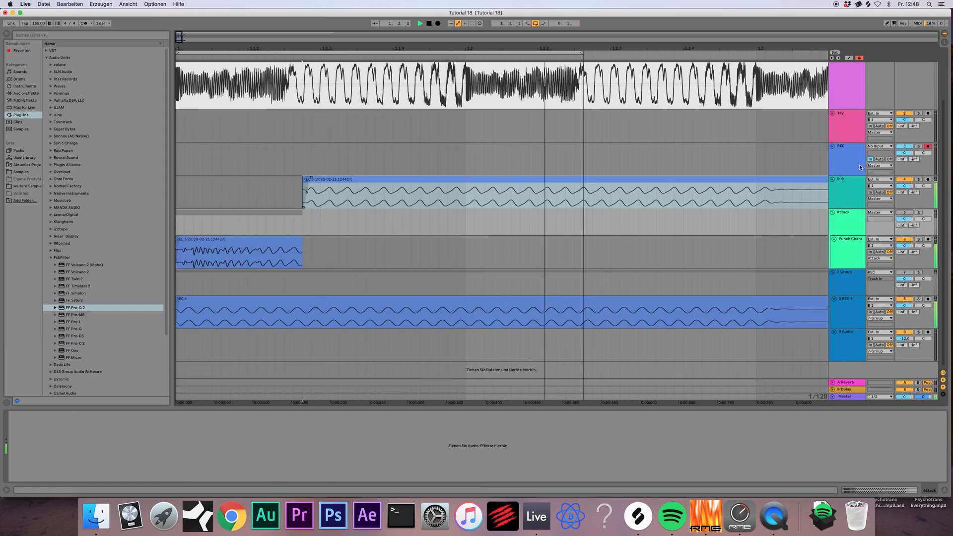
- Put the 909 track in a group named Tail and rename the track itself LowEnd
{"action": "left_click", "coordinate": [848, 187]}
{"action": "key", "text": "super+g"}
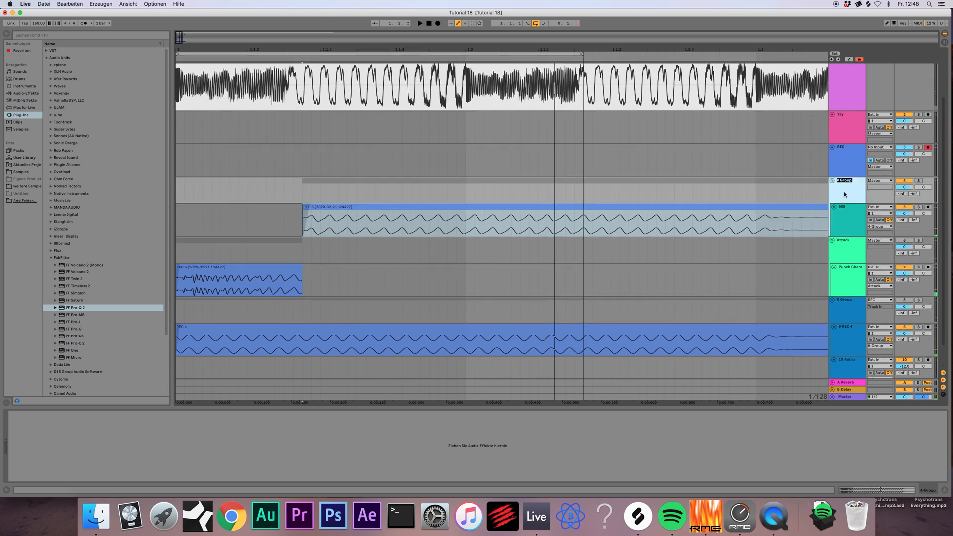
{"action": "left_click", "coordinate": [840, 225]}
{"action": "key", "text": "super+r"}
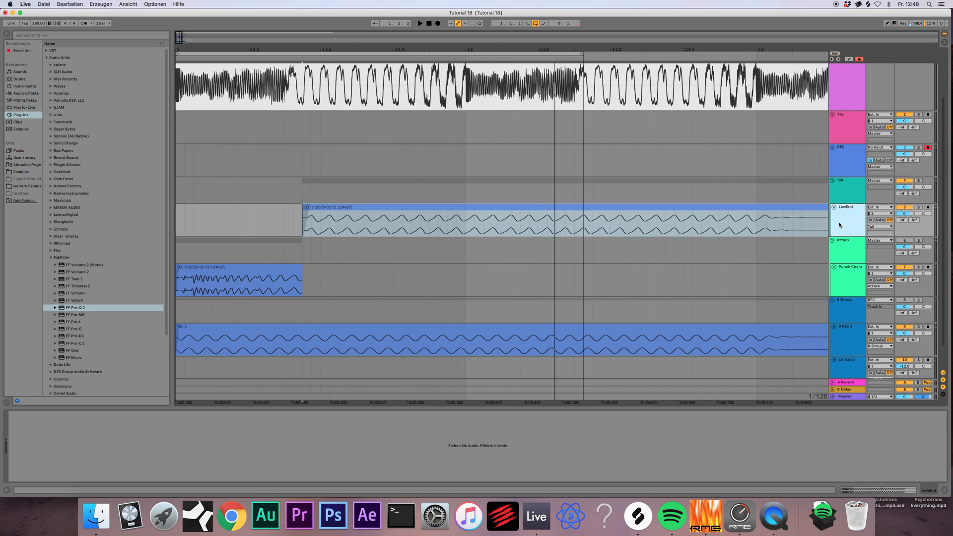
- Move the LowEnd clip slightly earlier so it overlaps the end of the attack, and listen to the loop
{"action": "left_click", "coordinate": [324, 209]}
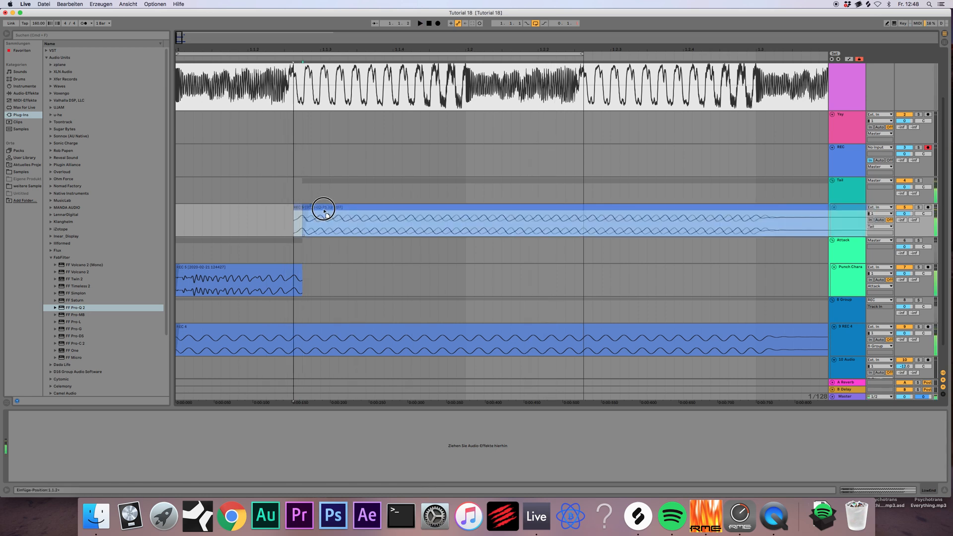
{"action": "key", "text": "space"}
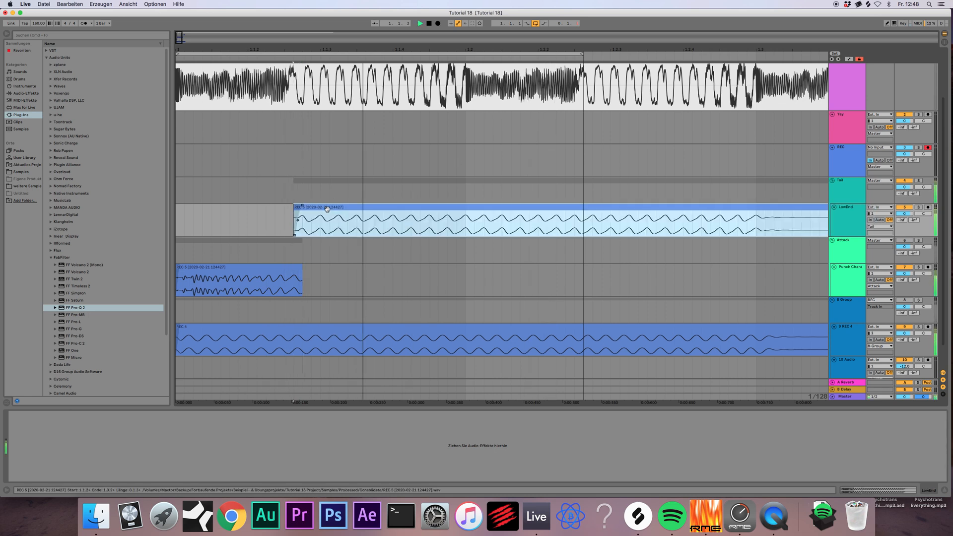
{"action": "left_click", "coordinate": [846, 210]}
{"action": "left_click", "coordinate": [550, 209]}
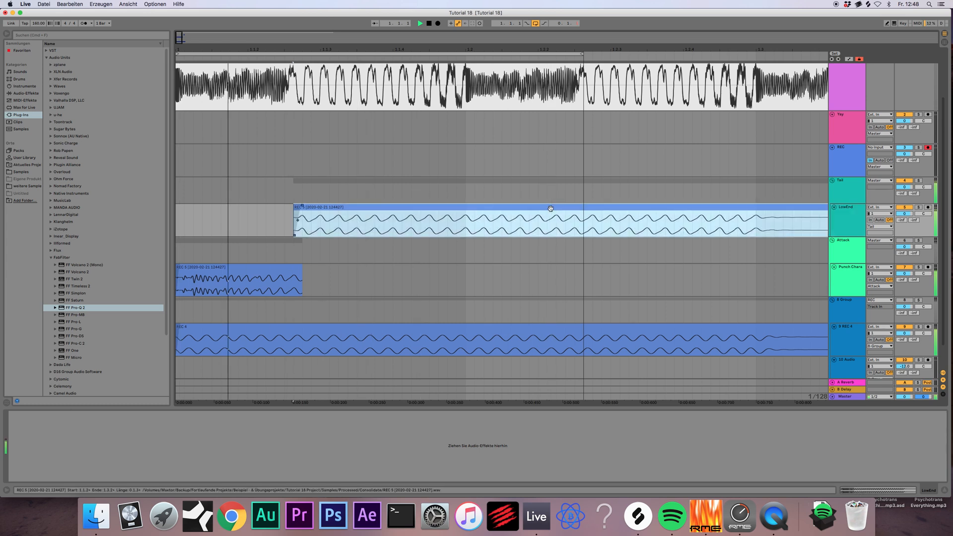
{"action": "key", "text": "space"}
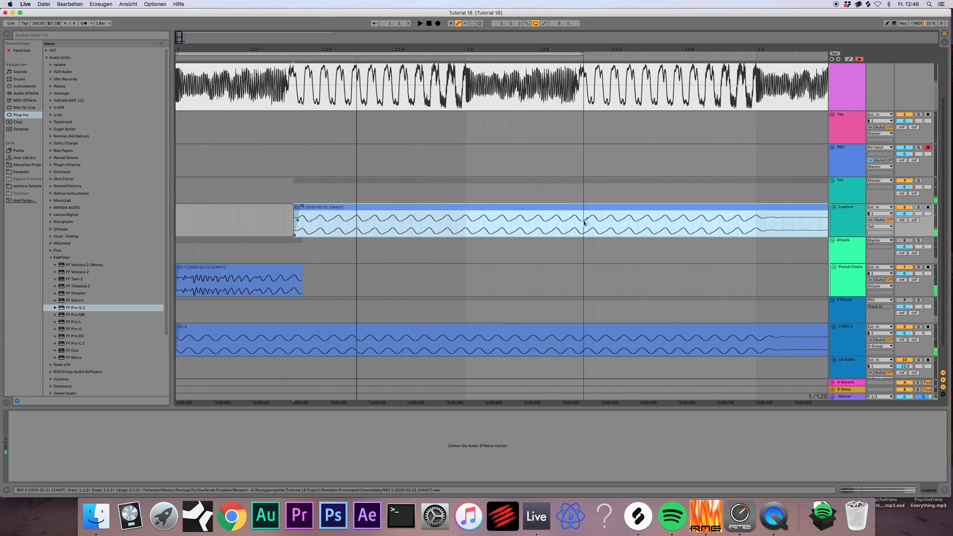
{"action": "key", "text": "space"}
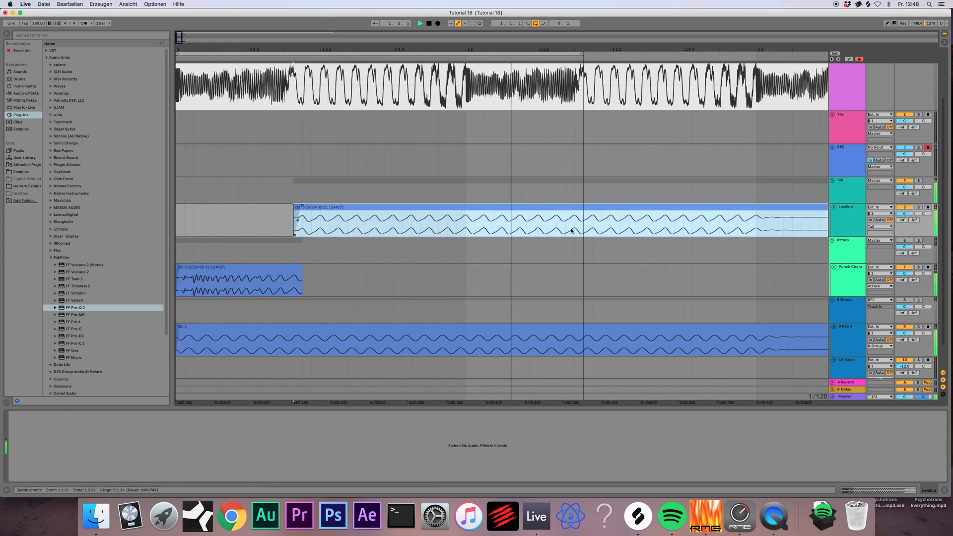
- Turn off warping for the LowEnd clip and hide its clip view
{"action": "left_click", "coordinate": [304, 206]}
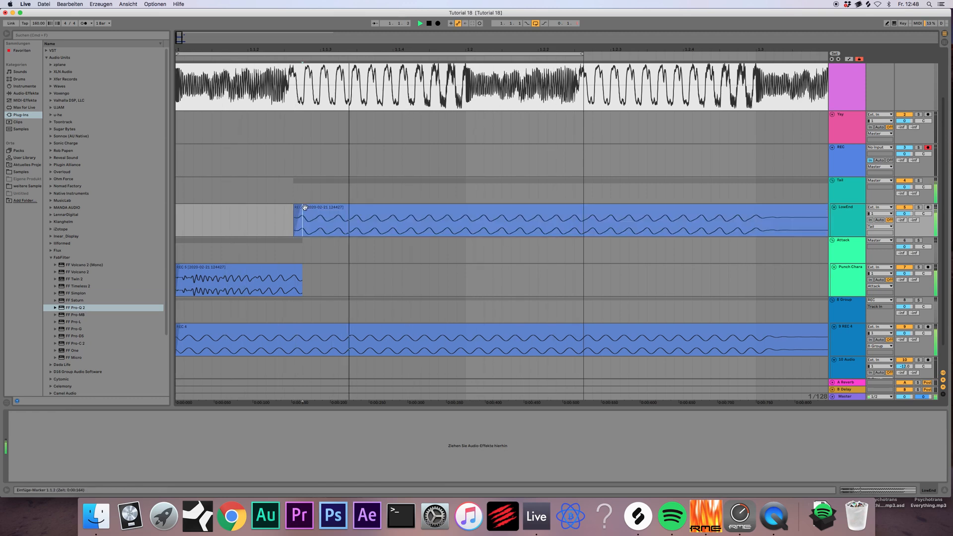
{"action": "double_click", "coordinate": [305, 207]}
{"action": "left_click", "coordinate": [78, 183]}
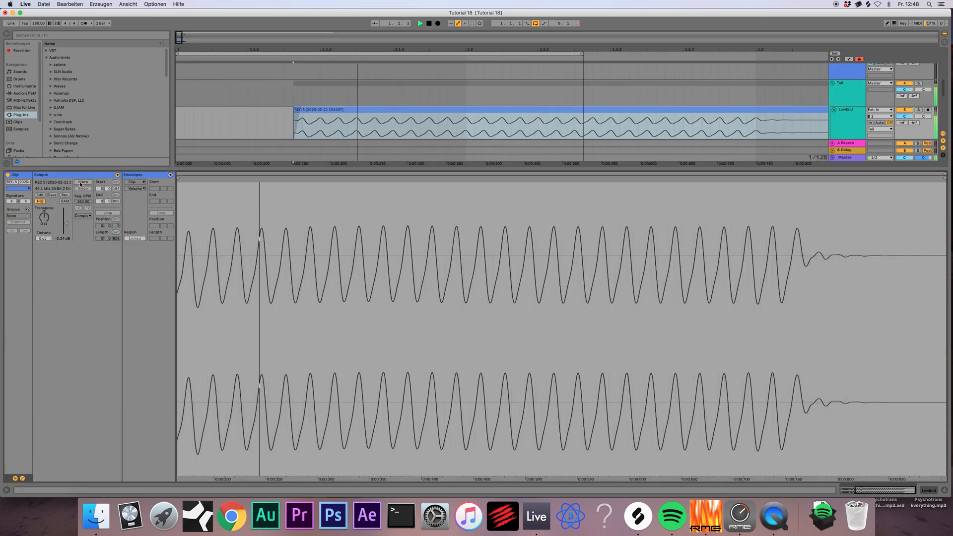
{"action": "left_click", "coordinate": [943, 491]}
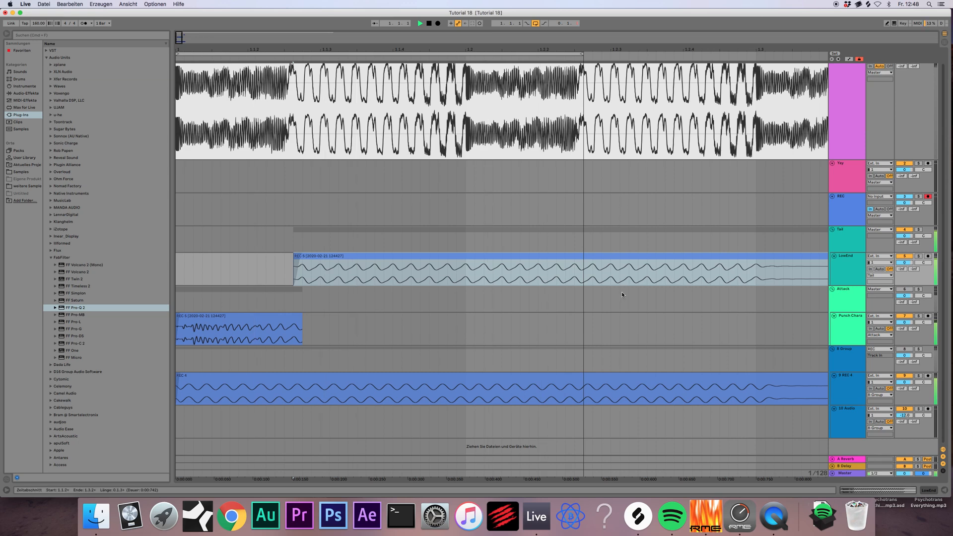
- Cut the LowEnd clip just before the loop end, delete the remainder, and give the clip a short fade-out
{"action": "left_click", "coordinate": [579, 279]}
{"action": "key", "text": "Delete"}
{"action": "left_click", "coordinate": [586, 256]}
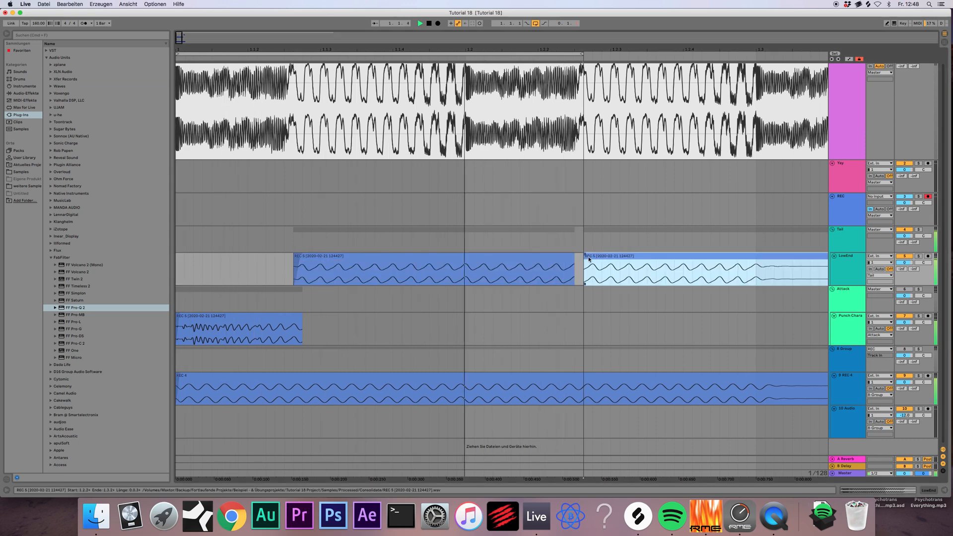
{"action": "key", "text": "Delete"}
{"action": "left_click", "coordinate": [571, 256]}
{"action": "left_click", "coordinate": [572, 254]}
{"action": "left_click_drag", "start_coordinate": [573, 254], "coordinate": [569, 255]}
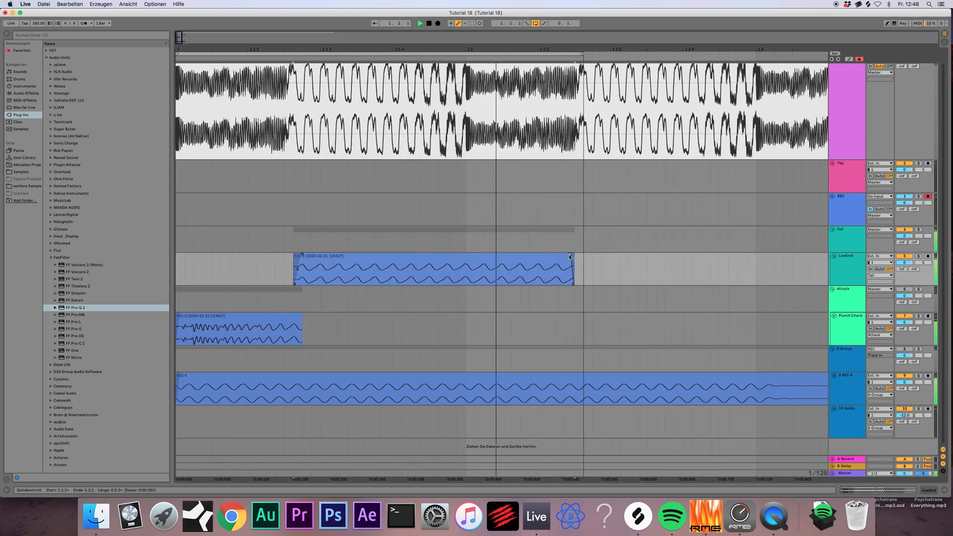
- Extend the loop end to just past 1.2.3 and lengthen the end of the LowEnd clip towards it
{"action": "left_click", "coordinate": [838, 260]}
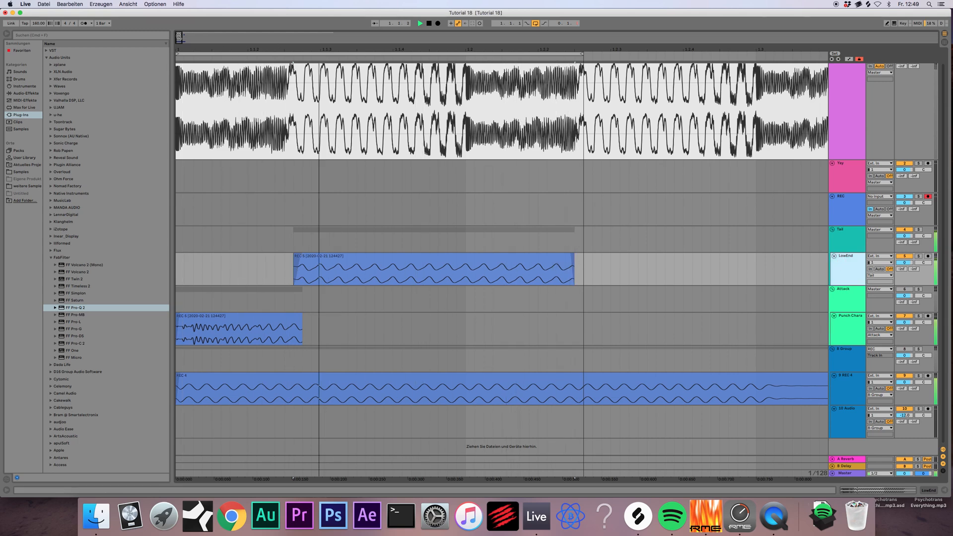
{"action": "left_click_drag", "start_coordinate": [509, 50], "coordinate": [507, 30]}
{"action": "left_click_drag", "start_coordinate": [408, 54], "coordinate": [444, 56]}
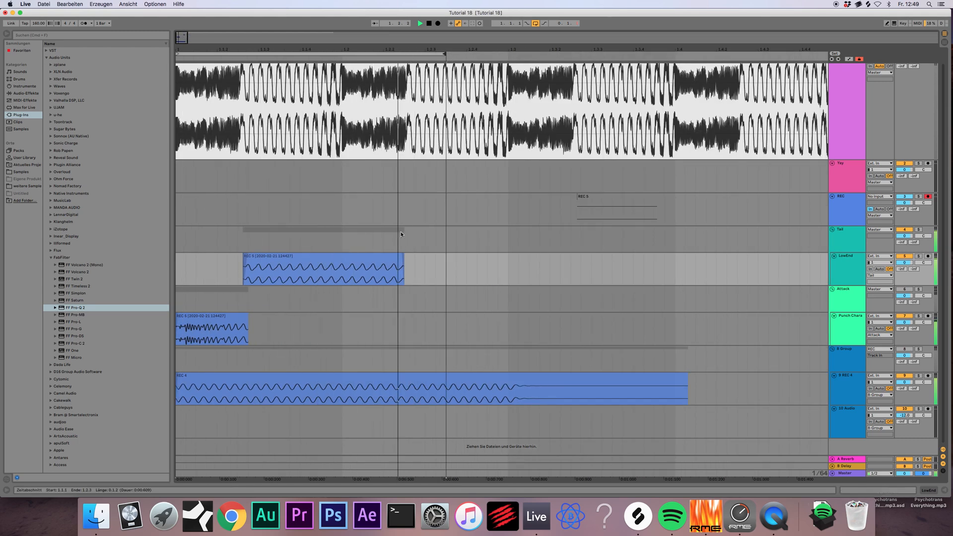
{"action": "left_click_drag", "start_coordinate": [403, 266], "coordinate": [433, 267]}
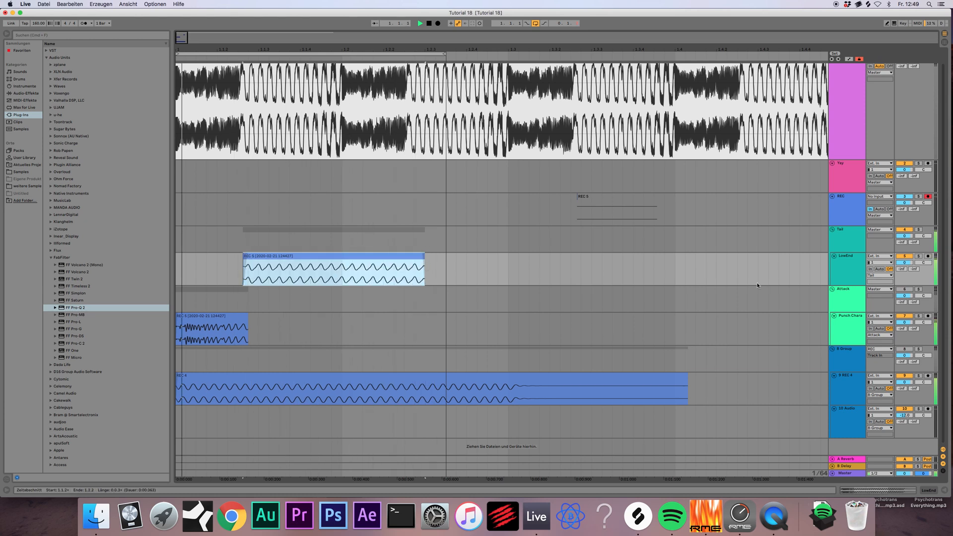
- Duplicate the LowEnd track within the Tail group, name the copy Crisp, and mute LowEnd
{"action": "double_click", "coordinate": [844, 267]}
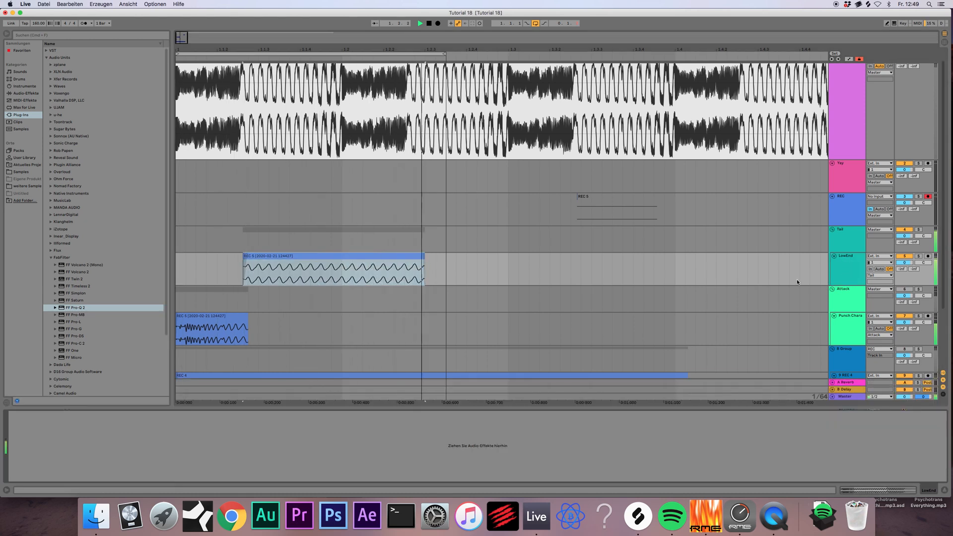
{"action": "left_click", "coordinate": [51, 257]}
{"action": "left_click", "coordinate": [50, 229]}
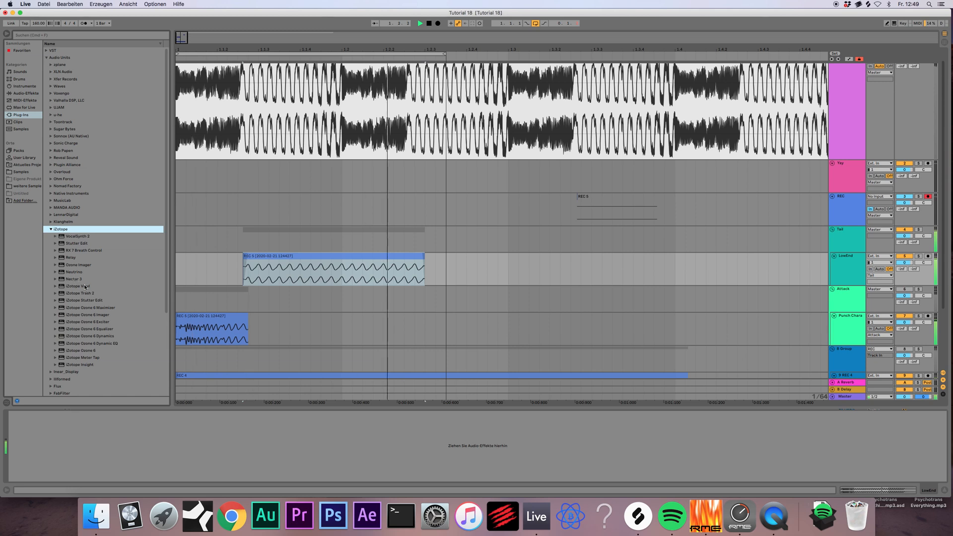
{"action": "key", "text": "super+d"}
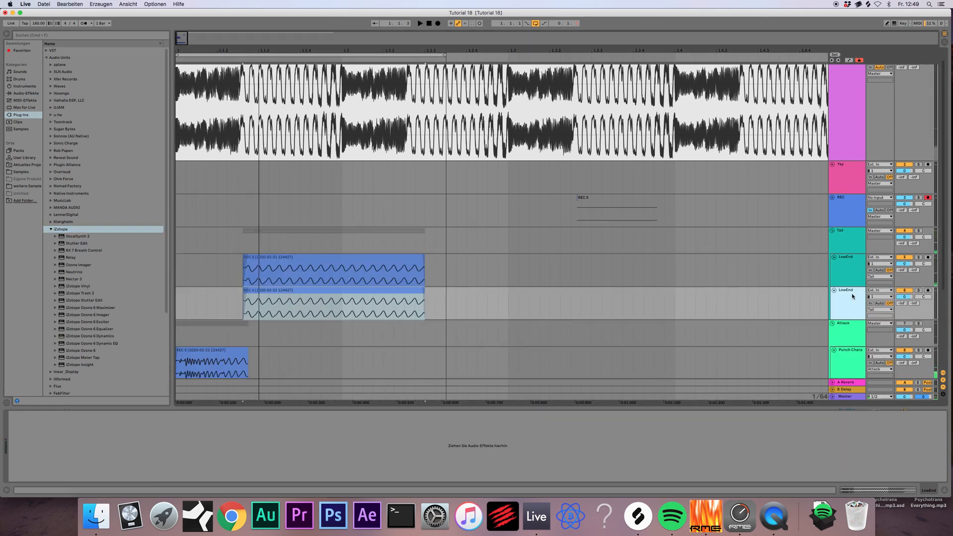
{"action": "key", "text": "super+r"}
{"action": "left_click", "coordinate": [898, 258]}
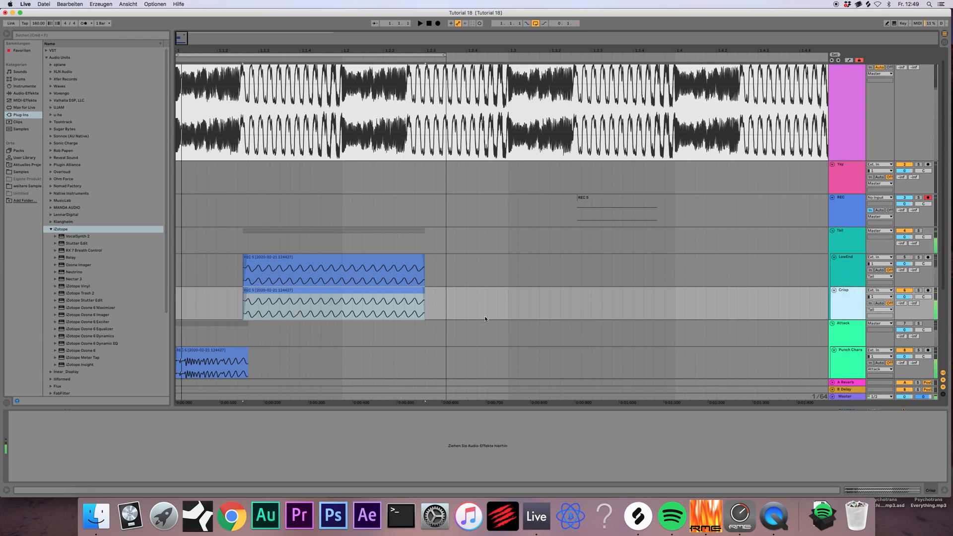
- Add Trash 2 to the Crisp track with a steeply bent shape curve and Amp Drainer distortion, then close its window
{"action": "left_click_drag", "start_coordinate": [82, 293], "coordinate": [264, 300]}
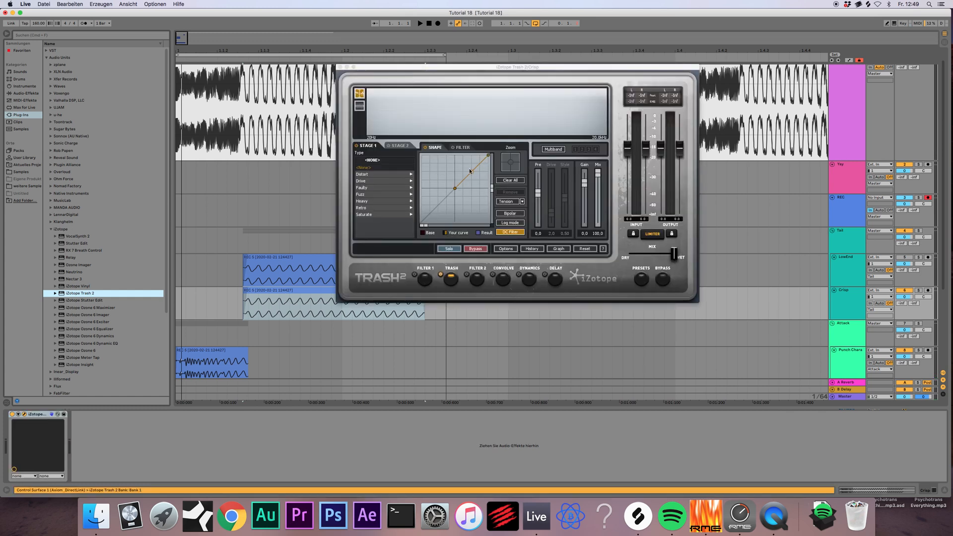
{"action": "key", "text": "space"}
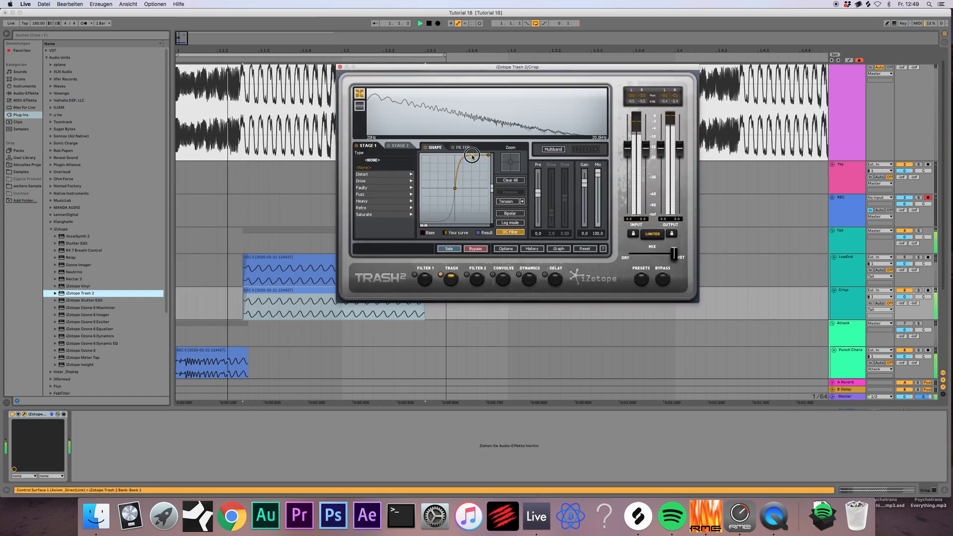
{"action": "left_click", "coordinate": [366, 174]}
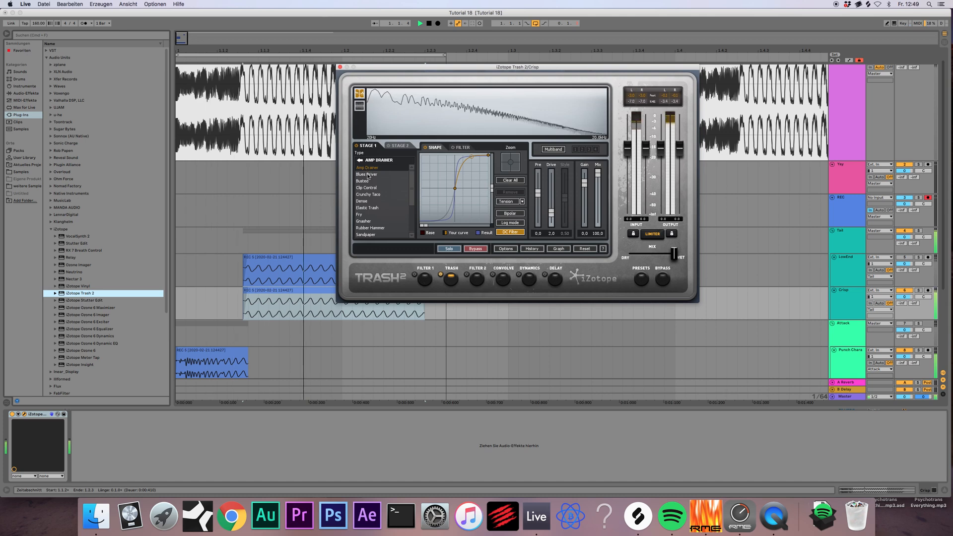
{"action": "key", "text": "space"}
{"action": "left_click", "coordinate": [339, 66]}
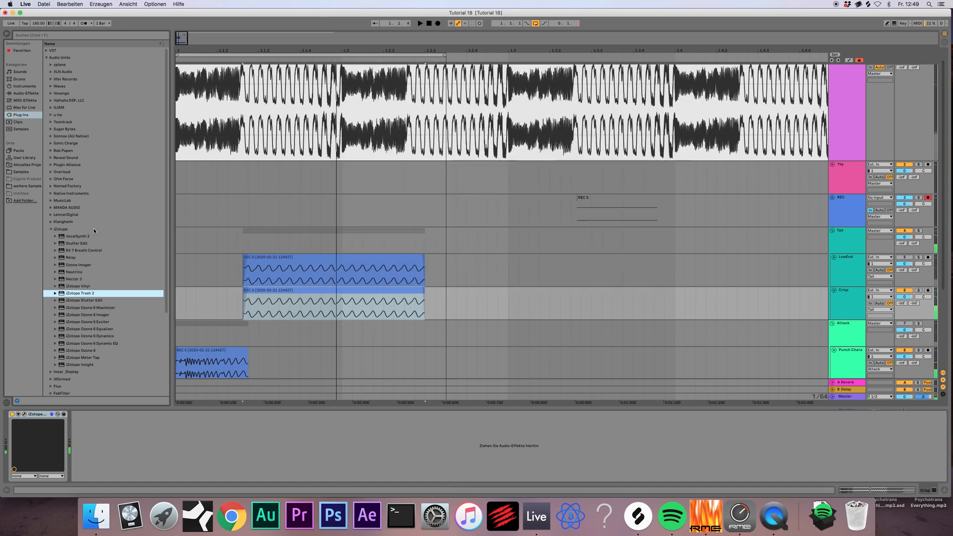
- Add Pro-Q 2 after Trash 2 on Crisp with the Low Cut Brickwall preset, raising the cutoff to about 295 Hz
{"action": "left_click", "coordinate": [49, 230]}
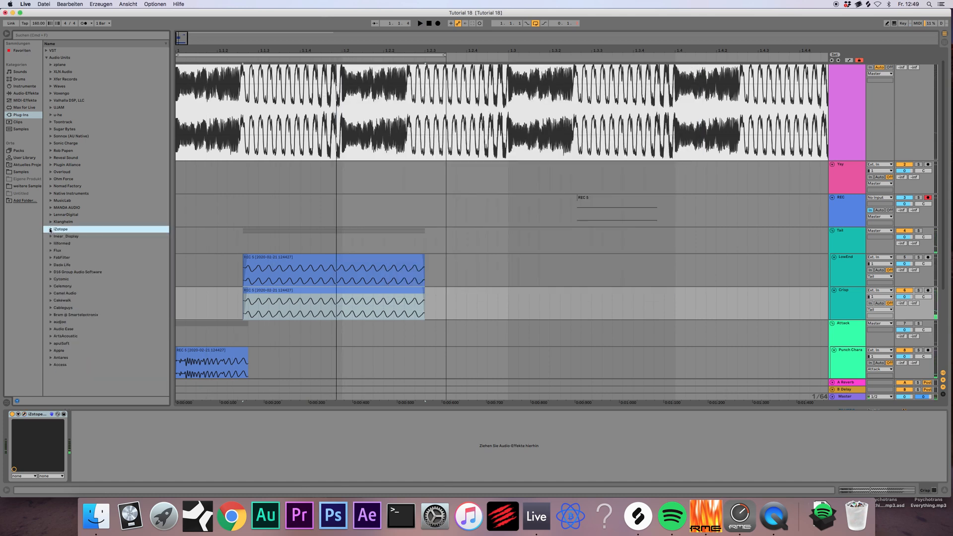
{"action": "left_click", "coordinate": [51, 258]}
{"action": "left_click_drag", "start_coordinate": [62, 308], "coordinate": [279, 298]}
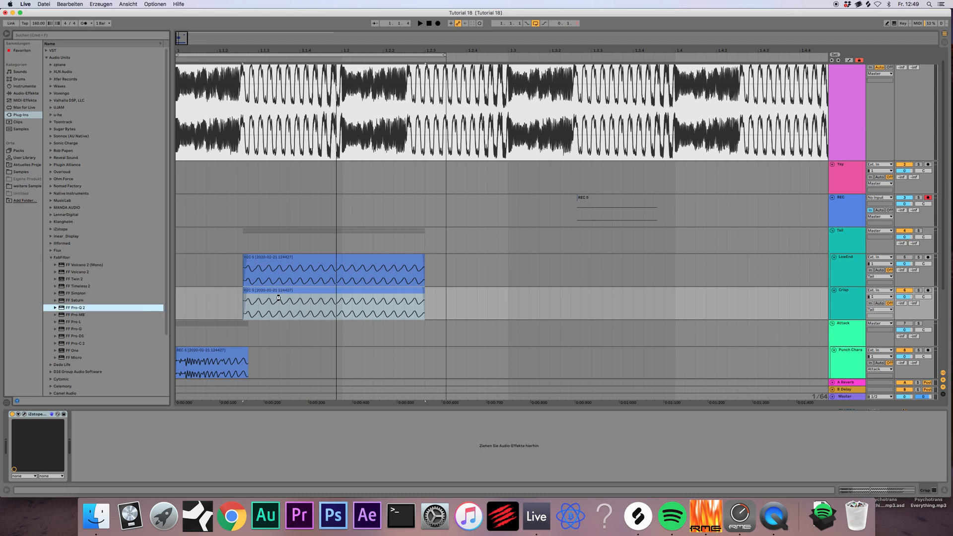
{"action": "left_click", "coordinate": [620, 81]}
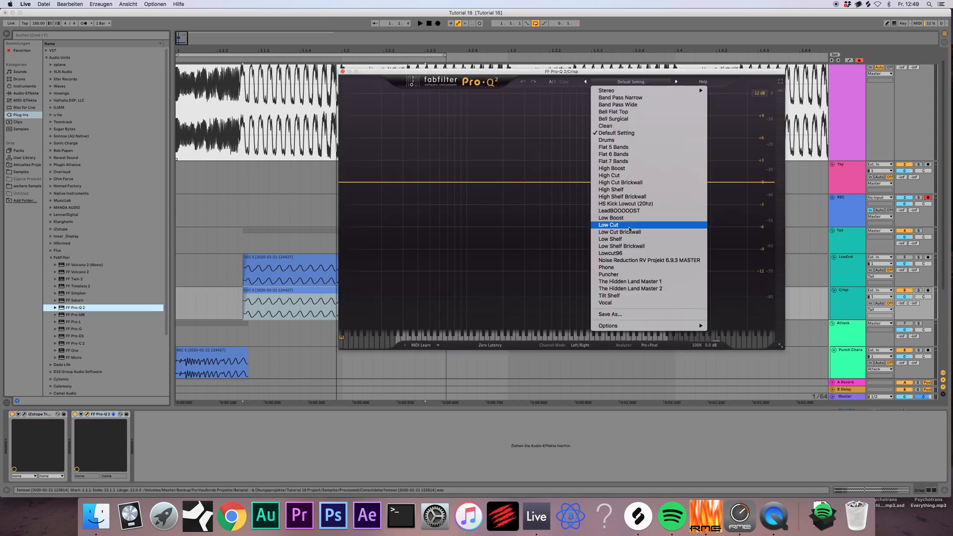
{"action": "left_click", "coordinate": [645, 224]}
{"action": "key", "text": "space"}
{"action": "left_click_drag", "start_coordinate": [431, 183], "coordinate": [523, 171]}
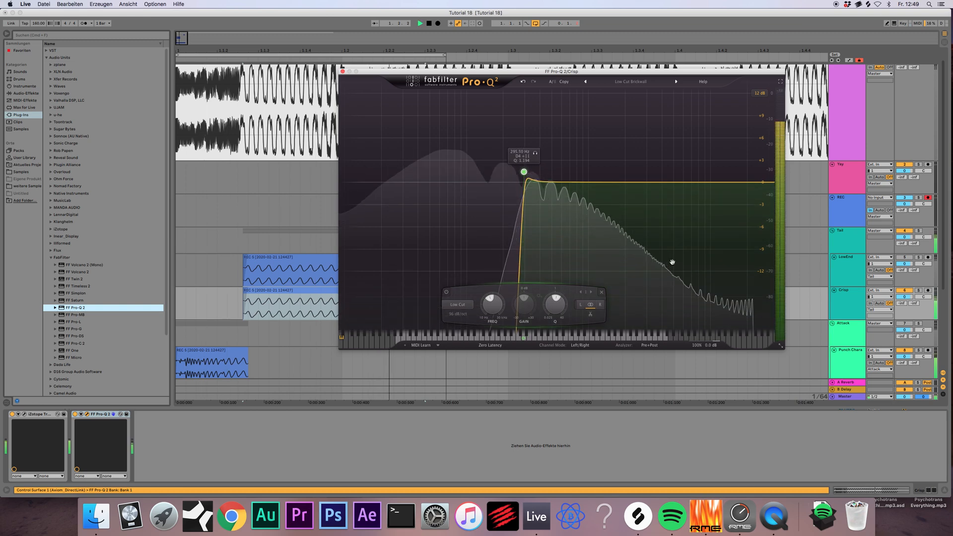
{"action": "left_click", "coordinate": [342, 71]}
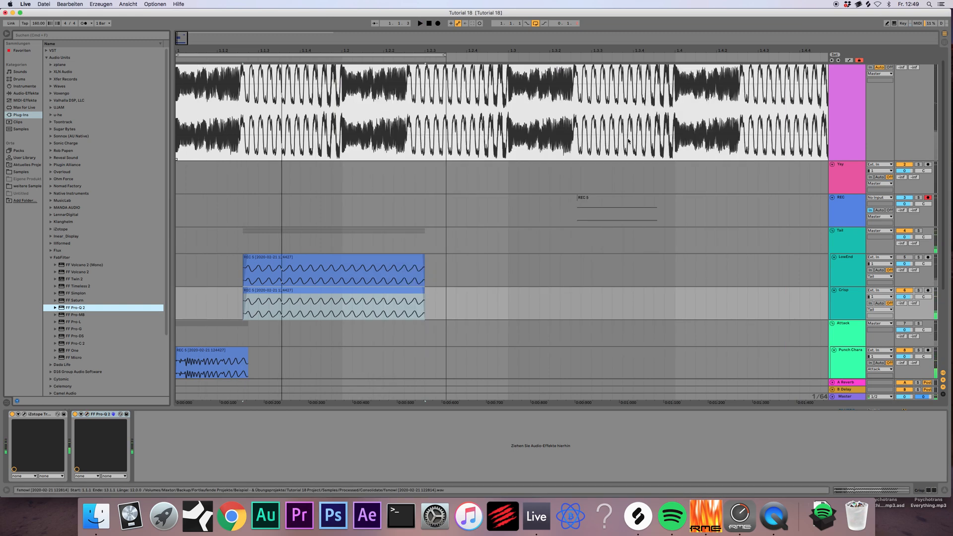
{"action": "left_click", "coordinate": [849, 296]}
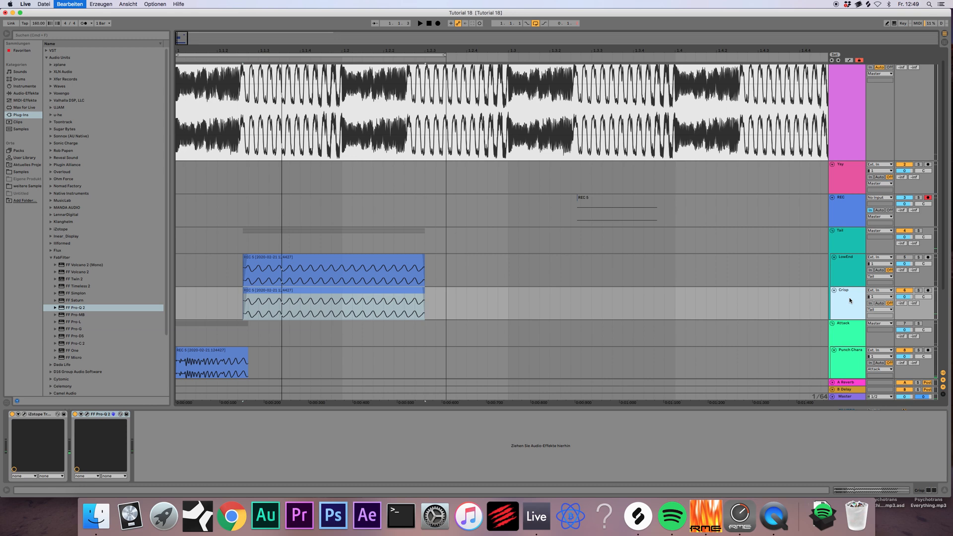
{"action": "key", "text": "super+d"}
{"action": "key", "text": "Delete"}
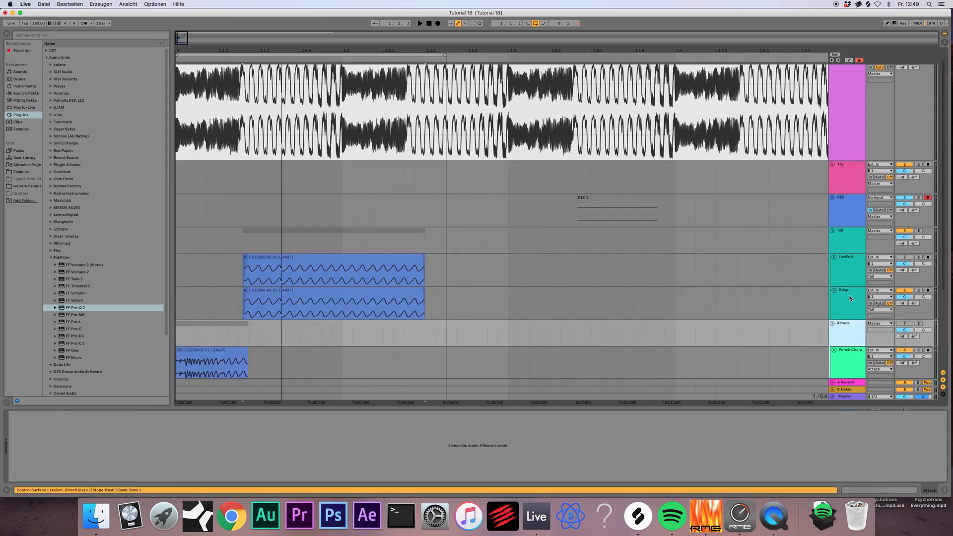
- Route the output of the Tail group to the REC track
{"action": "left_click", "coordinate": [844, 298]}
{"action": "scroll", "coordinate": [846, 296], "scroll_direction": "down", "scroll_amount": 3}
{"action": "left_click", "coordinate": [848, 203]}
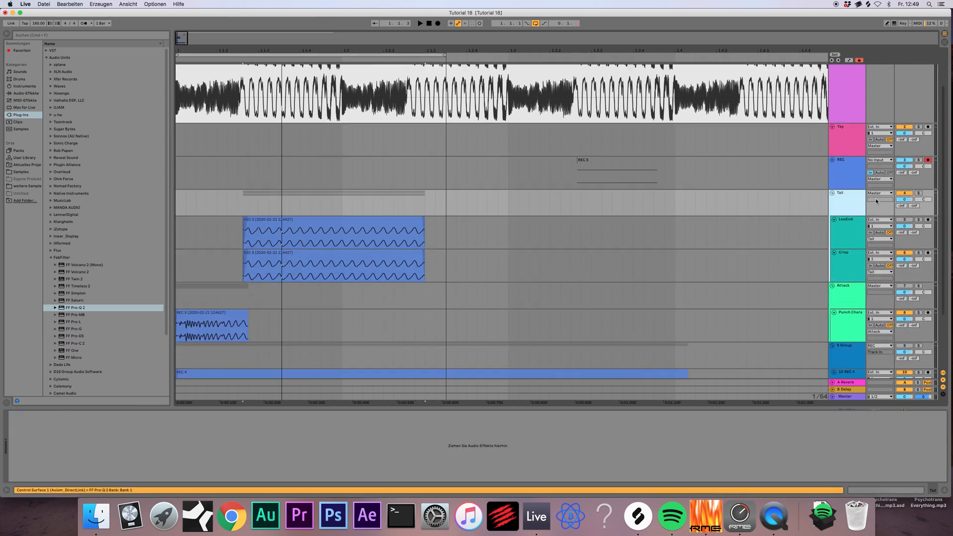
{"action": "left_click", "coordinate": [880, 193]}
{"action": "left_click", "coordinate": [879, 229]}
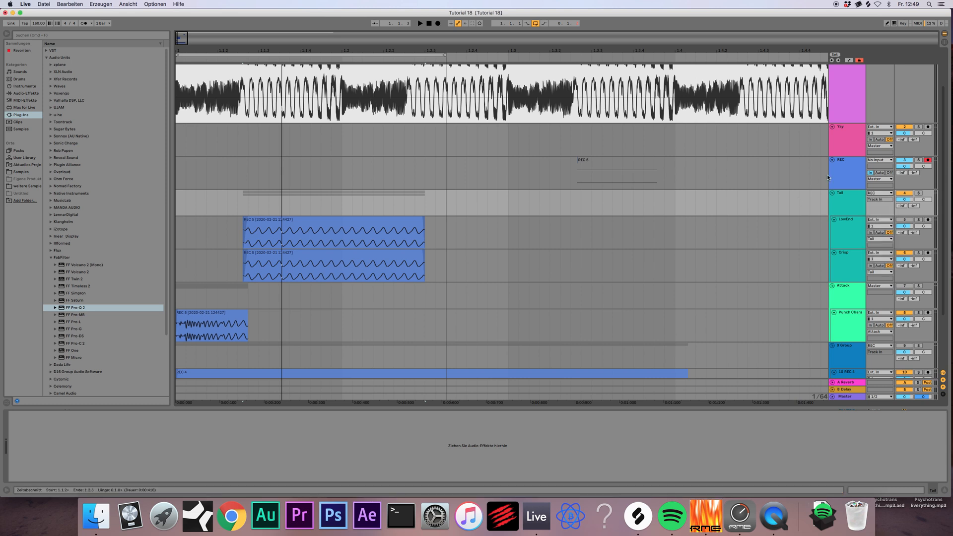
- Record a pass of the Crisp layer onto the REC track and select the recorded clip
{"action": "left_click", "coordinate": [430, 24]}
{"action": "left_click", "coordinate": [438, 24]}
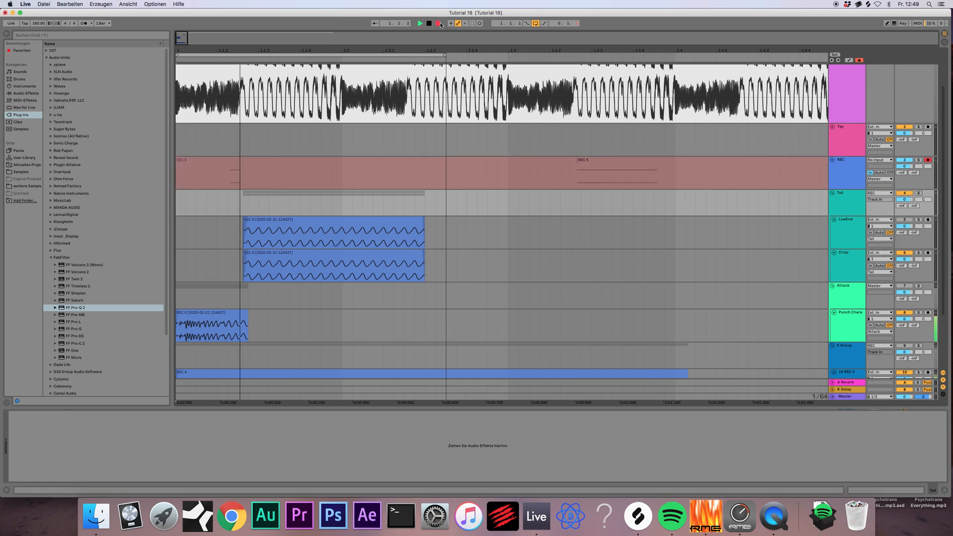
{"action": "key", "text": "space"}
{"action": "left_click", "coordinate": [366, 165]}
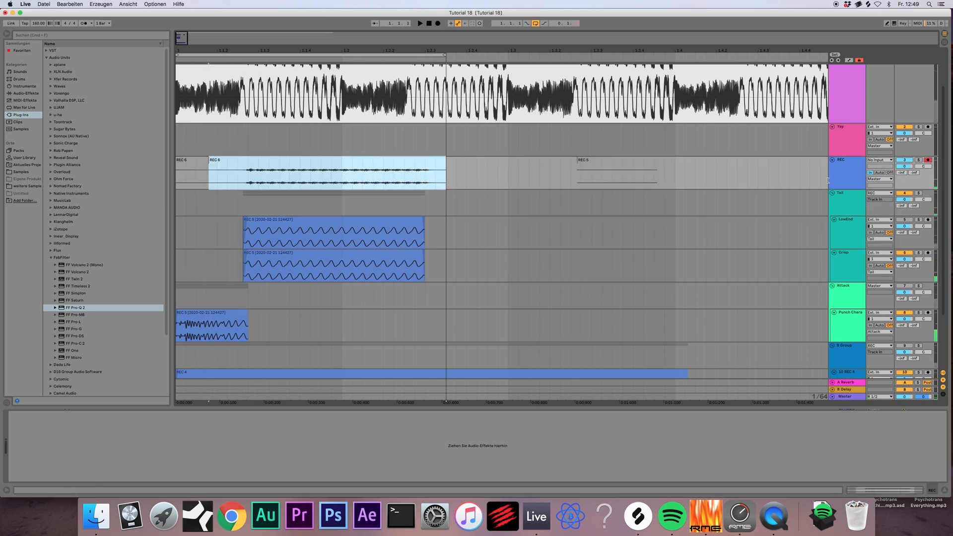
- Add an audio track below Crisp in the Tail group, name it Crisp 2, and move the recorded clip onto it
{"action": "left_click", "coordinate": [848, 265]}
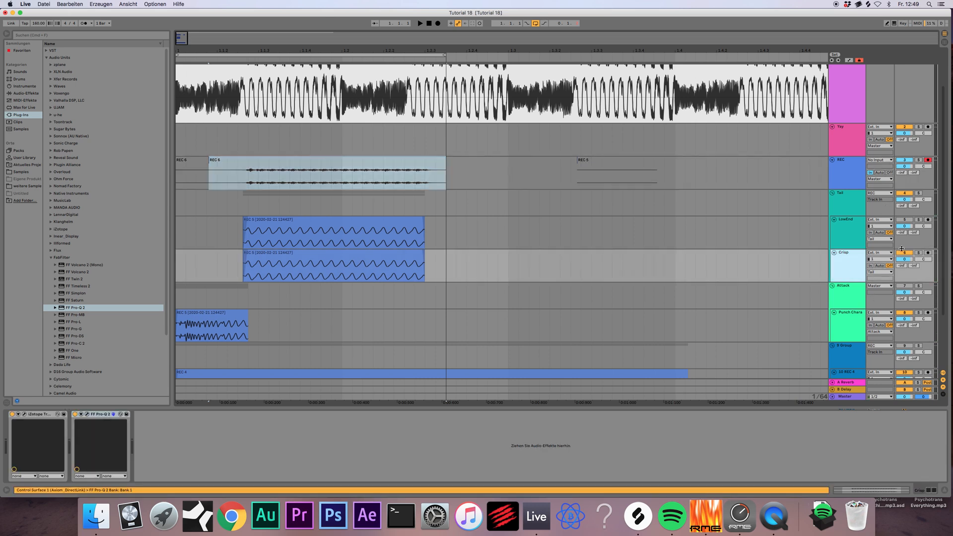
{"action": "key", "text": "super+t"}
{"action": "key", "text": "super+r"}
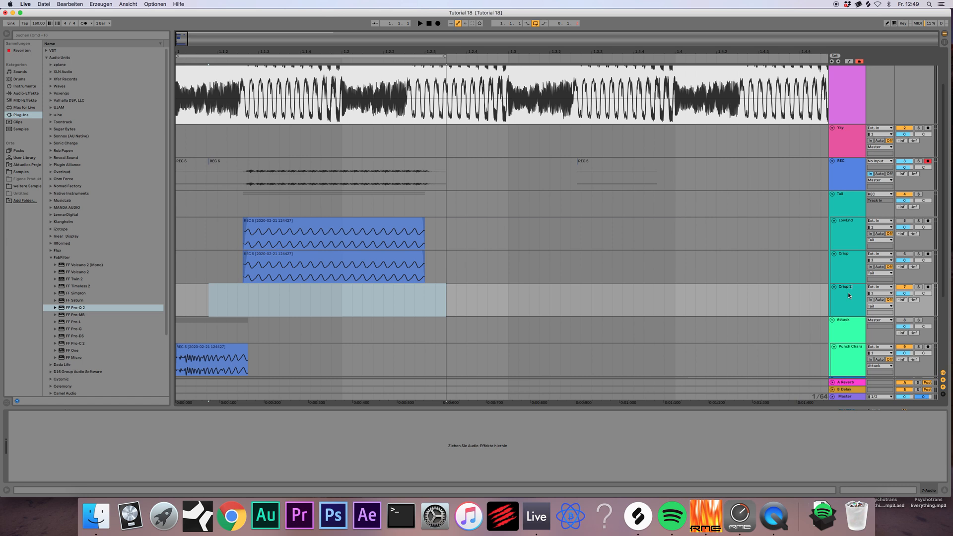
{"action": "left_click_drag", "start_coordinate": [363, 163], "coordinate": [352, 290]}
{"action": "left_click", "coordinate": [853, 292]}
{"action": "key", "text": "space"}
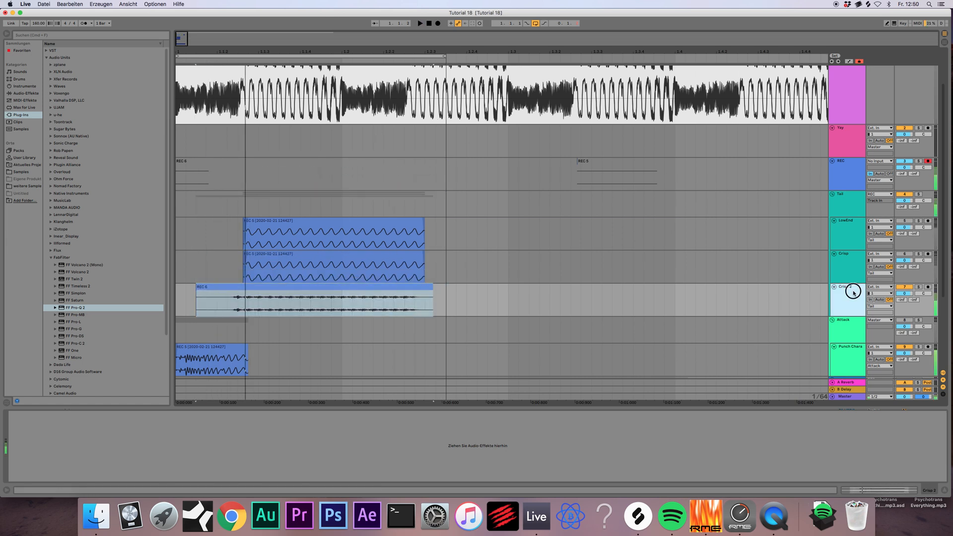
- Duplicate the Crisp 2 track and shift the copy's clip slightly later than the original, checking the offset by playback
{"action": "key", "text": "super+d"}
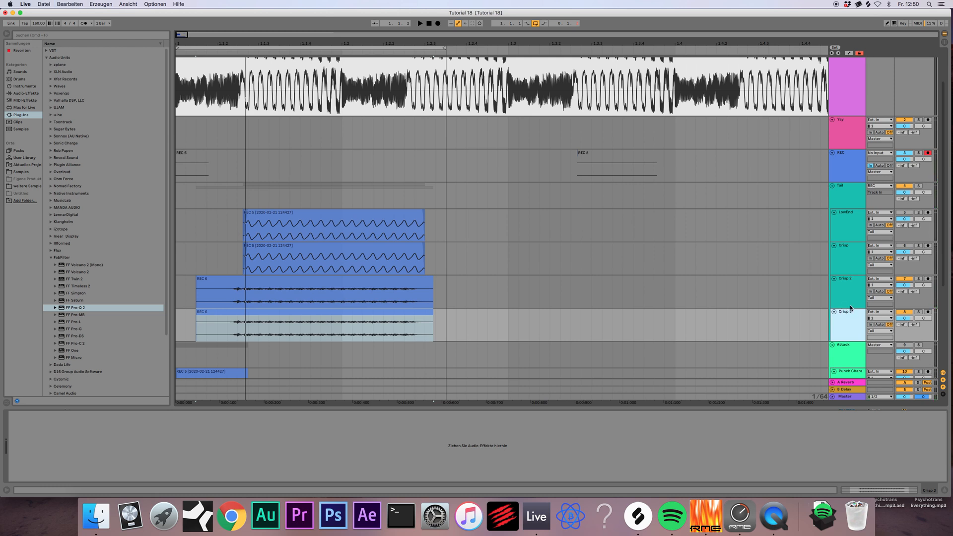
{"action": "left_click", "coordinate": [333, 313]}
{"action": "left_click_drag", "start_coordinate": [333, 313], "coordinate": [337, 313]}
{"action": "key", "text": "space"}
{"action": "left_click_drag", "start_coordinate": [337, 313], "coordinate": [341, 314]}
{"action": "key", "text": "space"}
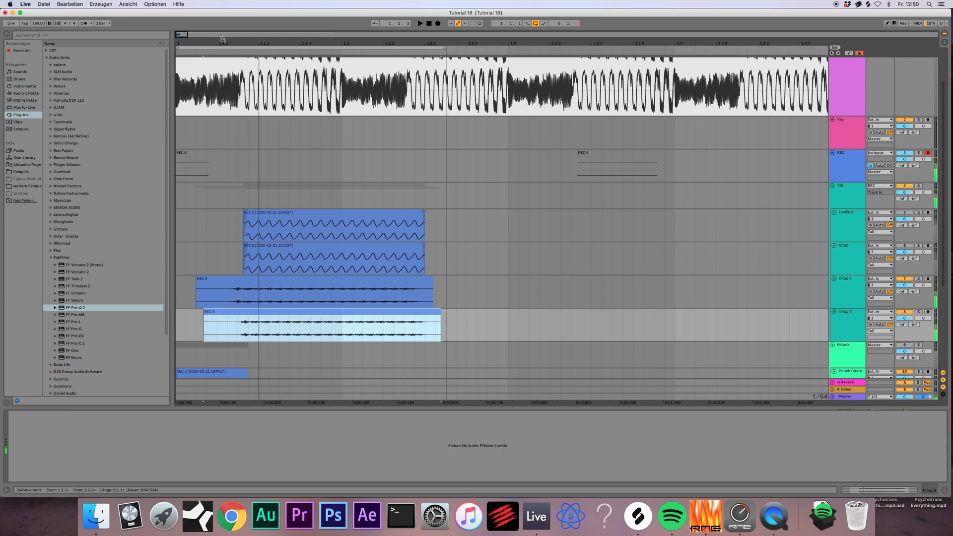
- Nudge the Crisp 3 clip a little further behind the Crisp 2 clip and play back the layered result
{"action": "left_click_drag", "start_coordinate": [182, 34], "coordinate": [180, 37]}
{"action": "key", "text": "space"}
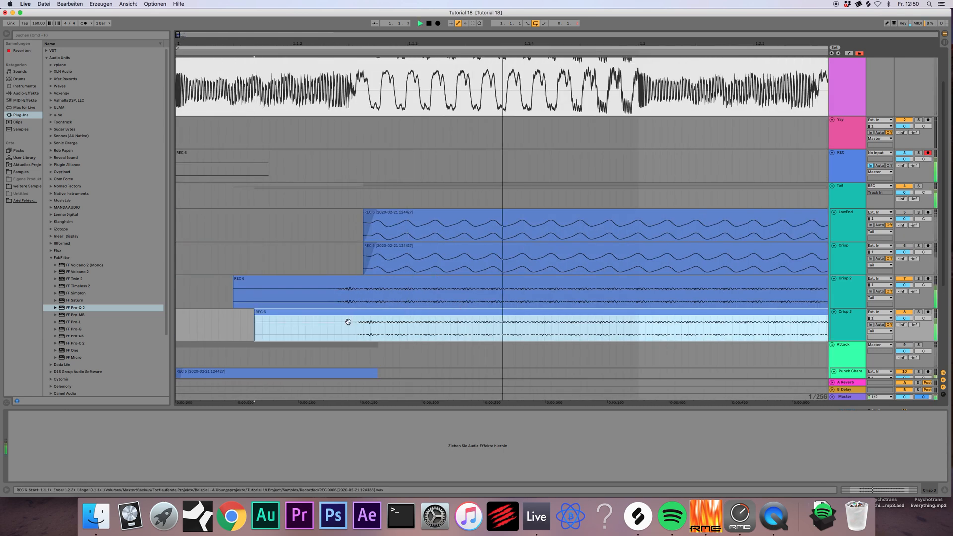
{"action": "key", "text": "space"}
{"action": "left_click_drag", "start_coordinate": [353, 316], "coordinate": [365, 317]}
{"action": "key", "text": "space"}
{"action": "key", "text": "space"}
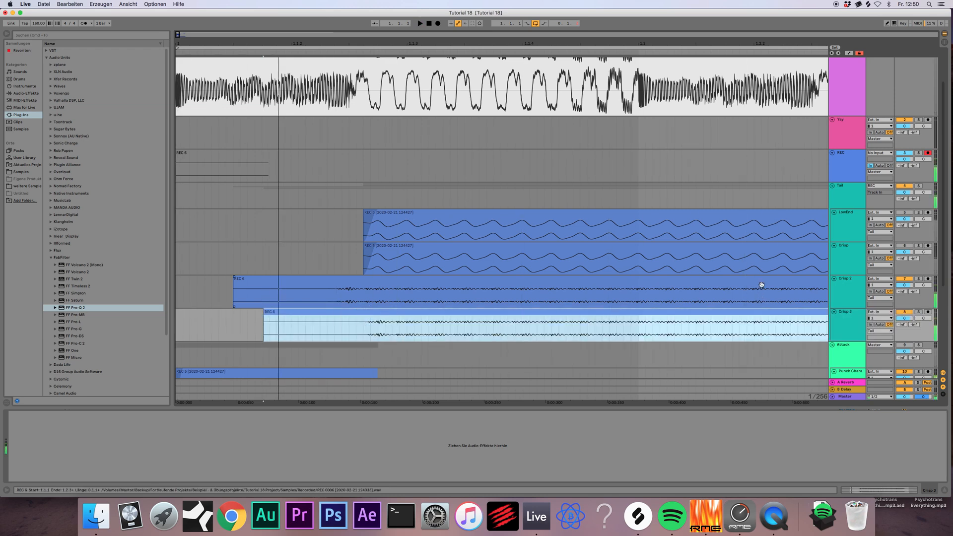
{"action": "left_click_drag", "start_coordinate": [178, 34], "coordinate": [181, 35]}
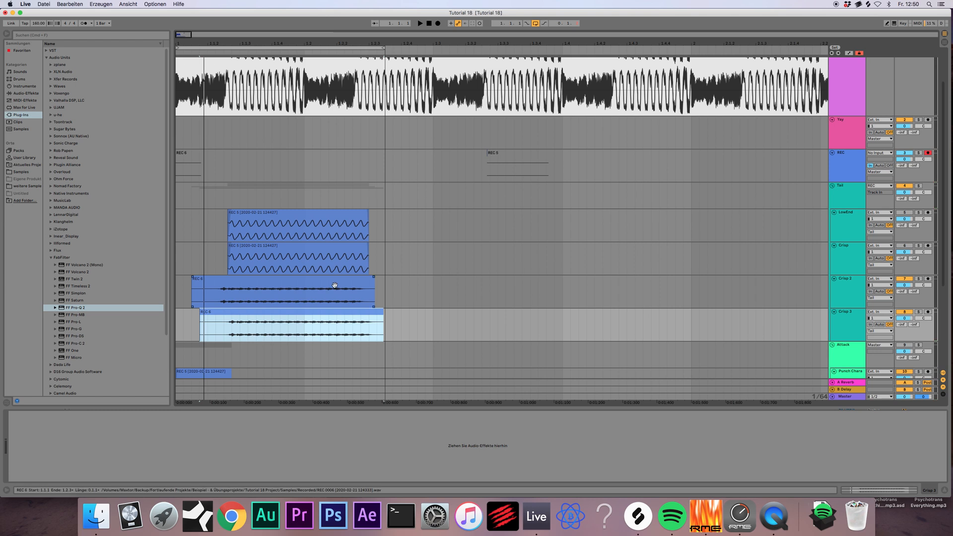
{"action": "key", "text": "space"}
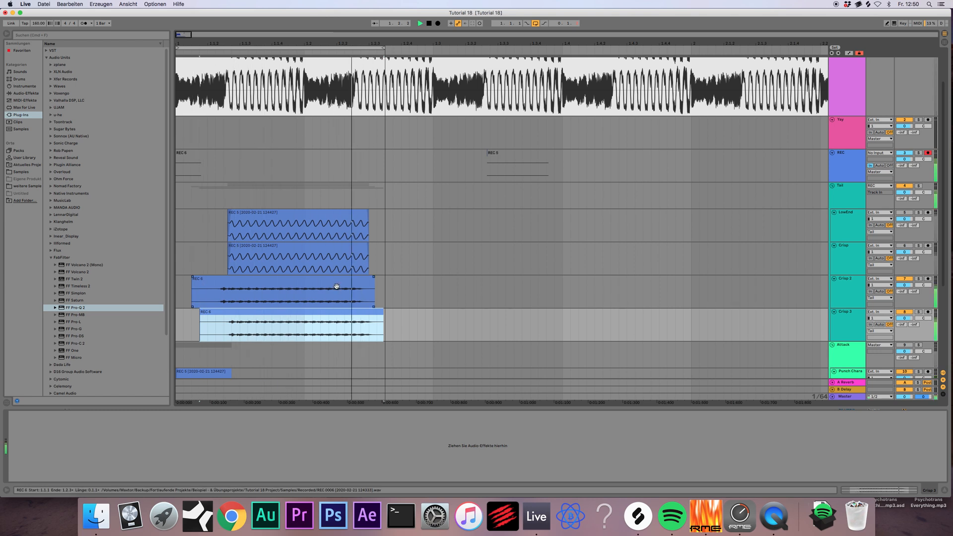
{"action": "key", "text": "space"}
- Unmute LowEnd and audition the Tail layers with the Crisp track switched on and off, leaving Crisp muted
{"action": "scroll", "coordinate": [336, 286], "scroll_direction": "down", "scroll_amount": 5}
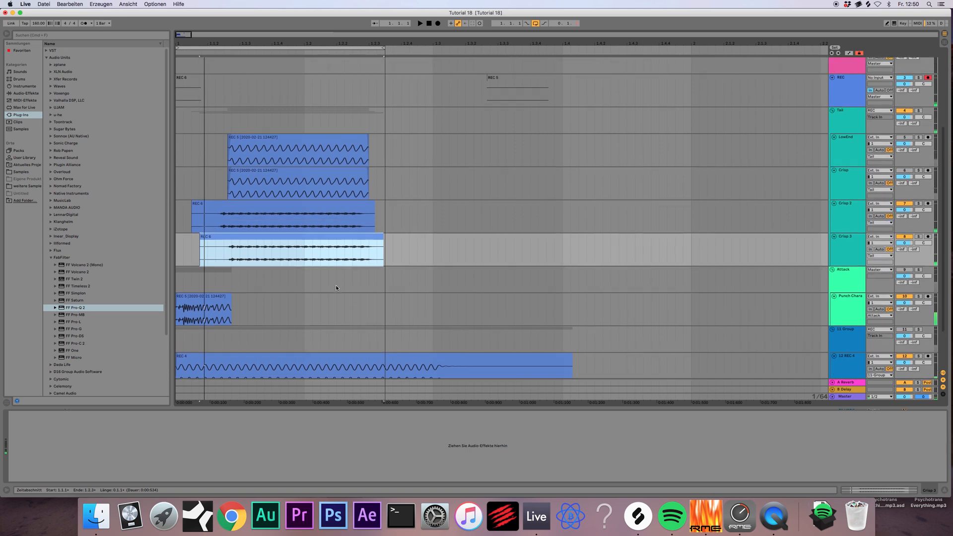
{"action": "left_click", "coordinate": [908, 110]}
{"action": "left_click", "coordinate": [919, 111]}
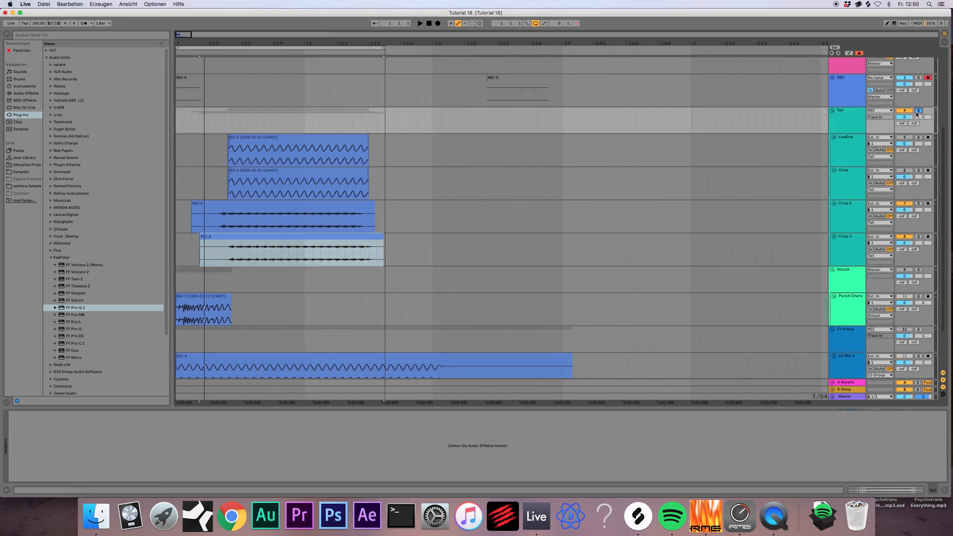
{"action": "key", "text": "space"}
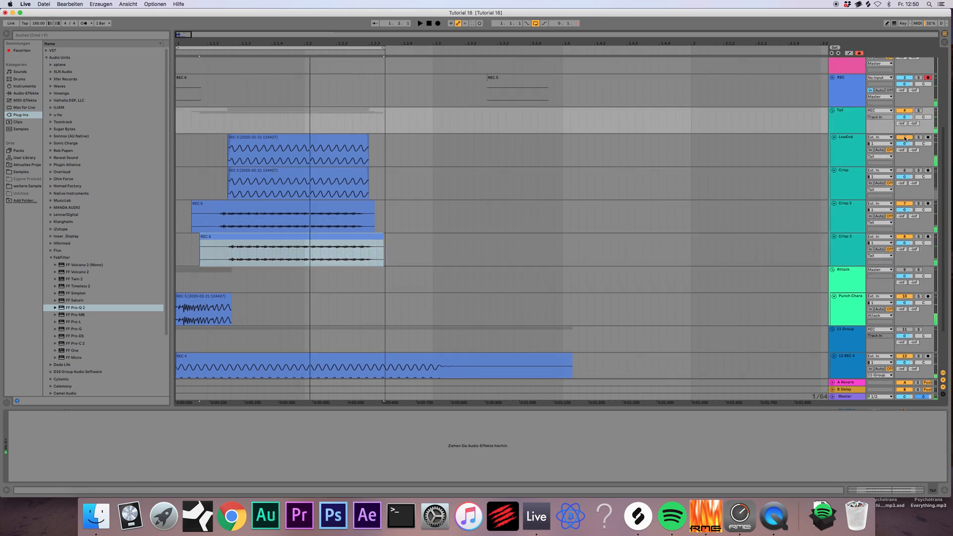
{"action": "left_click", "coordinate": [905, 171]}
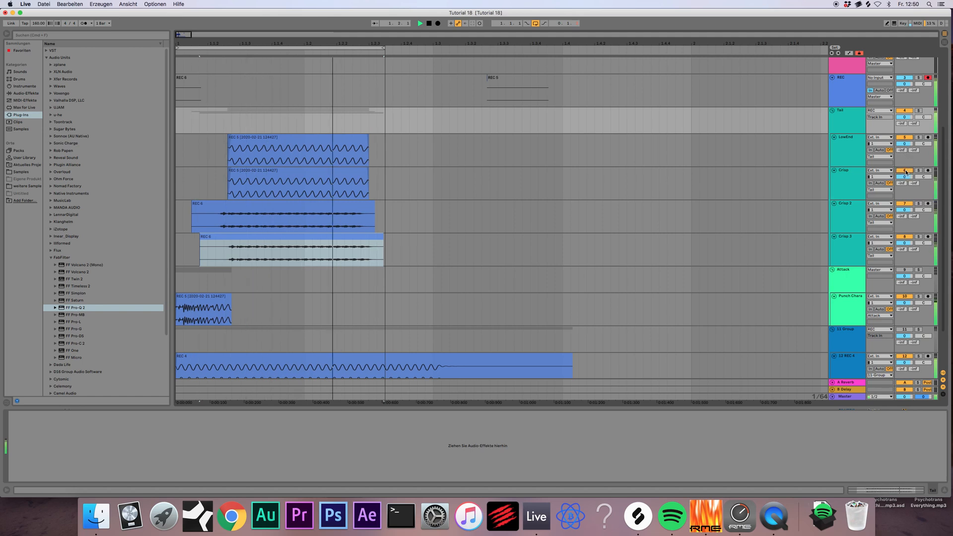
{"action": "left_click", "coordinate": [904, 171]}
- Record the layered Tail group onto the REC track and select the new clip
{"action": "left_click", "coordinate": [851, 119]}
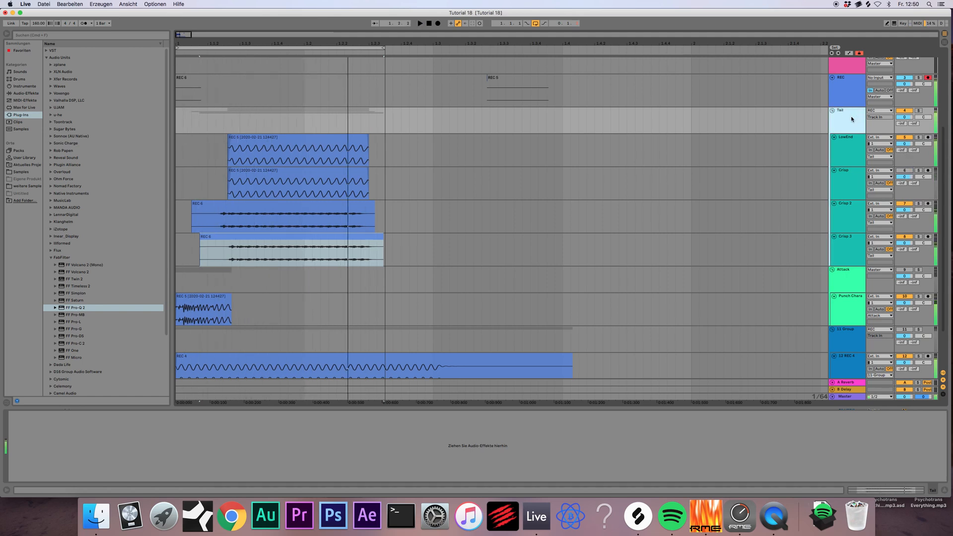
{"action": "scroll", "coordinate": [851, 120], "scroll_direction": "up", "scroll_amount": 1}
{"action": "left_click", "coordinate": [850, 135]}
{"action": "left_click", "coordinate": [428, 24]}
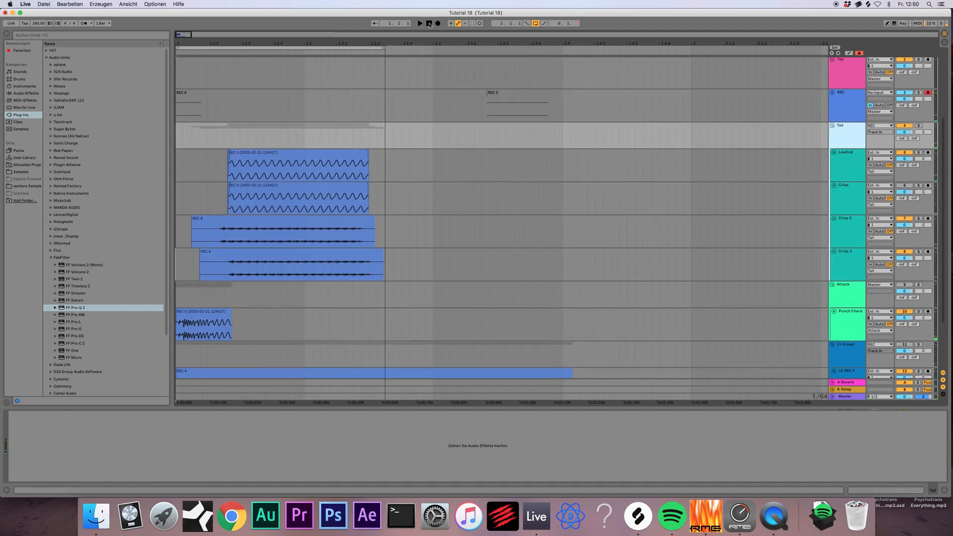
{"action": "left_click", "coordinate": [437, 24]}
{"action": "key", "text": "space"}
{"action": "left_click", "coordinate": [376, 90]}
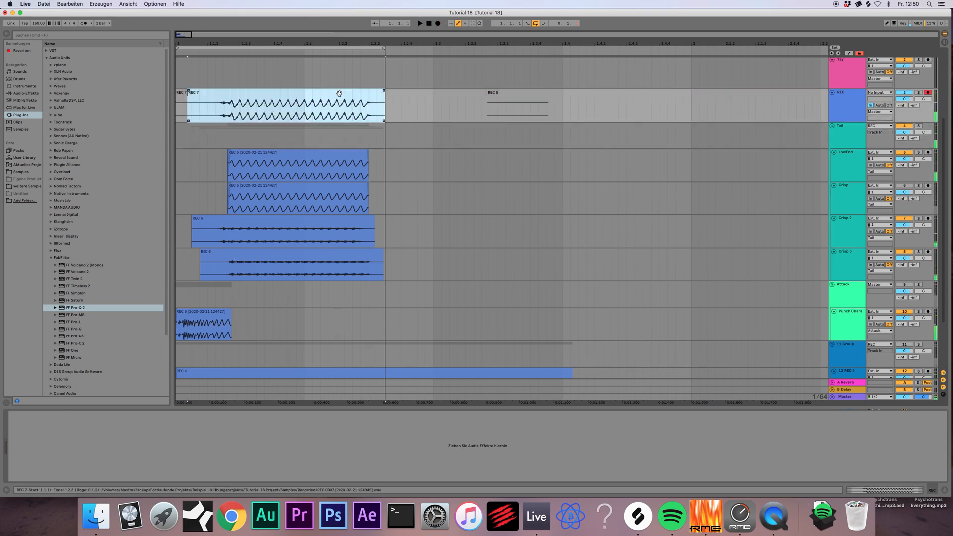
- Extend the loop end to just before 1.4.2 and lengthen the LowEnd and Crisp clips to just past 1.3.2
{"action": "mouse_move", "coordinate": [177, 34]}
{"action": "left_mouse_down"}
{"action": "mouse_move", "coordinate": [179, 44]}
{"action": "mouse_move", "coordinate": [178, 34]}
{"action": "left_mouse_up"}
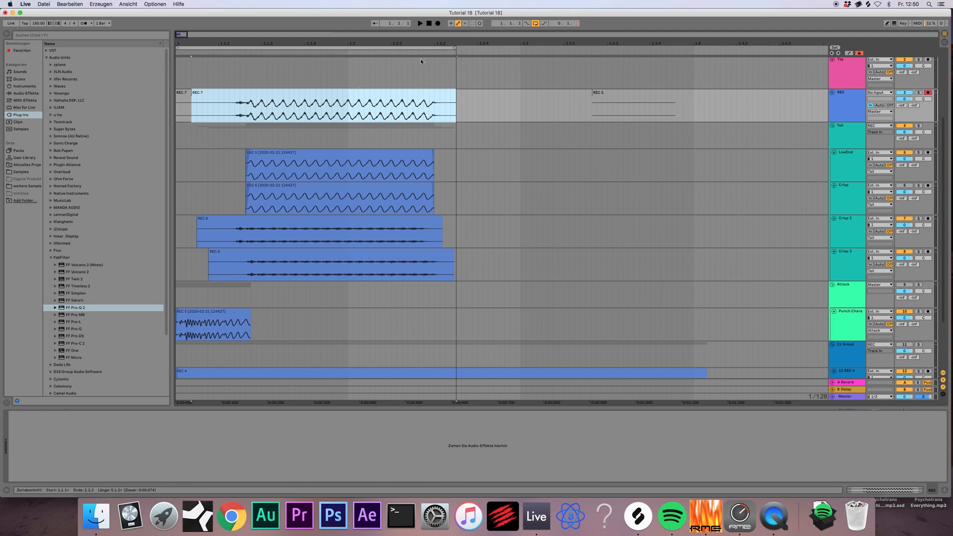
{"action": "left_click_drag", "start_coordinate": [455, 48], "coordinate": [735, 79]}
{"action": "left_click", "coordinate": [388, 153]}
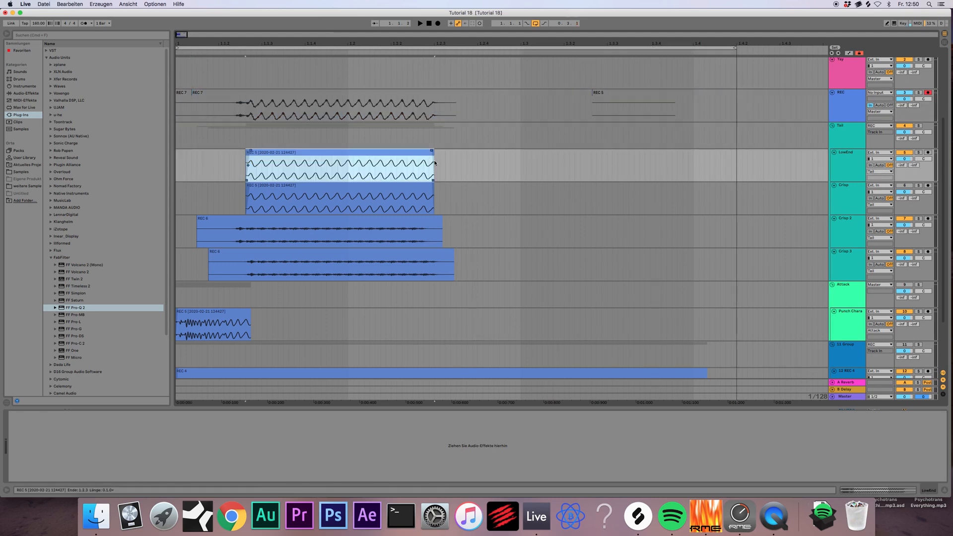
{"action": "left_click_drag", "start_coordinate": [432, 158], "coordinate": [586, 159]}
{"action": "left_click_drag", "start_coordinate": [431, 189], "coordinate": [587, 198]}
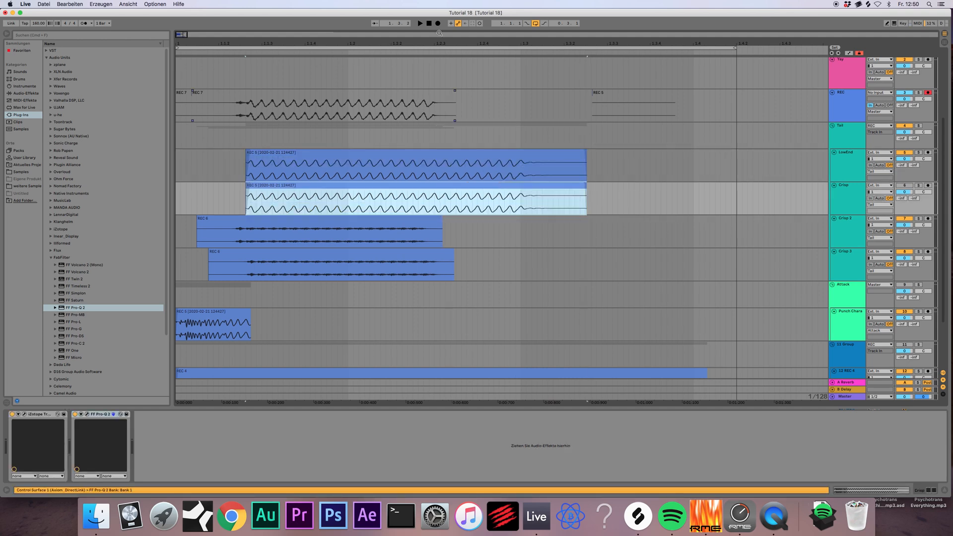
- Record the Tail group again onto the REC track with the lengthened LowEnd clip and select the new recording
{"action": "left_click", "coordinate": [429, 24]}
{"action": "left_click", "coordinate": [437, 24]}
{"action": "left_click", "coordinate": [429, 23]}
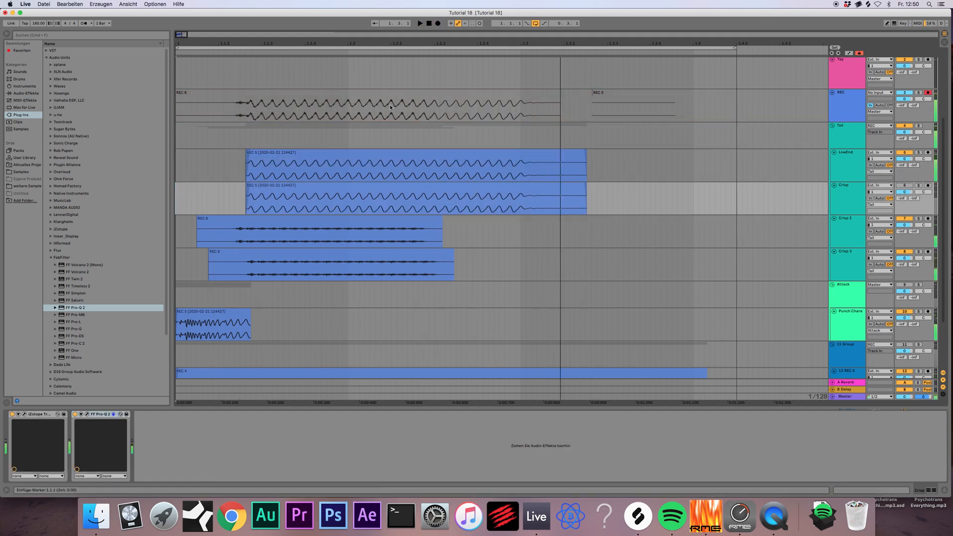
{"action": "left_click", "coordinate": [390, 98]}
{"action": "left_click", "coordinate": [393, 94]}
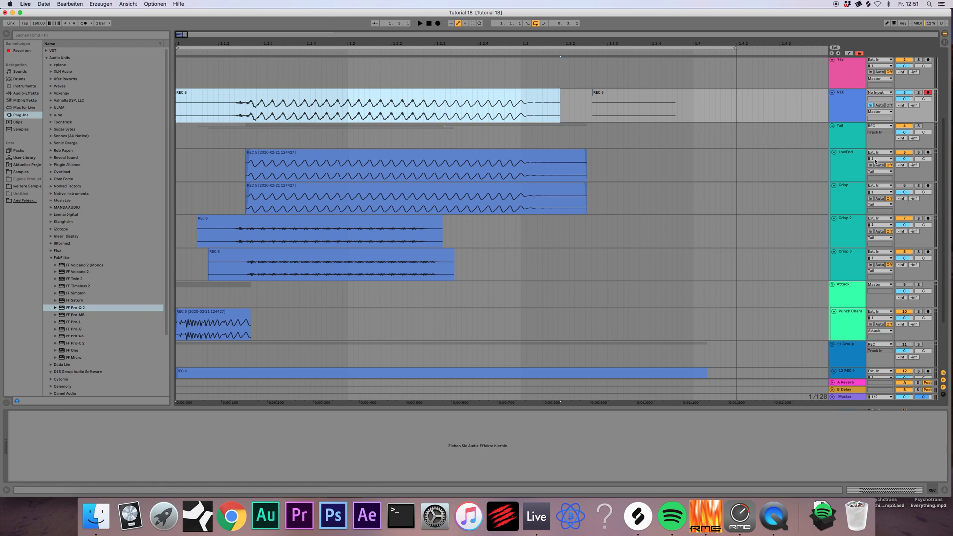
- Mute the LowEnd track in the Tail group
{"action": "left_click", "coordinate": [845, 137]}
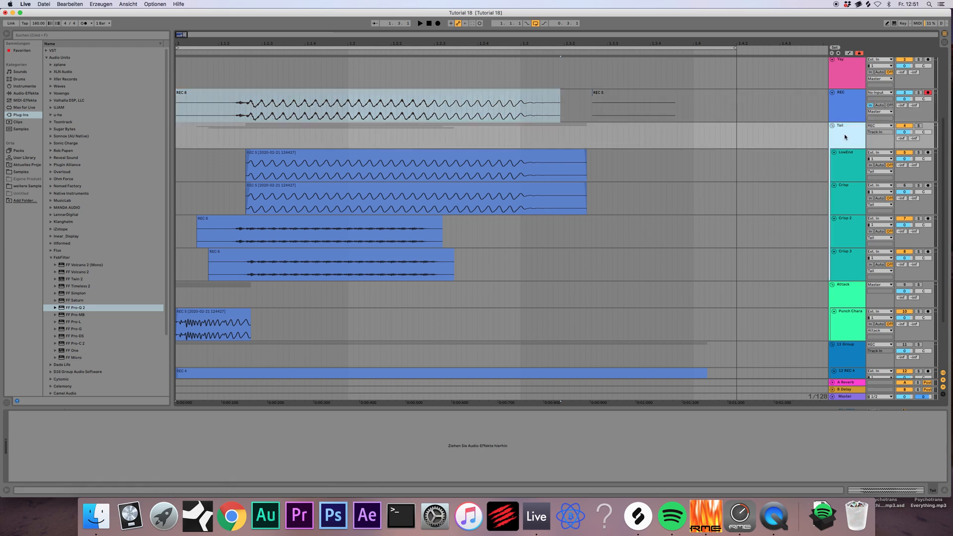
{"action": "left_click", "coordinate": [846, 162]}
{"action": "left_click", "coordinate": [906, 154]}
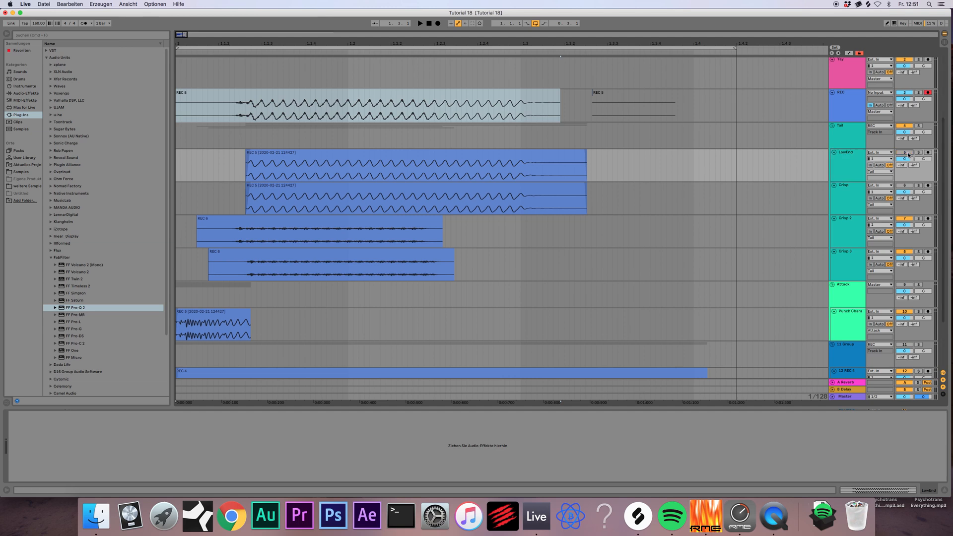
- Color the LowEnd, Crisp, Crisp 2 and Crisp 3 tracks white
{"action": "left_click", "coordinate": [850, 164]}
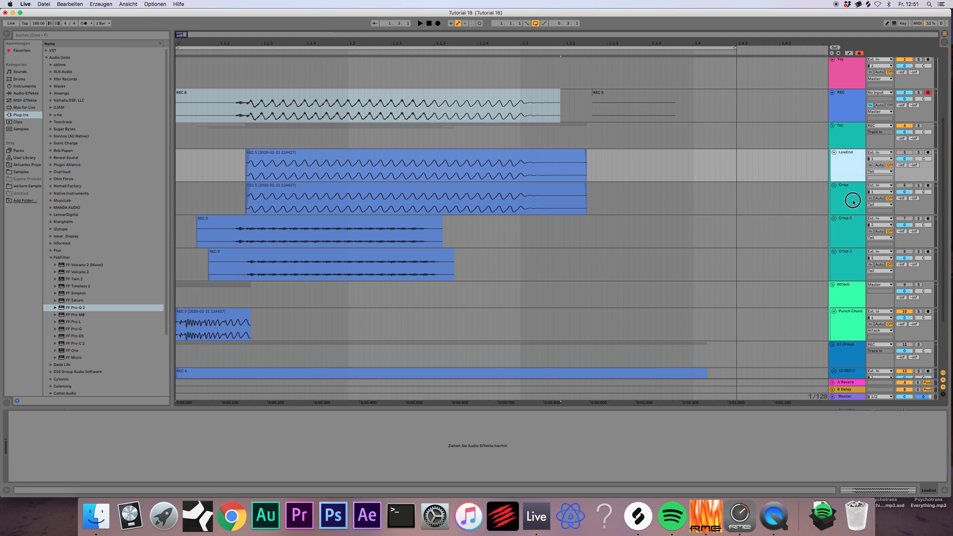
{"action": "left_click", "coordinate": [851, 200], "text": "shift"}
{"action": "left_click", "coordinate": [850, 231], "text": "shift"}
{"action": "left_click", "coordinate": [849, 259], "text": "shift"}
{"action": "right_click", "coordinate": [848, 252]}
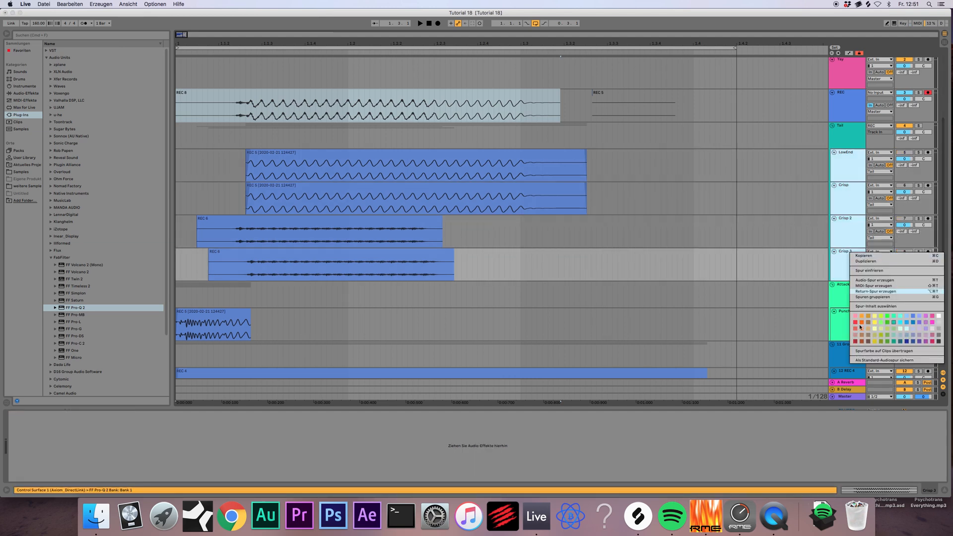
{"action": "left_click", "coordinate": [938, 316]}
- Group the four white layer tracks, LowEnd through Crisp 3, inside the Tail group
{"action": "left_click", "coordinate": [845, 166]}
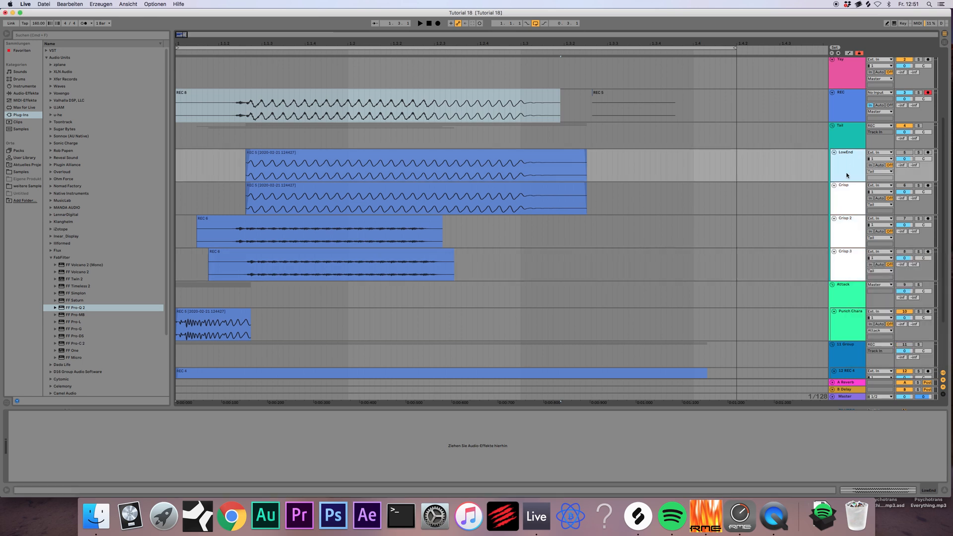
{"action": "left_click", "coordinate": [847, 200], "text": "shift"}
{"action": "left_click", "coordinate": [849, 237]}
{"action": "left_click", "coordinate": [851, 266]}
{"action": "key", "text": "super+g"}
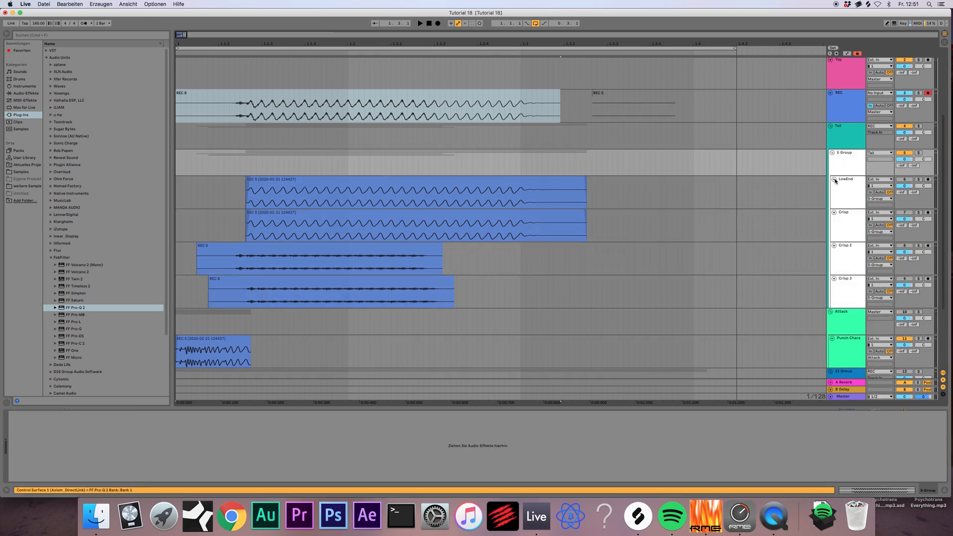
- Rename the group inside Tail as Workbench, deactivate it and fold it
{"action": "type", "text": "Workbench"}
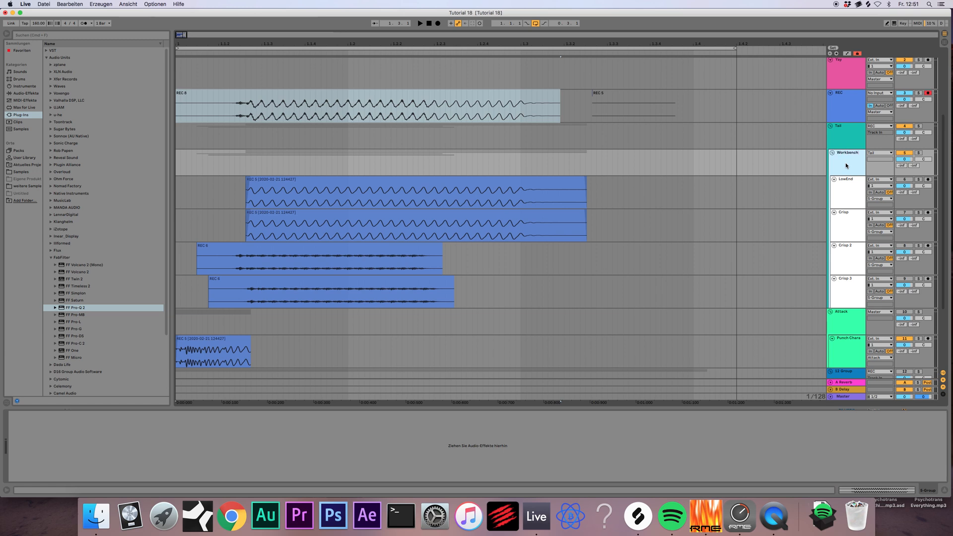
{"action": "key", "text": "Return"}
{"action": "scroll", "coordinate": [845, 165], "scroll_direction": "down", "scroll_amount": 1}
{"action": "left_click", "coordinate": [910, 146]}
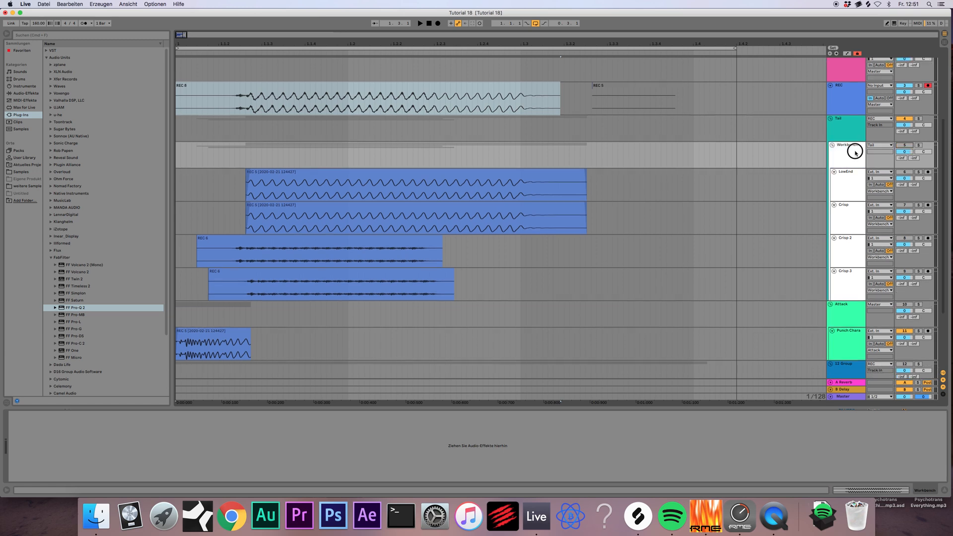
{"action": "left_click", "coordinate": [832, 145]}
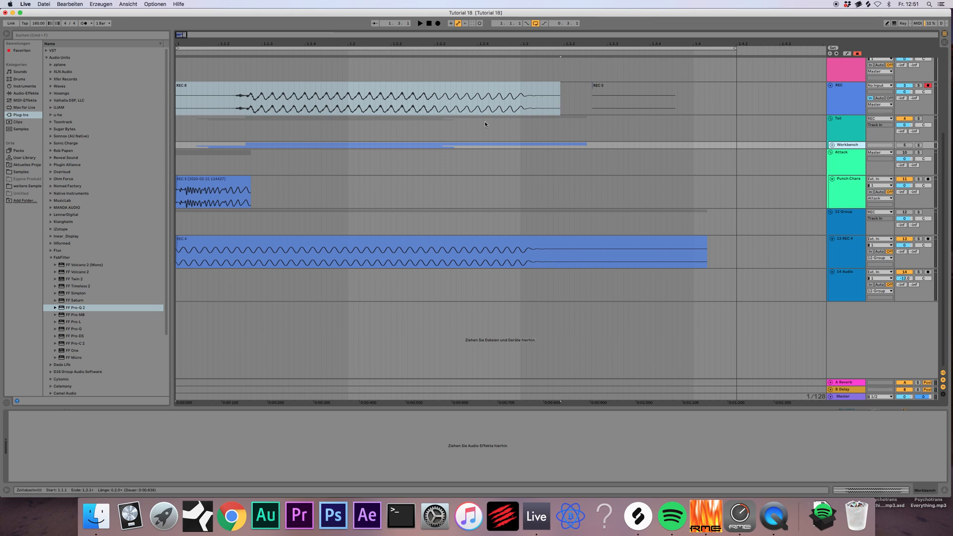
- Add an audio track named LowEnd below the Workbench group and move the long recorded clip from the REC track onto it
{"action": "key", "text": "super+t"}
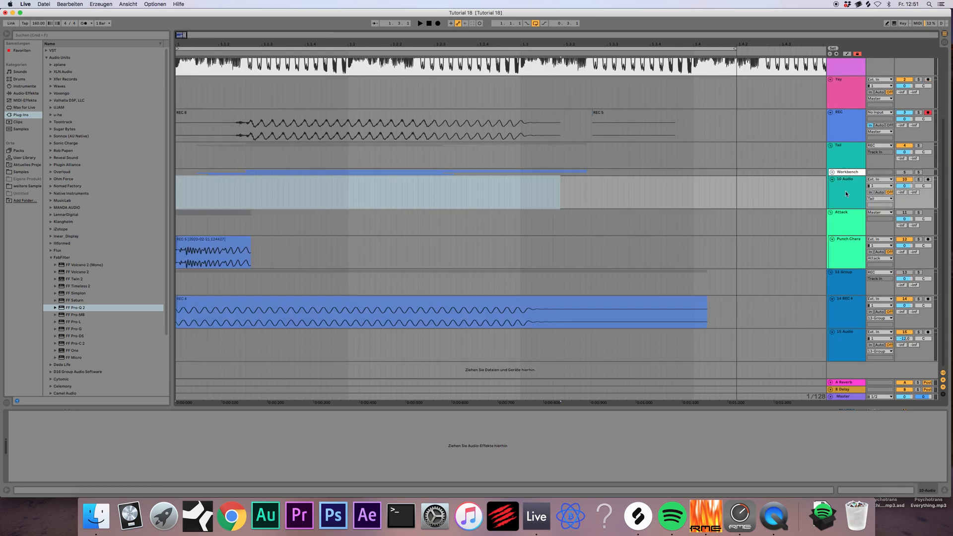
{"action": "left_click", "coordinate": [846, 193]}
{"action": "key", "text": "super+r"}
{"action": "type", "text": "L"}
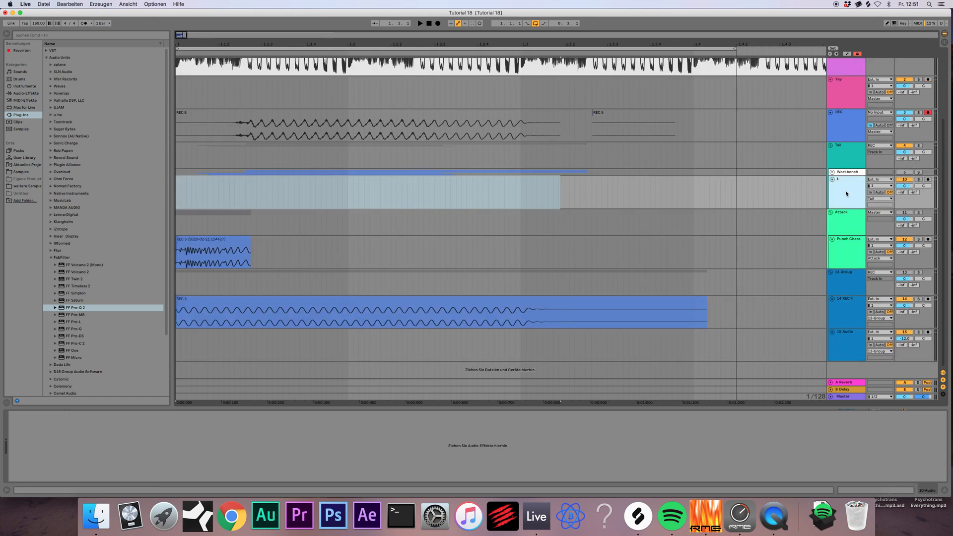
{"action": "type", "text": "owEnd"}
{"action": "key", "text": "Return"}
{"action": "left_click_drag", "start_coordinate": [397, 113], "coordinate": [392, 181]}
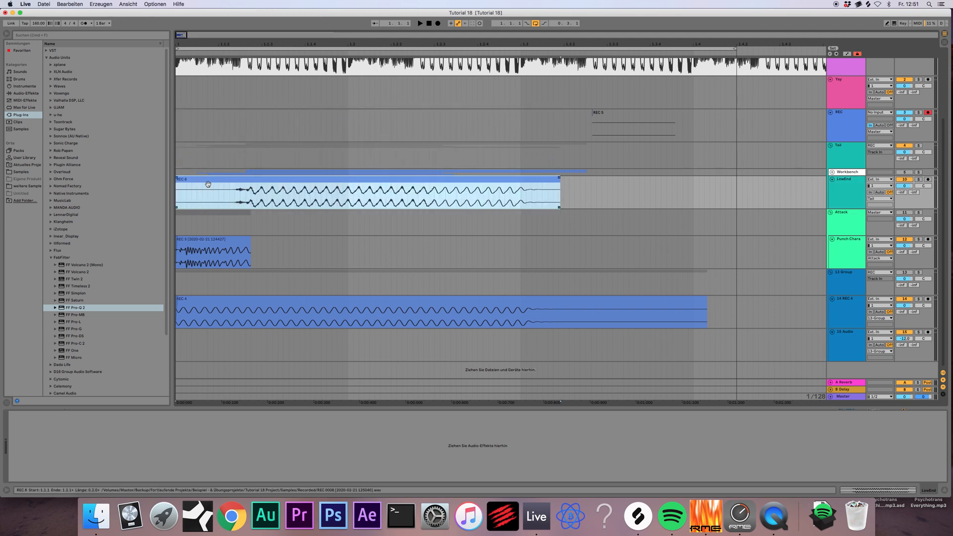
- Add the Tuner audio effect to the LowEnd track and play the clip through it
{"action": "left_click", "coordinate": [25, 100]}
{"action": "key", "text": "space"}
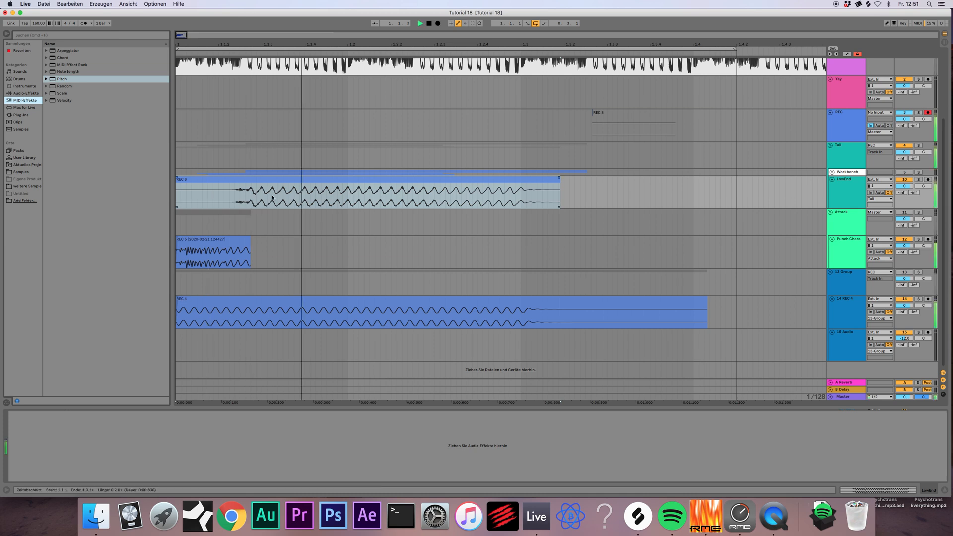
{"action": "left_click", "coordinate": [27, 94]}
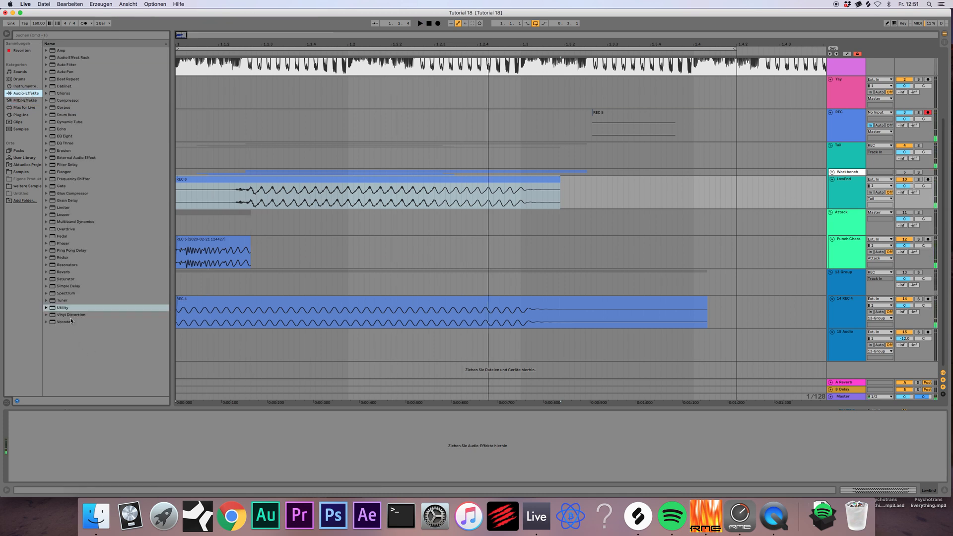
{"action": "left_click_drag", "start_coordinate": [62, 300], "coordinate": [270, 207]}
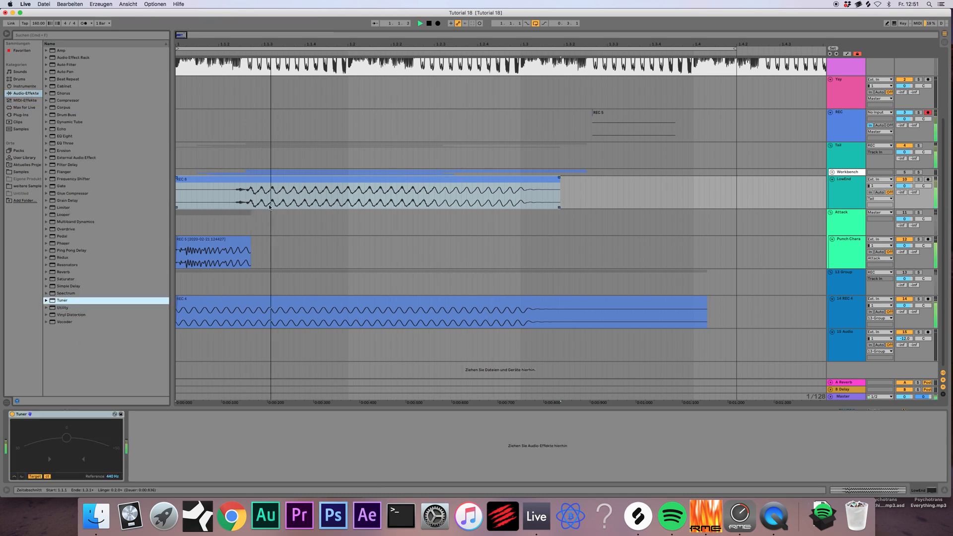
{"action": "key", "text": "space"}
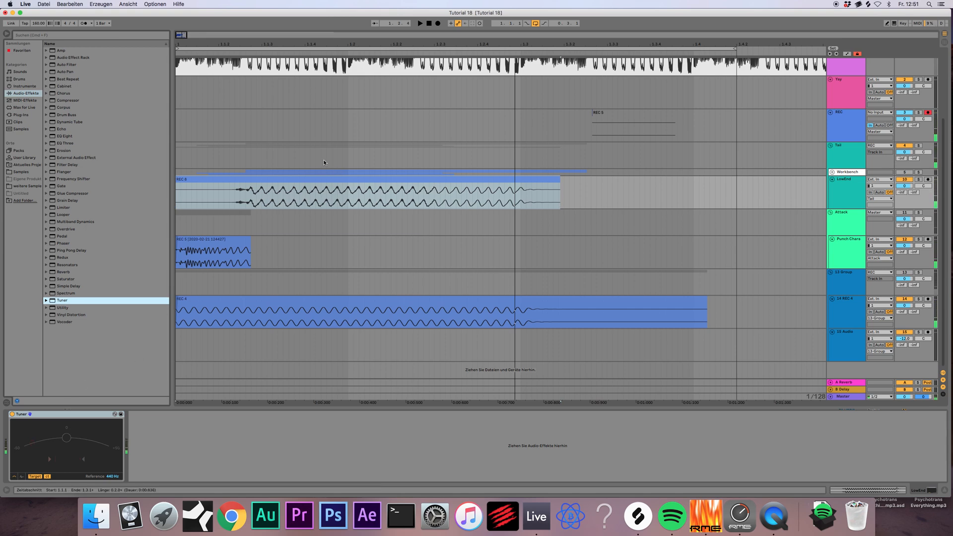
- Open the LowEnd clip's sample settings and turn off Warp
{"action": "double_click", "coordinate": [306, 181]}
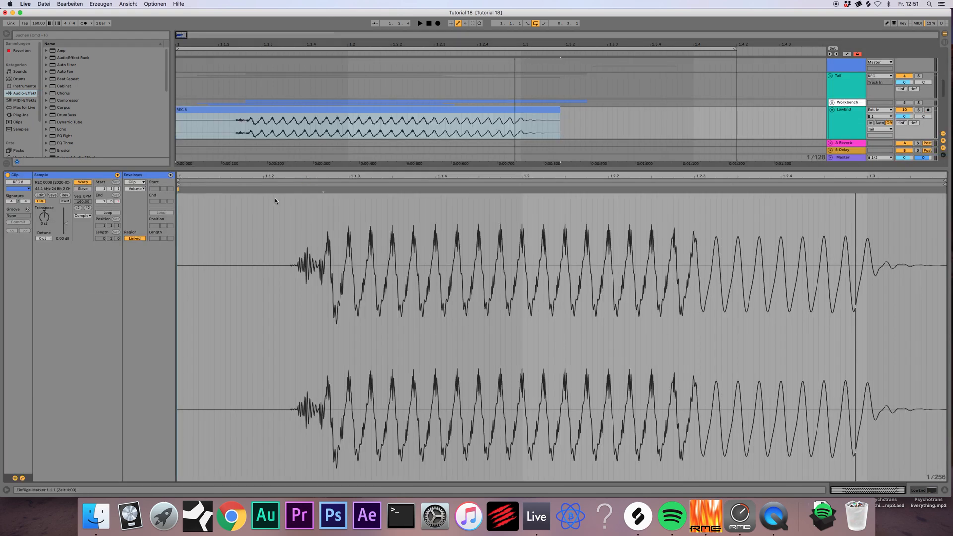
{"action": "left_click", "coordinate": [83, 182]}
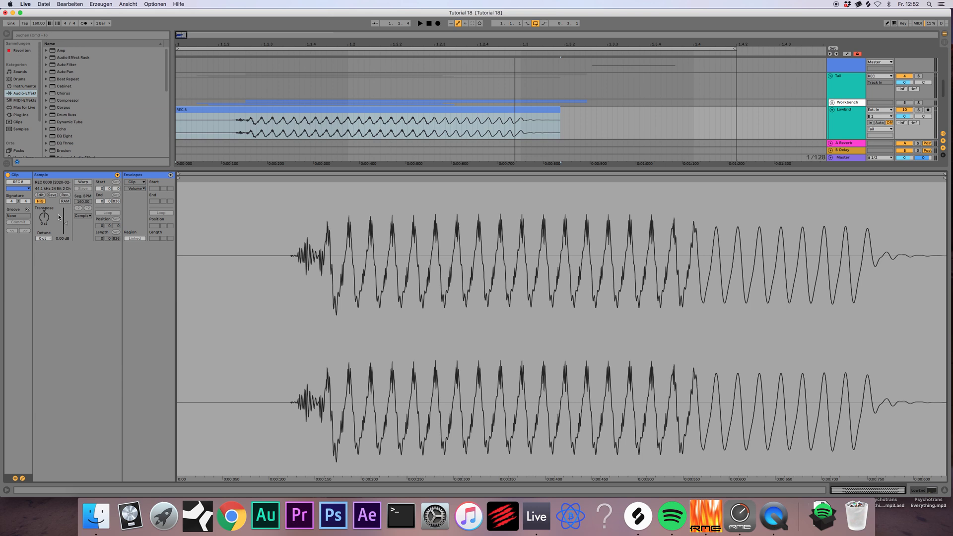
{"action": "left_click", "coordinate": [294, 112]}
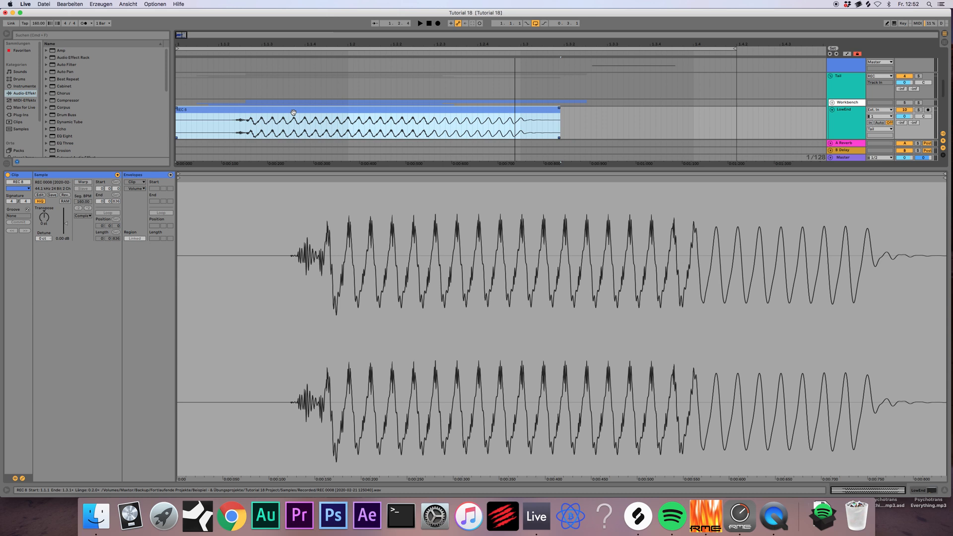
- Transpose the LowEnd clip up 1 semitone and play it to check its pitch in the Tuner
{"action": "left_click", "coordinate": [44, 218]}
{"action": "left_click_drag", "start_coordinate": [44, 217], "coordinate": [45, 216]}
{"action": "double_click", "coordinate": [847, 113]}
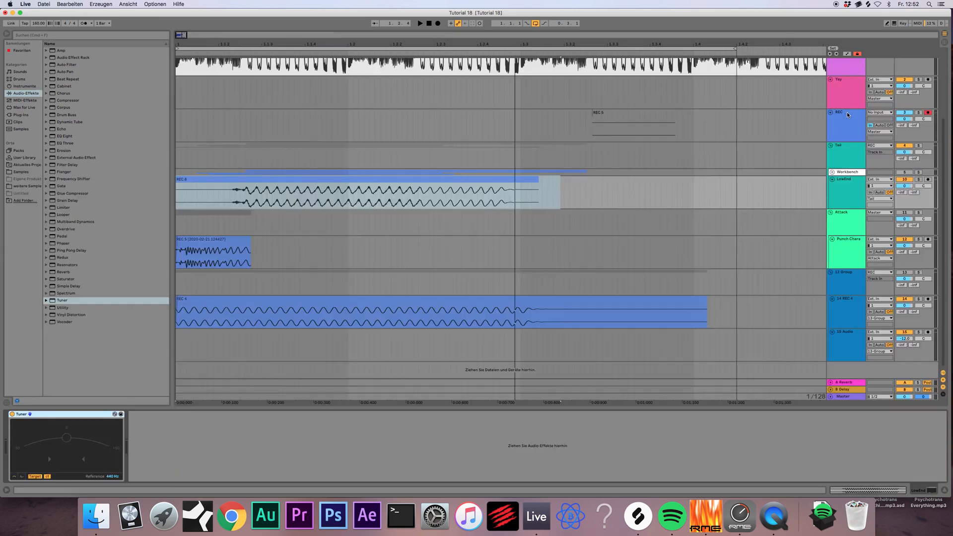
{"action": "key", "text": "space"}
{"action": "key", "text": "space"}
- Reset the LowEnd clip's transposition to 0 st, set its detune to 16 ct and check the pitch in the Tuner
{"action": "left_click", "coordinate": [397, 185]}
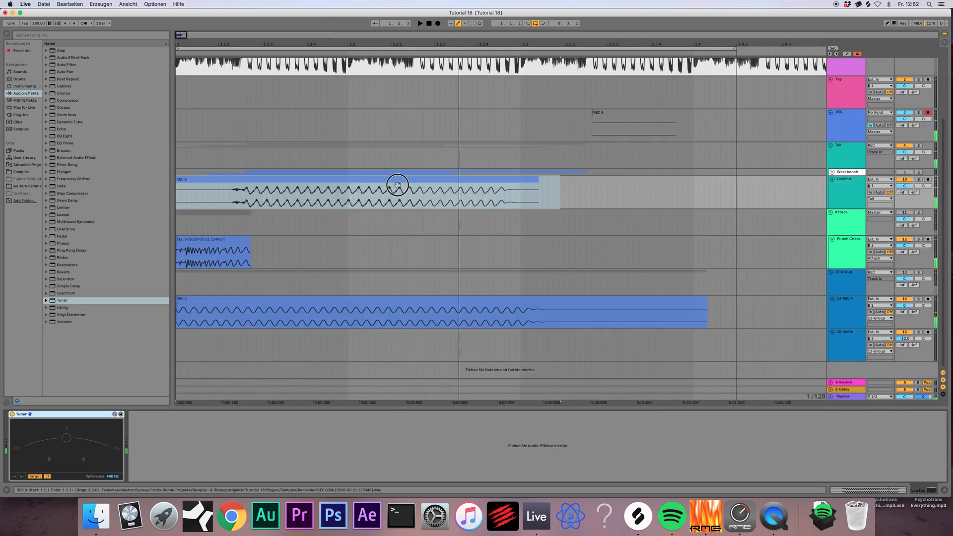
{"action": "double_click", "coordinate": [397, 185]}
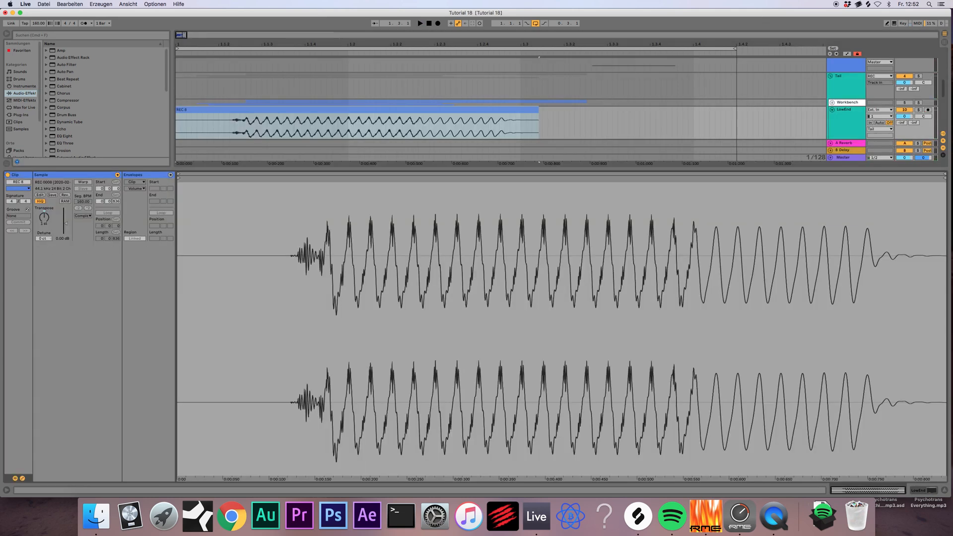
{"action": "left_click_drag", "start_coordinate": [44, 216], "coordinate": [43, 232]}
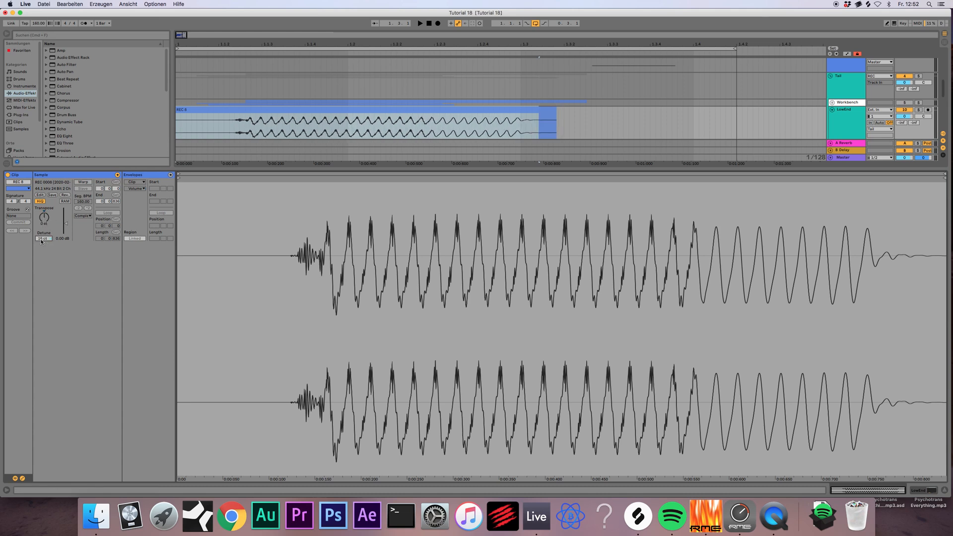
{"action": "left_click", "coordinate": [229, 124]}
{"action": "double_click", "coordinate": [846, 110]}
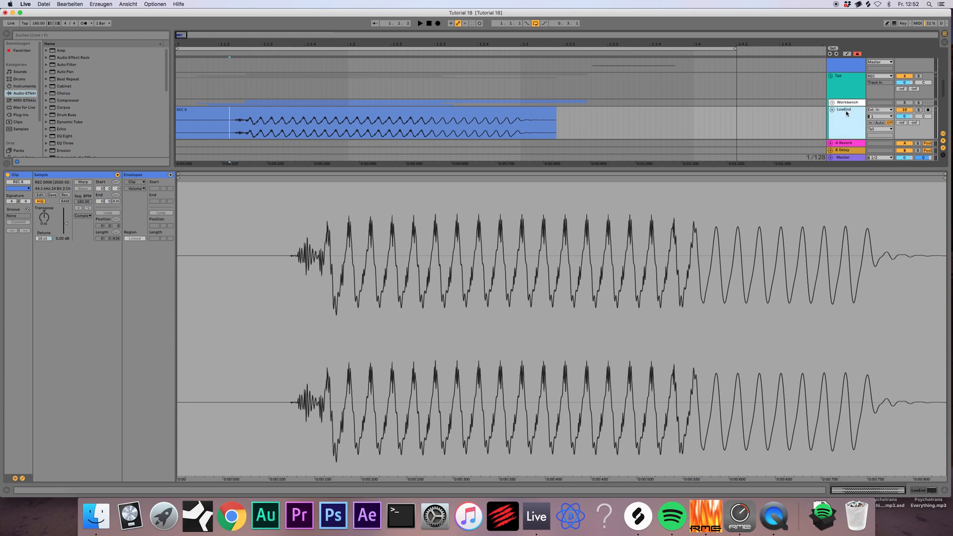
{"action": "key", "text": "space"}
{"action": "key", "text": "space"}
{"action": "key", "text": "space"}
{"action": "key", "text": "space"}
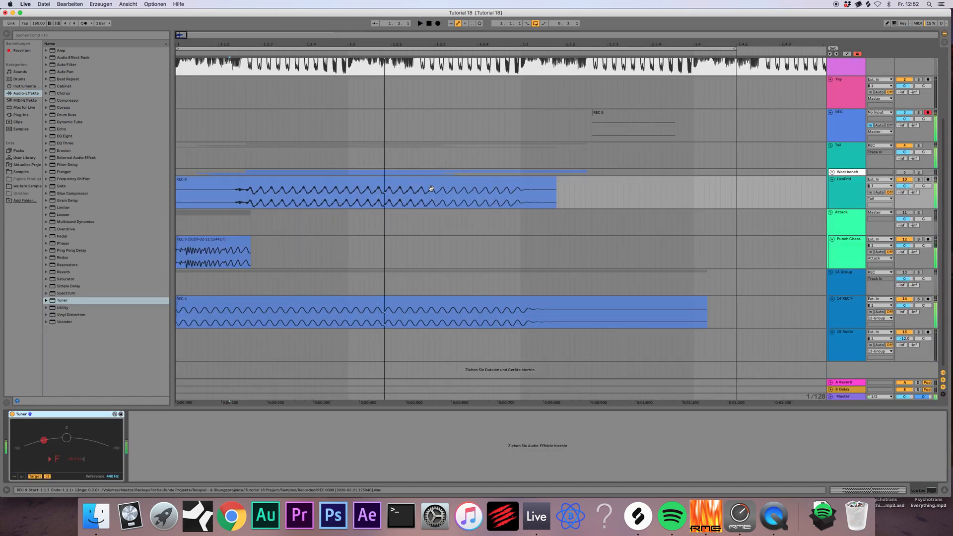
- Set the LowEnd clip's detune to 25 ct and play it to check the pitch in the Tuner
{"action": "double_click", "coordinate": [430, 184]}
{"action": "left_click", "coordinate": [41, 241]}
{"action": "left_click_drag", "start_coordinate": [41, 242], "coordinate": [41, 237]}
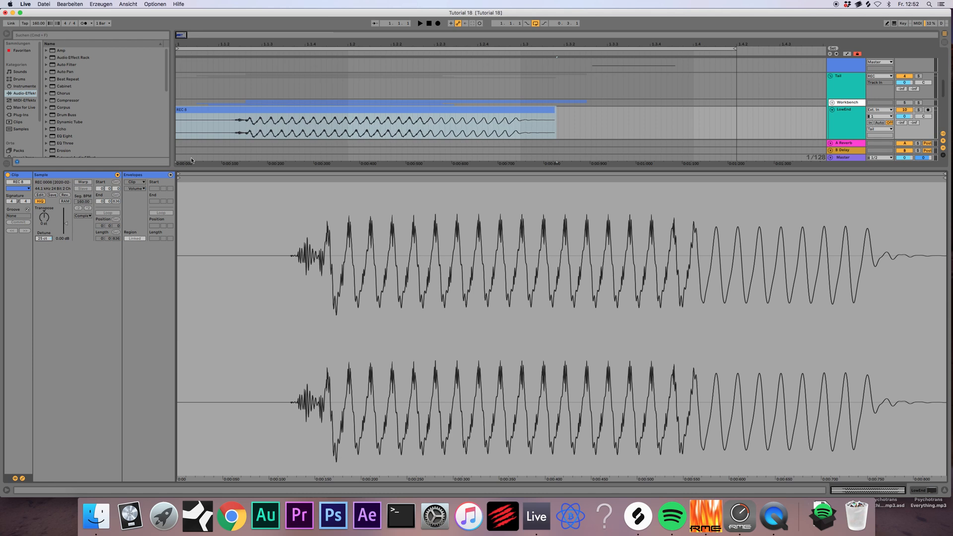
{"action": "double_click", "coordinate": [851, 119]}
{"action": "key", "text": "space"}
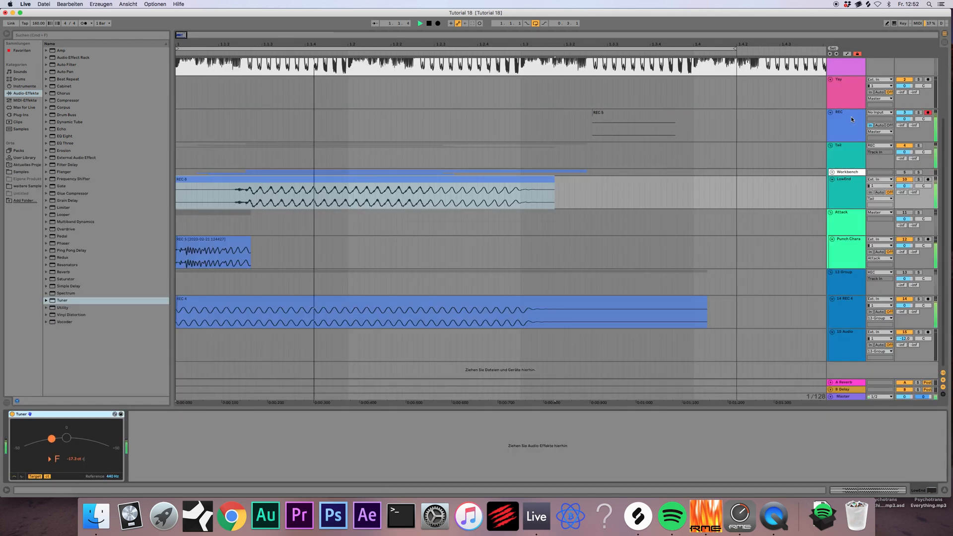
{"action": "key", "text": "space"}
- Set the LowEnd clip's detune to 35 ct and check the pitch against F in the Tuner
{"action": "double_click", "coordinate": [388, 178]}
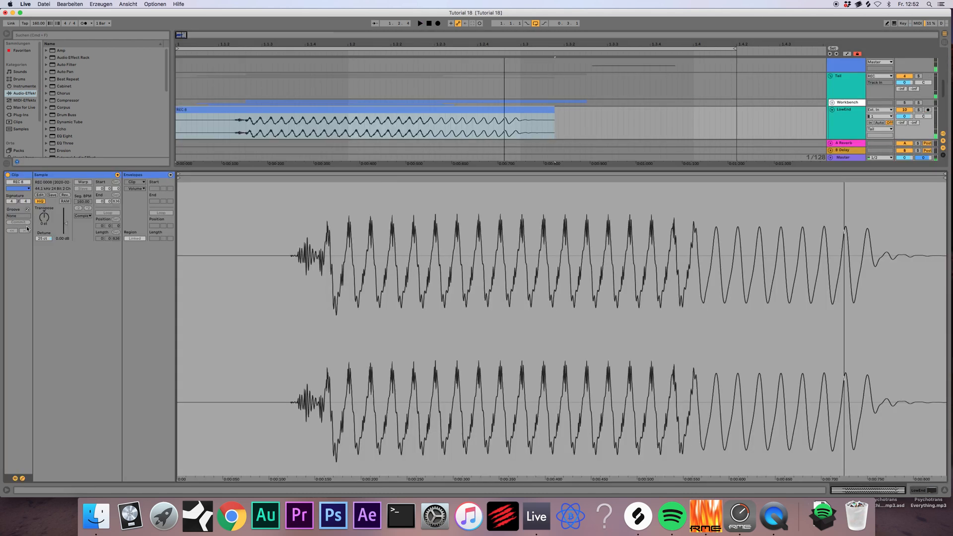
{"action": "left_click_drag", "start_coordinate": [44, 238], "coordinate": [44, 233]}
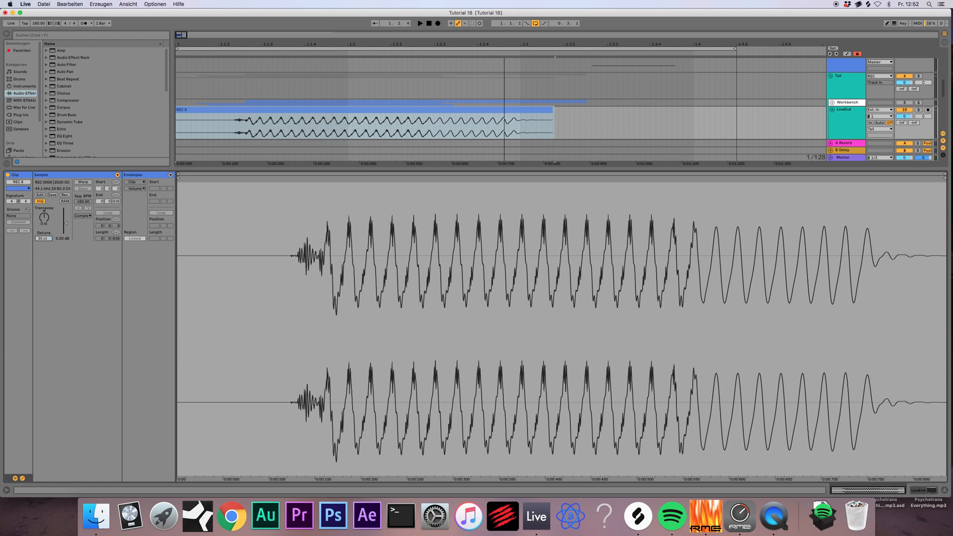
{"action": "left_click", "coordinate": [849, 119]}
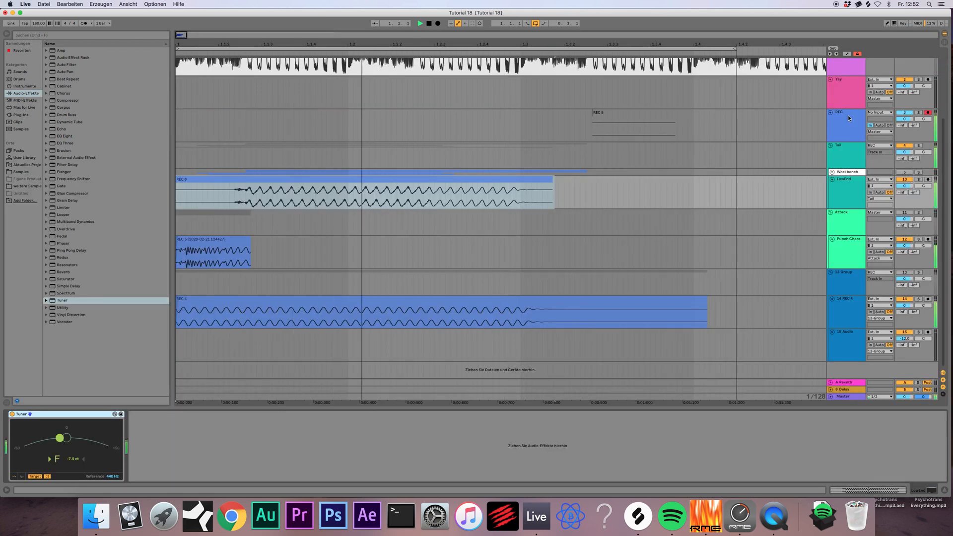
- Raise the LowEnd clip's detune to 40 ct and fine-tune it to F, checking playback in the Tuner
{"action": "double_click", "coordinate": [369, 184]}
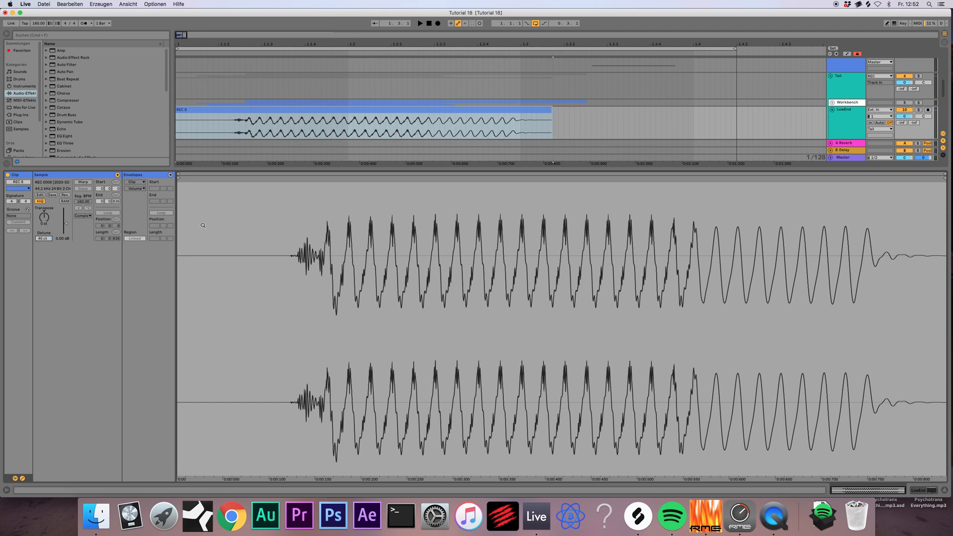
{"action": "left_click", "coordinate": [857, 117]}
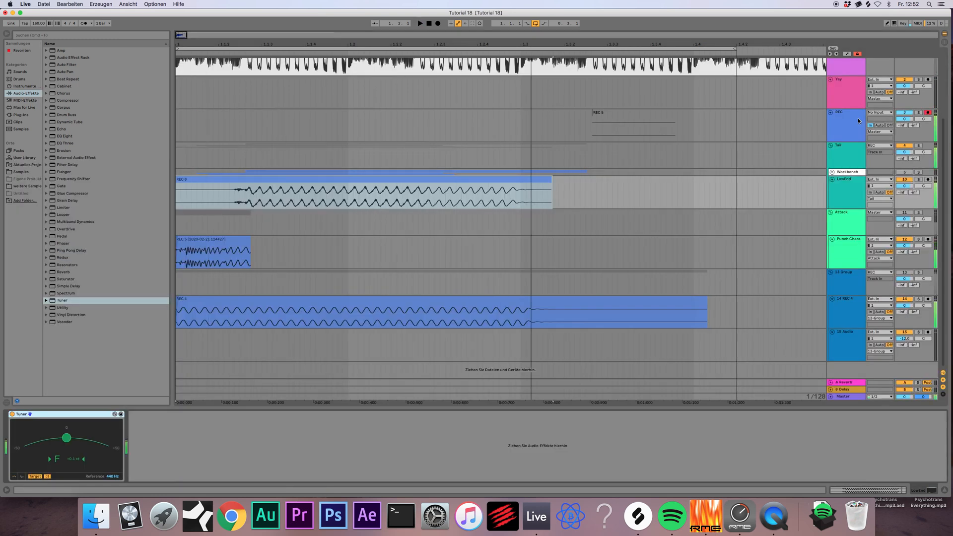
{"action": "double_click", "coordinate": [399, 185]}
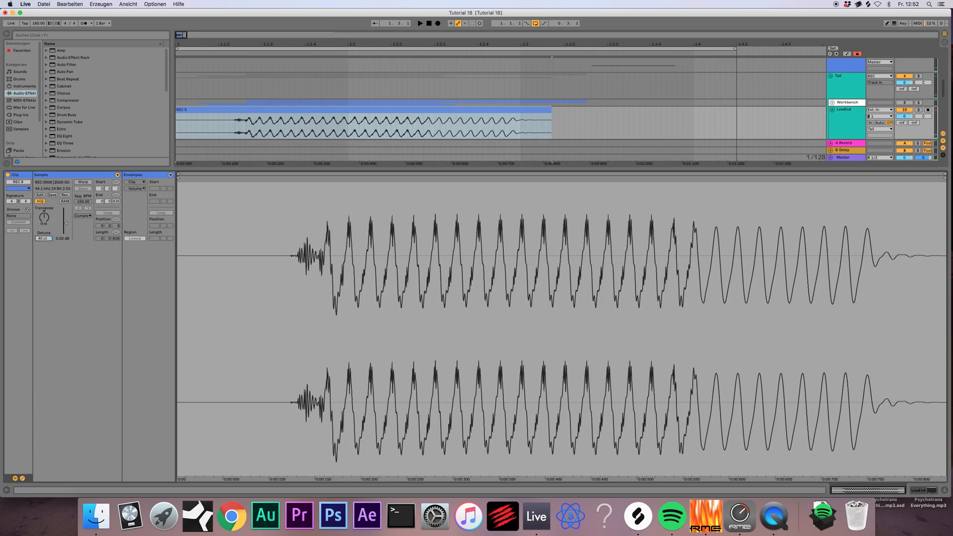
{"action": "left_click", "coordinate": [849, 124]}
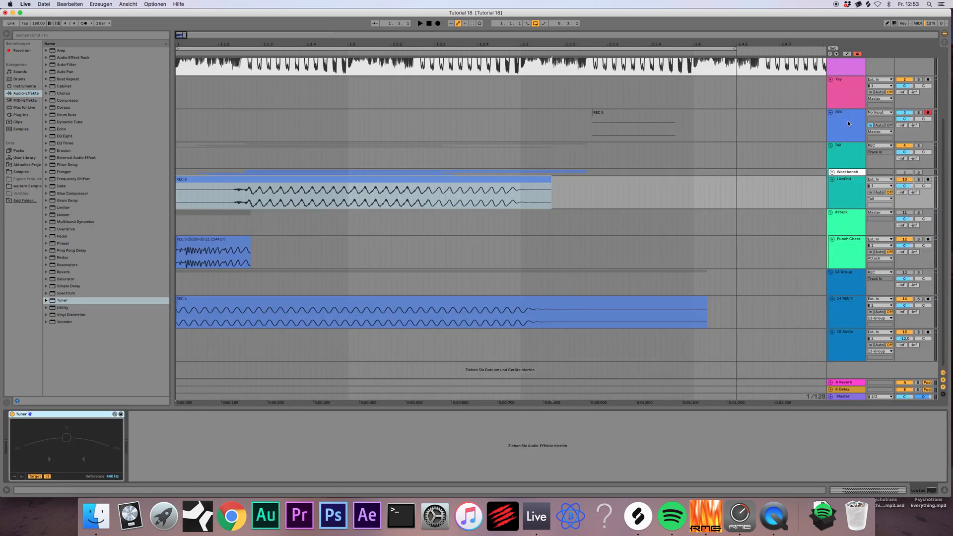
{"action": "double_click", "coordinate": [415, 185]}
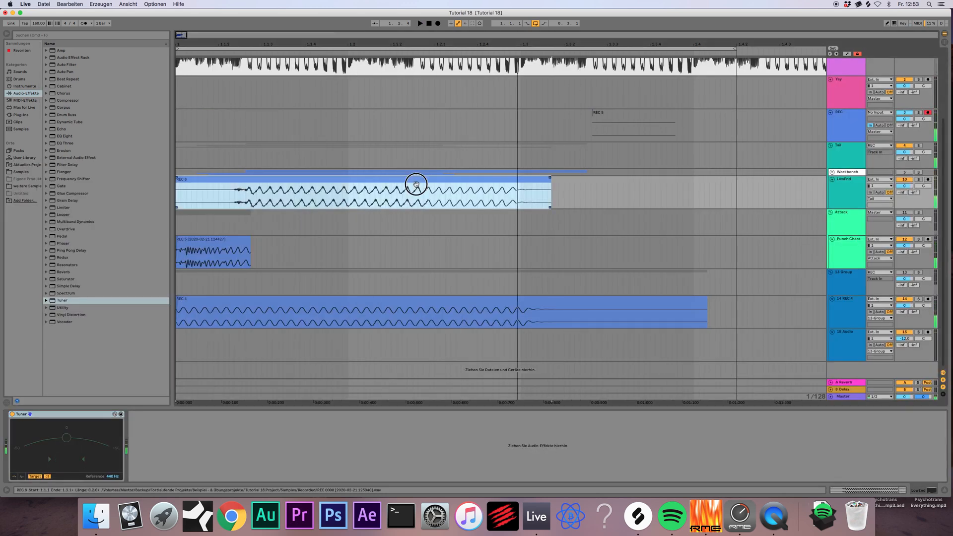
{"action": "left_click", "coordinate": [42, 237]}
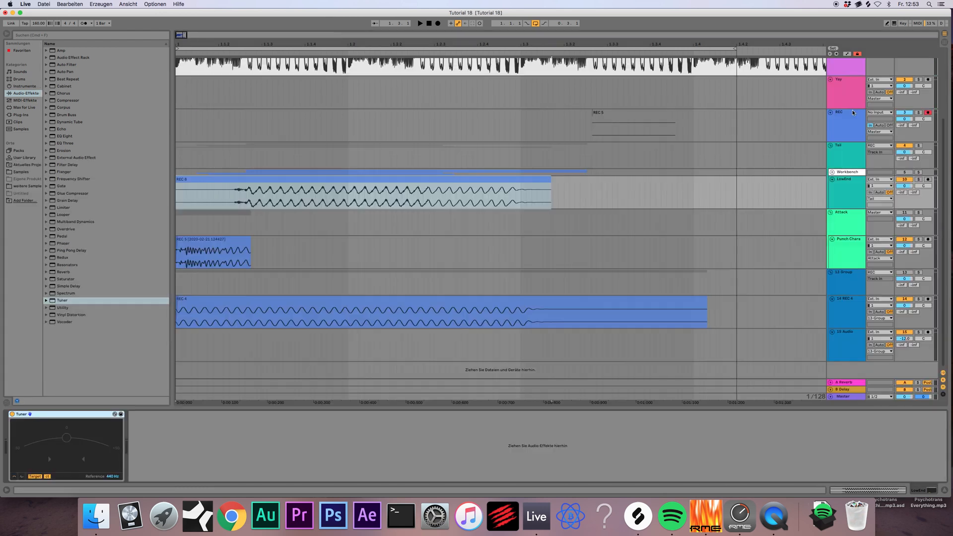
{"action": "left_click", "coordinate": [853, 113]}
{"action": "key", "text": "space"}
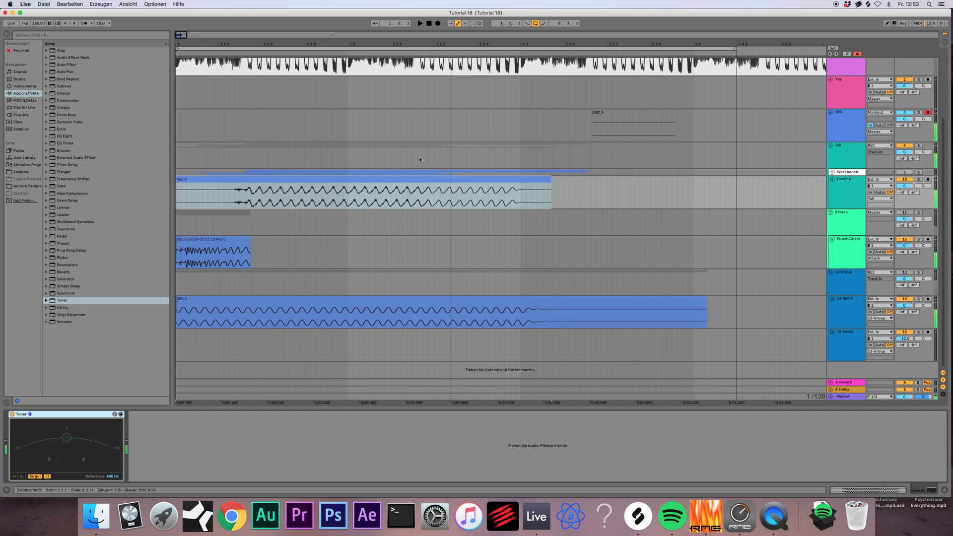
- Consolidate the tuned LowEnd clip and play it back to check its pitch in the Tuner
{"action": "left_click", "coordinate": [407, 181]}
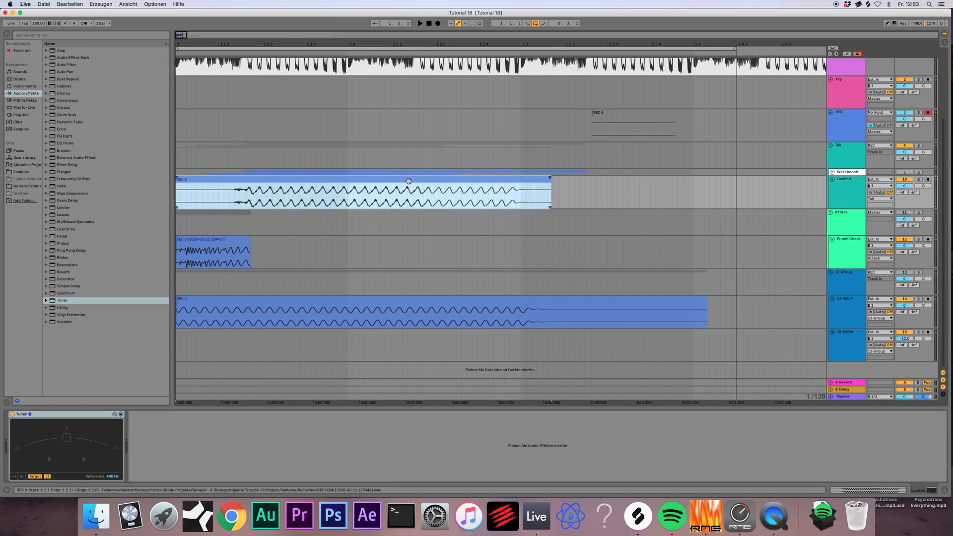
{"action": "key", "text": "super+j"}
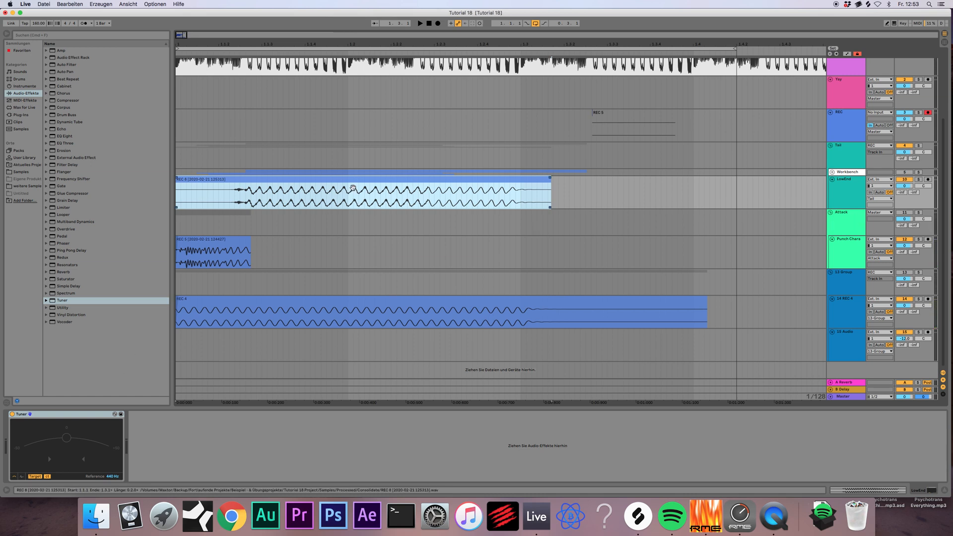
{"action": "left_click", "coordinate": [847, 187]}
{"action": "key", "text": "space"}
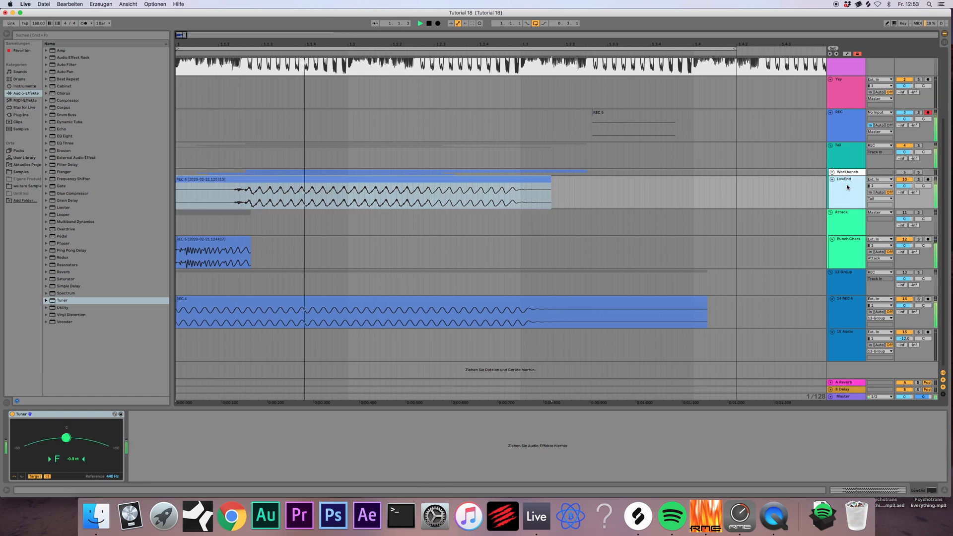
{"action": "key", "text": "space"}
{"action": "key", "text": "space"}
{"action": "key", "text": "space"}
{"action": "key", "text": "space"}
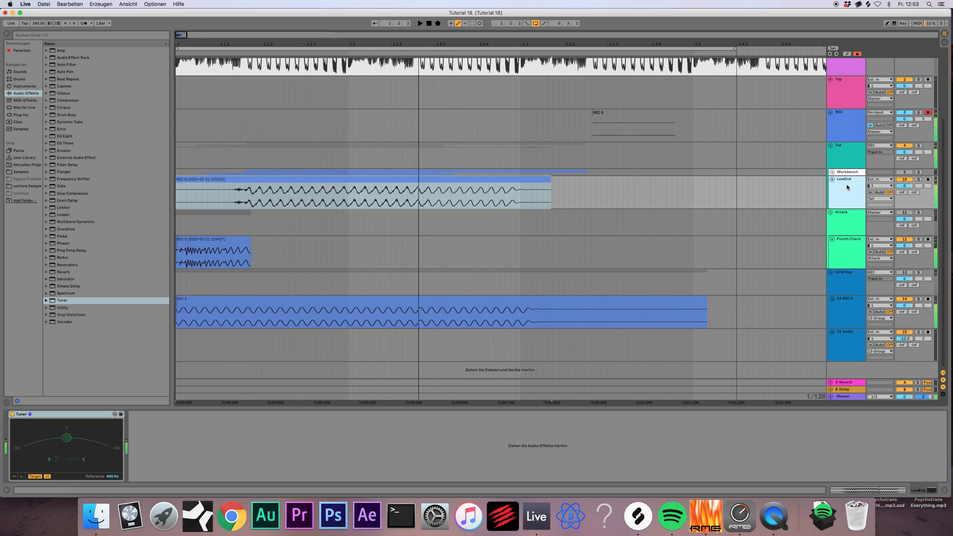
- Select the consolidated LowEnd clip and play the layered kick from its start
{"action": "left_click", "coordinate": [536, 184]}
{"action": "key", "text": "space"}
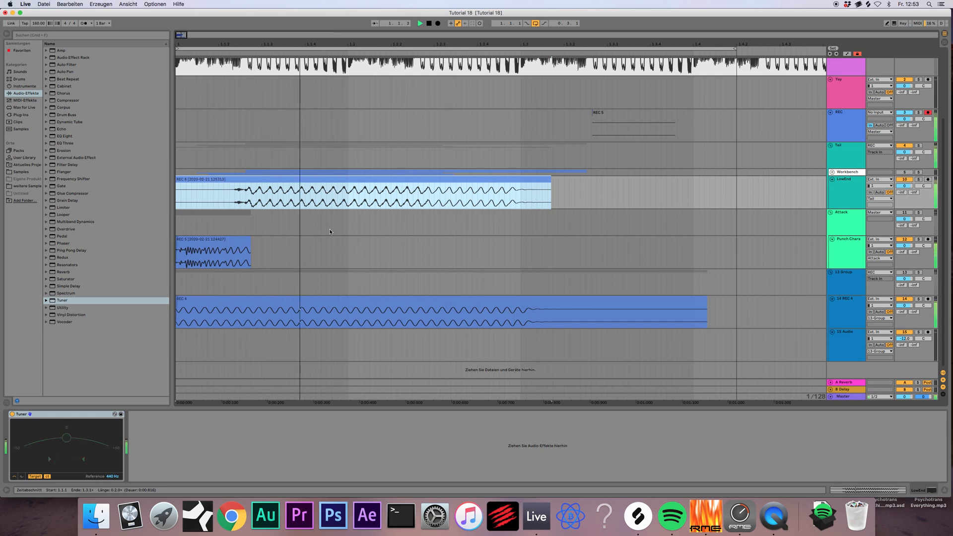
{"action": "key", "text": "space"}
{"action": "scroll", "coordinate": [250, 99], "scroll_direction": "up", "scroll_amount": 5}
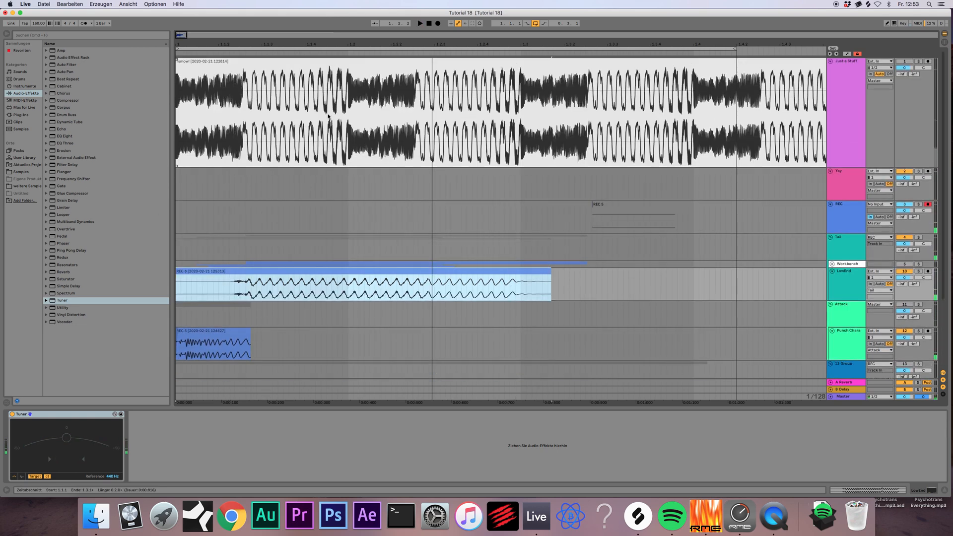
- Compare the Just a Stuff reference kick with the built kick layers by toggling the reference track's solo during playback
{"action": "left_click", "coordinate": [250, 99]}
{"action": "left_click", "coordinate": [250, 114]}
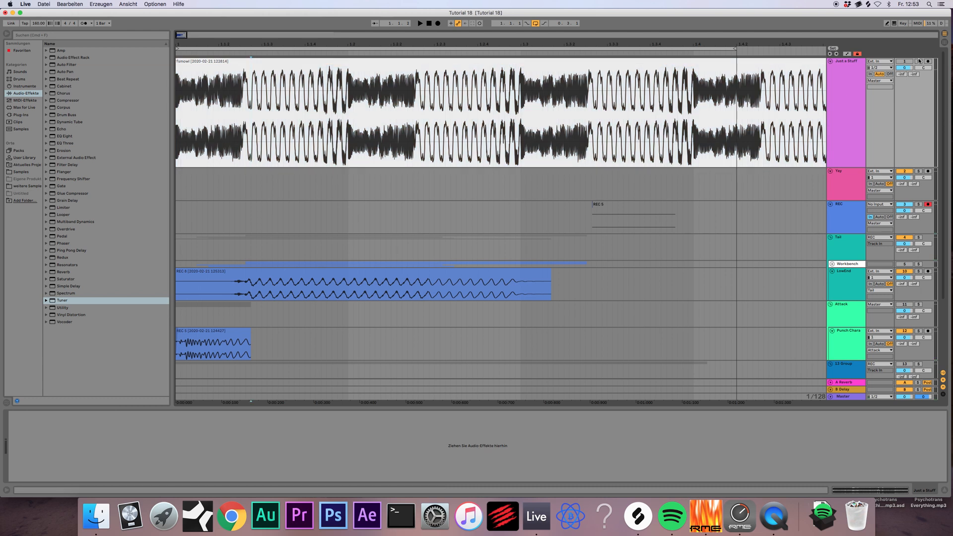
{"action": "left_click", "coordinate": [917, 61]}
{"action": "left_click", "coordinate": [248, 121]}
{"action": "key", "text": "space"}
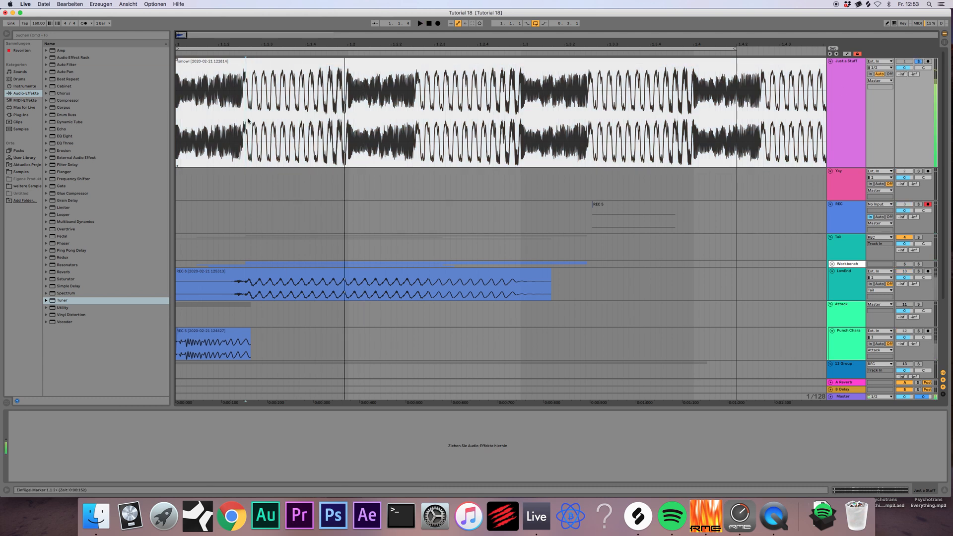
{"action": "left_click", "coordinate": [918, 61]}
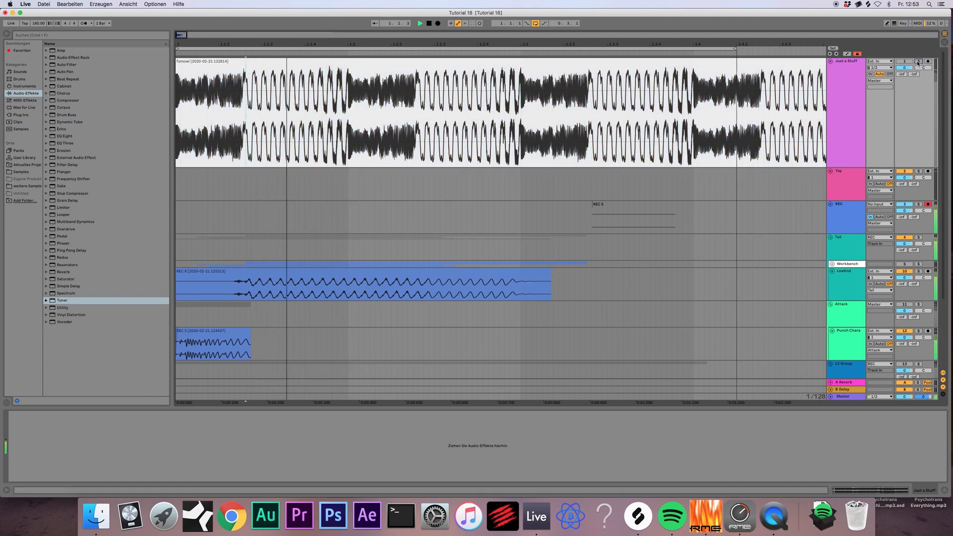
{"action": "left_click", "coordinate": [918, 61]}
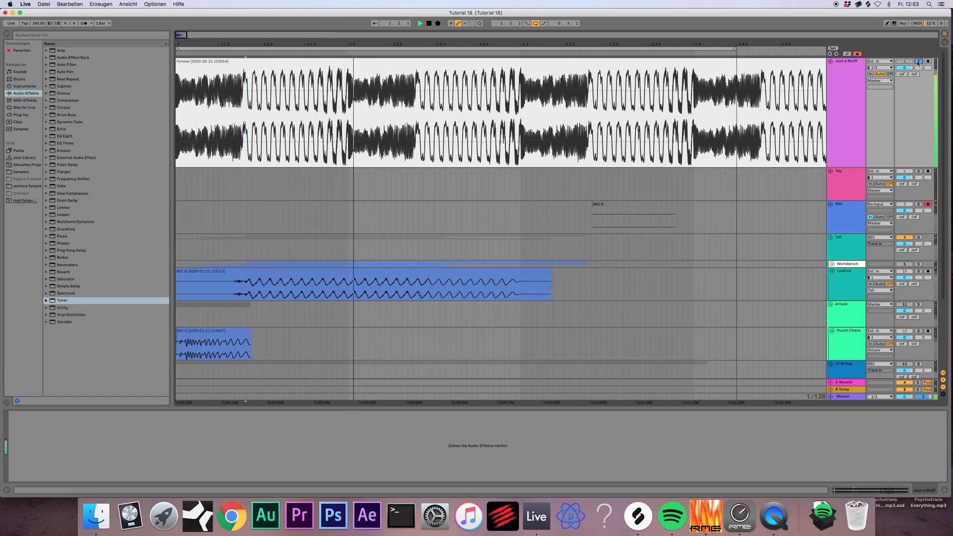
{"action": "left_click", "coordinate": [918, 61]}
{"action": "key", "text": "space"}
- Examine the reference waveform on Just a Stuff at several zoom levels and compare its kick shape with the LowEnd clip
{"action": "left_click", "coordinate": [518, 76]}
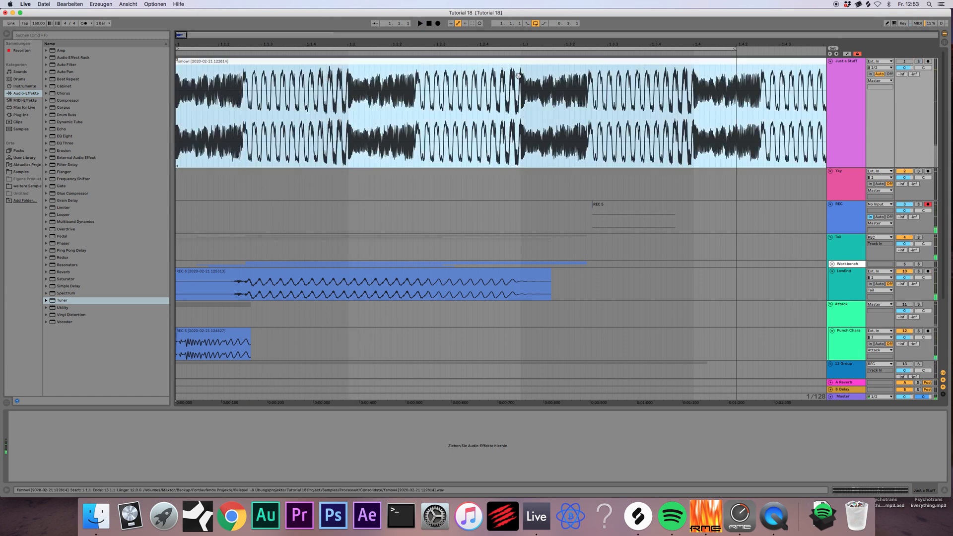
{"action": "left_click", "coordinate": [849, 77]}
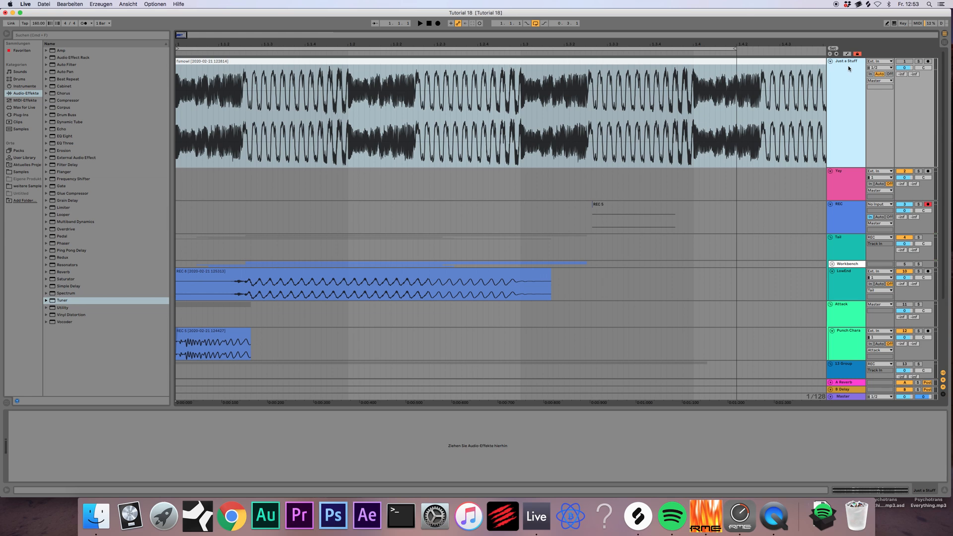
{"action": "scroll", "coordinate": [759, 257], "scroll_direction": "down", "scroll_amount": 3}
{"action": "left_click", "coordinate": [300, 188]}
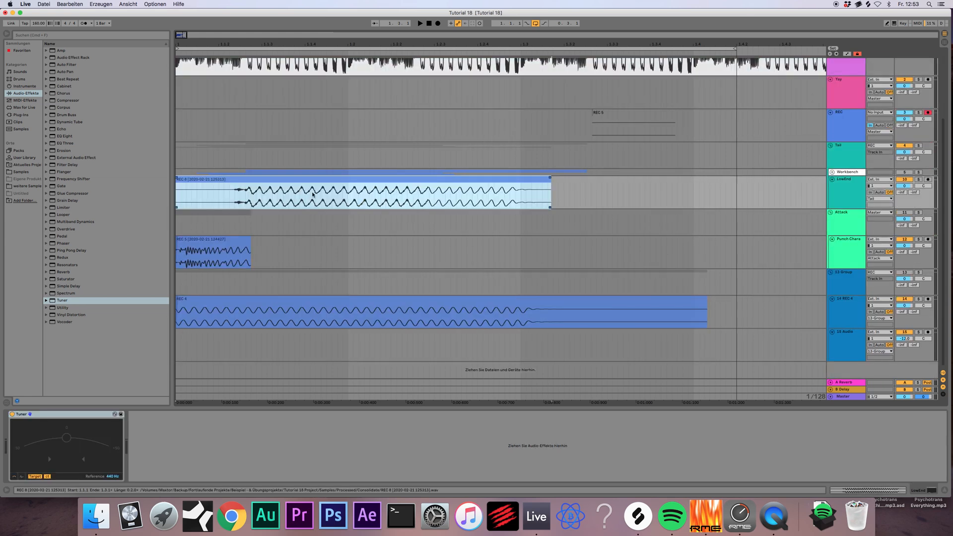
{"action": "left_click_drag", "start_coordinate": [179, 35], "coordinate": [179, 38]}
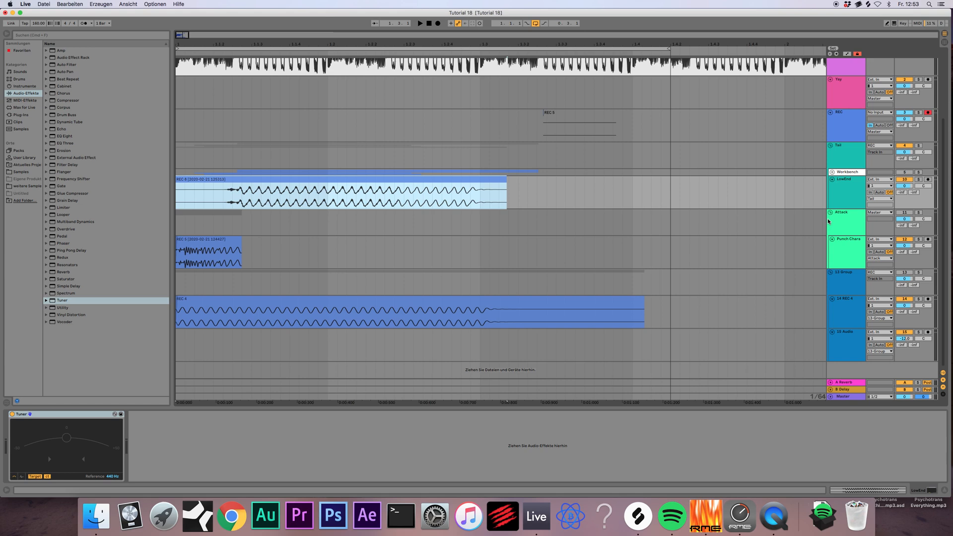
{"action": "scroll", "coordinate": [306, 171], "scroll_direction": "up", "scroll_amount": 4}
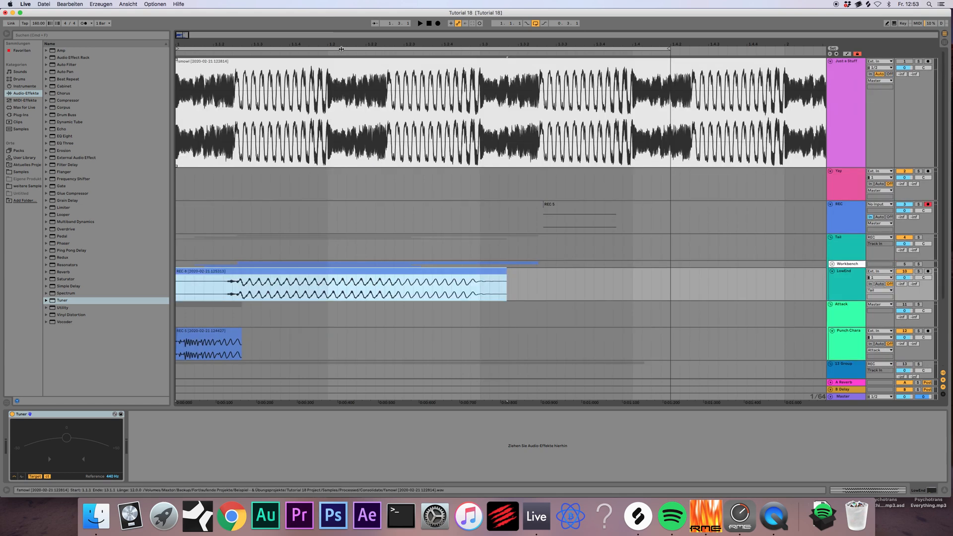
{"action": "left_click_drag", "start_coordinate": [178, 43], "coordinate": [178, 10]}
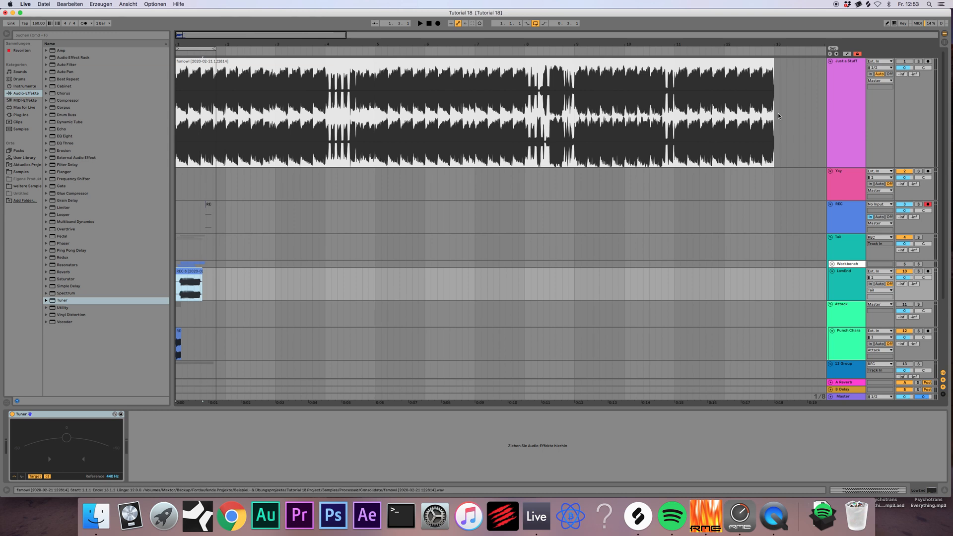
{"action": "left_click", "coordinate": [847, 65]}
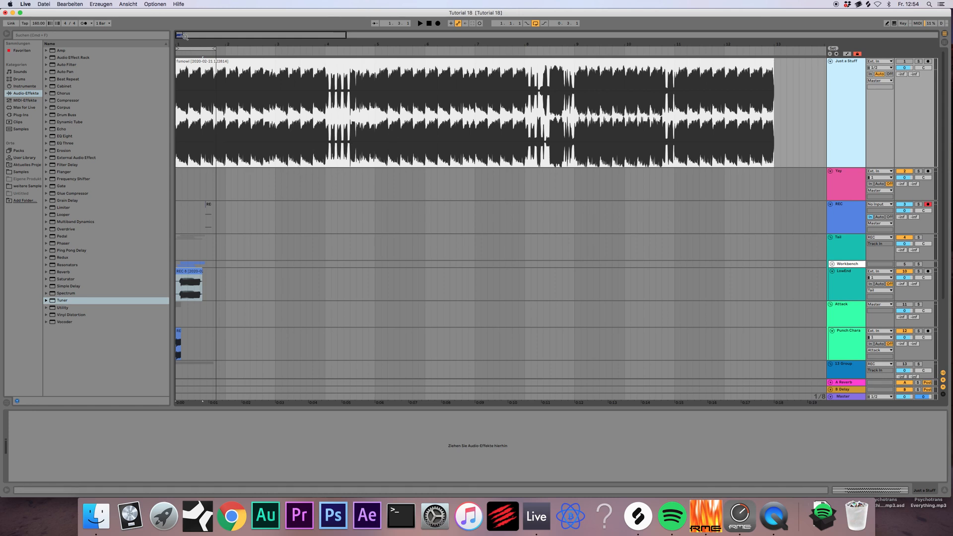
{"action": "left_click_drag", "start_coordinate": [185, 37], "coordinate": [187, 80]}
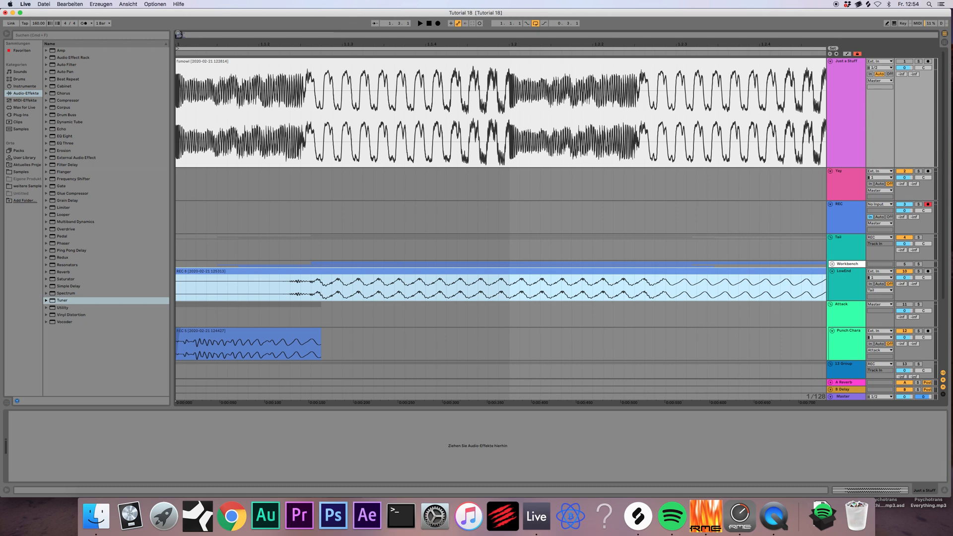
{"action": "double_click", "coordinate": [179, 35]}
{"action": "left_click_drag", "start_coordinate": [184, 45], "coordinate": [266, 62]}
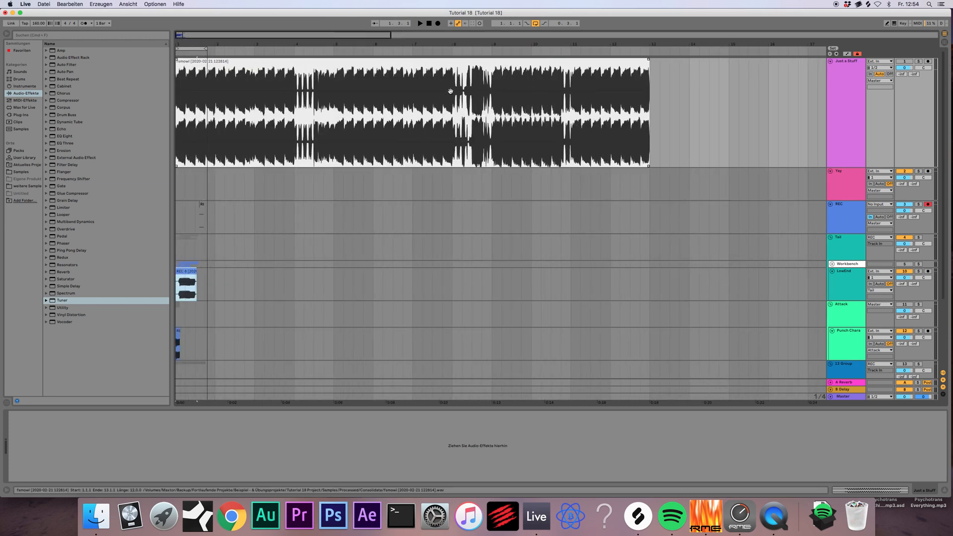
{"action": "left_click_drag", "start_coordinate": [180, 35], "coordinate": [180, 45]}
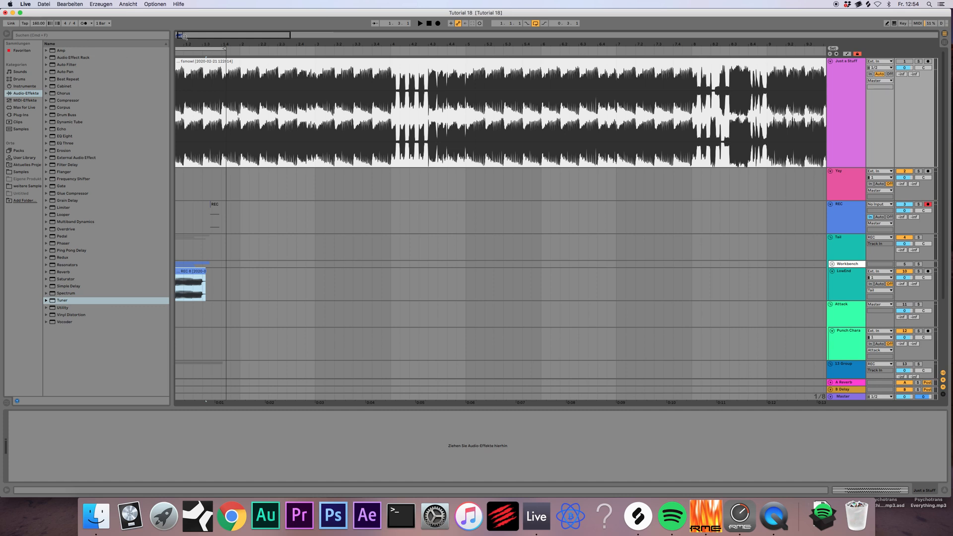
{"action": "left_click_drag", "start_coordinate": [185, 39], "coordinate": [178, 55]}
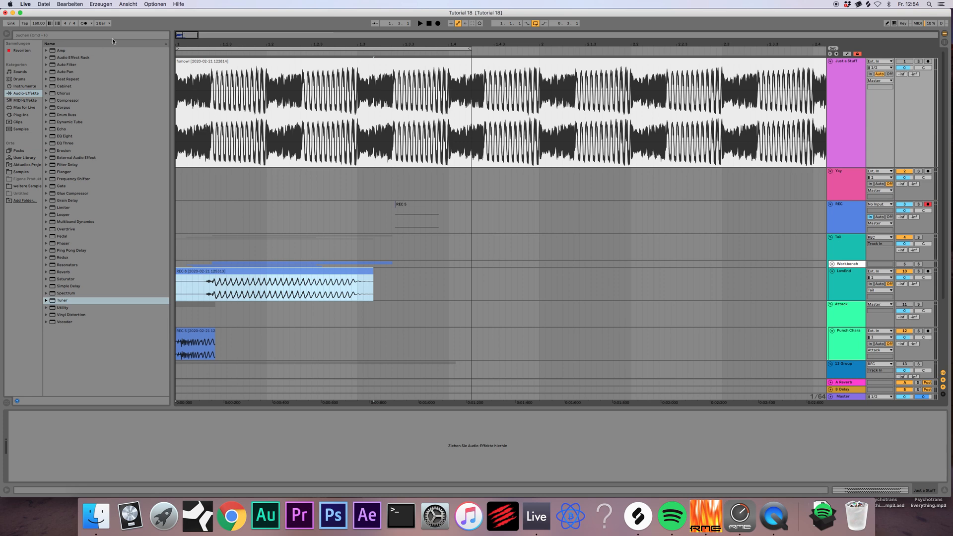
- Cut the Just a Stuff reference clip down to its first kick, removing everything after beat 1.2
{"action": "mouse_move", "coordinate": [182, 37]}
{"action": "left_mouse_down"}
{"action": "mouse_move", "coordinate": [181, 70]}
{"action": "mouse_move", "coordinate": [176, 41]}
{"action": "left_mouse_up"}
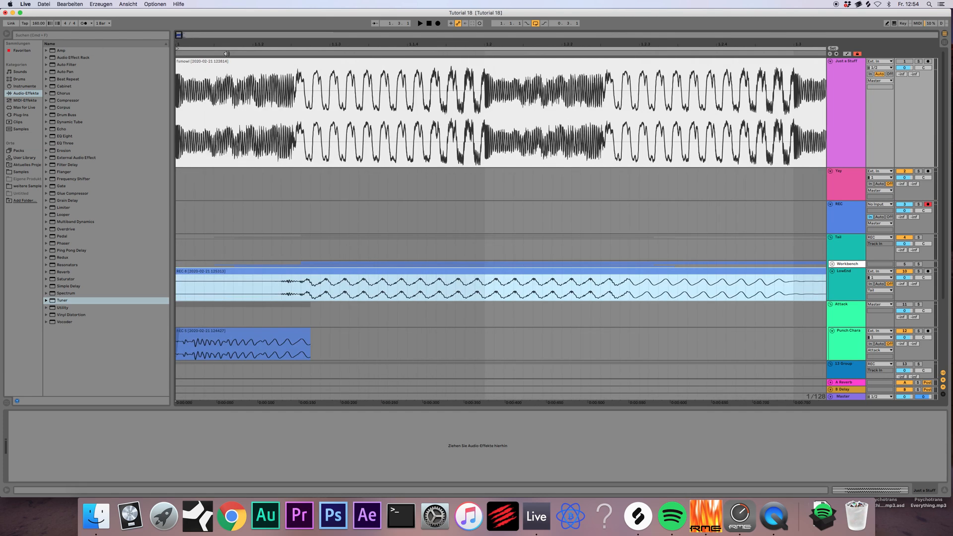
{"action": "left_click_drag", "start_coordinate": [485, 159], "coordinate": [177, 149]}
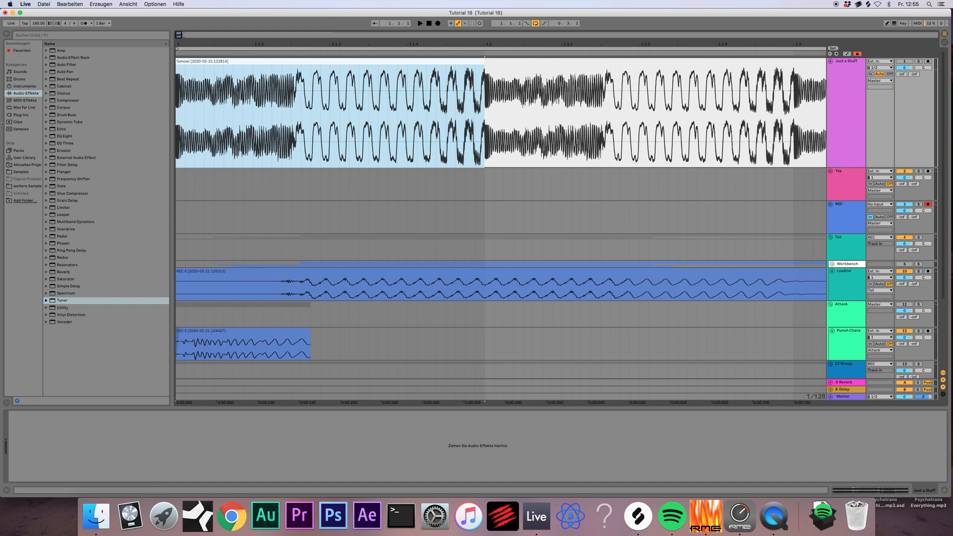
{"action": "key", "text": "Delete"}
{"action": "left_click", "coordinate": [555, 62]}
{"action": "key", "text": "Delete"}
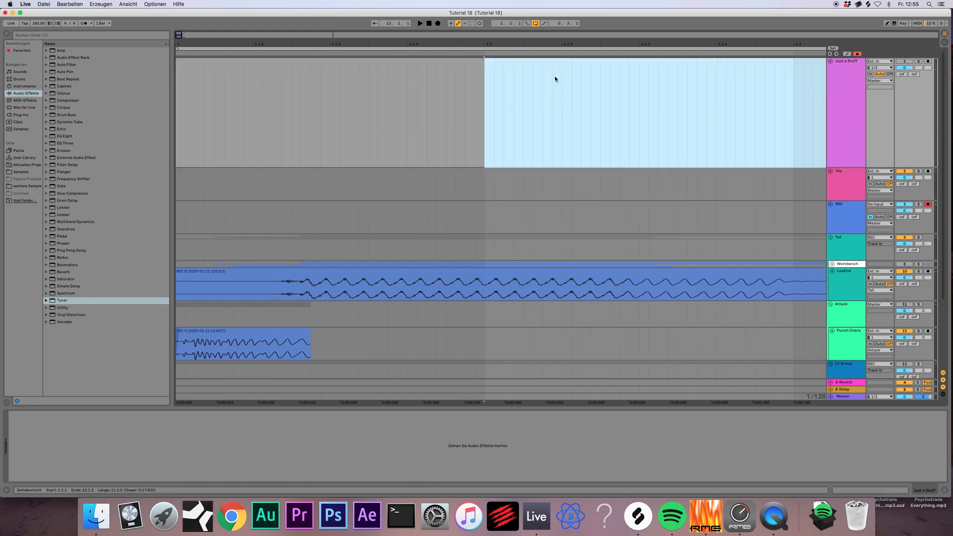
{"action": "left_click", "coordinate": [834, 74]}
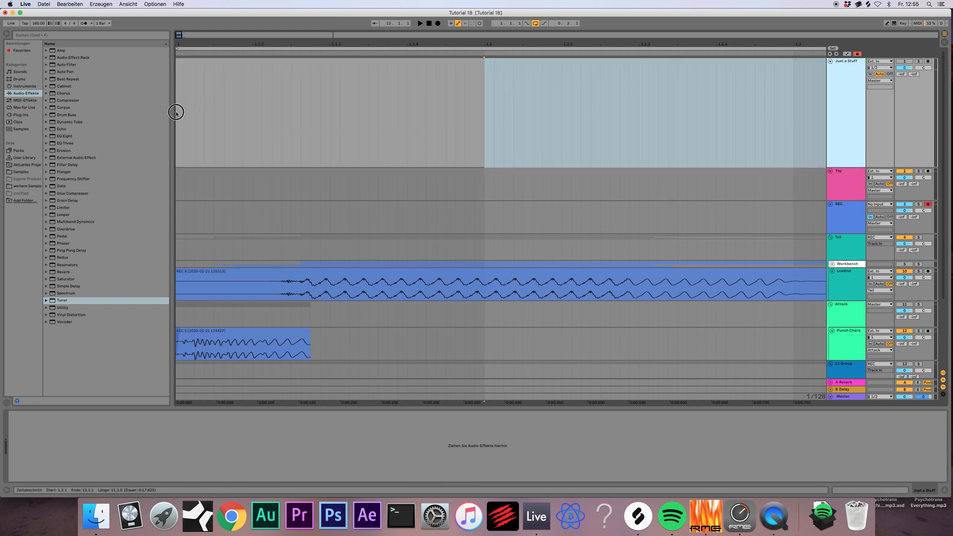
{"action": "key", "text": "super+z"}
{"action": "left_click_drag", "start_coordinate": [348, 44], "coordinate": [492, 64]}
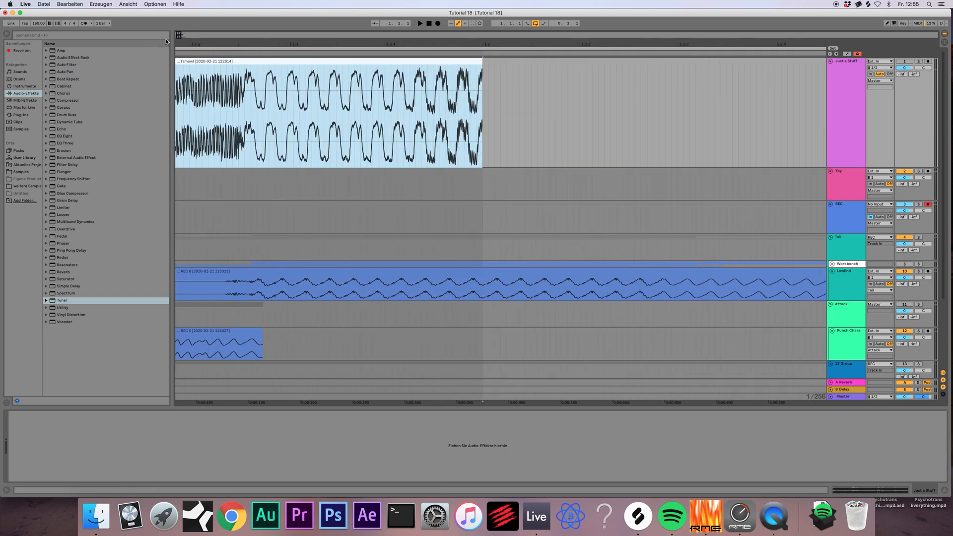
{"action": "left_click_drag", "start_coordinate": [178, 34], "coordinate": [178, 18]}
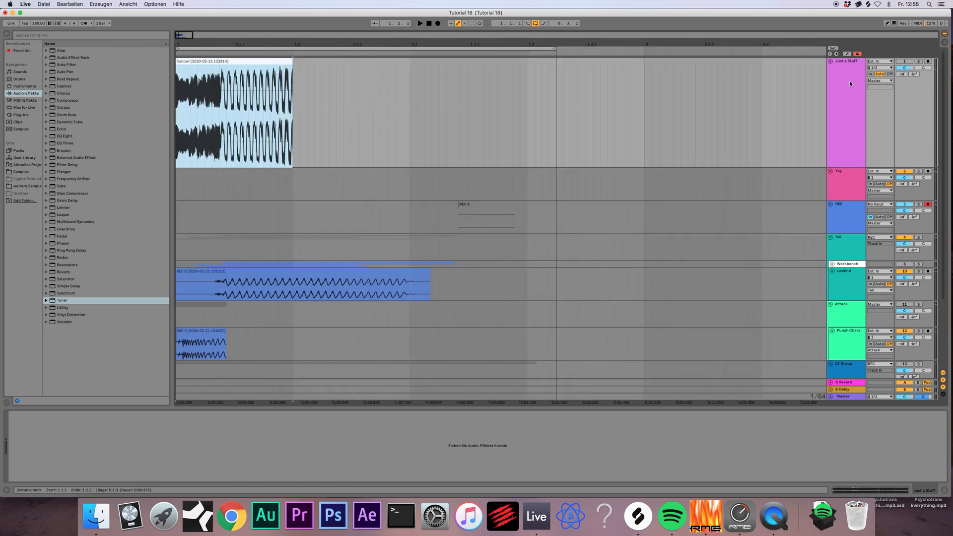
- Solo the reference track, put it into its own group and name the group "Just a stuff"
{"action": "left_click", "coordinate": [849, 84]}
{"action": "left_click", "coordinate": [918, 61]}
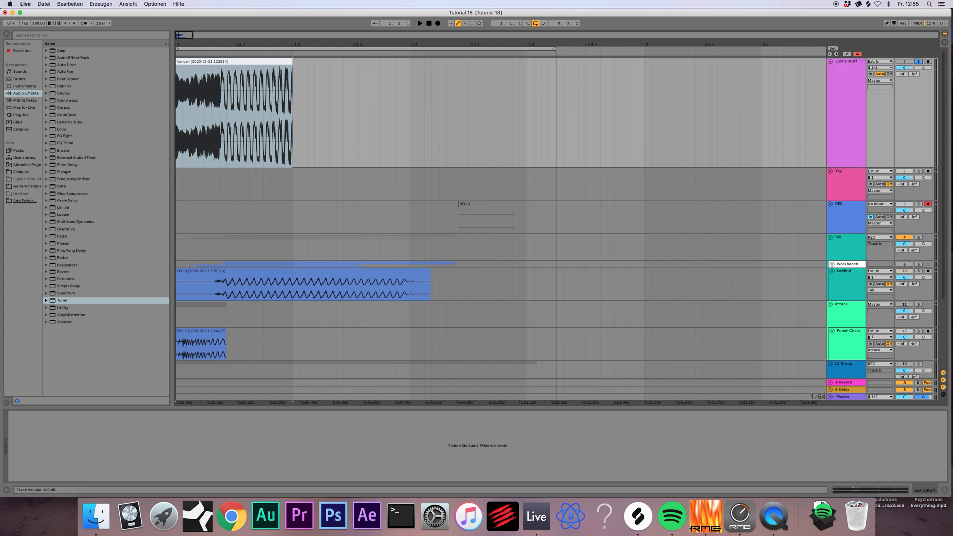
{"action": "left_click", "coordinate": [856, 66]}
{"action": "key", "text": "super+g"}
{"action": "left_click", "coordinate": [852, 68]}
{"action": "key", "text": "super+r"}
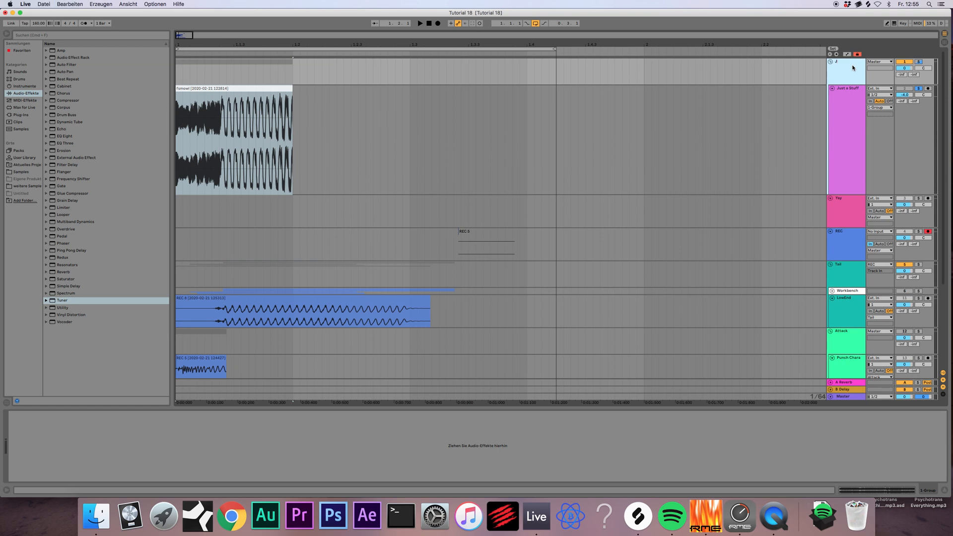
{"action": "key", "text": "Return"}
- Reduce the reference track's height and trim its clip to the opening click, about 12 ms long
{"action": "left_click", "coordinate": [854, 97]}
{"action": "left_click_drag", "start_coordinate": [847, 195], "coordinate": [843, 132]}
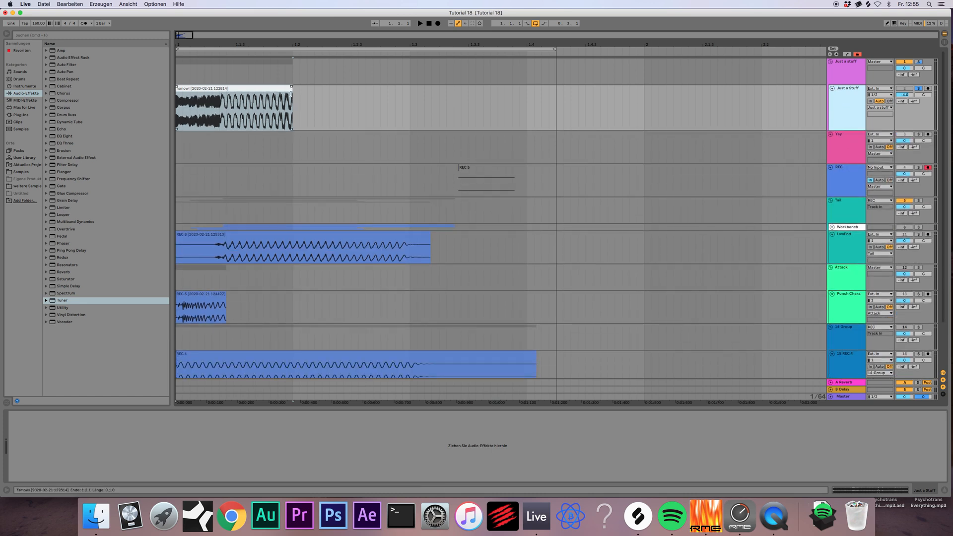
{"action": "left_click", "coordinate": [287, 93]}
{"action": "scroll", "coordinate": [293, 99], "scroll_direction": "up", "scroll_amount": 3}
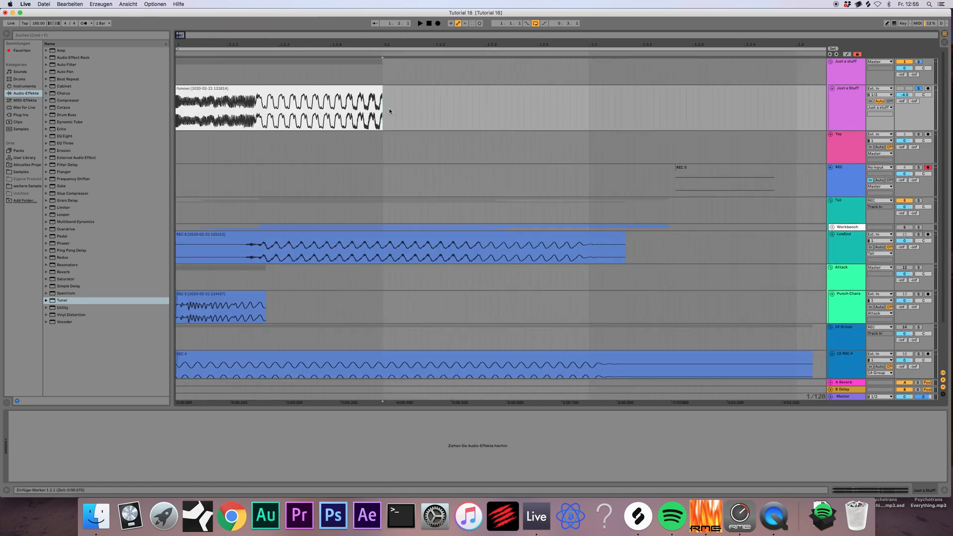
{"action": "left_click_drag", "start_coordinate": [381, 113], "coordinate": [180, 123]}
- Insert a second audio track in the group, then name the reference track "Tok" and the new one "Punch"
{"action": "left_click", "coordinate": [846, 103]}
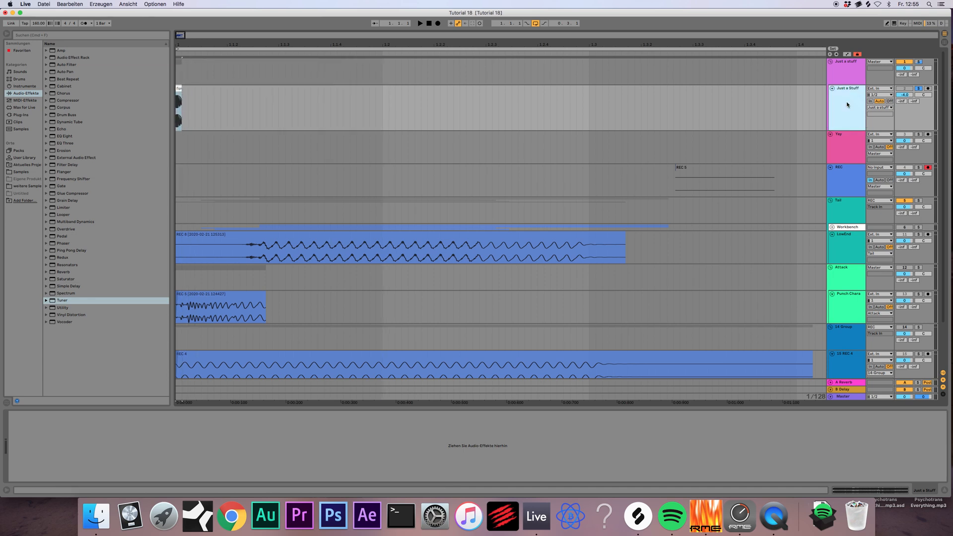
{"action": "key", "text": "super+t"}
{"action": "left_click", "coordinate": [846, 104]}
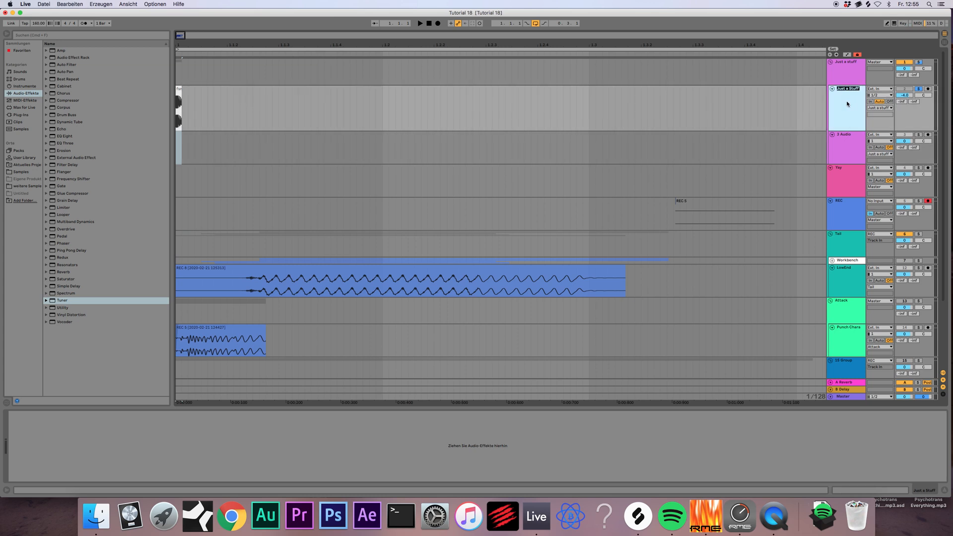
{"action": "type", "text": "Tok"}
{"action": "double_click", "coordinate": [845, 136]}
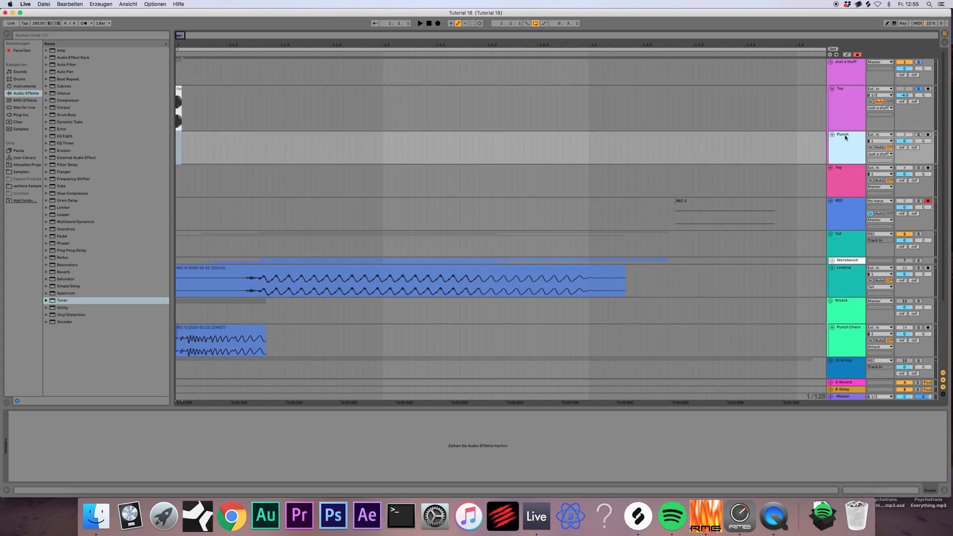
- Add another audio track below Punch in the group and name it "Tail"
{"action": "key", "text": "super+t"}
{"action": "key", "text": "super+r"}
{"action": "type", "text": "Tail"}
{"action": "key", "text": "Return"}
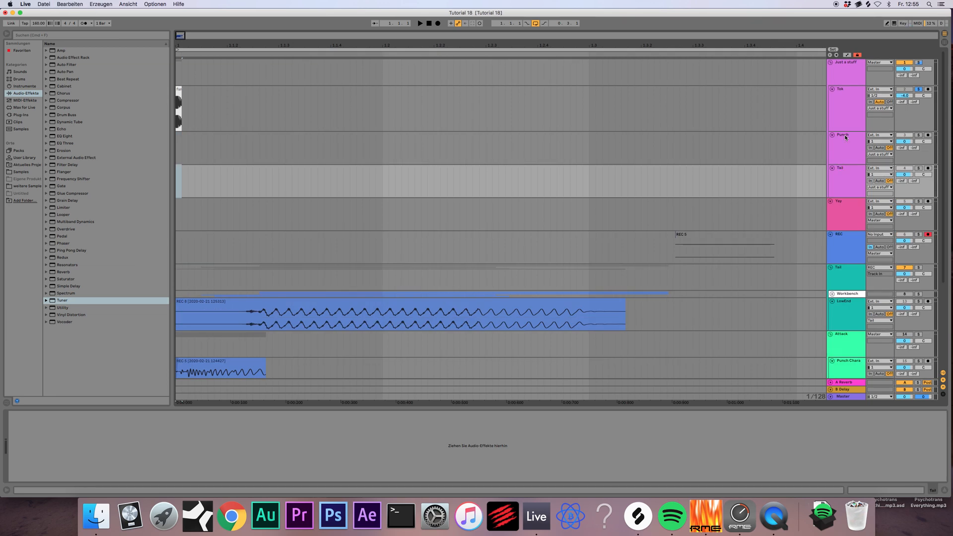
- Copy the Tok clip to the Punch track and resize it to cover the punch section from the Tok clip's end
{"action": "left_click", "coordinate": [179, 91]}
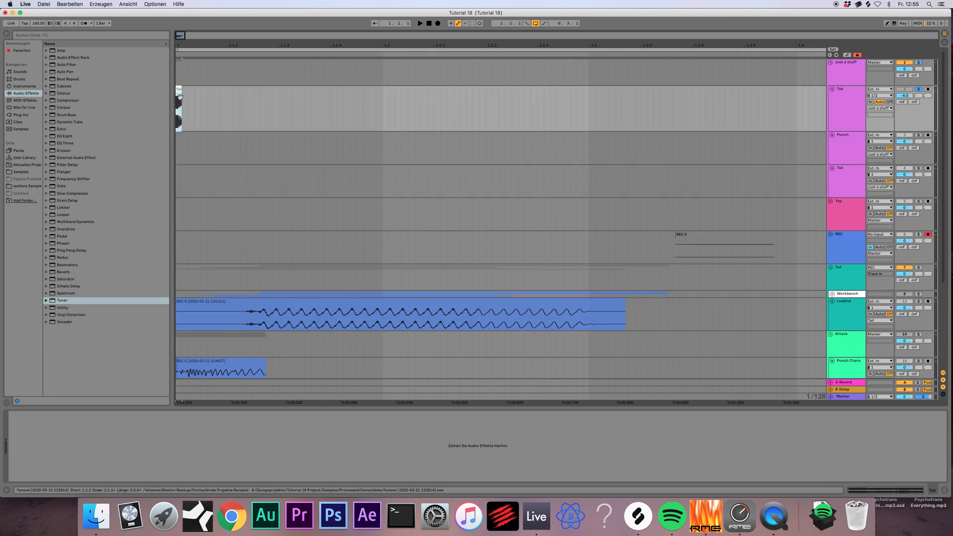
{"action": "key", "text": "super+c"}
{"action": "left_click", "coordinate": [178, 150]}
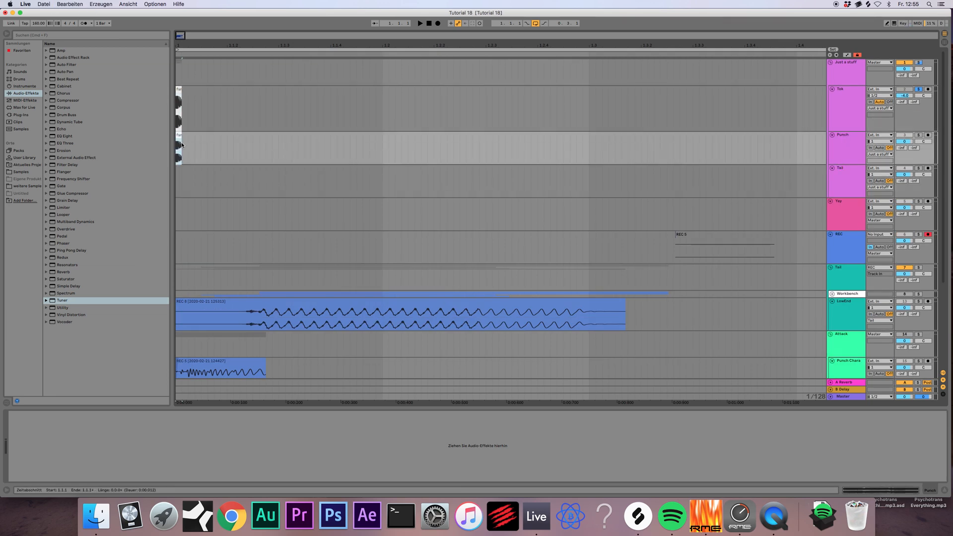
{"action": "key", "text": "super+v"}
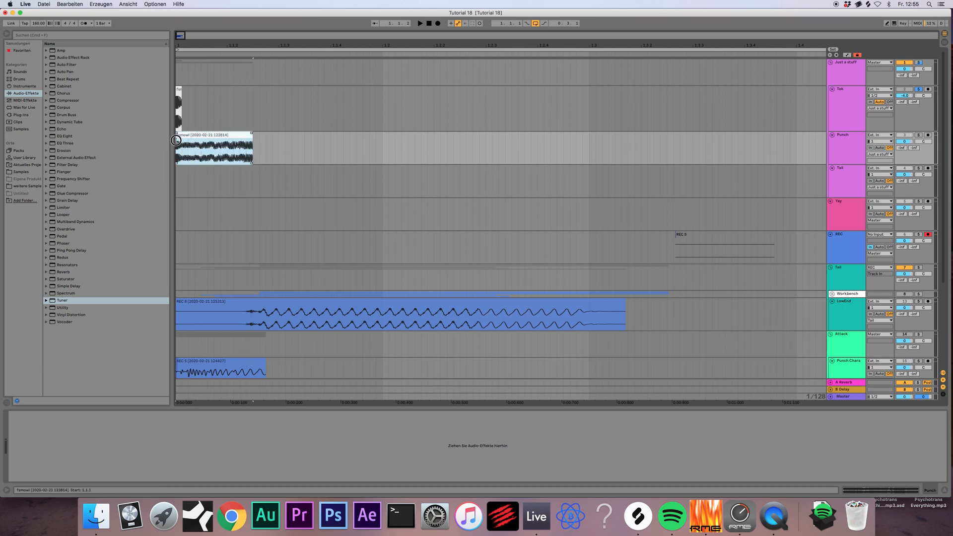
{"action": "left_click_drag", "start_coordinate": [172, 139], "coordinate": [182, 139]}
{"action": "mouse_move", "coordinate": [253, 142]}
{"action": "left_mouse_down"}
{"action": "mouse_move", "coordinate": [264, 142]}
{"action": "mouse_move", "coordinate": [249, 151]}
{"action": "left_mouse_up"}
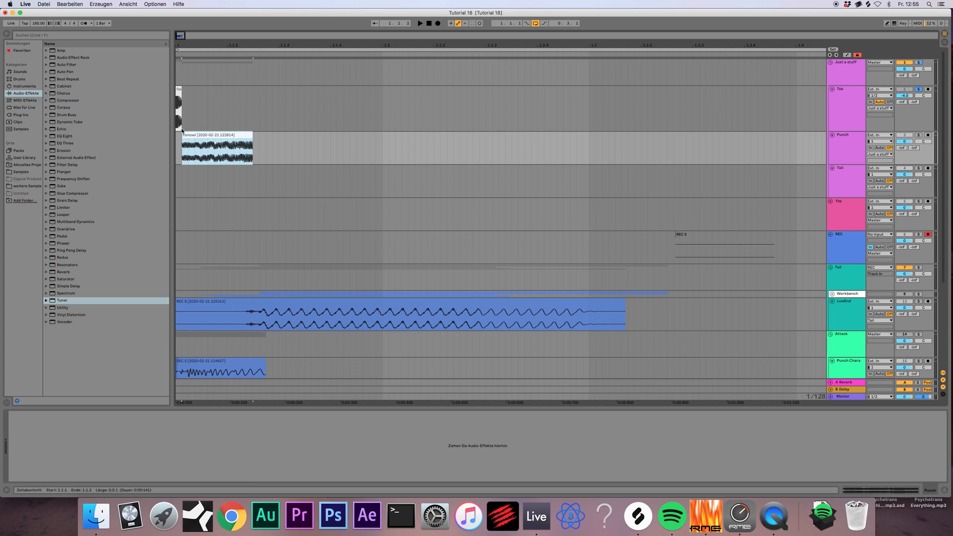
- Copy the Punch clip to the Tail track and resize it to cover the tail section, starting just before the Punch clip's end
{"action": "left_click_drag", "start_coordinate": [179, 36], "coordinate": [180, 53]}
{"action": "key", "text": "super+c"}
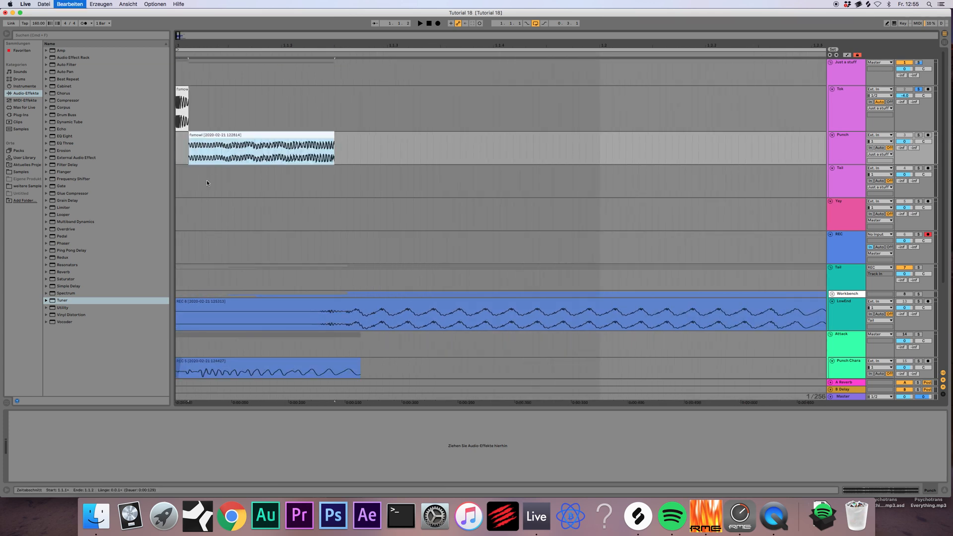
{"action": "left_click", "coordinate": [192, 185]}
{"action": "key", "text": "super+v"}
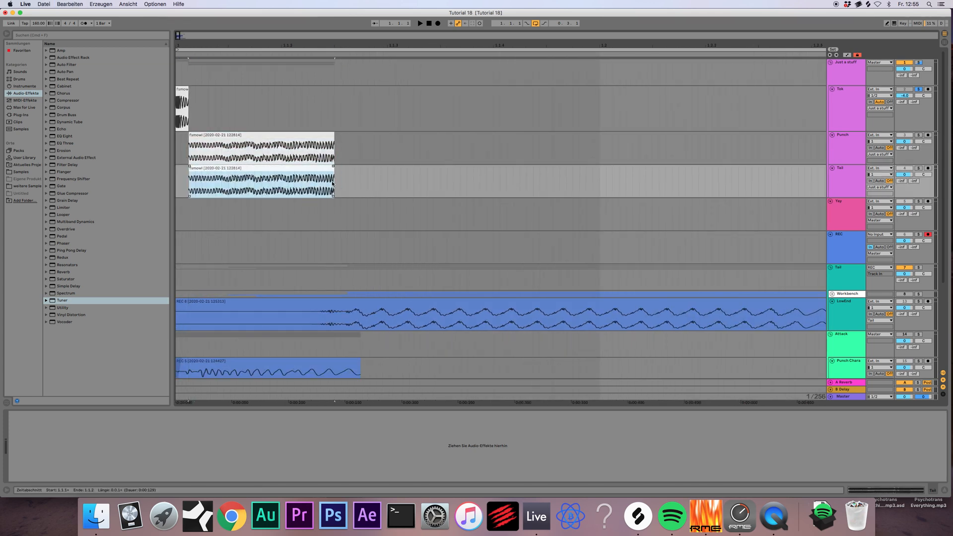
{"action": "left_click_drag", "start_coordinate": [335, 182], "coordinate": [598, 196]}
{"action": "left_click_drag", "start_coordinate": [190, 176], "coordinate": [332, 167]}
- Extend the Punch clip's start slightly under the Tok clip and add short fades where the Tok, Punch and Tail clips overlap
{"action": "left_click", "coordinate": [332, 135]}
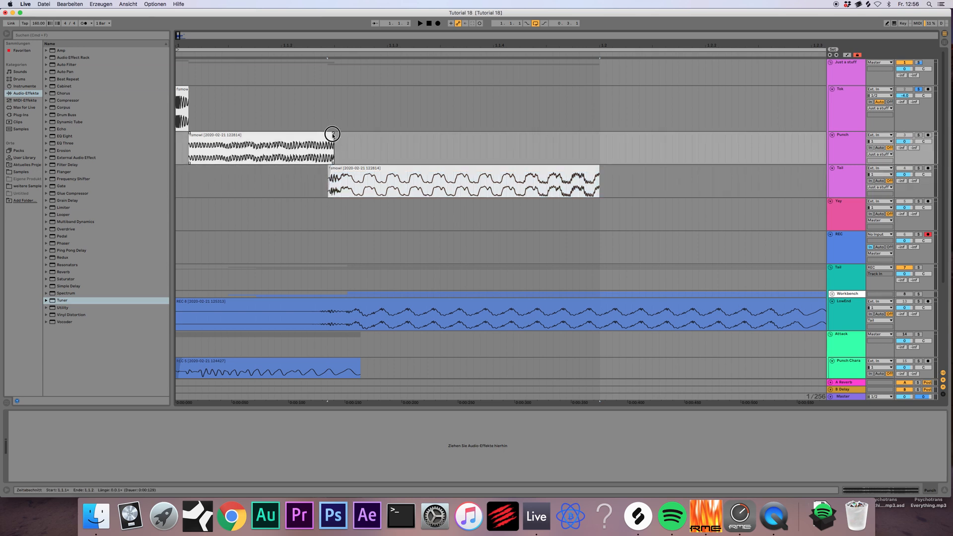
{"action": "left_click_drag", "start_coordinate": [189, 136], "coordinate": [186, 133]}
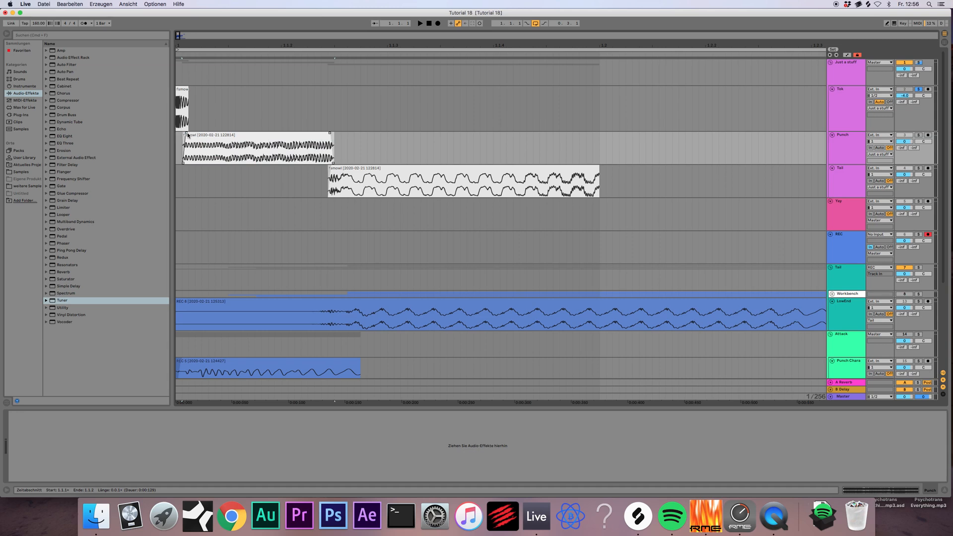
{"action": "left_click", "coordinate": [188, 88]}
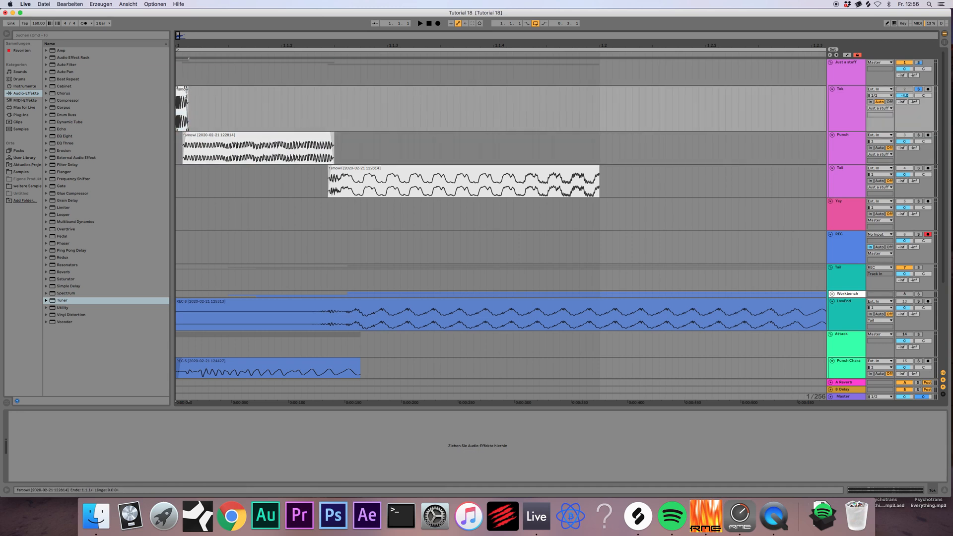
- Solo the "Just a stuff" group and play the three split reference parts together
{"action": "left_click", "coordinate": [919, 63]}
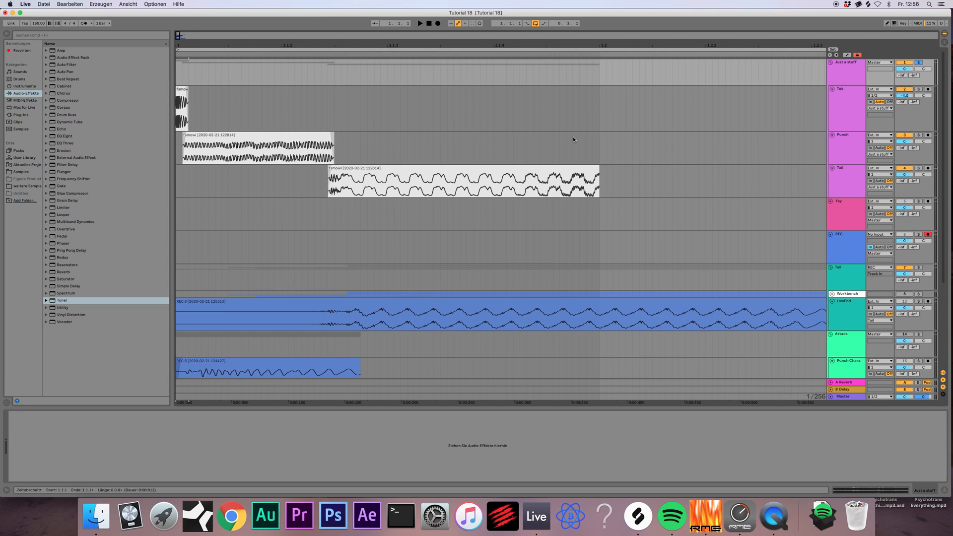
{"action": "key", "text": "space"}
{"action": "left_click_drag", "start_coordinate": [272, 46], "coordinate": [273, 35]}
{"action": "key", "text": "space"}
{"action": "key", "text": "space"}
{"action": "key", "text": "space"}
{"action": "key", "text": "space"}
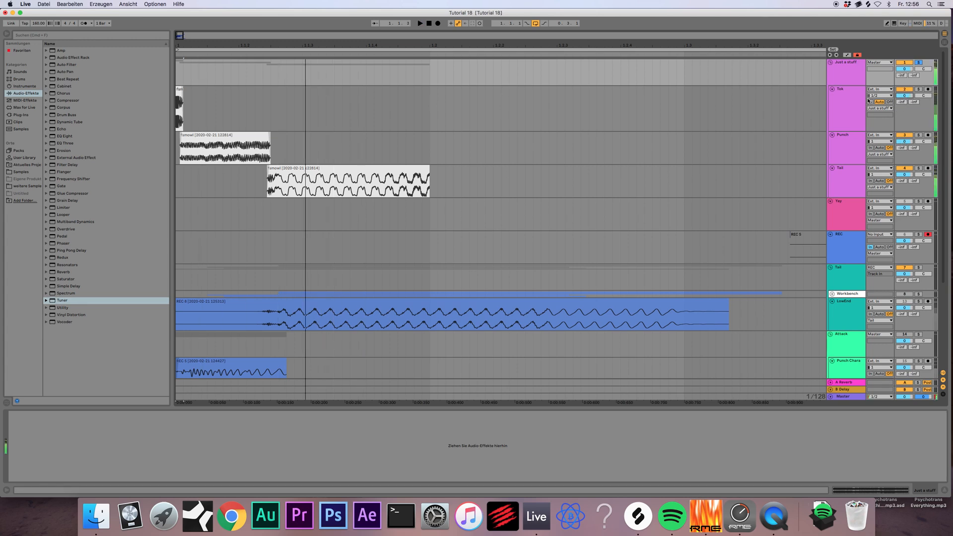
- Solo the reference Tok track and inspect the fades between its clip and the Punch clip up close
{"action": "left_click", "coordinate": [924, 96]}
{"action": "left_click", "coordinate": [919, 89]}
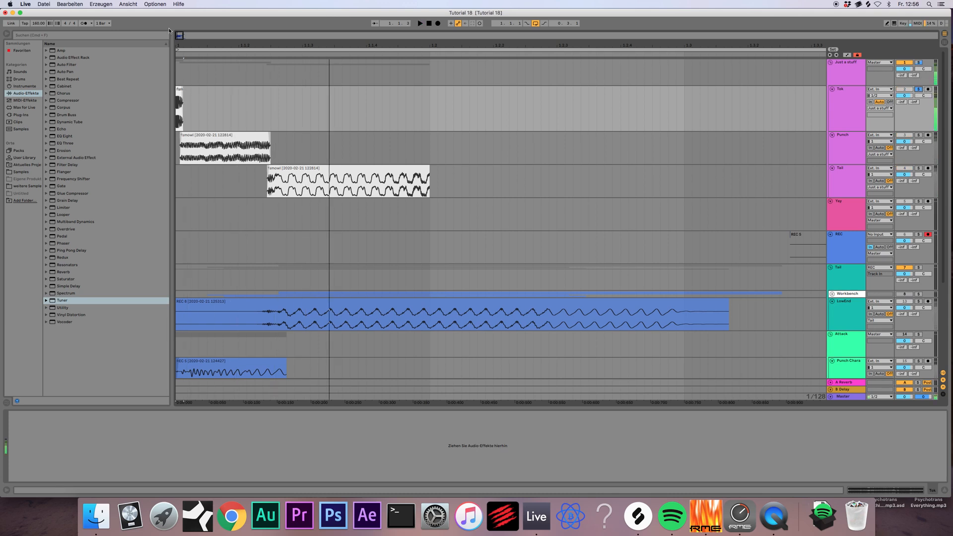
{"action": "left_click_drag", "start_coordinate": [179, 36], "coordinate": [176, 43]}
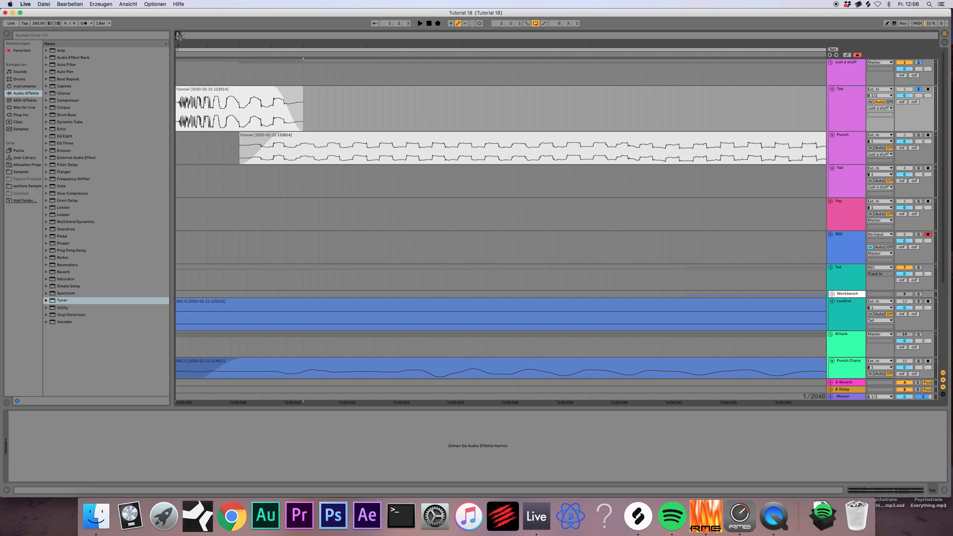
{"action": "left_click_drag", "start_coordinate": [179, 37], "coordinate": [178, 20]}
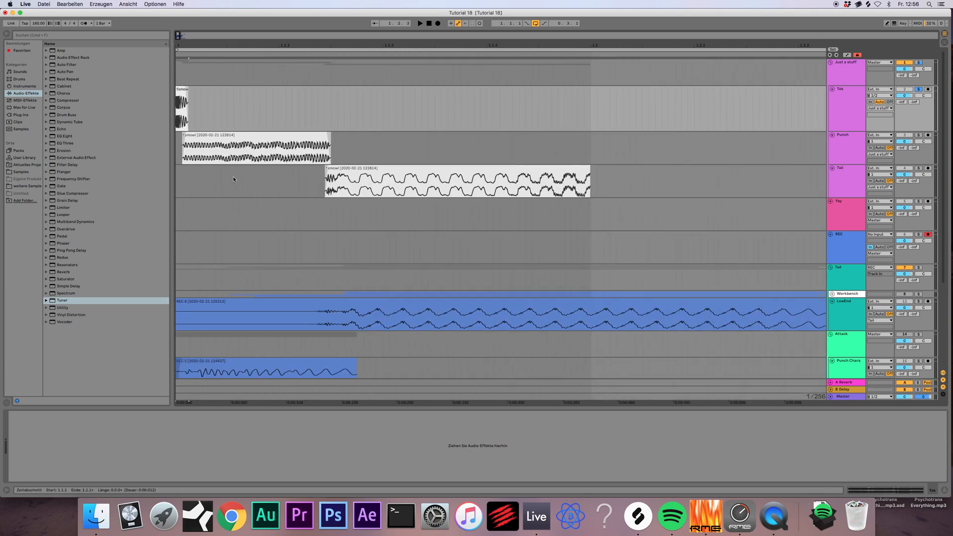
- Compare the split reference clips with the own LowEnd and Punch Chara layers further down the arrangement
{"action": "scroll", "coordinate": [484, 237], "scroll_direction": "down", "scroll_amount": 5}
{"action": "scroll", "coordinate": [316, 225], "scroll_direction": "up", "scroll_amount": 5}
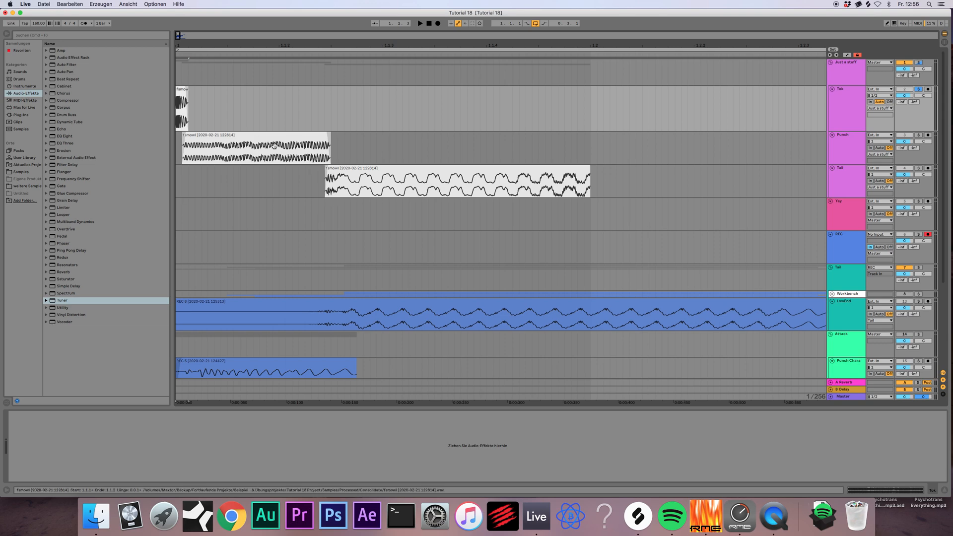
{"action": "scroll", "coordinate": [313, 265], "scroll_direction": "down", "scroll_amount": 3}
{"action": "scroll", "coordinate": [585, 273], "scroll_direction": "up", "scroll_amount": 1}
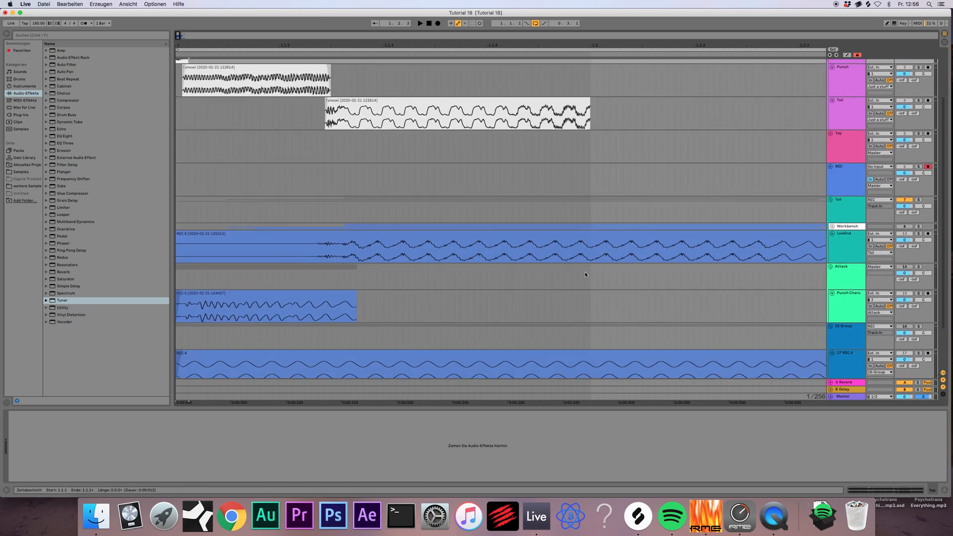
{"action": "scroll", "coordinate": [334, 267], "scroll_direction": "up", "scroll_amount": 3}
{"action": "scroll", "coordinate": [334, 268], "scroll_direction": "down", "scroll_amount": 4}
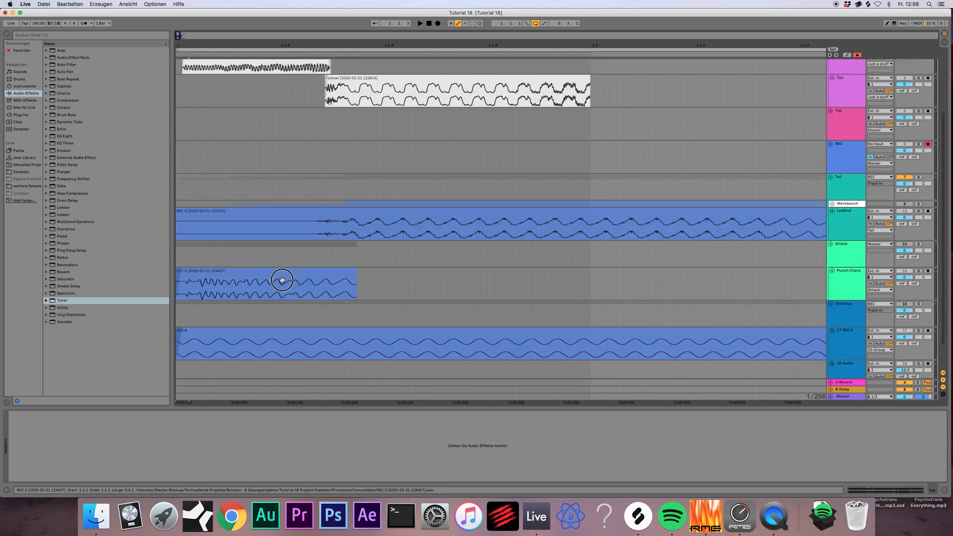
{"action": "left_click", "coordinate": [213, 289]}
{"action": "scroll", "coordinate": [246, 281], "scroll_direction": "up", "scroll_amount": 2}
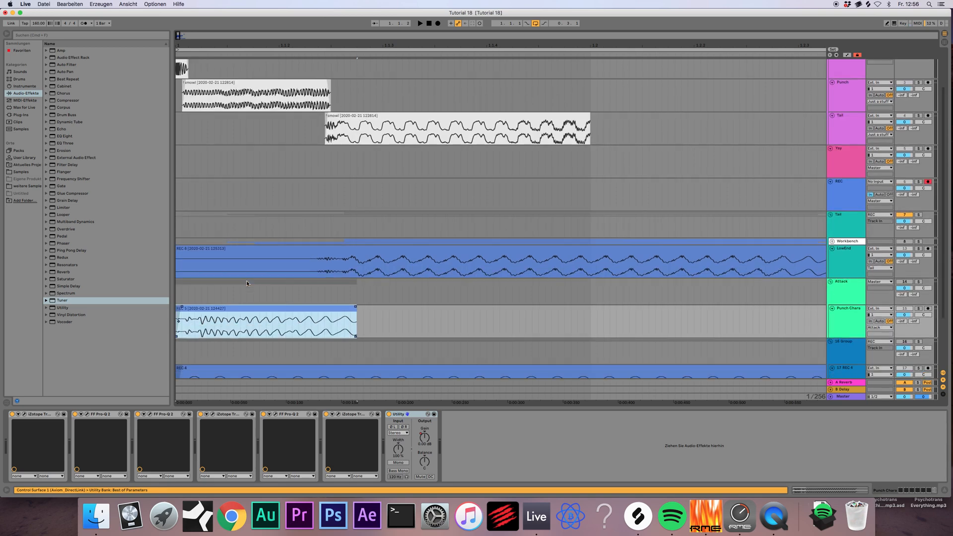
{"action": "scroll", "coordinate": [246, 281], "scroll_direction": "down", "scroll_amount": 4}
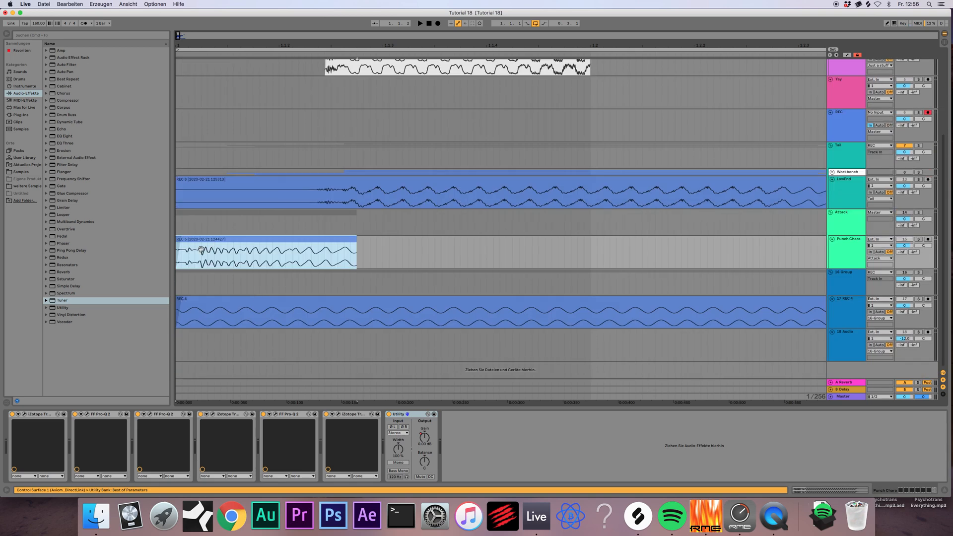
- Insert a new audio track and place it above Punch Chara in the Attack group
{"action": "left_click", "coordinate": [845, 250]}
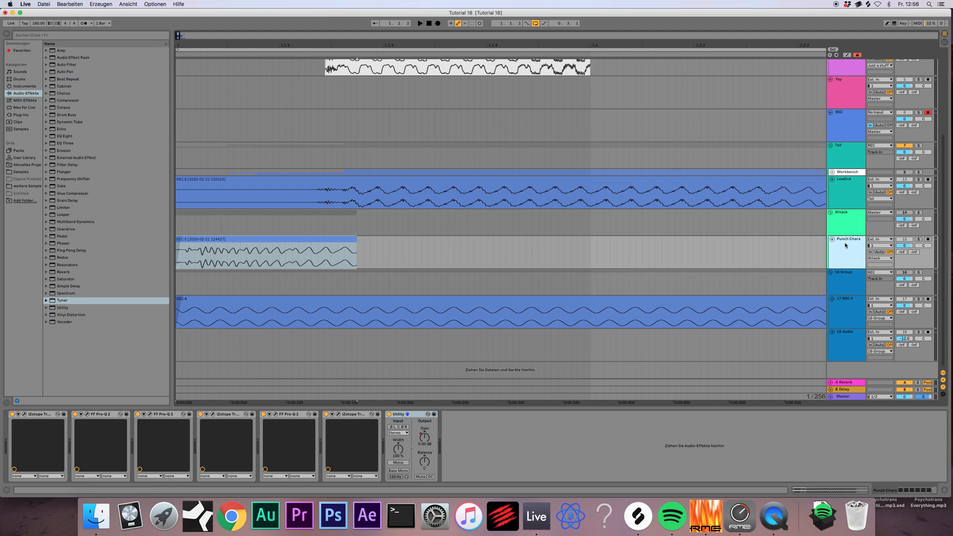
{"action": "key", "text": "super+t"}
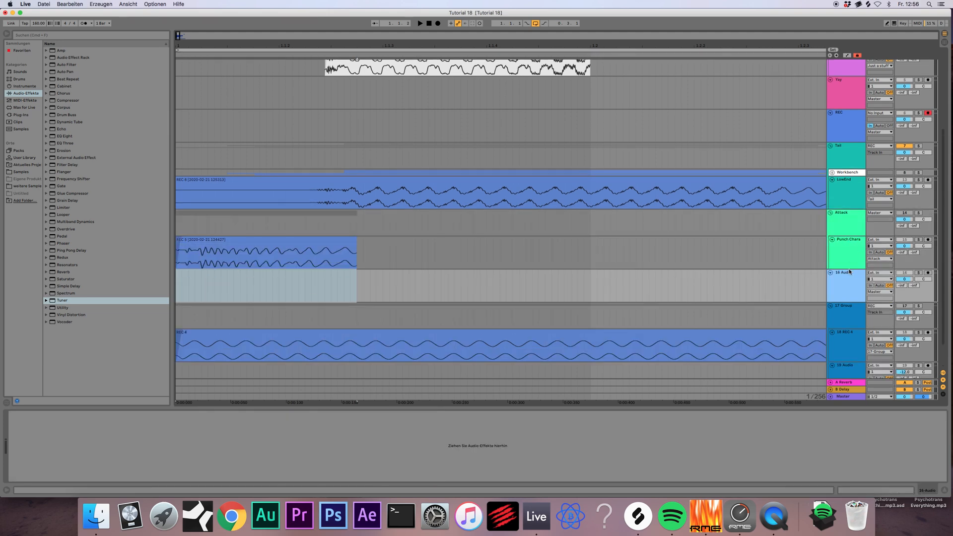
{"action": "left_click_drag", "start_coordinate": [843, 243], "coordinate": [847, 244]}
- Deactivate the "Just a stuff" reference group and name the new track in the Attack group "Tok"
{"action": "scroll", "coordinate": [833, 226], "scroll_direction": "up", "scroll_amount": 5}
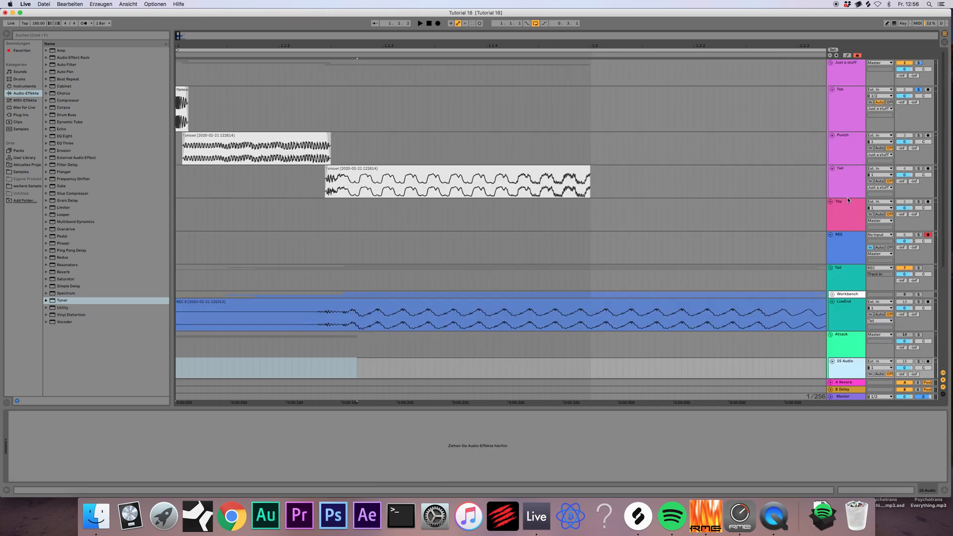
{"action": "left_click", "coordinate": [910, 62]}
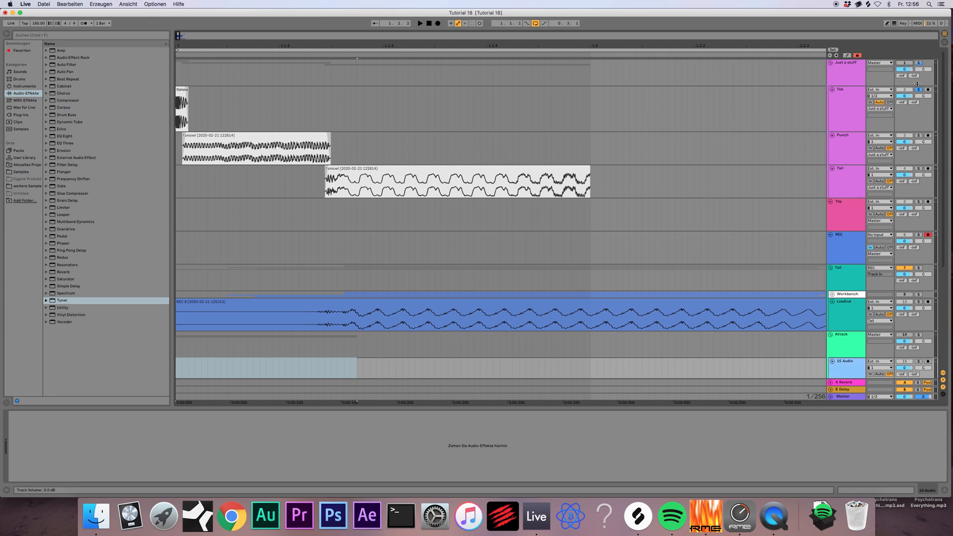
{"action": "scroll", "coordinate": [851, 197], "scroll_direction": "down", "scroll_amount": 6}
{"action": "left_click", "coordinate": [841, 211]}
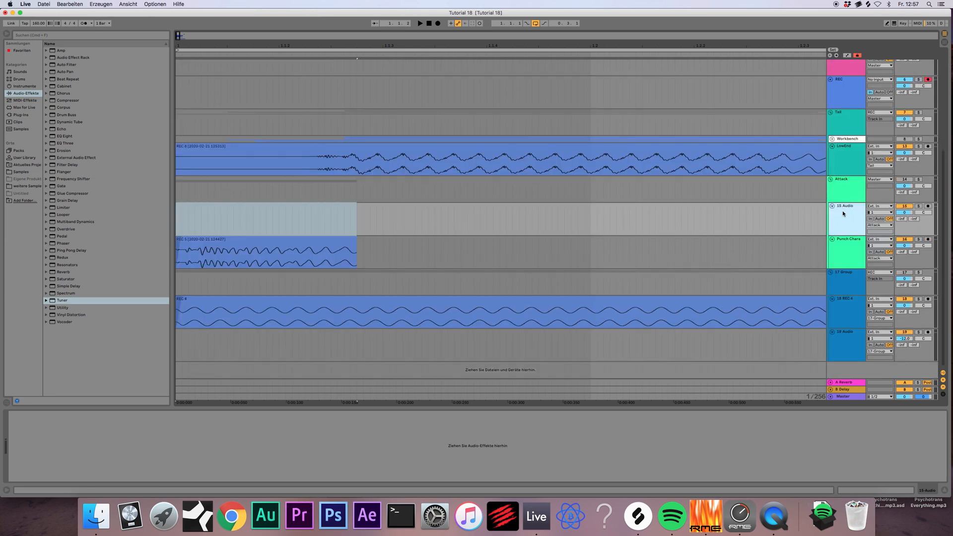
{"action": "key", "text": "super+r"}
- Copy the Punch Chara clip to the new Tok track and play it back with that track soloed
{"action": "left_click_drag", "start_coordinate": [257, 253], "coordinate": [258, 231]}
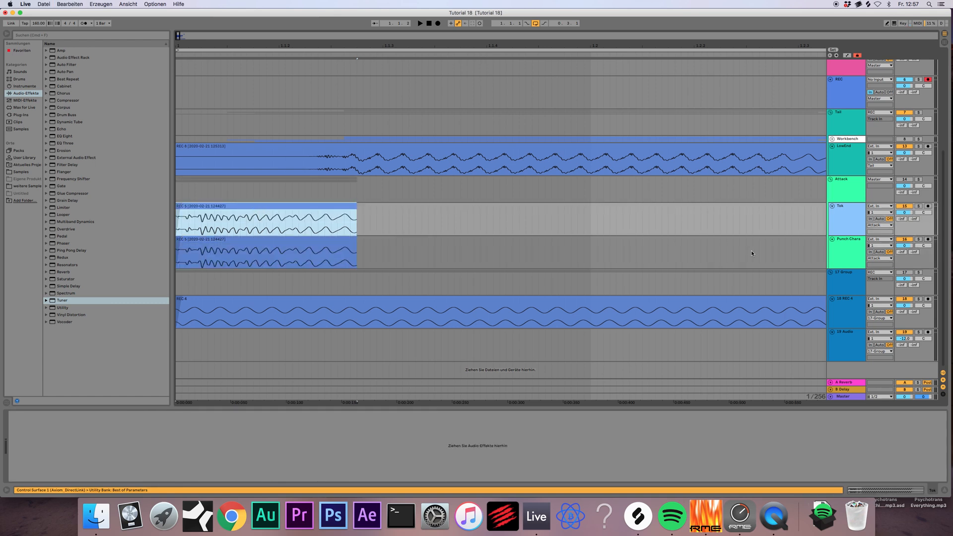
{"action": "left_click", "coordinate": [863, 248]}
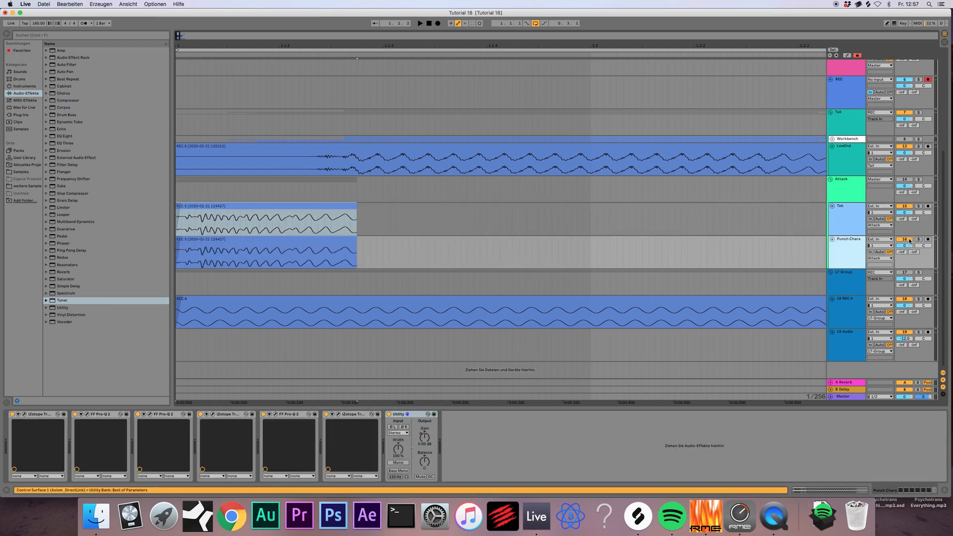
{"action": "left_click", "coordinate": [876, 229]}
{"action": "key", "text": "space"}
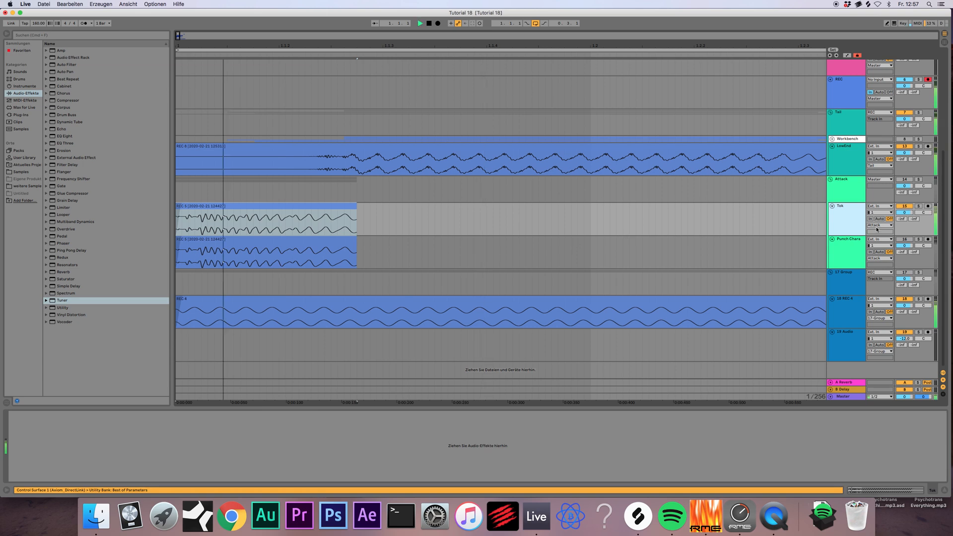
{"action": "left_click", "coordinate": [918, 205]}
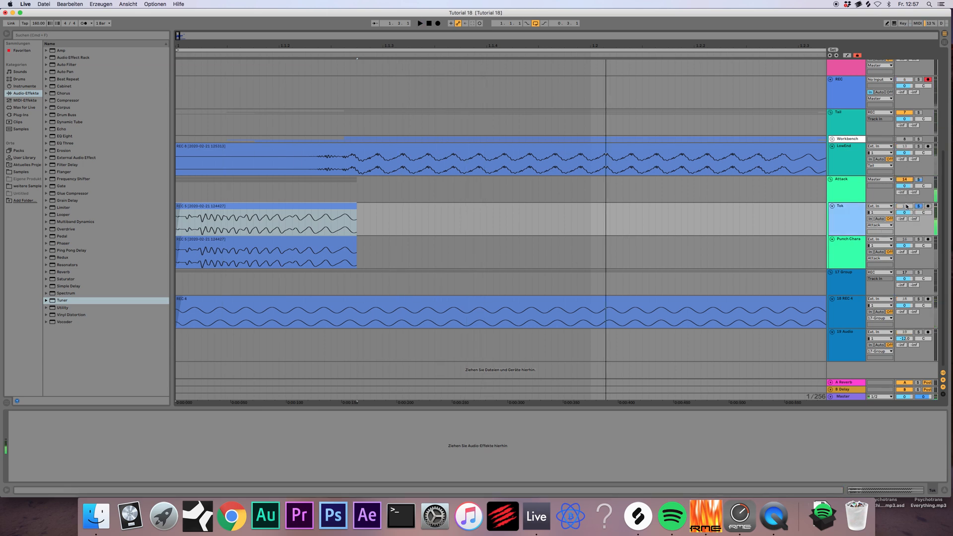
- Trim the start of the own Tok clip to the first strong hit and remove its fade-in
{"action": "left_click", "coordinate": [319, 206]}
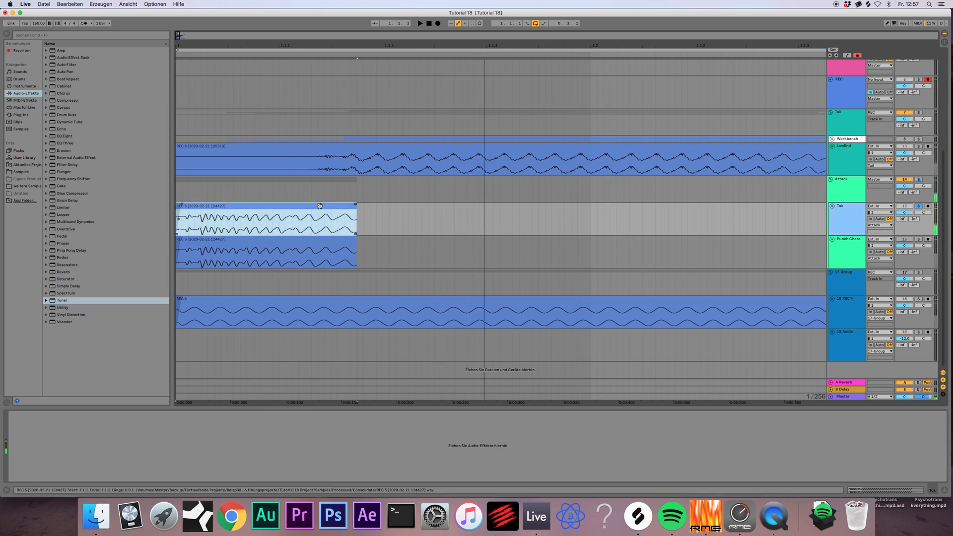
{"action": "left_click_drag", "start_coordinate": [177, 229], "coordinate": [199, 229]}
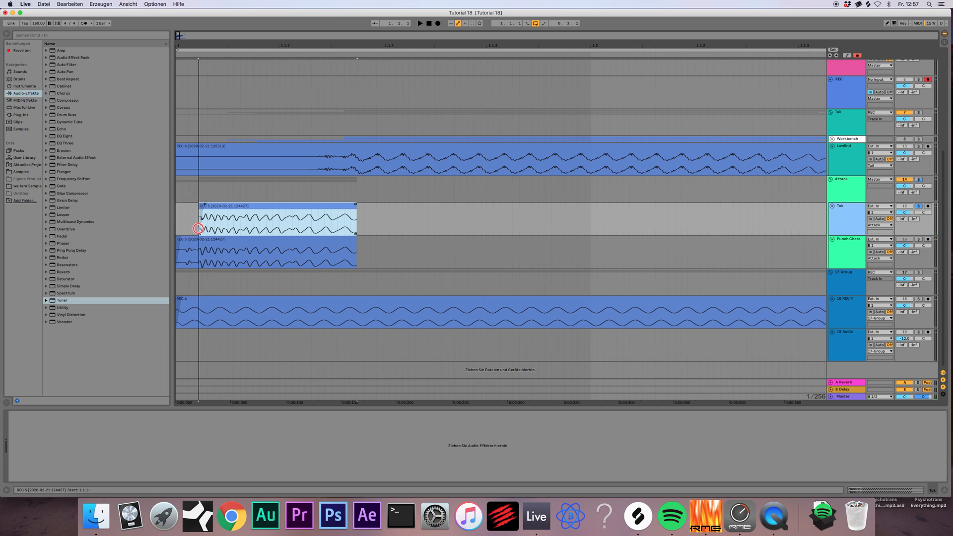
{"action": "left_click", "coordinate": [198, 207]}
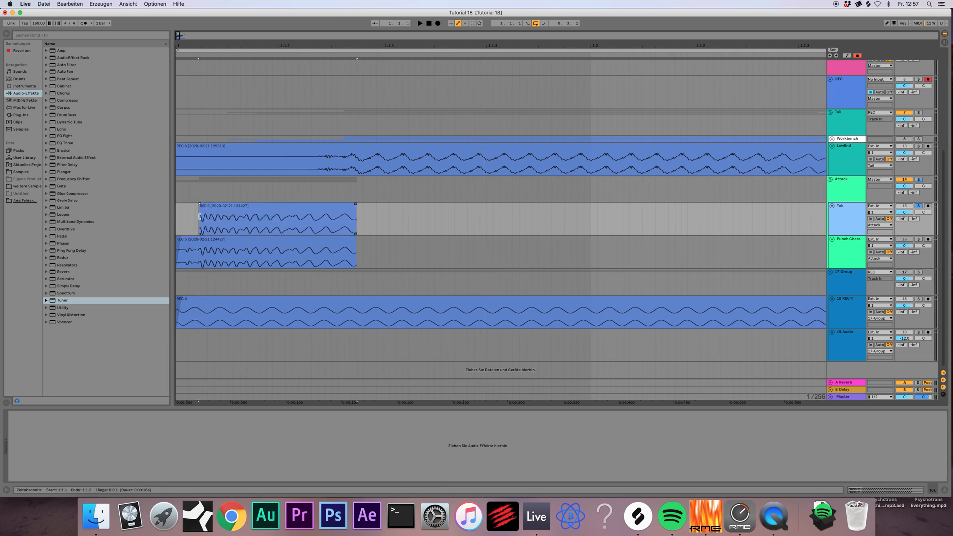
- Open the trimmed Tok clip's sample view and consolidate the clip into a new audio file
{"action": "left_click", "coordinate": [237, 223]}
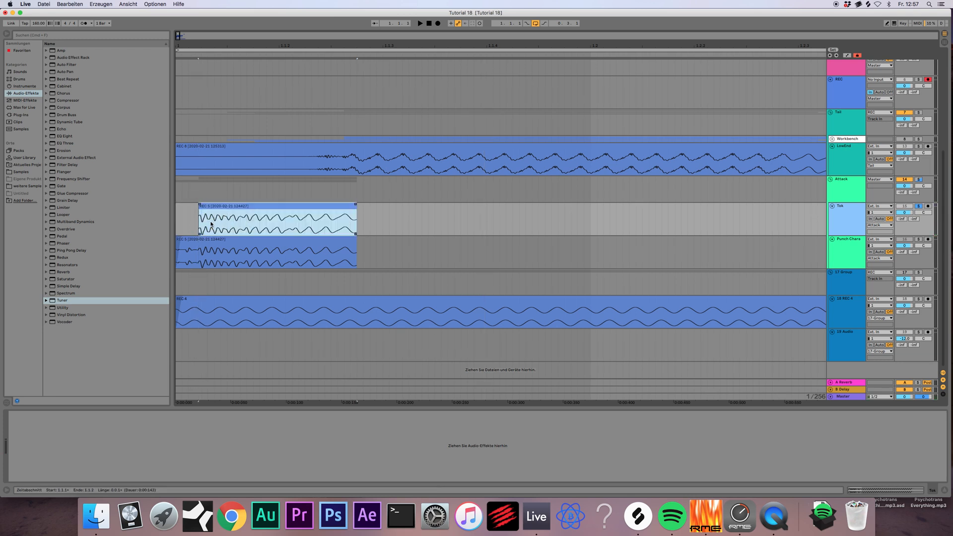
{"action": "double_click", "coordinate": [233, 208]}
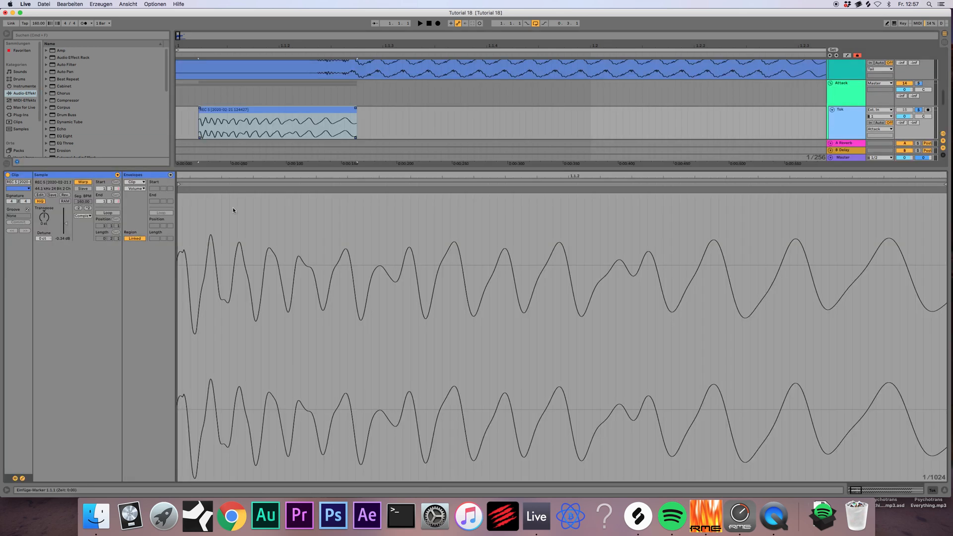
{"action": "left_click", "coordinate": [280, 111]}
{"action": "key", "text": "super+j"}
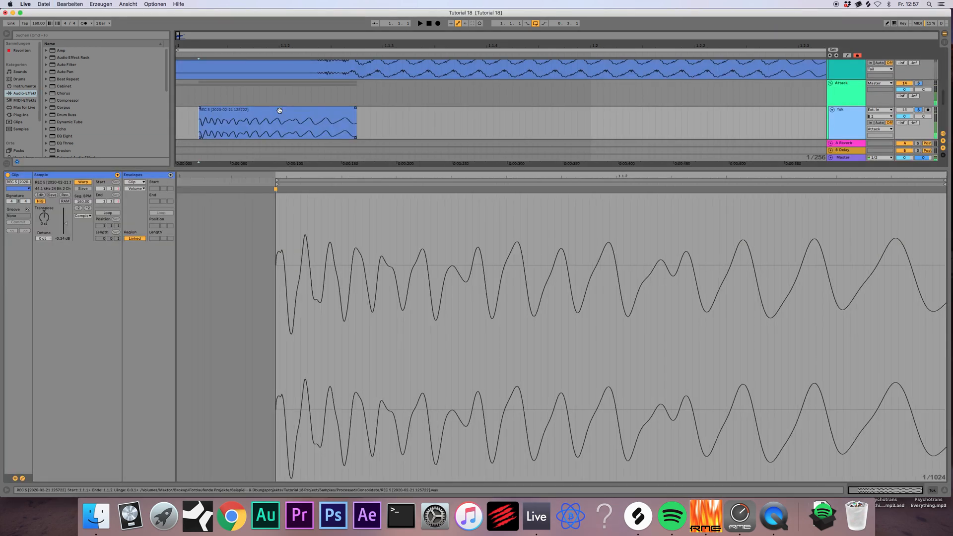
- Turn off warping for the consolidated Tok clip and transpose it up by 28 semitones
{"action": "left_click", "coordinate": [83, 182]}
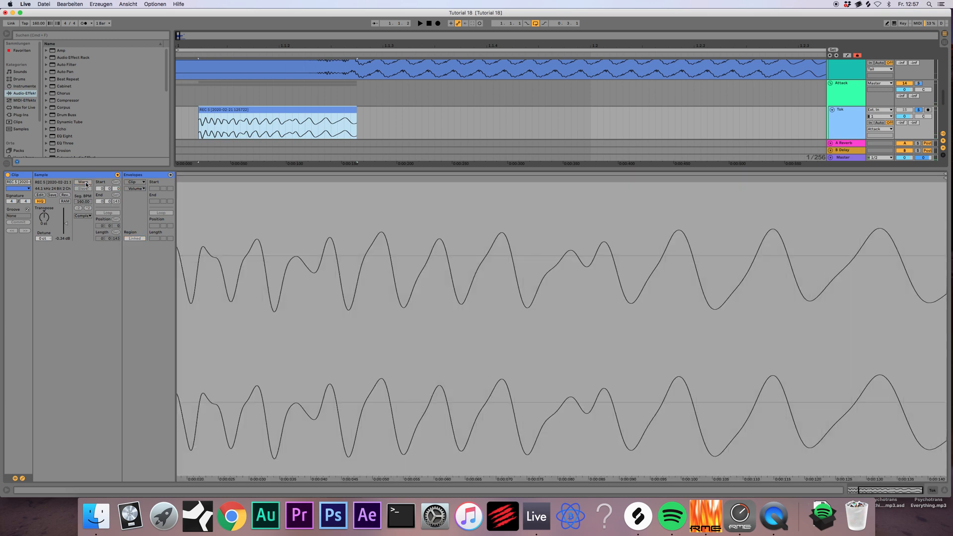
{"action": "left_click", "coordinate": [45, 221]}
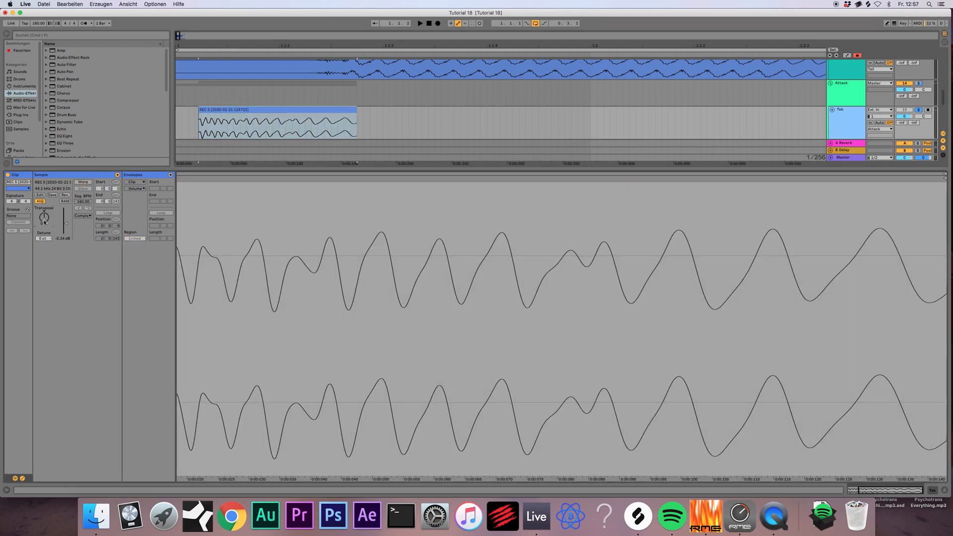
{"action": "left_click_drag", "start_coordinate": [45, 222], "coordinate": [49, 217]}
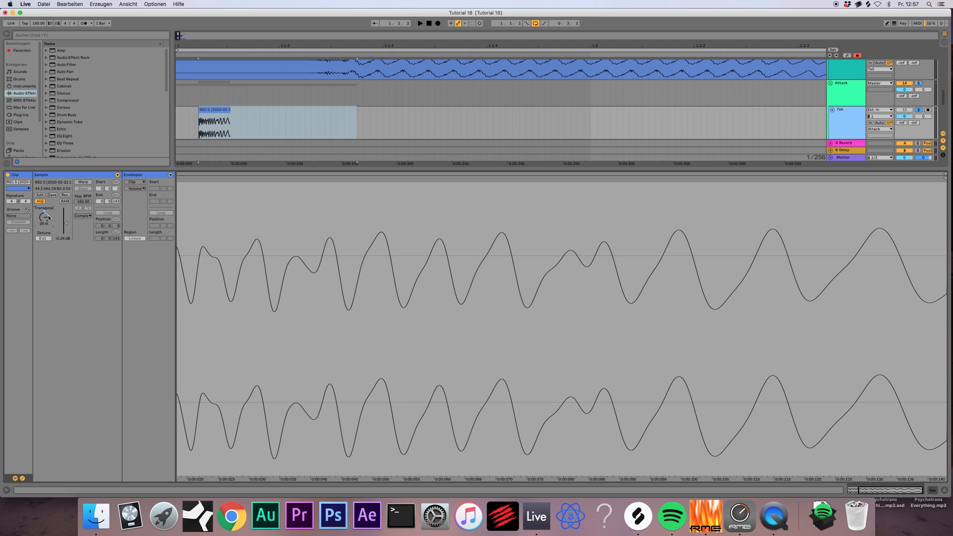
- Play back the transposed Tok clip several times and return to the clip's start
{"action": "key", "text": "space"}
{"action": "key", "text": "space"}
{"action": "key", "text": "space"}
{"action": "key", "text": "space"}
{"action": "key", "text": "space"}
{"action": "key", "text": "space"}
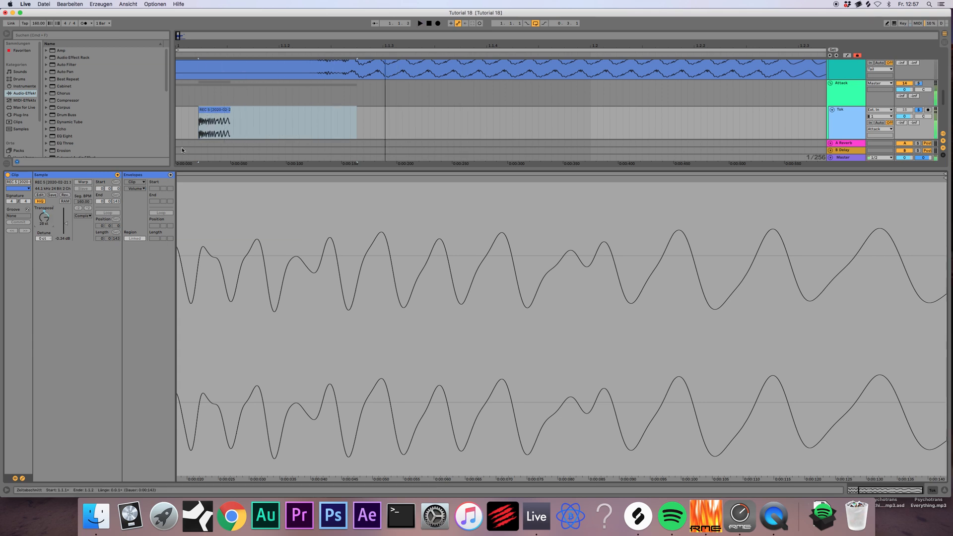
{"action": "left_click", "coordinate": [199, 110]}
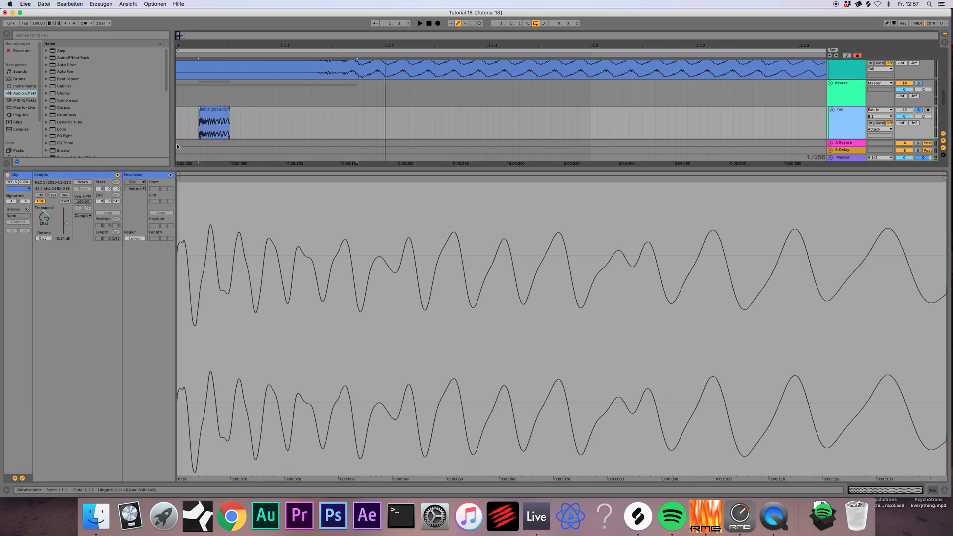
- Raise the own Tok clip's transposition to 48 semitones and audition it repeatedly
{"action": "key", "text": "space"}
{"action": "key", "text": "space"}
{"action": "left_click_drag", "start_coordinate": [44, 217], "coordinate": [44, 215]}
{"action": "key", "text": "space"}
{"action": "key", "text": "space"}
{"action": "key", "text": "space"}
{"action": "key", "text": "space"}
{"action": "key", "text": "space"}
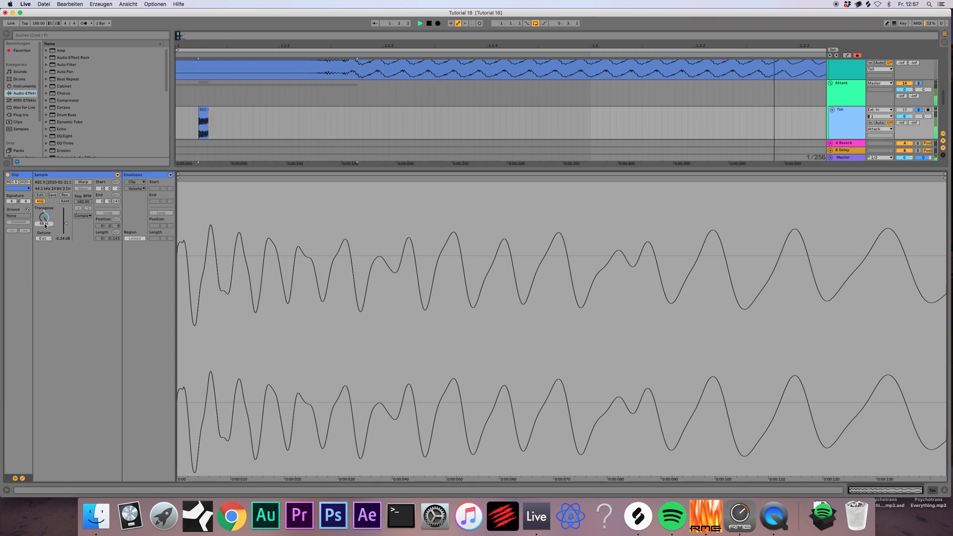
{"action": "key", "text": "space"}
{"action": "key", "text": "space"}
{"action": "key", "text": "space"}
{"action": "key", "text": "space"}
- Consolidate the transposed Tok clip into a new audio file and play it back several times
{"action": "left_click", "coordinate": [203, 109]}
{"action": "key", "text": "space"}
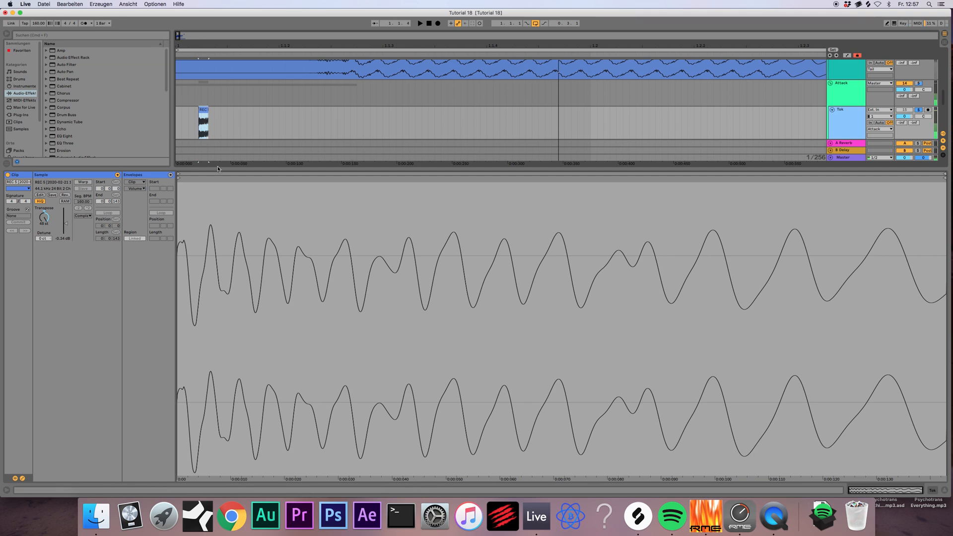
{"action": "key", "text": "super+j"}
{"action": "key", "text": "space"}
{"action": "key", "text": "space"}
{"action": "key", "text": "space"}
{"action": "key", "text": "space"}
{"action": "key", "text": "space"}
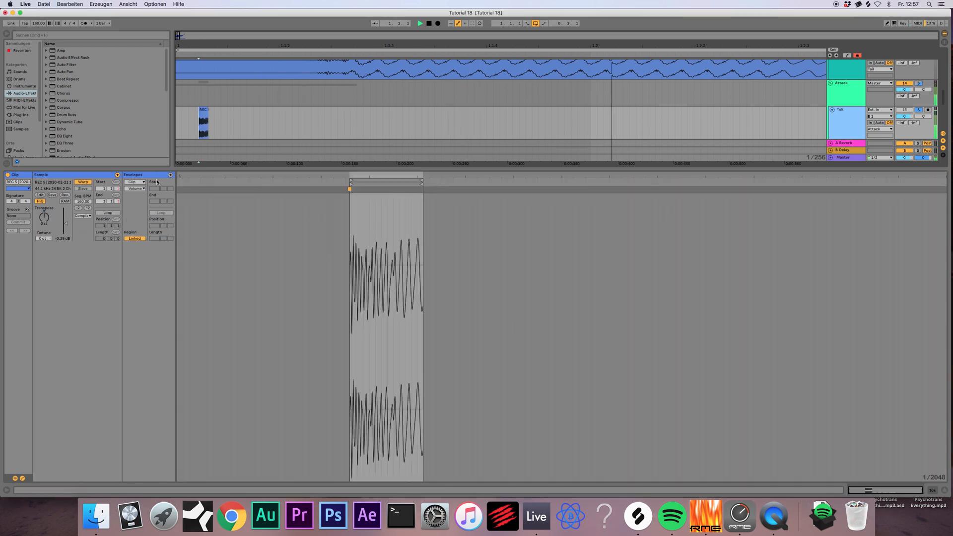
{"action": "key", "text": "space"}
- Close the sample view and audition the consolidated Tok clip alongside the reference clips in the arrangement
{"action": "left_click", "coordinate": [203, 110]}
{"action": "left_click", "coordinate": [943, 491]}
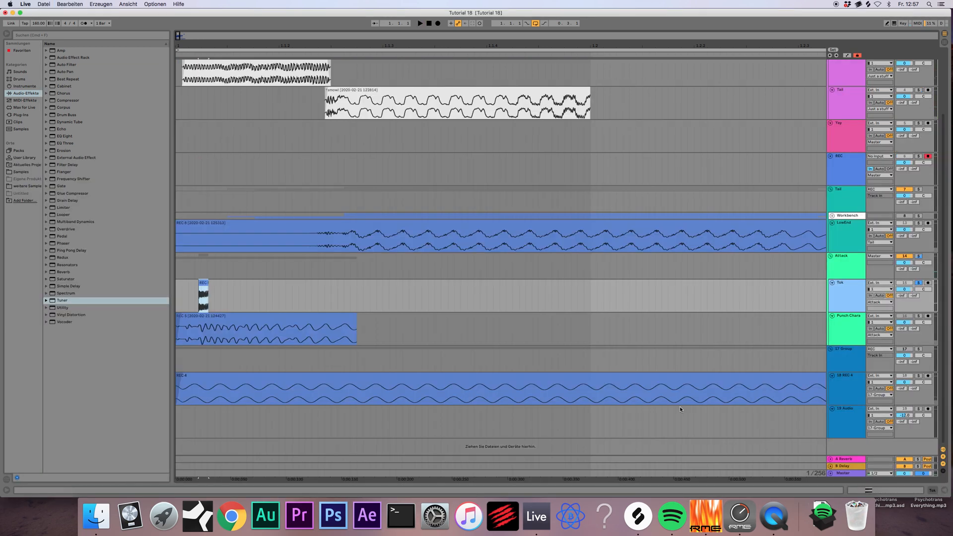
{"action": "scroll", "coordinate": [268, 301], "scroll_direction": "up", "scroll_amount": 5}
{"action": "key", "text": "space"}
{"action": "key", "text": "space"}
{"action": "key", "text": "space"}
{"action": "key", "text": "space"}
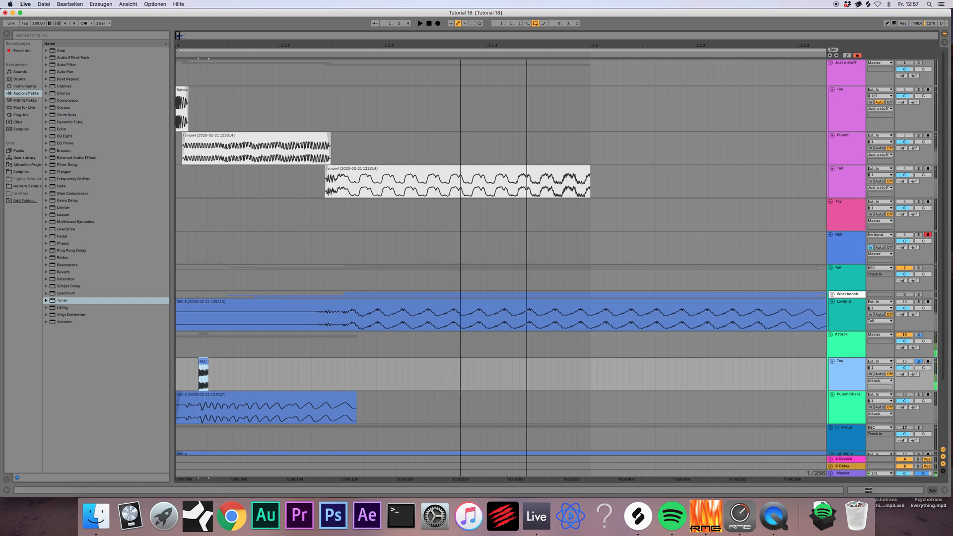
- Move the own Tok clip to the very start of the arrangement at 1.1.1
{"action": "left_click_drag", "start_coordinate": [178, 35], "coordinate": [178, 70]}
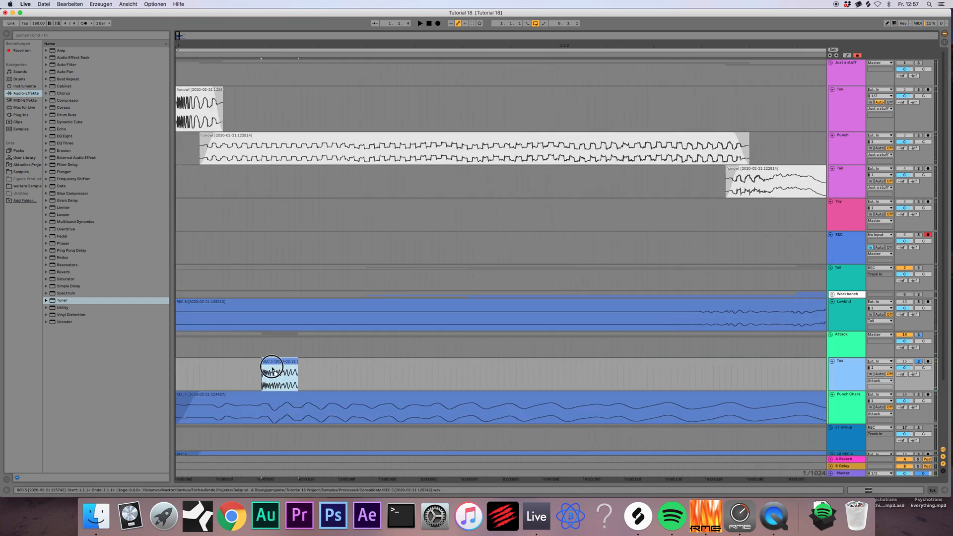
{"action": "left_click", "coordinate": [180, 366]}
{"action": "left_click", "coordinate": [281, 362]}
{"action": "left_click_drag", "start_coordinate": [281, 362], "coordinate": [195, 362]}
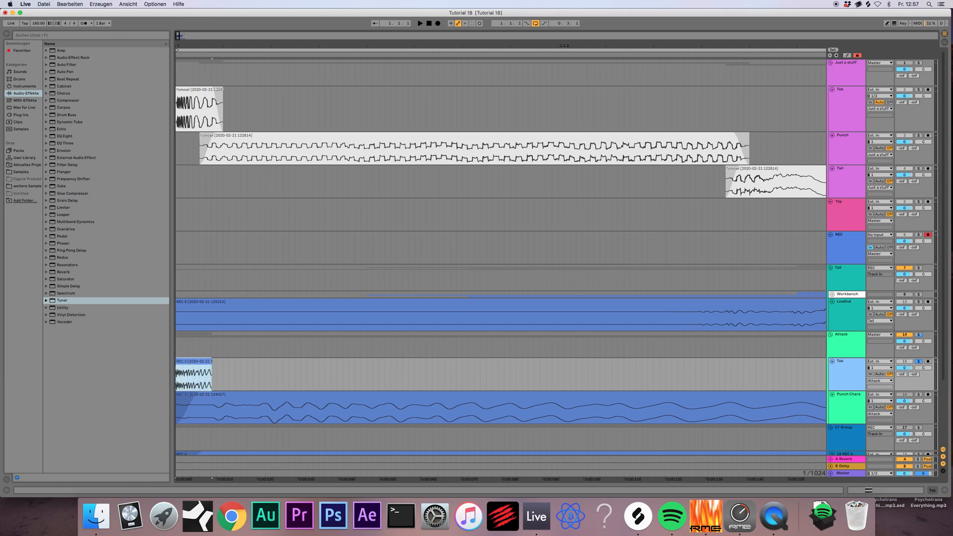
- Split off the opening of the Tok clip, turn off its warping and transpose it up by 18 semitones
{"action": "left_click_drag", "start_coordinate": [177, 36], "coordinate": [177, 53]}
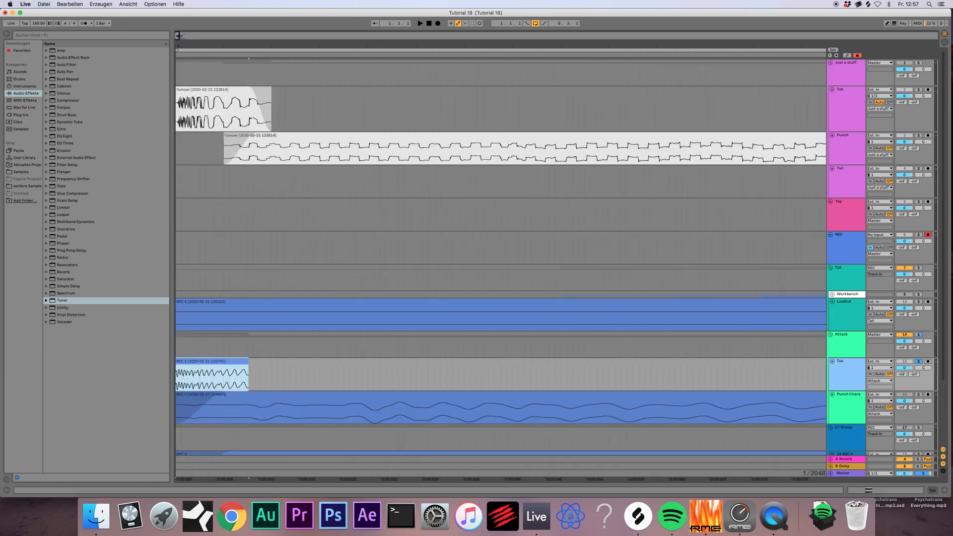
{"action": "left_click", "coordinate": [179, 379]}
{"action": "left_click_drag", "start_coordinate": [199, 380], "coordinate": [180, 363]}
{"action": "double_click", "coordinate": [183, 363]}
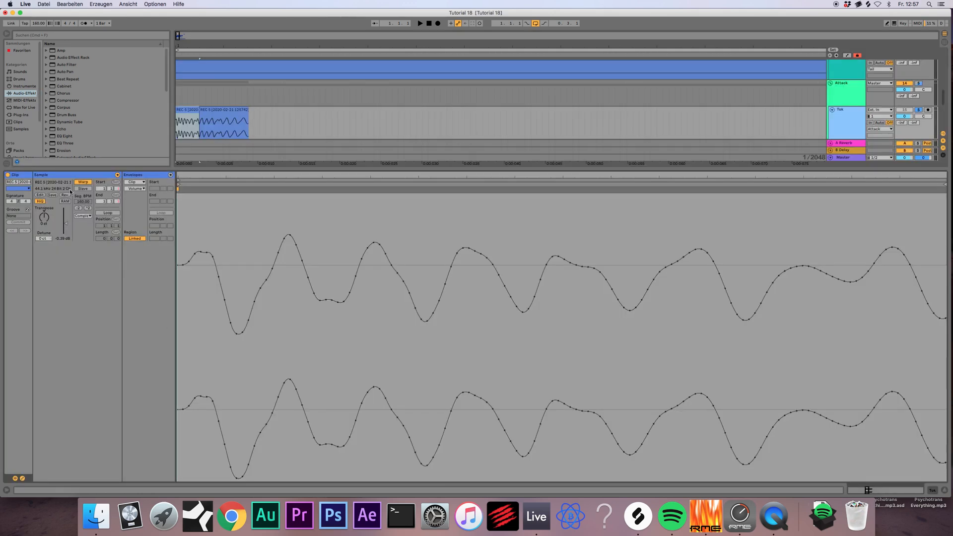
{"action": "left_click", "coordinate": [78, 183]}
{"action": "left_click_drag", "start_coordinate": [43, 221], "coordinate": [43, 198]}
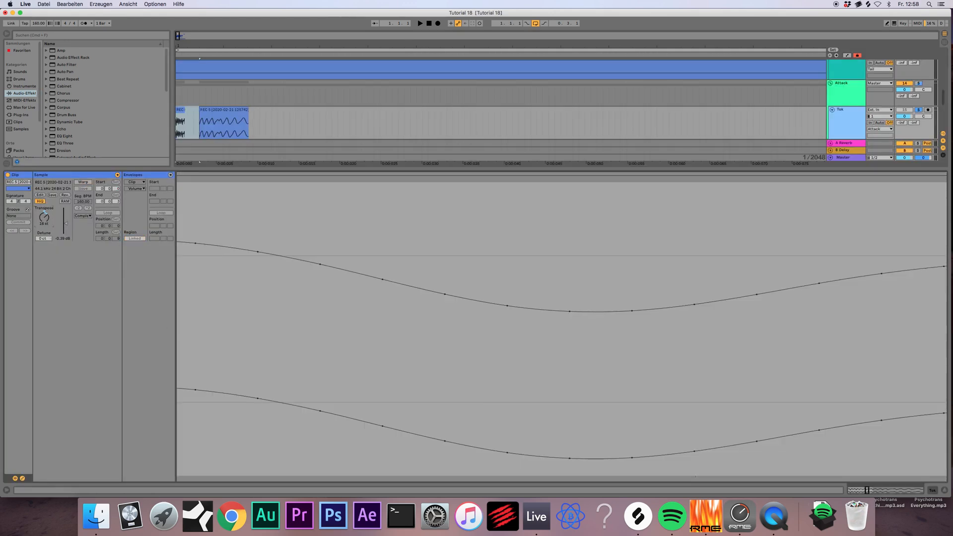
- Extend the end of the transposed first Tok segment and shift the remaining section back so the two meet without a gap
{"action": "left_click", "coordinate": [181, 119]}
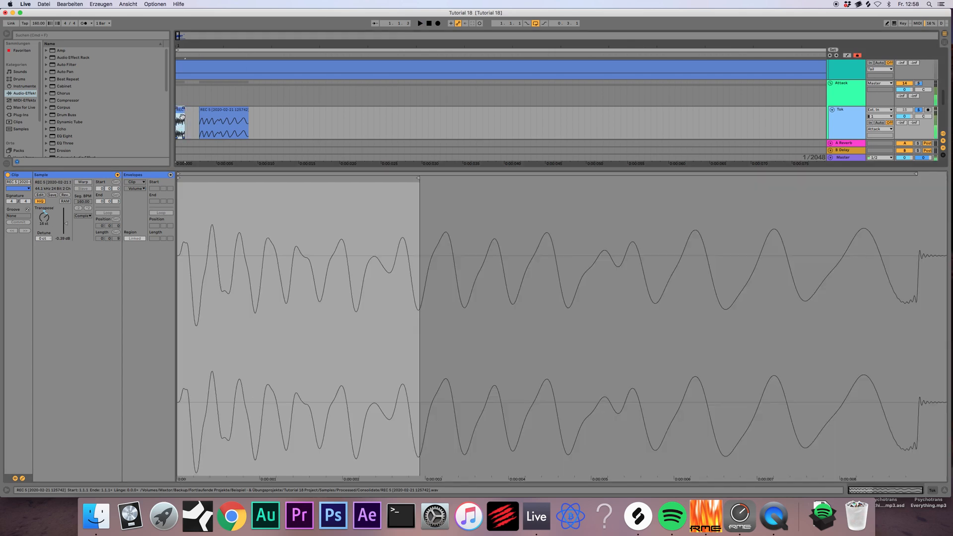
{"action": "left_click_drag", "start_coordinate": [183, 119], "coordinate": [190, 130]}
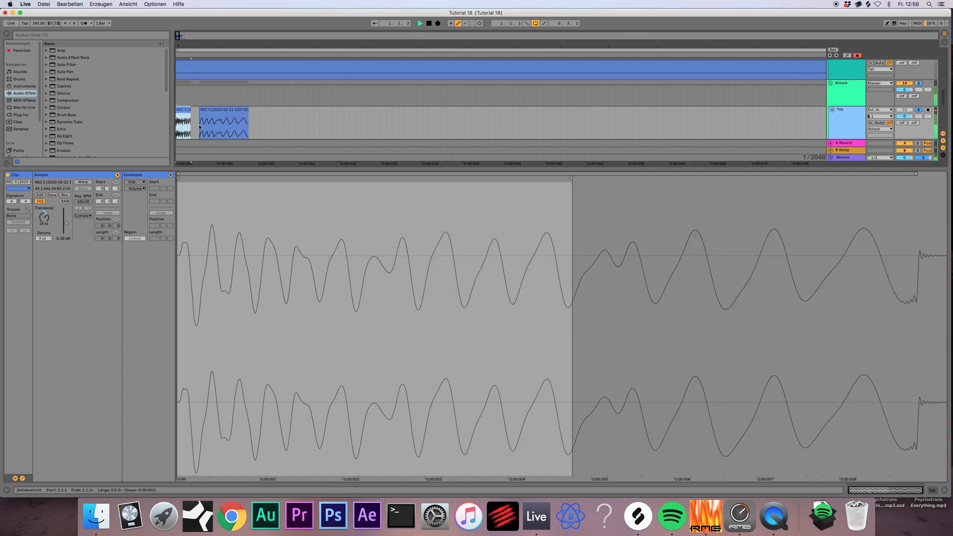
{"action": "left_click", "coordinate": [947, 490]}
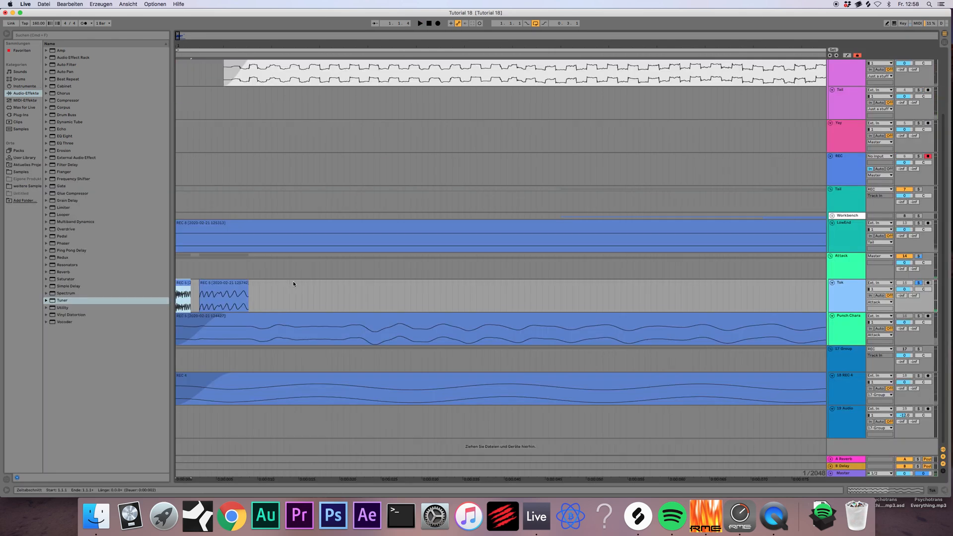
{"action": "scroll", "coordinate": [293, 281], "scroll_direction": "up", "scroll_amount": 4}
{"action": "scroll", "coordinate": [199, 338], "scroll_direction": "down", "scroll_amount": 2}
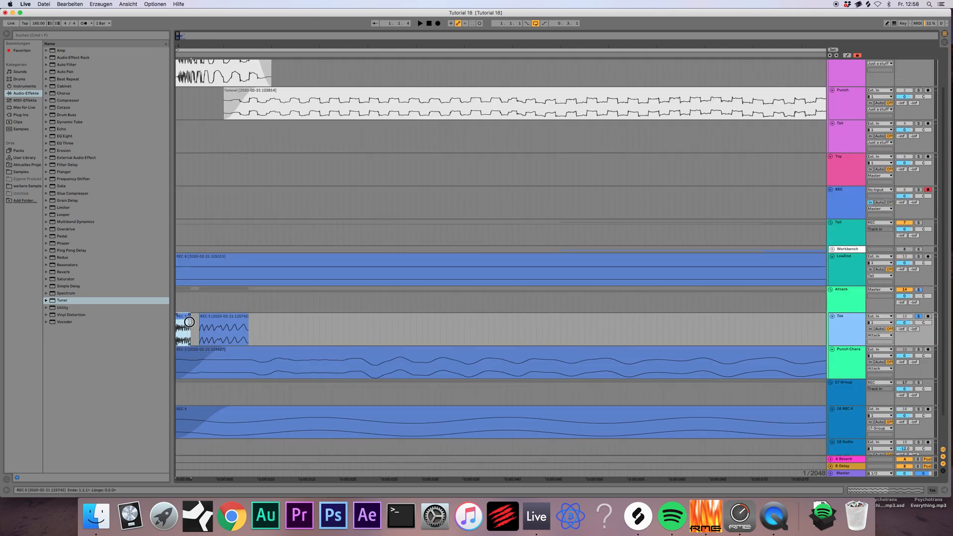
{"action": "left_click_drag", "start_coordinate": [190, 318], "coordinate": [218, 325]}
{"action": "scroll", "coordinate": [218, 325], "scroll_direction": "up", "scroll_amount": 2}
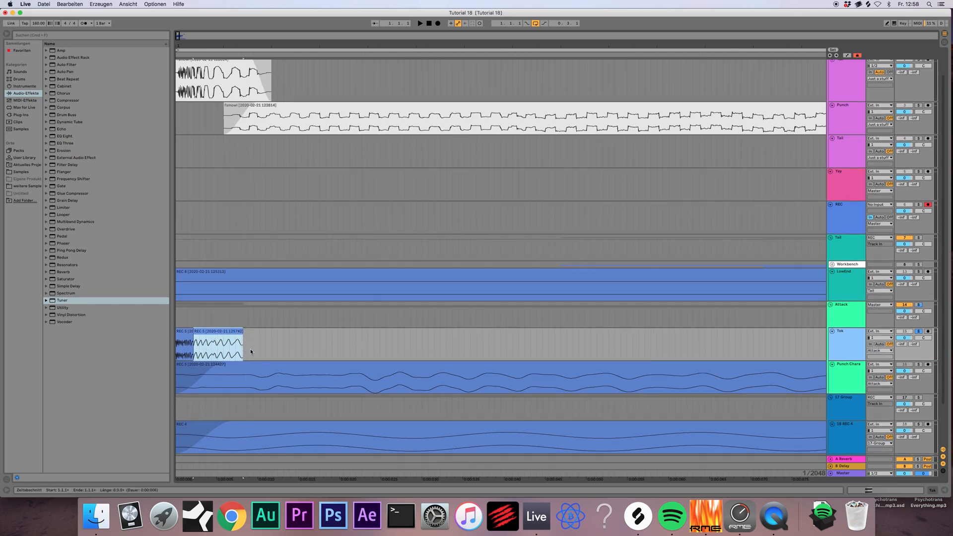
- Split the remaining Tok section after its first cycles, turn off warping for the last segment and transpose it by -7 semitones
{"action": "left_click", "coordinate": [197, 354]}
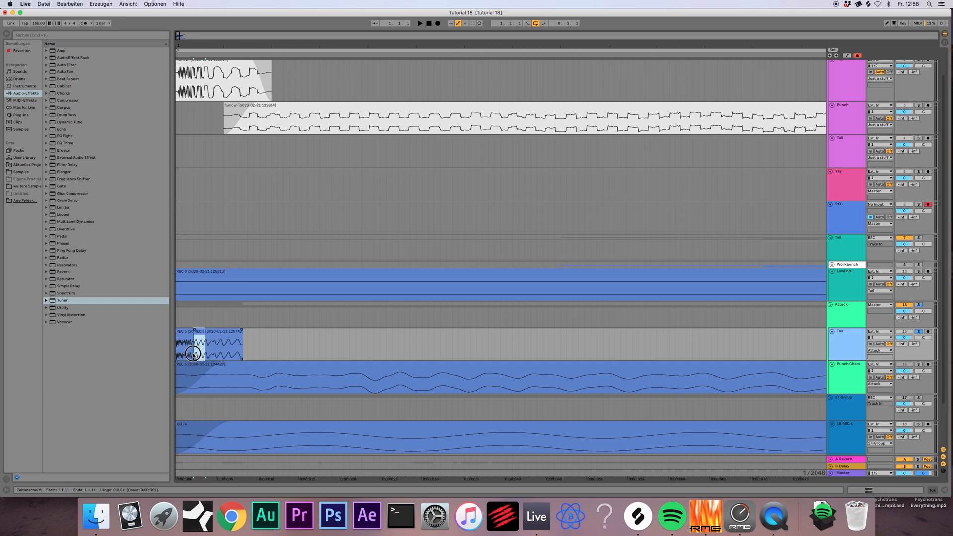
{"action": "left_click_drag", "start_coordinate": [211, 353], "coordinate": [230, 334]}
{"action": "double_click", "coordinate": [230, 334]}
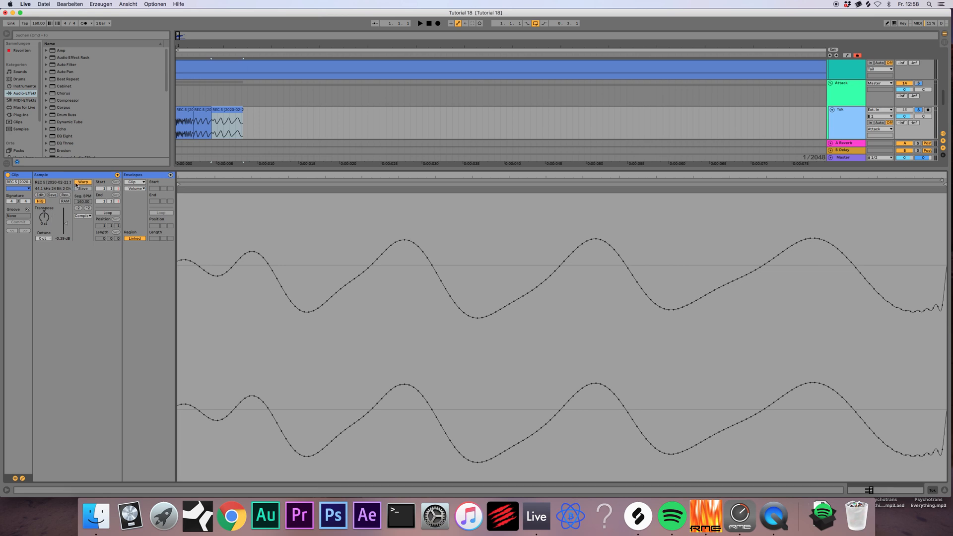
{"action": "left_click", "coordinate": [77, 183]}
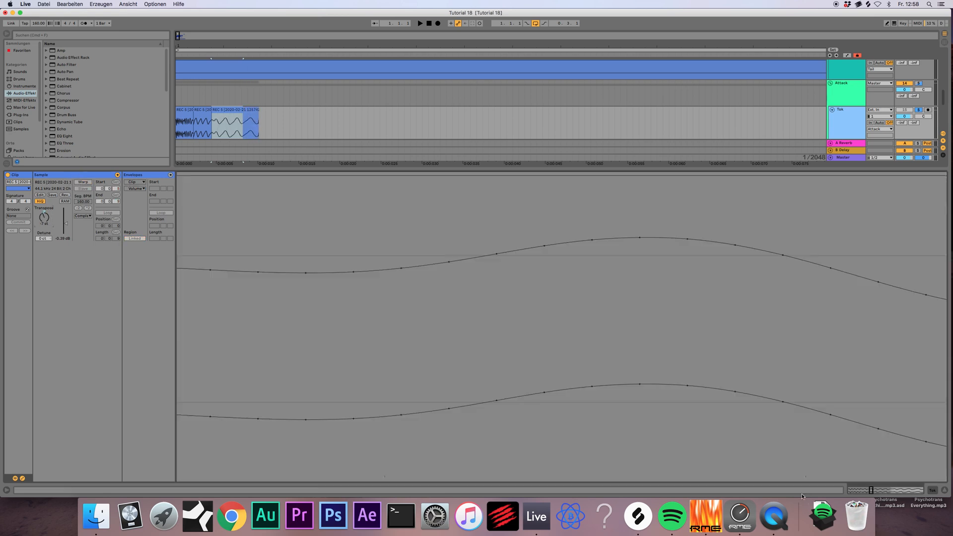
{"action": "left_click", "coordinate": [944, 492]}
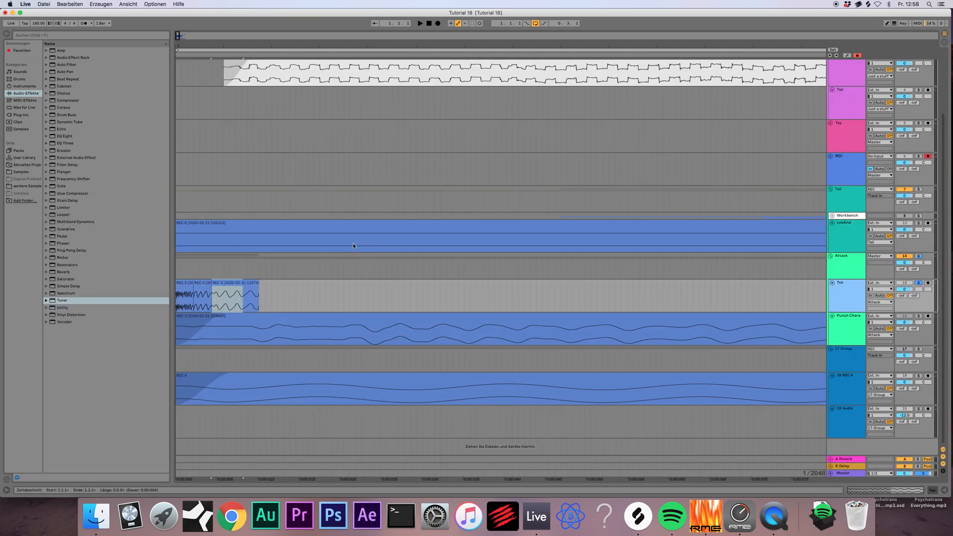
- Shift the last Tok segment earlier, crossfade it with the middle segment and play back the result
{"action": "left_click_drag", "start_coordinate": [214, 293], "coordinate": [224, 291]}
{"action": "left_click", "coordinate": [210, 281]}
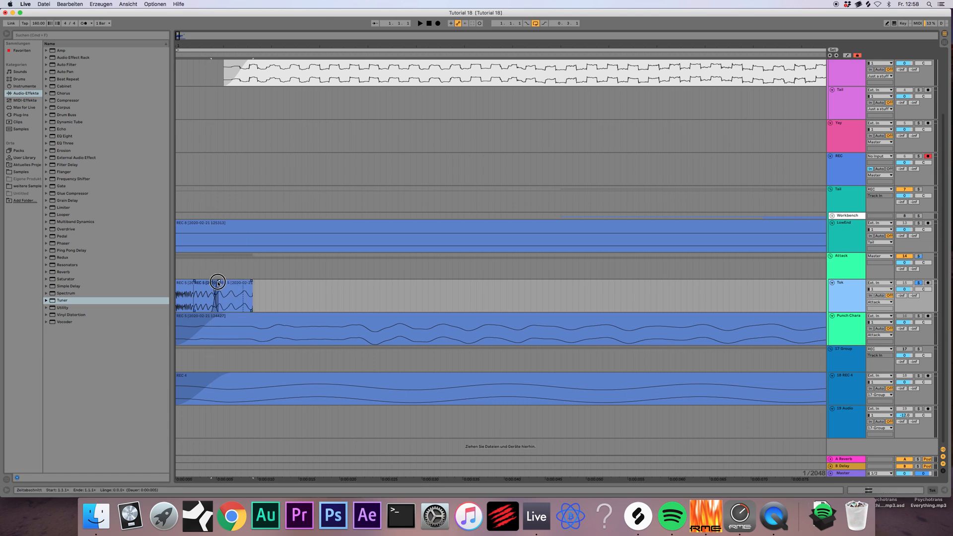
{"action": "key", "text": "space"}
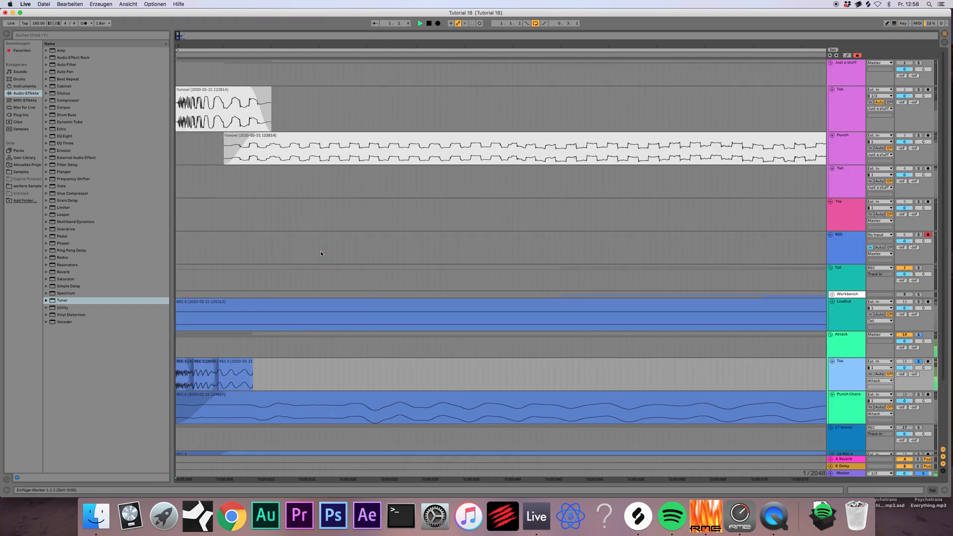
{"action": "key", "text": "space"}
- Compare the reference Tok with the own Tok by soloing the reference track and the Attack group in turn during playback
{"action": "scroll", "coordinate": [309, 282], "scroll_direction": "up", "scroll_amount": 3}
{"action": "left_click", "coordinate": [862, 102]}
{"action": "left_click", "coordinate": [918, 90]}
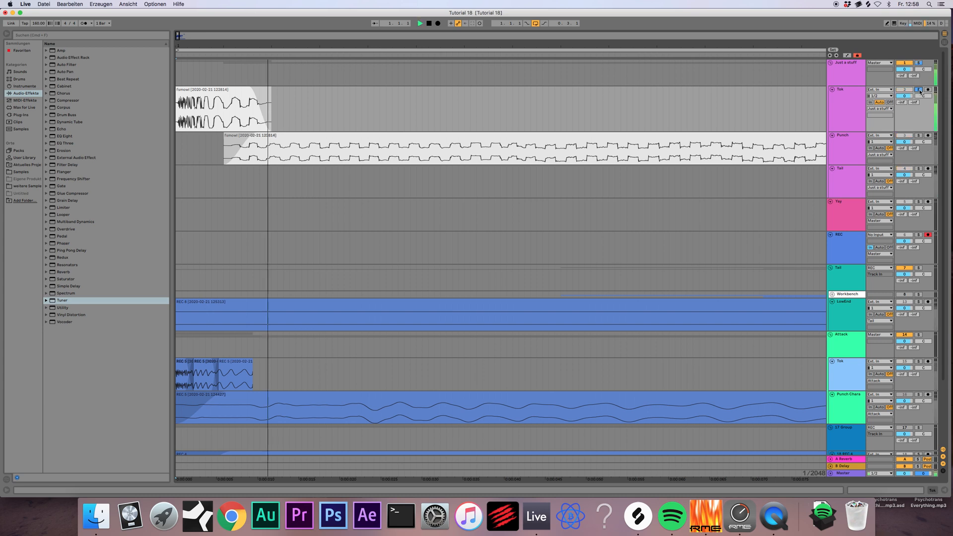
{"action": "scroll", "coordinate": [856, 323], "scroll_direction": "down", "scroll_amount": 1}
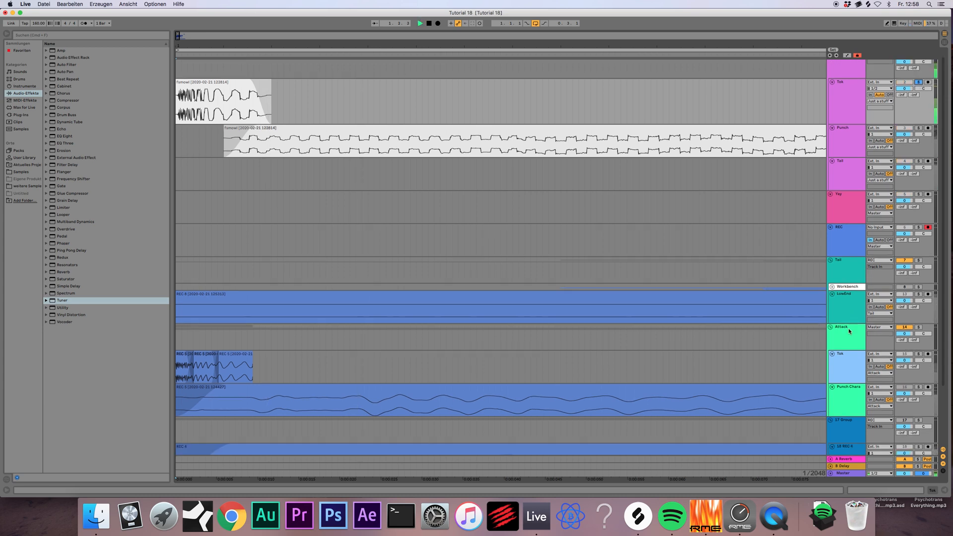
{"action": "key", "text": "space"}
{"action": "left_click", "coordinate": [863, 366]}
{"action": "left_click", "coordinate": [919, 326]}
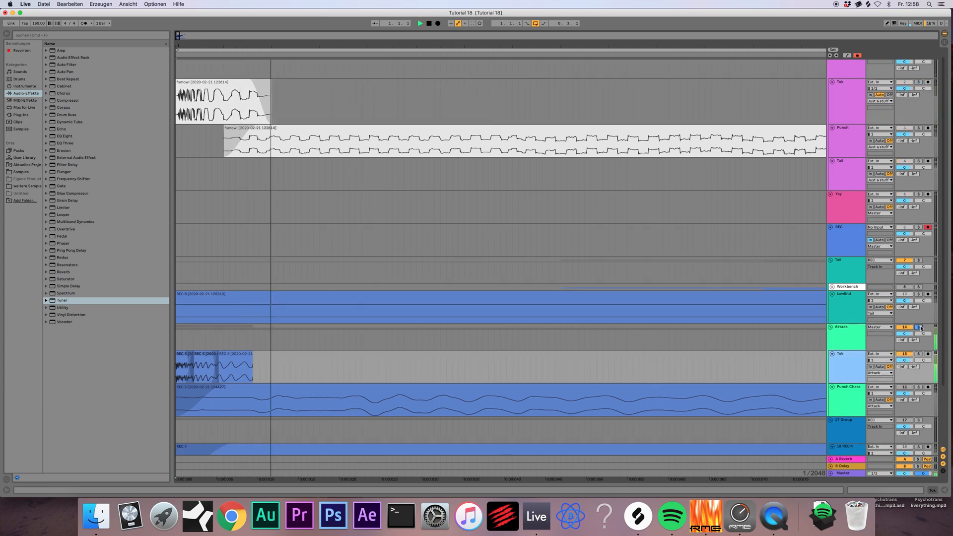
{"action": "key", "text": "space"}
- Open the own Tok track's device chain and load the iZotope Trash 2 plug-in onto it
{"action": "left_click", "coordinate": [842, 363]}
{"action": "double_click", "coordinate": [844, 356]}
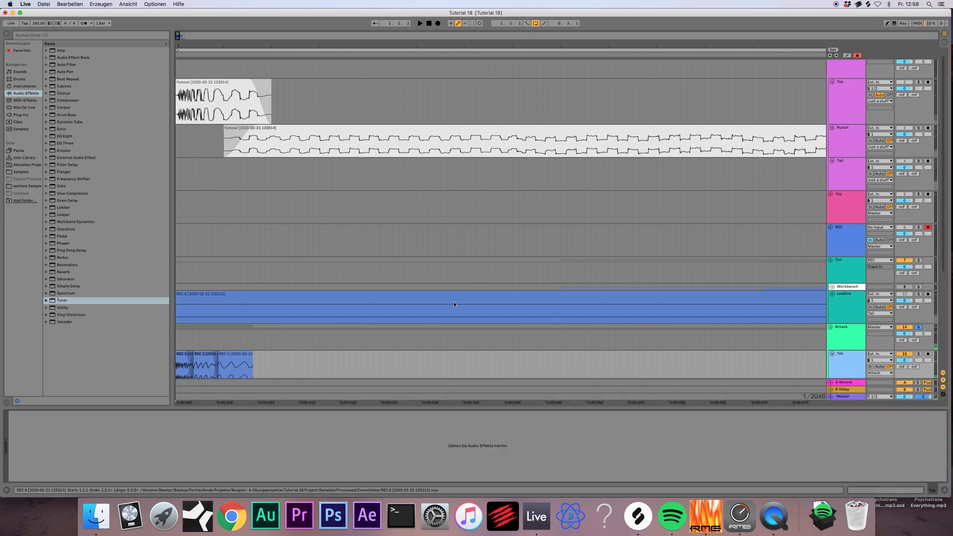
{"action": "scroll", "coordinate": [845, 357], "scroll_direction": "down", "scroll_amount": 3}
{"action": "left_click", "coordinate": [18, 115]}
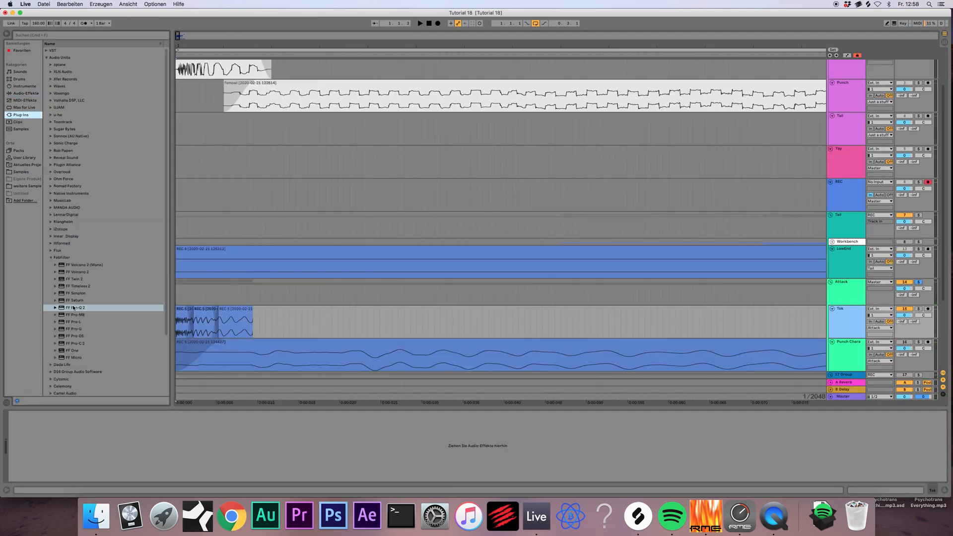
{"action": "left_click", "coordinate": [50, 258]}
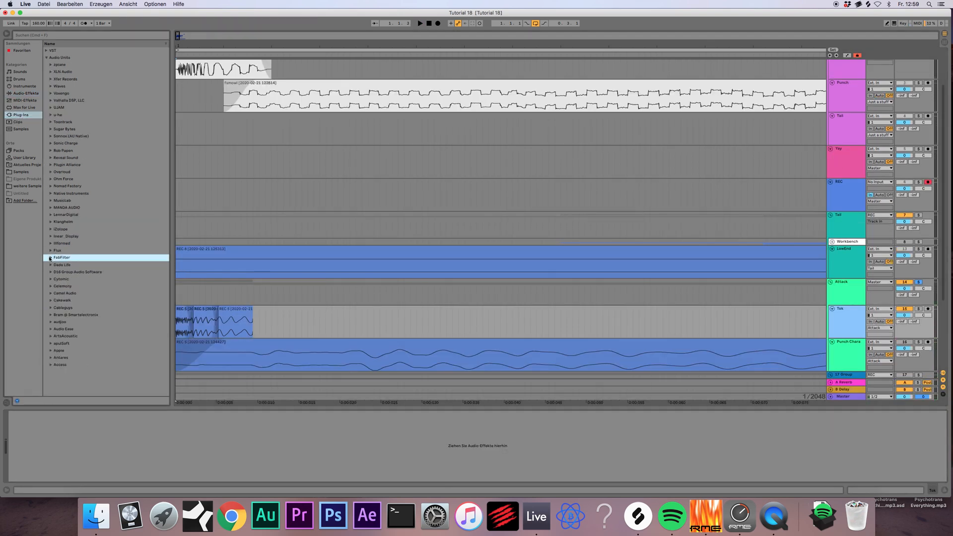
{"action": "left_click", "coordinate": [51, 229]}
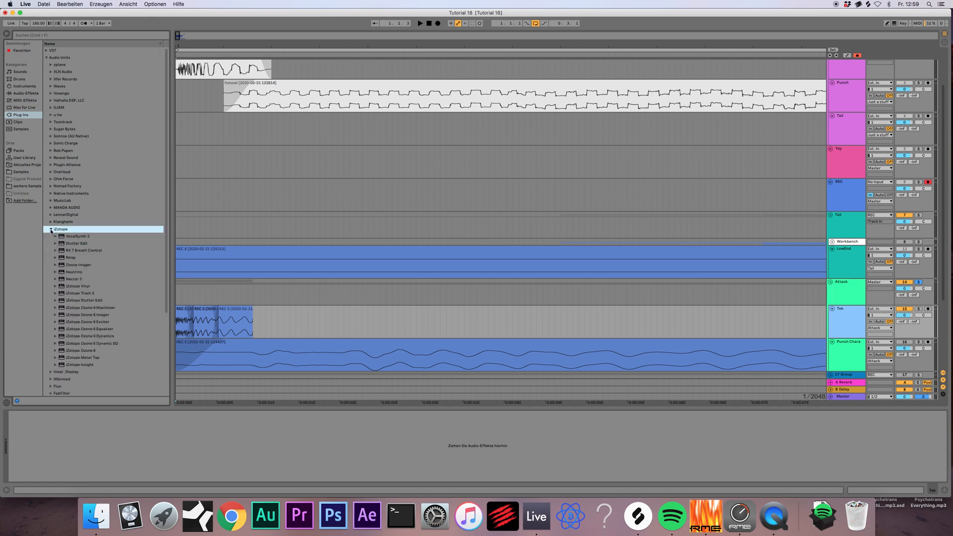
{"action": "left_click_drag", "start_coordinate": [80, 293], "coordinate": [199, 318]}
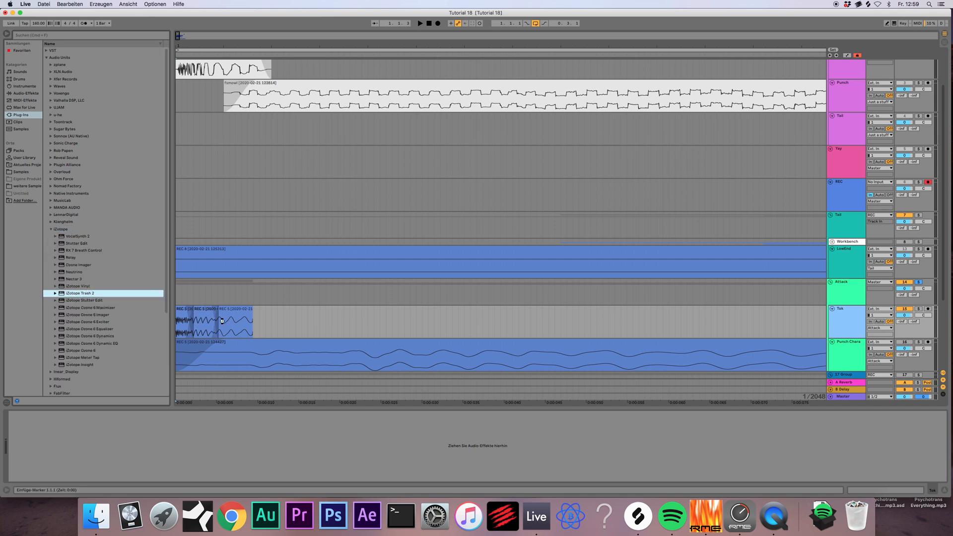
- Bend the upper half of Trash 2's Stage 1 shape curve upward while auditioning the Tok
{"action": "left_click_drag", "start_coordinate": [410, 224], "coordinate": [410, 224]}
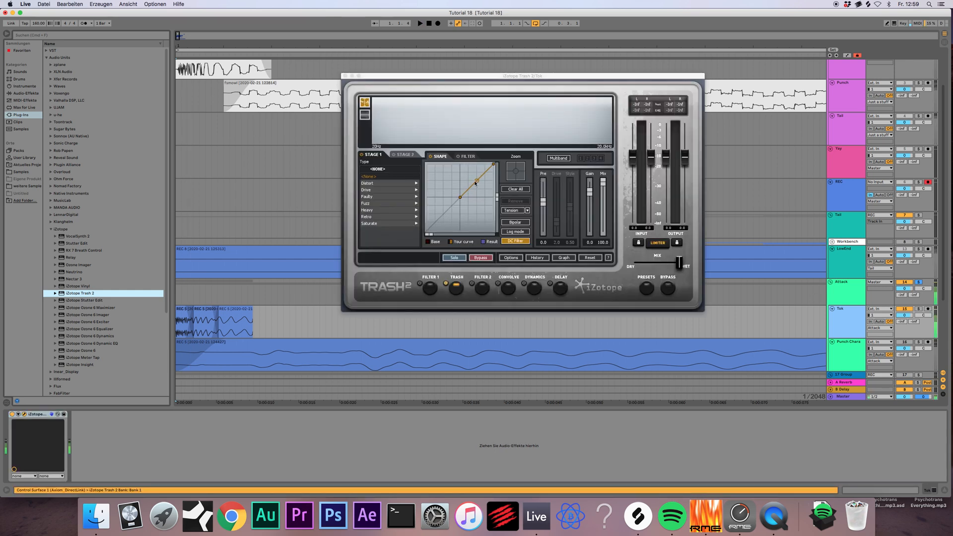
{"action": "left_click_drag", "start_coordinate": [476, 181], "coordinate": [478, 176]}
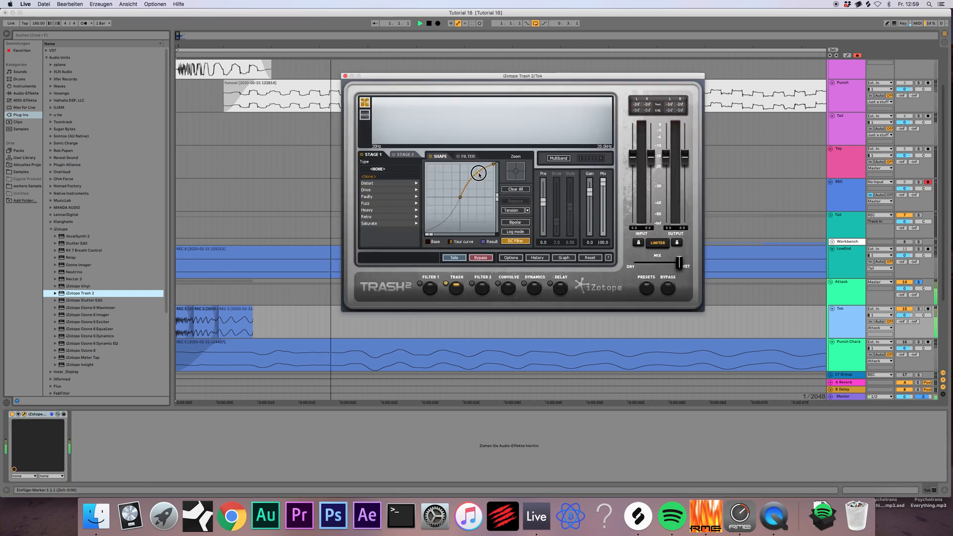
{"action": "key", "text": "space"}
- Choose the Blues Driver algorithm from the Distort category for Stage 1 and audition it
{"action": "left_click", "coordinate": [392, 183]}
{"action": "left_click", "coordinate": [393, 183]}
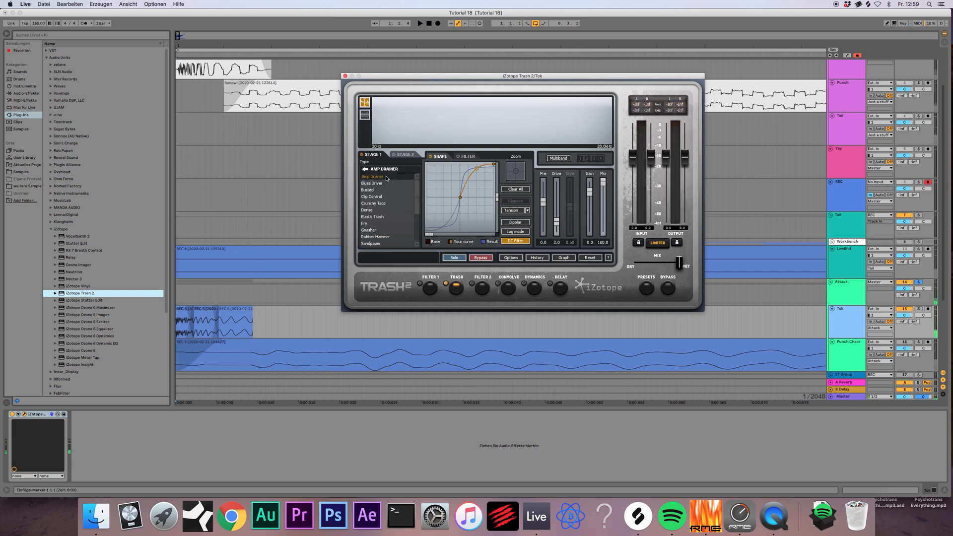
{"action": "key", "text": "space"}
{"action": "key", "text": "space"}
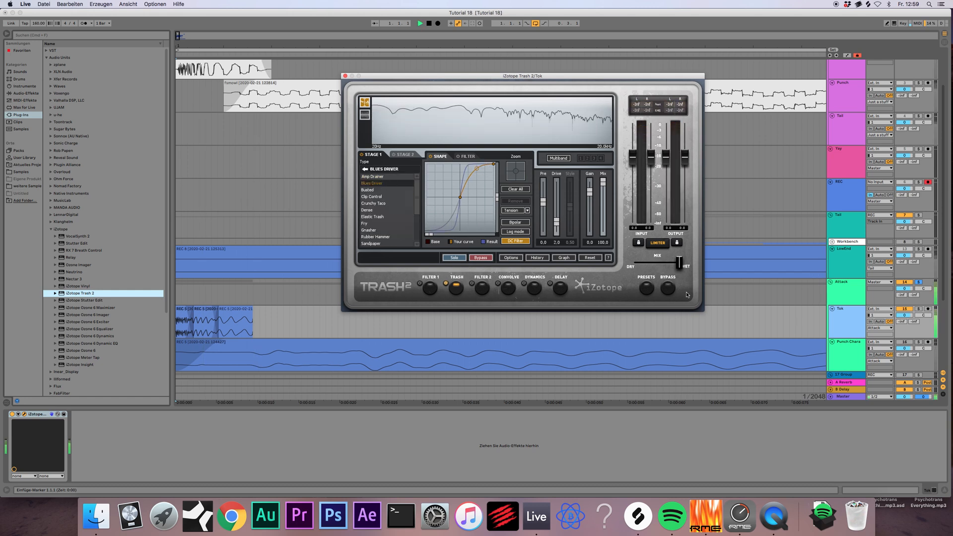
- Reduce Trash 2's global mix to about halfway between dry and wet, then close the plug-in window
{"action": "left_click_drag", "start_coordinate": [678, 262], "coordinate": [660, 267]}
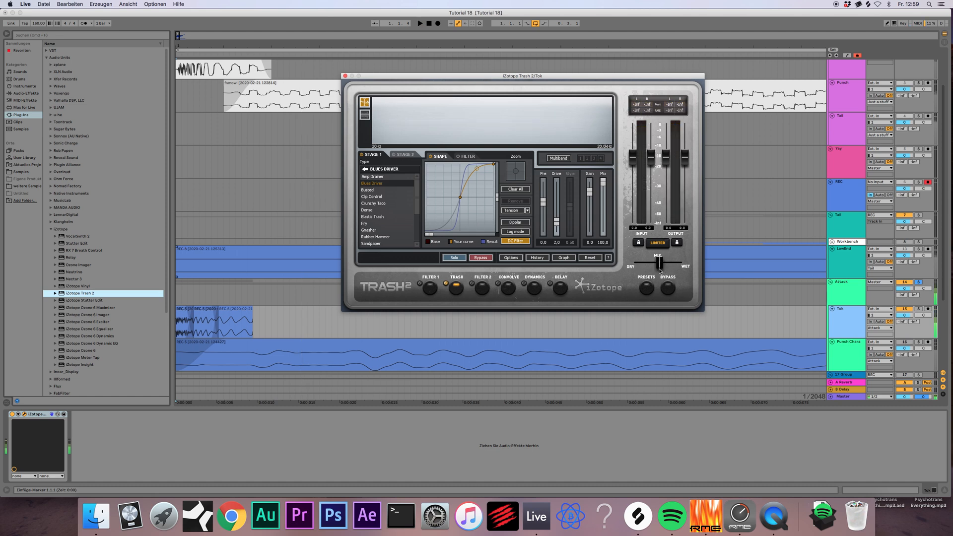
{"action": "key", "text": "space"}
{"action": "left_click", "coordinate": [345, 76]}
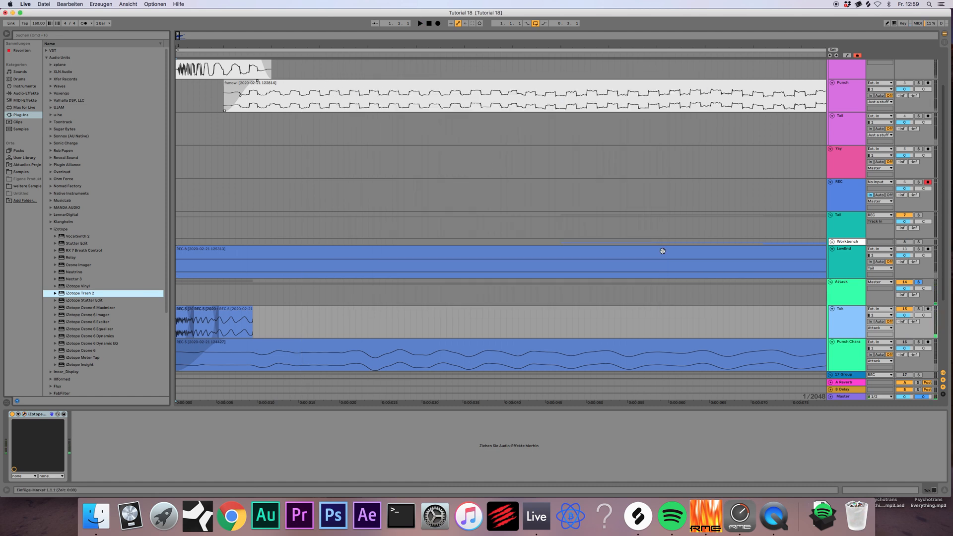
- Load FabFilter Pro-Q 2 onto the Tok track behind Trash 2
{"action": "left_click", "coordinate": [51, 229]}
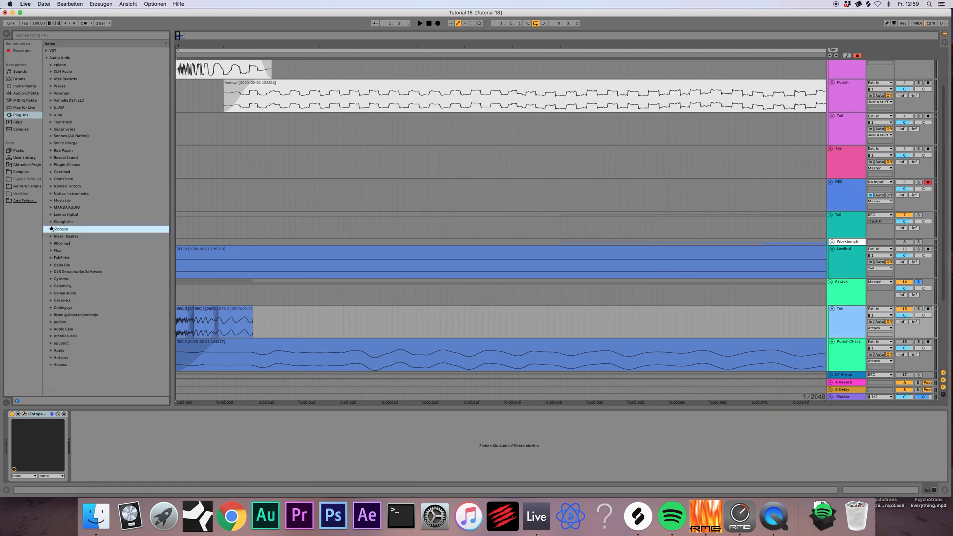
{"action": "left_click", "coordinate": [49, 257]}
{"action": "left_click", "coordinate": [82, 307]}
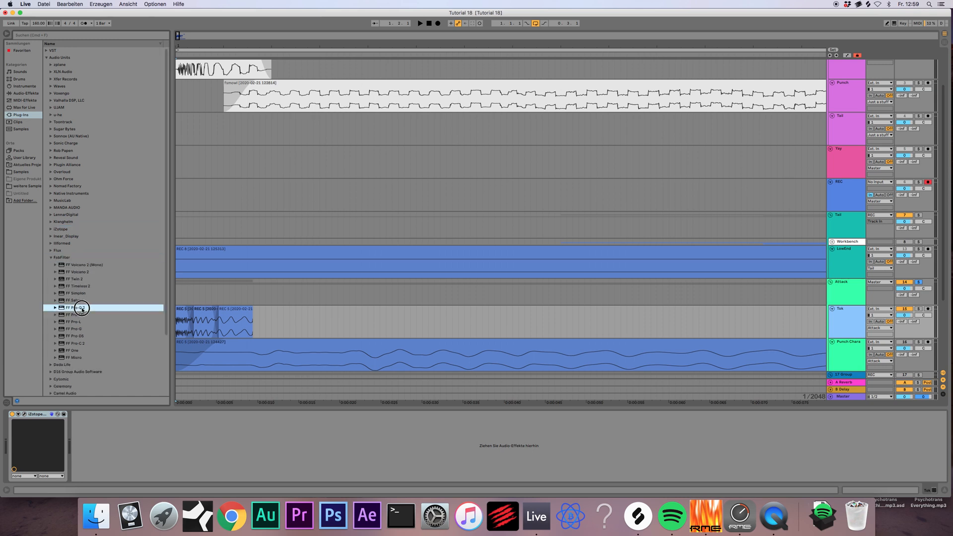
{"action": "left_click_drag", "start_coordinate": [198, 332], "coordinate": [199, 333]}
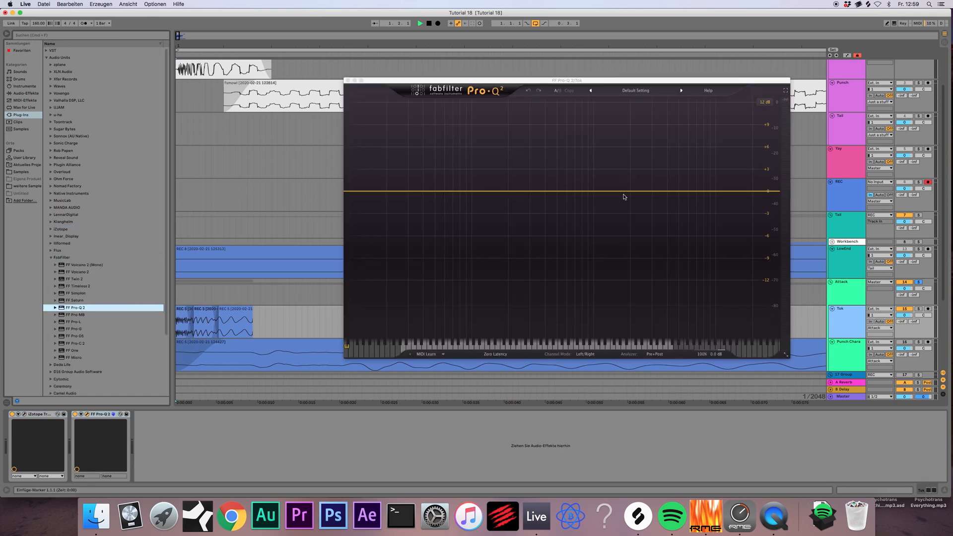
- Add bell boosts of about 5.5 dB near 6.5 kHz and 2.9 dB near 1.08 kHz while auditioning the Tok
{"action": "key", "text": "space"}
{"action": "key", "text": "space"}
{"action": "left_click_drag", "start_coordinate": [661, 191], "coordinate": [645, 163]}
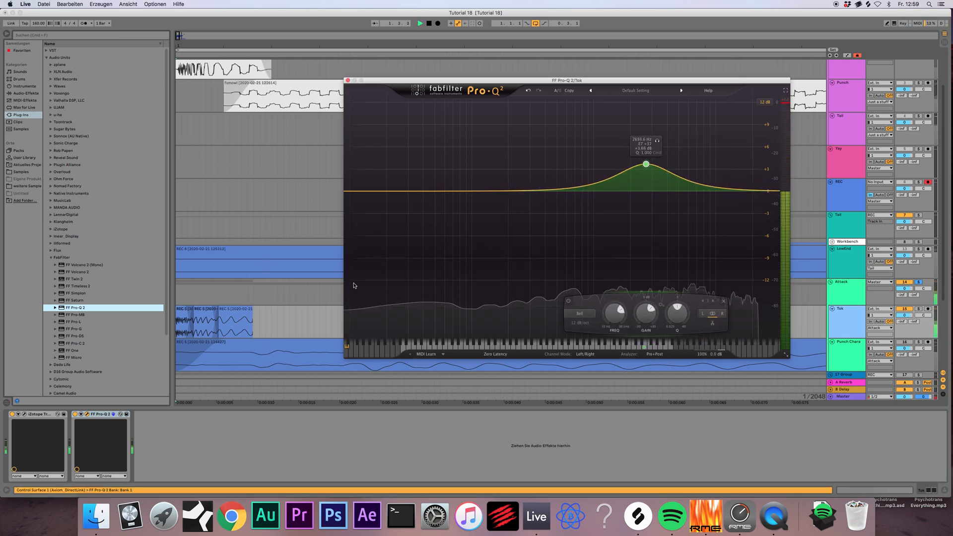
{"action": "key", "text": "space"}
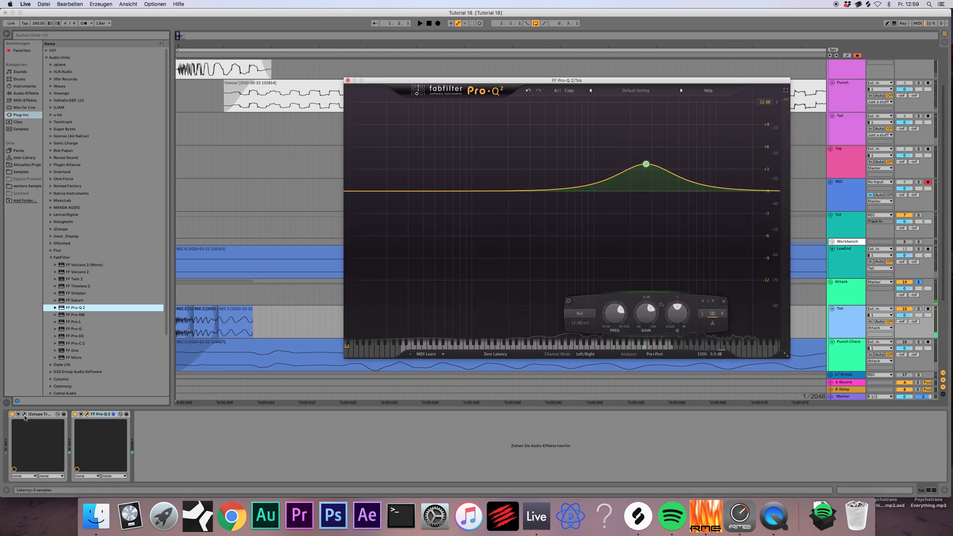
{"action": "left_click", "coordinate": [25, 415]}
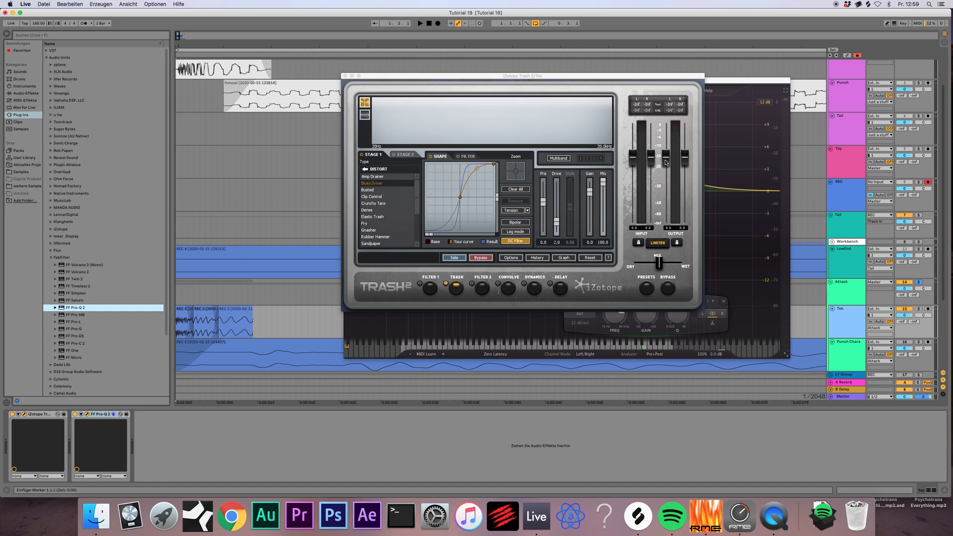
{"action": "key", "text": "space"}
{"action": "left_click", "coordinate": [713, 205]}
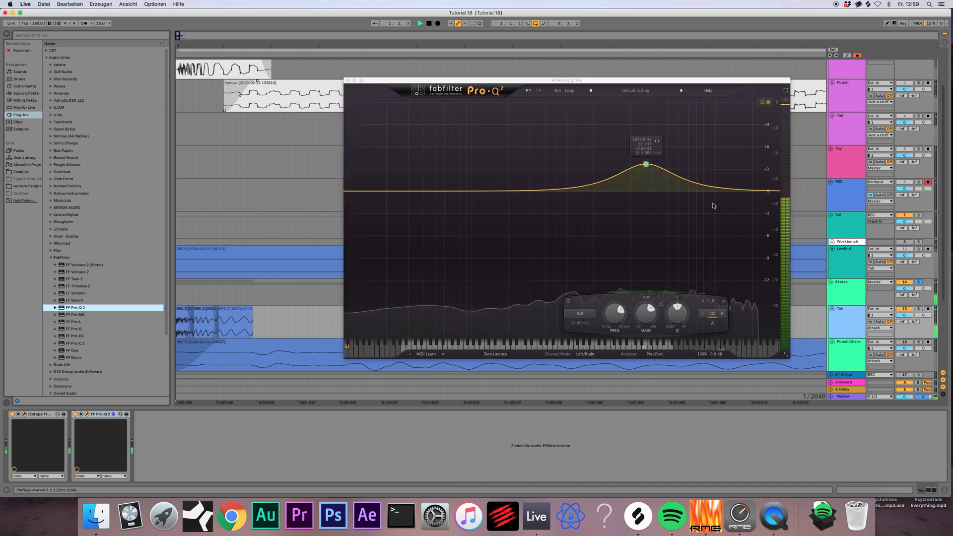
{"action": "left_click_drag", "start_coordinate": [646, 164], "coordinate": [691, 145]}
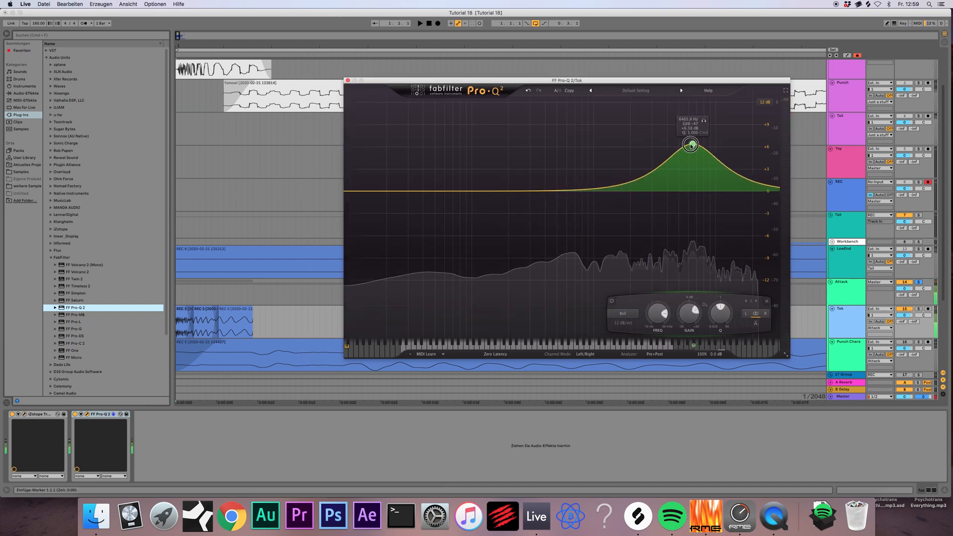
{"action": "left_click_drag", "start_coordinate": [601, 190], "coordinate": [597, 170]}
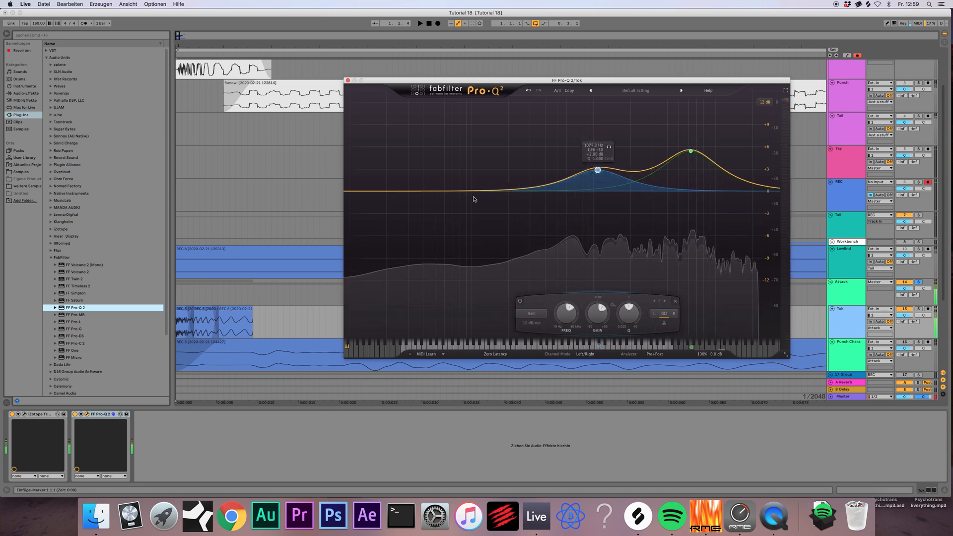
- Add a low cut in Pro-Q 2 and a shallow bell dip of about -1.3 dB at 187 Hz while auditioning
{"action": "left_click", "coordinate": [351, 192]}
{"action": "right_click", "coordinate": [350, 193]}
{"action": "mouse_move", "coordinate": [388, 205]}
{"action": "left_click", "coordinate": [452, 219]}
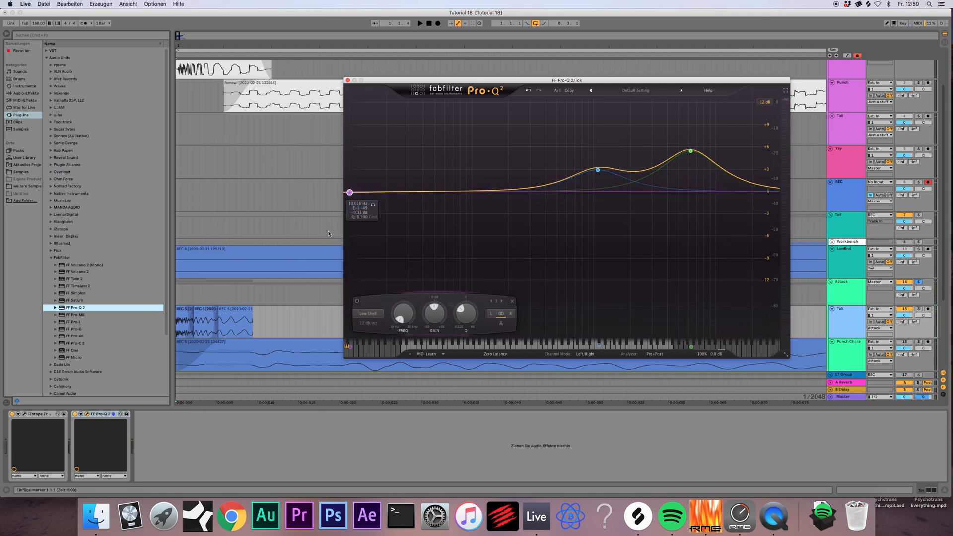
{"action": "left_click_drag", "start_coordinate": [350, 193], "coordinate": [504, 207]}
{"action": "key", "text": "space"}
{"action": "key", "text": "space"}
{"action": "key", "text": "space"}
{"action": "key", "text": "space"}
{"action": "key", "text": "space"}
{"action": "key", "text": "space"}
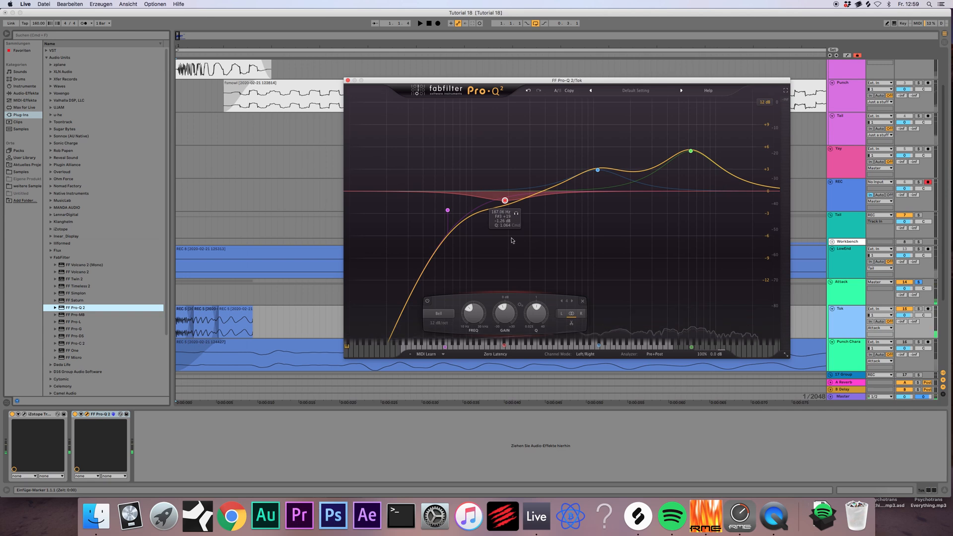
- Audition the low-mid dip in solo and refine it to about 185 Hz, -3.8 dB and a Q of about 1.53
{"action": "left_click", "coordinate": [515, 215]}
{"action": "key", "text": "space"}
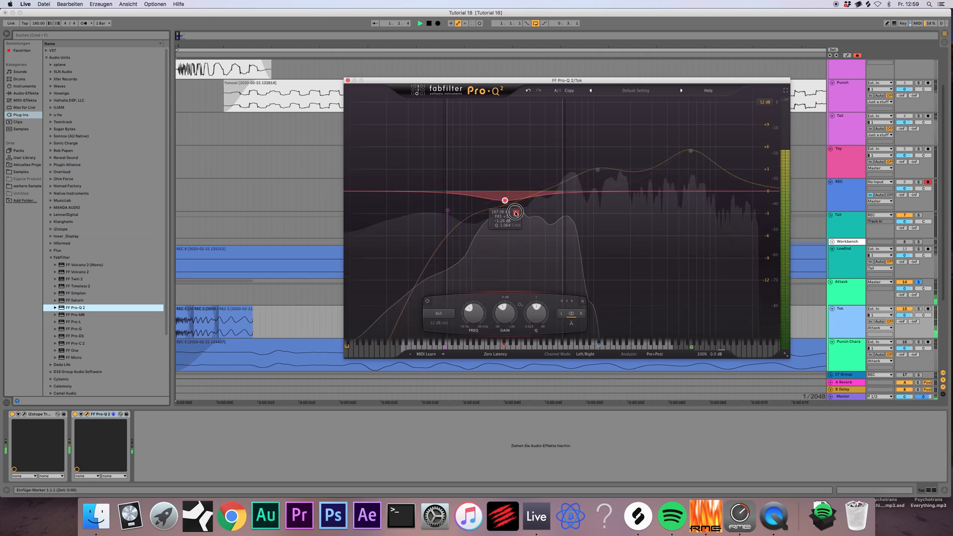
{"action": "key", "text": "space"}
{"action": "scroll", "coordinate": [518, 228], "scroll_direction": "up", "scroll_amount": 4}
{"action": "key", "text": "space"}
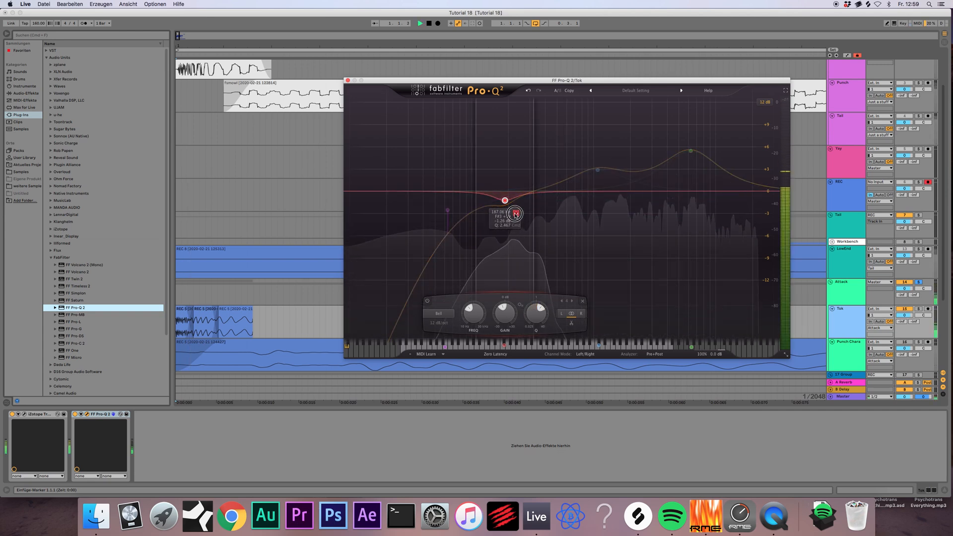
{"action": "key", "text": "space"}
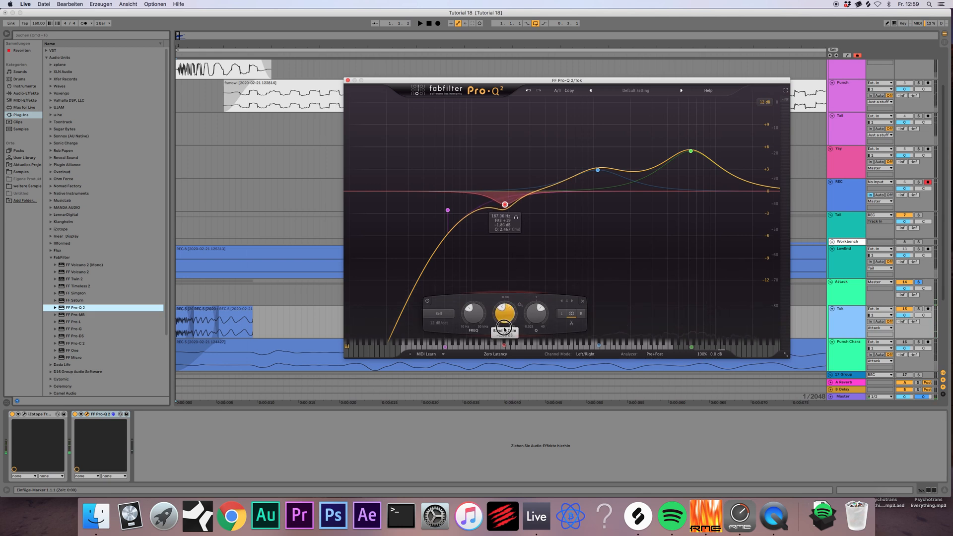
{"action": "scroll", "coordinate": [505, 329], "scroll_direction": "down", "scroll_amount": 3}
{"action": "left_click_drag", "start_coordinate": [503, 215], "coordinate": [508, 217]}
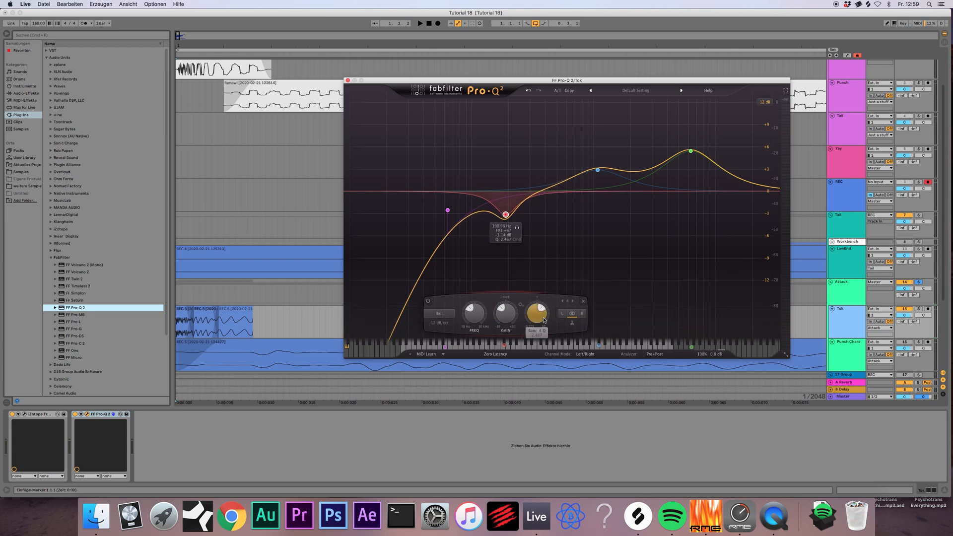
{"action": "scroll", "coordinate": [536, 318], "scroll_direction": "down", "scroll_amount": 3}
{"action": "left_click", "coordinate": [516, 228]}
{"action": "key", "text": "space"}
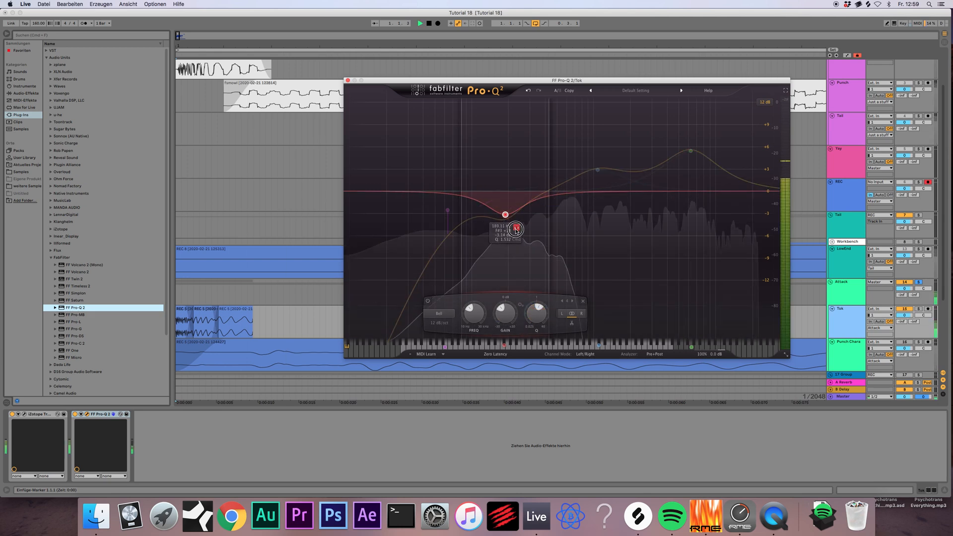
{"action": "key", "text": "space"}
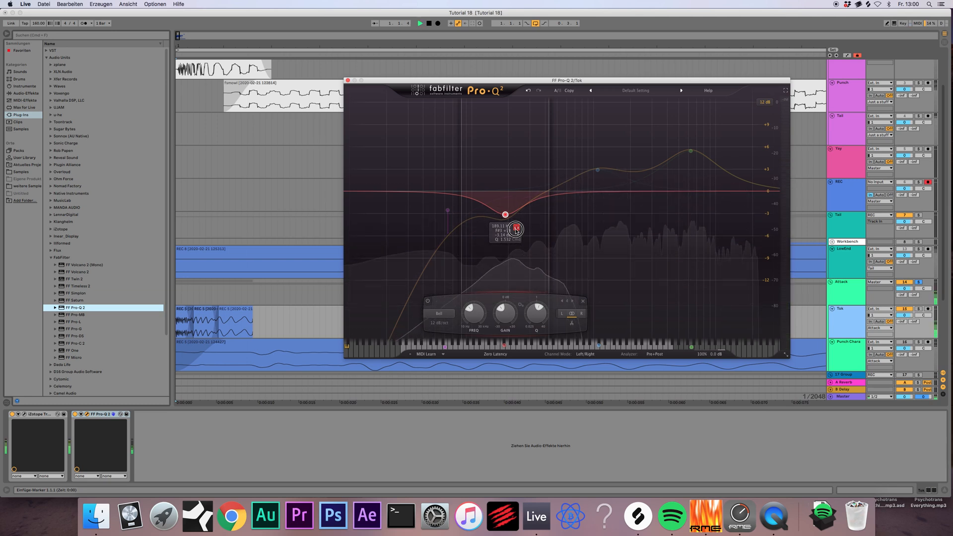
{"action": "left_click_drag", "start_coordinate": [506, 219], "coordinate": [504, 222]}
{"action": "key", "text": "space"}
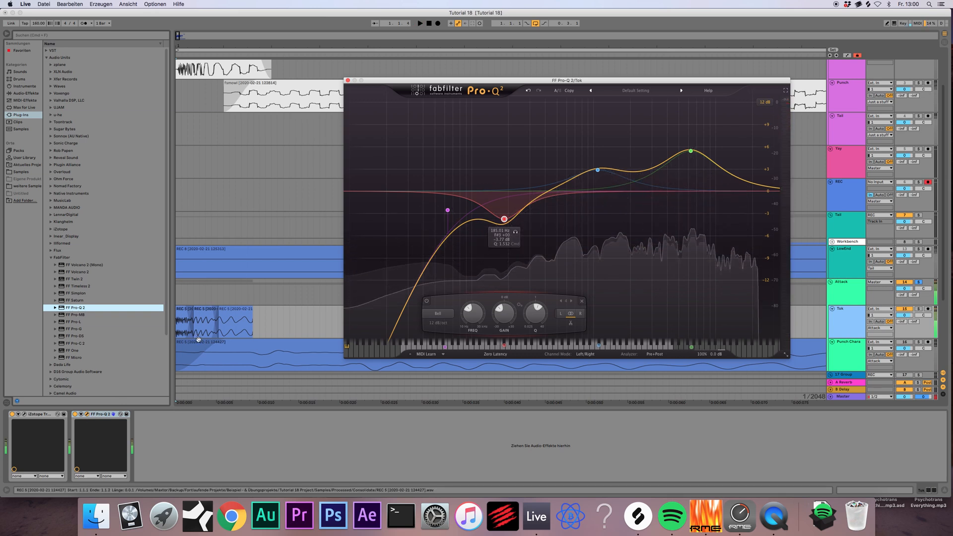
- Compare the Tok with Pro-Q 2 bypassed and active, then close the plug-in window
{"action": "left_click", "coordinate": [75, 415]}
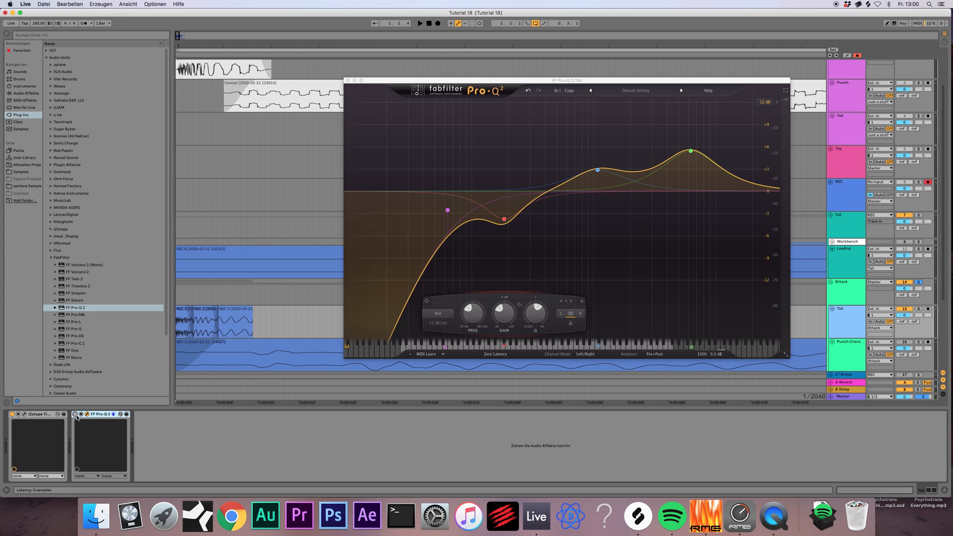
{"action": "left_click", "coordinate": [75, 414]}
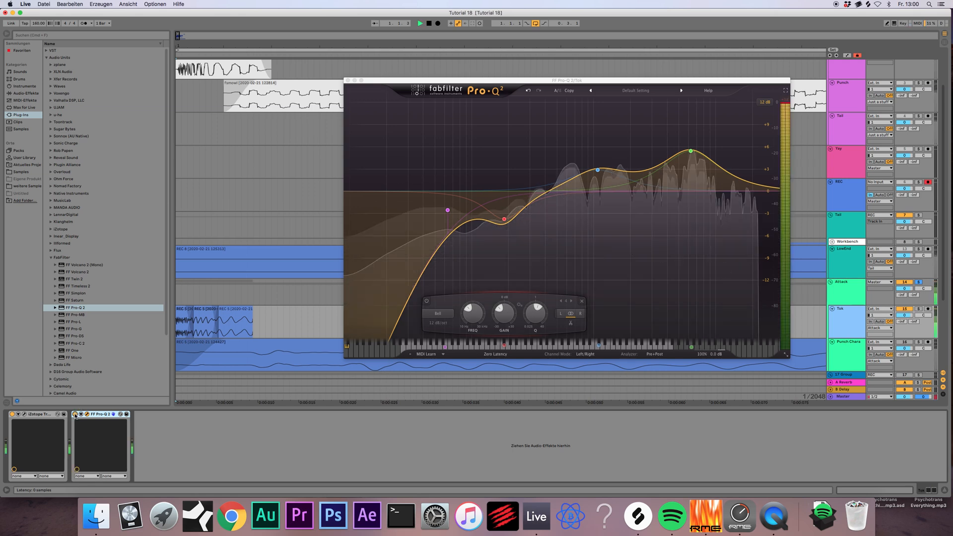
{"action": "left_click", "coordinate": [75, 414]}
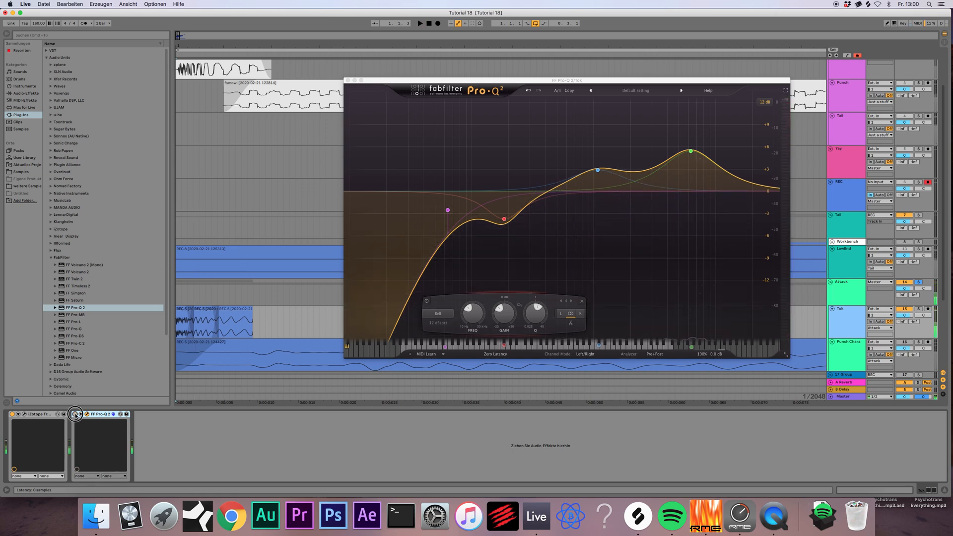
{"action": "left_click", "coordinate": [347, 81]}
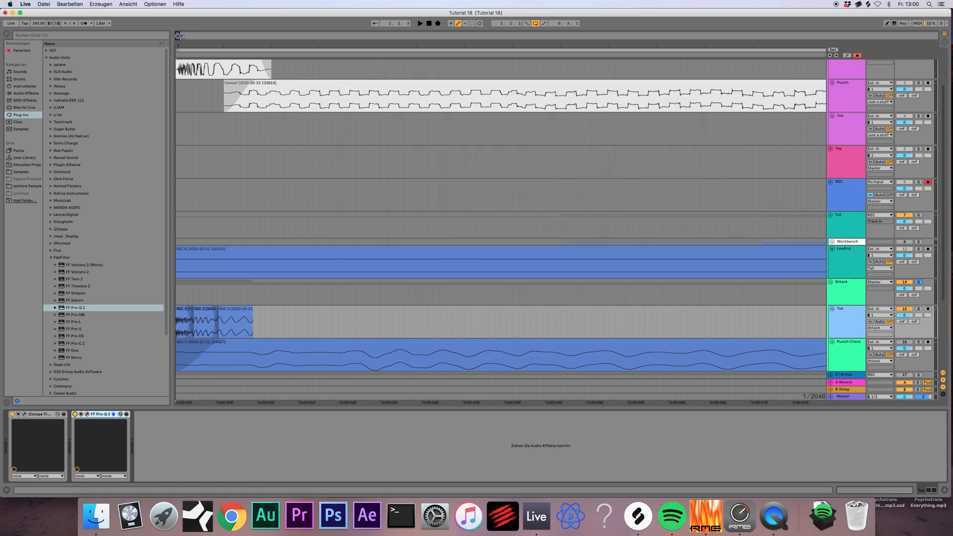
- Solo the Punch Chara track, audition it, and select its clip in a wider timeline view
{"action": "left_click_drag", "start_coordinate": [177, 36], "coordinate": [178, 35]}
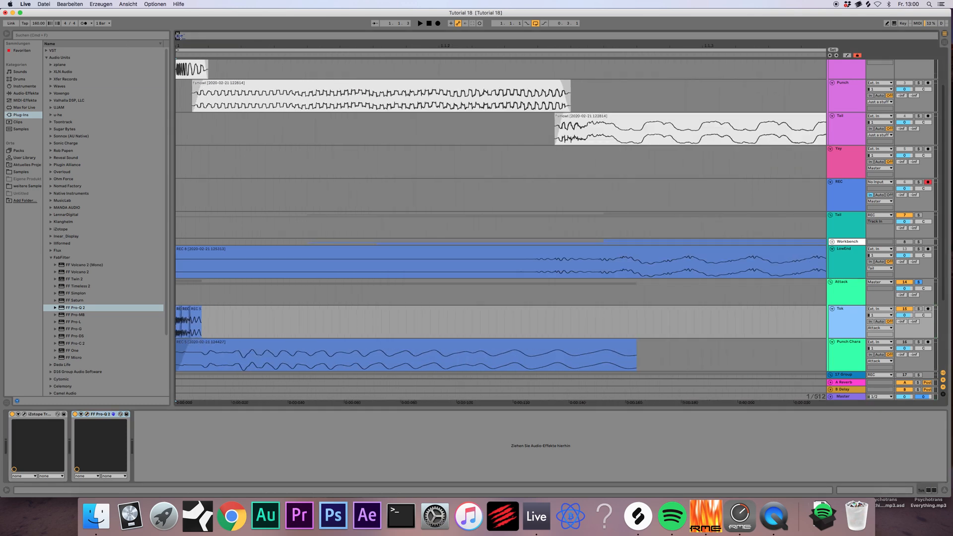
{"action": "scroll", "coordinate": [424, 194], "scroll_direction": "down", "scroll_amount": 5}
{"action": "left_click", "coordinate": [840, 253]}
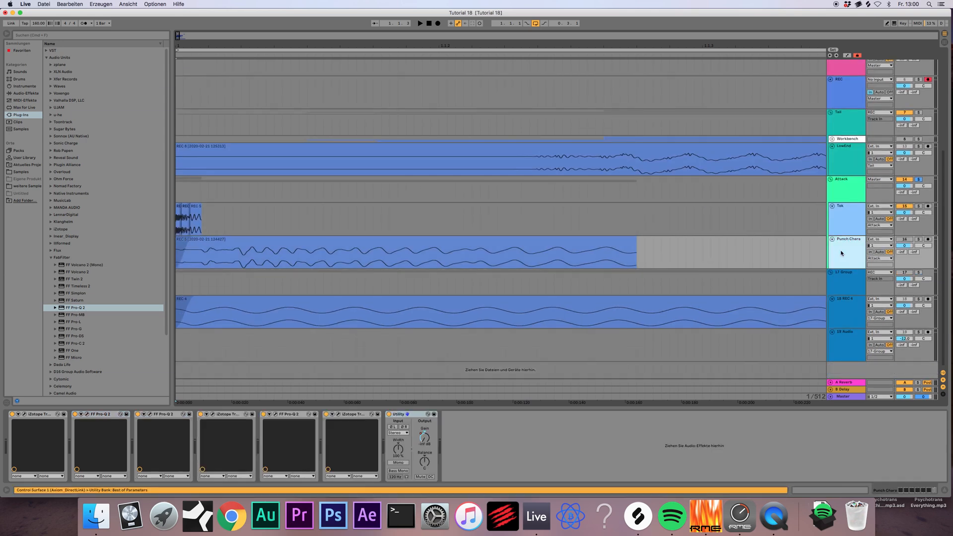
{"action": "left_click", "coordinate": [918, 241]}
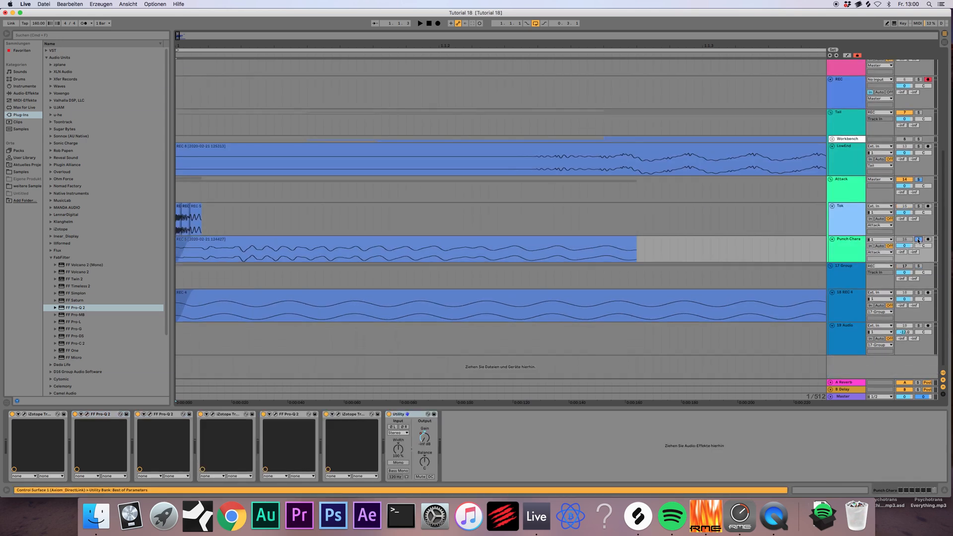
{"action": "left_click", "coordinate": [844, 252]}
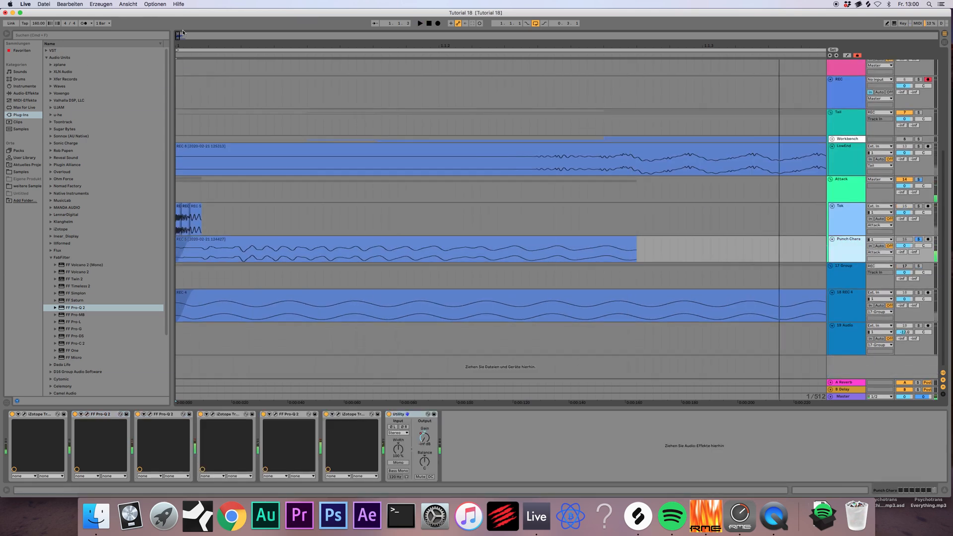
{"action": "left_click_drag", "start_coordinate": [178, 36], "coordinate": [177, 10]}
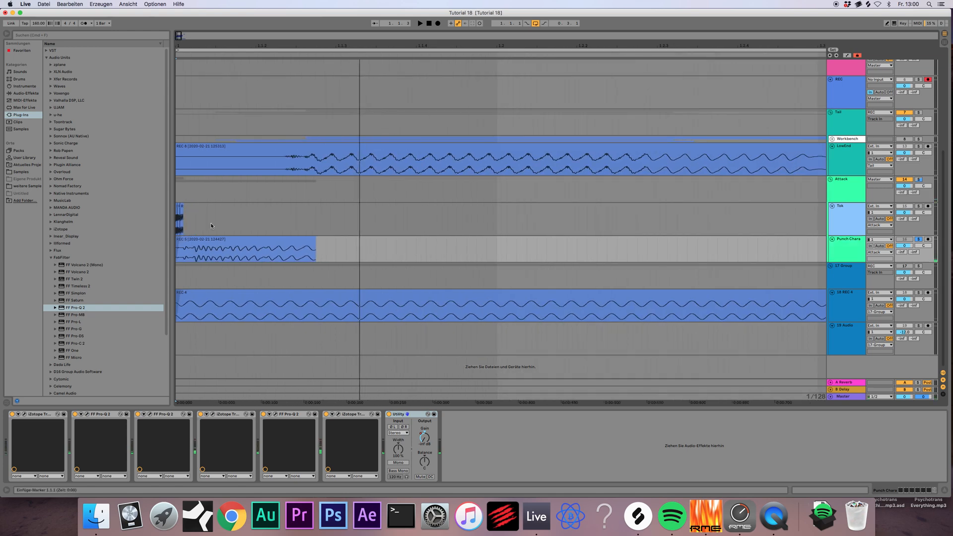
{"action": "left_click", "coordinate": [257, 246]}
{"action": "left_click", "coordinate": [258, 243]}
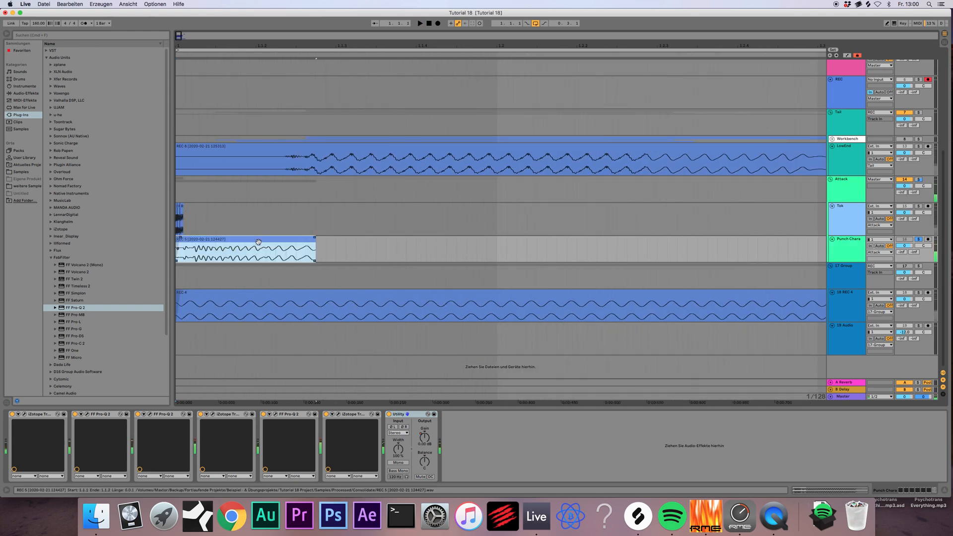
- Narrow the +30 dB band of Punch Chara's last Pro-Q 2 to a Q of about 5.1 and shift it to about 555 Hz
{"action": "left_click", "coordinate": [351, 414]}
{"action": "left_click", "coordinate": [275, 414]}
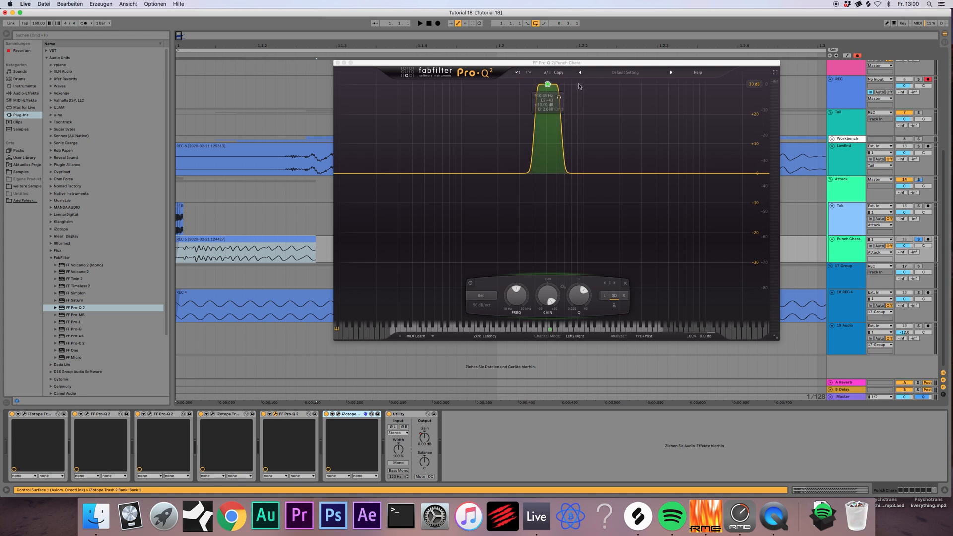
{"action": "left_click_drag", "start_coordinate": [579, 296], "coordinate": [579, 287]}
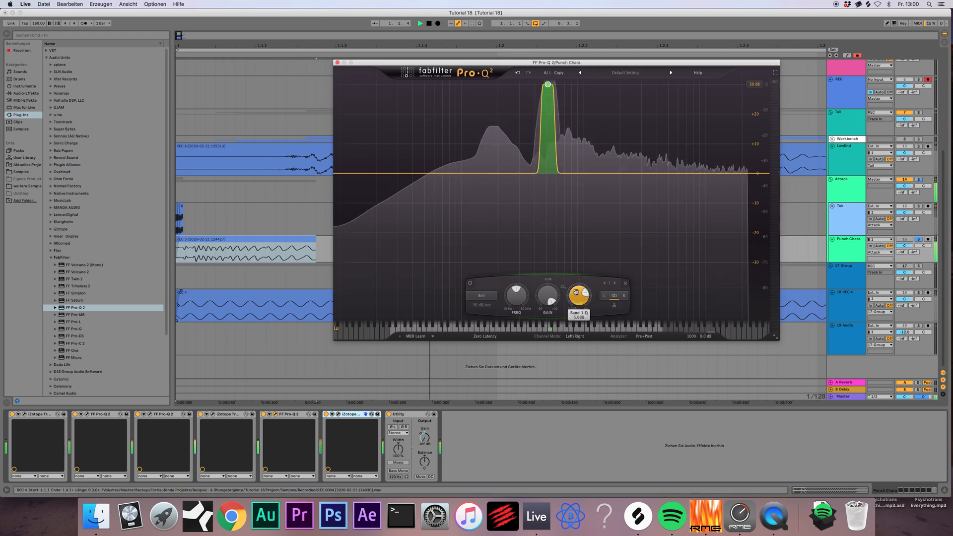
{"action": "mouse_move", "coordinate": [549, 84]}
{"action": "left_mouse_down"}
{"action": "mouse_move", "coordinate": [571, 83]}
{"action": "mouse_move", "coordinate": [553, 80]}
{"action": "left_mouse_up"}
{"action": "key", "text": "space"}
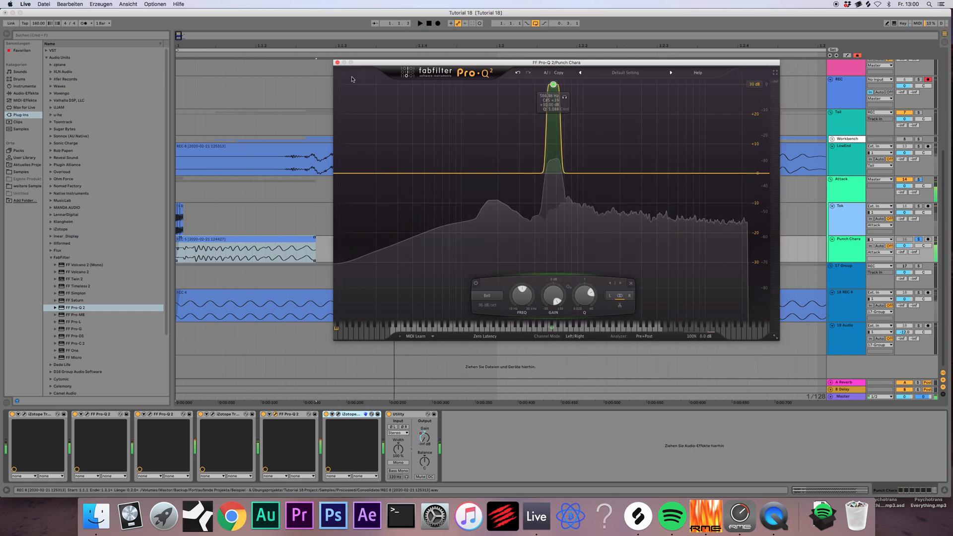
{"action": "left_click", "coordinate": [337, 62]}
- Show the Utility gain automation on Punch Chara and trim its clip to about 141 ms, matching the reference Punch clip's end
{"action": "left_click", "coordinate": [306, 238]}
{"action": "scroll", "coordinate": [306, 238], "scroll_direction": "up", "scroll_amount": 1}
{"action": "scroll", "coordinate": [306, 241], "scroll_direction": "up", "scroll_amount": 6}
{"action": "scroll", "coordinate": [287, 142], "scroll_direction": "down", "scroll_amount": 6}
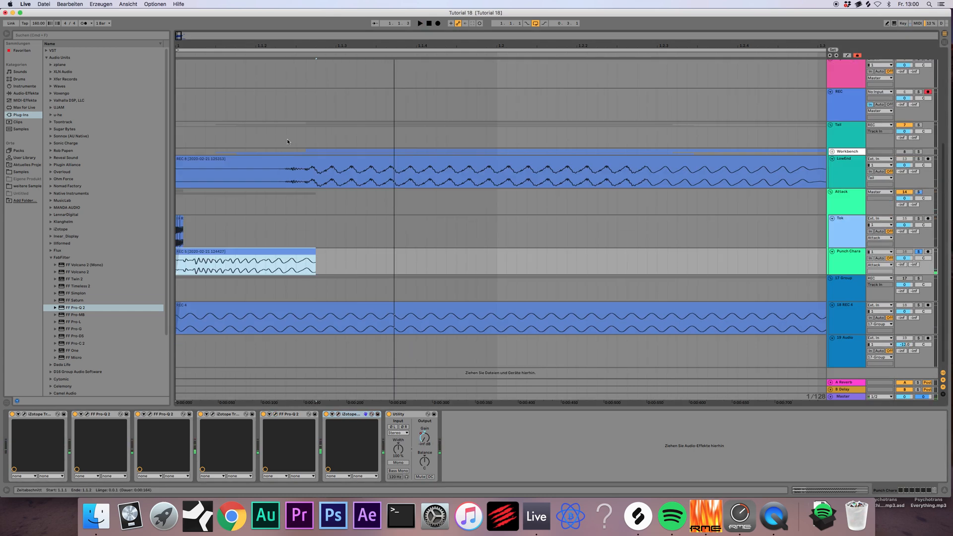
{"action": "mouse_move", "coordinate": [315, 258]}
{"action": "left_mouse_down"}
{"action": "mouse_move", "coordinate": [301, 258]}
{"action": "mouse_move", "coordinate": [305, 272]}
{"action": "left_mouse_up"}
{"action": "right_click", "coordinate": [428, 437]}
{"action": "left_click", "coordinate": [439, 443]}
{"action": "scroll", "coordinate": [304, 262], "scroll_direction": "up", "scroll_amount": 6}
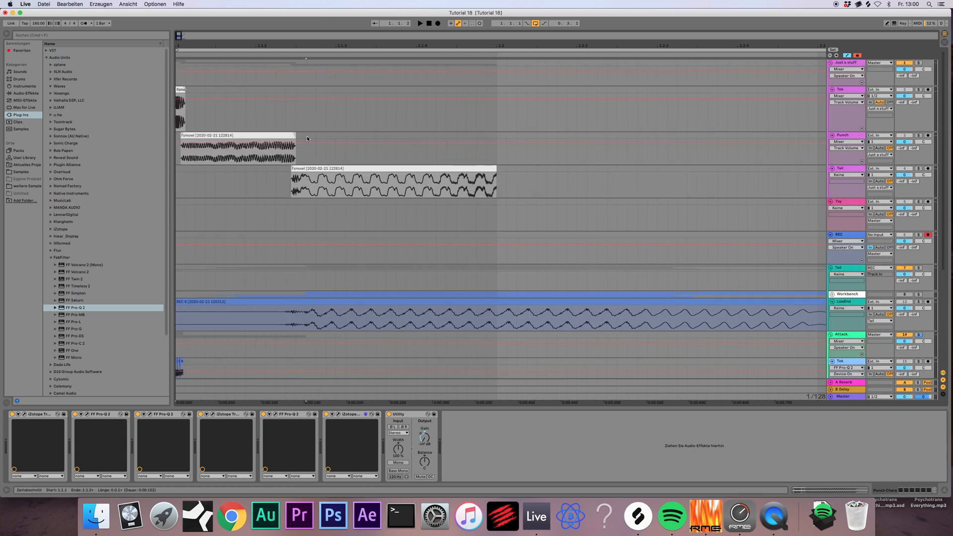
{"action": "scroll", "coordinate": [315, 253], "scroll_direction": "down", "scroll_amount": 6}
{"action": "left_click_drag", "start_coordinate": [306, 261], "coordinate": [295, 260]}
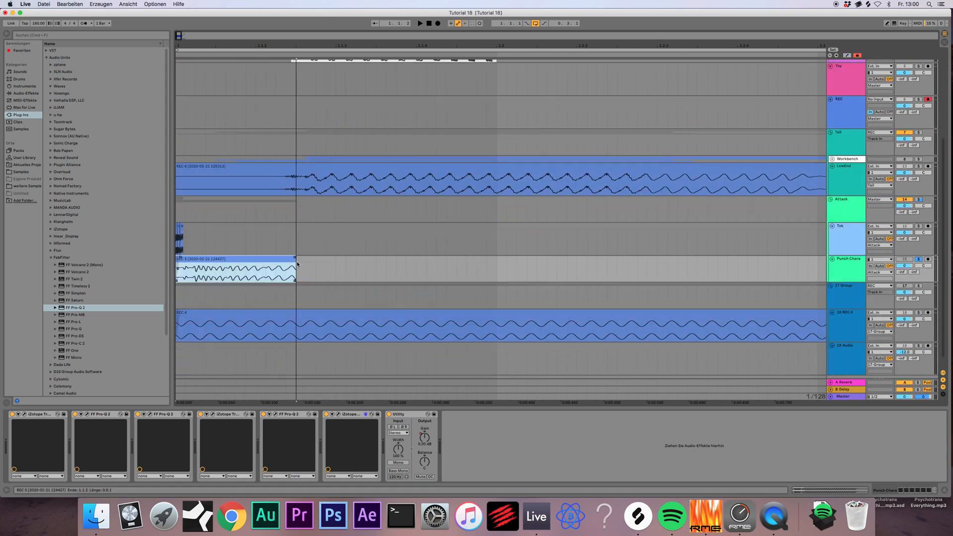
{"action": "key", "text": "space"}
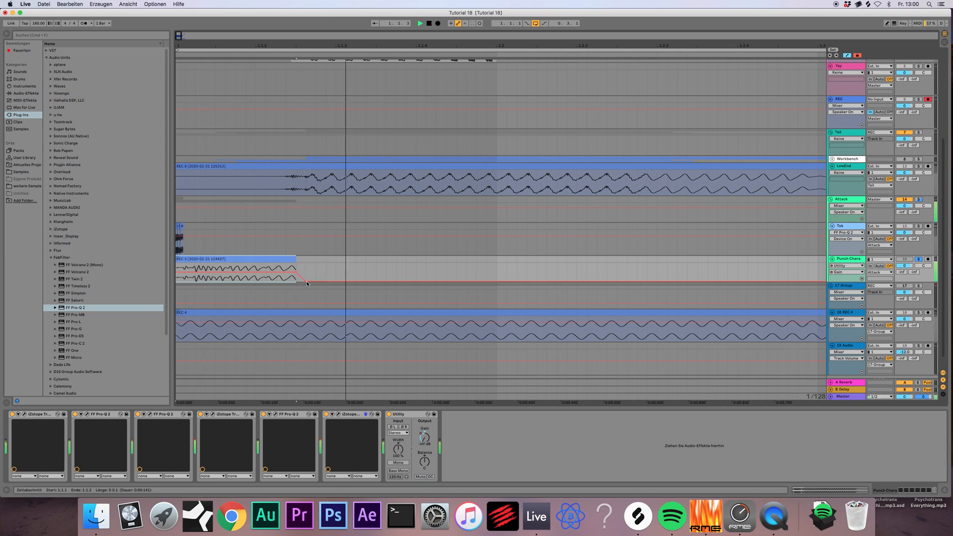
- Add a second bell band with a 96 dB/oct slope to Punch Chara's last Pro-Q 2, boosted about 26 dB just above the existing peak
{"action": "key", "text": "space"}
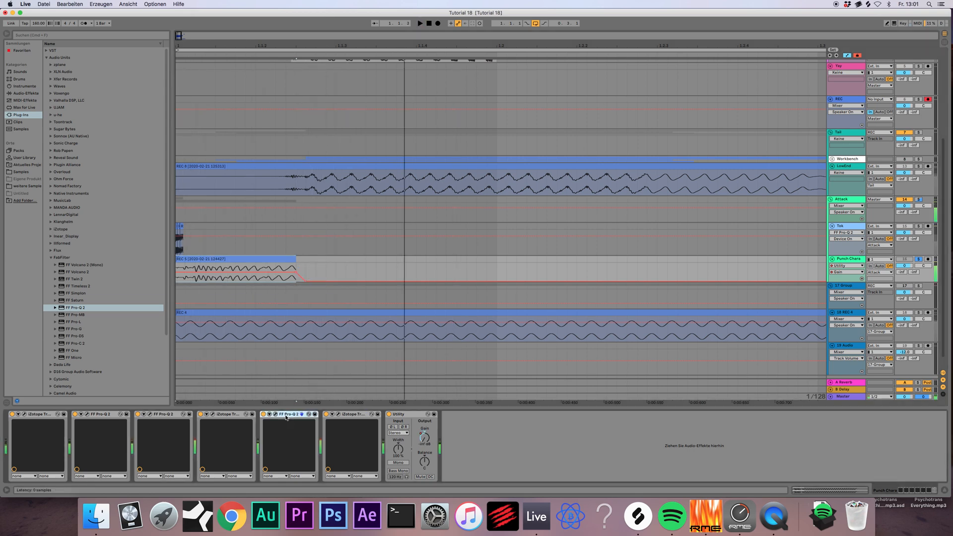
{"action": "left_click", "coordinate": [276, 414]}
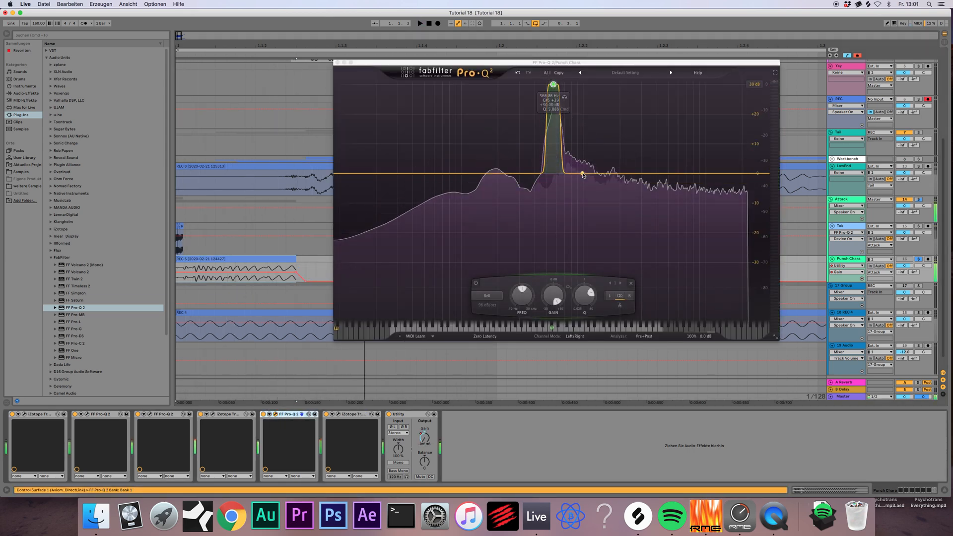
{"action": "double_click", "coordinate": [591, 167]}
{"action": "right_click", "coordinate": [591, 168]}
{"action": "mouse_move", "coordinate": [606, 190]}
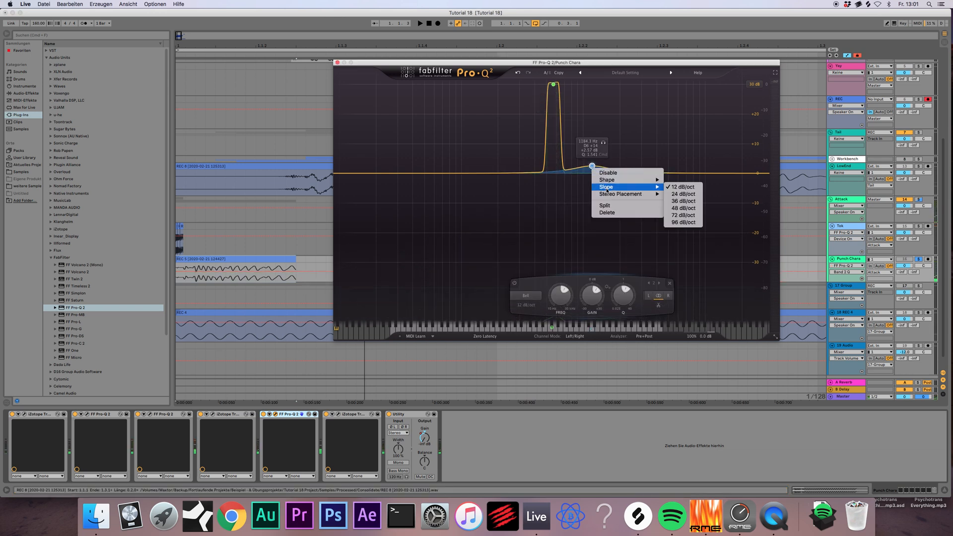
{"action": "left_click", "coordinate": [681, 223]}
{"action": "left_click_drag", "start_coordinate": [592, 166], "coordinate": [571, 95]}
- Adjust the new band's Q while auditioning, shift it right beside the main peak at about +22 dB, and close the plug-in window
{"action": "key", "text": "space"}
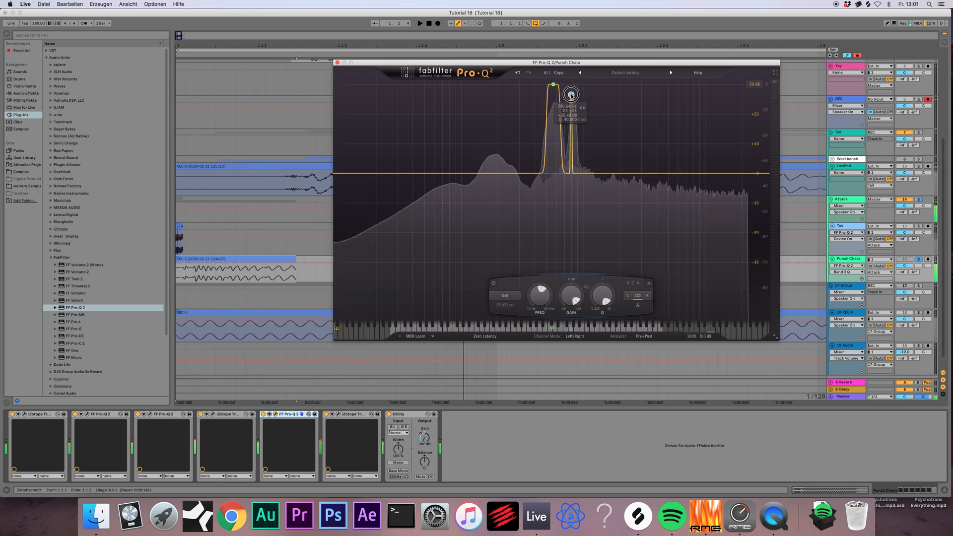
{"action": "left_click_drag", "start_coordinate": [602, 295], "coordinate": [601, 304]}
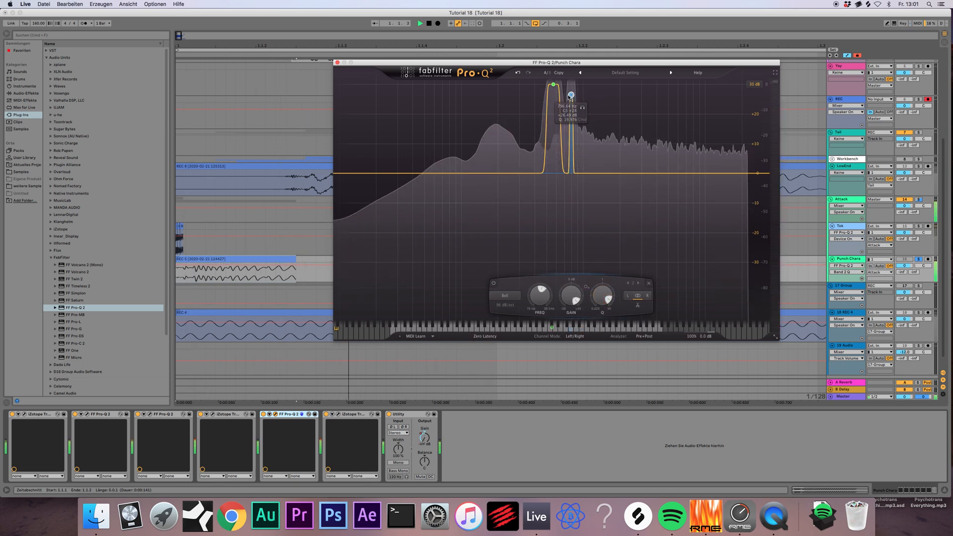
{"action": "mouse_move", "coordinate": [571, 95]}
{"action": "left_mouse_down"}
{"action": "mouse_move", "coordinate": [541, 99]}
{"action": "mouse_move", "coordinate": [565, 108]}
{"action": "left_mouse_up"}
{"action": "key", "text": "space"}
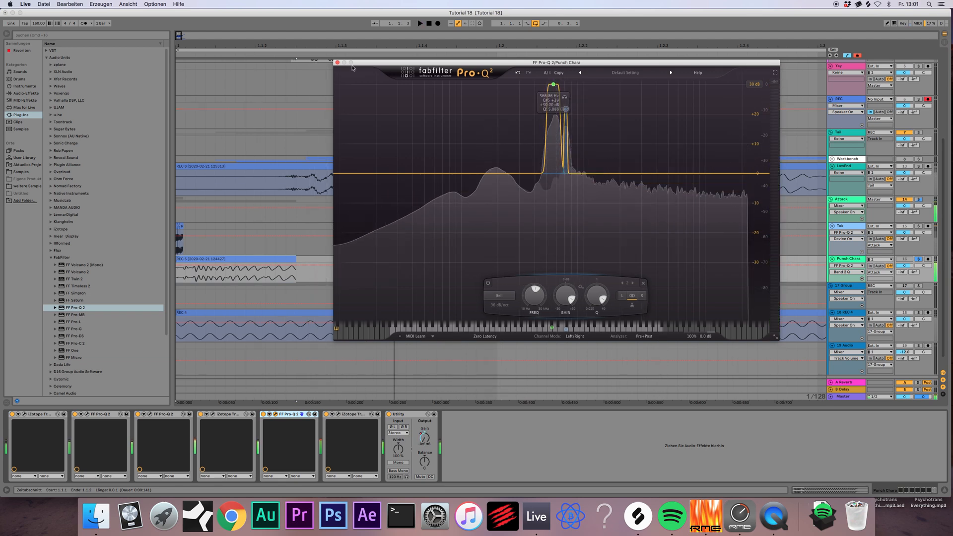
{"action": "key", "text": "space"}
{"action": "left_click", "coordinate": [337, 62]}
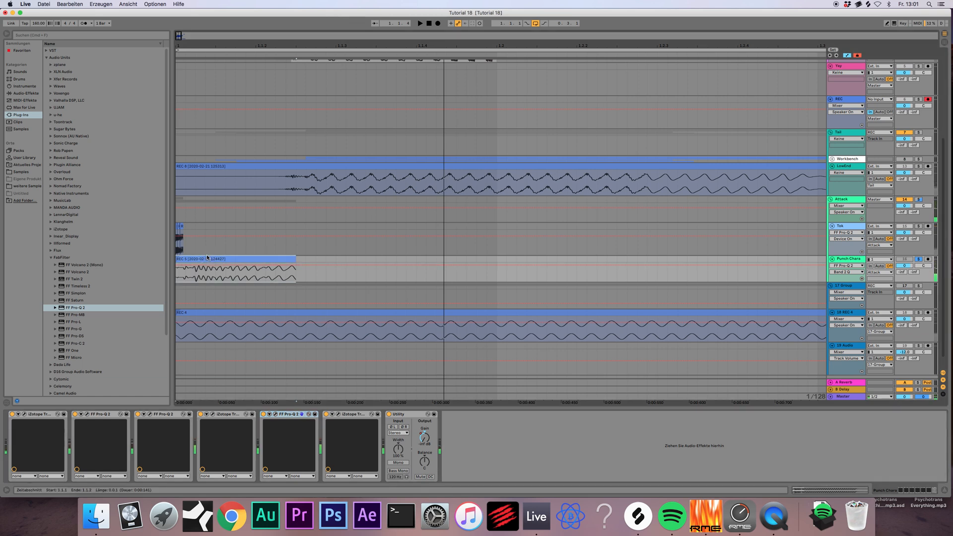
- Hide the automation, shift the Punch Chara clip slightly later with envelopes unlocked, relock the envelopes, and audition it
{"action": "left_click", "coordinate": [847, 55]}
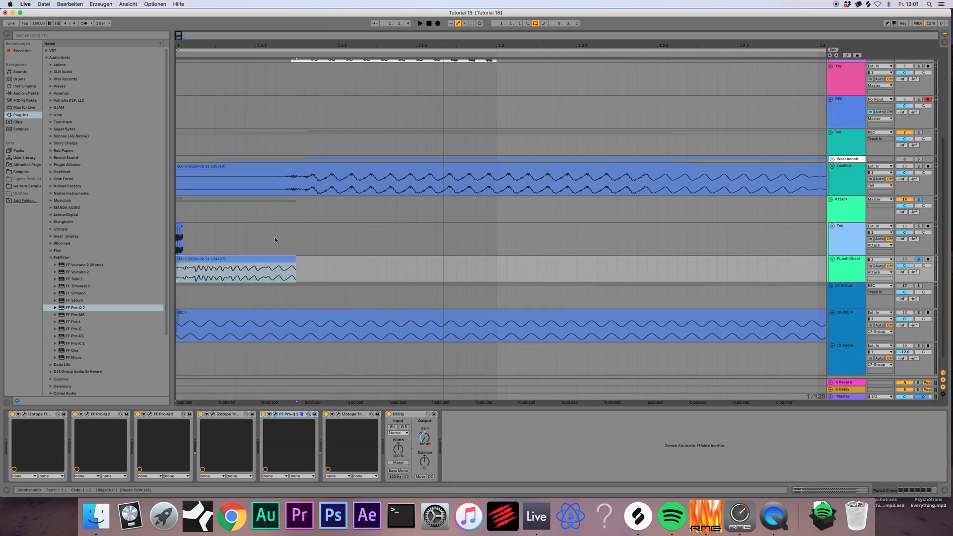
{"action": "left_click", "coordinate": [275, 262]}
{"action": "left_click_drag", "start_coordinate": [275, 263], "coordinate": [277, 262]}
{"action": "left_click", "coordinate": [858, 56]}
{"action": "key", "text": "space"}
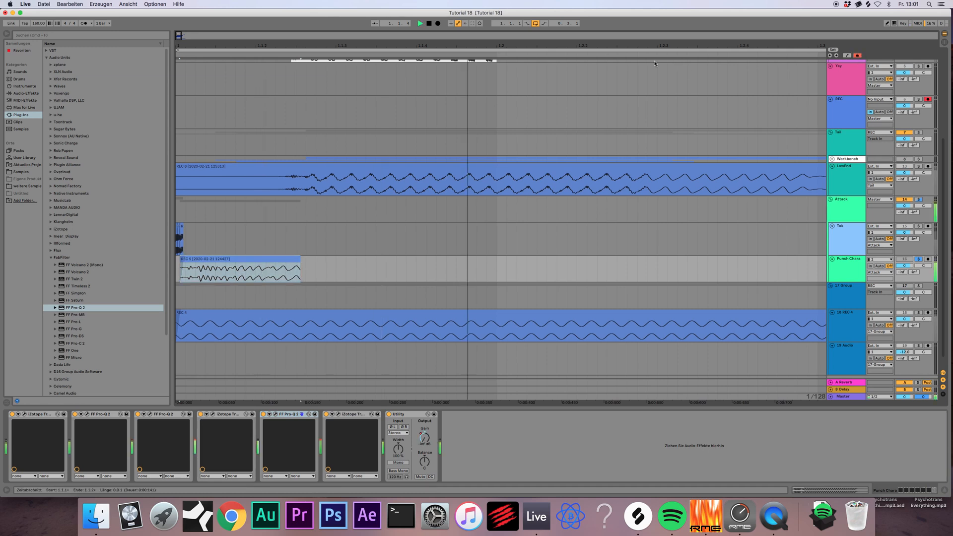
{"action": "key", "text": "space"}
- Solo the Attack group and audition the Tok and Punch Chara layers together
{"action": "left_click", "coordinate": [919, 199]}
{"action": "key", "text": "space"}
{"action": "key", "text": "space"}
{"action": "key", "text": "space"}
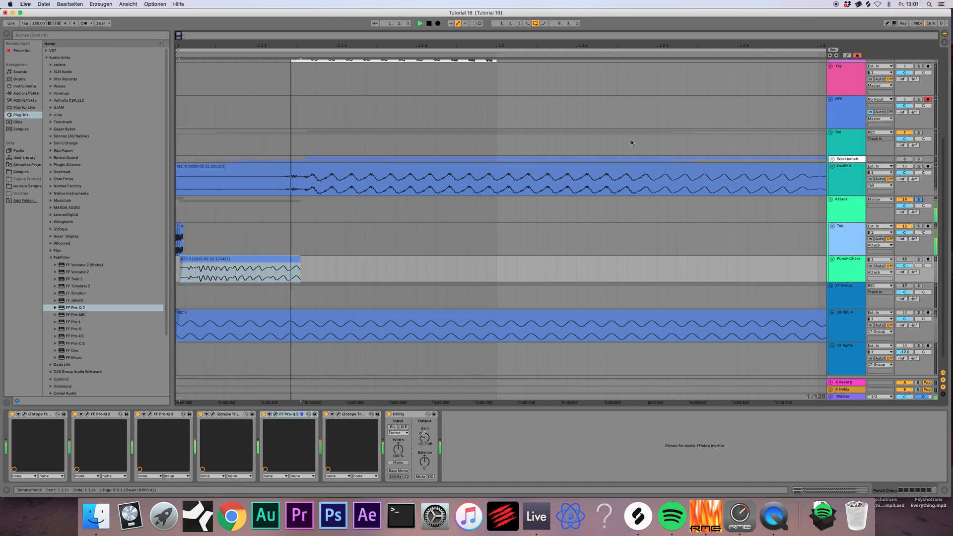
{"action": "left_click", "coordinate": [430, 24]}
{"action": "key", "text": "space"}
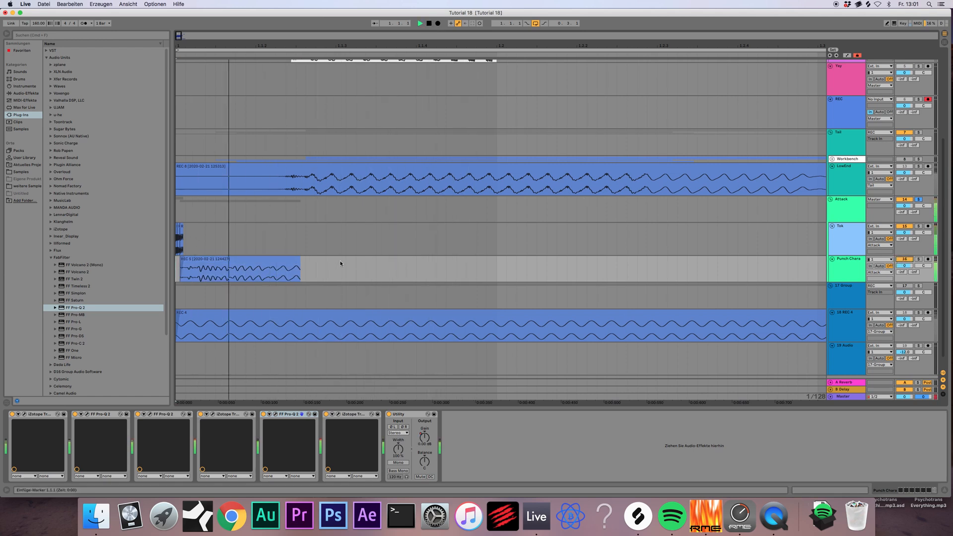
{"action": "key", "text": "space"}
- Solo the Tail group instead, audition the LowEnd layer, and clear the solo
{"action": "left_click", "coordinate": [889, 143]}
{"action": "left_click", "coordinate": [919, 133]}
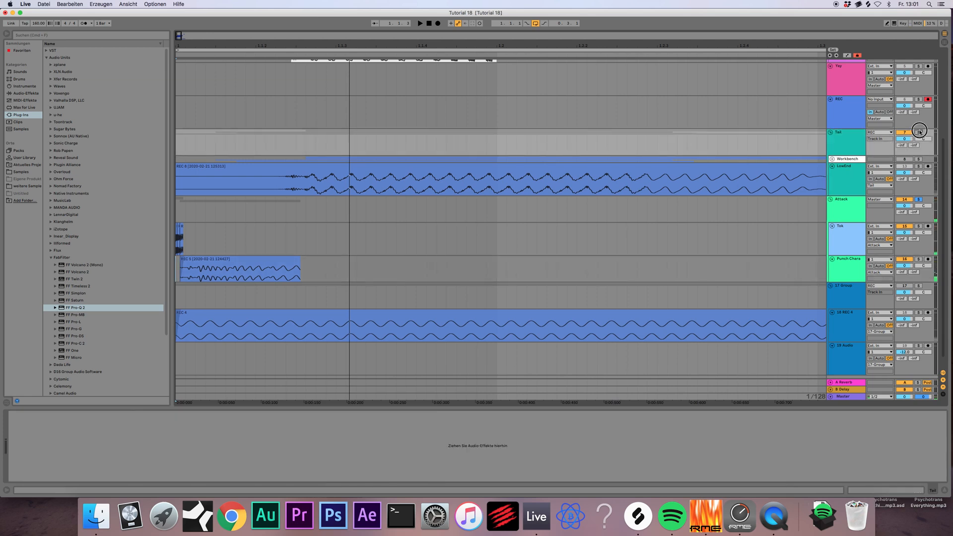
{"action": "key", "text": "space"}
{"action": "key", "text": "space"}
{"action": "key", "text": "space"}
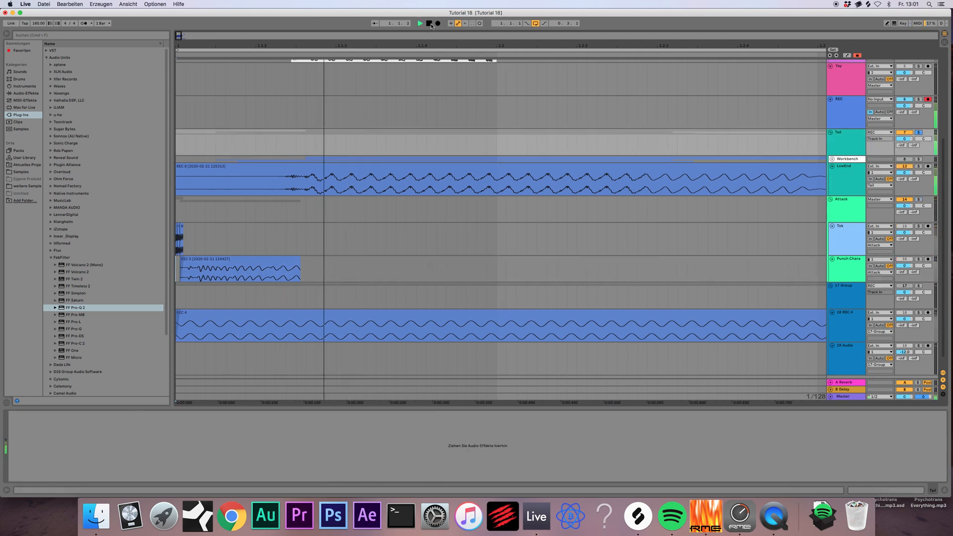
{"action": "double_click", "coordinate": [430, 24]}
{"action": "left_click", "coordinate": [918, 133]}
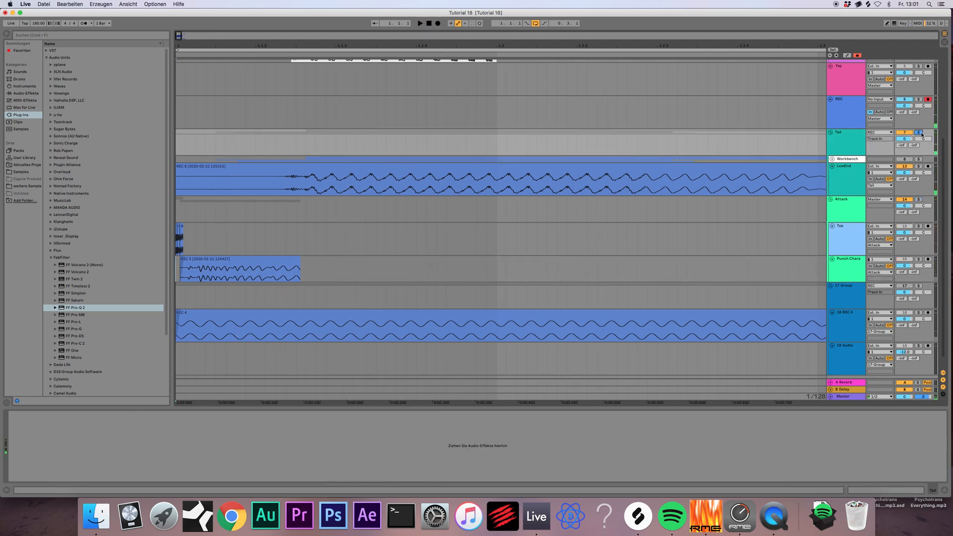
- Collapse the Just a stuff group, move the Workbench track directly below it, and delete the empty pink track above REC
{"action": "left_click", "coordinate": [855, 159]}
{"action": "left_click_drag", "start_coordinate": [844, 162], "coordinate": [843, 100]}
{"action": "scroll", "coordinate": [842, 106], "scroll_direction": "up", "scroll_amount": 5}
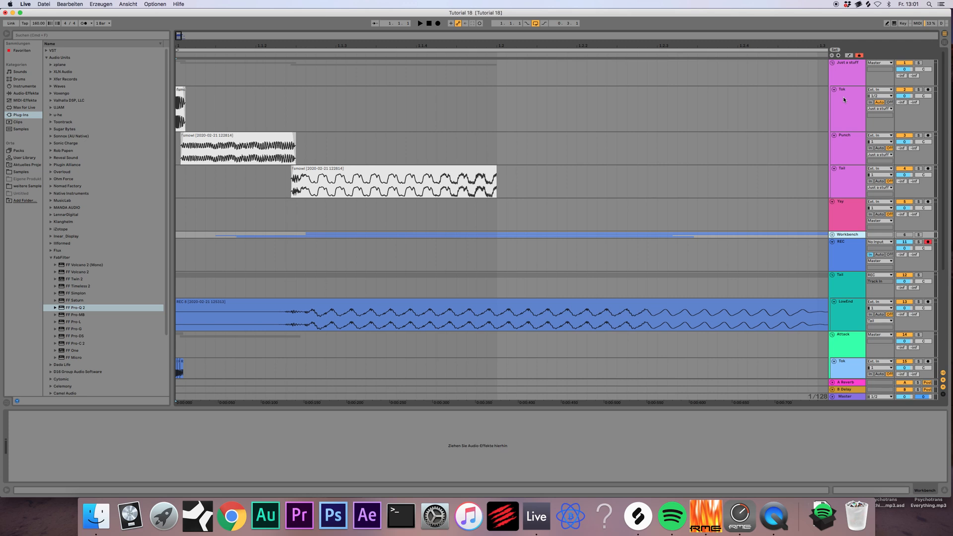
{"action": "left_click", "coordinate": [832, 63]}
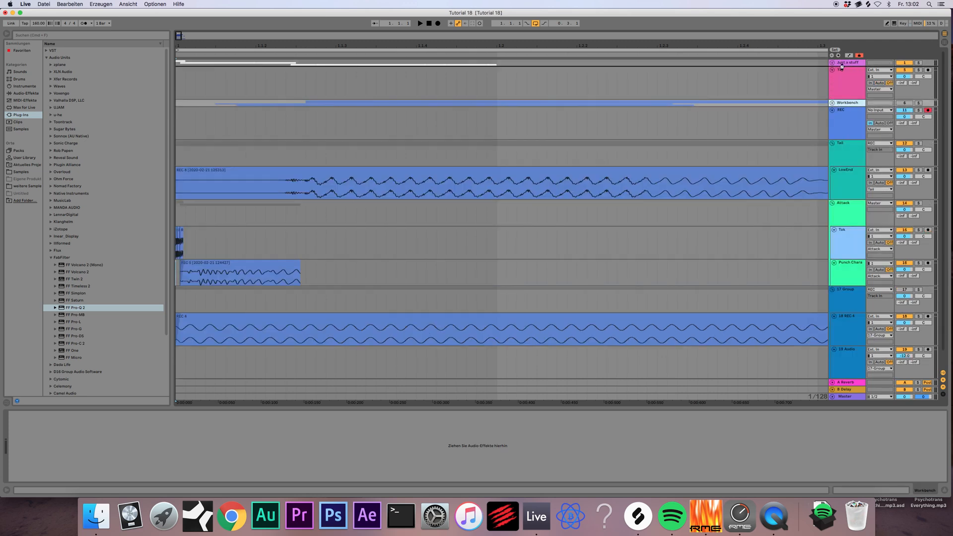
{"action": "left_click_drag", "start_coordinate": [841, 67], "coordinate": [842, 68]}
{"action": "left_click", "coordinate": [842, 82]}
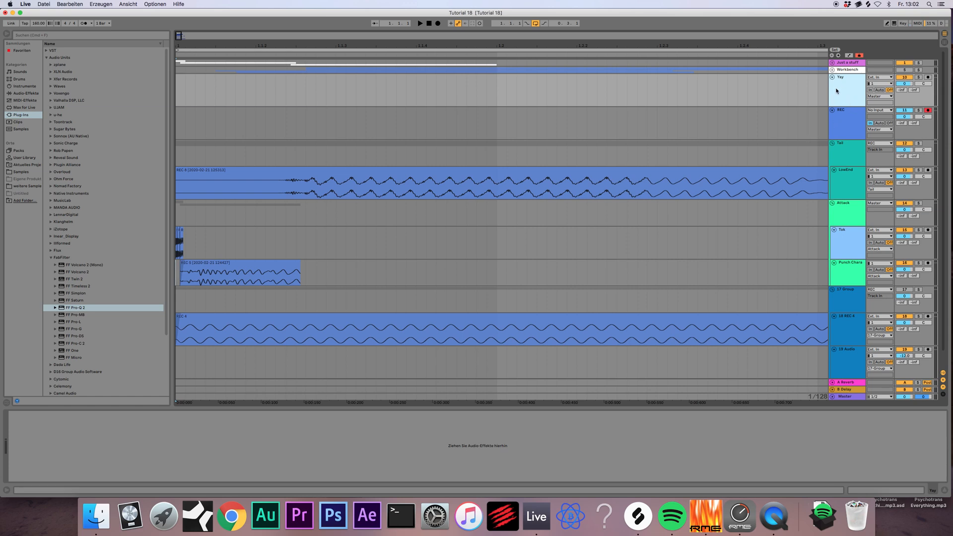
{"action": "key", "text": "Delete"}
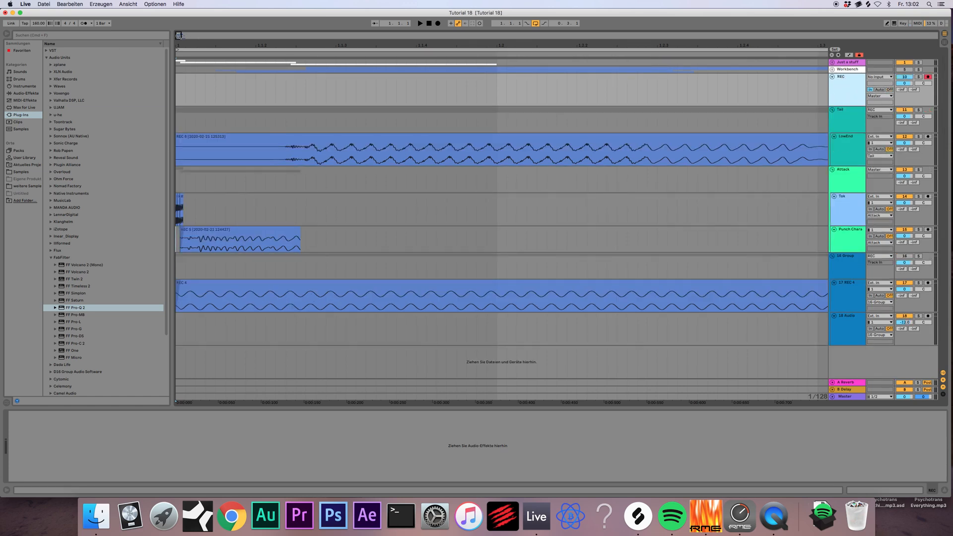
- Widen the timeline view, deactivate the Just a stuff group, and audition the remaining kick layers
{"action": "left_click_drag", "start_coordinate": [181, 36], "coordinate": [180, 36]}
{"action": "key", "text": "space"}
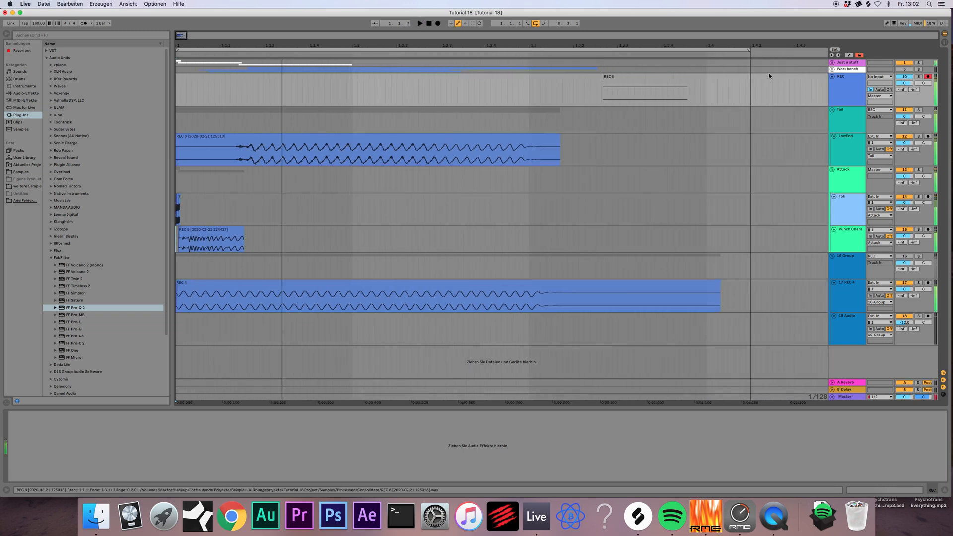
{"action": "left_click", "coordinate": [843, 64]}
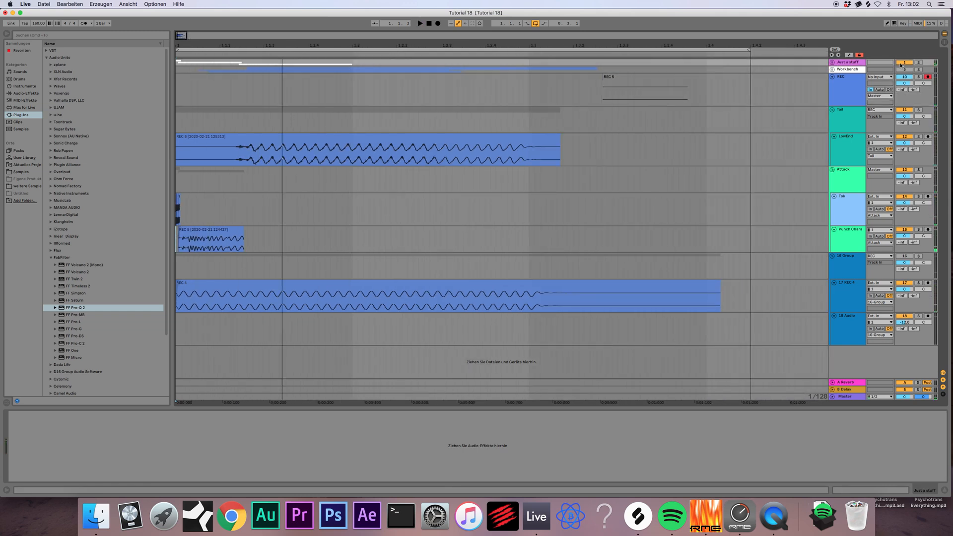
{"action": "key", "text": "space"}
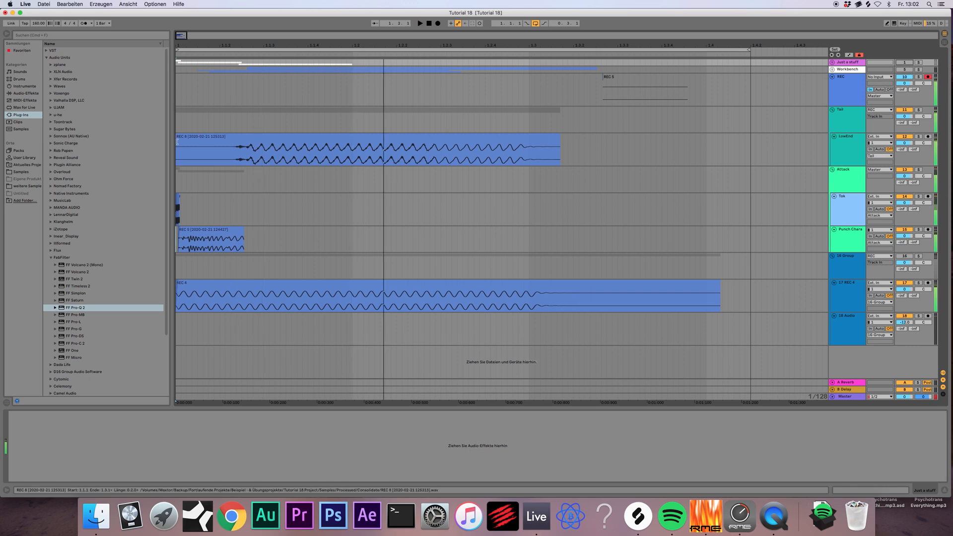
- Trim the LowEnd clip's start to just before the Punch Chara clip's end, leaving about 687 ms with a fade-in, and audition the transition
{"action": "left_click_drag", "start_coordinate": [177, 143], "coordinate": [260, 137]}
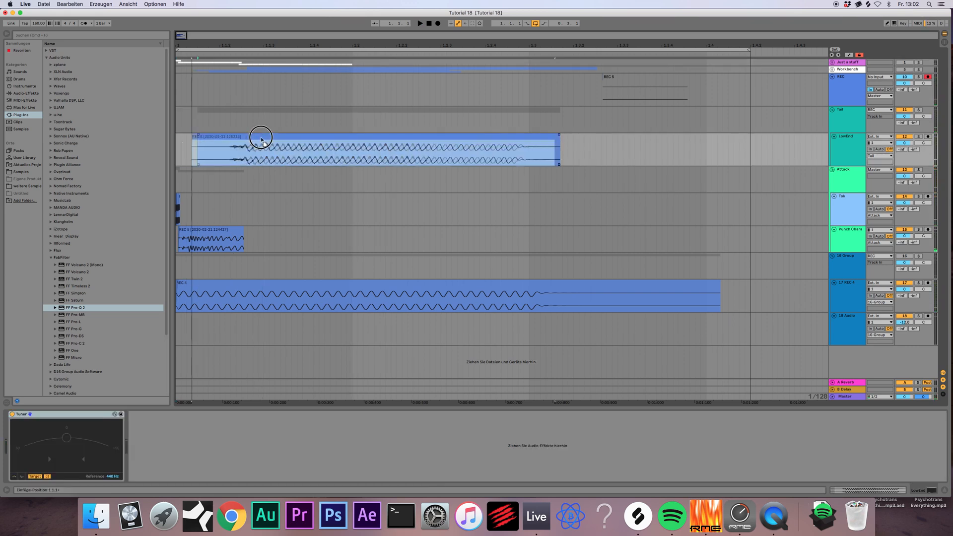
{"action": "left_click_drag", "start_coordinate": [194, 143], "coordinate": [252, 136]}
{"action": "key", "text": "space"}
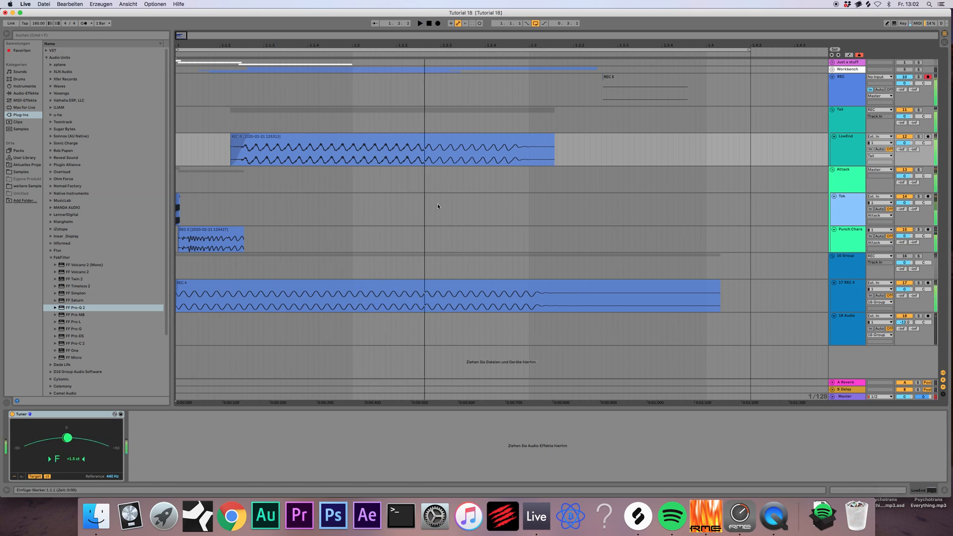
{"action": "key", "text": "space"}
{"action": "left_click", "coordinate": [552, 143]}
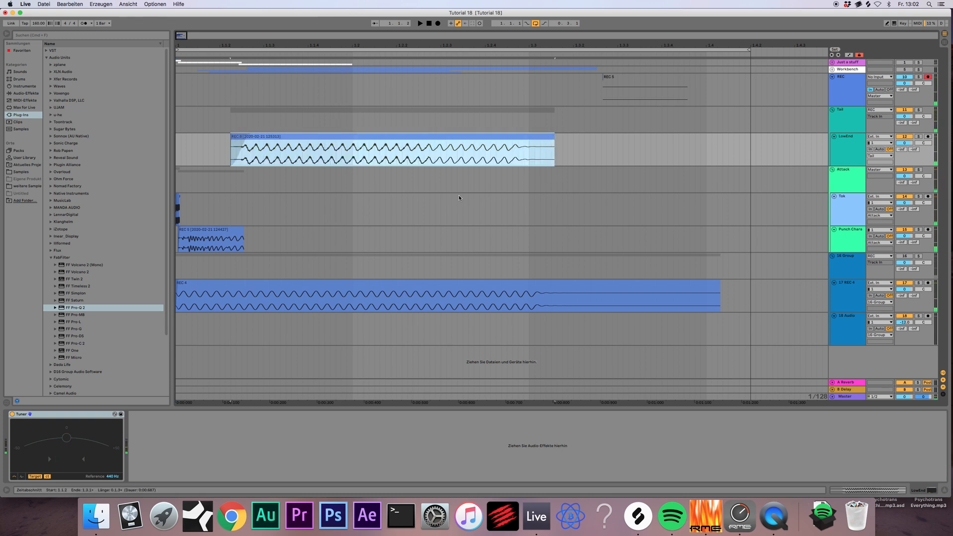
- Group the Tail and Attack groups together and name the new group Kick
{"action": "left_click", "coordinate": [854, 125]}
{"action": "left_click", "coordinate": [843, 170], "text": "shift"}
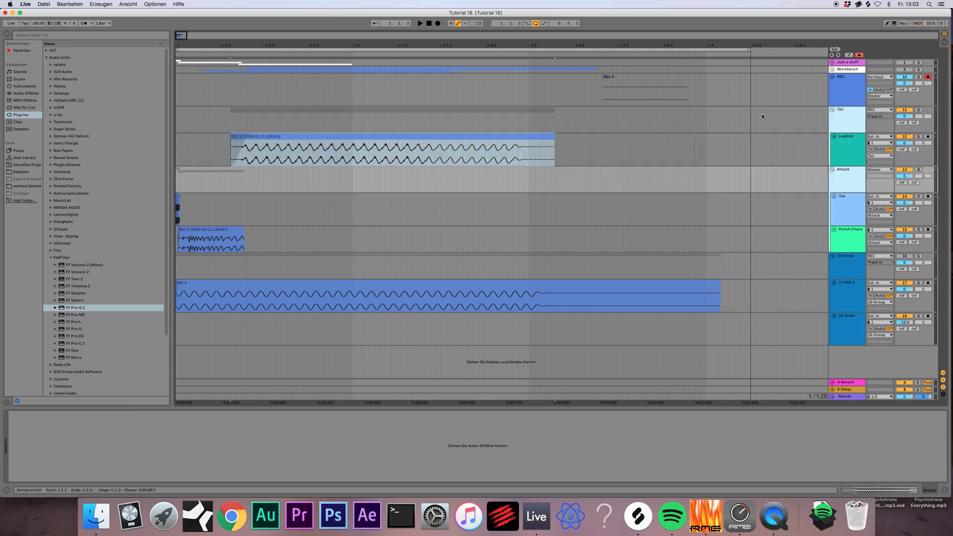
{"action": "key", "text": "super+g"}
{"action": "left_click", "coordinate": [844, 121]}
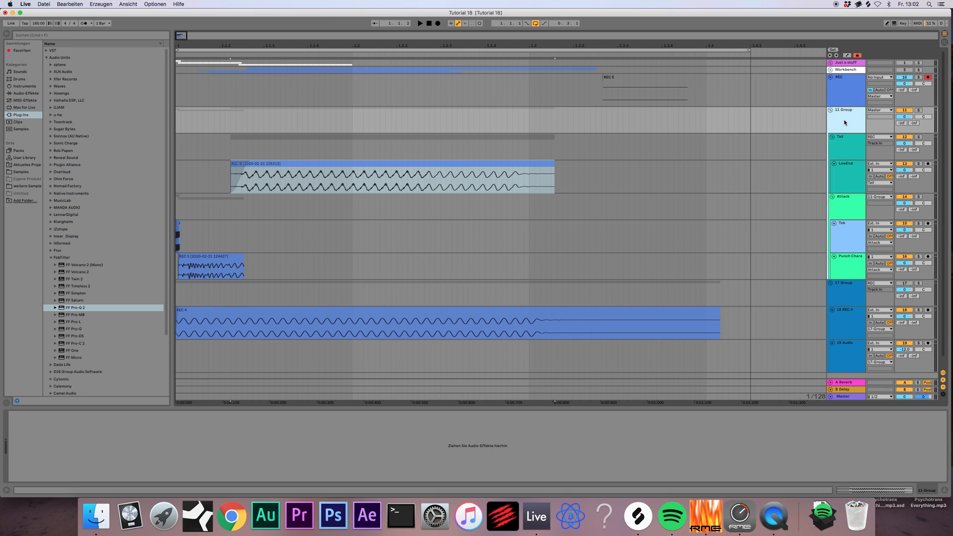
{"action": "type", "text": "Kick"}
{"action": "key", "text": "Return"}
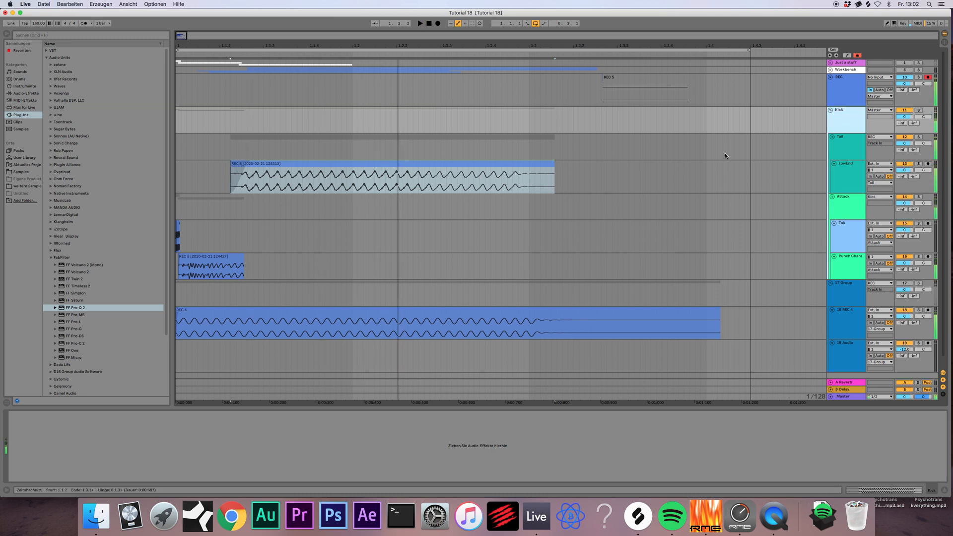
- Route the Kick group's output to the REC track and recolour the REC track red
{"action": "left_click", "coordinate": [879, 110]}
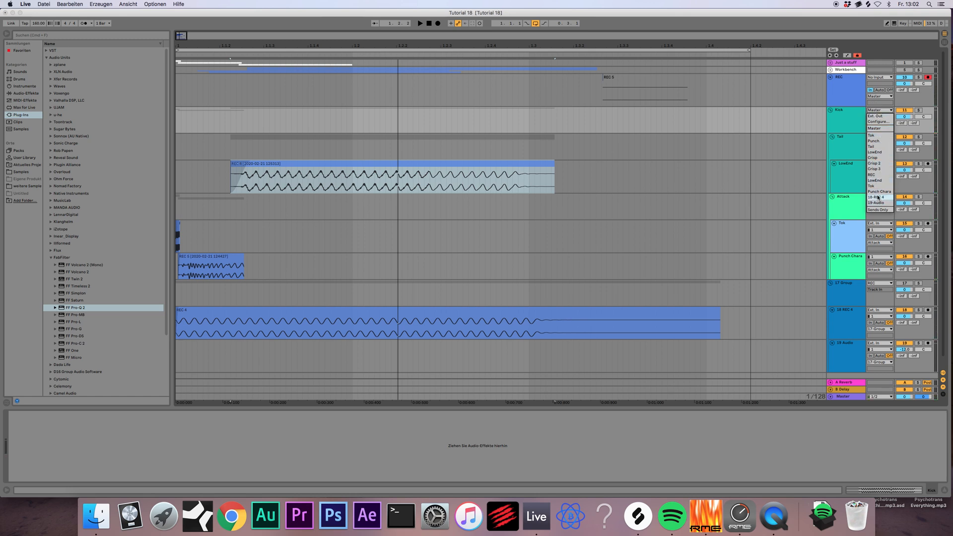
{"action": "right_click", "coordinate": [838, 97]}
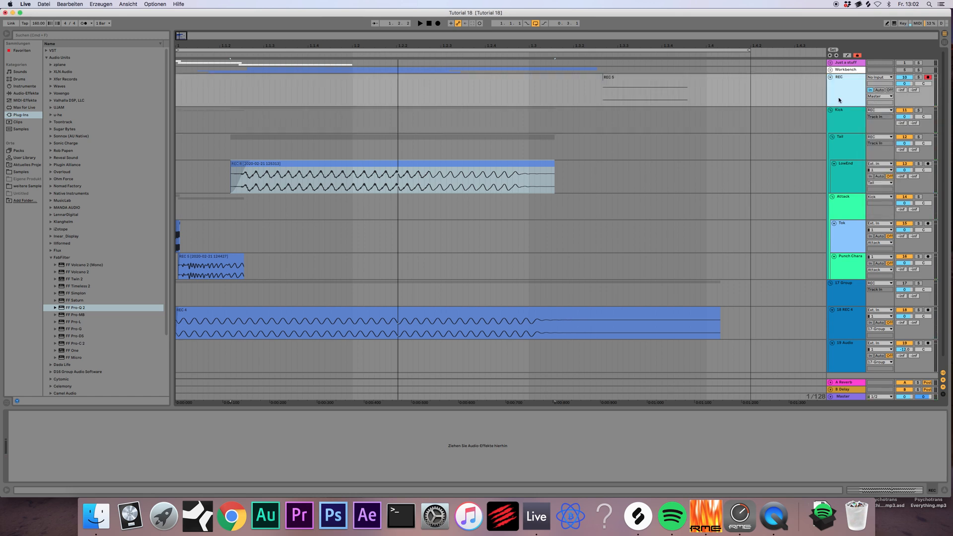
{"action": "left_click", "coordinate": [845, 195]}
{"action": "key", "text": "super+z"}
- Record the combined kick from the start of the timeline onto the REC track
{"action": "left_click", "coordinate": [428, 24]}
{"action": "left_click", "coordinate": [437, 23]}
{"action": "key", "text": "space"}
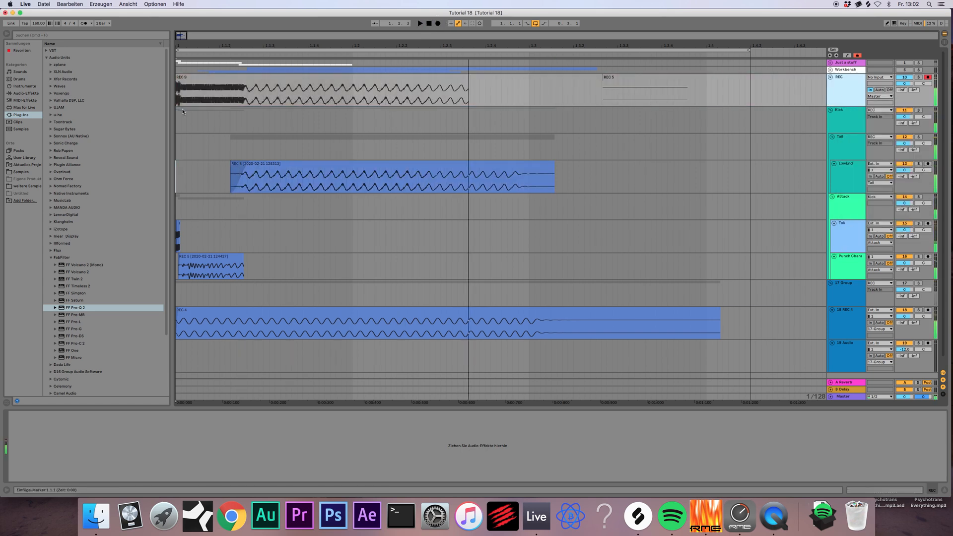
- Examine the recorded kick's waveform against the LowEnd clip around the transition from Punch to Tail
{"action": "mouse_move", "coordinate": [179, 37]}
{"action": "left_mouse_down"}
{"action": "mouse_move", "coordinate": [178, 48]}
{"action": "mouse_move", "coordinate": [187, 38]}
{"action": "left_mouse_up"}
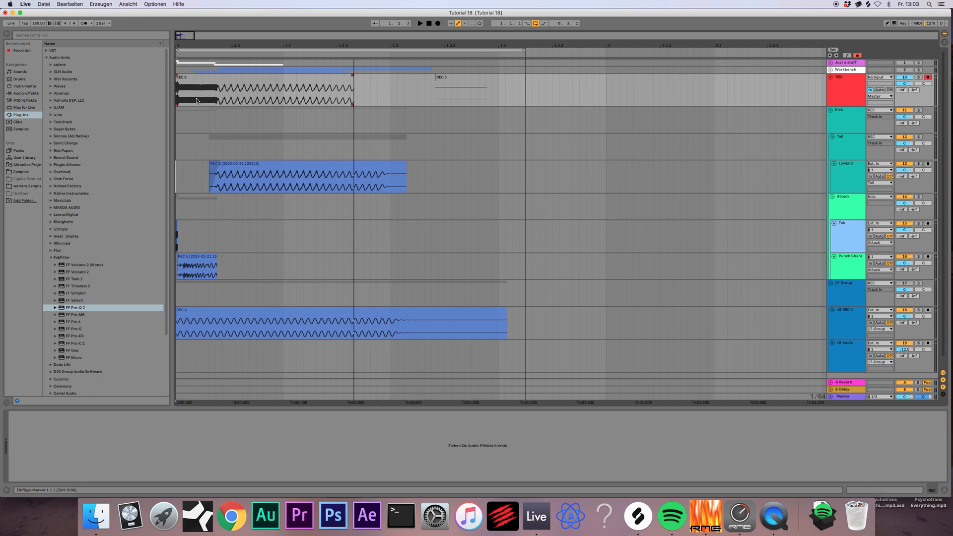
{"action": "left_click_drag", "start_coordinate": [184, 36], "coordinate": [179, 36]}
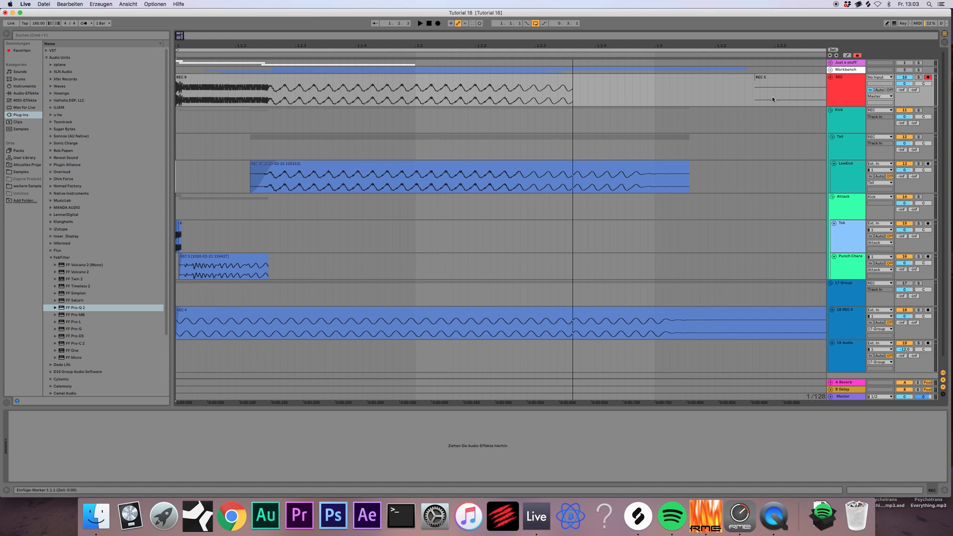
{"action": "left_click", "coordinate": [364, 170]}
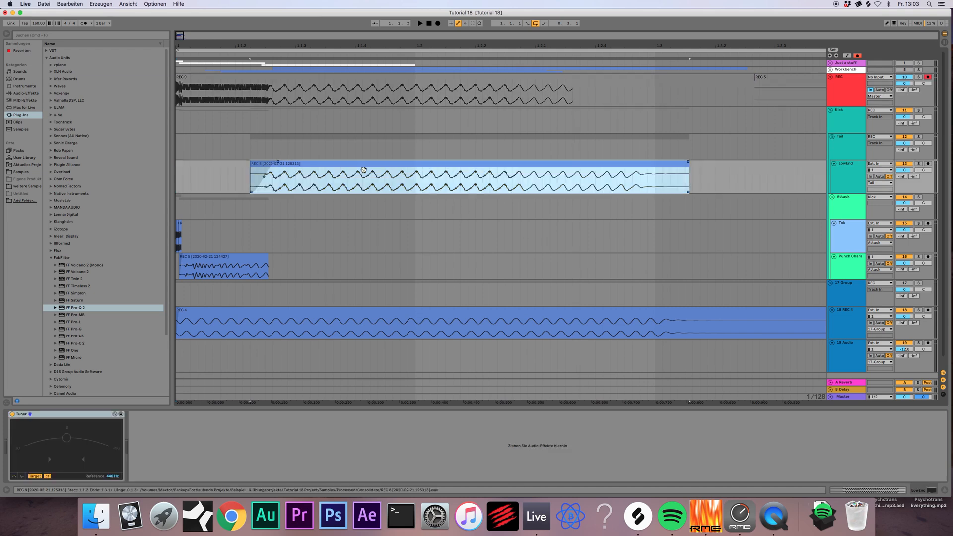
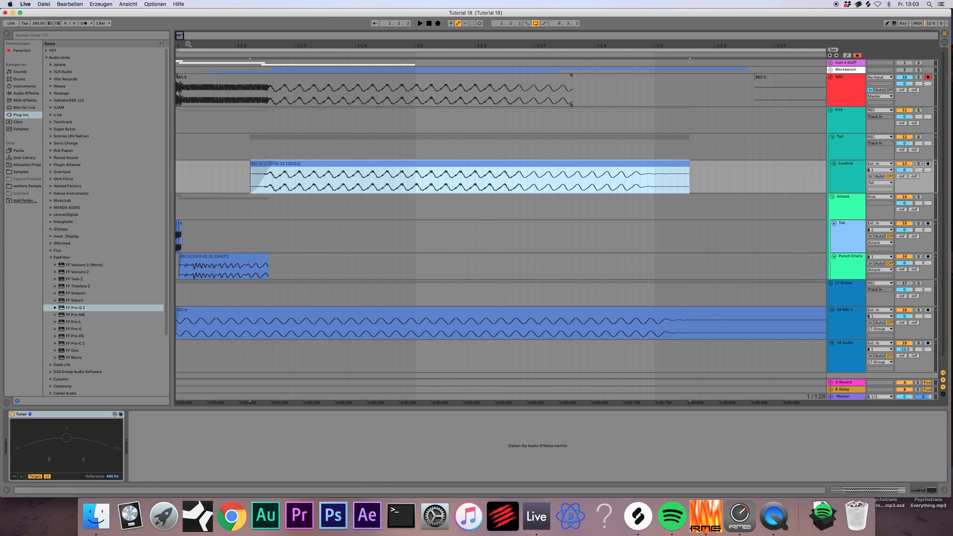
{"action": "left_click_drag", "start_coordinate": [183, 37], "coordinate": [180, 37]}
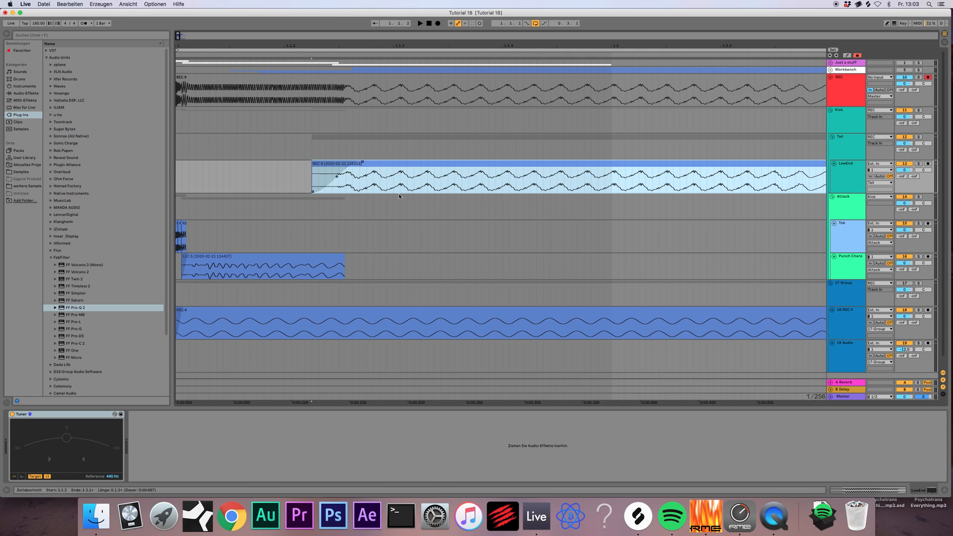
- Add an audio track below Punch Chara inside the Attack group and name it SubPunch
{"action": "scroll", "coordinate": [417, 169], "scroll_direction": "down", "scroll_amount": 1}
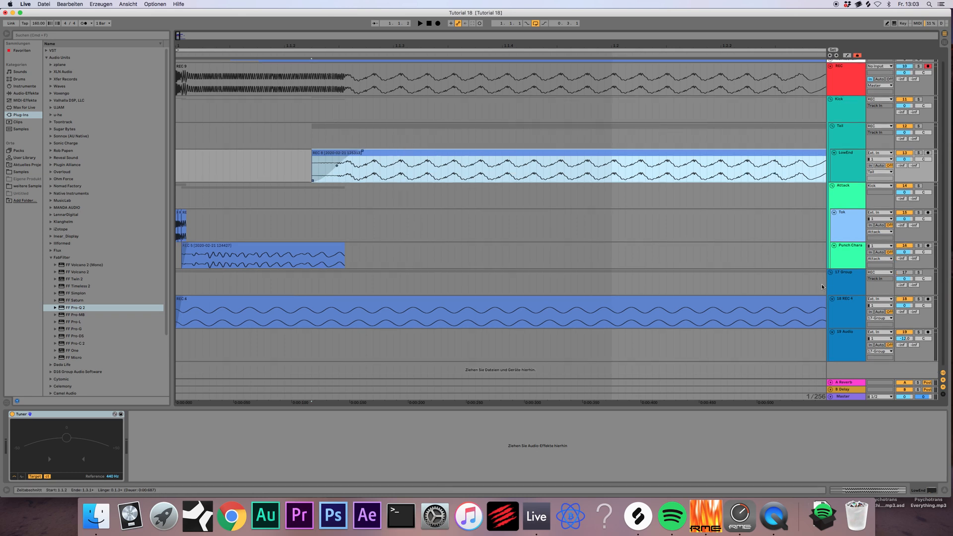
{"action": "left_click", "coordinate": [847, 257]}
{"action": "scroll", "coordinate": [409, 225], "scroll_direction": "up", "scroll_amount": 1}
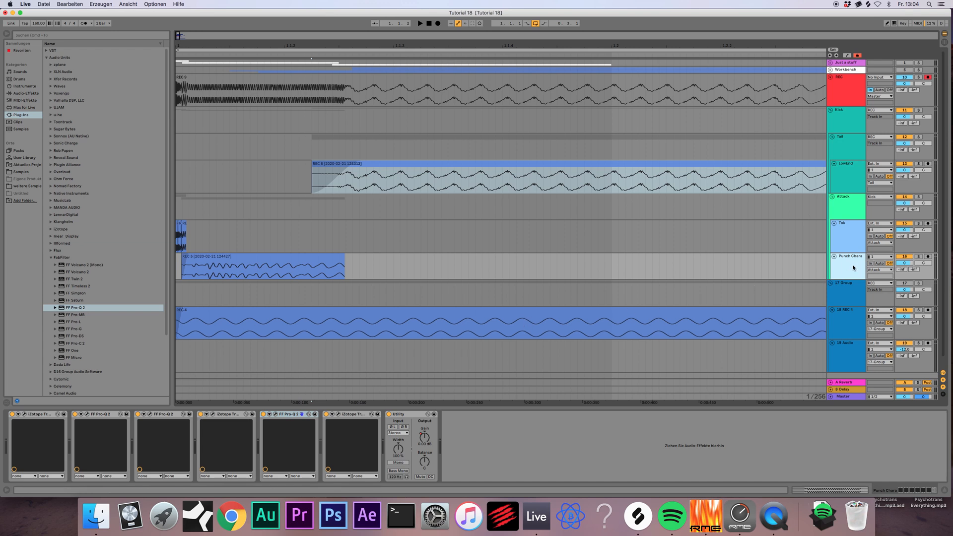
{"action": "key", "text": "super+t"}
{"action": "key", "text": "super+r"}
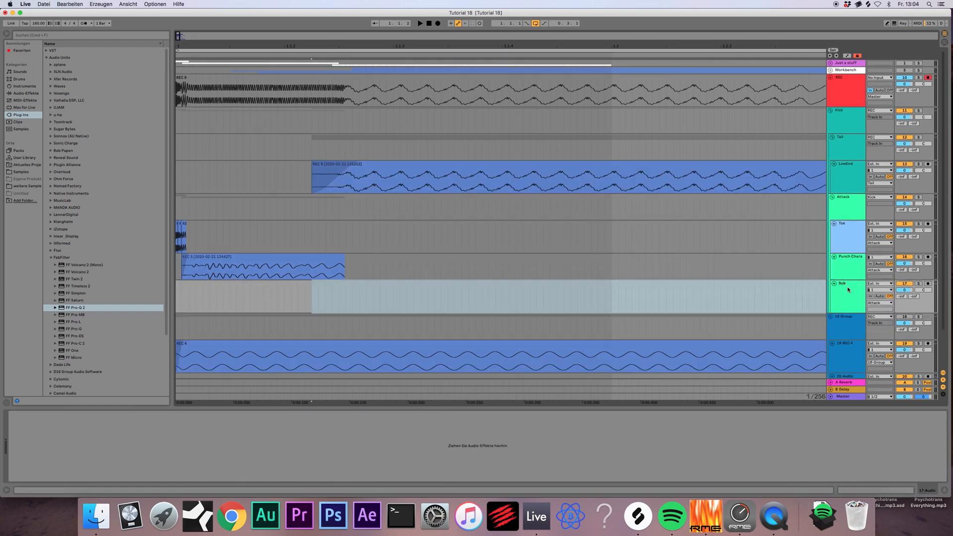
{"action": "type", "text": "SubPunch"}
{"action": "key", "text": "Return"}
- Copy the opening section of the REC 4 clip onto the SubPunch track, starting at the beginning of the timeline
{"action": "scroll", "coordinate": [228, 348], "scroll_direction": "down", "scroll_amount": 3}
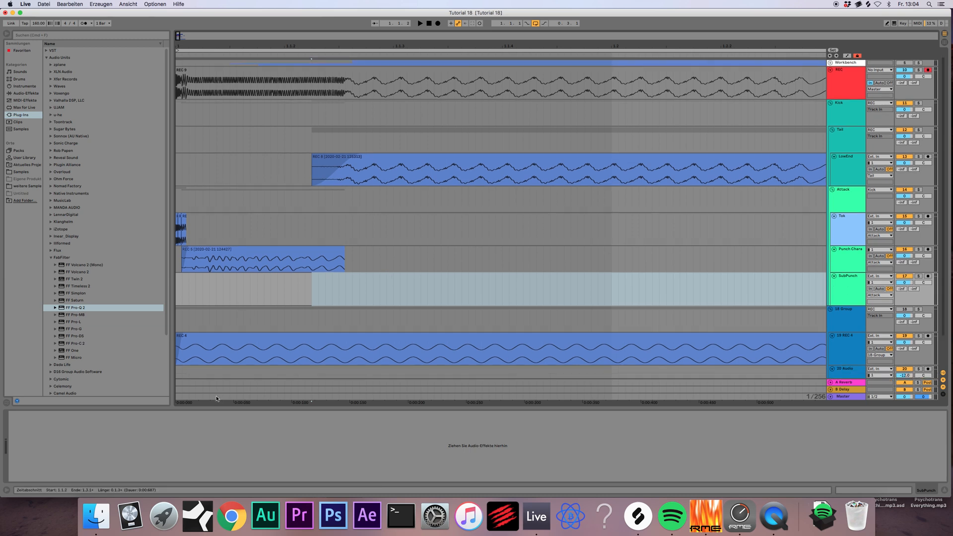
{"action": "left_click_drag", "start_coordinate": [373, 321], "coordinate": [141, 318]}
{"action": "key", "text": "super+c"}
{"action": "left_click", "coordinate": [186, 257]}
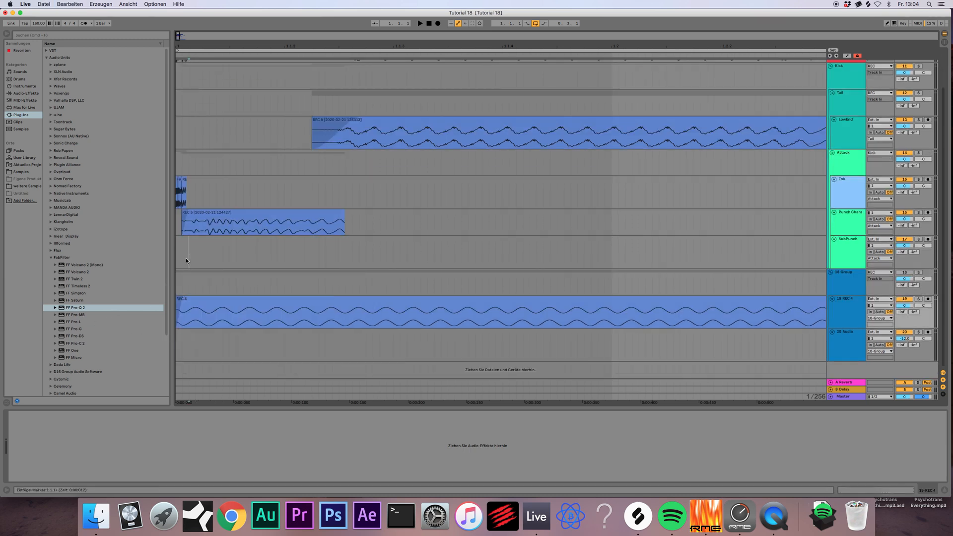
{"action": "key", "text": "super+v"}
{"action": "left_click_drag", "start_coordinate": [215, 247], "coordinate": [201, 246]}
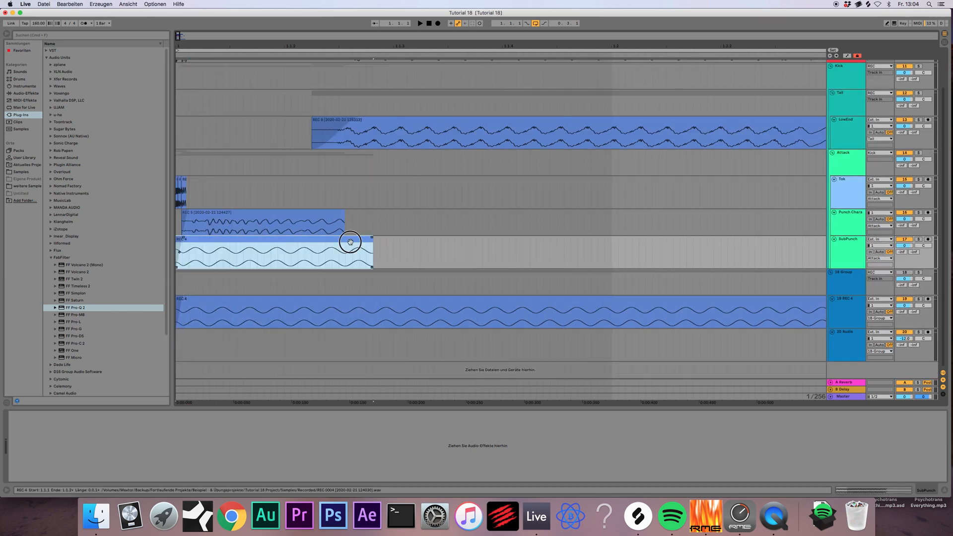
- Warp the SubPunch clip and draw a transposition modulation envelope that starts high and falls steeply to 0 st
{"action": "double_click", "coordinate": [347, 241]}
{"action": "left_click", "coordinate": [82, 183]}
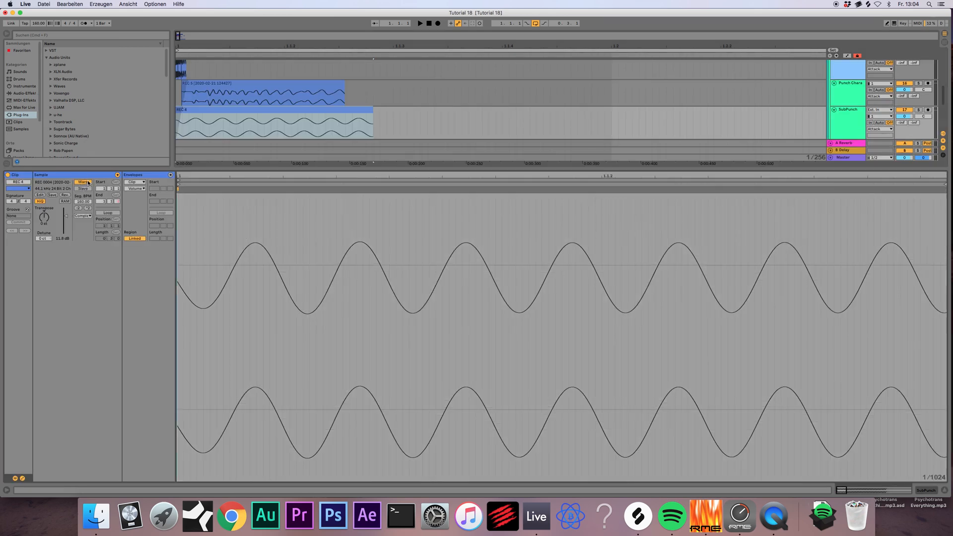
{"action": "left_click", "coordinate": [134, 189]}
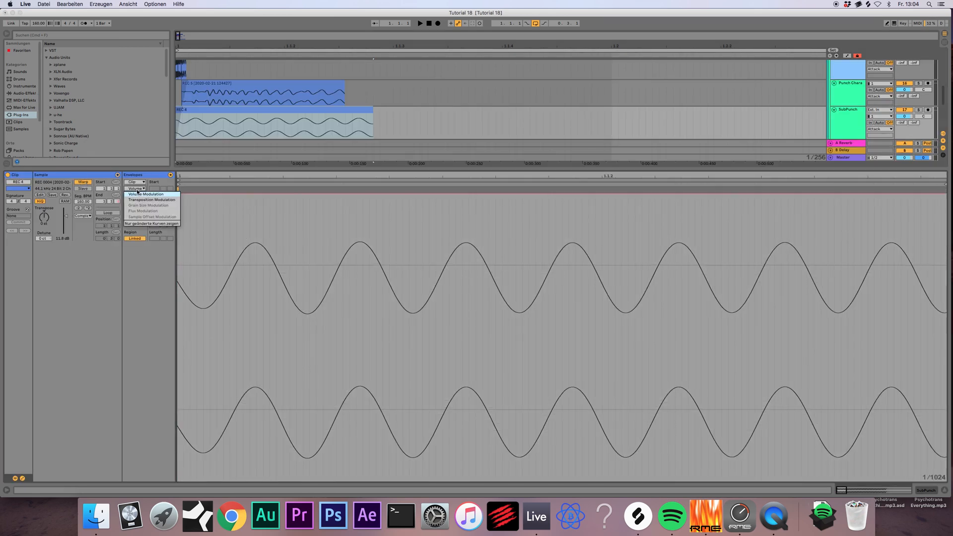
{"action": "left_click", "coordinate": [137, 199]}
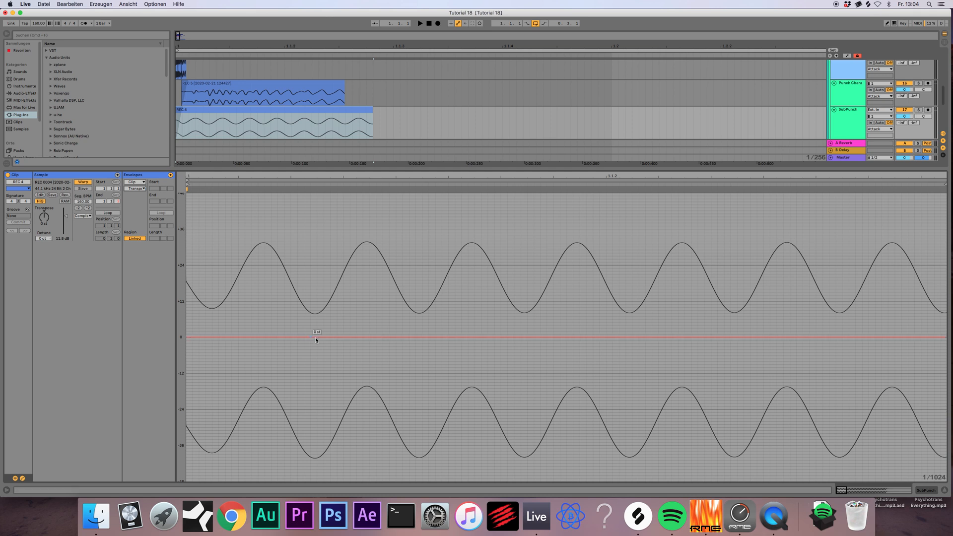
{"action": "left_click", "coordinate": [429, 338]}
{"action": "left_click_drag", "start_coordinate": [353, 338], "coordinate": [213, 198]}
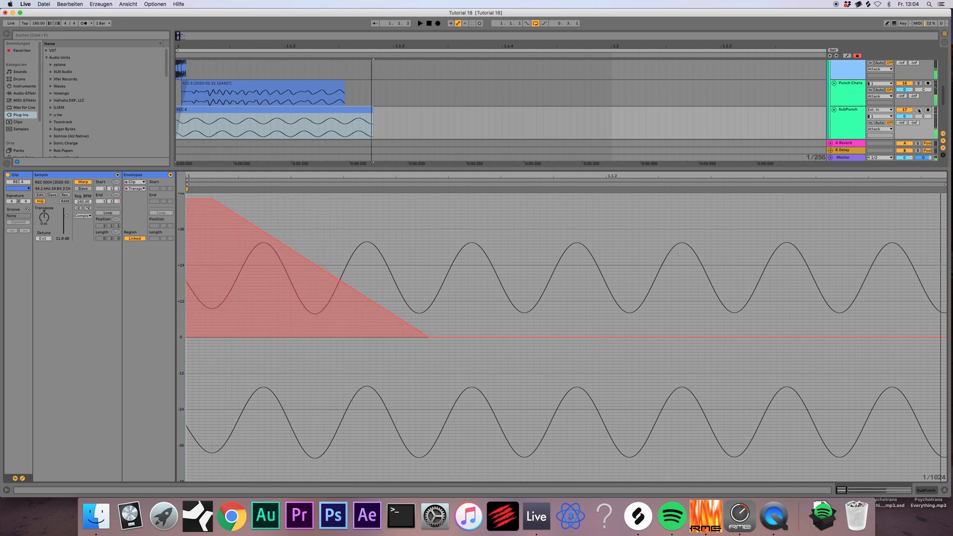
- Solo SubPunch, audition it, raise the pitch envelope's start to about 47 st and stretch its fall to 0 st further along the clip
{"action": "left_click", "coordinate": [918, 109]}
{"action": "key", "text": "space"}
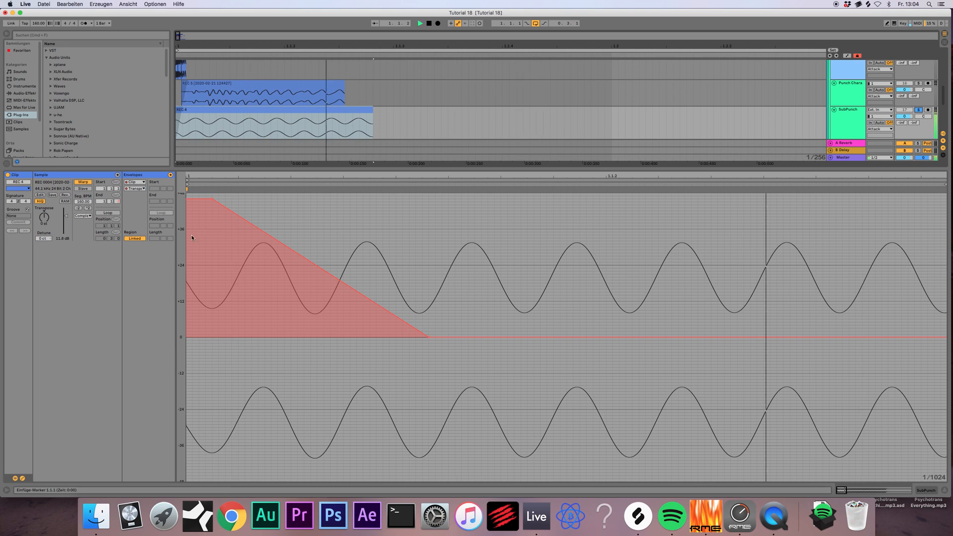
{"action": "key", "text": "space"}
{"action": "key", "text": "space"}
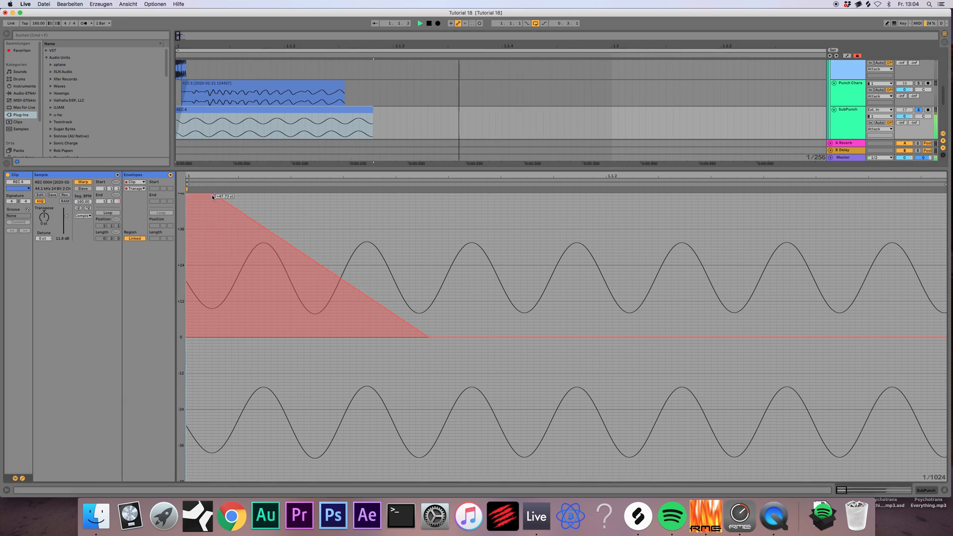
{"action": "left_click_drag", "start_coordinate": [429, 337], "coordinate": [656, 337]}
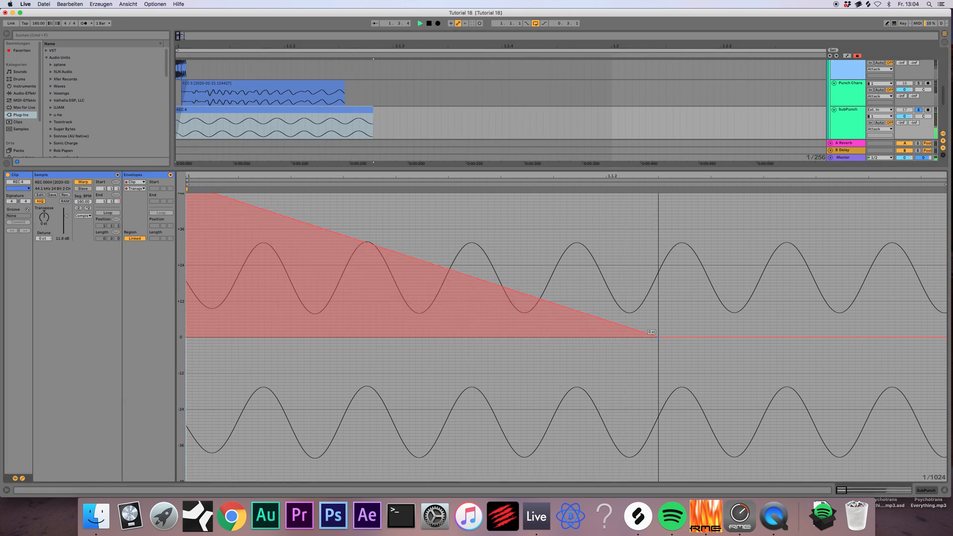
- Consolidate the pitch-modulated SubPunch clip and play it back
{"action": "left_click", "coordinate": [358, 112]}
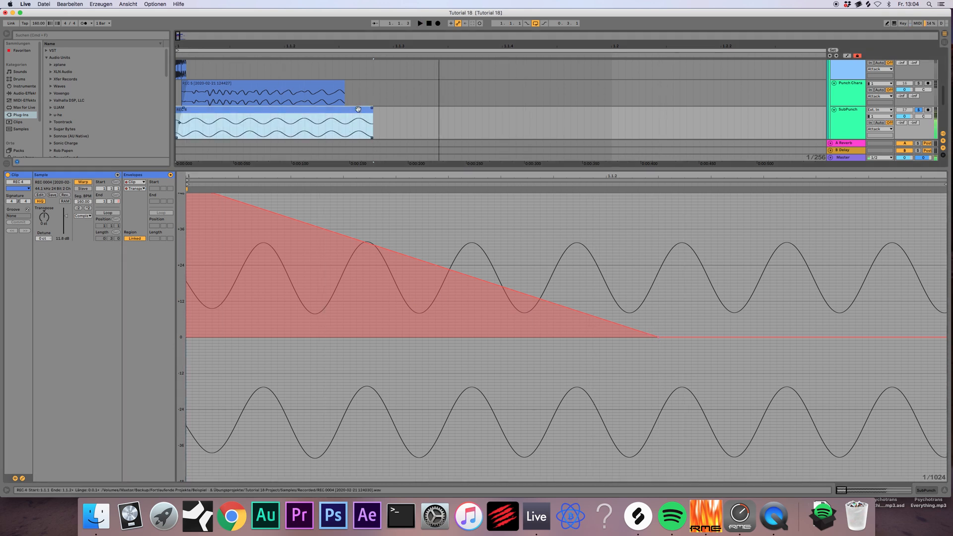
{"action": "key", "text": "super+j"}
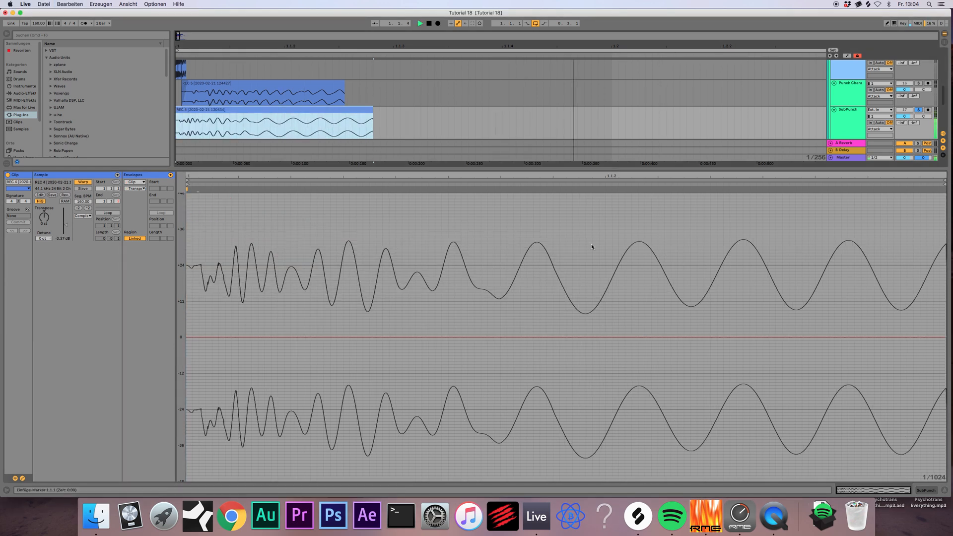
{"action": "key", "text": "space"}
- Add a fade-out to the SubPunch clip, shorten it to end with the Punch Chara clip, and audition it
{"action": "left_click", "coordinate": [368, 109]}
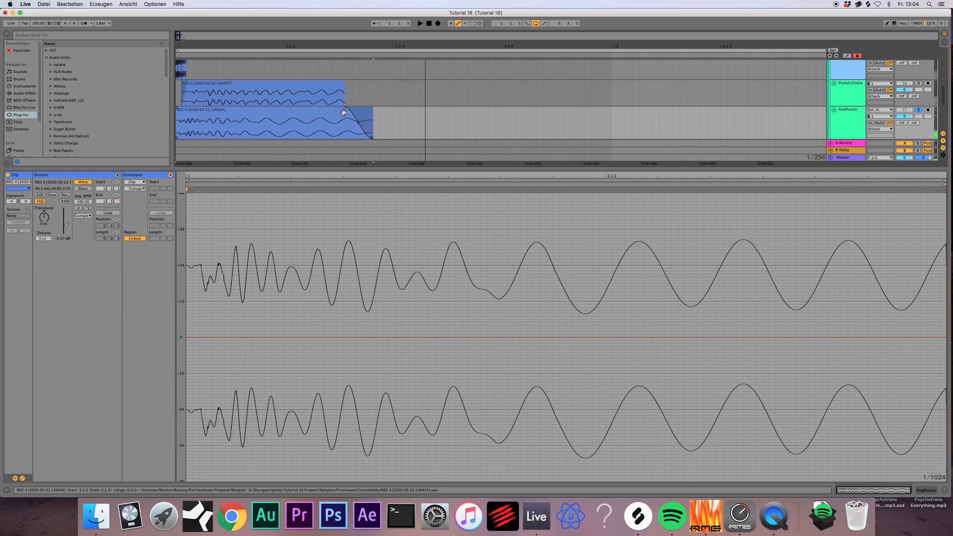
{"action": "left_click_drag", "start_coordinate": [373, 110], "coordinate": [340, 115]}
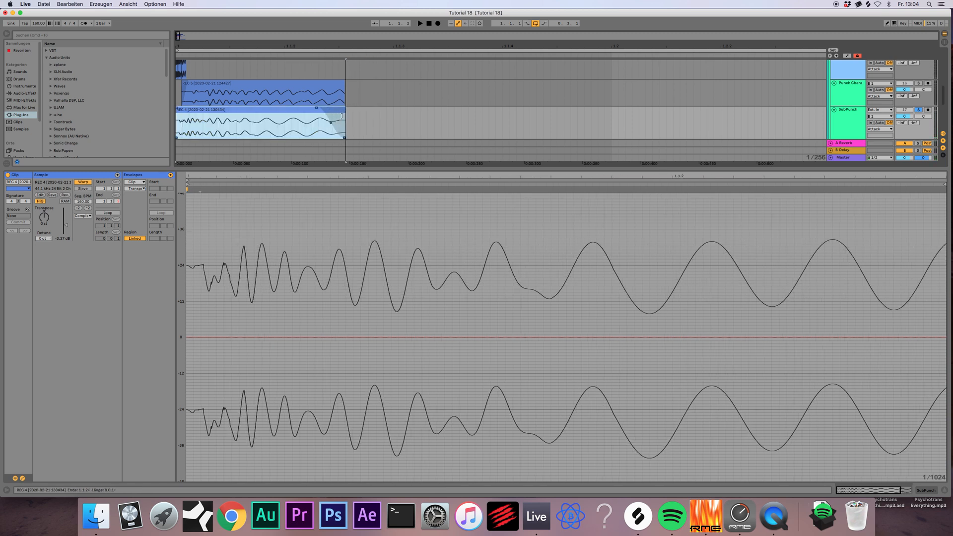
{"action": "key", "text": "space"}
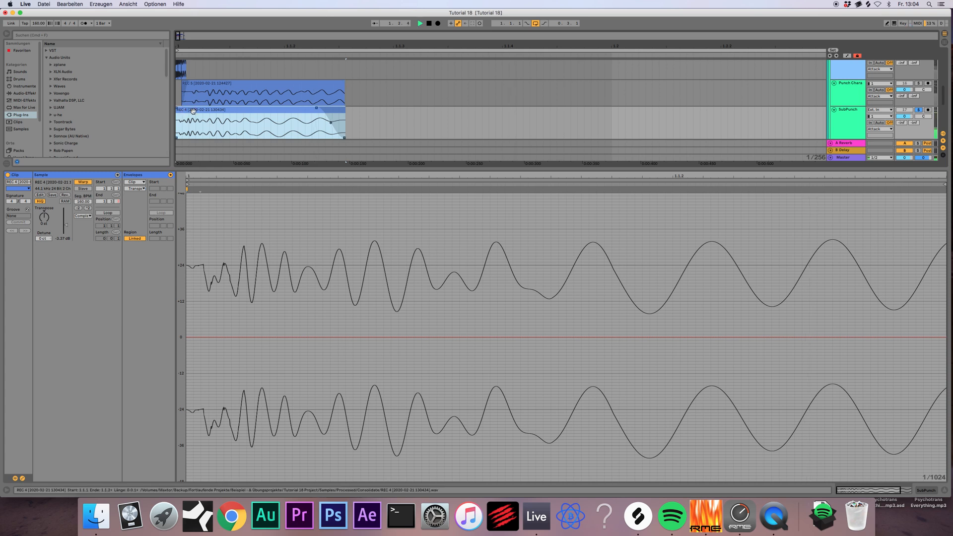
{"action": "key", "text": "space"}
- Hide the clip editor, solo the Attack group and listen to all its layers together
{"action": "left_click", "coordinate": [944, 492]}
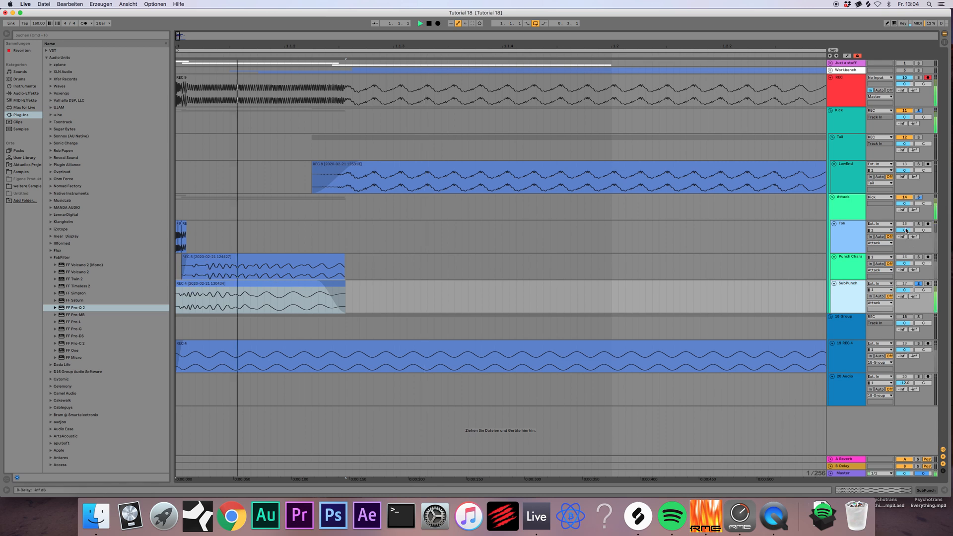
{"action": "left_click", "coordinate": [917, 198]}
{"action": "key", "text": "space"}
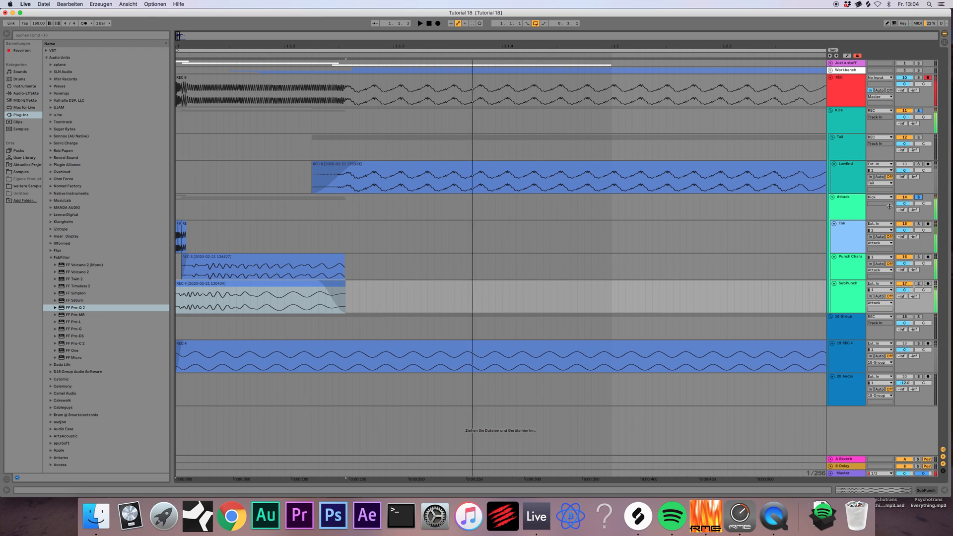
{"action": "left_click", "coordinate": [430, 24]}
- Insert the ValhallaRoom reverb at the end of the Punch Chara track's effect chain
{"action": "left_click", "coordinate": [847, 262]}
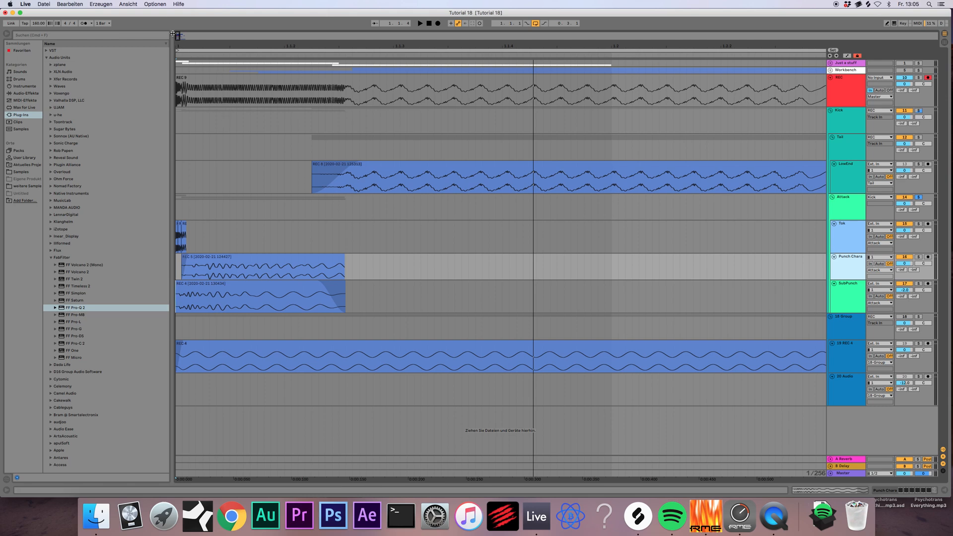
{"action": "left_click_drag", "start_coordinate": [178, 35], "coordinate": [177, 55]}
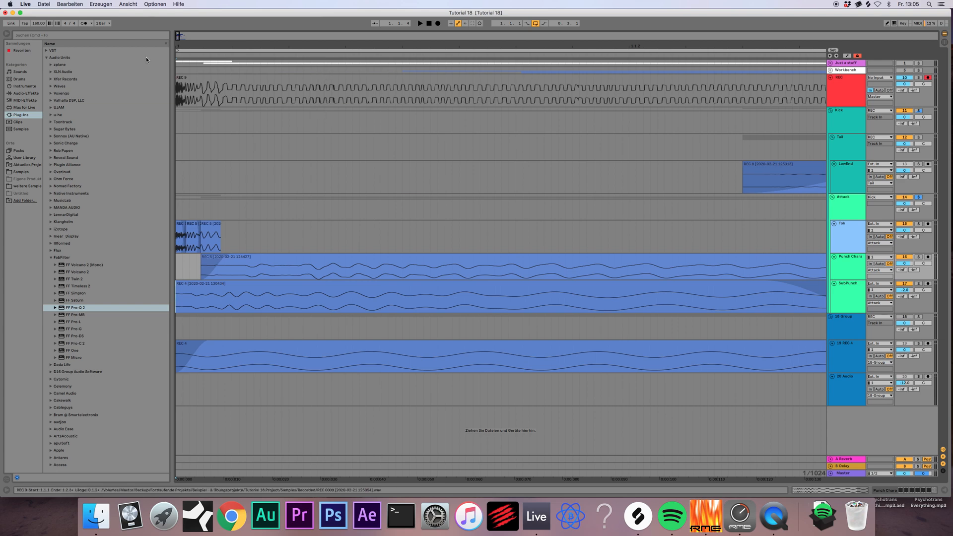
{"action": "left_click_drag", "start_coordinate": [178, 38], "coordinate": [178, 20]}
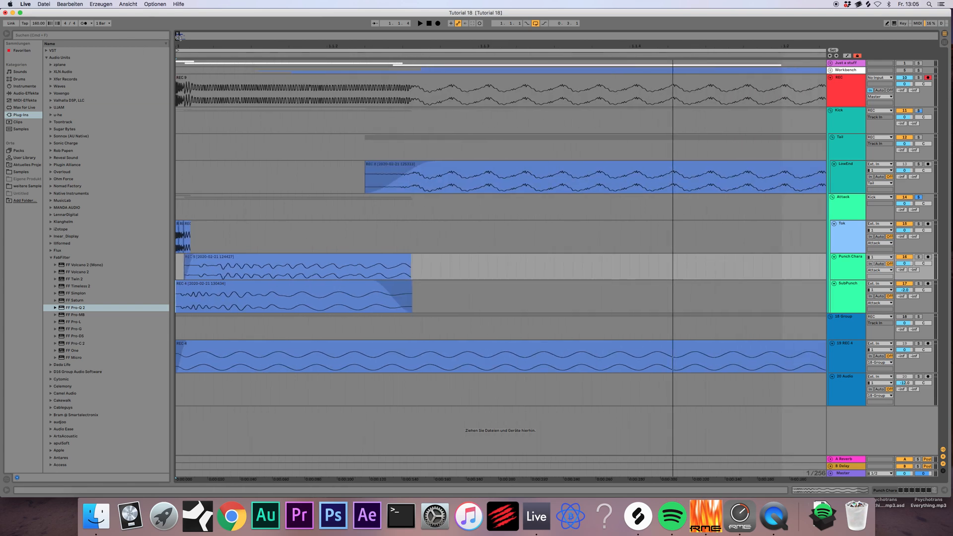
{"action": "left_click", "coordinate": [50, 257]}
{"action": "left_click", "coordinate": [849, 266]}
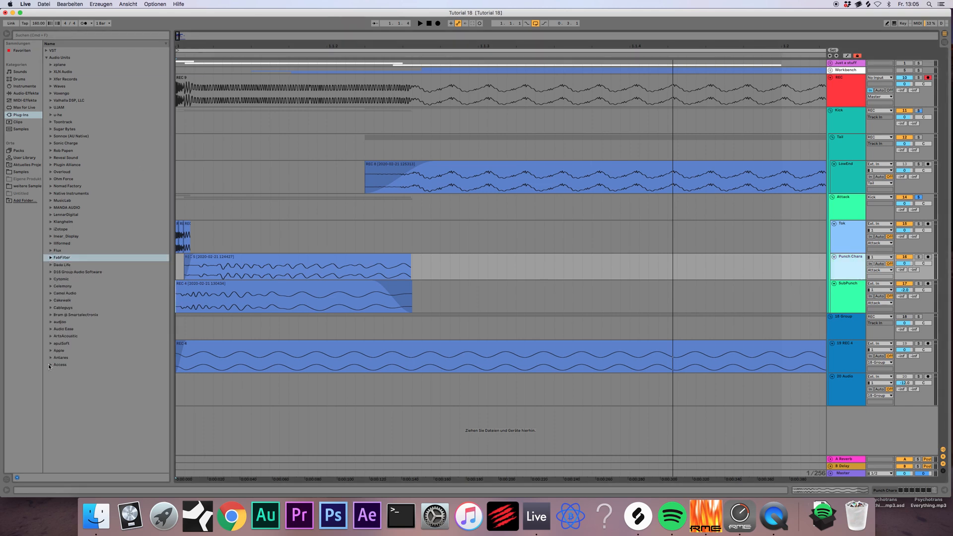
{"action": "left_click", "coordinate": [50, 100]}
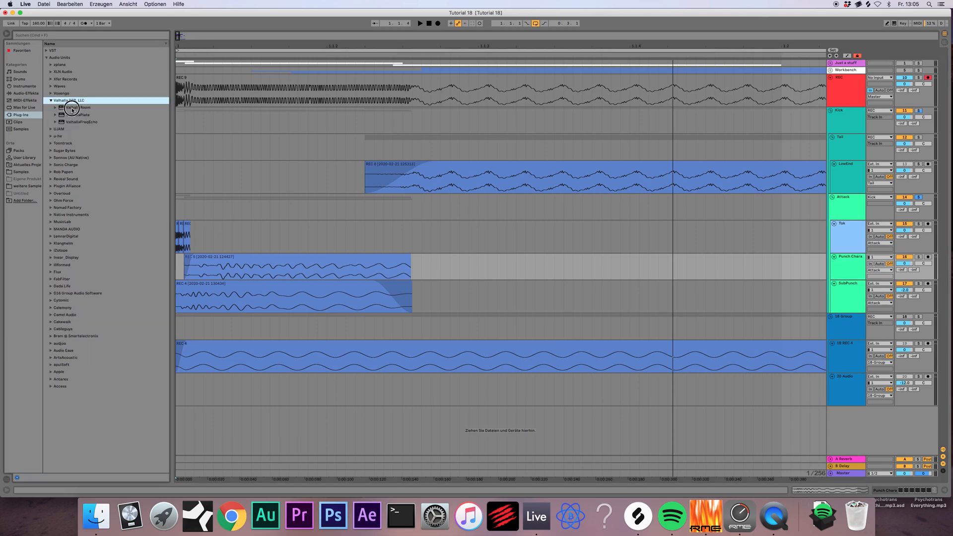
{"action": "left_click_drag", "start_coordinate": [72, 107], "coordinate": [290, 266]}
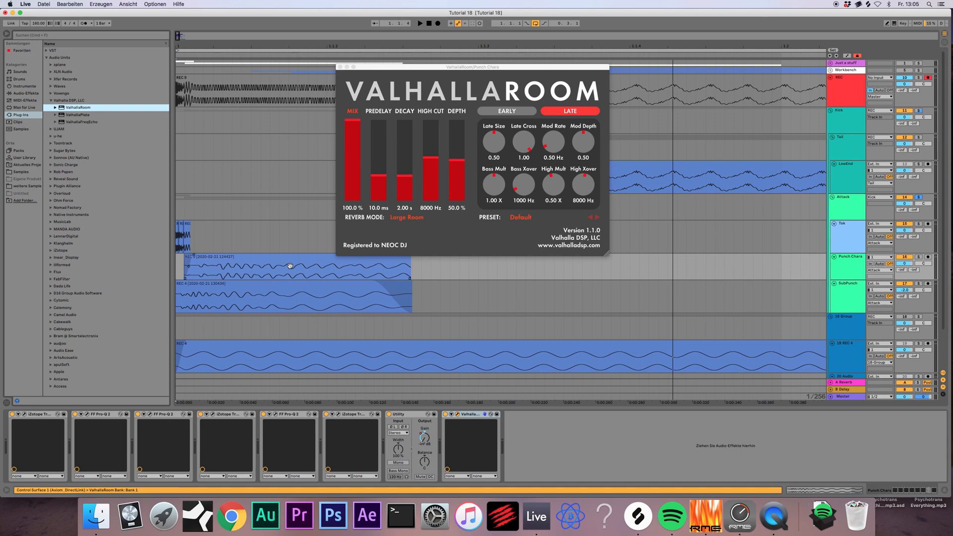
{"action": "left_click", "coordinate": [848, 264]}
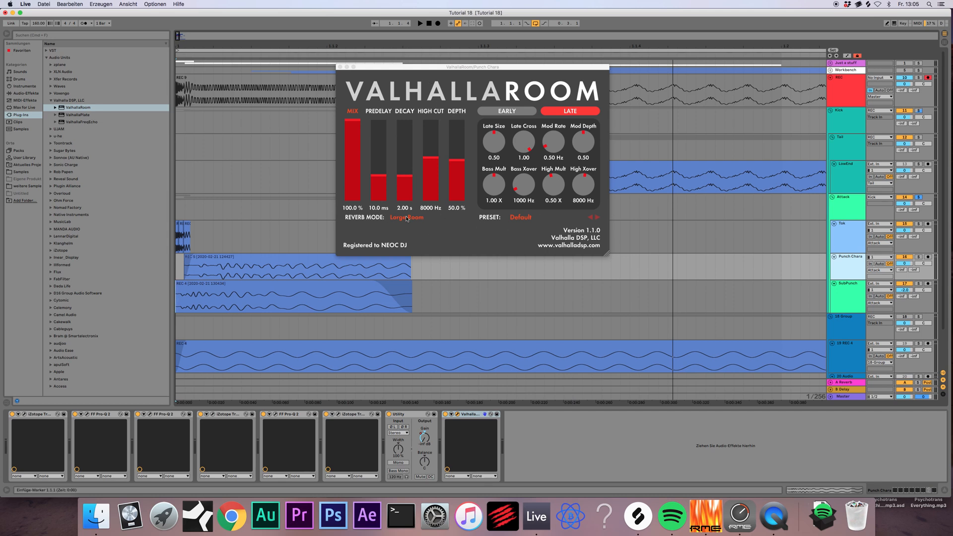
- Load ValhallaRoom's JangleChamber preset, set the mix to 100 % and lengthen the decay slightly
{"action": "left_click", "coordinate": [520, 217]}
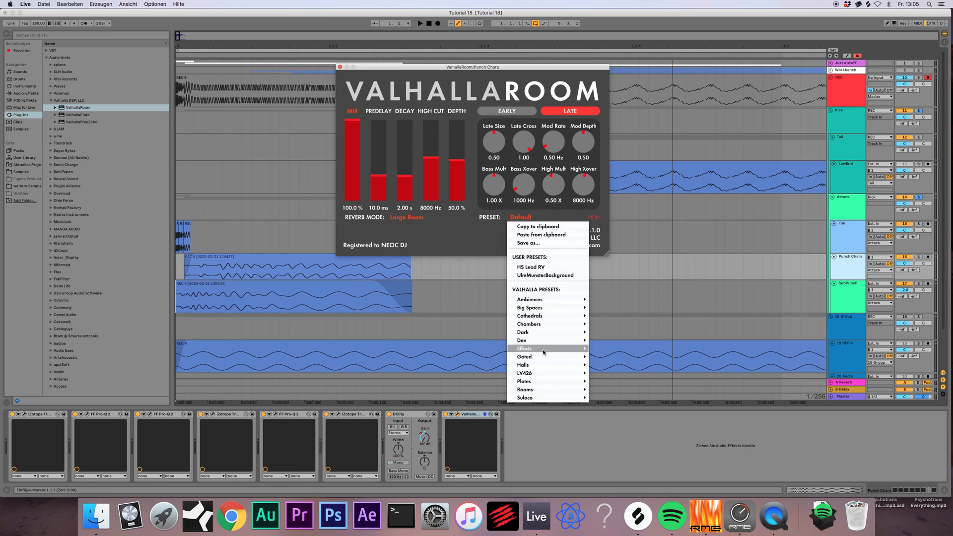
{"action": "mouse_move", "coordinate": [545, 334]}
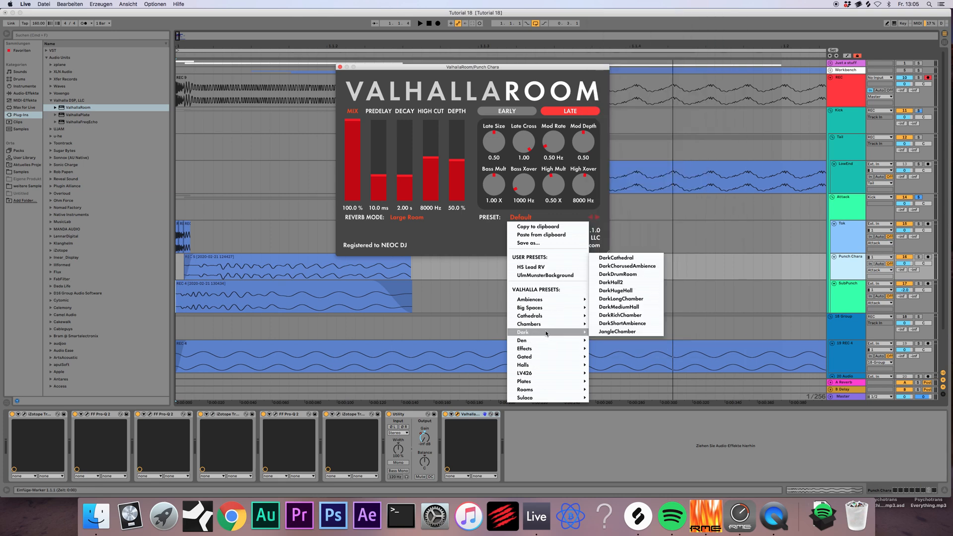
{"action": "left_click", "coordinate": [602, 332]}
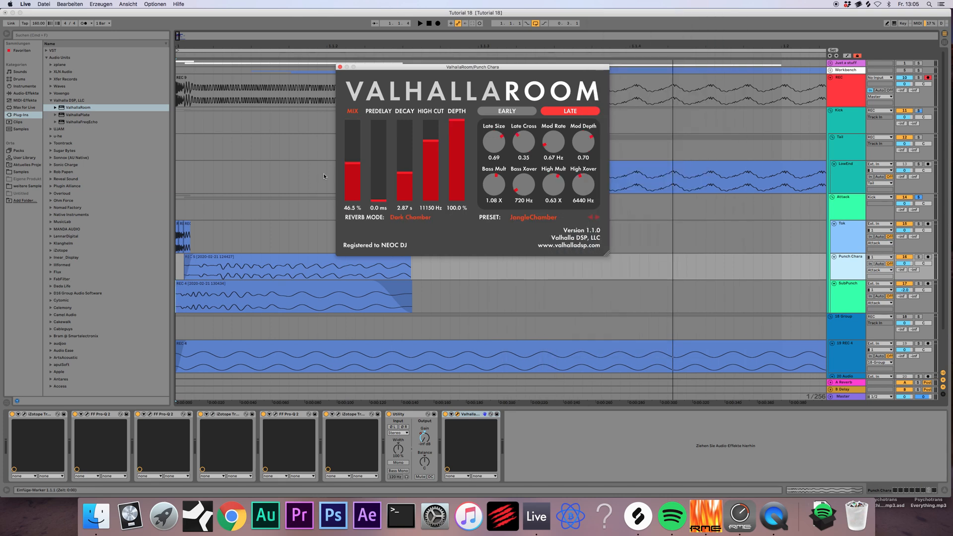
{"action": "left_click_drag", "start_coordinate": [354, 166], "coordinate": [357, 60]}
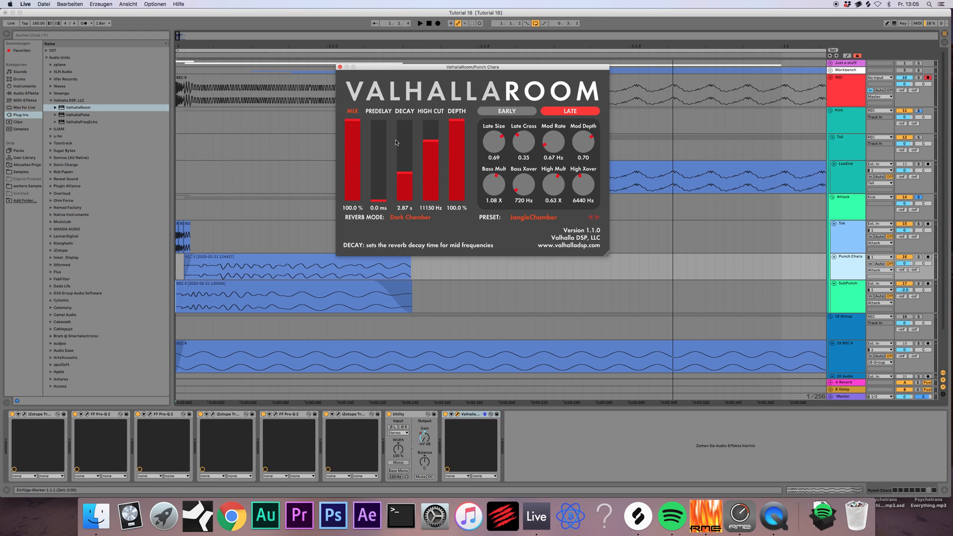
{"action": "left_click_drag", "start_coordinate": [404, 173], "coordinate": [405, 167]}
{"action": "left_click", "coordinate": [340, 67]}
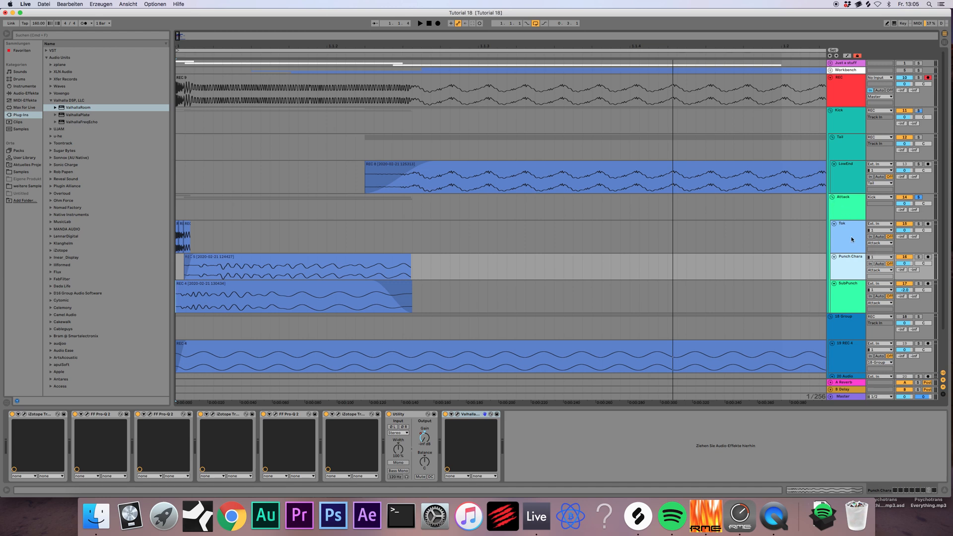
- Solo the Punch Chara track and route its output to the REC track
{"action": "left_click", "coordinate": [918, 257]}
{"action": "left_click", "coordinate": [879, 197]}
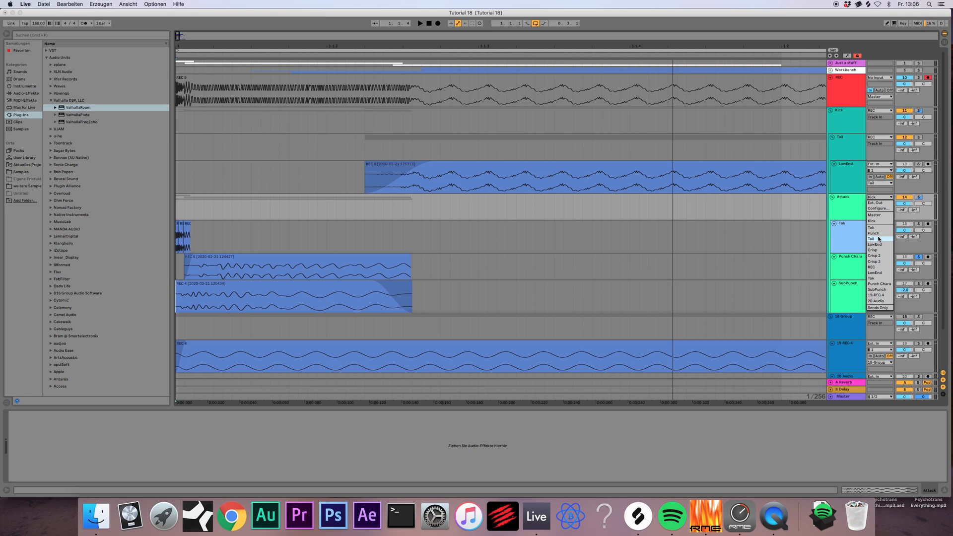
{"action": "left_click", "coordinate": [847, 262]}
{"action": "left_click", "coordinate": [847, 203]}
{"action": "left_click", "coordinate": [854, 237]}
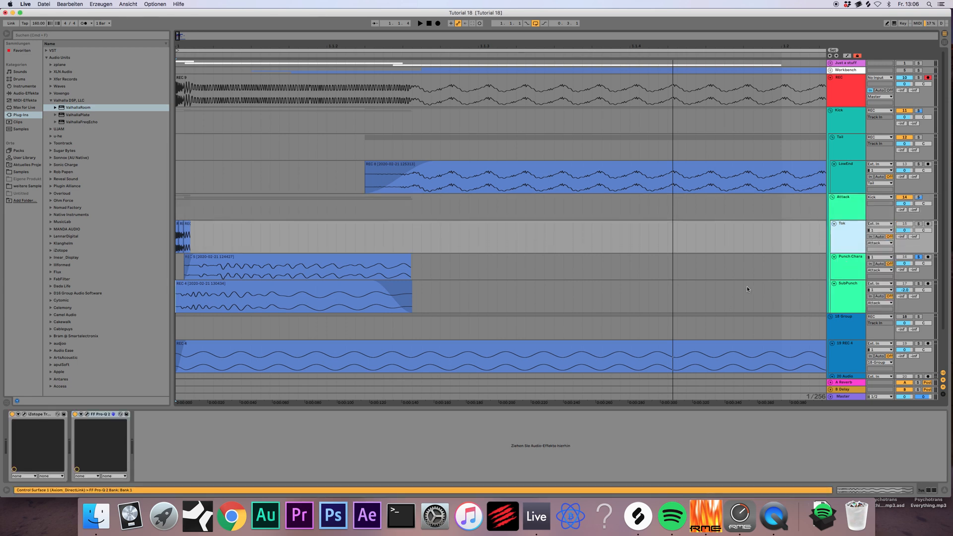
{"action": "left_click", "coordinate": [856, 260]}
{"action": "left_click", "coordinate": [881, 270]}
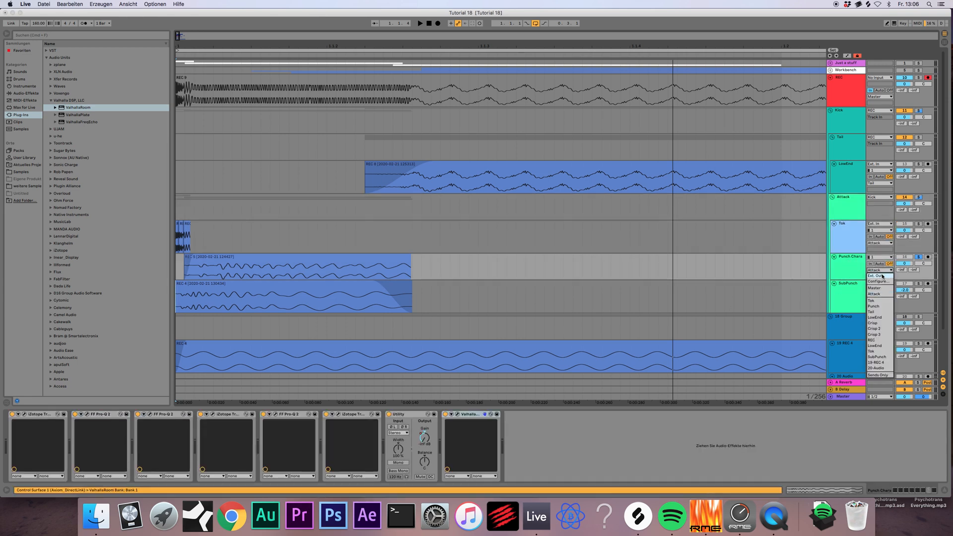
{"action": "left_click", "coordinate": [852, 258]}
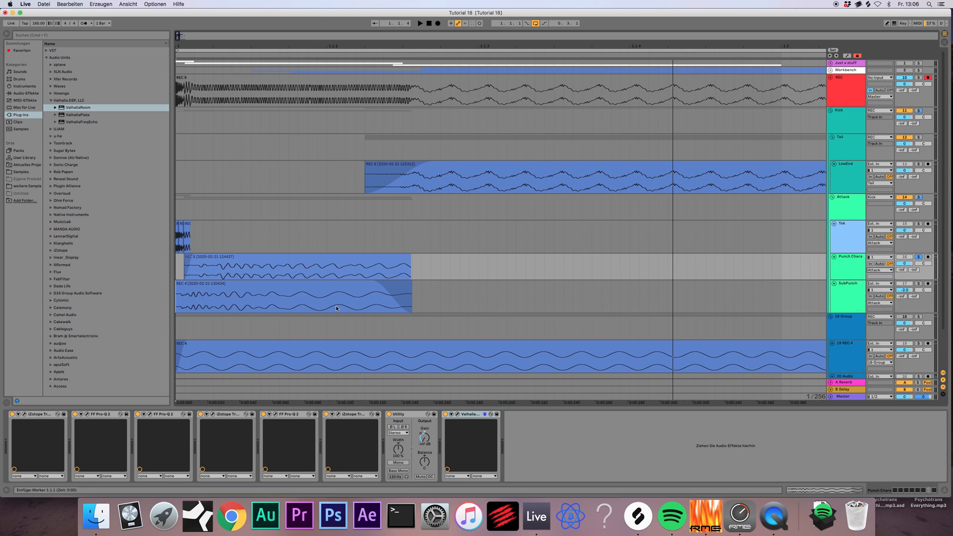
{"action": "left_click", "coordinate": [881, 270]}
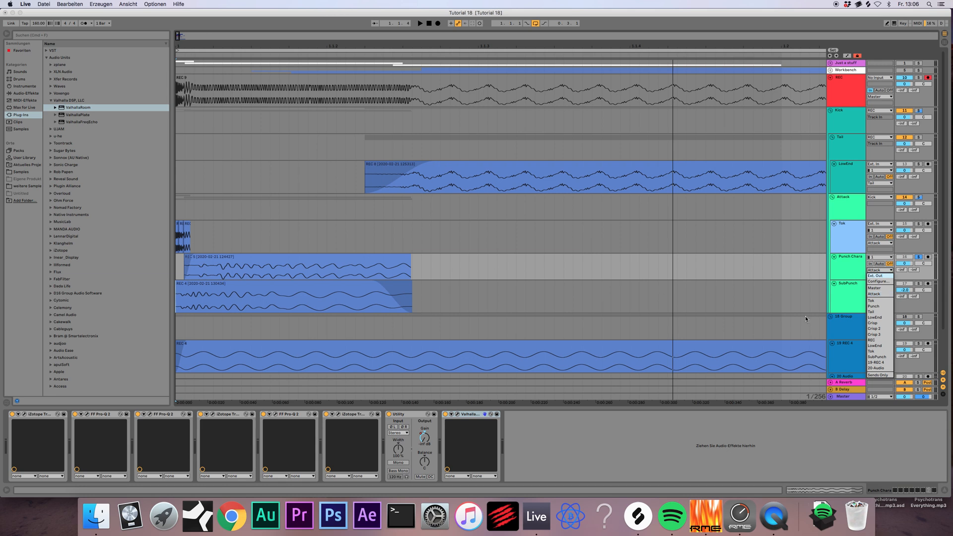
{"action": "left_click", "coordinate": [876, 341]}
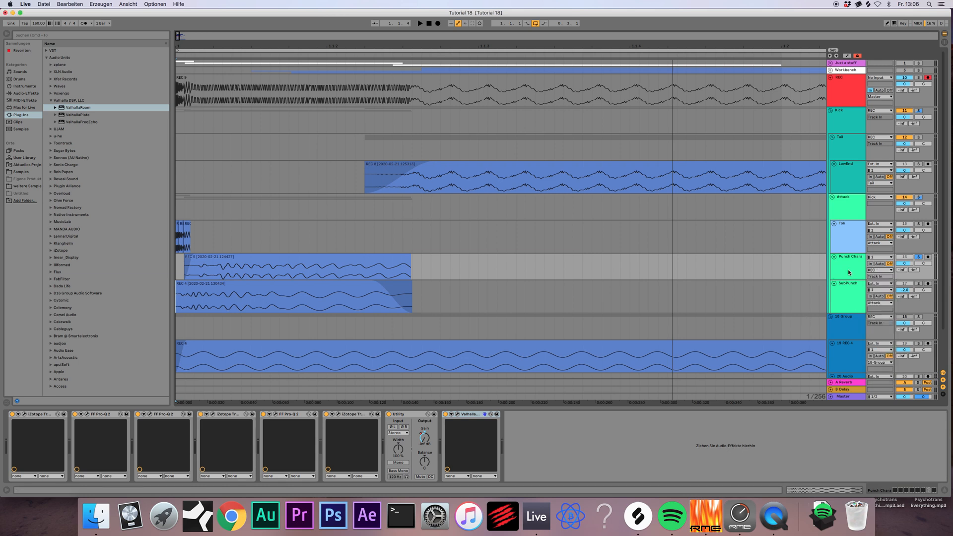
{"action": "left_click", "coordinate": [430, 24]}
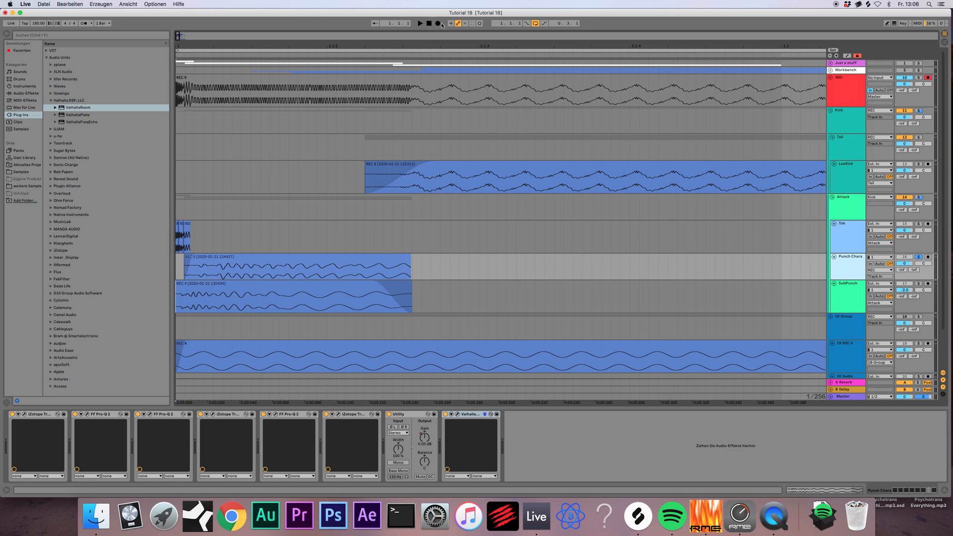
{"action": "left_click", "coordinate": [439, 24]}
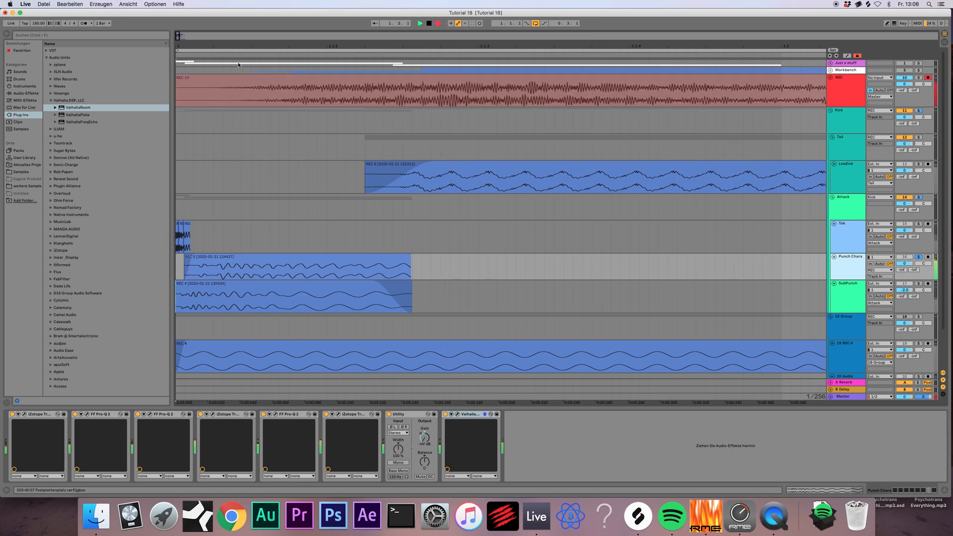
{"action": "left_click", "coordinate": [429, 24]}
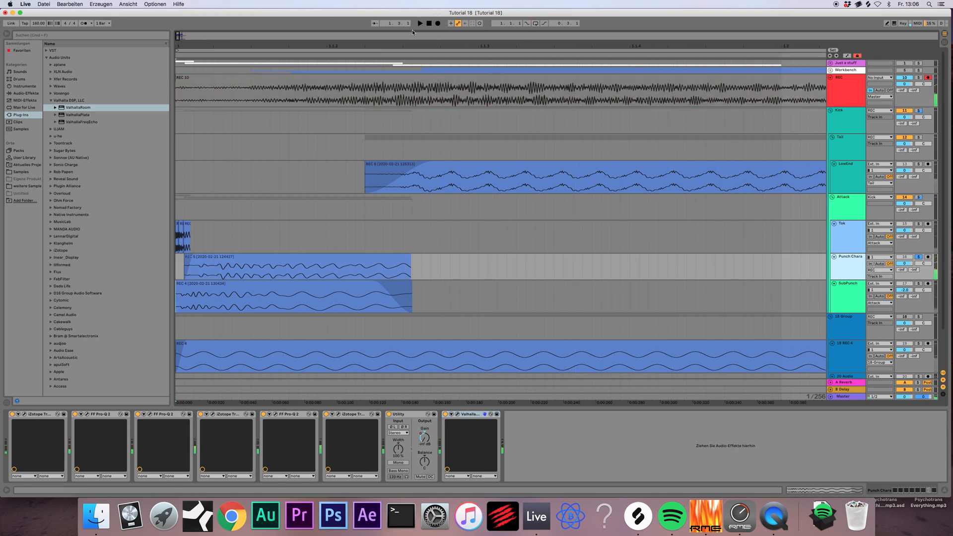
- Record the reverberated Punch Chara signal with its full reverb tail onto the REC track
{"action": "left_click", "coordinate": [437, 23]}
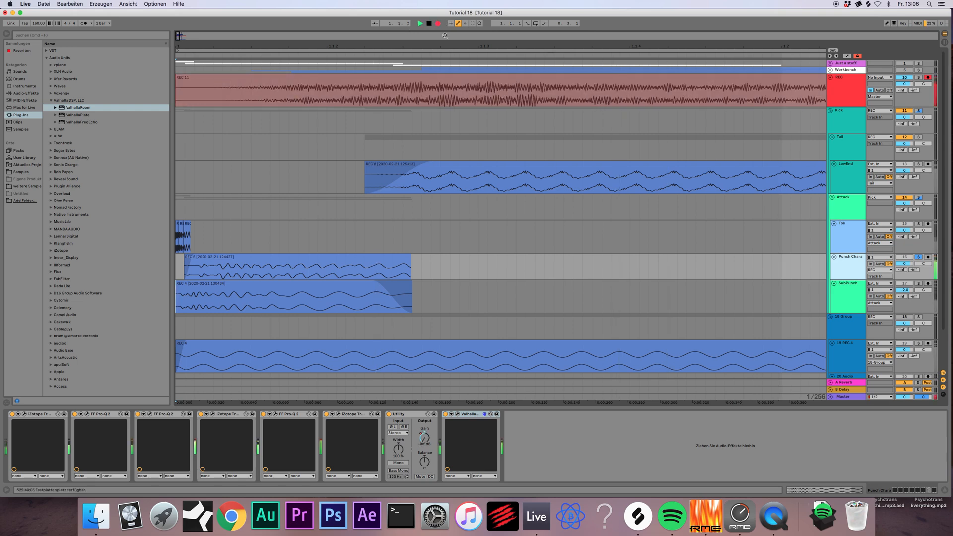
{"action": "left_click_drag", "start_coordinate": [182, 38], "coordinate": [203, 126]}
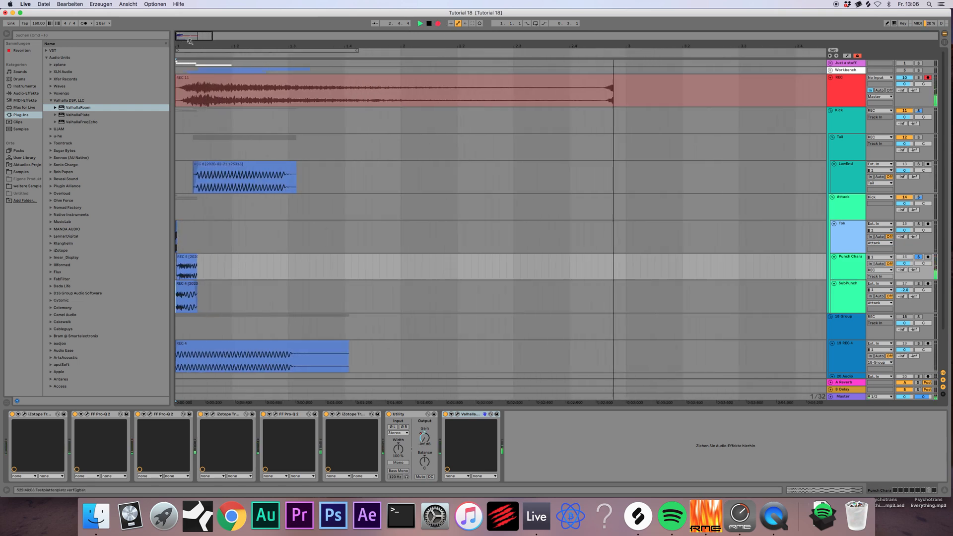
{"action": "key", "text": "space"}
{"action": "left_click", "coordinate": [196, 78]}
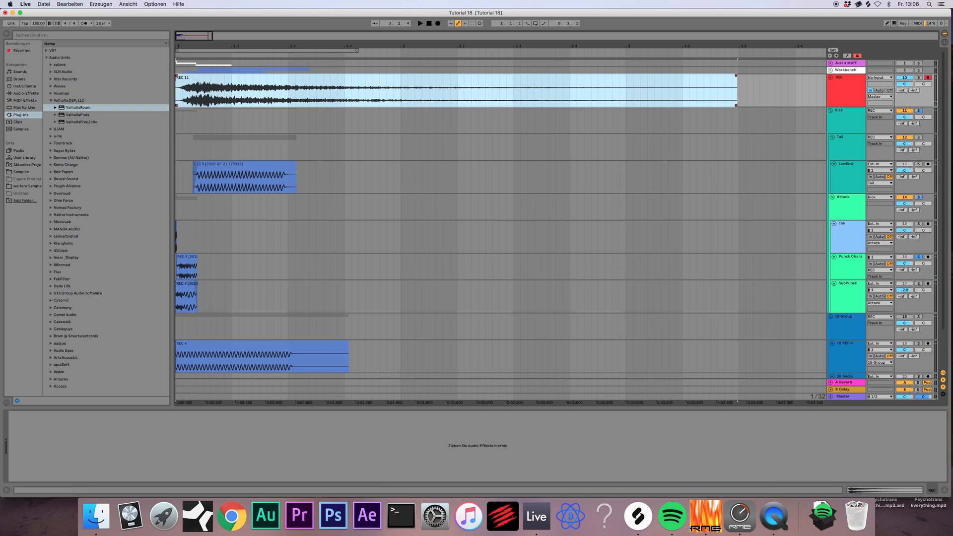
{"action": "left_click_drag", "start_coordinate": [183, 38], "coordinate": [180, 74]}
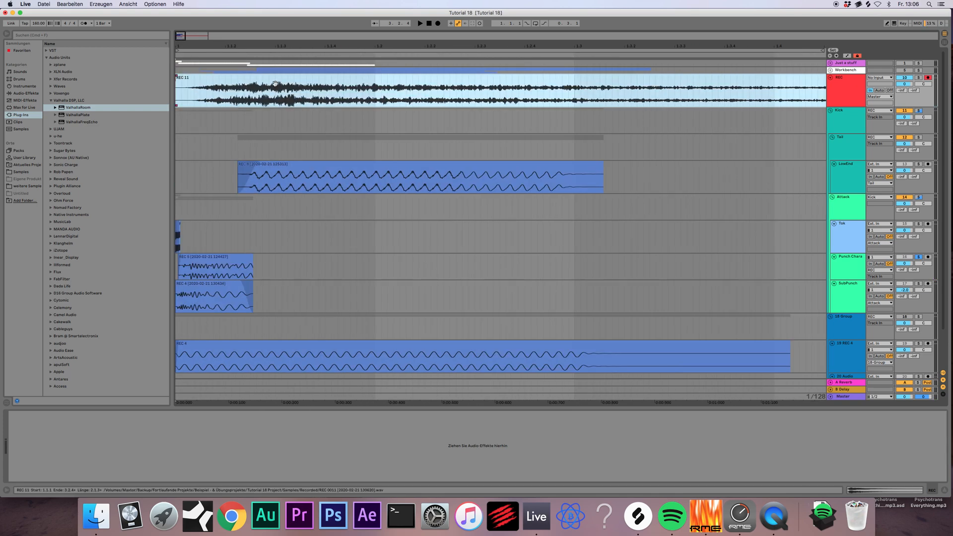
- Insert a new audio track directly below Punch Chara and name it Character2
{"action": "left_click", "coordinate": [856, 270]}
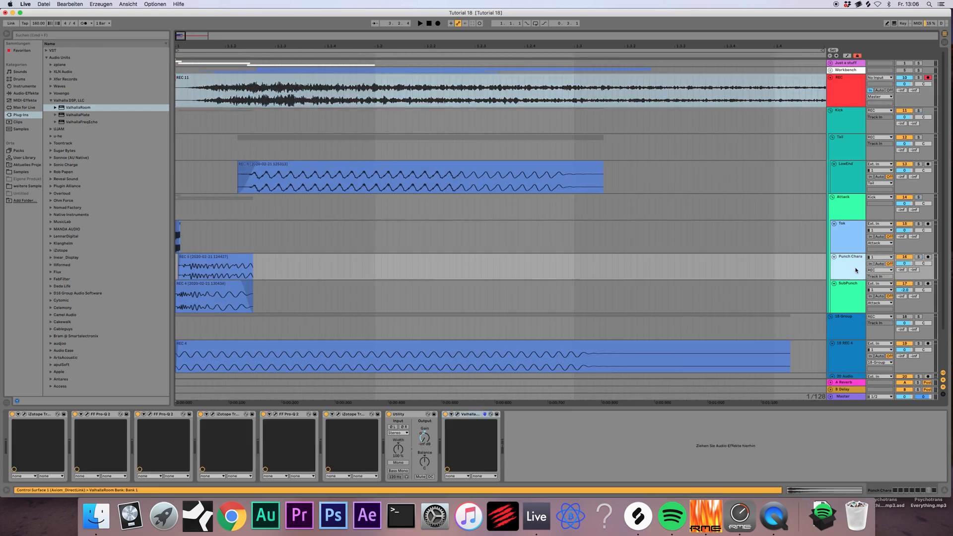
{"action": "left_click", "coordinate": [473, 414]}
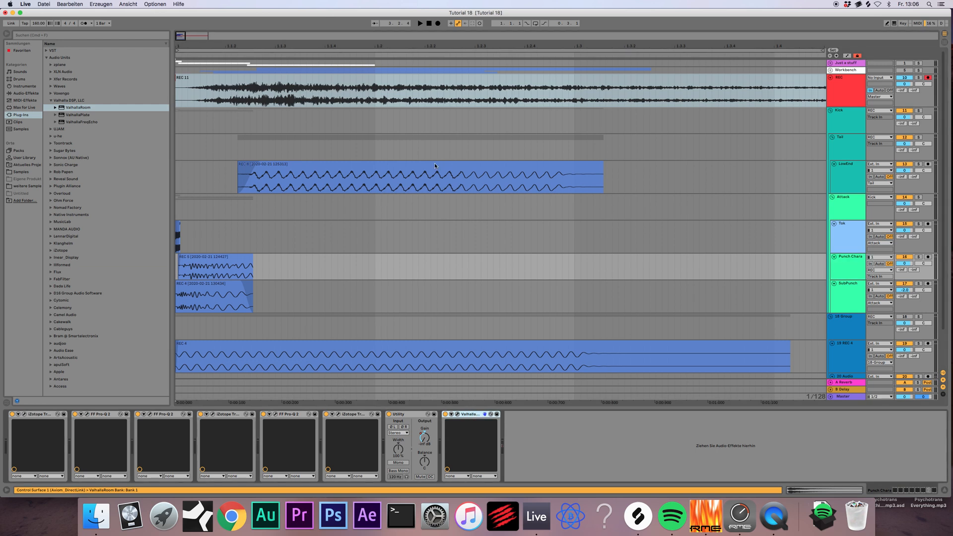
{"action": "key", "text": "super+t"}
{"action": "left_click", "coordinate": [853, 292]}
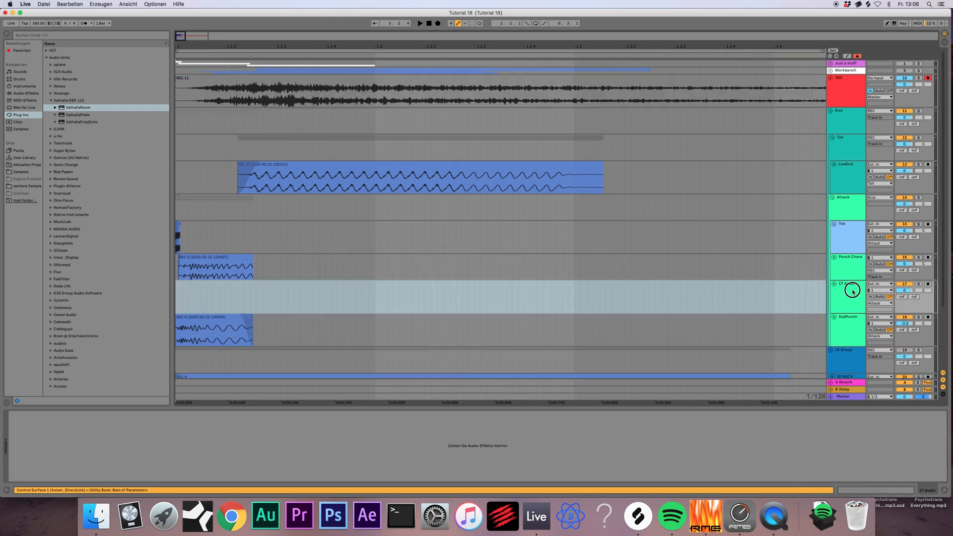
{"action": "key", "text": "super+r"}
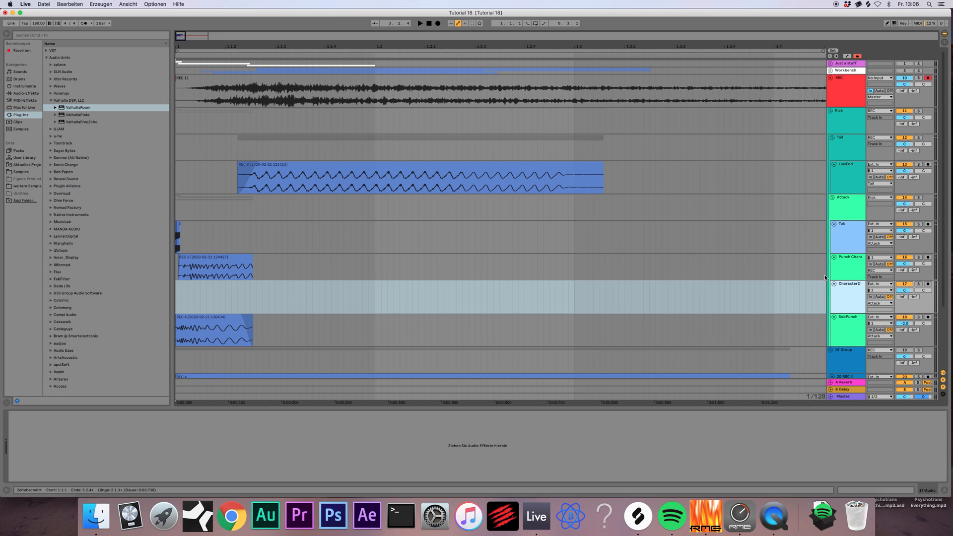
- Group the Punch Chara and Character2 tracks and name the group Character
{"action": "left_click", "coordinate": [839, 271]}
{"action": "left_click", "coordinate": [845, 285], "text": "shift"}
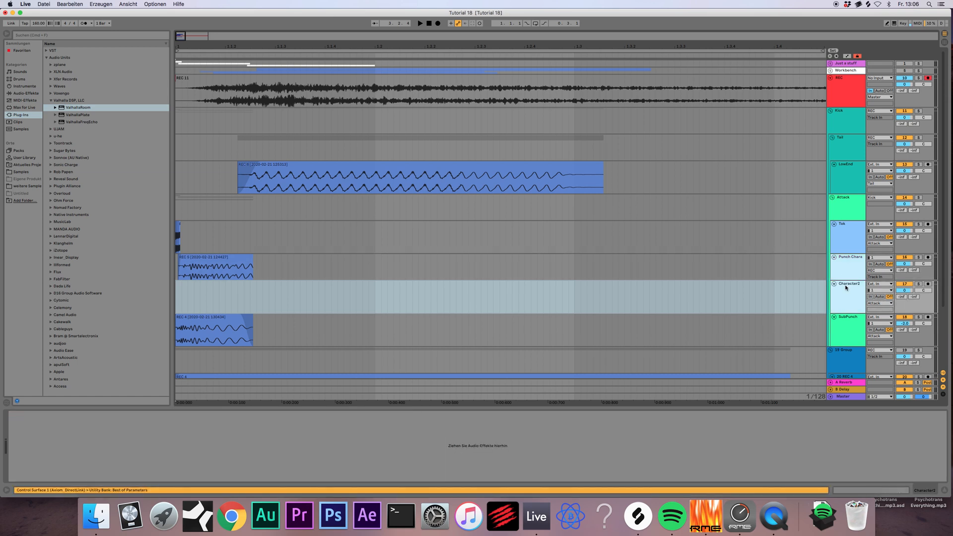
{"action": "key", "text": "super+g"}
{"action": "key", "text": "super+r"}
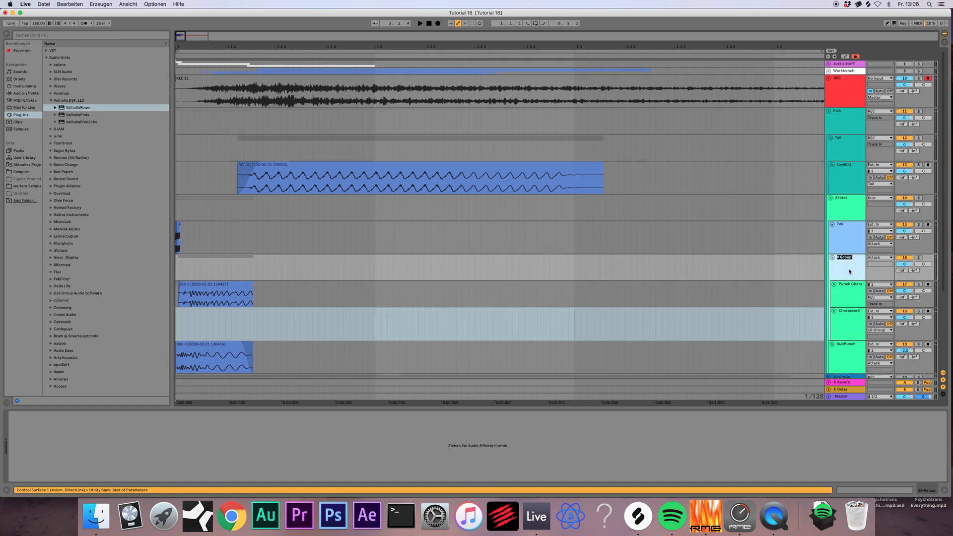
{"action": "type", "text": "Cr"}
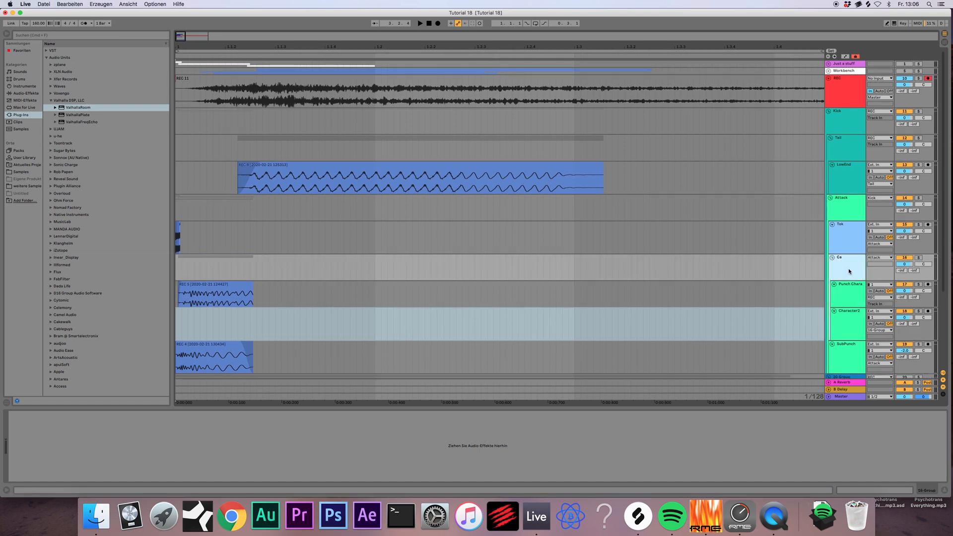
{"action": "type", "text": "aracter"}
{"action": "key", "text": "Return"}
- Copy the recorded reverb clip to the Character2 track and delete the original from the REC track
{"action": "left_click", "coordinate": [343, 85]}
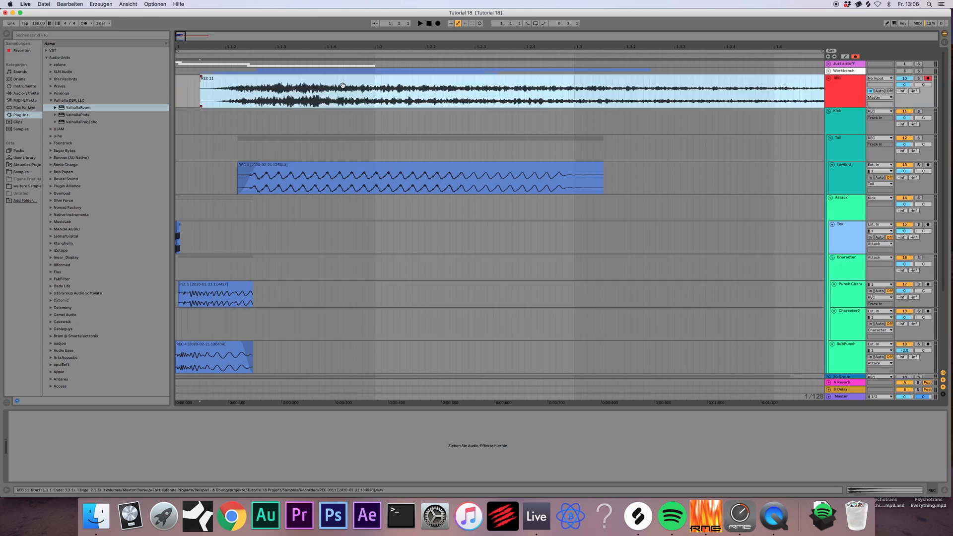
{"action": "key", "text": "super+c"}
{"action": "left_click", "coordinate": [218, 323]}
{"action": "key", "text": "super+v"}
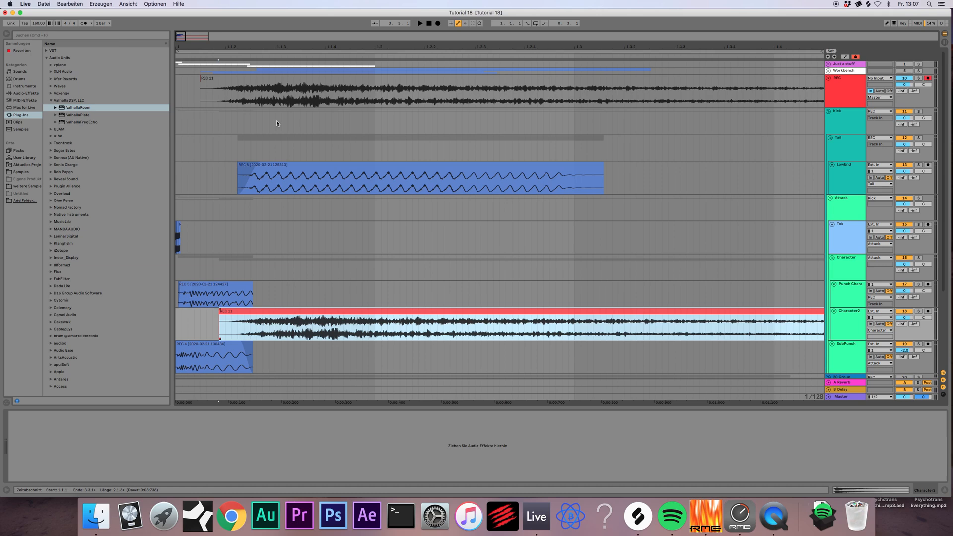
{"action": "left_click", "coordinate": [281, 83]}
{"action": "key", "text": "Delete"}
{"action": "left_click", "coordinate": [293, 322]}
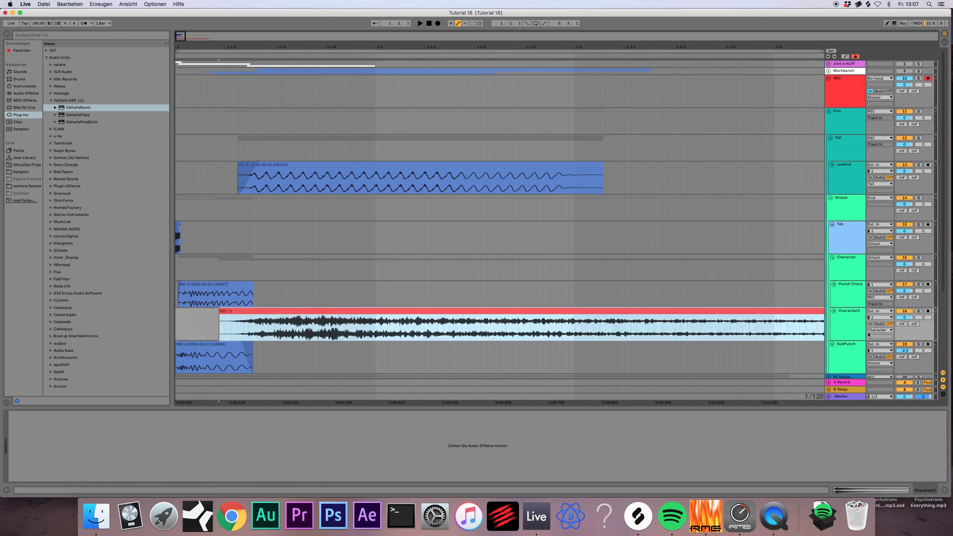
- Cut off the beginning of the Character2 clip, align it just after the Punch Chara clip's start and audition it
{"action": "left_click", "coordinate": [847, 320]}
{"action": "left_click_drag", "start_coordinate": [180, 36], "coordinate": [170, 44]}
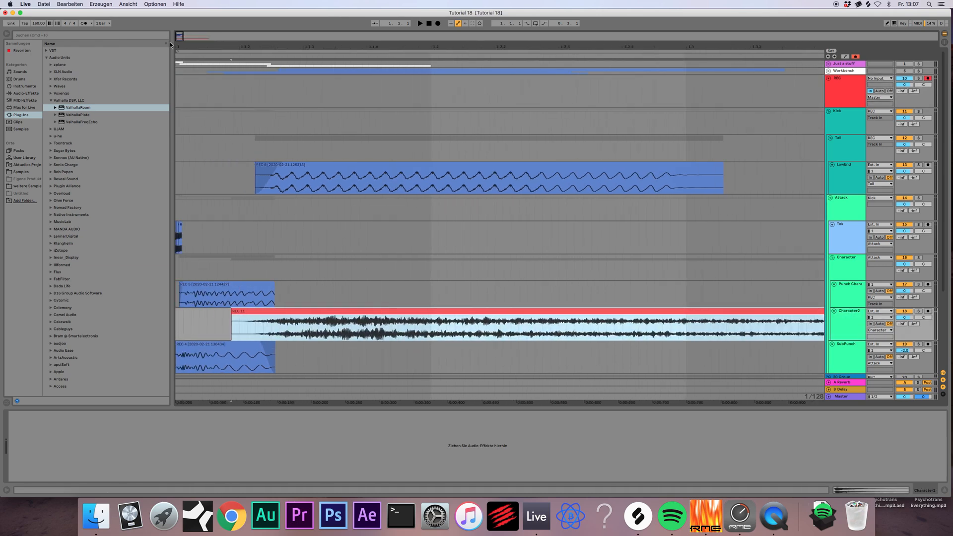
{"action": "key", "text": "Right"}
{"action": "key", "text": "Right"}
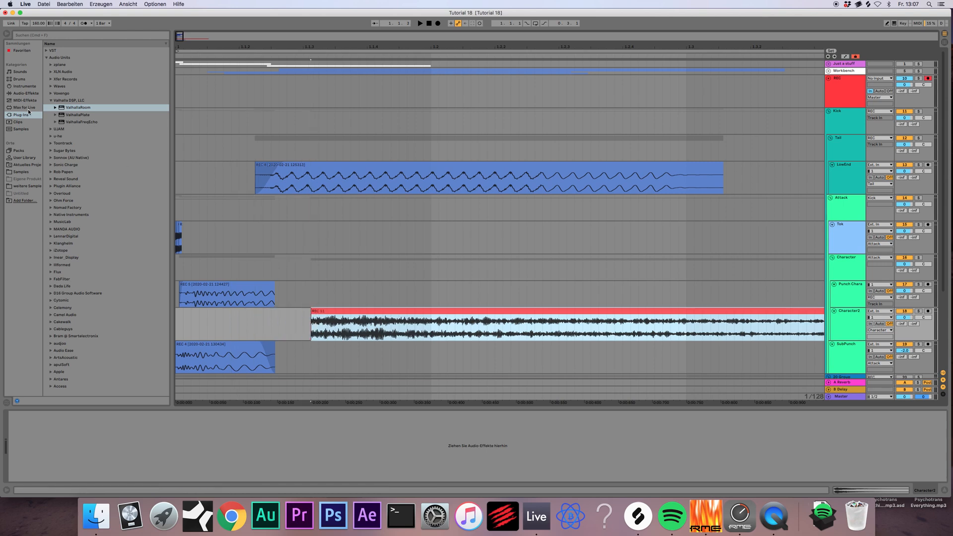
{"action": "left_click", "coordinate": [25, 92]}
{"action": "left_click_drag", "start_coordinate": [500, 311], "coordinate": [359, 320]}
{"action": "key", "text": "space"}
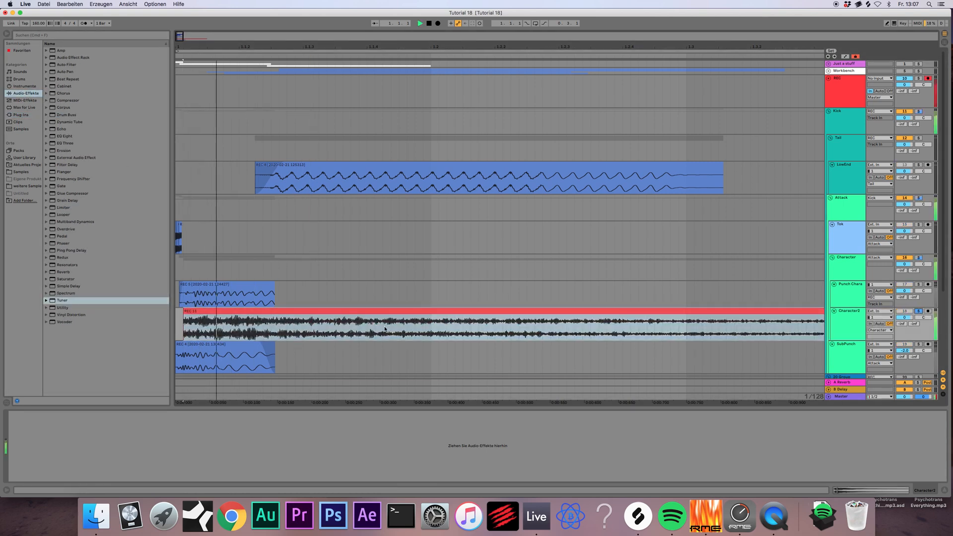
{"action": "key", "text": "space"}
{"action": "key", "text": "space"}
{"action": "key", "text": "space"}
- Cut the Character2 clip just past the end of the Punch Chara clip and delete the remaining tail
{"action": "left_click_drag", "start_coordinate": [286, 324], "coordinate": [281, 323]}
{"action": "key", "text": "Delete"}
{"action": "left_click", "coordinate": [316, 312]}
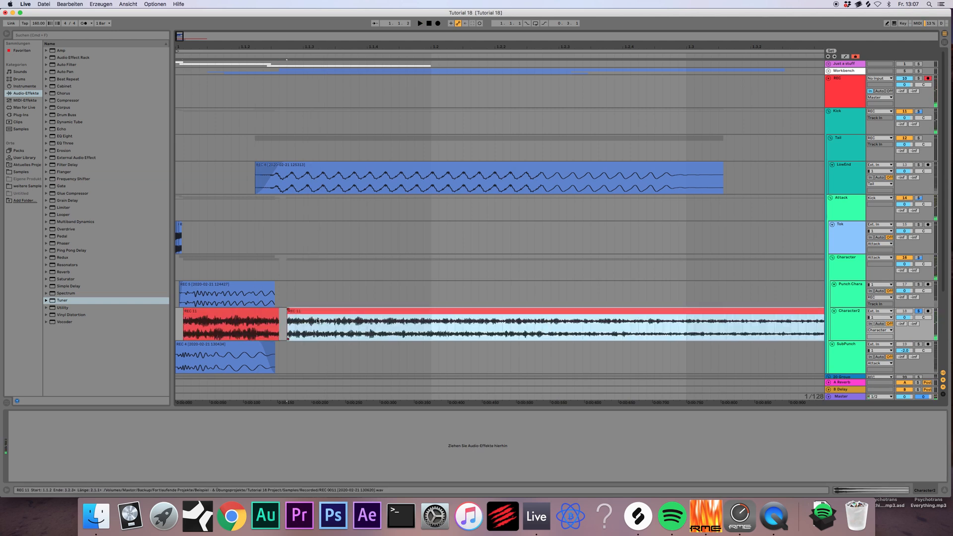
{"action": "key", "text": "Delete"}
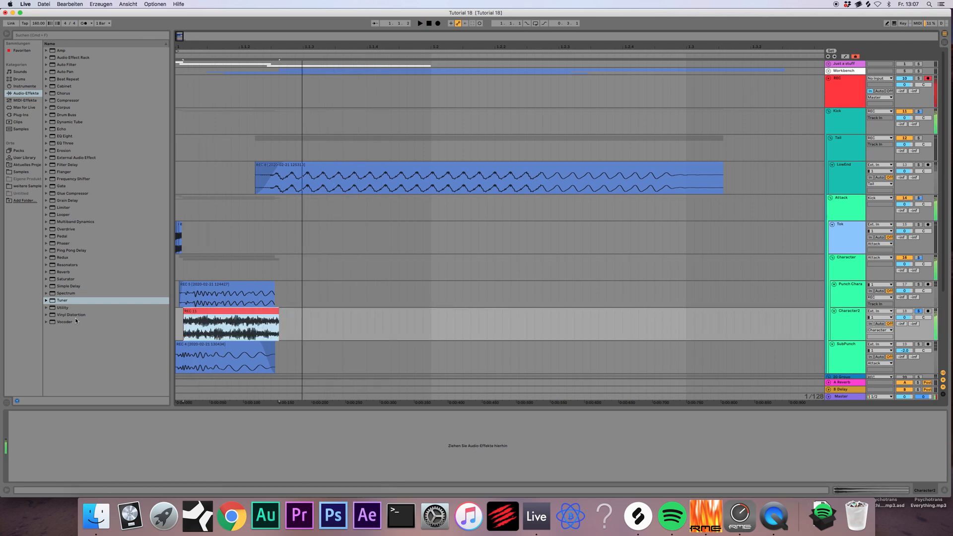
- Insert a Utility effect on the Character2 track and switch it to mono
{"action": "left_click_drag", "start_coordinate": [62, 307], "coordinate": [23, 464]}
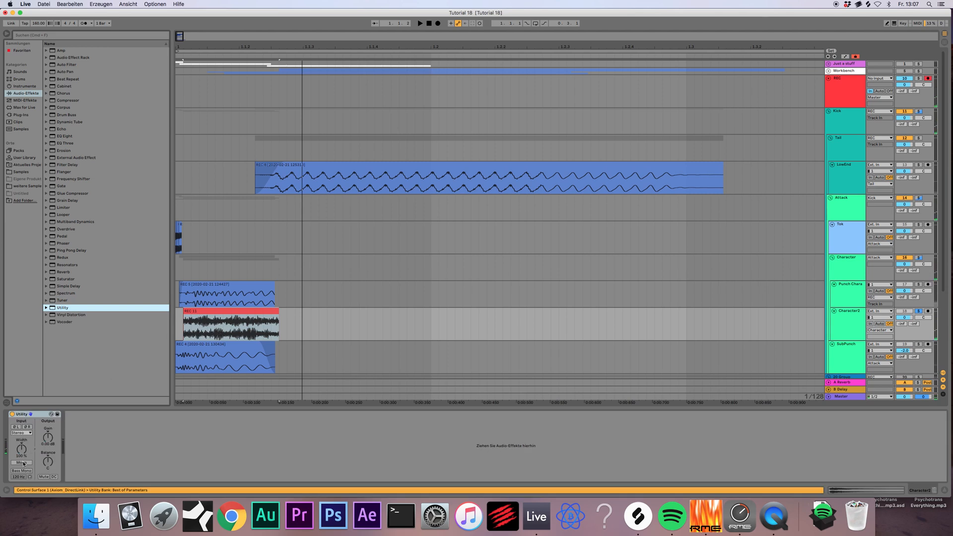
{"action": "left_click", "coordinate": [22, 462]}
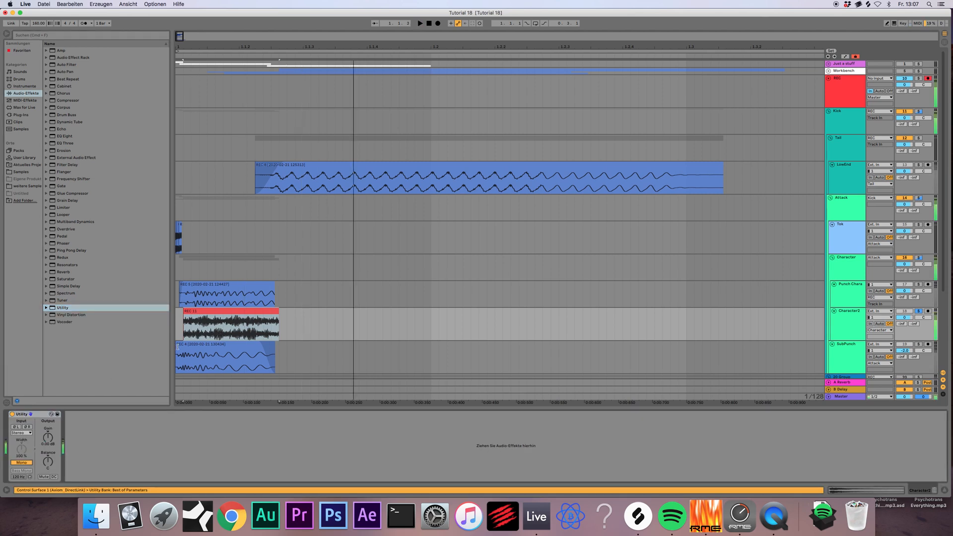
{"action": "left_click", "coordinate": [230, 313]}
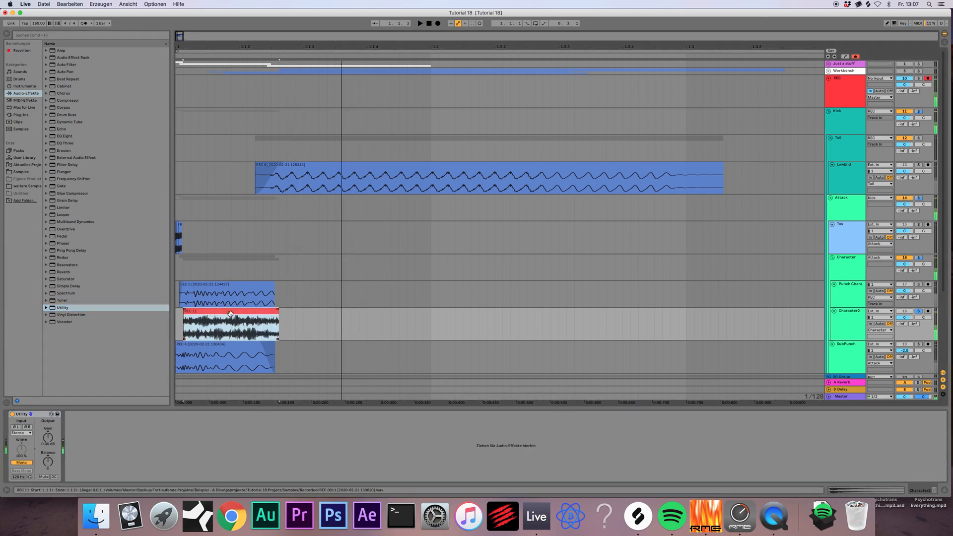
- Add the FabFilter FF Pro-Q 2 equalizer after Utility on Character2 and load its Default Setting preset
{"action": "left_click_drag", "start_coordinate": [191, 46], "coordinate": [173, 45]}
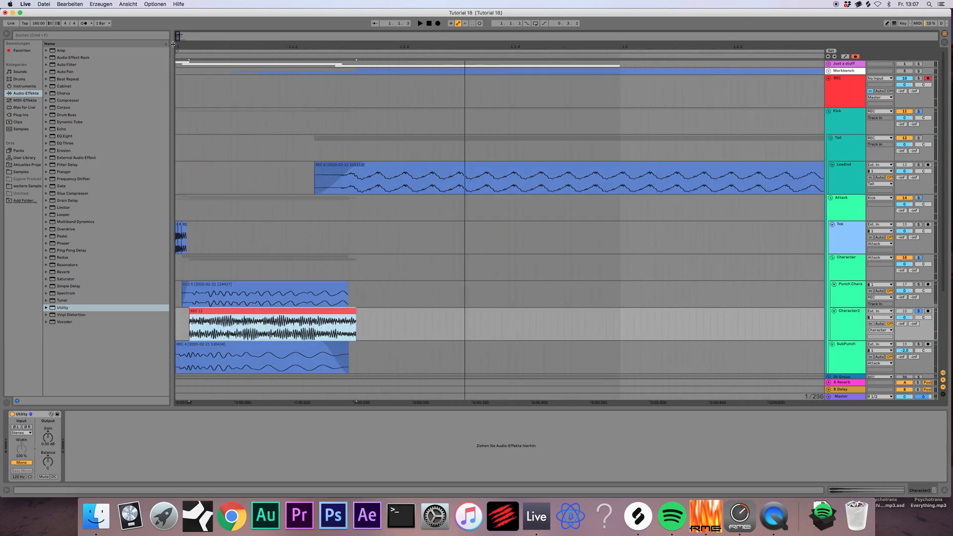
{"action": "left_click", "coordinate": [20, 115]}
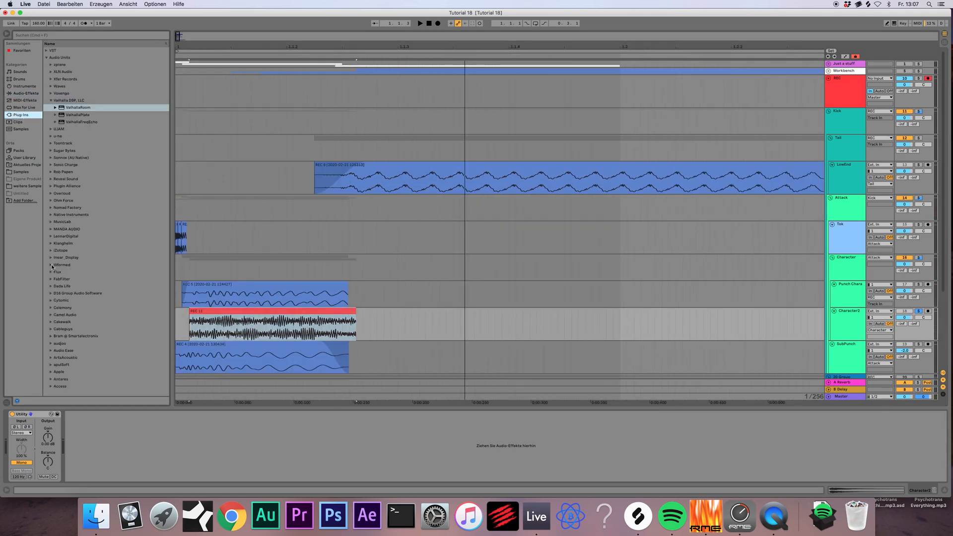
{"action": "left_click", "coordinate": [51, 279]}
{"action": "left_click", "coordinate": [79, 308]}
{"action": "left_click_drag", "start_coordinate": [79, 307], "coordinate": [218, 326]}
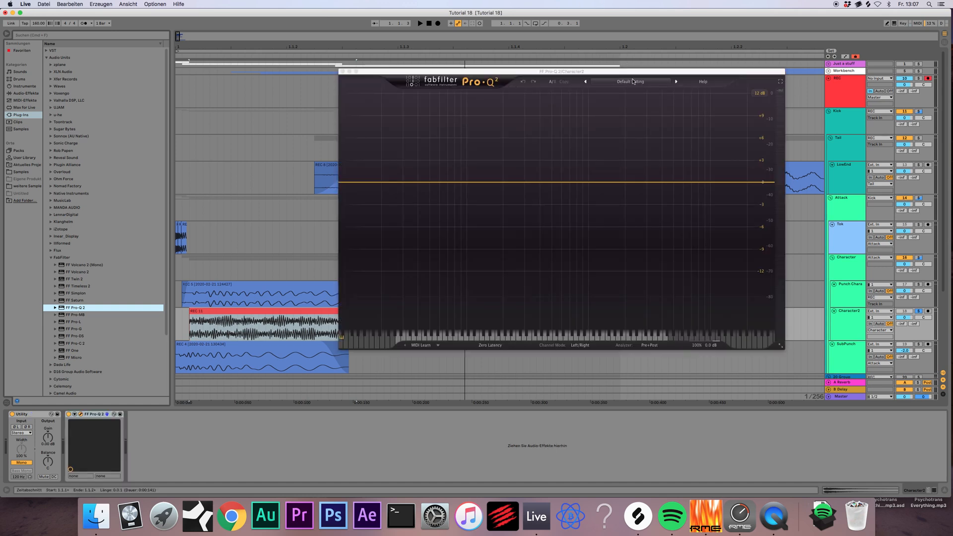
{"action": "left_click", "coordinate": [630, 82]}
{"action": "left_click", "coordinate": [617, 232]}
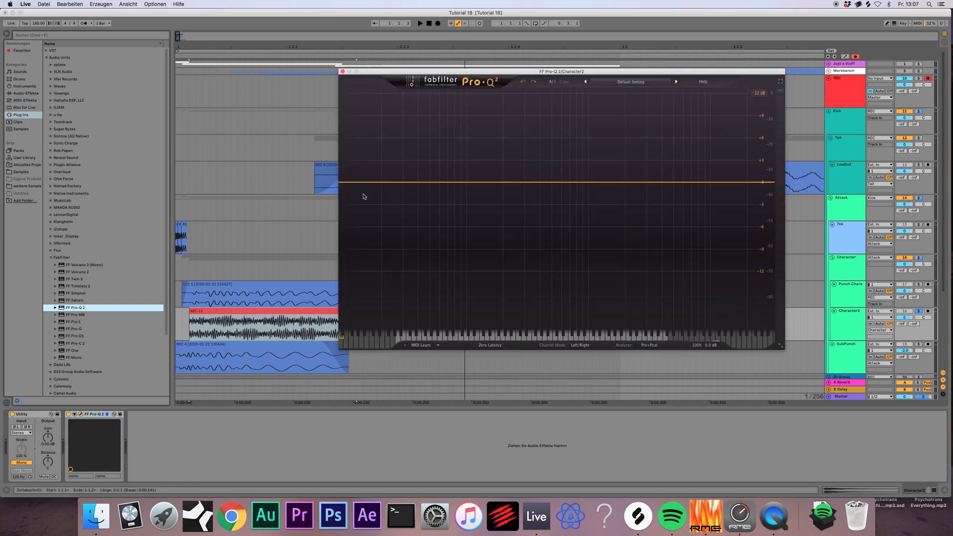
- Equalize Character2 with the Low Cut Brickwall preset, a dip of about 1.9 dB near 700 Hz and a high boost of about 3 dB
{"action": "key", "text": "space"}
{"action": "left_click_drag", "start_coordinate": [465, 164], "coordinate": [572, 199]}
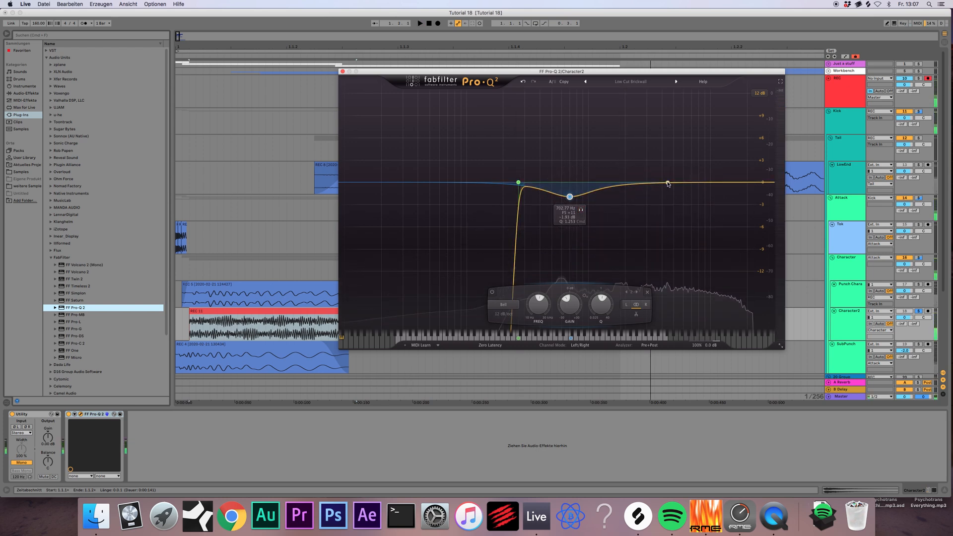
{"action": "left_click_drag", "start_coordinate": [694, 182], "coordinate": [687, 159]}
{"action": "key", "text": "space"}
- Solo the whole Attack group instead of only Character2 and audition it
{"action": "key", "text": "space"}
{"action": "left_click", "coordinate": [926, 268]}
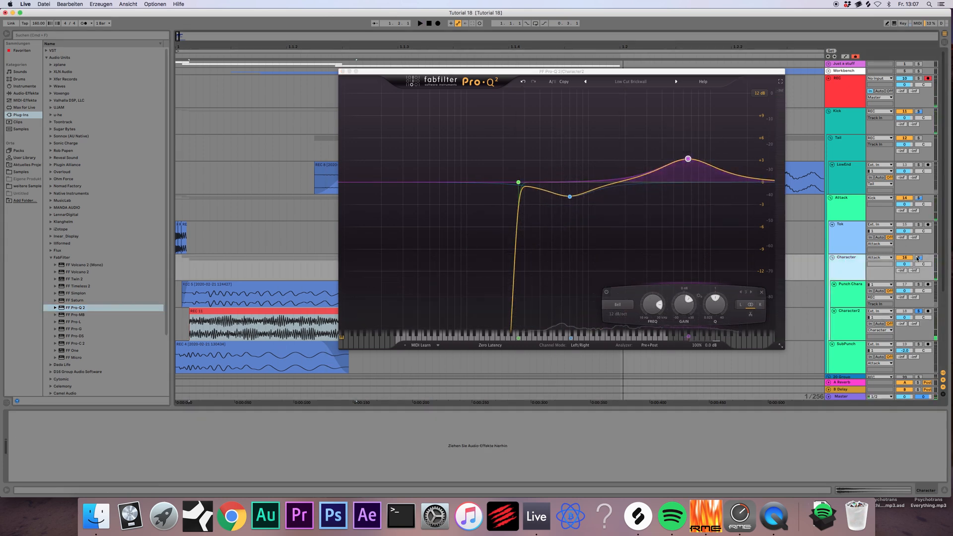
{"action": "key", "text": "space"}
{"action": "left_click", "coordinate": [918, 197]}
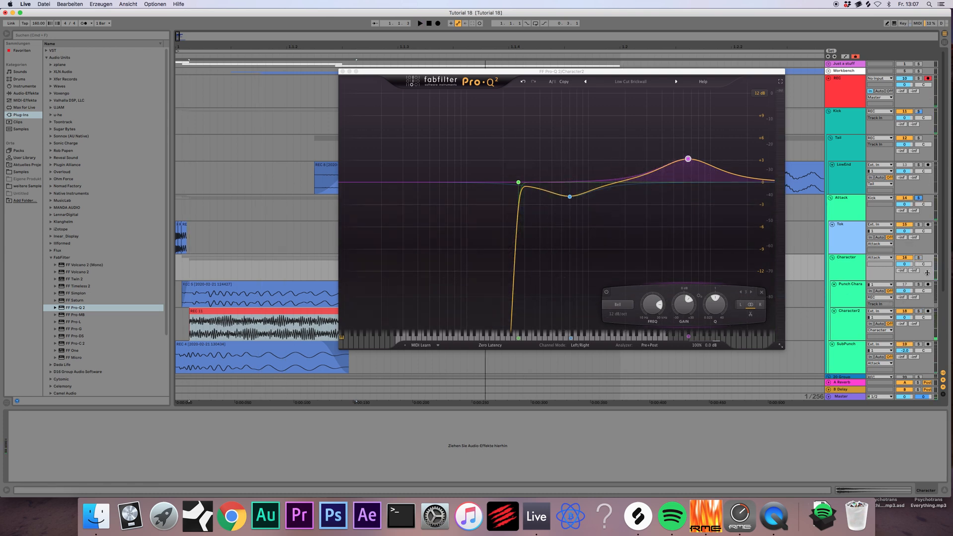
- Route the Punch Chara track's output to the Character group and play the attack
{"action": "left_click", "coordinate": [856, 296]}
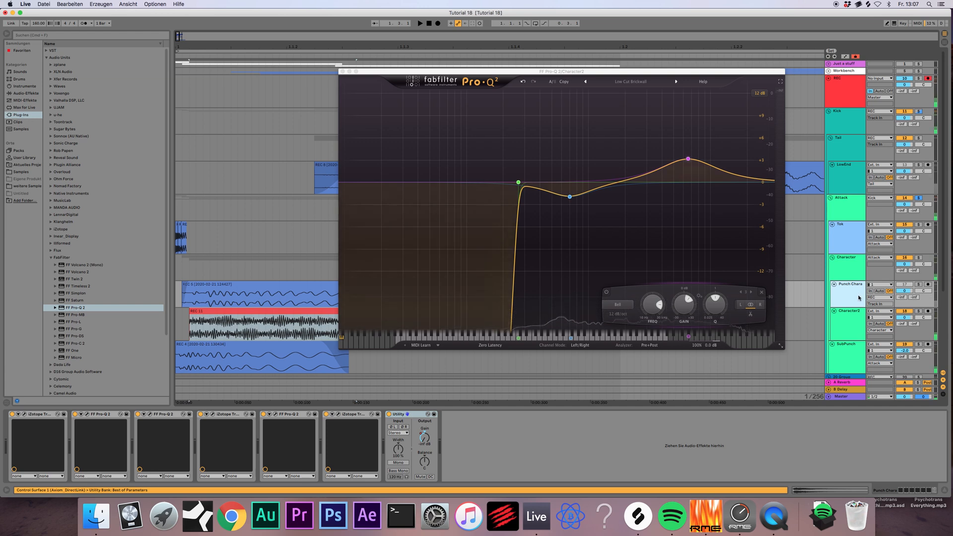
{"action": "left_click", "coordinate": [879, 297]}
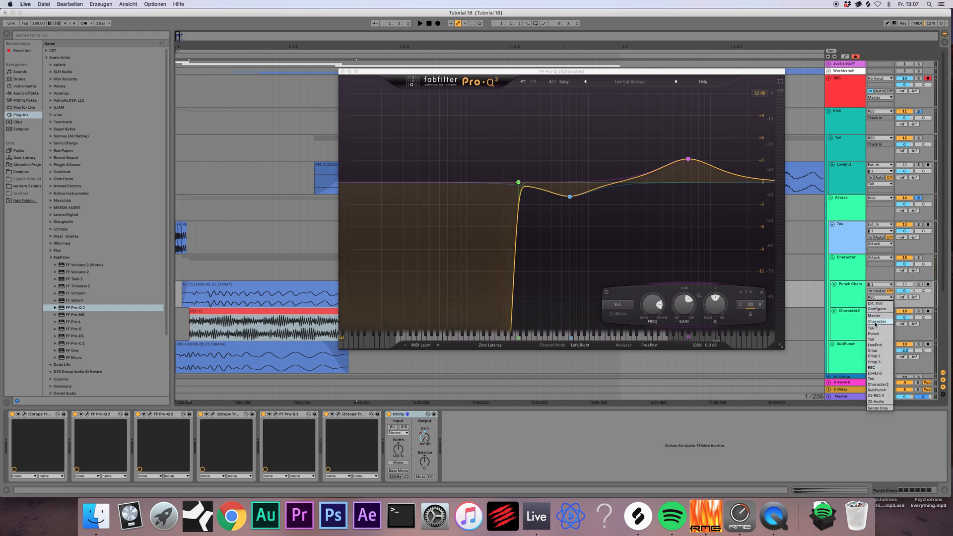
{"action": "left_click", "coordinate": [876, 321]}
{"action": "key", "text": "space"}
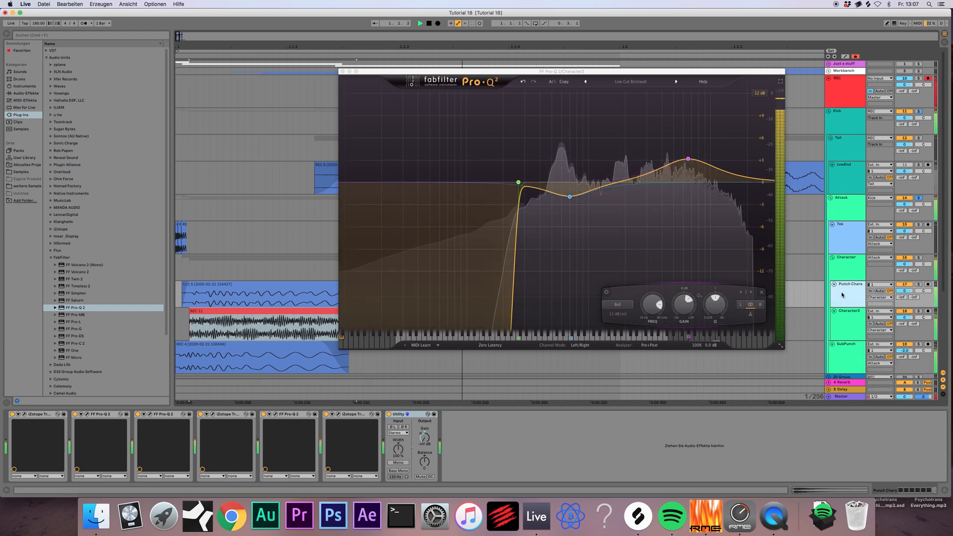
- Close the equalizer window and compare the attack with the Character2 track switched off and on
{"action": "left_click", "coordinate": [342, 71]}
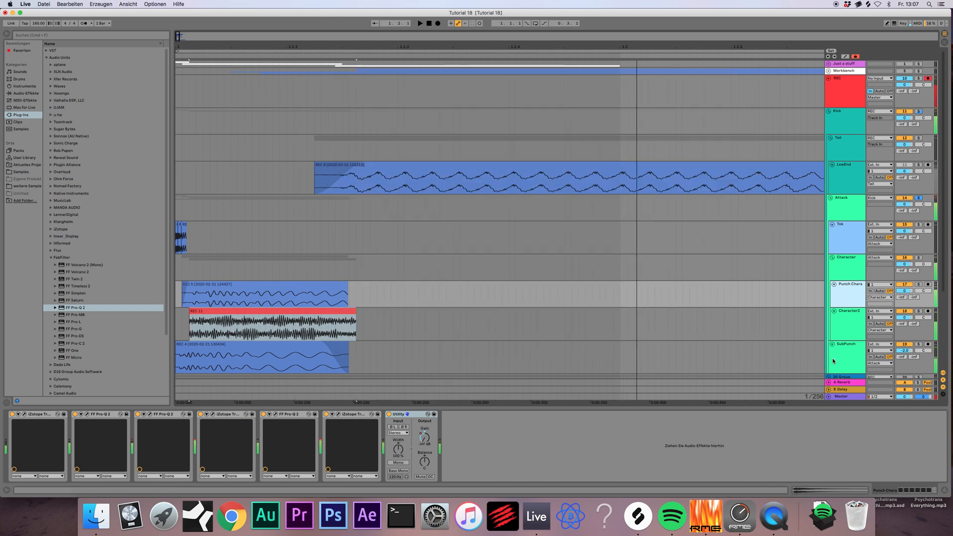
{"action": "left_click", "coordinate": [852, 328]}
{"action": "left_click", "coordinate": [904, 312]}
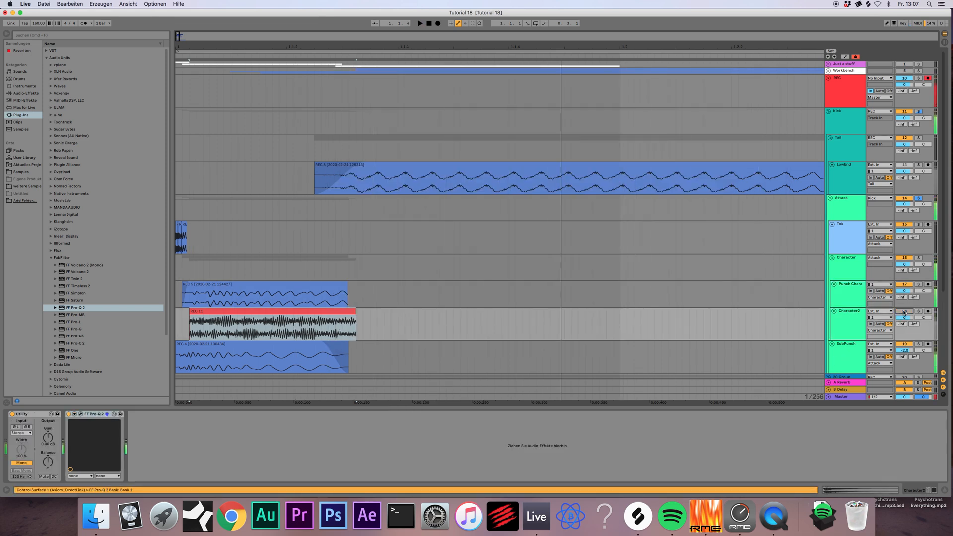
{"action": "left_click", "coordinate": [904, 311]}
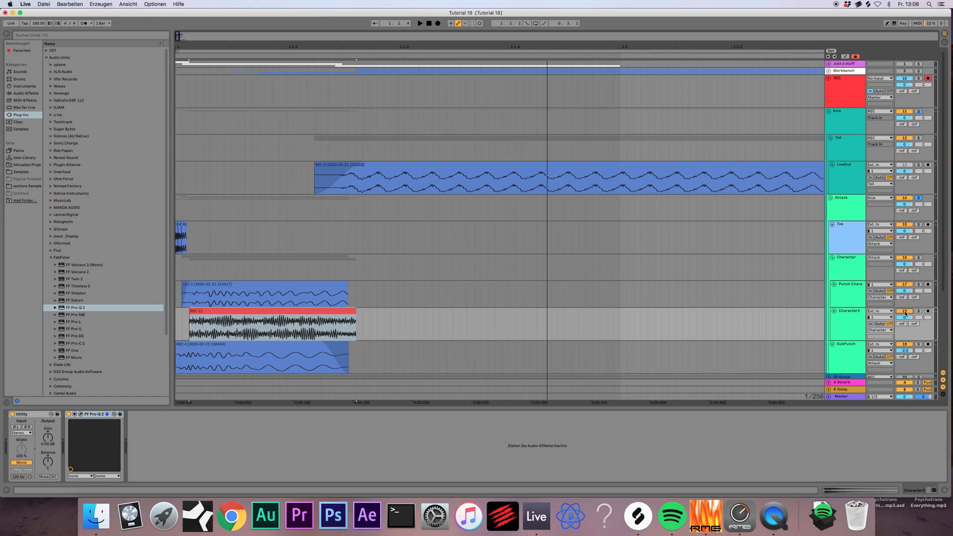
{"action": "left_click", "coordinate": [823, 325]}
{"action": "left_click", "coordinate": [842, 318]}
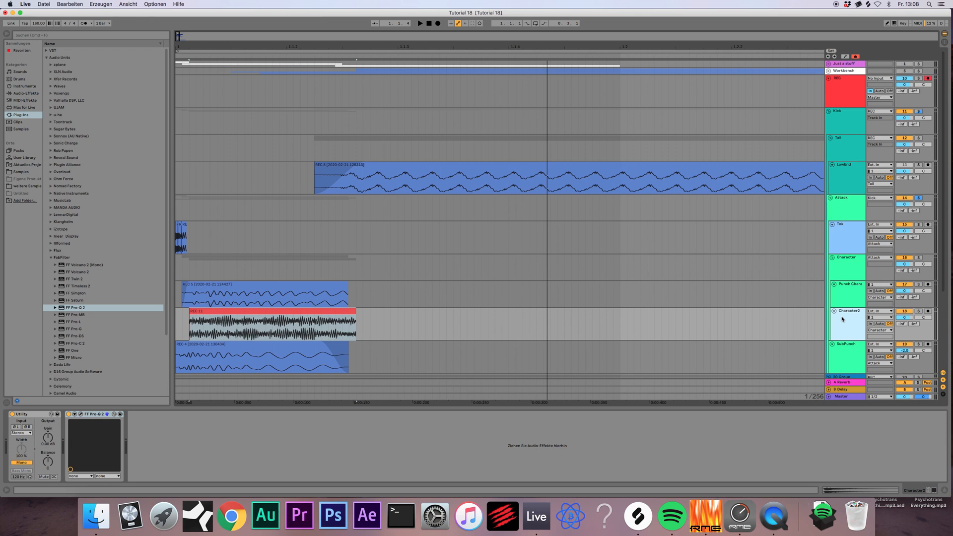
{"action": "key", "text": "space"}
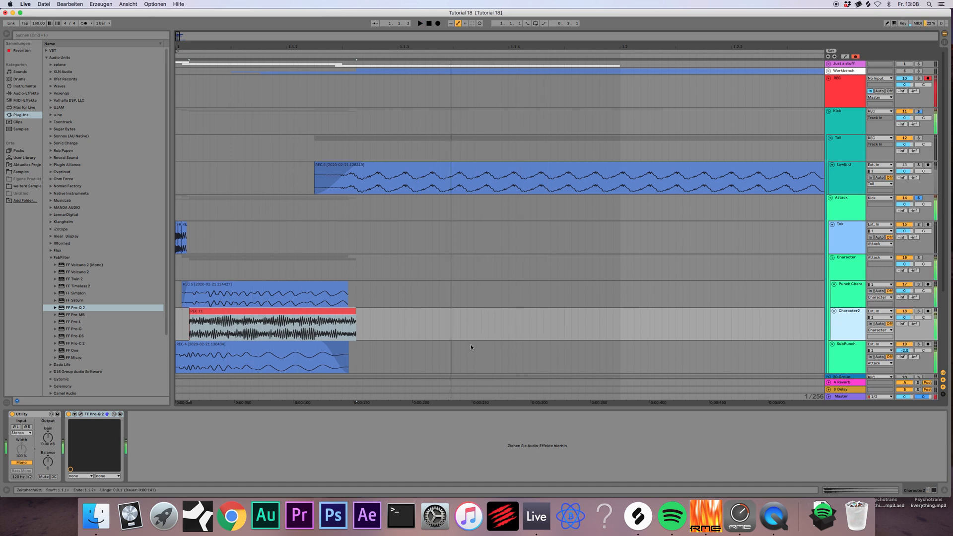
- Select the Attack group and audition the complete attack several times from the start
{"action": "left_click", "coordinate": [848, 229]}
{"action": "left_click", "coordinate": [850, 208]}
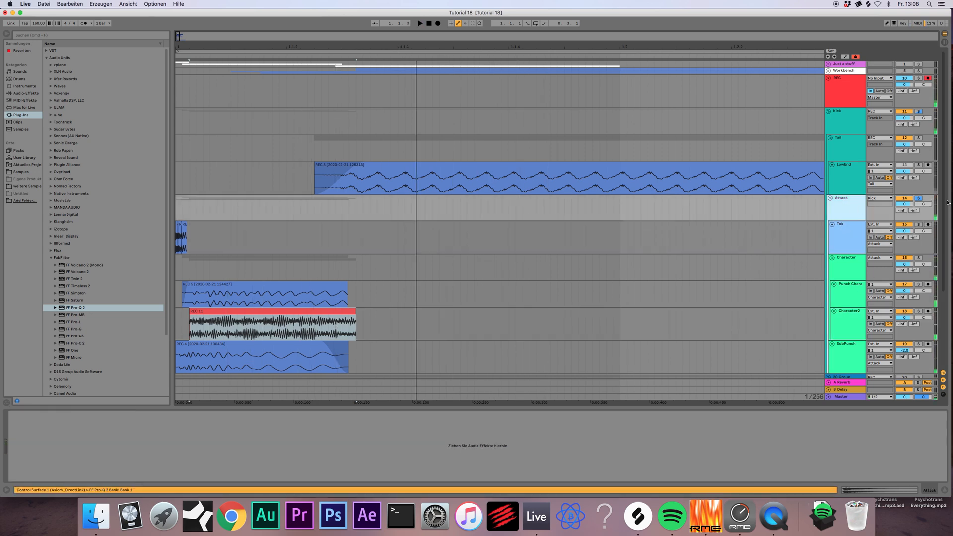
{"action": "left_click", "coordinate": [842, 240]}
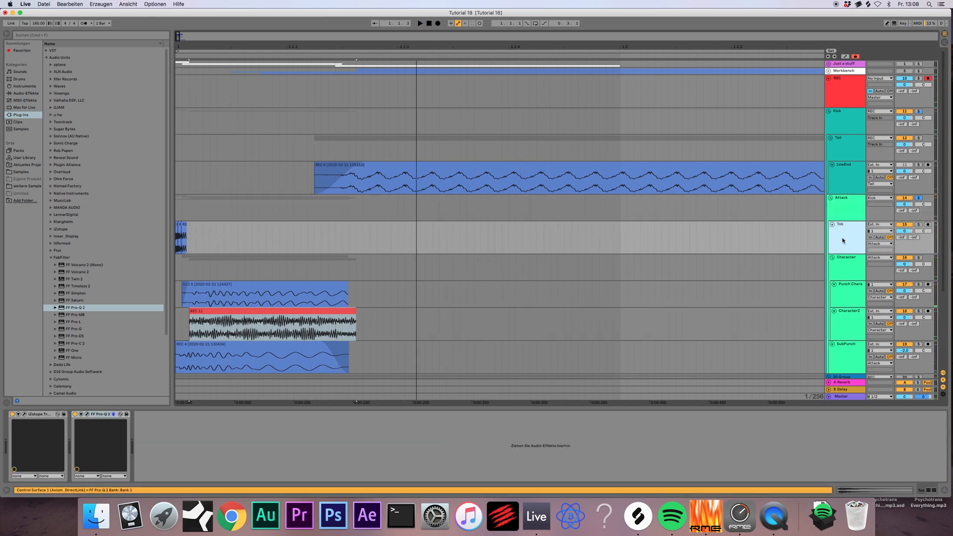
{"action": "left_click", "coordinate": [840, 206]}
{"action": "key", "text": "space"}
{"action": "key", "text": "space"}
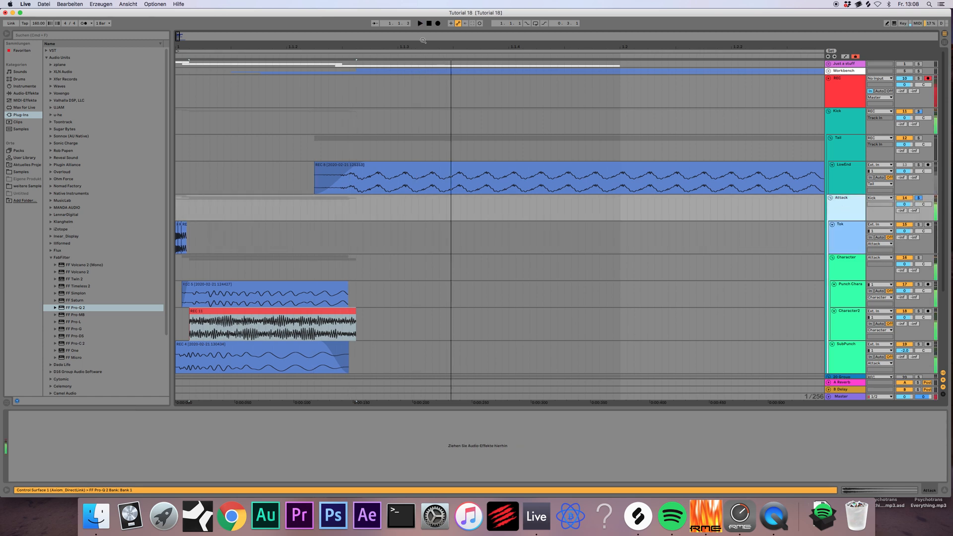
{"action": "left_click", "coordinate": [429, 24]}
{"action": "key", "text": "space"}
{"action": "key", "text": "space"}
{"action": "key", "text": "space"}
{"action": "key", "text": "space"}
{"action": "key", "text": "space"}
{"action": "key", "text": "space"}
{"action": "key", "text": "space"}
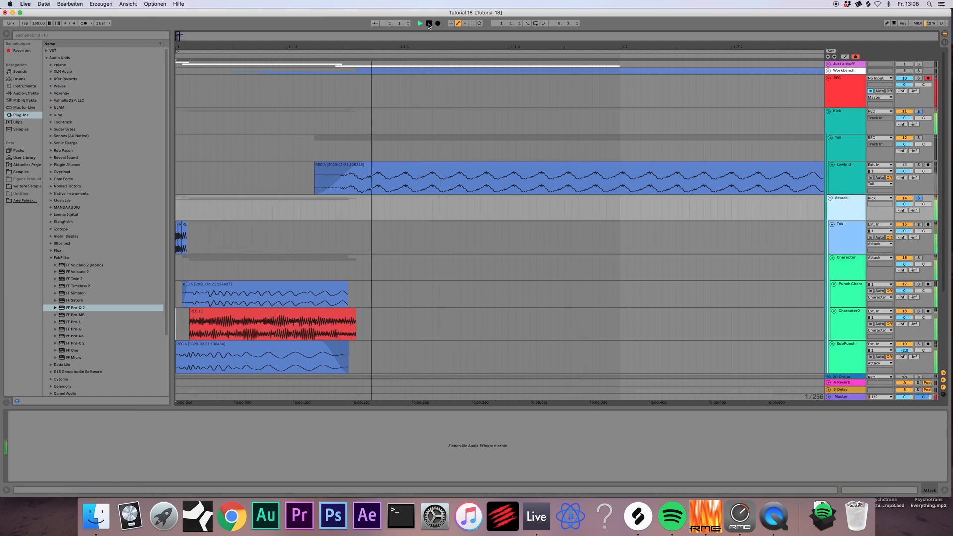
{"action": "key", "text": "space"}
{"action": "key", "text": "space"}
{"action": "key", "text": "space"}
{"action": "key", "text": "space"}
{"action": "key", "text": "space"}
{"action": "key", "text": "space"}
{"action": "key", "text": "space"}
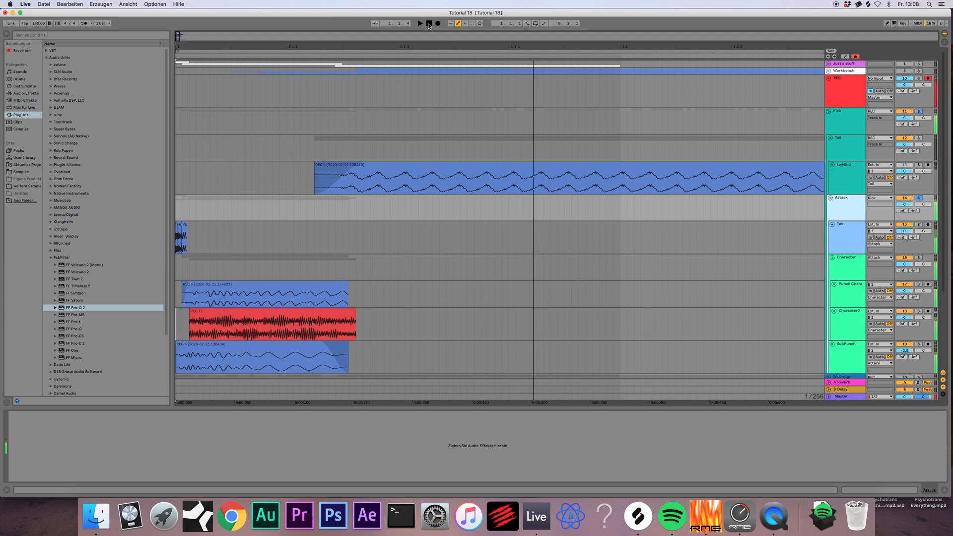
- Give the end of the Character2 clip a short fade-out
{"action": "scroll", "coordinate": [469, 244], "scroll_direction": "down", "scroll_amount": 5}
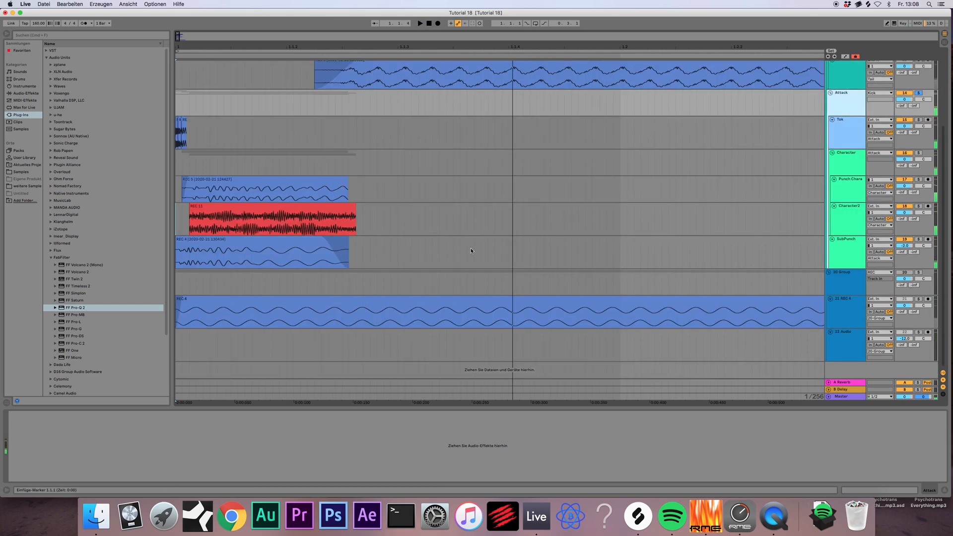
{"action": "scroll", "coordinate": [470, 248], "scroll_direction": "up", "scroll_amount": 2}
{"action": "left_click", "coordinate": [453, 258]}
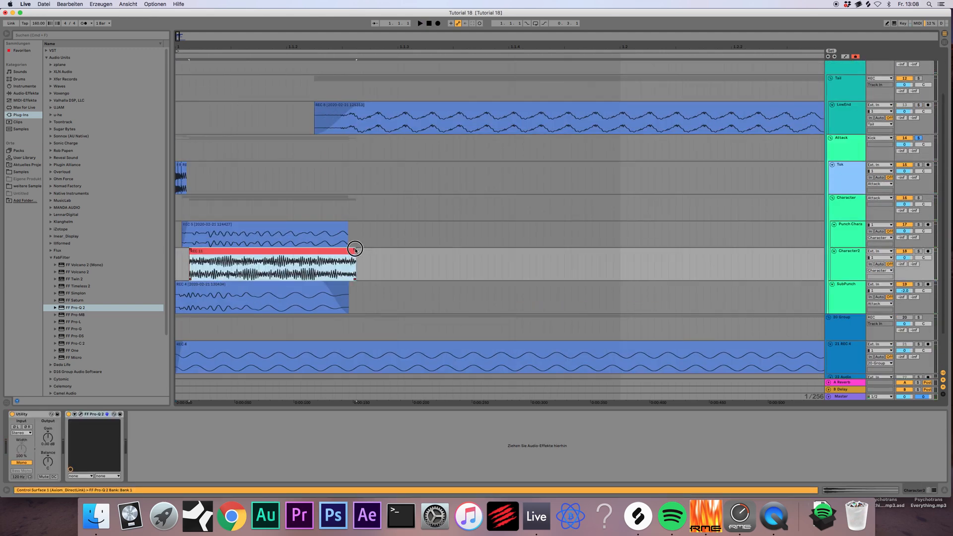
{"action": "scroll", "coordinate": [679, 174], "scroll_direction": "up", "scroll_amount": 1}
{"action": "scroll", "coordinate": [679, 175], "scroll_direction": "up", "scroll_amount": 2}
- Route the Attack group's output to the REC track
{"action": "left_click", "coordinate": [776, 192]}
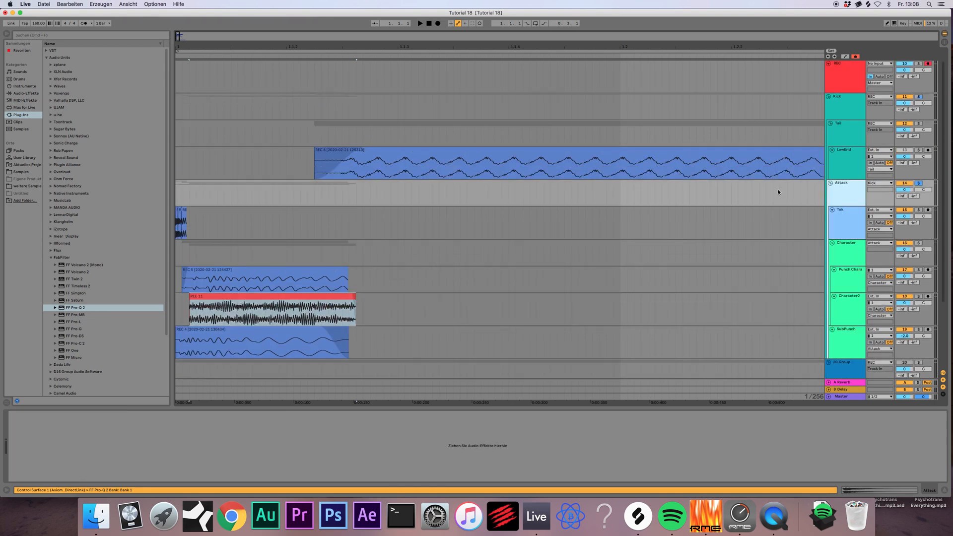
{"action": "scroll", "coordinate": [776, 192], "scroll_direction": "up", "scroll_amount": 1}
{"action": "left_click", "coordinate": [879, 198]}
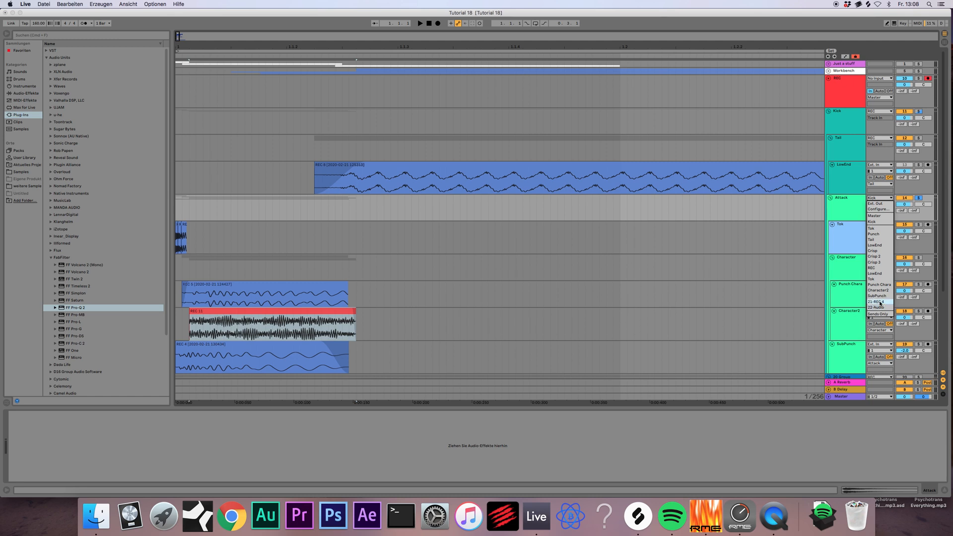
{"action": "left_click", "coordinate": [877, 301]}
{"action": "left_click", "coordinate": [877, 199]}
{"action": "left_click", "coordinate": [871, 267]}
- Record the Attack group's output onto the REC track from the start
{"action": "left_click", "coordinate": [429, 23]}
{"action": "left_click", "coordinate": [437, 24]}
{"action": "key", "text": "space"}
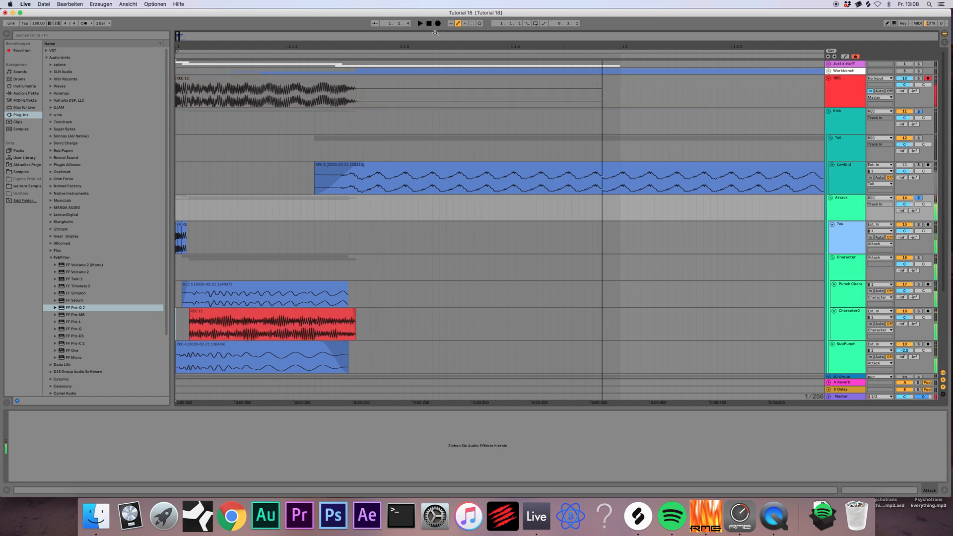
{"action": "mouse_move", "coordinate": [179, 38]}
{"action": "left_mouse_down"}
{"action": "mouse_move", "coordinate": [179, 20]}
{"action": "mouse_move", "coordinate": [175, 57]}
{"action": "mouse_move", "coordinate": [178, 39]}
{"action": "left_mouse_up"}
- Lower the SubPunch track's volume to -4.0 dB
{"action": "scroll", "coordinate": [347, 285], "scroll_direction": "down", "scroll_amount": 1}
{"action": "left_click", "coordinate": [347, 329]}
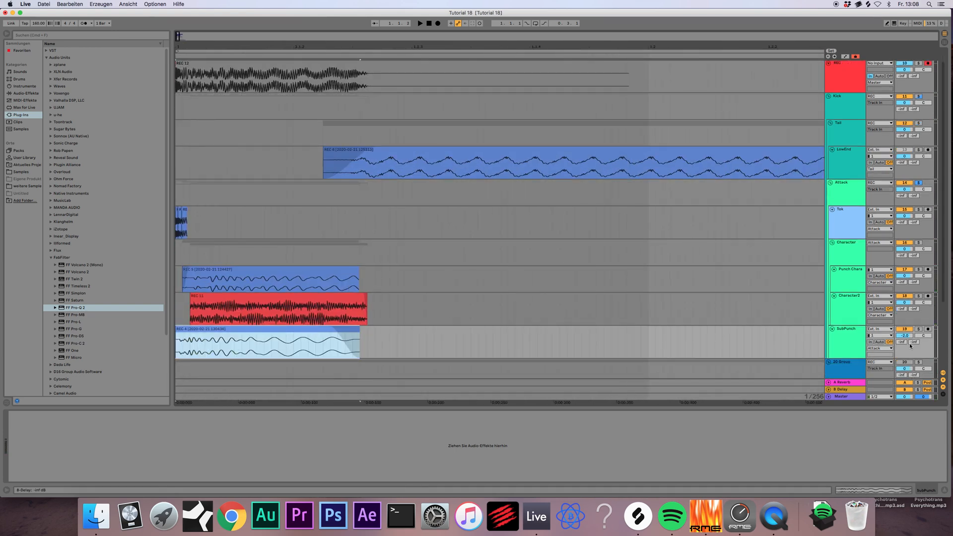
{"action": "left_click", "coordinate": [904, 336]}
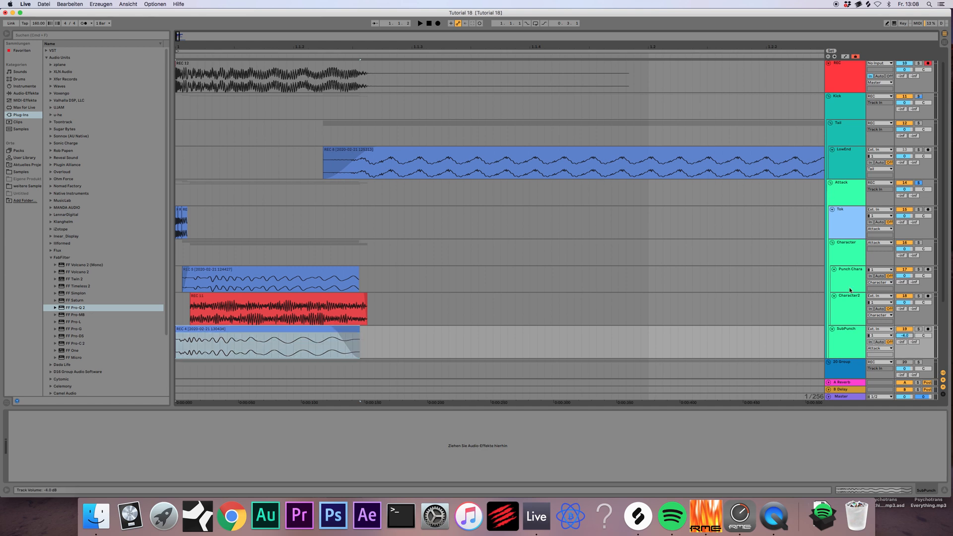
- Record the attack onto the REC track again with the lowered SubPunch layer
{"action": "scroll", "coordinate": [433, 241], "scroll_direction": "up", "scroll_amount": 1}
{"action": "left_click", "coordinate": [437, 23]}
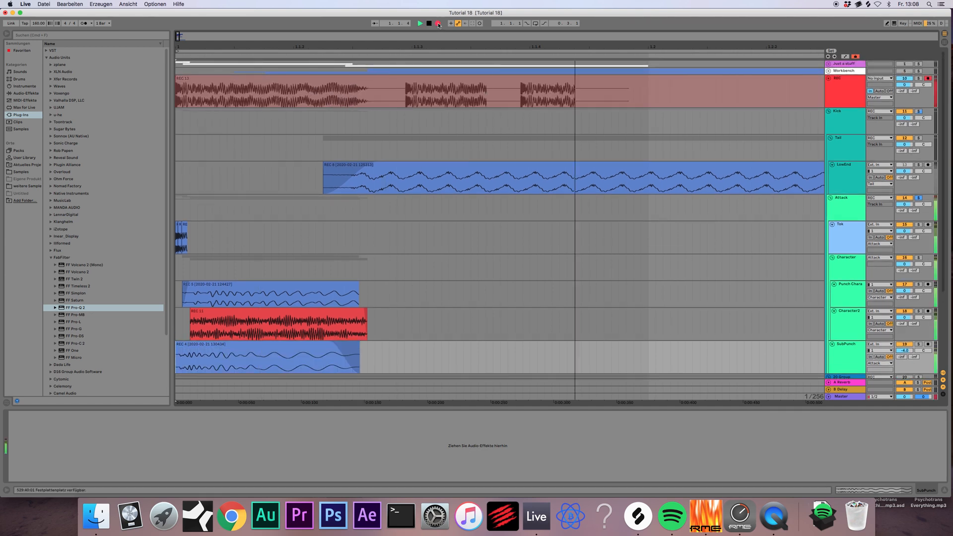
{"action": "key", "text": "space"}
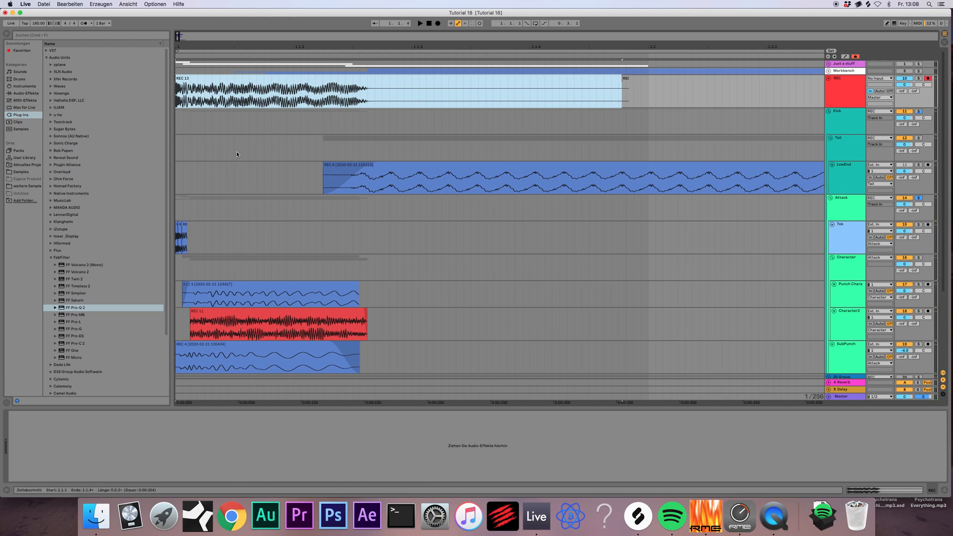
{"action": "left_click_drag", "start_coordinate": [177, 36], "coordinate": [177, 14]}
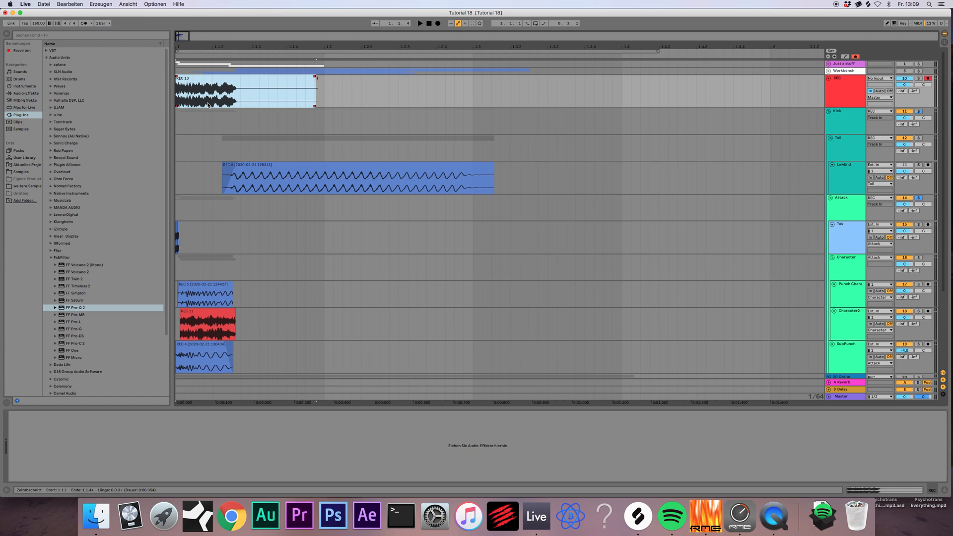
{"action": "right_click", "coordinate": [766, 516]}
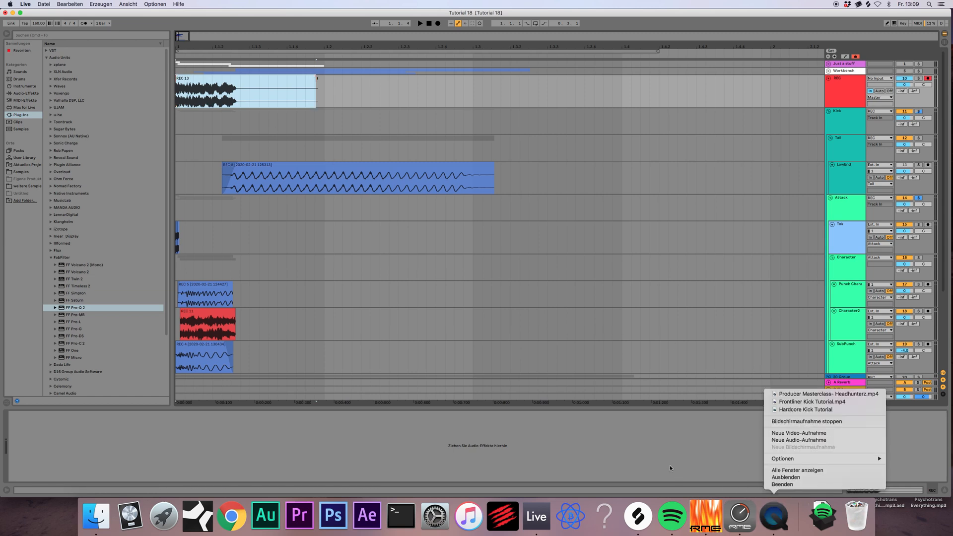
{"action": "left_click", "coordinate": [665, 460]}
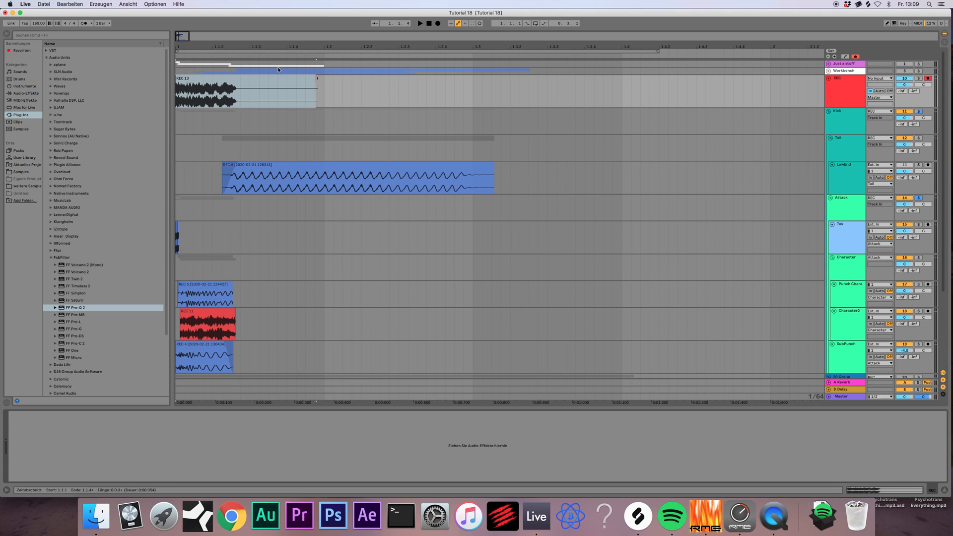
- Examine the REC recording, the Character2 clip and its effects, the LowEnd clip and the Kick group
{"action": "left_click", "coordinate": [250, 86]}
{"action": "scroll", "coordinate": [215, 288], "scroll_direction": "down", "scroll_amount": 3}
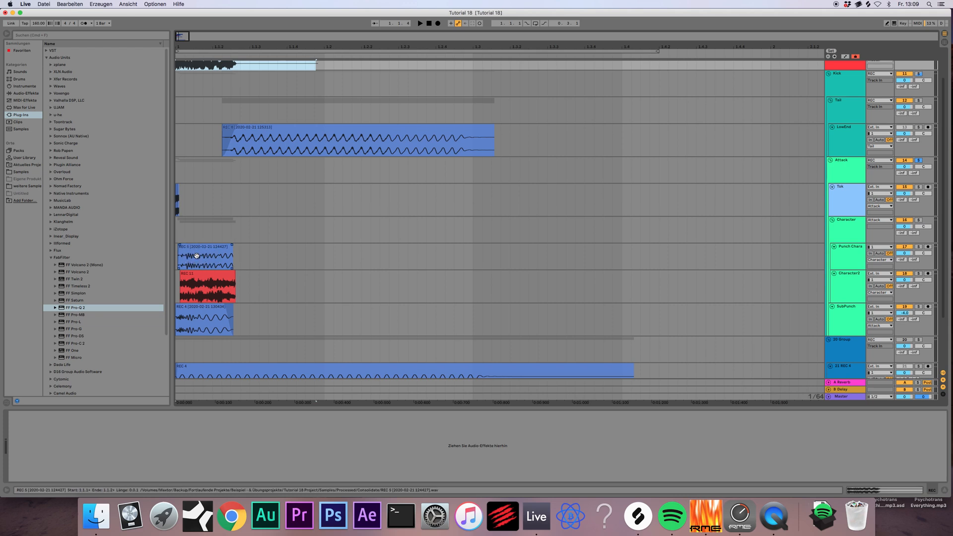
{"action": "left_click", "coordinate": [203, 290]}
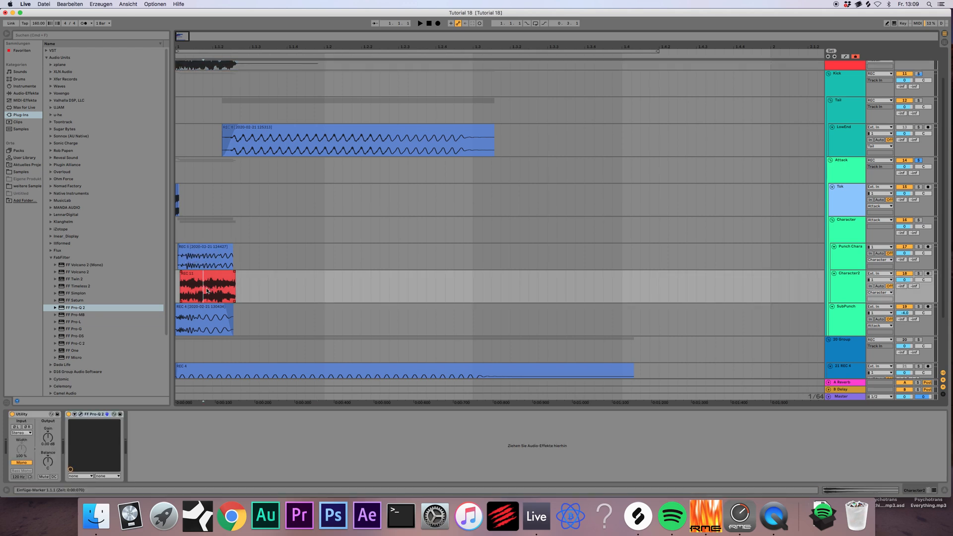
{"action": "left_click", "coordinate": [211, 274]}
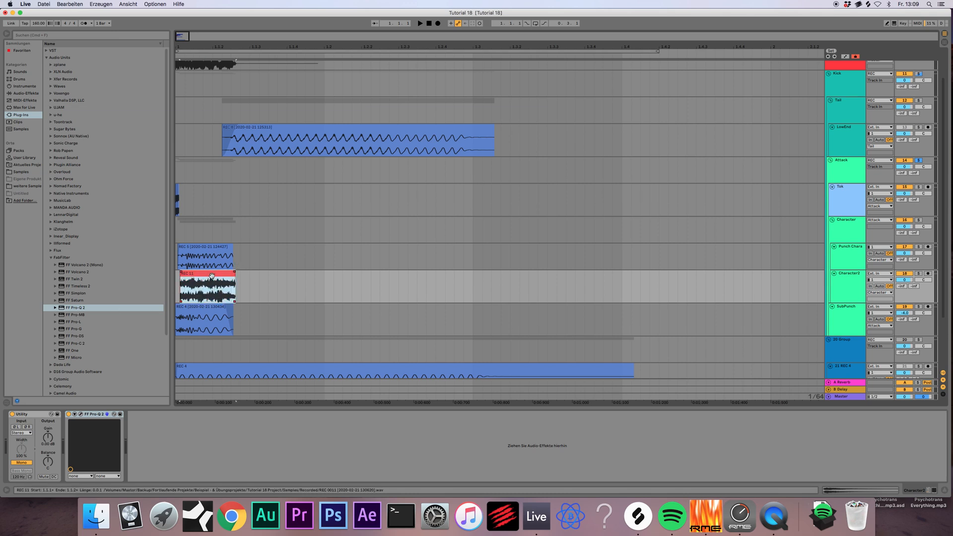
{"action": "left_click", "coordinate": [83, 299]}
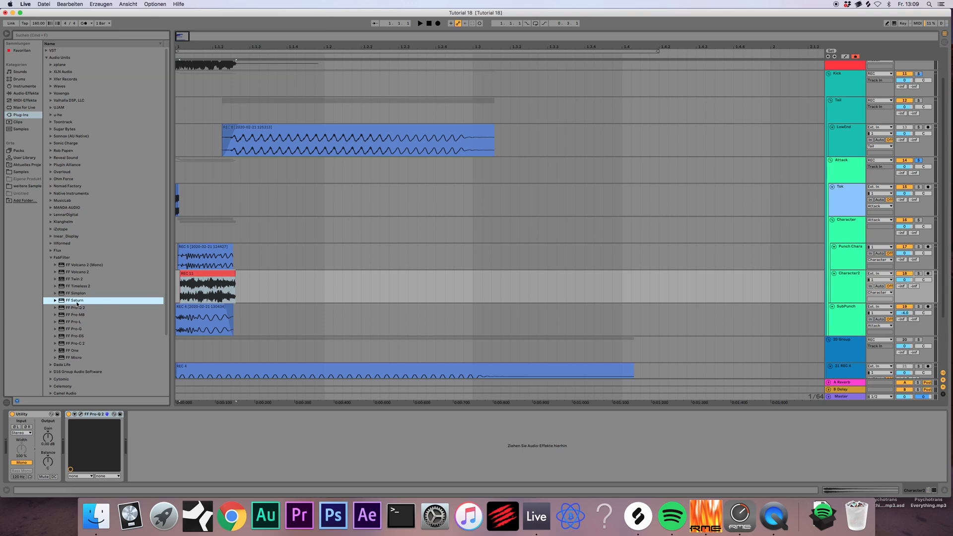
{"action": "left_click", "coordinate": [837, 283]}
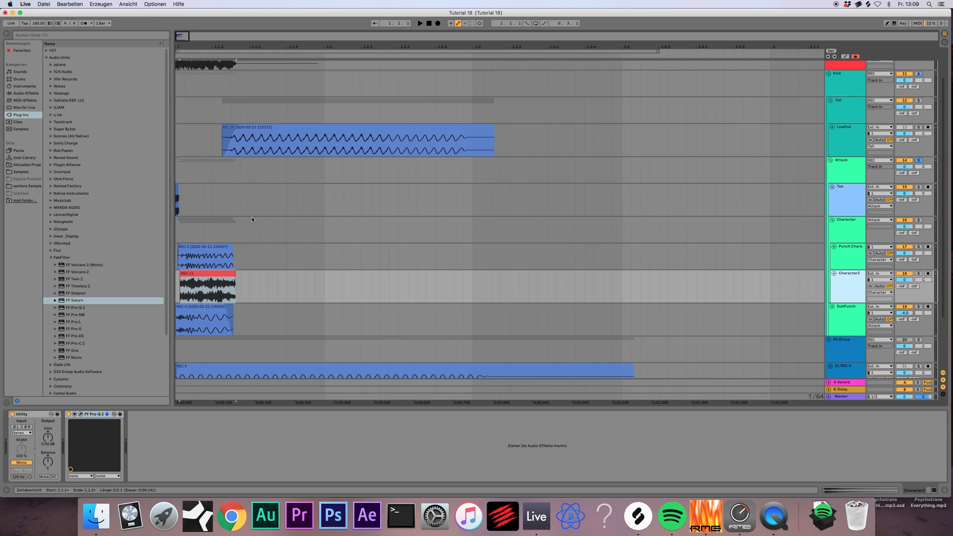
{"action": "scroll", "coordinate": [321, 189], "scroll_direction": "up", "scroll_amount": 2}
{"action": "left_click", "coordinate": [316, 168]}
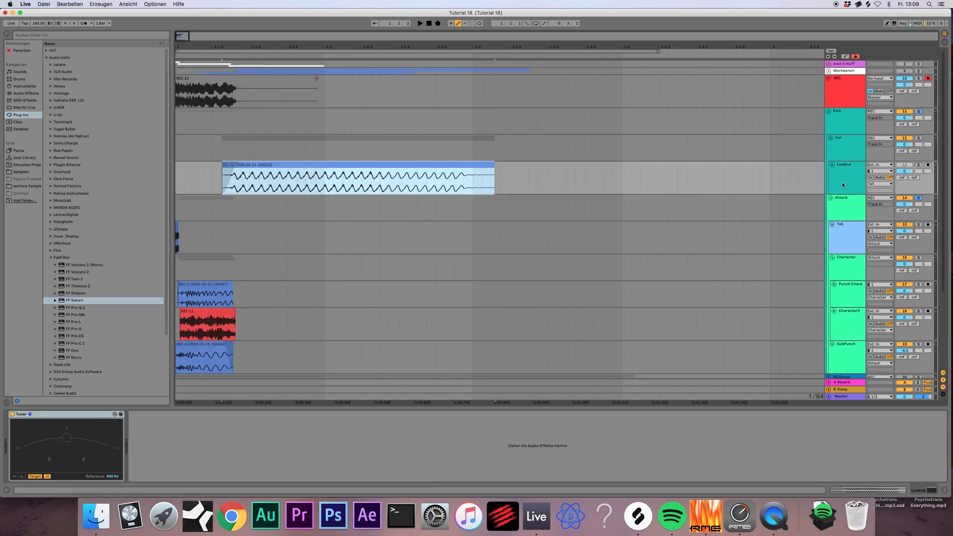
{"action": "left_click", "coordinate": [849, 174]}
{"action": "left_click", "coordinate": [849, 123]}
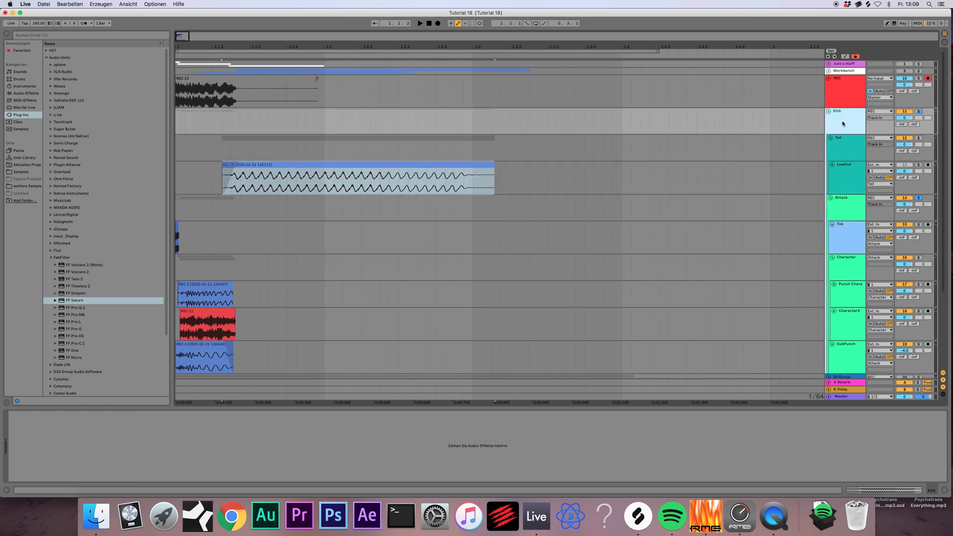
- Unfold the Just a stuff group, solo it and play its layers back from the start as a reference
{"action": "left_click", "coordinate": [838, 71]}
{"action": "left_click", "coordinate": [828, 64]}
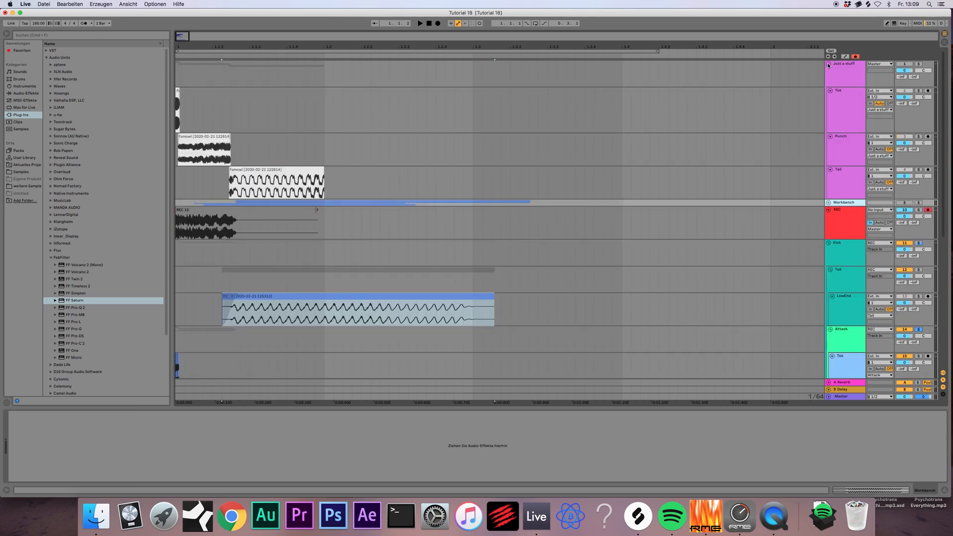
{"action": "left_click", "coordinate": [846, 71]}
{"action": "left_click", "coordinate": [918, 64]}
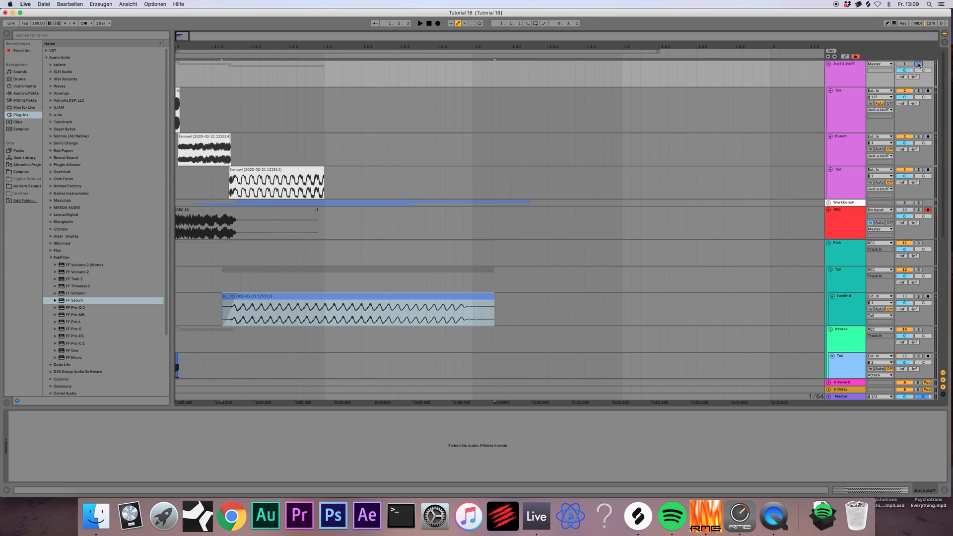
{"action": "key", "text": "space"}
{"action": "key", "text": "space"}
{"action": "key", "text": "space"}
{"action": "left_click", "coordinate": [842, 140]}
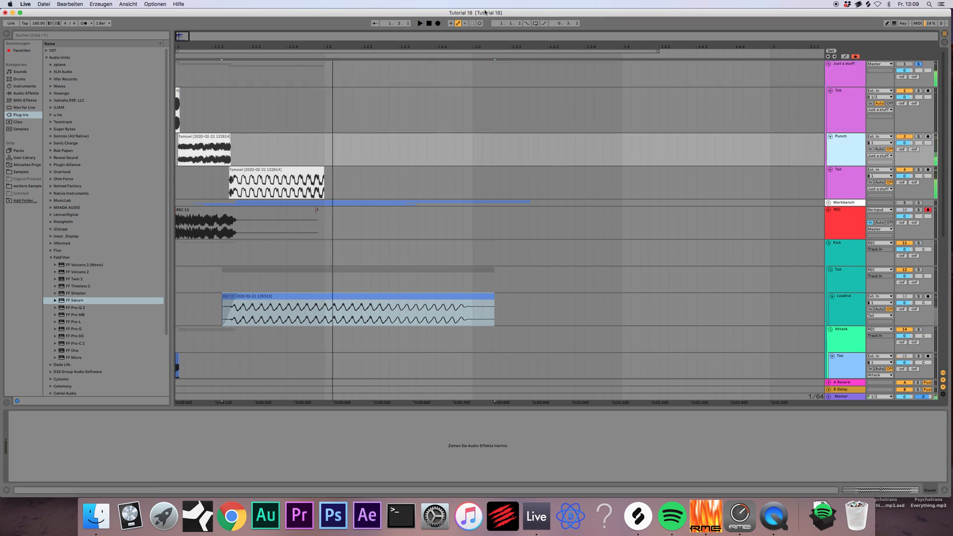
{"action": "left_click", "coordinate": [429, 26]}
{"action": "key", "text": "space"}
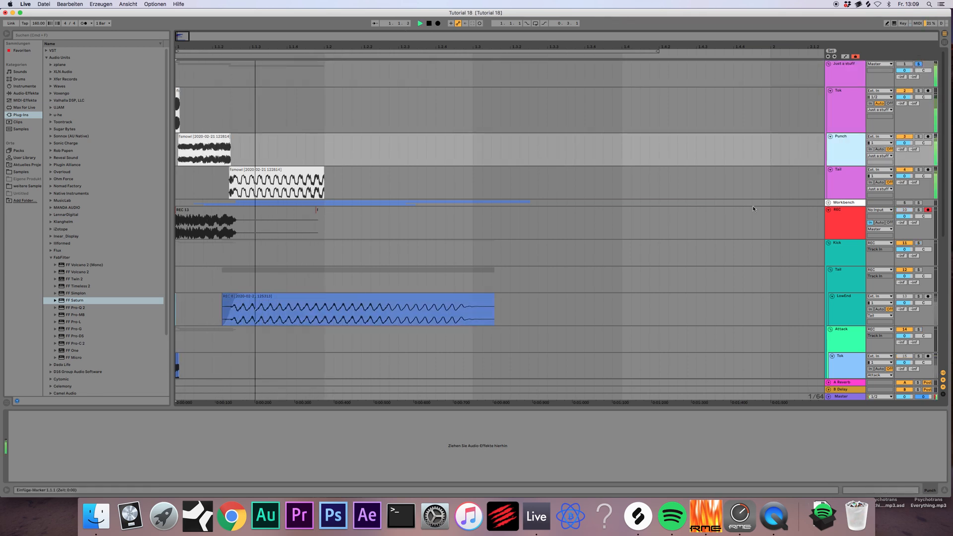
{"action": "scroll", "coordinate": [893, 218], "scroll_direction": "down", "scroll_amount": 2}
{"action": "key", "text": "space"}
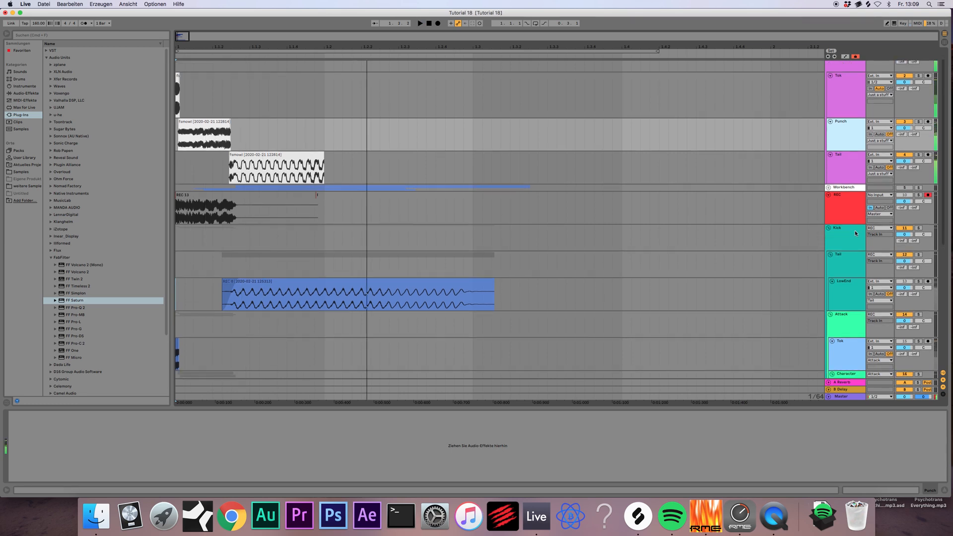
- Route the Kick group's output to Master and solo the group for playback
{"action": "left_click", "coordinate": [872, 227]}
{"action": "left_click", "coordinate": [874, 246]}
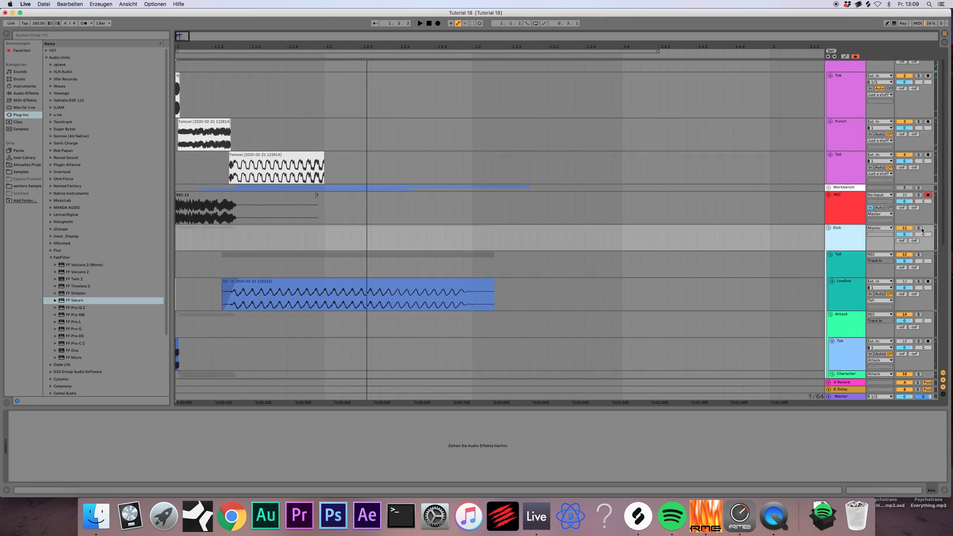
{"action": "left_click", "coordinate": [917, 227]}
{"action": "key", "text": "space"}
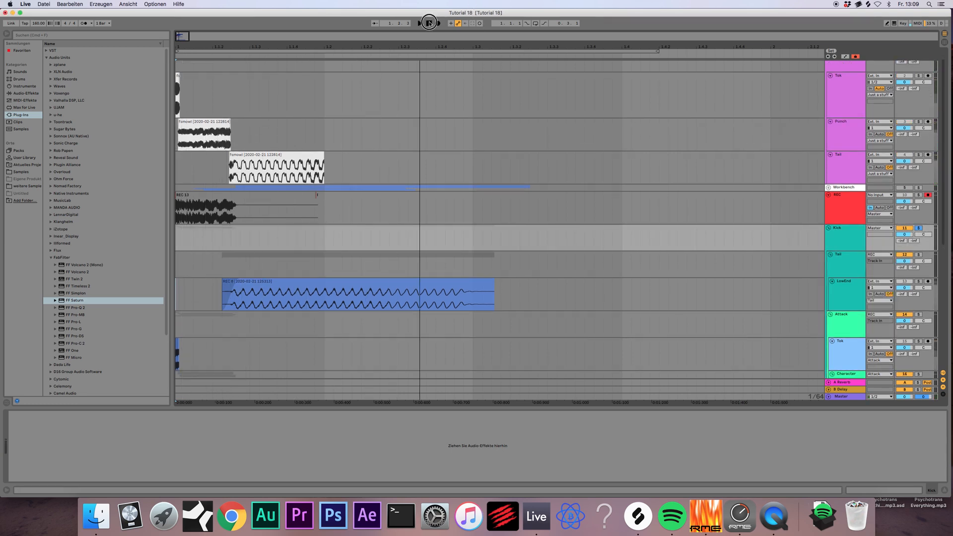
{"action": "scroll", "coordinate": [866, 208], "scroll_direction": "up", "scroll_amount": 1}
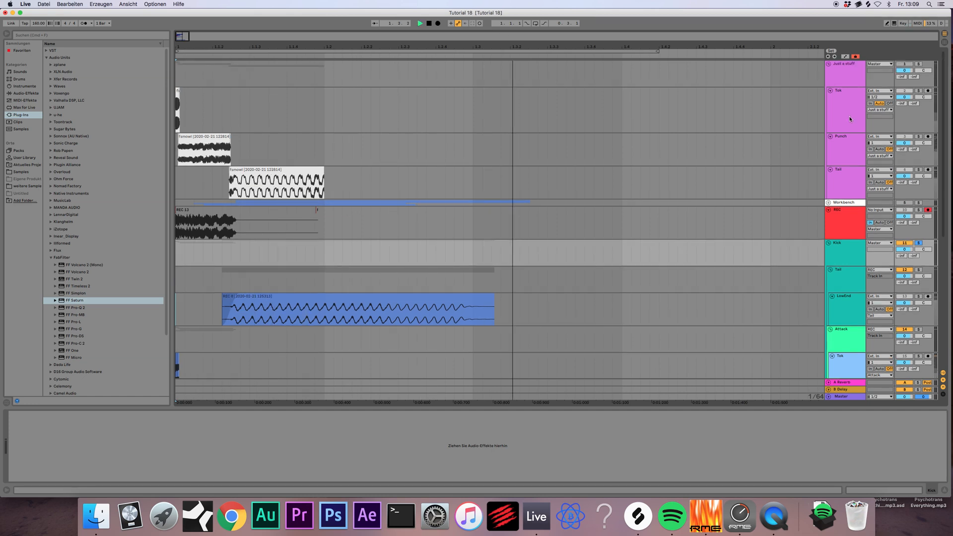
- Route the Attack group's output to the Kick group and play the kick back
{"action": "scroll", "coordinate": [818, 219], "scroll_direction": "down", "scroll_amount": 5}
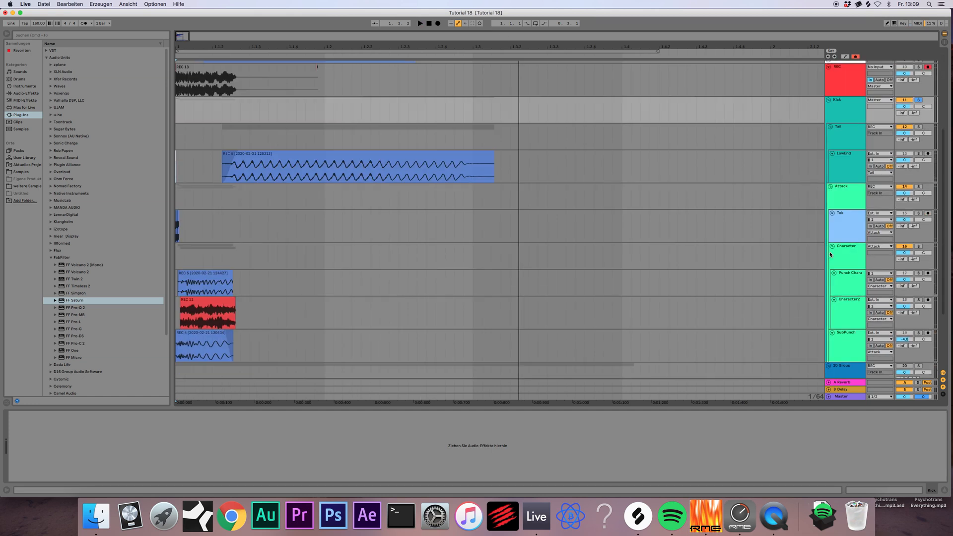
{"action": "left_click", "coordinate": [881, 186]}
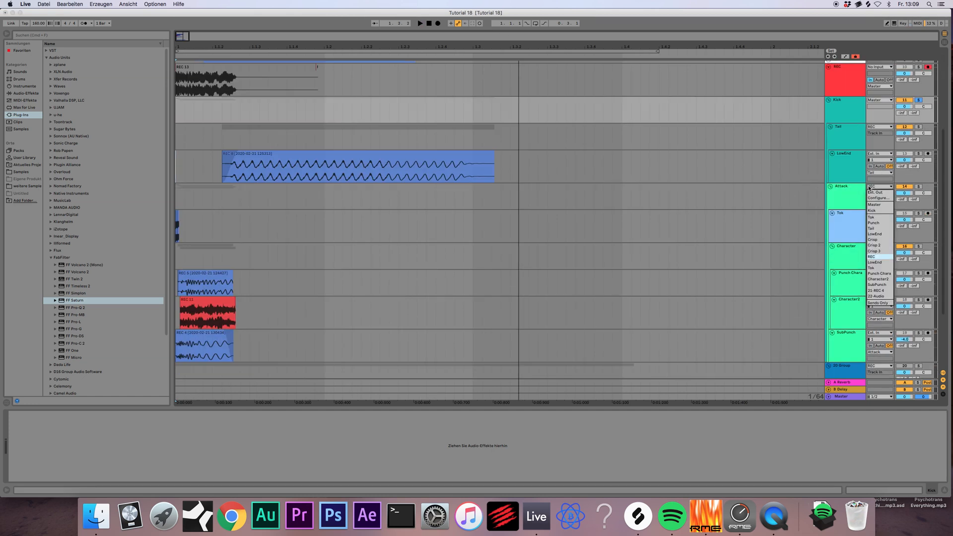
{"action": "left_click", "coordinate": [877, 211]}
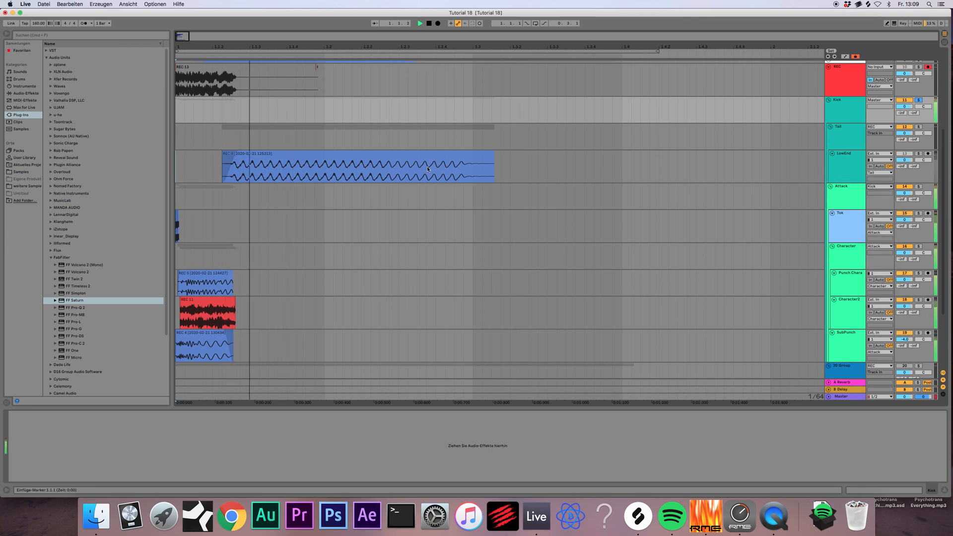
{"action": "scroll", "coordinate": [427, 169], "scroll_direction": "up", "scroll_amount": 5}
{"action": "key", "text": "space"}
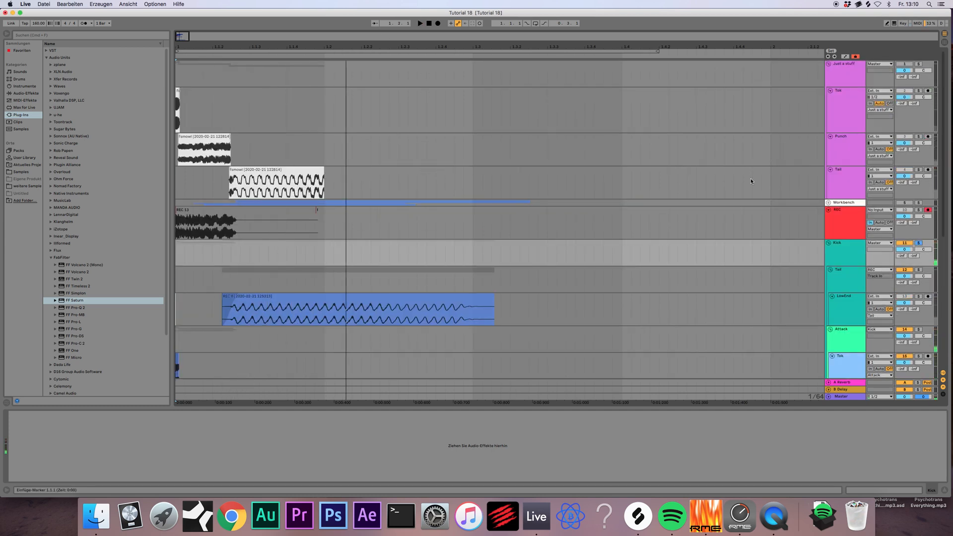
- Unsolo the Kick group and play the reference layers and the kick together
{"action": "left_click", "coordinate": [918, 243]}
{"action": "scroll", "coordinate": [297, 248], "scroll_direction": "down", "scroll_amount": 2}
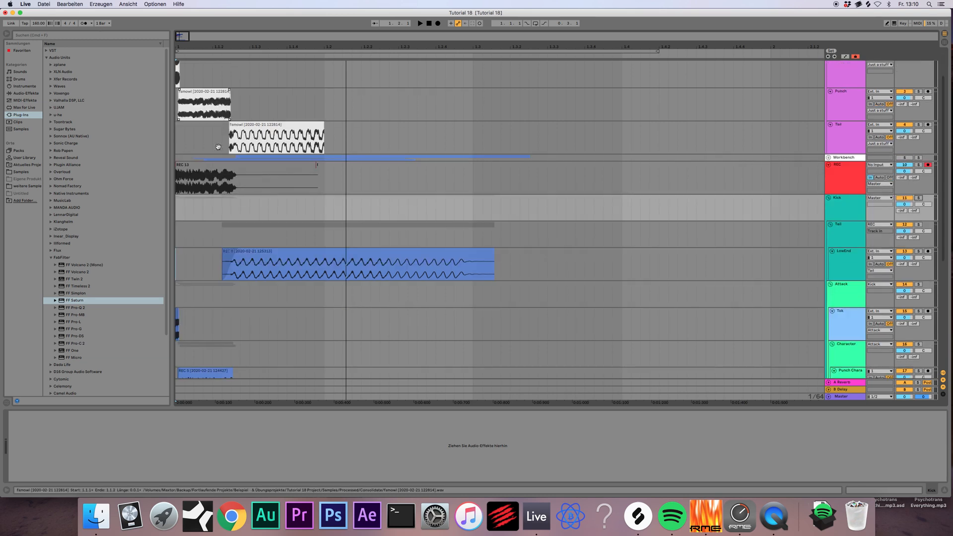
{"action": "left_click", "coordinate": [298, 259]}
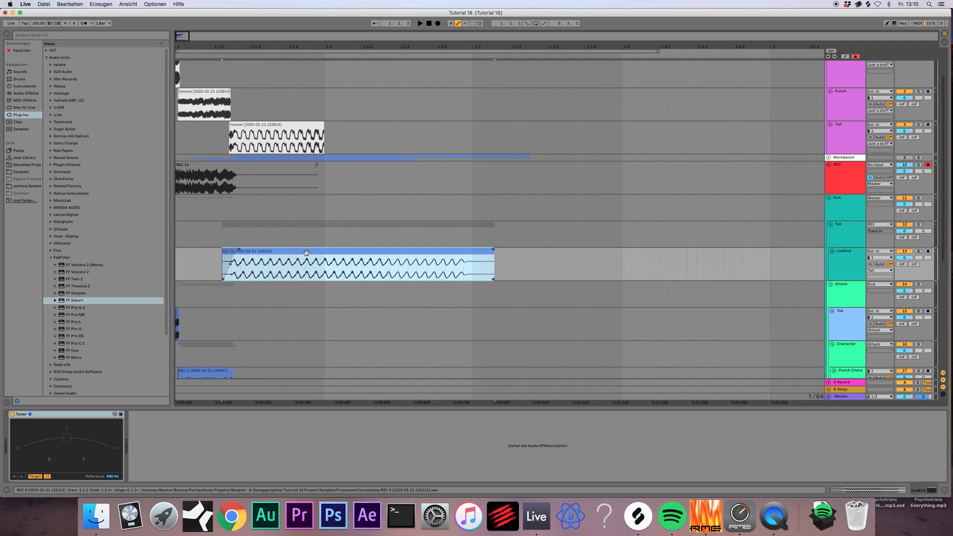
{"action": "key", "text": "space"}
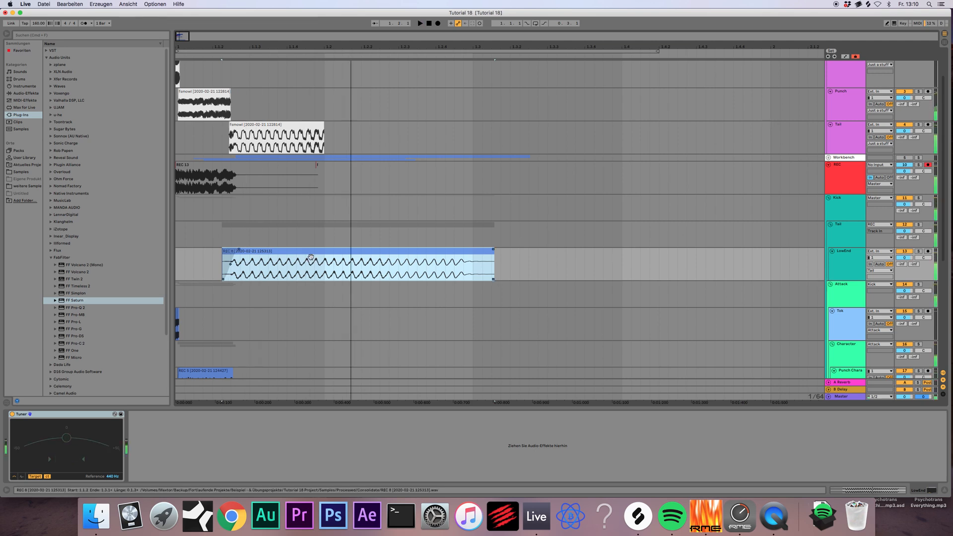
{"action": "scroll", "coordinate": [310, 257], "scroll_direction": "down", "scroll_amount": 3}
{"action": "key", "text": "Down"}
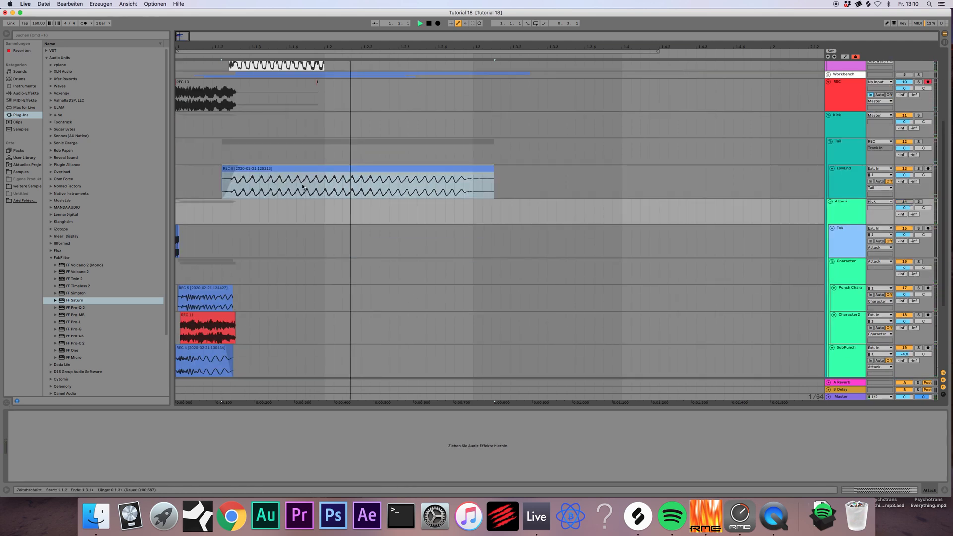
{"action": "key", "text": "space"}
{"action": "key", "text": "space"}
{"action": "key", "text": "space"}
- Shift the LowEnd clip slightly earlier so it overlaps more of the attack layers
{"action": "left_click_drag", "start_coordinate": [304, 47], "coordinate": [309, 94]}
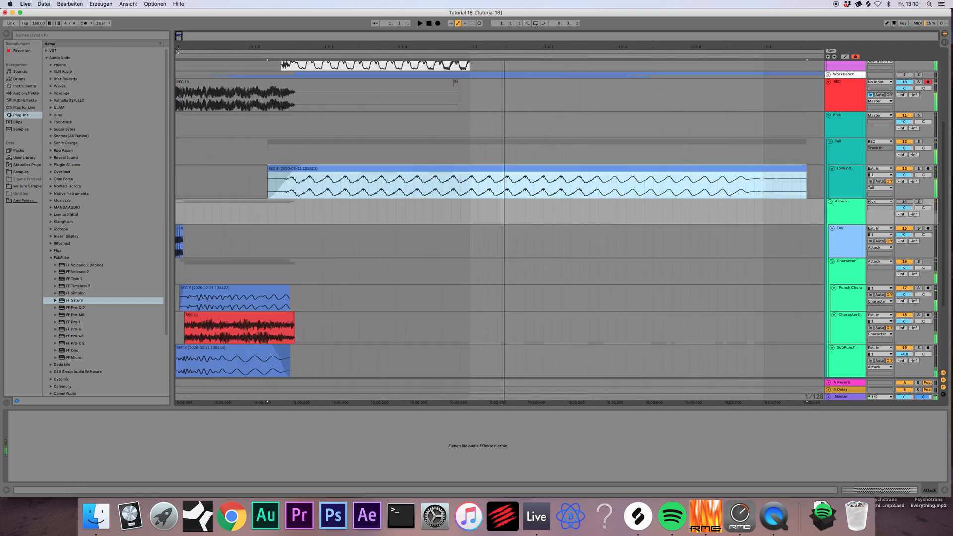
{"action": "left_click", "coordinate": [309, 168]}
{"action": "left_click_drag", "start_coordinate": [329, 169], "coordinate": [307, 172]}
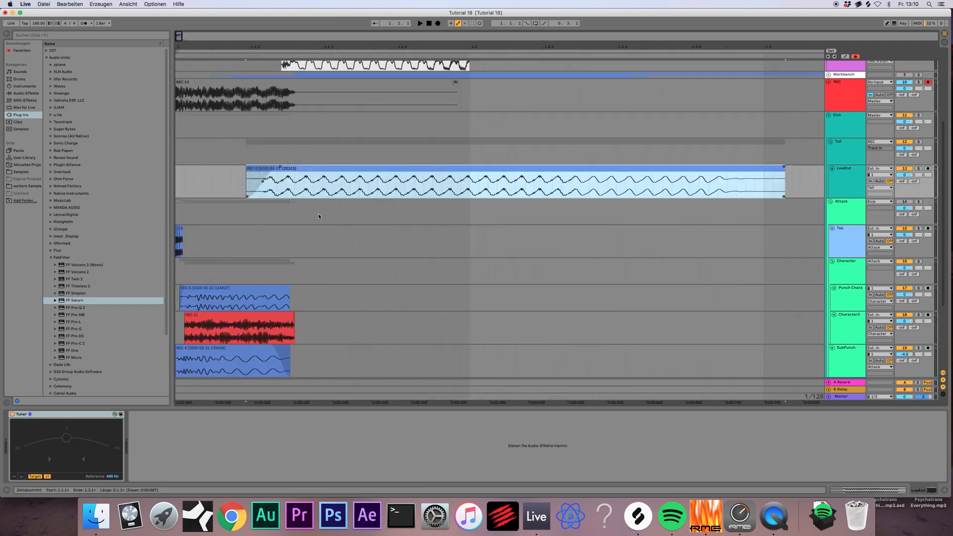
- Duplicate the LowEnd track within the Tail group and rename the copy Chips
{"action": "scroll", "coordinate": [319, 216], "scroll_direction": "up", "scroll_amount": 2}
{"action": "left_click", "coordinate": [839, 224]}
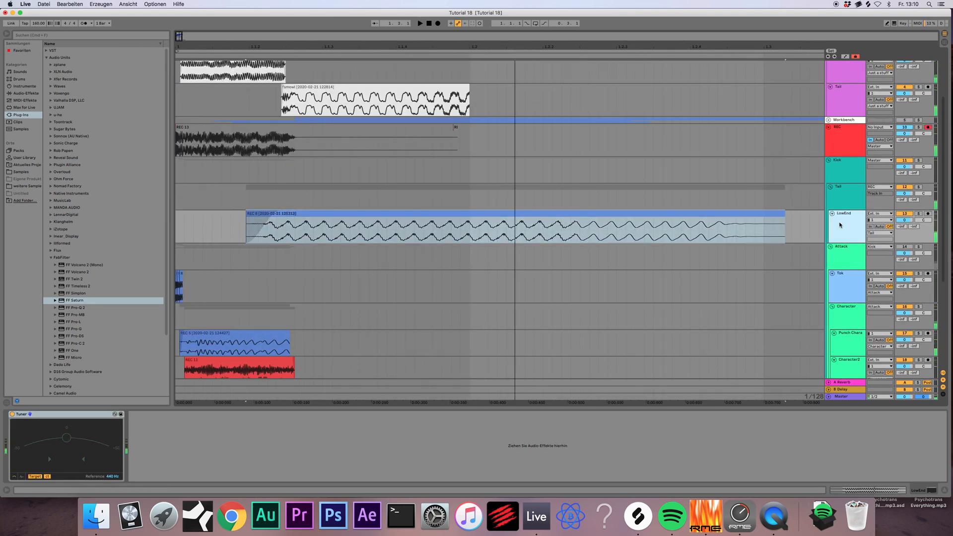
{"action": "key", "text": "super+d"}
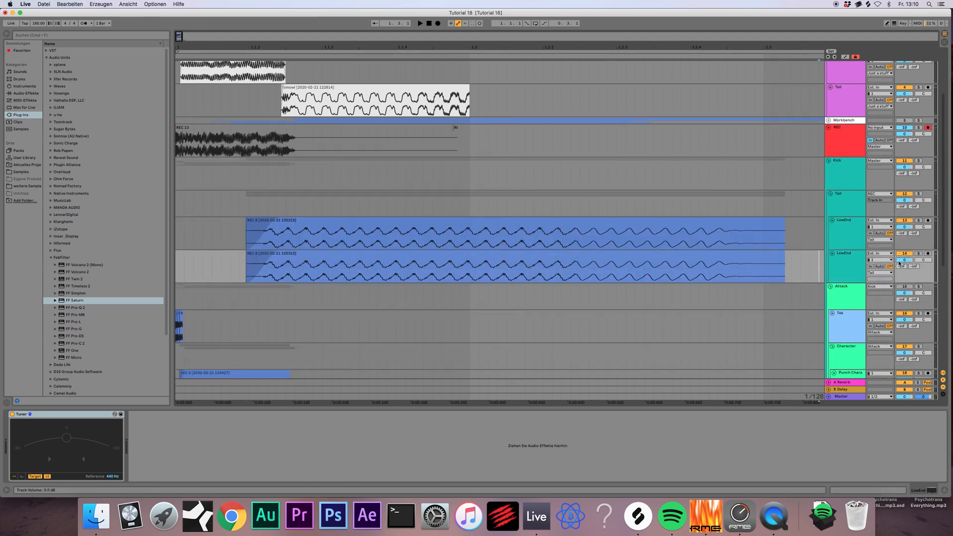
{"action": "key", "text": "super+r"}
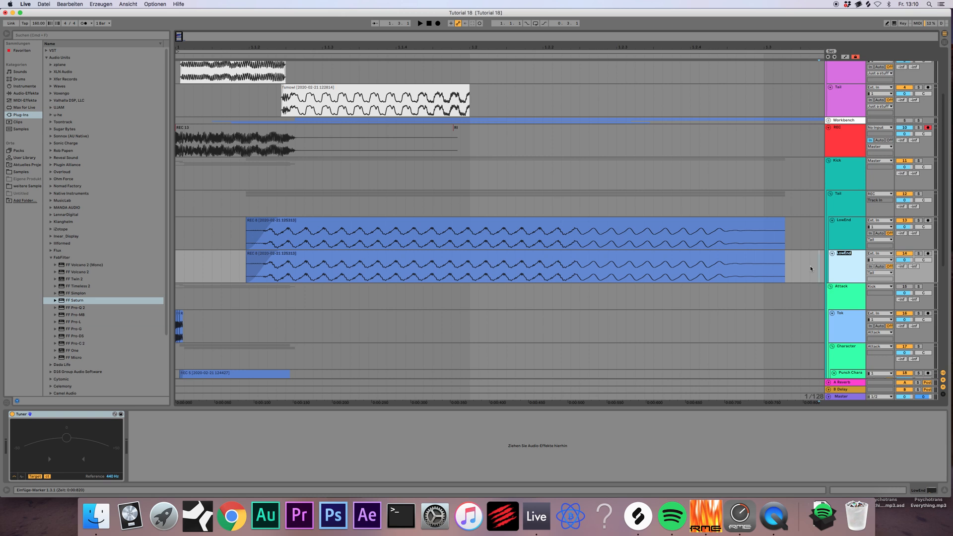
{"action": "type", "text": "Chips"}
- Add FF Pro-Q 2 with the Low Cut Brickwall preset to the Chips track, set its cutoff to about 370 Hz and solo the track
{"action": "left_click_drag", "start_coordinate": [81, 311], "coordinate": [310, 258]}
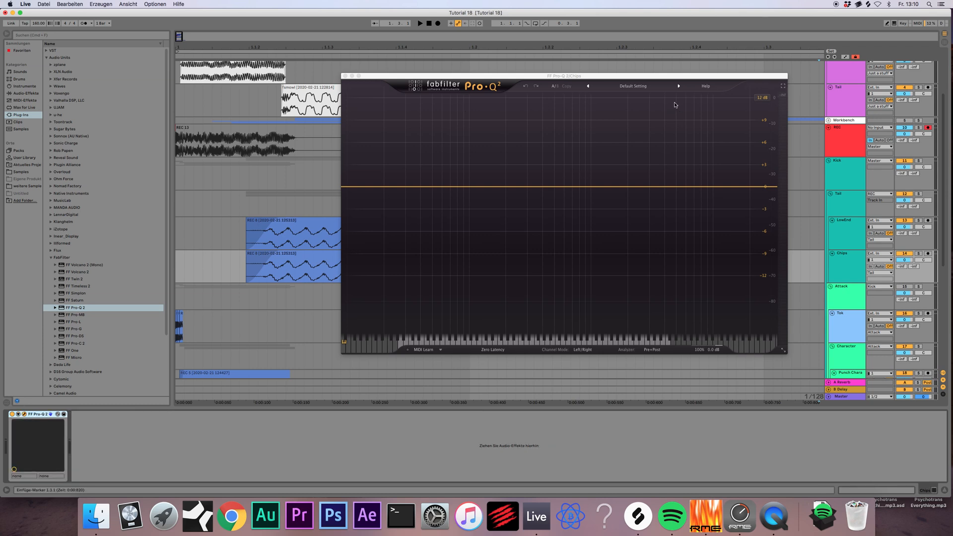
{"action": "left_click", "coordinate": [640, 87]}
{"action": "left_click", "coordinate": [640, 236]}
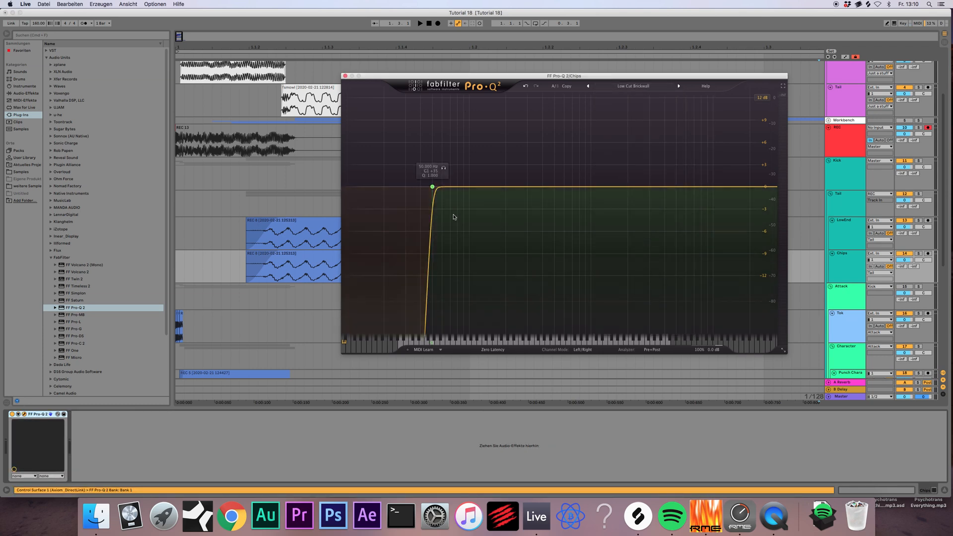
{"action": "left_click_drag", "start_coordinate": [432, 187], "coordinate": [539, 187]}
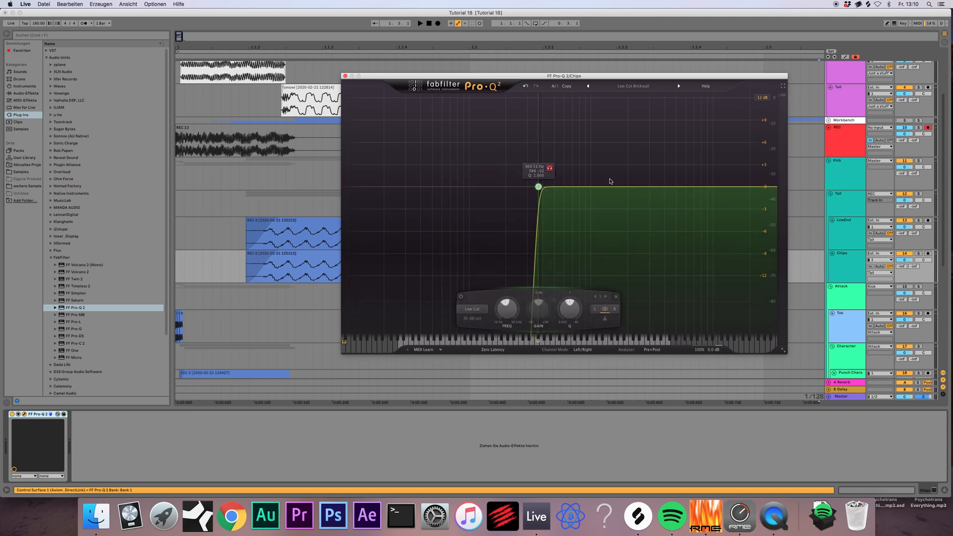
{"action": "left_click", "coordinate": [900, 249]}
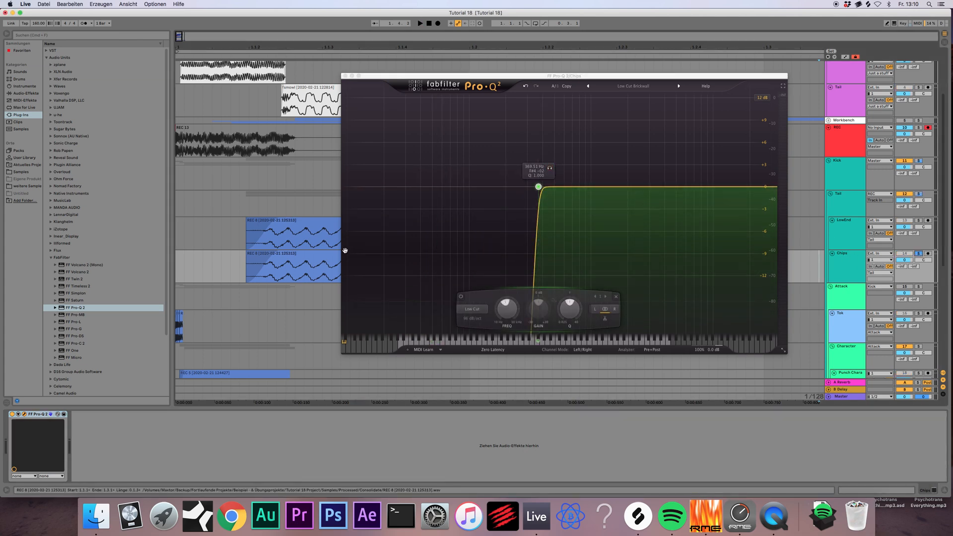
- Lower the Chips track's Pro-Q 2 low-cut frequency to about 288 Hz during playback
{"action": "left_click", "coordinate": [297, 263]}
{"action": "key", "text": "space"}
{"action": "left_click_drag", "start_coordinate": [538, 187], "coordinate": [525, 188]}
{"action": "key", "text": "space"}
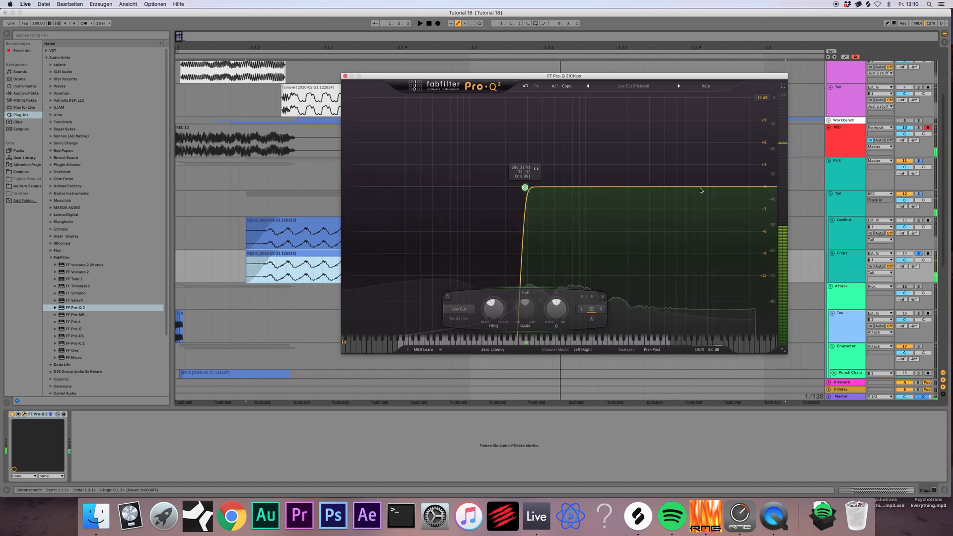
- Add a bell boost of about 7 dB near 7.4 kHz in the Chips equalizer, audition it and close the plug-in window
{"action": "left_click_drag", "start_coordinate": [655, 187], "coordinate": [695, 133]}
{"action": "key", "text": "space"}
{"action": "key", "text": "space"}
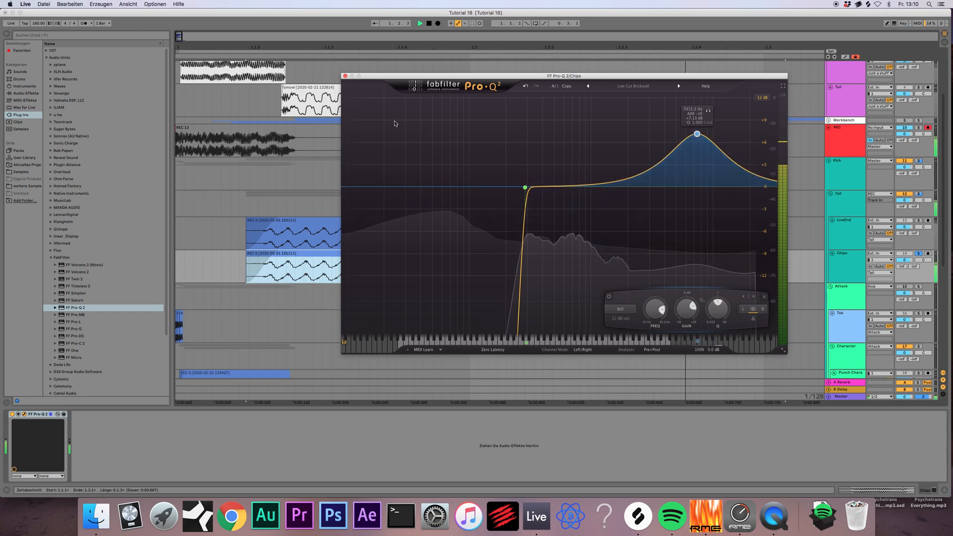
{"action": "key", "text": "space"}
{"action": "left_click", "coordinate": [345, 76]}
{"action": "key", "text": "space"}
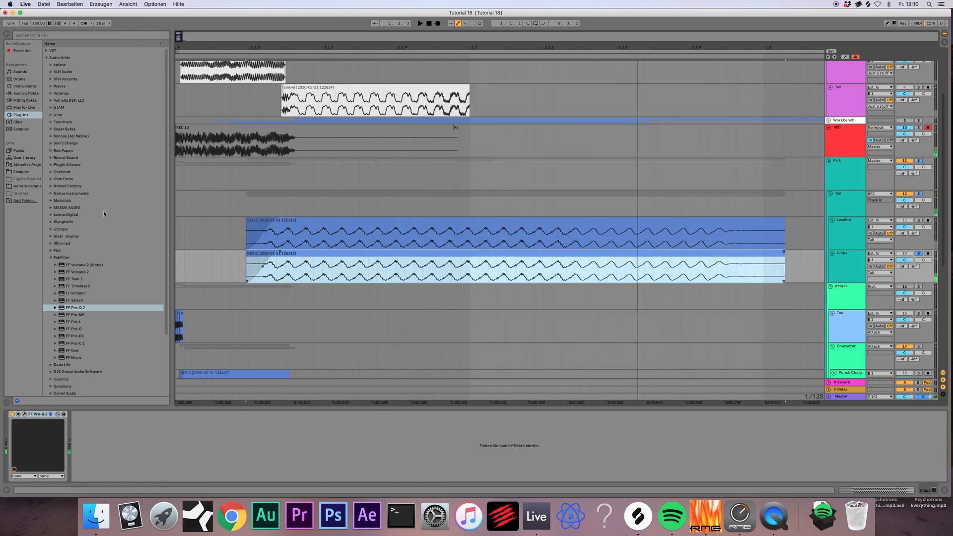
- Add Erosion to the Chips track and set it to Noise mode at about 3.5 kHz with full amount
{"action": "left_click", "coordinate": [25, 93]}
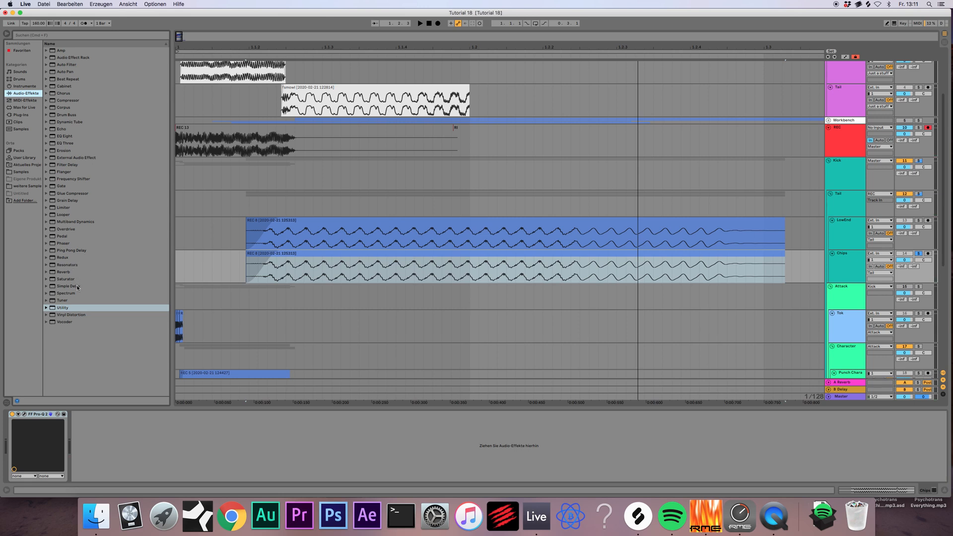
{"action": "left_click_drag", "start_coordinate": [64, 151], "coordinate": [324, 276]}
{"action": "left_click", "coordinate": [102, 458]}
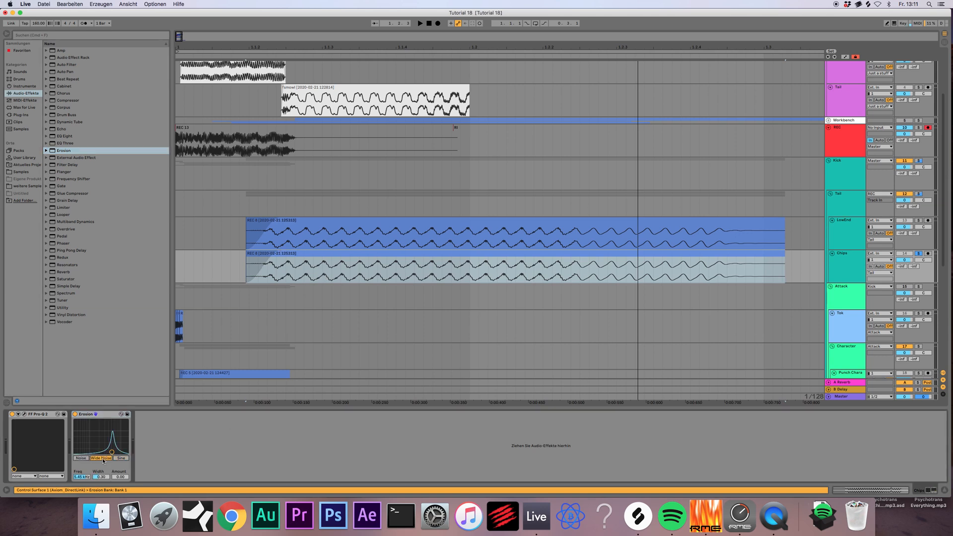
{"action": "left_click", "coordinate": [82, 458]}
{"action": "left_click_drag", "start_coordinate": [112, 452], "coordinate": [106, 422]}
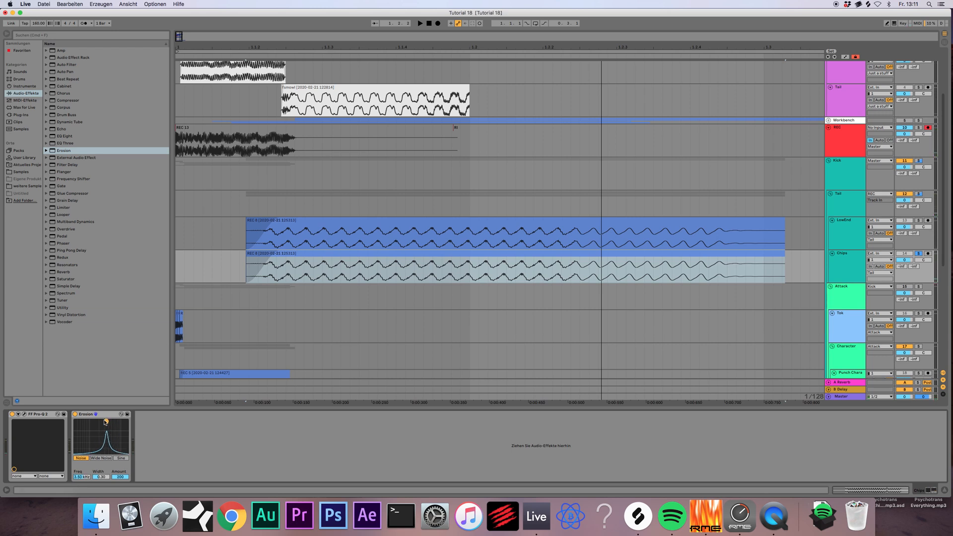
- Remove the Erosion effect from the Chips track and play the track again
{"action": "left_click", "coordinate": [110, 414]}
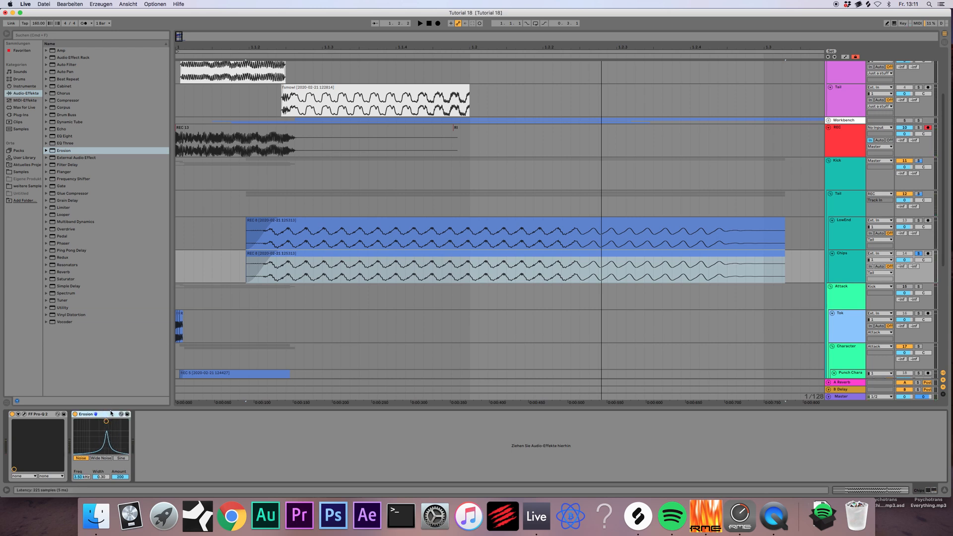
{"action": "key", "text": "XF86AudioRaiseVolume"}
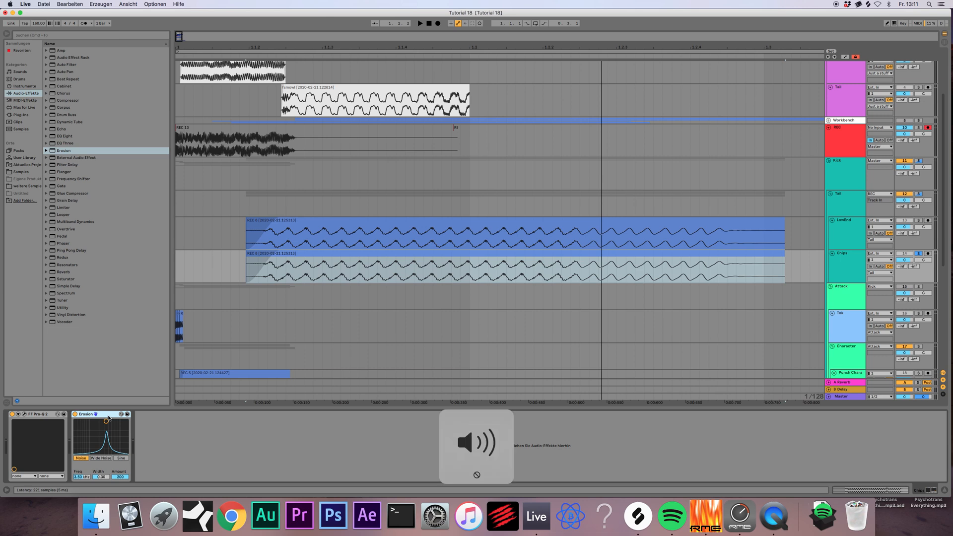
{"action": "left_click", "coordinate": [257, 444]}
{"action": "left_click", "coordinate": [94, 413]}
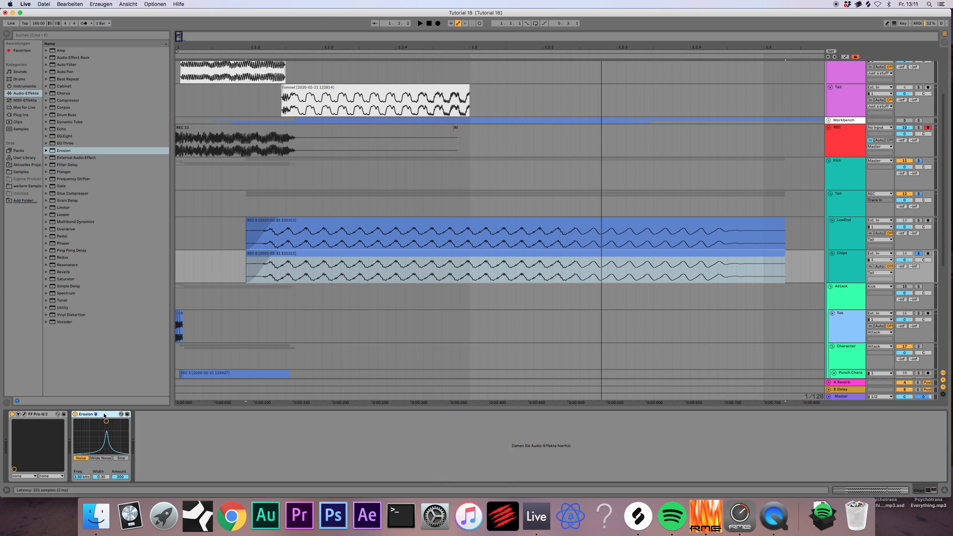
{"action": "key", "text": "Delete"}
{"action": "left_click", "coordinate": [852, 269]}
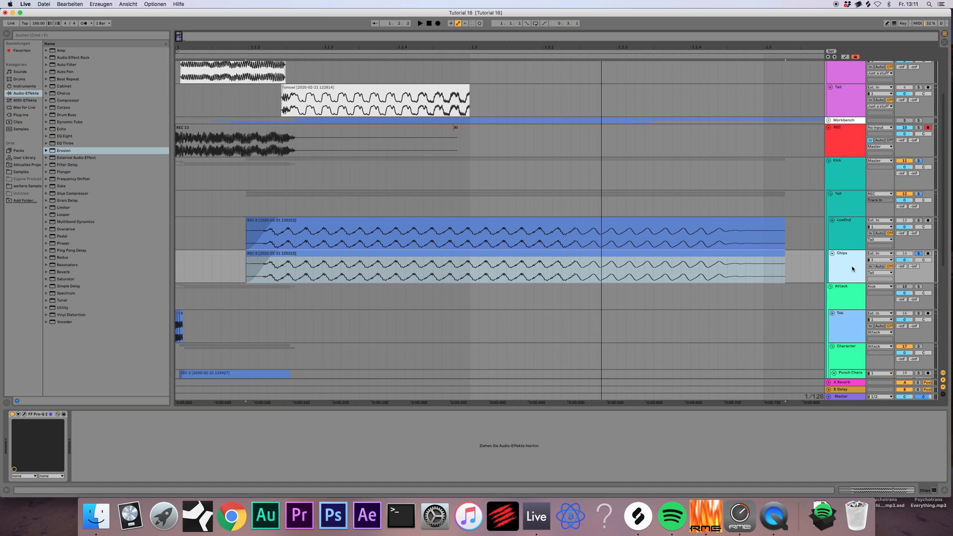
{"action": "key", "text": "space"}
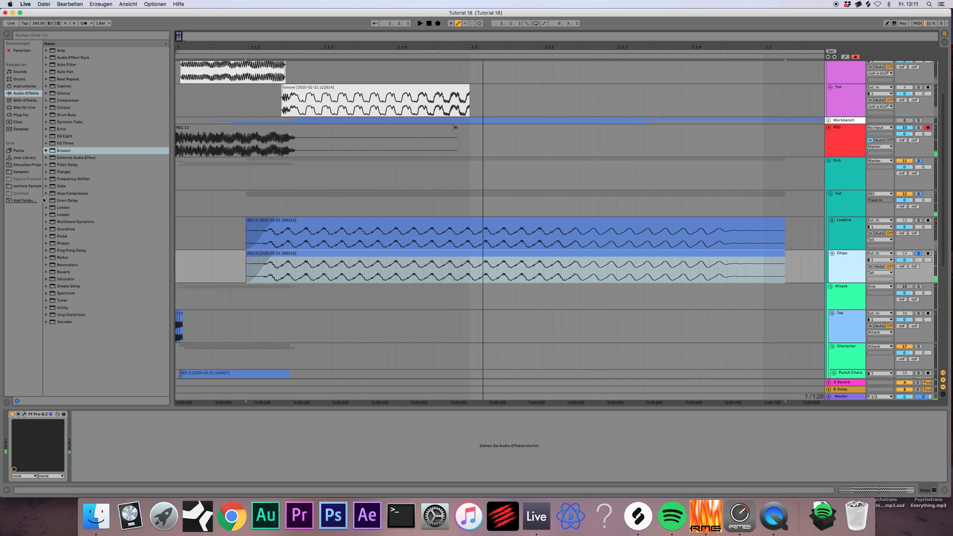
- Check the device chain on the Character2 track, then return to the Chips track and play it
{"action": "left_click", "coordinate": [29, 114]}
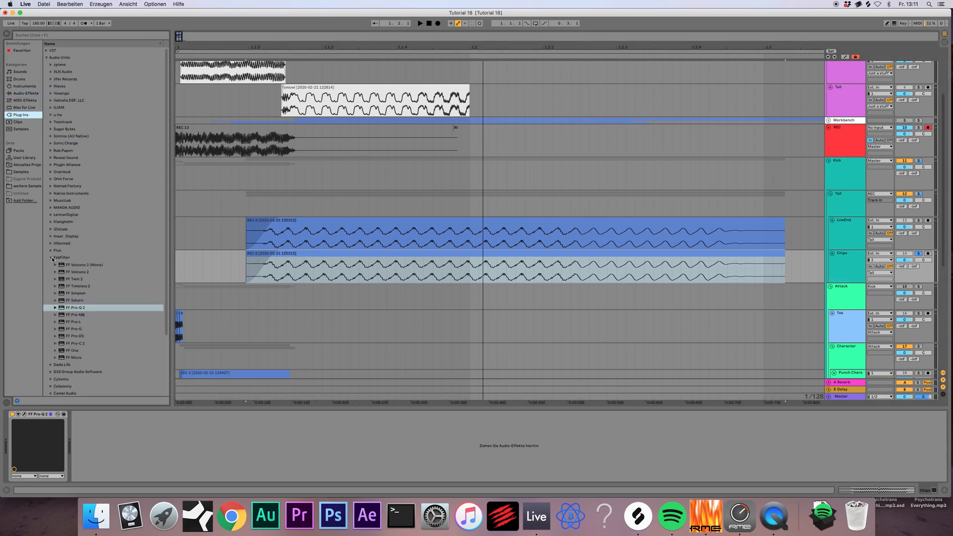
{"action": "scroll", "coordinate": [408, 280], "scroll_direction": "down", "scroll_amount": 5}
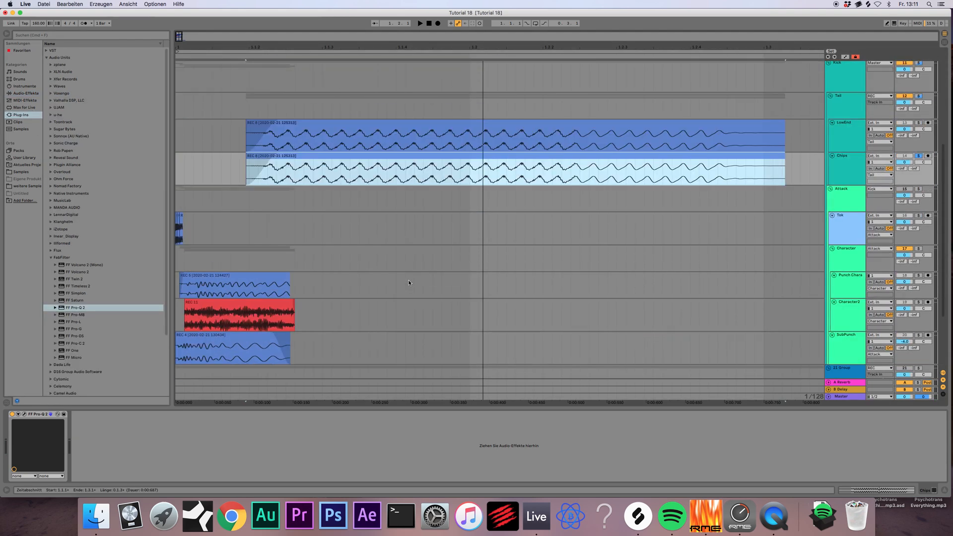
{"action": "left_click", "coordinate": [259, 321]}
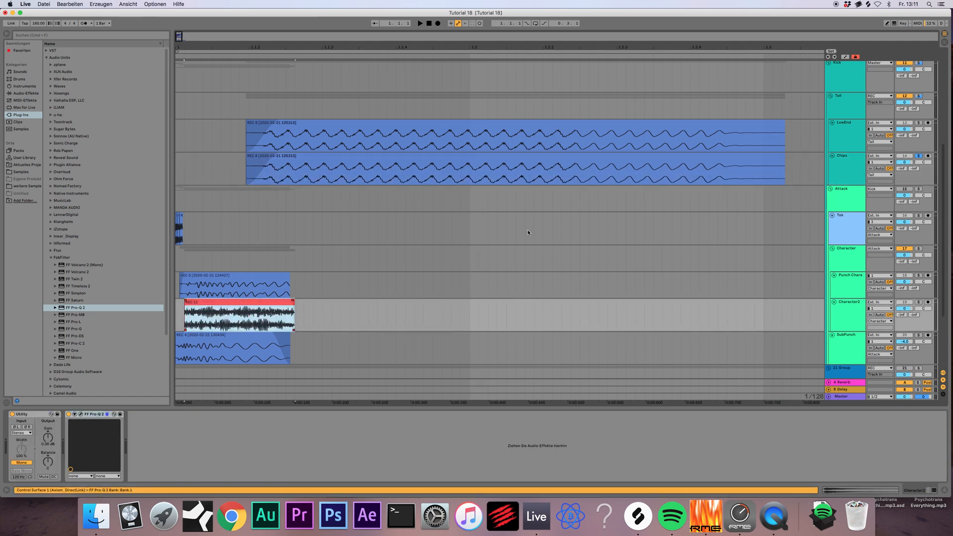
{"action": "left_click", "coordinate": [835, 166]}
{"action": "scroll", "coordinate": [836, 169], "scroll_direction": "up", "scroll_amount": 3}
{"action": "key", "text": "space"}
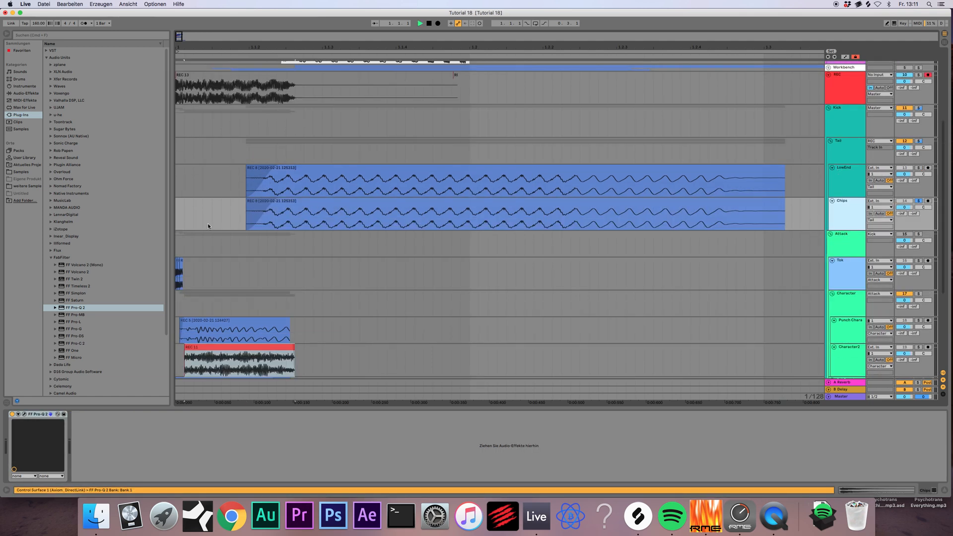
- Insert the ValhallaRoom reverb on the Chips track and load its JangleChamber preset from the Dark category
{"action": "left_click", "coordinate": [50, 257]}
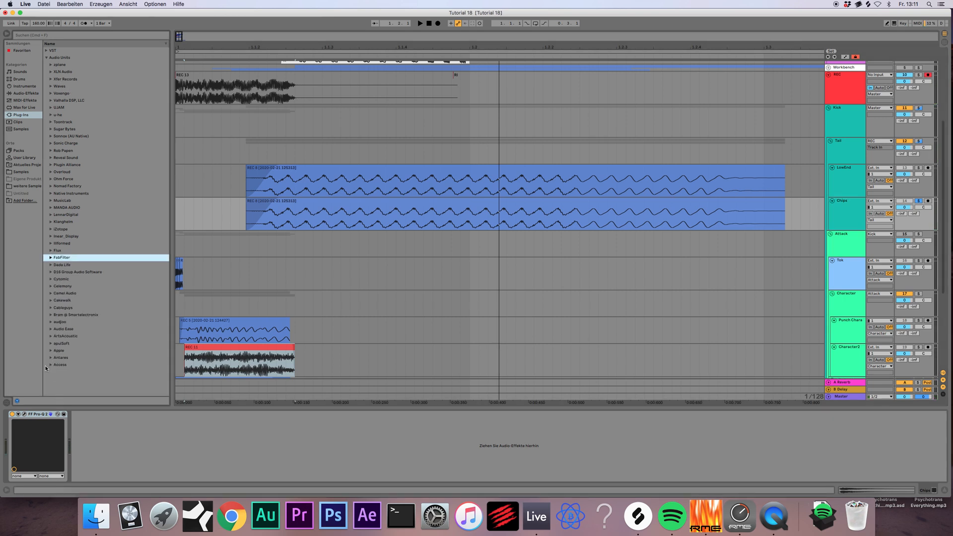
{"action": "left_click", "coordinate": [51, 100]}
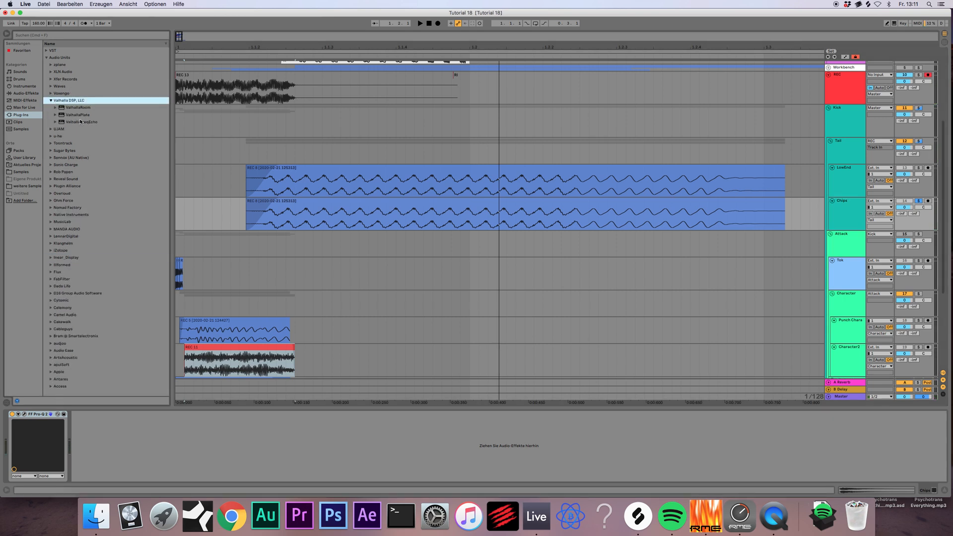
{"action": "left_click_drag", "start_coordinate": [77, 107], "coordinate": [182, 144]}
{"action": "left_click_drag", "start_coordinate": [326, 227], "coordinate": [328, 229]}
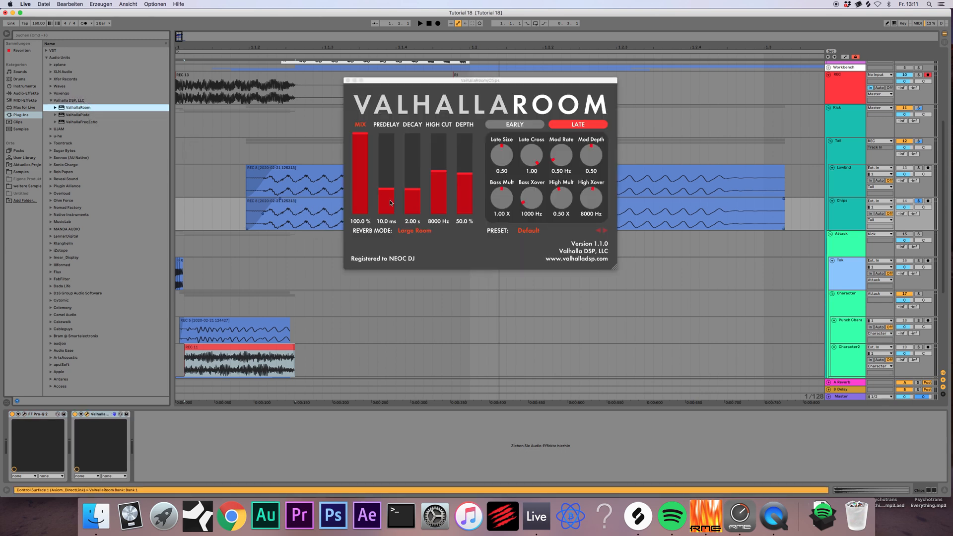
{"action": "key", "text": "space"}
{"action": "left_click", "coordinate": [529, 232]}
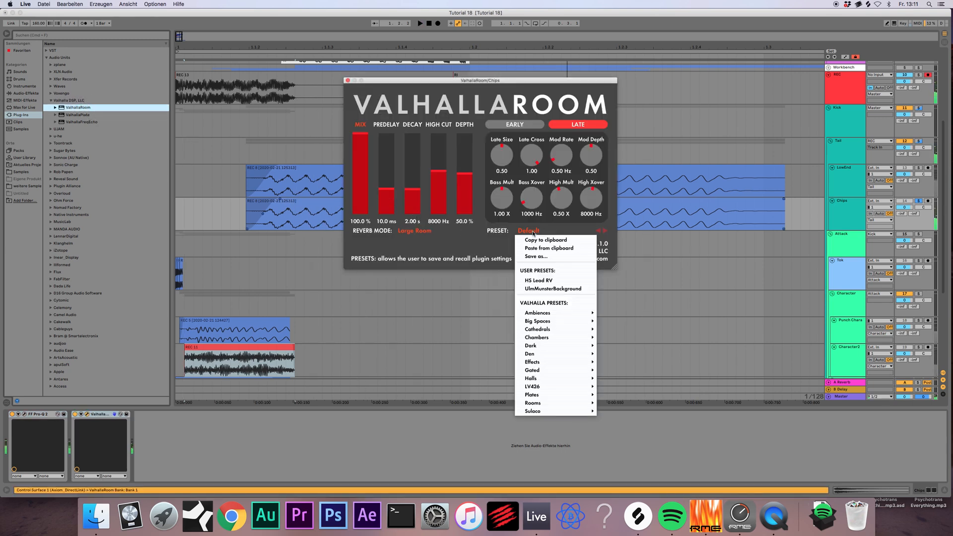
{"action": "mouse_move", "coordinate": [540, 340]}
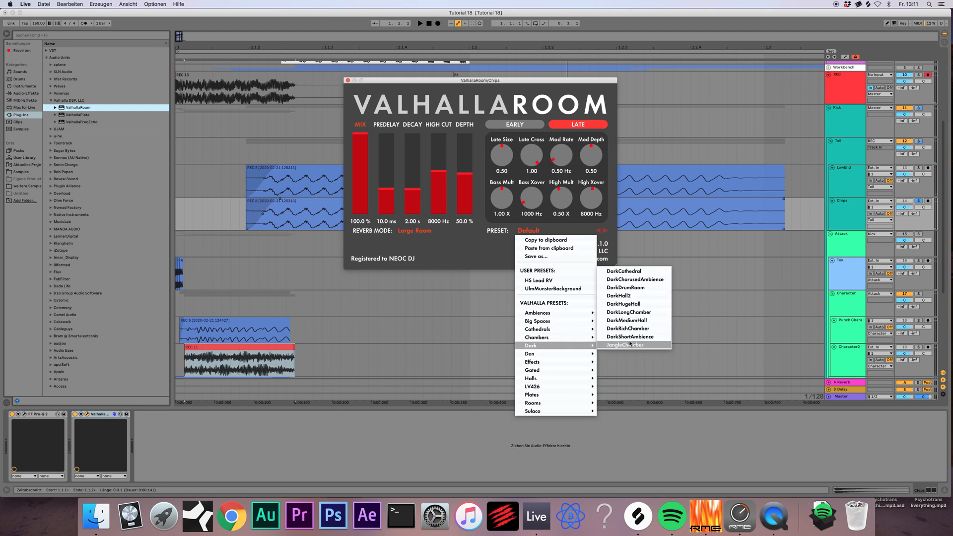
{"action": "left_click", "coordinate": [630, 345]}
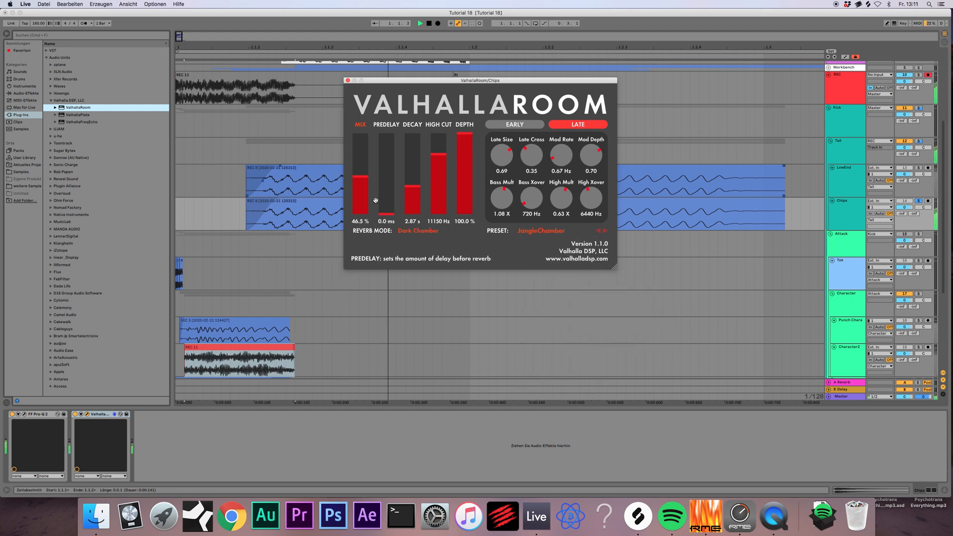
- Set ValhallaRoom's decay to about 0.95 s and its mix to about 37%, and hide the plug-in window
{"action": "left_click_drag", "start_coordinate": [360, 181], "coordinate": [361, 207]}
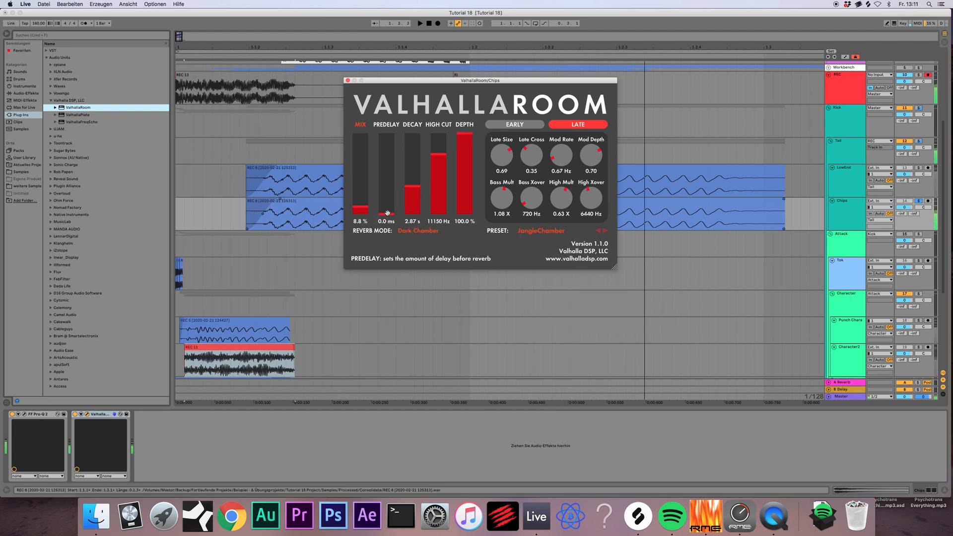
{"action": "left_click_drag", "start_coordinate": [412, 187], "coordinate": [413, 195]}
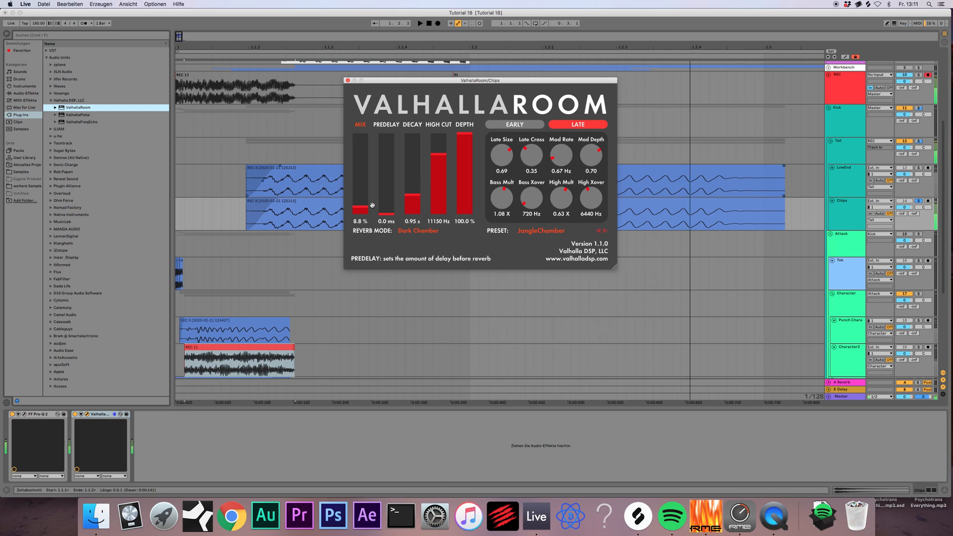
{"action": "left_click_drag", "start_coordinate": [360, 207], "coordinate": [366, 177]}
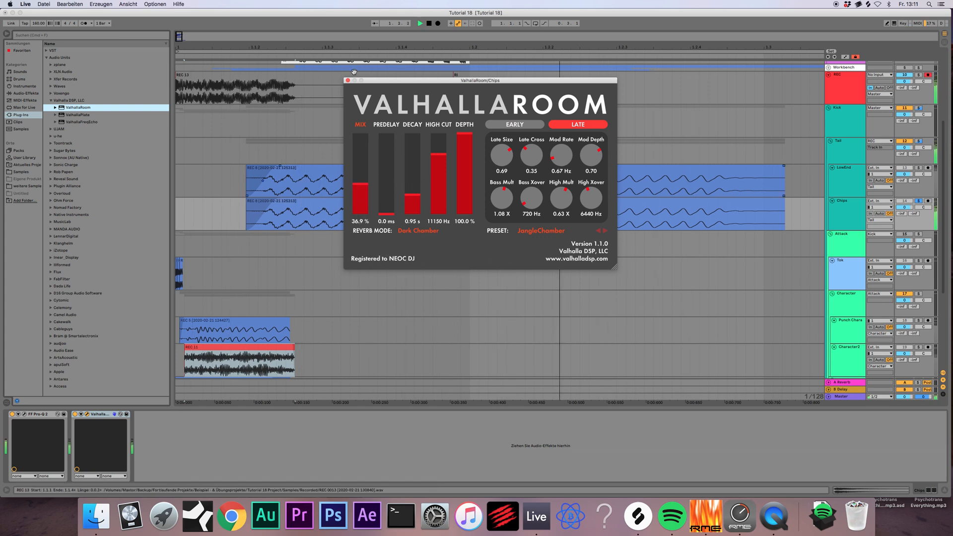
{"action": "key", "text": "super+alt+p"}
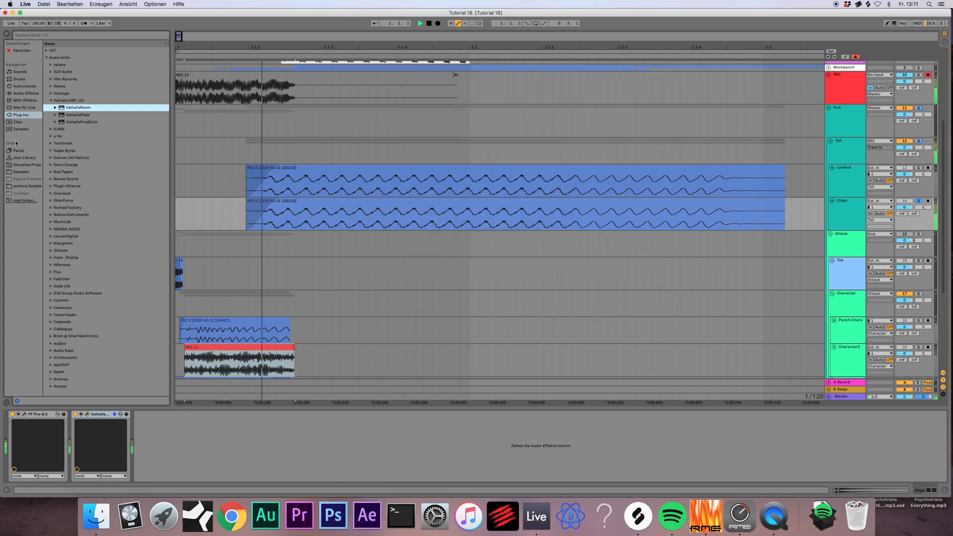
- Add a Utility device after ValhallaRoom on the Chips track and play the result
{"action": "left_click", "coordinate": [25, 93]}
{"action": "left_click_drag", "start_coordinate": [65, 307], "coordinate": [145, 479]}
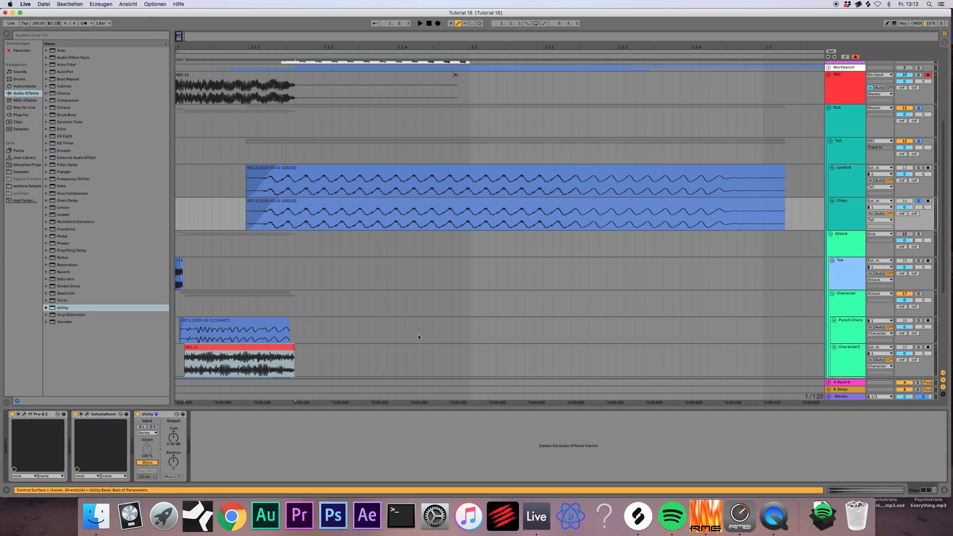
{"action": "key", "text": "space"}
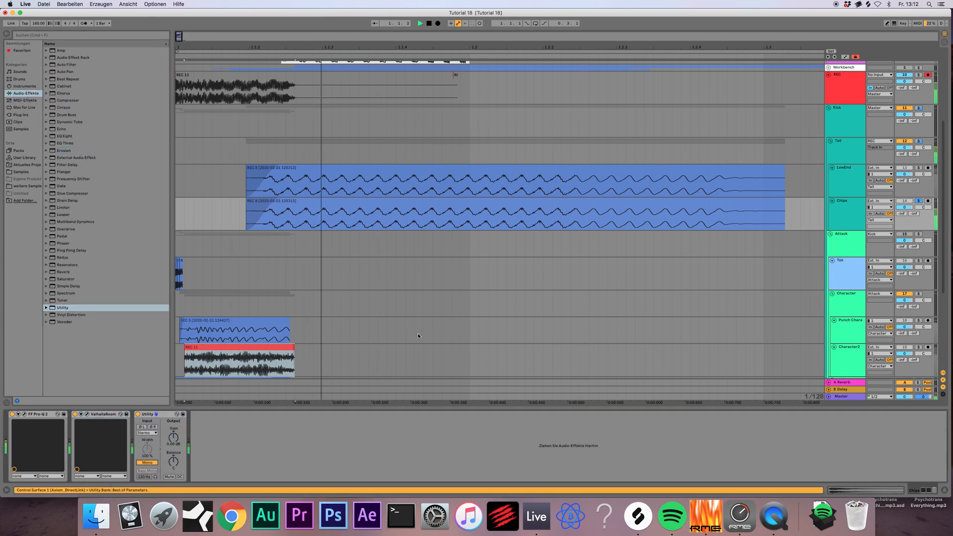
- Add iZotope Trash 2 at the end of the Chips device chain and start playback
{"action": "left_click", "coordinate": [21, 114]}
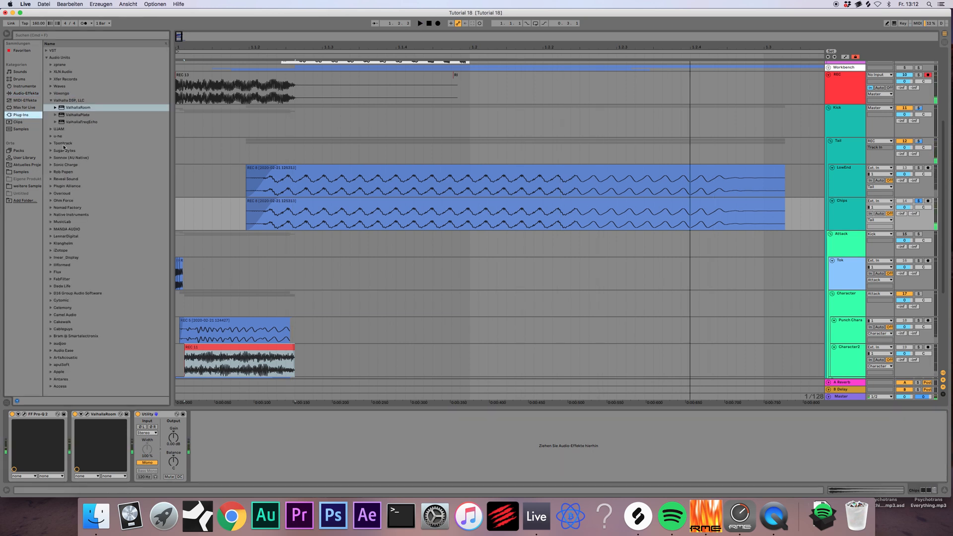
{"action": "left_click", "coordinate": [51, 101]}
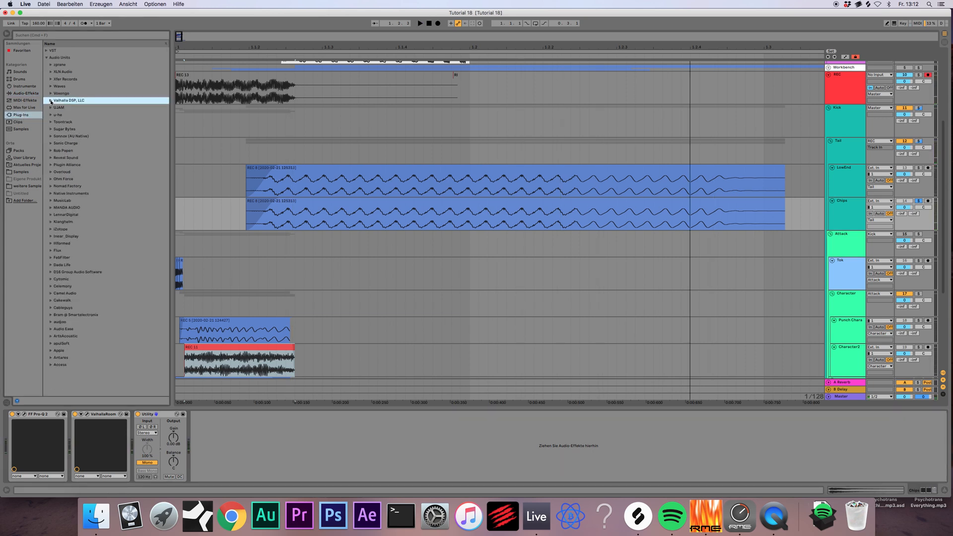
{"action": "left_click", "coordinate": [50, 229]}
{"action": "left_click_drag", "start_coordinate": [87, 293], "coordinate": [220, 420]}
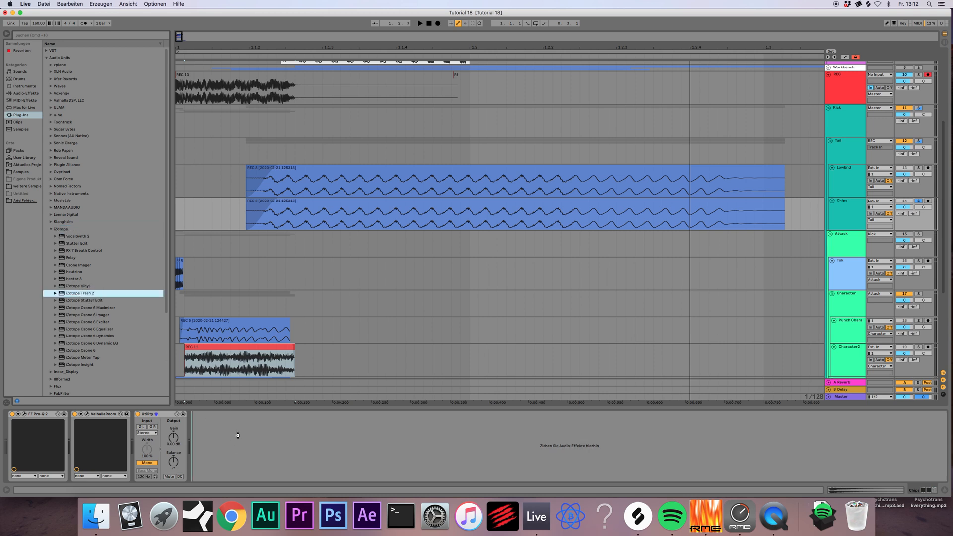
{"action": "key", "text": "space"}
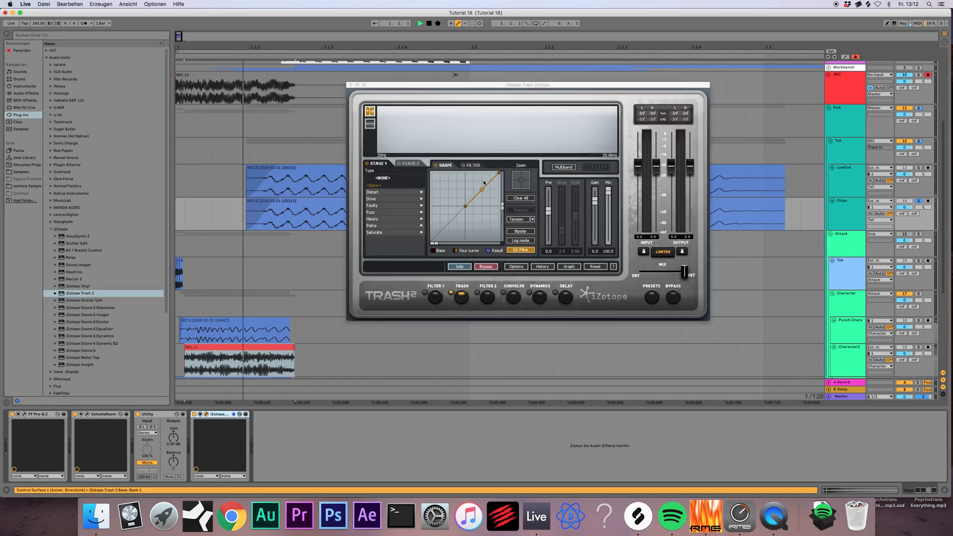
- Choose the Amp Drainer distortion for stage 1 of Trash 2, listen to it and close the plug-in window
{"action": "key", "text": "space"}
{"action": "left_click", "coordinate": [389, 193]}
{"action": "key", "text": "space"}
{"action": "left_click", "coordinate": [378, 186]}
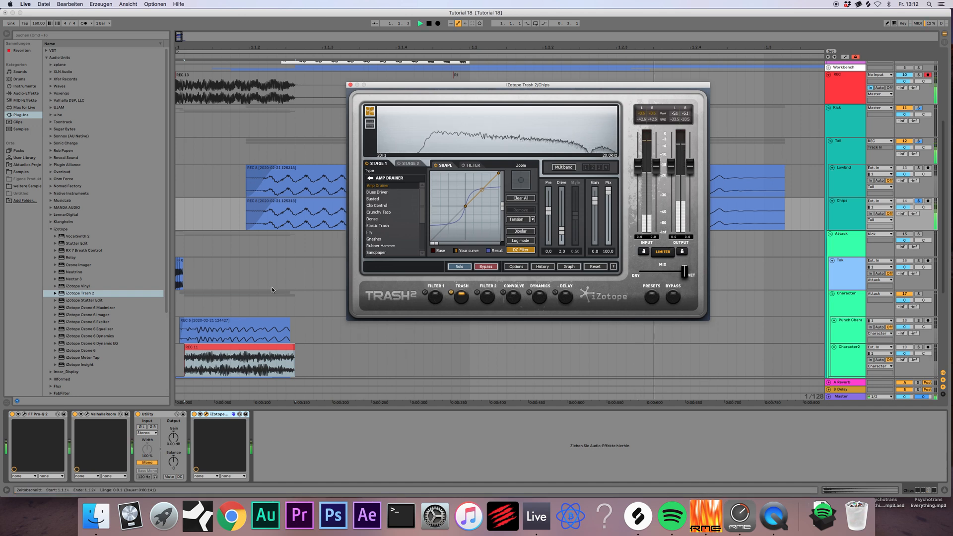
{"action": "left_click", "coordinate": [350, 84]}
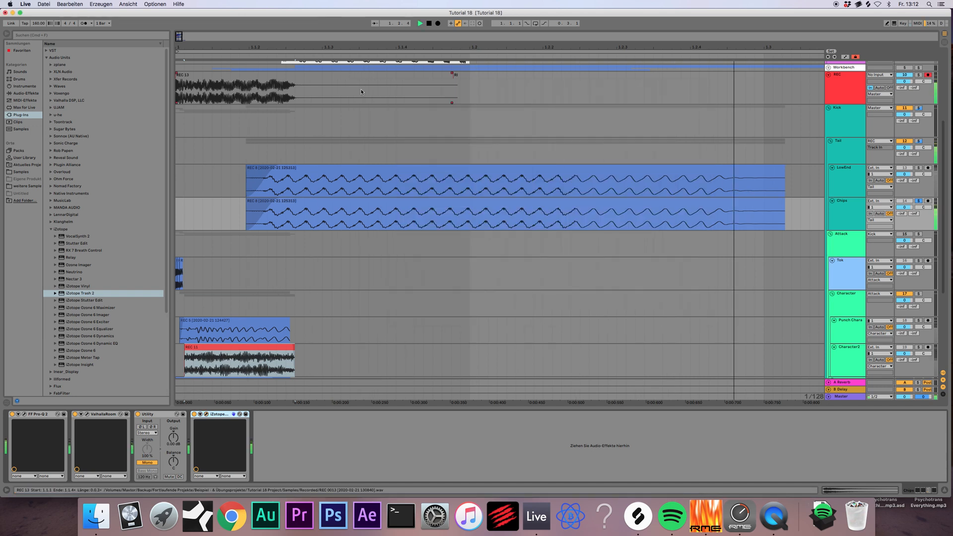
{"action": "key", "text": "space"}
- Take Chips out of solo, play the Tail group's layers together and shift the Chips clip slightly later against the LowEnd clip
{"action": "left_click", "coordinate": [917, 142]}
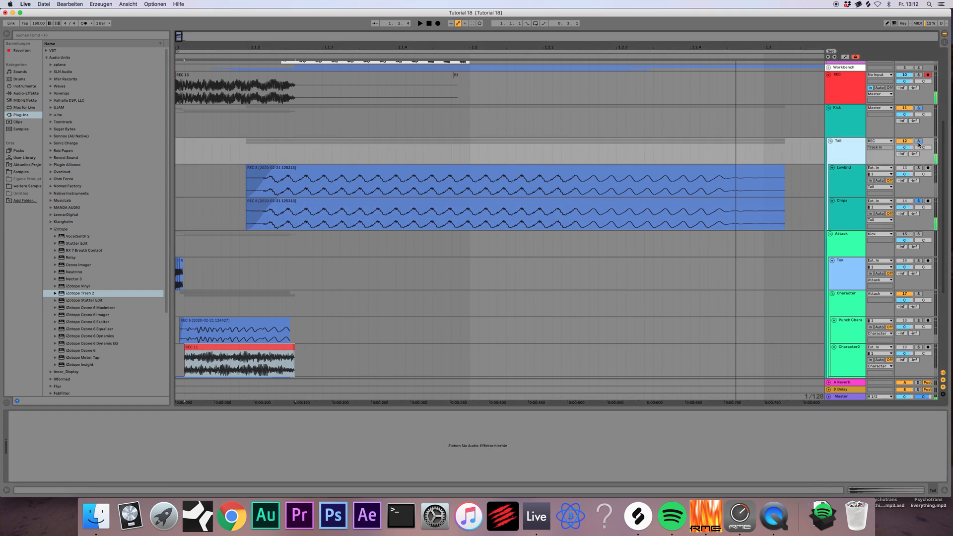
{"action": "key", "text": "space"}
{"action": "left_click", "coordinate": [448, 204]}
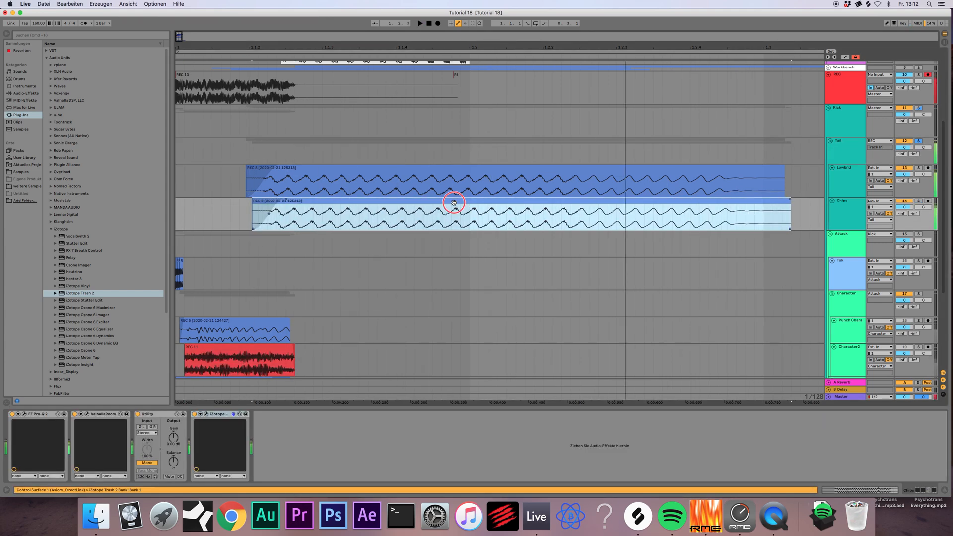
{"action": "left_click_drag", "start_coordinate": [456, 208], "coordinate": [461, 208]}
- Lower the Chips track's volume to about -12 dB and play it together with LowEnd
{"action": "left_click", "coordinate": [904, 210]}
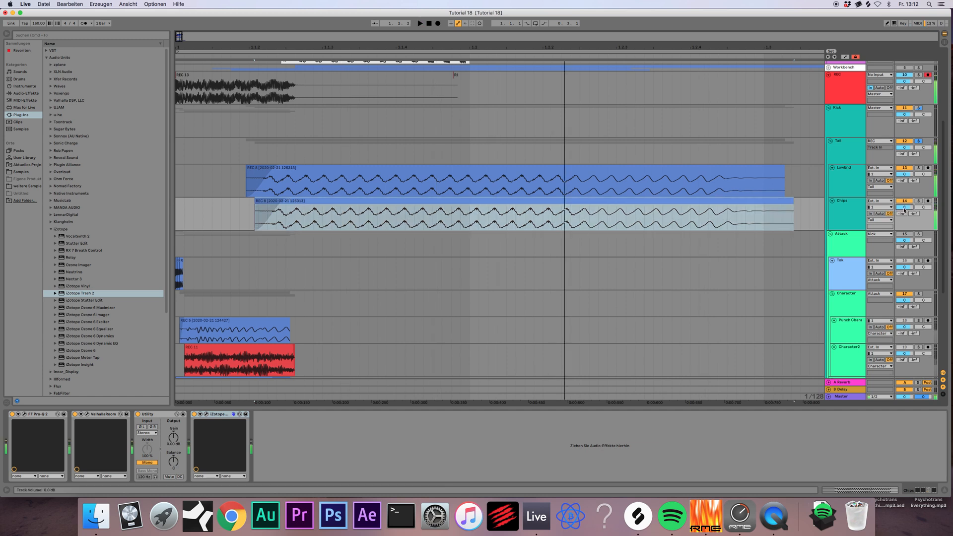
{"action": "key", "text": "space"}
{"action": "key", "text": "space"}
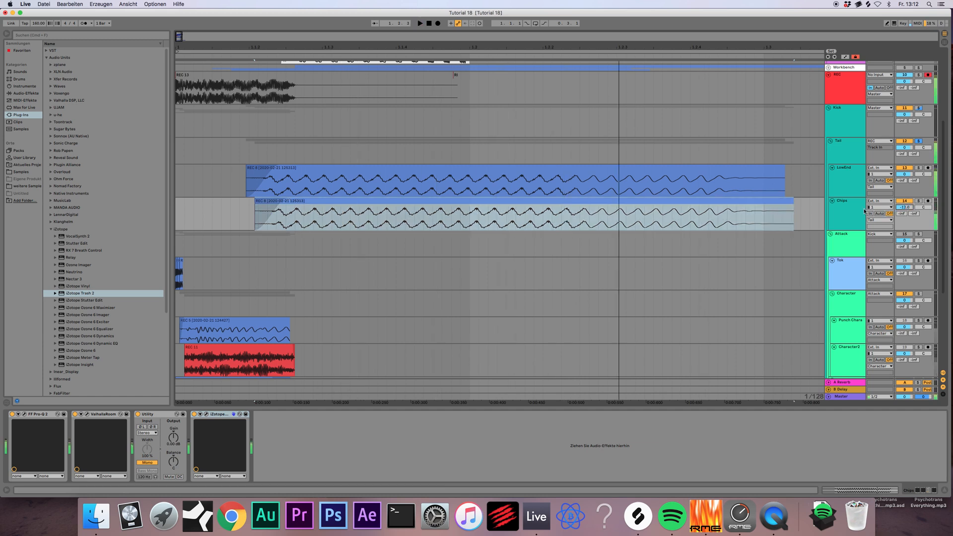
{"action": "key", "text": "space"}
{"action": "left_click", "coordinate": [838, 212]}
{"action": "key", "text": "space"}
{"action": "key", "text": "space"}
- Solo the Chips track and add FabFilter Pro-Q 2 at the end of its device chain
{"action": "left_click", "coordinate": [919, 201]}
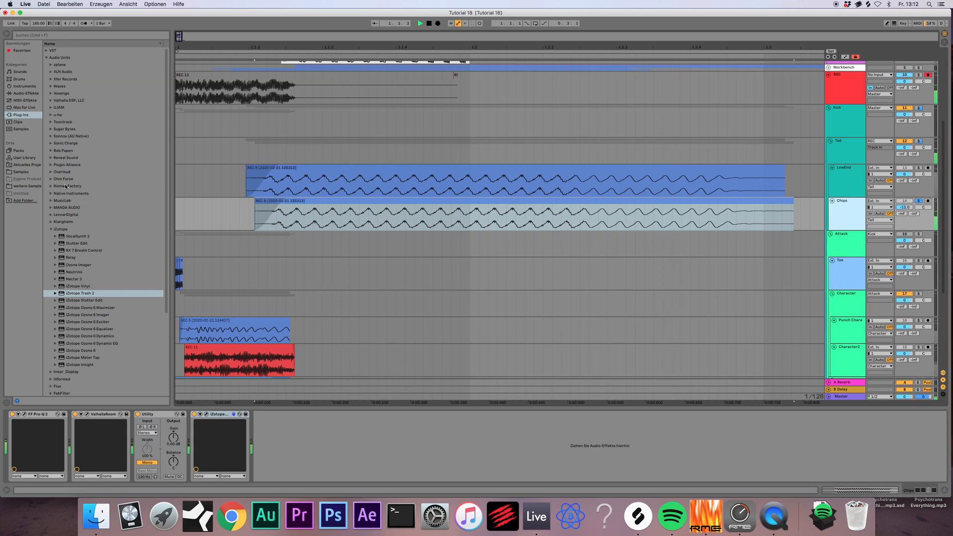
{"action": "left_click", "coordinate": [50, 230]}
{"action": "key", "text": "space"}
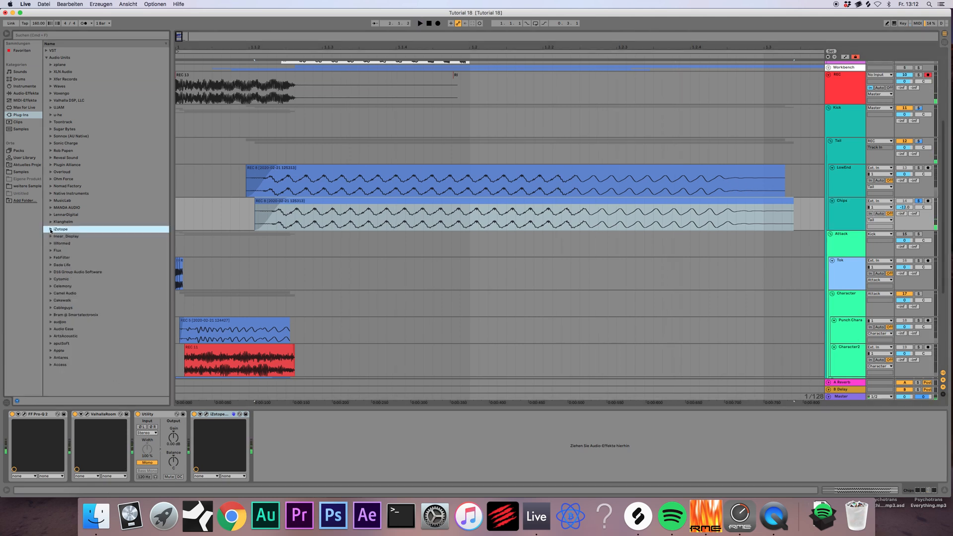
{"action": "left_click", "coordinate": [51, 258]}
{"action": "left_click_drag", "start_coordinate": [79, 308], "coordinate": [331, 461]}
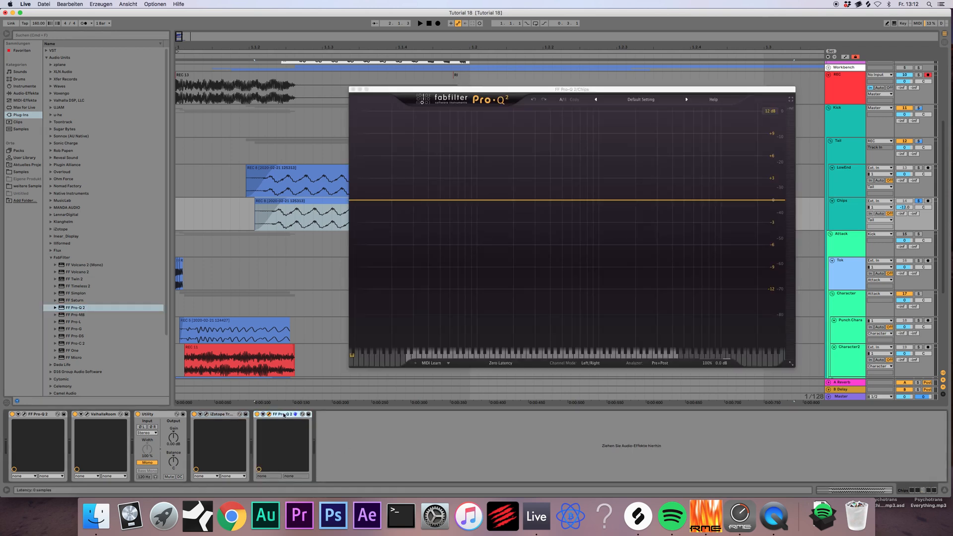
- Add a broad bell boost of about 9 dB at roughly 4.4 kHz in the new Pro-Q 2 during playback
{"action": "key", "text": "space"}
{"action": "left_click_drag", "start_coordinate": [698, 200], "coordinate": [698, 129]}
{"action": "left_click_drag", "start_coordinate": [726, 322], "coordinate": [716, 290]}
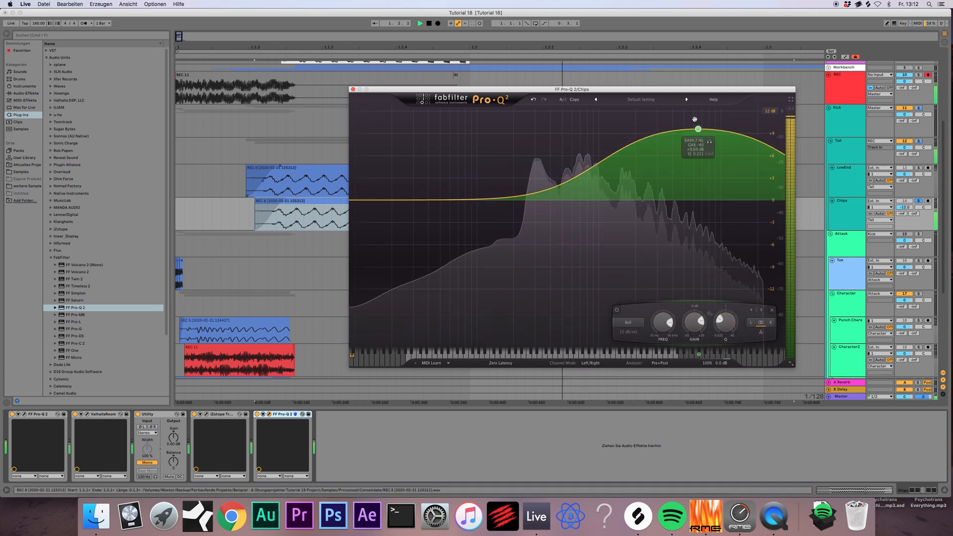
{"action": "left_click_drag", "start_coordinate": [695, 130], "coordinate": [677, 131]}
- Paste a second iZotope Trash 2 after the last Pro-Q 2 on the Chips track and play the result
{"action": "left_click", "coordinate": [850, 151]}
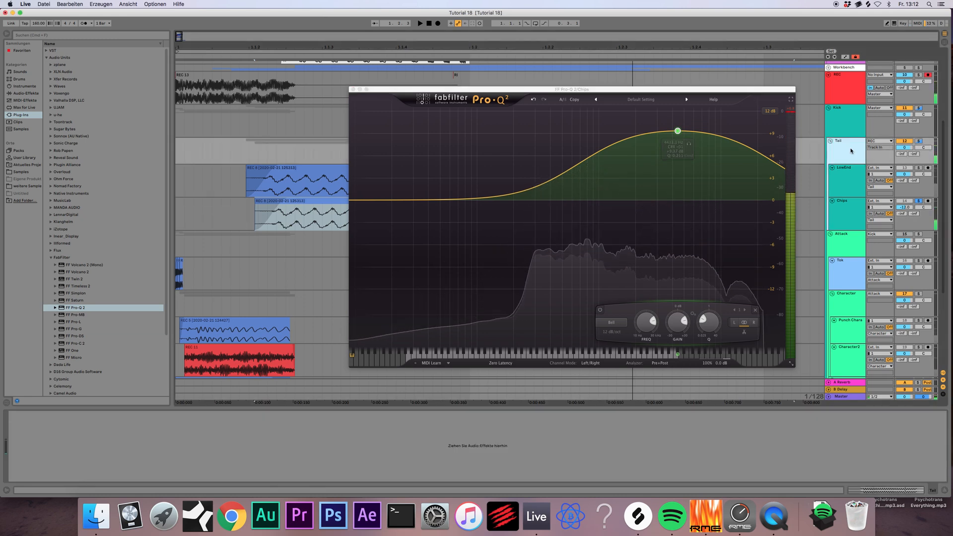
{"action": "left_click", "coordinate": [847, 214]}
{"action": "left_click", "coordinate": [354, 446]}
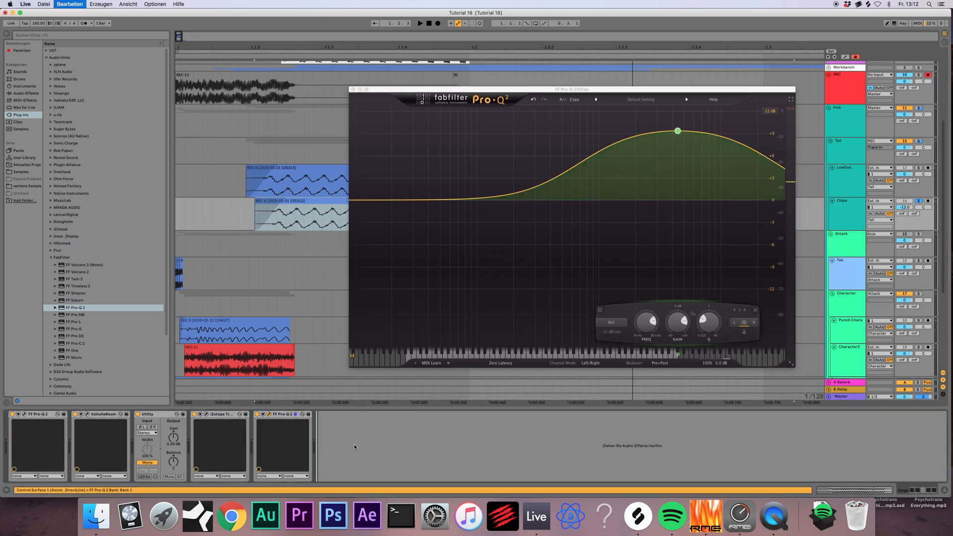
{"action": "key", "text": "super+v"}
{"action": "key", "text": "space"}
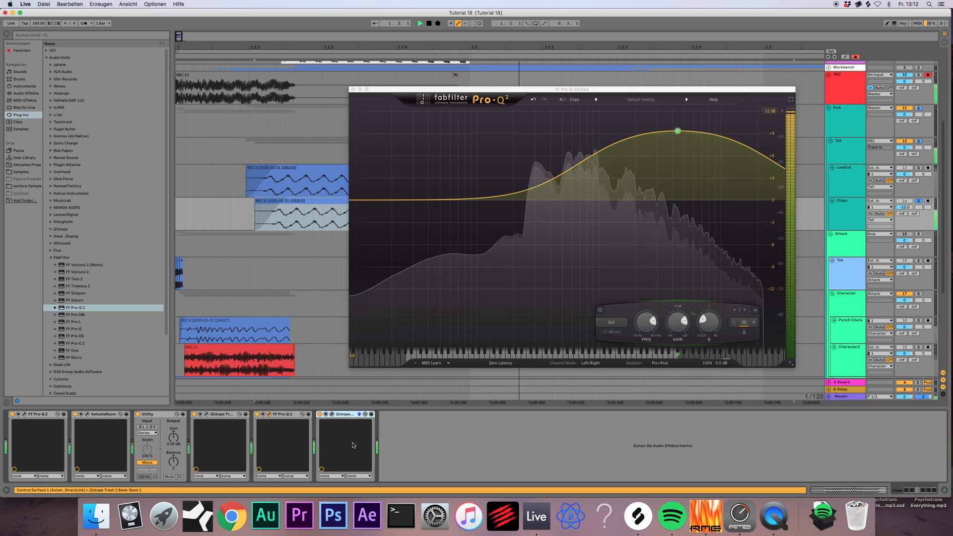
{"action": "key", "text": "space"}
- Narrow the boost to a Q of about 0.9, move it to about 7 kHz at +8 dB, and close the plug-in window
{"action": "scroll", "coordinate": [682, 124], "scroll_direction": "up", "scroll_amount": 10}
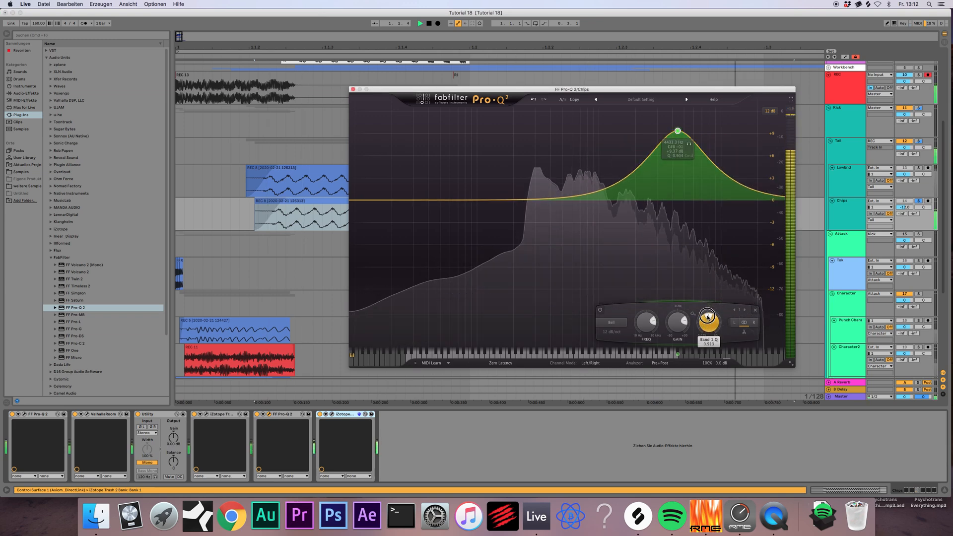
{"action": "left_click_drag", "start_coordinate": [677, 131], "coordinate": [702, 139]}
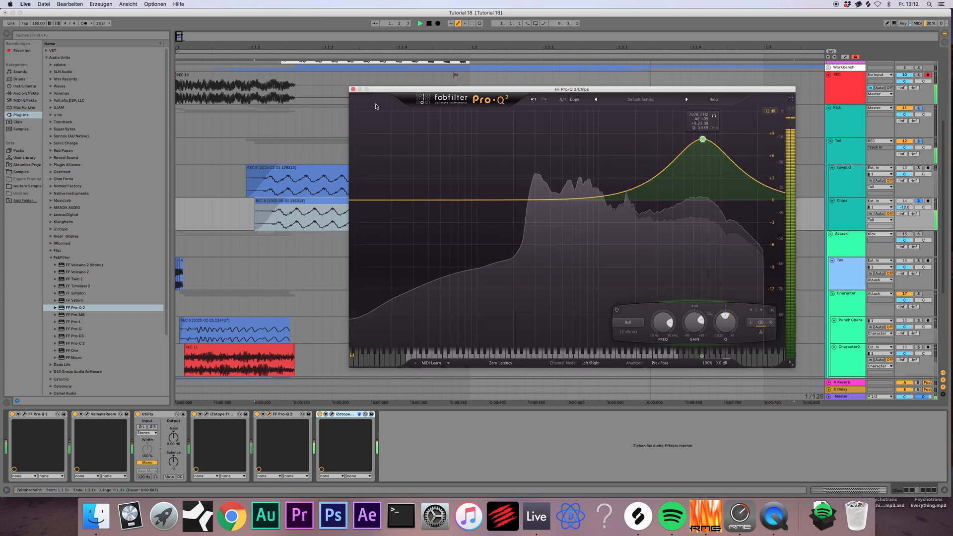
{"action": "left_click", "coordinate": [351, 88]}
- Turn off solo on the Chips track and play both Tail layers together
{"action": "left_click", "coordinate": [849, 145]}
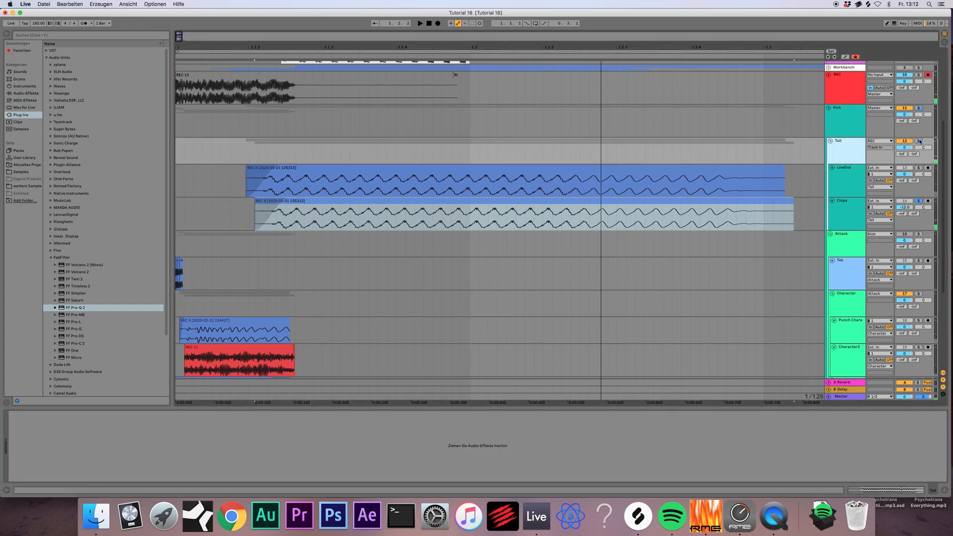
{"action": "key", "text": "space"}
{"action": "key", "text": "space"}
{"action": "key", "text": "space"}
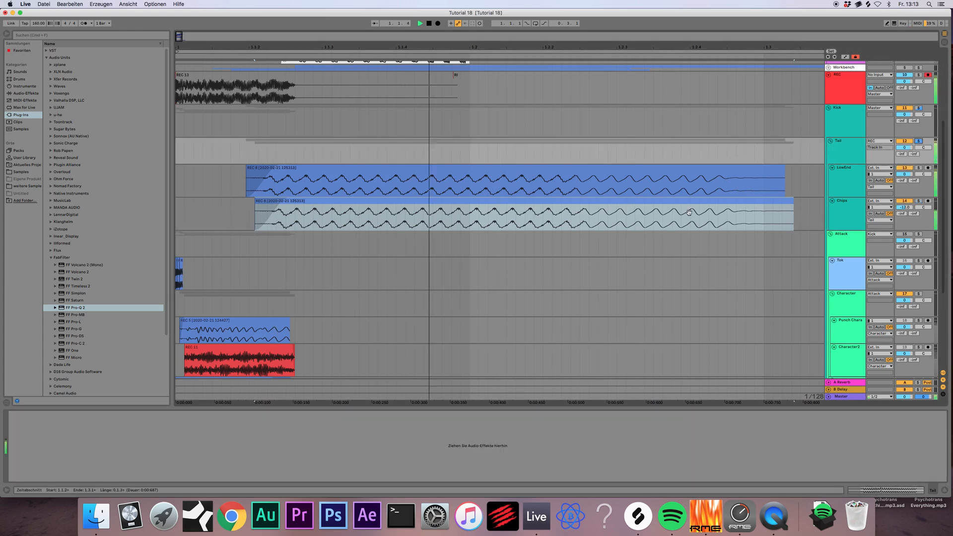
{"action": "key", "text": "space"}
- Shift the Chips clip until it starts just after the LowEnd clip, auditioning the layers at each position
{"action": "left_click_drag", "start_coordinate": [687, 202], "coordinate": [690, 203]}
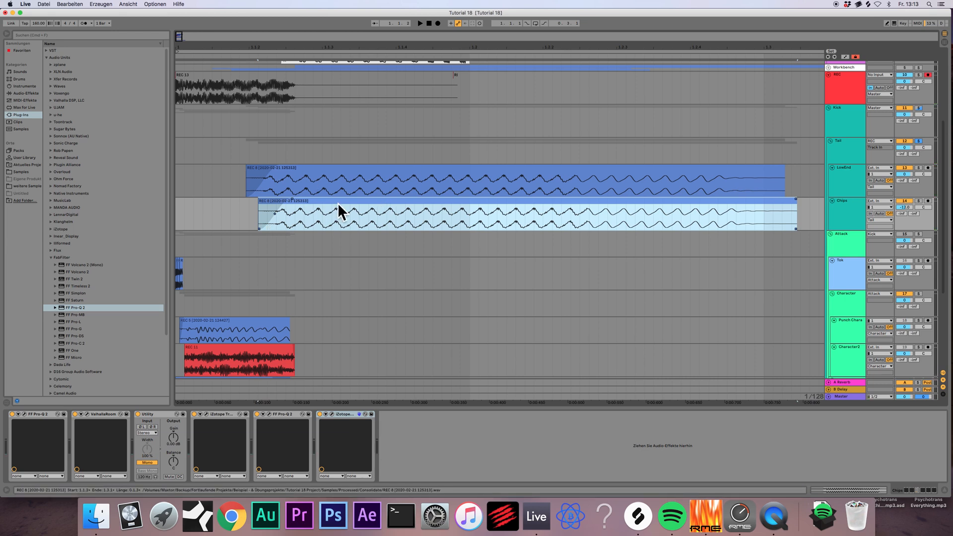
{"action": "key", "text": "space"}
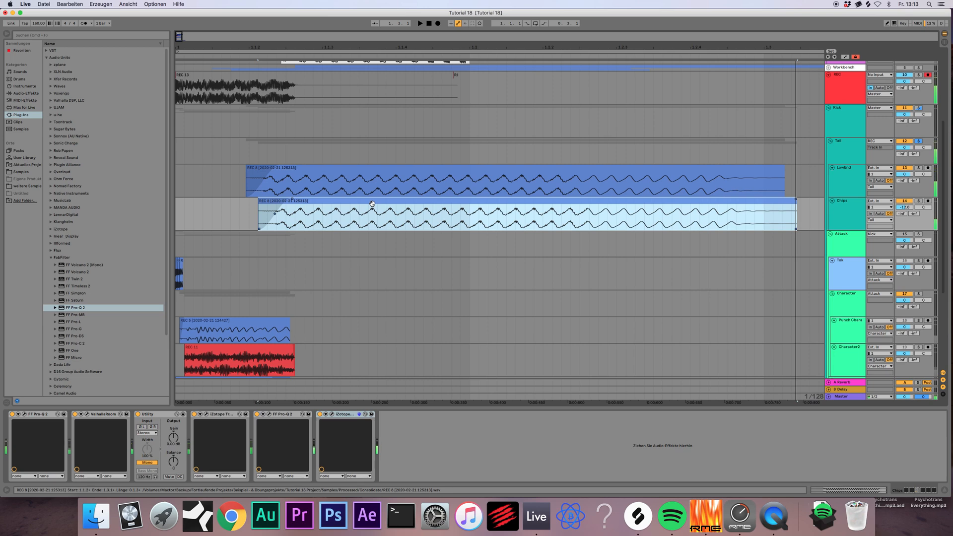
{"action": "left_click_drag", "start_coordinate": [372, 203], "coordinate": [362, 211]}
{"action": "key", "text": "space"}
{"action": "key", "text": "space"}
{"action": "key", "text": "space"}
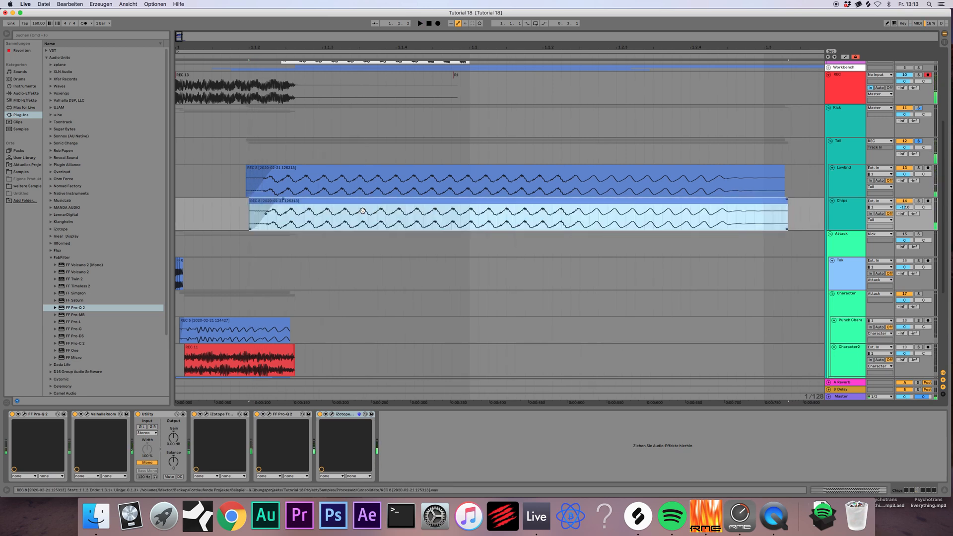
{"action": "key", "text": "space"}
{"action": "key", "text": "space"}
- Deactivate the LowEnd track and record the processed Chips sound onto the REC track
{"action": "left_click", "coordinate": [845, 210]}
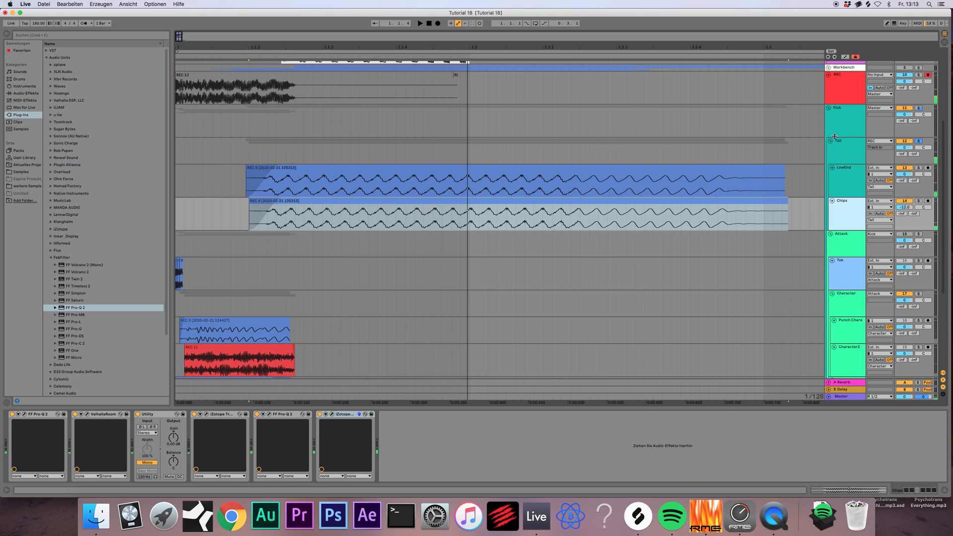
{"action": "left_click", "coordinate": [856, 165]}
{"action": "left_click", "coordinate": [904, 168]}
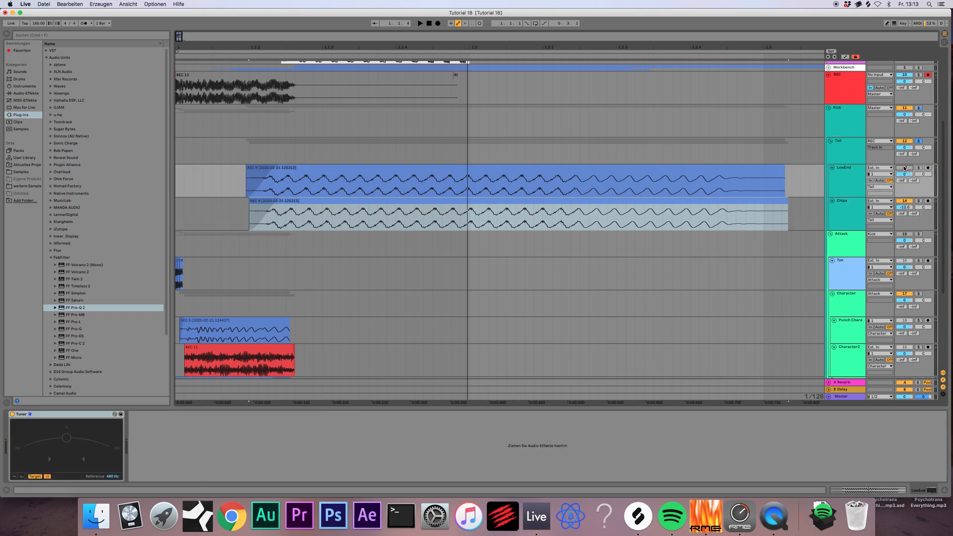
{"action": "left_click", "coordinate": [846, 217]}
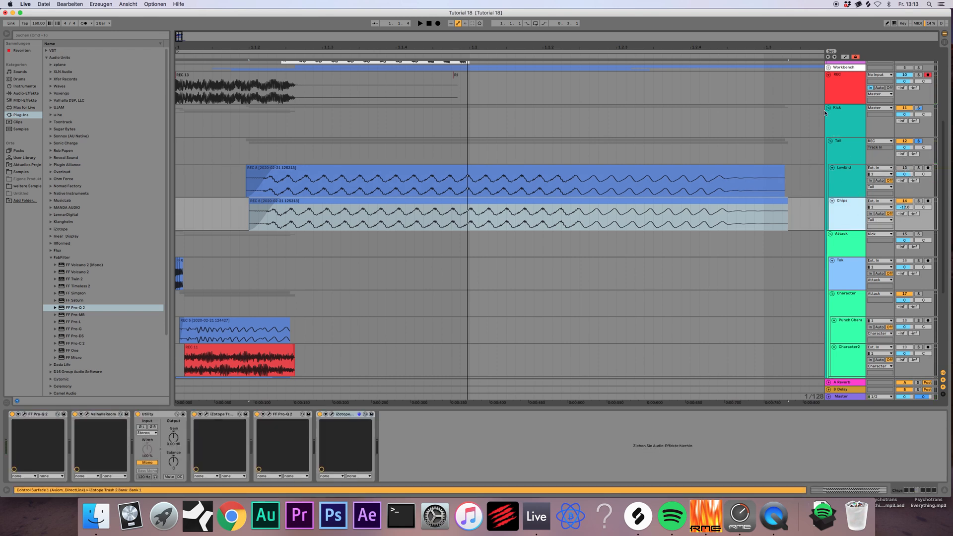
{"action": "left_click", "coordinate": [429, 23]}
{"action": "left_click", "coordinate": [437, 23]}
{"action": "key", "text": "space"}
{"action": "left_click", "coordinate": [416, 76]}
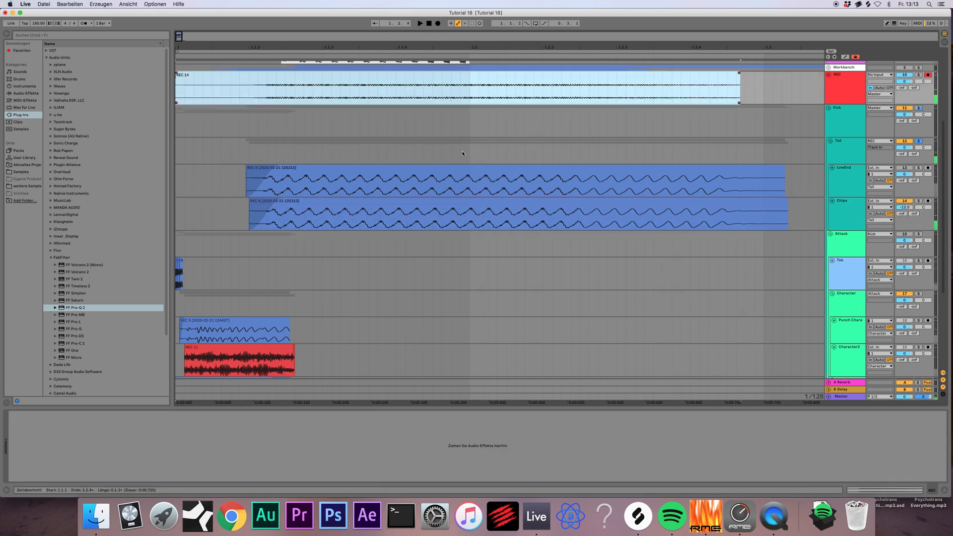
- Delete all devices from the Chips track
{"action": "left_click", "coordinate": [478, 205]}
{"action": "left_click", "coordinate": [352, 418]}
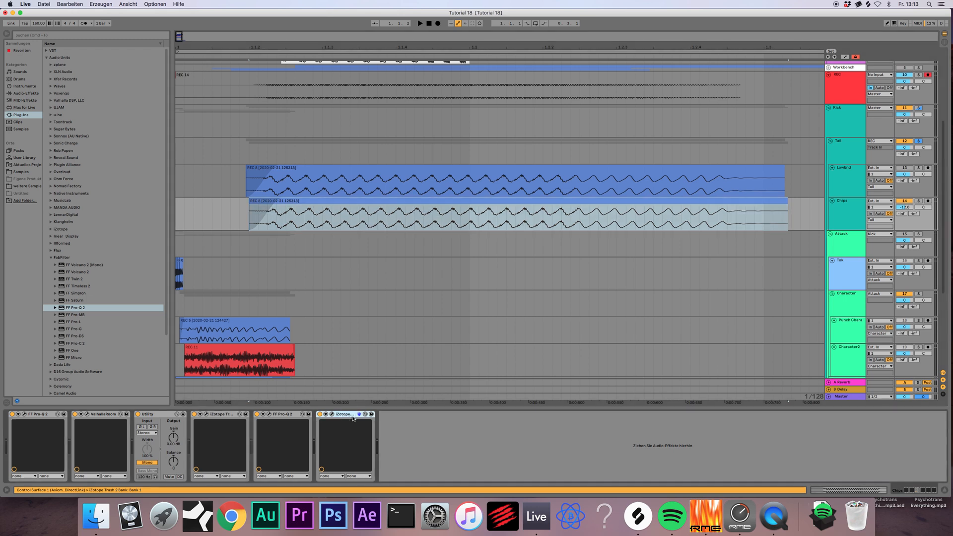
{"action": "key", "text": "Delete"}
{"action": "key", "text": "Delete"}
{"action": "key", "text": "Delete"}
{"action": "key", "text": "Delete"}
{"action": "key", "text": "Delete"}
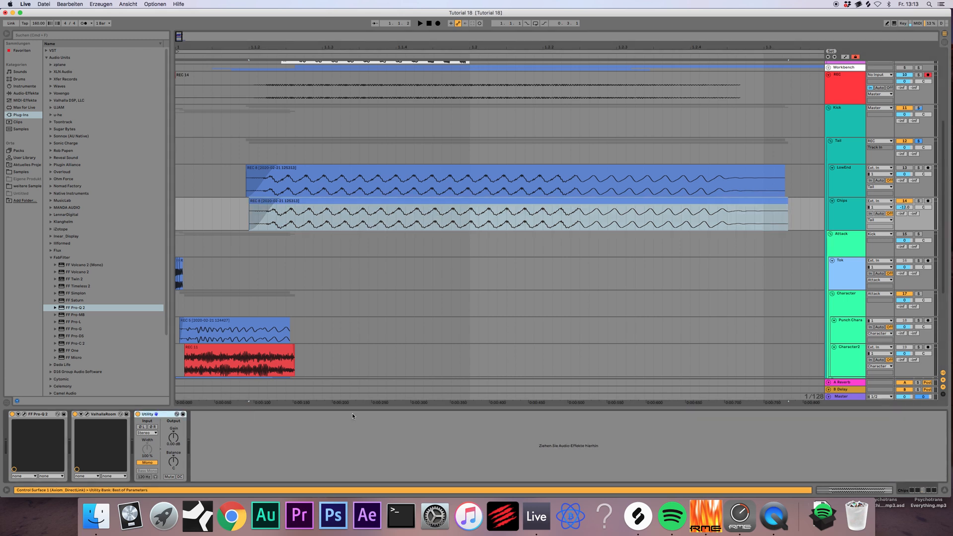
{"action": "key", "text": "Delete"}
- Replace the Chips clip with a copy of the REC 14 recording, start it just after the LowEnd clip and play it
{"action": "left_click", "coordinate": [389, 213]}
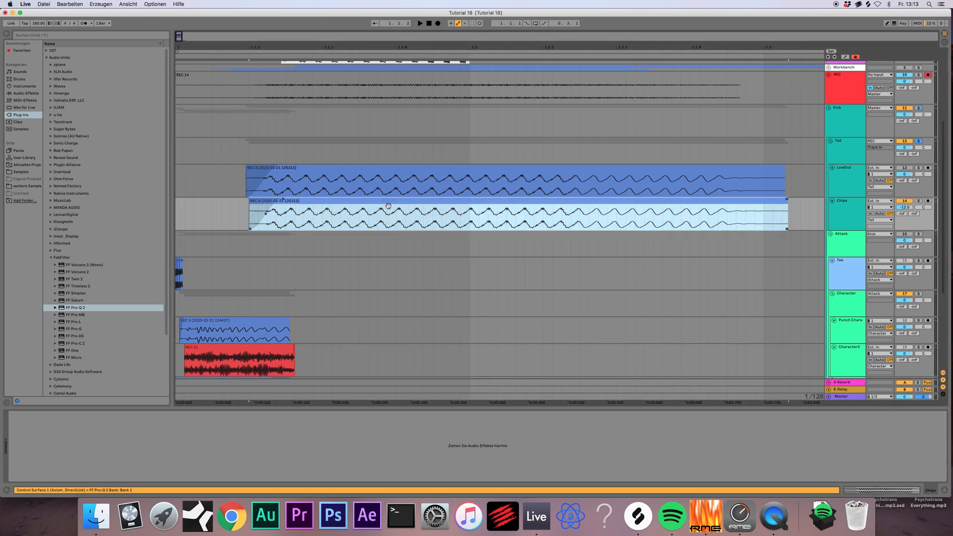
{"action": "left_click", "coordinate": [407, 82]}
{"action": "key", "text": "super+c"}
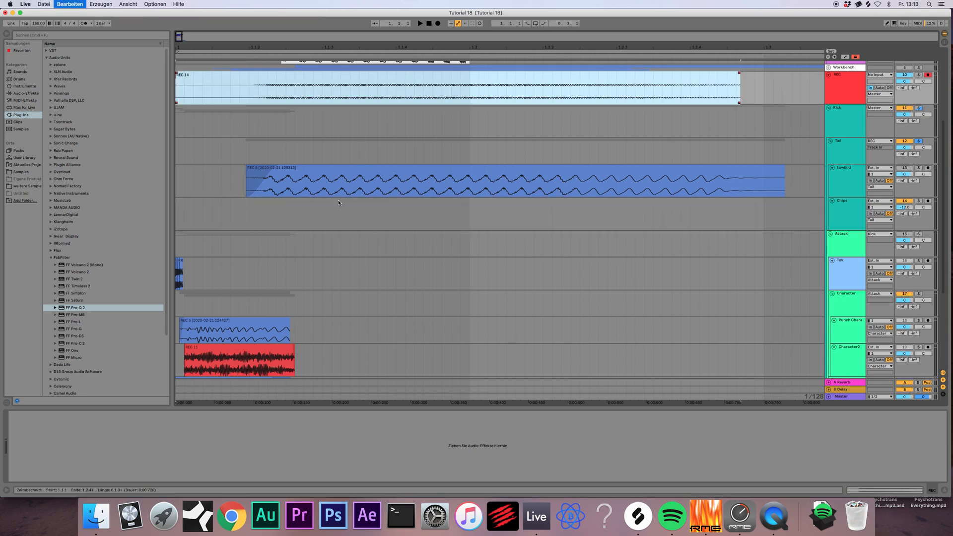
{"action": "left_click", "coordinate": [336, 204]}
{"action": "key", "text": "super+v"}
{"action": "left_click_drag", "start_coordinate": [339, 201], "coordinate": [249, 206]}
{"action": "key", "text": "space"}
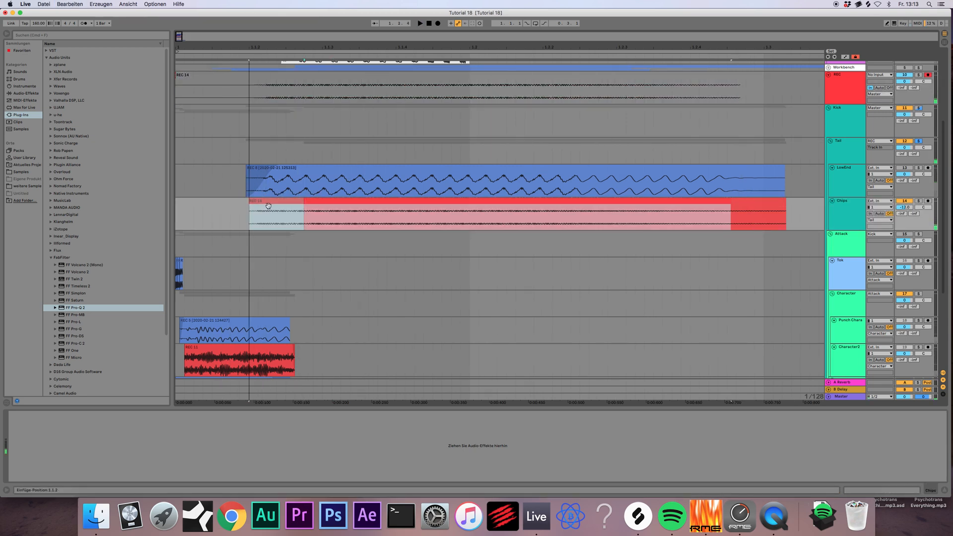
{"action": "key", "text": "space"}
{"action": "key", "text": "space"}
{"action": "key", "text": "space"}
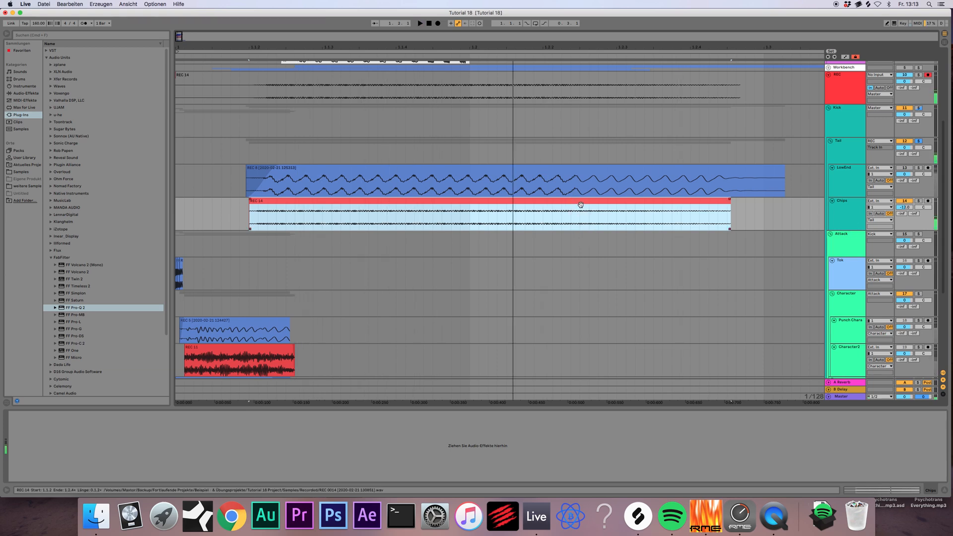
- Turn off warping for the REC 14 clip on Chips, raise its gain to about 4.7 dB, play it and hide the clip view
{"action": "double_click", "coordinate": [580, 201]}
{"action": "left_click", "coordinate": [83, 182]}
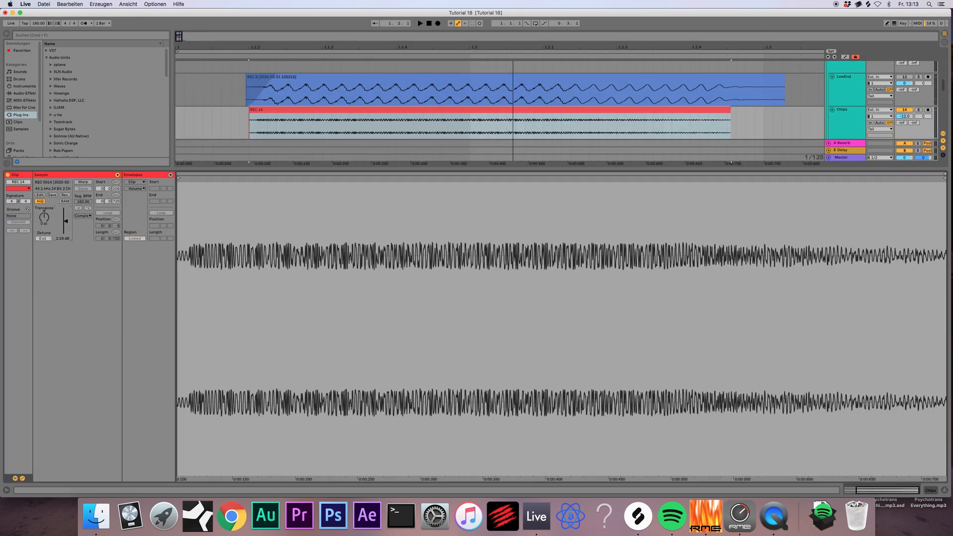
{"action": "key", "text": "space"}
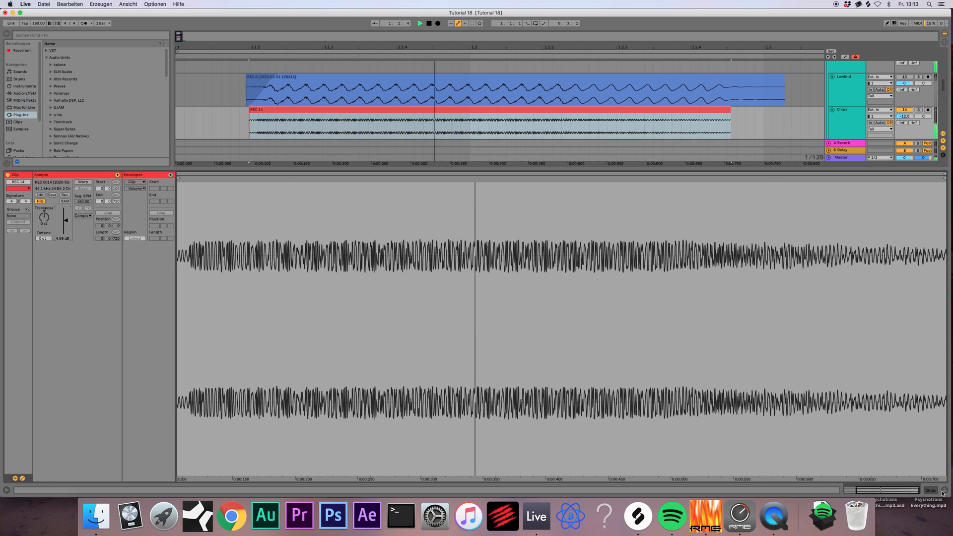
{"action": "key", "text": "super+alt+l"}
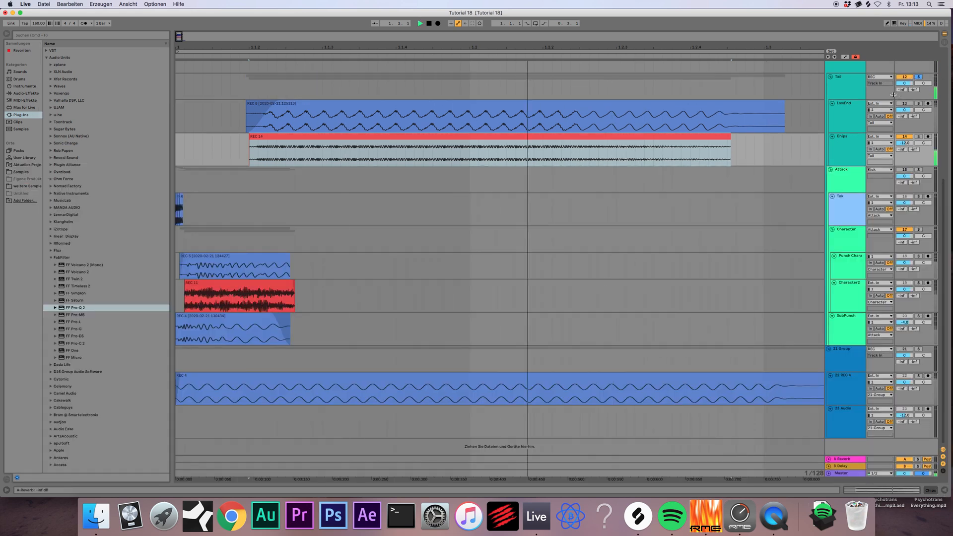
{"action": "key", "text": "space"}
- Route the Tail group's output to Kick, reactivate the LowEnd track and play the layers together
{"action": "left_click", "coordinate": [868, 83]}
{"action": "scroll", "coordinate": [878, 111], "scroll_direction": "up", "scroll_amount": 2}
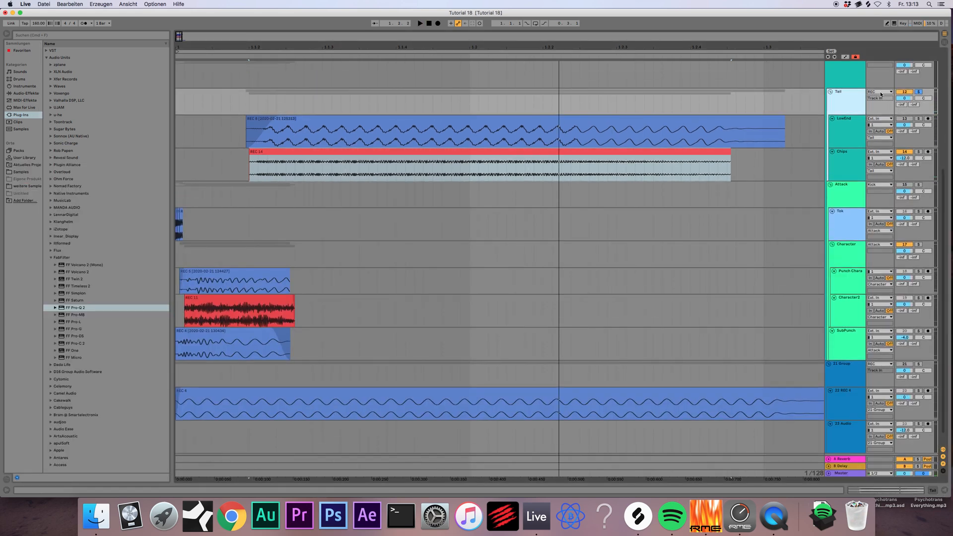
{"action": "left_click", "coordinate": [880, 92]}
{"action": "left_click", "coordinate": [878, 118]}
{"action": "key", "text": "space"}
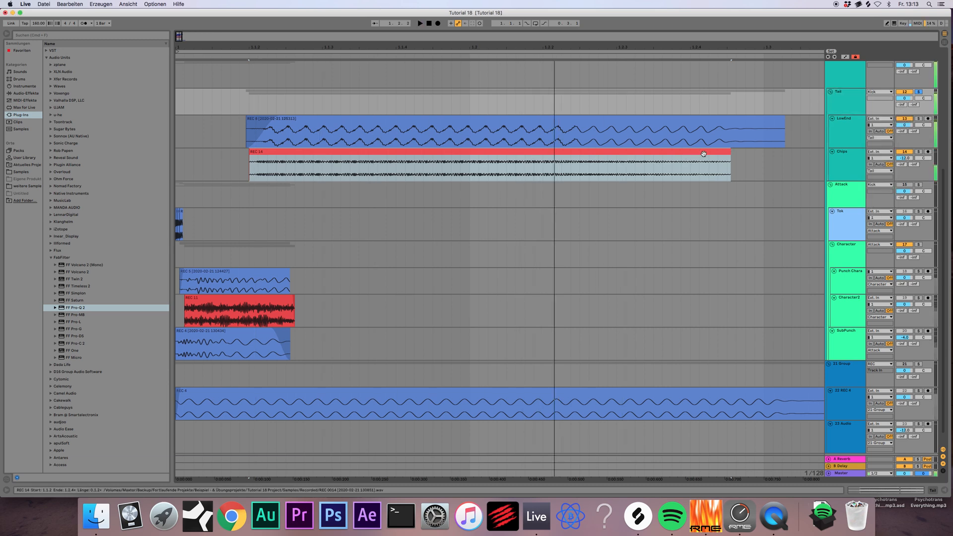
- Add a fade-out to the REC 14 clip on Chips and shorten the clip to about 0.36 s
{"action": "left_click", "coordinate": [694, 160]}
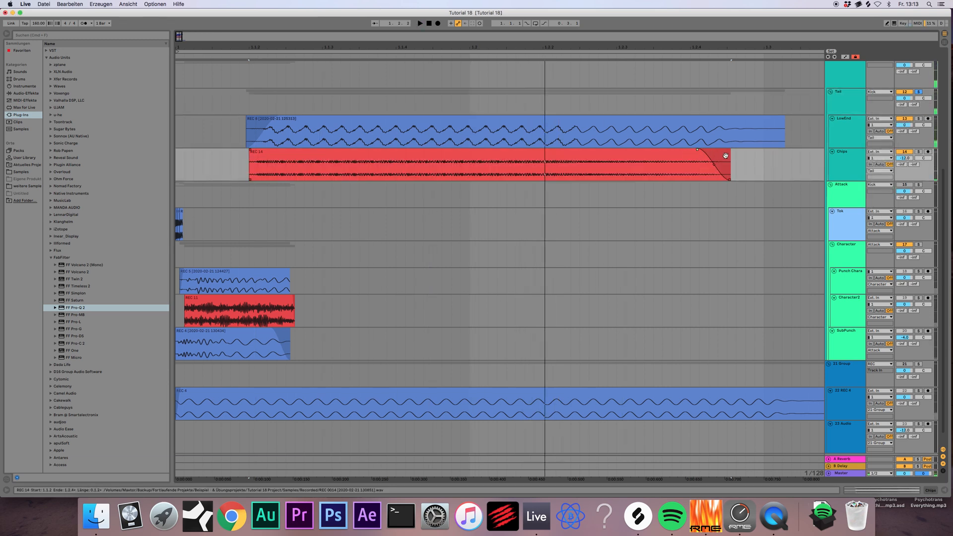
{"action": "left_click_drag", "start_coordinate": [725, 155], "coordinate": [528, 172]}
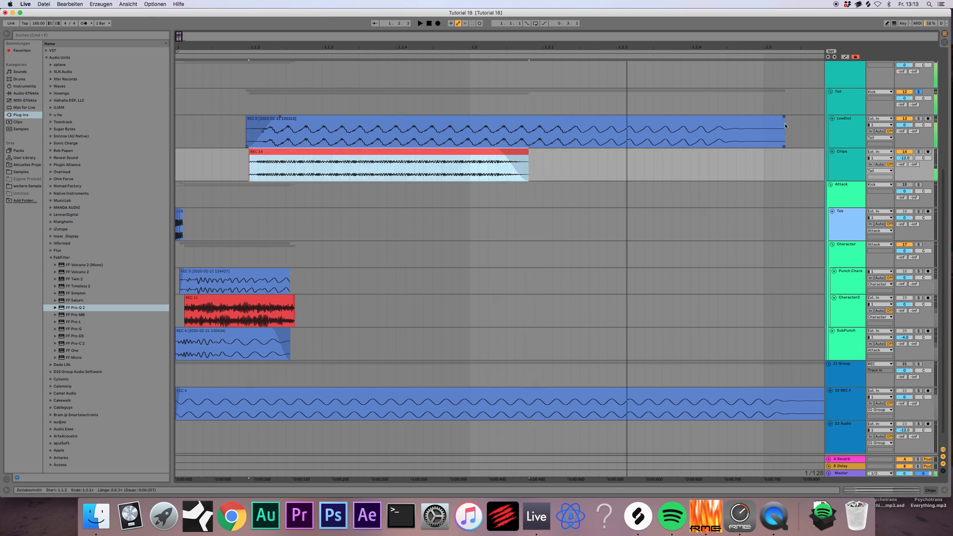
- Shorten the LowEnd clip to end about level with the Chips clip, add a fade-out and play the layers
{"action": "left_click_drag", "start_coordinate": [784, 126], "coordinate": [524, 149]}
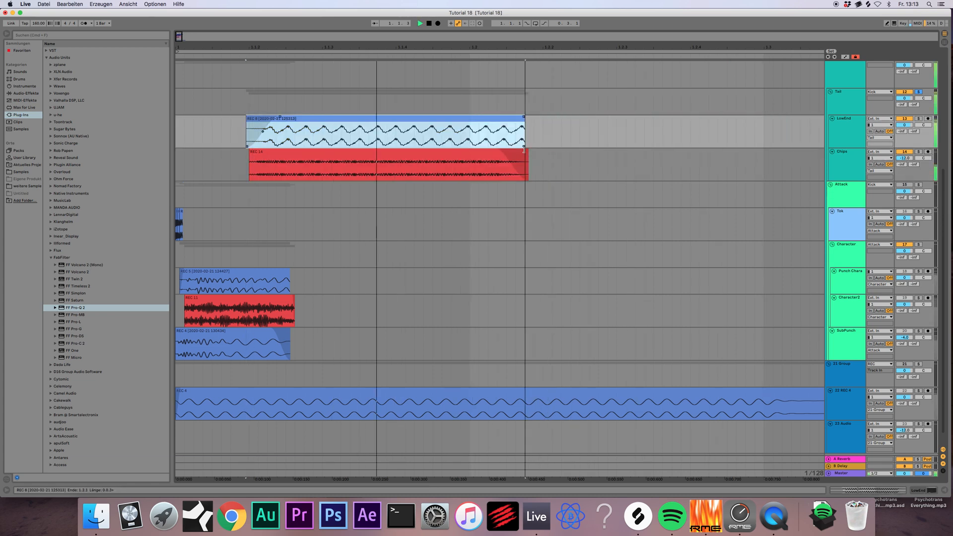
{"action": "left_click_drag", "start_coordinate": [523, 116], "coordinate": [489, 126]}
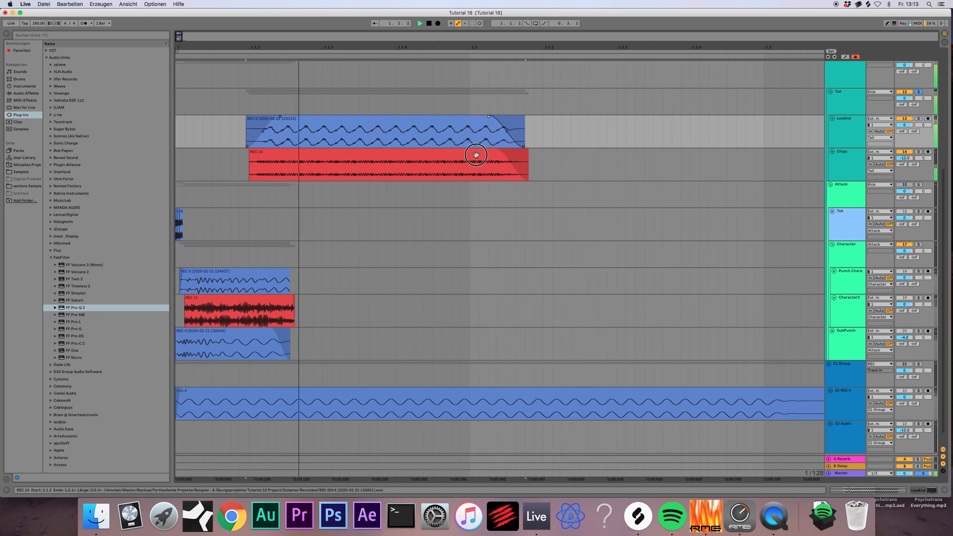
{"action": "left_click", "coordinate": [476, 155]}
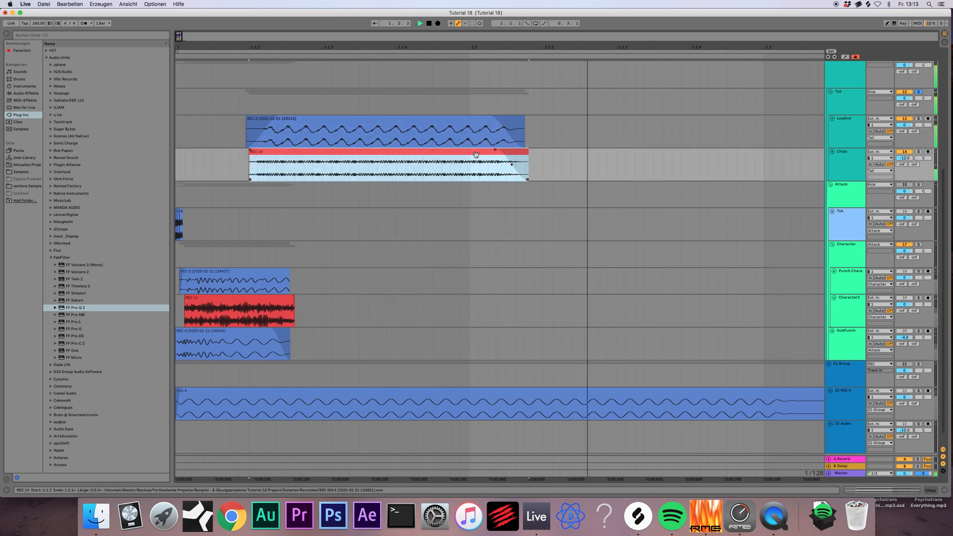
{"action": "left_click", "coordinate": [847, 160]}
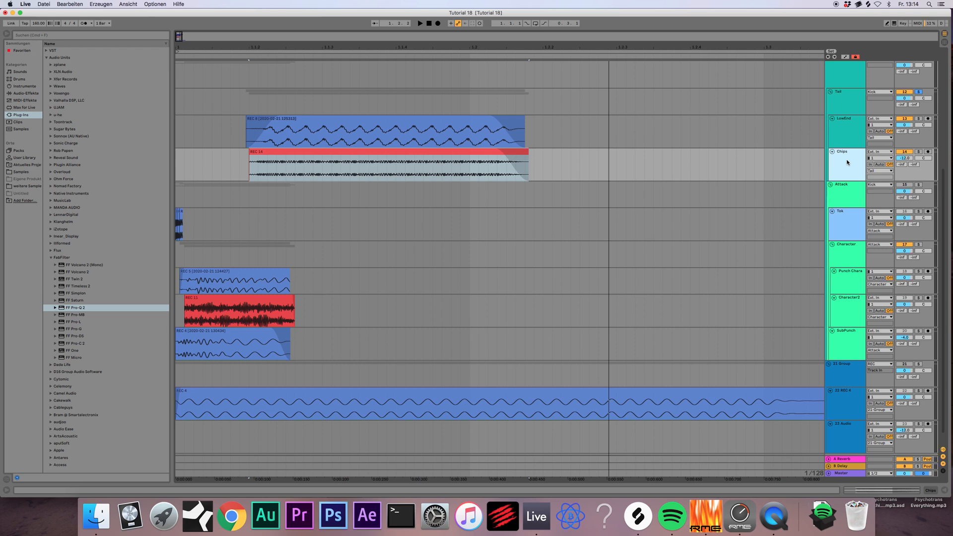
{"action": "key", "text": "space"}
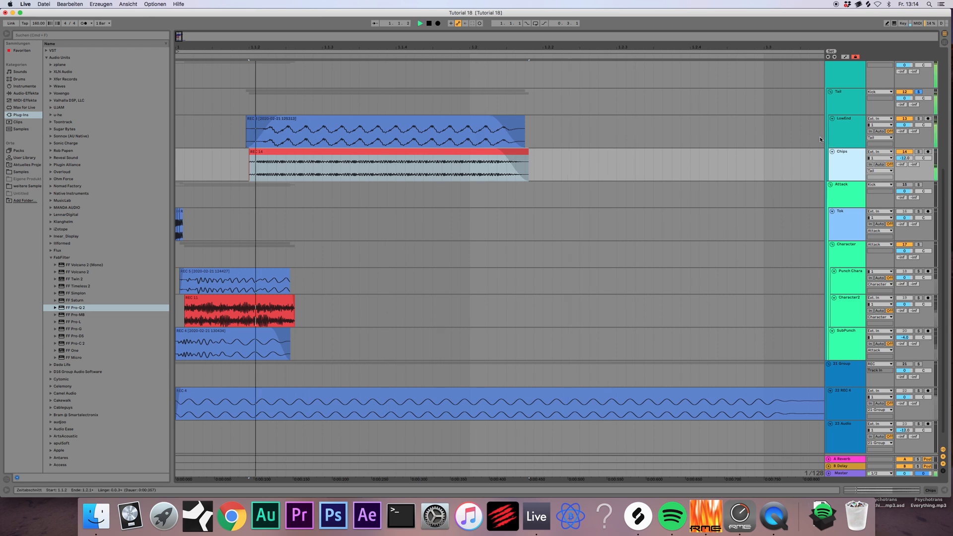
- Reactivate the Attack group, play it together with the Tail group and lower the Attack group's volume
{"action": "left_click", "coordinate": [834, 99]}
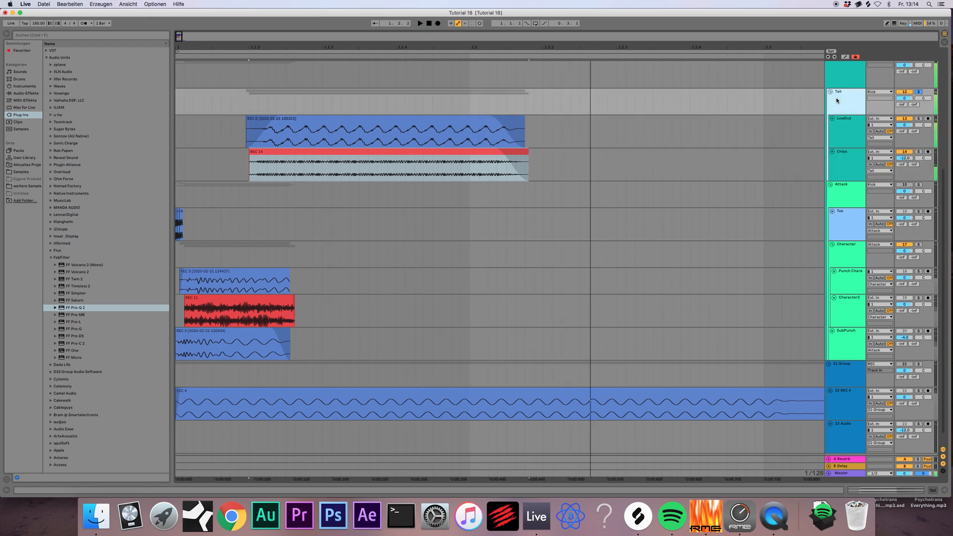
{"action": "left_click", "coordinate": [851, 196]}
{"action": "left_click", "coordinate": [901, 185]}
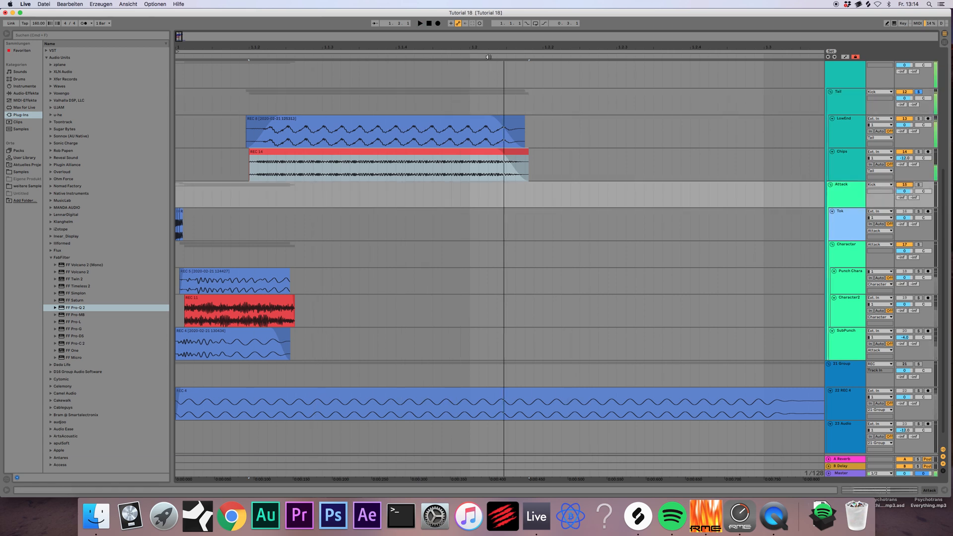
{"action": "left_click", "coordinate": [429, 24]}
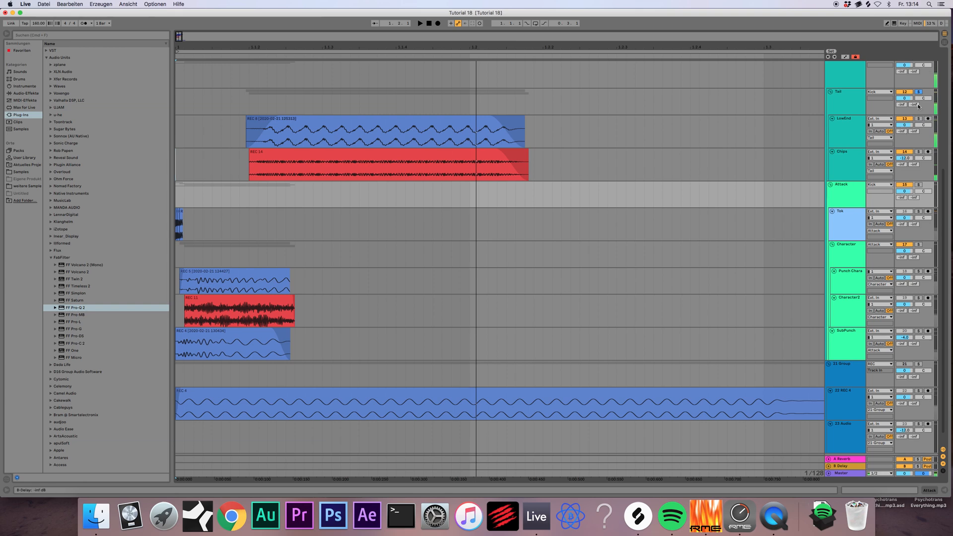
{"action": "scroll", "coordinate": [789, 223], "scroll_direction": "up", "scroll_amount": 3}
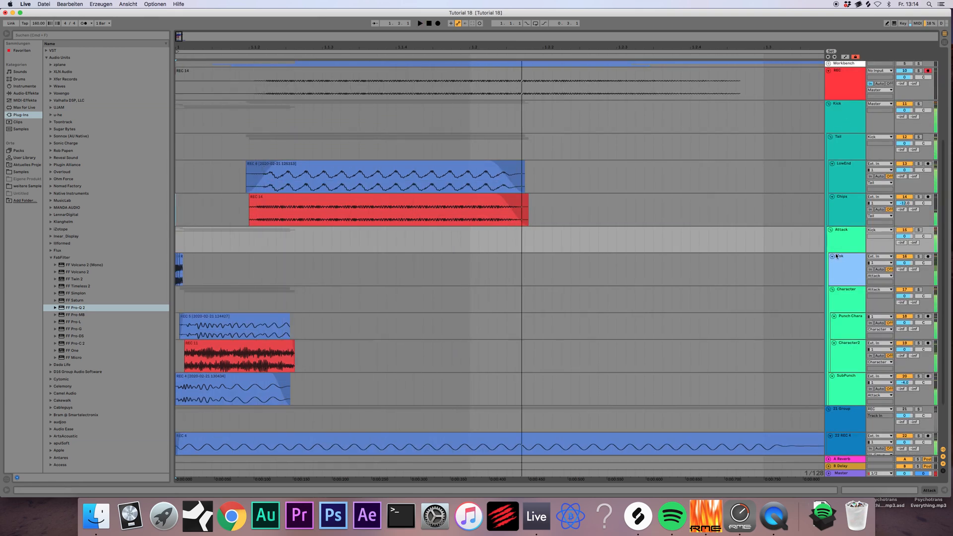
{"action": "left_click", "coordinate": [854, 230]}
{"action": "left_click", "coordinate": [904, 236]}
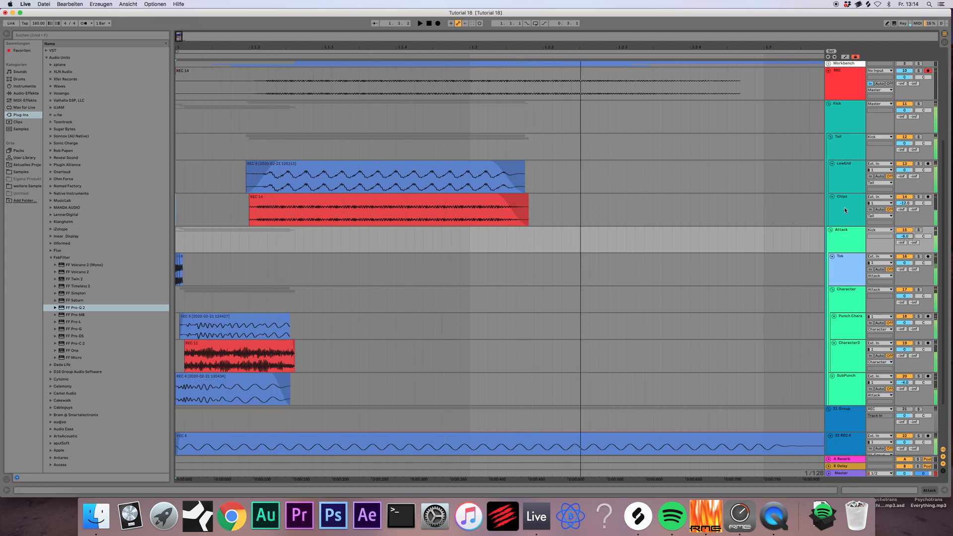
- Solo the Chips track during playback, lower its volume and return the solo to the Tail group
{"action": "left_click", "coordinate": [844, 210]}
{"action": "left_click", "coordinate": [918, 197]}
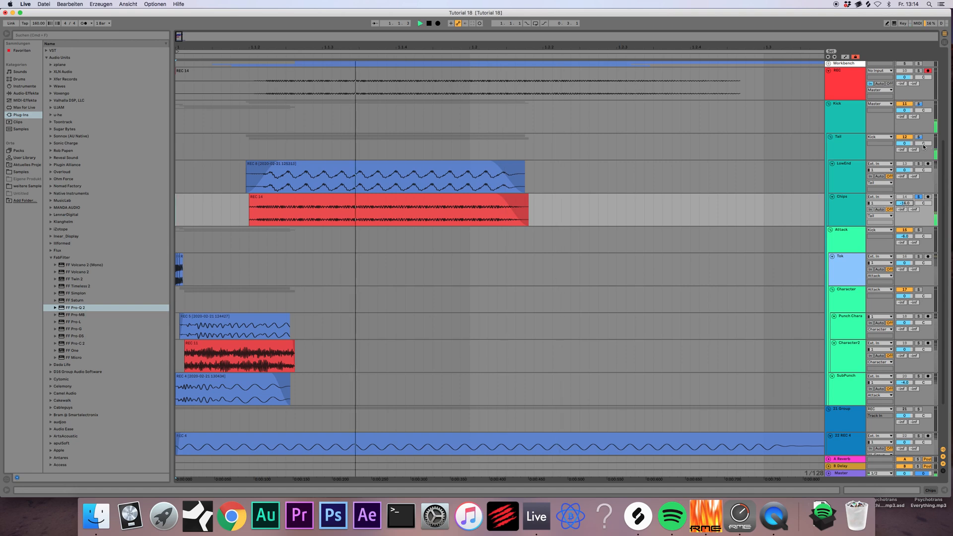
{"action": "left_click", "coordinate": [918, 137]}
- Duplicate the LowEnd track together with its clip inside the Tail group
{"action": "left_click", "coordinate": [843, 176]}
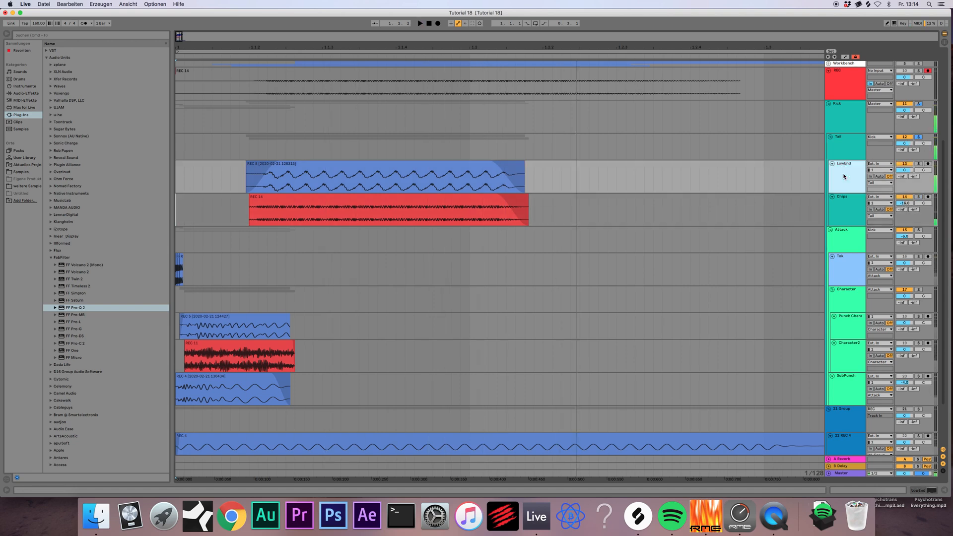
{"action": "key", "text": "super+d"}
{"action": "left_click", "coordinate": [374, 206]}
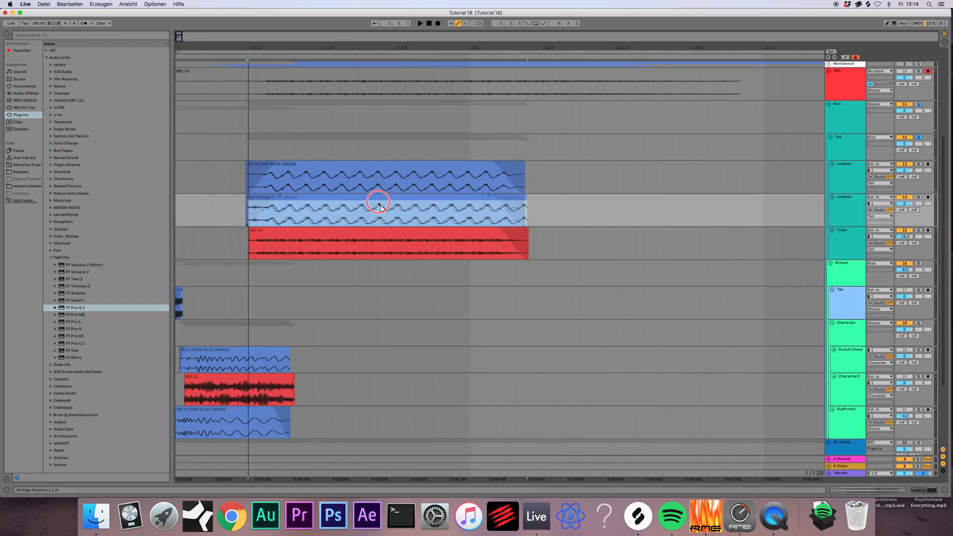
- Shift the duplicated LowEnd clip slightly later and extend its start back to just before the original clip's start
{"action": "left_click_drag", "start_coordinate": [378, 201], "coordinate": [380, 201]}
{"action": "left_click_drag", "start_coordinate": [178, 36], "coordinate": [181, 52]}
{"action": "left_click_drag", "start_coordinate": [396, 197], "coordinate": [418, 207]}
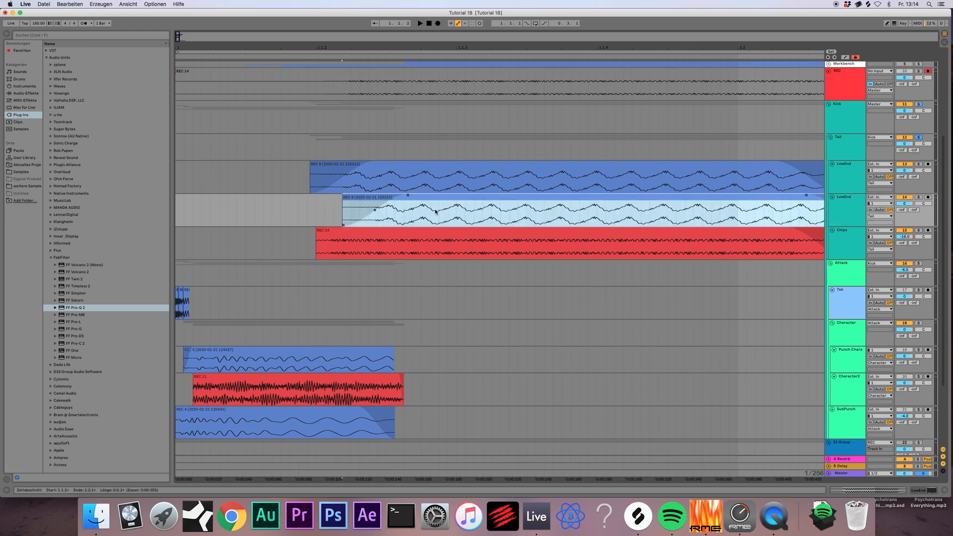
{"action": "left_click_drag", "start_coordinate": [346, 201], "coordinate": [341, 201]}
{"action": "left_click_drag", "start_coordinate": [406, 199], "coordinate": [416, 201]}
{"action": "left_click_drag", "start_coordinate": [343, 199], "coordinate": [307, 204]}
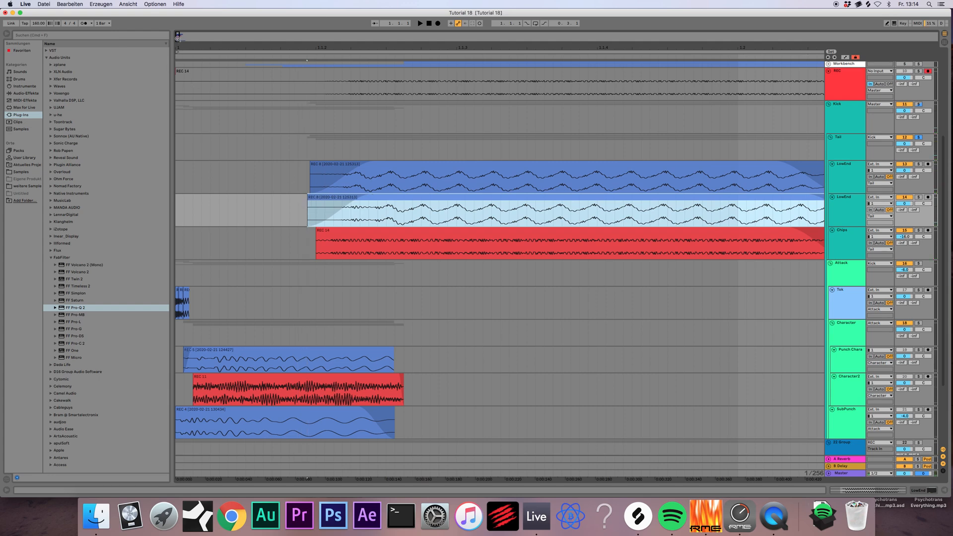
{"action": "left_click_drag", "start_coordinate": [178, 38], "coordinate": [178, 22]}
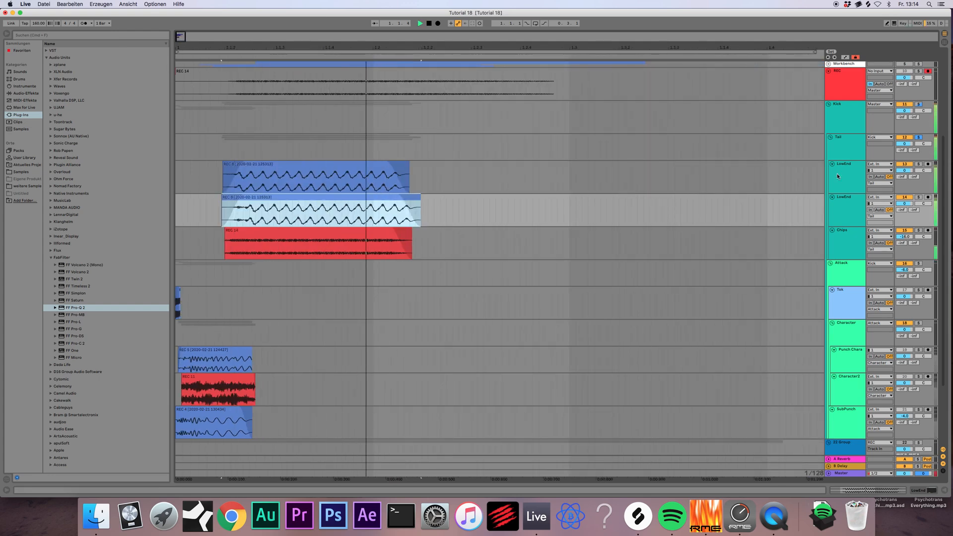
- Take the Tail group out of solo and play the complete kick with all its layers
{"action": "left_click", "coordinate": [836, 145]}
{"action": "key", "text": "space"}
{"action": "left_click", "coordinate": [919, 138]}
{"action": "key", "text": "space"}
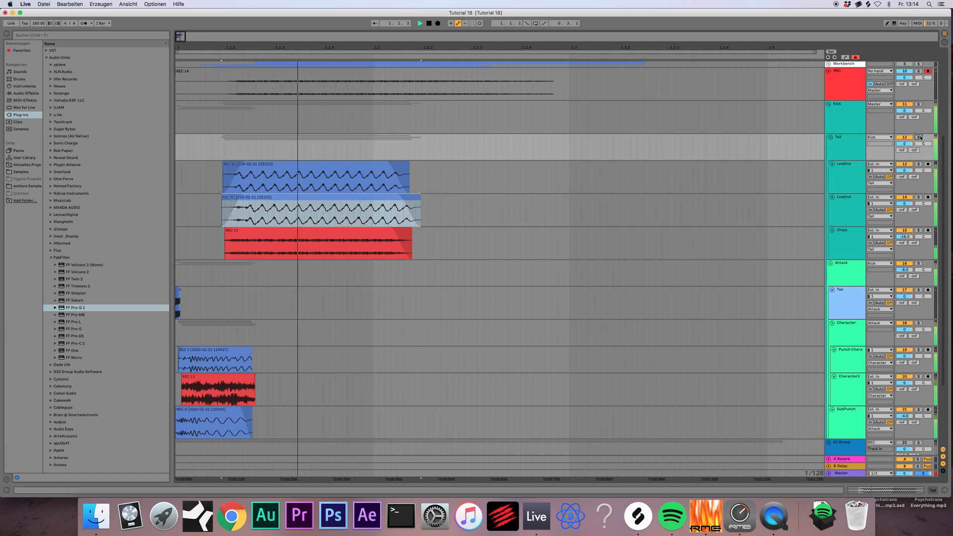
{"action": "key", "text": "space"}
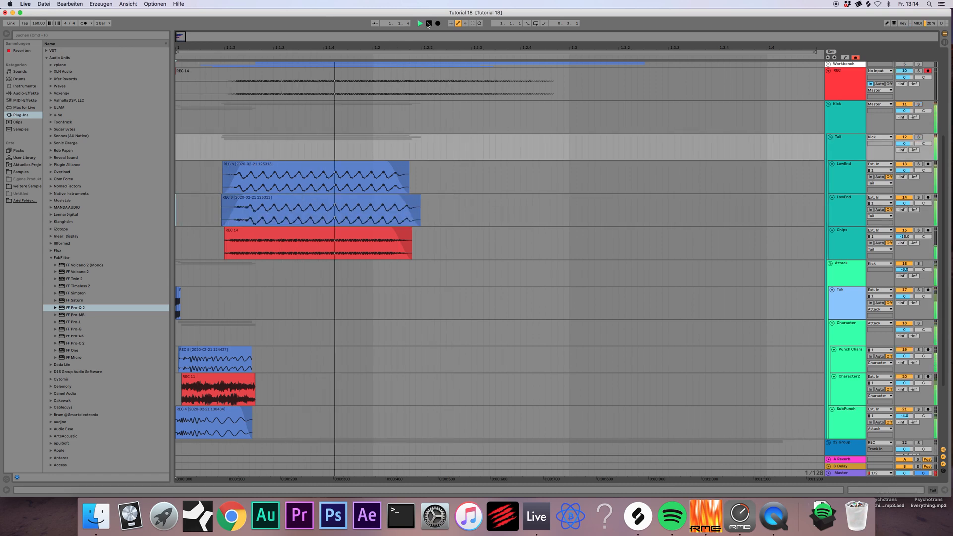
- Add a Saturator to the Tail group, enable Soft Clip and toggle the device during playback to compare the sound
{"action": "double_click", "coordinate": [835, 144]}
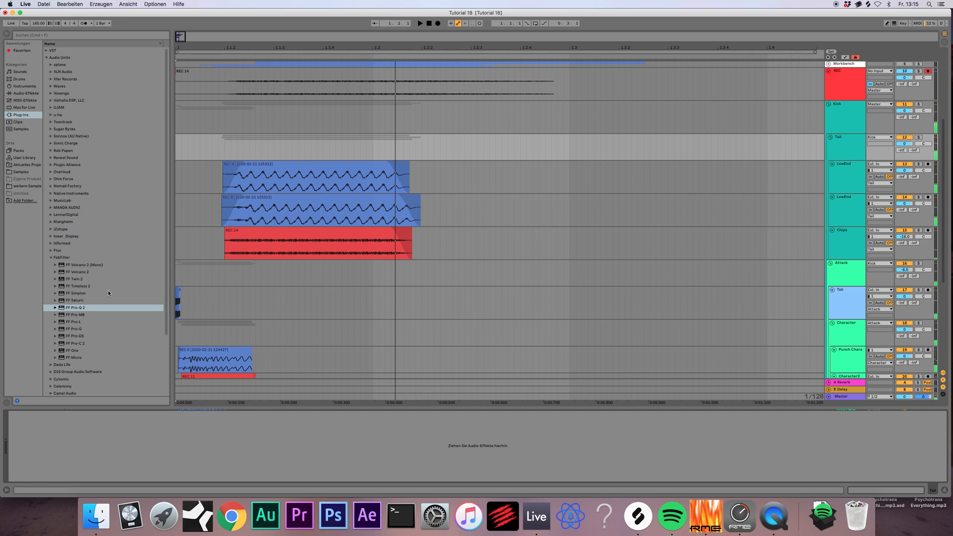
{"action": "left_click", "coordinate": [51, 258]}
{"action": "left_click", "coordinate": [30, 93]}
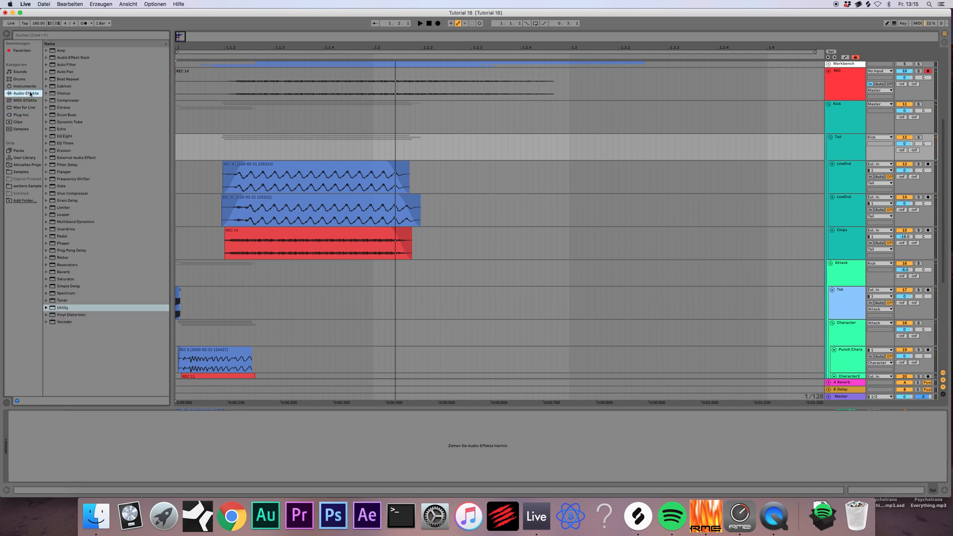
{"action": "left_click_drag", "start_coordinate": [74, 279], "coordinate": [193, 228]}
{"action": "left_click_drag", "start_coordinate": [282, 149], "coordinate": [282, 150]}
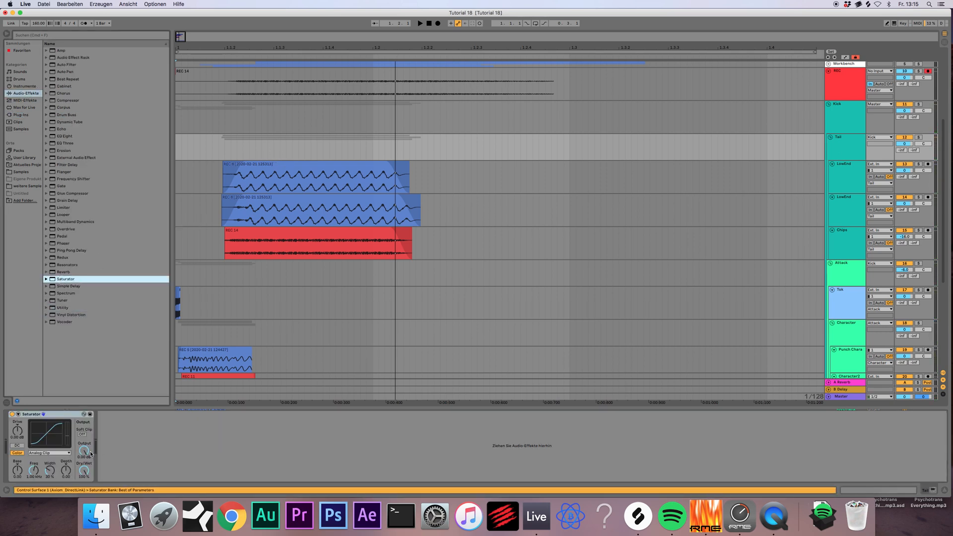
{"action": "left_click", "coordinate": [82, 434]}
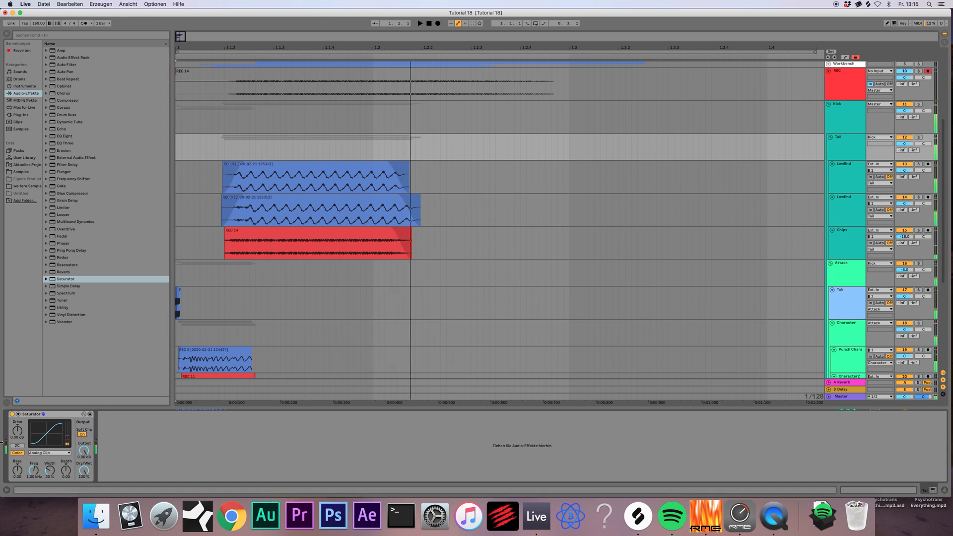
{"action": "left_click", "coordinate": [12, 414]}
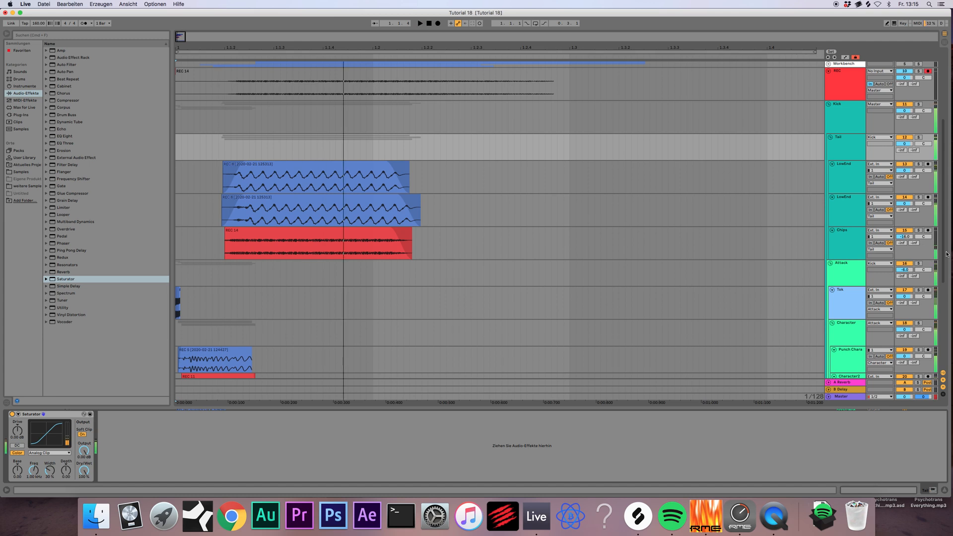
- Try to record the kick with the saturated Tail group onto the REC track
{"action": "left_click", "coordinate": [857, 269]}
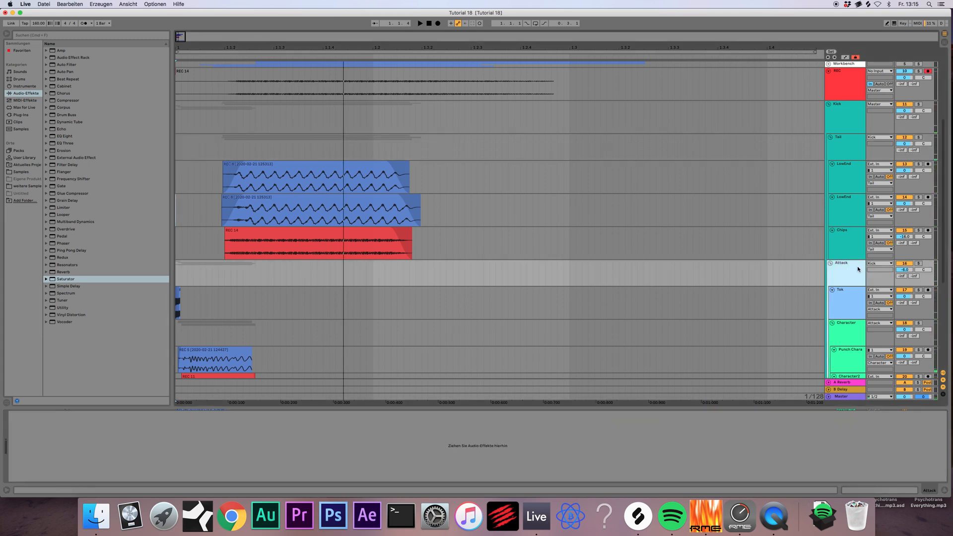
{"action": "left_click", "coordinate": [847, 111]}
{"action": "left_click", "coordinate": [846, 145]}
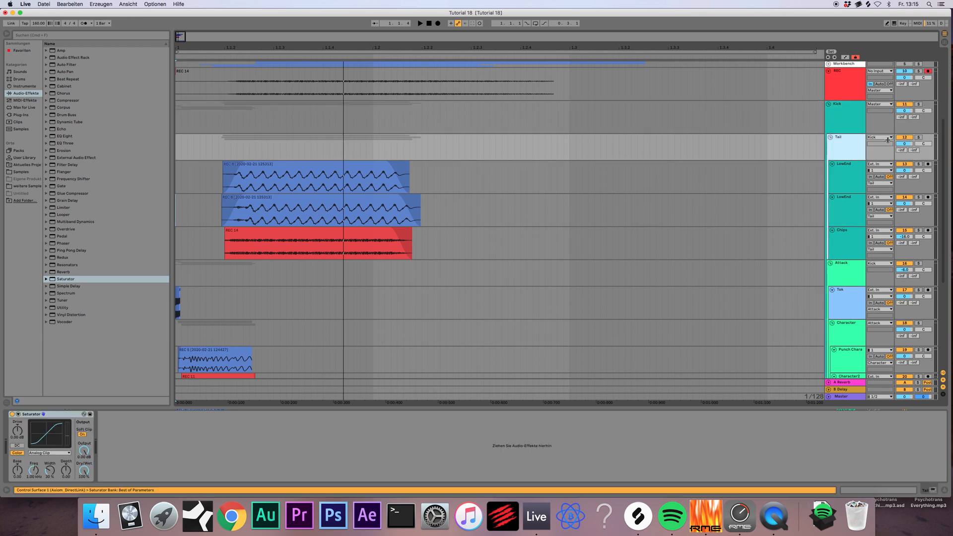
{"action": "key", "text": "space"}
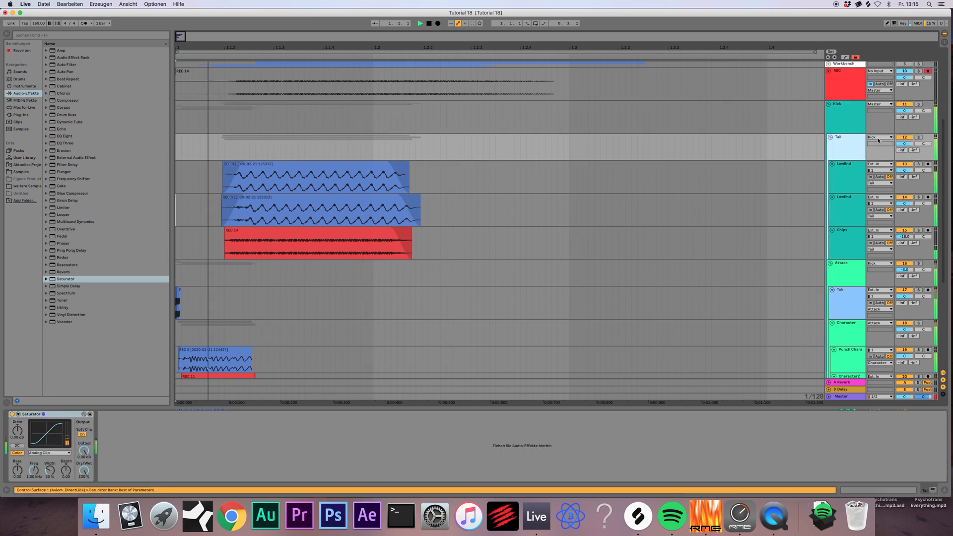
{"action": "key", "text": "F9"}
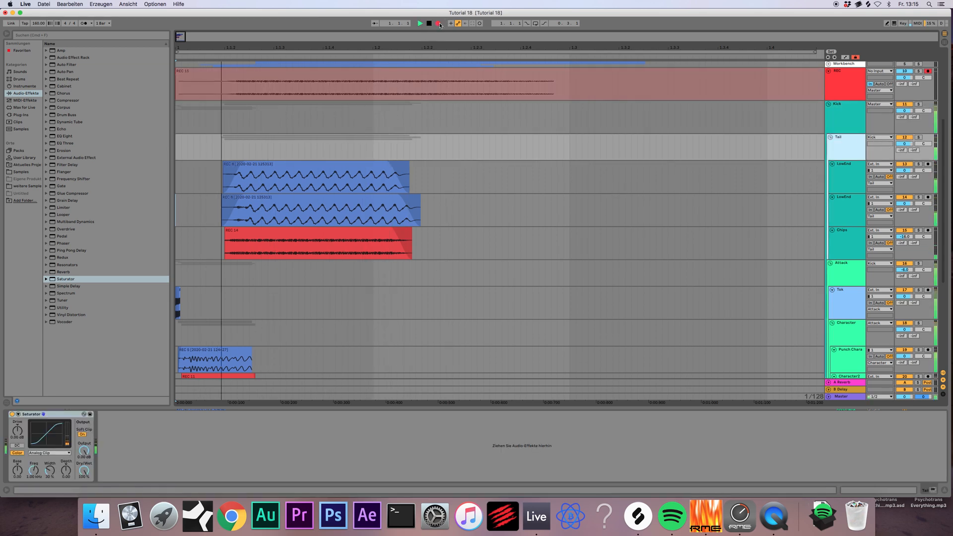
{"action": "key", "text": "space"}
- Route the Kick group's output to REC, record the full kick onto the REC track and select the recording
{"action": "scroll", "coordinate": [431, 158], "scroll_direction": "up", "scroll_amount": 5}
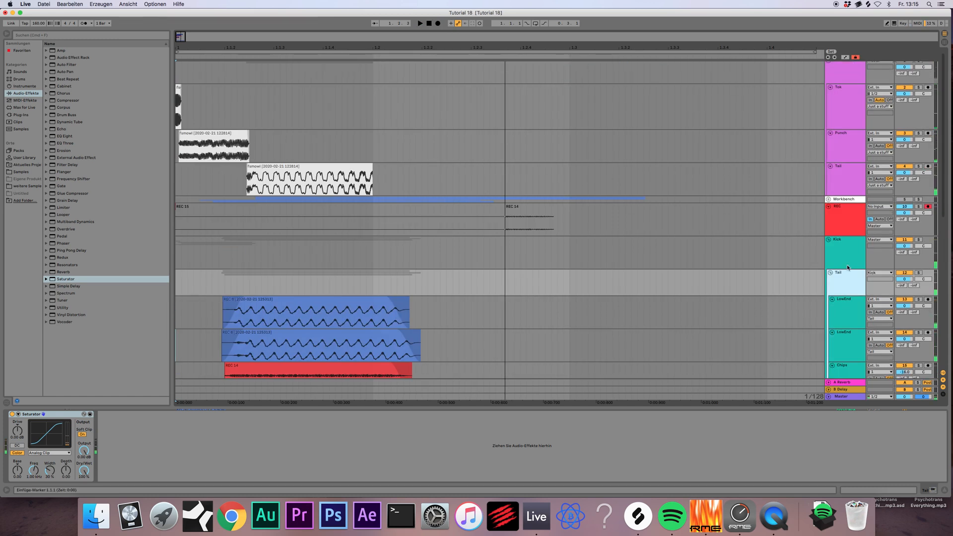
{"action": "left_click", "coordinate": [847, 267]}
{"action": "left_click", "coordinate": [878, 240]}
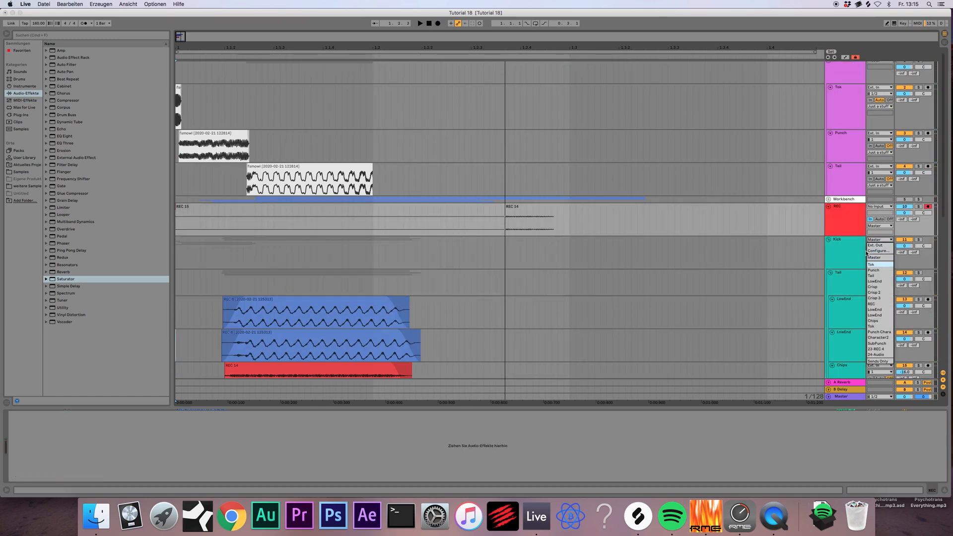
{"action": "left_click", "coordinate": [865, 253]}
{"action": "left_click", "coordinate": [879, 240]}
{"action": "left_click", "coordinate": [875, 304]}
{"action": "left_click", "coordinate": [437, 23]}
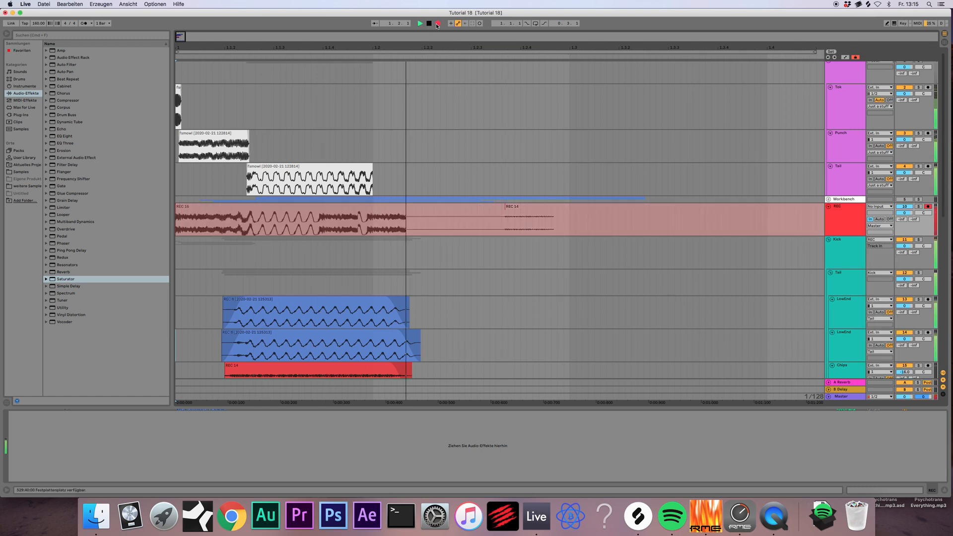
{"action": "key", "text": "space"}
{"action": "left_click", "coordinate": [312, 227]}
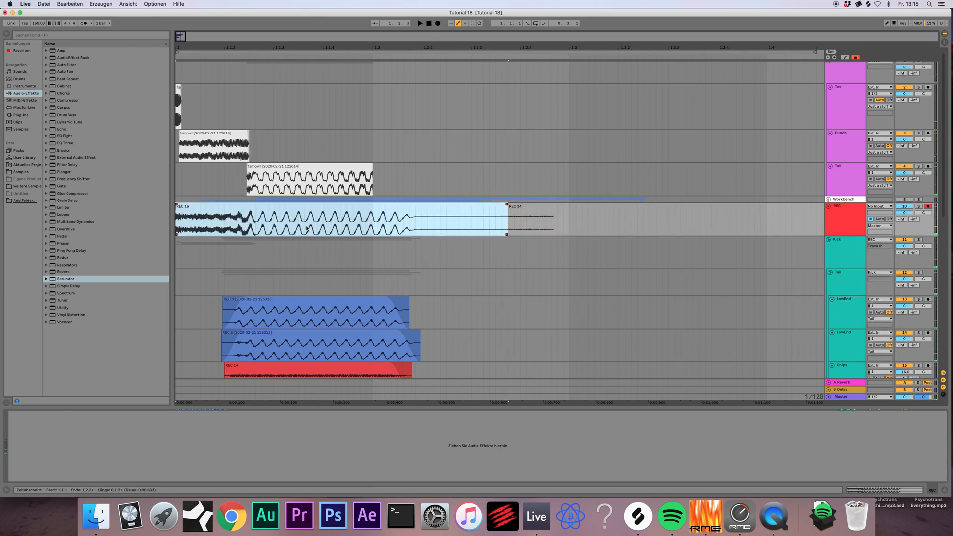
- Solo the first LowEnd track inside the Tail group and play it
{"action": "scroll", "coordinate": [210, 101], "scroll_direction": "down", "scroll_amount": 2}
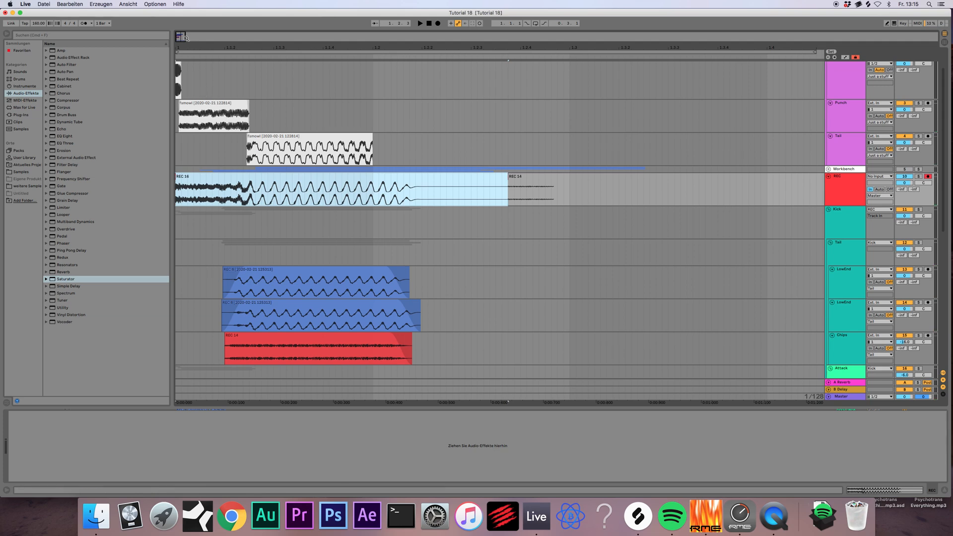
{"action": "scroll", "coordinate": [443, 290], "scroll_direction": "down", "scroll_amount": 1}
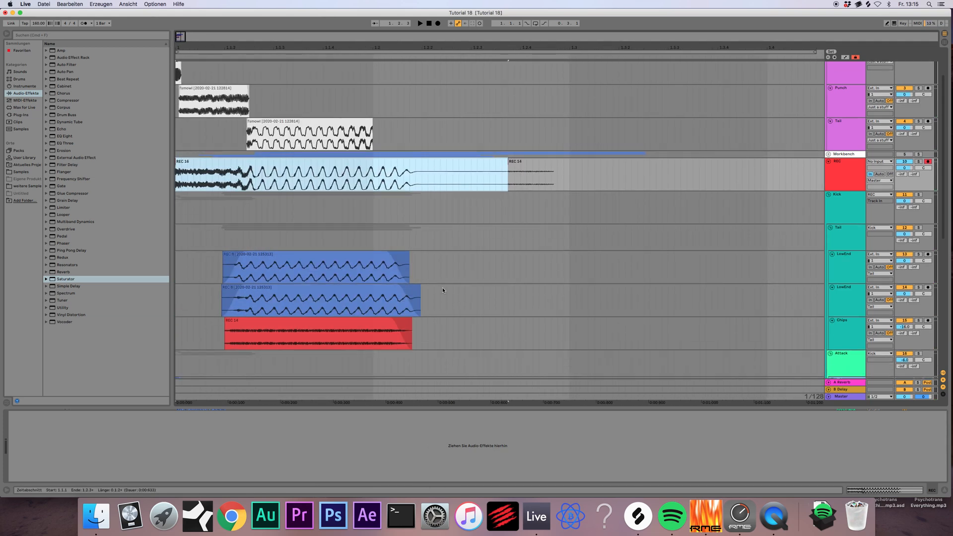
{"action": "left_click", "coordinate": [843, 270]}
{"action": "left_click", "coordinate": [918, 254]}
{"action": "key", "text": "space"}
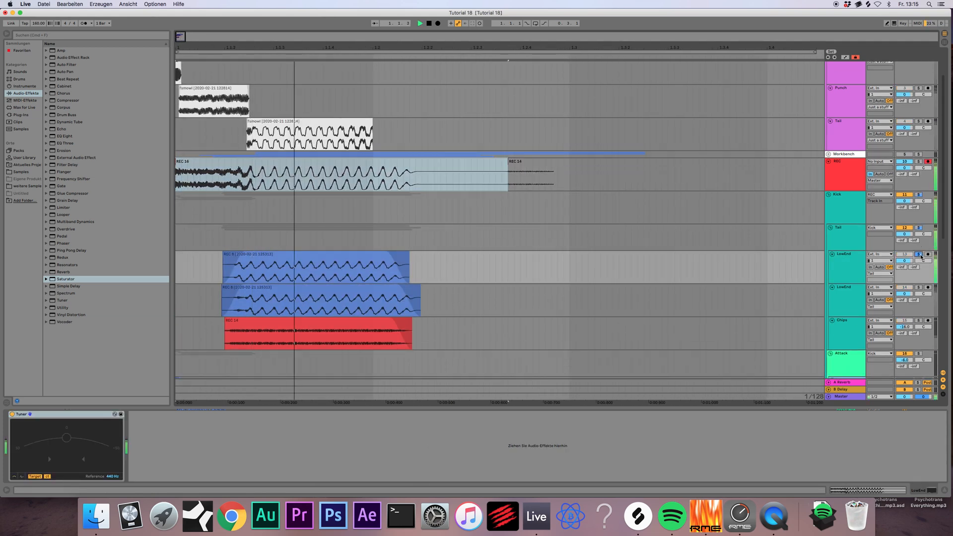
- Add the FabFilter Pro-Q 2 equalizer to the LowEnd track and play the layer repeatedly to examine its spectrum
{"action": "left_click", "coordinate": [21, 114]}
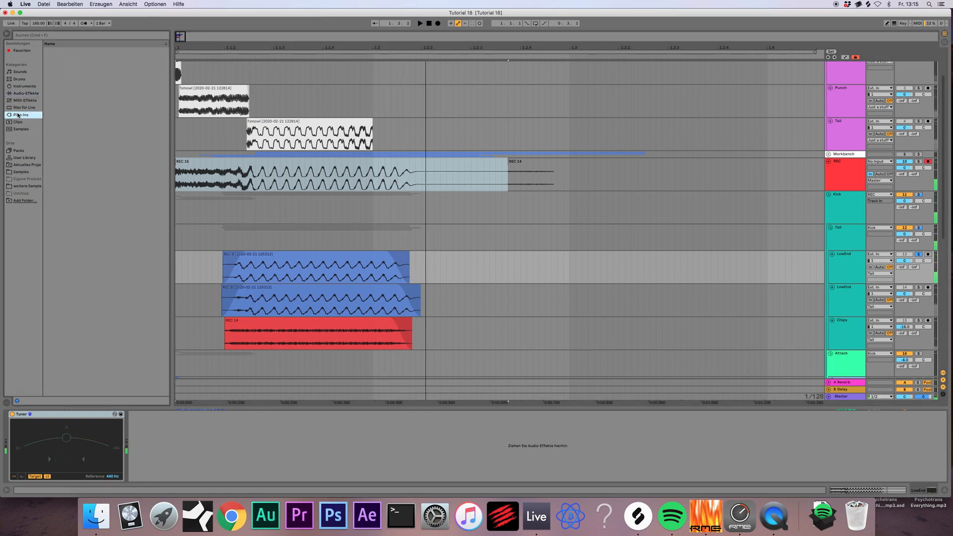
{"action": "left_click", "coordinate": [66, 257]}
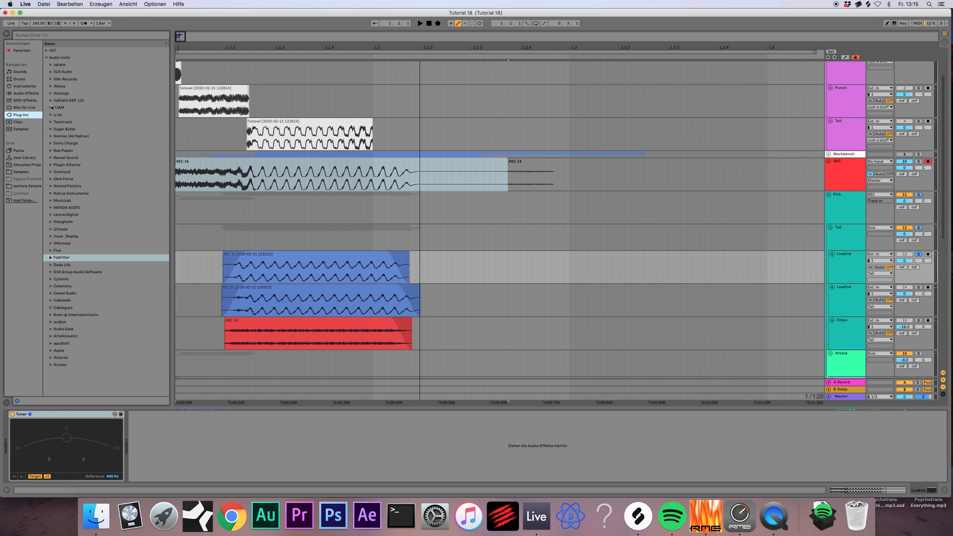
{"action": "left_click", "coordinate": [52, 258]}
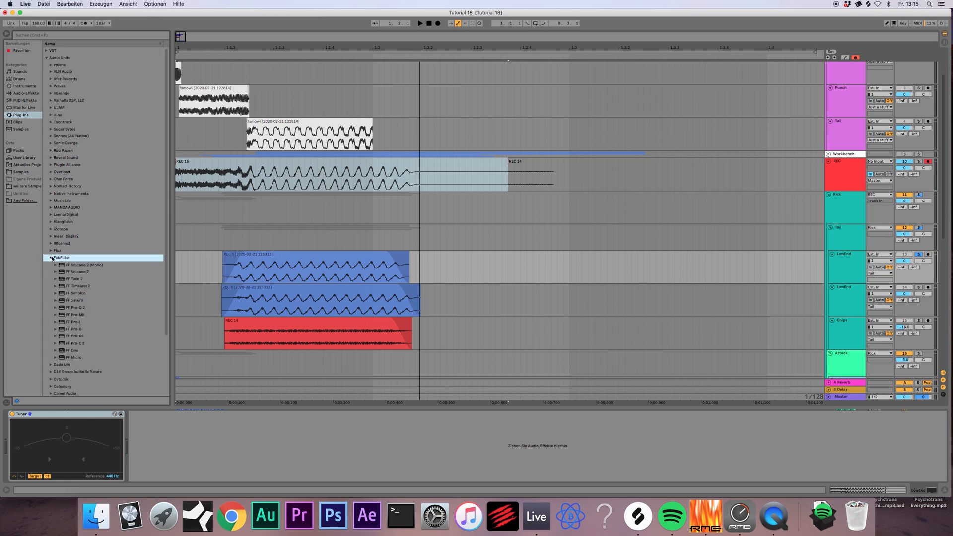
{"action": "left_click_drag", "start_coordinate": [77, 308], "coordinate": [224, 297]}
{"action": "left_click_drag", "start_coordinate": [276, 279], "coordinate": [277, 280]}
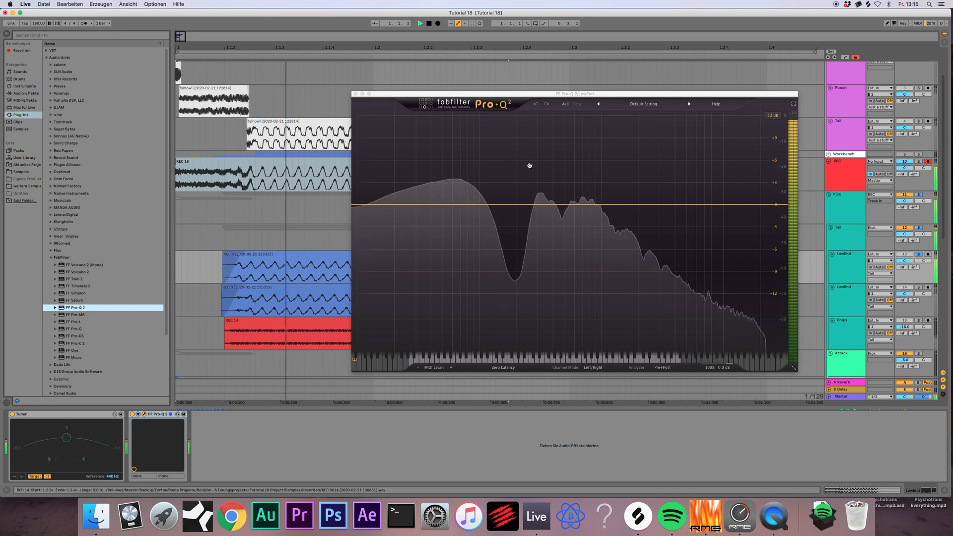
{"action": "key", "text": "space"}
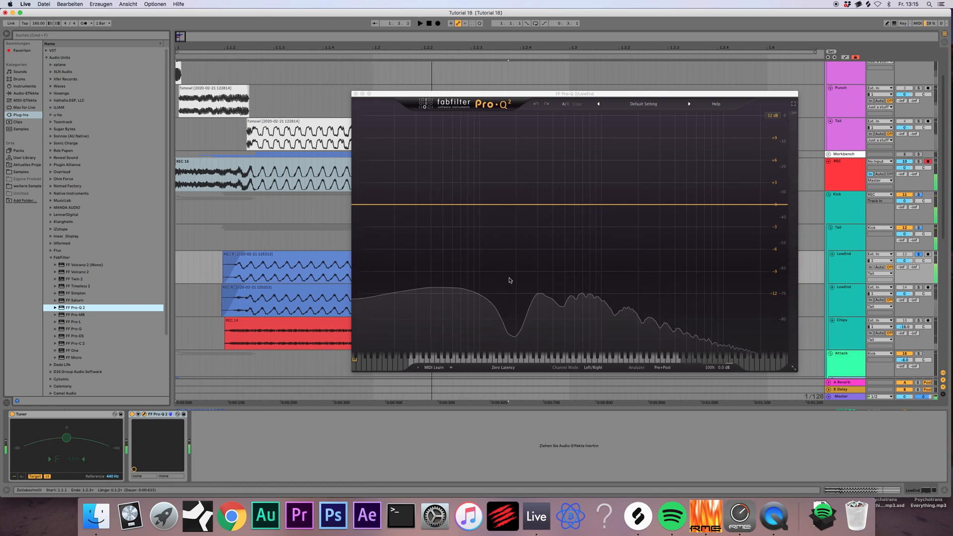
{"action": "key", "text": "space"}
{"action": "key", "text": "space"}
{"action": "key", "text": "space"}
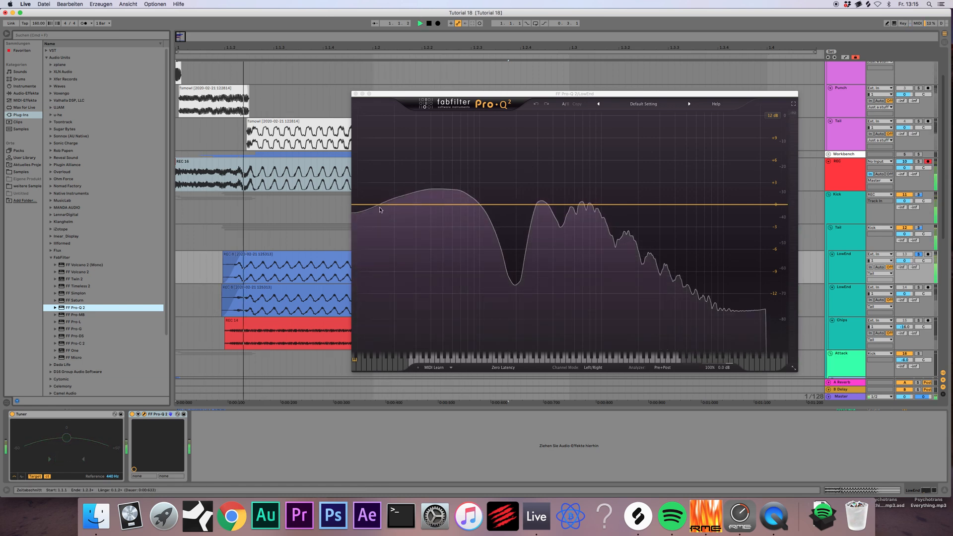
{"action": "key", "text": "space"}
{"action": "key", "text": "space"}
{"action": "key", "text": "space"}
- Create a Low Cut band at the lowest frequencies in Pro-Q 2 with a 96 dB/oct slope
{"action": "left_click_drag", "start_coordinate": [363, 205], "coordinate": [361, 214]}
{"action": "right_click", "coordinate": [361, 214]}
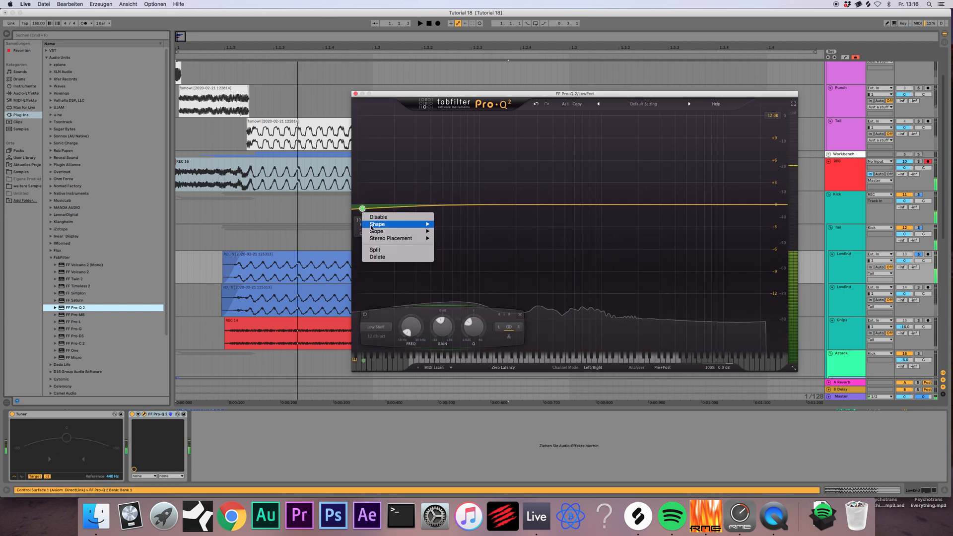
{"action": "mouse_move", "coordinate": [422, 225]}
{"action": "left_click", "coordinate": [453, 240]}
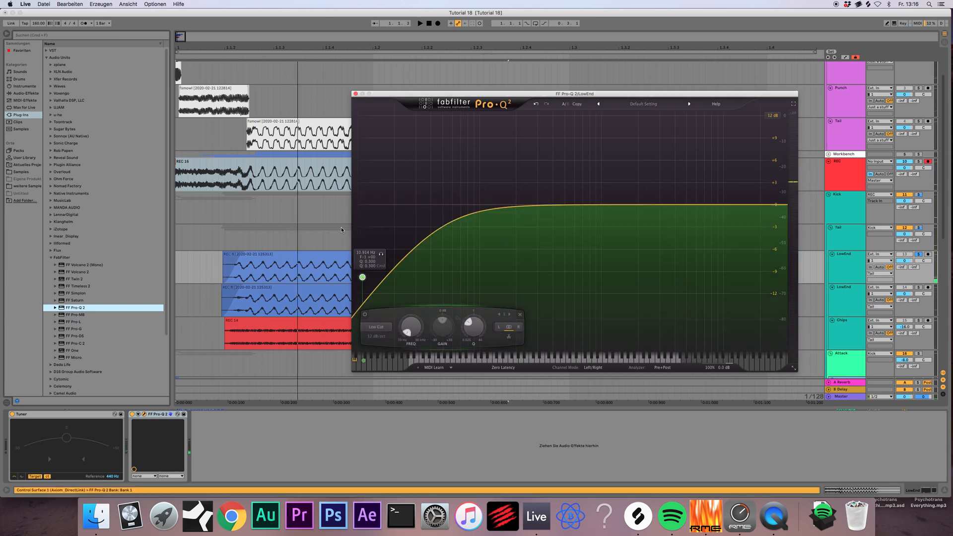
{"action": "right_click", "coordinate": [363, 277]}
{"action": "mouse_move", "coordinate": [397, 299]}
{"action": "left_click", "coordinate": [454, 355]}
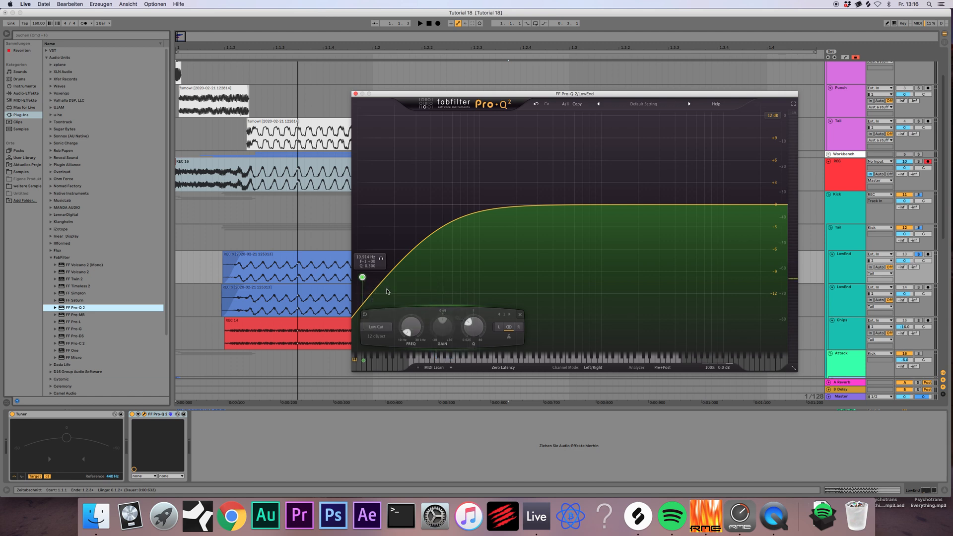
- Switch Pro-Q 2 from Zero Latency to Linear Phase processing with the High setting
{"action": "left_click", "coordinate": [513, 368]}
{"action": "left_click", "coordinate": [501, 390]}
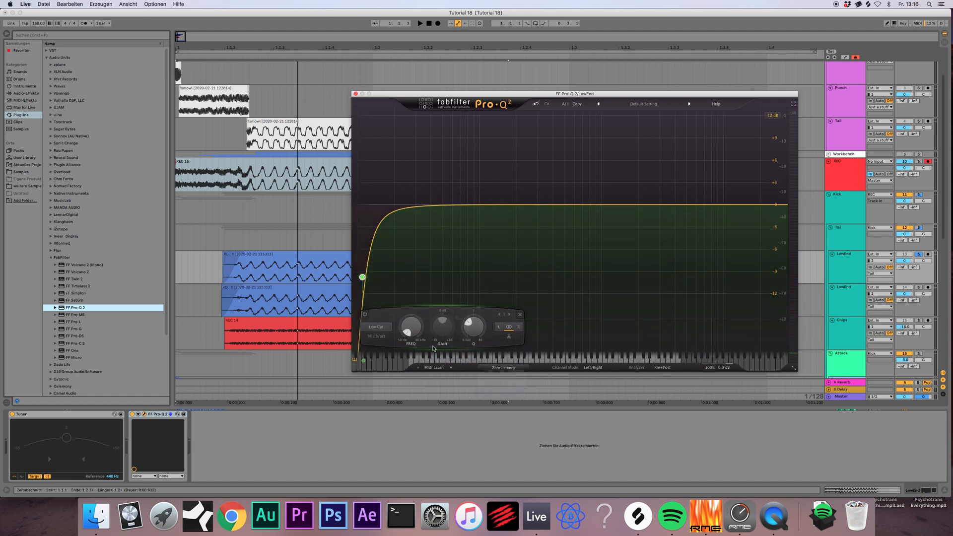
{"action": "left_click", "coordinate": [520, 368]}
{"action": "left_click", "coordinate": [524, 390]}
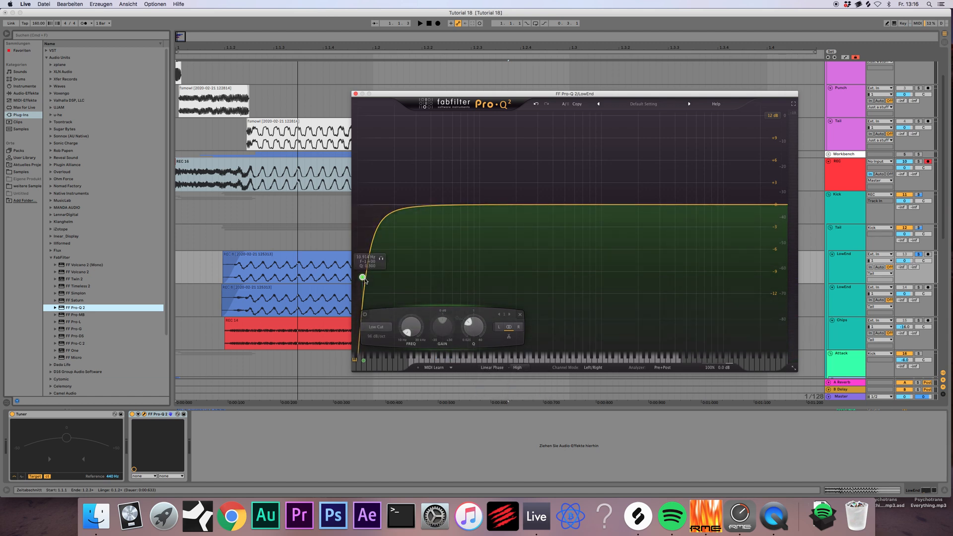
- Move the low cut to about 27 Hz, listen to the filtered LowEnd and close the equalizer window
{"action": "left_click_drag", "start_coordinate": [362, 277], "coordinate": [423, 186]}
{"action": "key", "text": "space"}
{"action": "key", "text": "space"}
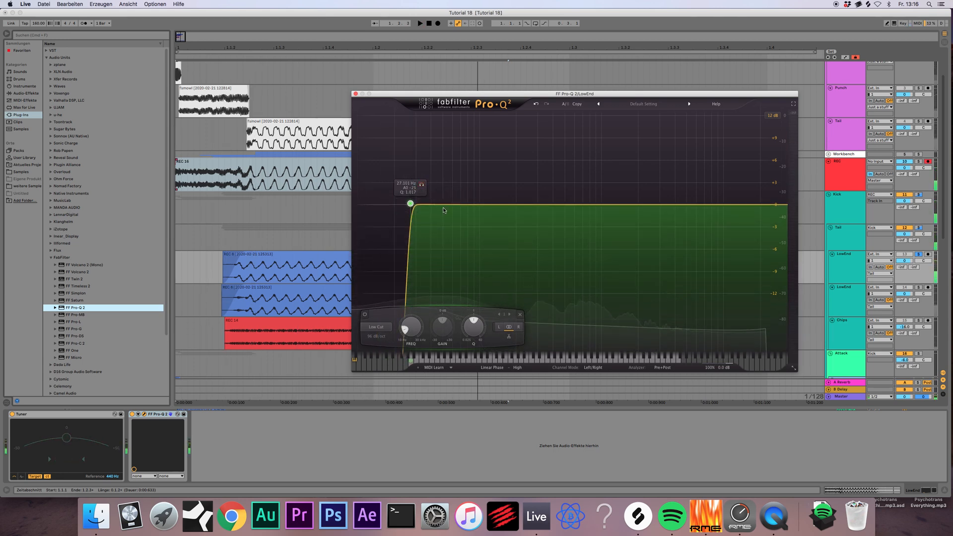
{"action": "key", "text": "space"}
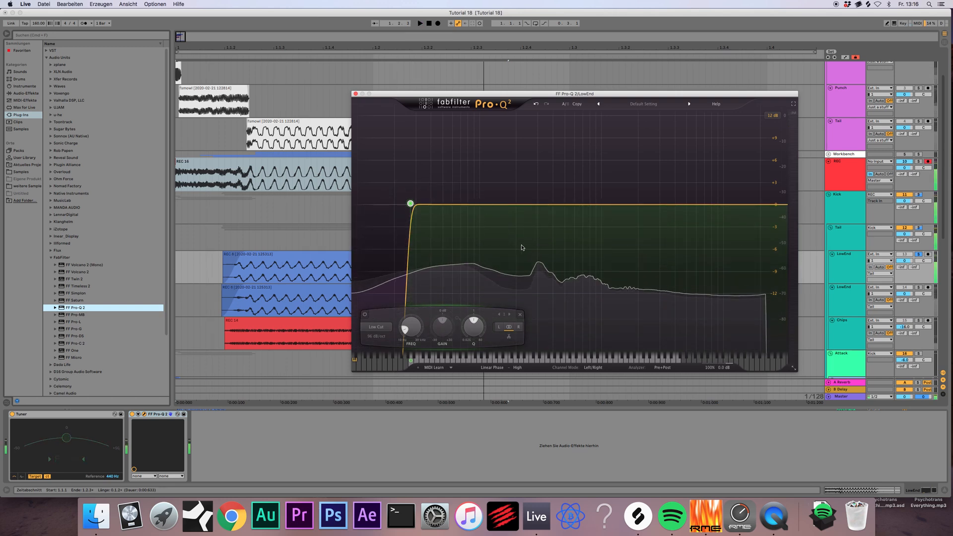
{"action": "key", "text": "super+w"}
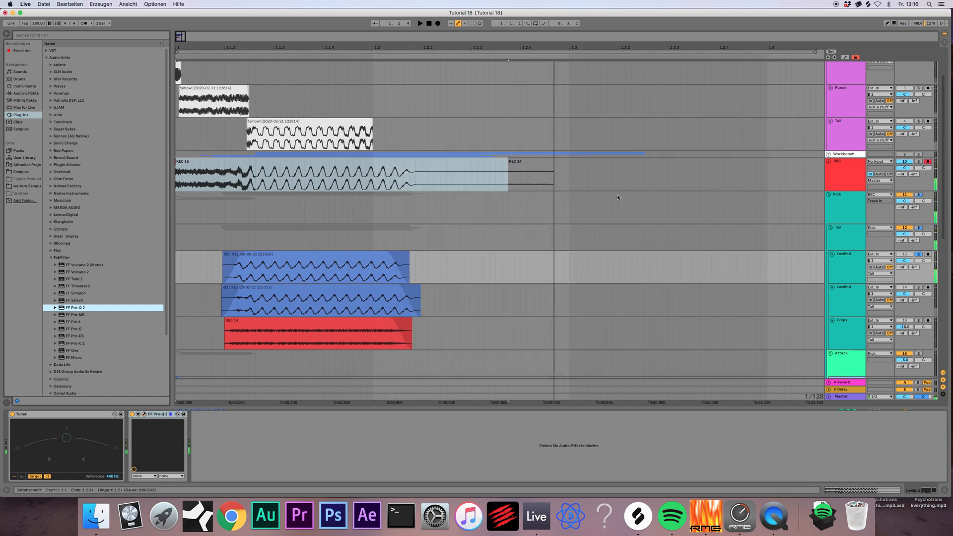
- Duplicate the filtered LowEnd track, transpose the copy's clip up 12 semitones and play it
{"action": "left_click", "coordinate": [839, 261]}
{"action": "scroll", "coordinate": [564, 277], "scroll_direction": "down", "scroll_amount": 5}
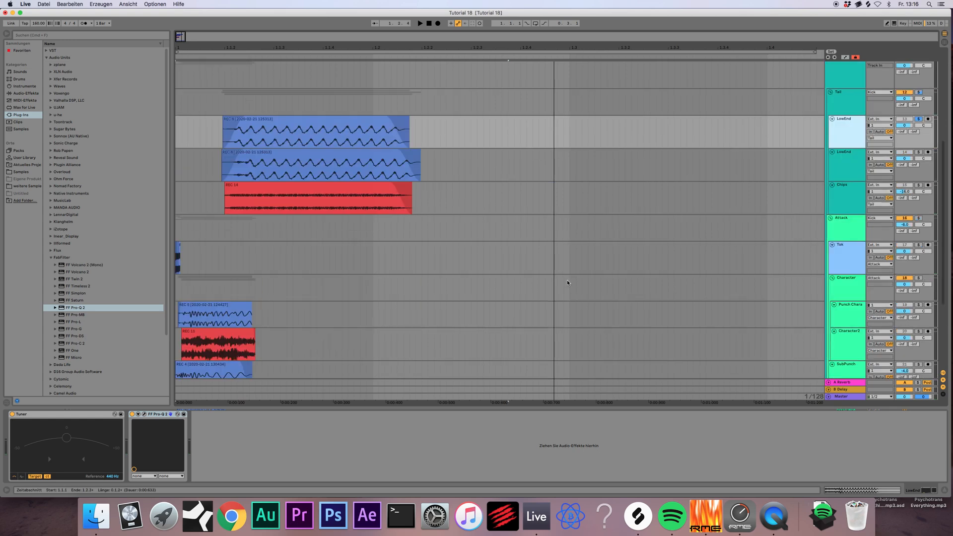
{"action": "scroll", "coordinate": [711, 239], "scroll_direction": "up", "scroll_amount": 2}
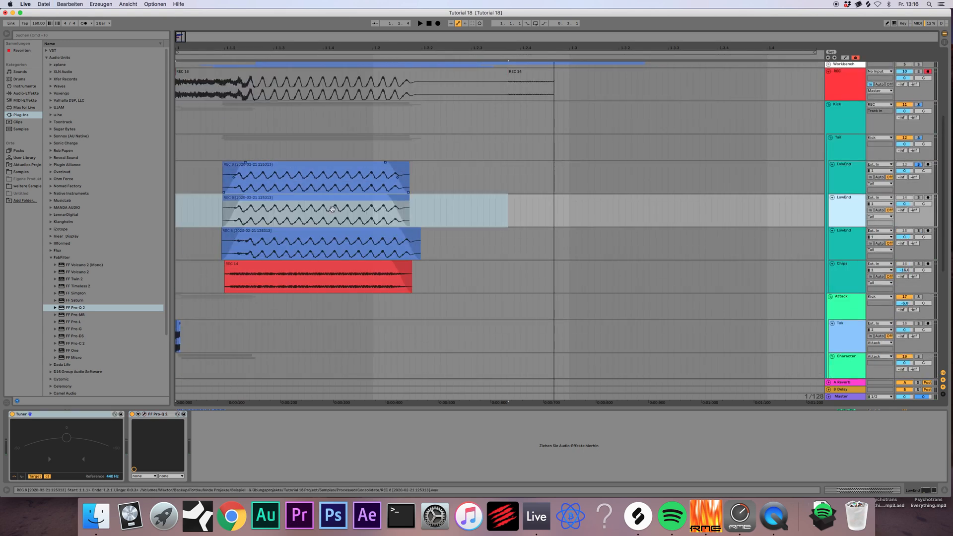
{"action": "double_click", "coordinate": [329, 207]}
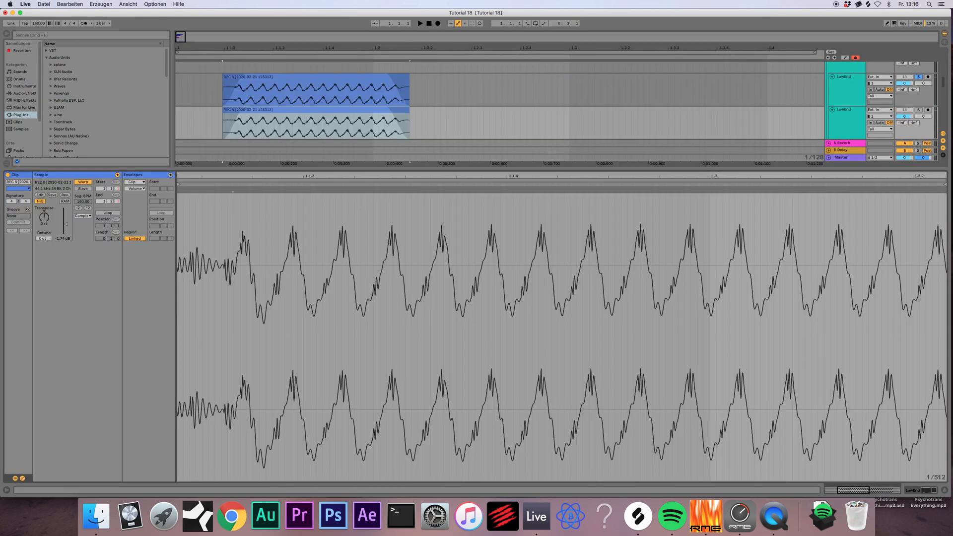
{"action": "key", "text": "space"}
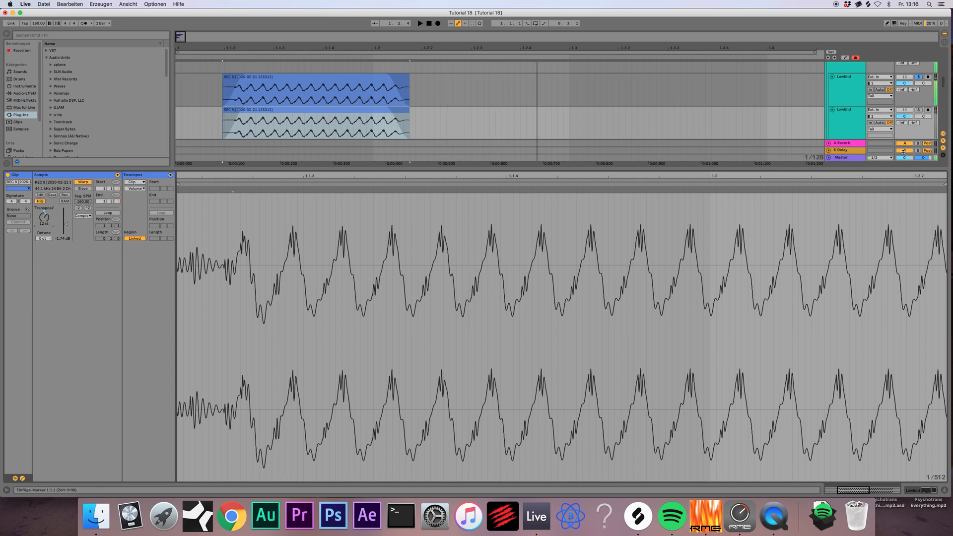
- Solo the whole Tail group, play it and lower the transposed LowEnd copy's volume to about -12 dB
{"action": "left_click", "coordinate": [943, 491]}
{"action": "scroll", "coordinate": [345, 134], "scroll_direction": "up", "scroll_amount": 4}
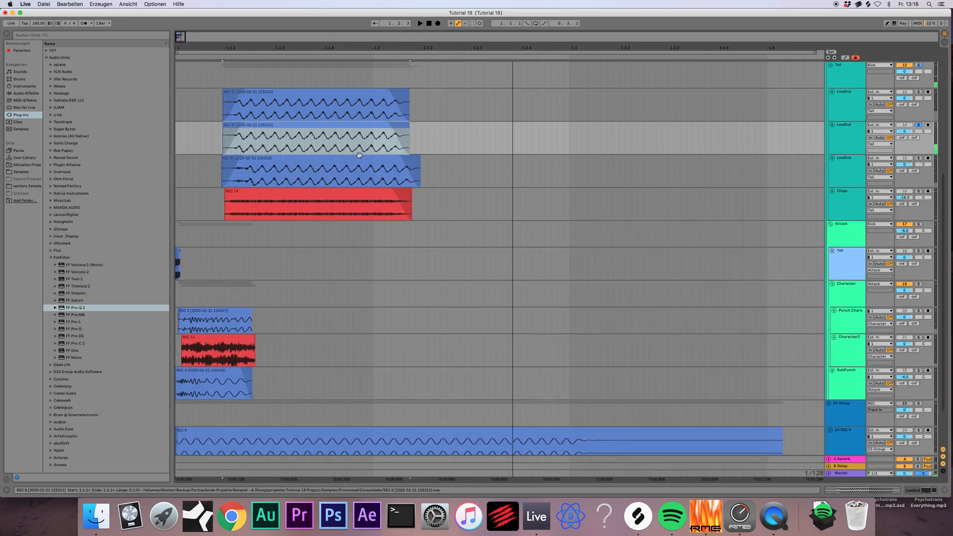
{"action": "left_click", "coordinate": [845, 114]}
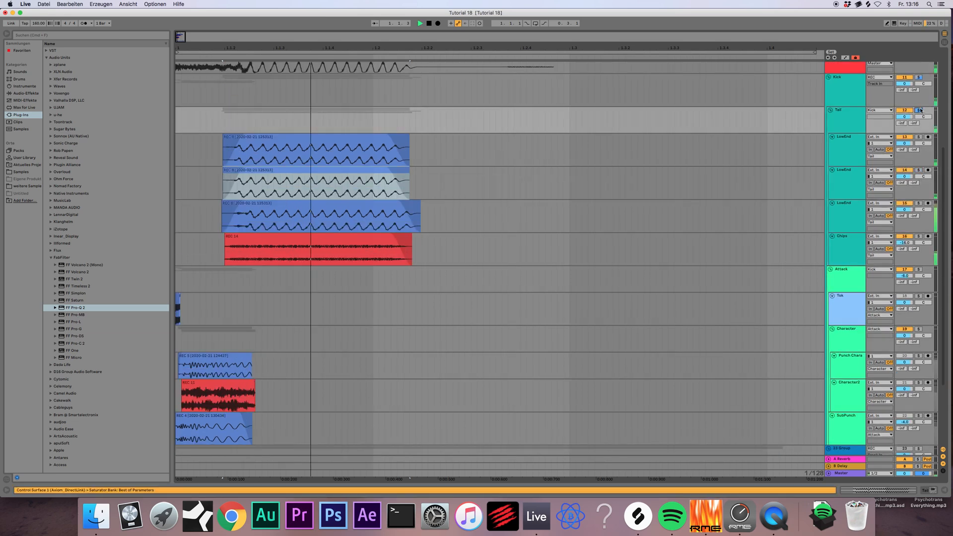
{"action": "key", "text": "space"}
{"action": "key", "text": "space"}
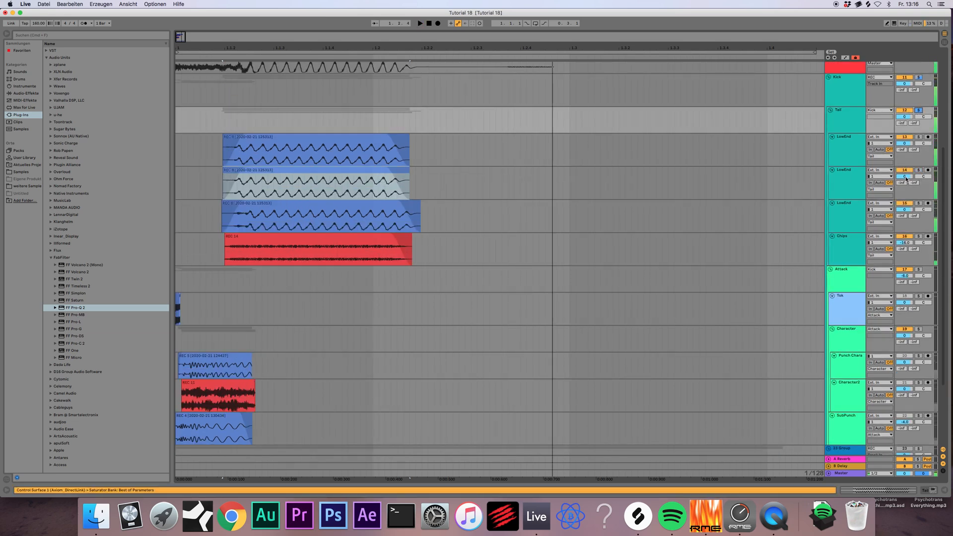
{"action": "key", "text": "space"}
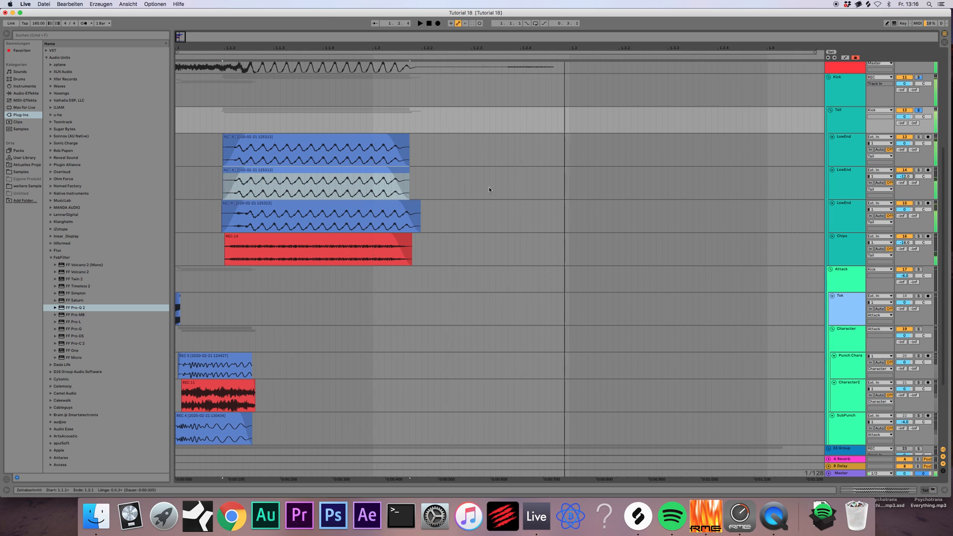
- Add the iZotope Trash 2 distortion to the Tail group after its Saturator
{"action": "left_click", "coordinate": [297, 142]}
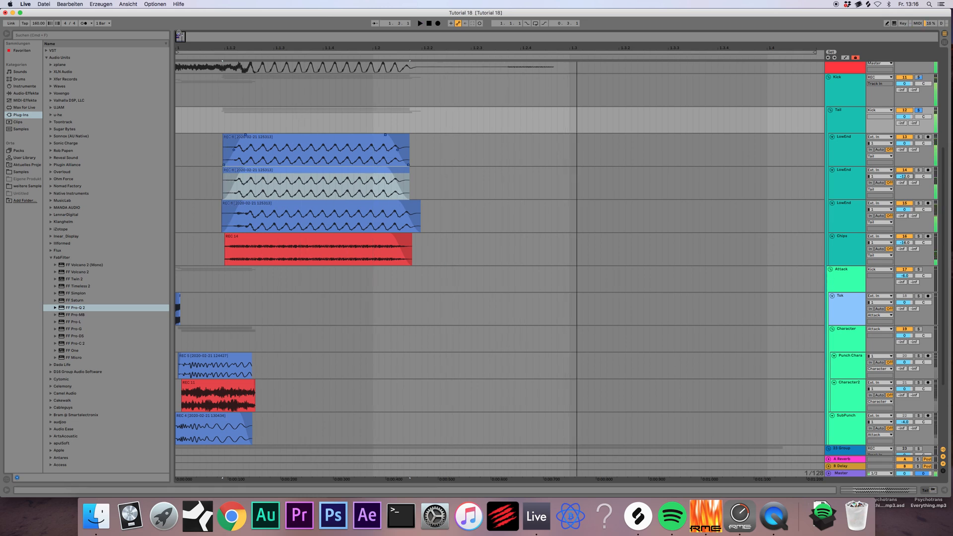
{"action": "scroll", "coordinate": [570, 113], "scroll_direction": "down", "scroll_amount": 2}
{"action": "left_click", "coordinate": [843, 117]}
{"action": "left_click", "coordinate": [843, 117]}
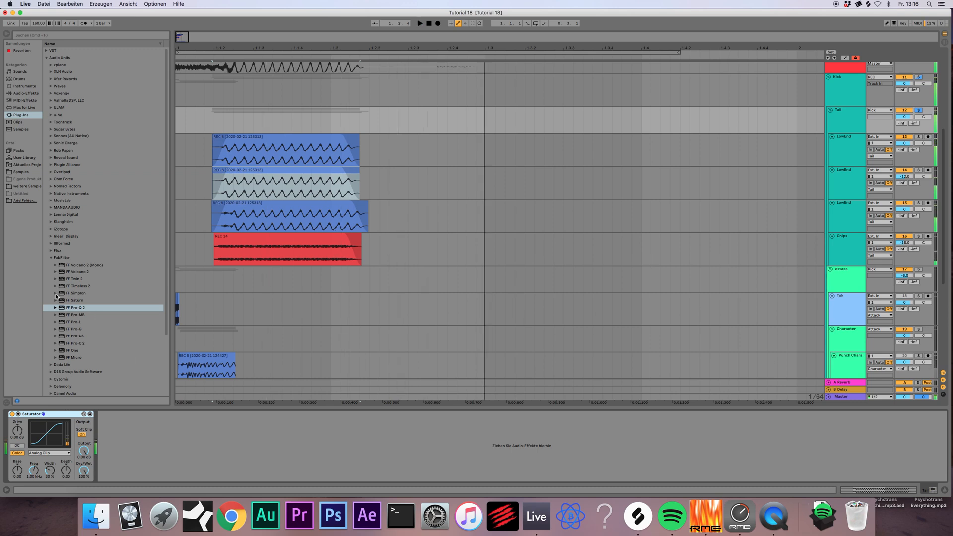
{"action": "left_click", "coordinate": [51, 258]}
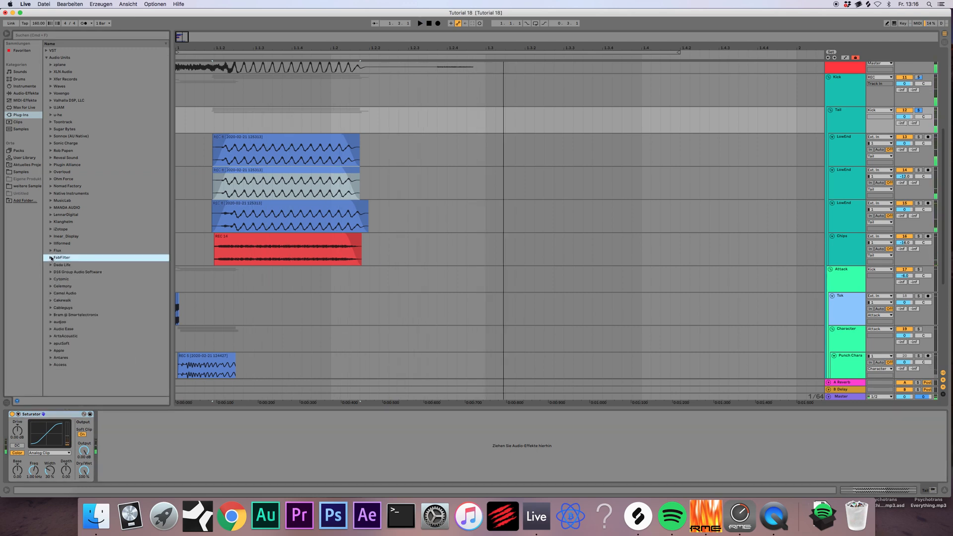
{"action": "left_click", "coordinate": [51, 229]}
{"action": "left_click_drag", "start_coordinate": [82, 294], "coordinate": [280, 125]}
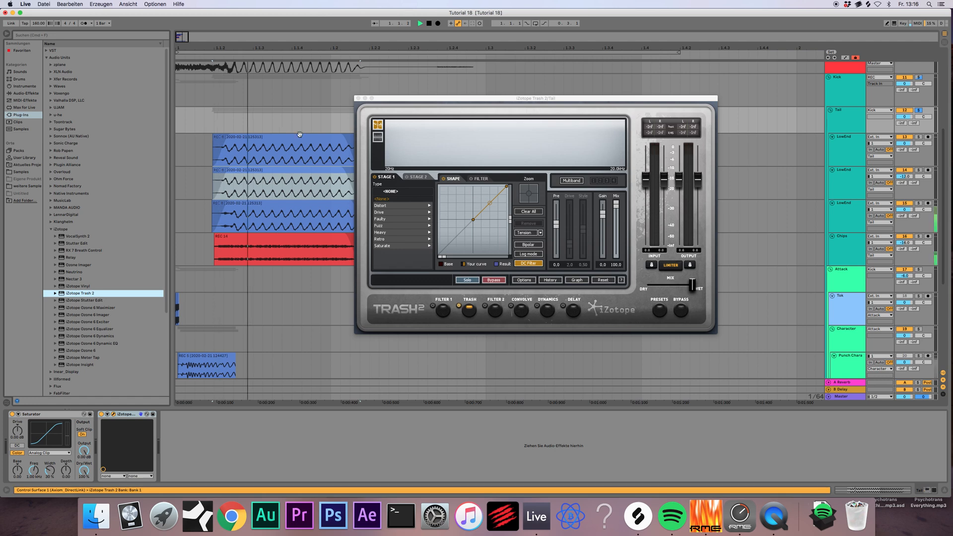
- Choose the Amp Drainer distortion in Trash 2, shift its mix toward dry and play the Tail group
{"action": "left_click", "coordinate": [412, 199]}
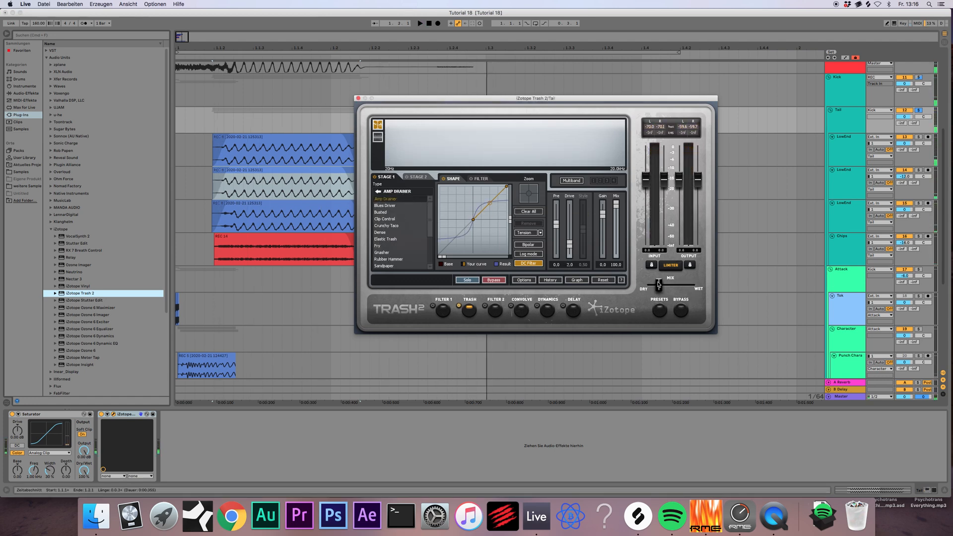
{"action": "key", "text": "space"}
{"action": "left_click", "coordinate": [358, 98]}
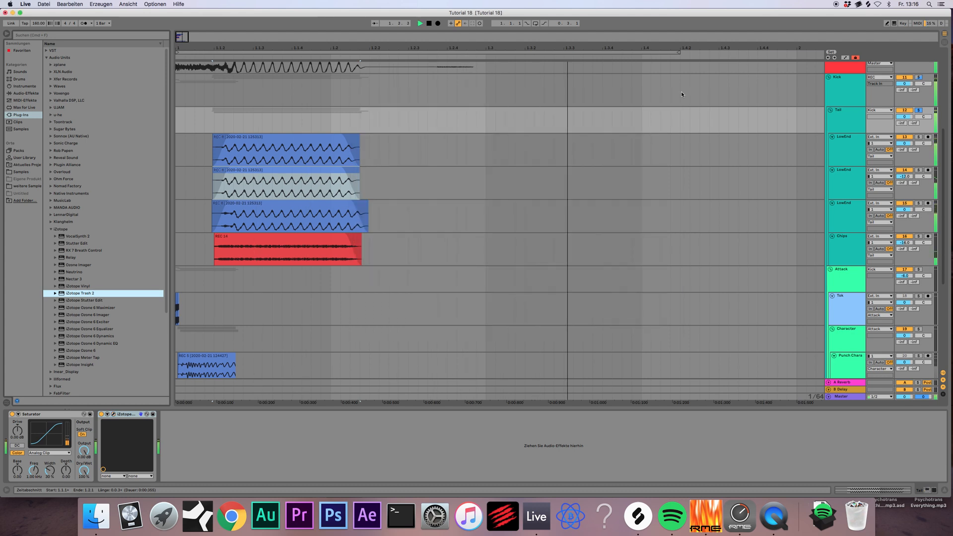
{"action": "left_click", "coordinate": [837, 121]}
{"action": "key", "text": "space"}
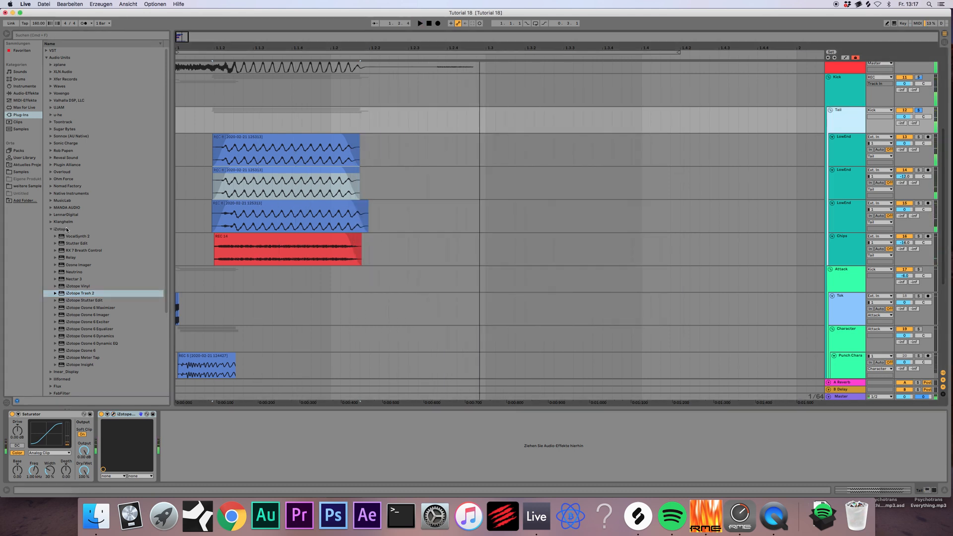
{"action": "left_click", "coordinate": [51, 230]}
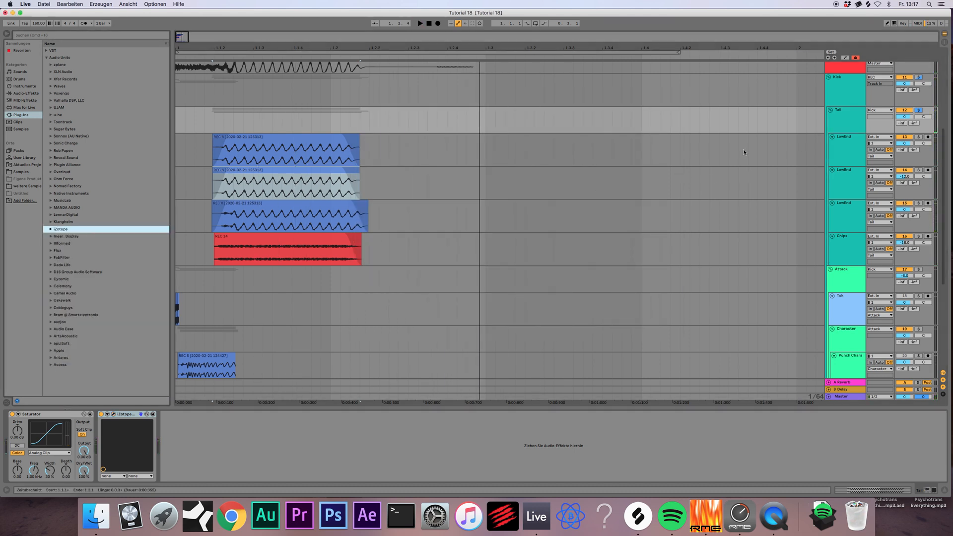
- Route the Tail group's output to REC and reset the playback position to the start
{"action": "left_click", "coordinate": [876, 109]}
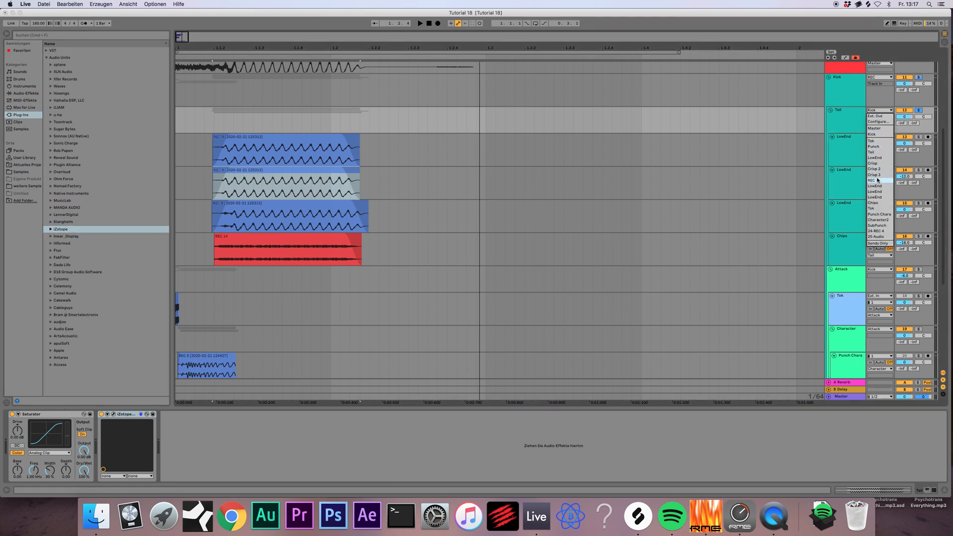
{"action": "left_click", "coordinate": [876, 180]}
{"action": "left_click", "coordinate": [428, 25]}
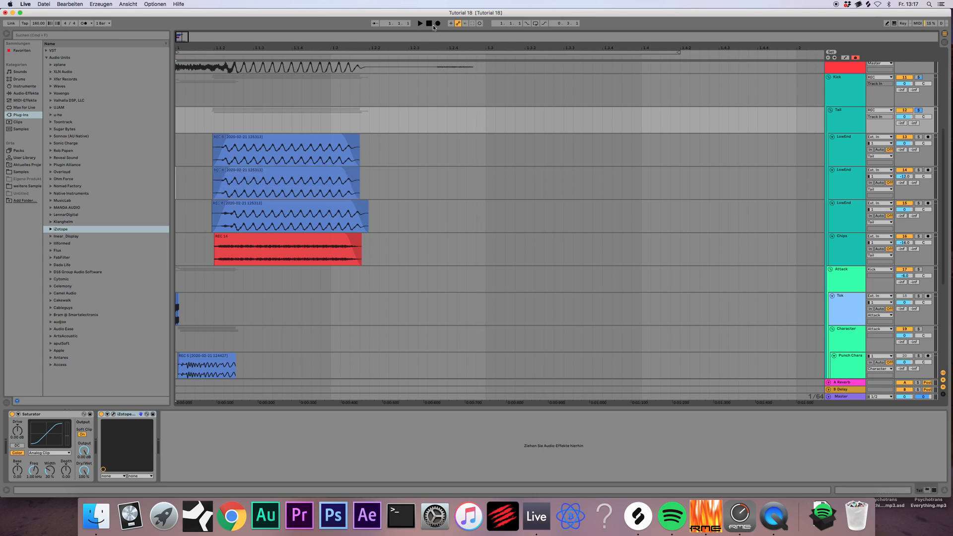
- Record the soloed Tail group onto REC and compare the recorded waveform with the LowEnd layers beneath it
{"action": "left_click", "coordinate": [438, 24]}
{"action": "scroll", "coordinate": [409, 191], "scroll_direction": "up", "scroll_amount": 5}
{"action": "key", "text": "space"}
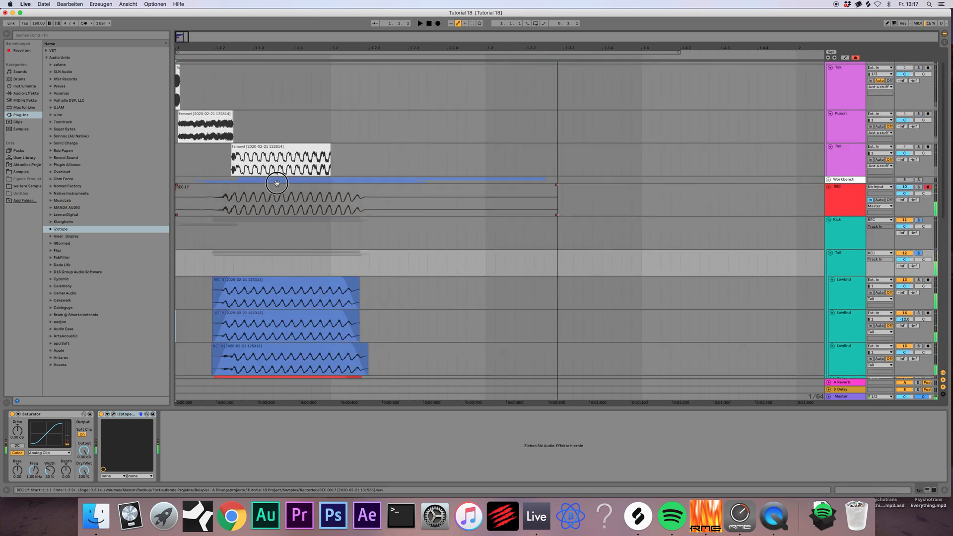
{"action": "key", "text": "z"}
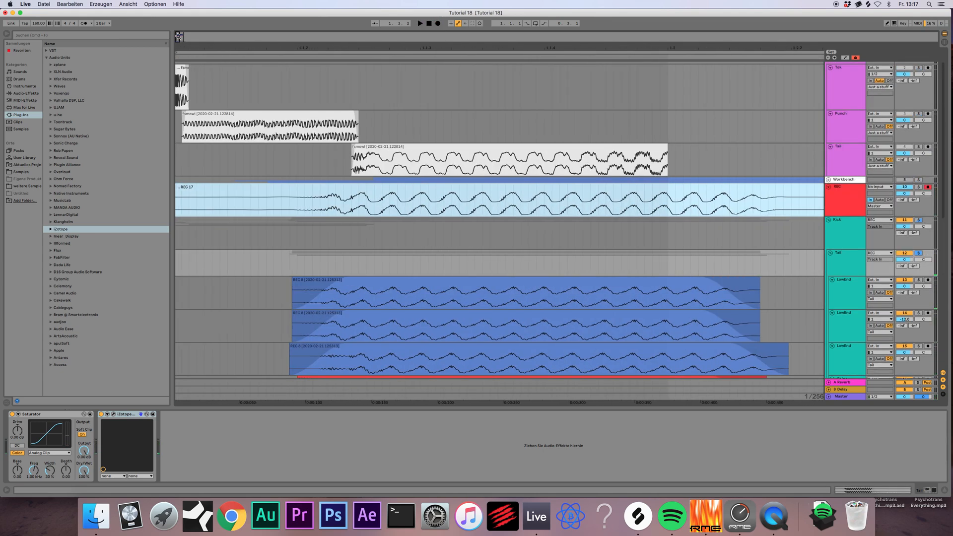
{"action": "scroll", "coordinate": [544, 216], "scroll_direction": "down", "scroll_amount": 3}
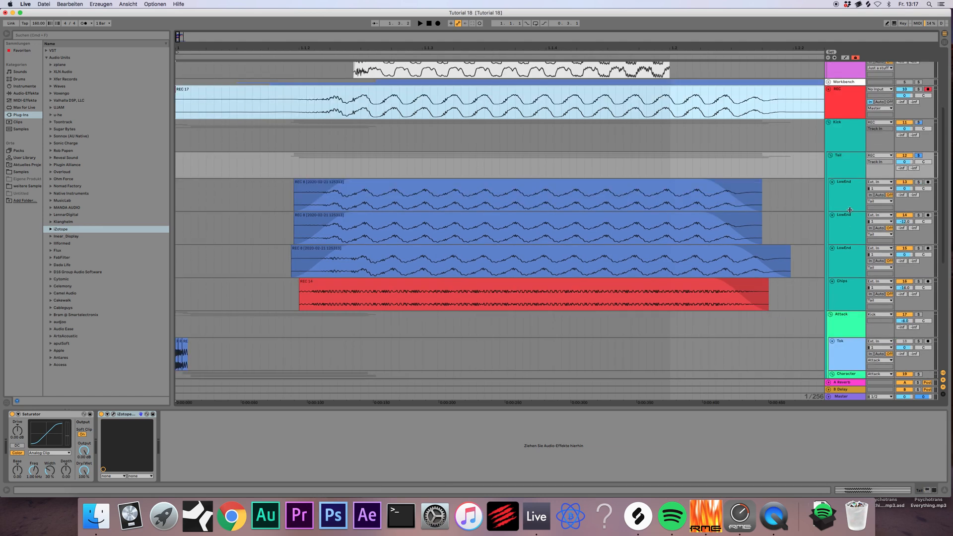
- Lower the volumes of the Tail's LowEnd layers, setting the middle one to about -14 dB, and play the group
{"action": "left_click", "coordinate": [839, 194]}
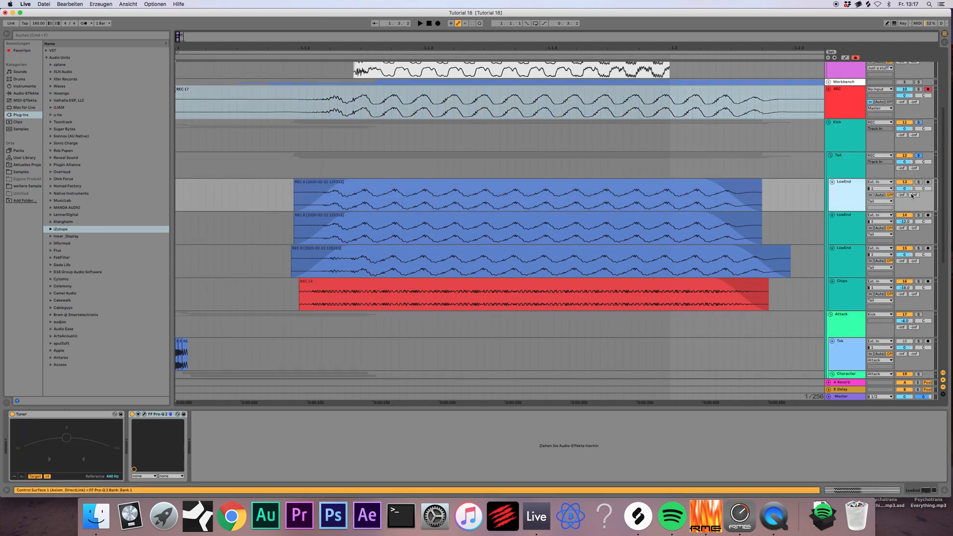
{"action": "key", "text": "space"}
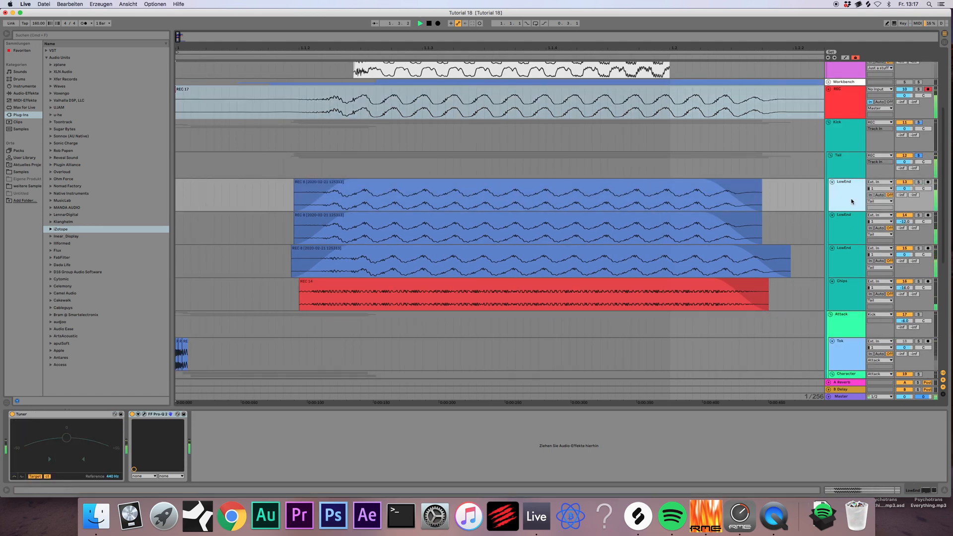
{"action": "left_click", "coordinate": [905, 190]}
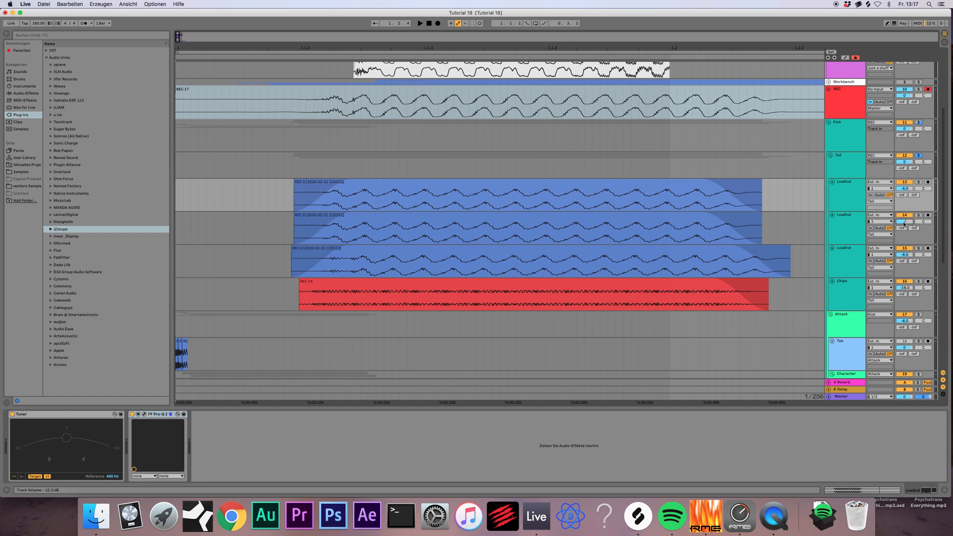
{"action": "key", "text": "space"}
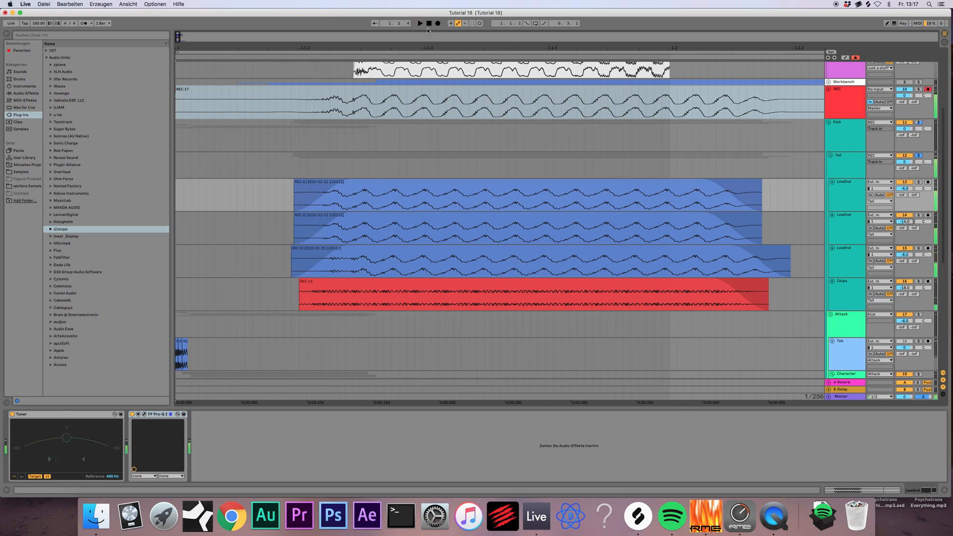
- Record the rebalanced Tail group onto REC from the start and inspect the recorded waveform
{"action": "left_click", "coordinate": [428, 25]}
{"action": "left_click", "coordinate": [437, 24]}
{"action": "key", "text": "space"}
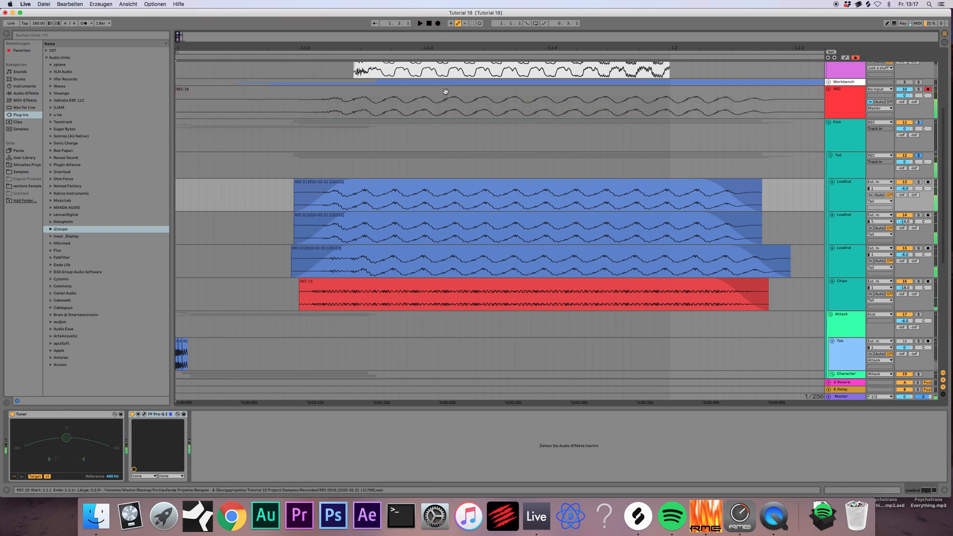
{"action": "left_click", "coordinate": [445, 91]}
{"action": "left_click_drag", "start_coordinate": [235, 48], "coordinate": [235, 15]}
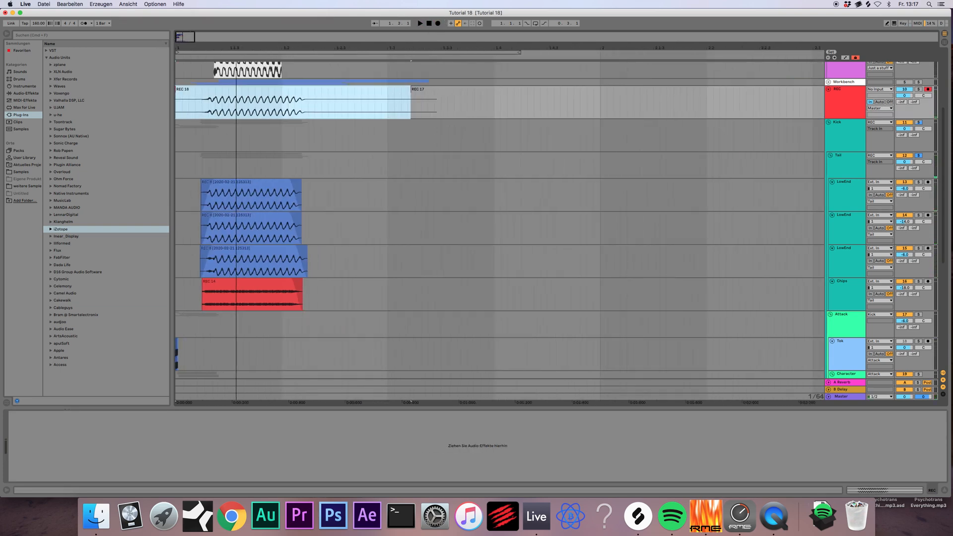
{"action": "scroll", "coordinate": [214, 111], "scroll_direction": "up", "scroll_amount": 3}
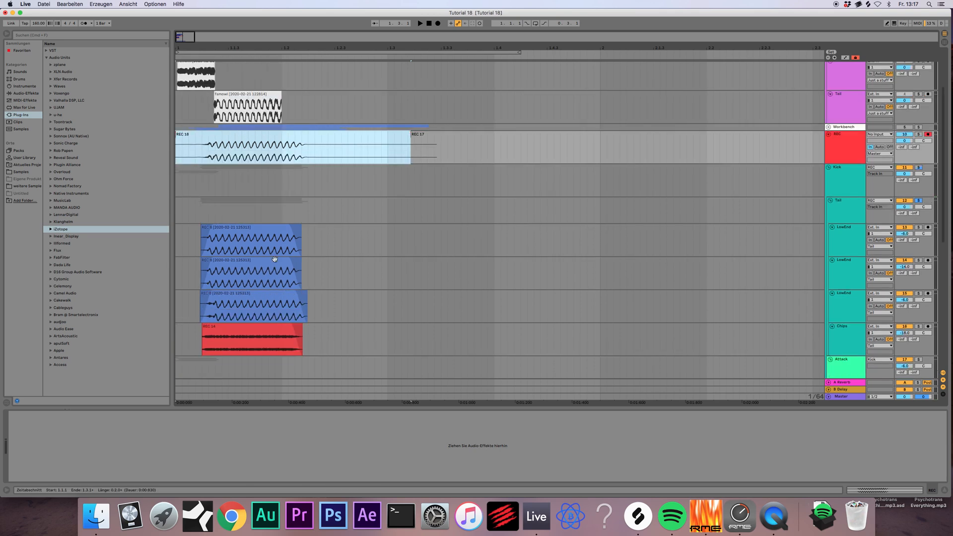
- Solo the middle LowEnd layer in the Tail group, play it on its own and clear its solo
{"action": "left_click", "coordinate": [252, 298]}
{"action": "left_click", "coordinate": [248, 265]}
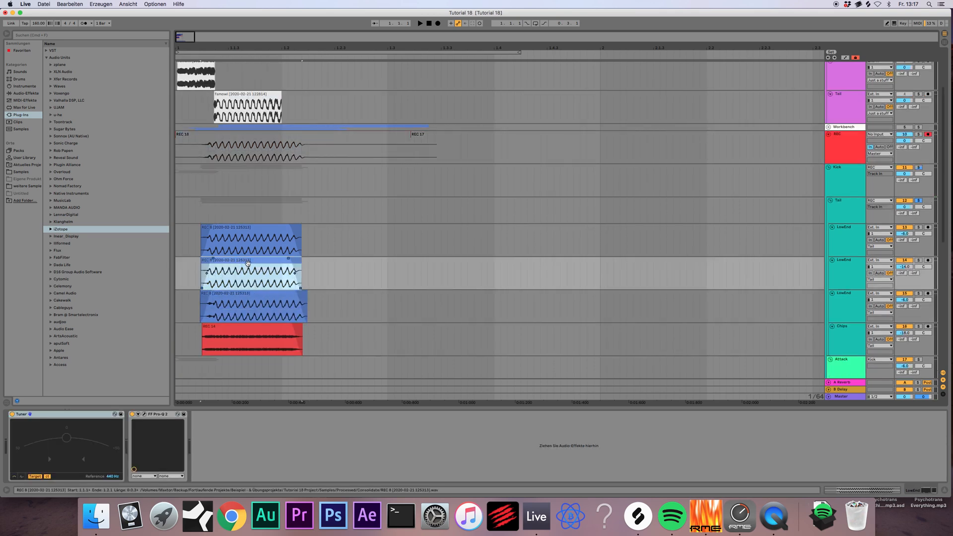
{"action": "key", "text": "space"}
{"action": "left_click", "coordinate": [919, 260]}
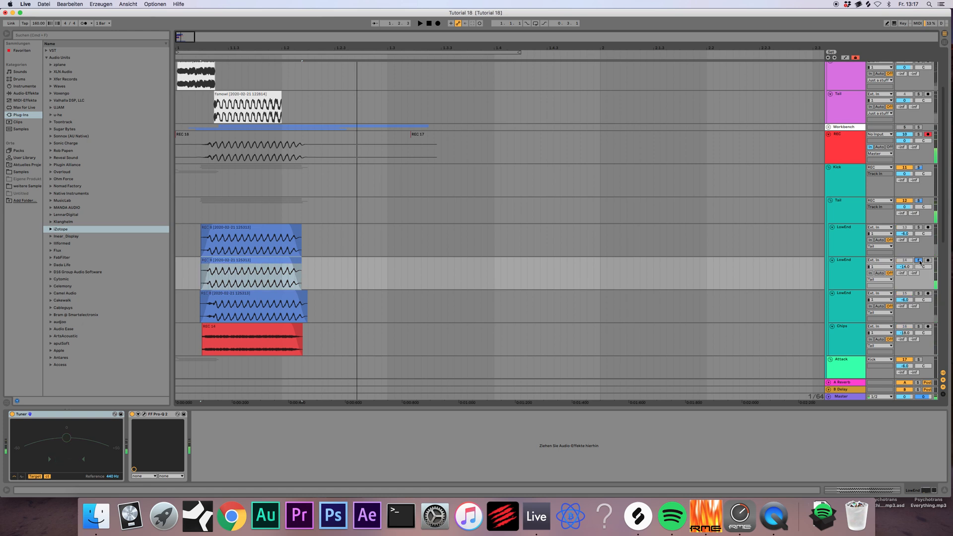
{"action": "key", "text": "space"}
{"action": "left_click", "coordinate": [918, 261]}
- Compare the first and third LowEnd layers in the Tail group by soloing and playing each in turn
{"action": "left_click", "coordinate": [852, 299]}
{"action": "left_click", "coordinate": [854, 239]}
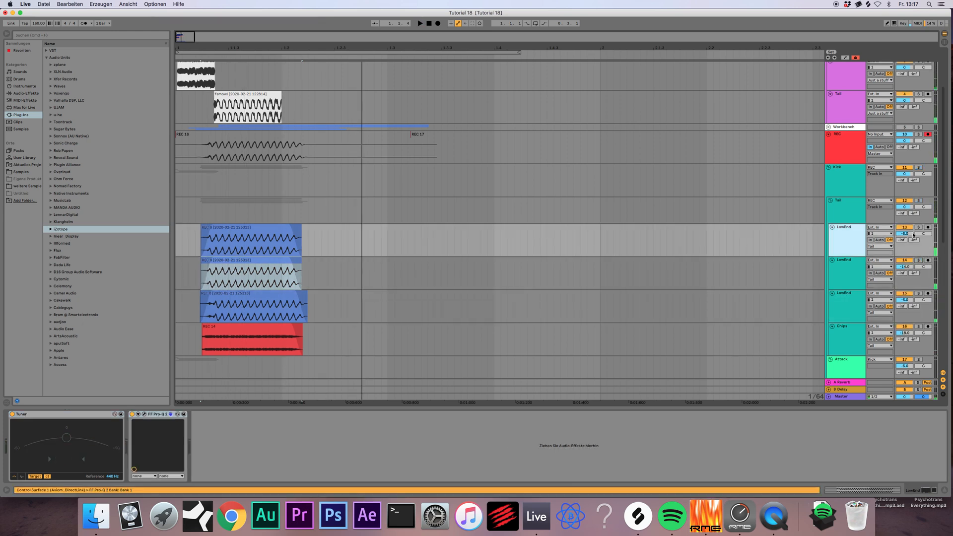
{"action": "left_click", "coordinate": [919, 228]}
{"action": "key", "text": "space"}
{"action": "key", "text": "space"}
{"action": "left_click", "coordinate": [843, 316]}
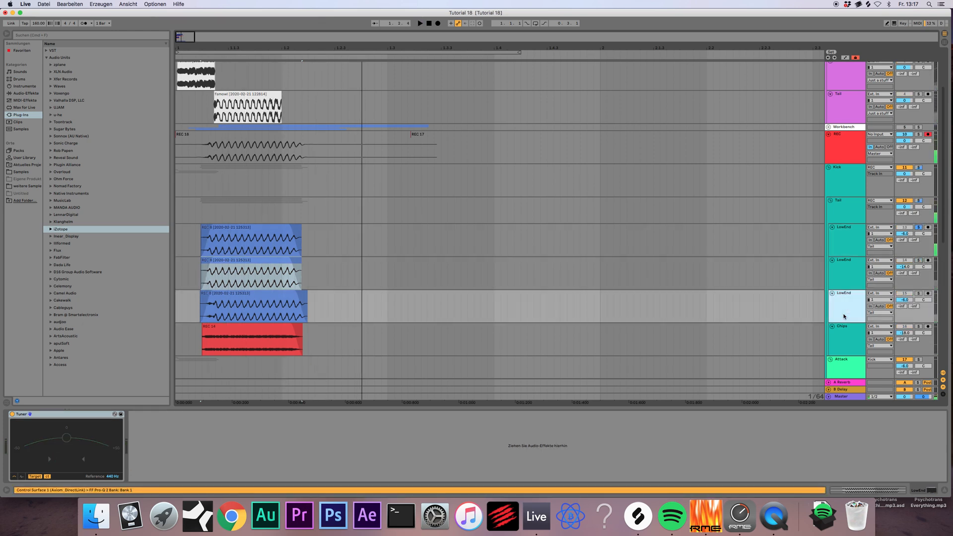
{"action": "left_click", "coordinate": [918, 293]}
{"action": "key", "text": "space"}
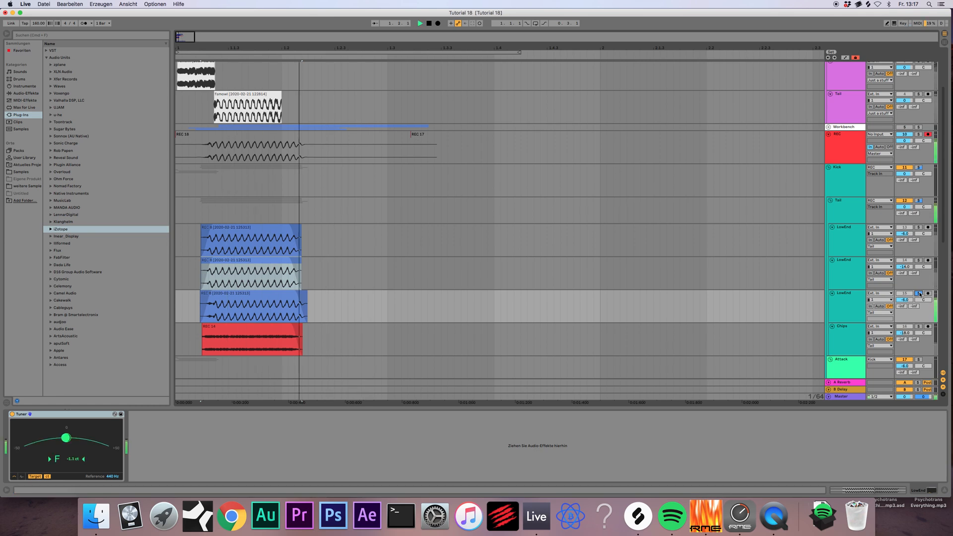
{"action": "left_click", "coordinate": [854, 239]}
{"action": "left_click", "coordinate": [919, 227]}
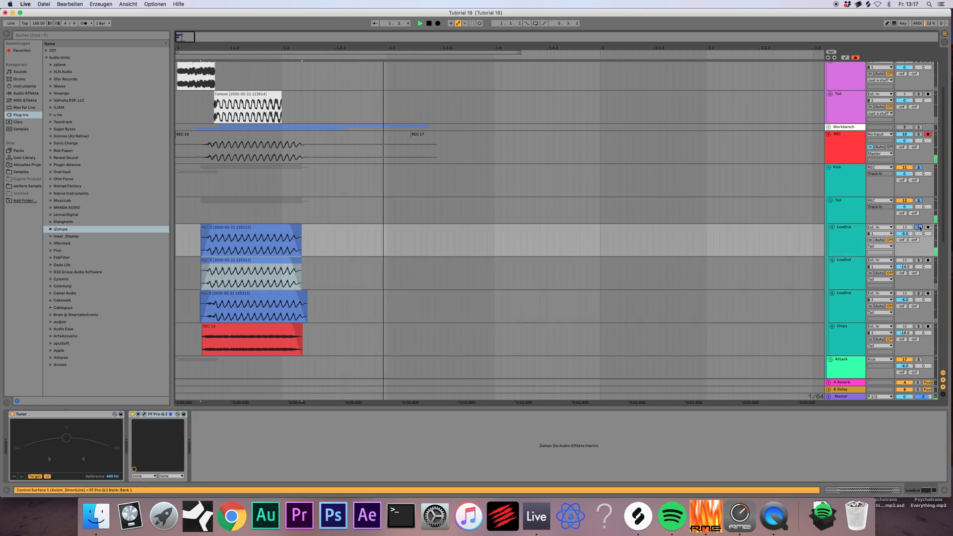
{"action": "key", "text": "space"}
- Rename the Tail's third LowEnd track as LowEnd2 and the middle one as MidEnd
{"action": "left_click", "coordinate": [846, 304]}
{"action": "type", "text": "Low"}
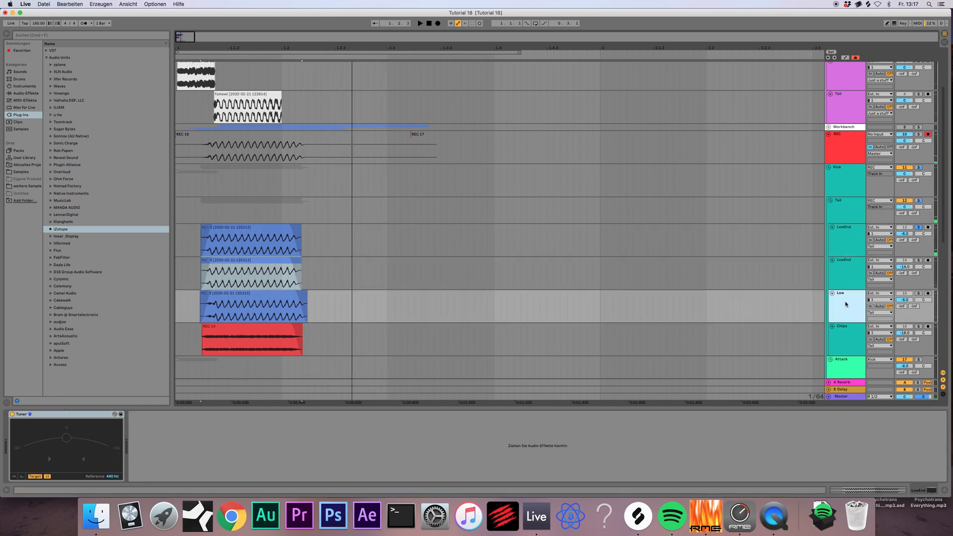
{"action": "left_click", "coordinate": [838, 266]}
{"action": "key", "text": "super+r"}
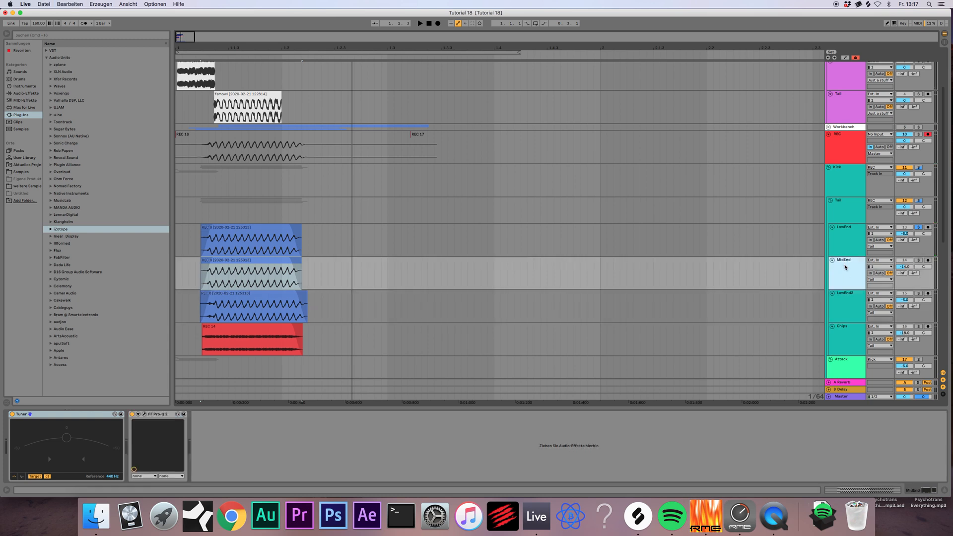
- Solo the whole Tail group and play all its layers together from the start
{"action": "left_click", "coordinate": [918, 201]}
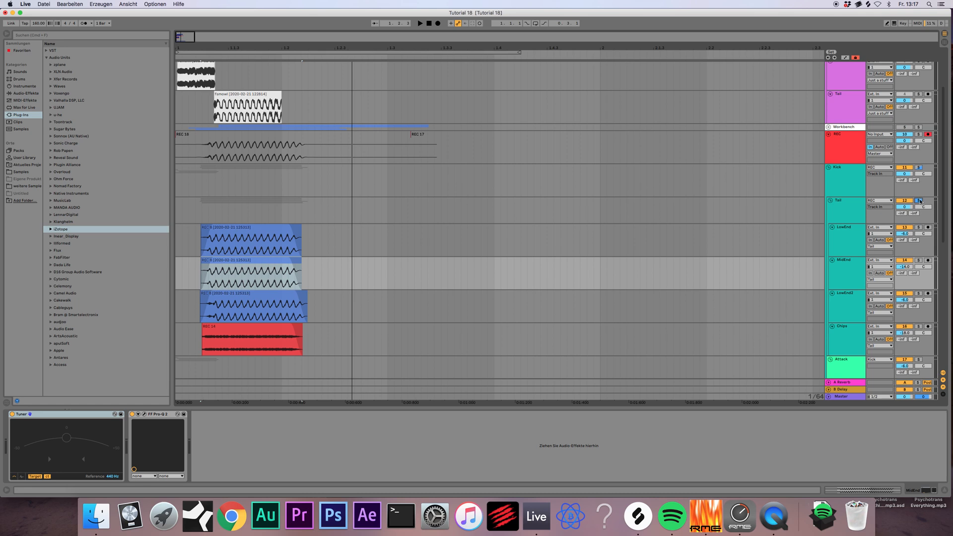
{"action": "key", "text": "space"}
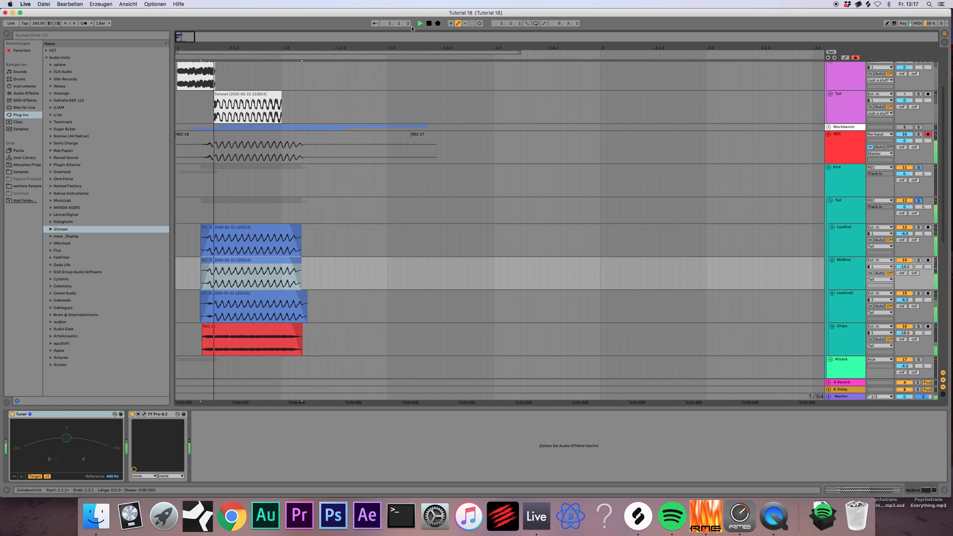
{"action": "double_click", "coordinate": [429, 24]}
{"action": "key", "text": "space"}
{"action": "key", "text": "space"}
{"action": "key", "text": "space"}
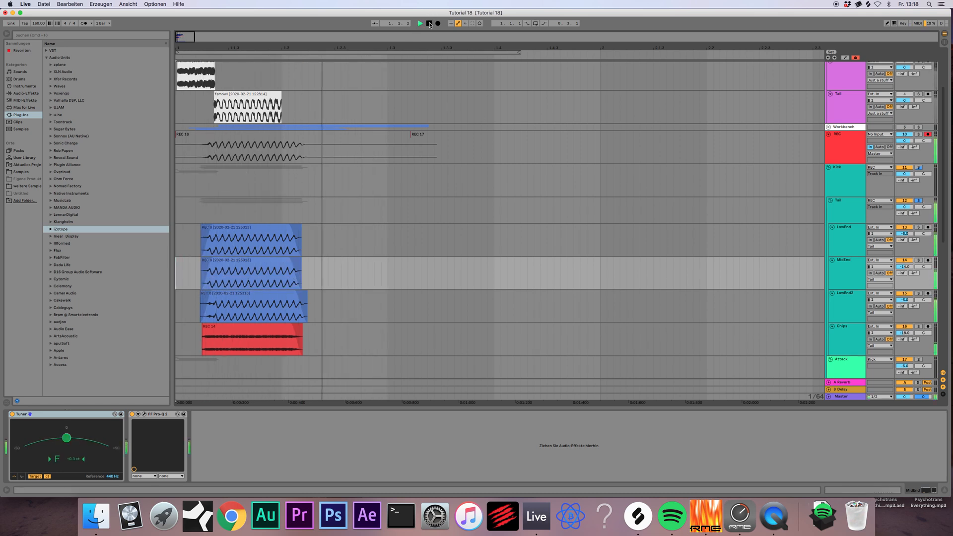
- Mute the MidEnd layer to compare, delete its track and play the Tail group without it
{"action": "left_click", "coordinate": [906, 260]}
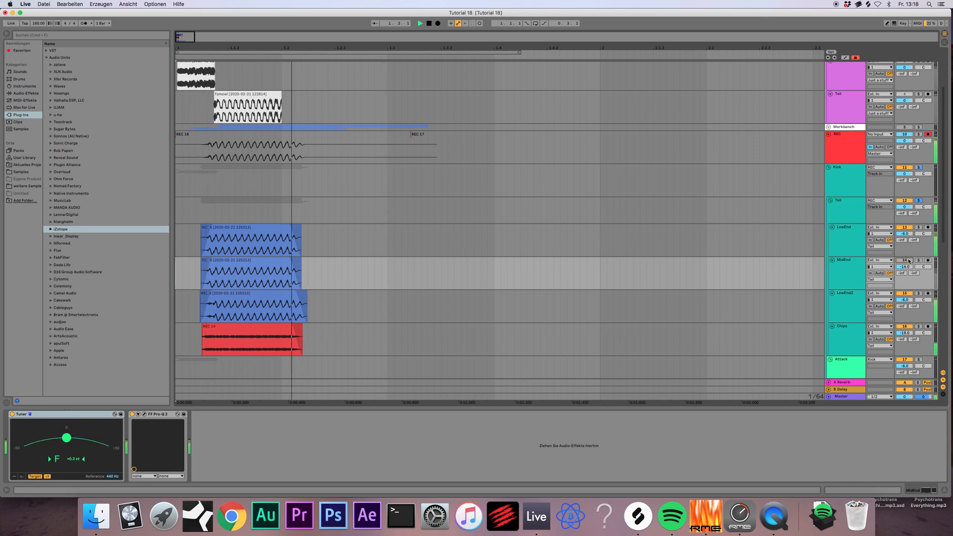
{"action": "left_click", "coordinate": [850, 270]}
{"action": "key", "text": "space"}
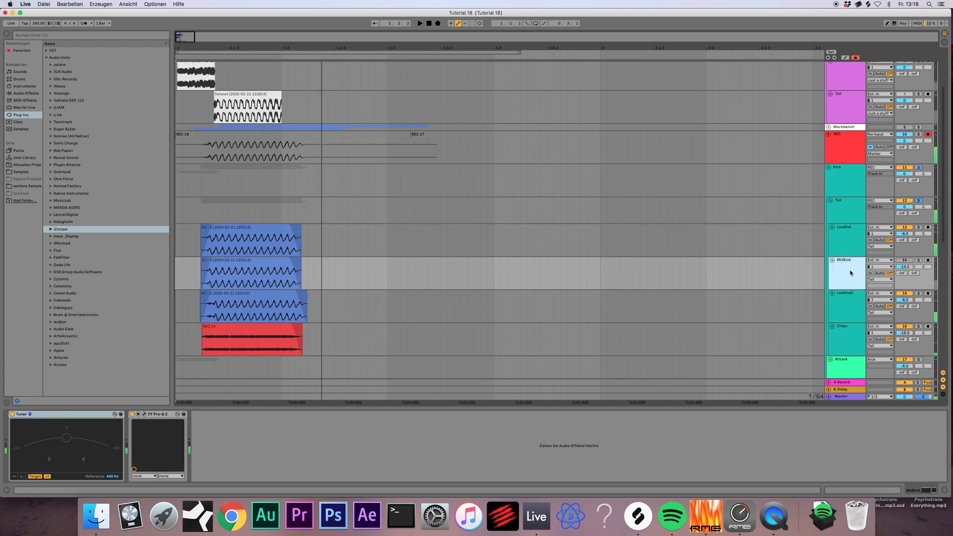
{"action": "key", "text": "Delete"}
{"action": "key", "text": "space"}
{"action": "left_click", "coordinate": [852, 182]}
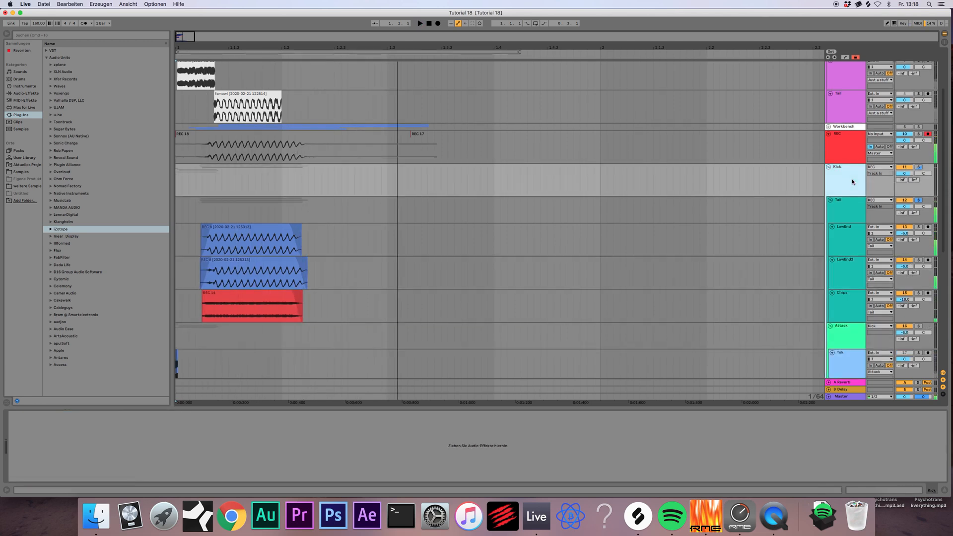
{"action": "key", "text": "space"}
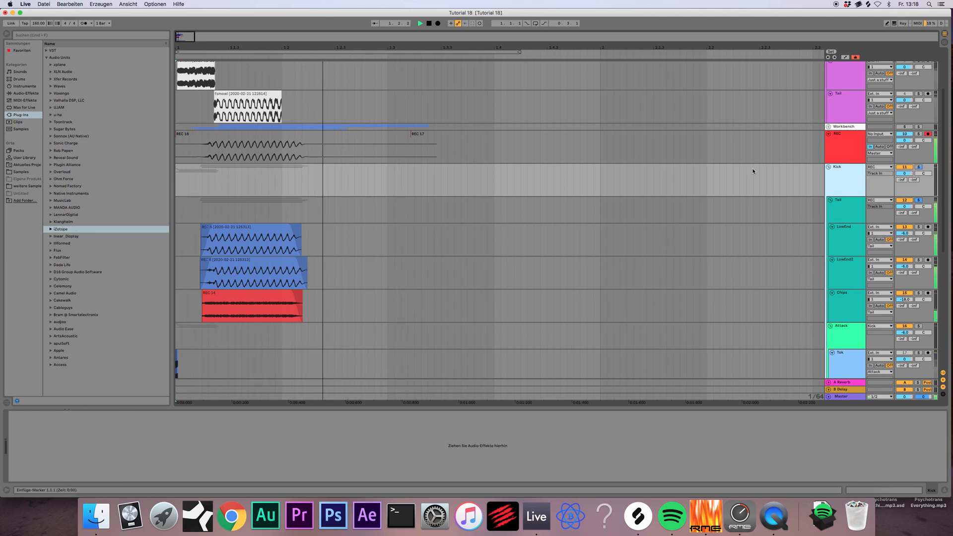
- Clear the solos on the Tail and Kick groups, play the full kick and record it onto REC
{"action": "left_click", "coordinate": [920, 200]}
{"action": "key", "text": "space"}
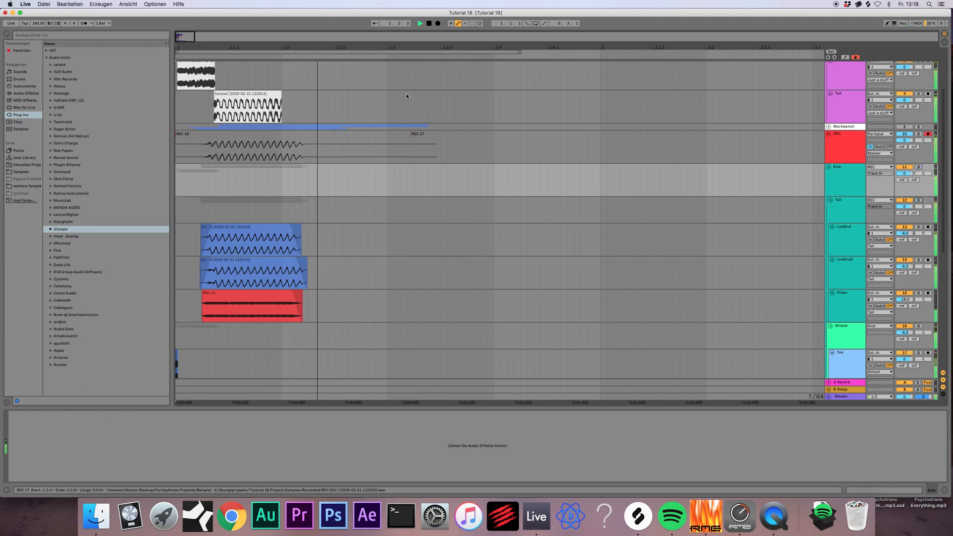
{"action": "key", "text": "space"}
{"action": "key", "text": "space"}
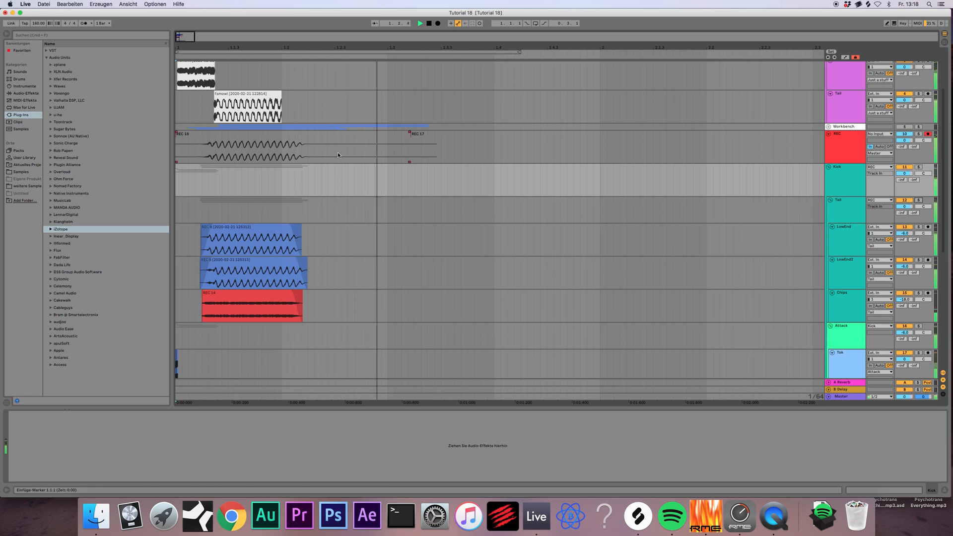
{"action": "key", "text": "space"}
{"action": "left_click", "coordinate": [437, 23]}
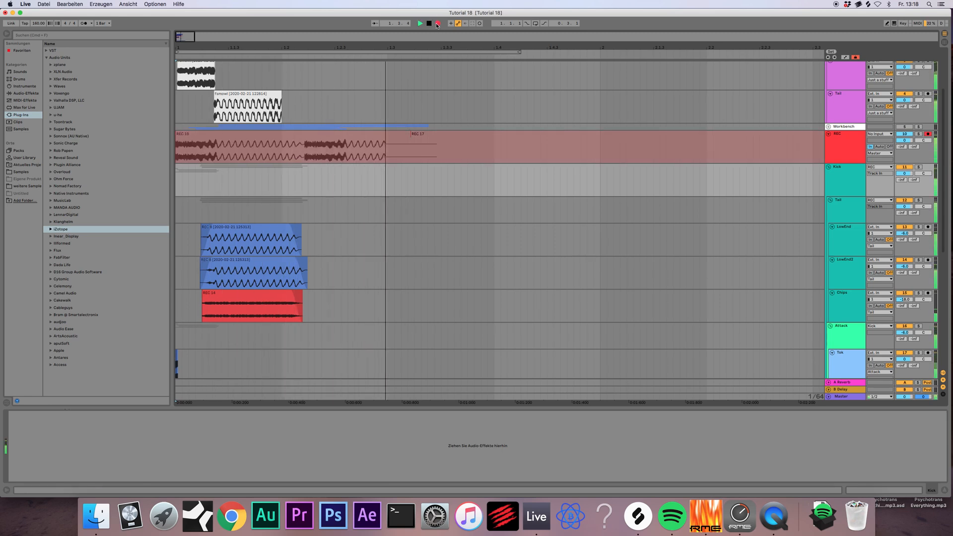
{"action": "left_click", "coordinate": [429, 24]}
- Lower the Attack group's volume and play the full kick to check the balance
{"action": "scroll", "coordinate": [324, 188], "scroll_direction": "down", "scroll_amount": 5}
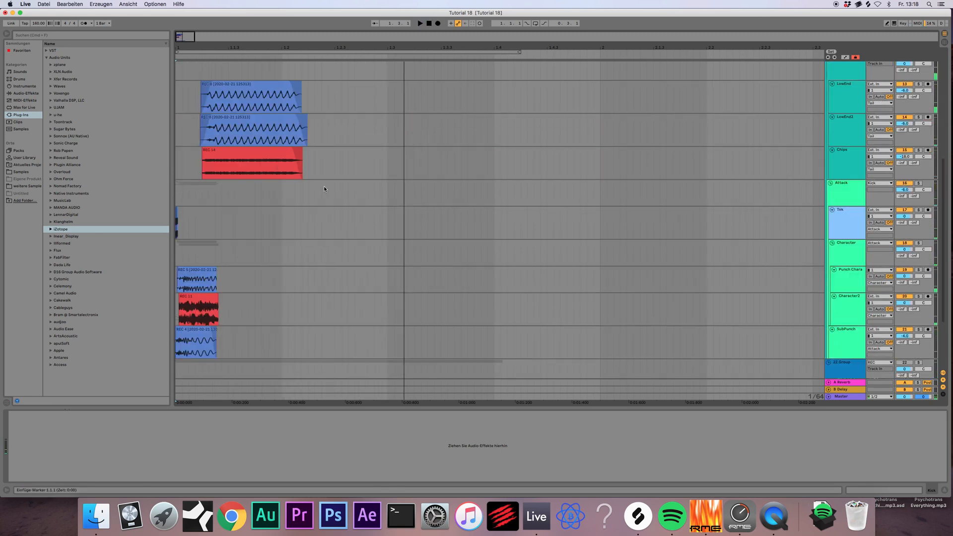
{"action": "left_click", "coordinate": [846, 197]}
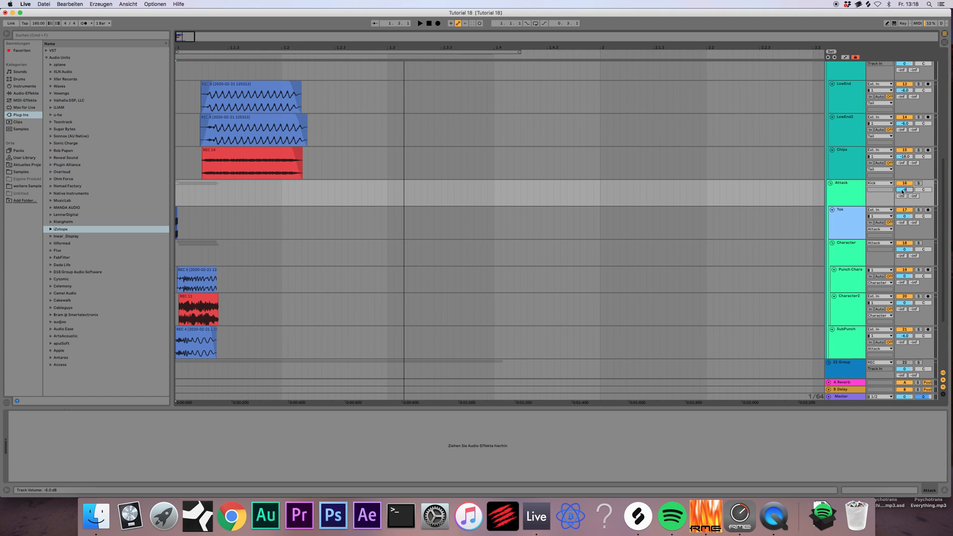
{"action": "key", "text": "space"}
{"action": "scroll", "coordinate": [430, 175], "scroll_direction": "up", "scroll_amount": 3}
{"action": "key", "text": "space"}
{"action": "key", "text": "space"}
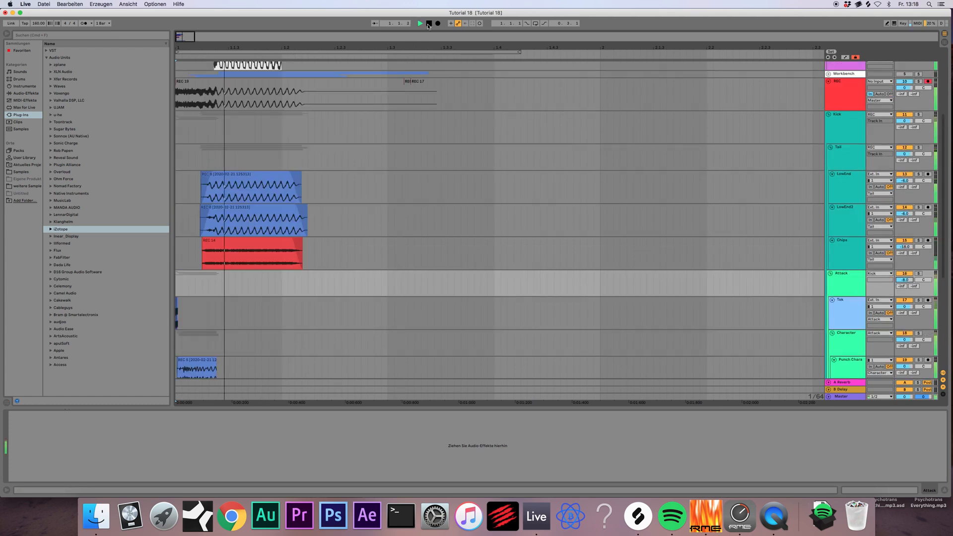
- Record the rebalanced kick onto REC and select the recording to inspect its waveform
{"action": "left_click", "coordinate": [430, 24]}
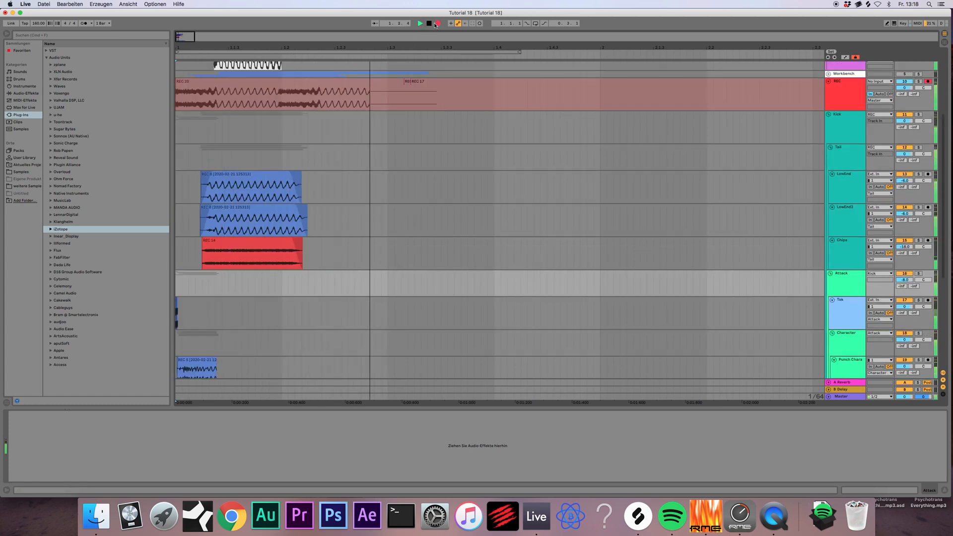
{"action": "left_click_drag", "start_coordinate": [181, 37], "coordinate": [173, 45]}
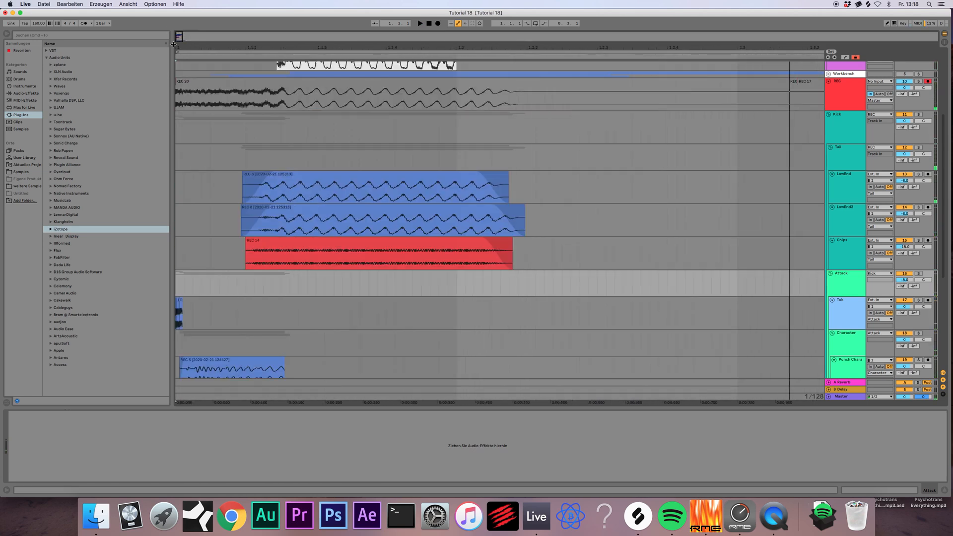
{"action": "scroll", "coordinate": [223, 161], "scroll_direction": "up", "scroll_amount": 1}
{"action": "left_click", "coordinate": [418, 112]}
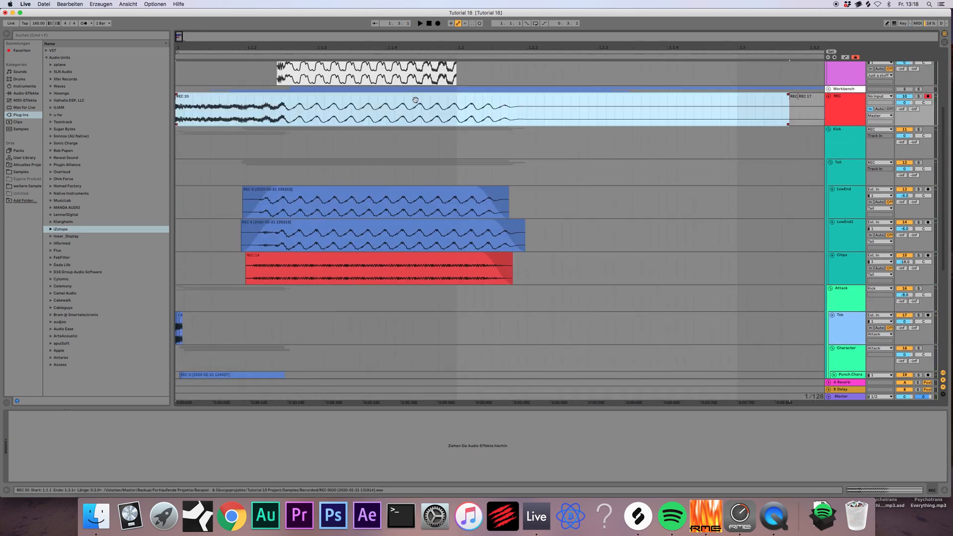
{"action": "scroll", "coordinate": [416, 101], "scroll_direction": "up", "scroll_amount": 3}
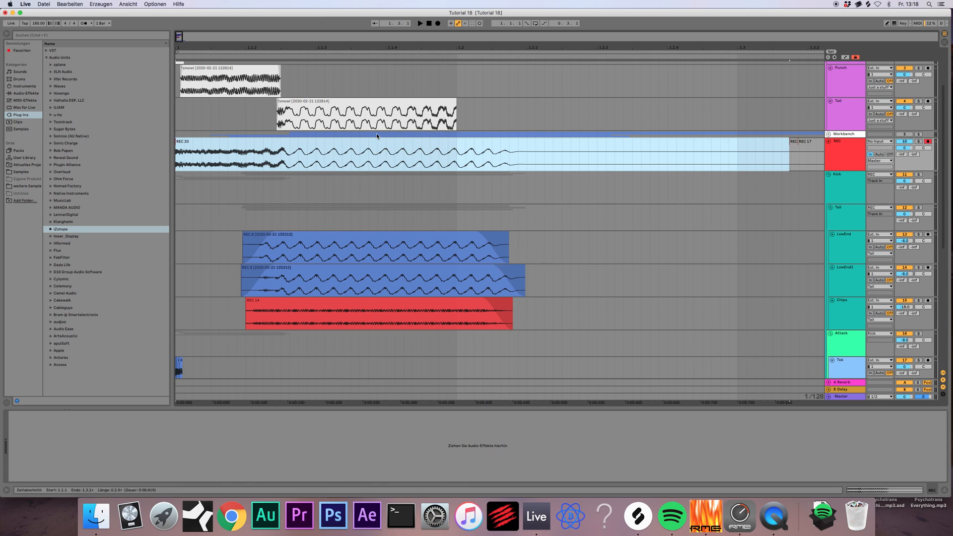
- Route the Kick group's output to Master instead of REC
{"action": "left_click", "coordinate": [843, 278]}
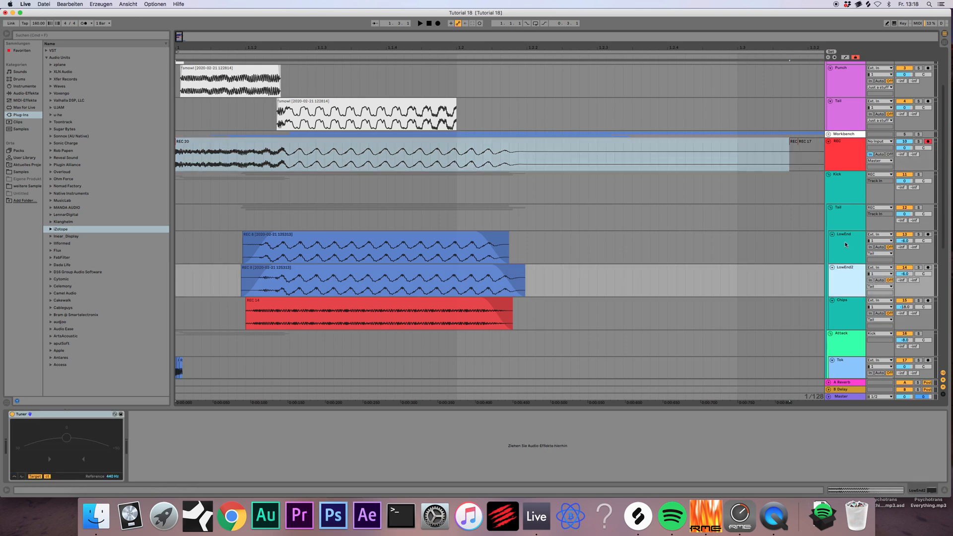
{"action": "left_click", "coordinate": [846, 190]}
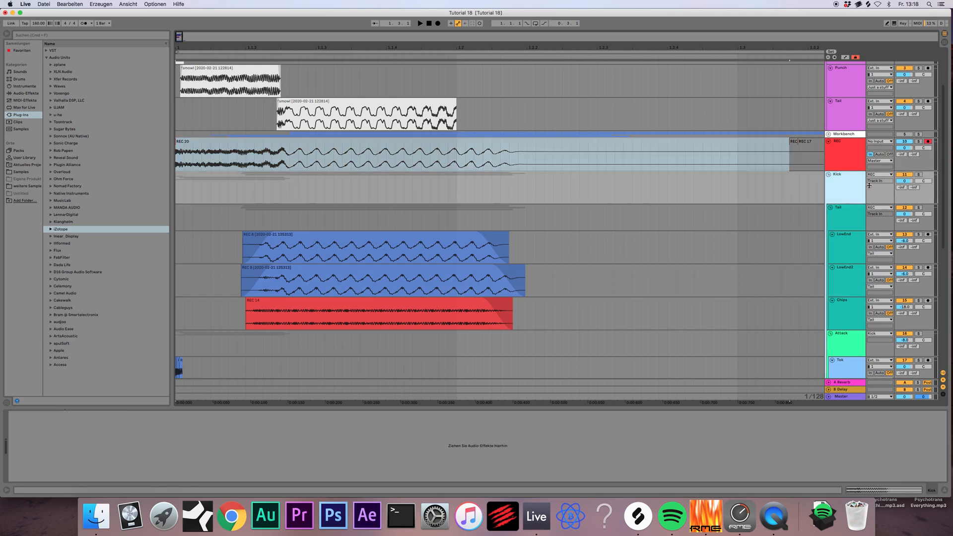
{"action": "left_click", "coordinate": [840, 210]}
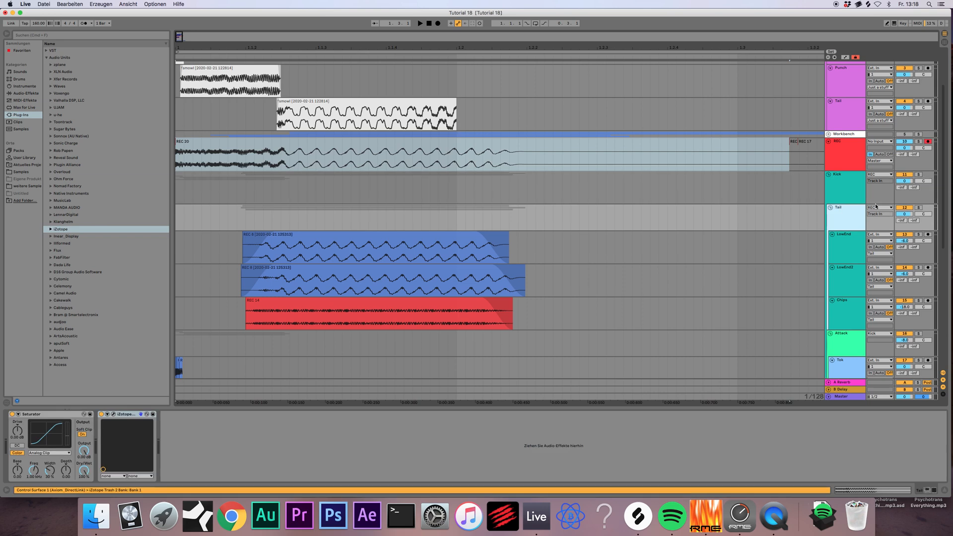
{"action": "left_click", "coordinate": [878, 174]}
{"action": "left_click", "coordinate": [879, 196]}
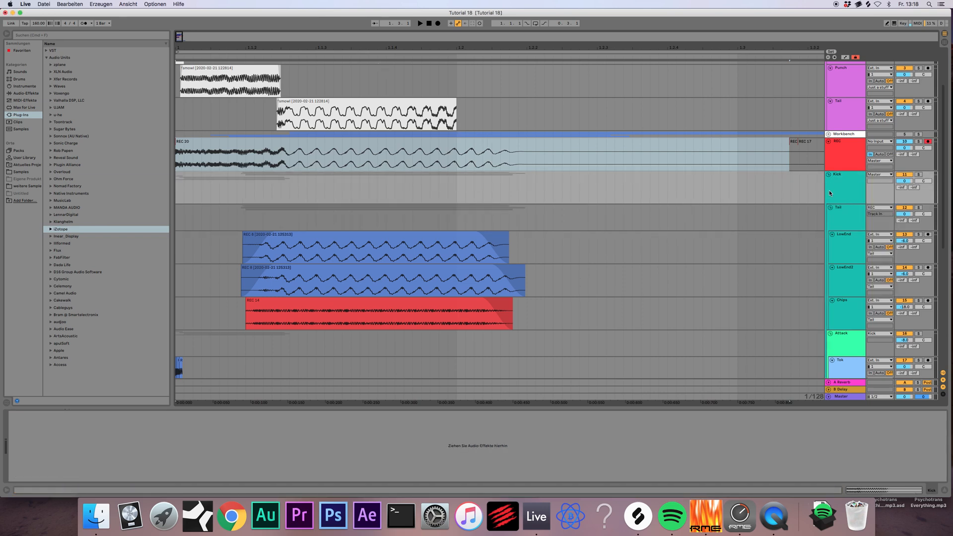
- Record the Tail group alone onto REC and select the recording to inspect its waveform
{"action": "left_click", "coordinate": [844, 212]}
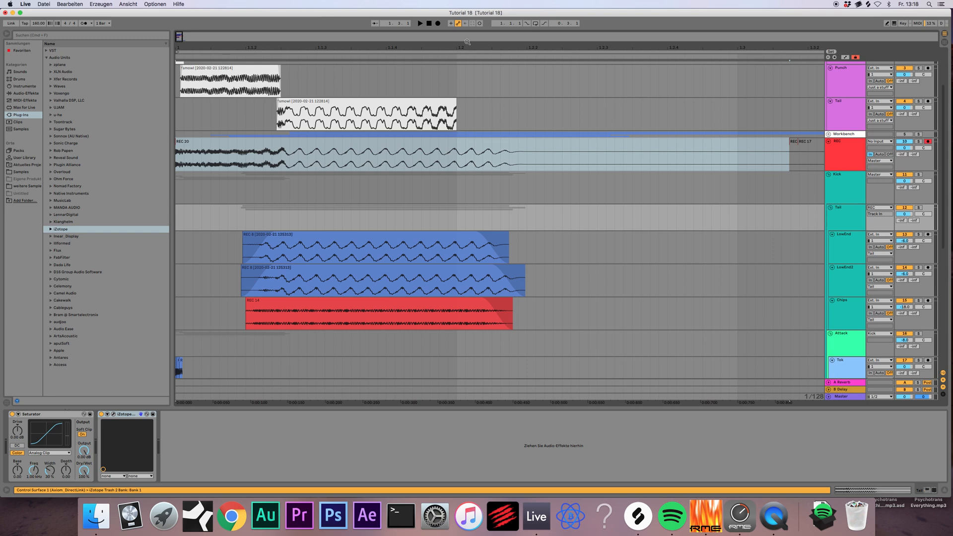
{"action": "left_click", "coordinate": [420, 24]}
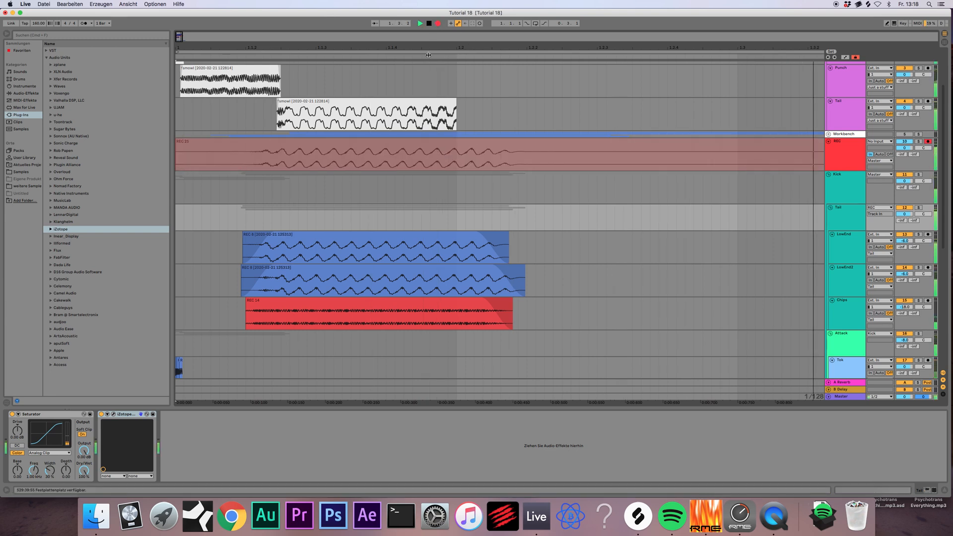
{"action": "left_click", "coordinate": [407, 140]}
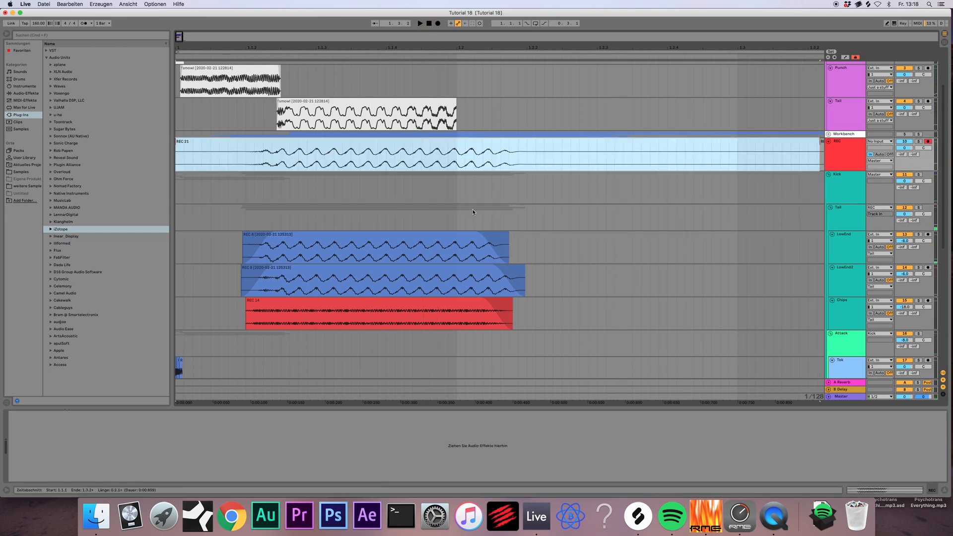
- Transpose the REC 4 sine clip in the last group up 12 semitones and select the clip
{"action": "scroll", "coordinate": [473, 211], "scroll_direction": "down", "scroll_amount": 8}
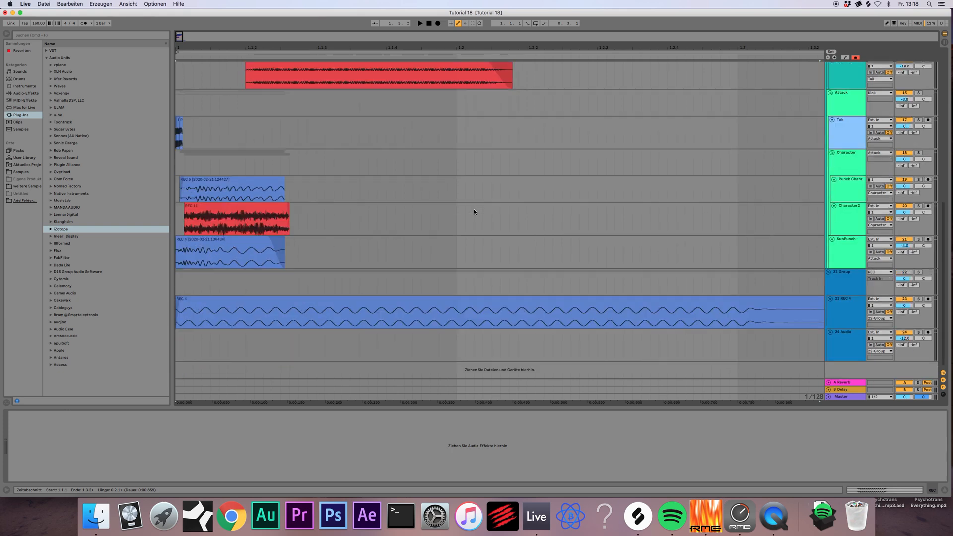
{"action": "left_click", "coordinate": [502, 300]}
{"action": "double_click", "coordinate": [502, 300]}
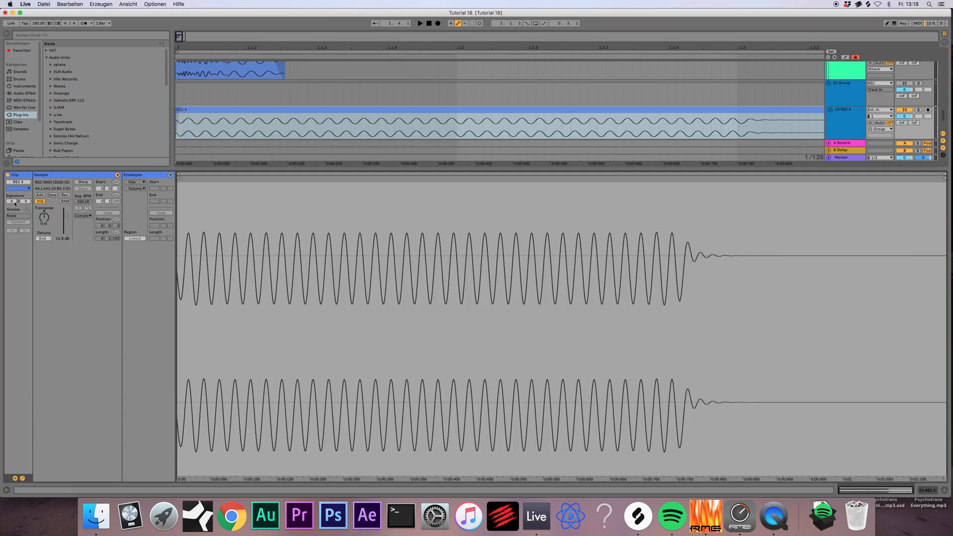
{"action": "left_click_drag", "start_coordinate": [46, 222], "coordinate": [46, 203]}
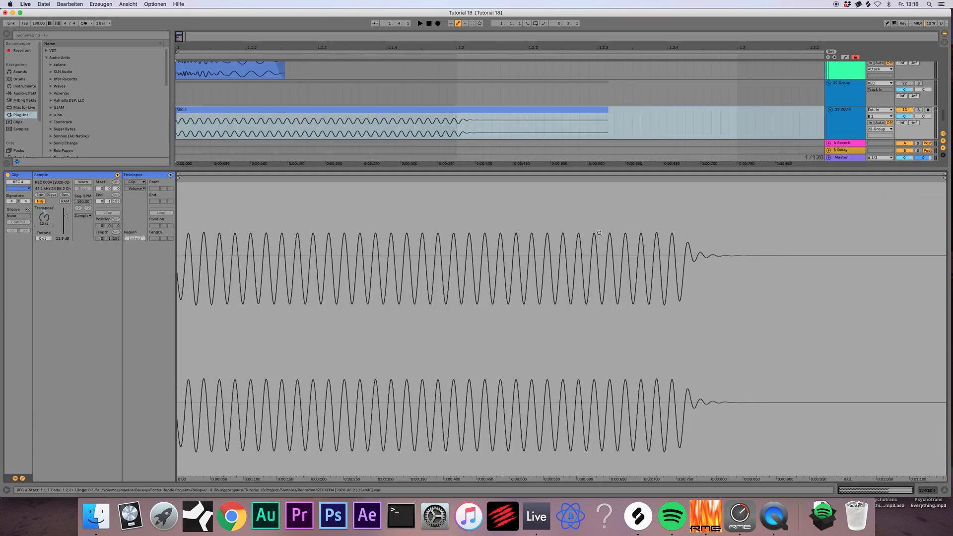
{"action": "left_click", "coordinate": [943, 490]}
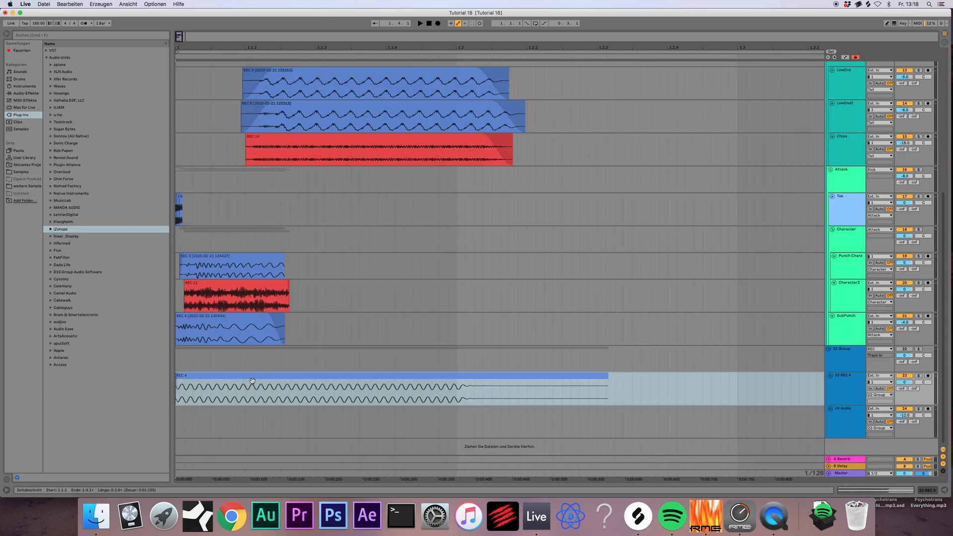
{"action": "left_click", "coordinate": [283, 382]}
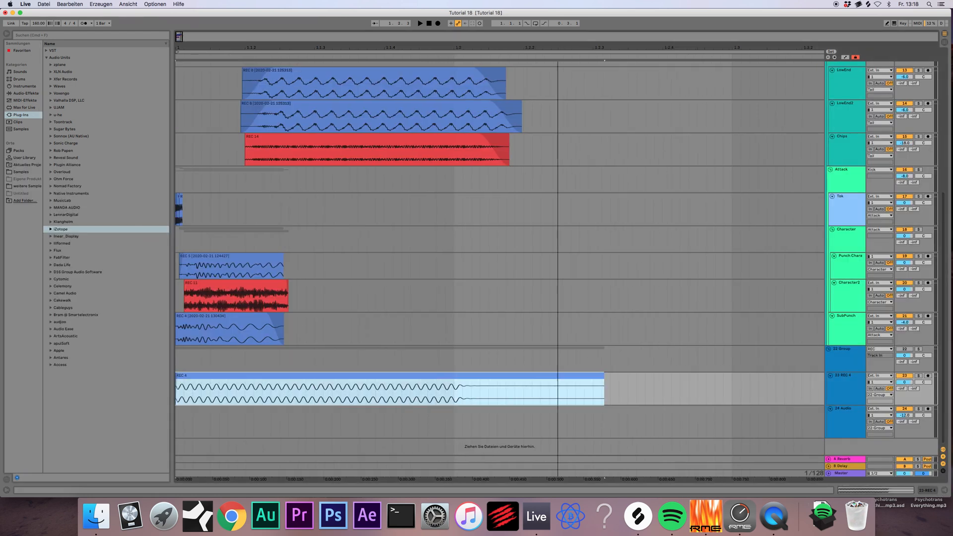
- Insert a new audio track below Chips in the Tail group and name it Sine
{"action": "left_click_drag", "start_coordinate": [180, 38], "coordinate": [173, 344]}
{"action": "scroll", "coordinate": [212, 412], "scroll_direction": "up", "scroll_amount": 5}
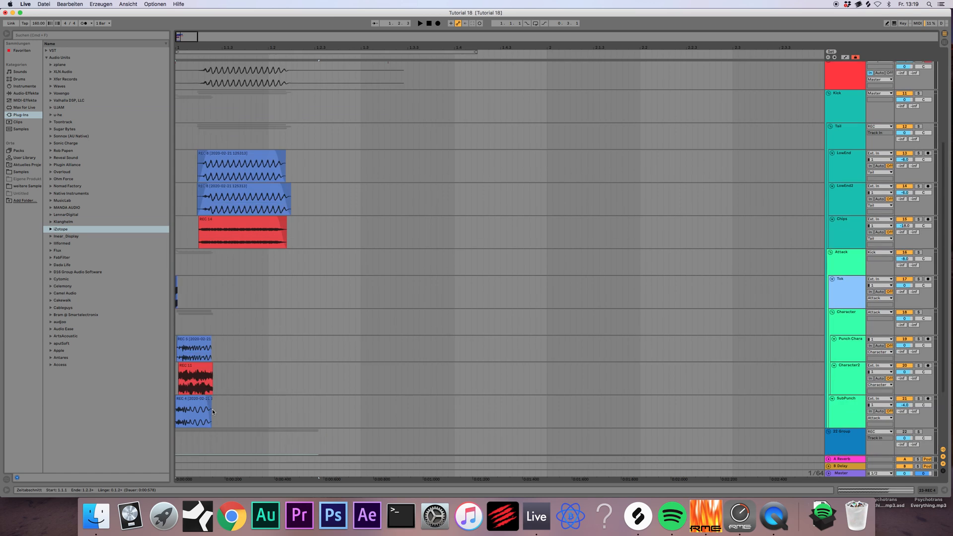
{"action": "left_click", "coordinate": [848, 219]}
{"action": "key", "text": "super+t"}
{"action": "scroll", "coordinate": [820, 260], "scroll_direction": "down", "scroll_amount": 1}
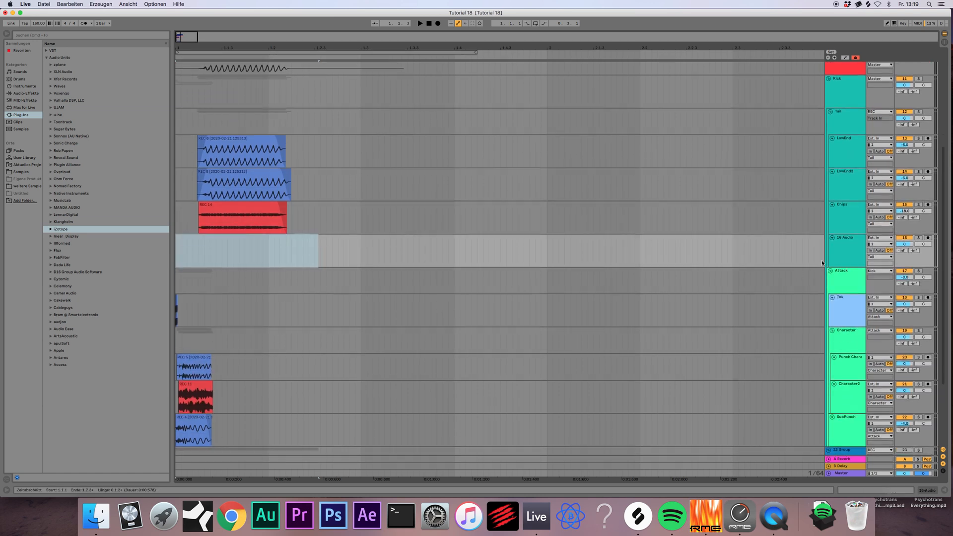
{"action": "left_click", "coordinate": [843, 253]}
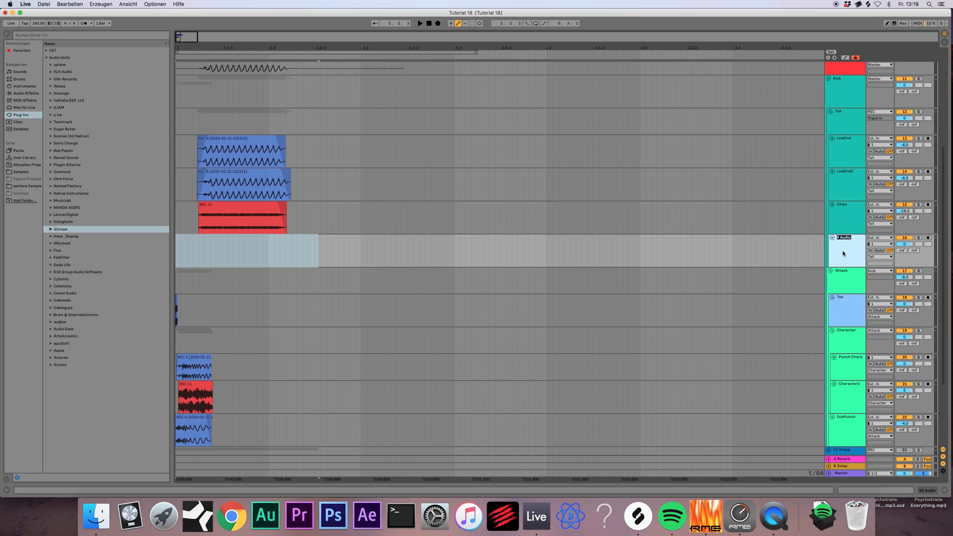
- Copy the transposed REC 4 clip onto the Sine track and move it near the kick's start
{"action": "scroll", "coordinate": [270, 368], "scroll_direction": "down", "scroll_amount": 6}
{"action": "left_click", "coordinate": [263, 376]}
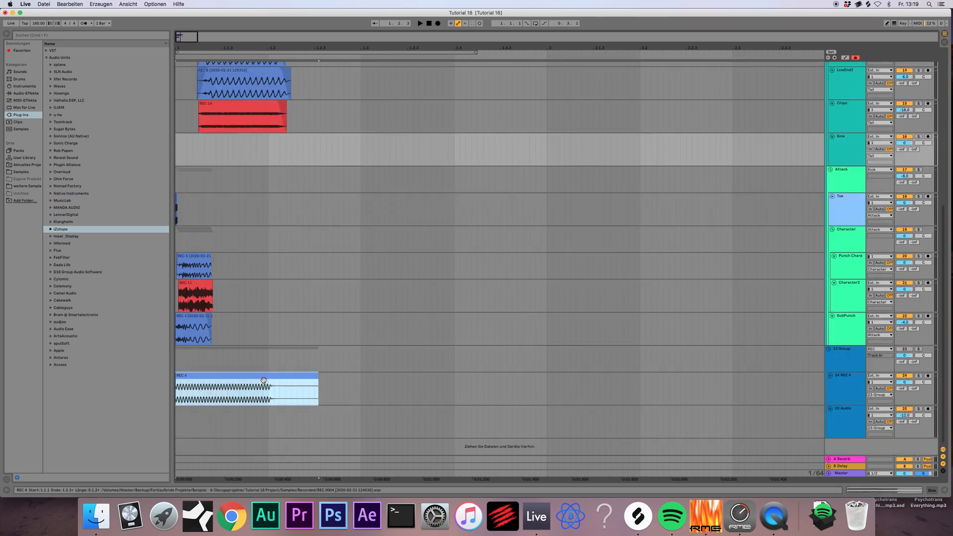
{"action": "key", "text": "super+c"}
{"action": "left_click", "coordinate": [224, 152]}
{"action": "key", "text": "super+v"}
{"action": "left_click_drag", "start_coordinate": [232, 160], "coordinate": [210, 171]}
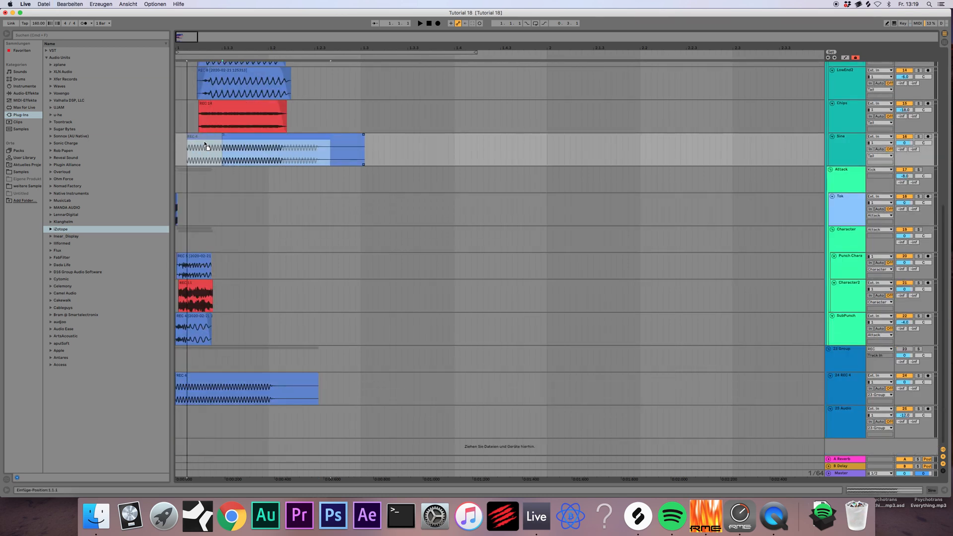
- Reset the original REC 4 clip's transposition to 0 st and mute its track
{"action": "double_click", "coordinate": [228, 377]}
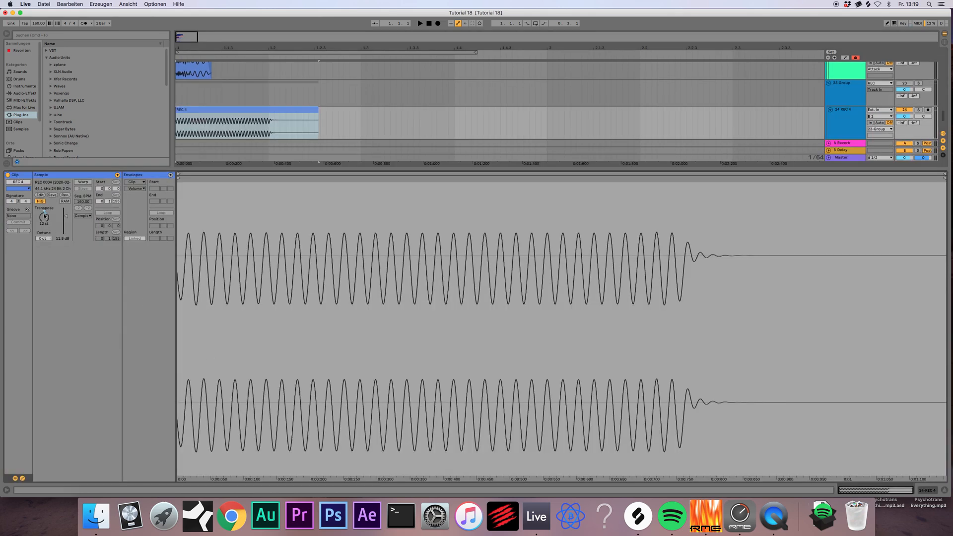
{"action": "left_click", "coordinate": [44, 217]}
{"action": "key", "text": "Delete"}
{"action": "key", "text": "space"}
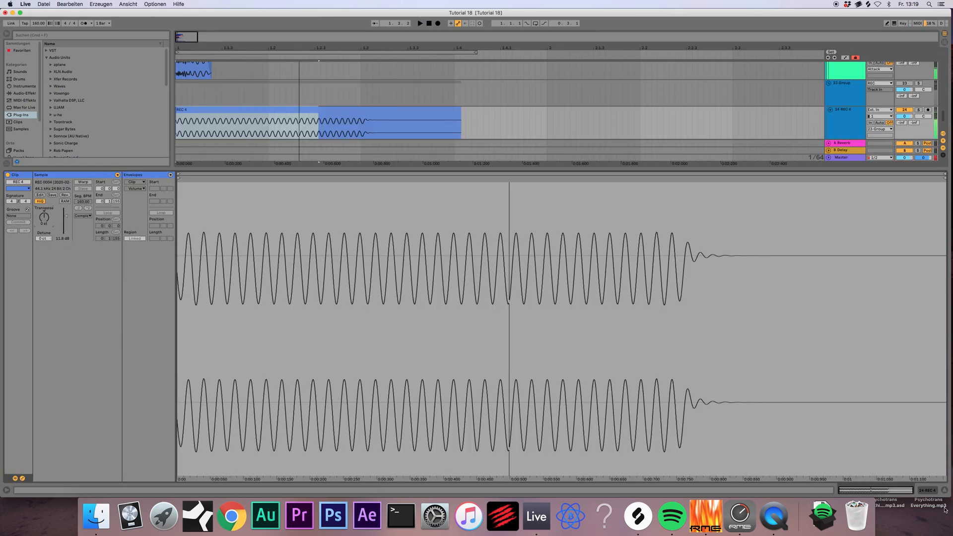
{"action": "left_click", "coordinate": [943, 490]}
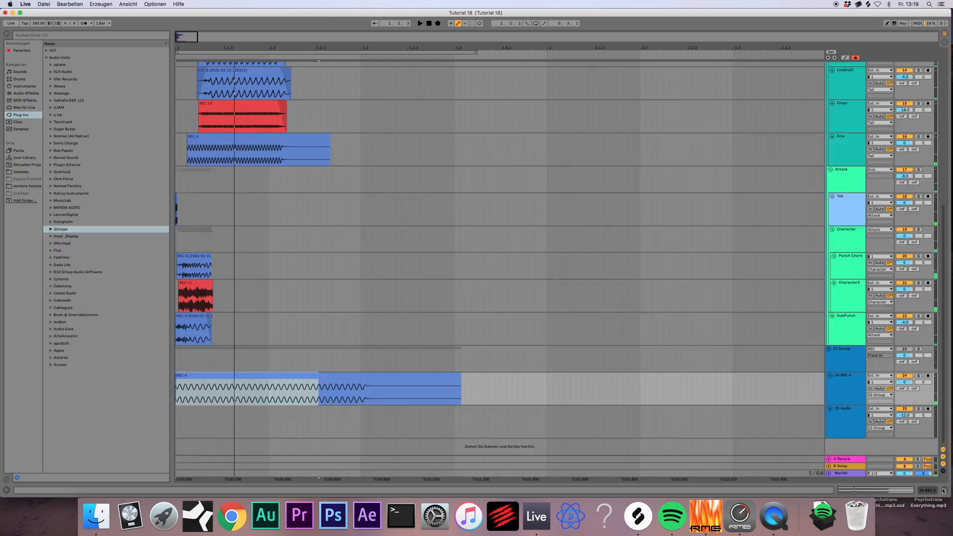
{"action": "left_click", "coordinate": [845, 394]}
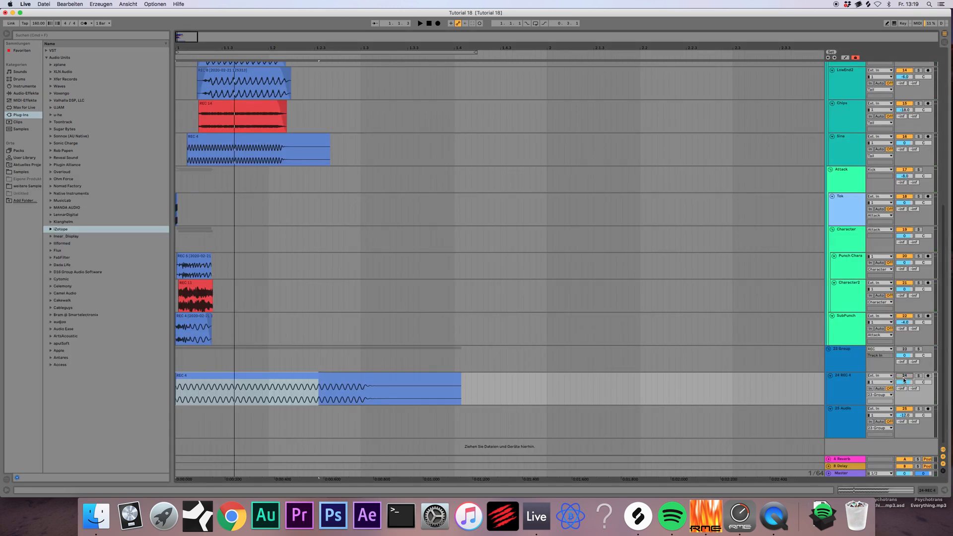
- Solo the Tail group and move the Sine clip so it starts in line with the other Tail clips
{"action": "scroll", "coordinate": [225, 168], "scroll_direction": "up", "scroll_amount": 3}
{"action": "left_click_drag", "start_coordinate": [184, 37], "coordinate": [178, 70]}
{"action": "left_click", "coordinate": [853, 229]}
{"action": "scroll", "coordinate": [847, 180], "scroll_direction": "up", "scroll_amount": 2}
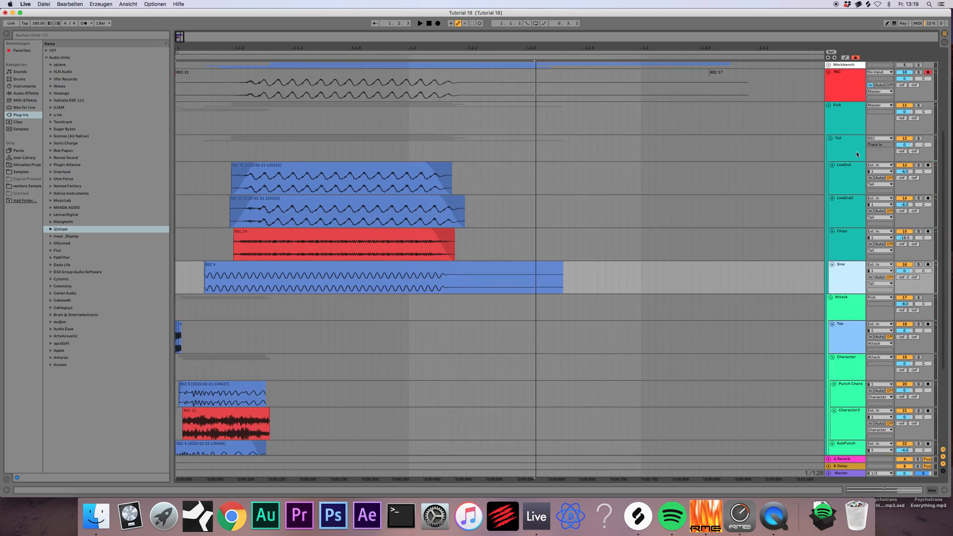
{"action": "left_click", "coordinate": [856, 154]}
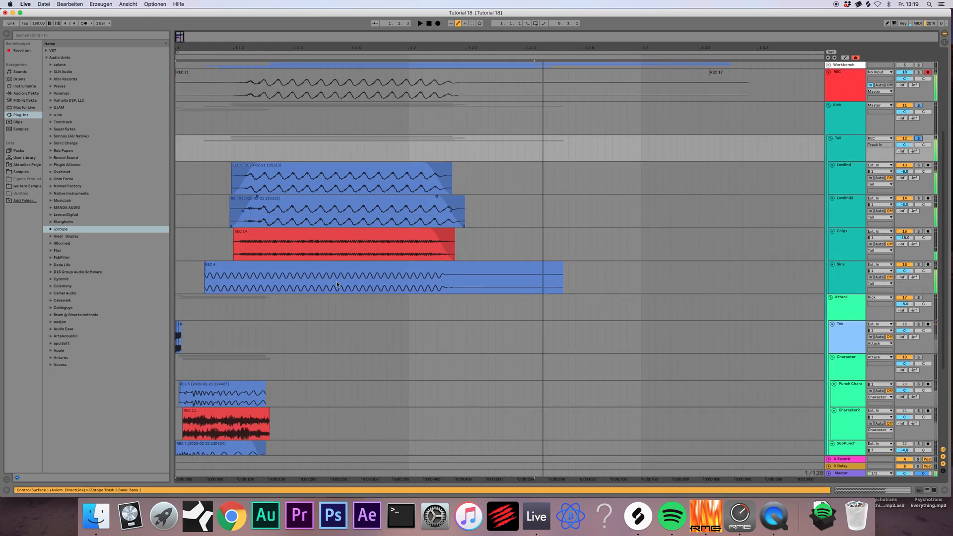
{"action": "left_click_drag", "start_coordinate": [336, 285], "coordinate": [365, 284]}
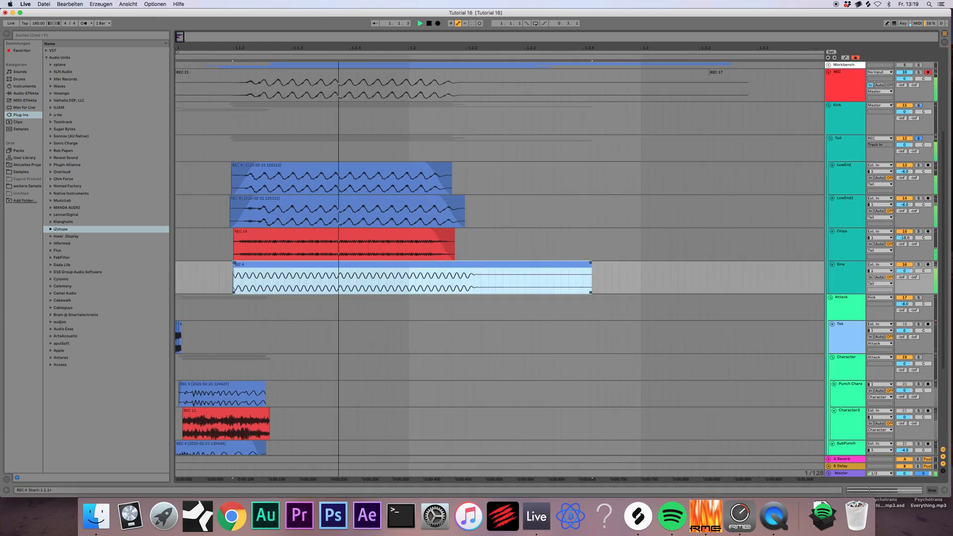
- Add a short fade-in to the Sine clip and set the Sine track's volume to -7 dB while playing the Tail
{"action": "key", "text": "space"}
{"action": "left_click_drag", "start_coordinate": [234, 263], "coordinate": [240, 263]}
{"action": "key", "text": "space"}
{"action": "key", "text": "space"}
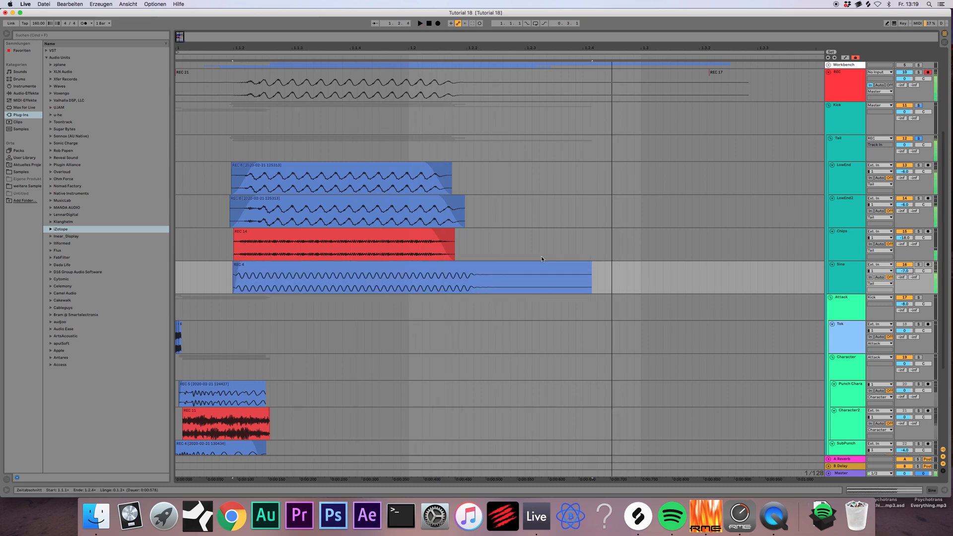
- Nudge the Sine clip slightly later and play the soloed Tail group to check the timing
{"action": "left_click", "coordinate": [421, 268]}
{"action": "left_click_drag", "start_coordinate": [421, 268], "coordinate": [421, 268]}
{"action": "key", "text": "space"}
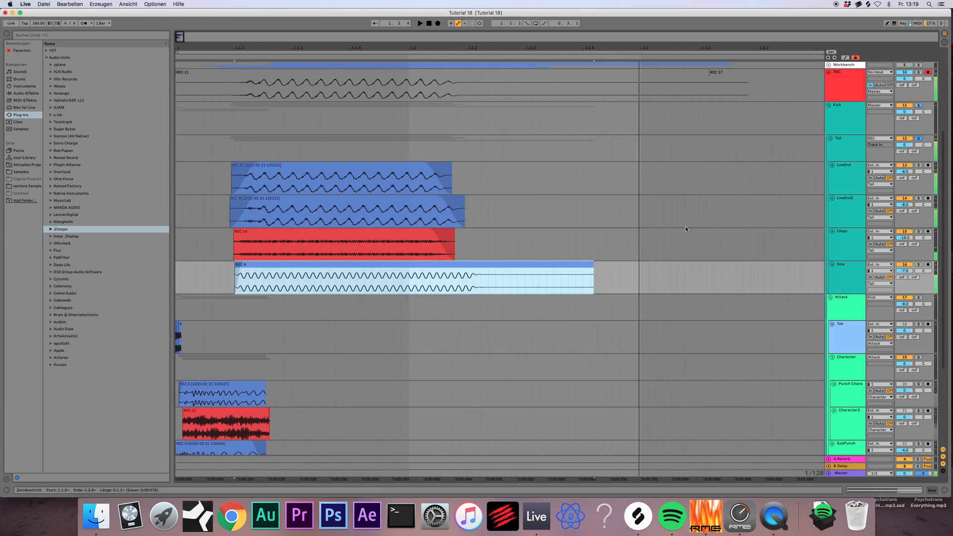
{"action": "key", "text": "space"}
{"action": "key", "text": "space"}
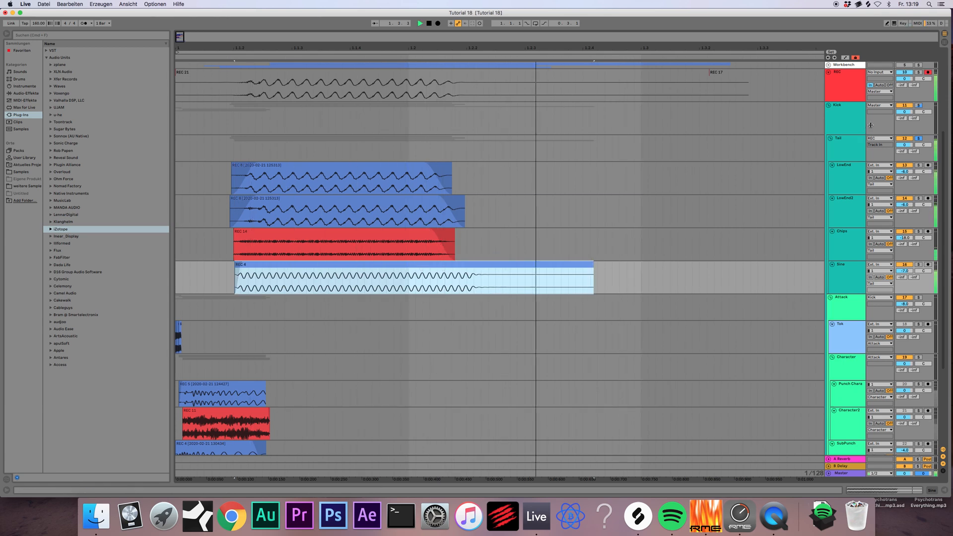
- Play the Tail group in the mixer view to compare its layer levels and return to the arrangement
{"action": "left_click", "coordinate": [850, 142]}
{"action": "key", "text": "Tab"}
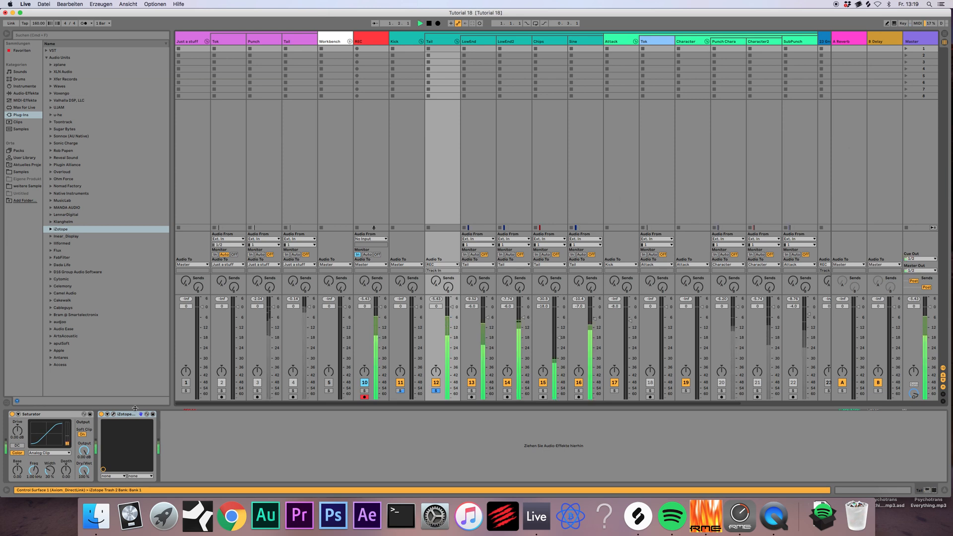
{"action": "key", "text": "space"}
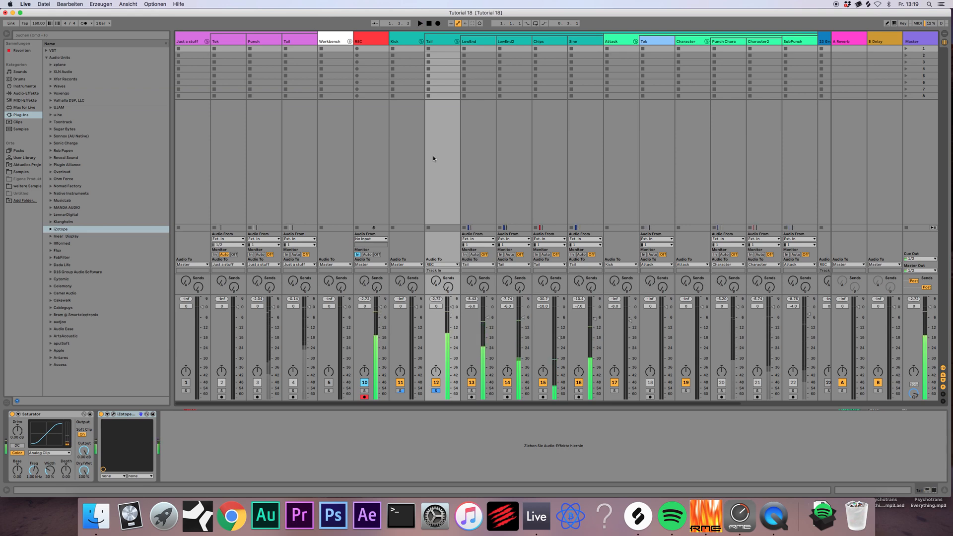
{"action": "key", "text": "space"}
{"action": "left_click", "coordinate": [437, 42]}
{"action": "key", "text": "Tab"}
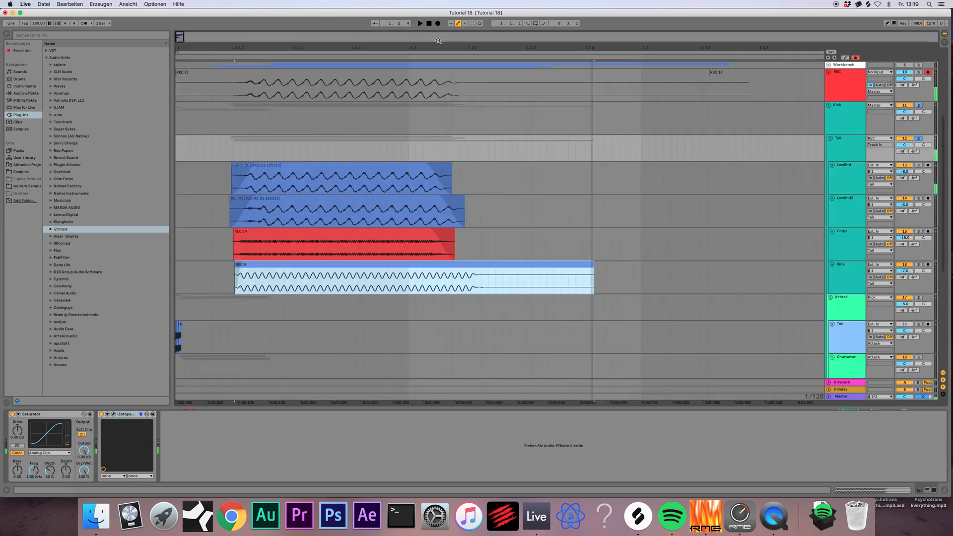
- Clear the Tail group's solo and play the full kick with the Sine layer
{"action": "key", "text": "space"}
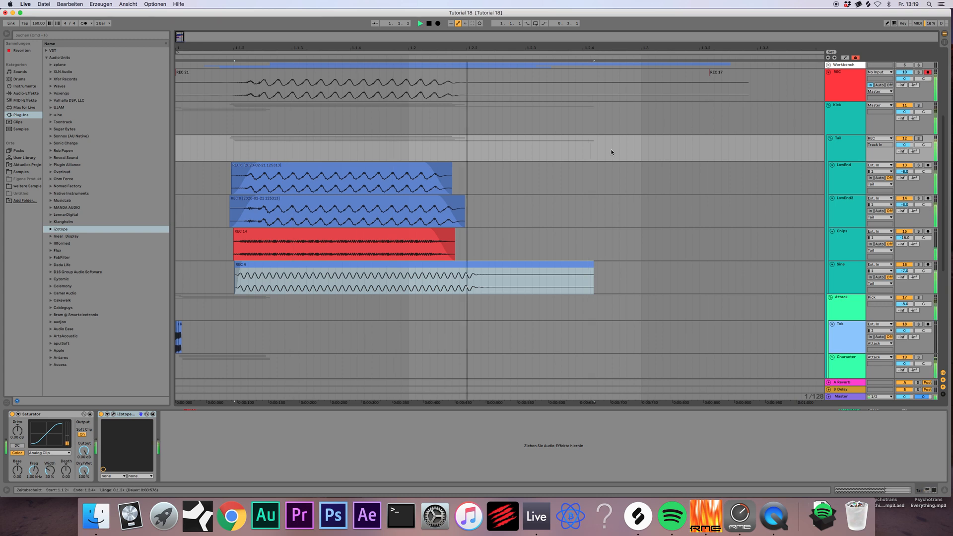
{"action": "left_click", "coordinate": [428, 280]}
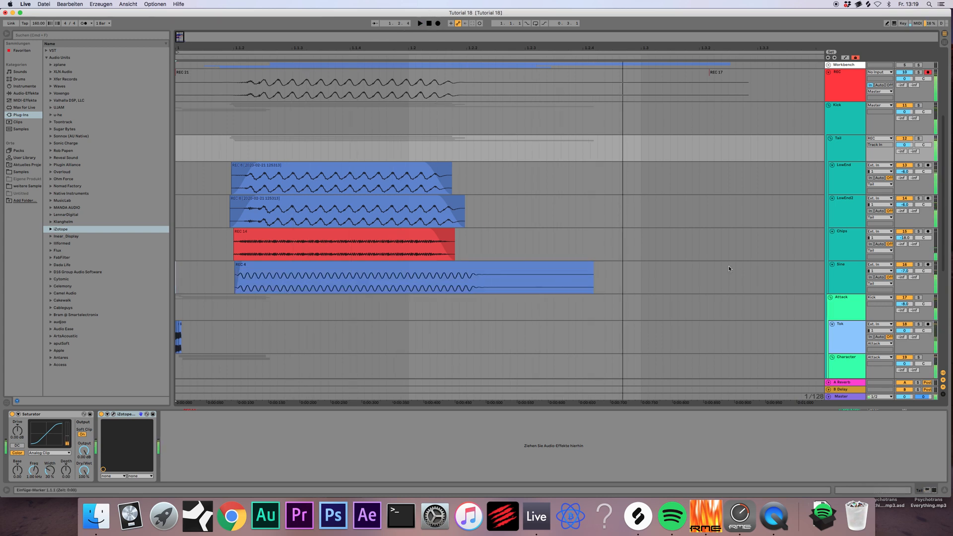
{"action": "key", "text": "space"}
- Trim the Sine clip's end to where its wave stops, add a fade-out and play the full kick
{"action": "left_click_drag", "start_coordinate": [592, 265], "coordinate": [477, 266]}
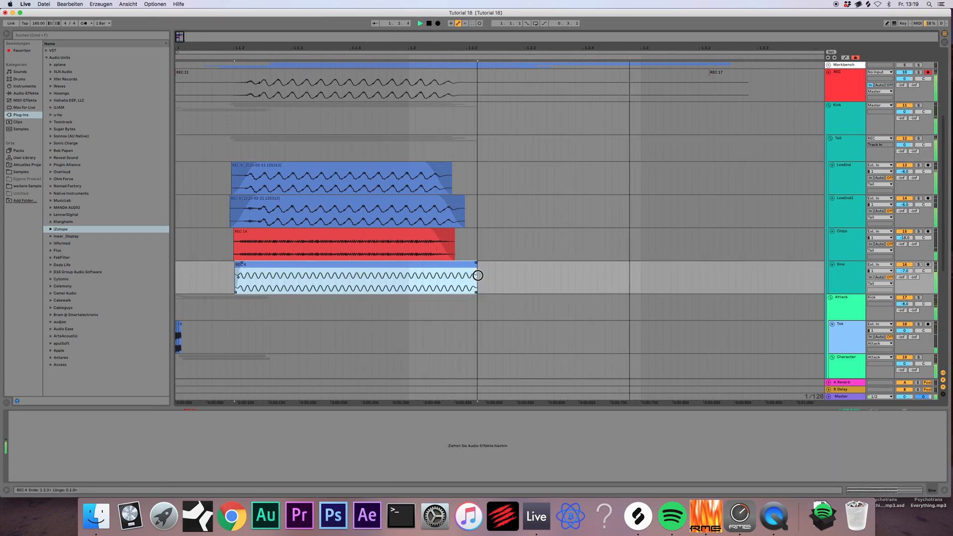
{"action": "key", "text": "space"}
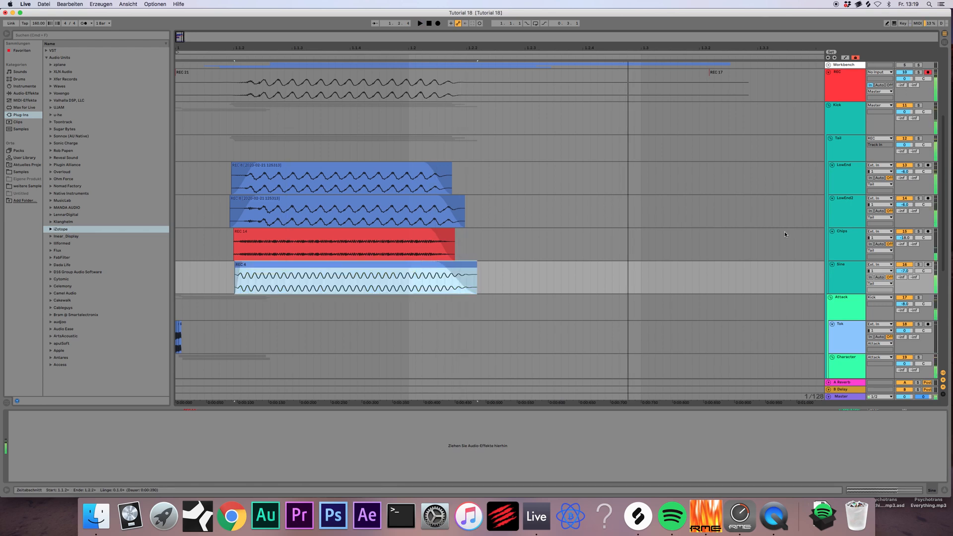
{"action": "left_click_drag", "start_coordinate": [907, 228], "coordinate": [907, 235]}
{"action": "left_click", "coordinate": [906, 238]}
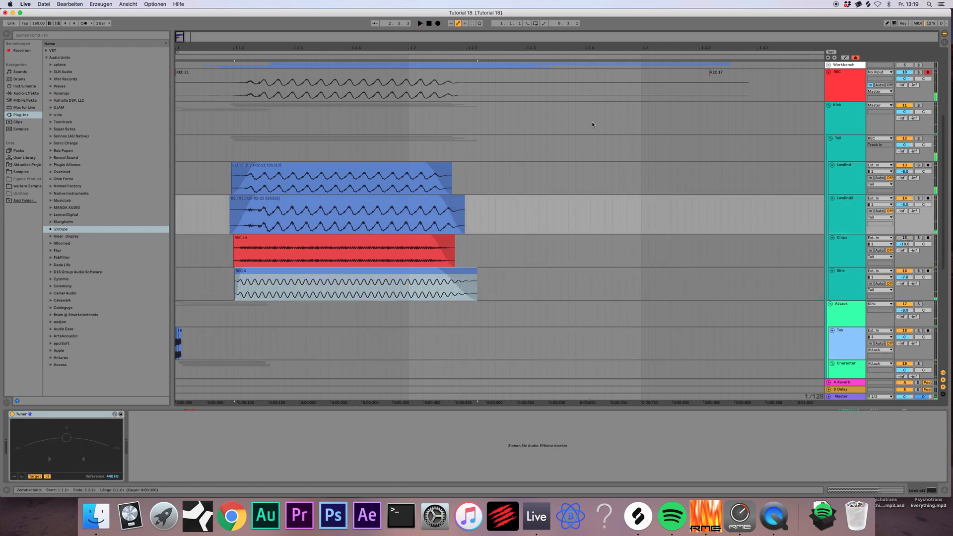
- Play the full kick and nudge the LowEnd2 clip slightly later in the Tail group
{"action": "double_click", "coordinate": [429, 24]}
{"action": "key", "text": "space"}
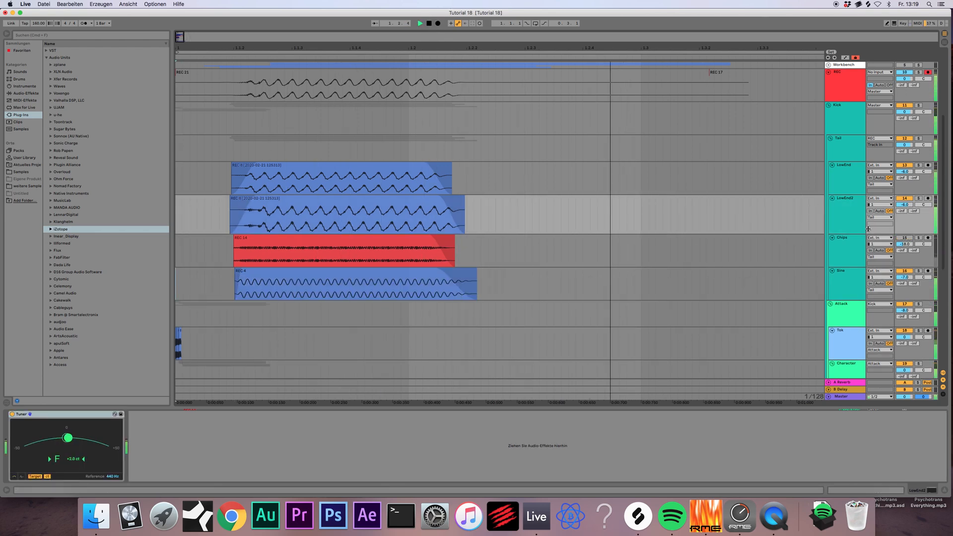
{"action": "key", "text": "space"}
{"action": "left_click", "coordinate": [904, 239]}
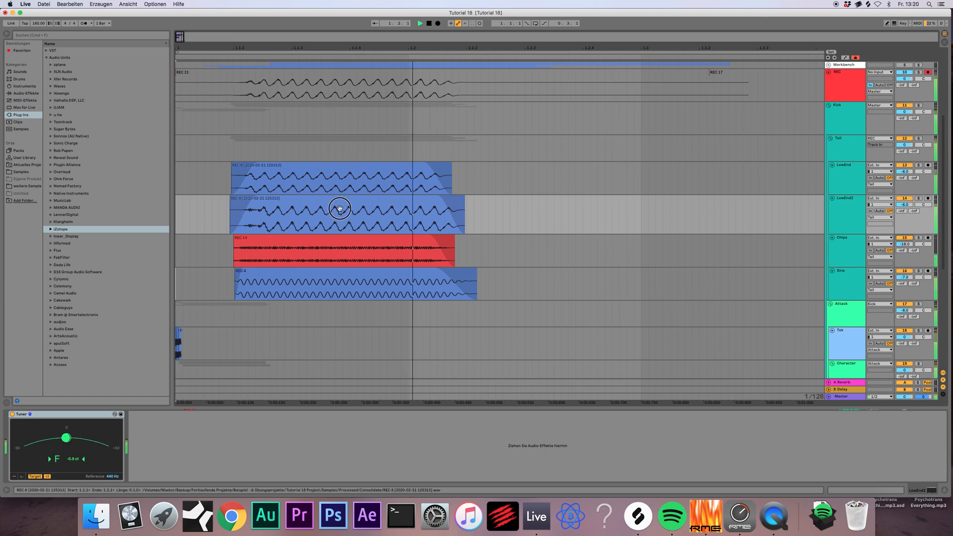
{"action": "left_click", "coordinate": [342, 204]}
{"action": "left_click_drag", "start_coordinate": [341, 204], "coordinate": [345, 205]}
{"action": "key", "text": "space"}
{"action": "key", "text": "space"}
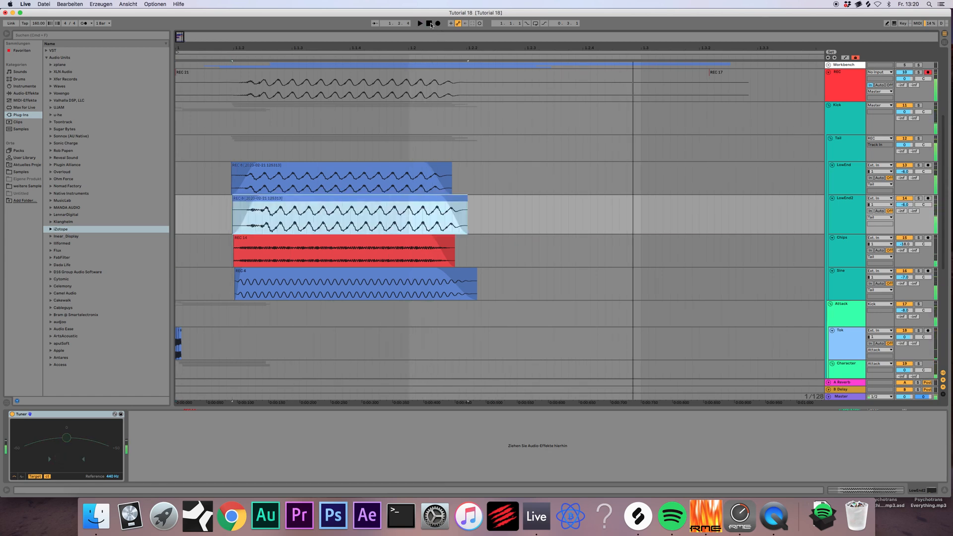
- Nudge the LowEnd clip slightly later and replay the full kick from the start
{"action": "key", "text": "Home"}
{"action": "key", "text": "space"}
{"action": "left_click_drag", "start_coordinate": [340, 164], "coordinate": [342, 164]}
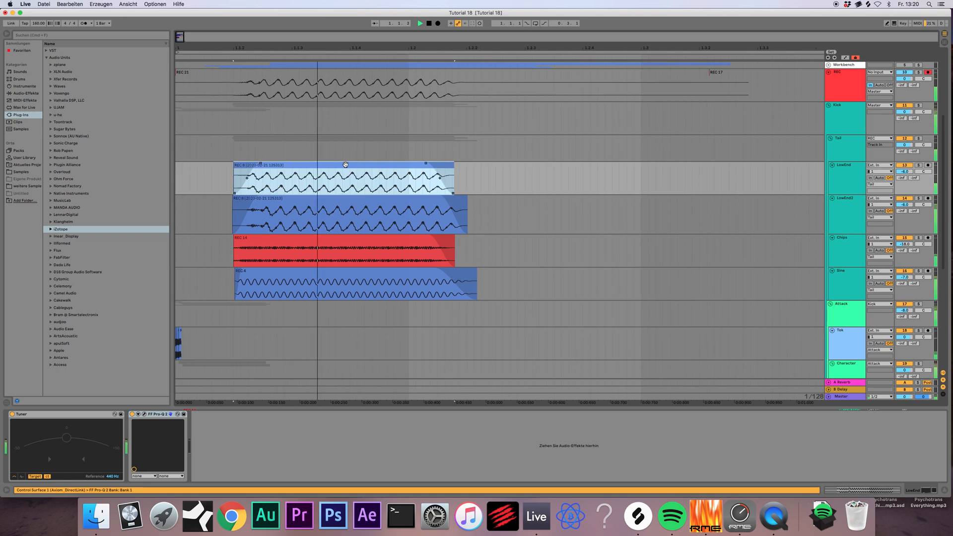
{"action": "key", "text": "space"}
{"action": "key", "text": "Home"}
{"action": "key", "text": "space"}
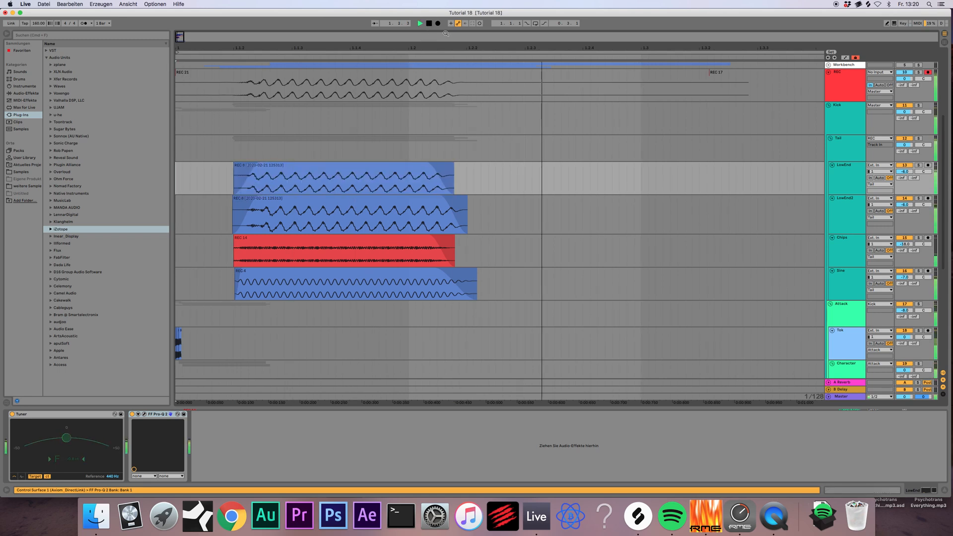
{"action": "key", "text": "space"}
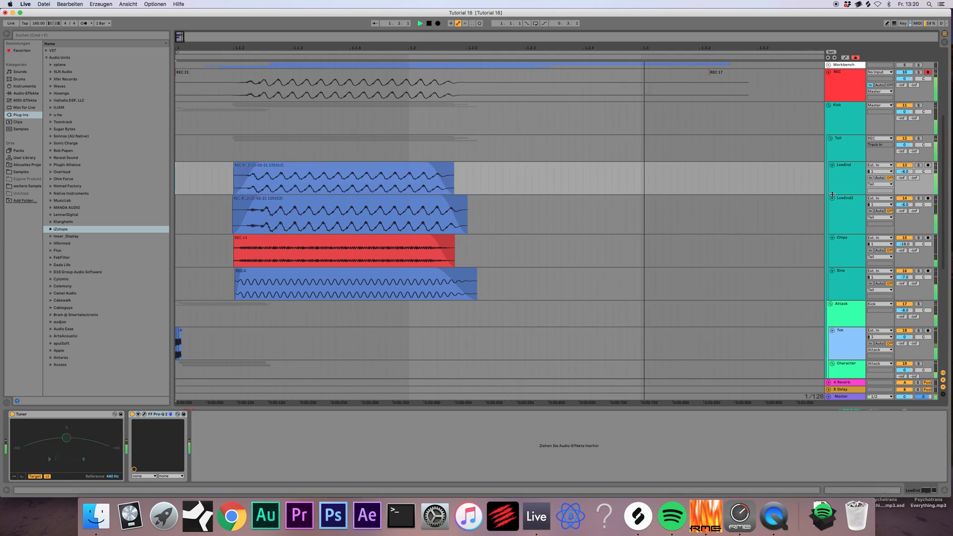
- Solo the Tail group and record its output onto REC to inspect the combined waveform
{"action": "left_click", "coordinate": [848, 154]}
{"action": "key", "text": "space"}
{"action": "left_click", "coordinate": [918, 138]}
{"action": "key", "text": "space"}
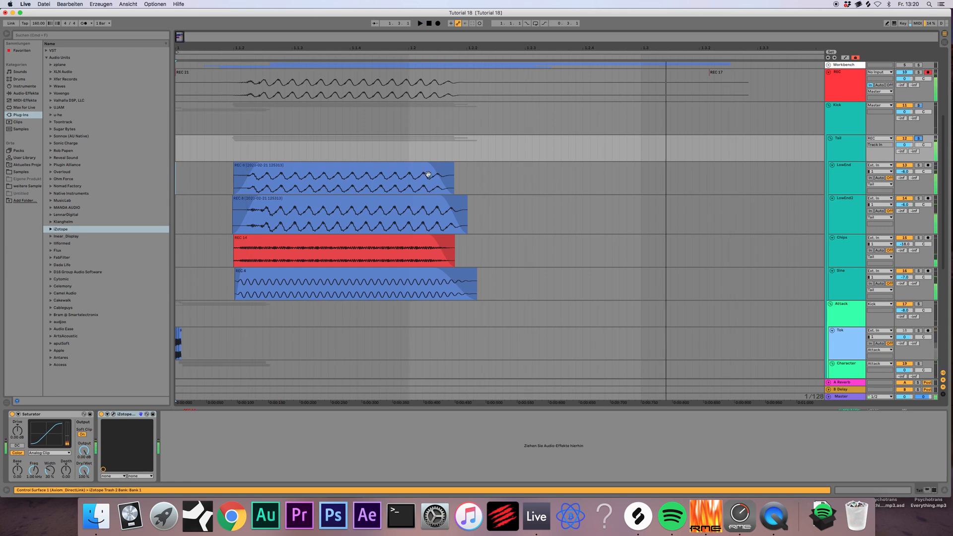
{"action": "key", "text": "space"}
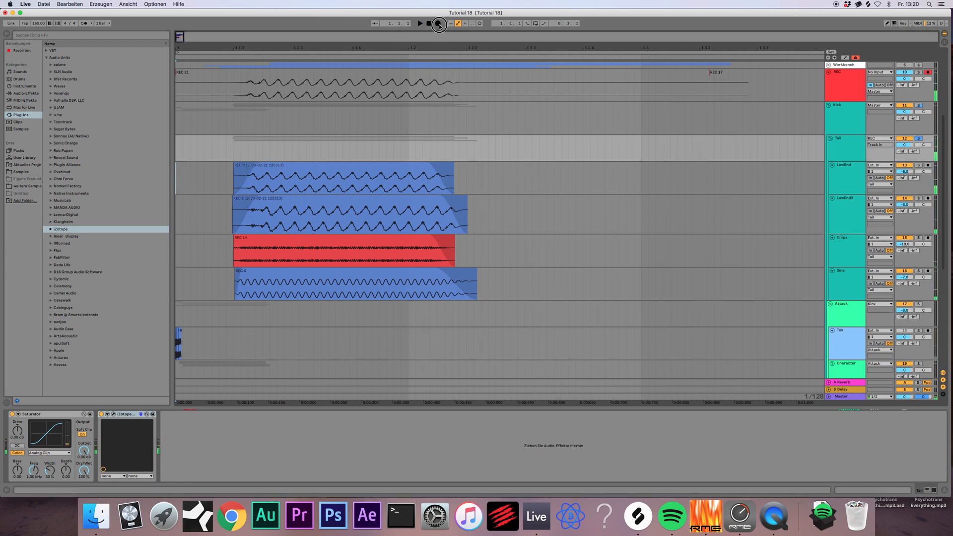
{"action": "left_click", "coordinate": [438, 23]}
{"action": "key", "text": "space"}
{"action": "scroll", "coordinate": [408, 148], "scroll_direction": "up", "scroll_amount": 3}
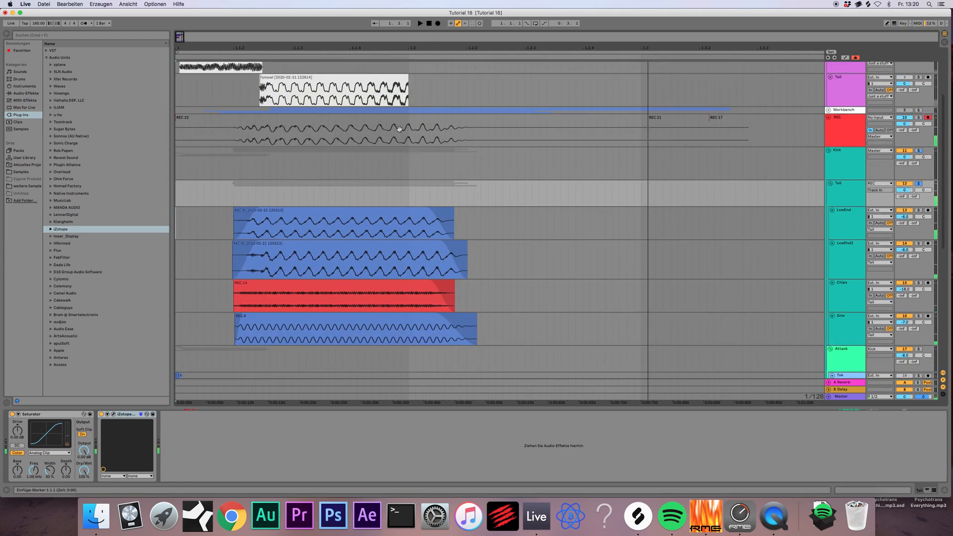
{"action": "left_click", "coordinate": [398, 129]}
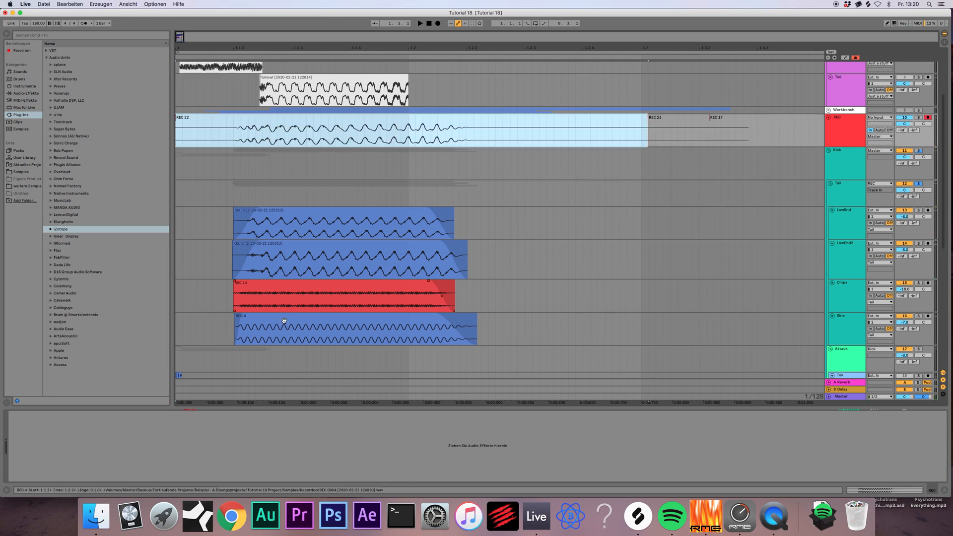
- Nudge the Sine clip slightly earlier and re-record the Tail onto REC with the Sine volume lowered
{"action": "left_click_drag", "start_coordinate": [284, 321], "coordinate": [280, 321]}
{"action": "key", "text": "space"}
{"action": "key", "text": "space"}
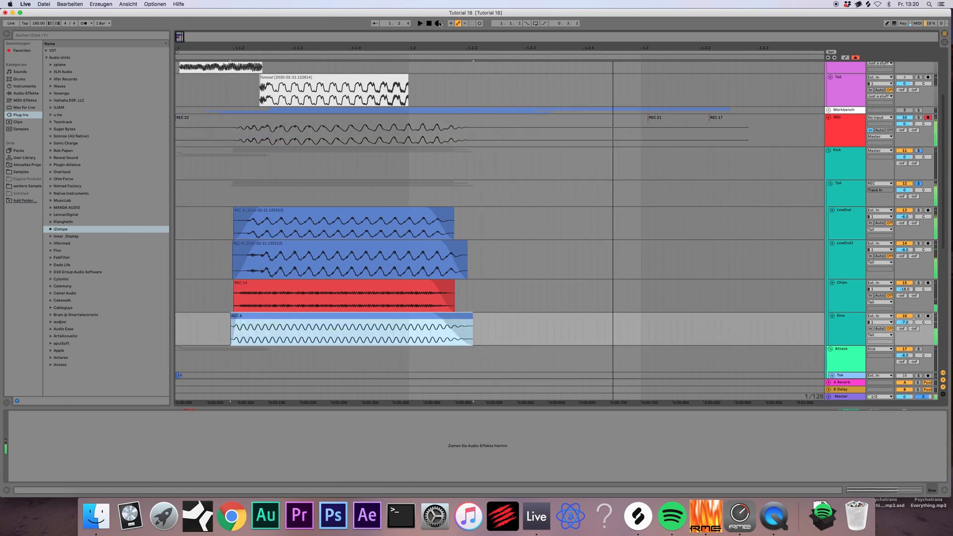
{"action": "left_click", "coordinate": [428, 24]}
{"action": "left_click", "coordinate": [438, 23]}
{"action": "key", "text": "space"}
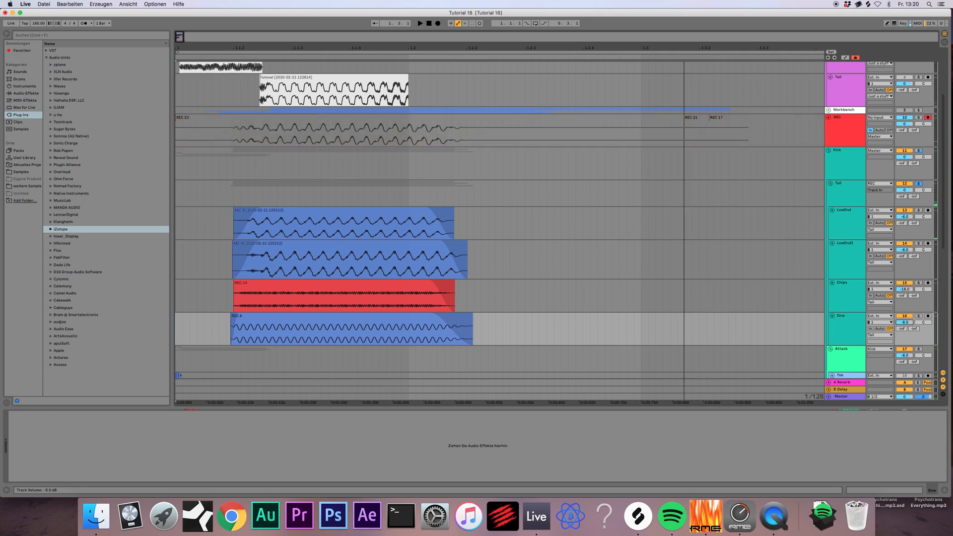
{"action": "left_click", "coordinate": [438, 24]}
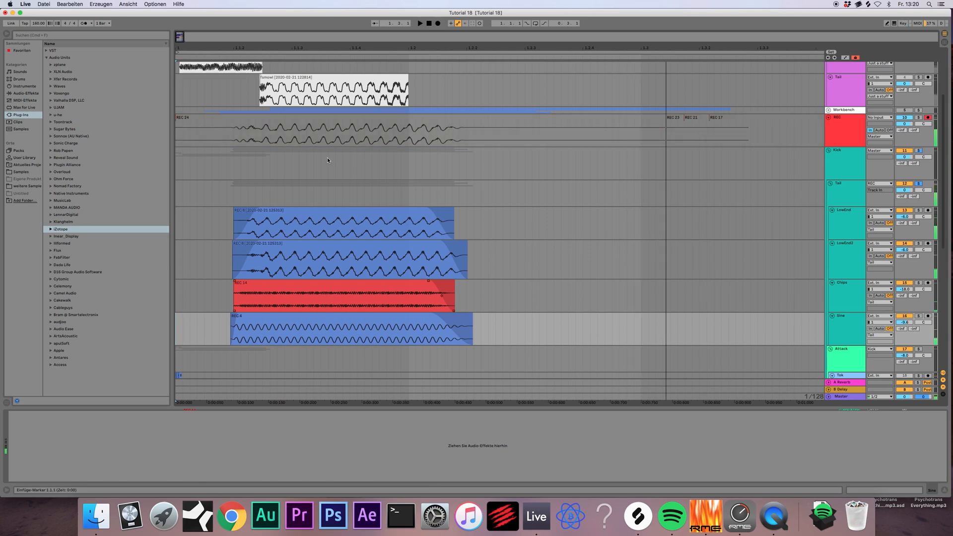
- Shift the LowEnd2 clip slightly earlier and the LowEnd clip slightly later, and record the Tail onto REC again
{"action": "left_click", "coordinate": [329, 250]}
{"action": "left_click_drag", "start_coordinate": [328, 250], "coordinate": [325, 250]}
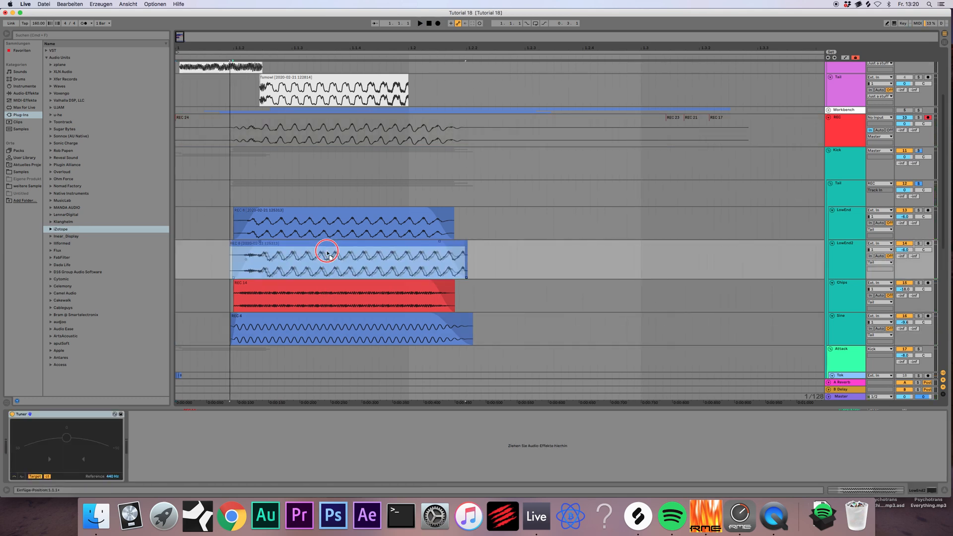
{"action": "key", "text": "space"}
{"action": "left_click_drag", "start_coordinate": [381, 219], "coordinate": [383, 219]}
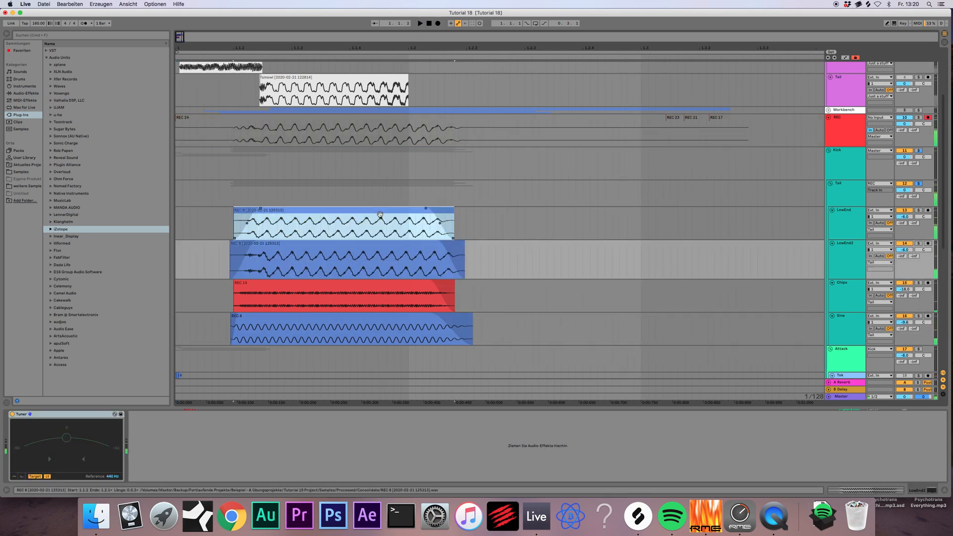
{"action": "double_click", "coordinate": [429, 24]}
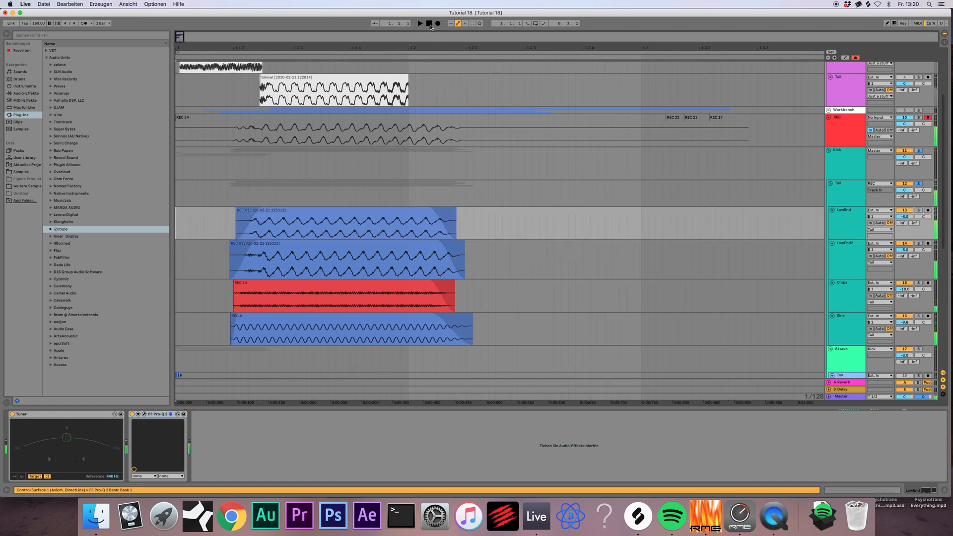
{"action": "left_click", "coordinate": [438, 24]}
{"action": "key", "text": "space"}
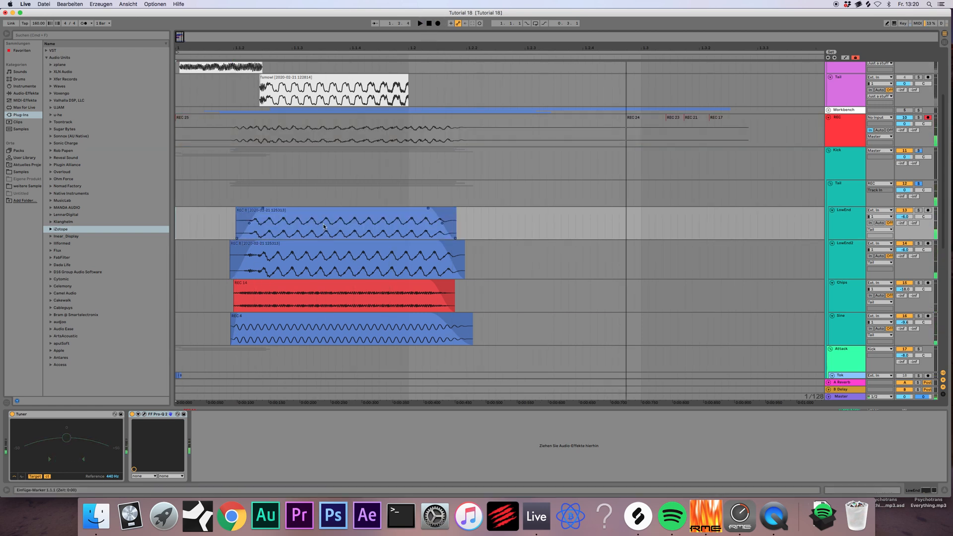
- Try the LowEnd2 clip slightly later and play the soloed Tail group
{"action": "left_click", "coordinate": [326, 248]}
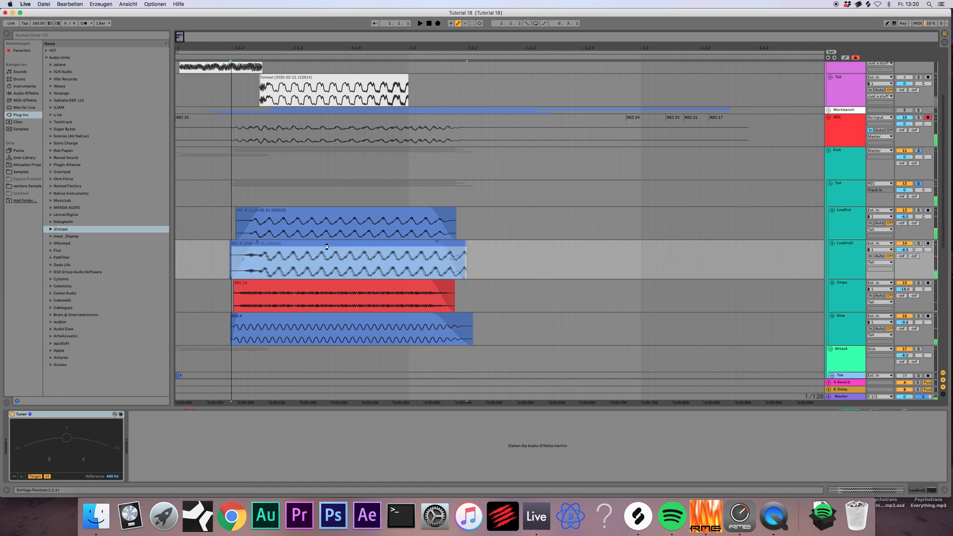
{"action": "left_click_drag", "start_coordinate": [326, 247], "coordinate": [328, 246]}
{"action": "key", "text": "space"}
{"action": "double_click", "coordinate": [429, 23]}
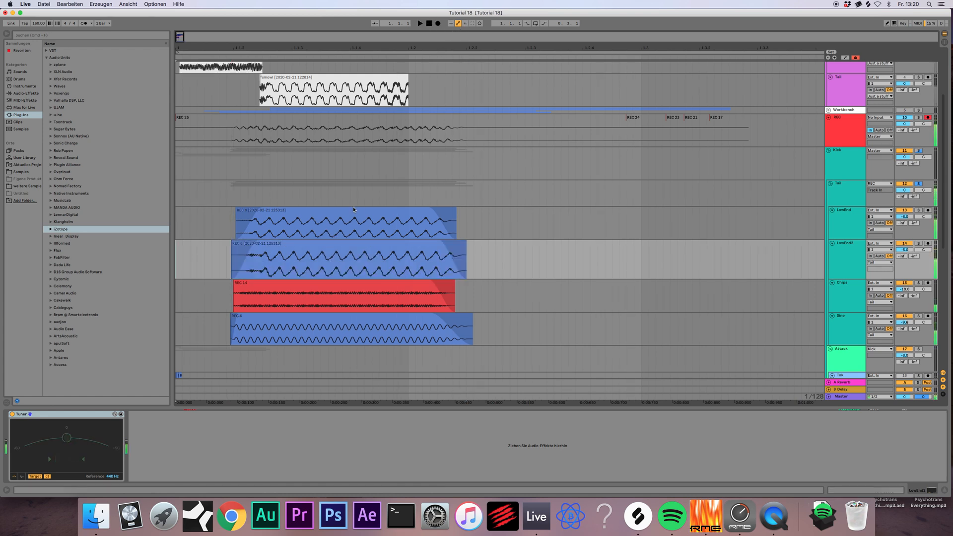
- Move the LowEnd2 clip earlier than the LowEnd clip and record a new Tail take onto REC
{"action": "left_click", "coordinate": [338, 252], "text": "shift"}
{"action": "left_click", "coordinate": [334, 247]}
{"action": "left_click_drag", "start_coordinate": [336, 246], "coordinate": [330, 247]}
{"action": "key", "text": "space"}
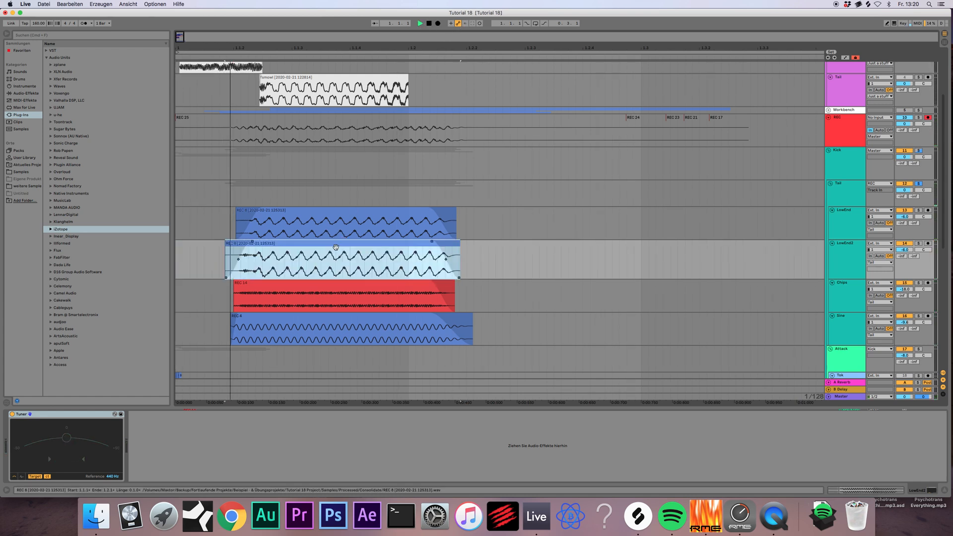
{"action": "left_click", "coordinate": [438, 24]}
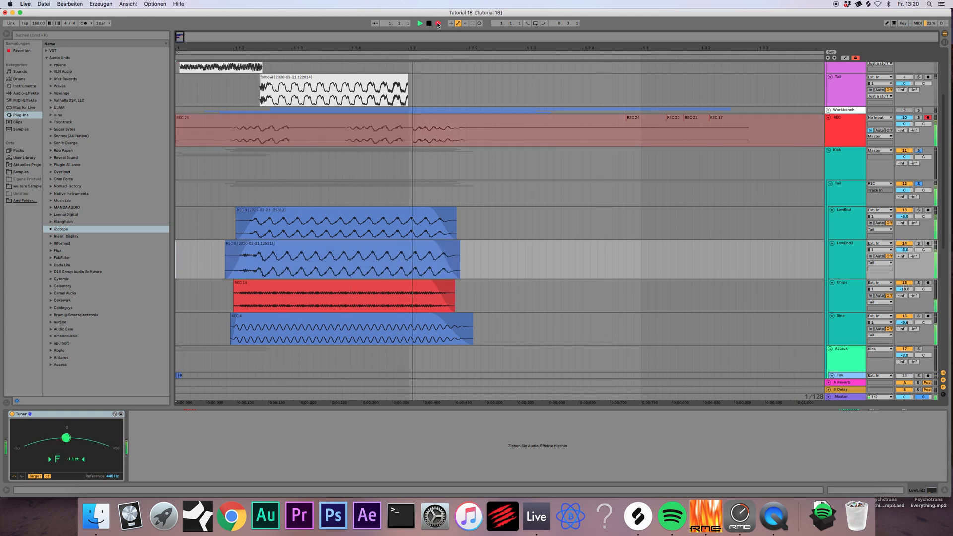
{"action": "key", "text": "space"}
- Move the LowEnd clip slightly earlier so it starts with the Sine clip, and re-record the Tail onto REC
{"action": "left_click", "coordinate": [353, 318]}
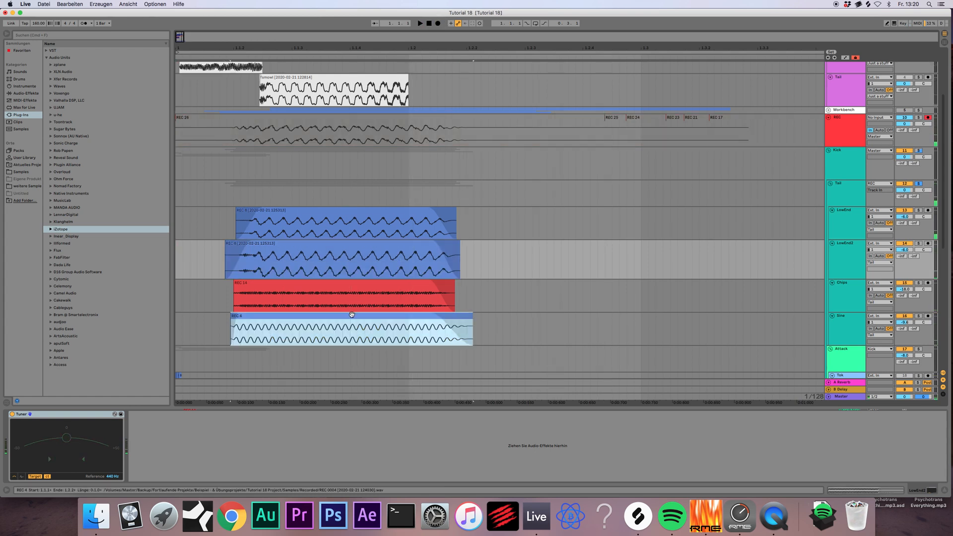
{"action": "left_click", "coordinate": [351, 212]}
{"action": "left_click_drag", "start_coordinate": [351, 214], "coordinate": [349, 214]}
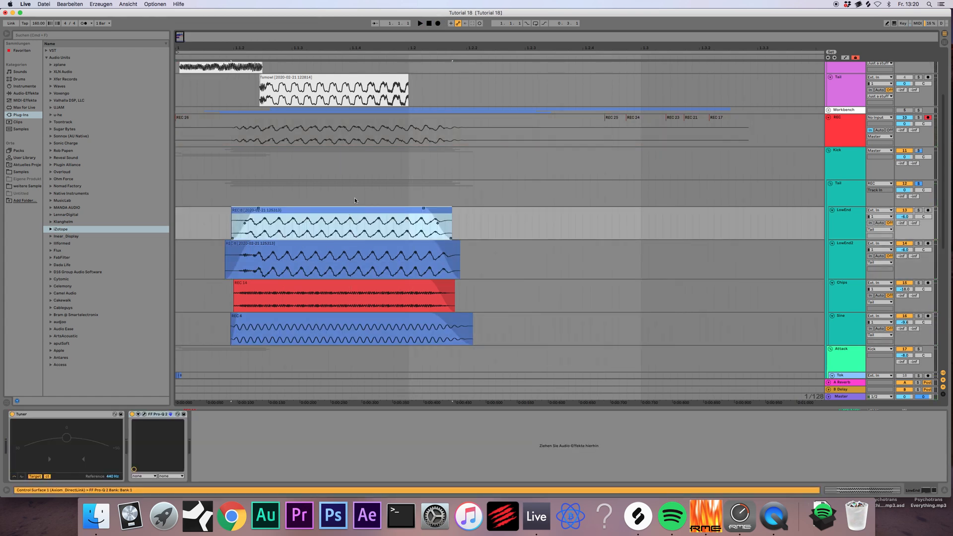
{"action": "key", "text": "space"}
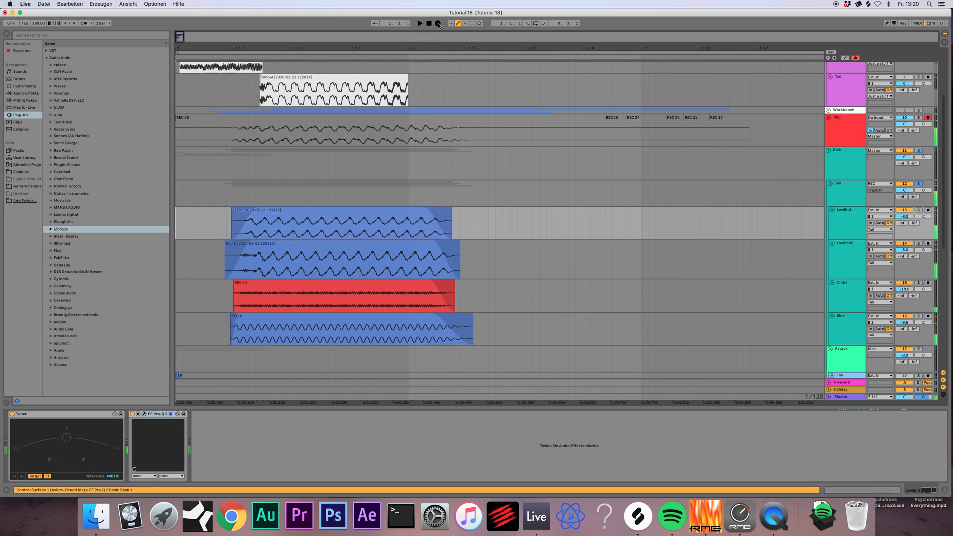
{"action": "left_click", "coordinate": [439, 24]}
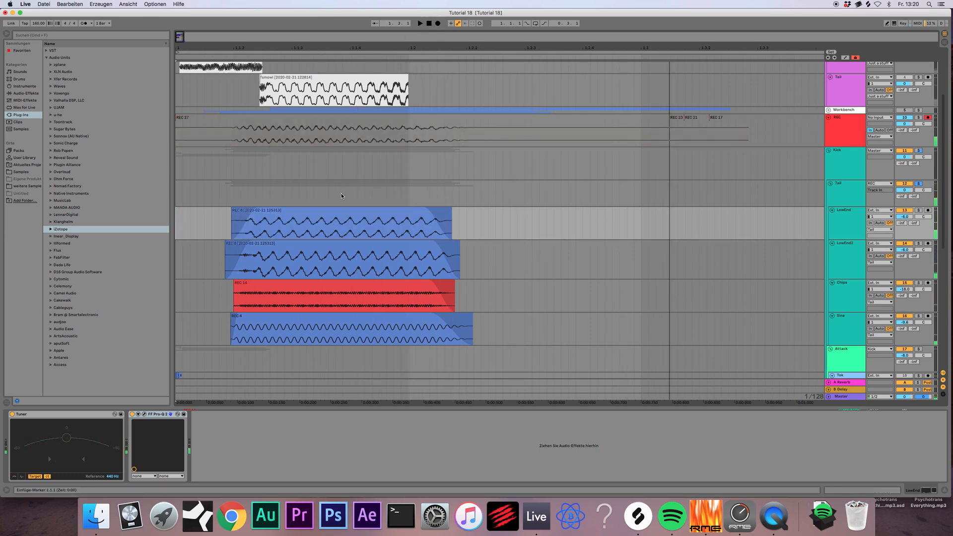
- Nudge the LowEnd2 clip further earlier and the LowEnd clip later, and capture the Tail onto REC
{"action": "left_click_drag", "start_coordinate": [337, 249], "coordinate": [334, 249]}
{"action": "key", "text": "space"}
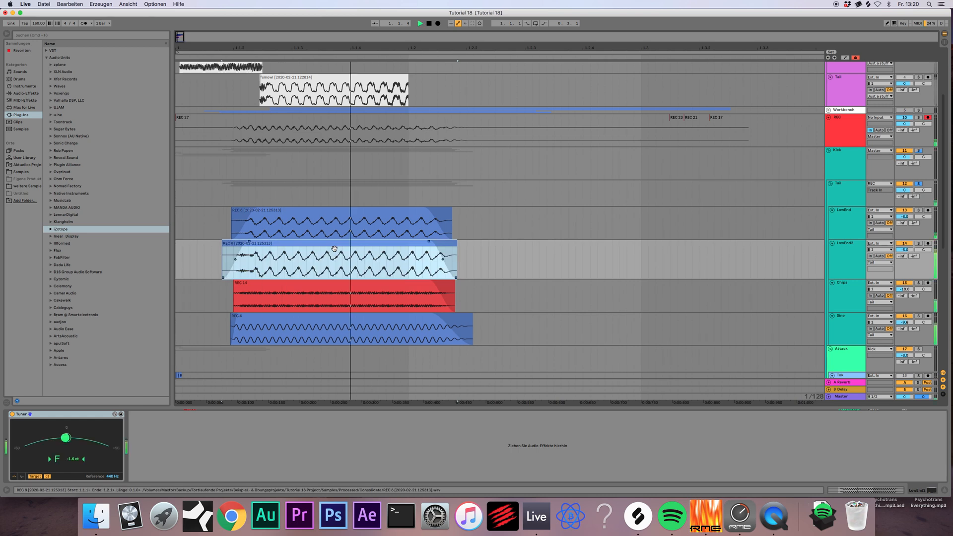
{"action": "left_click", "coordinate": [365, 213]}
{"action": "key", "text": "space"}
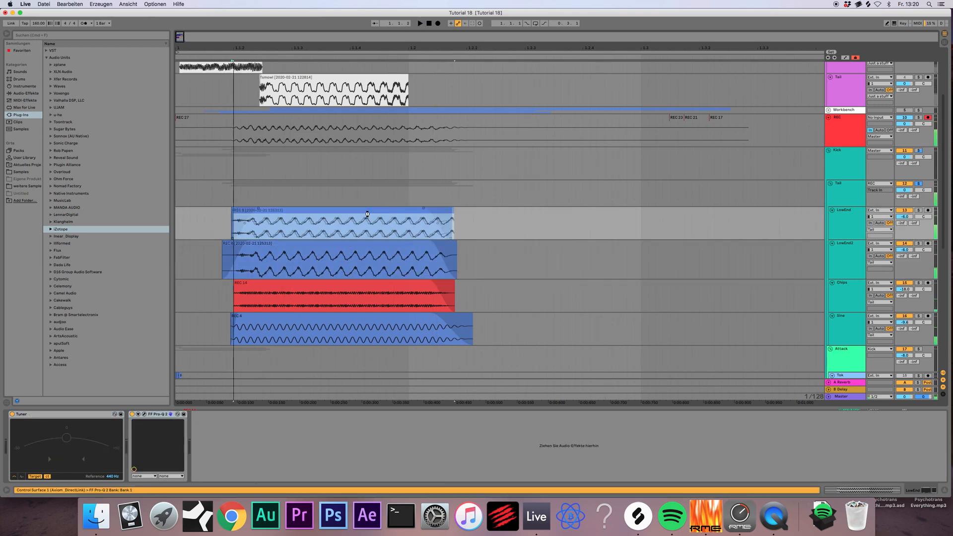
{"action": "key", "text": "space"}
{"action": "left_click_drag", "start_coordinate": [367, 214], "coordinate": [371, 216]}
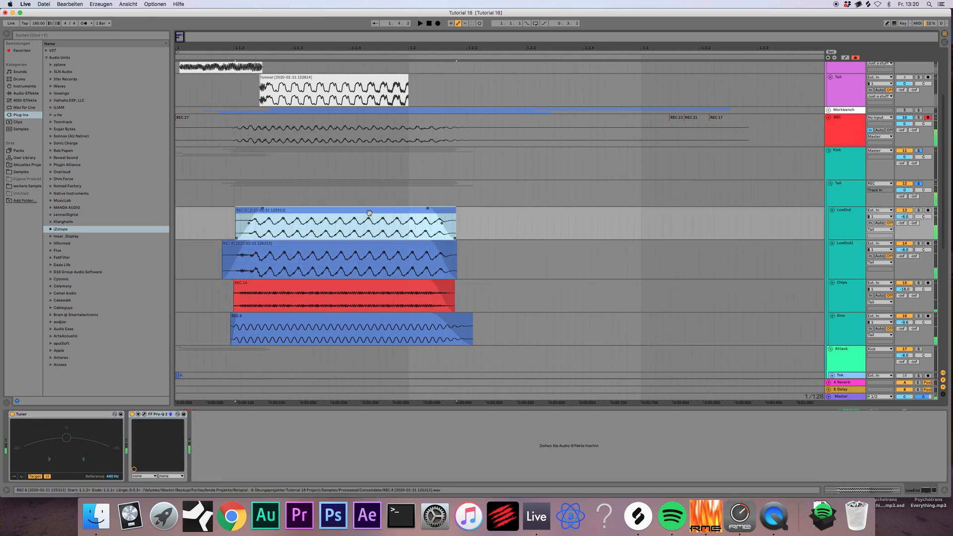
{"action": "left_click", "coordinate": [429, 24]}
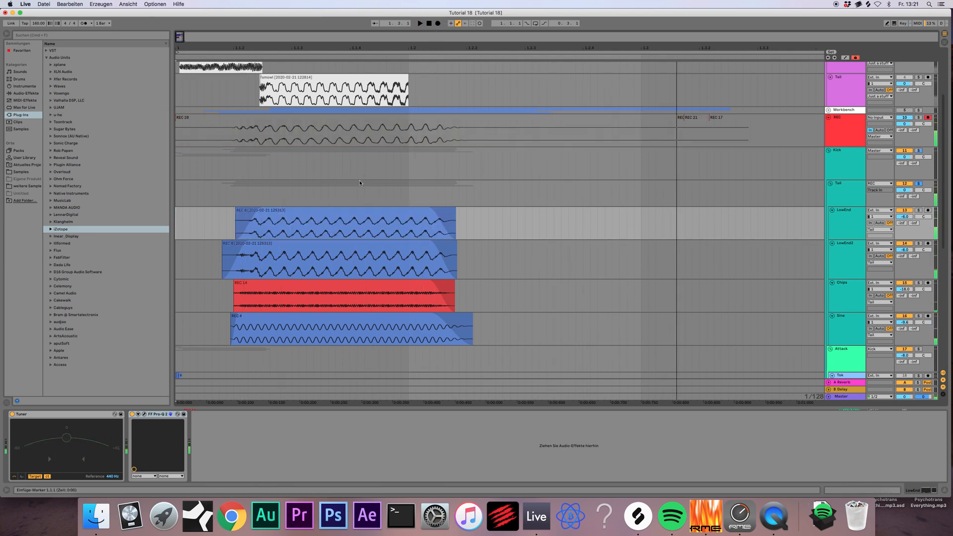
- Move the LowEnd clip to start shortly after the LowEnd2 clip and record the soloed Tail onto REC
{"action": "left_click_drag", "start_coordinate": [346, 211], "coordinate": [340, 213]}
{"action": "key", "text": "space"}
{"action": "left_click", "coordinate": [429, 24]}
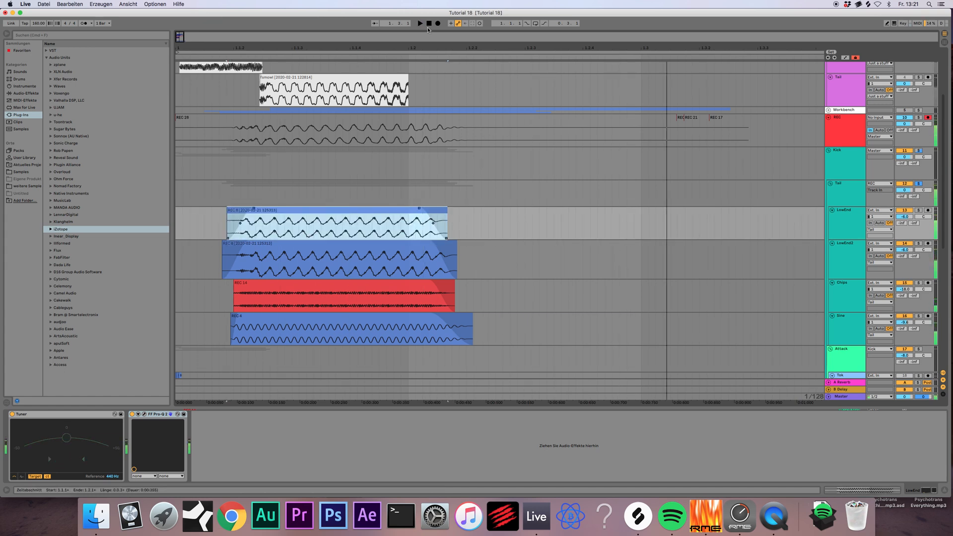
{"action": "left_click", "coordinate": [436, 23]}
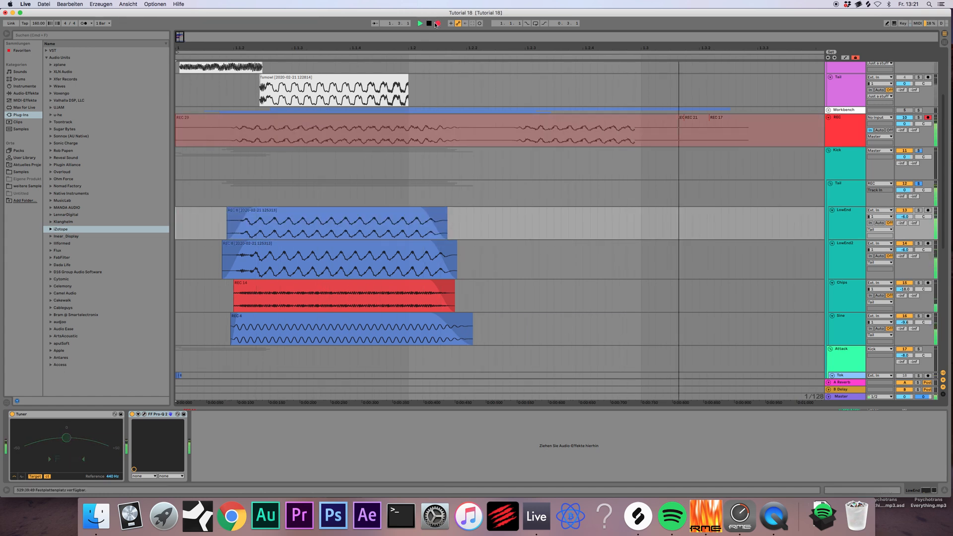
{"action": "key", "text": "space"}
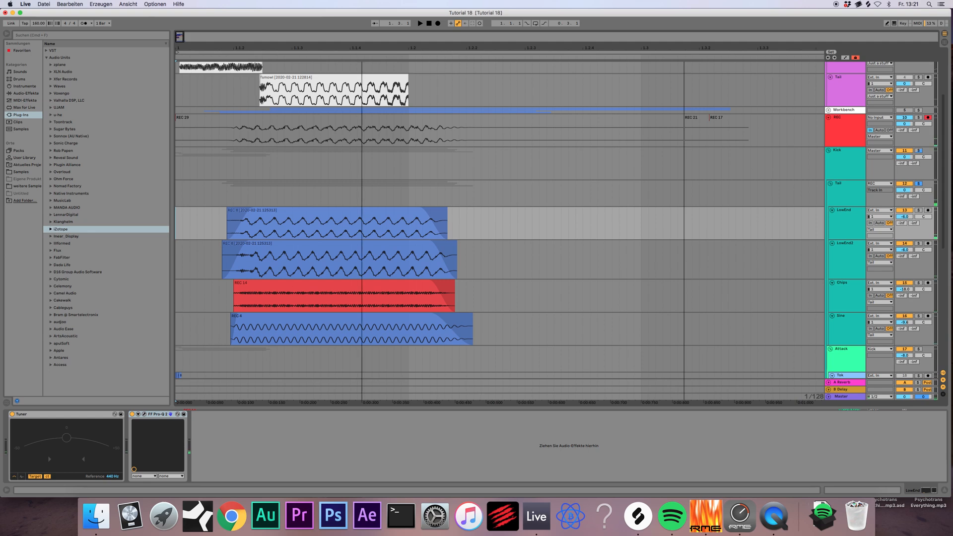
- Play the realigned Tail layers and select the Tail group to show its device chain
{"action": "mouse_move", "coordinate": [362, 48]}
{"action": "left_mouse_down"}
{"action": "mouse_move", "coordinate": [362, 23]}
{"action": "mouse_move", "coordinate": [363, 59]}
{"action": "left_mouse_up"}
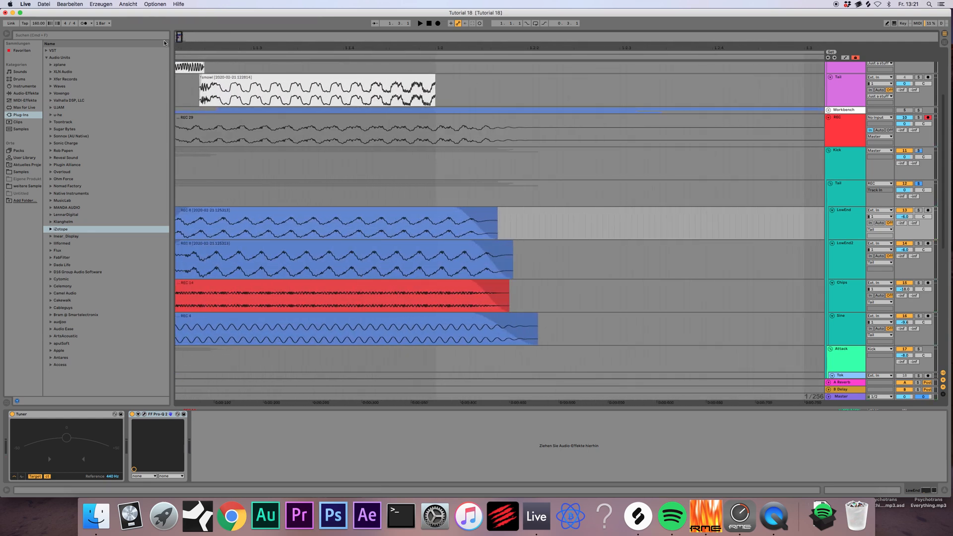
{"action": "left_click_drag", "start_coordinate": [178, 36], "coordinate": [177, 36]}
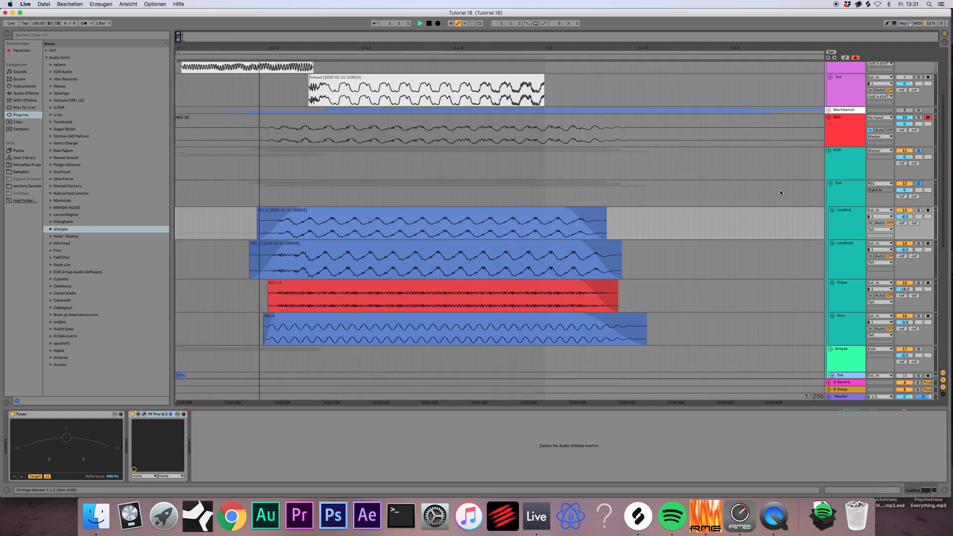
{"action": "left_click", "coordinate": [858, 190]}
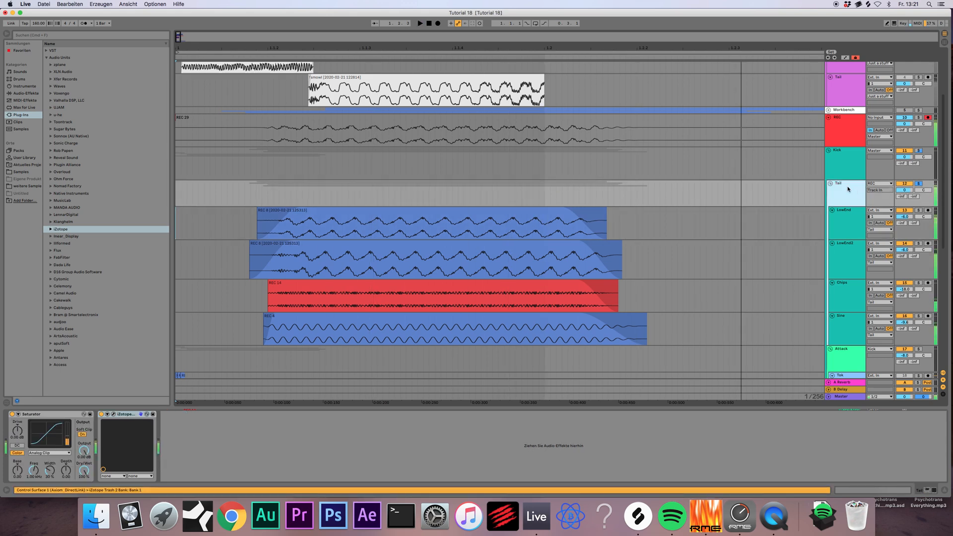
- Play the Tail group and open its iZotope Trash 2 plug-in window
{"action": "left_click", "coordinate": [838, 133]}
{"action": "key", "text": "Tab"}
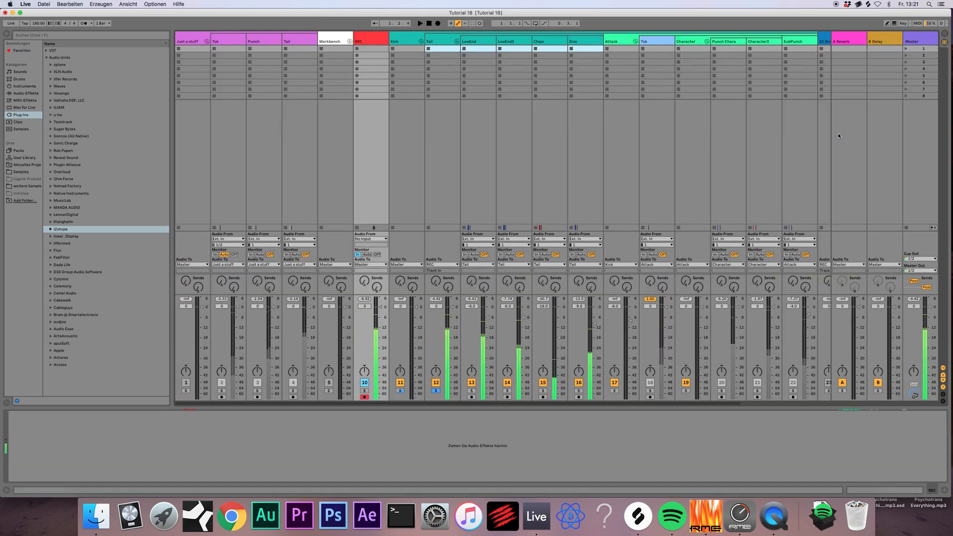
{"action": "key", "text": "Tab"}
{"action": "left_click", "coordinate": [841, 164]}
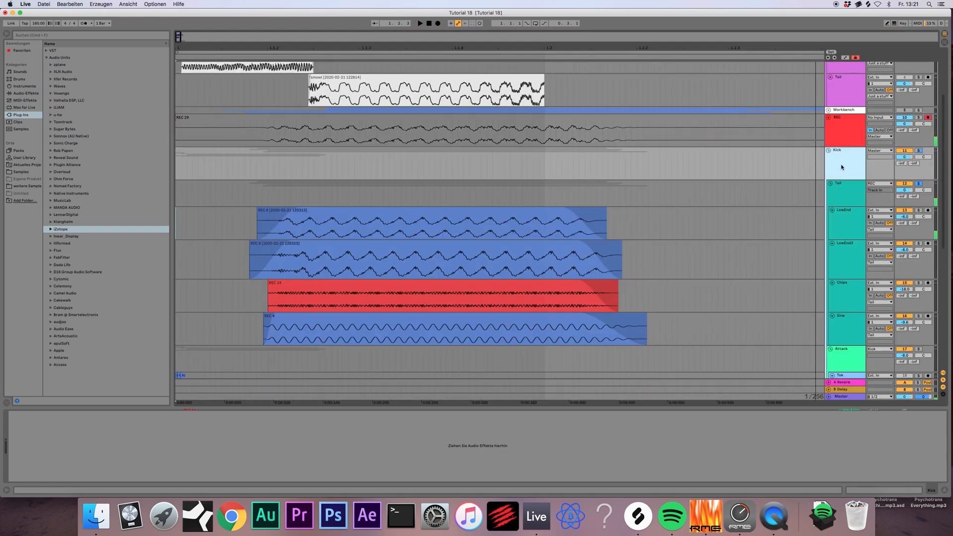
{"action": "left_click", "coordinate": [841, 196]}
{"action": "key", "text": "space"}
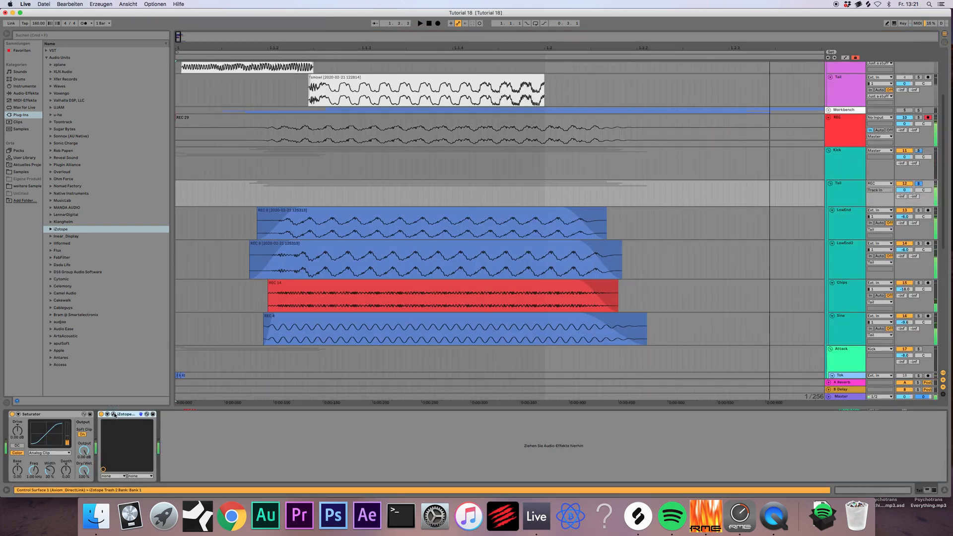
{"action": "left_click", "coordinate": [113, 414]}
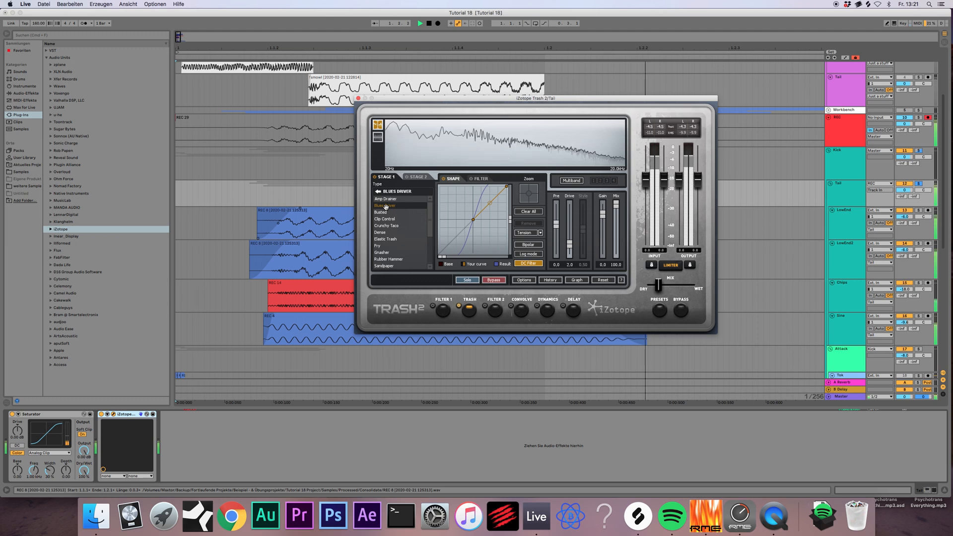
- Bend the upper part of Trash 2's waveshaping curve upward and shift its mix further toward wet while checking playback
{"action": "key", "text": "space"}
{"action": "left_click_drag", "start_coordinate": [489, 203], "coordinate": [494, 194]}
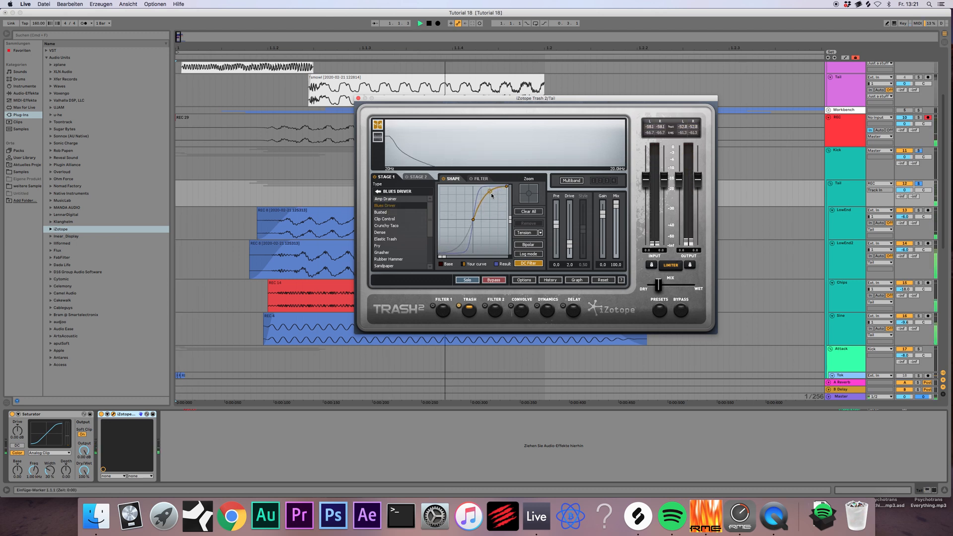
{"action": "left_click_drag", "start_coordinate": [658, 285], "coordinate": [671, 288]}
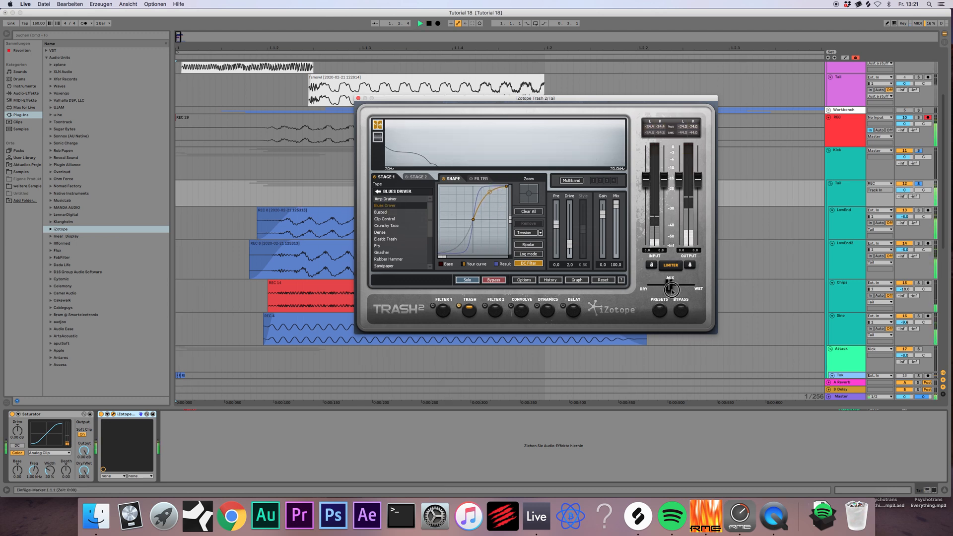
{"action": "key", "text": "space"}
{"action": "key", "text": "space"}
{"action": "key", "text": "space"}
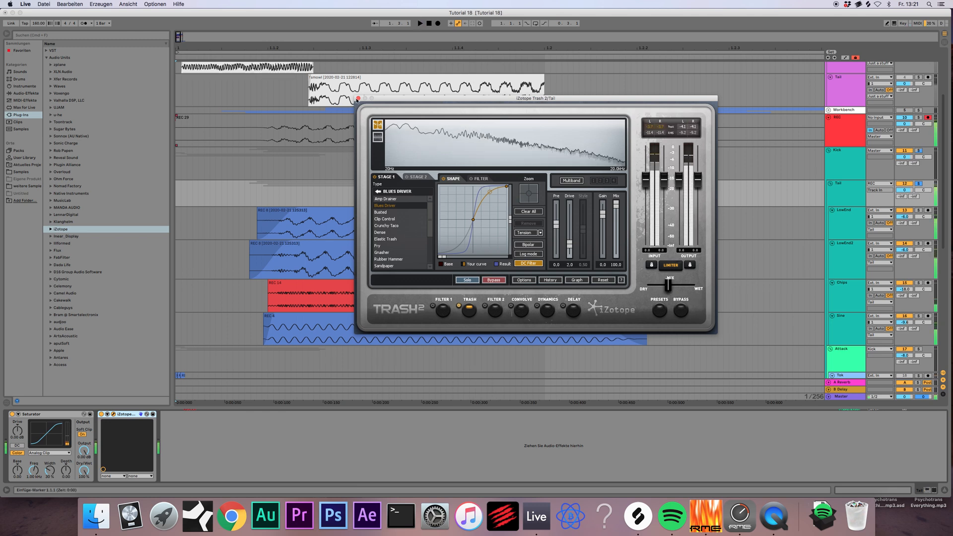
- Close the Trash 2 window and record the more distorted Tail onto REC
{"action": "left_click", "coordinate": [358, 99]}
{"action": "left_click", "coordinate": [419, 24]}
{"action": "left_click", "coordinate": [437, 24]}
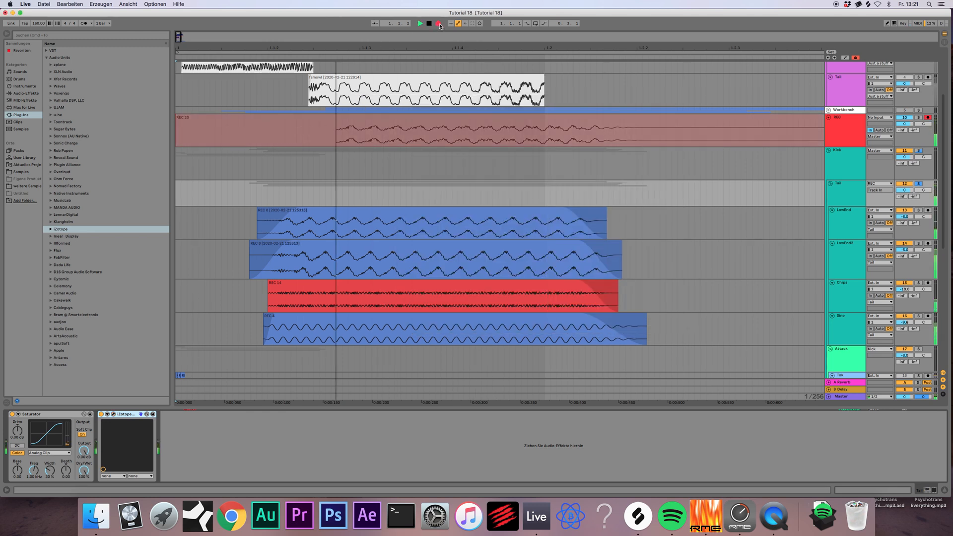
{"action": "key", "text": "space"}
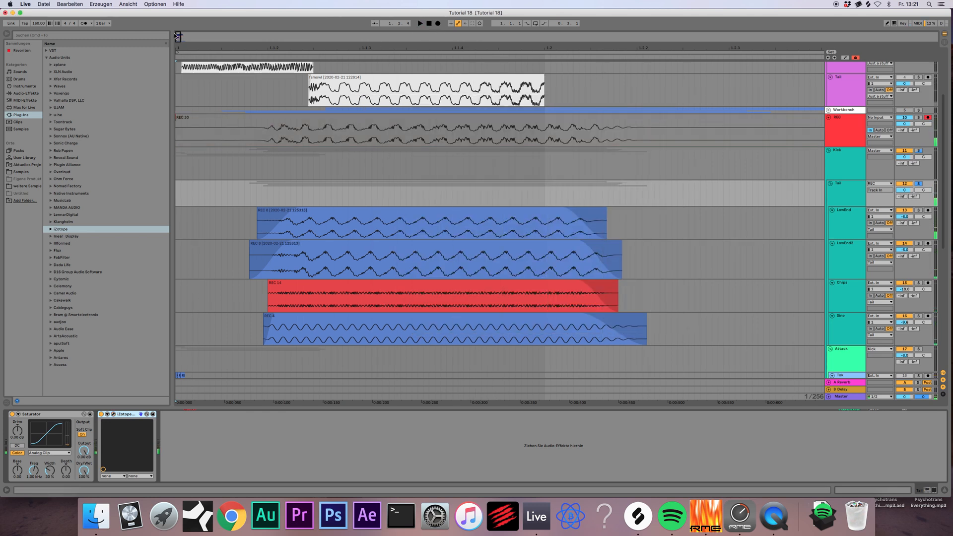
- Add an EQ Eight after Trash 2 on the Tail group and enable its bands 5 to 7
{"action": "left_click_drag", "start_coordinate": [180, 37], "coordinate": [182, 37]}
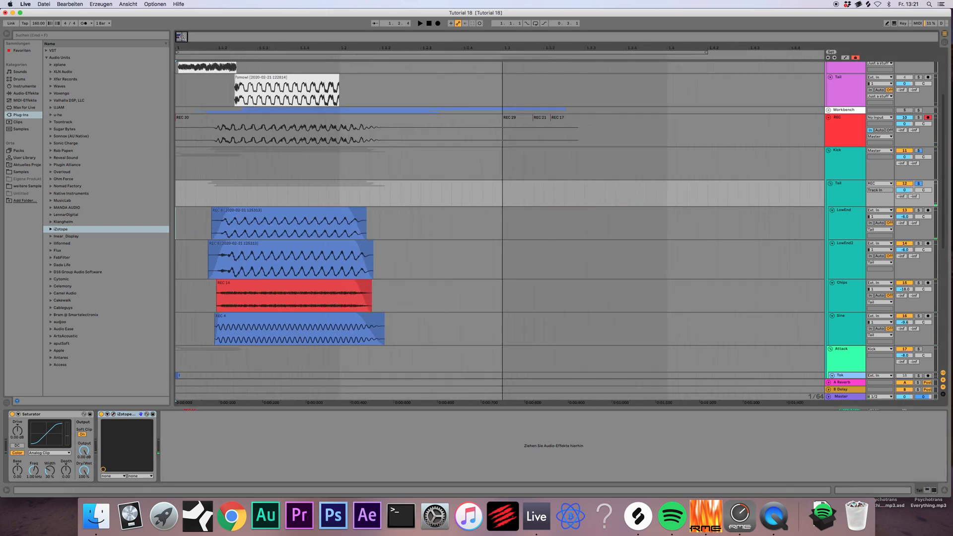
{"action": "left_click", "coordinate": [840, 200]}
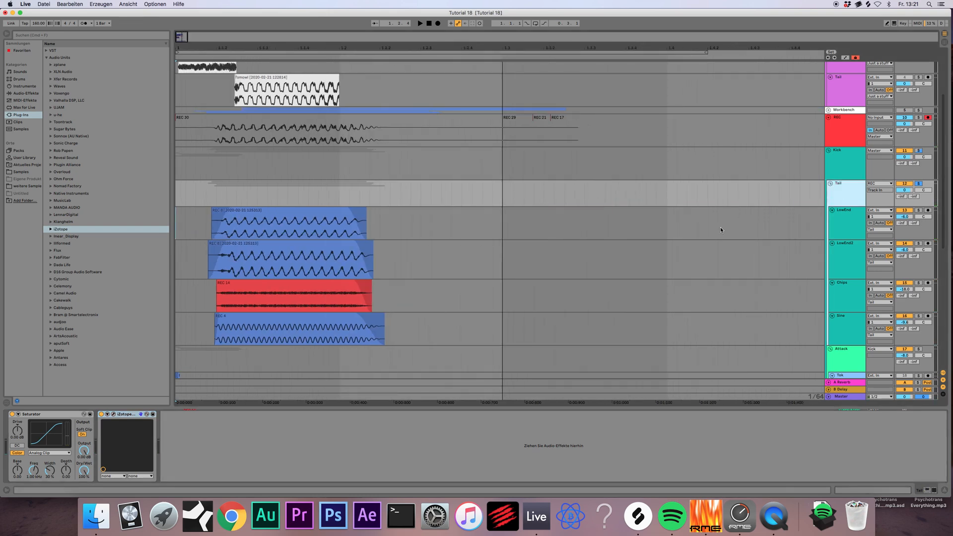
{"action": "left_click", "coordinate": [28, 93]}
{"action": "left_click_drag", "start_coordinate": [60, 138], "coordinate": [311, 441]}
{"action": "left_click", "coordinate": [292, 442]}
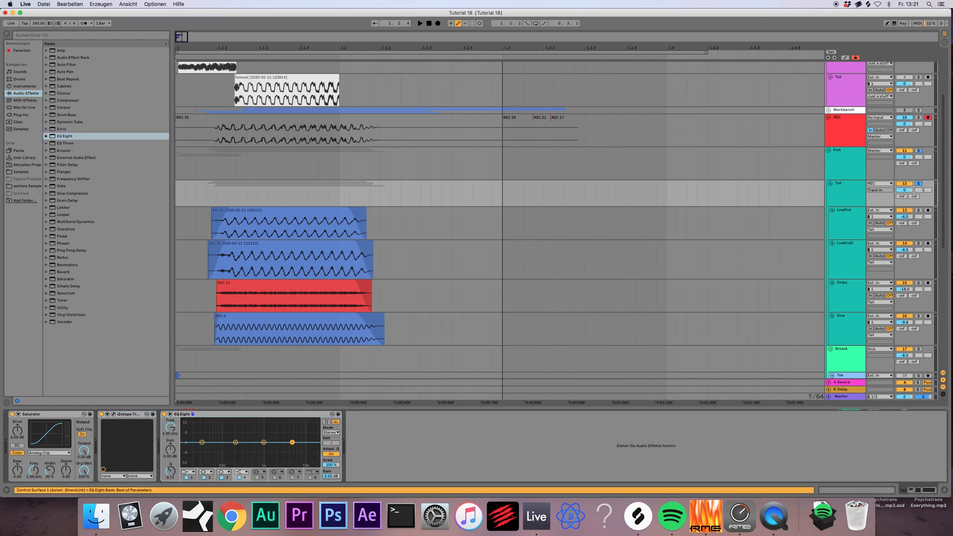
{"action": "left_click", "coordinate": [256, 477]}
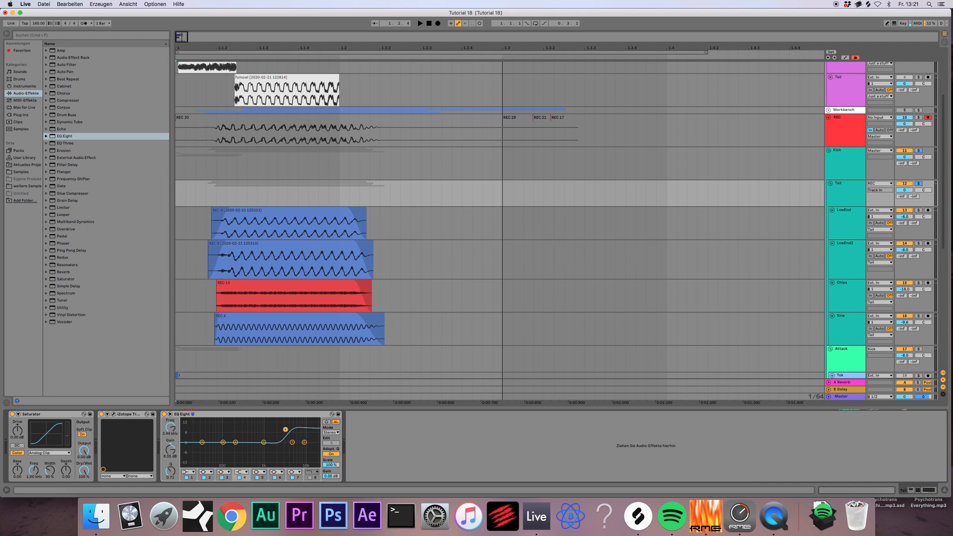
- Set EQ Eight's band 4 shelf to 2.03 kHz with nearly flat gain and show its gain automation on the Tail
{"action": "left_click", "coordinate": [268, 416]}
{"action": "left_click_drag", "start_coordinate": [288, 440], "coordinate": [288, 439]}
{"action": "right_click", "coordinate": [170, 450]}
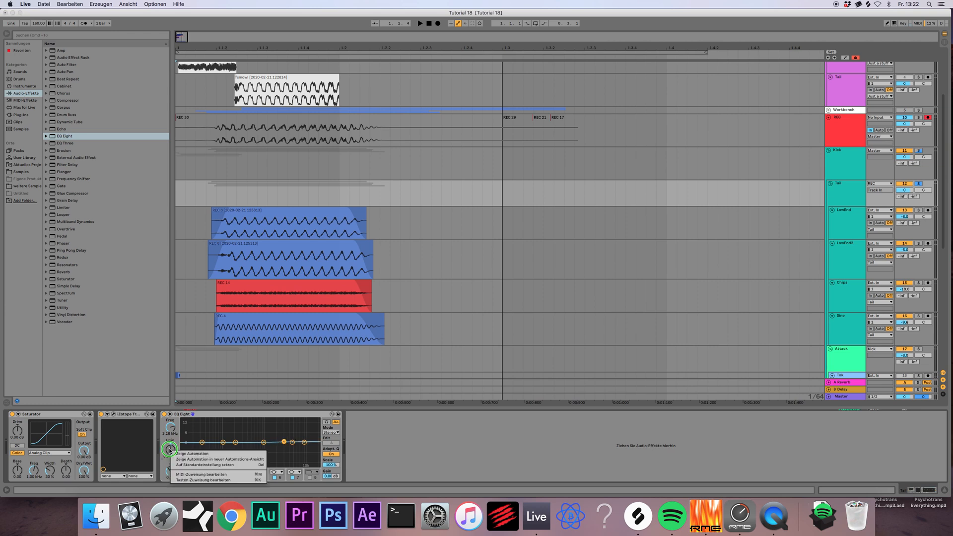
{"action": "left_click", "coordinate": [273, 417]}
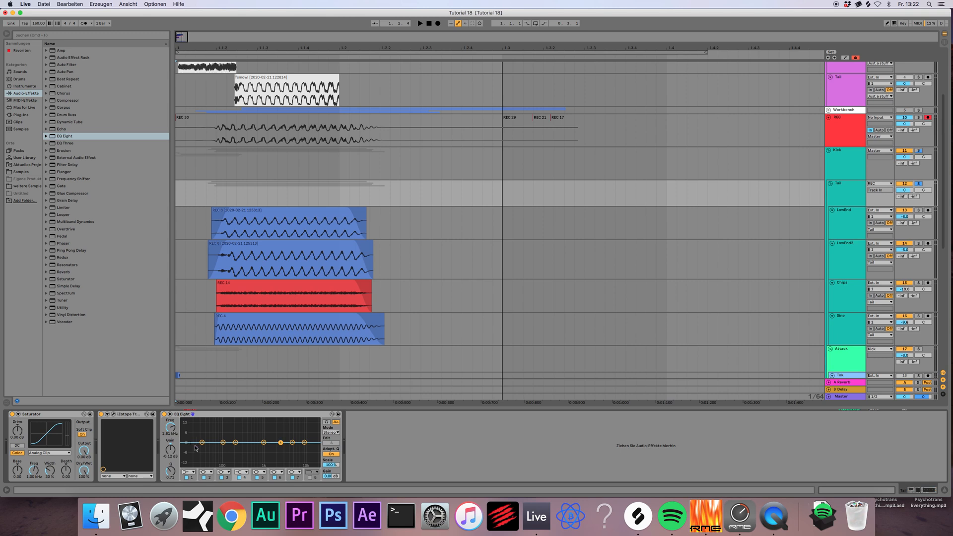
{"action": "right_click", "coordinate": [166, 444]}
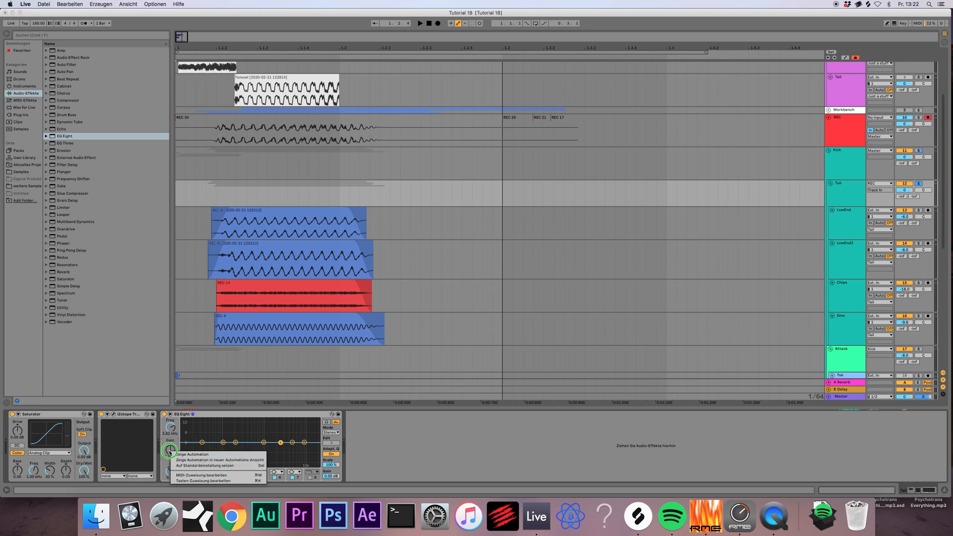
{"action": "left_click", "coordinate": [173, 449]}
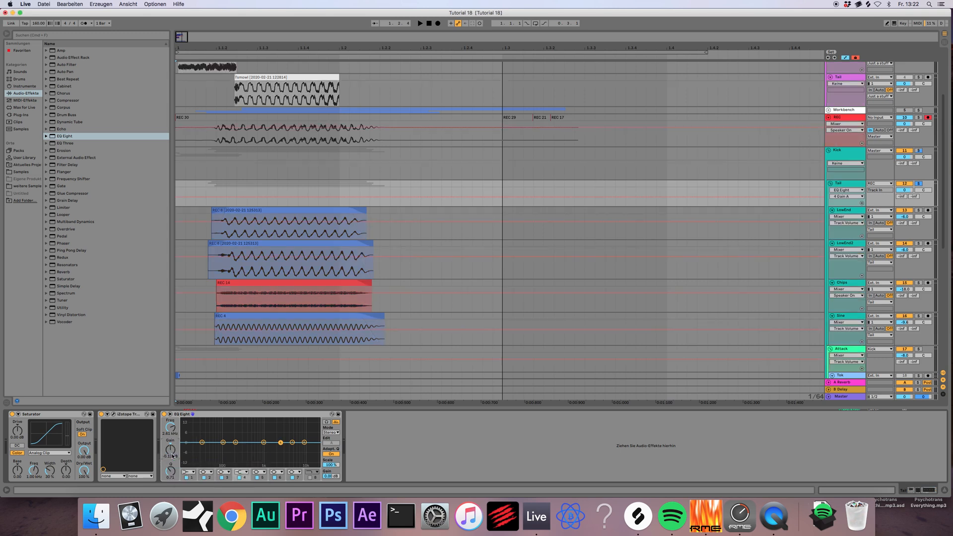
- Draw a falling band 4 gain automation across the Tail, adjusting where the drop ends and how deep it goes during playback
{"action": "left_click", "coordinate": [287, 198]}
{"action": "left_click_drag", "start_coordinate": [338, 197], "coordinate": [247, 194]}
{"action": "key", "text": "space"}
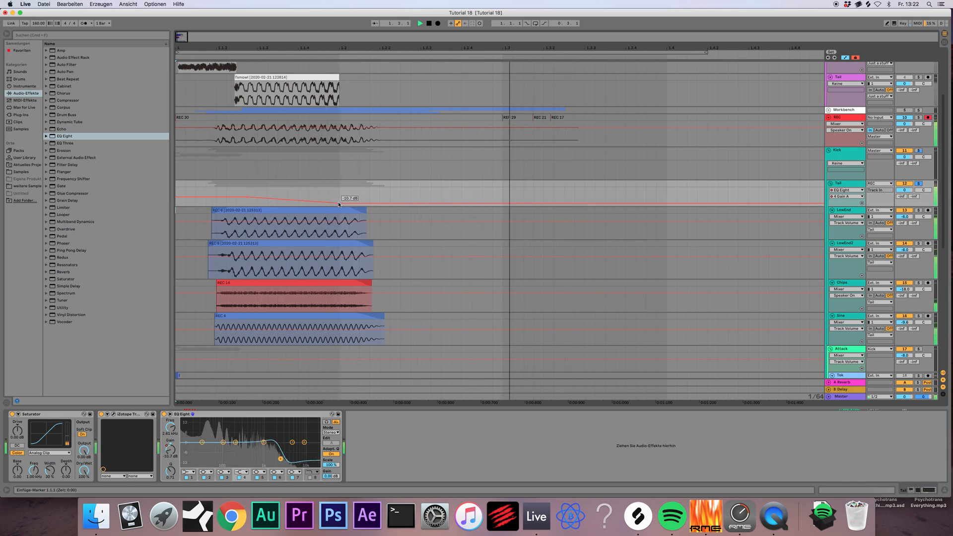
{"action": "left_click_drag", "start_coordinate": [338, 203], "coordinate": [328, 201]}
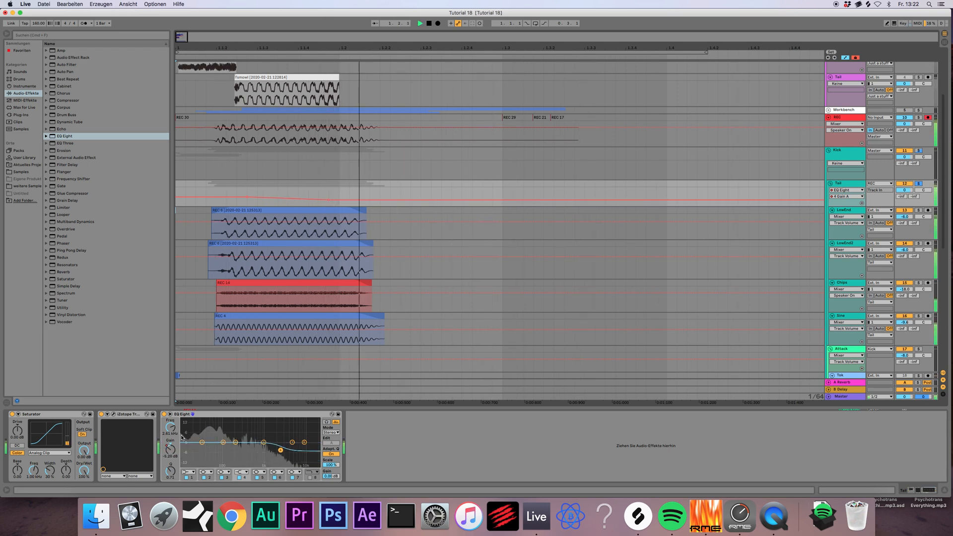
{"action": "left_click_drag", "start_coordinate": [329, 200], "coordinate": [308, 202]}
- Enlarge the Tail track and fine-tune the lower end point of the band 4 gain automation while listening
{"action": "left_click_drag", "start_coordinate": [850, 206], "coordinate": [849, 232]}
{"action": "scroll", "coordinate": [402, 224], "scroll_direction": "up", "scroll_amount": 4}
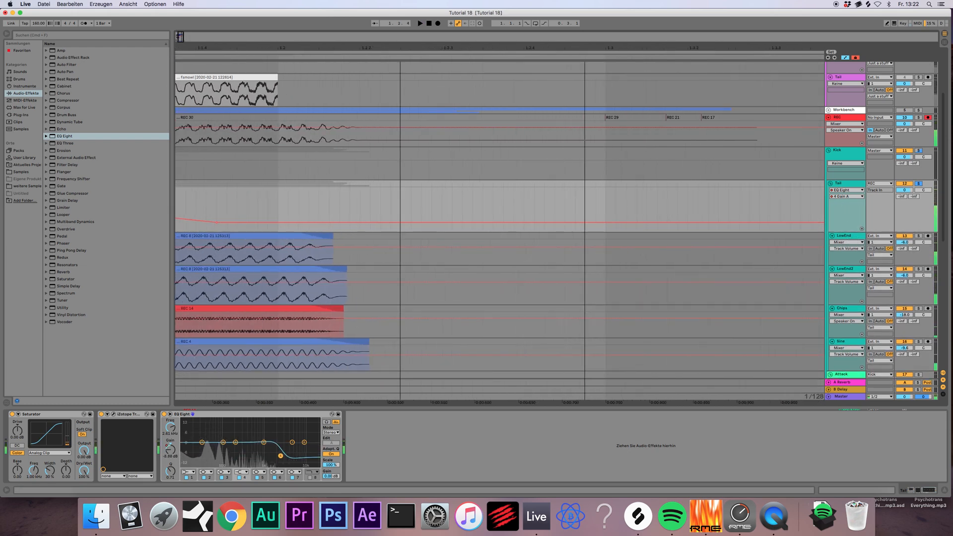
{"action": "scroll", "coordinate": [446, 227], "scroll_direction": "left", "scroll_amount": 5}
{"action": "left_click", "coordinate": [441, 223]}
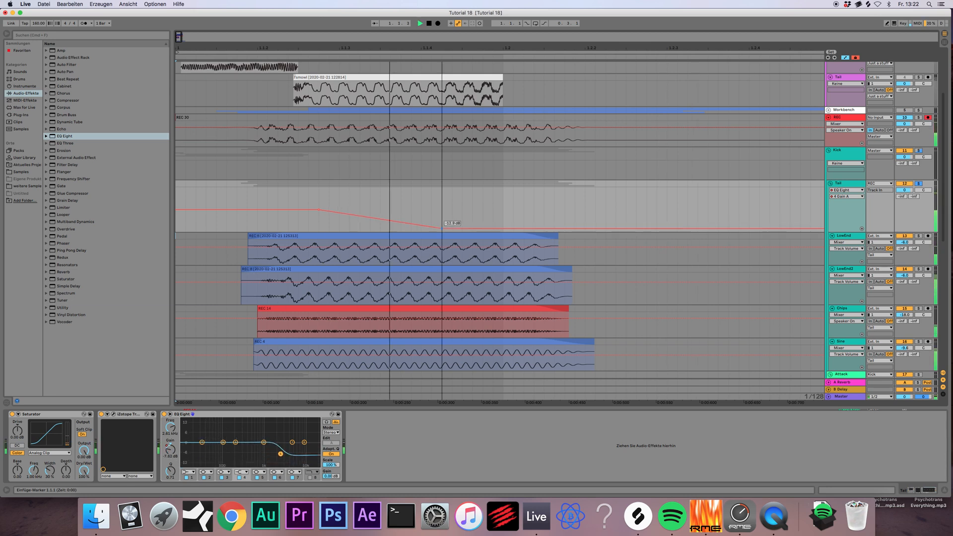
{"action": "left_click_drag", "start_coordinate": [442, 222], "coordinate": [441, 221]}
{"action": "key", "text": "space"}
{"action": "key", "text": "space"}
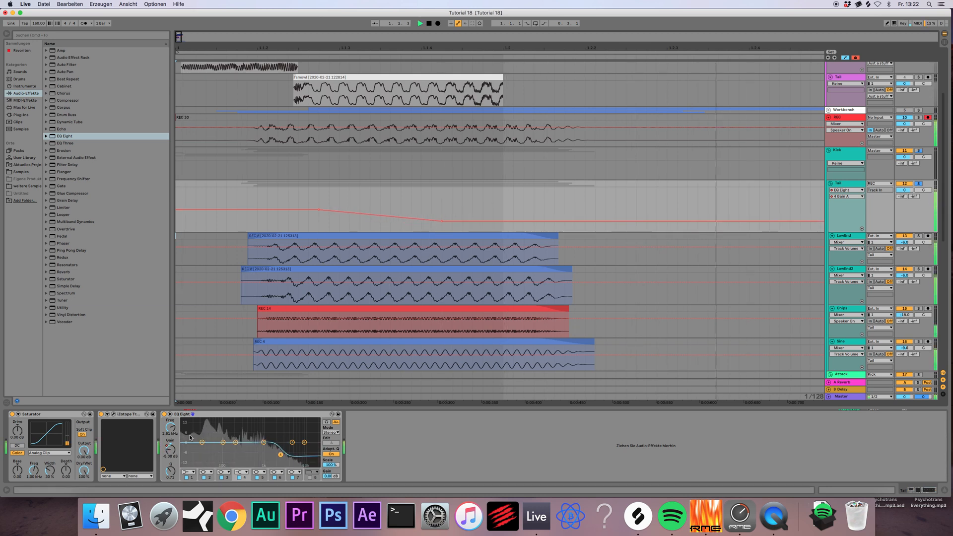
- Lower the frequency of EQ Eight's band 4 shelf to about 530 Hz and play the Tail
{"action": "left_click_drag", "start_coordinate": [280, 455], "coordinate": [252, 455]}
{"action": "key", "text": "space"}
{"action": "key", "text": "space"}
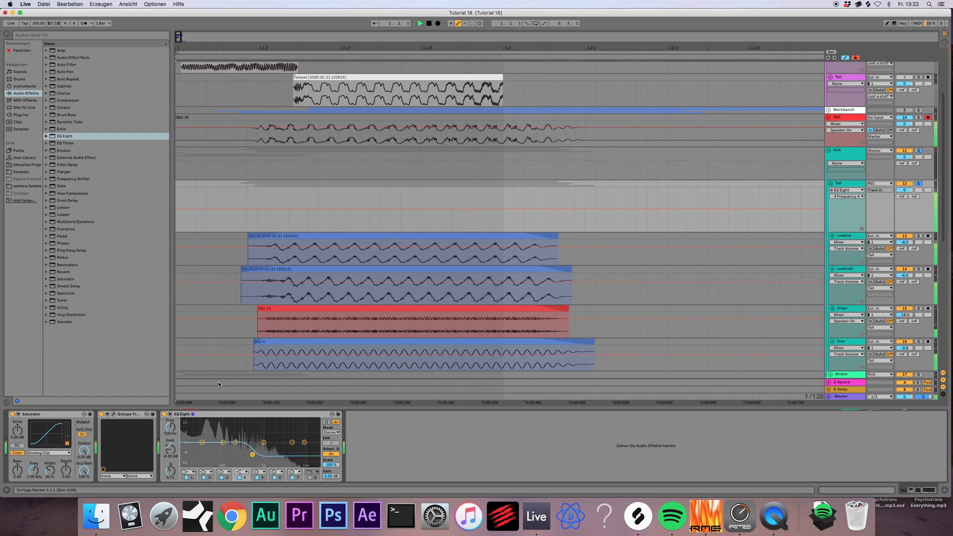
{"action": "left_click", "coordinate": [228, 365]}
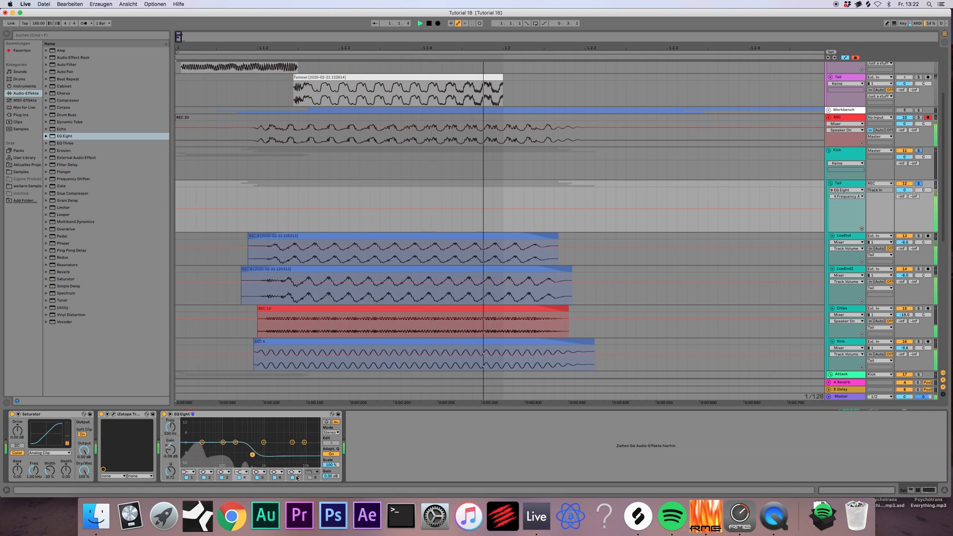
- Enable EQ Eight's band 8 high cut, lower it to about 6.8 kHz and check it in playback
{"action": "left_click", "coordinate": [311, 477]}
{"action": "key", "text": "space"}
{"action": "left_click_drag", "start_coordinate": [314, 447], "coordinate": [297, 448]}
{"action": "key", "text": "space"}
{"action": "key", "text": "space"}
{"action": "key", "text": "space"}
{"action": "key", "text": "space"}
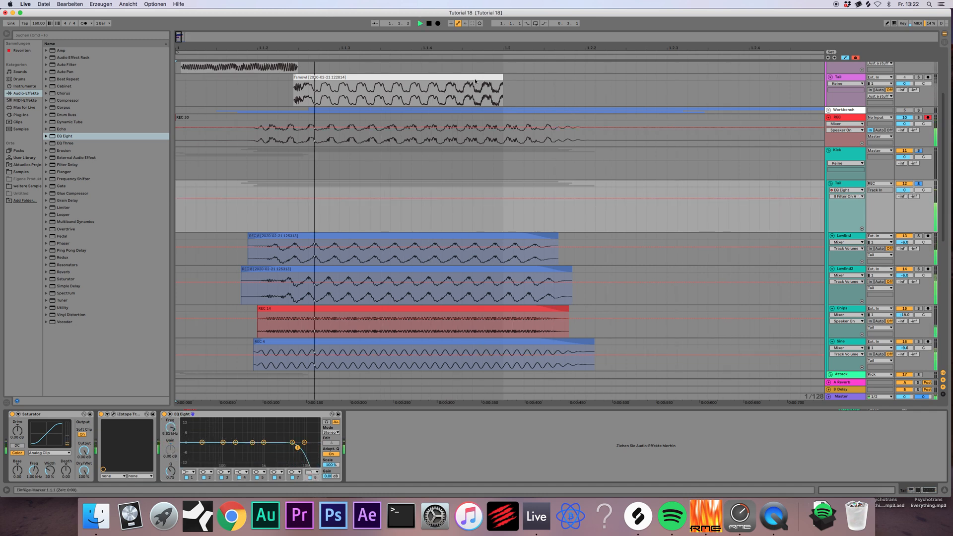
- Record the equalized Tail onto REC and play it back
{"action": "left_click", "coordinate": [429, 24]}
{"action": "left_click", "coordinate": [438, 24]}
{"action": "key", "text": "space"}
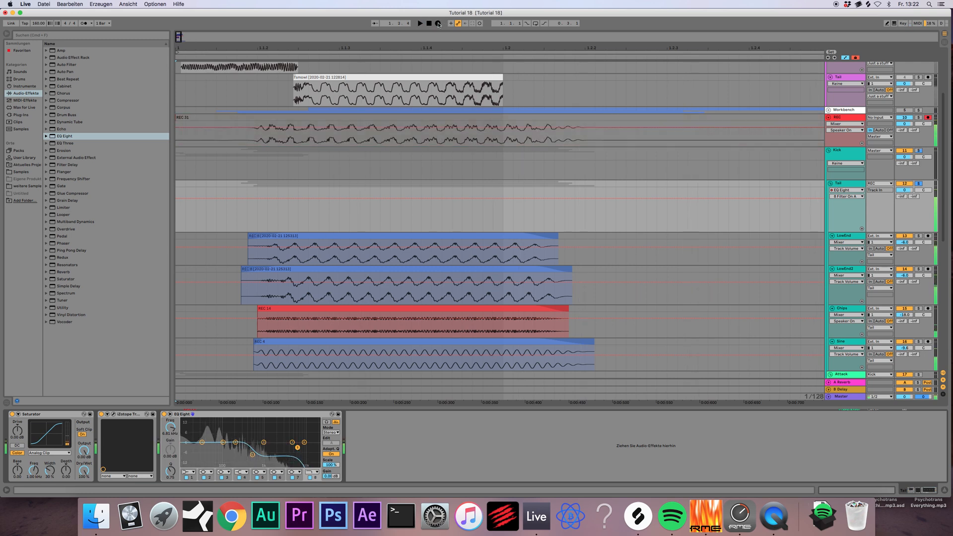
{"action": "key", "text": "space"}
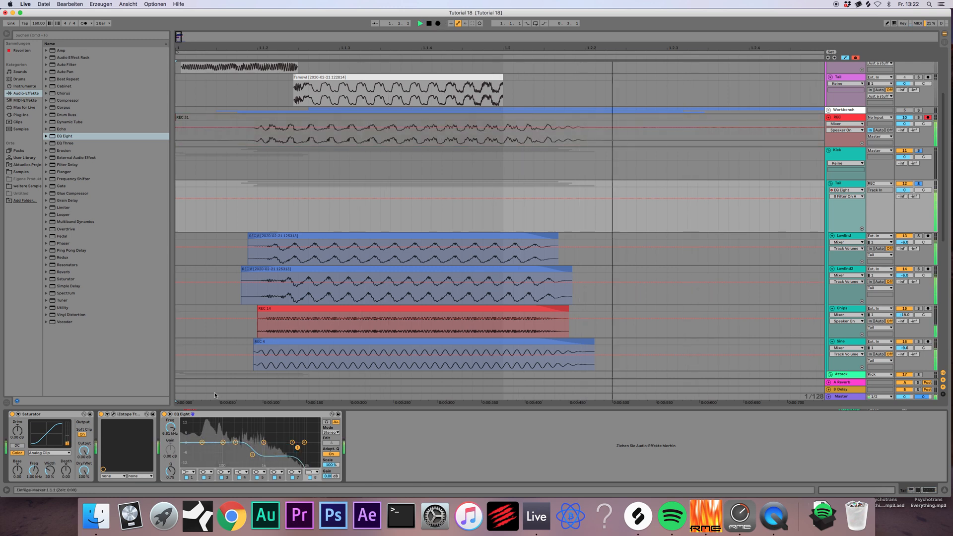
{"action": "key", "text": "space"}
- Insert FabFilter Pro-Q 2 between Trash 2 and EQ Eight on the Tail and play to view its spectrum
{"action": "left_click", "coordinate": [21, 115]}
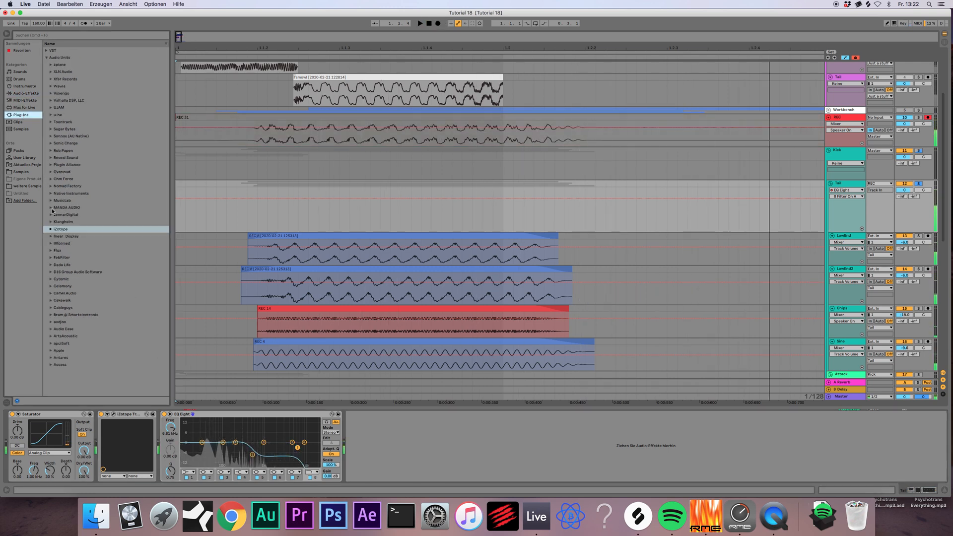
{"action": "left_click", "coordinate": [50, 258]}
{"action": "left_click_drag", "start_coordinate": [80, 308], "coordinate": [160, 430]}
{"action": "left_click_drag", "start_coordinate": [543, 209], "coordinate": [543, 209]}
{"action": "key", "text": "space"}
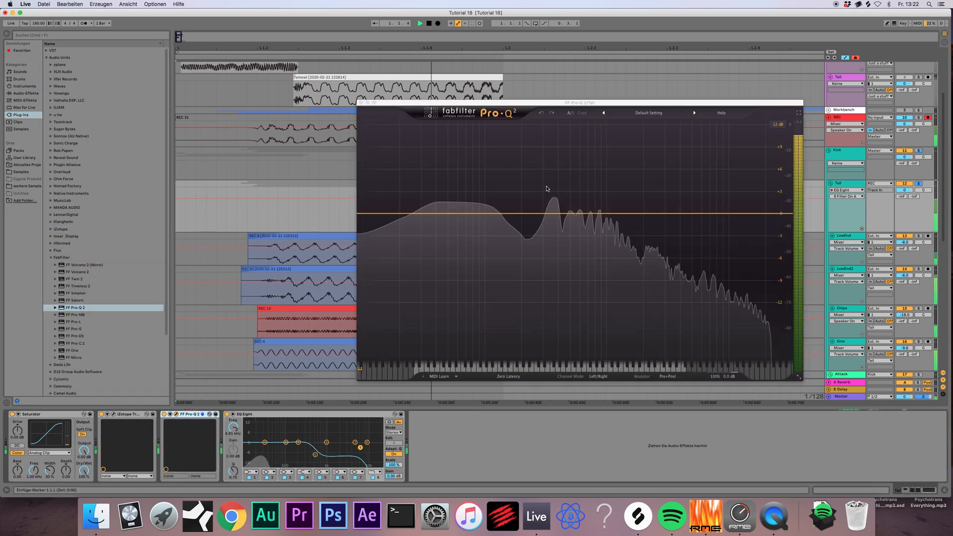
{"action": "key", "text": "space"}
- Load the Low Cut Brickwall preset in Pro-Q 2 and lower its cutoff to about 30 Hz
{"action": "left_click", "coordinate": [629, 115]}
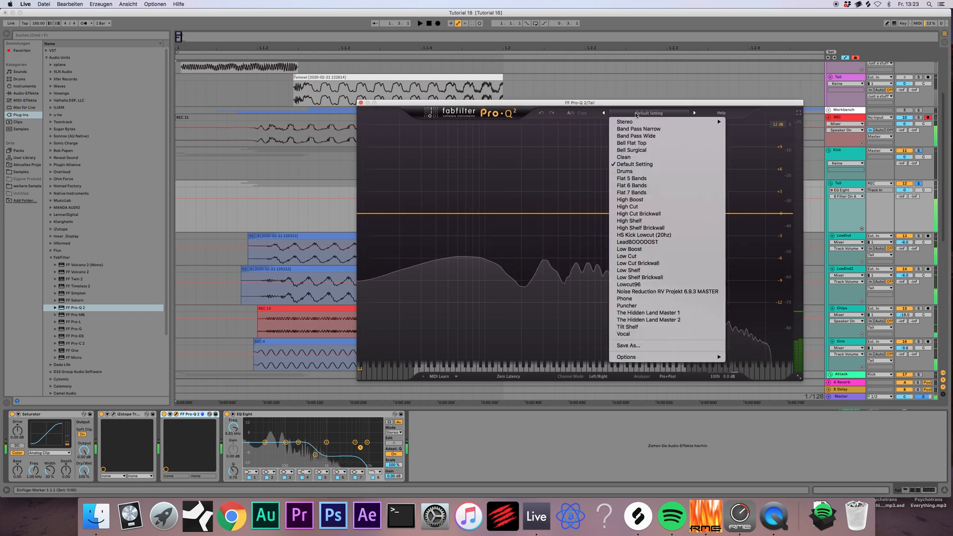
{"action": "left_click", "coordinate": [646, 269]}
{"action": "left_click", "coordinate": [645, 114]}
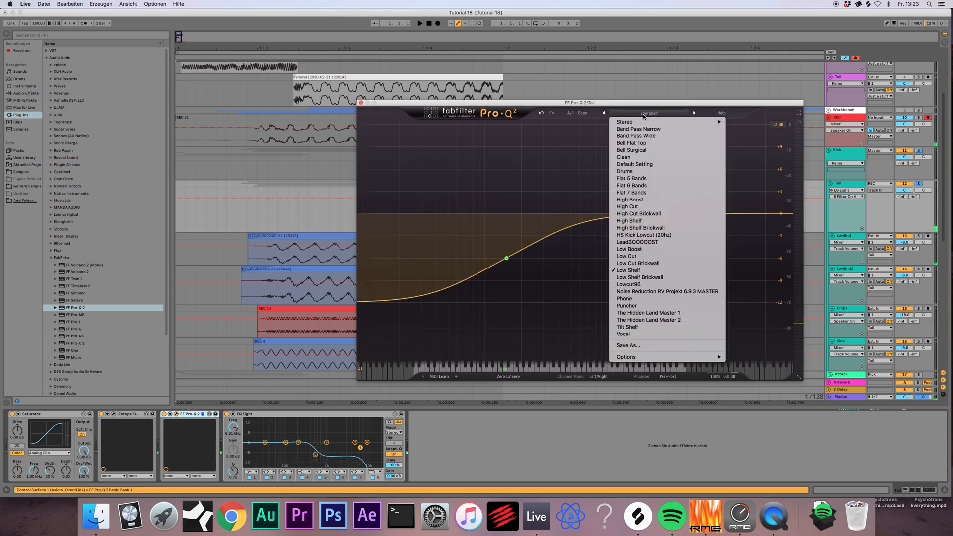
{"action": "left_click", "coordinate": [640, 264]}
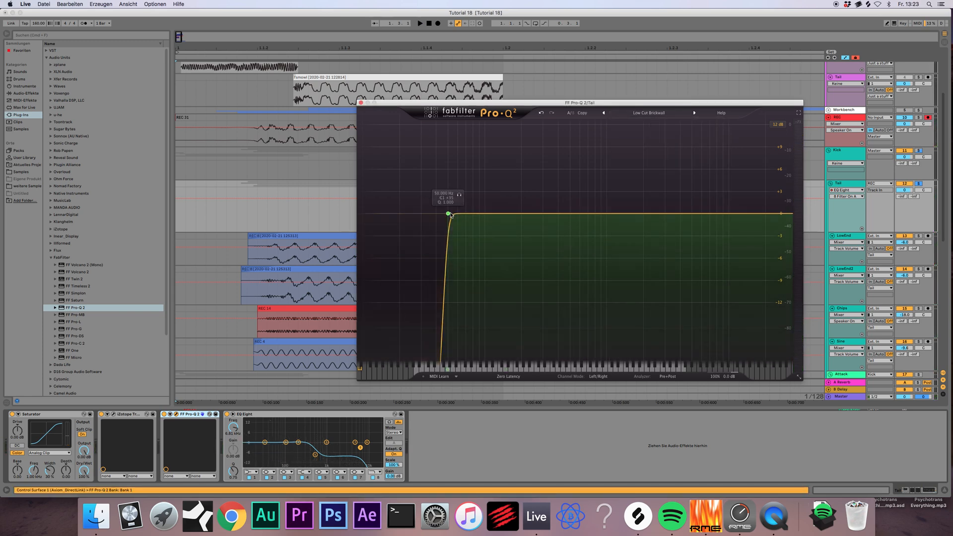
{"action": "left_click_drag", "start_coordinate": [448, 213], "coordinate": [434, 197]}
{"action": "key", "text": "space"}
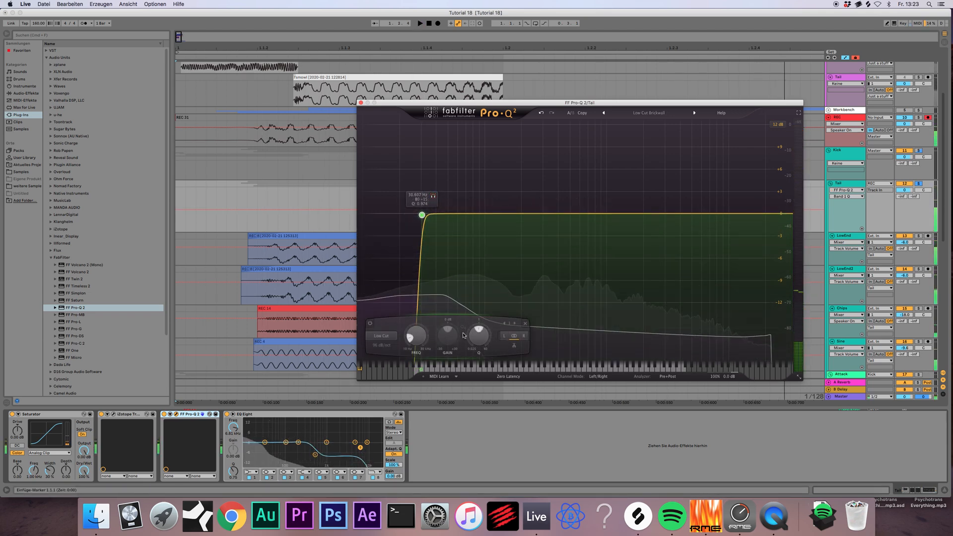
- Switch Pro-Q 2's processing mode to Linear Phase and play the Tail
{"action": "left_click", "coordinate": [508, 376]}
{"action": "left_click", "coordinate": [506, 394]}
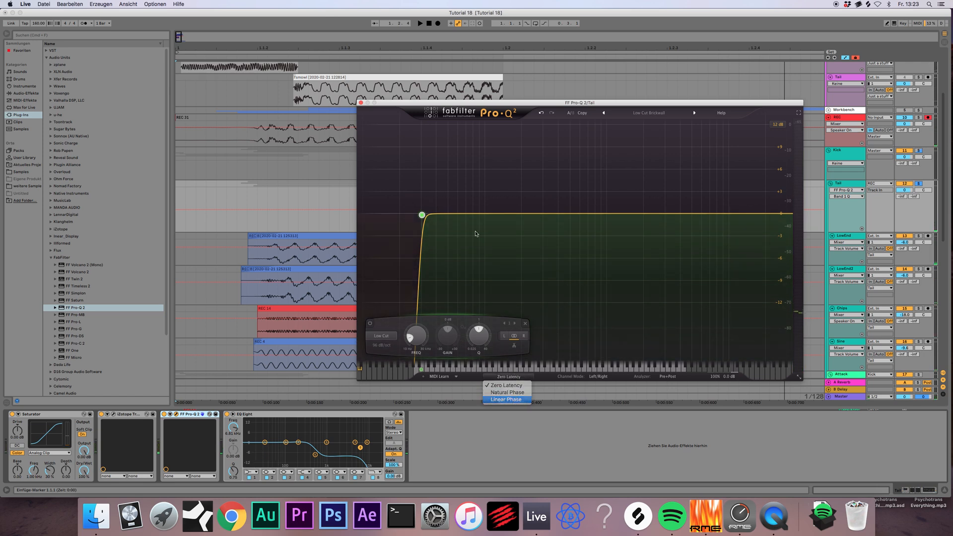
{"action": "key", "text": "space"}
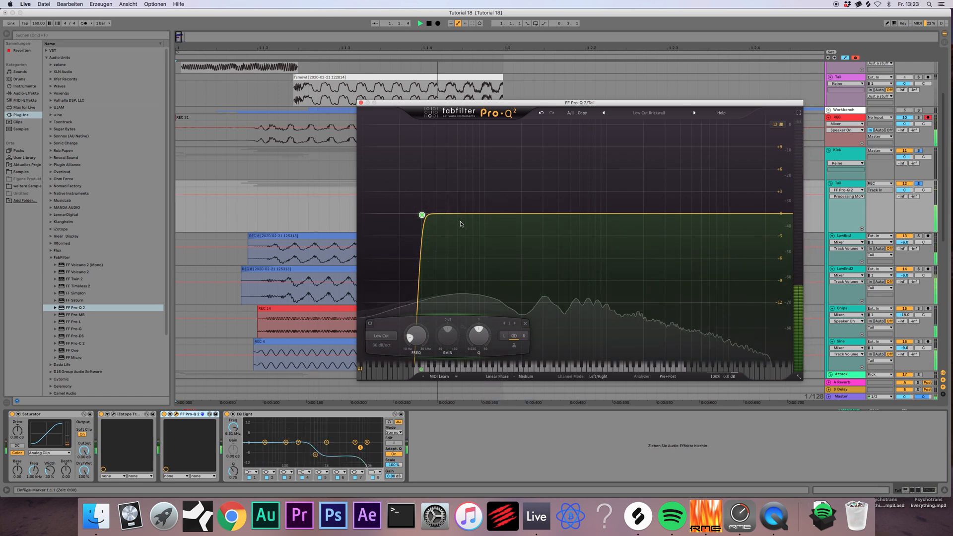
- Add a bell boost of about 6 dB near 7 kHz in the Tail's Pro-Q 2 and widen it to a Q of about 0.23
{"action": "key", "text": "space"}
{"action": "left_click_drag", "start_coordinate": [684, 213], "coordinate": [710, 166]}
{"action": "key", "text": "space"}
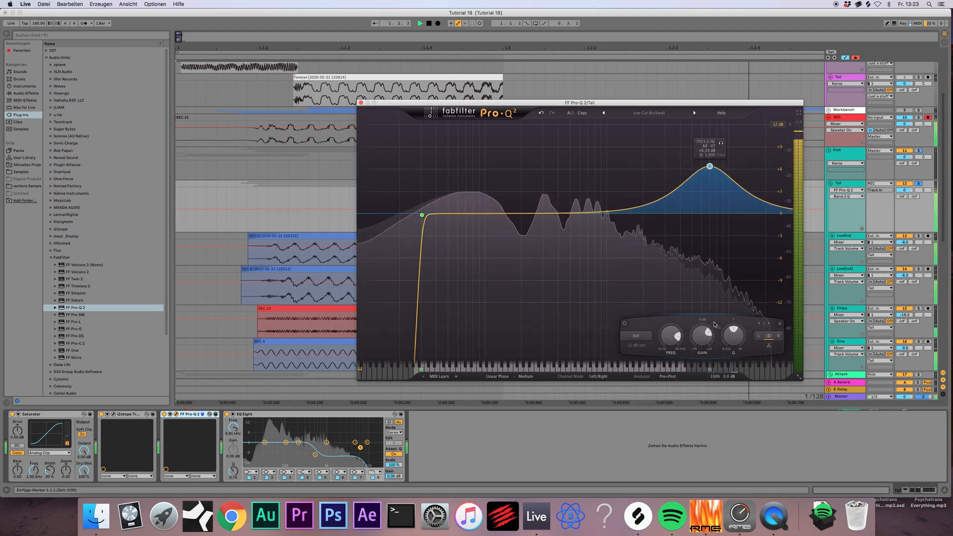
{"action": "key", "text": "space"}
{"action": "left_click_drag", "start_coordinate": [734, 336], "coordinate": [741, 359]}
- Set the Pro-Q 2 display range to 30 dB, boost the bell to about 18.7 dB near 5 kHz, and play the Tail
{"action": "left_click", "coordinate": [778, 125]}
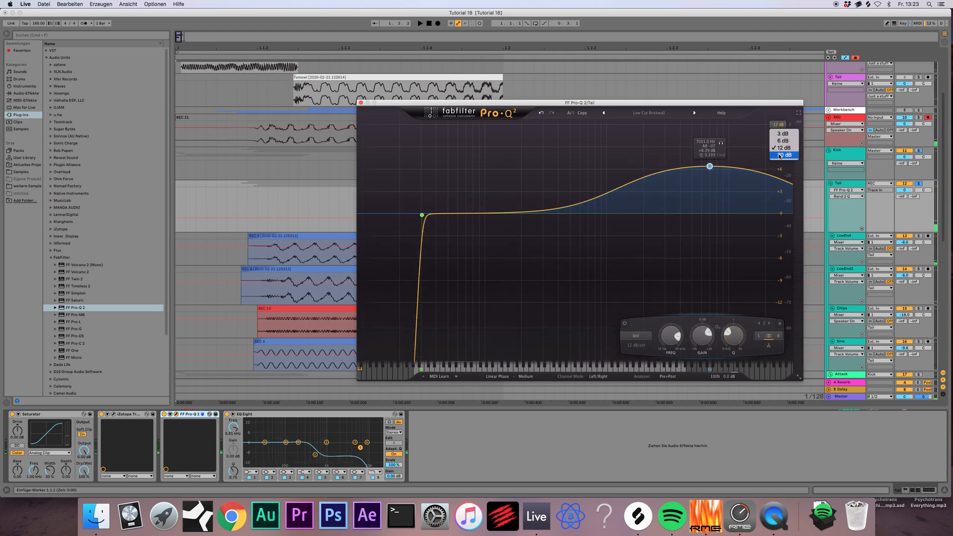
{"action": "left_click", "coordinate": [781, 155]}
{"action": "left_click_drag", "start_coordinate": [710, 170], "coordinate": [692, 158]}
{"action": "key", "text": "space"}
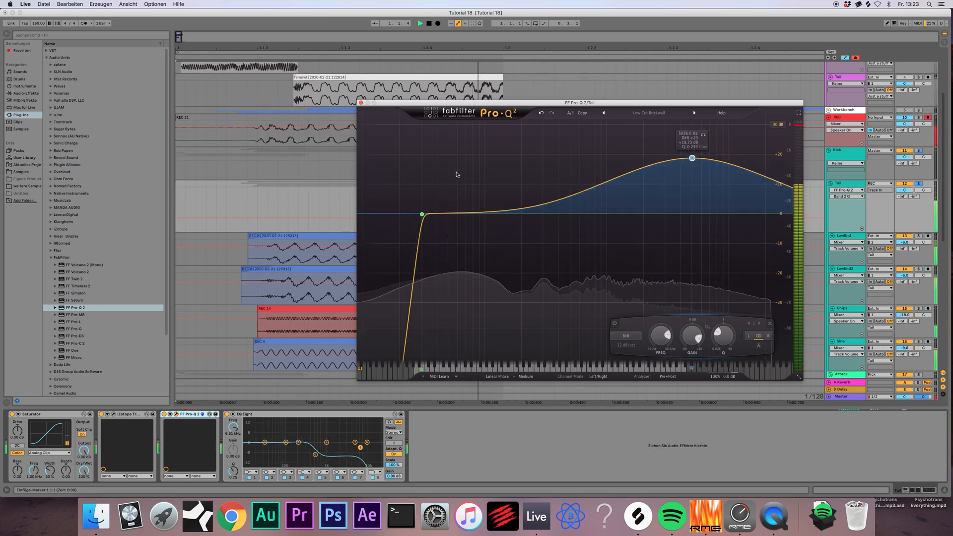
{"action": "left_click", "coordinate": [411, 47]}
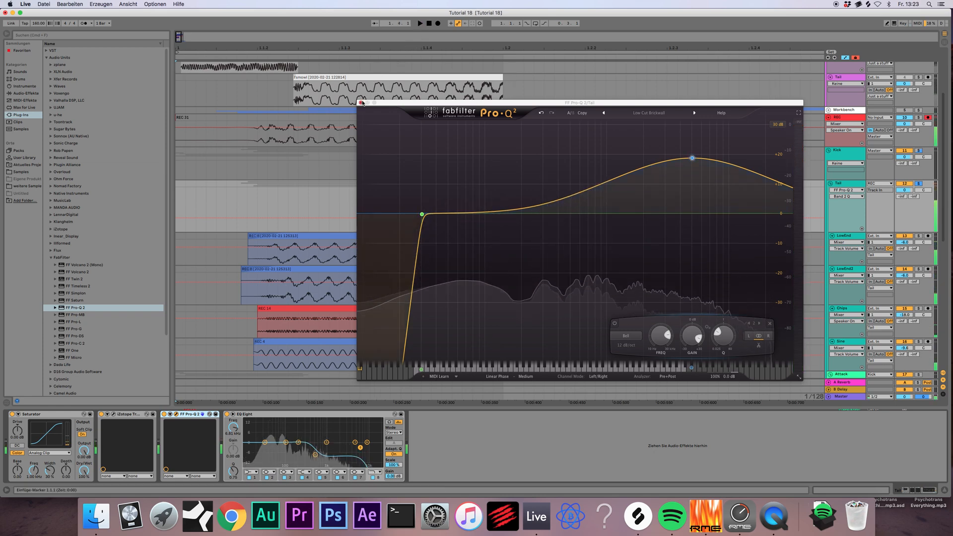
- Close the Tail's Pro-Q 2 window and record the boosted Tail onto REC
{"action": "left_click", "coordinate": [360, 103]}
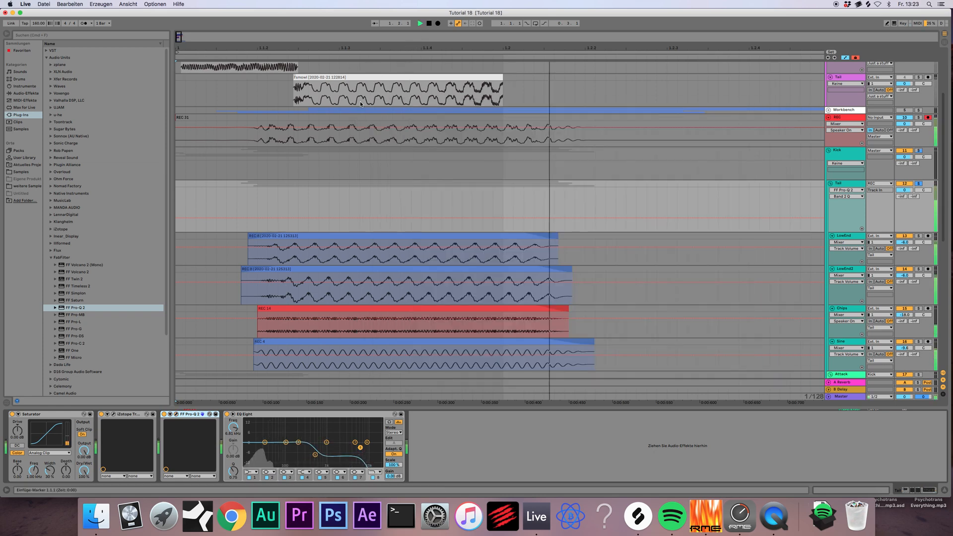
{"action": "left_click", "coordinate": [437, 23]}
{"action": "key", "text": "space"}
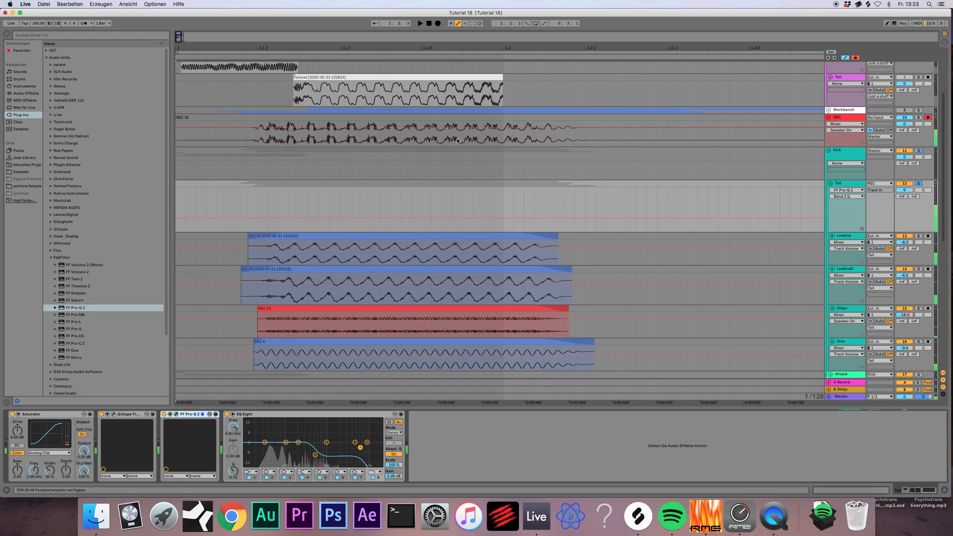
- Nudge the LowEnd2 clip slightly later, play the result, and record the Tail onto REC again
{"action": "left_click", "coordinate": [397, 268]}
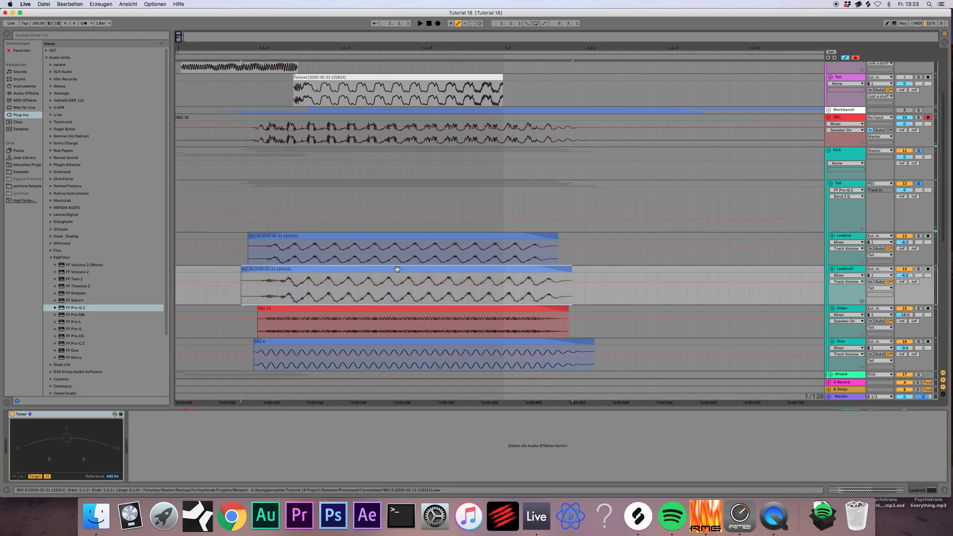
{"action": "left_click_drag", "start_coordinate": [396, 268], "coordinate": [401, 269]}
{"action": "key", "text": "space"}
{"action": "key", "text": "space"}
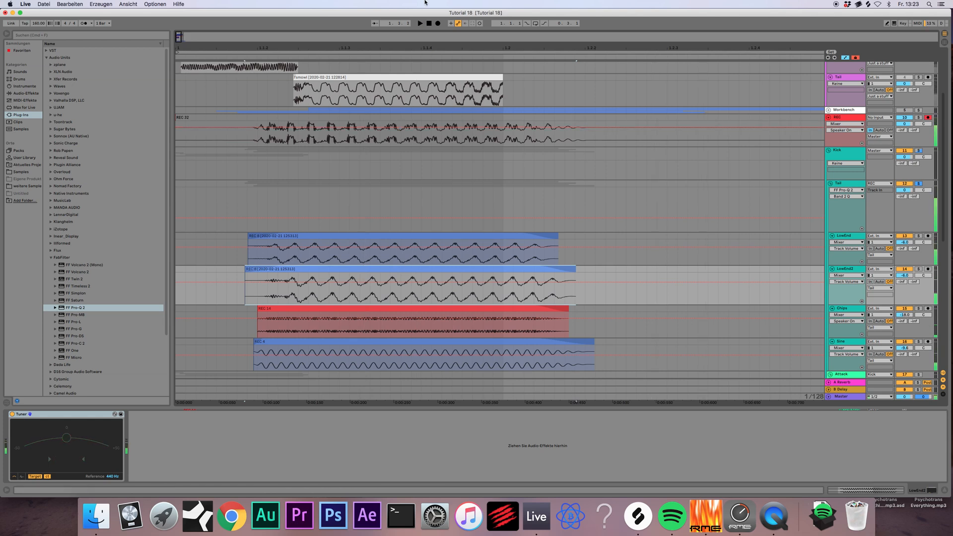
{"action": "left_click", "coordinate": [437, 23]}
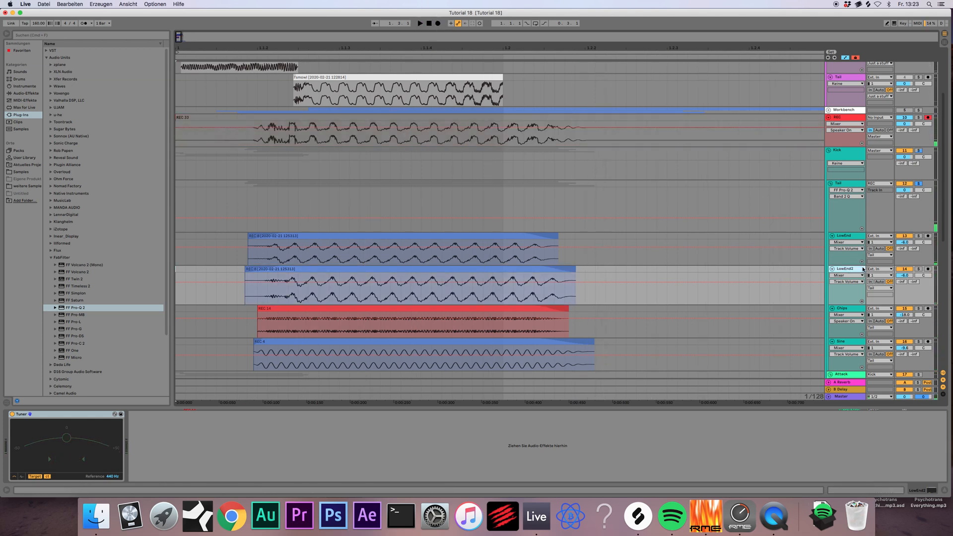
- Solo LowEnd2 and add Pro-Q 2 with the Low Cut Brickwall preset, raising its cutoff to about 170 Hz
{"action": "left_click", "coordinate": [918, 269]}
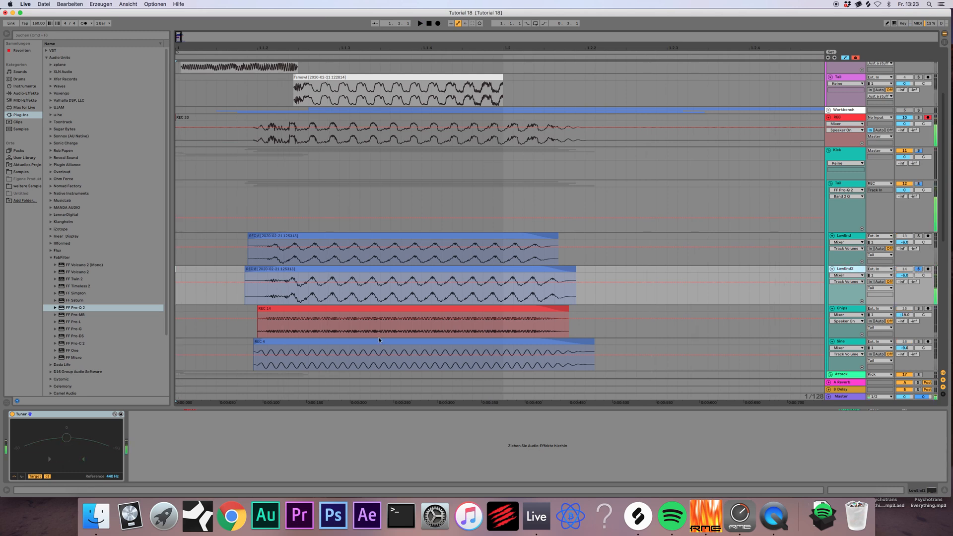
{"action": "left_click_drag", "start_coordinate": [81, 311], "coordinate": [180, 455]}
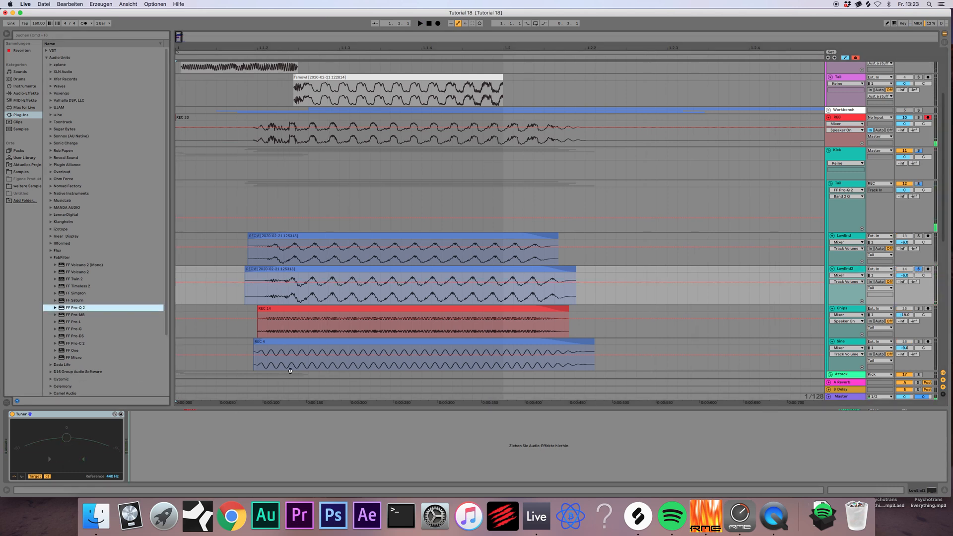
{"action": "left_click", "coordinate": [652, 117]}
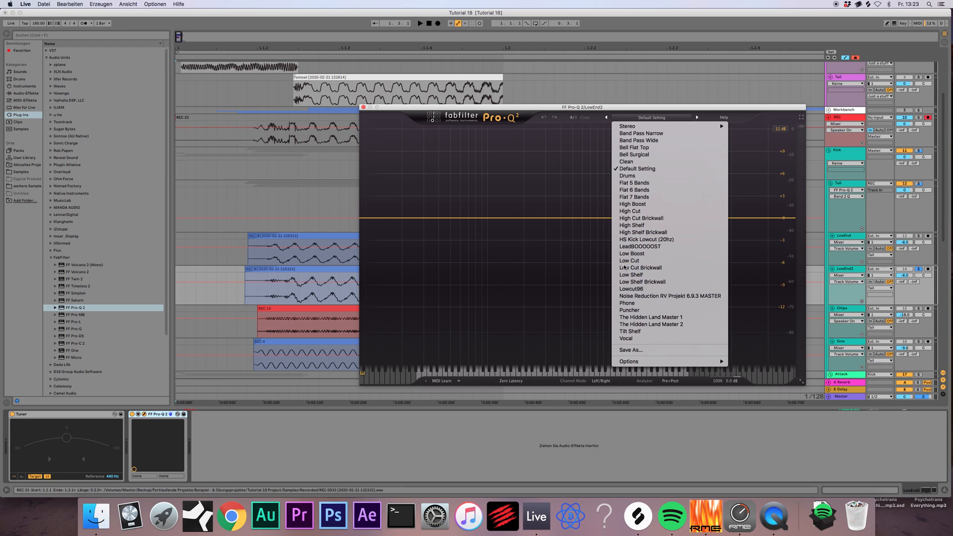
{"action": "left_click", "coordinate": [624, 267]}
{"action": "left_click_drag", "start_coordinate": [452, 217], "coordinate": [517, 219]}
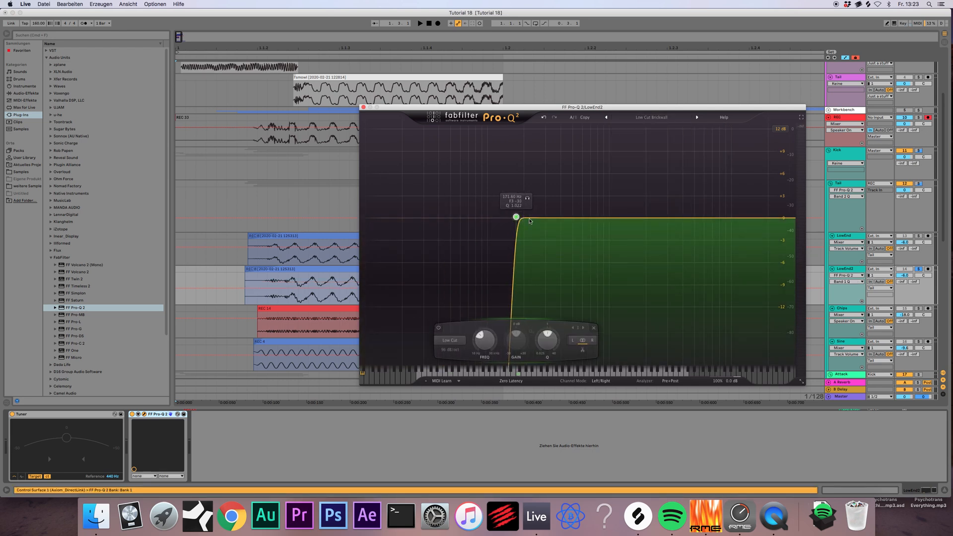
- Solo the whole Tail again, play it with the LowEnd2 low cut, and record it onto REC
{"action": "left_click", "coordinate": [910, 153]}
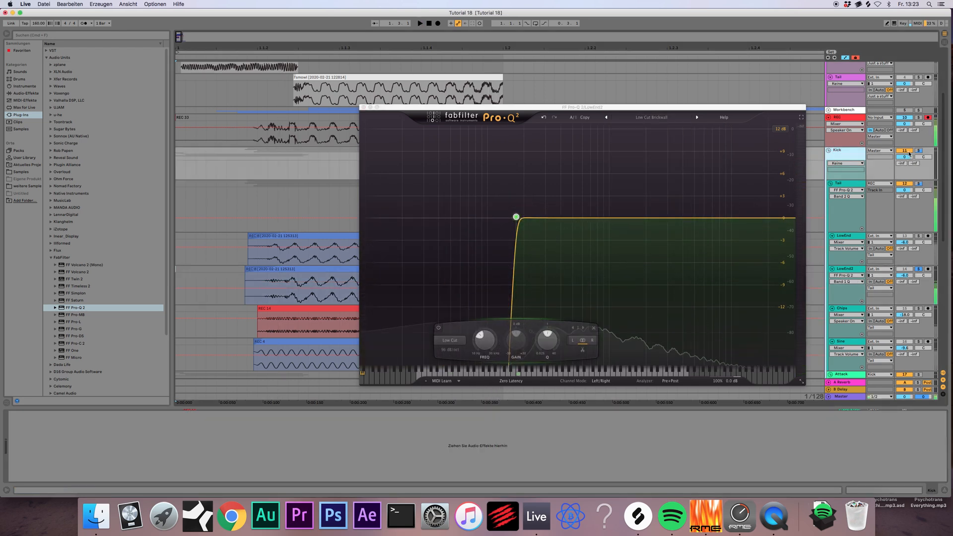
{"action": "left_click", "coordinate": [918, 184]}
{"action": "key", "text": "space"}
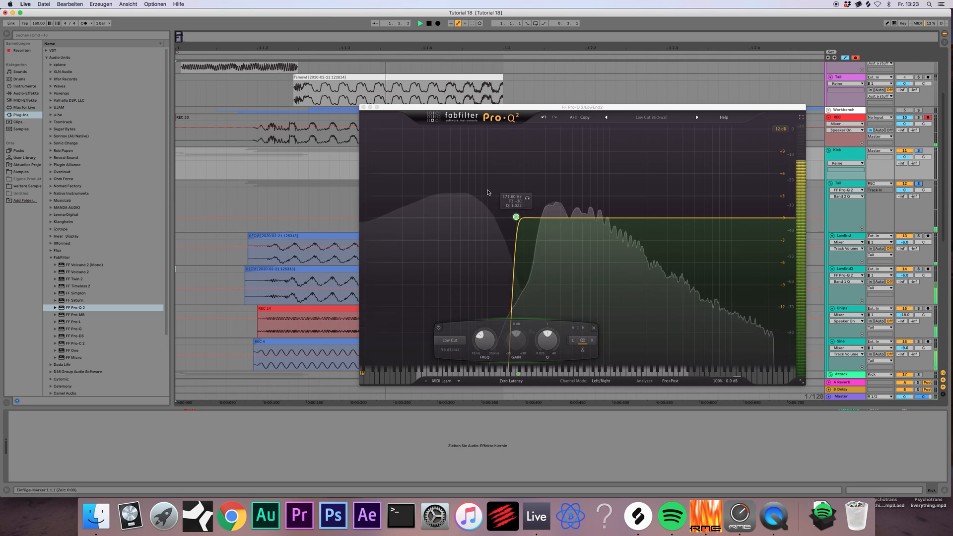
{"action": "key", "text": "space"}
{"action": "left_click", "coordinate": [363, 108]}
{"action": "left_click", "coordinate": [374, 267]}
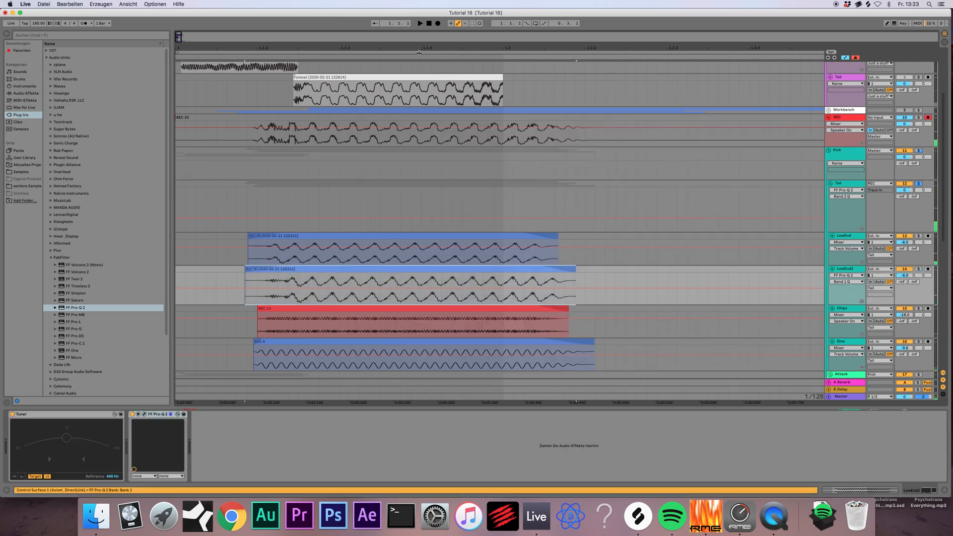
{"action": "key", "text": "space"}
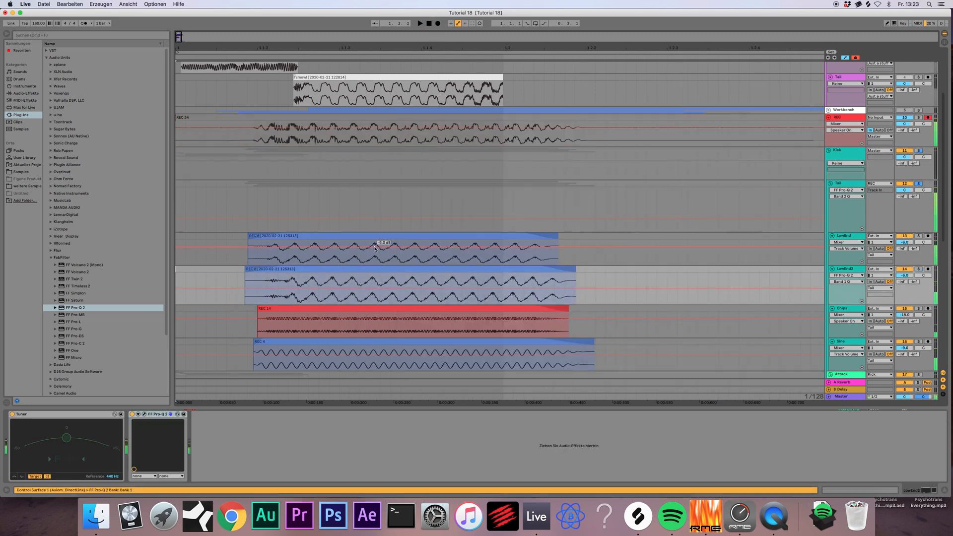
- Shift the LowEnd2 clip slightly earlier and play the Tail
{"action": "left_click_drag", "start_coordinate": [374, 271], "coordinate": [367, 271]}
{"action": "key", "text": "space"}
{"action": "key", "text": "space"}
{"action": "key", "text": "space"}
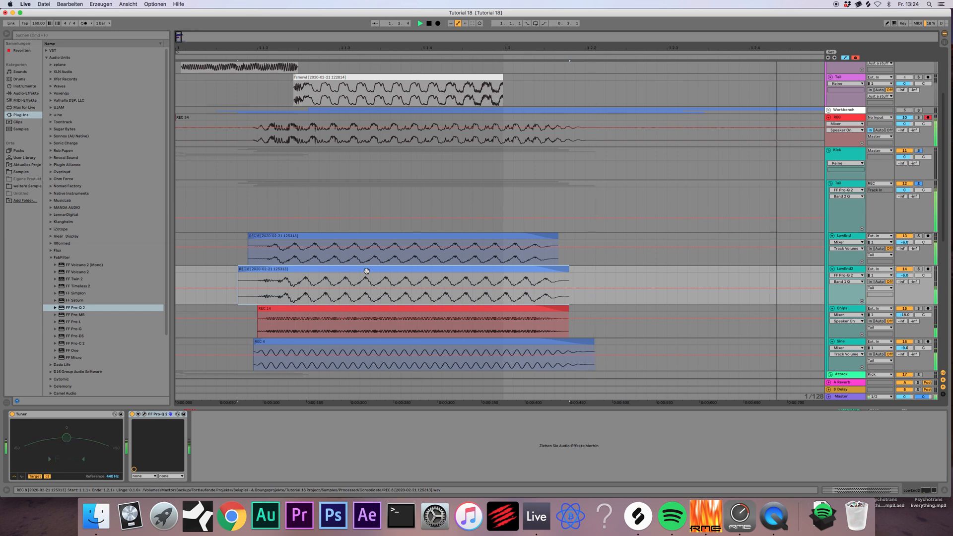
- Shift the LowEnd clip slightly later, play the Tail, and record it onto REC
{"action": "left_click_drag", "start_coordinate": [361, 236], "coordinate": [367, 236]}
{"action": "key", "text": "space"}
{"action": "left_click", "coordinate": [420, 24]}
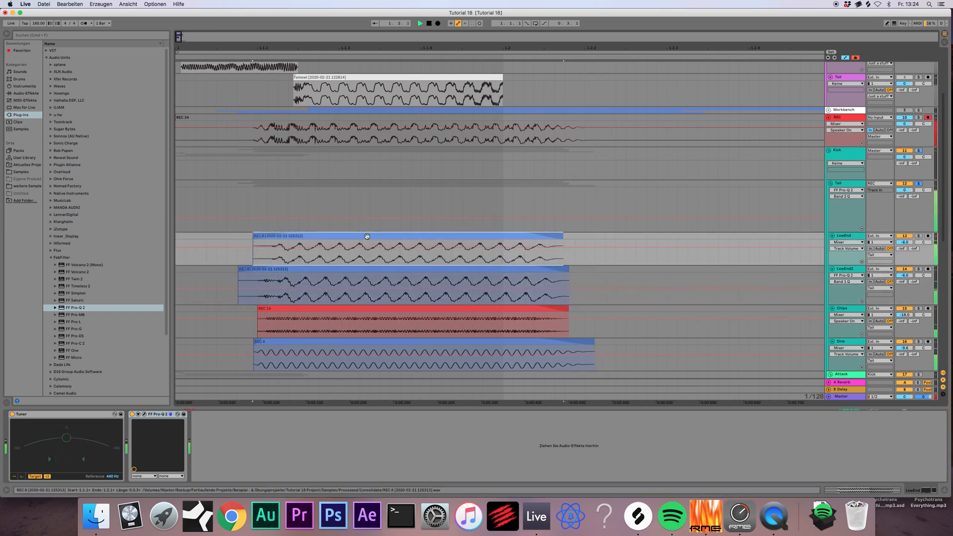
{"action": "left_click", "coordinate": [437, 24]}
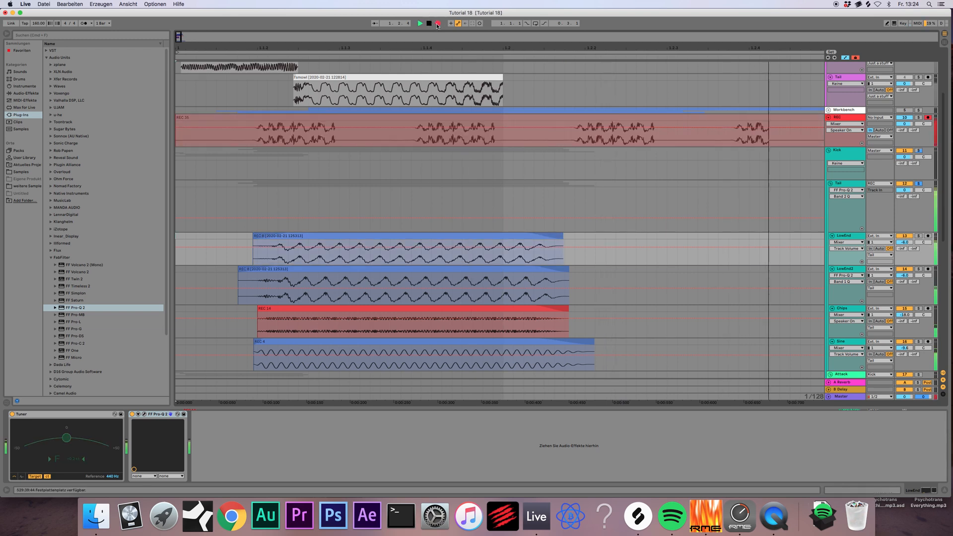
{"action": "key", "text": "space"}
- Solo LowEnd and play it while viewing its spectrum and low cut in its Pro-Q 2
{"action": "scroll", "coordinate": [353, 199], "scroll_direction": "down", "scroll_amount": 1}
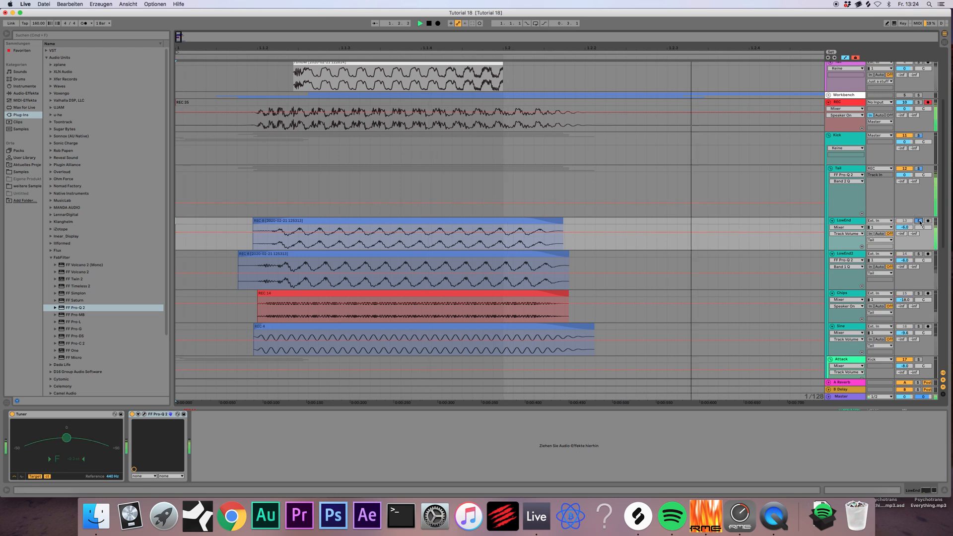
{"action": "key", "text": "space"}
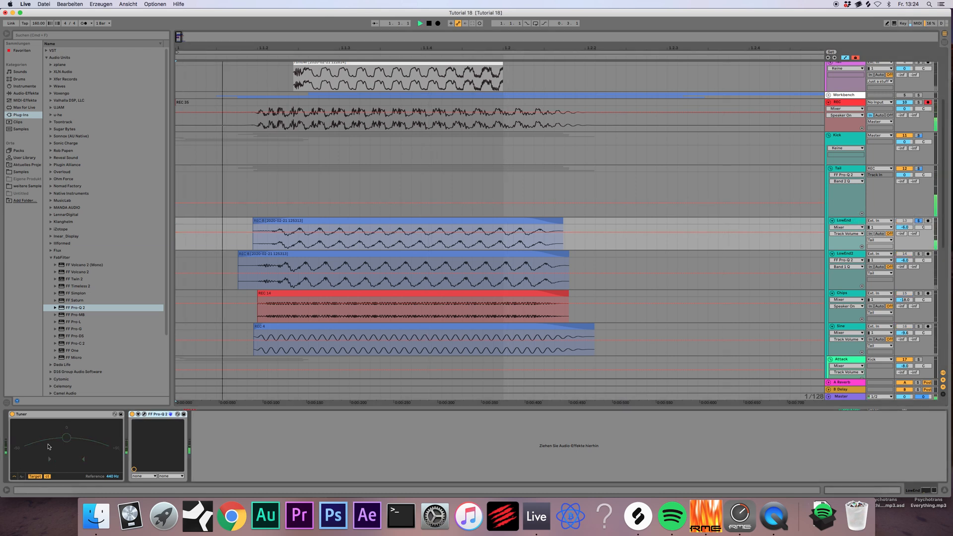
{"action": "left_click", "coordinate": [145, 414]}
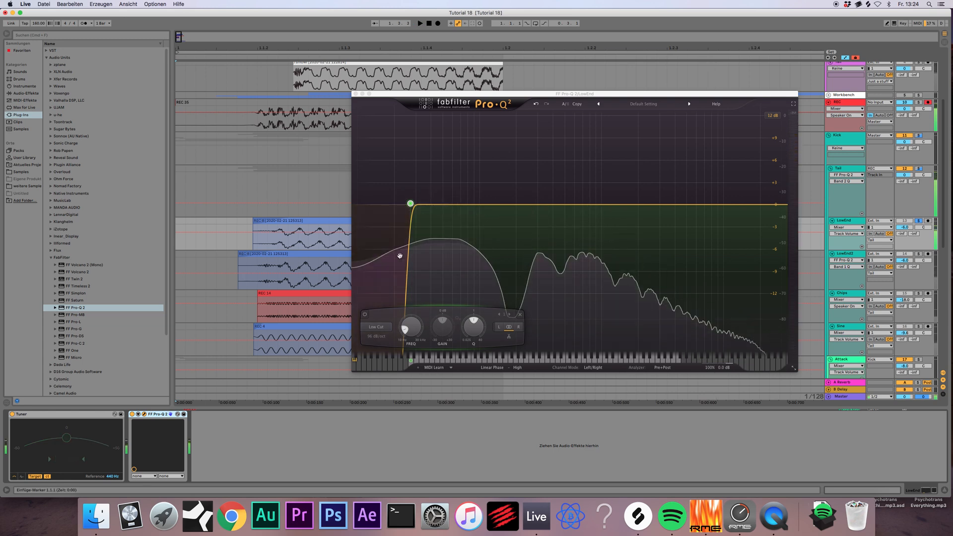
{"action": "key", "text": "space"}
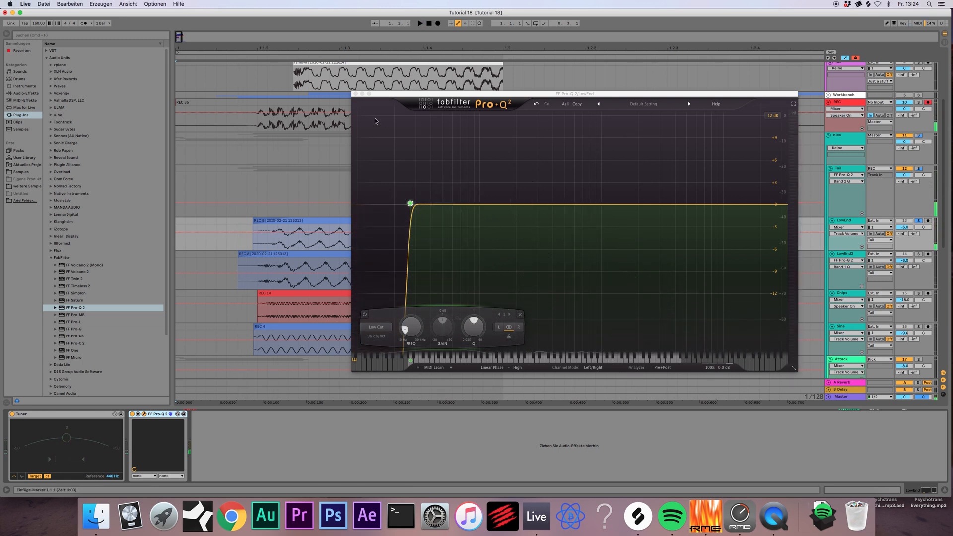
{"action": "left_click", "coordinate": [356, 94]}
- Try to insert the s(M)exoscope plug-in from Bram @ Smartelectronix after EQ Eight on the Tail
{"action": "scroll", "coordinate": [620, 204], "scroll_direction": "down", "scroll_amount": 1}
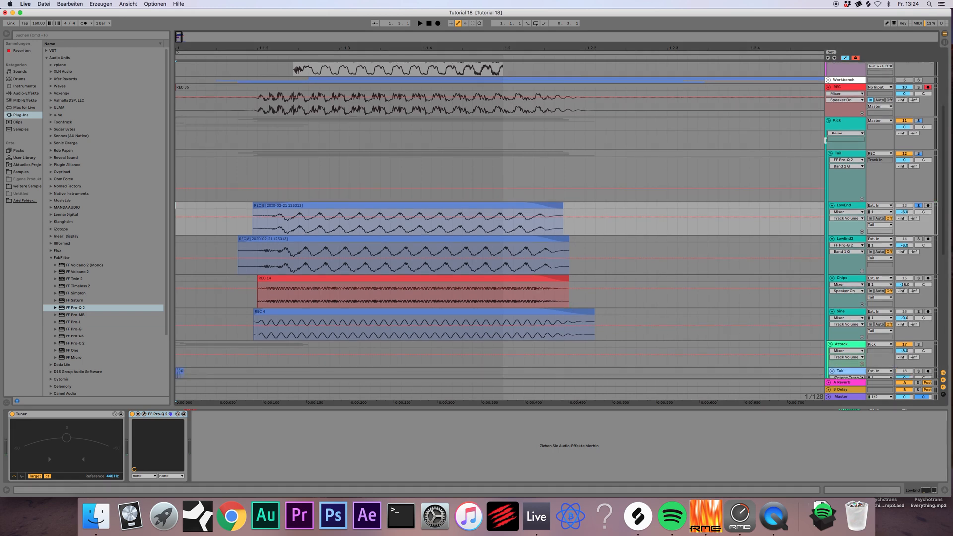
{"action": "left_click", "coordinate": [842, 130]}
{"action": "left_click", "coordinate": [49, 257]}
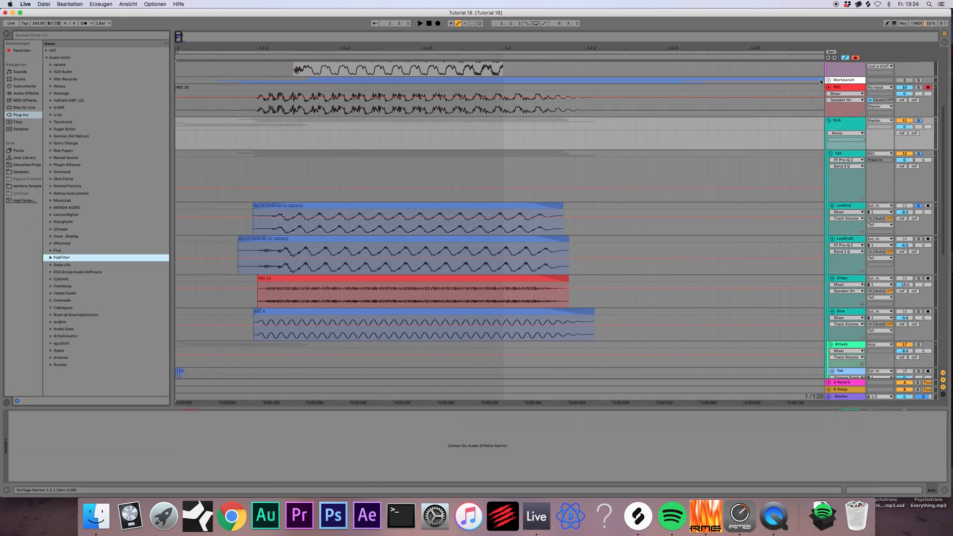
{"action": "left_click", "coordinate": [848, 153]}
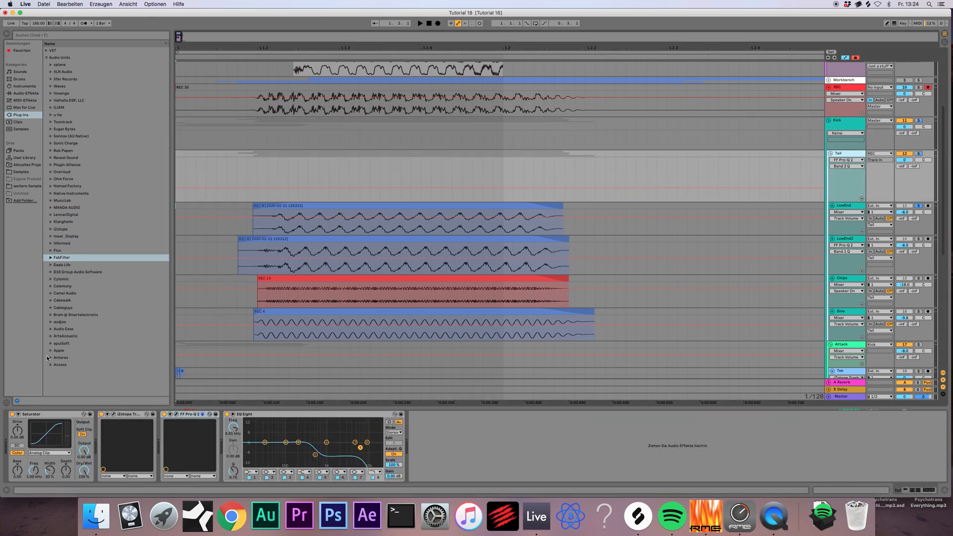
{"action": "left_click", "coordinate": [53, 322]}
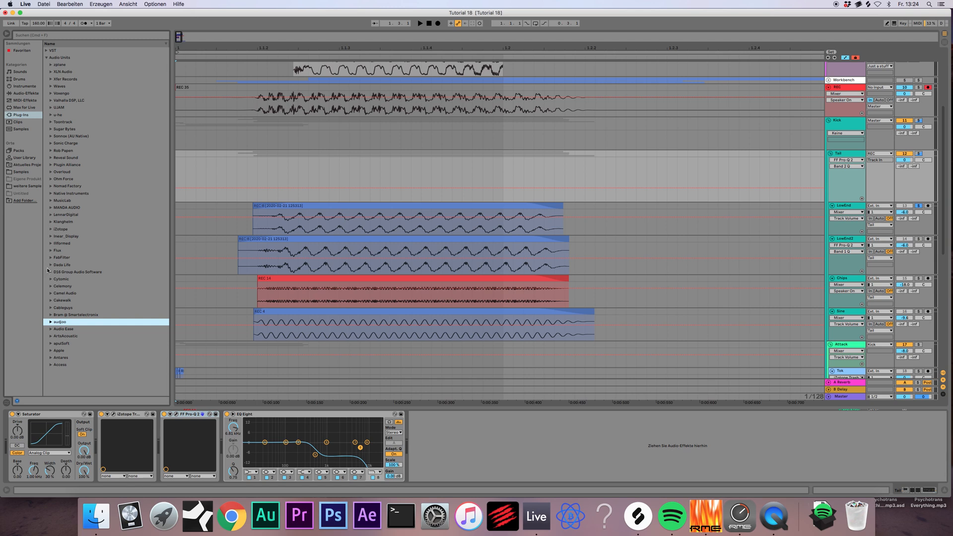
{"action": "left_click", "coordinate": [63, 314]}
{"action": "left_click", "coordinate": [50, 315]}
{"action": "left_click_drag", "start_coordinate": [60, 323], "coordinate": [427, 452]}
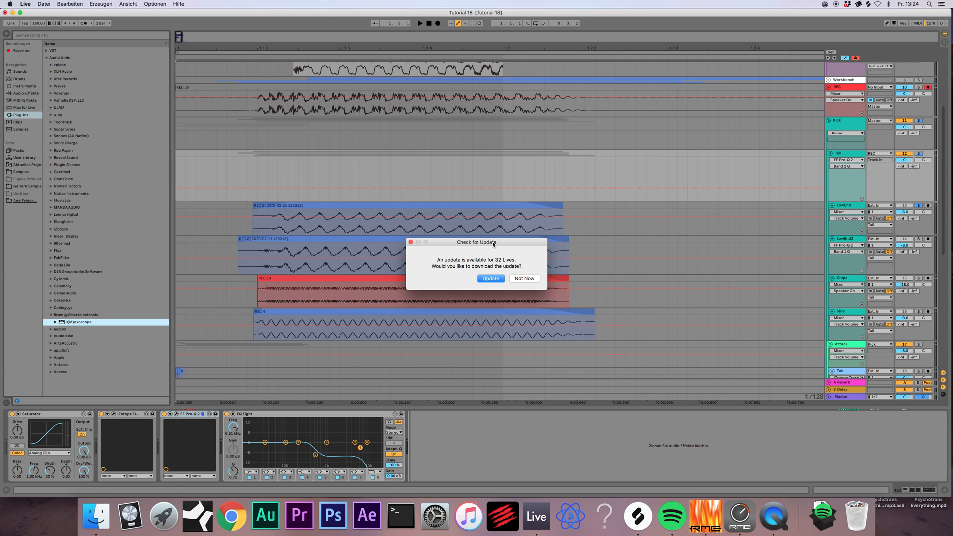
{"action": "left_click_drag", "start_coordinate": [492, 243], "coordinate": [559, 255]}
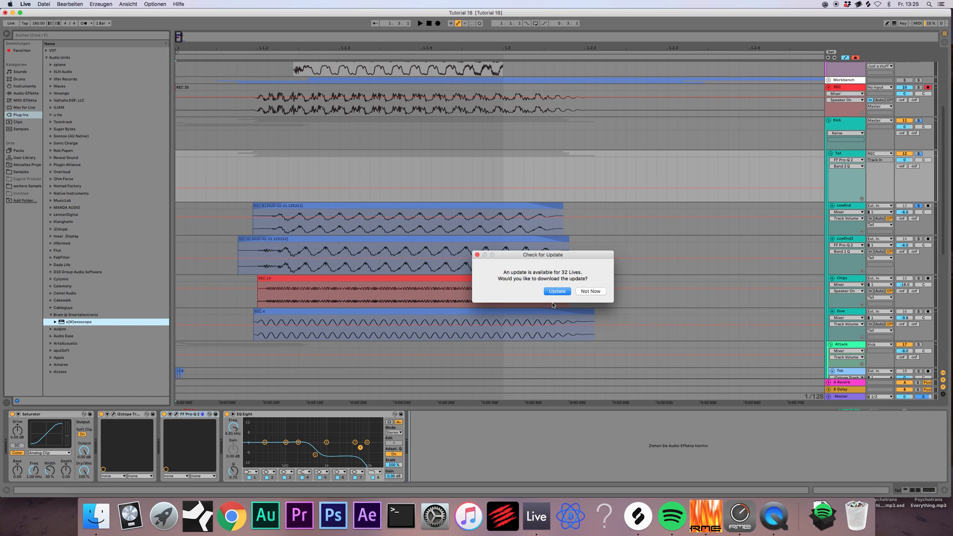
{"action": "key", "text": "Escape"}
{"action": "key", "text": "Return"}
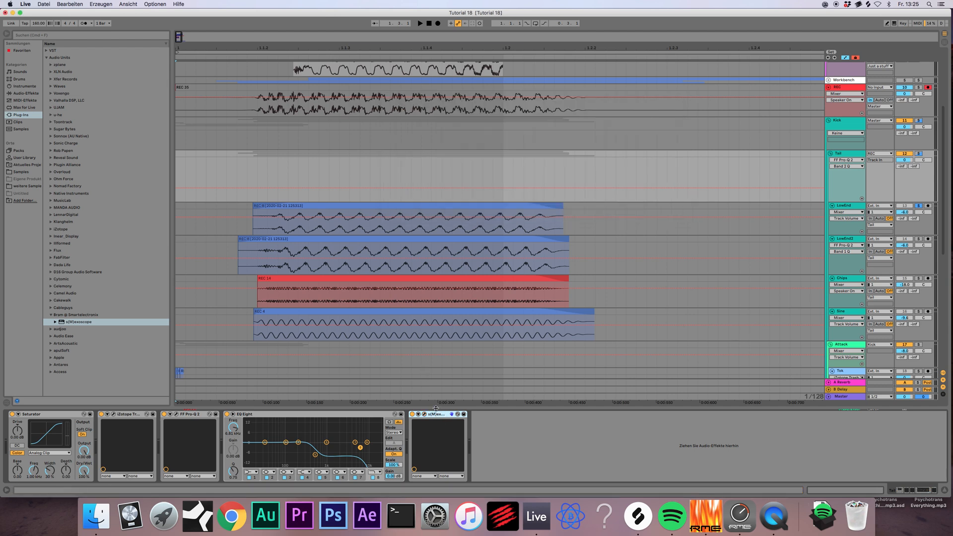
{"action": "key", "text": "Delete"}
{"action": "left_click", "coordinate": [51, 315]}
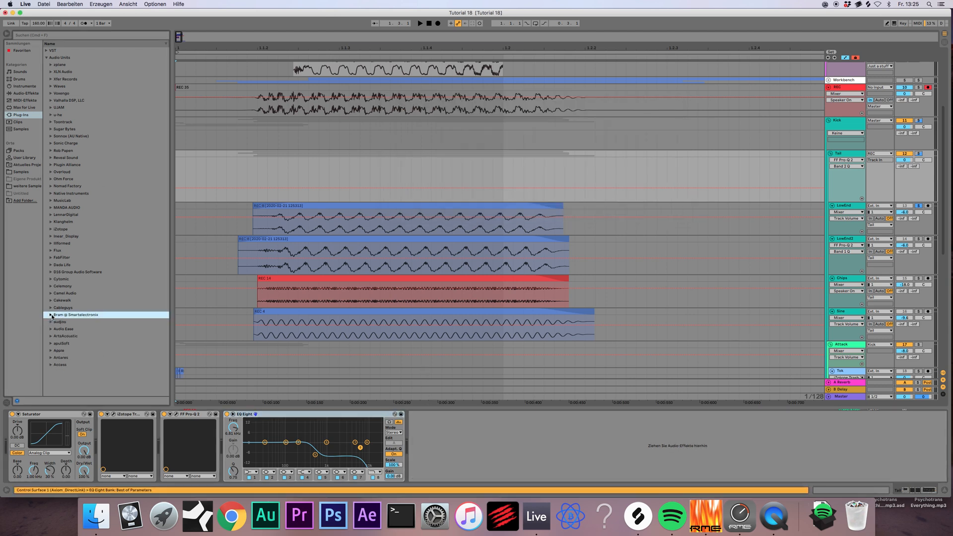
- Insert Voxengo SPAN after EQ Eight on the Tail and play the Tail through it
{"action": "left_click", "coordinate": [50, 94]}
{"action": "mouse_move", "coordinate": [68, 100]}
{"action": "left_mouse_down"}
{"action": "mouse_move", "coordinate": [297, 291]}
{"action": "mouse_move", "coordinate": [446, 449]}
{"action": "left_mouse_up"}
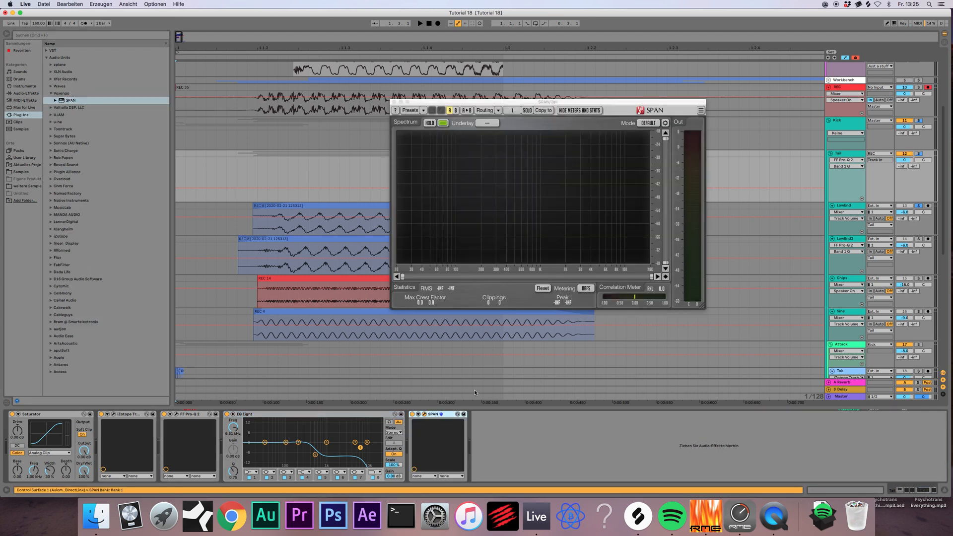
{"action": "key", "text": "space"}
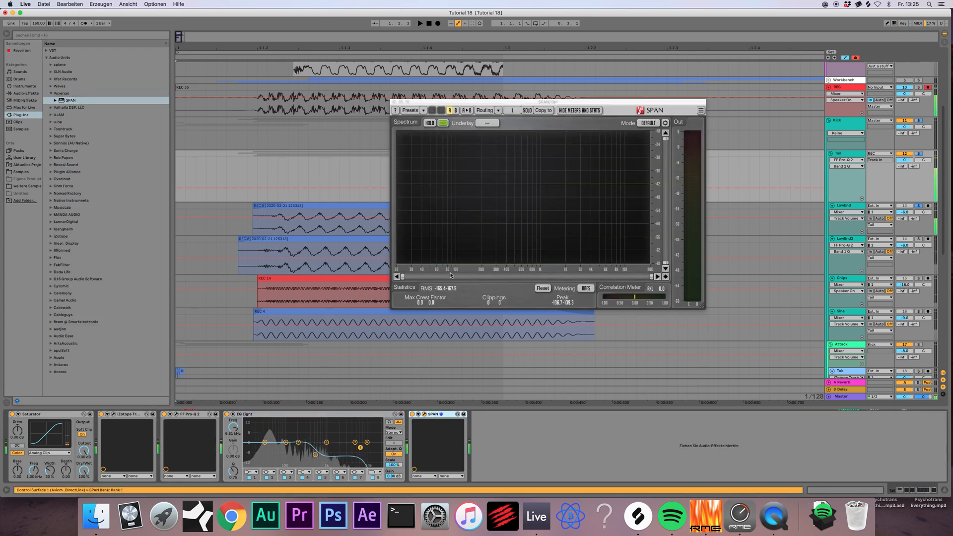
{"action": "left_click", "coordinate": [846, 153]}
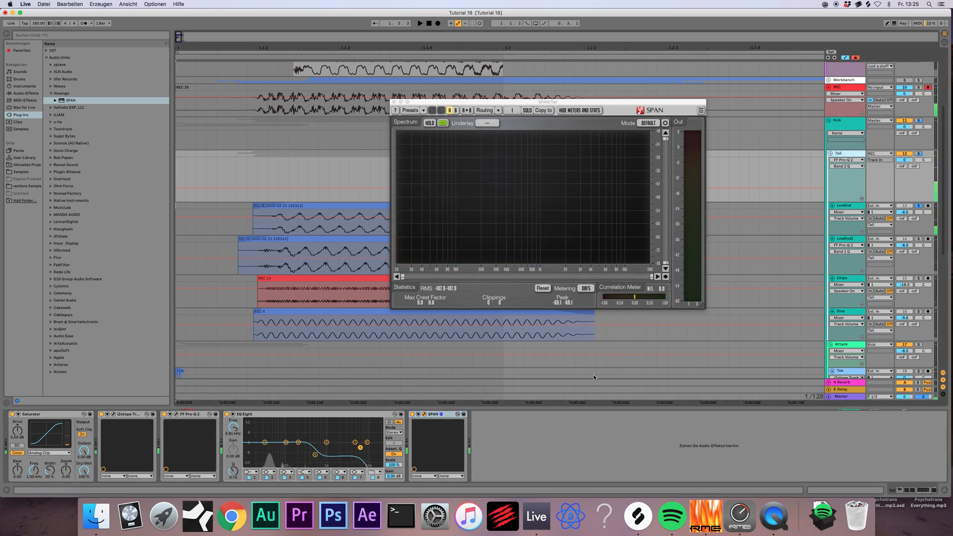
- Play the Tail through SPAN once more and close the analyzer window
{"action": "key", "text": "space"}
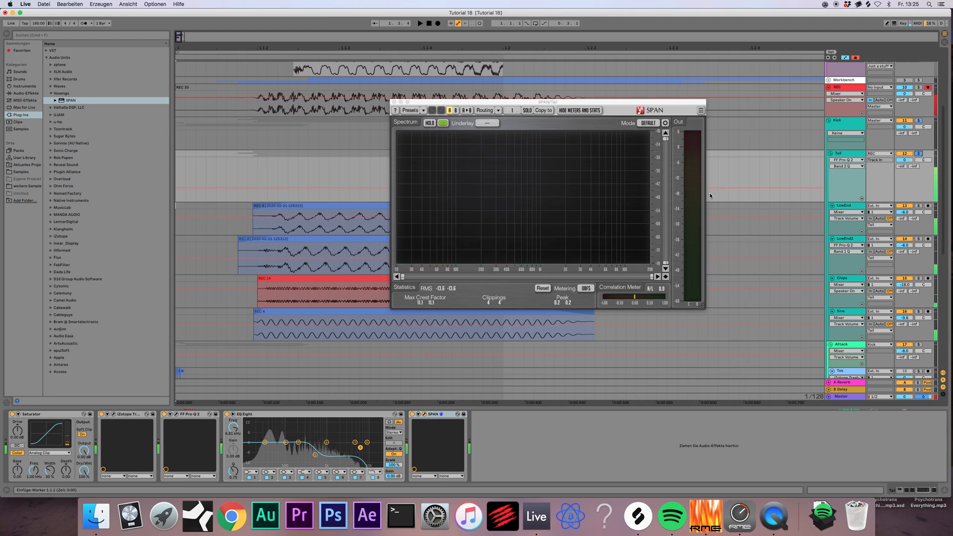
{"action": "key", "text": "space"}
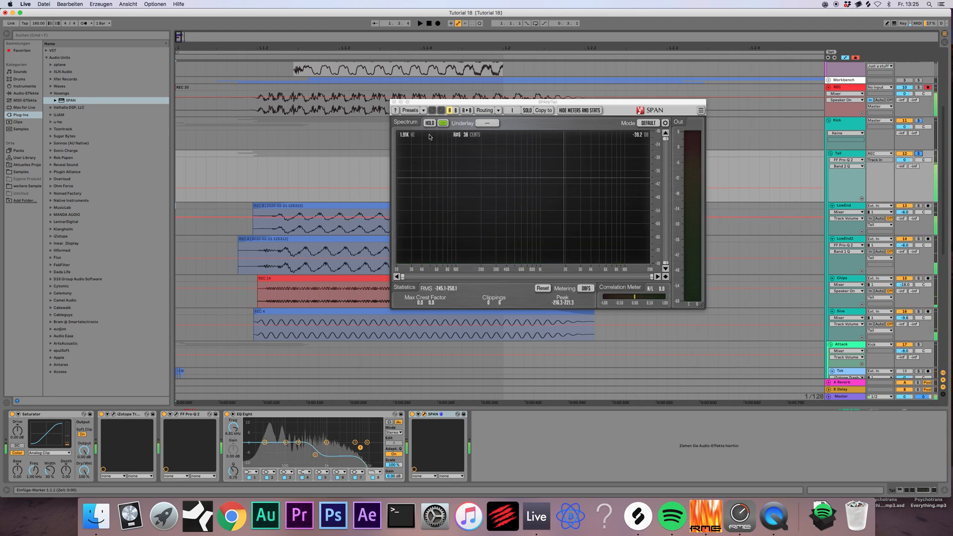
{"action": "left_click", "coordinate": [394, 102]}
- Activate the Just a stuff group, solo its Tail track and play it as a reference
{"action": "scroll", "coordinate": [412, 195], "scroll_direction": "up", "scroll_amount": 5}
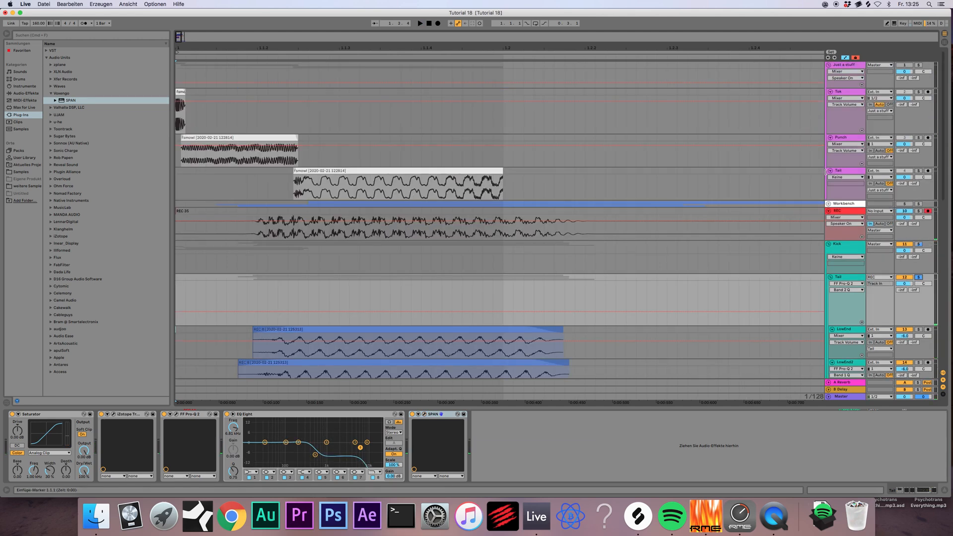
{"action": "left_click", "coordinate": [846, 170]}
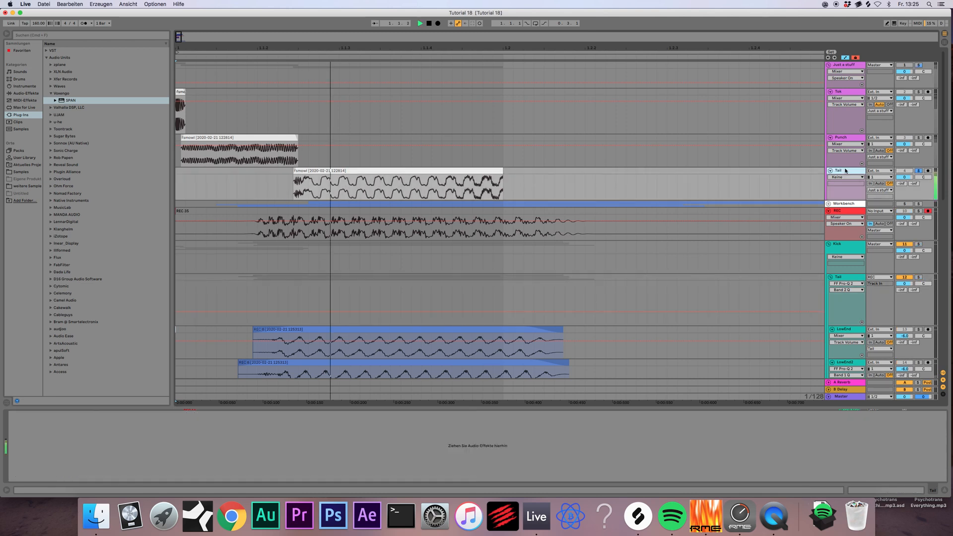
{"action": "left_click", "coordinate": [918, 65]}
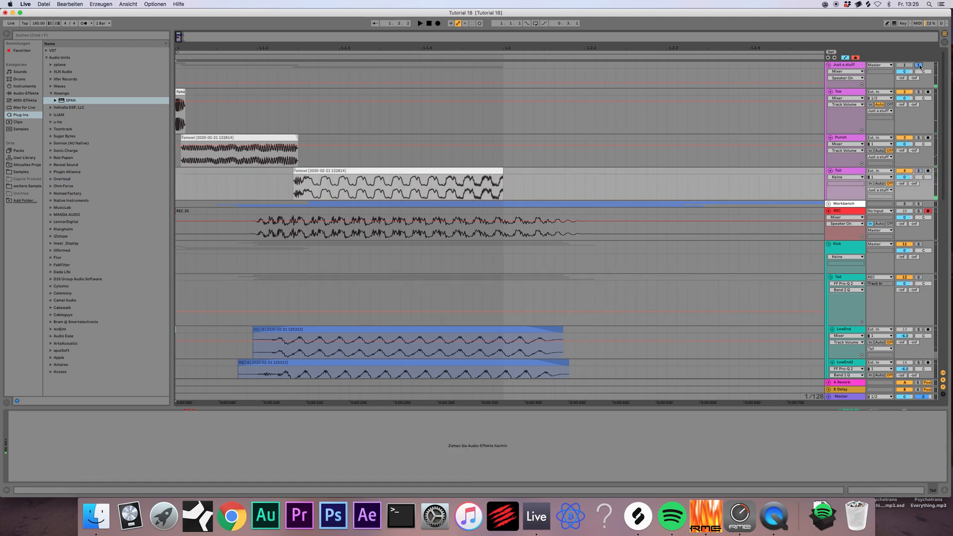
{"action": "left_click", "coordinate": [917, 171]}
{"action": "key", "text": "space"}
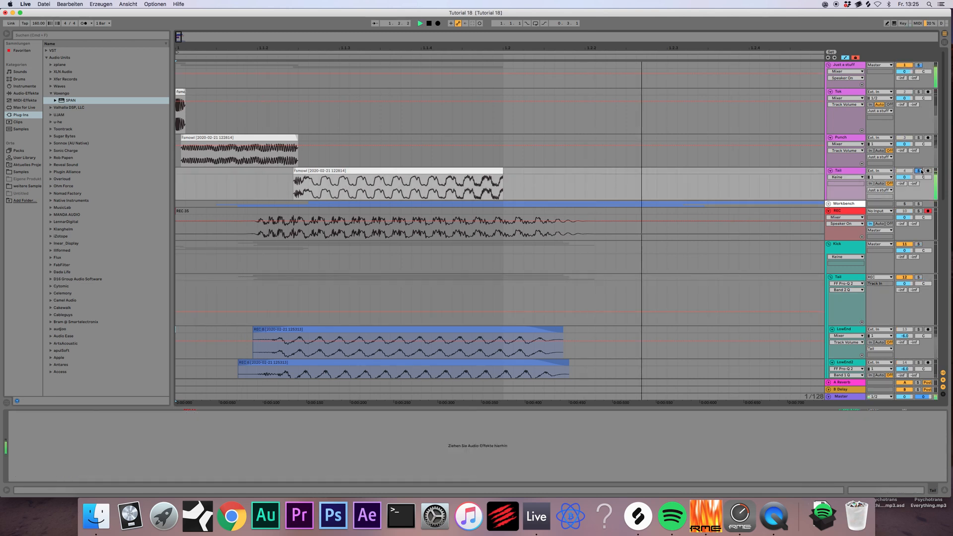
{"action": "key", "text": "space"}
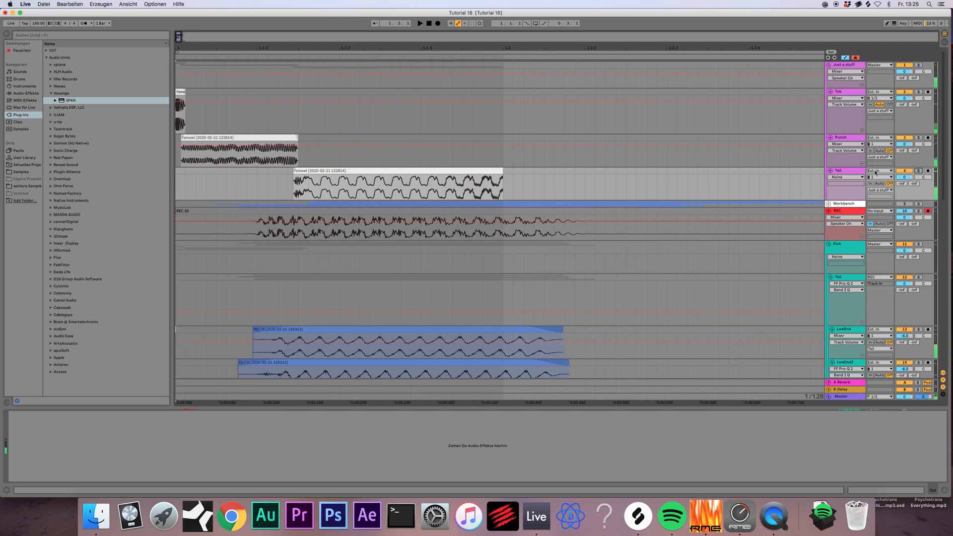
- Play the full Kick arrangement without any solo while reviewing its Tail and Attack tracks
{"action": "left_click", "coordinate": [851, 172]}
{"action": "scroll", "coordinate": [583, 255], "scroll_direction": "down", "scroll_amount": 5}
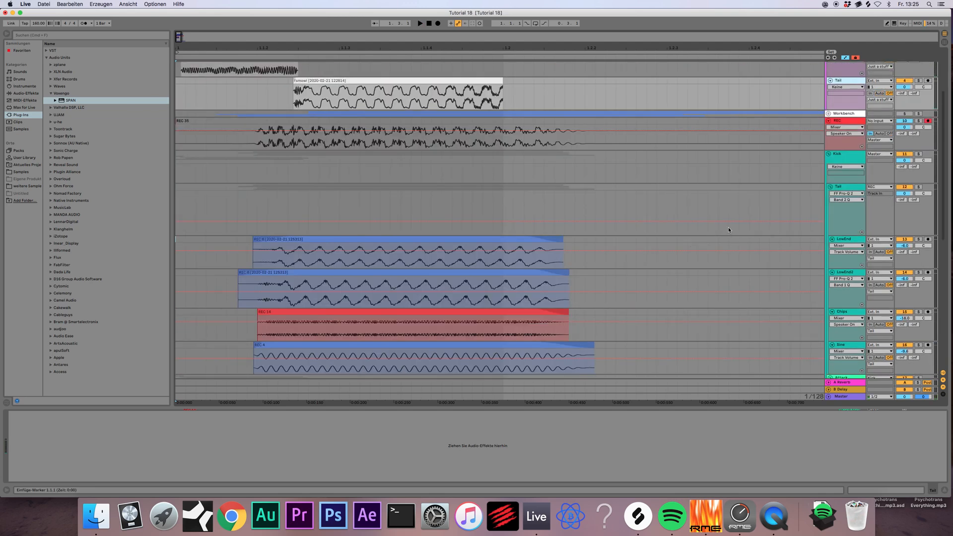
{"action": "scroll", "coordinate": [728, 227], "scroll_direction": "up", "scroll_amount": 5}
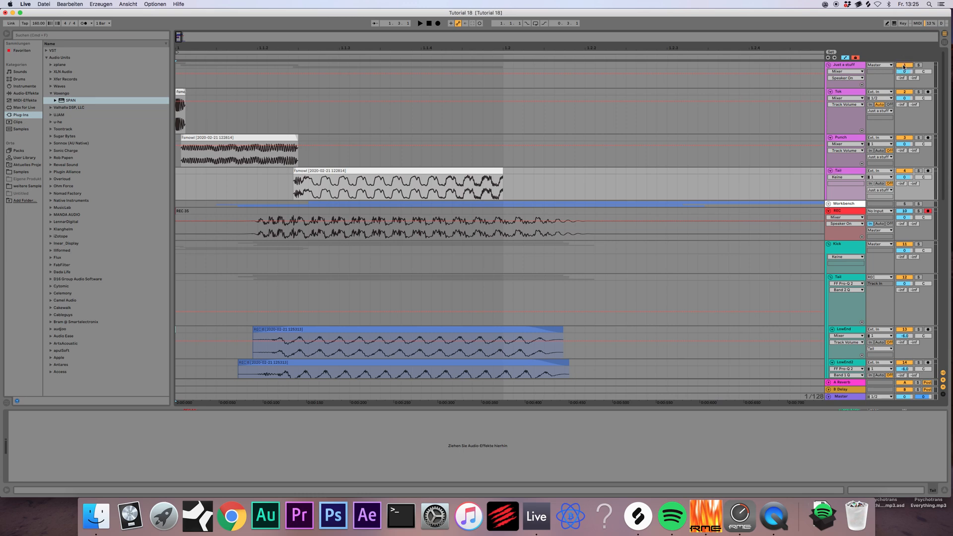
{"action": "scroll", "coordinate": [642, 258], "scroll_direction": "down", "scroll_amount": 5}
{"action": "key", "text": "space"}
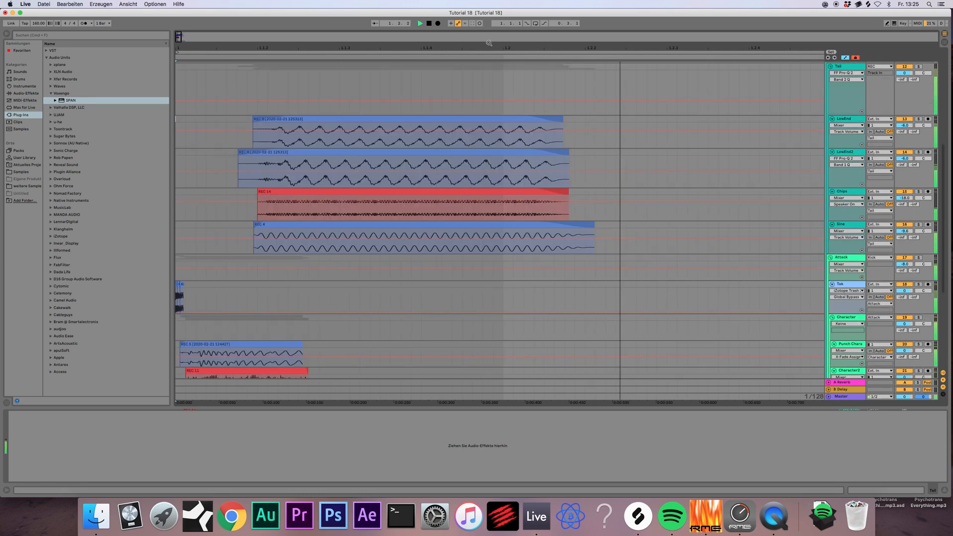
{"action": "scroll", "coordinate": [818, 152], "scroll_direction": "up", "scroll_amount": 2}
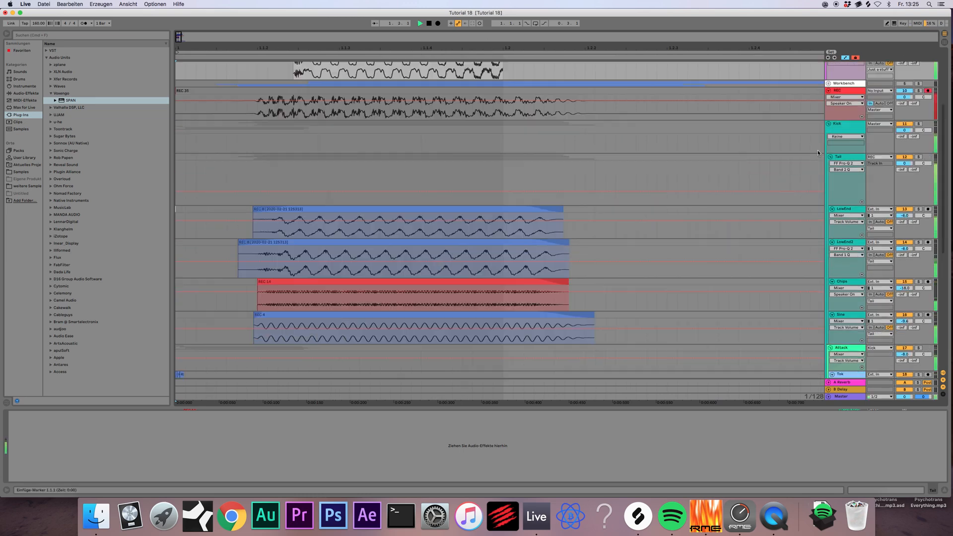
- Audition LowEnd2 soloed inside the Kick's Tail group and delete the LowEnd2 track
{"action": "left_click", "coordinate": [849, 123]}
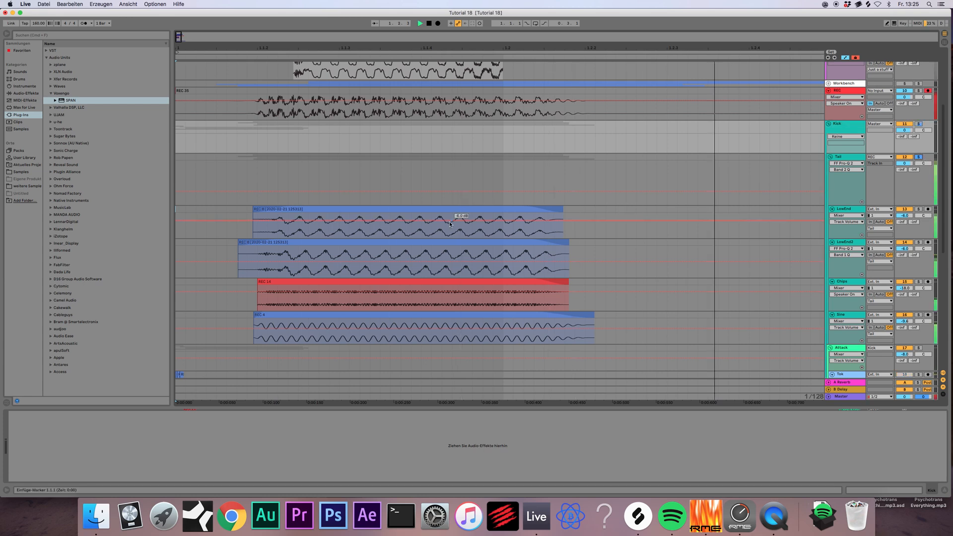
{"action": "left_click", "coordinate": [863, 246]}
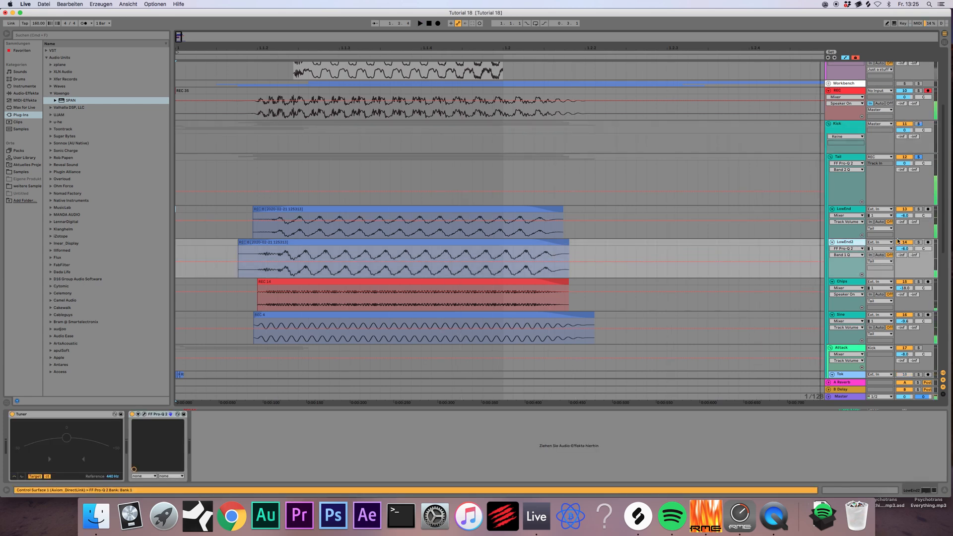
{"action": "left_click", "coordinate": [917, 242]}
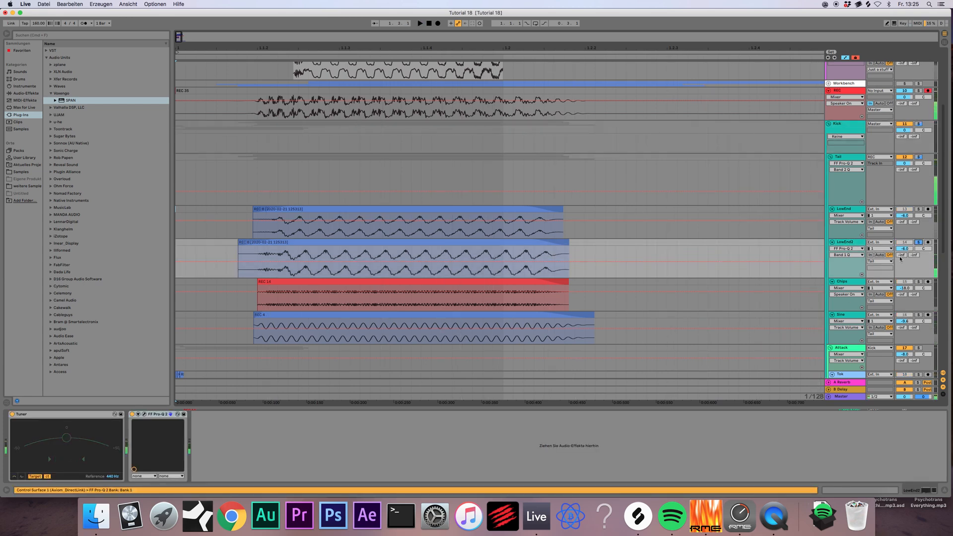
{"action": "left_click", "coordinate": [852, 243]}
{"action": "key", "text": "Delete"}
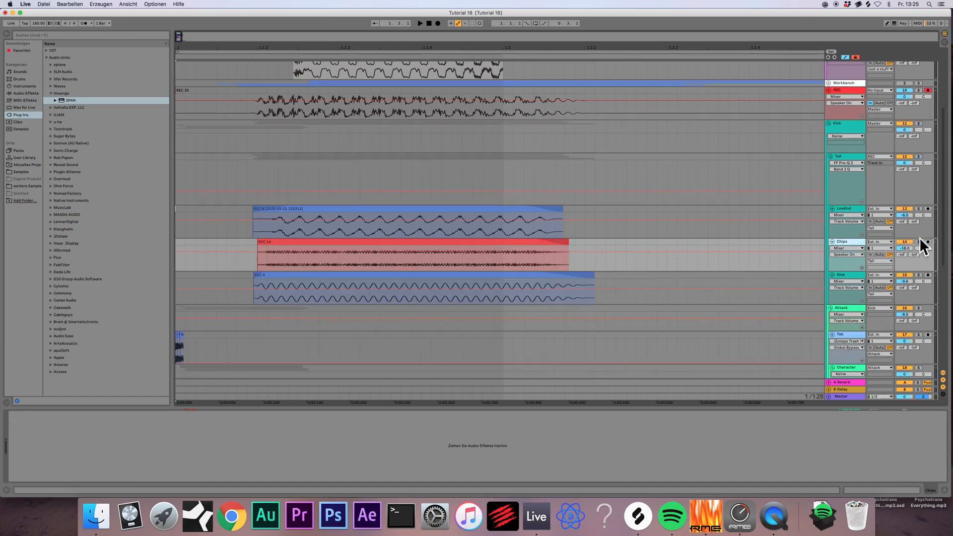
- Solo and play Chips and LowEnd in turn to compare the remaining Tail layers
{"action": "key", "text": "space"}
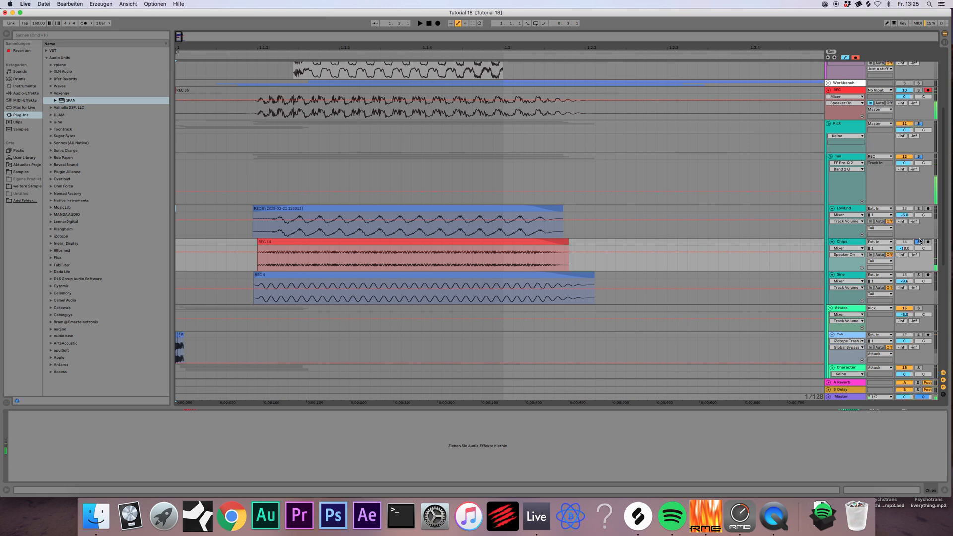
{"action": "left_click", "coordinate": [857, 243]}
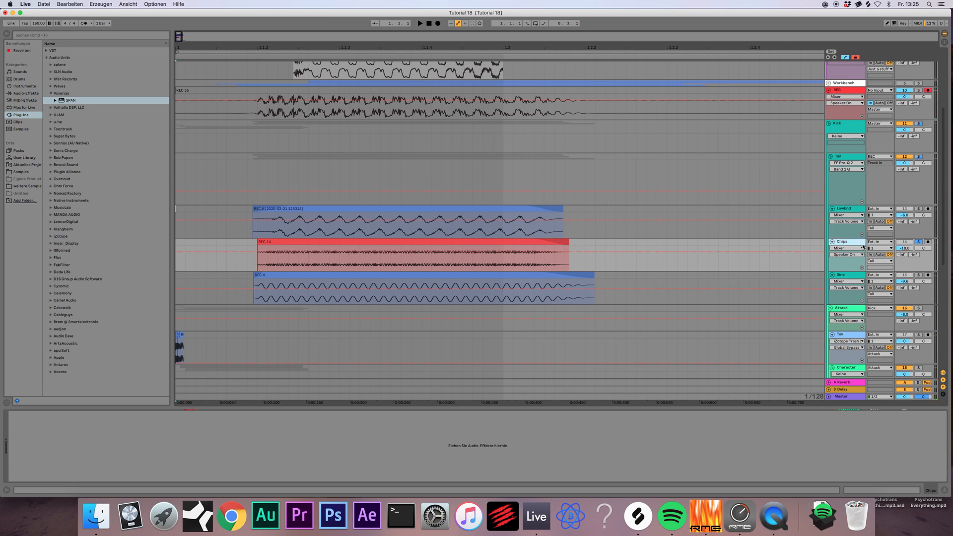
{"action": "left_click", "coordinate": [850, 209]}
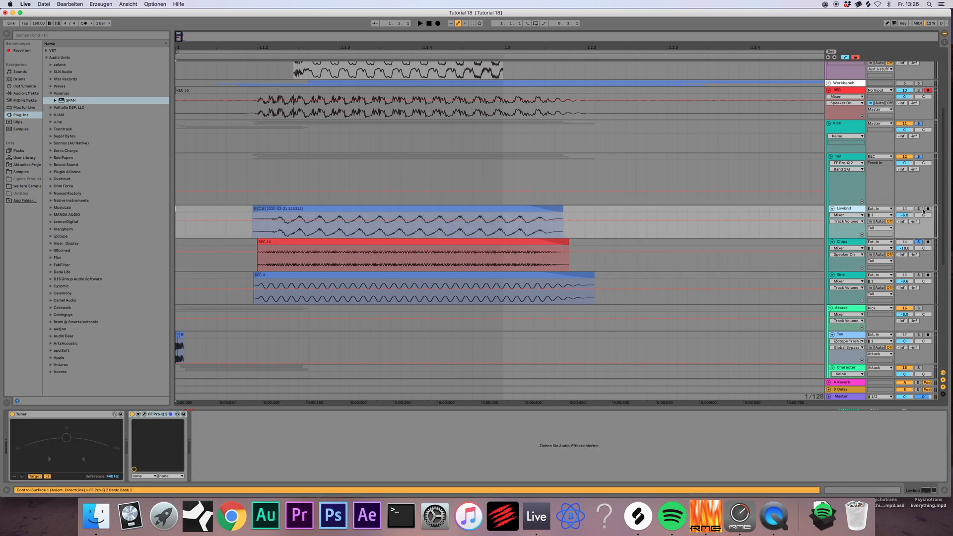
{"action": "left_click", "coordinate": [919, 209]}
{"action": "key", "text": "space"}
{"action": "left_click", "coordinate": [519, 209]}
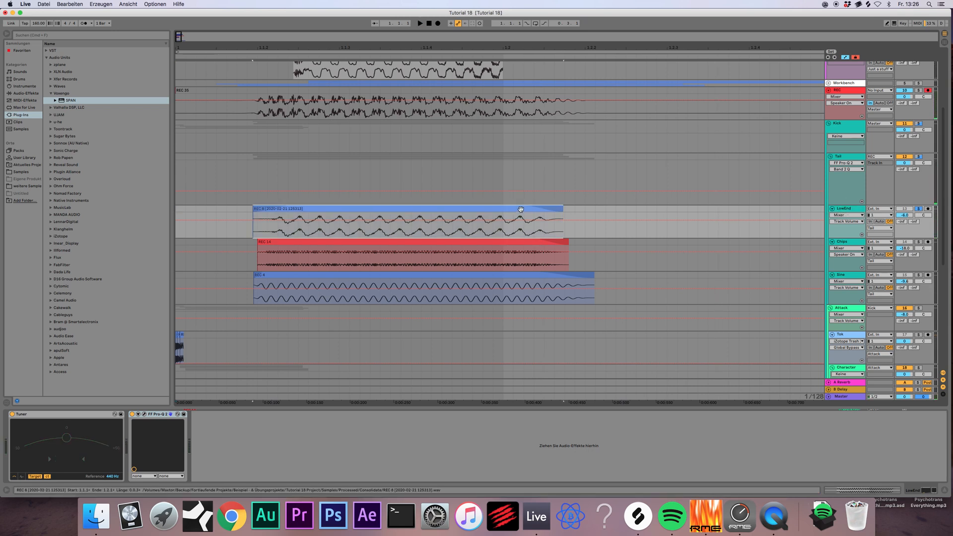
- Delete the Sine and Chips tracks from the Tail group, keeping only LowEnd
{"action": "left_click", "coordinate": [843, 274]}
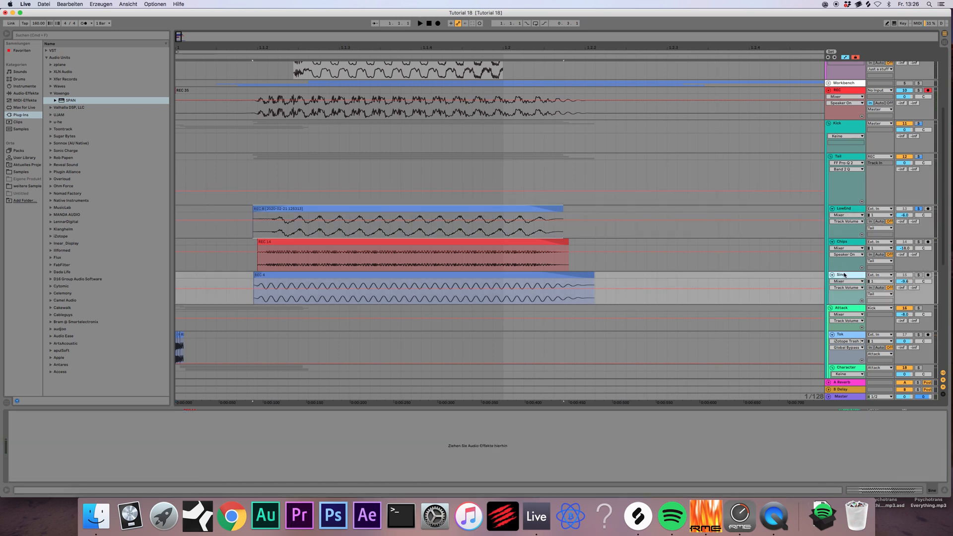
{"action": "key", "text": "Delete"}
{"action": "left_click", "coordinate": [846, 156]}
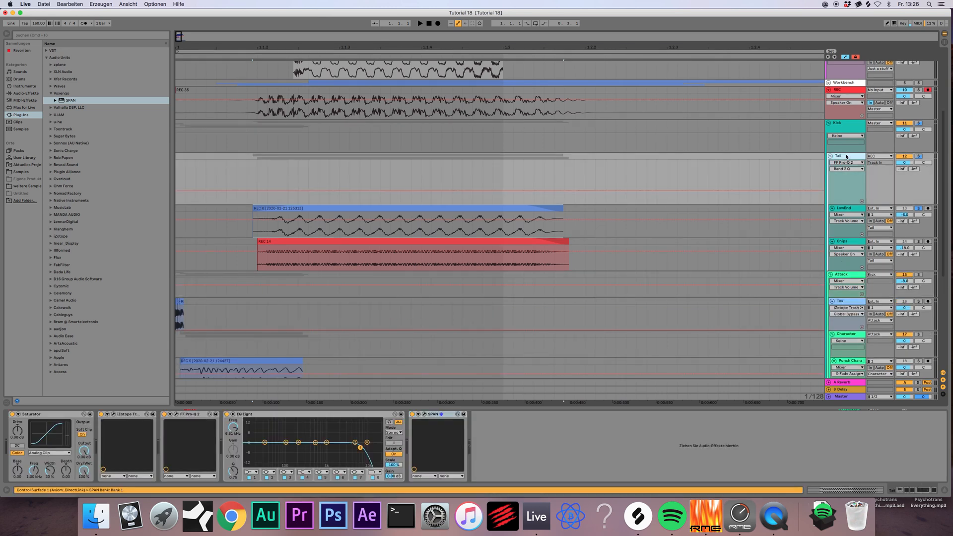
{"action": "left_click", "coordinate": [858, 242]}
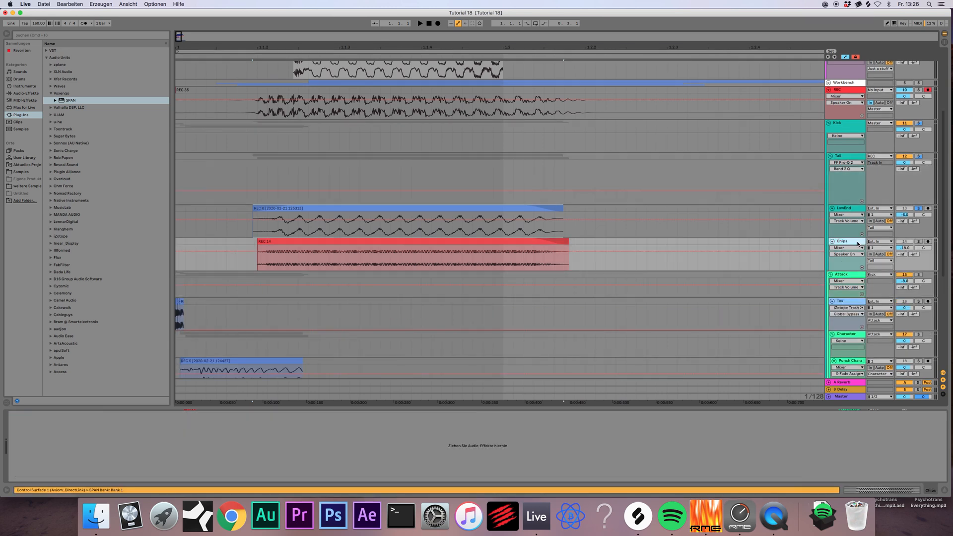
{"action": "key", "text": "Delete"}
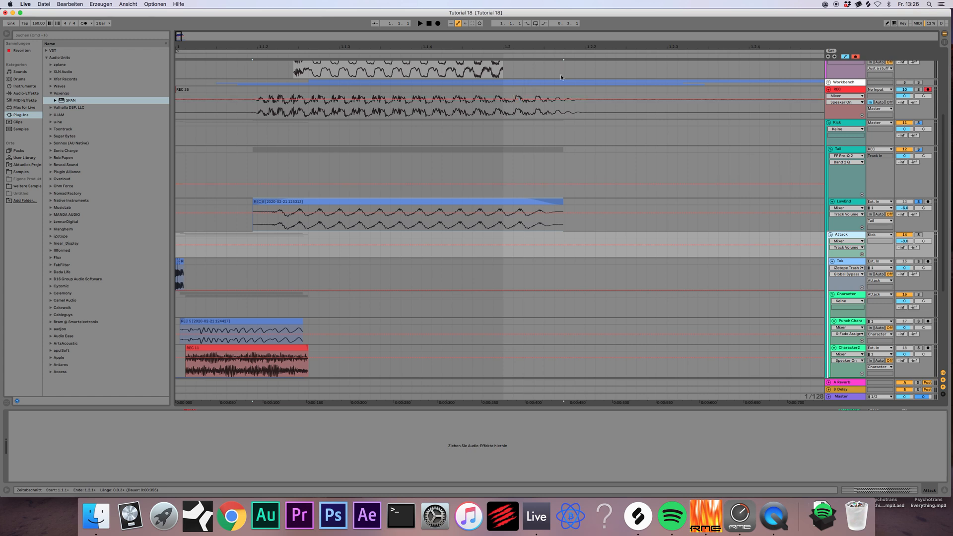
- Delete the recorded clip on the REC track and extend the end of the LowEnd clip to just past 1.2.4
{"action": "left_click", "coordinate": [554, 91]}
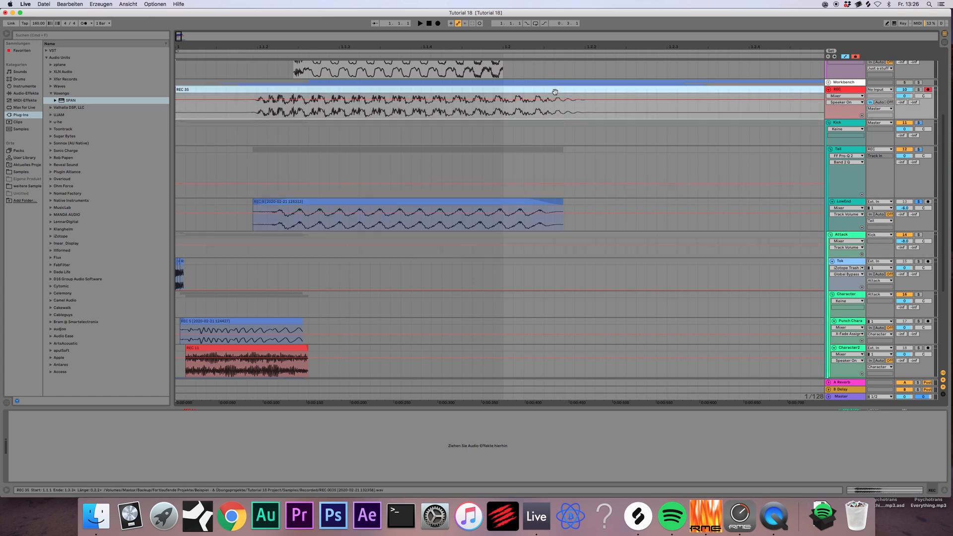
{"action": "key", "text": "Delete"}
{"action": "left_click", "coordinate": [502, 201]}
{"action": "left_click_drag", "start_coordinate": [560, 201], "coordinate": [766, 226]}
- Play the lengthened LowEnd clip through the soloed Tail group and look over the tracks below it
{"action": "left_click", "coordinate": [918, 150]}
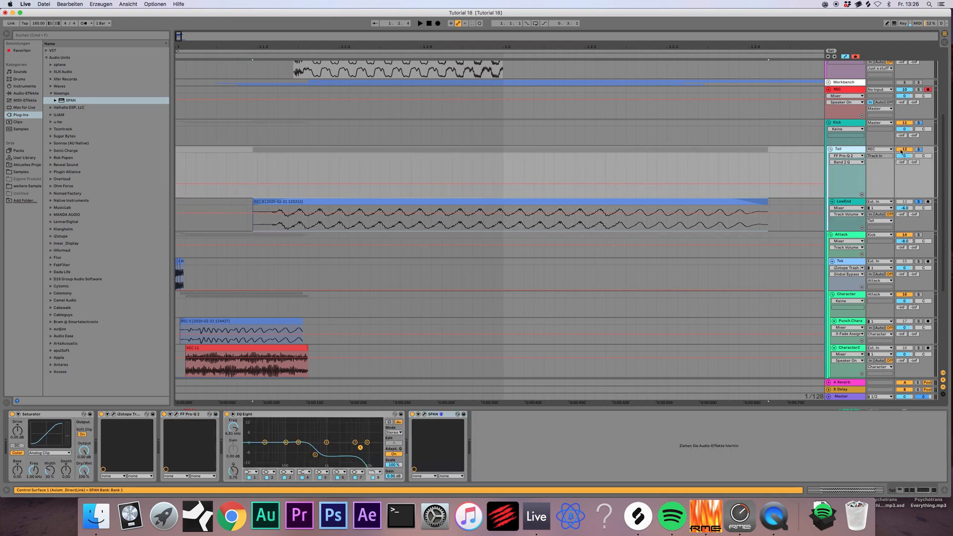
{"action": "scroll", "coordinate": [802, 242], "scroll_direction": "down", "scroll_amount": 1}
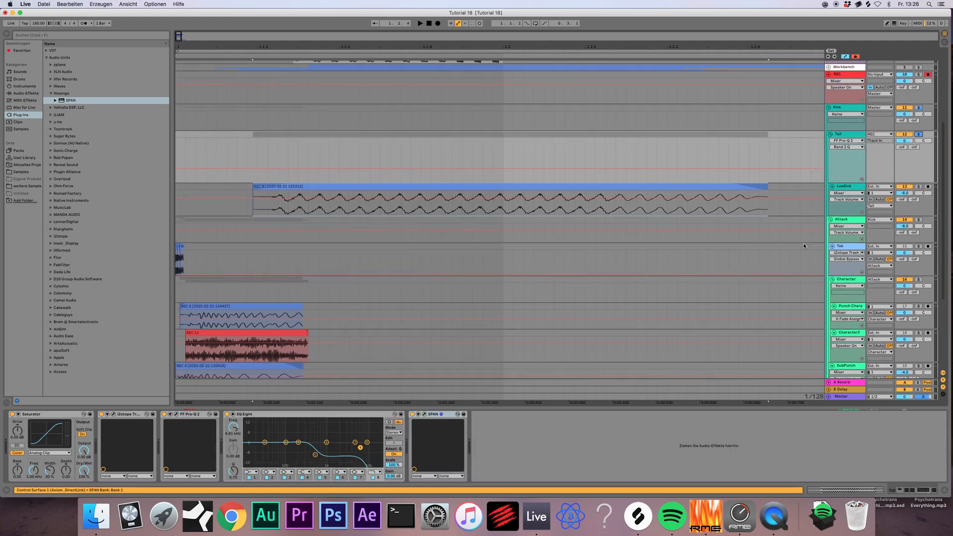
{"action": "left_click", "coordinate": [848, 189]}
{"action": "key", "text": "space"}
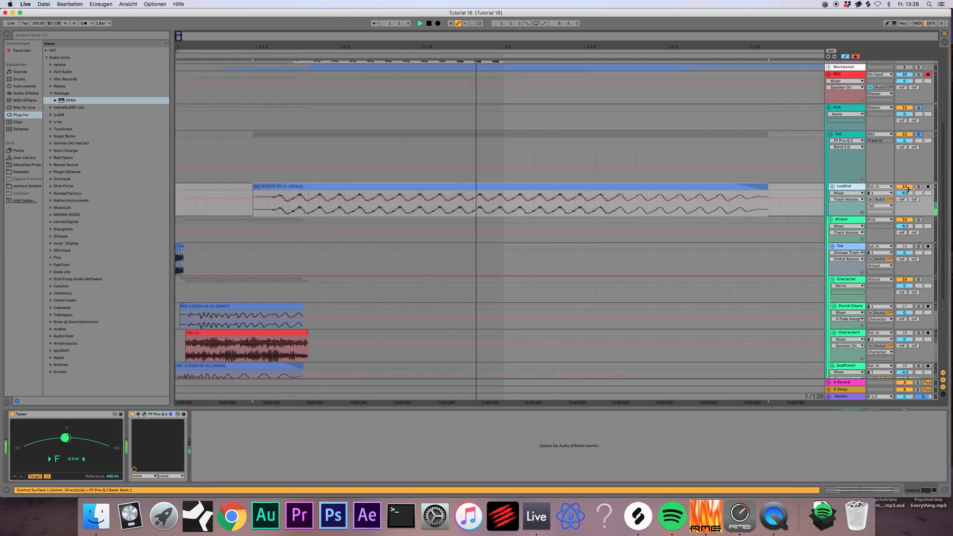
{"action": "key", "text": "space"}
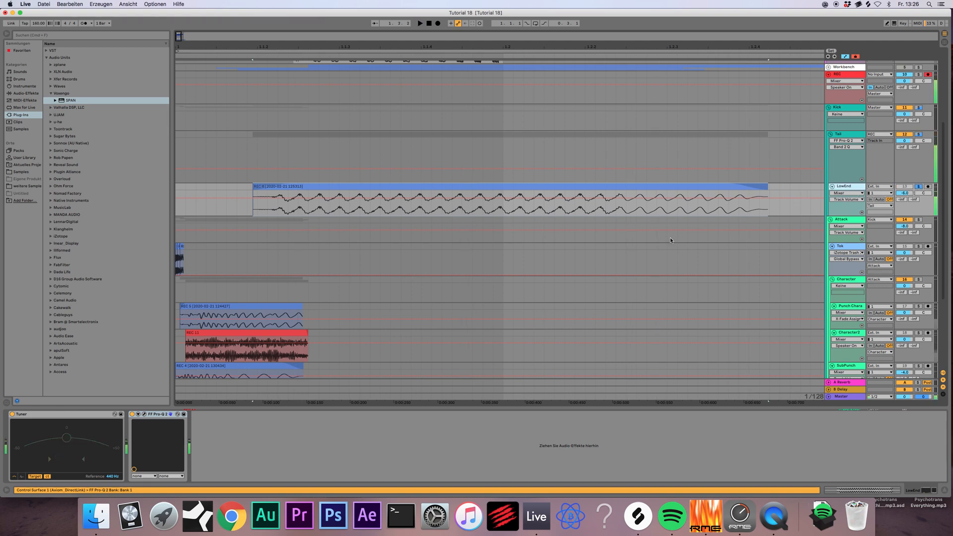
{"action": "scroll", "coordinate": [645, 243], "scroll_direction": "down", "scroll_amount": 8}
{"action": "scroll", "coordinate": [555, 314], "scroll_direction": "up", "scroll_amount": 6}
{"action": "scroll", "coordinate": [554, 314], "scroll_direction": "down", "scroll_amount": 3}
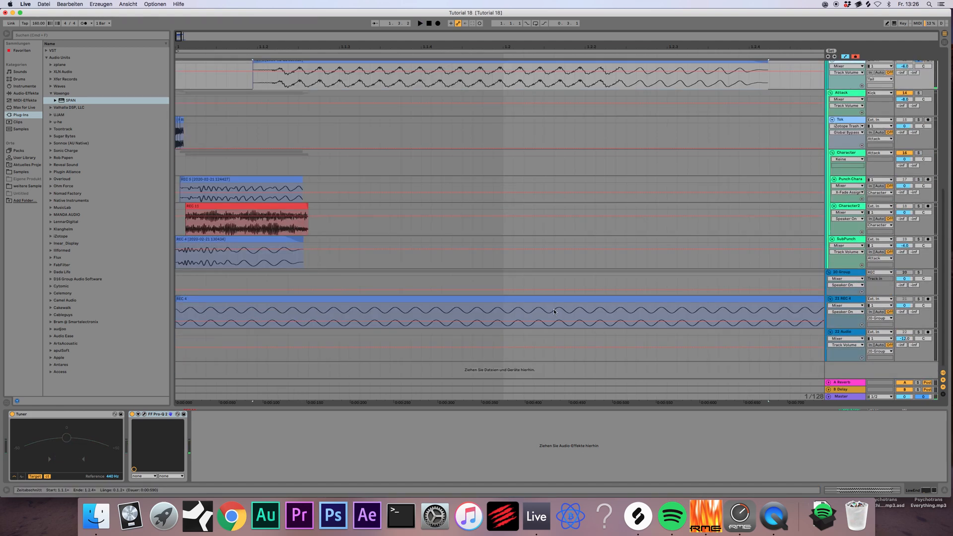
- Play the loop, then remove the Tuner and FF Pro-Q 2 devices from the LowEnd track
{"action": "scroll", "coordinate": [552, 300], "scroll_direction": "up", "scroll_amount": 5}
{"action": "key", "text": "space"}
{"action": "key", "text": "space"}
{"action": "key", "text": "space"}
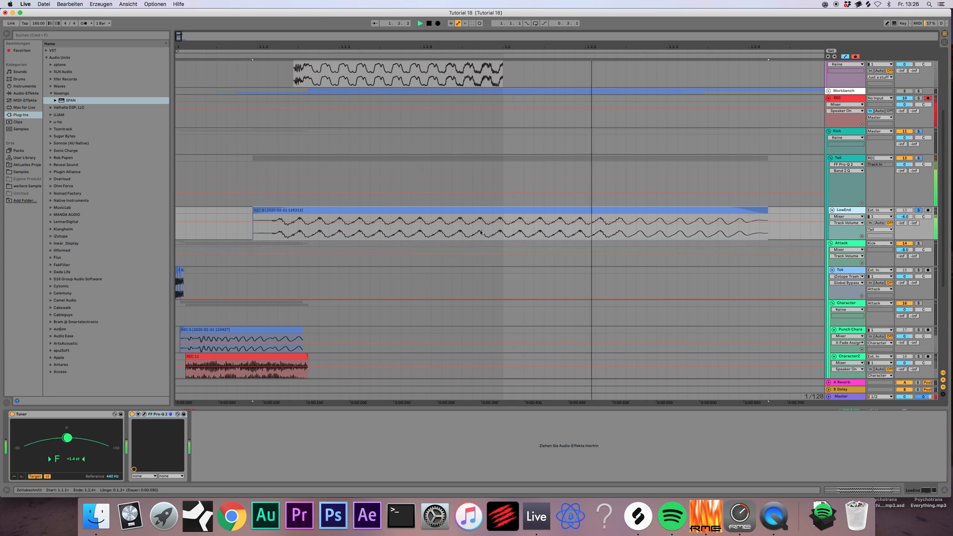
{"action": "left_click", "coordinate": [352, 212]}
{"action": "left_click", "coordinate": [163, 415]}
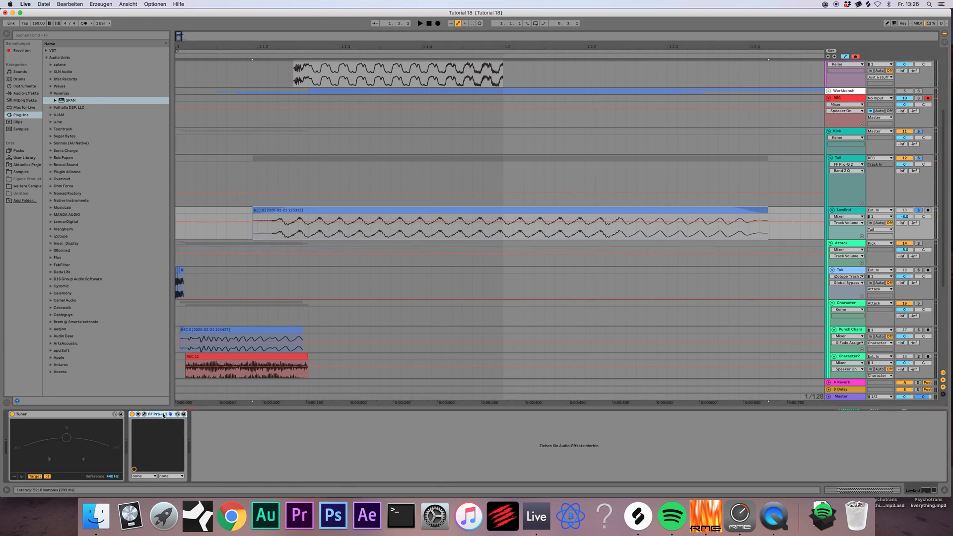
{"action": "key", "text": "Delete"}
{"action": "key", "text": "Delete"}
- Load iZotope Trash 2 onto the LowEnd track and try its Distort types Blues Driver, Amp Drainer, Busted and Clip Control during playback
{"action": "left_click", "coordinate": [51, 238]}
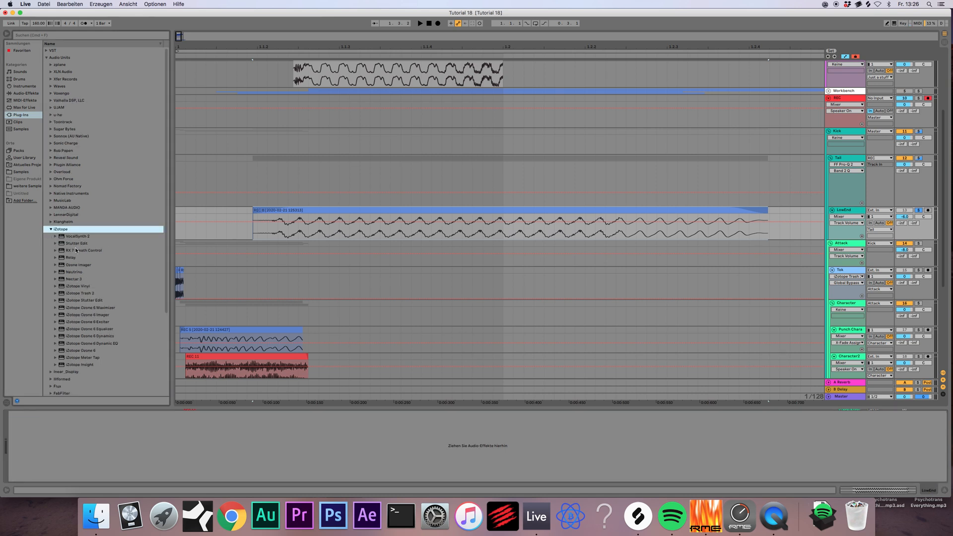
{"action": "left_click_drag", "start_coordinate": [82, 293], "coordinate": [317, 231]}
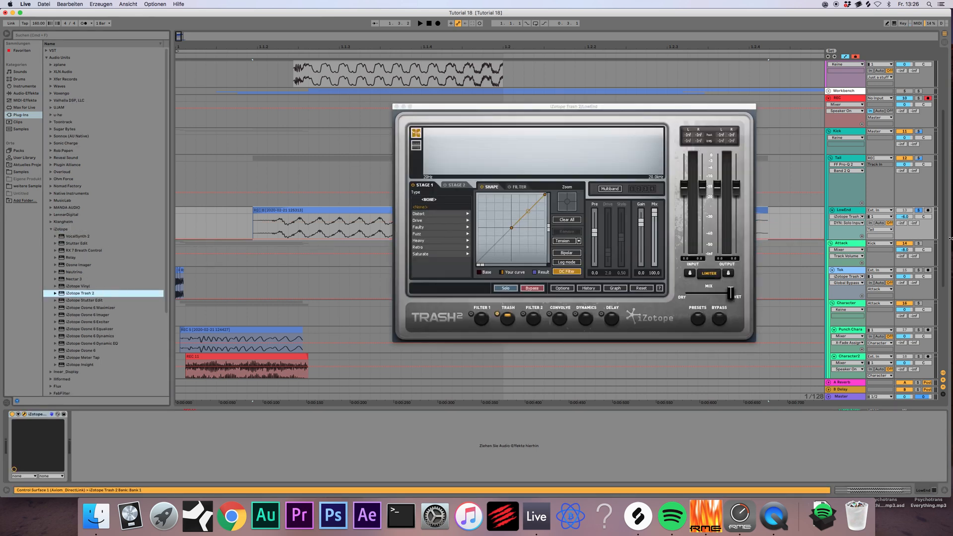
{"action": "left_click", "coordinate": [430, 213]}
{"action": "left_click", "coordinate": [430, 213]}
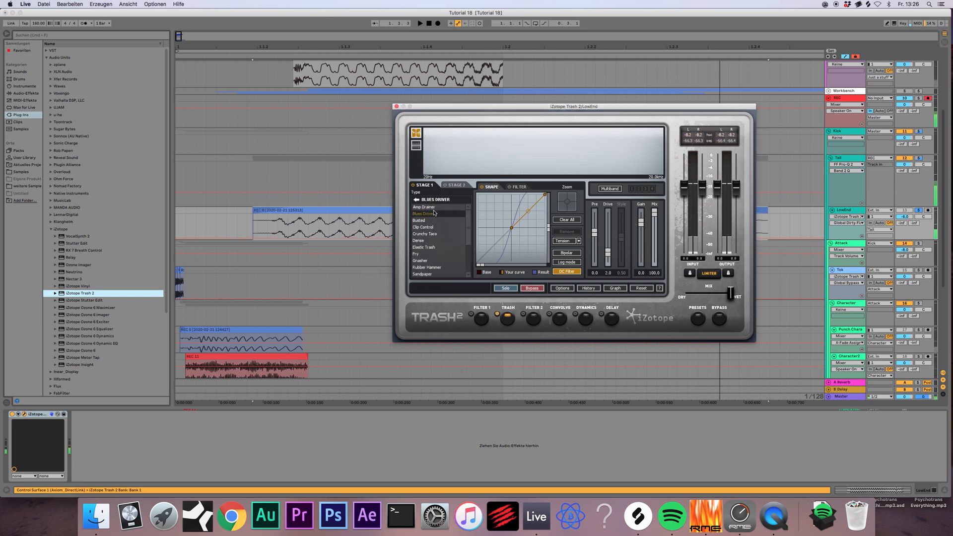
{"action": "left_click", "coordinate": [428, 208]}
{"action": "left_click", "coordinate": [420, 220]}
{"action": "left_click", "coordinate": [423, 227]}
{"action": "key", "text": "space"}
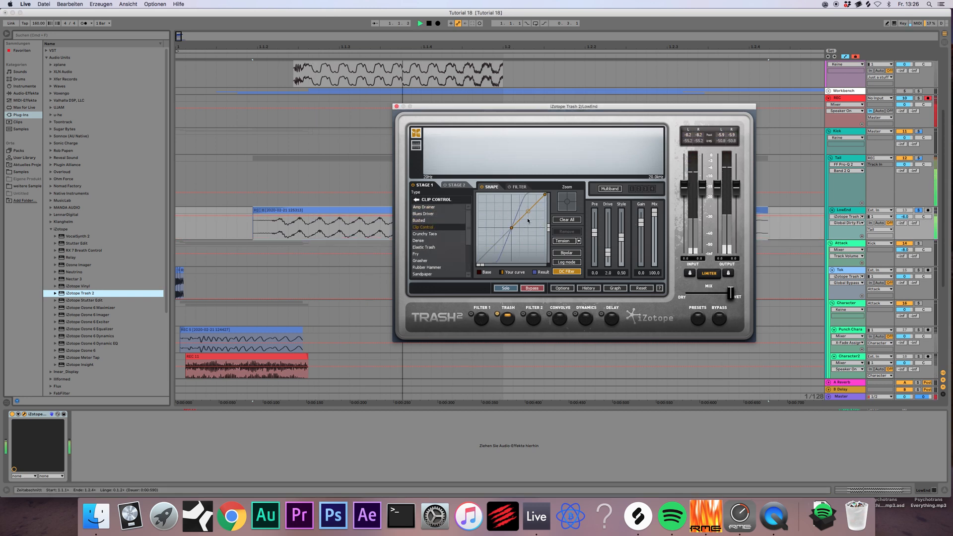
- Switch the Trash 2 distortion to Amp Drainer and bend the upper half of the shaping curve slightly upward
{"action": "left_click_drag", "start_coordinate": [527, 212], "coordinate": [527, 192]}
{"action": "key", "text": "space"}
{"action": "key", "text": "space"}
{"action": "left_click", "coordinate": [423, 207]}
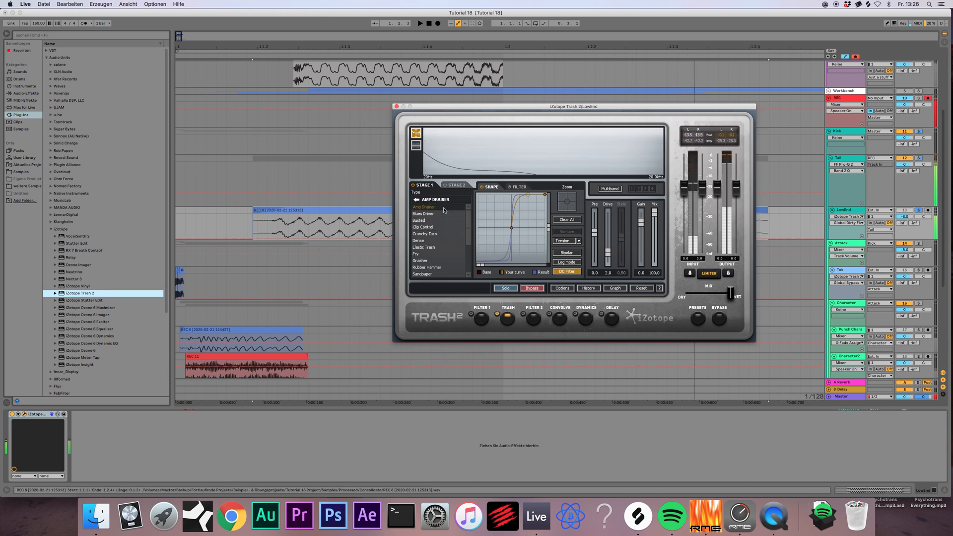
{"action": "left_click_drag", "start_coordinate": [526, 201], "coordinate": [528, 205]}
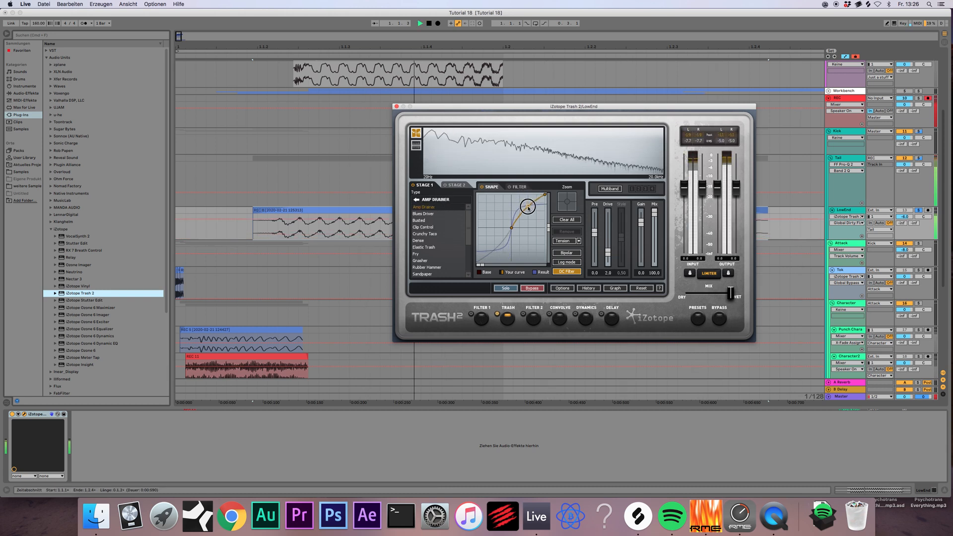
{"action": "key", "text": "space"}
{"action": "key", "text": "space"}
- Close the Trash 2 window and audition the distorted low end
{"action": "left_click", "coordinate": [396, 106]}
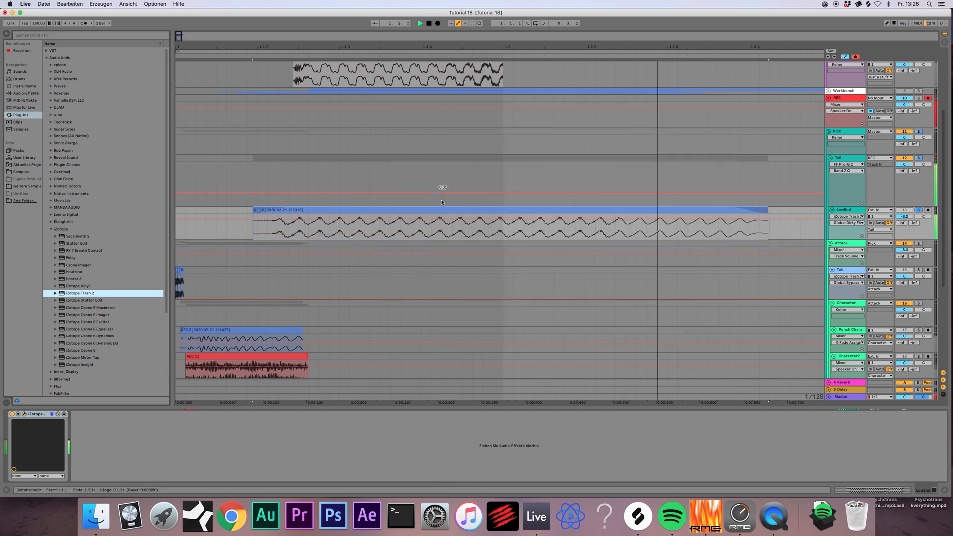
{"action": "key", "text": "space"}
{"action": "key", "text": "space"}
{"action": "key", "text": "space"}
{"action": "key", "text": "space"}
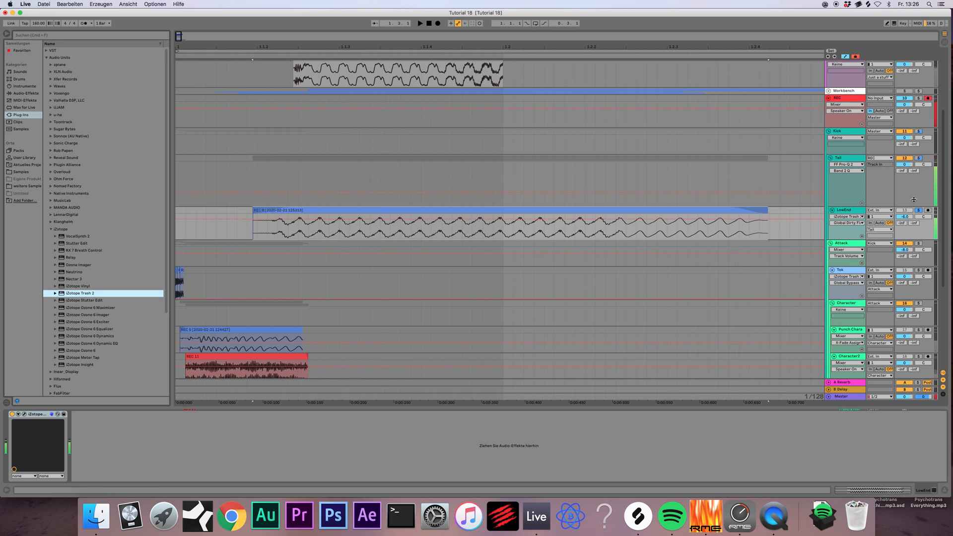
- Remove EQ Eight, iZotope Trash 2 and Saturator from the Tail group, keeping FF Pro-Q 2 and SPAN
{"action": "left_click", "coordinate": [850, 159]}
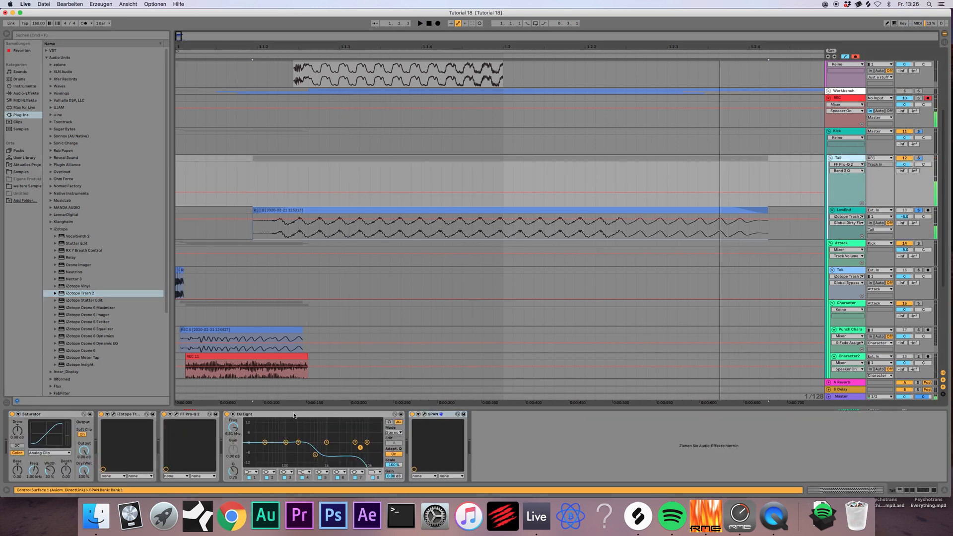
{"action": "left_click", "coordinate": [347, 419]}
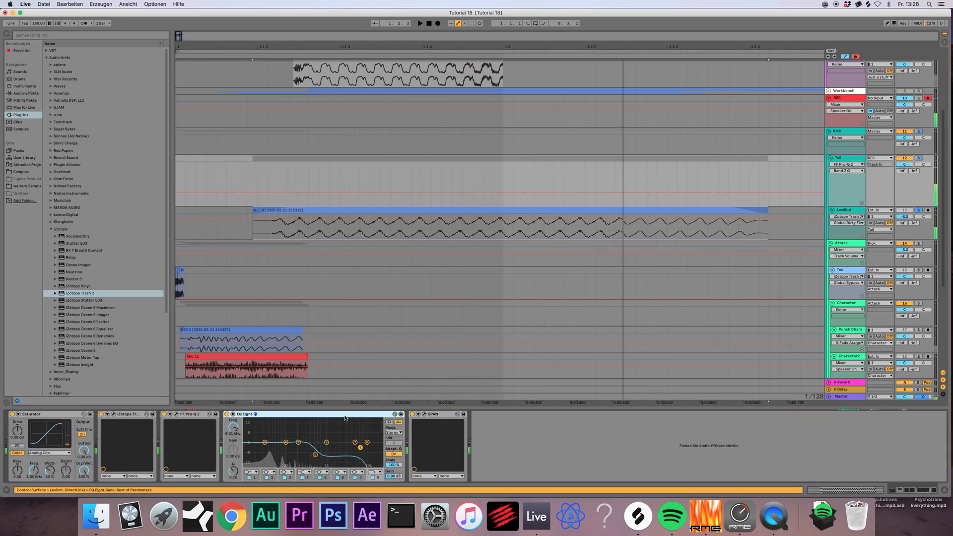
{"action": "key", "text": "Delete"}
{"action": "key", "text": "Delete"}
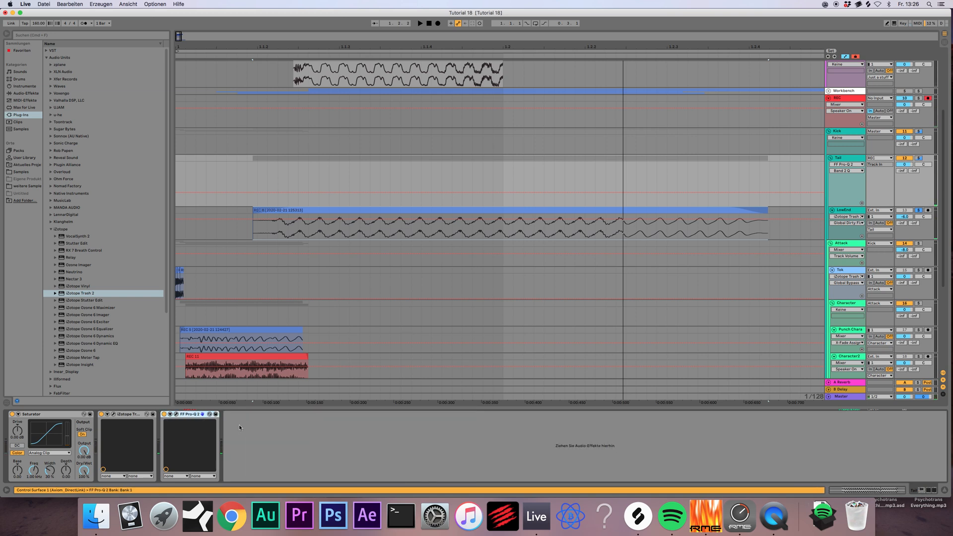
{"action": "key", "text": "super+z"}
{"action": "left_click", "coordinate": [135, 415]}
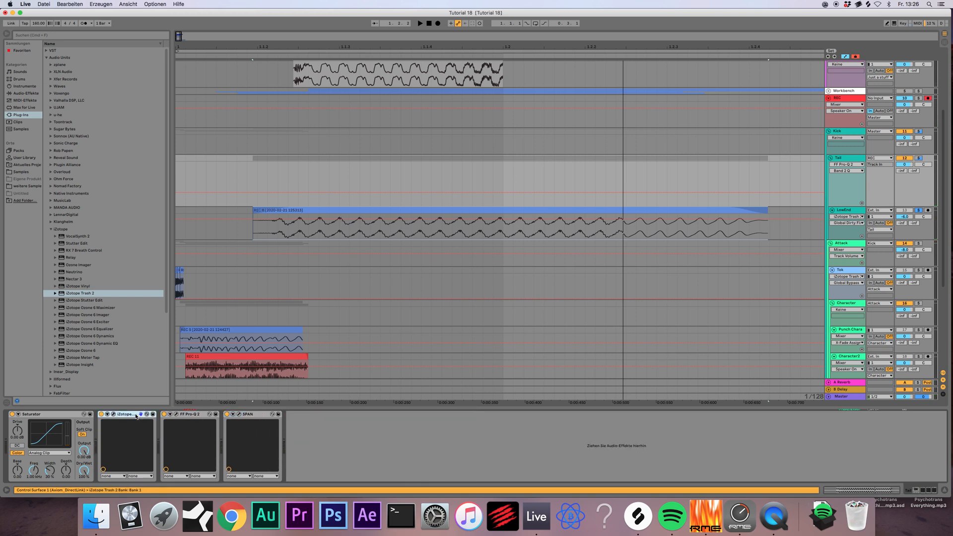
{"action": "key", "text": "Delete"}
{"action": "left_click", "coordinate": [66, 418]}
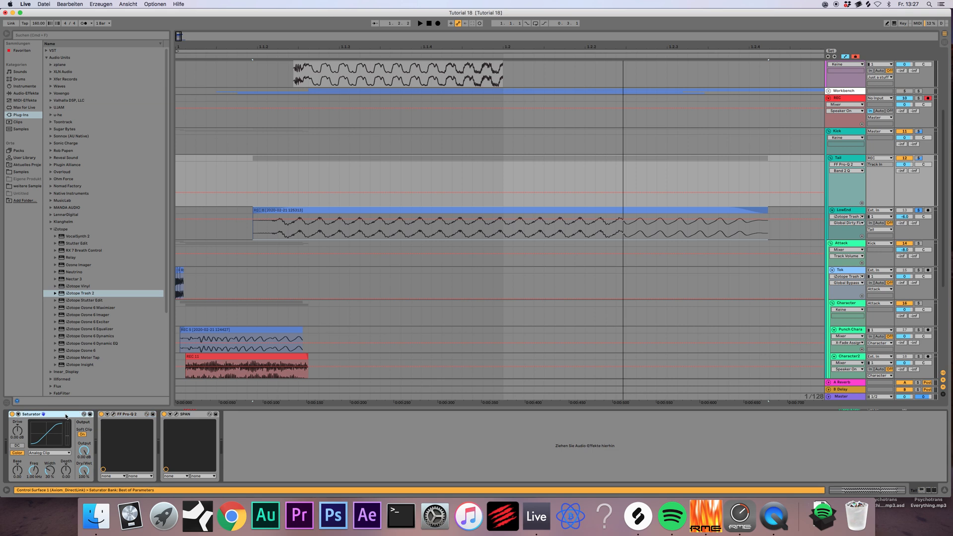
{"action": "key", "text": "Delete"}
- Shorten the LowEnd clip so that it ends just past 1.2.2
{"action": "left_click", "coordinate": [844, 211]}
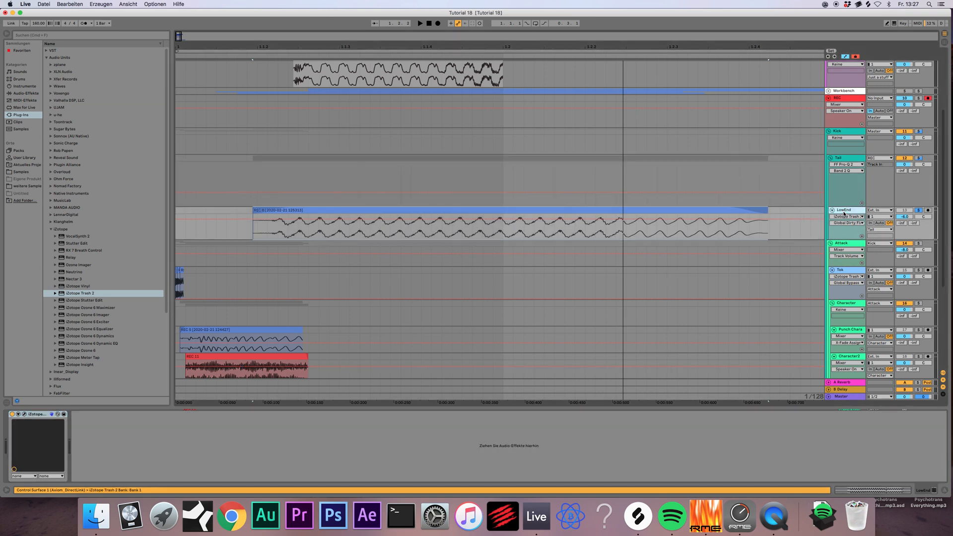
{"action": "key", "text": "space"}
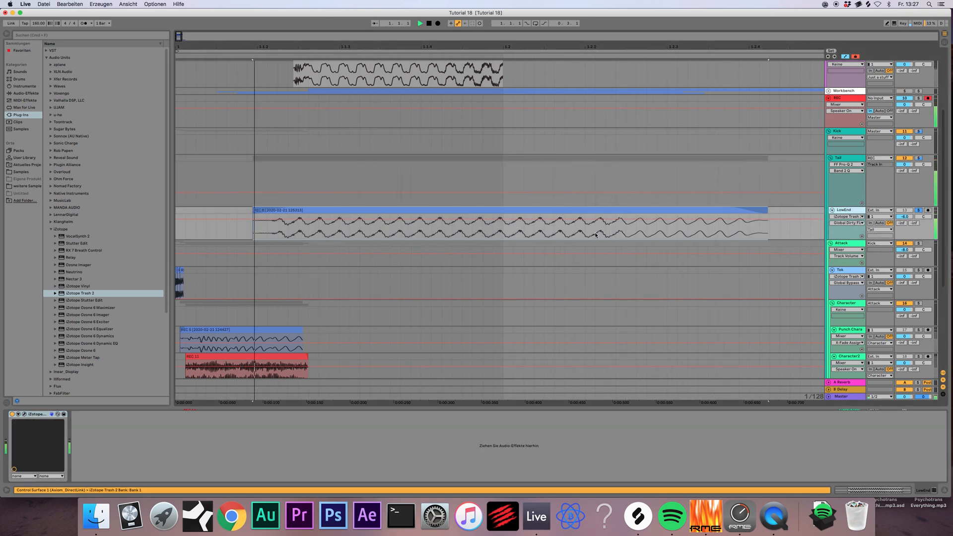
{"action": "left_click_drag", "start_coordinate": [766, 223], "coordinate": [615, 223]}
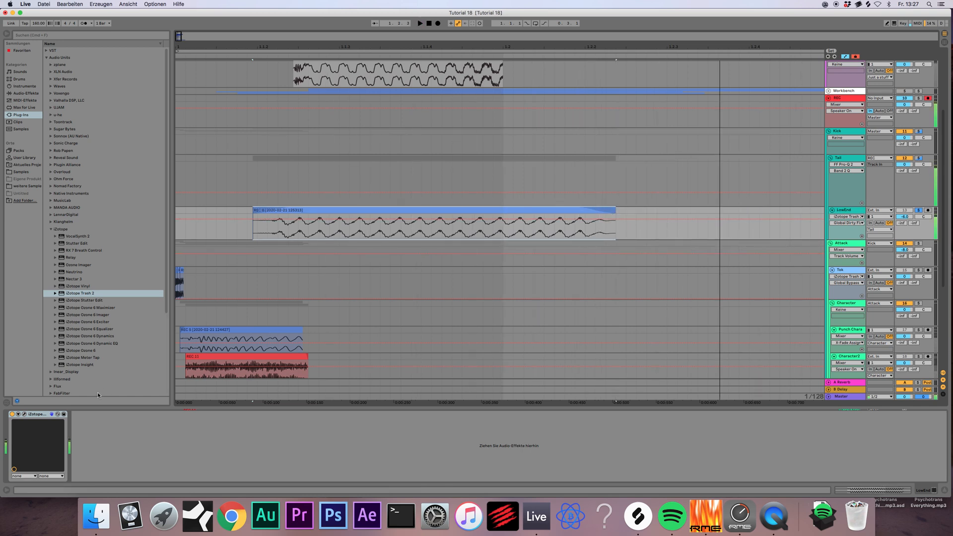
- Raise the upper node of the LowEnd track's Trash 2 shaping curve further while listening, and close the plug-in window
{"action": "left_click", "coordinate": [24, 413]}
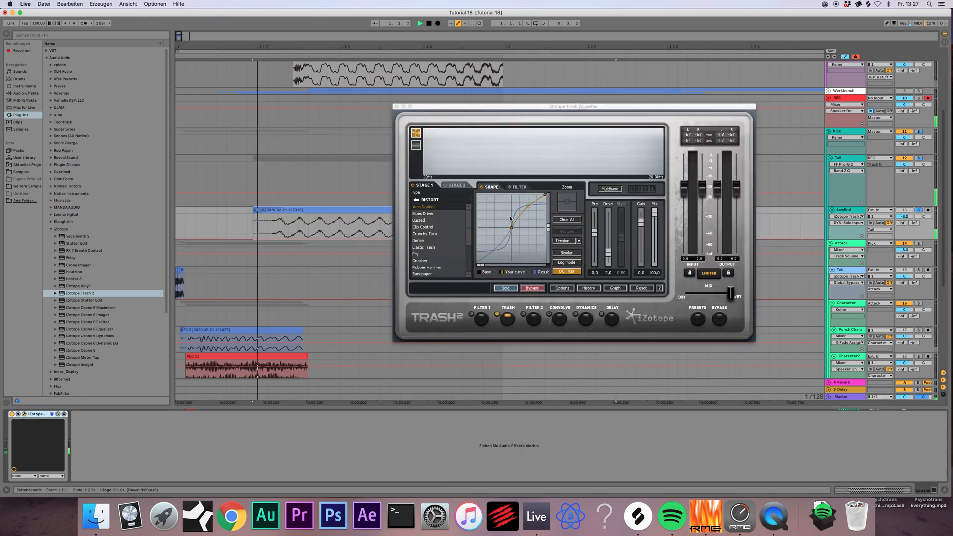
{"action": "mouse_move", "coordinate": [528, 207]}
{"action": "left_mouse_down"}
{"action": "mouse_move", "coordinate": [530, 195]}
{"action": "mouse_move", "coordinate": [539, 229]}
{"action": "mouse_move", "coordinate": [530, 201]}
{"action": "left_mouse_up"}
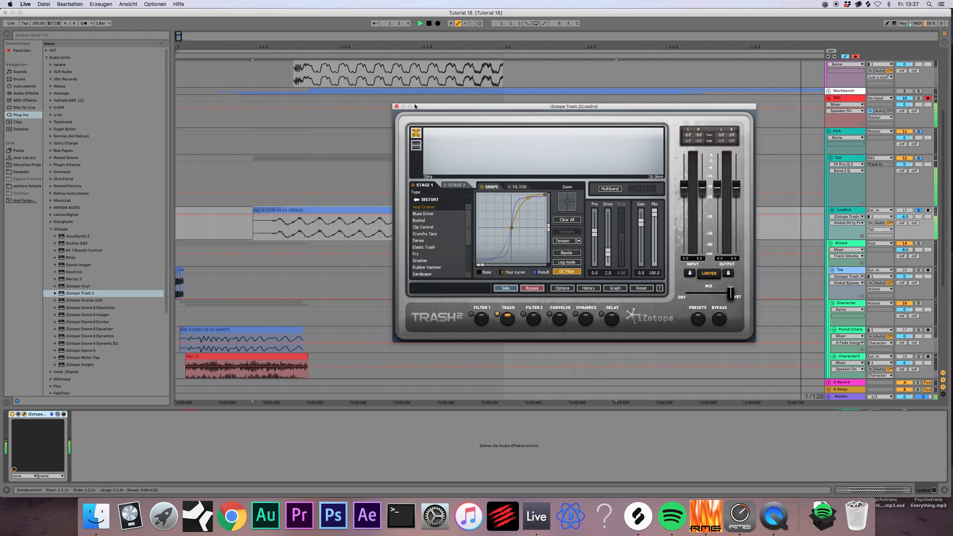
{"action": "left_click", "coordinate": [396, 106]}
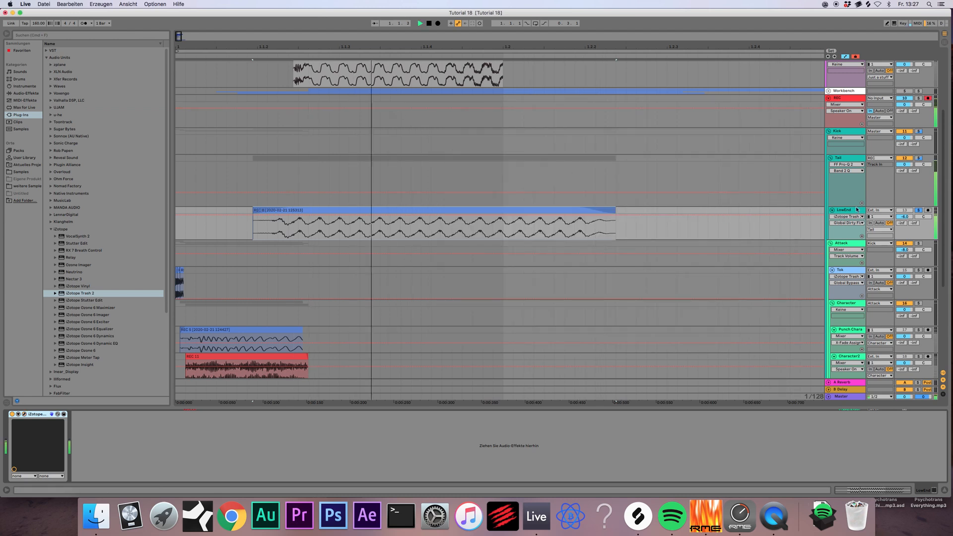
{"action": "key", "text": "space"}
- Check the Tail group's spectrum in SPAN during playback
{"action": "left_click", "coordinate": [838, 133]}
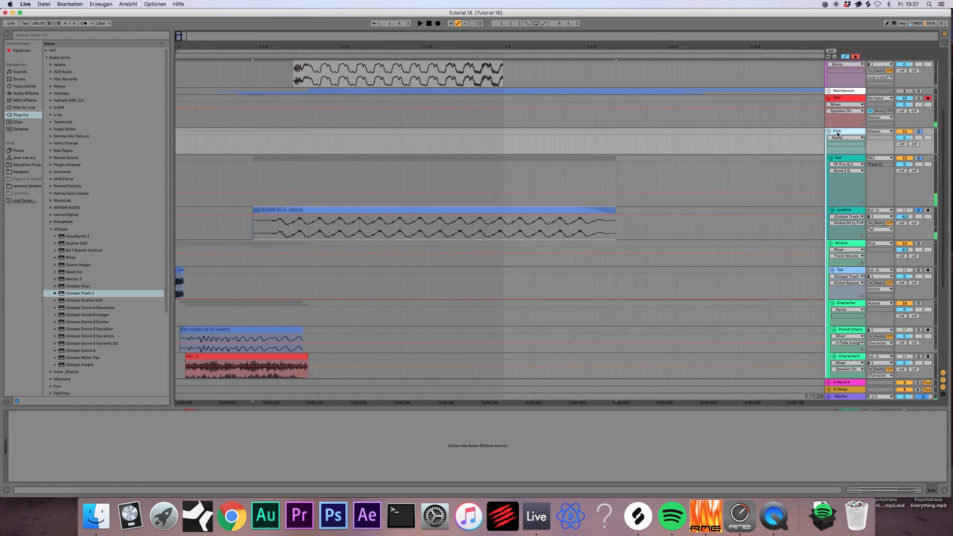
{"action": "left_click", "coordinate": [836, 157]}
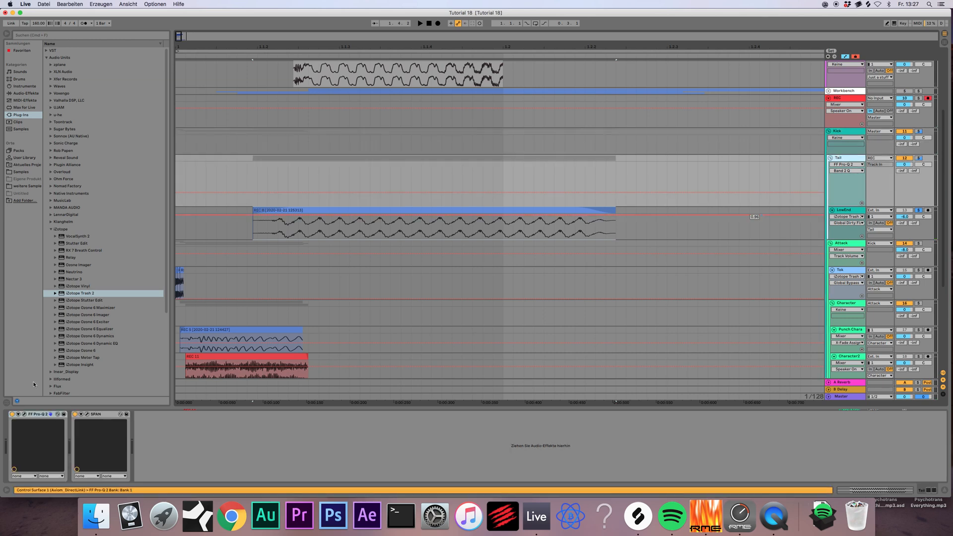
{"action": "left_click", "coordinate": [87, 414]}
{"action": "key", "text": "space"}
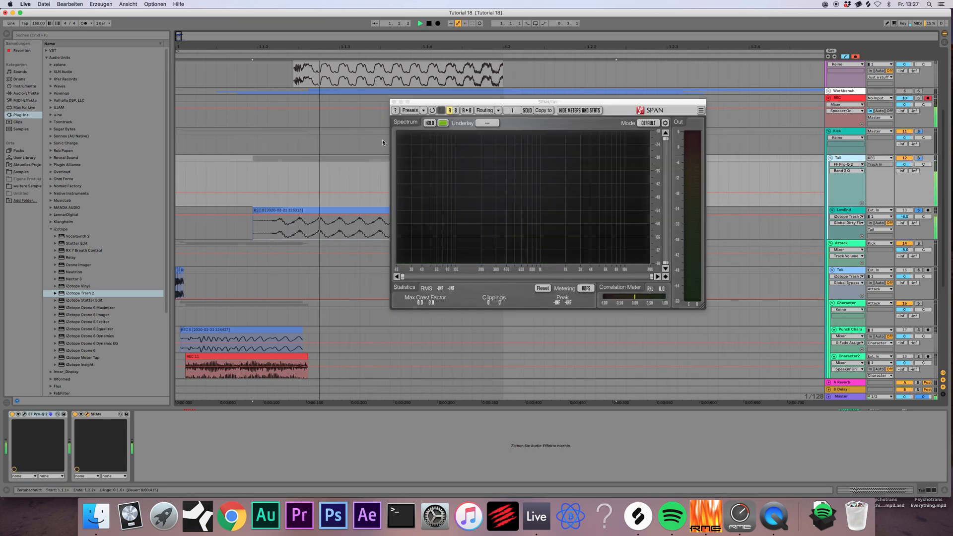
{"action": "key", "text": "space"}
{"action": "left_click", "coordinate": [394, 102]}
{"action": "key", "text": "space"}
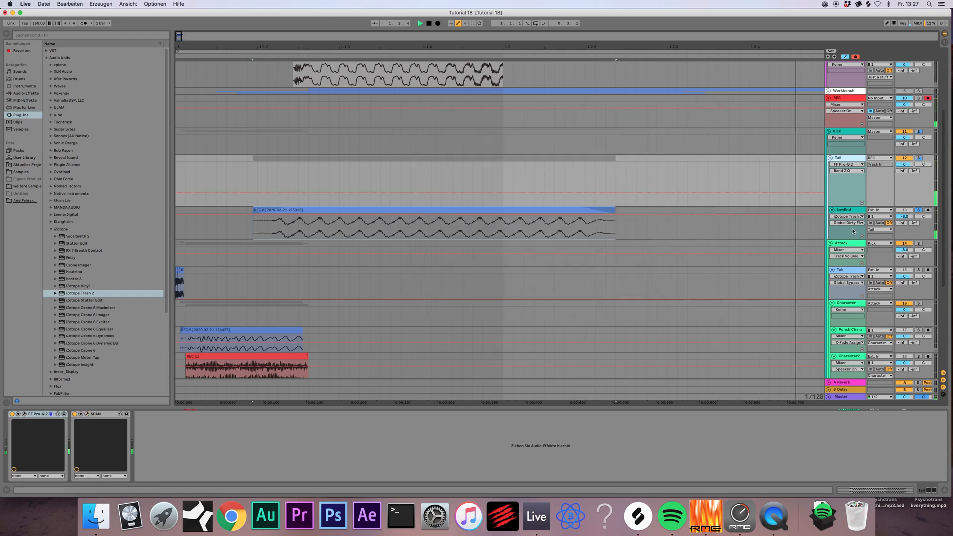
- Record the shortened LowEnd tail onto the REC track
{"action": "left_click", "coordinate": [850, 211]}
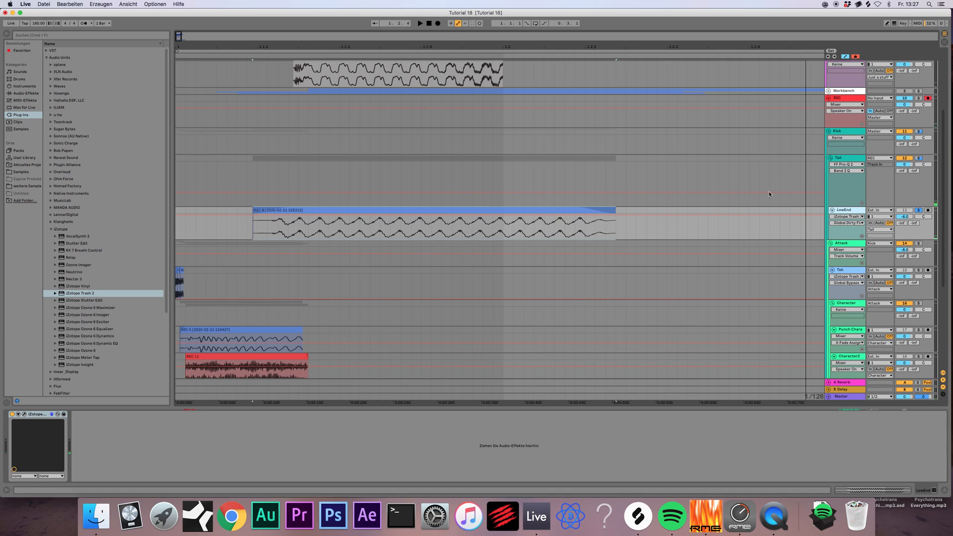
{"action": "scroll", "coordinate": [537, 140], "scroll_direction": "up", "scroll_amount": 5}
{"action": "left_click", "coordinate": [428, 24]}
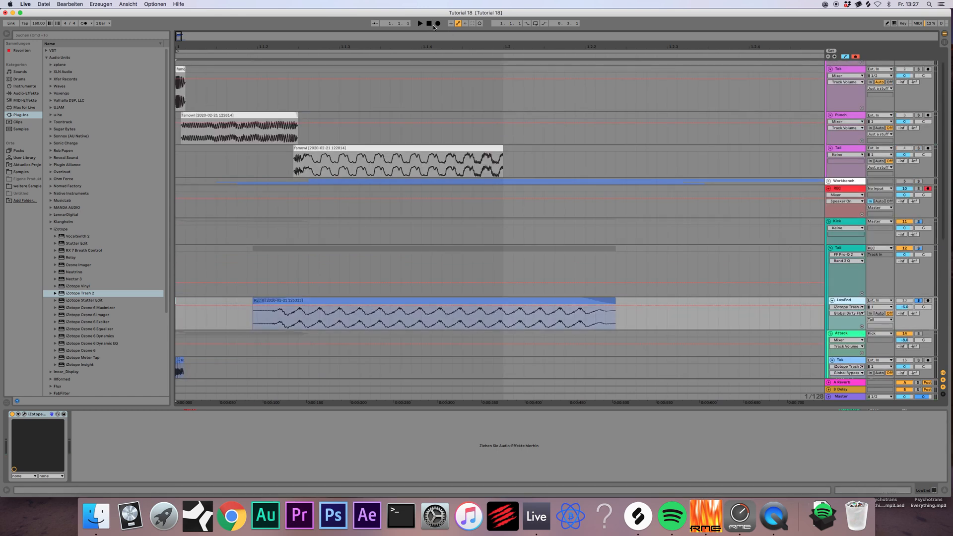
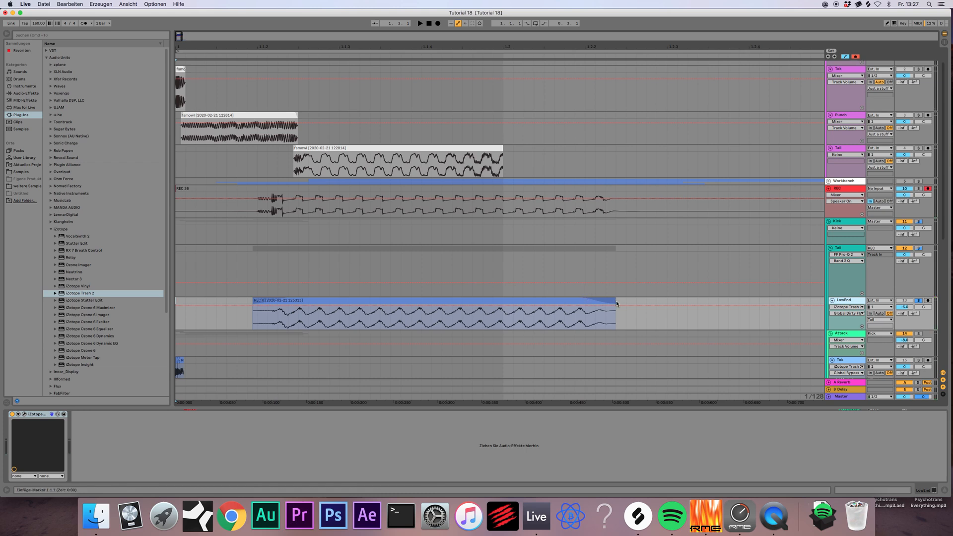
- Extend the LowEnd clip to just past 1.2.4 and record the longer tail onto the REC track
{"action": "left_click_drag", "start_coordinate": [615, 300], "coordinate": [789, 316]}
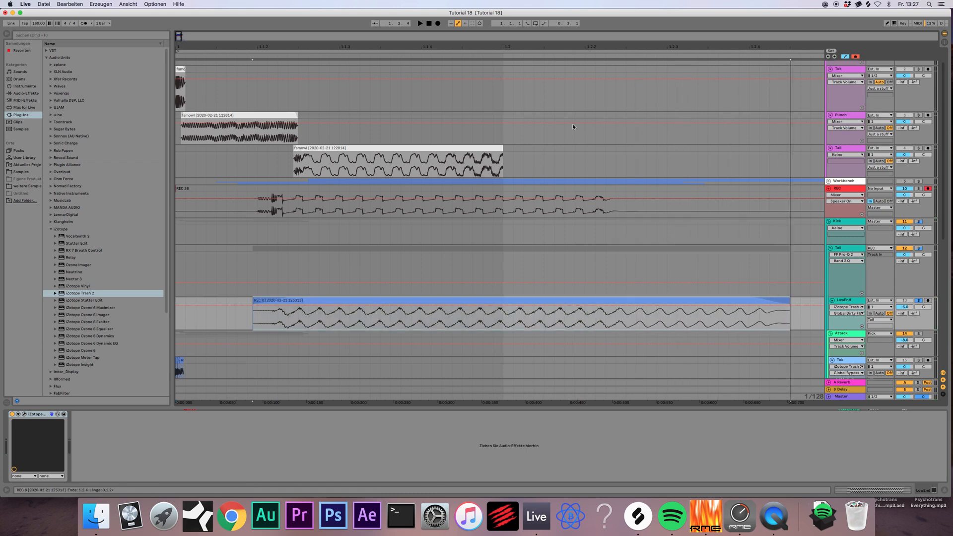
{"action": "left_click", "coordinate": [438, 23]}
{"action": "key", "text": "space"}
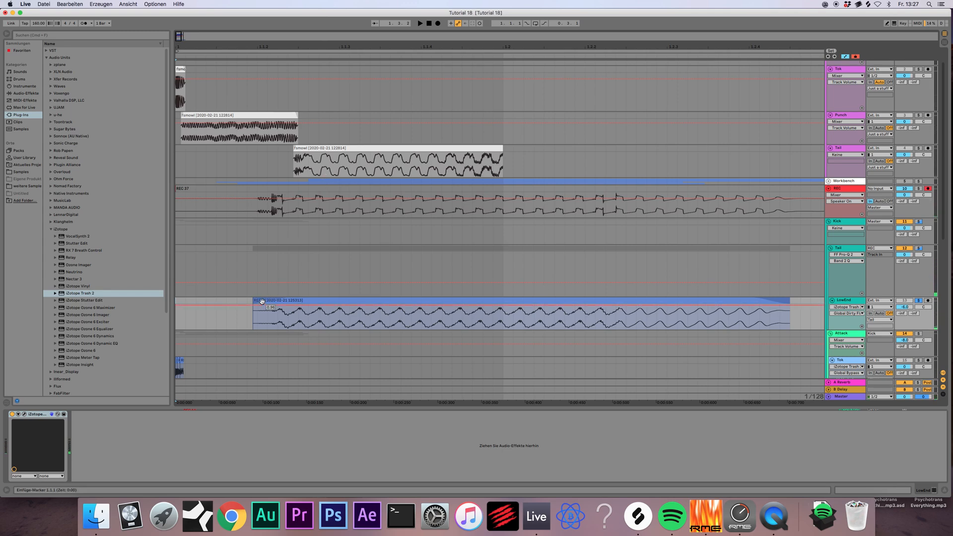
- Insert a new audio track below LowEnd and move the REC 37 recording onto it
{"action": "left_click", "coordinate": [521, 206]}
{"action": "left_click", "coordinate": [847, 301]}
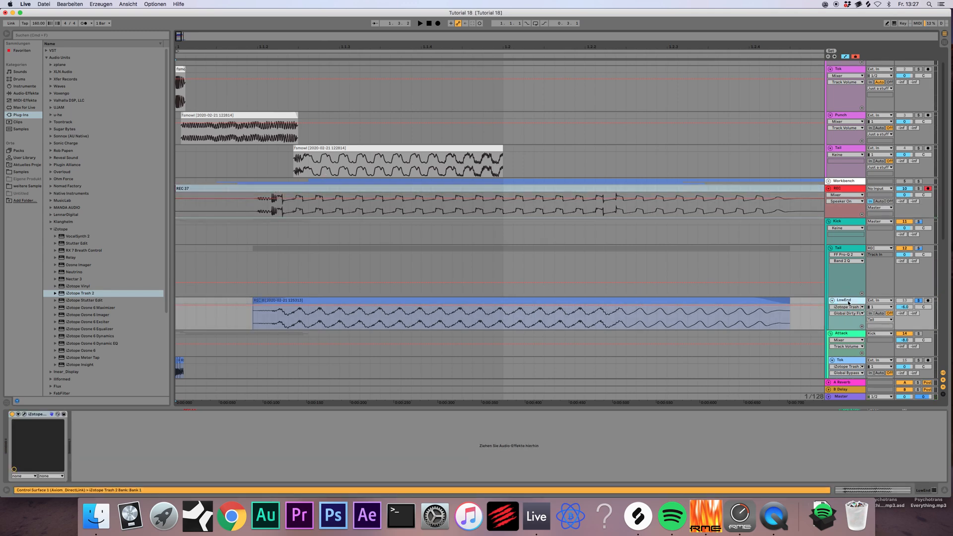
{"action": "key", "text": "super+t"}
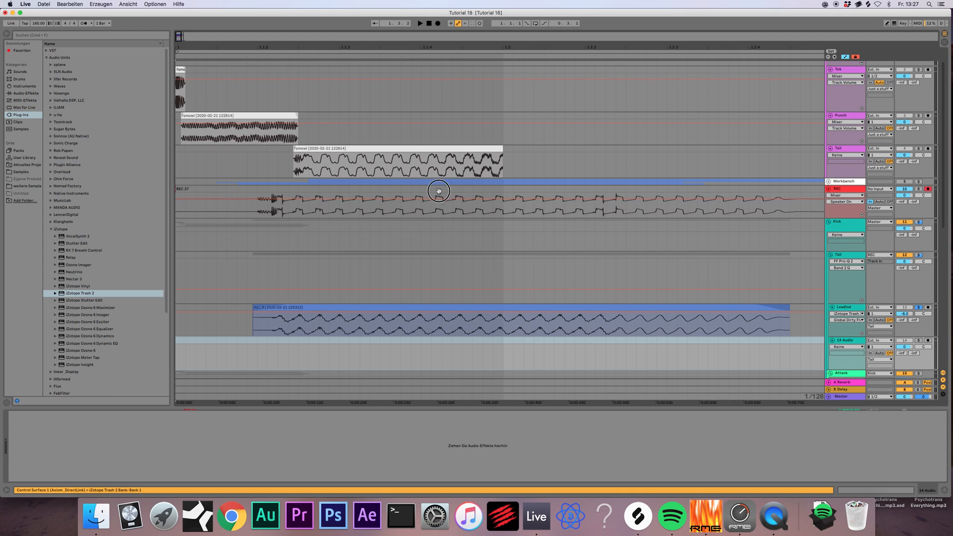
{"action": "left_click_drag", "start_coordinate": [438, 191], "coordinate": [449, 345]}
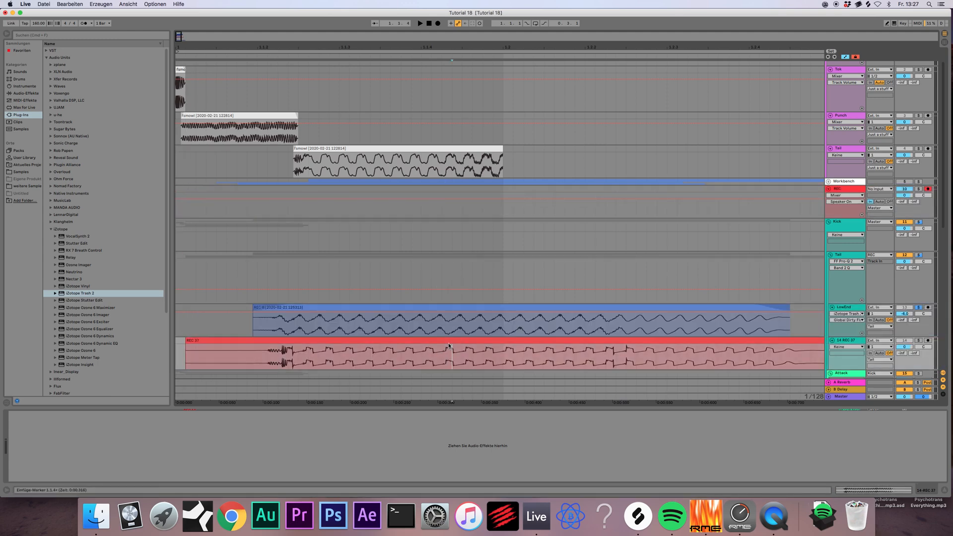
- Open the REC 37 clip's sample settings and turn off Warp
{"action": "double_click", "coordinate": [449, 344]}
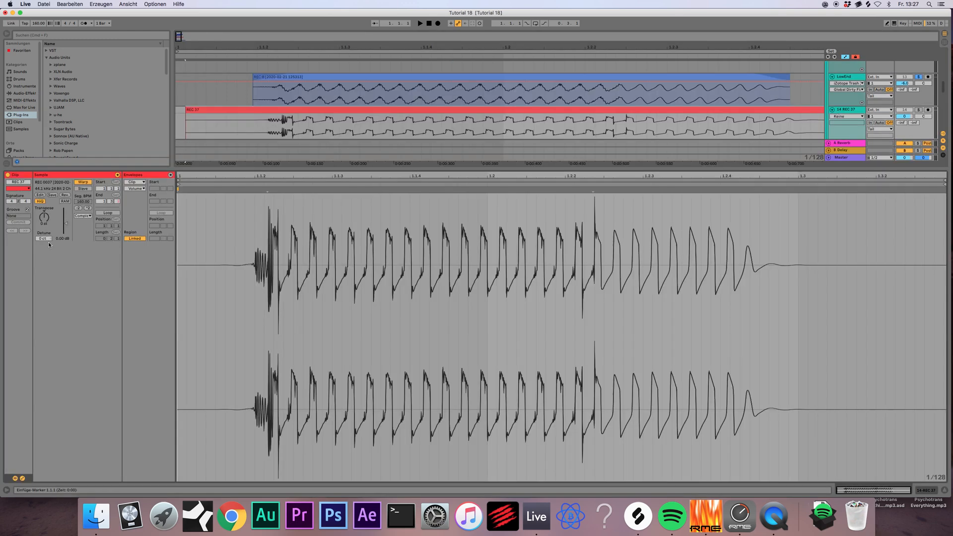
{"action": "left_click", "coordinate": [81, 182]}
{"action": "key", "text": "Return"}
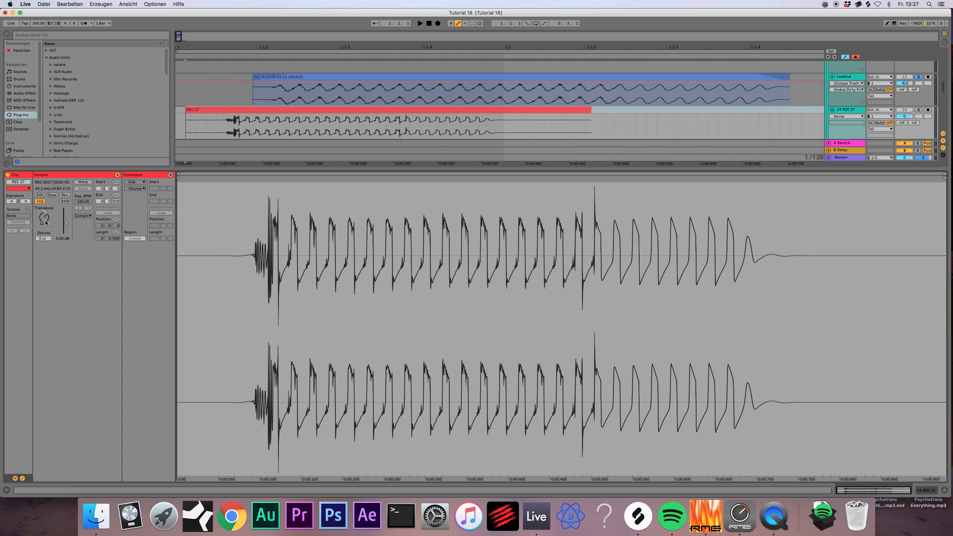
- Shift the REC 37 clip later and trim off its noisy attack so it starts midway between 1.1.2 and 1.1.3
{"action": "left_click_drag", "start_coordinate": [365, 111], "coordinate": [427, 113]}
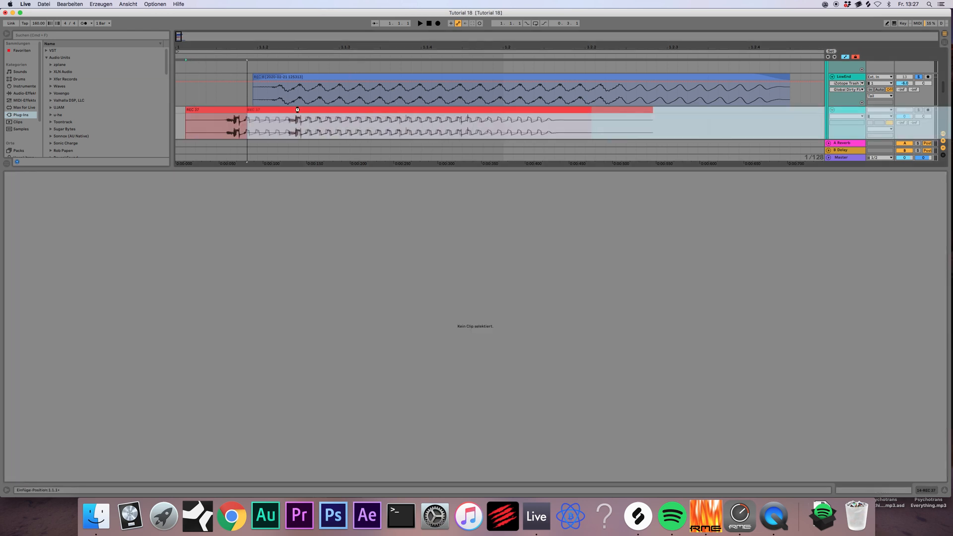
{"action": "key", "text": "space"}
{"action": "key", "text": "space"}
{"action": "left_click_drag", "start_coordinate": [246, 114], "coordinate": [305, 110]}
- Solo the 14 REC 37 track, hide the clip details and audition the trimmed layer with the Tail group
{"action": "left_click", "coordinate": [918, 110]}
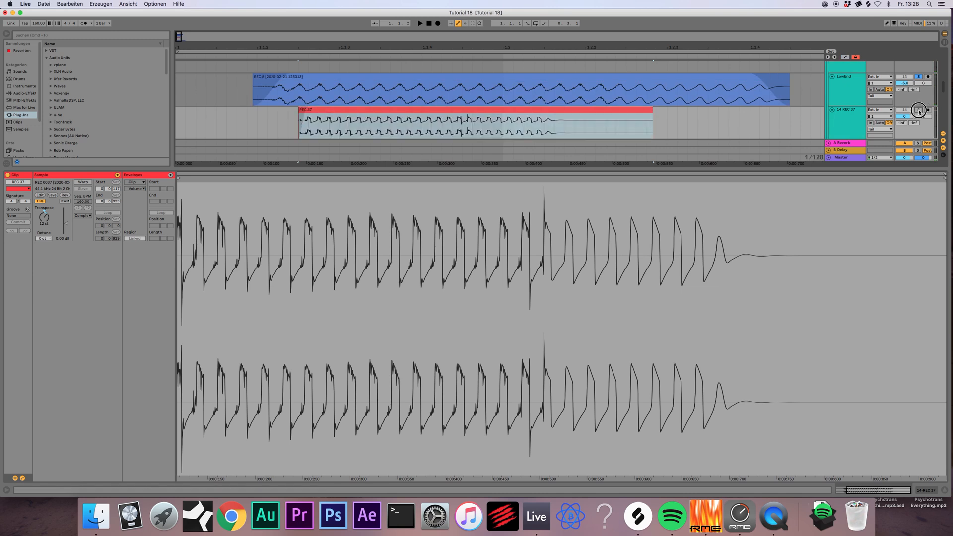
{"action": "key", "text": "space"}
{"action": "key", "text": "space"}
{"action": "key", "text": "space"}
{"action": "key", "text": "space"}
{"action": "left_click", "coordinate": [944, 489]}
{"action": "key", "text": "space"}
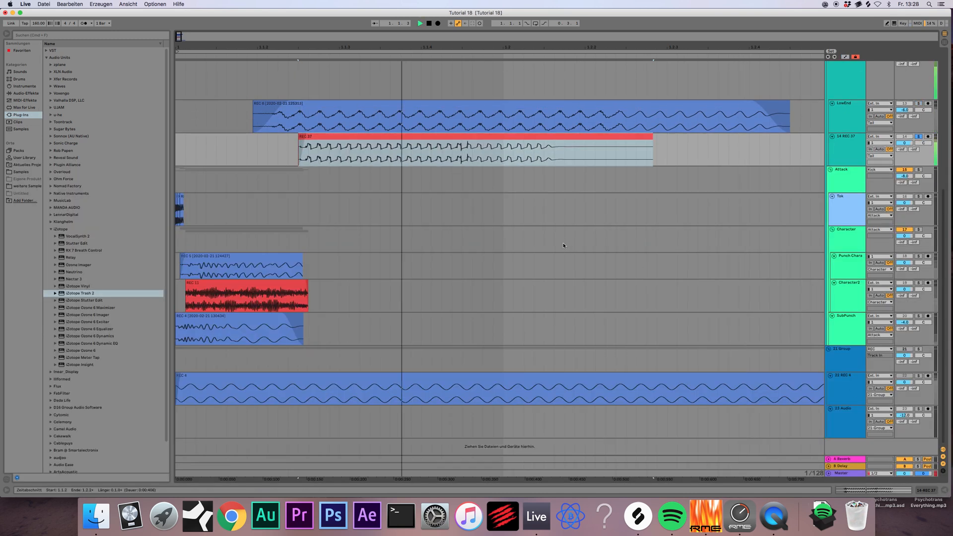
{"action": "scroll", "coordinate": [611, 259], "scroll_direction": "up", "scroll_amount": 2}
{"action": "key", "text": "space"}
{"action": "key", "text": "space"}
{"action": "key", "text": "space"}
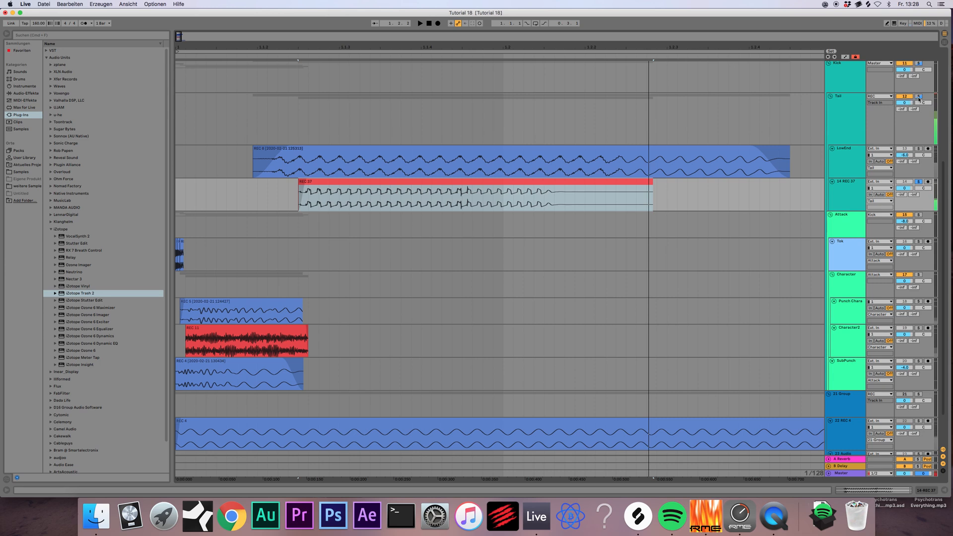
- Lower the 14 REC 37 track's volume to -16 dB while auditioning it
{"action": "left_click", "coordinate": [844, 189]}
{"action": "left_click", "coordinate": [906, 189]}
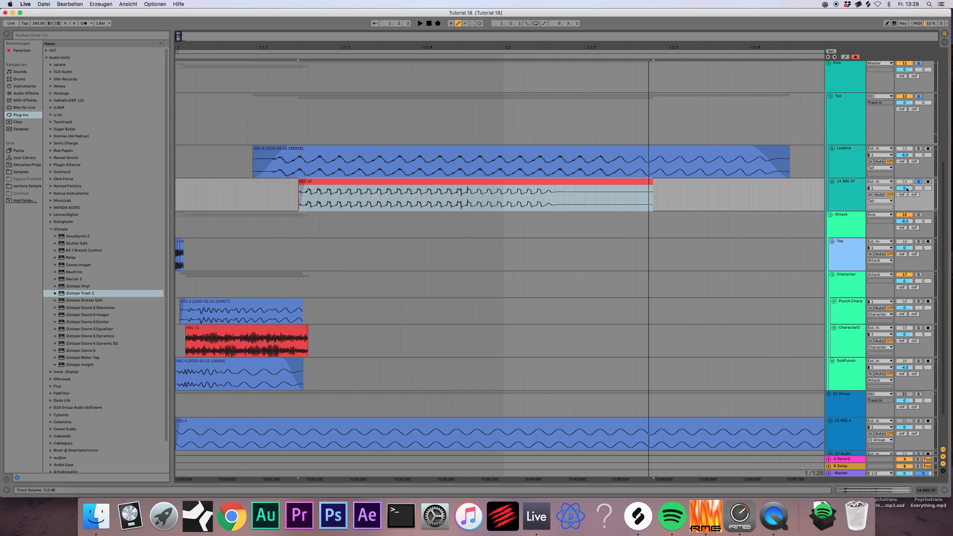
{"action": "key", "text": "space"}
{"action": "key", "text": "space"}
{"action": "key", "text": "space"}
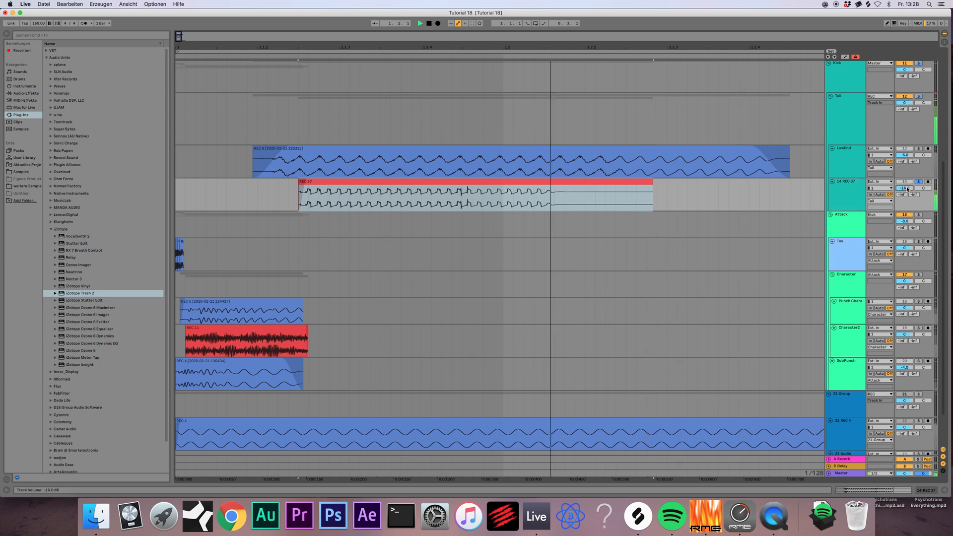
{"action": "key", "text": "space"}
- Add a Saturator audio effect to the 14 REC 37 track and play it back
{"action": "double_click", "coordinate": [844, 189]}
{"action": "left_click", "coordinate": [24, 95]}
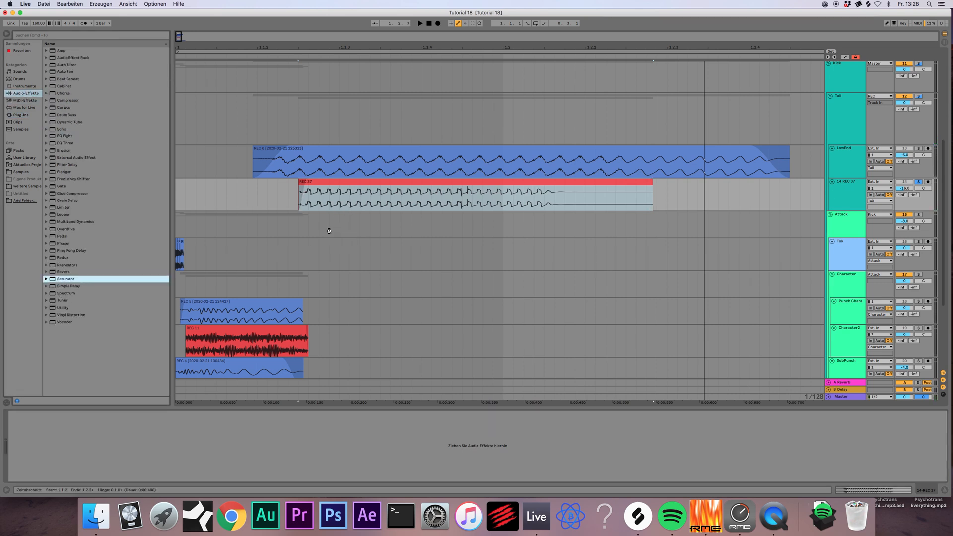
{"action": "key", "text": "space"}
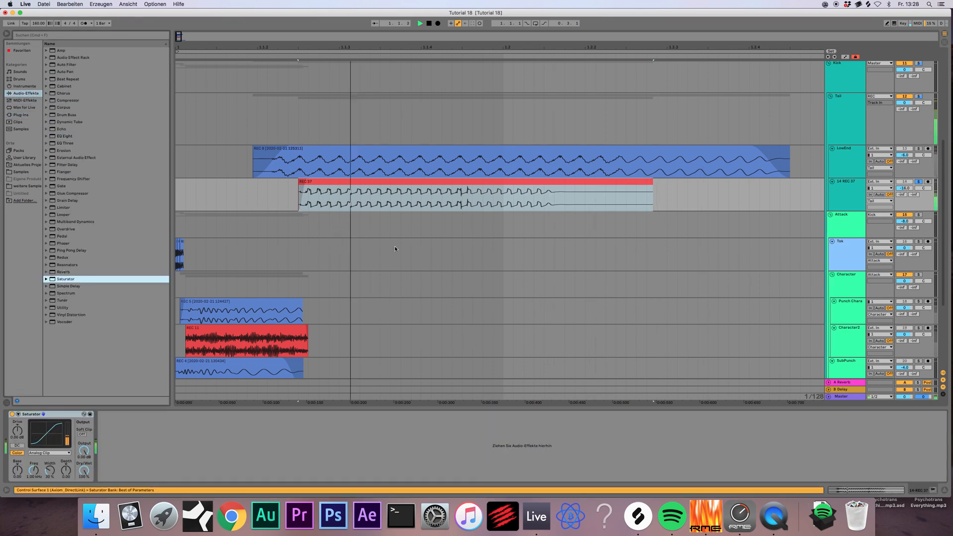
- Shorten the REC 37 clip with a long fade-out and reposition it to end just past 1.2.1
{"action": "left_click_drag", "start_coordinate": [392, 184], "coordinate": [406, 185]}
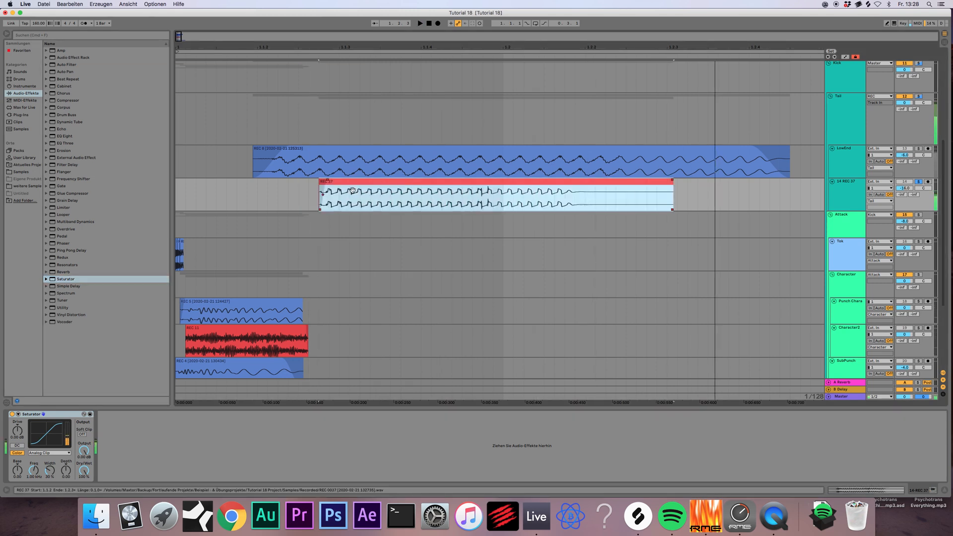
{"action": "left_click_drag", "start_coordinate": [672, 183], "coordinate": [415, 195]}
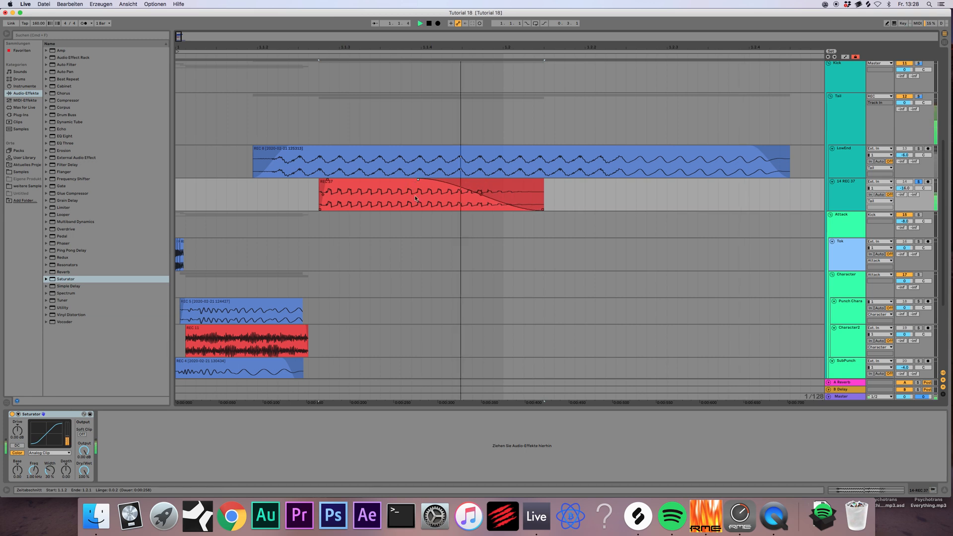
{"action": "left_click_drag", "start_coordinate": [346, 182], "coordinate": [327, 183]}
{"action": "key", "text": "space"}
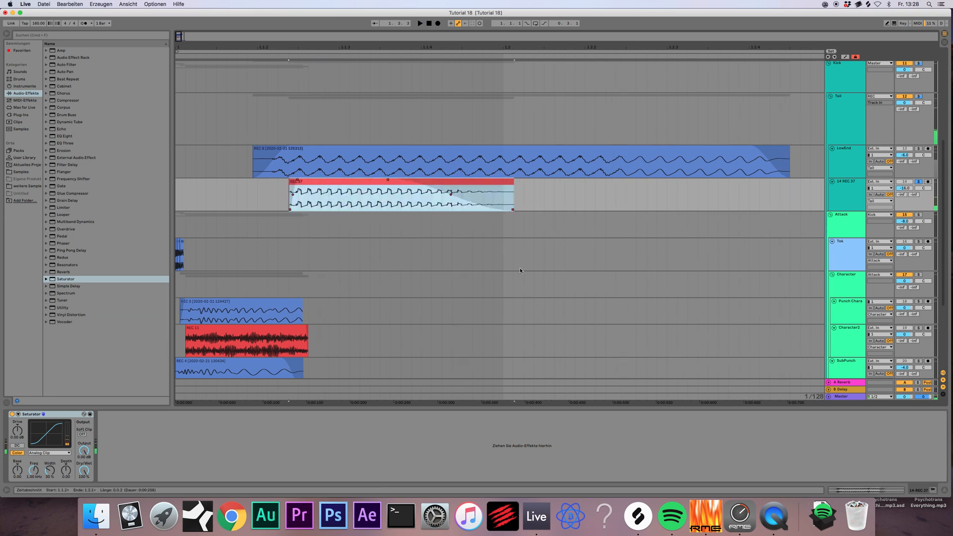
- Shorten the LowEnd clip so it ends between 1.2.1 and 1.2.2, keeping its fade-out, and audition the Tail
{"action": "left_click", "coordinate": [854, 101]}
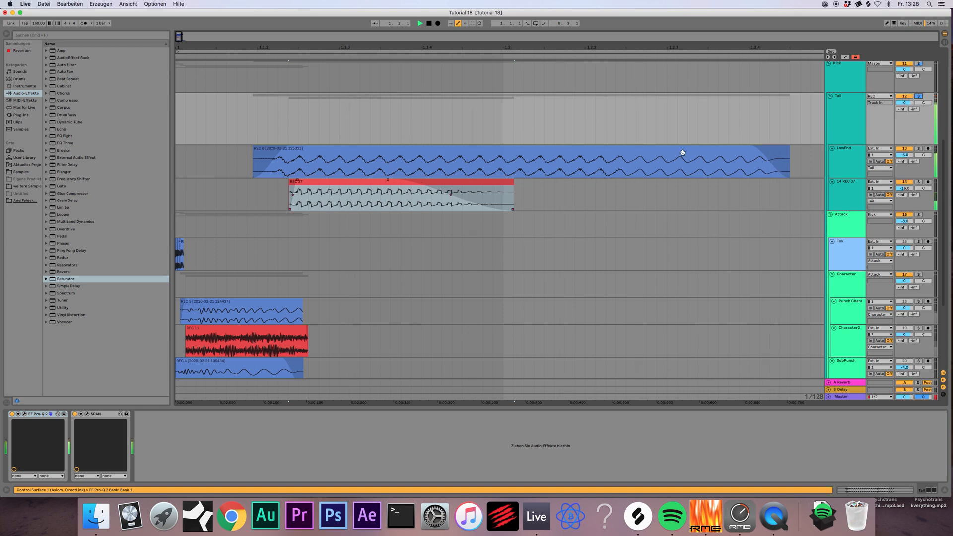
{"action": "left_click_drag", "start_coordinate": [788, 156], "coordinate": [563, 164]}
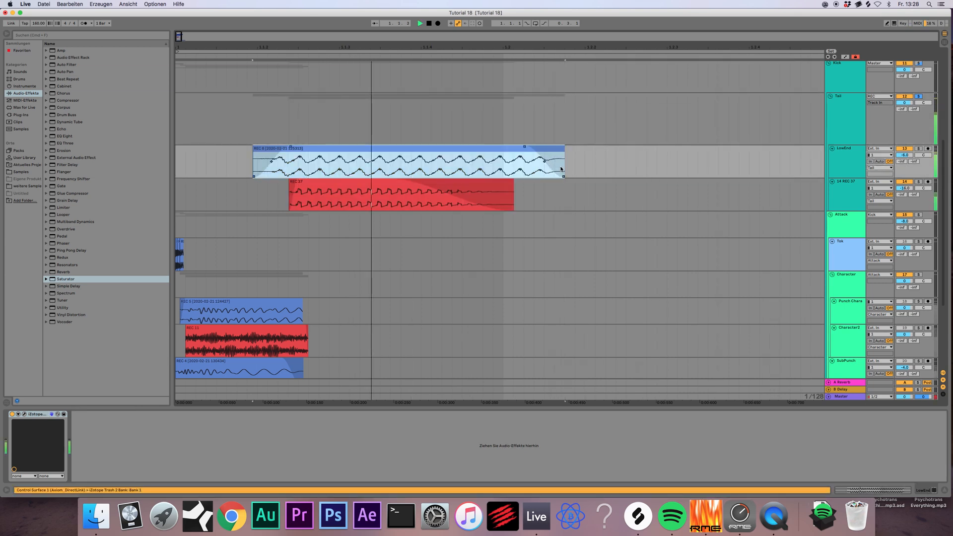
{"action": "left_click", "coordinate": [398, 193]}
{"action": "key", "text": "space"}
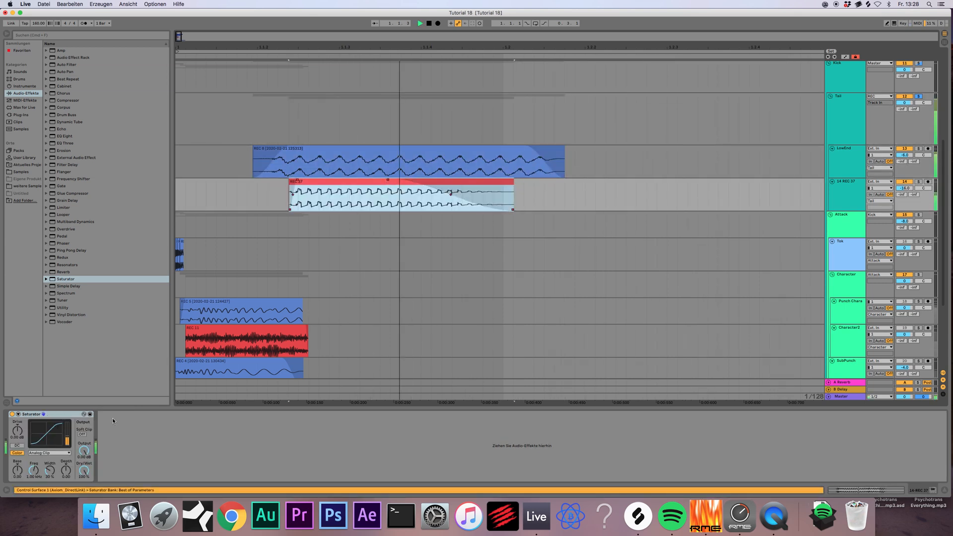
- Shorten the REC 37 clip further, add a long fade-in meeting its fade-out, and place it from just after 1.1.2 to about 1.1.4
{"action": "left_click_drag", "start_coordinate": [360, 185], "coordinate": [422, 180]}
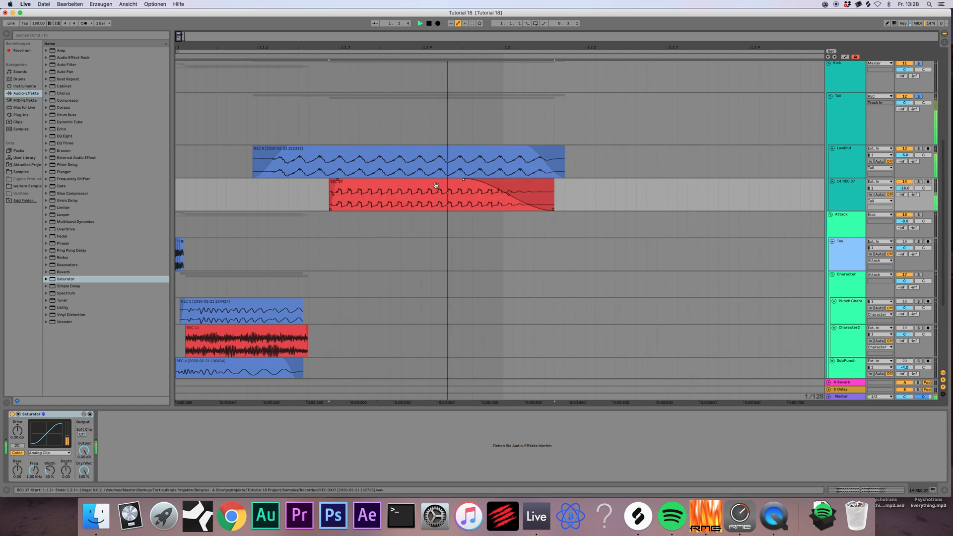
{"action": "left_click_drag", "start_coordinate": [538, 194], "coordinate": [519, 188]}
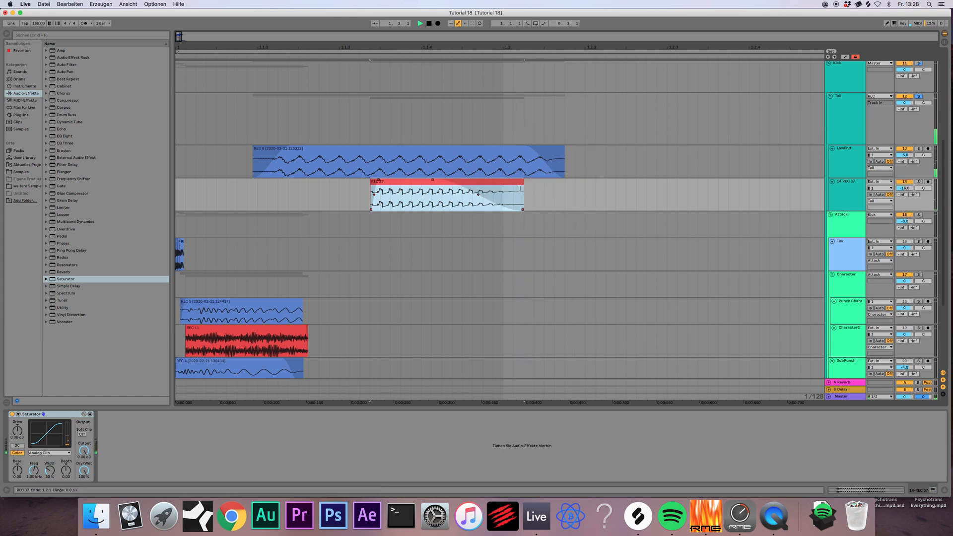
{"action": "left_click", "coordinate": [430, 26]}
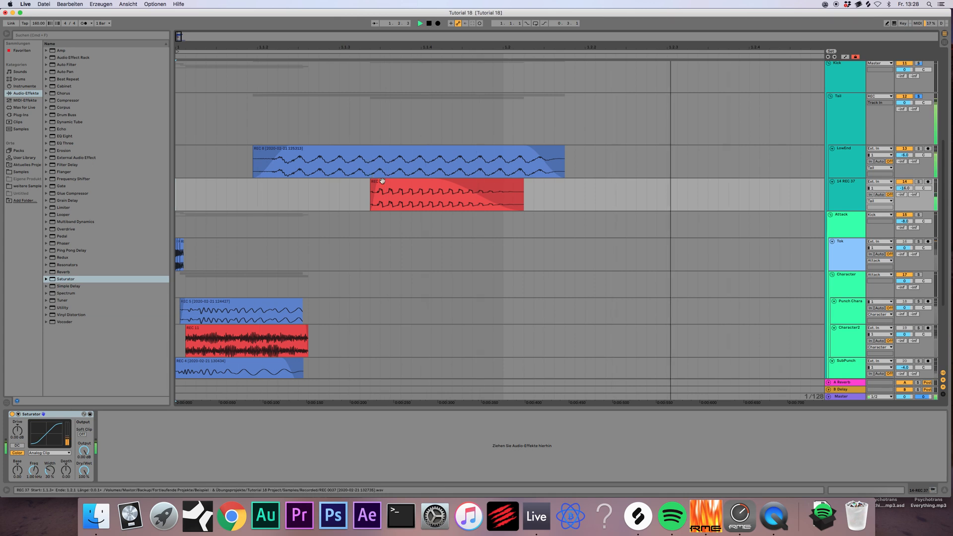
{"action": "left_click_drag", "start_coordinate": [431, 190], "coordinate": [336, 190]}
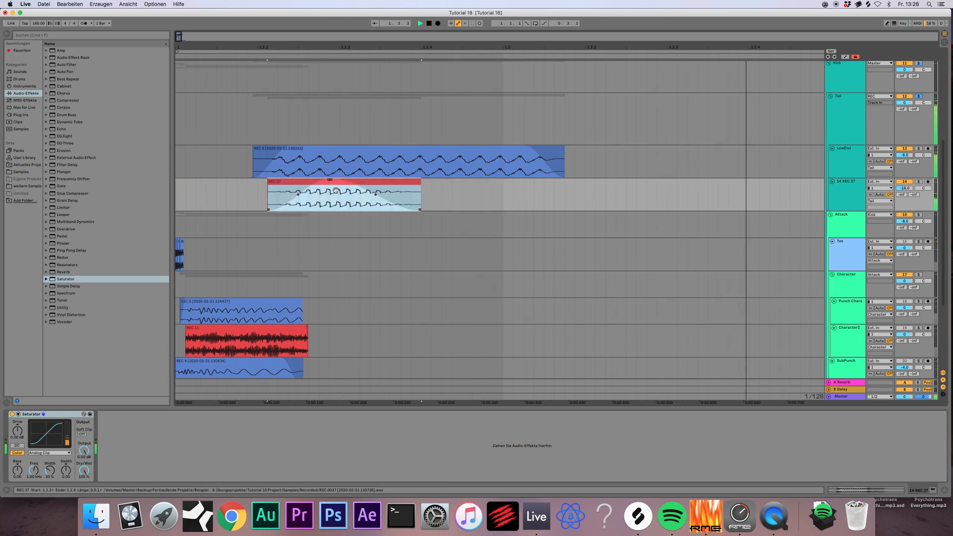
{"action": "left_click", "coordinate": [430, 26]}
{"action": "key", "text": "space"}
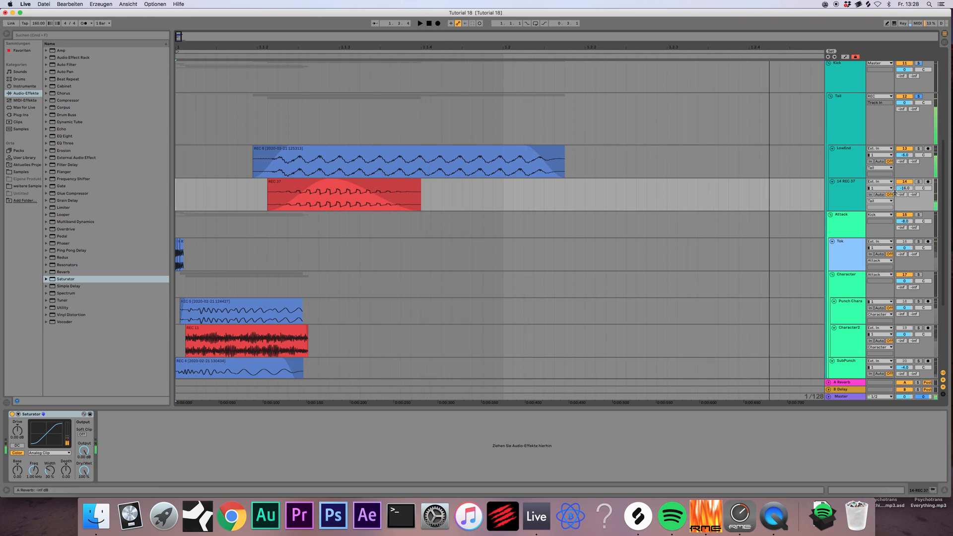
- Add FabFilter Pro-Q 2 after iZotope Trash 2 on the LowEnd track and start playback
{"action": "left_click", "coordinate": [856, 155]}
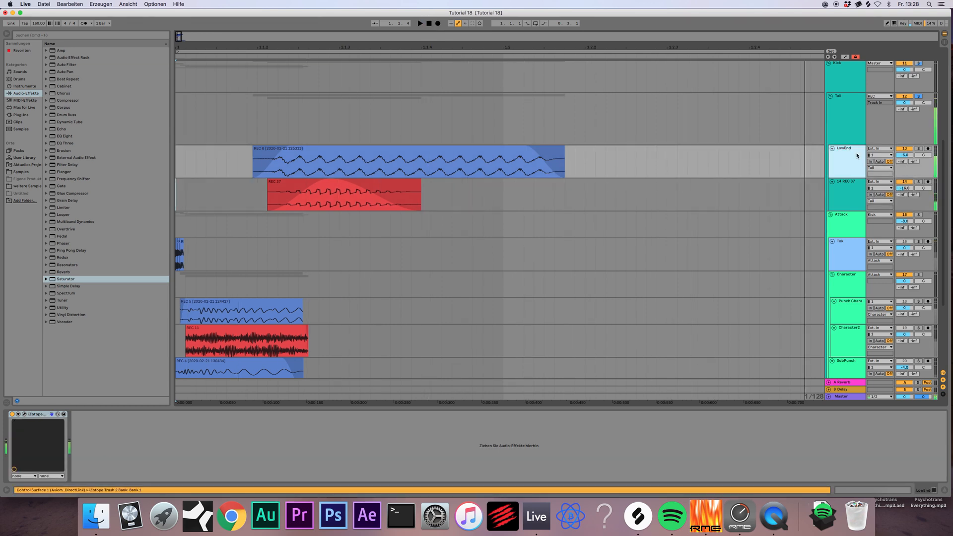
{"action": "scroll", "coordinate": [484, 191], "scroll_direction": "up", "scroll_amount": 1}
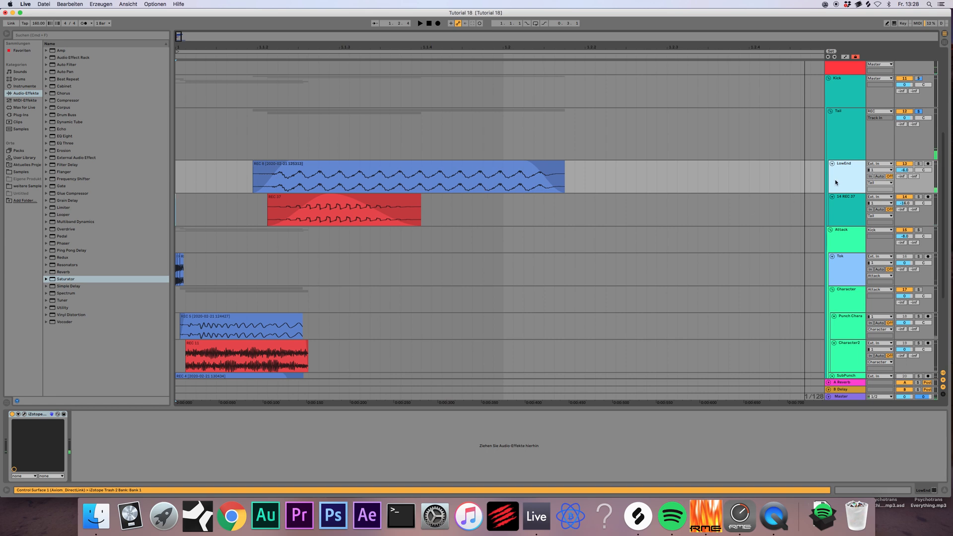
{"action": "left_click", "coordinate": [21, 115]}
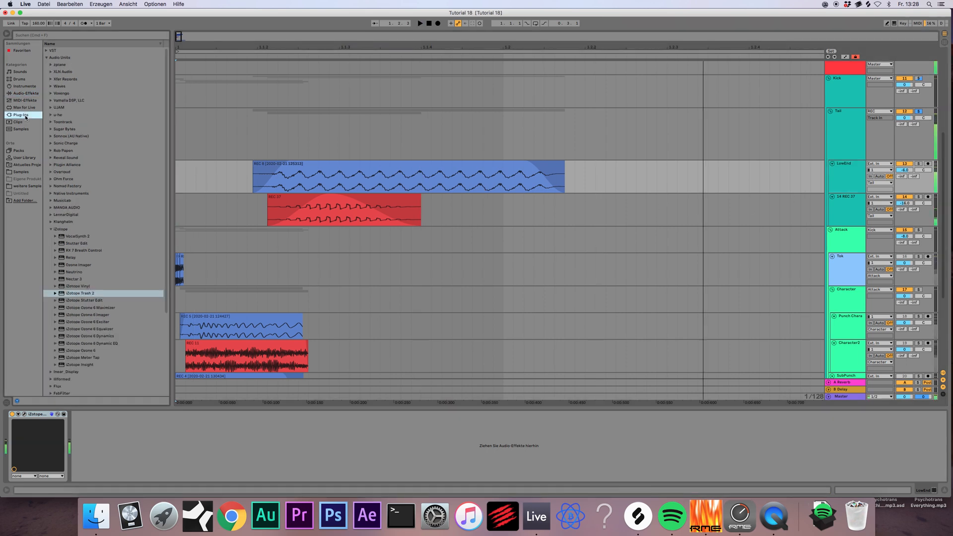
{"action": "left_click", "coordinate": [50, 229]}
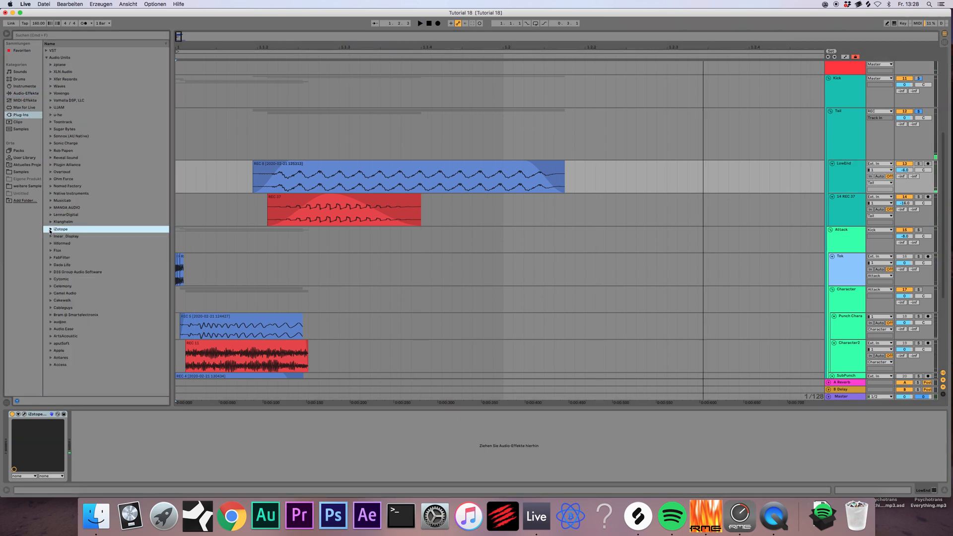
{"action": "left_click", "coordinate": [51, 257]}
{"action": "left_click_drag", "start_coordinate": [77, 307], "coordinate": [327, 172]}
{"action": "key", "text": "space"}
- Load Pro-Q 2's Low Cut Brickwall preset, set the cut to about 245 Hz and add a +9 dB bell around 7 kHz
{"action": "left_click", "coordinate": [685, 117]}
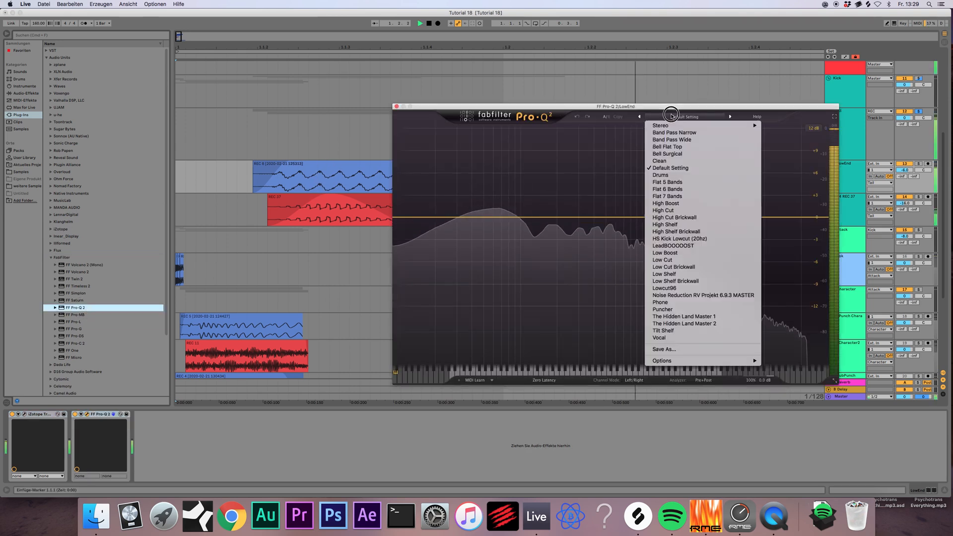
{"action": "left_click", "coordinate": [679, 268]}
{"action": "left_click_drag", "start_coordinate": [485, 217], "coordinate": [540, 217]}
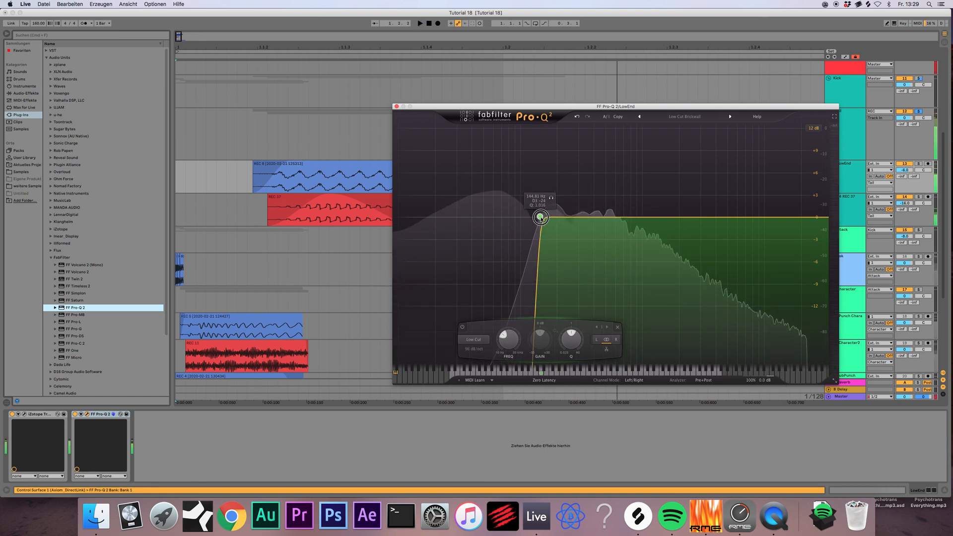
{"action": "left_click_drag", "start_coordinate": [651, 216], "coordinate": [745, 151]}
{"action": "key", "text": "space"}
{"action": "key", "text": "space"}
{"action": "key", "text": "space"}
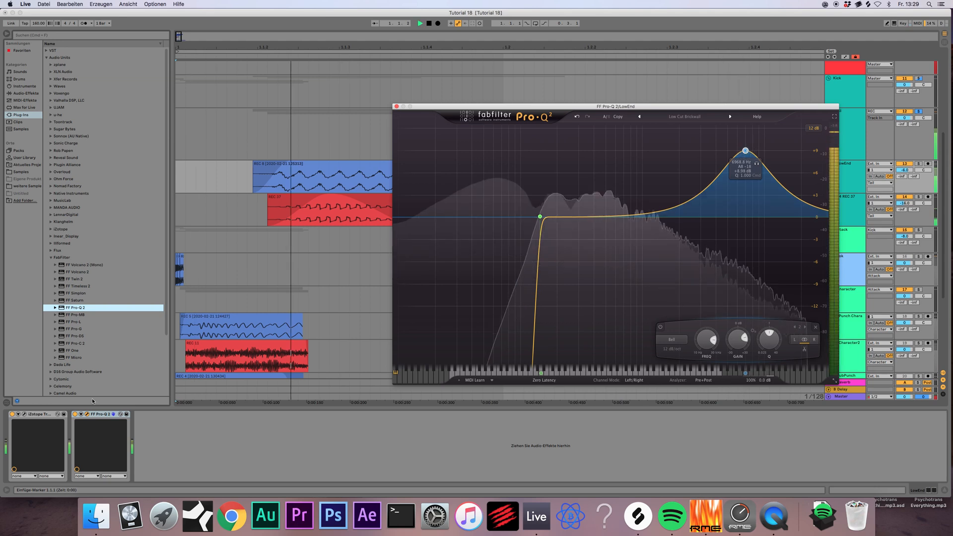
{"action": "key", "text": "space"}
- Add the Xfer OTT multiband compressor after Pro-Q 2 on the LowEnd track and audition it
{"action": "left_click_drag", "start_coordinate": [77, 293], "coordinate": [164, 414]}
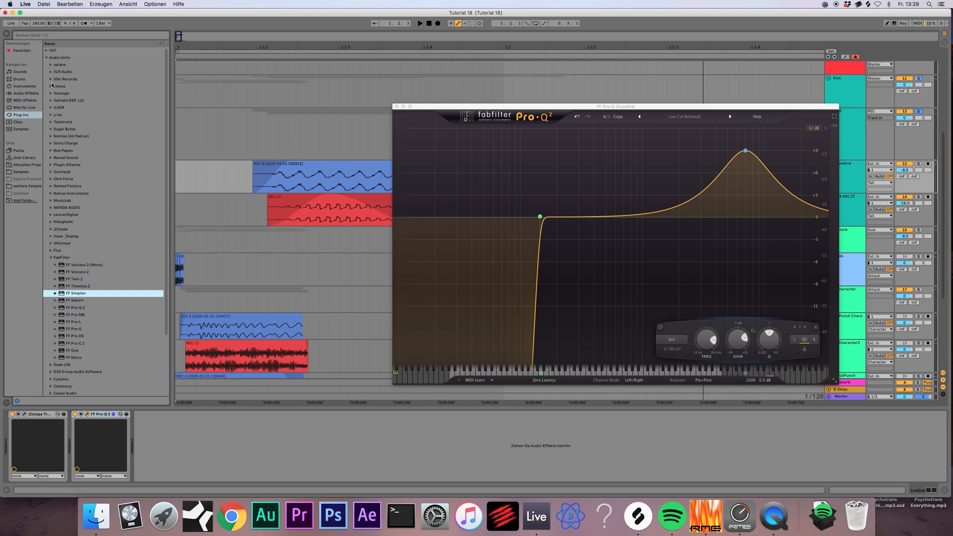
{"action": "left_click", "coordinate": [50, 80]}
{"action": "left_click_drag", "start_coordinate": [69, 93], "coordinate": [250, 417]}
{"action": "key", "text": "space"}
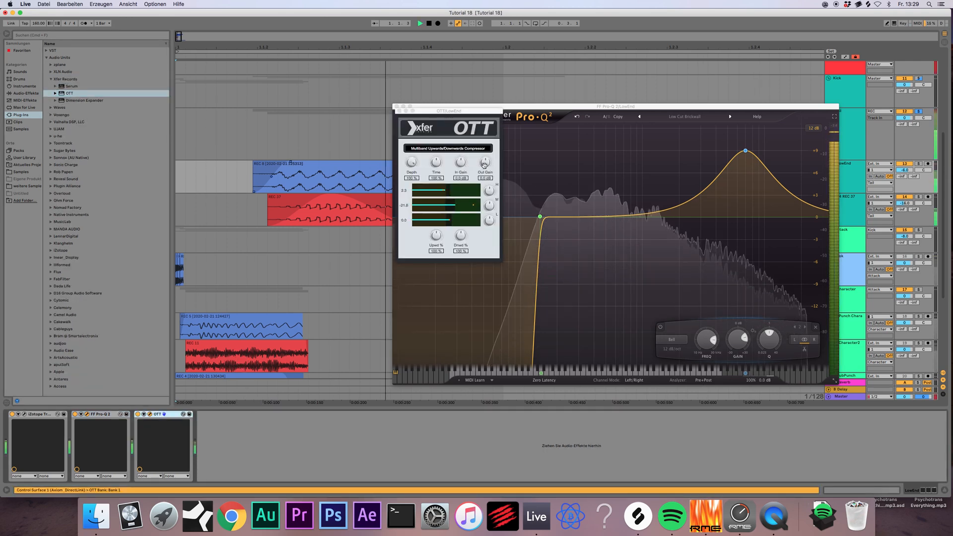
{"action": "key", "text": "space"}
- Raise OTT's input gain to about 11 dB, adjust its output gain during playback, and close both plug-in windows
{"action": "left_click", "coordinate": [489, 190]}
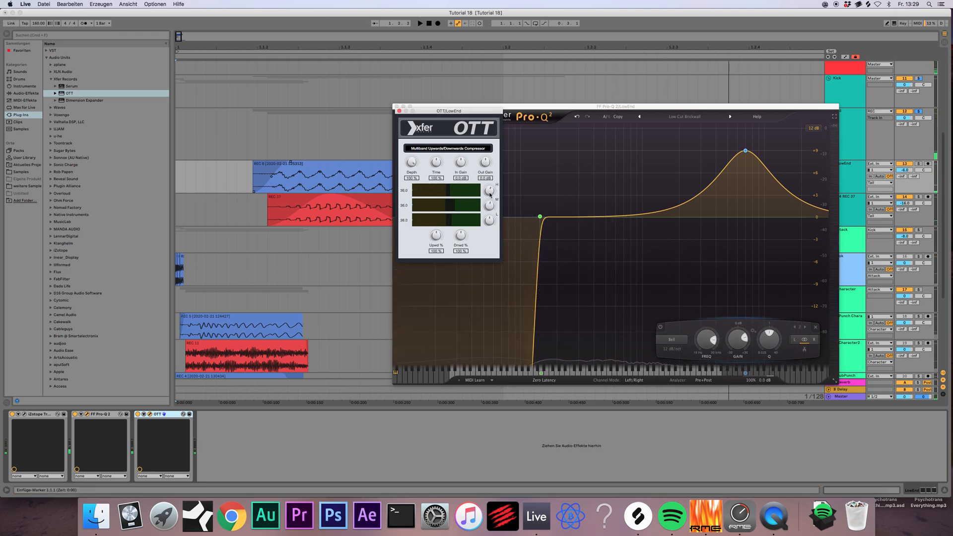
{"action": "key", "text": "space"}
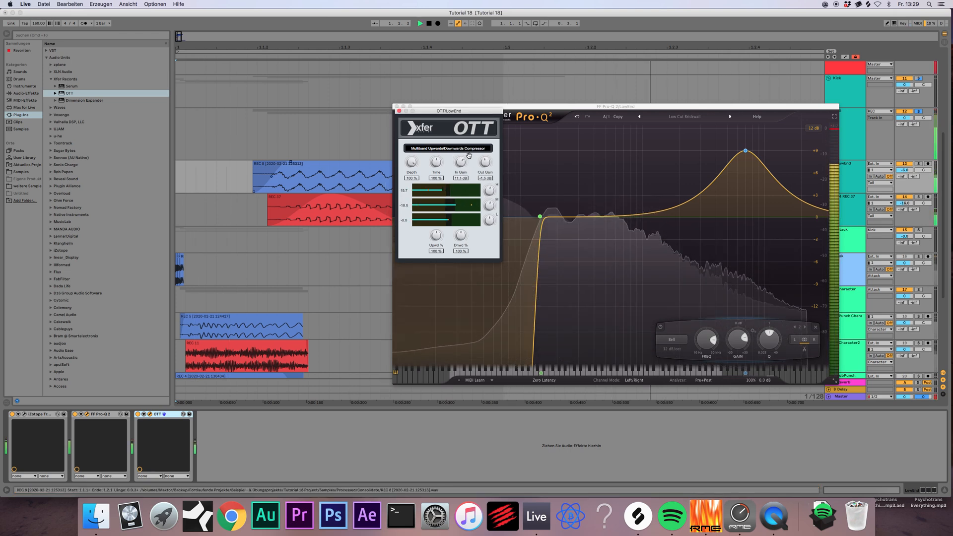
{"action": "left_click_drag", "start_coordinate": [485, 161], "coordinate": [486, 156]}
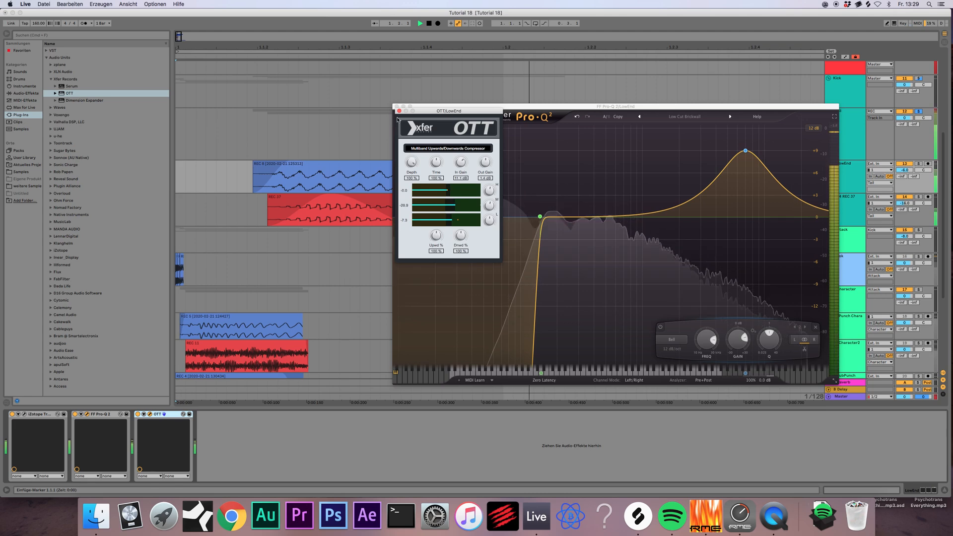
{"action": "left_click", "coordinate": [399, 111]}
{"action": "left_click", "coordinate": [395, 106]}
{"action": "key", "text": "space"}
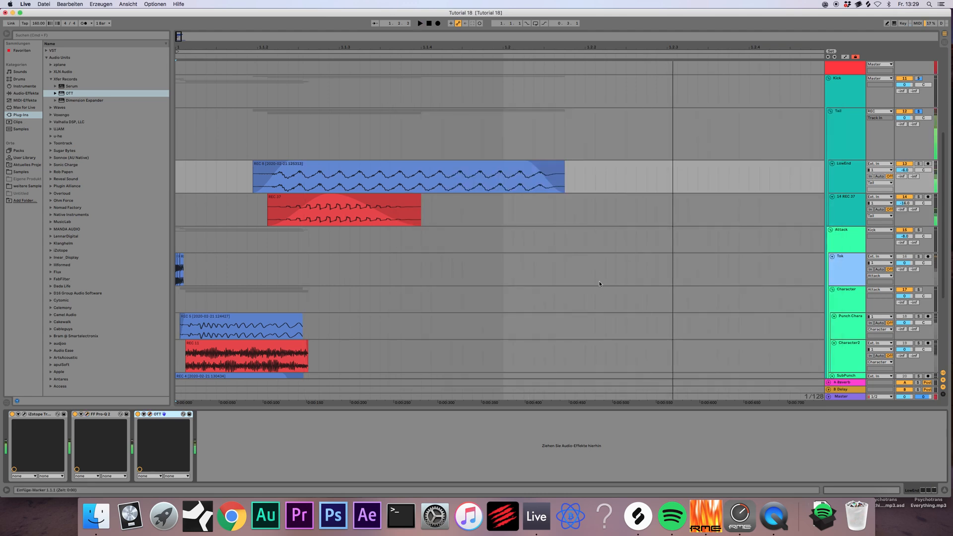
- Insert a new audio track below 14 REC 37 and place the REC 4 sine clip on it
{"action": "scroll", "coordinate": [599, 284], "scroll_direction": "down", "scroll_amount": 6}
{"action": "left_click", "coordinate": [349, 299]}
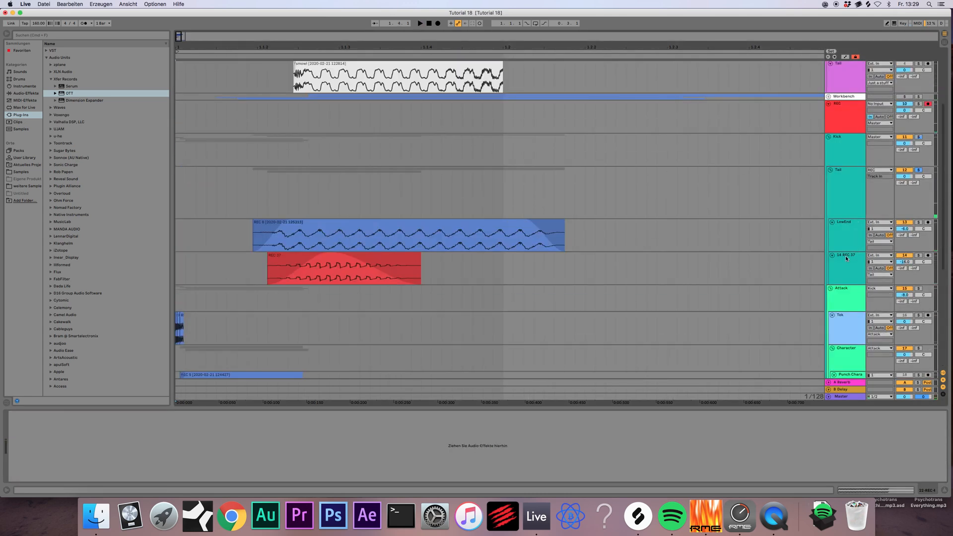
{"action": "left_click", "coordinate": [840, 261]}
{"action": "key", "text": "super+t"}
{"action": "scroll", "coordinate": [478, 291], "scroll_direction": "down", "scroll_amount": 4}
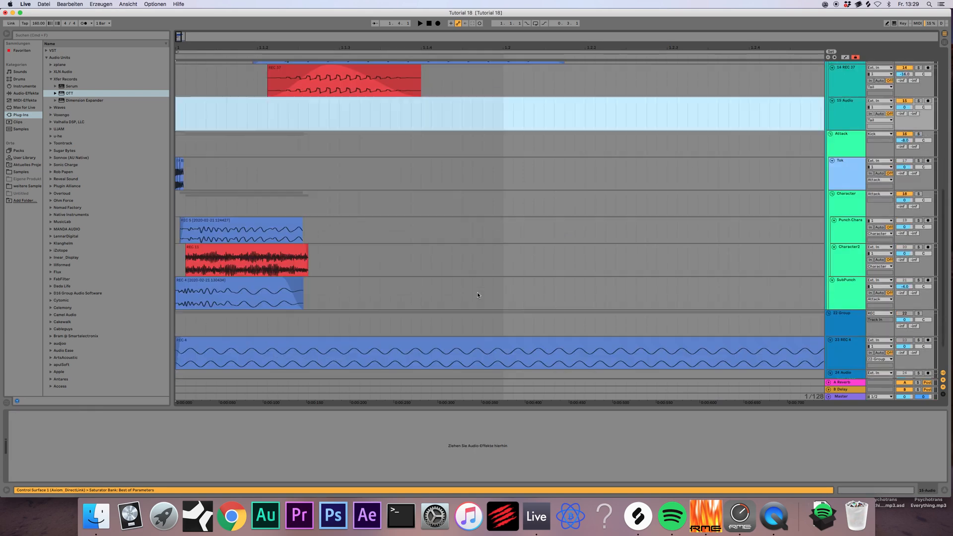
{"action": "left_click_drag", "start_coordinate": [442, 347], "coordinate": [207, 122]}
- Shift the REC 4 sine clip to start just before the LowEnd clip and delete the portion past the LowEnd clip's end
{"action": "key", "text": "space"}
{"action": "scroll", "coordinate": [327, 193], "scroll_direction": "up", "scroll_amount": 4}
{"action": "key", "text": "space"}
{"action": "left_click_drag", "start_coordinate": [296, 192], "coordinate": [345, 194]}
{"action": "left_click", "coordinate": [570, 213]}
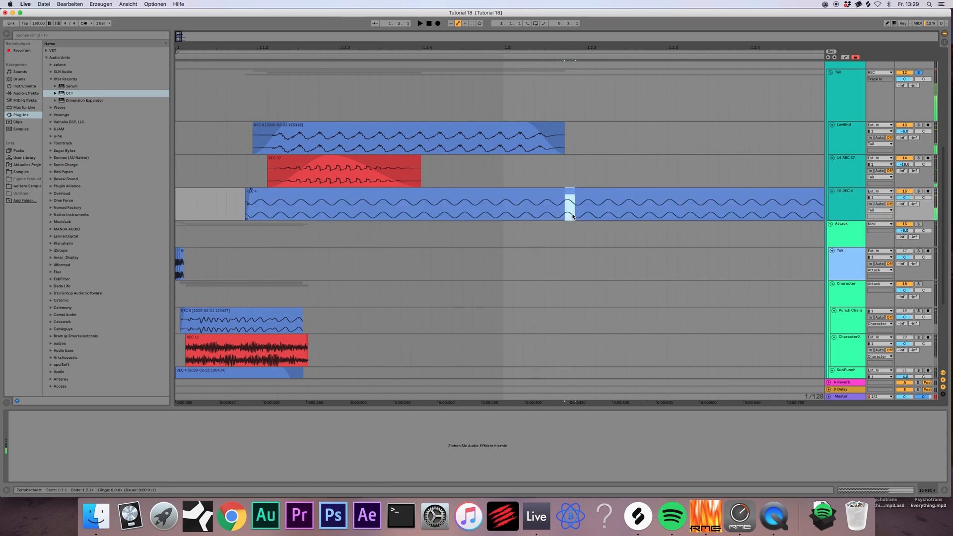
{"action": "key", "text": "Delete"}
{"action": "left_click", "coordinate": [587, 191]}
{"action": "key", "text": "Delete"}
{"action": "left_click", "coordinate": [558, 192]}
{"action": "key", "text": "space"}
{"action": "key", "text": "space"}
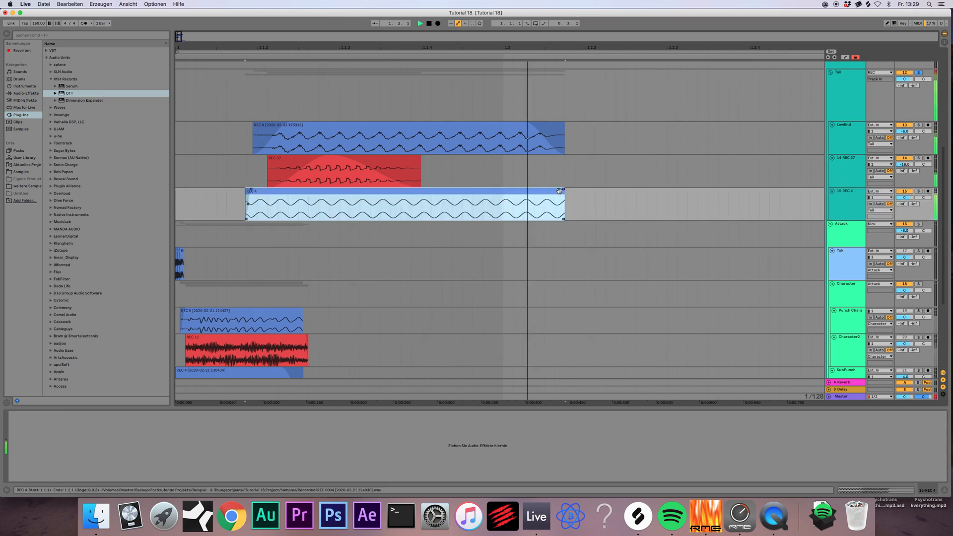
- Fade out the end of the trimmed REC 4 sine clip to match the LowEnd clip's fade, and play it back
{"action": "scroll", "coordinate": [823, 151], "scroll_direction": "up", "scroll_amount": 3}
{"action": "left_click", "coordinate": [378, 234]}
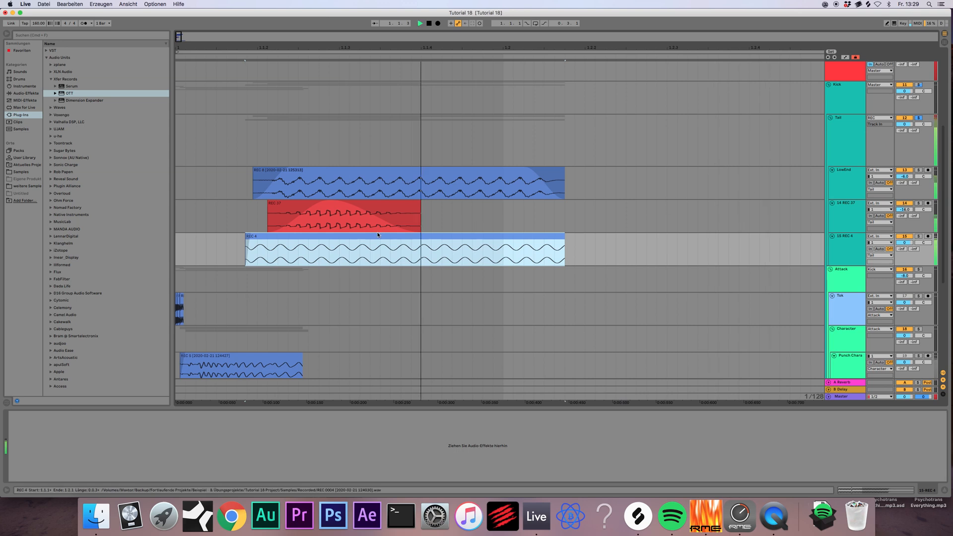
{"action": "key", "text": "space"}
{"action": "key", "text": "space"}
{"action": "left_click_drag", "start_coordinate": [564, 235], "coordinate": [532, 237]}
{"action": "key", "text": "space"}
{"action": "left_click", "coordinate": [511, 239]}
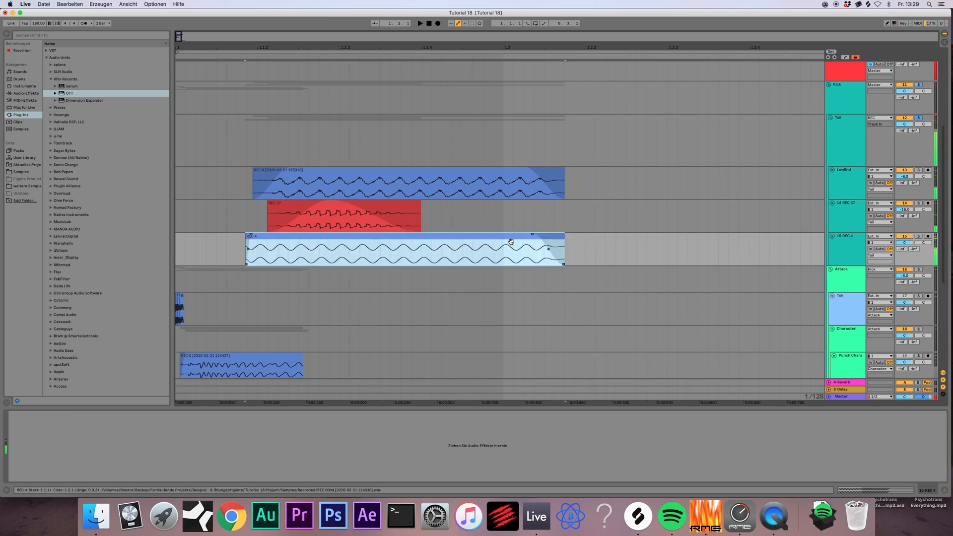
- Add an audio track named Up below 15 REC 4 and paste a copy of the faded sine clip onto it
{"action": "left_click", "coordinate": [857, 245]}
{"action": "key", "text": "super+t"}
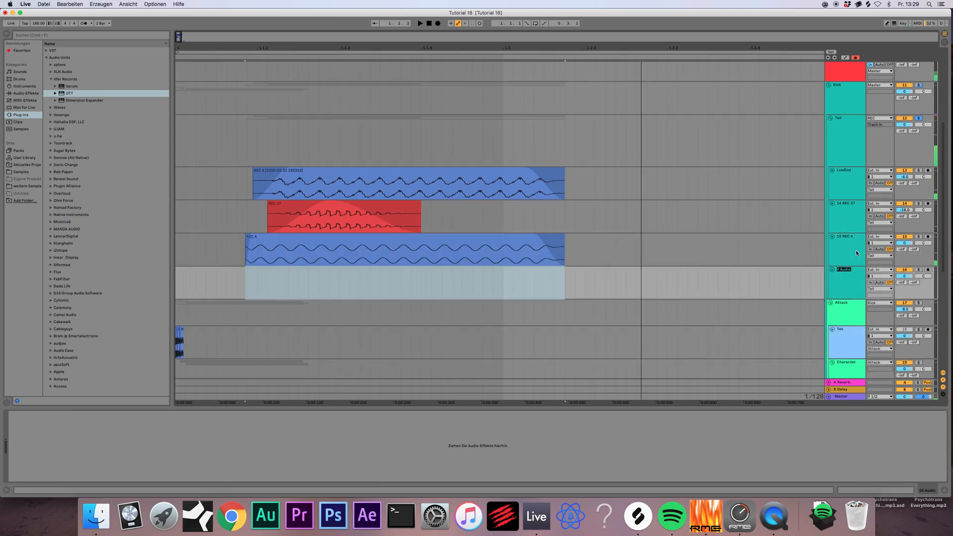
{"action": "key", "text": "Return"}
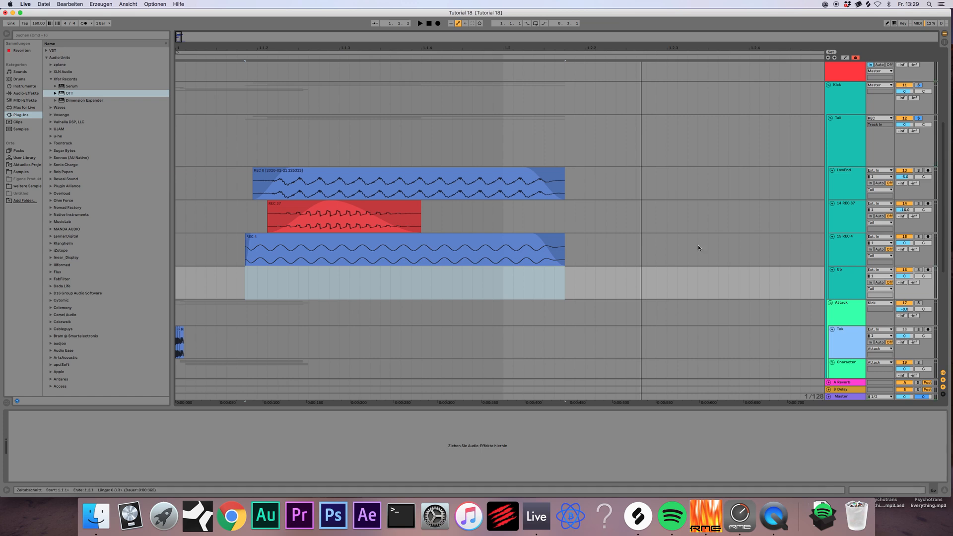
{"action": "left_click", "coordinate": [510, 238]}
{"action": "key", "text": "super+c"}
{"action": "left_click", "coordinate": [497, 277]}
{"action": "key", "text": "super+v"}
- Transpose the pasted sine clip on the Up track by 12 semitones and audition it
{"action": "double_click", "coordinate": [501, 274]}
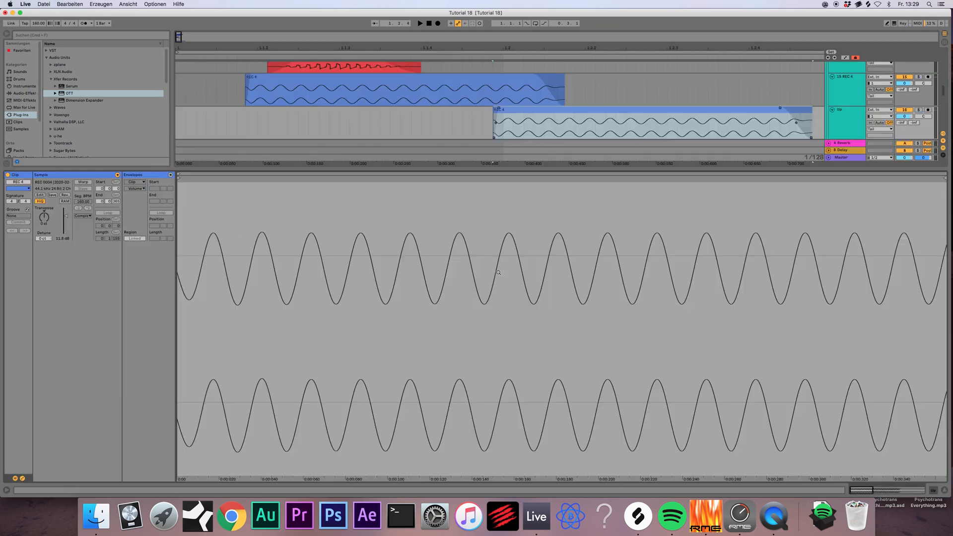
{"action": "key", "text": "Return"}
{"action": "key", "text": "space"}
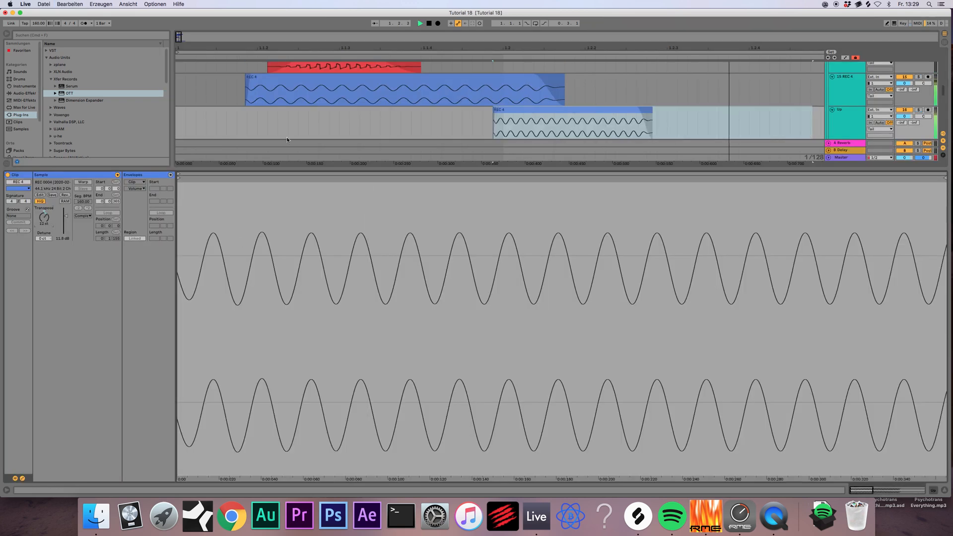
- Place the transposed clip just ahead of the REC 37 clip with a short fade-in, and extend it slightly past the sine clip above
{"action": "key", "text": "space"}
{"action": "left_click_drag", "start_coordinate": [507, 110], "coordinate": [281, 114]}
{"action": "key", "text": "space"}
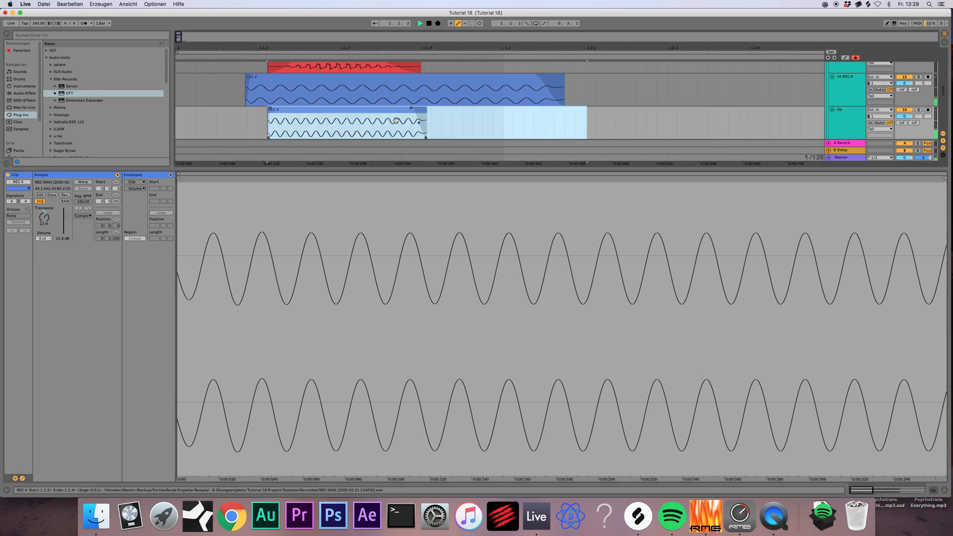
{"action": "left_click_drag", "start_coordinate": [425, 115], "coordinate": [580, 114]}
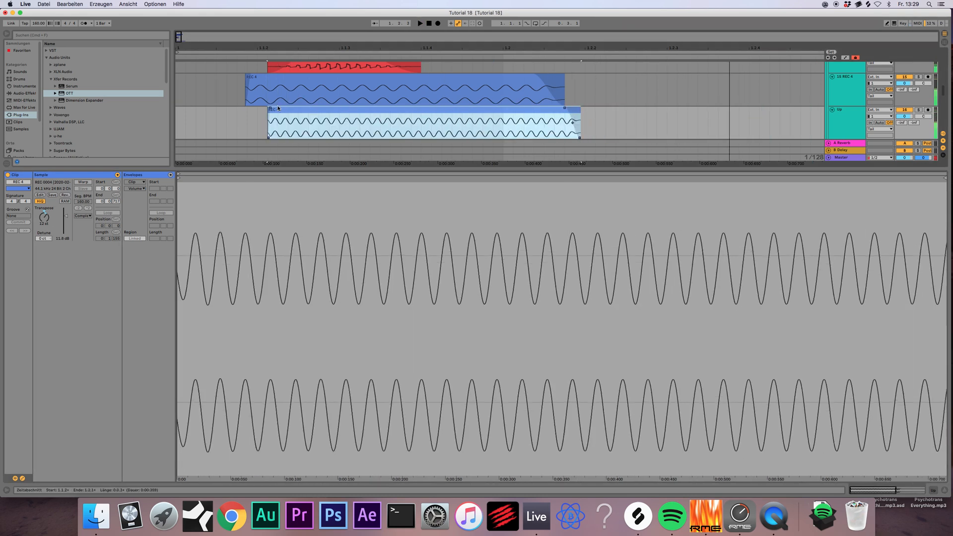
{"action": "left_click_drag", "start_coordinate": [271, 109], "coordinate": [263, 108]}
{"action": "key", "text": "space"}
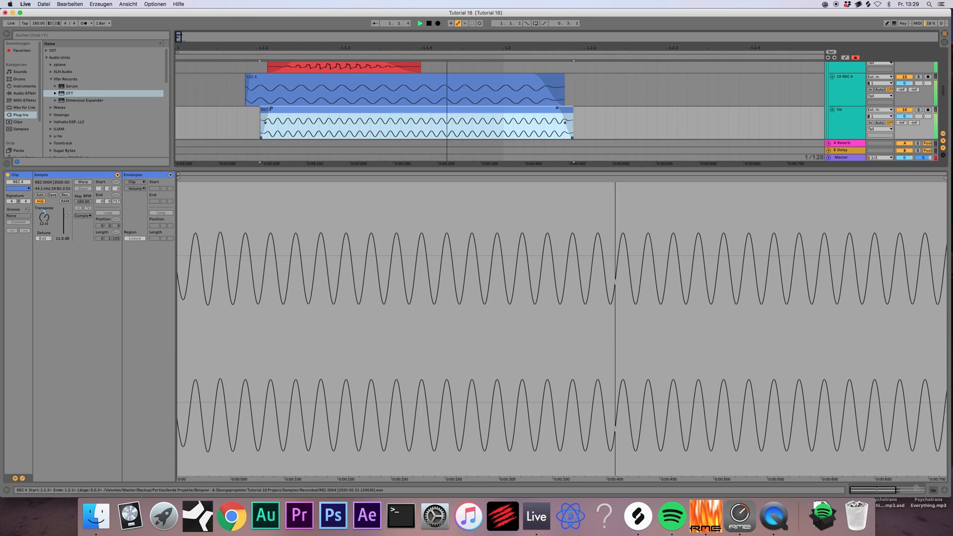
{"action": "left_click", "coordinate": [944, 490]}
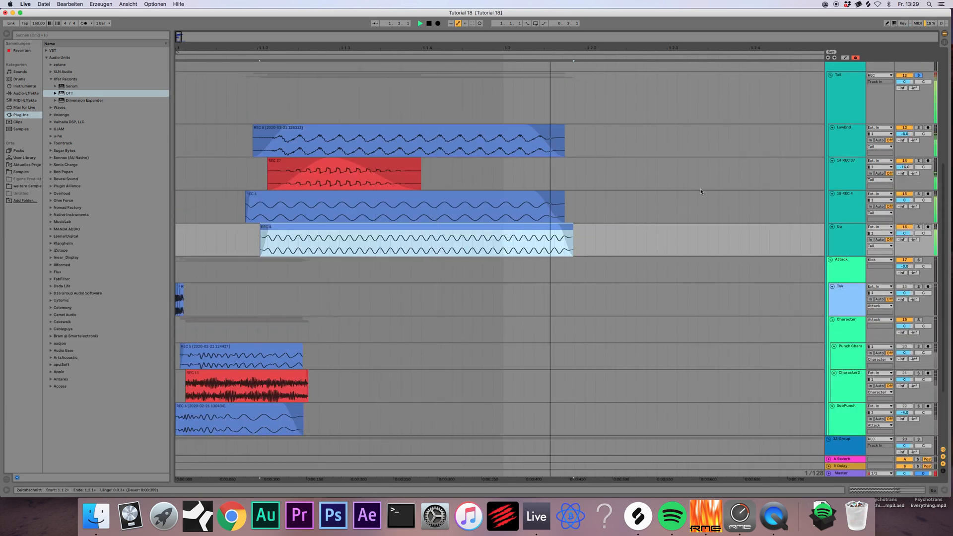
- Solo the LowEnd track and add a Saturator with Soft Clip enabled after OTT in its device chain
{"action": "left_click", "coordinate": [918, 128]}
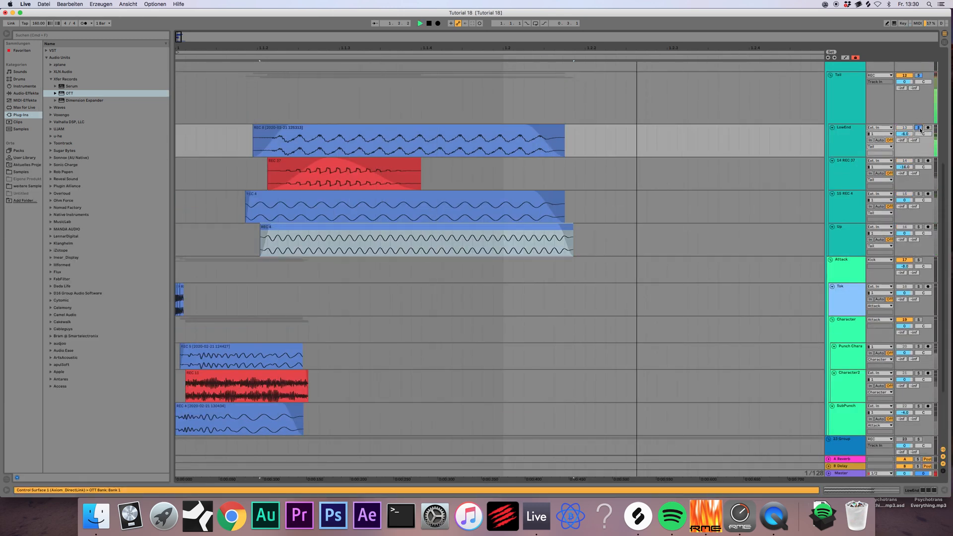
{"action": "double_click", "coordinate": [854, 132]}
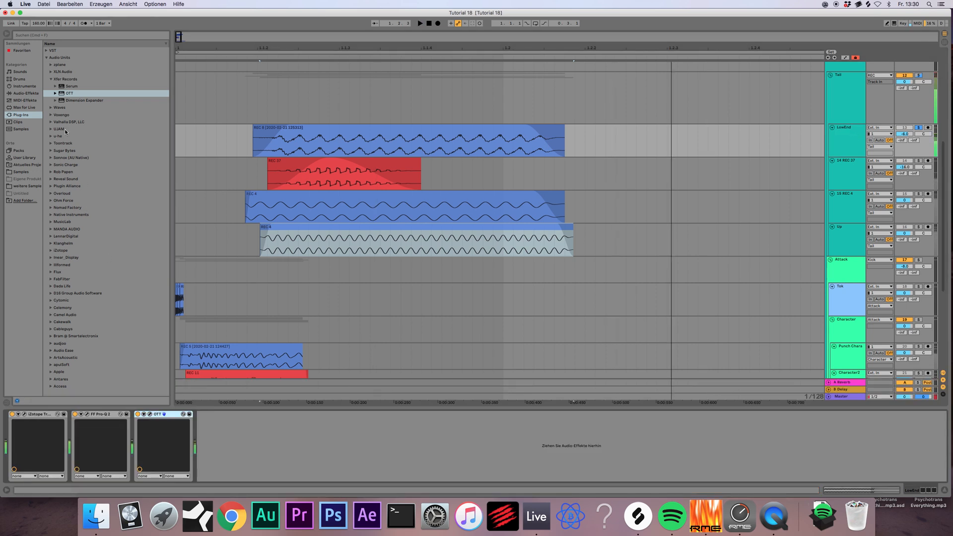
{"action": "left_click", "coordinate": [25, 93]}
{"action": "left_click_drag", "start_coordinate": [70, 279], "coordinate": [203, 404]}
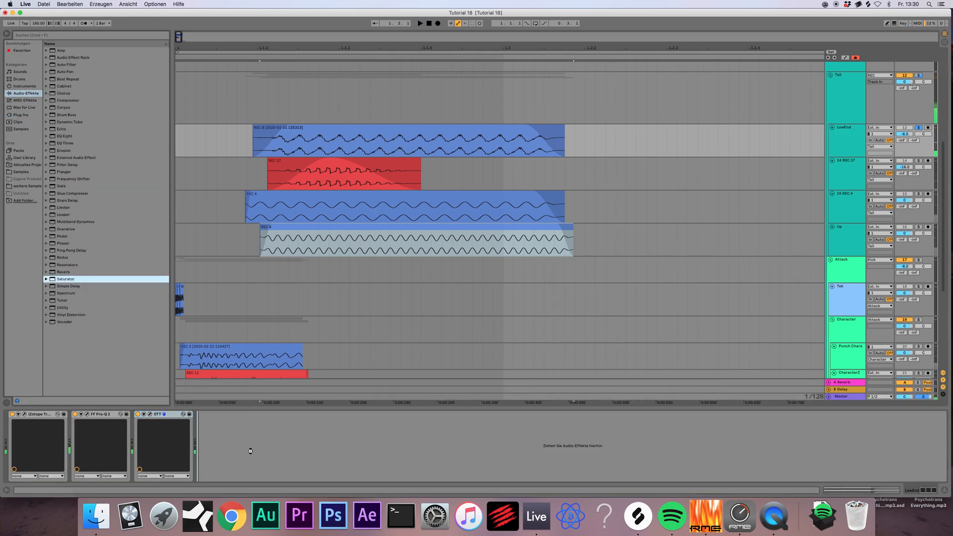
{"action": "left_click_drag", "start_coordinate": [251, 451], "coordinate": [266, 449]}
{"action": "key", "text": "space"}
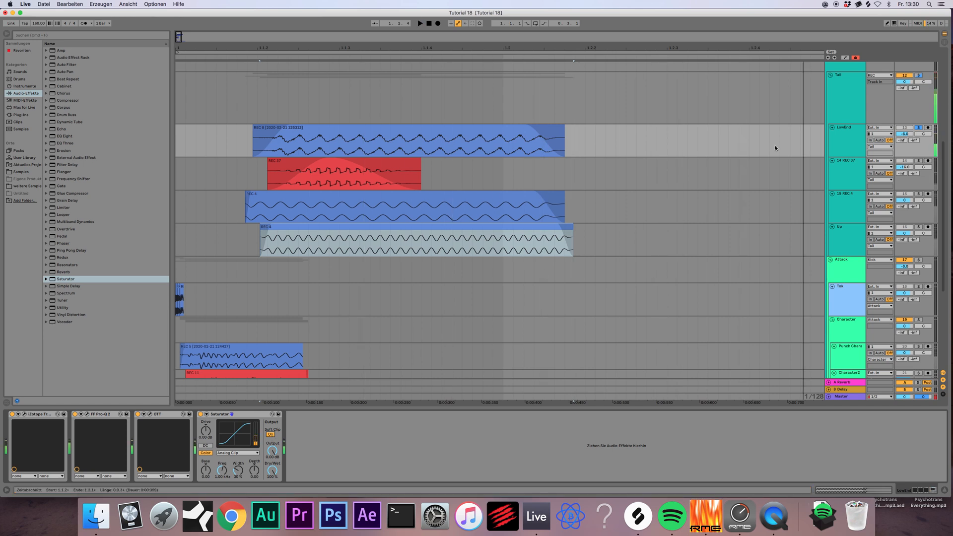
- Compare the device chains of LowEnd and the Tail group, and examine the Tail group's Pro-Q 2 curve
{"action": "left_click", "coordinate": [851, 83]}
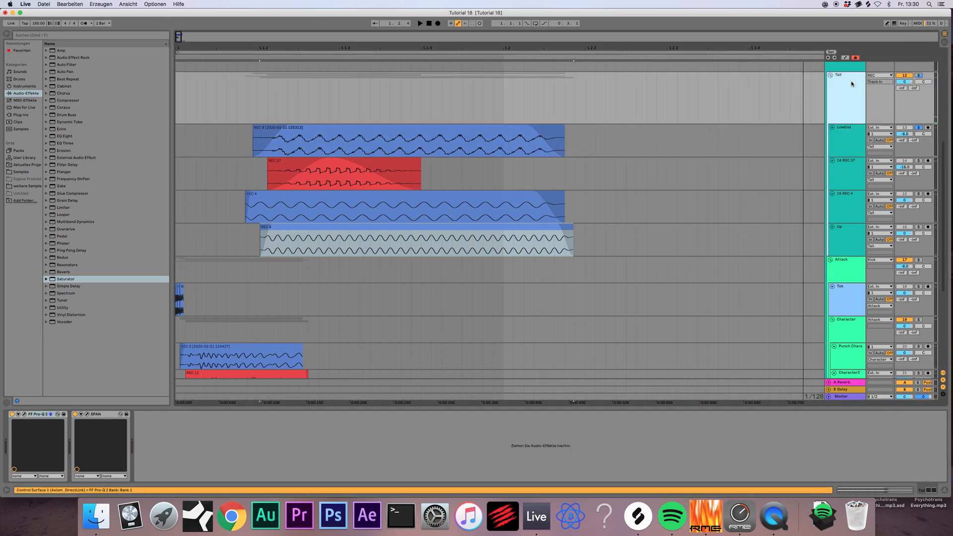
{"action": "left_click", "coordinate": [831, 142]}
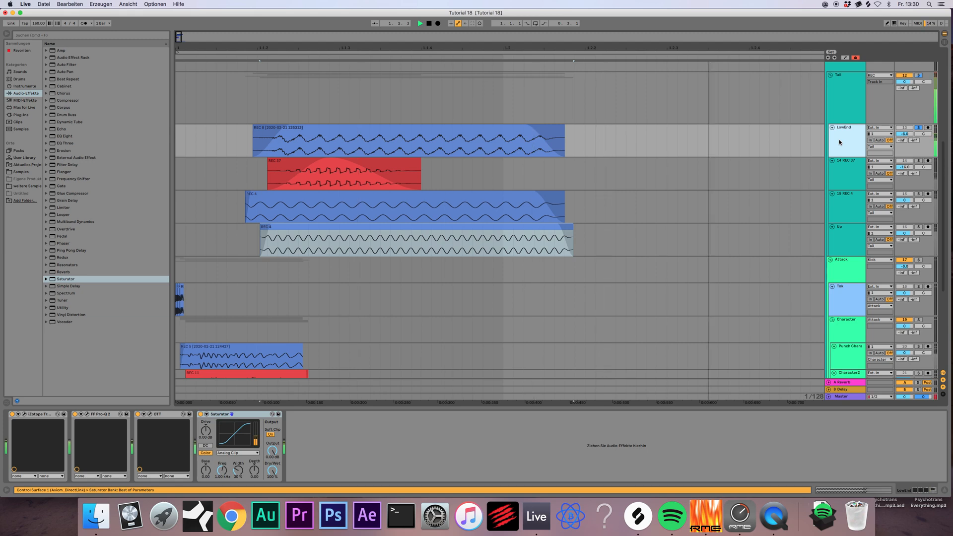
{"action": "scroll", "coordinate": [813, 173], "scroll_direction": "up", "scroll_amount": 2}
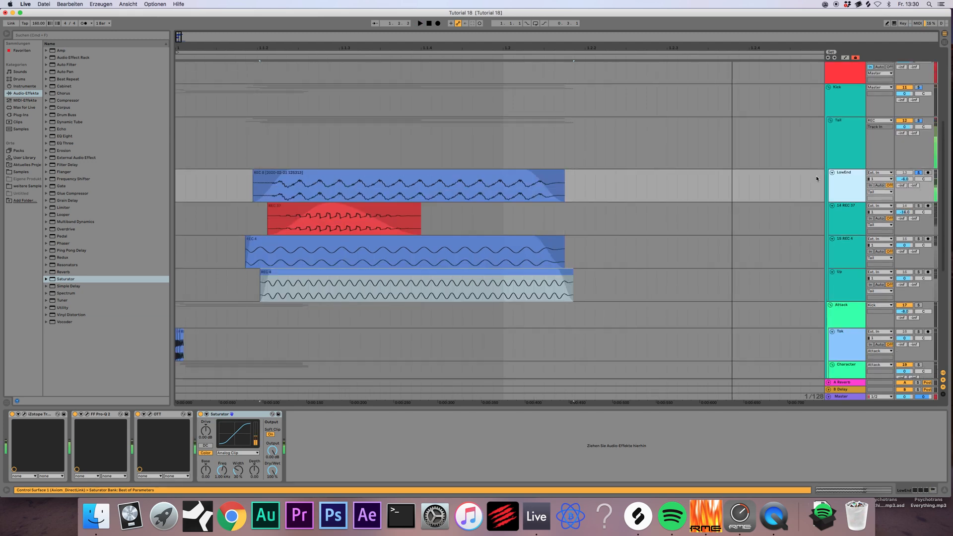
{"action": "scroll", "coordinate": [816, 175], "scroll_direction": "up", "scroll_amount": 2}
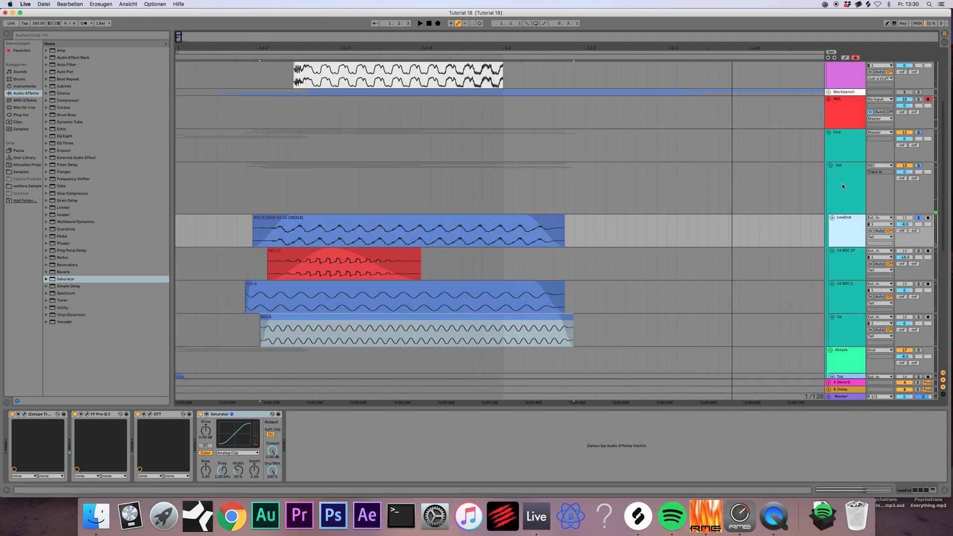
{"action": "left_click", "coordinate": [841, 186]}
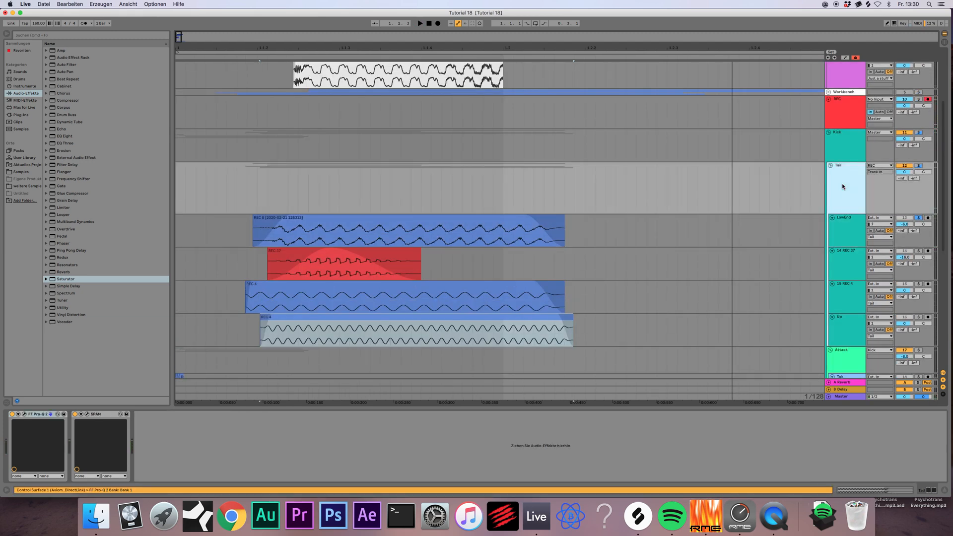
{"action": "left_click", "coordinate": [23, 415]}
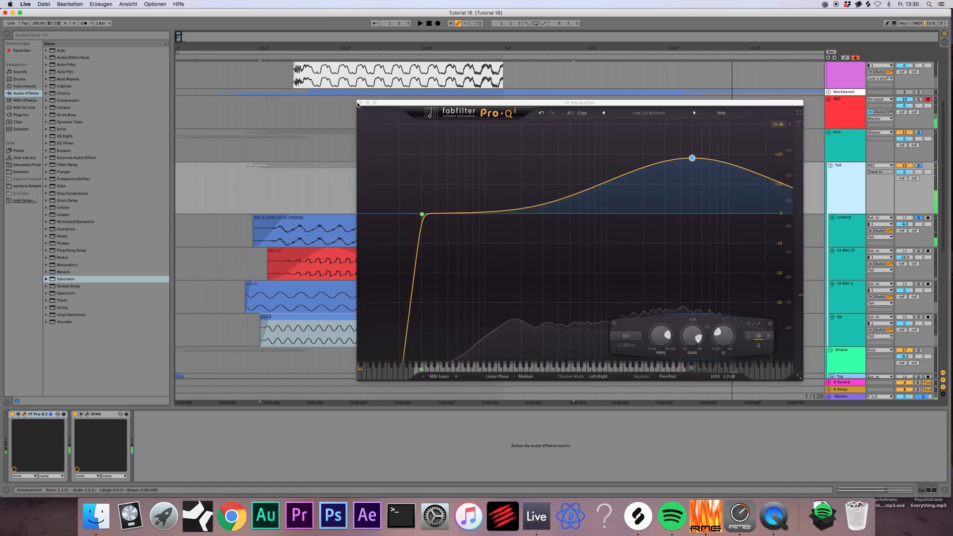
{"action": "left_click", "coordinate": [359, 103]}
- Add a Saturator with Soft Clip enabled between Pro-Q 2 and SPAN on the Tail group, and unsolo LowEnd for playback
{"action": "left_click_drag", "start_coordinate": [57, 275], "coordinate": [167, 446]}
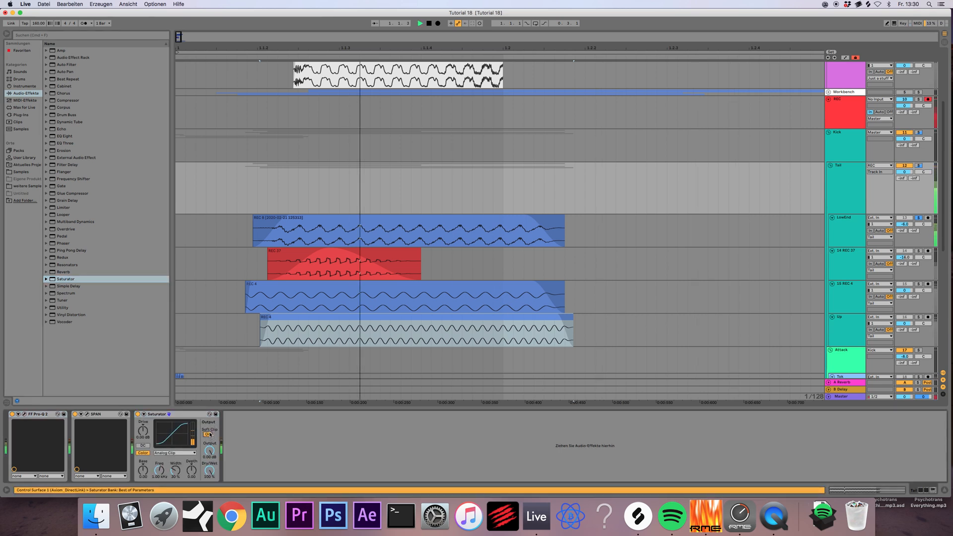
{"action": "left_click", "coordinate": [86, 431]}
{"action": "left_click_drag", "start_coordinate": [77, 425], "coordinate": [77, 426]}
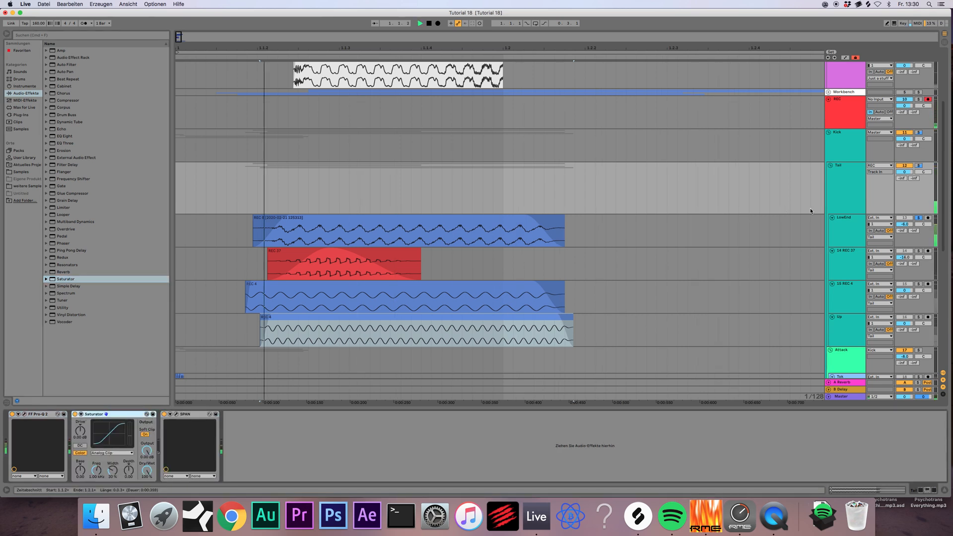
{"action": "left_click", "coordinate": [919, 218]}
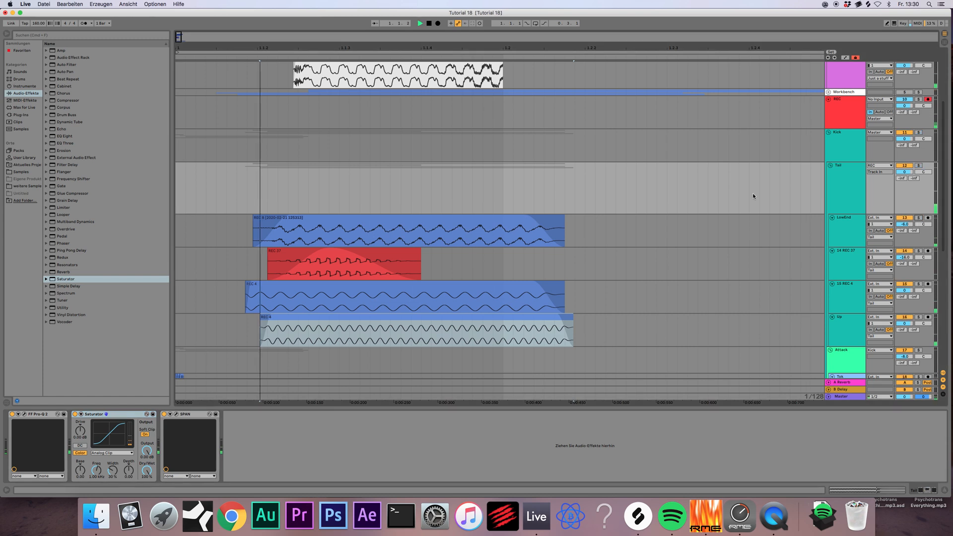
{"action": "left_click", "coordinate": [430, 24]}
{"action": "key", "text": "space"}
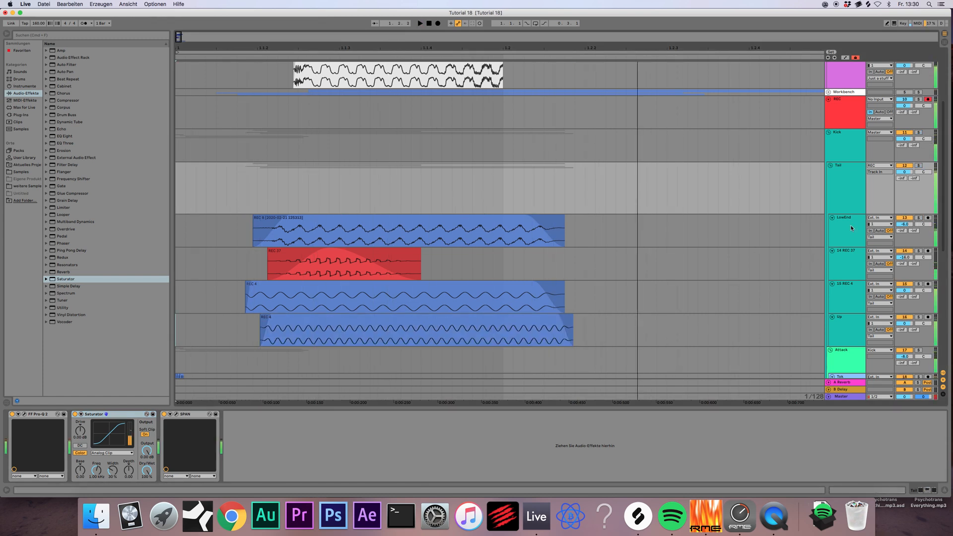
- Solo the LowEnd track, set its volume to -18 dB and play it back
{"action": "left_click", "coordinate": [884, 219]}
{"action": "left_click", "coordinate": [918, 218]}
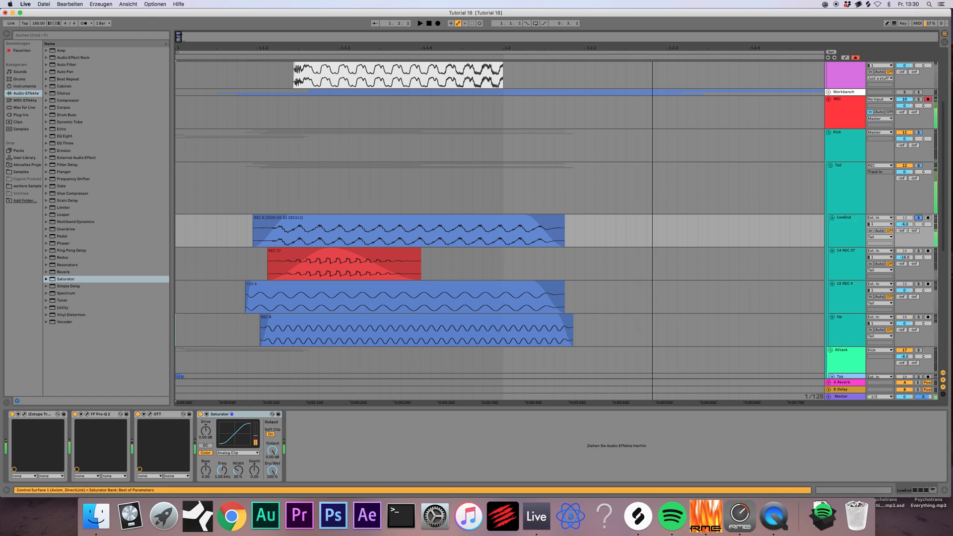
{"action": "left_click", "coordinate": [910, 226]}
{"action": "type", "text": "-18"}
{"action": "key", "text": "Return"}
{"action": "key", "text": "space"}
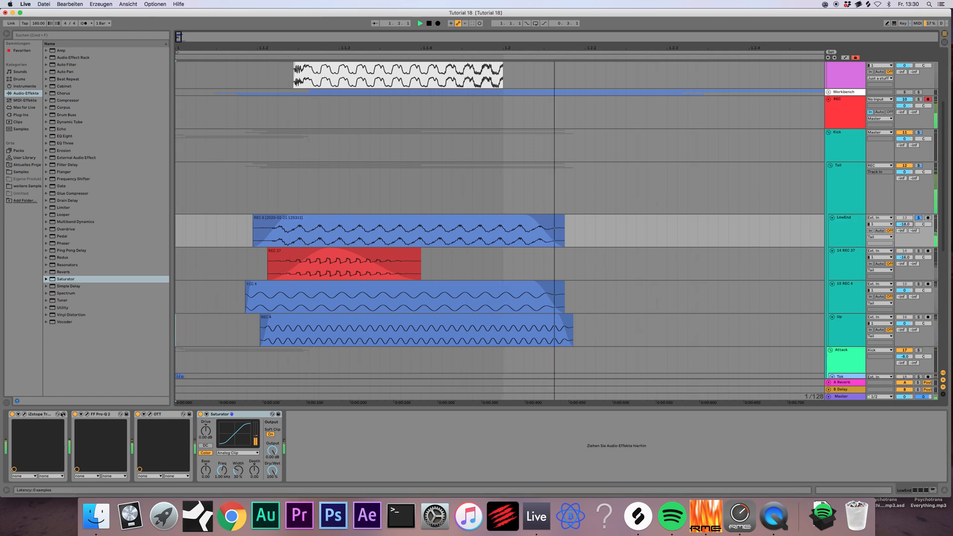
- Check LowEnd's Pro-Q 2, set the Tail group's Pro-Q 2 bell to about +12 dB near 4.6 kHz, and close both windows
{"action": "left_click", "coordinate": [87, 414]}
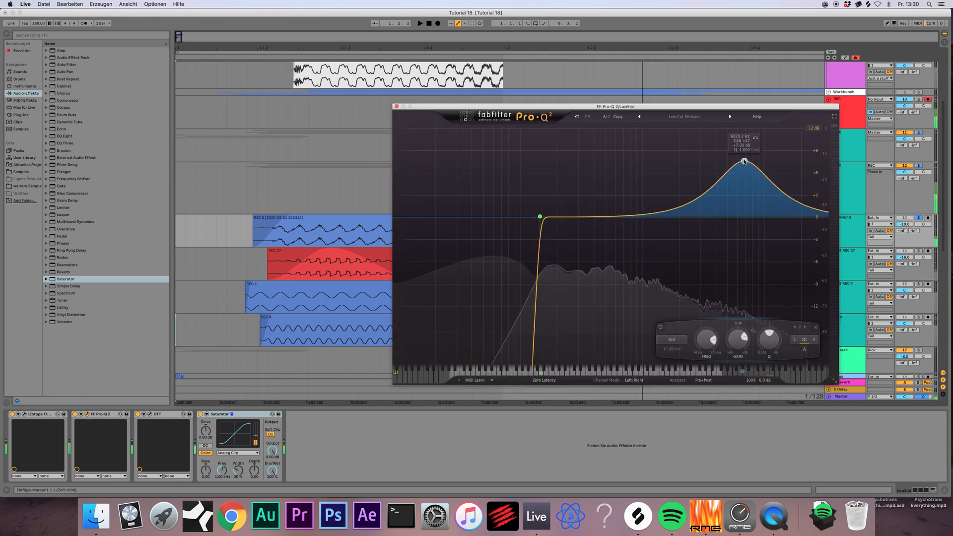
{"action": "left_click", "coordinate": [844, 170]}
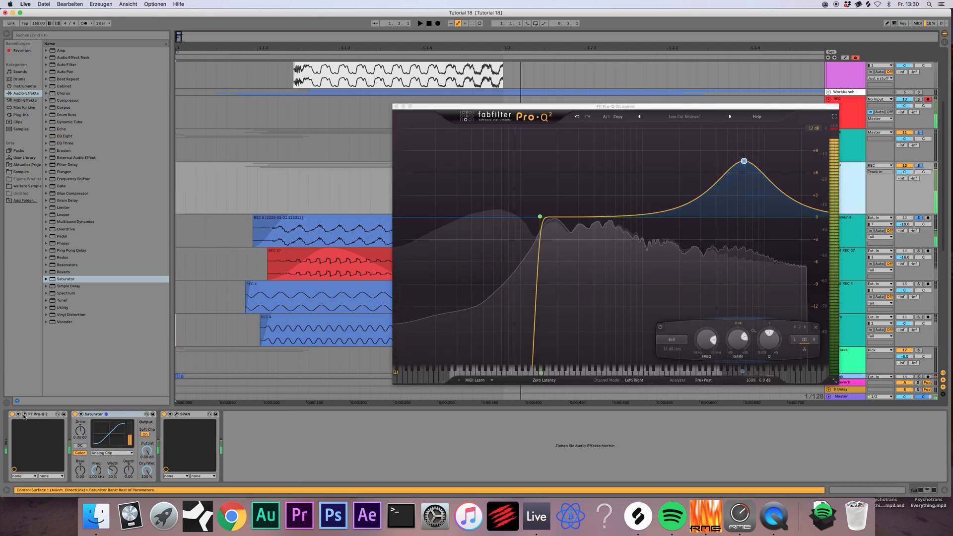
{"action": "left_click_drag", "start_coordinate": [691, 158], "coordinate": [687, 177]}
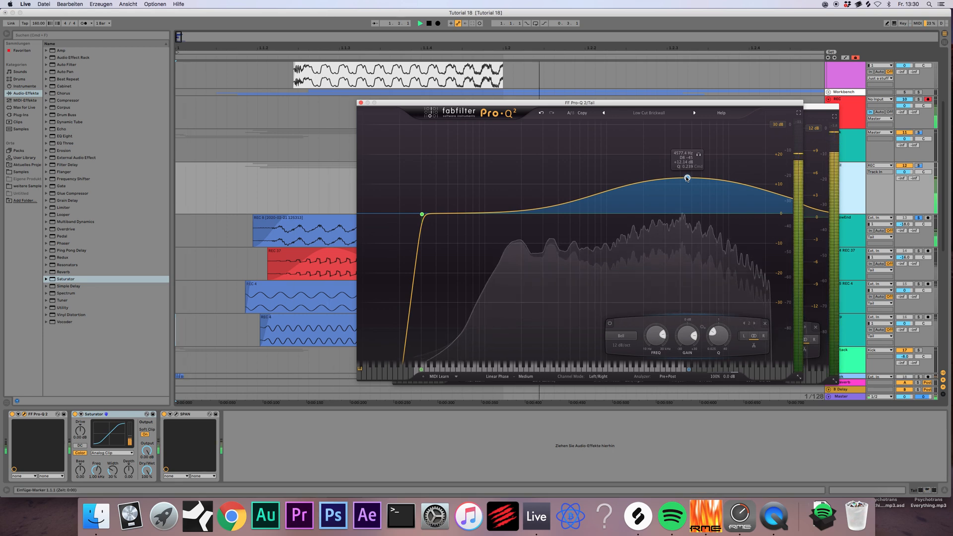
{"action": "left_click", "coordinate": [361, 103]}
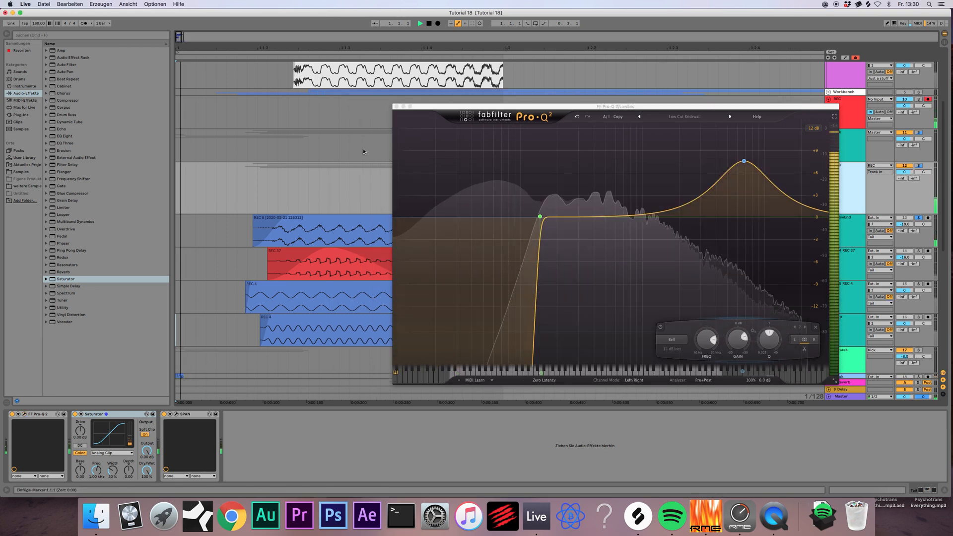
{"action": "left_click", "coordinate": [396, 106]}
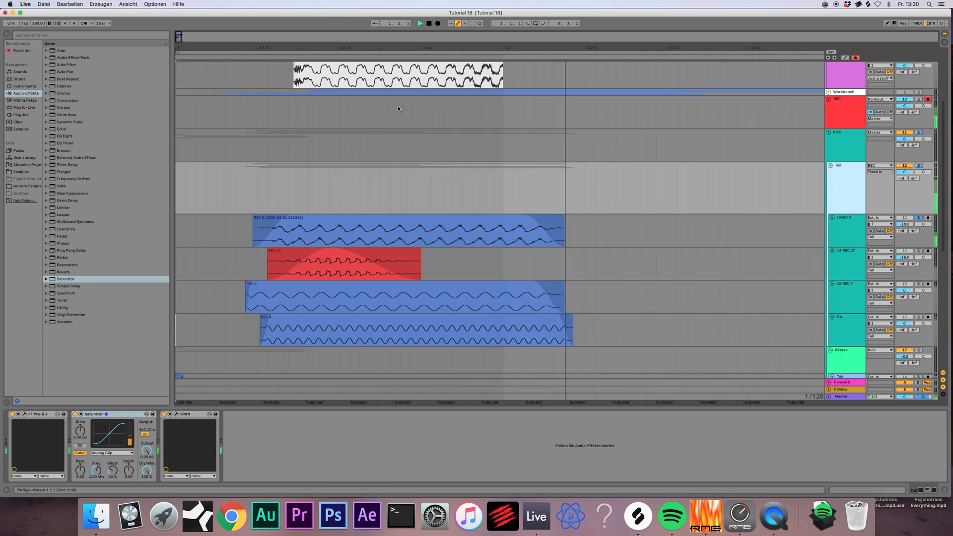
- Solo the Kick group, route the Tail group's output to Kick instead of REC, and play the result
{"action": "left_click", "coordinate": [919, 132]}
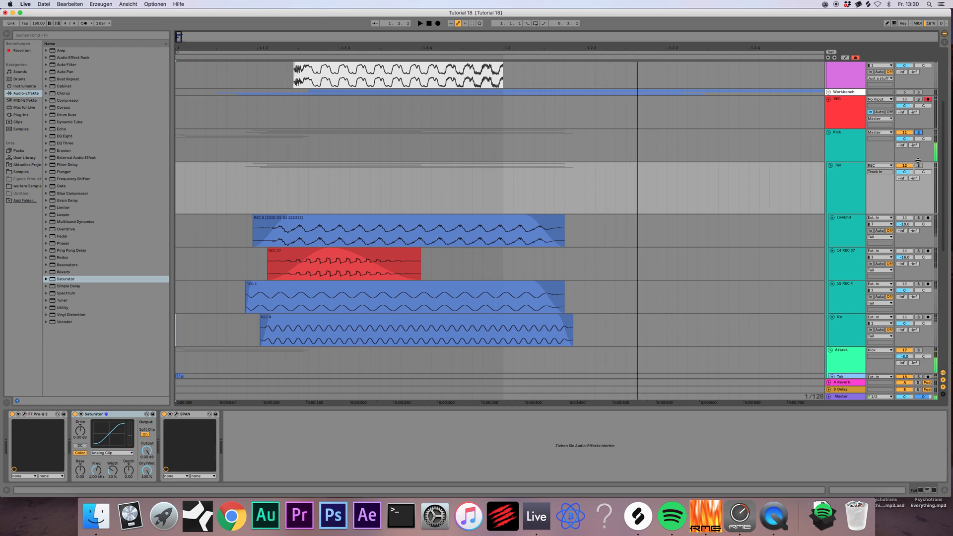
{"action": "key", "text": "space"}
{"action": "left_click", "coordinate": [879, 165]}
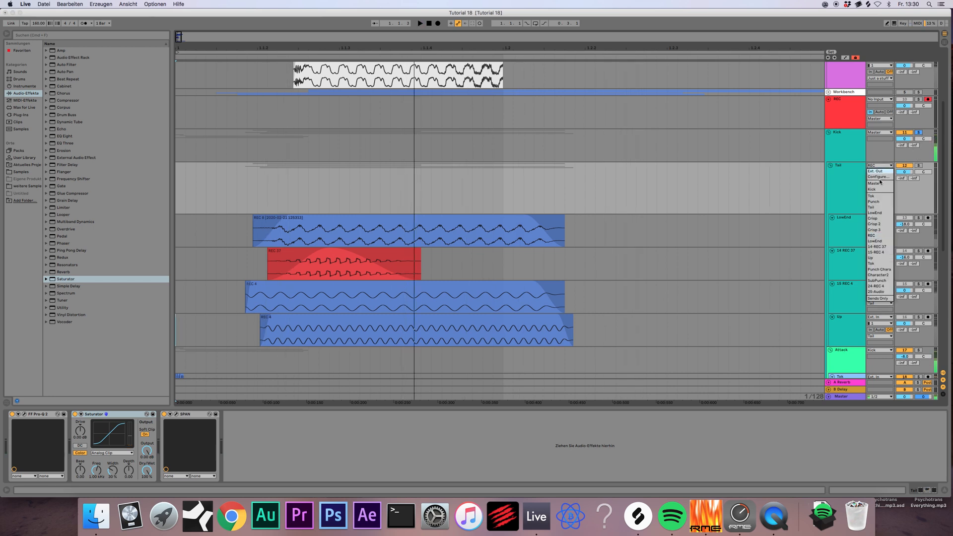
{"action": "left_click", "coordinate": [877, 188]}
{"action": "key", "text": "space"}
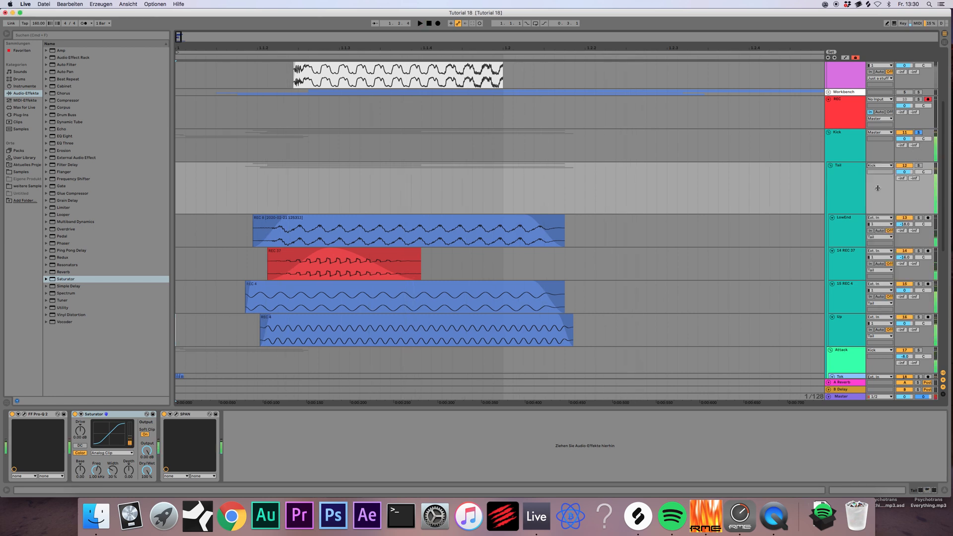
- Solo the LowEnd track and play it back to hear the layer on its own
{"action": "left_click", "coordinate": [503, 218]}
{"action": "left_click", "coordinate": [846, 225]}
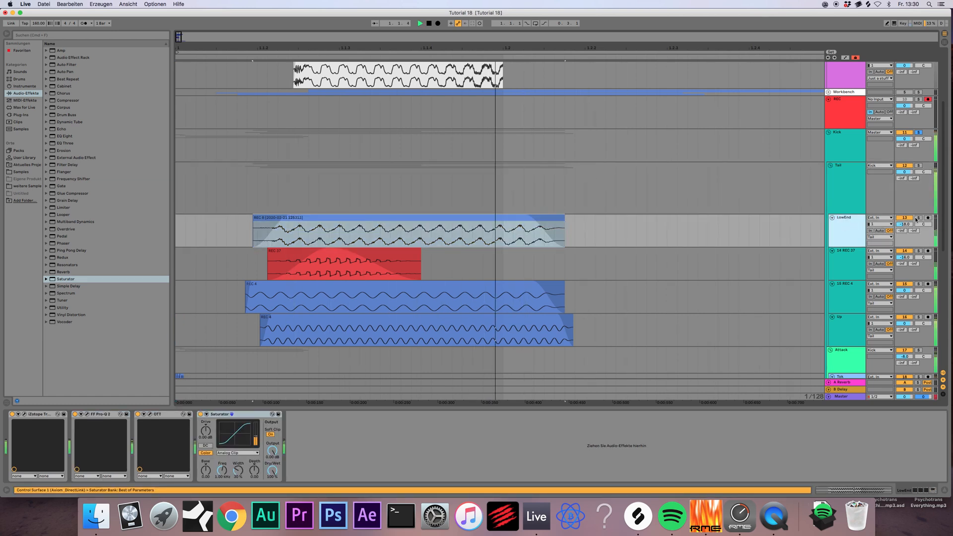
{"action": "left_click", "coordinate": [919, 218]}
{"action": "left_click", "coordinate": [841, 229]}
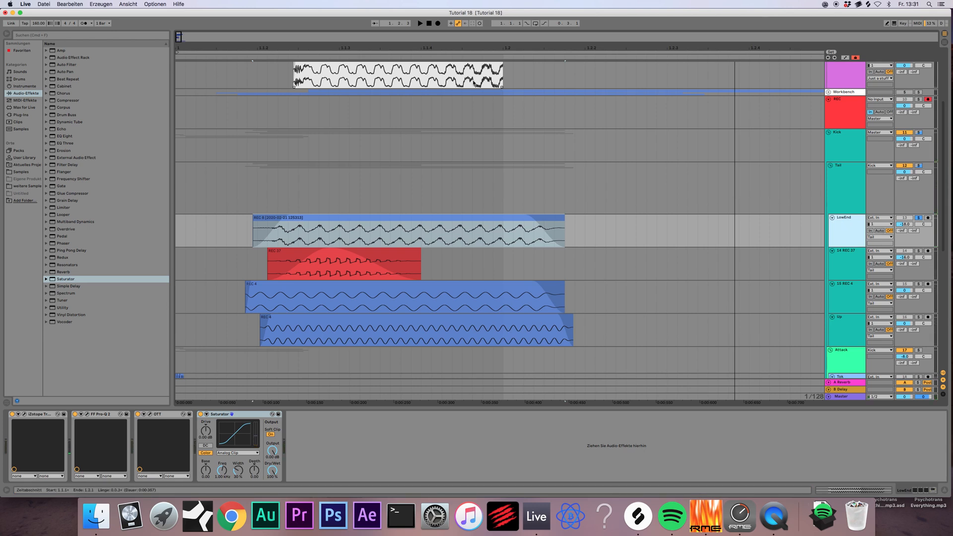
{"action": "key", "text": "space"}
{"action": "key", "text": "space"}
{"action": "key", "text": "space"}
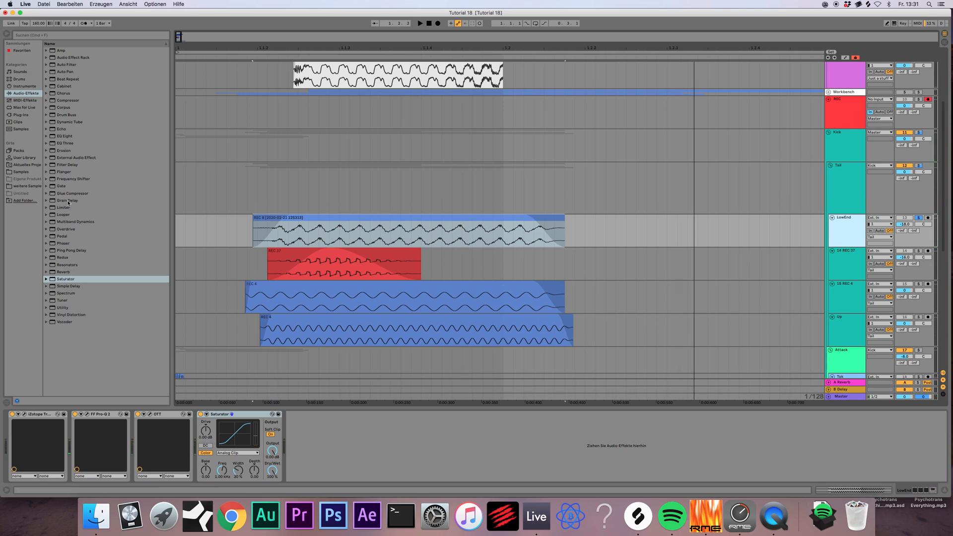
- Insert a Phaser before the Saturator on LowEnd, setting its feedback to 0.81 and its dry/wet to 34.9 %
{"action": "left_click_drag", "start_coordinate": [64, 242], "coordinate": [313, 225]}
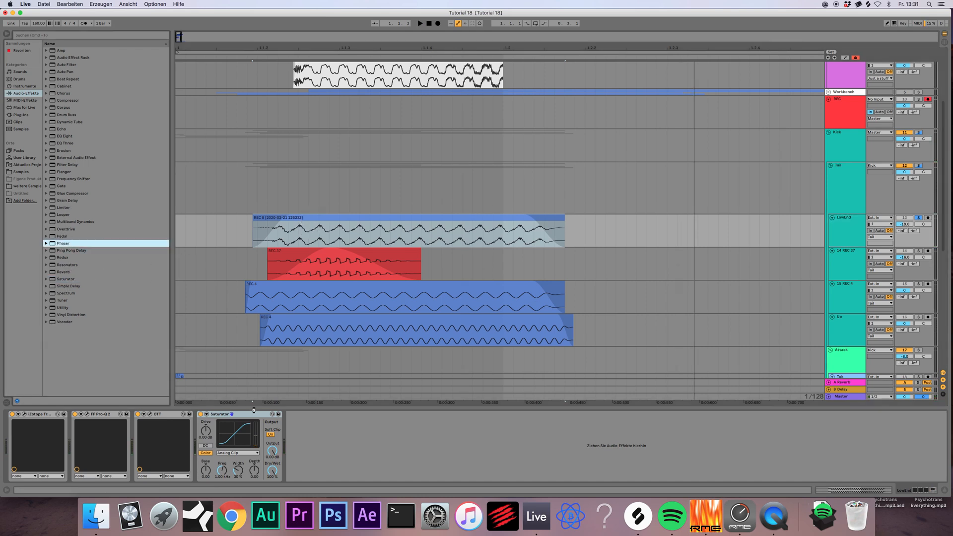
{"action": "left_click_drag", "start_coordinate": [254, 410], "coordinate": [255, 416]}
{"action": "mouse_move", "coordinate": [343, 416]}
{"action": "left_mouse_down"}
{"action": "mouse_move", "coordinate": [148, 420]}
{"action": "mouse_move", "coordinate": [350, 431]}
{"action": "mouse_move", "coordinate": [343, 425]}
{"action": "left_mouse_up"}
{"action": "key", "text": "space"}
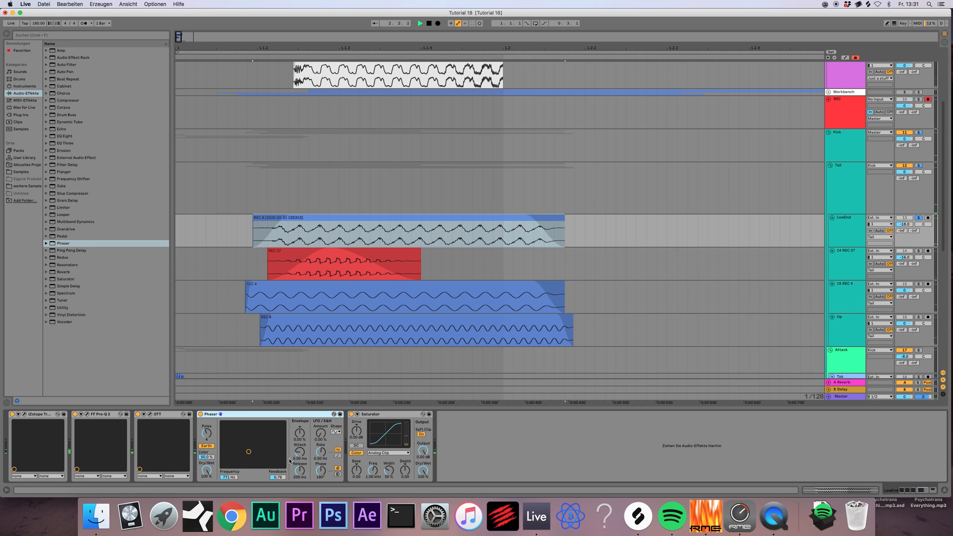
{"action": "left_click_drag", "start_coordinate": [263, 458], "coordinate": [278, 446]}
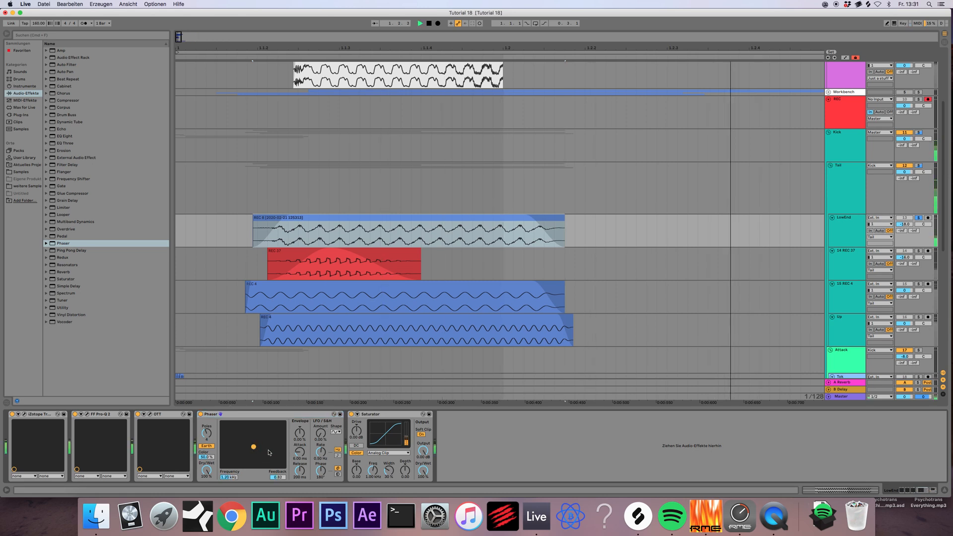
{"action": "left_click_drag", "start_coordinate": [212, 464], "coordinate": [212, 498]}
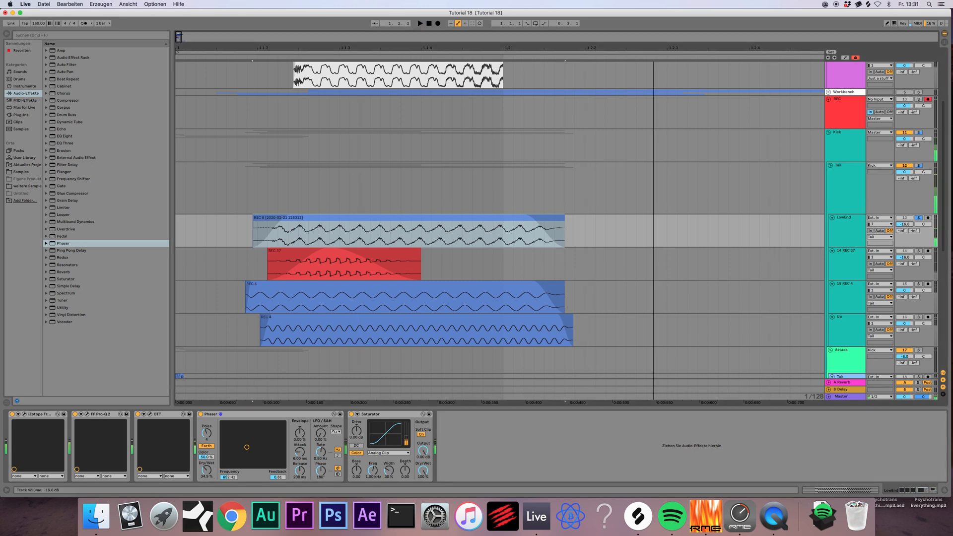
- Raise LowEnd's volume slightly, then solo the whole Tail group and play it back
{"action": "left_click_drag", "start_coordinate": [903, 224], "coordinate": [904, 216]}
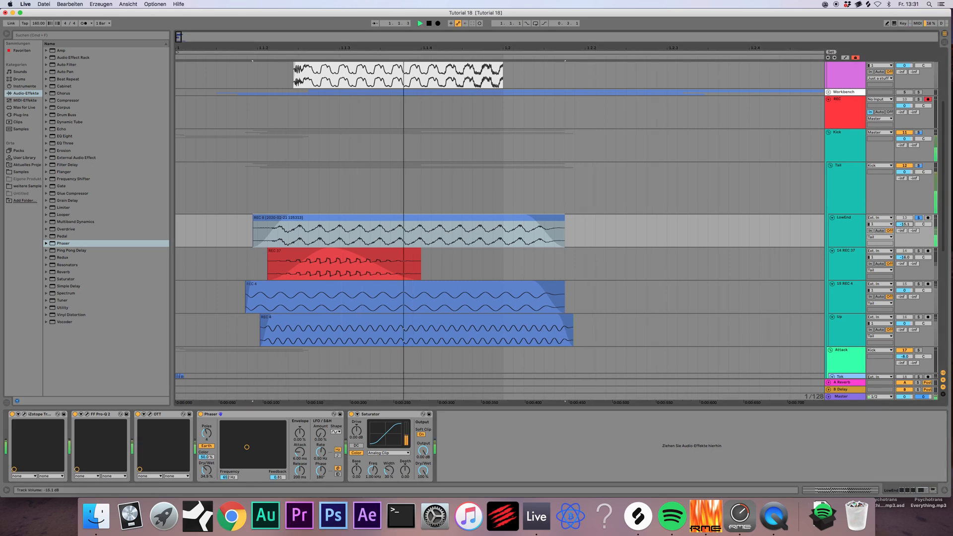
{"action": "left_click", "coordinate": [846, 186]}
{"action": "left_click", "coordinate": [852, 146]}
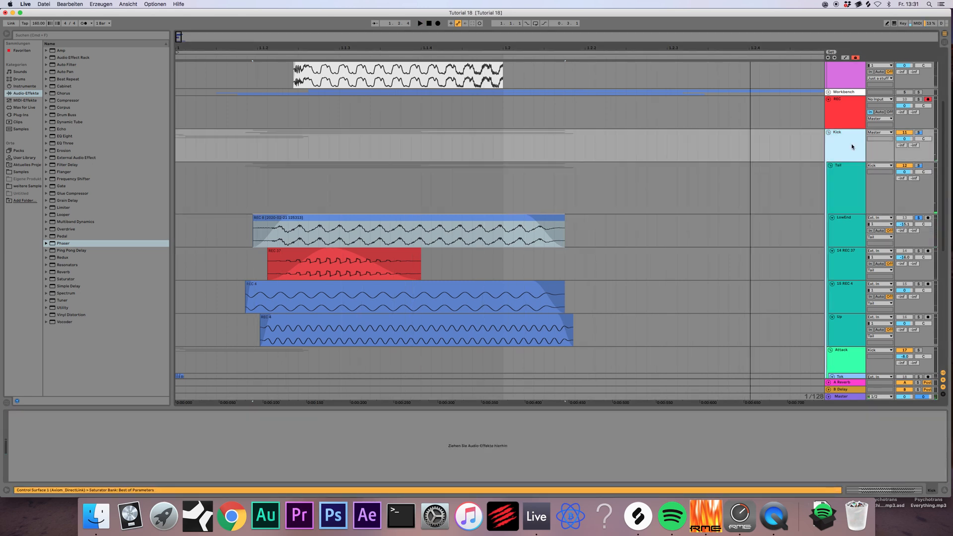
{"action": "left_click", "coordinate": [917, 166]}
{"action": "key", "text": "space"}
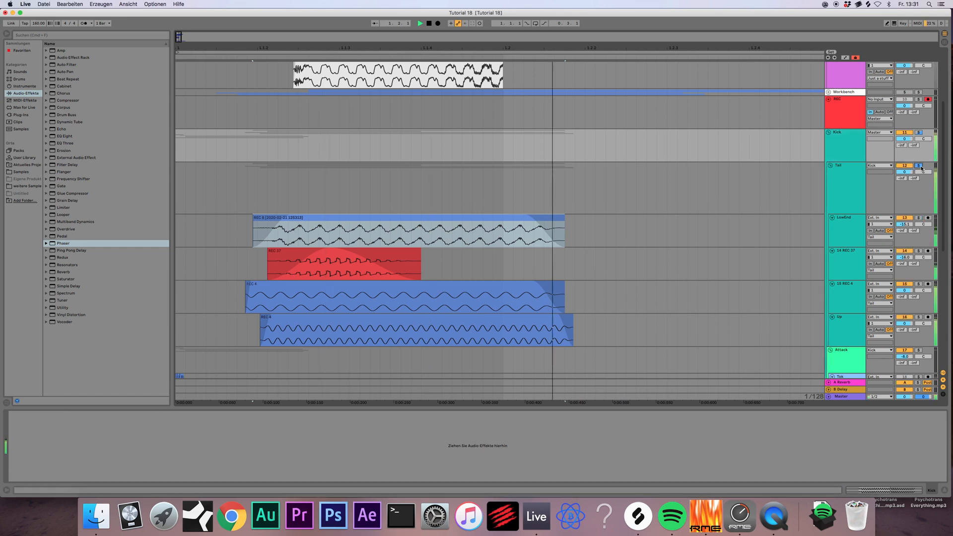
{"action": "key", "text": "space"}
- Nudge the LowEnd clip slightly later in the timeline and play the tail
{"action": "left_click_drag", "start_coordinate": [449, 218], "coordinate": [451, 219]}
{"action": "key", "text": "space"}
{"action": "left_click_drag", "start_coordinate": [453, 220], "coordinate": [452, 221]}
{"action": "key", "text": "space"}
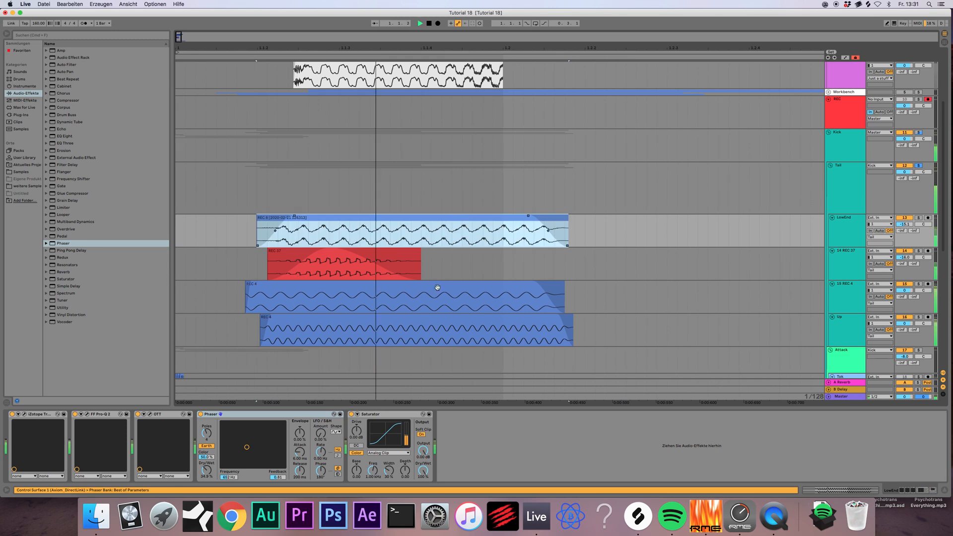
- Nudge the octave-up clip on the Up track slightly later and replay the tail several times
{"action": "left_click_drag", "start_coordinate": [421, 318], "coordinate": [425, 325]}
{"action": "key", "text": "space"}
{"action": "key", "text": "space"}
{"action": "key", "text": "space"}
{"action": "key", "text": "space"}
{"action": "key", "text": "space"}
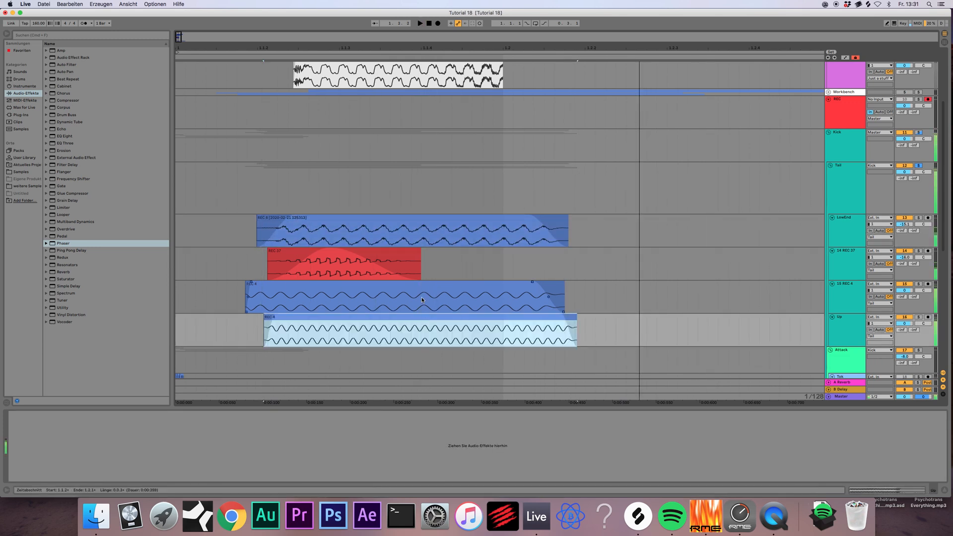
- Set the Up track's volume to -8 dB and play the tail
{"action": "left_click", "coordinate": [902, 323]}
{"action": "type", "text": "-8"}
{"action": "key", "text": "Return"}
{"action": "key", "text": "space"}
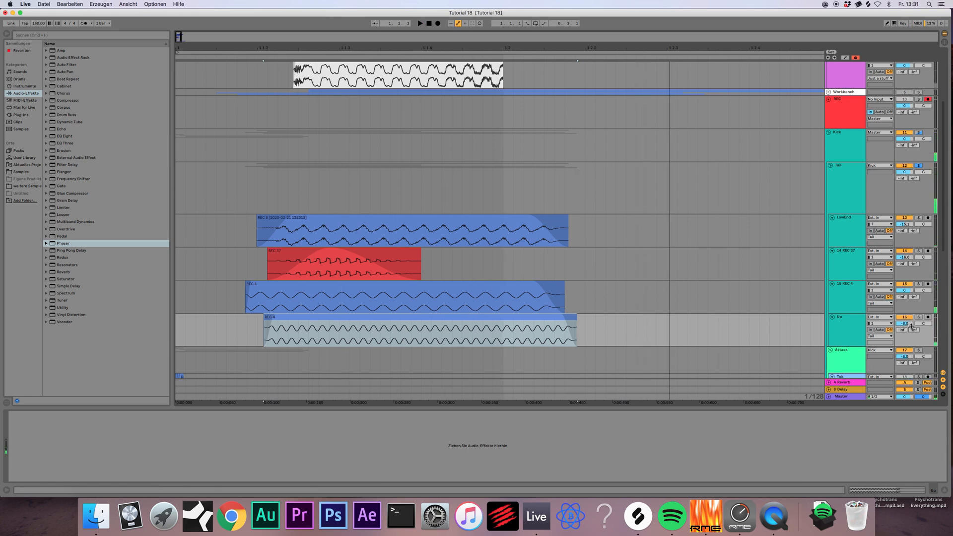
{"action": "key", "text": "minus"}
{"action": "key", "text": "space"}
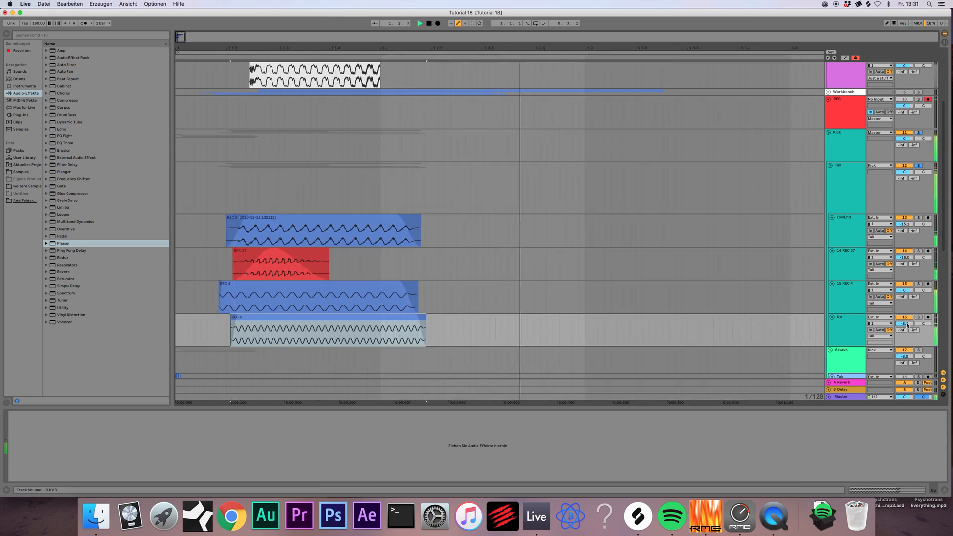
- Move the Up clip slightly later and the LowEnd clip slightly earlier, then replay the layered tail
{"action": "left_click_drag", "start_coordinate": [329, 316], "coordinate": [331, 316]}
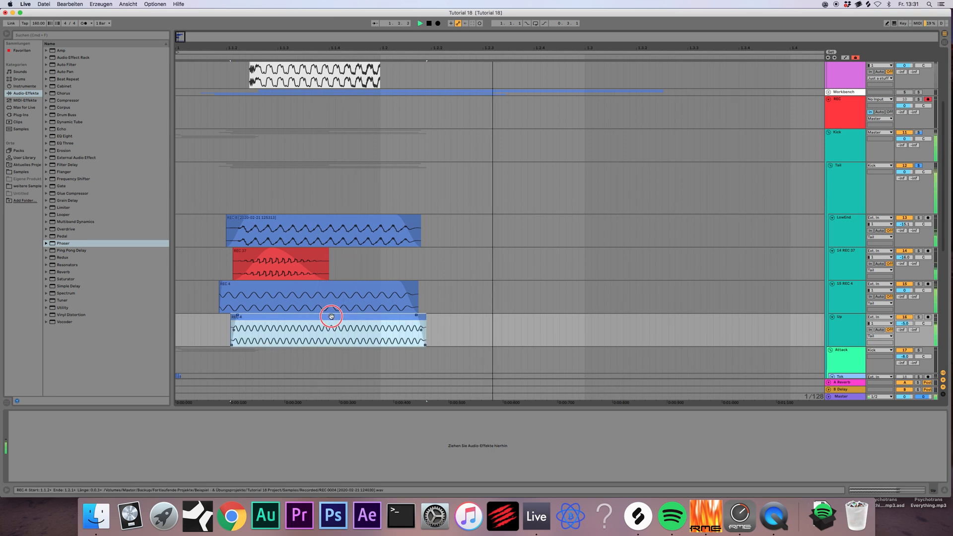
{"action": "left_click", "coordinate": [272, 289]}
{"action": "key", "text": "space"}
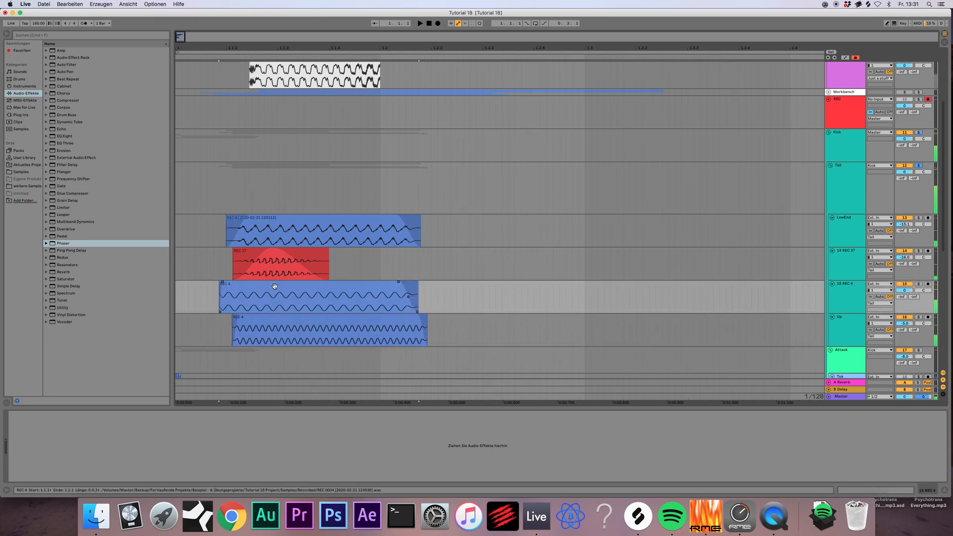
{"action": "left_click", "coordinate": [276, 221]}
{"action": "left_click_drag", "start_coordinate": [277, 220], "coordinate": [273, 221]}
{"action": "key", "text": "space"}
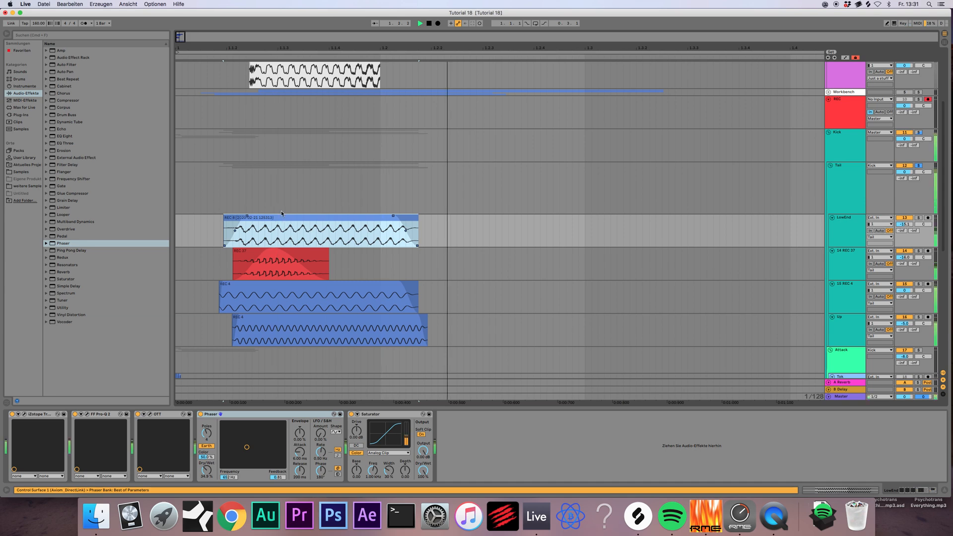
{"action": "double_click", "coordinate": [429, 24]}
{"action": "key", "text": "space"}
{"action": "key", "text": "space"}
{"action": "key", "text": "space"}
{"action": "key", "text": "space"}
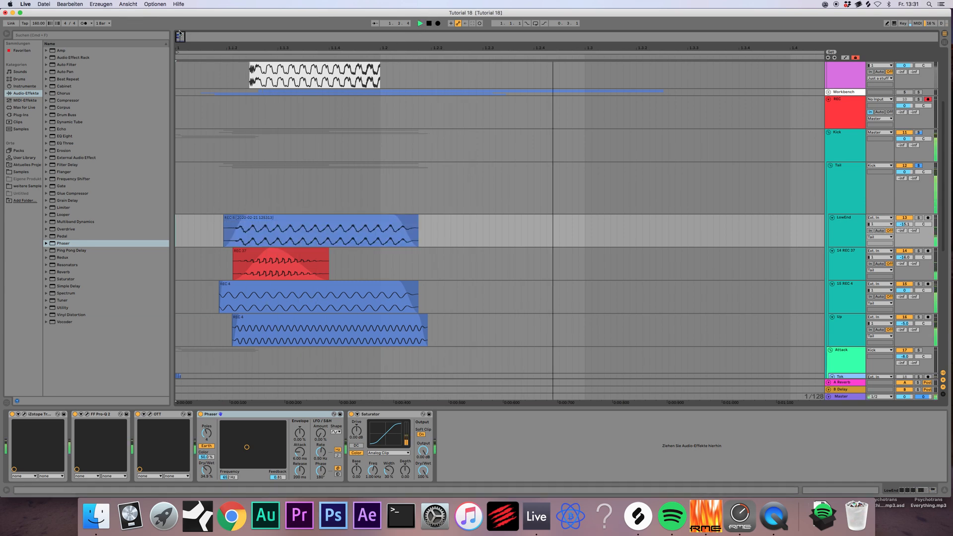
- Add iZotope Trash 2 to the Tail group and place it between the Saturator and SPAN
{"action": "key", "text": "plus"}
{"action": "key", "text": "plus"}
{"action": "left_click", "coordinate": [831, 173]}
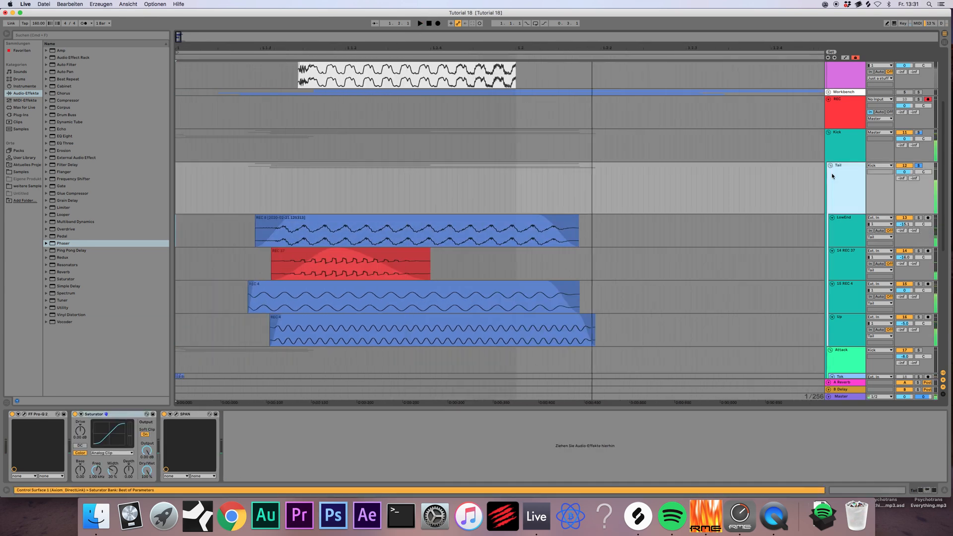
{"action": "left_click", "coordinate": [22, 115]}
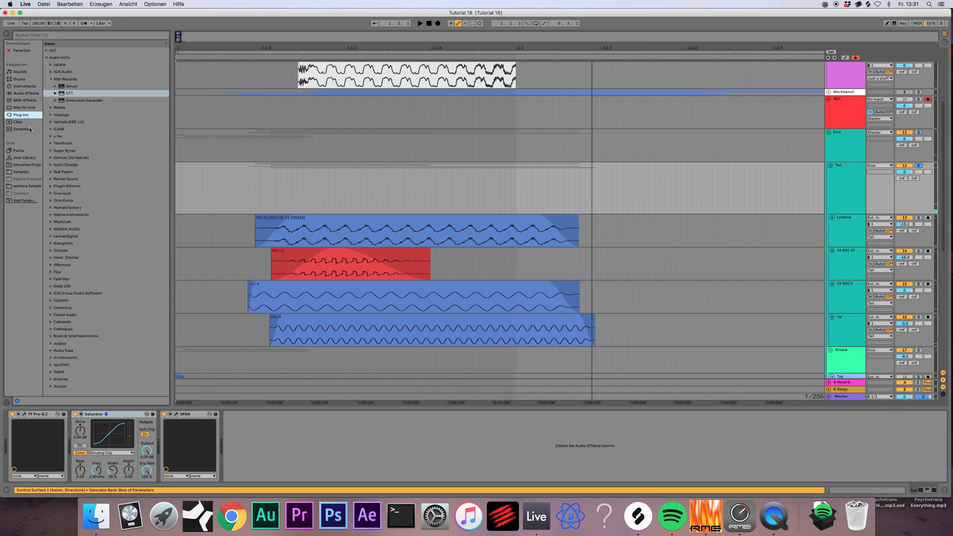
{"action": "left_click", "coordinate": [49, 251]}
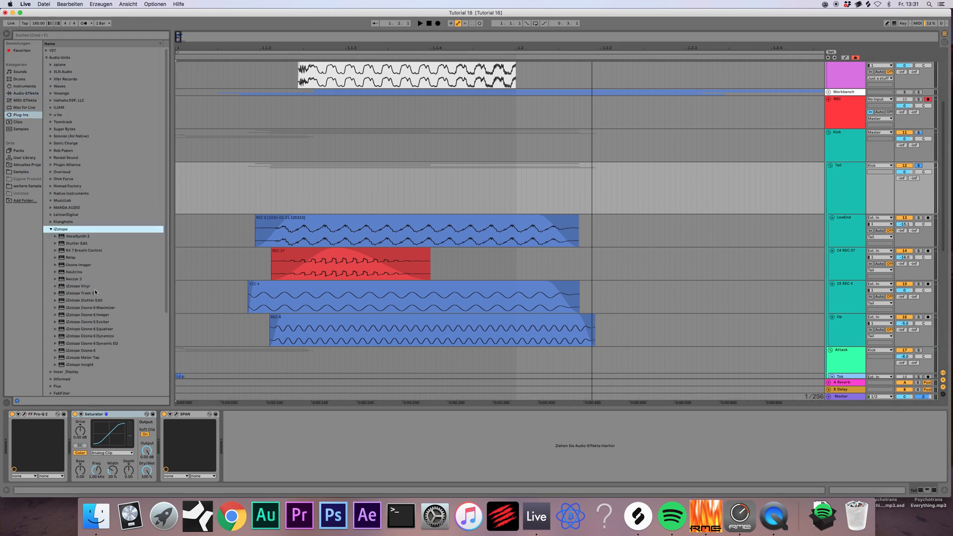
{"action": "left_click_drag", "start_coordinate": [94, 291], "coordinate": [290, 457]}
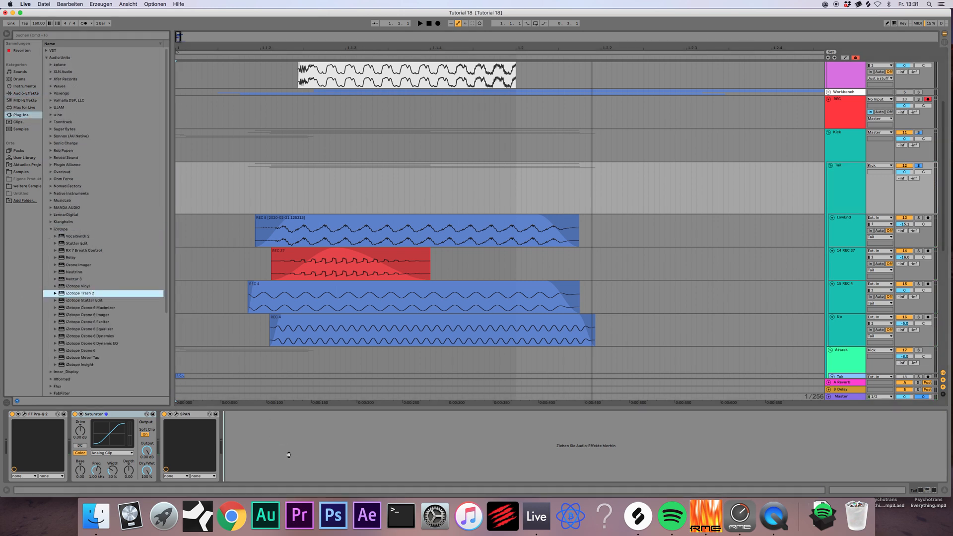
{"action": "left_click_drag", "start_coordinate": [234, 433], "coordinate": [236, 434]}
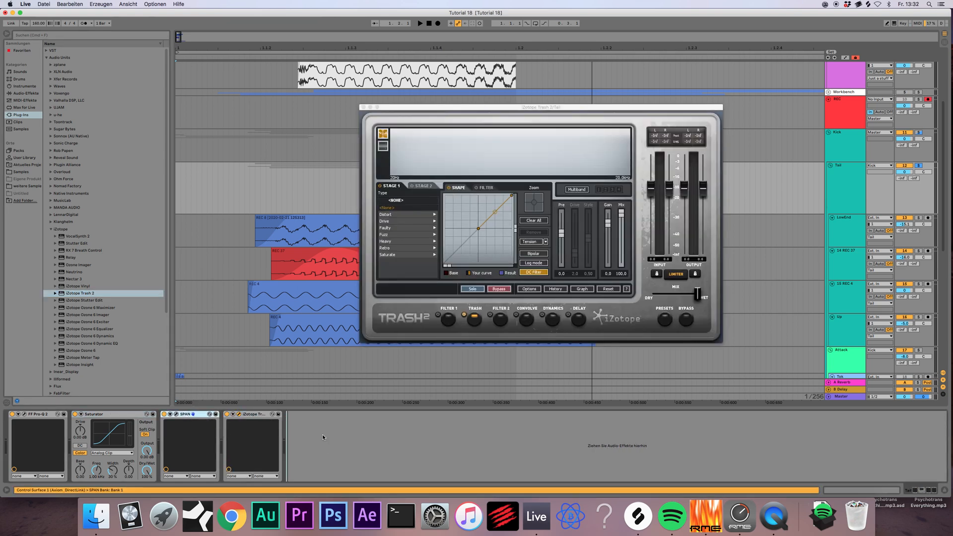
{"action": "left_click_drag", "start_coordinate": [322, 437], "coordinate": [267, 421]}
- Arrange SPAN and Trash 2 side by side, examine the tail's spectrum during playback, and close SPAN
{"action": "left_click", "coordinate": [238, 414]}
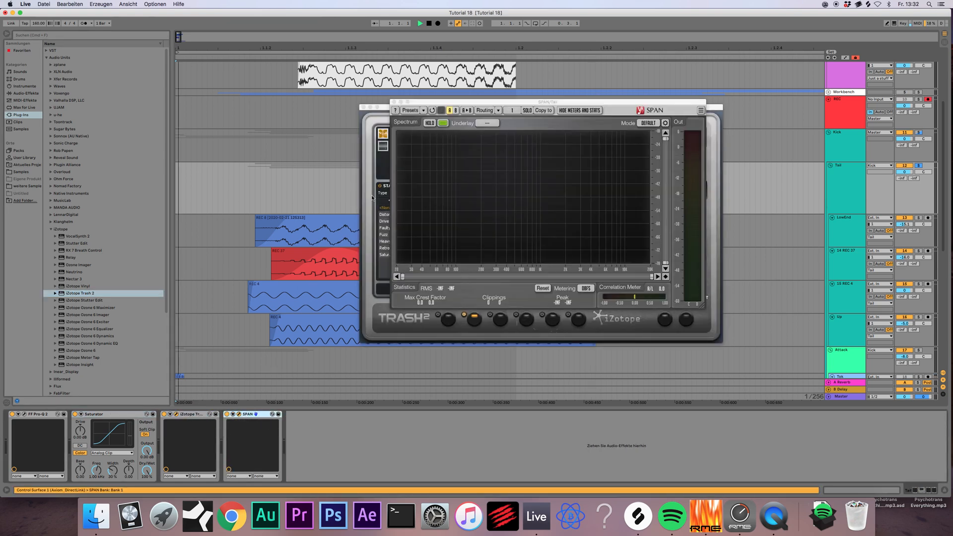
{"action": "key", "text": "space"}
{"action": "left_click_drag", "start_coordinate": [528, 99], "coordinate": [753, 75]}
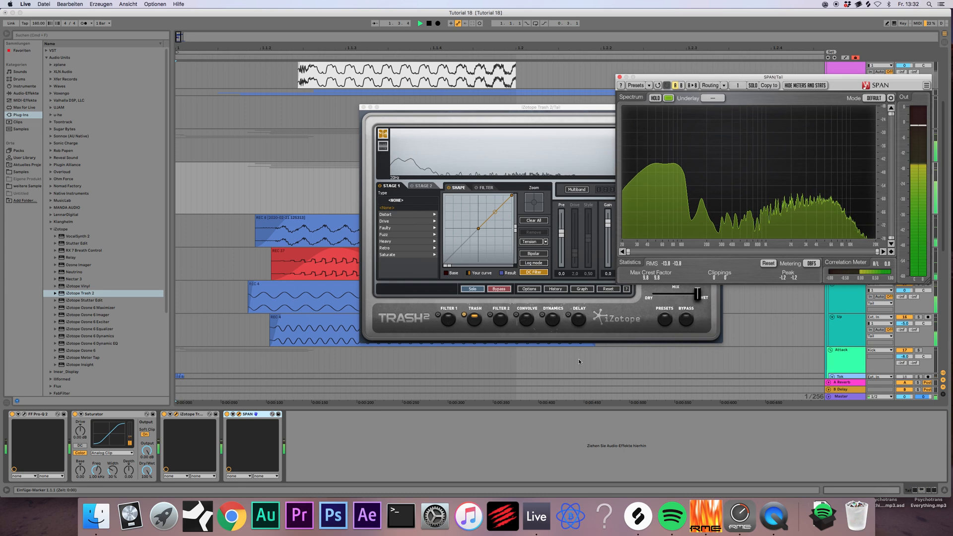
{"action": "key", "text": "space"}
{"action": "key", "text": "space"}
{"action": "left_click_drag", "start_coordinate": [541, 107], "coordinate": [320, 85]}
{"action": "key", "text": "space"}
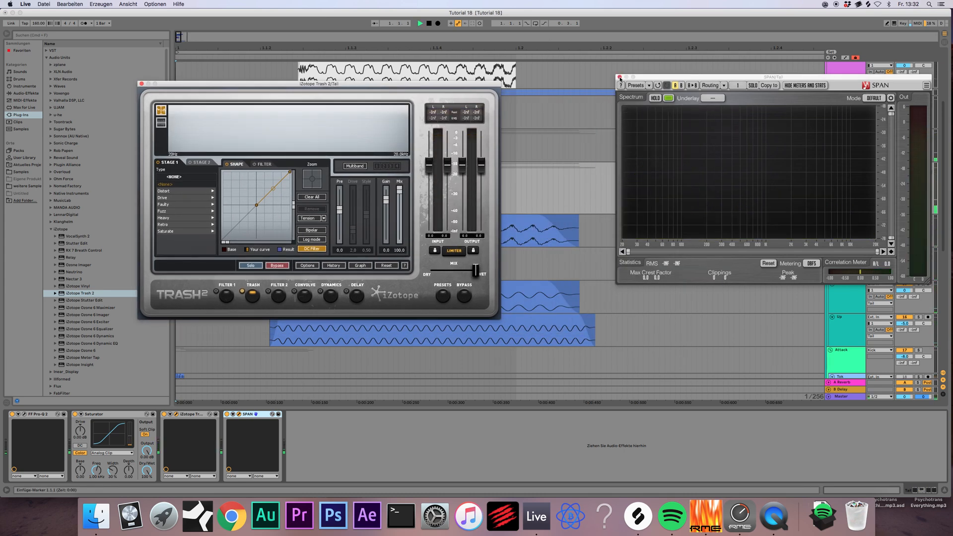
{"action": "left_click", "coordinate": [619, 78]}
{"action": "key", "text": "space"}
- Close the Trash 2 window and add FabFilter Pro-Q 2 to the 15 REC 4 track, checking its spectrum during playback
{"action": "left_click", "coordinate": [855, 223]}
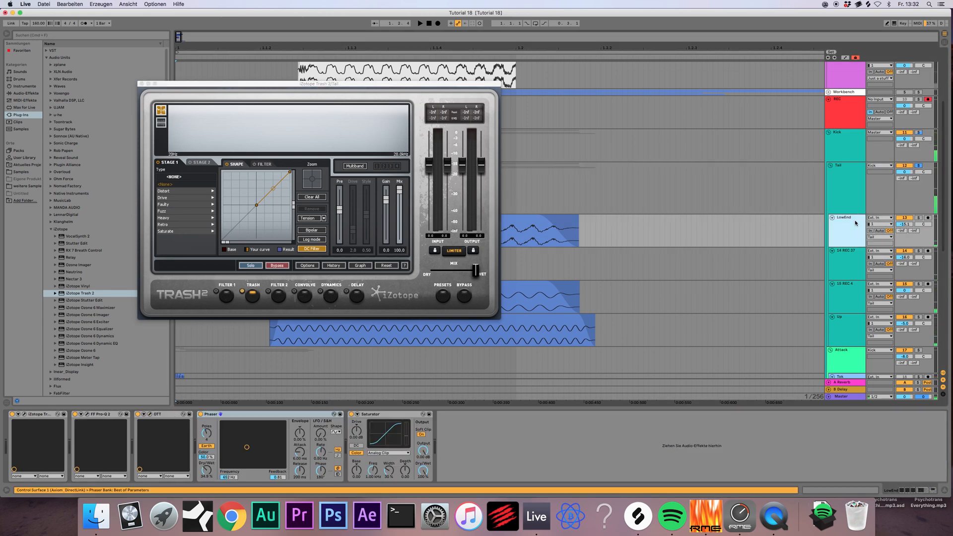
{"action": "left_click", "coordinate": [528, 293]}
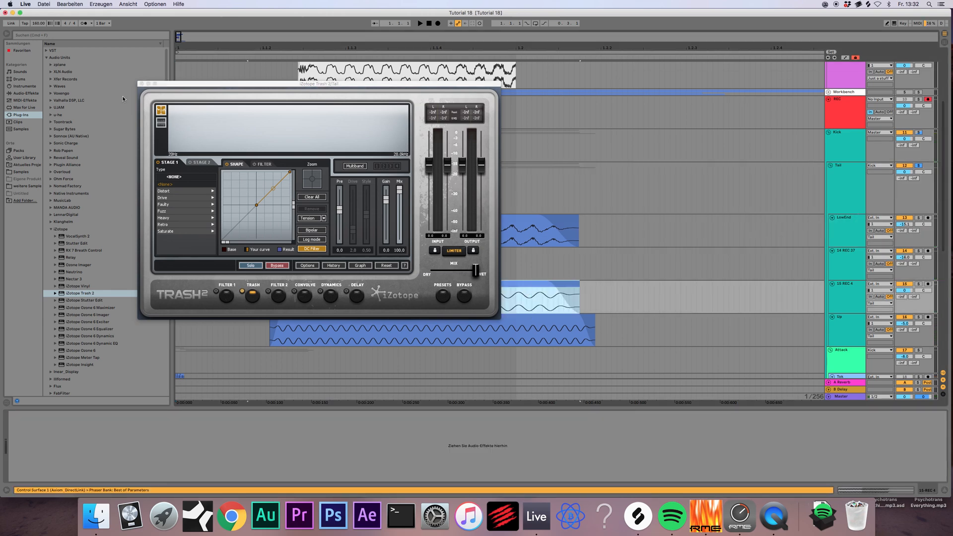
{"action": "left_click", "coordinate": [142, 83]}
{"action": "key", "text": "space"}
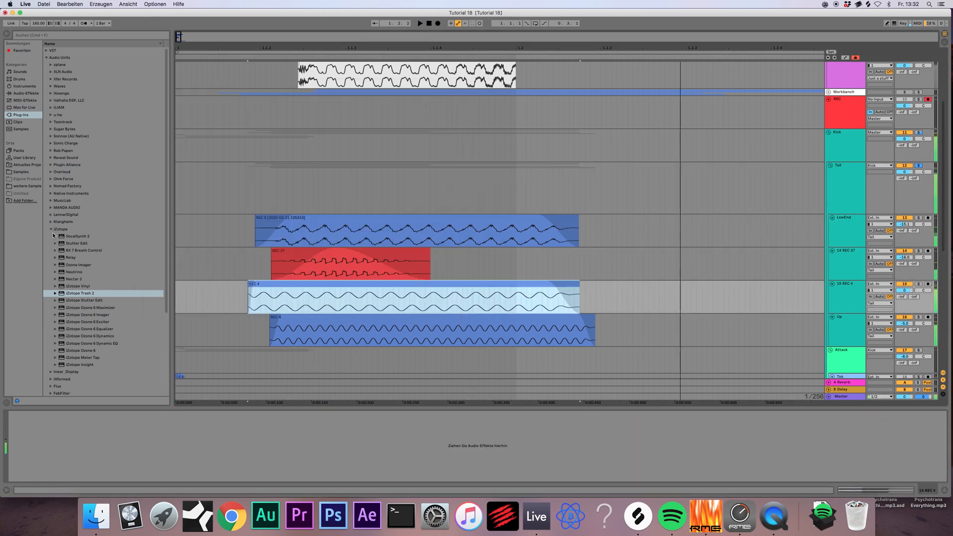
{"action": "left_click", "coordinate": [51, 228]}
{"action": "left_click", "coordinate": [51, 258]}
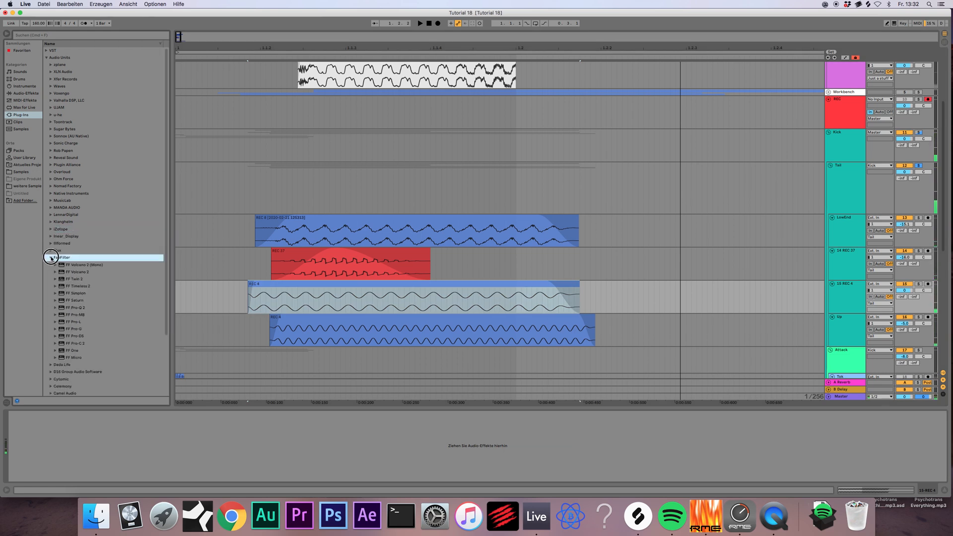
{"action": "left_click", "coordinate": [85, 308]}
{"action": "left_click_drag", "start_coordinate": [309, 295], "coordinate": [310, 295]}
{"action": "key", "text": "space"}
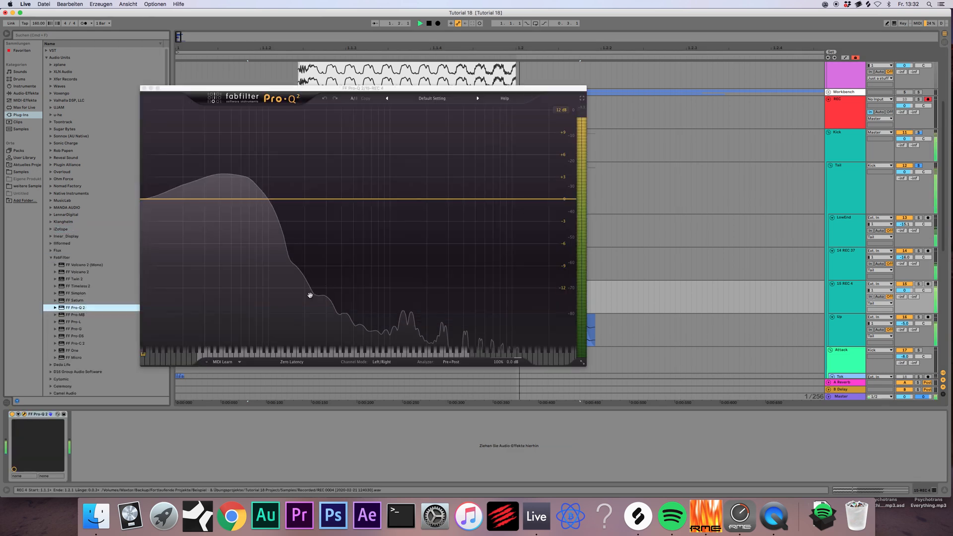
{"action": "key", "text": "space"}
- Try a slight bell boost at about 56 Hz in the REC 4 track's Pro-Q 2, then delete the band and replay the tail
{"action": "left_click", "coordinate": [237, 193]}
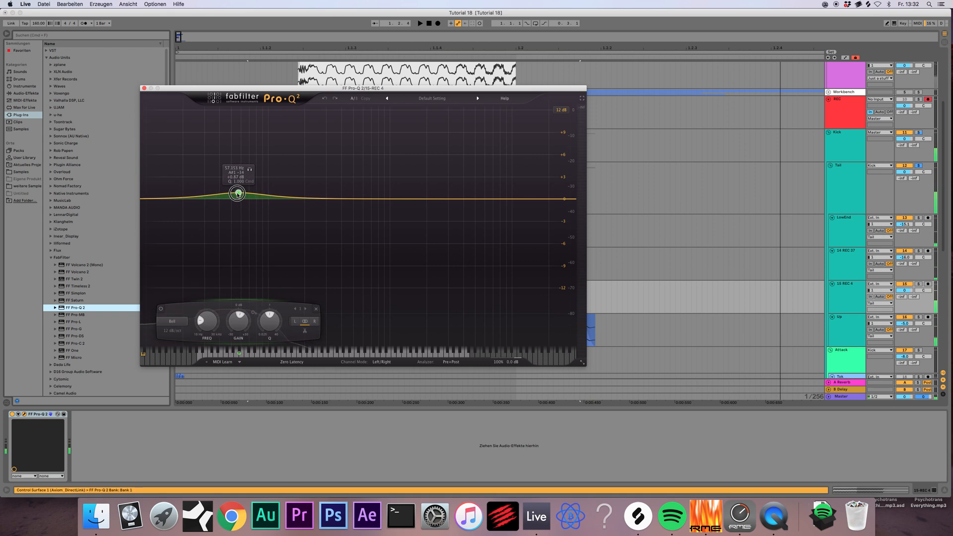
{"action": "left_click_drag", "start_coordinate": [237, 194], "coordinate": [236, 193]}
{"action": "key", "text": "space"}
{"action": "key", "text": "space"}
{"action": "right_click", "coordinate": [236, 192]}
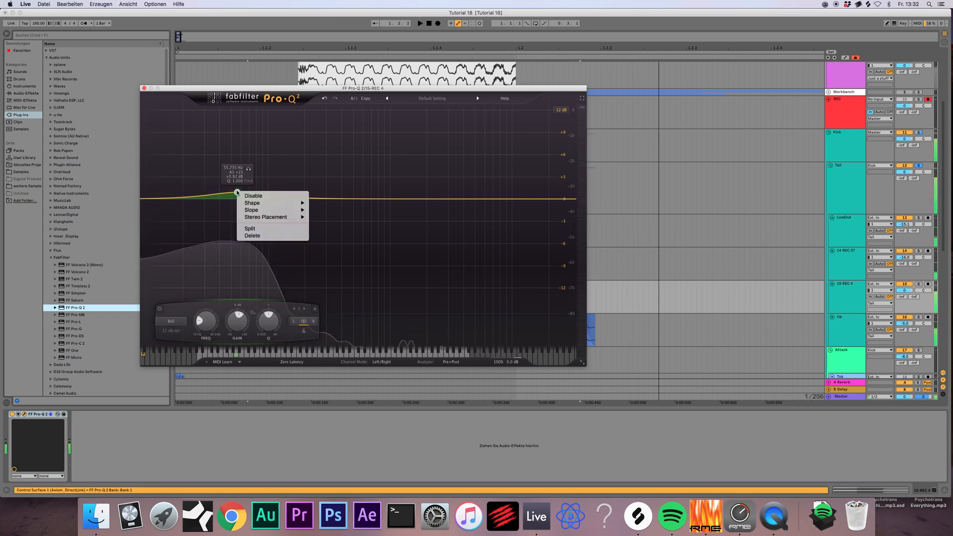
{"action": "left_click", "coordinate": [259, 237]}
{"action": "left_click", "coordinate": [144, 88]}
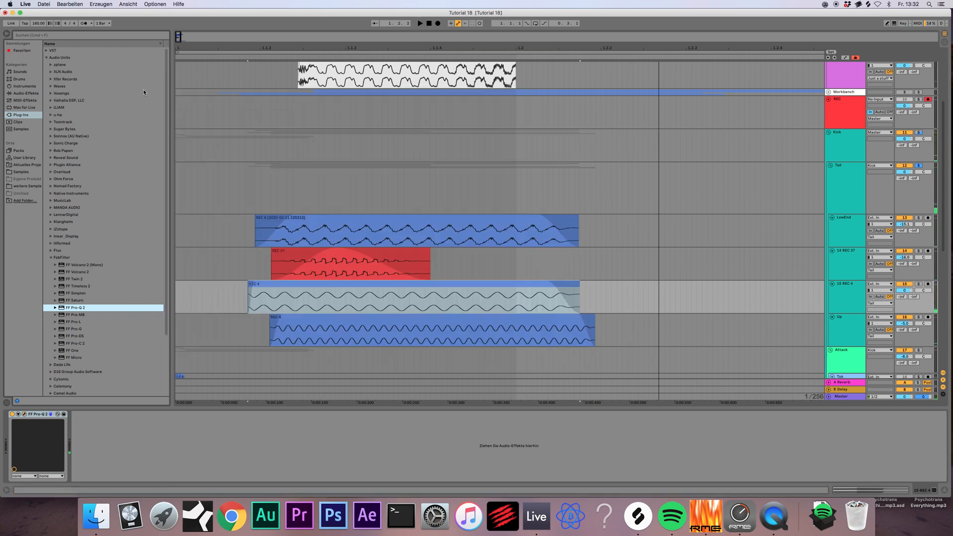
{"action": "key", "text": "space"}
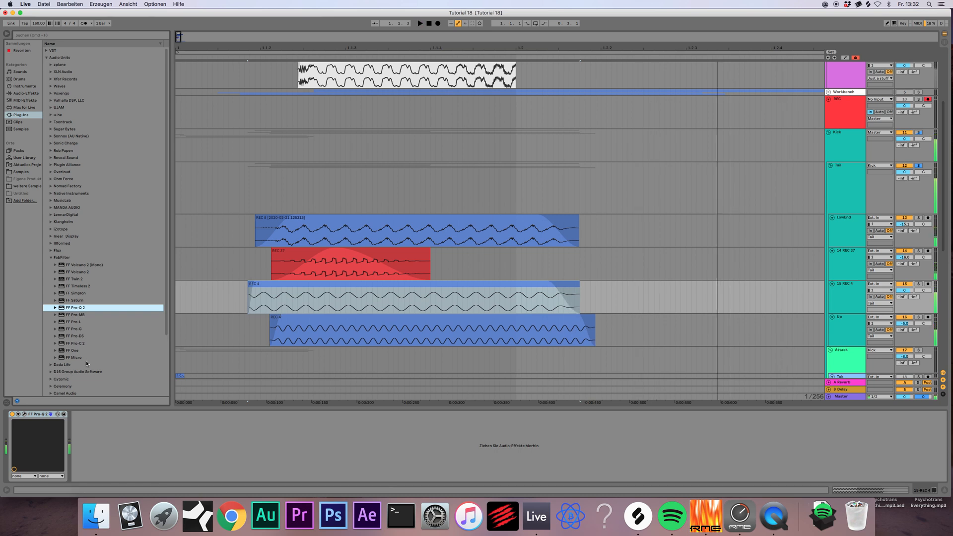
- Load the Low Cut Brickwall preset in the REC 4 track's Pro-Q 2 and set its processing mode to Linear Phase
{"action": "left_click", "coordinate": [25, 414]}
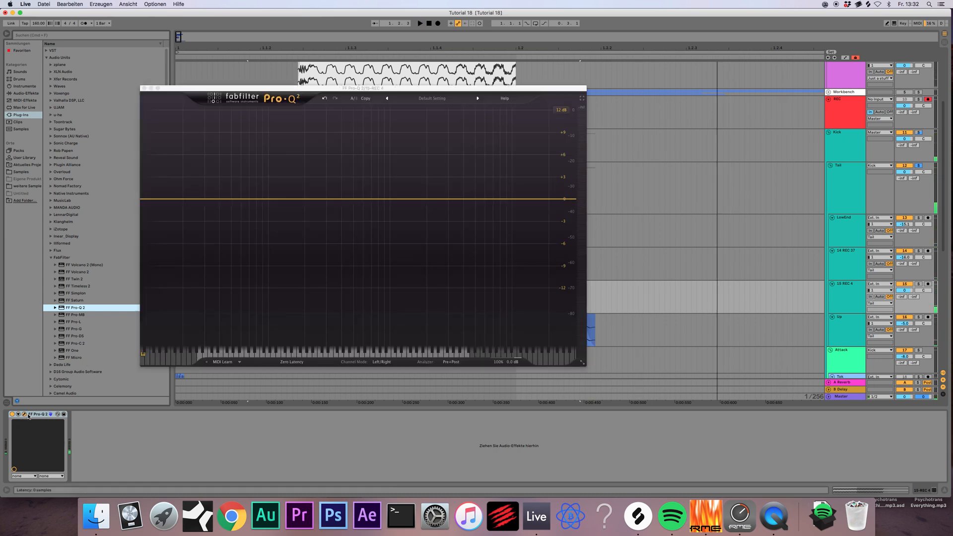
{"action": "left_click", "coordinate": [431, 98]}
{"action": "left_click", "coordinate": [434, 246]}
{"action": "left_click", "coordinate": [298, 362]}
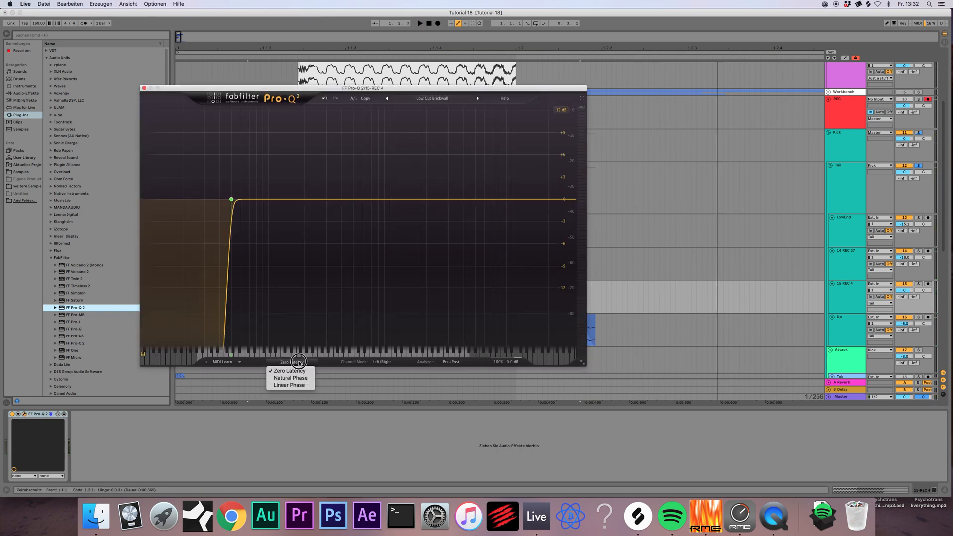
{"action": "left_click", "coordinate": [301, 389]}
{"action": "left_click", "coordinate": [306, 362]}
{"action": "left_click", "coordinate": [318, 385]}
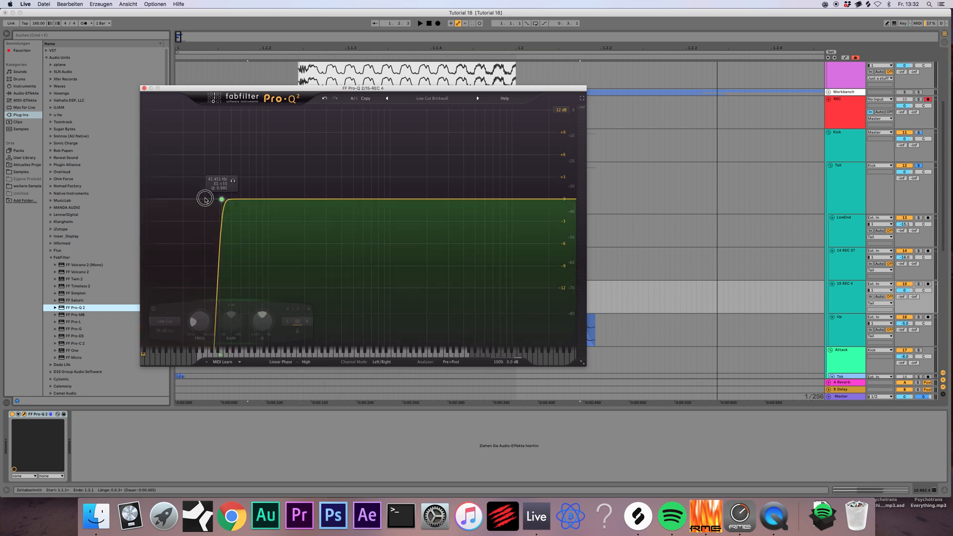
- Lower the low-cut frequency to about 27 Hz, check it during playback, and close Pro-Q 2
{"action": "left_click_drag", "start_coordinate": [222, 199], "coordinate": [199, 198]}
{"action": "key", "text": "space"}
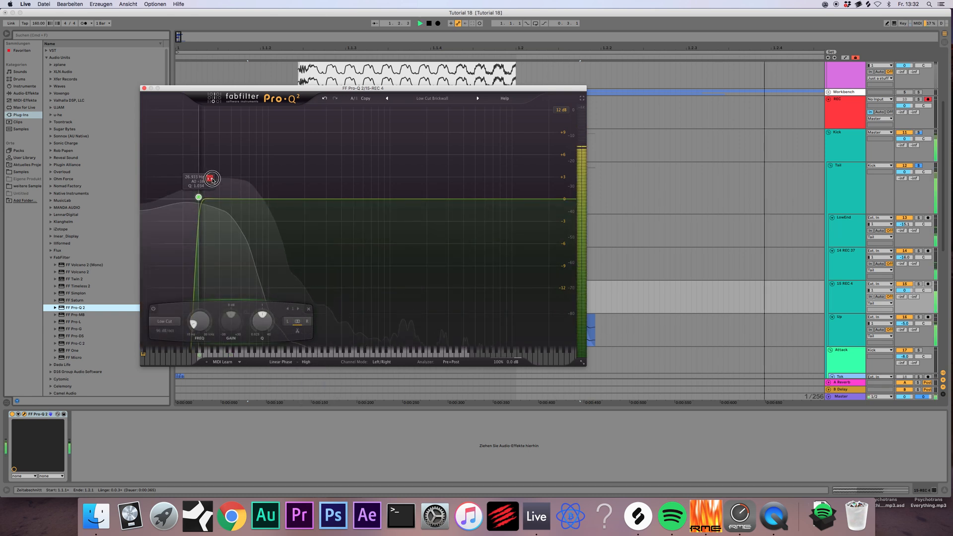
{"action": "left_click", "coordinate": [144, 88]}
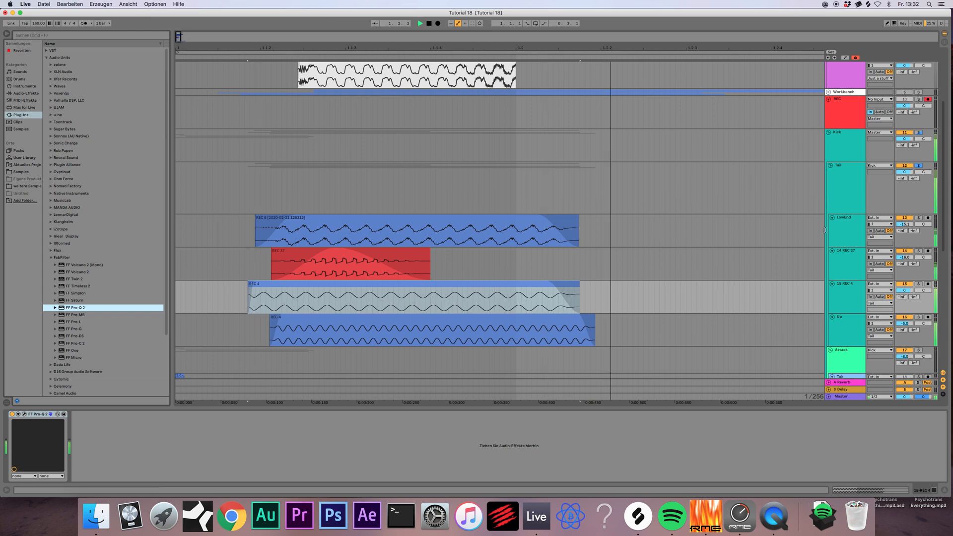
- Solo the LowEnd track and listen to it on its own
{"action": "left_click", "coordinate": [848, 177]}
{"action": "left_click", "coordinate": [850, 222]}
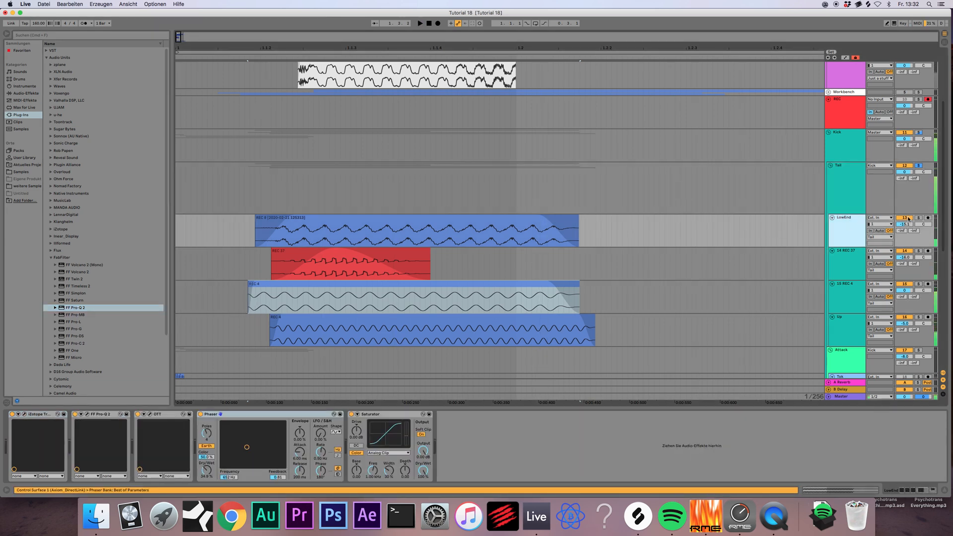
{"action": "left_click", "coordinate": [918, 217]}
{"action": "key", "text": "space"}
{"action": "left_click", "coordinate": [845, 221]}
{"action": "key", "text": "space"}
{"action": "key", "text": "space"}
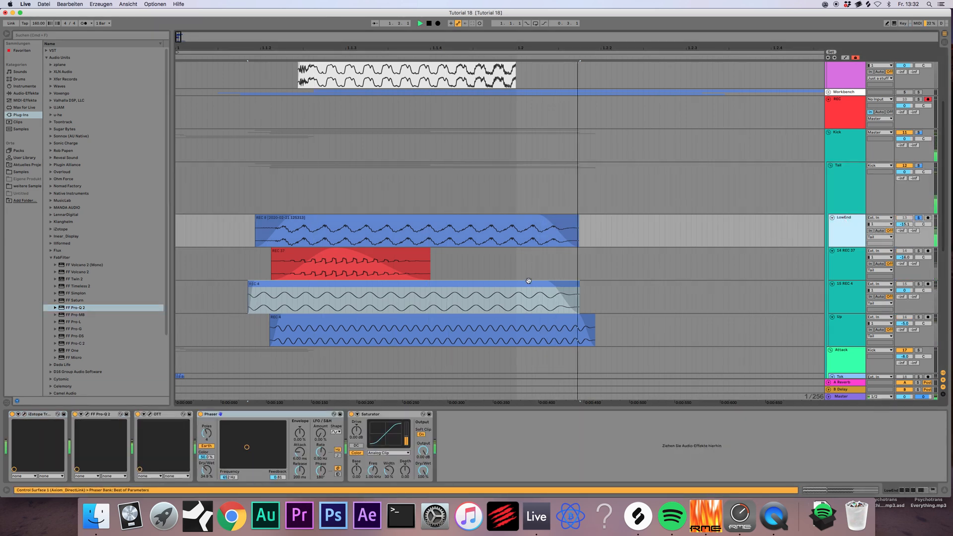
{"action": "key", "text": "space"}
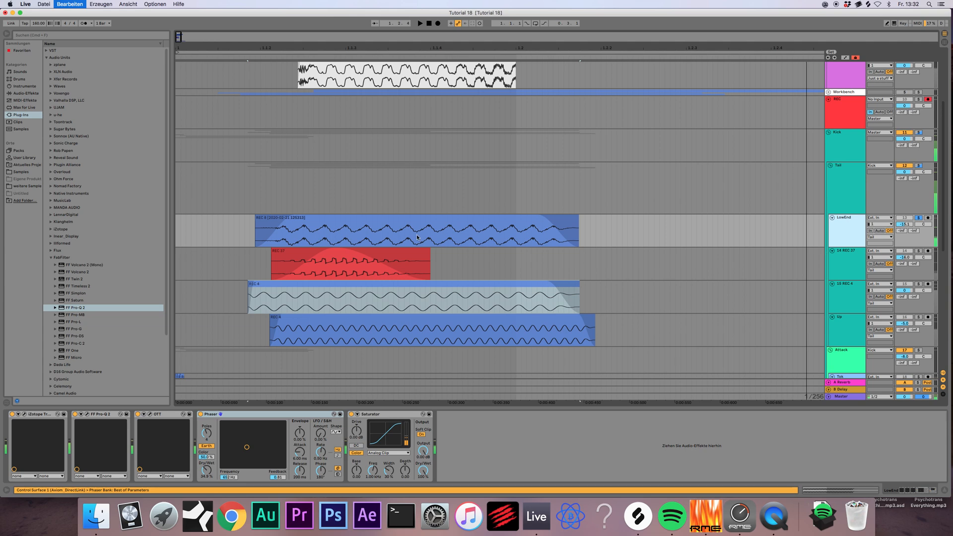
- Duplicate the LowEnd track and add a Utility after the Saturator on the copy
{"action": "key", "text": "super+d"}
{"action": "left_click", "coordinate": [16, 92]}
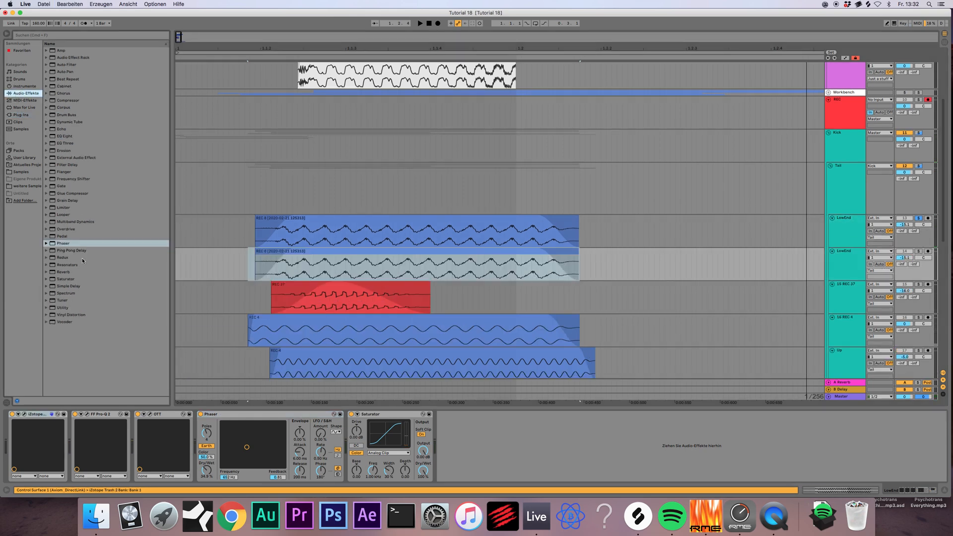
{"action": "left_click_drag", "start_coordinate": [63, 306], "coordinate": [461, 467]}
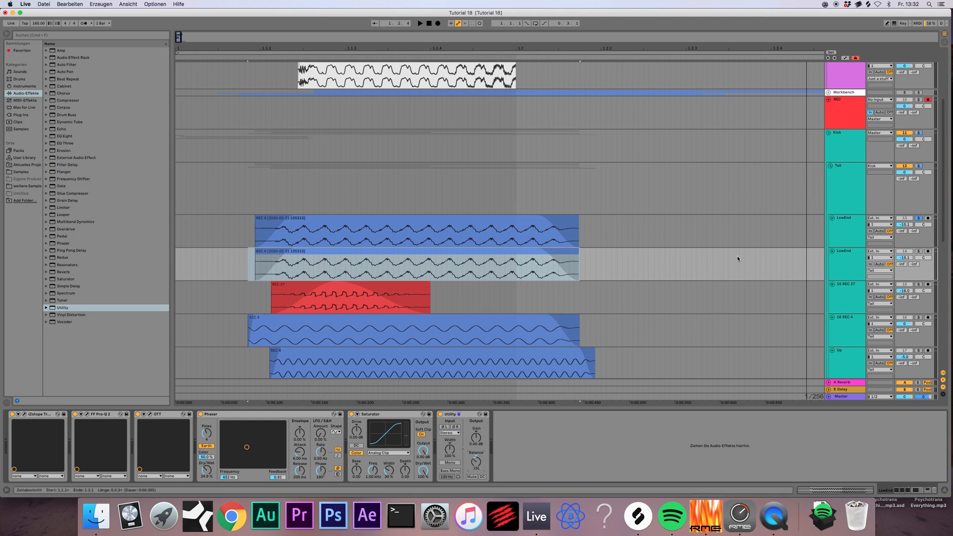
- Rename the duplicated LowEnd track to Left and the original LowEnd track to Right
{"action": "left_click", "coordinate": [847, 264]}
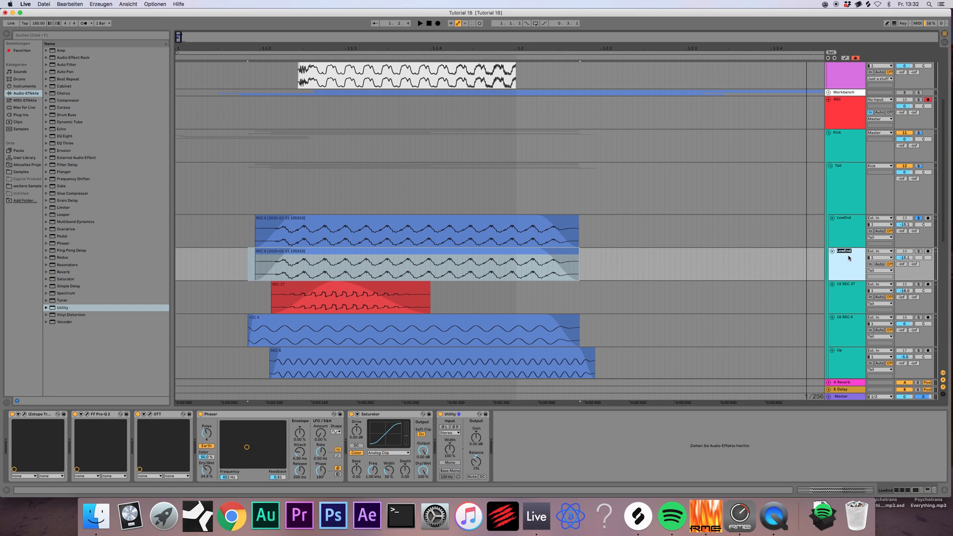
{"action": "left_click", "coordinate": [846, 233]}
{"action": "key", "text": "super+r"}
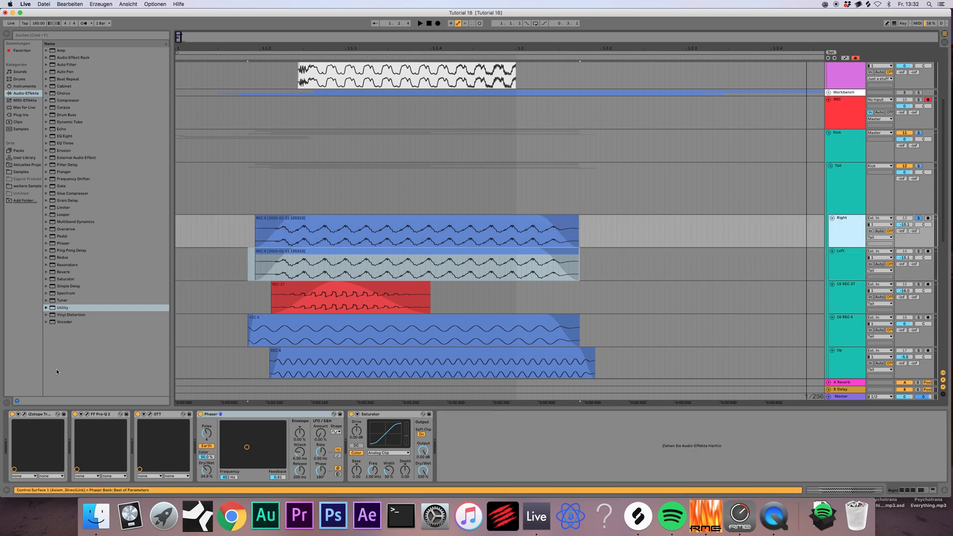
- Add a Utility after the Saturator on the Right track and shift its balance toward the right channel
{"action": "left_click_drag", "start_coordinate": [62, 308], "coordinate": [459, 433]}
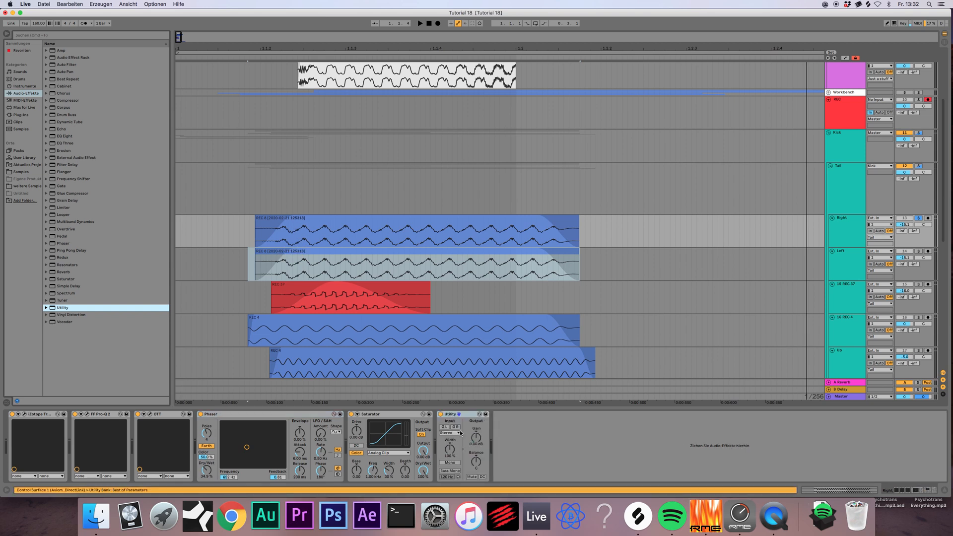
{"action": "left_click", "coordinate": [480, 465]}
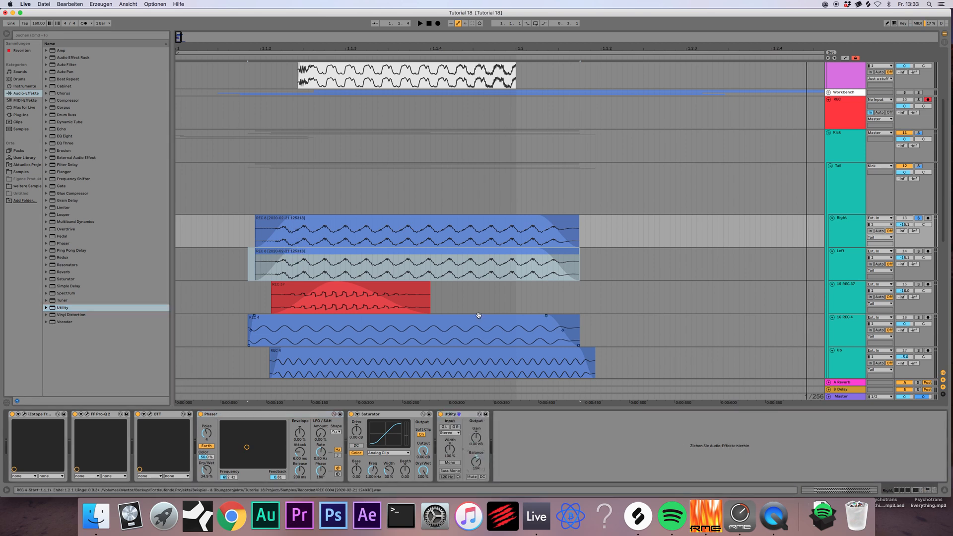
{"action": "left_click", "coordinate": [843, 263]}
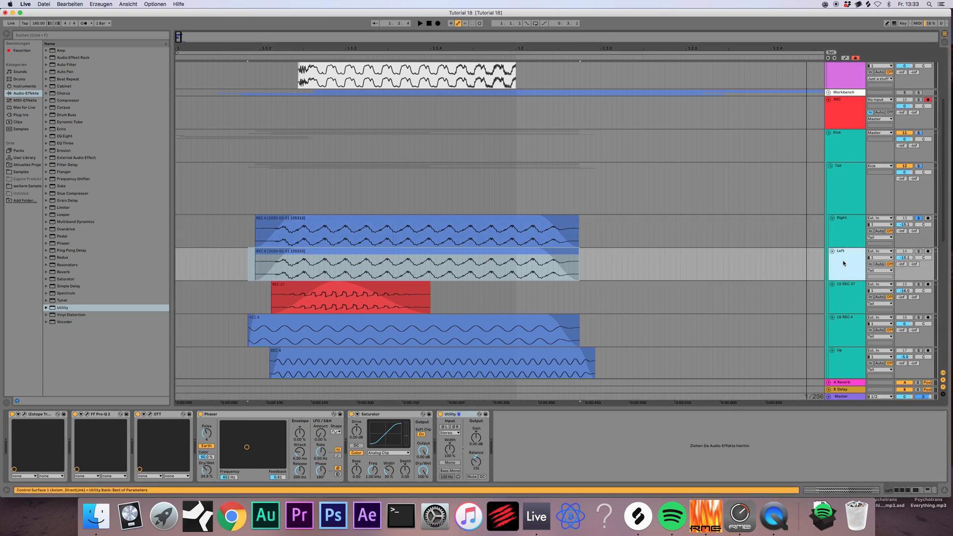
{"action": "left_click", "coordinate": [848, 234]}
- Move the Right track's clip slightly later so it is offset from the Left clip by one waveform cycle
{"action": "left_click", "coordinate": [483, 222]}
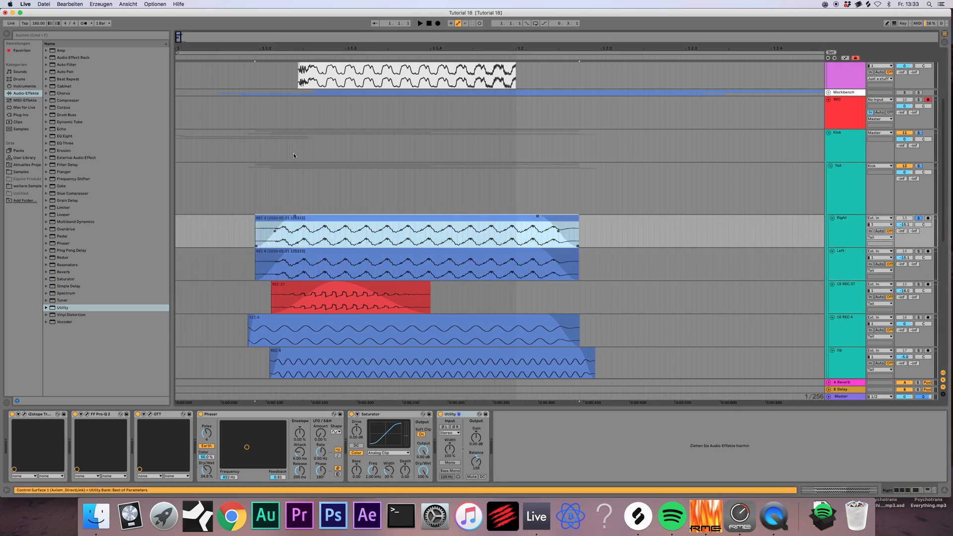
{"action": "left_click_drag", "start_coordinate": [179, 36], "coordinate": [178, 111]}
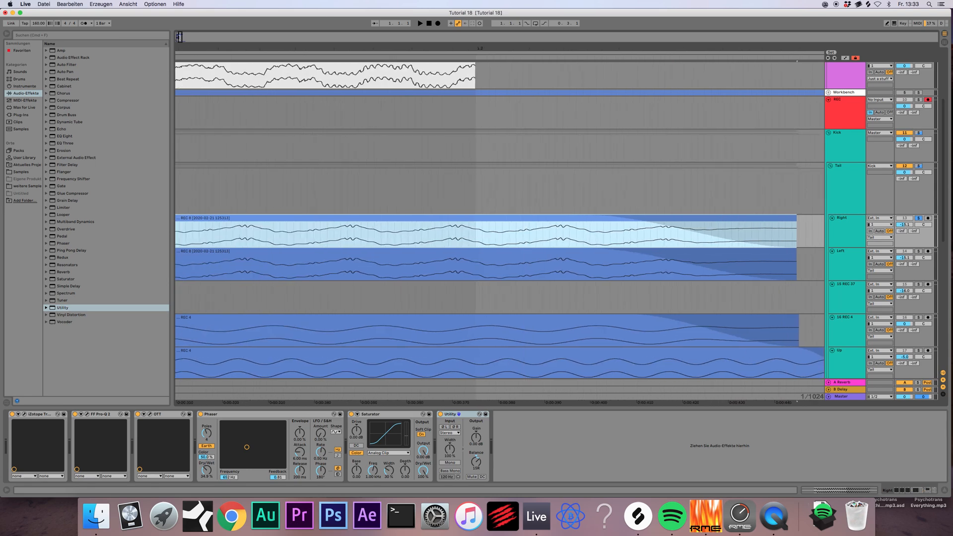
{"action": "left_click_drag", "start_coordinate": [180, 37], "coordinate": [178, 37]}
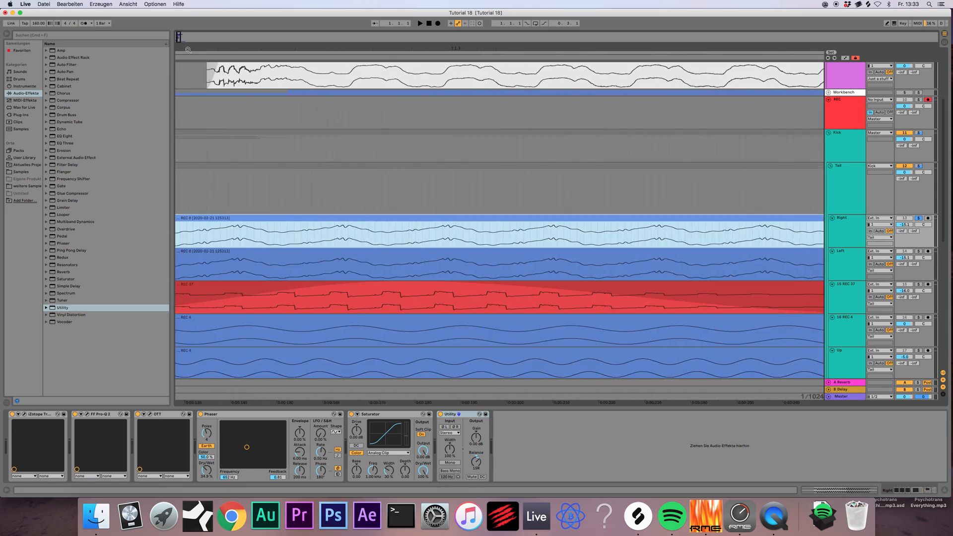
{"action": "left_click_drag", "start_coordinate": [308, 220], "coordinate": [415, 232]}
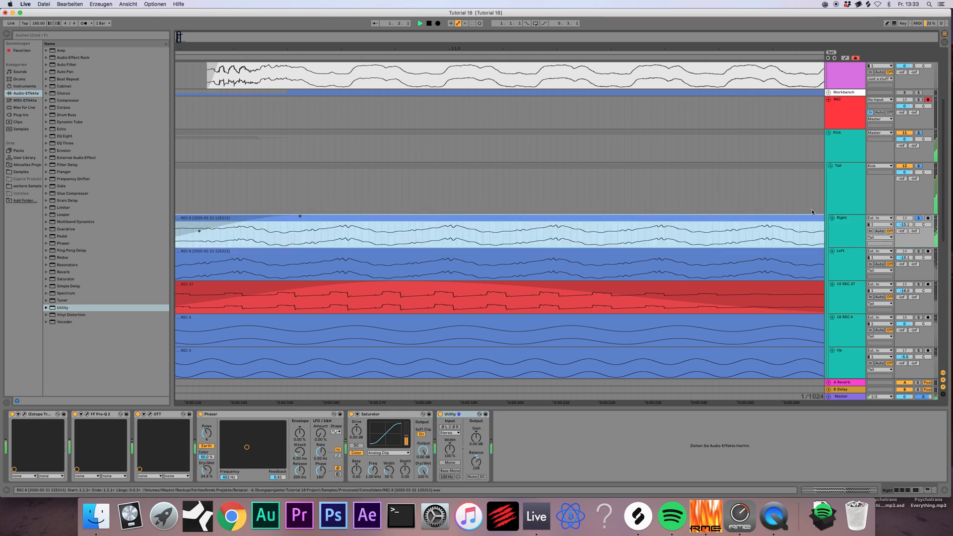
- Solo the whole Tail group instead of the Right track alone and play the layered tail
{"action": "left_click", "coordinate": [832, 187]}
{"action": "key", "text": "space"}
{"action": "key", "text": "space"}
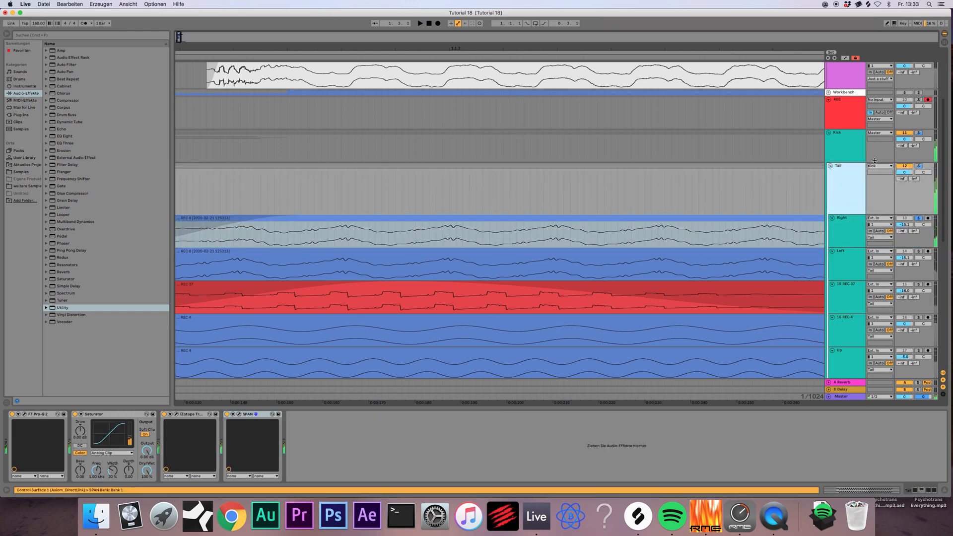
{"action": "left_click", "coordinate": [918, 167]}
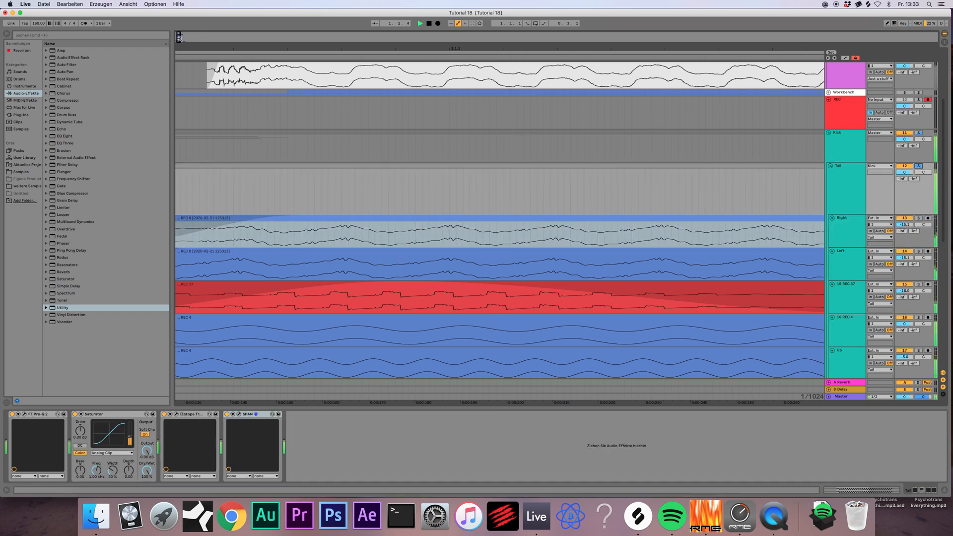
{"action": "left_click_drag", "start_coordinate": [177, 38], "coordinate": [177, 12]}
{"action": "key", "text": "space"}
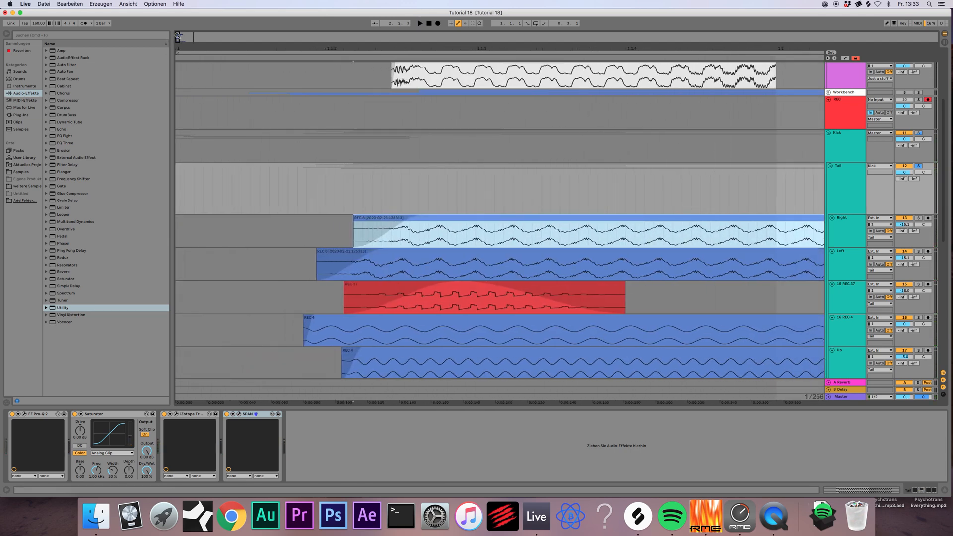
- Check the Right clip's waveform alignment against the Left clip up close and replay the Tail group
{"action": "left_click_drag", "start_coordinate": [177, 36], "coordinate": [178, 77]}
{"action": "left_click", "coordinate": [478, 218]}
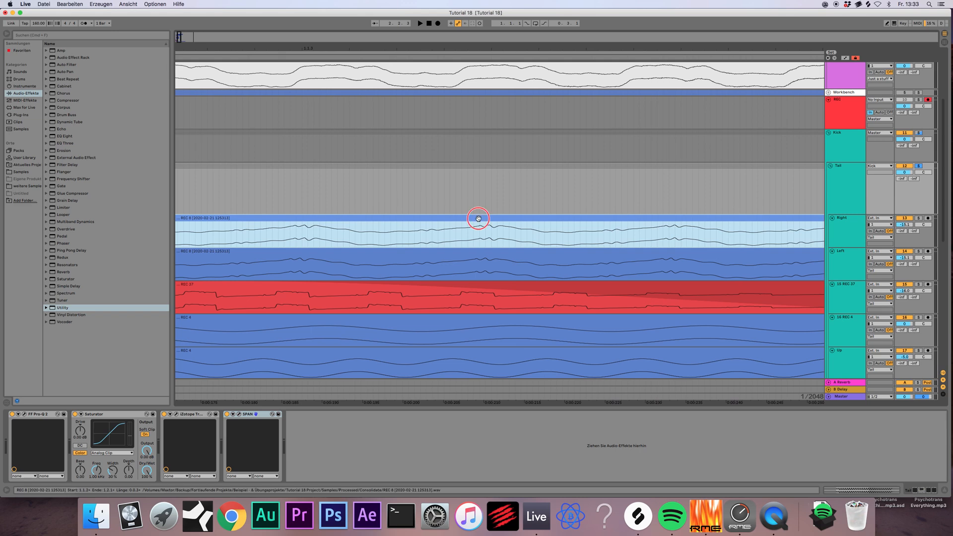
{"action": "left_click_drag", "start_coordinate": [478, 219], "coordinate": [475, 218]}
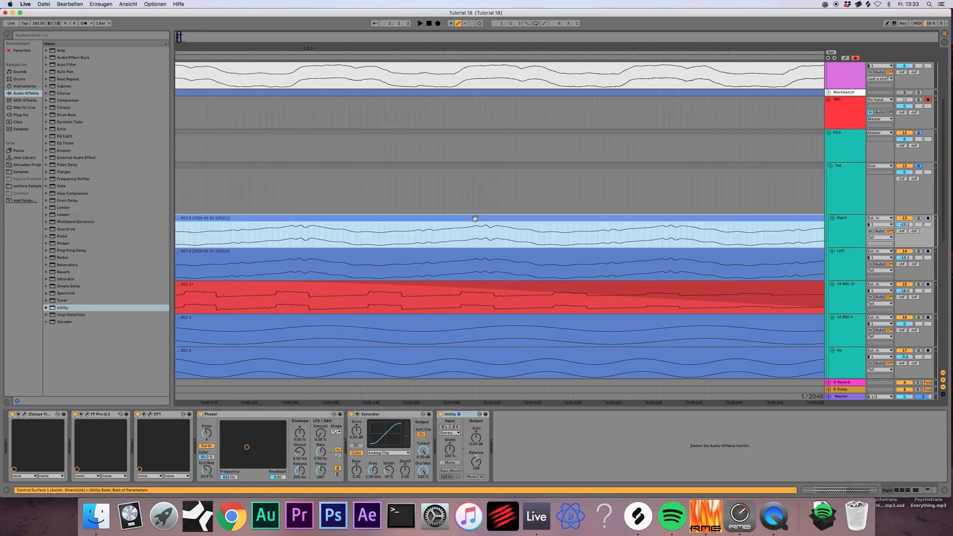
{"action": "left_click_drag", "start_coordinate": [179, 38], "coordinate": [179, 7]}
{"action": "key", "text": "space"}
{"action": "left_click", "coordinate": [847, 175]}
{"action": "key", "text": "space"}
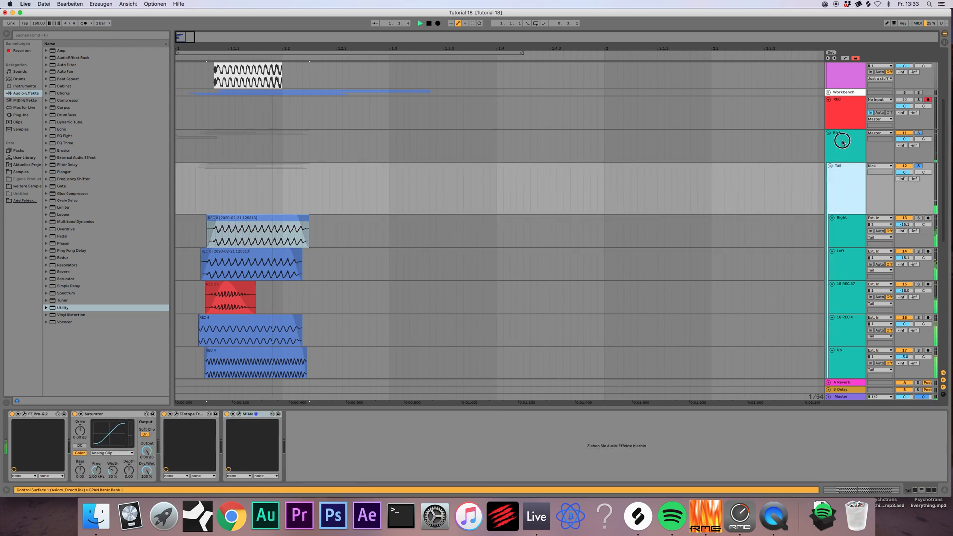
- Solo the Kick group instead of the Tail group and play the complete kick
{"action": "left_click", "coordinate": [842, 141]}
{"action": "key", "text": "space"}
{"action": "left_click", "coordinate": [919, 132]}
{"action": "key", "text": "space"}
{"action": "key", "text": "space"}
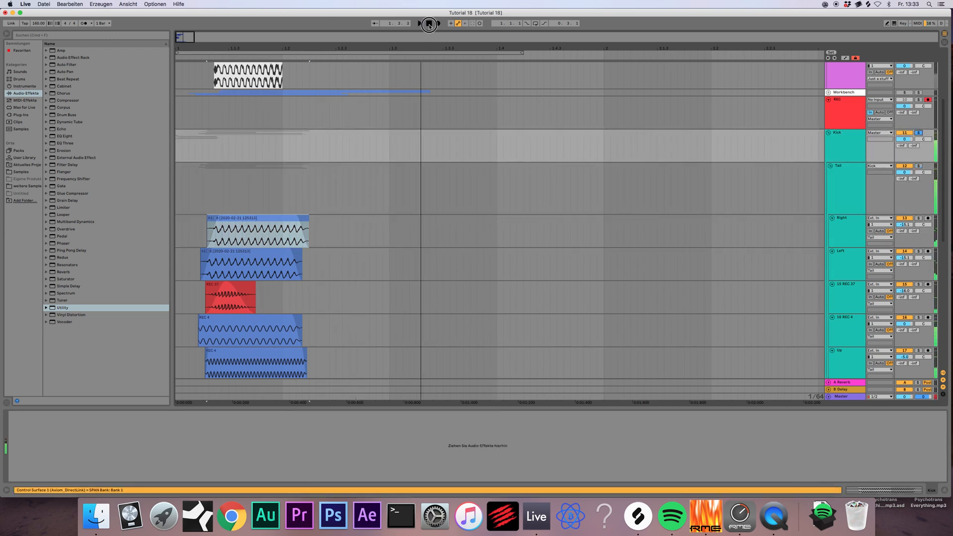
- Replay the complete soloed Kick group from the start of the arrangement
{"action": "left_click", "coordinate": [177, 231]}
{"action": "key", "text": "space"}
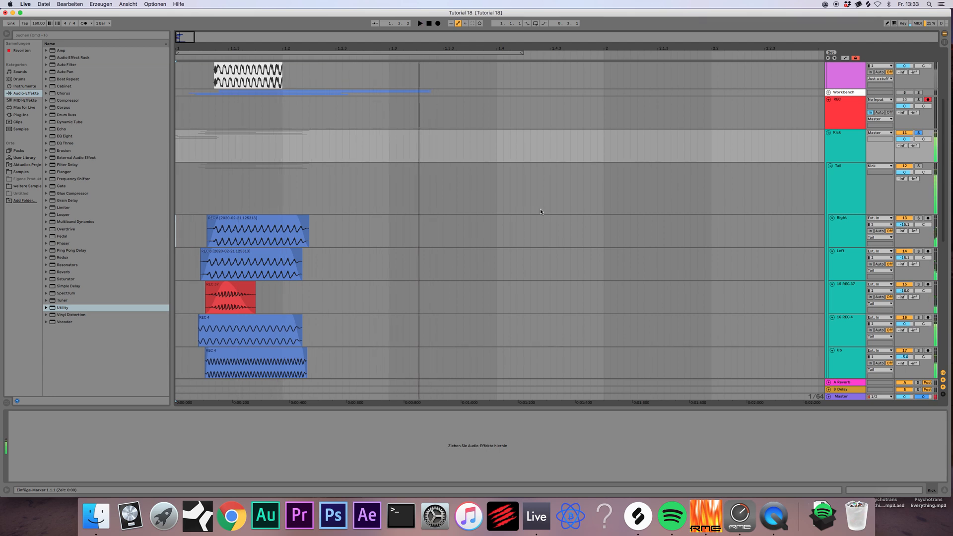
{"action": "key", "text": "space"}
{"action": "key", "text": "space"}
- Group the Right and Left tracks inside the Tail group and name the new group Grains
{"action": "left_click", "coordinate": [850, 239]}
{"action": "left_click", "coordinate": [850, 258]}
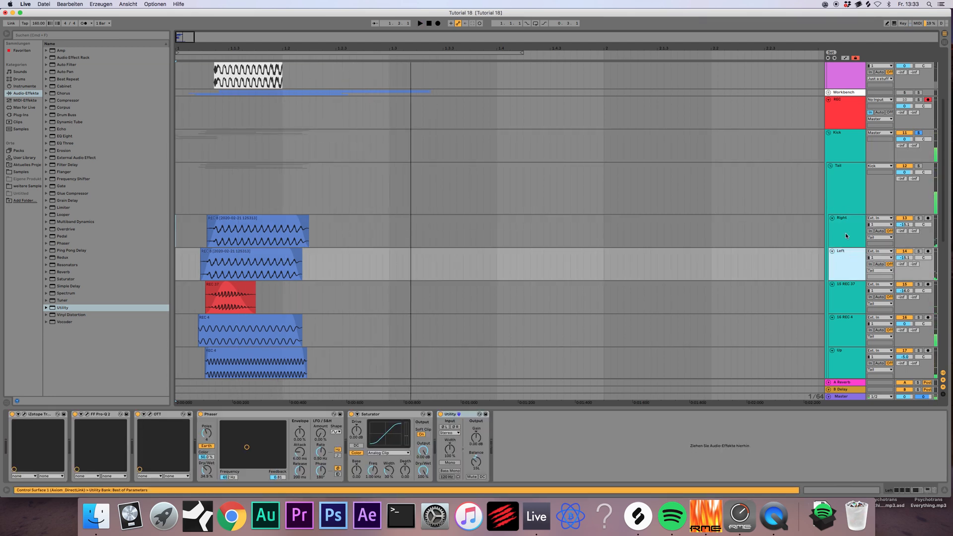
{"action": "left_click", "coordinate": [845, 235]}
{"action": "key", "text": "super+g"}
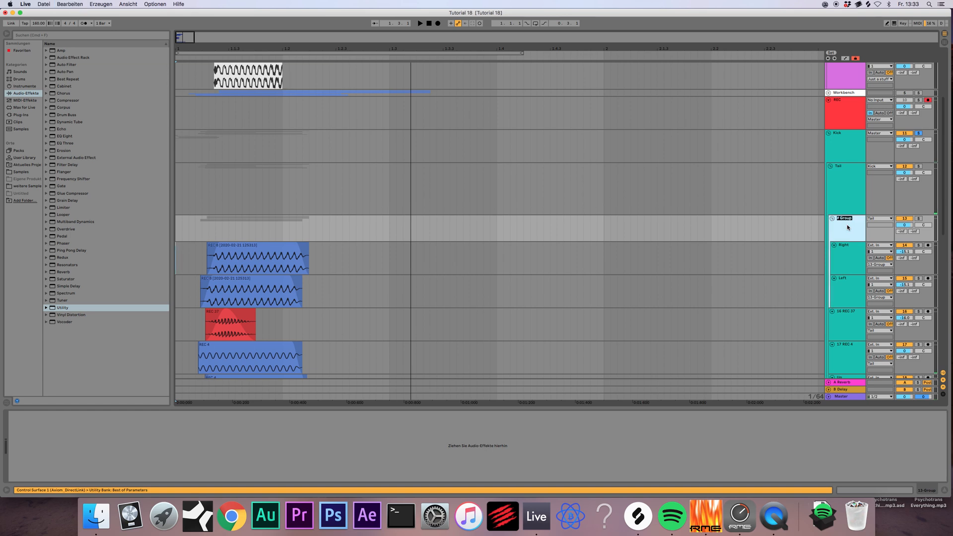
{"action": "type", "text": "Grains"}
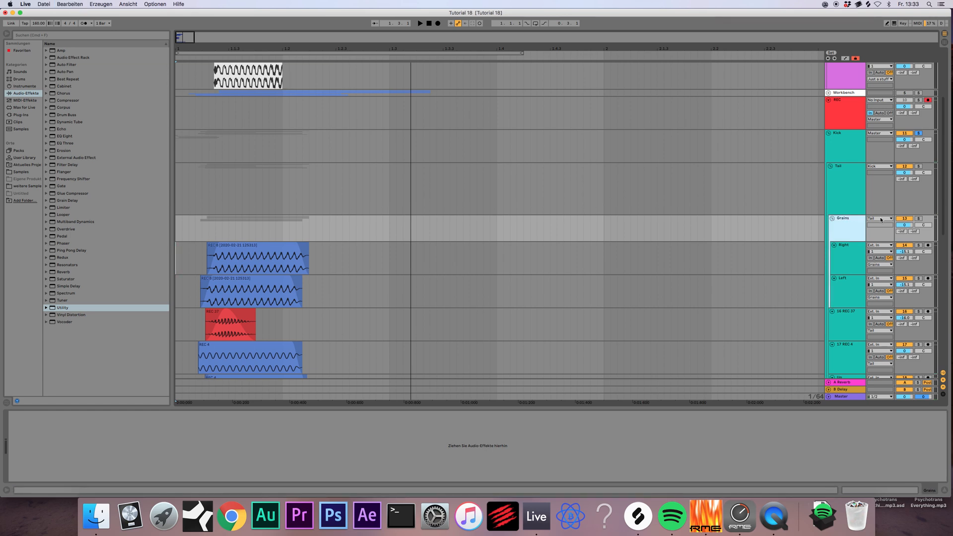
- Solo the Grains group and play it from the start
{"action": "left_click", "coordinate": [918, 218]}
{"action": "key", "text": "space"}
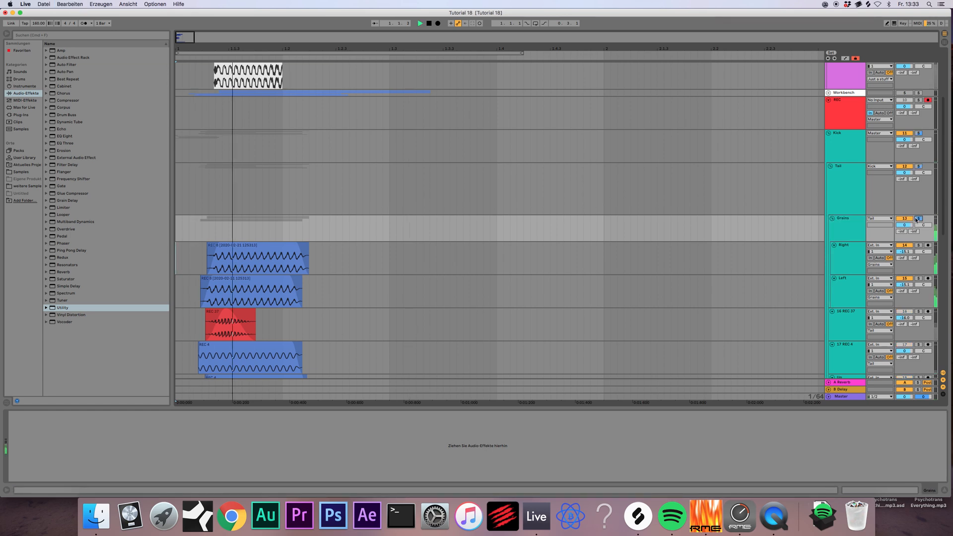
{"action": "key", "text": "space"}
- Add FF Saturn to the Grains group and load the Faster Master preset from its Mastering category
{"action": "left_click", "coordinate": [21, 114]}
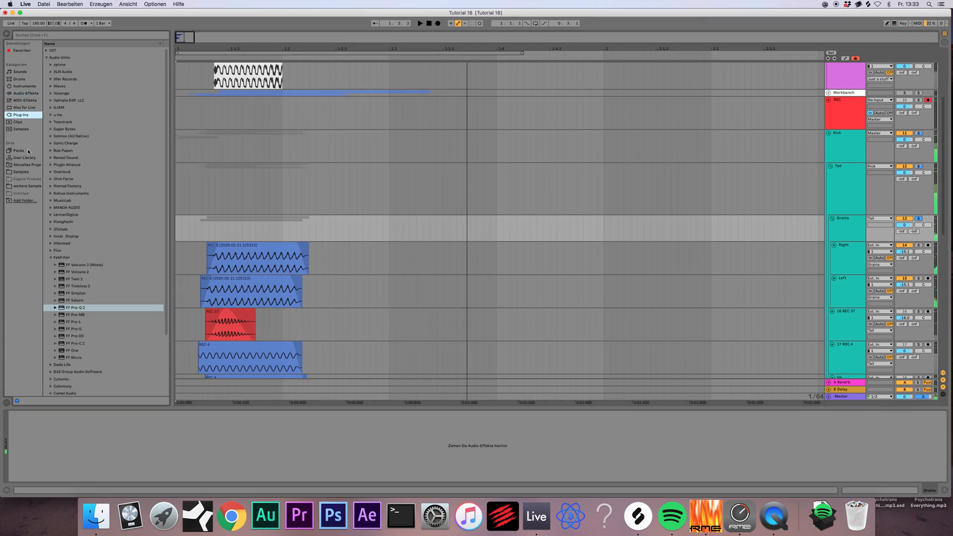
{"action": "left_click_drag", "start_coordinate": [75, 301], "coordinate": [176, 267]}
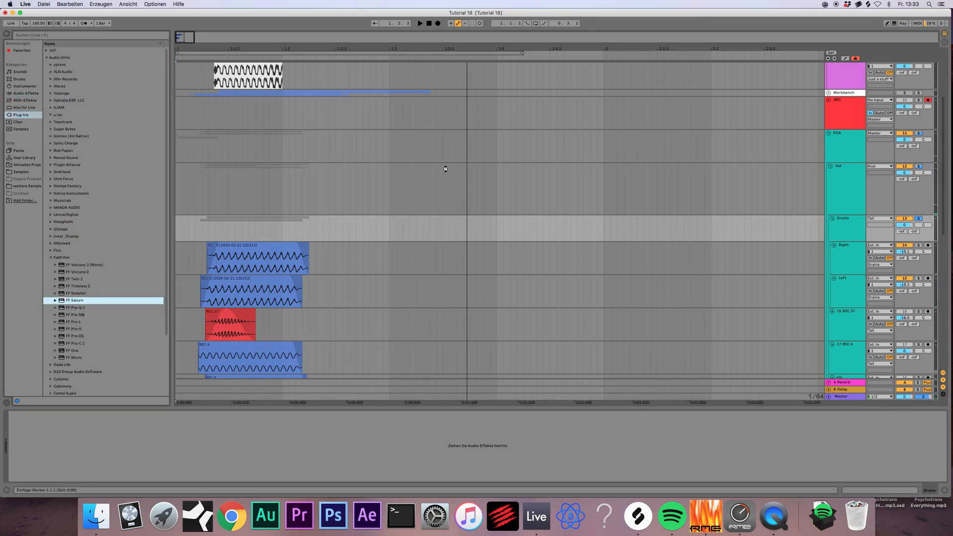
{"action": "left_click_drag", "start_coordinate": [445, 168], "coordinate": [446, 171]}
{"action": "left_click", "coordinate": [348, 103]}
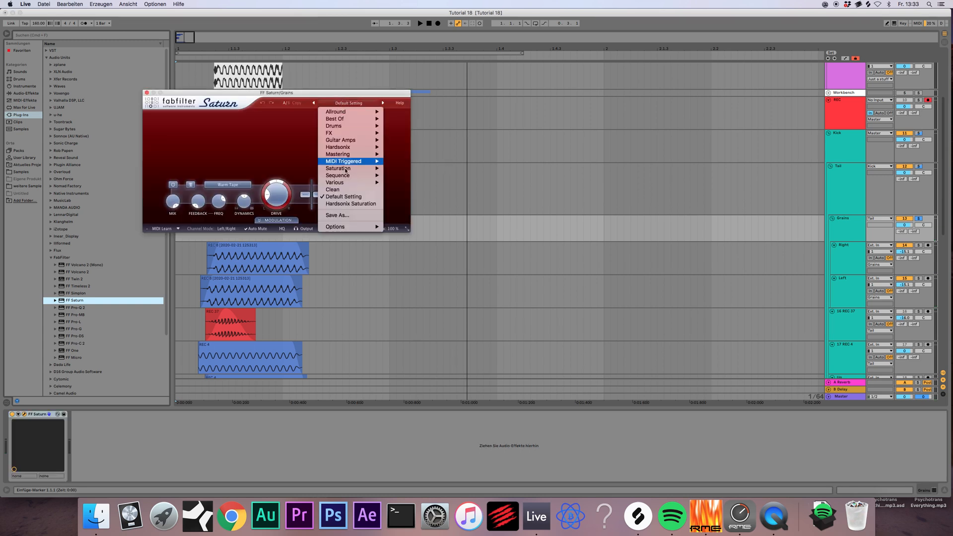
{"action": "mouse_move", "coordinate": [358, 154]}
{"action": "left_click", "coordinate": [407, 183]}
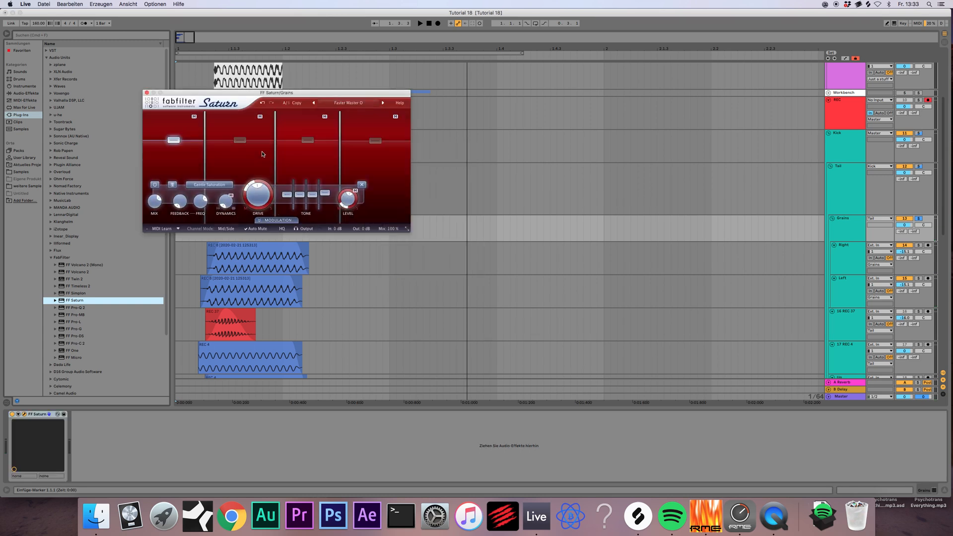
- Play the saturated Grains group and inspect Saturn's band 4 level
{"action": "key", "text": "space"}
{"action": "left_click", "coordinate": [375, 139]}
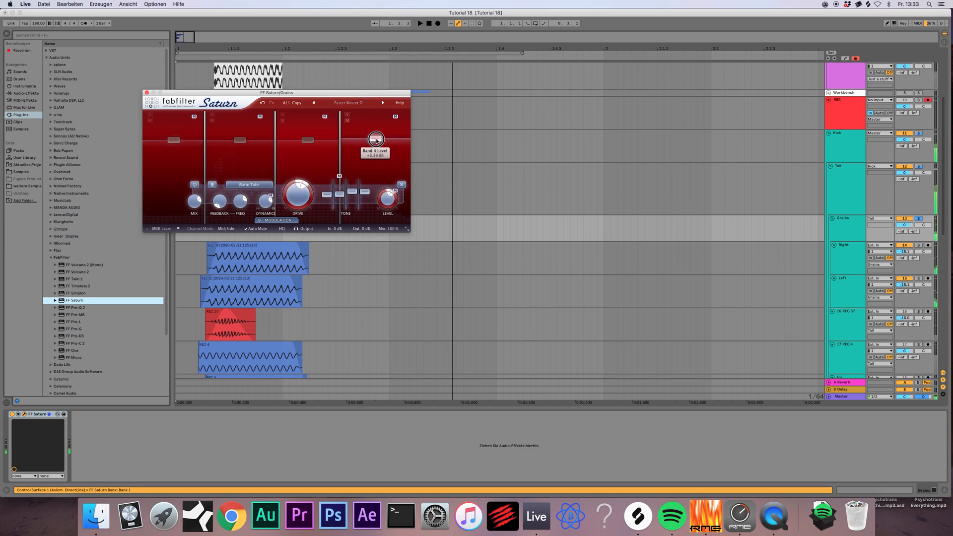
{"action": "key", "text": "space"}
- Unsolo the Grains group, select the Tail group and play the whole layered tail
{"action": "left_click", "coordinate": [875, 175]}
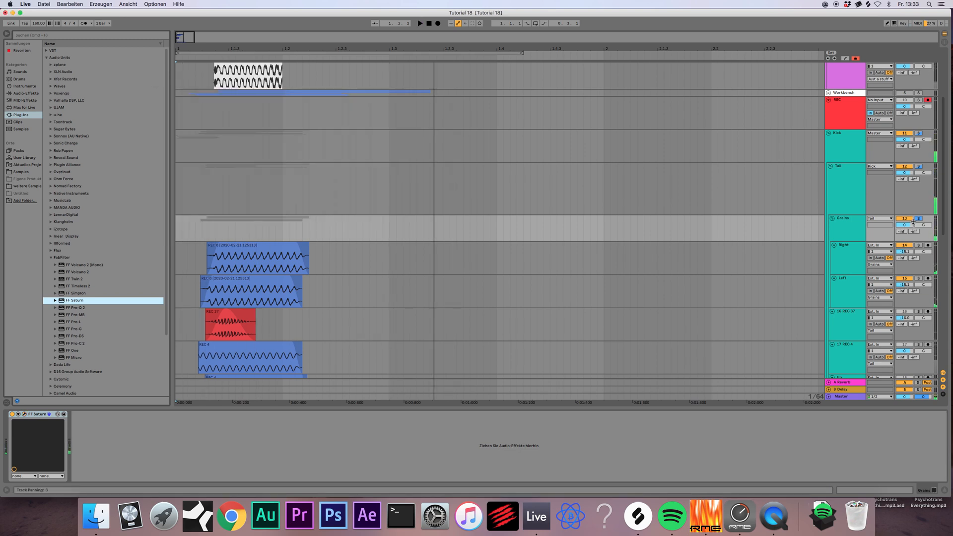
{"action": "key", "text": "space"}
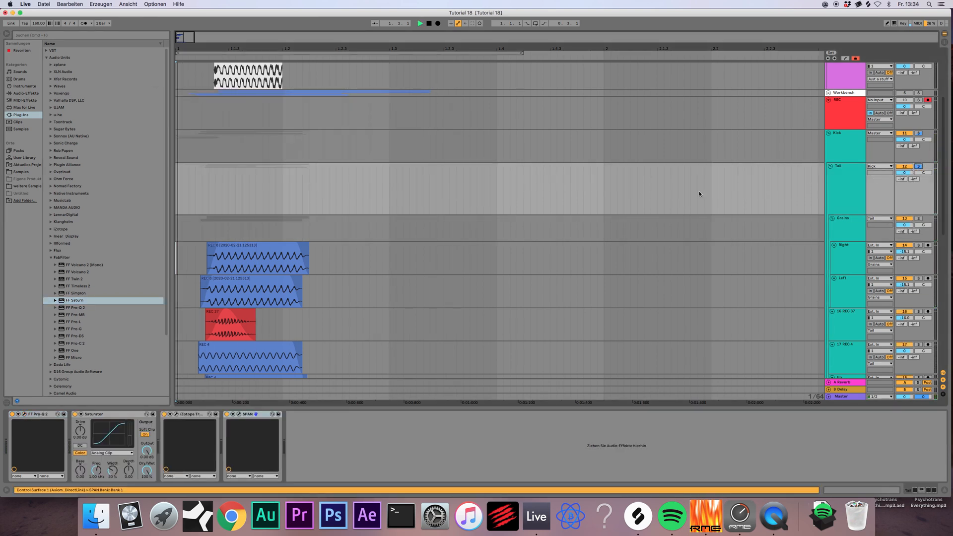
{"action": "key", "text": "space"}
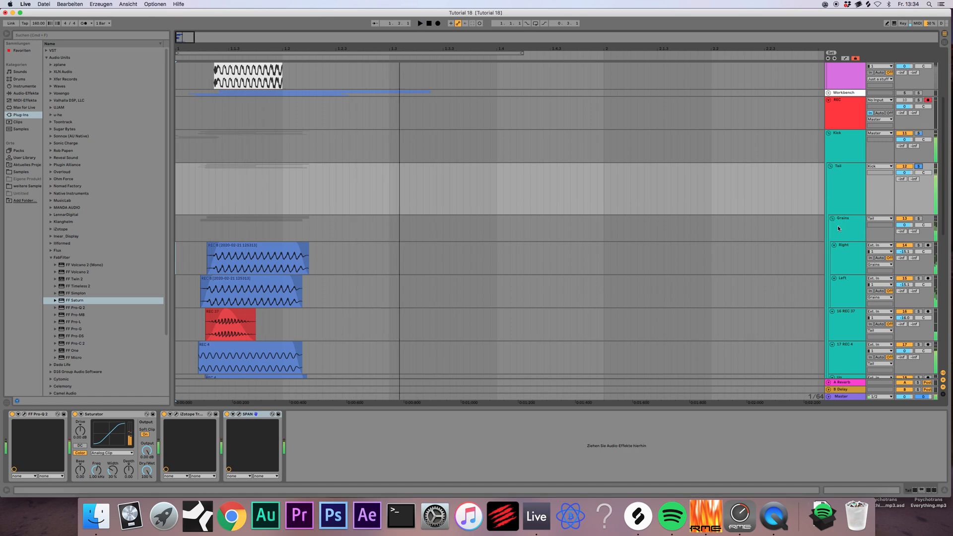
- Try the Grains group's volume at -12 dB and replay the layered tail
{"action": "left_click", "coordinate": [900, 226]}
{"action": "key", "text": "space"}
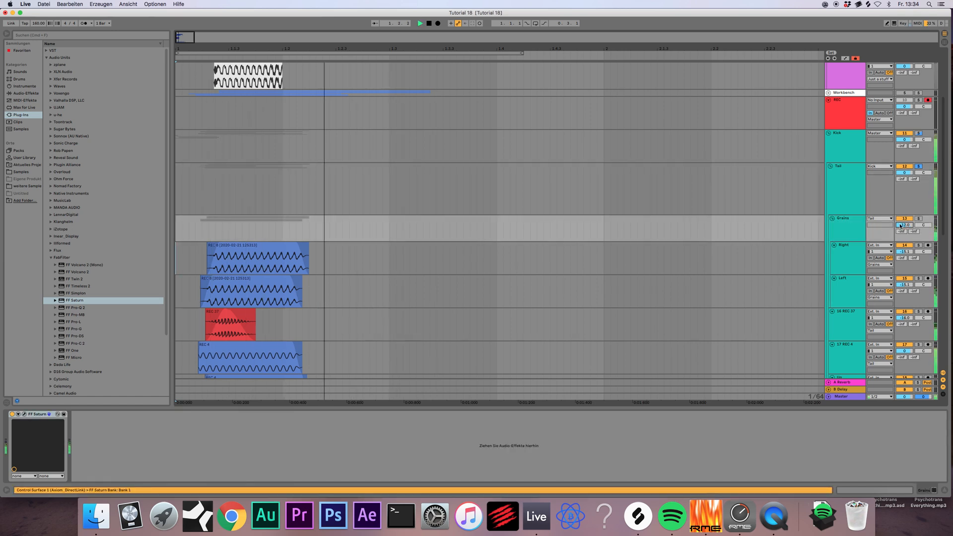
{"action": "key", "text": "space"}
{"action": "key", "text": "space"}
{"action": "key", "text": "space"}
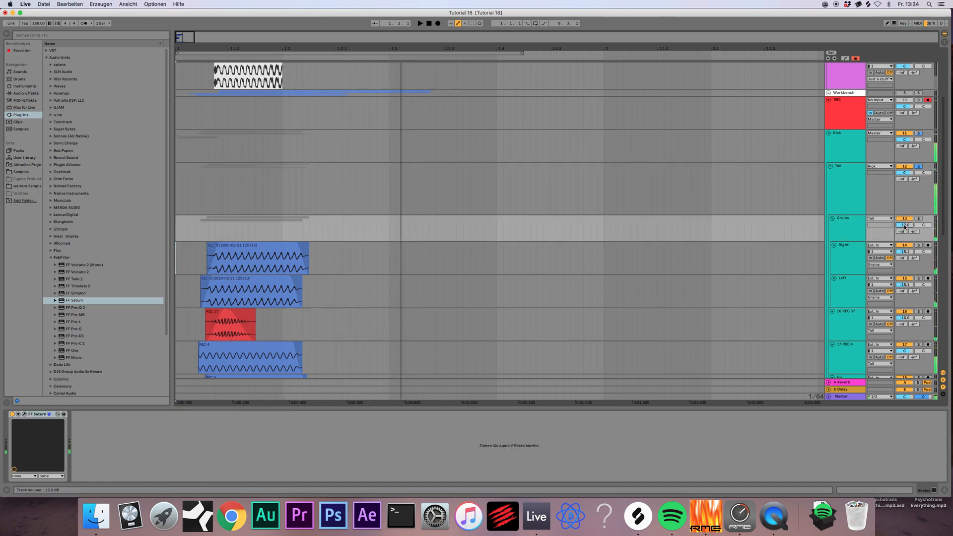
- Try a lower Grains group volume of -18 dB and compare it in the layered tail
{"action": "key", "text": "space"}
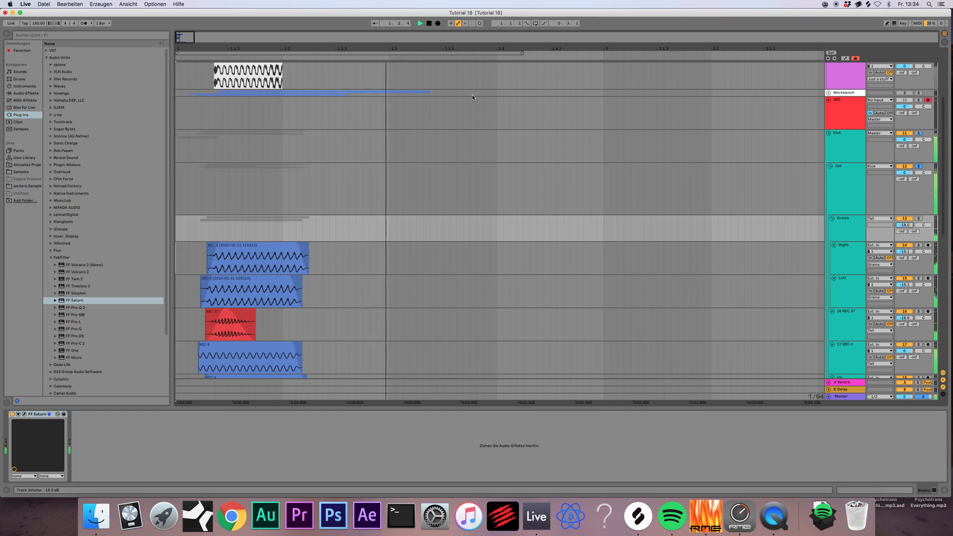
{"action": "key", "text": "space"}
{"action": "key", "text": "space"}
{"action": "key", "text": "space"}
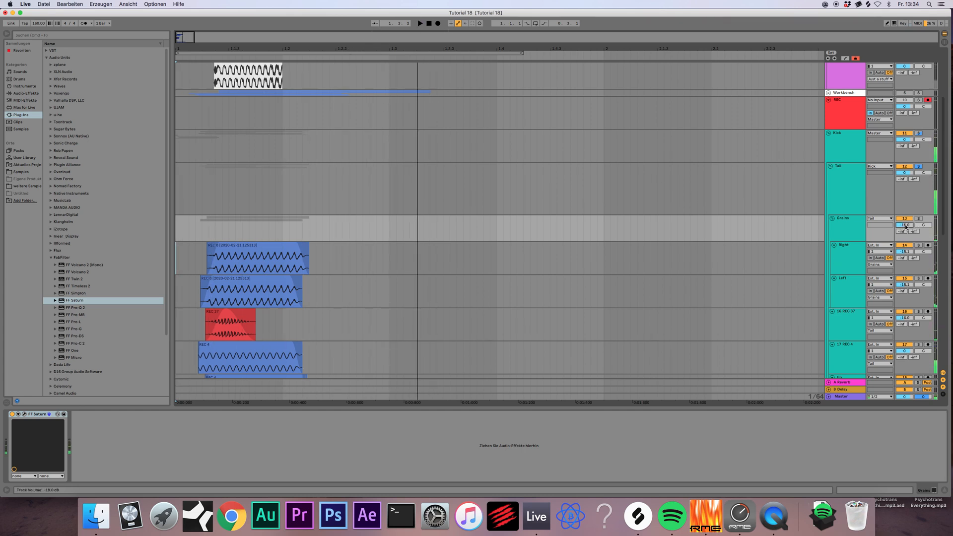
- Try the Grains group's volume at -16 dB and play the tail again
{"action": "left_click", "coordinate": [905, 226]}
{"action": "type", "text": "-16"}
{"action": "key", "text": "Return"}
{"action": "key", "text": "space"}
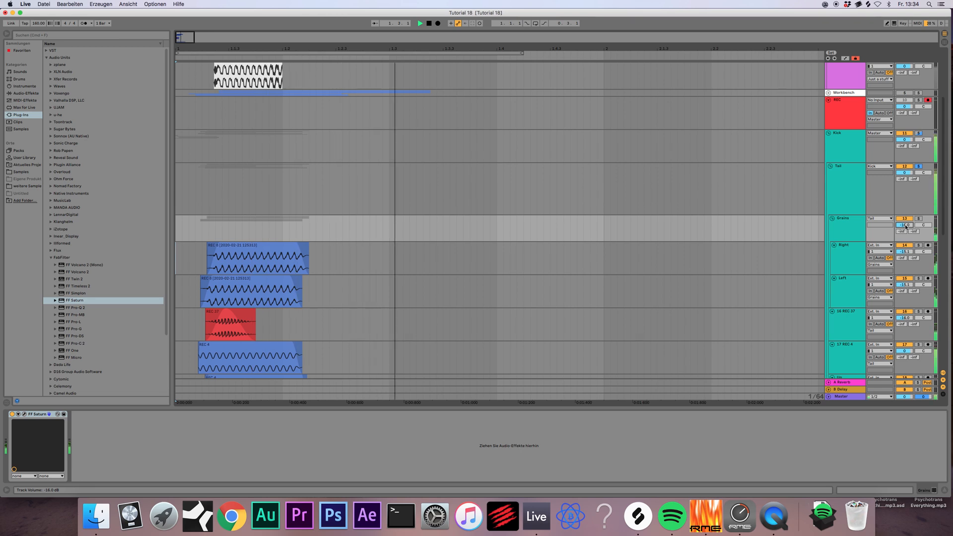
{"action": "key", "text": "space"}
- Set the Grains group's volume to -13 dB and replay the layered tail
{"action": "type", "text": "-"}
{"action": "key", "text": "space"}
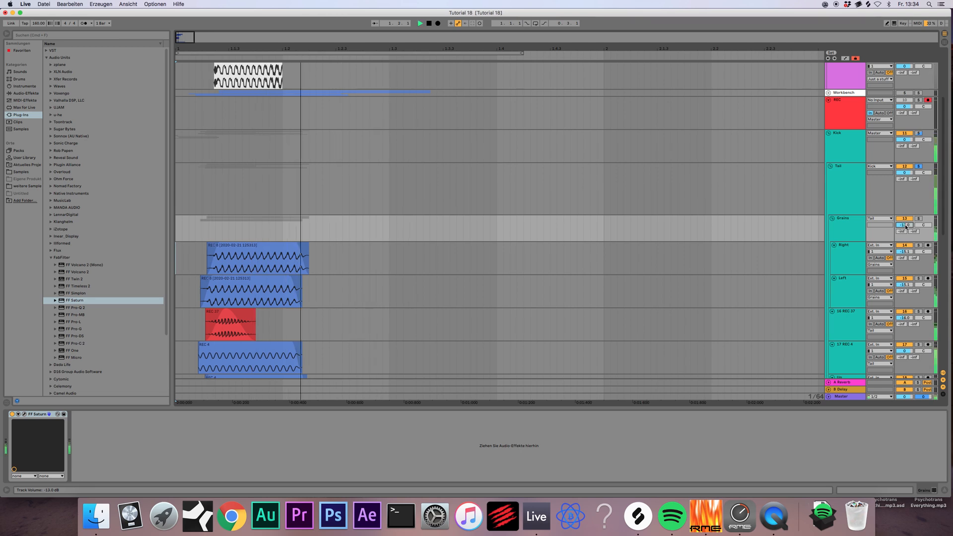
{"action": "key", "text": "space"}
{"action": "key", "text": "space"}
{"action": "key", "text": "space"}
{"action": "scroll", "coordinate": [377, 201], "scroll_direction": "down", "scroll_amount": 1}
{"action": "key", "text": "space"}
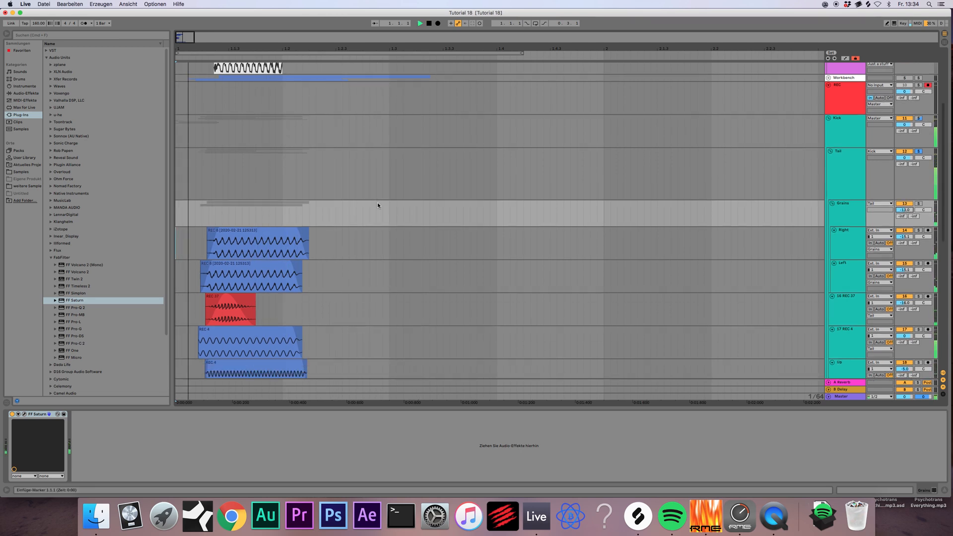
- Open SPAN on the Tail group and examine its spectrum while looping the first beat, and close the analyzer
{"action": "left_click", "coordinate": [791, 197]}
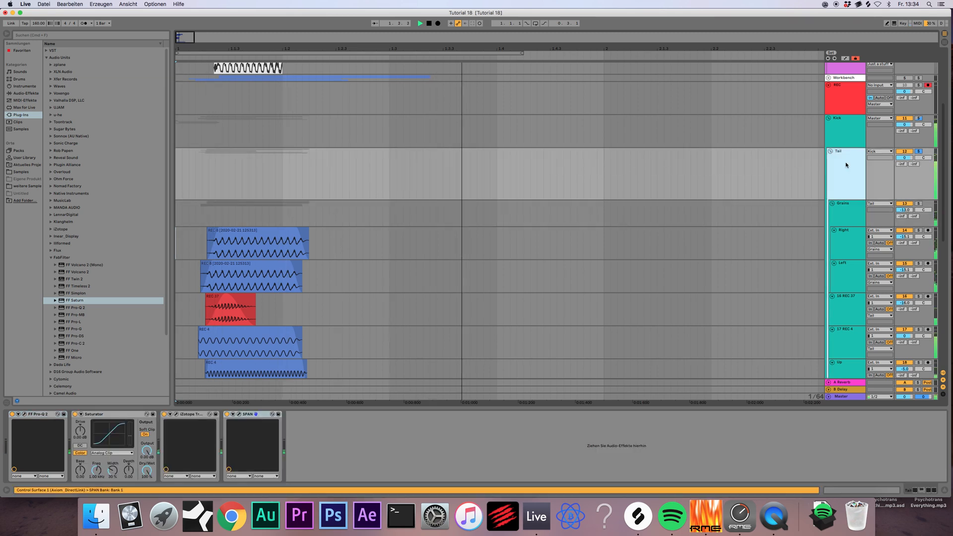
{"action": "left_click", "coordinate": [238, 414]}
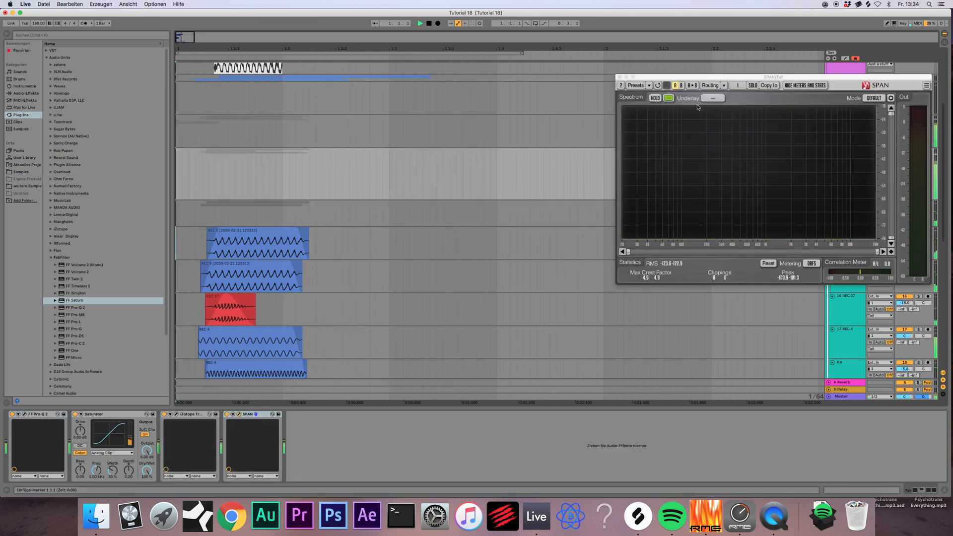
{"action": "key", "text": "space"}
{"action": "left_click_drag", "start_coordinate": [298, 190], "coordinate": [178, 287]}
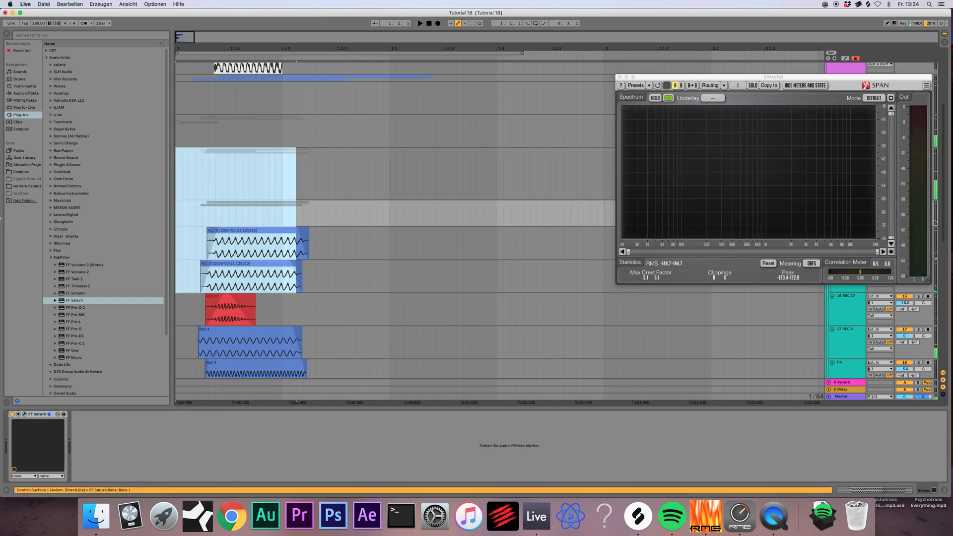
{"action": "key", "text": "super+l"}
{"action": "key", "text": "space"}
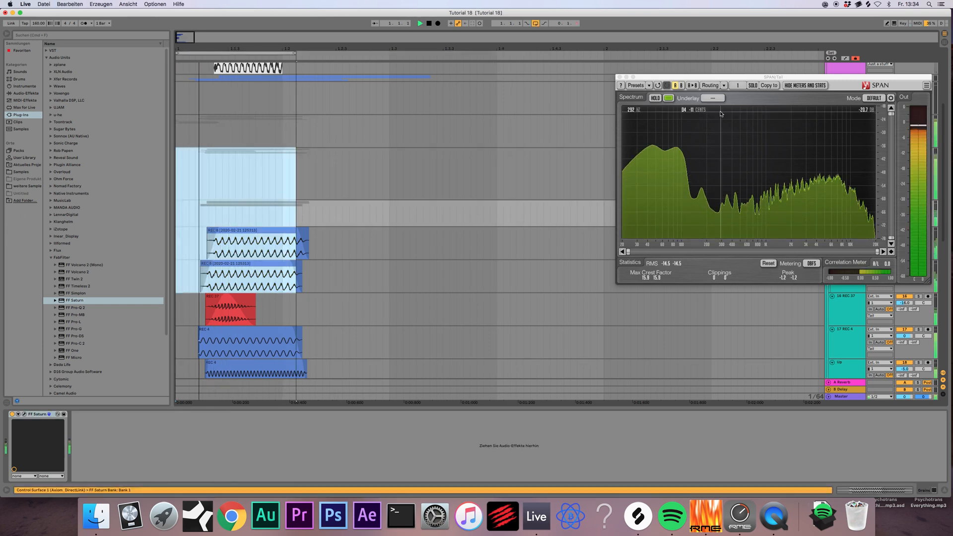
{"action": "left_click", "coordinate": [619, 77]}
- Lower the volume of the 17 REC 4 sine layer while the tail loops
{"action": "scroll", "coordinate": [711, 252], "scroll_direction": "down", "scroll_amount": 2}
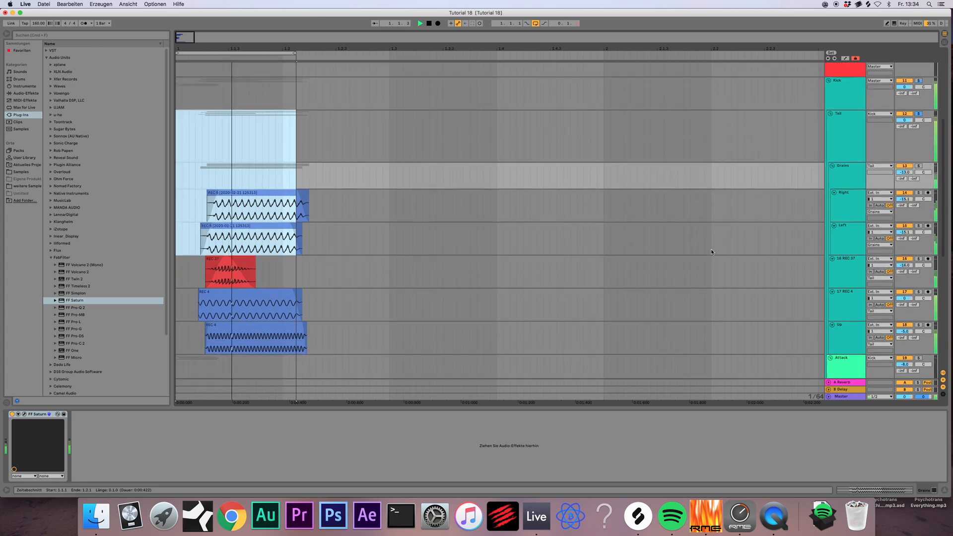
{"action": "left_click", "coordinate": [815, 300]}
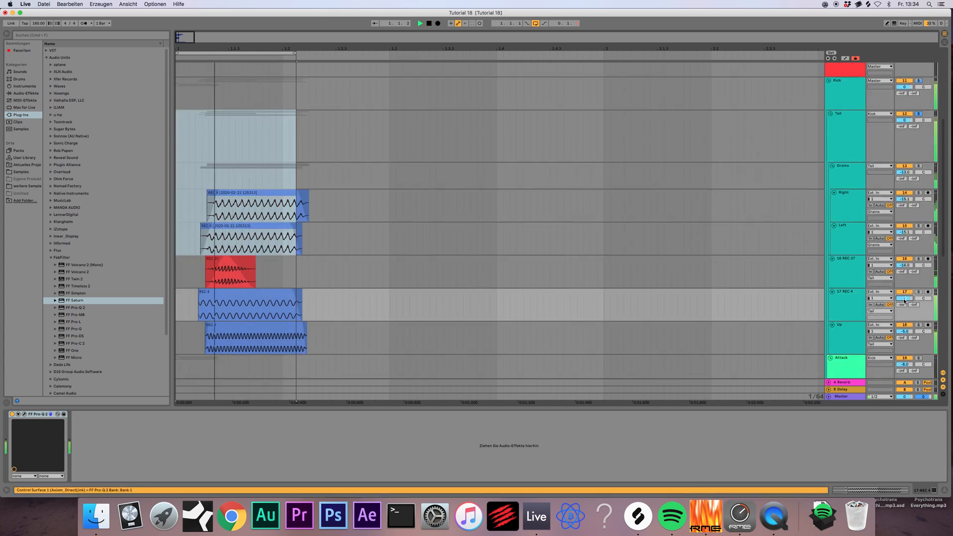
{"action": "left_click_drag", "start_coordinate": [904, 299], "coordinate": [907, 306]}
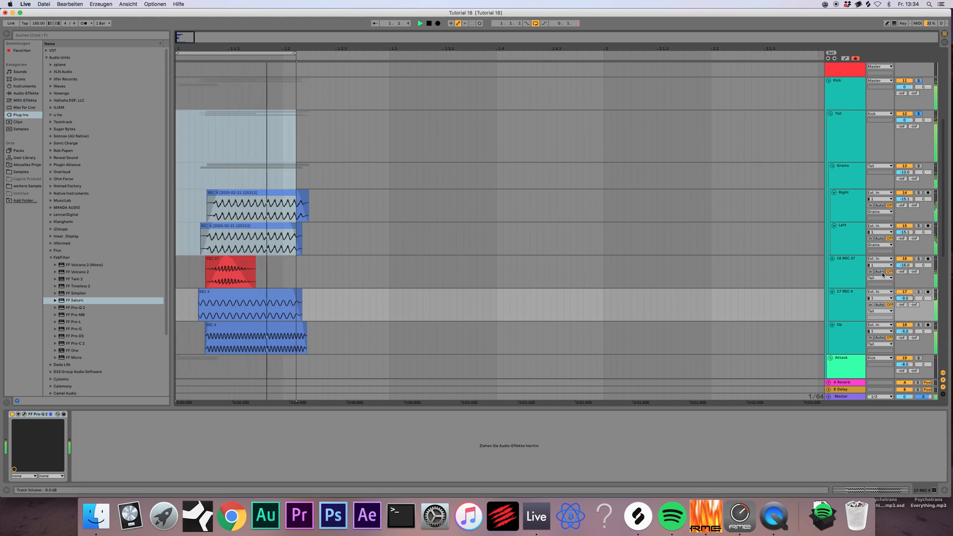
- Try to record the looping tail onto the REC track
{"action": "scroll", "coordinate": [436, 111], "scroll_direction": "up", "scroll_amount": 5}
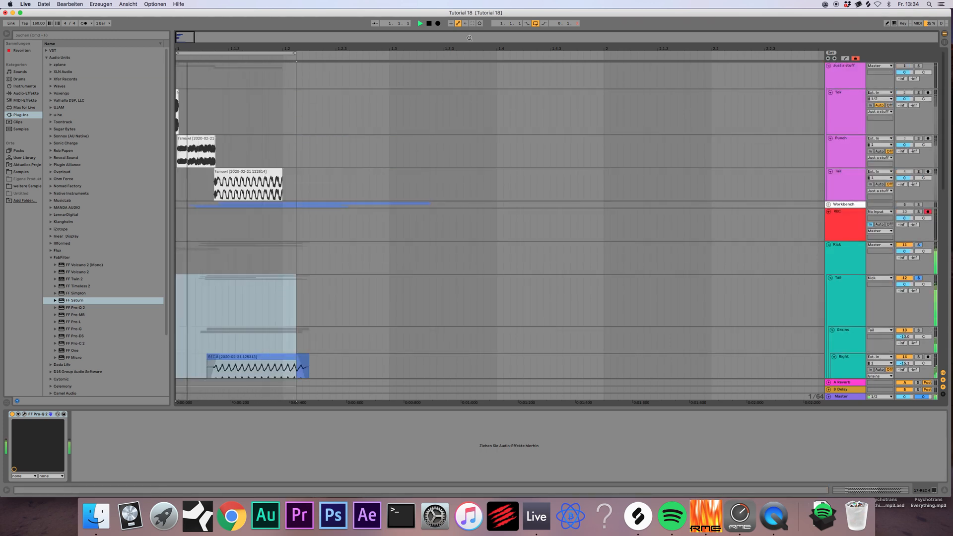
{"action": "left_click", "coordinate": [437, 23]}
{"action": "key", "text": "space"}
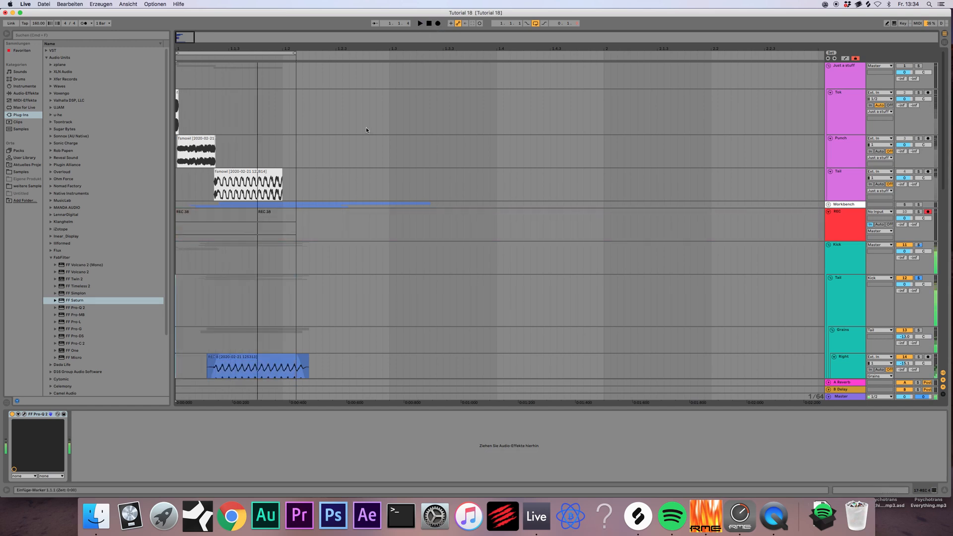
- Route the Tail group's output to the REC track and record the layered tail there
{"action": "left_click", "coordinate": [842, 283]}
{"action": "left_click", "coordinate": [880, 278]}
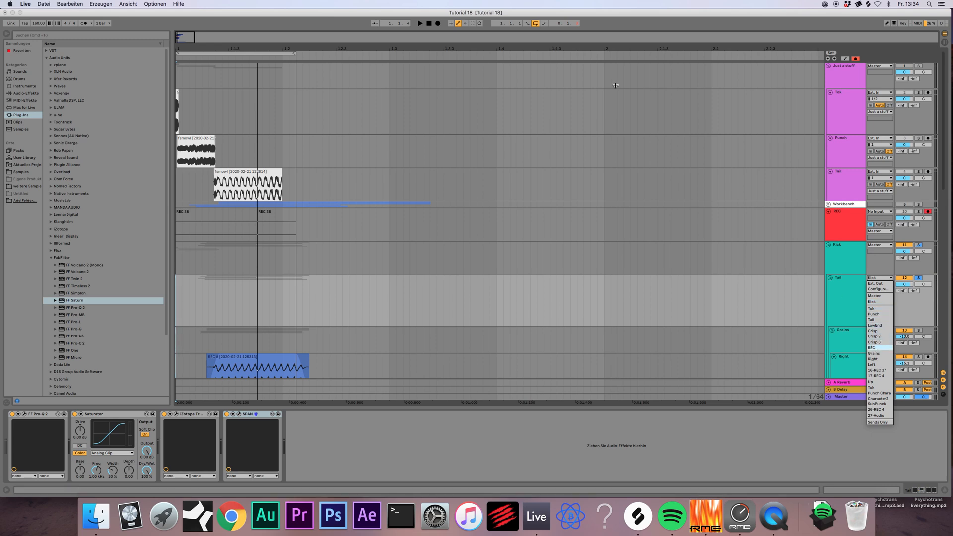
{"action": "left_click", "coordinate": [873, 347]}
{"action": "left_click", "coordinate": [437, 23]}
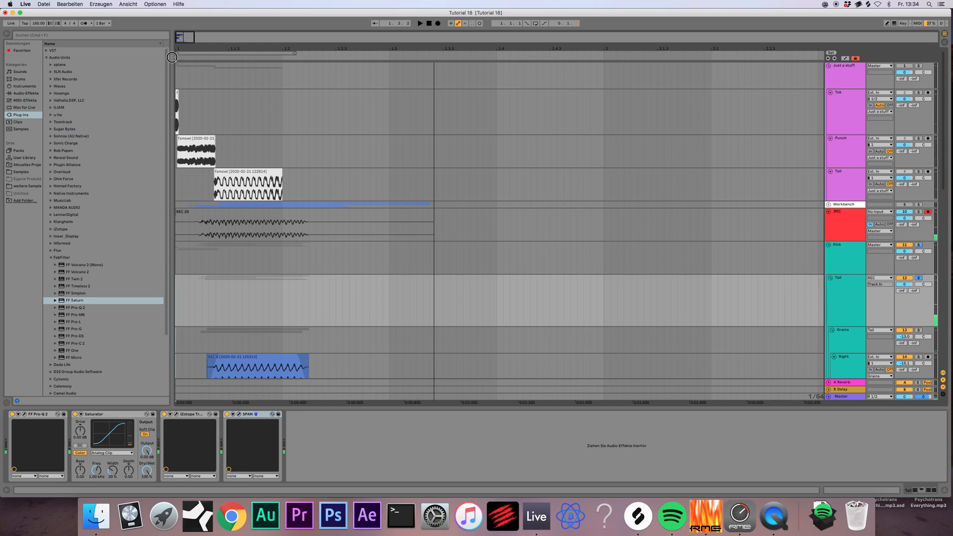
- Compare the recorded tail's waveform on the REC track with the individual layers up close and play it back
{"action": "key", "text": "Home"}
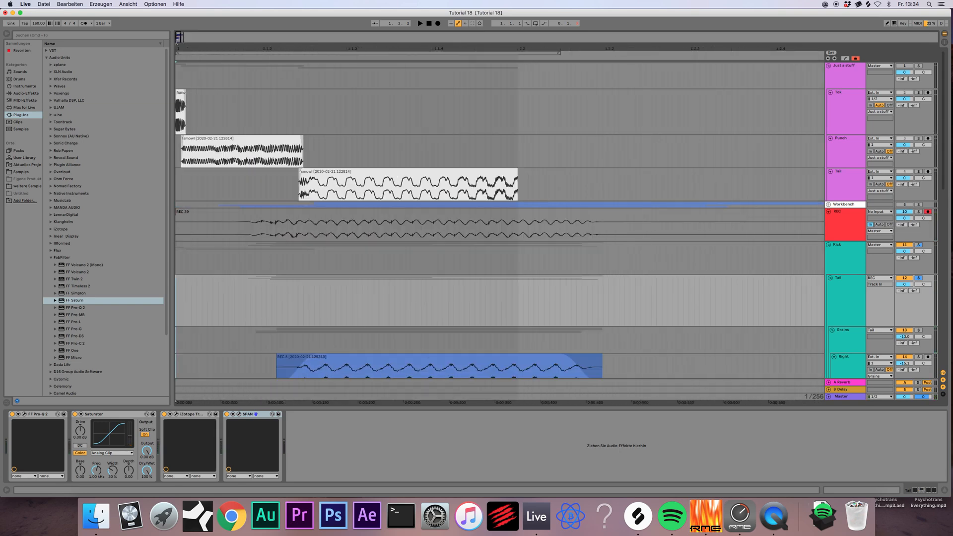
{"action": "scroll", "coordinate": [350, 254], "scroll_direction": "down", "scroll_amount": 3}
{"action": "scroll", "coordinate": [357, 237], "scroll_direction": "down", "scroll_amount": 6}
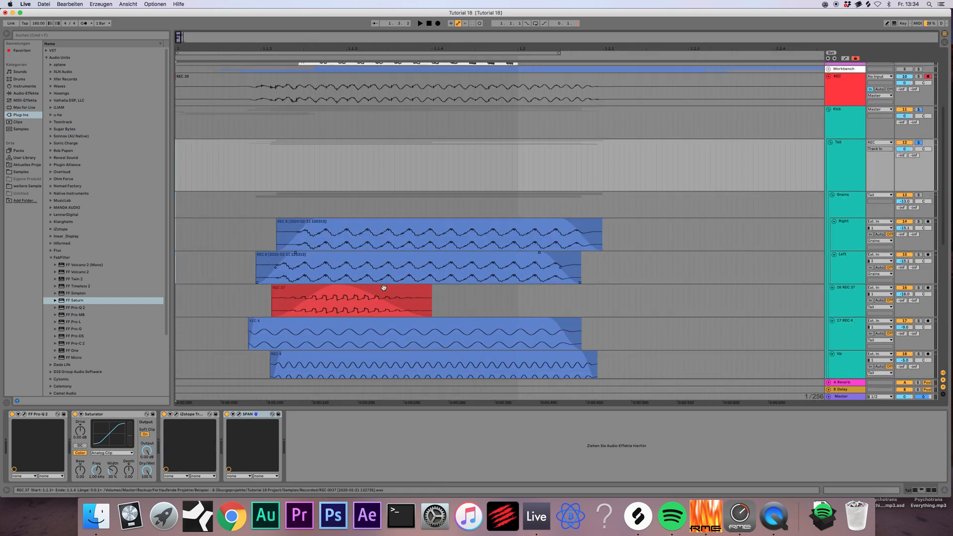
{"action": "scroll", "coordinate": [421, 168], "scroll_direction": "up", "scroll_amount": 4}
{"action": "scroll", "coordinate": [546, 189], "scroll_direction": "down", "scroll_amount": 1}
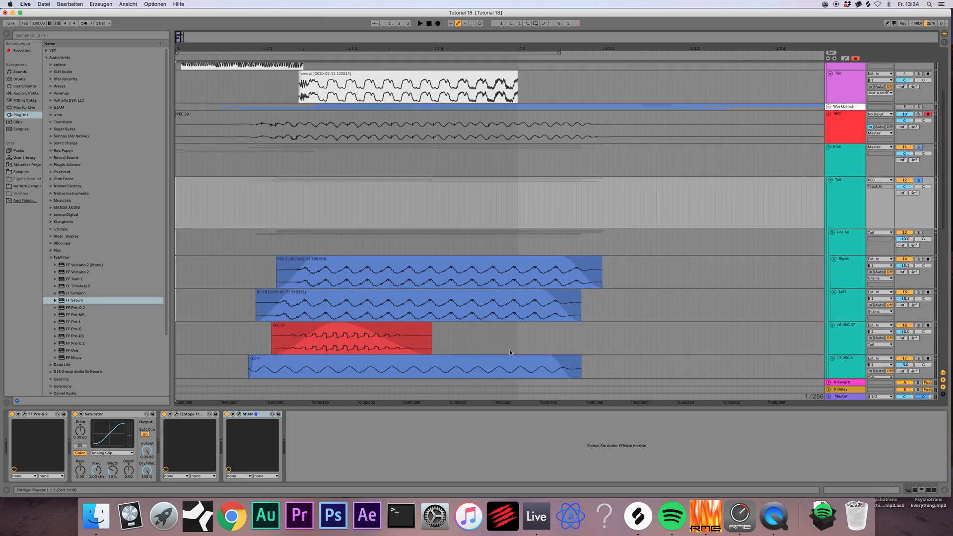
{"action": "key", "text": "space"}
{"action": "scroll", "coordinate": [394, 290], "scroll_direction": "down", "scroll_amount": 3}
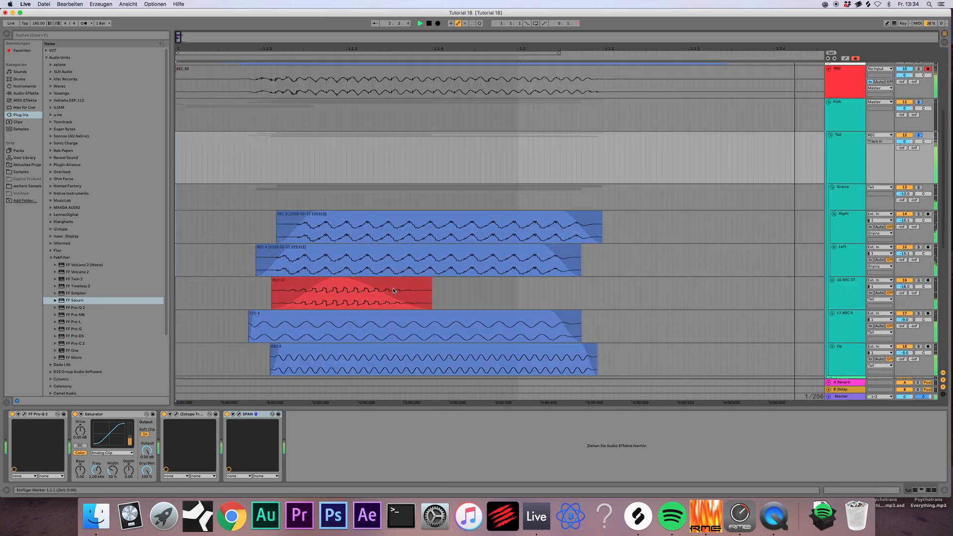
- Record the layered tail again onto the REC track
{"action": "key", "text": "space"}
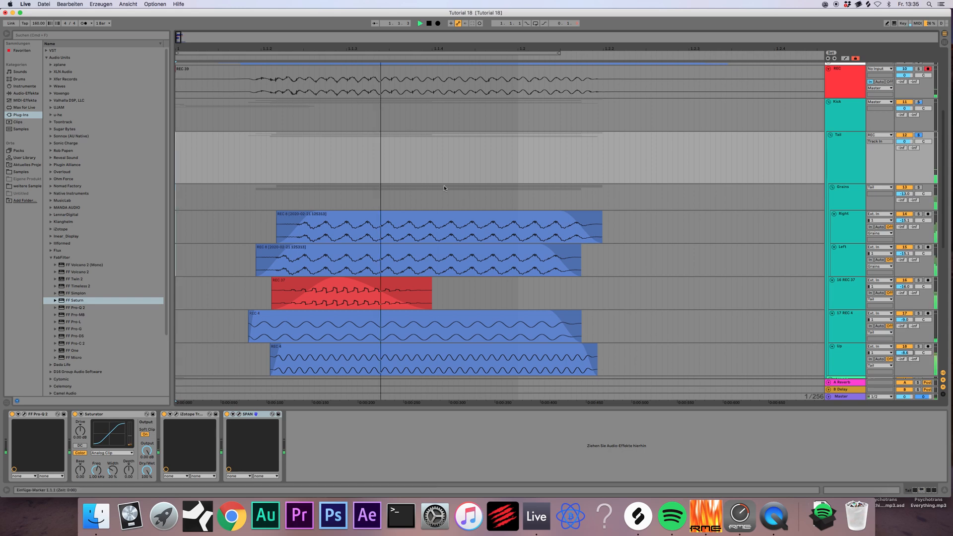
{"action": "scroll", "coordinate": [443, 186], "scroll_direction": "up", "scroll_amount": 10}
{"action": "left_click", "coordinate": [427, 25]}
{"action": "left_click", "coordinate": [438, 24]}
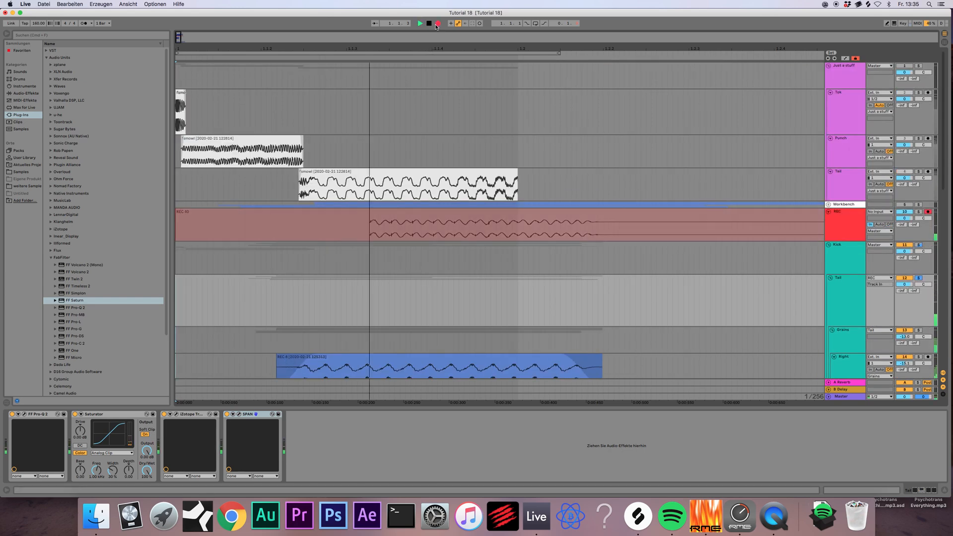
{"action": "key", "text": "space"}
{"action": "scroll", "coordinate": [403, 248], "scroll_direction": "down", "scroll_amount": 5}
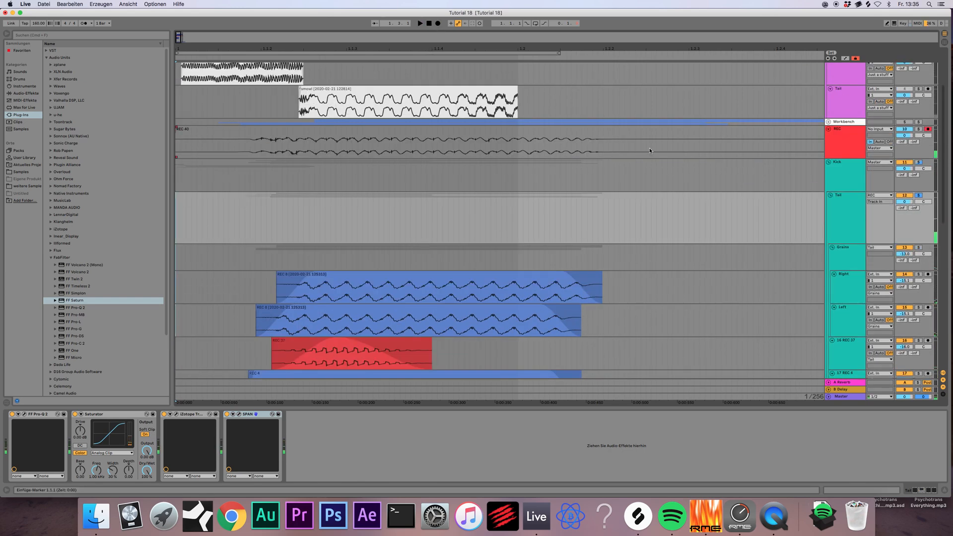
- Nudge the octave-up clip on the Up track slightly later and play the tail to check it
{"action": "scroll", "coordinate": [403, 346], "scroll_direction": "down", "scroll_amount": 4}
{"action": "left_click", "coordinate": [399, 362]}
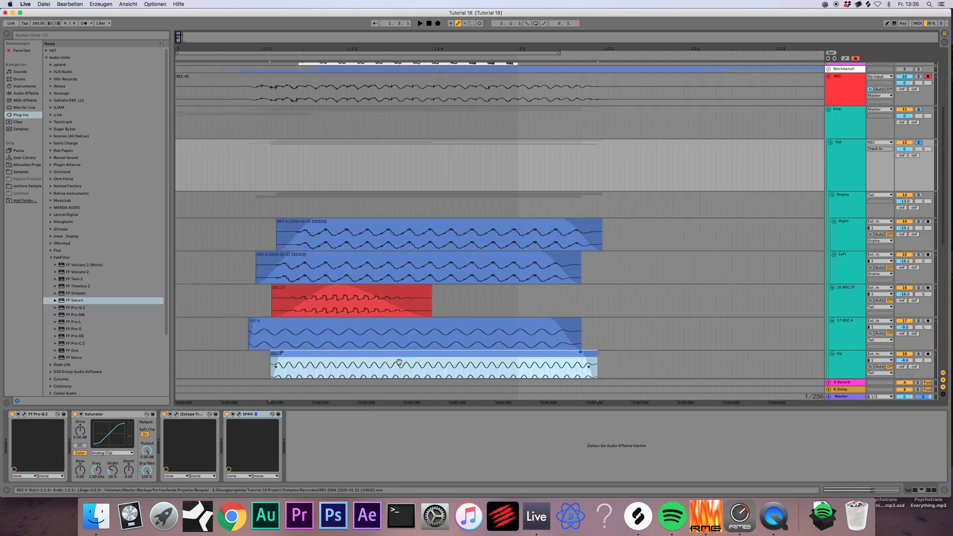
{"action": "left_click_drag", "start_coordinate": [400, 362], "coordinate": [401, 362]}
{"action": "key", "text": "space"}
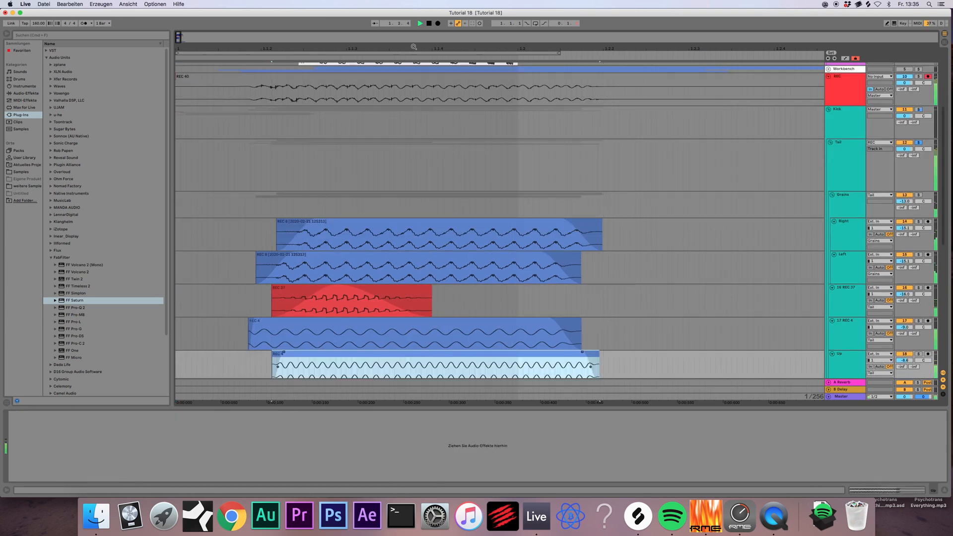
{"action": "left_click", "coordinate": [430, 24]}
{"action": "key", "text": "space"}
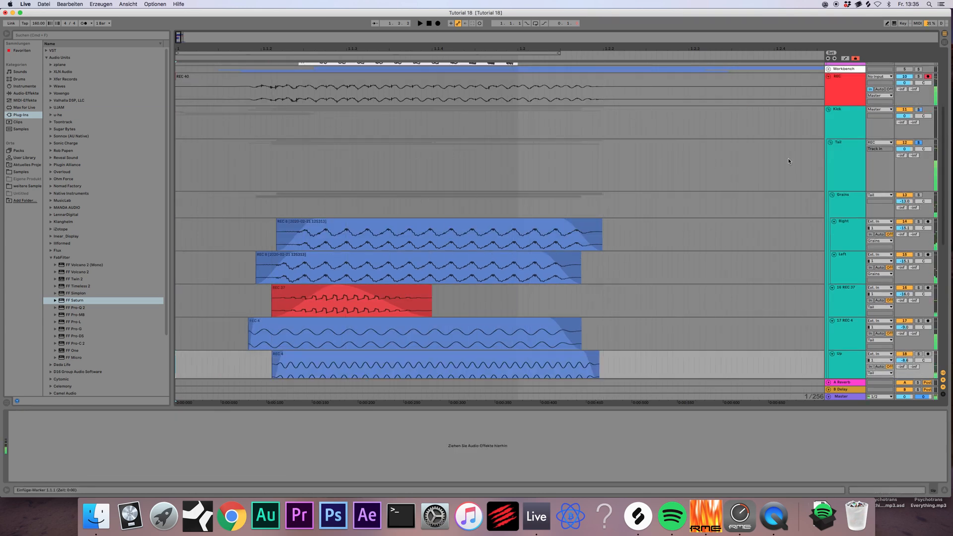
- Bend the upper part of the waveshaping curve upward in the Tail group's iZotope Trash 2 while auditioning the tail
{"action": "left_click", "coordinate": [837, 118]}
{"action": "key", "text": "space"}
{"action": "left_click", "coordinate": [840, 145]}
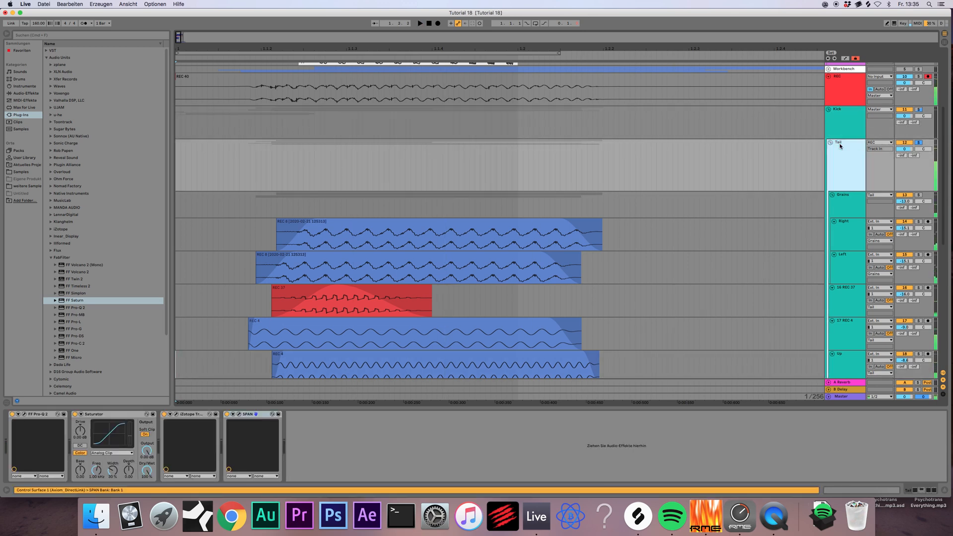
{"action": "left_click", "coordinate": [177, 414]}
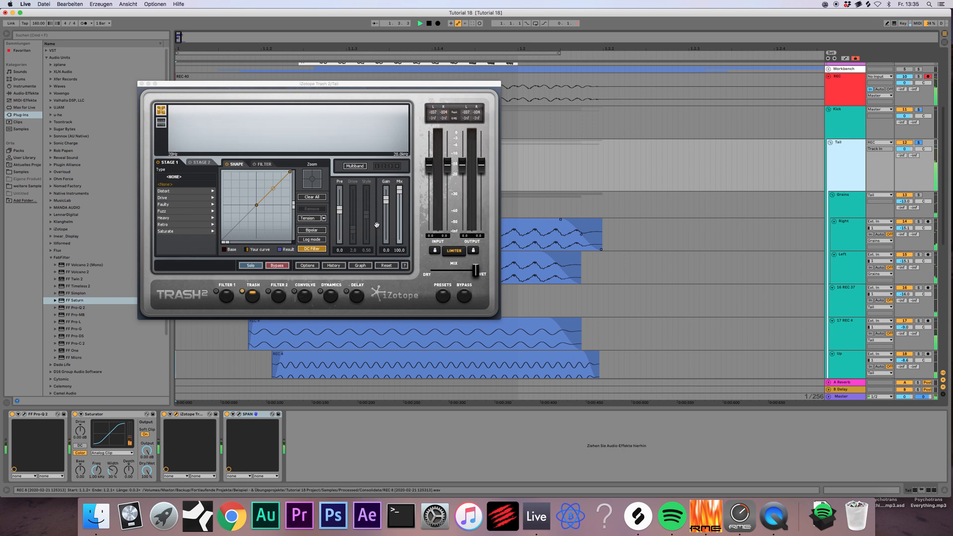
{"action": "key", "text": "space"}
{"action": "key", "text": "space"}
{"action": "key", "text": "space"}
{"action": "left_click_drag", "start_coordinate": [273, 188], "coordinate": [273, 181]}
{"action": "key", "text": "space"}
{"action": "key", "text": "space"}
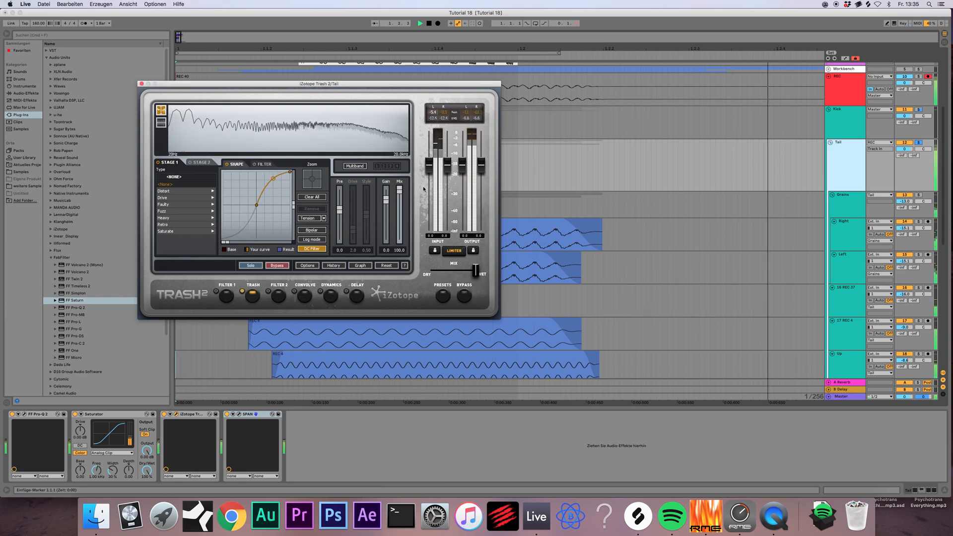
{"action": "key", "text": "space"}
- Lower the volume of the Grains group and close the Trash 2 window
{"action": "left_click", "coordinate": [904, 201]}
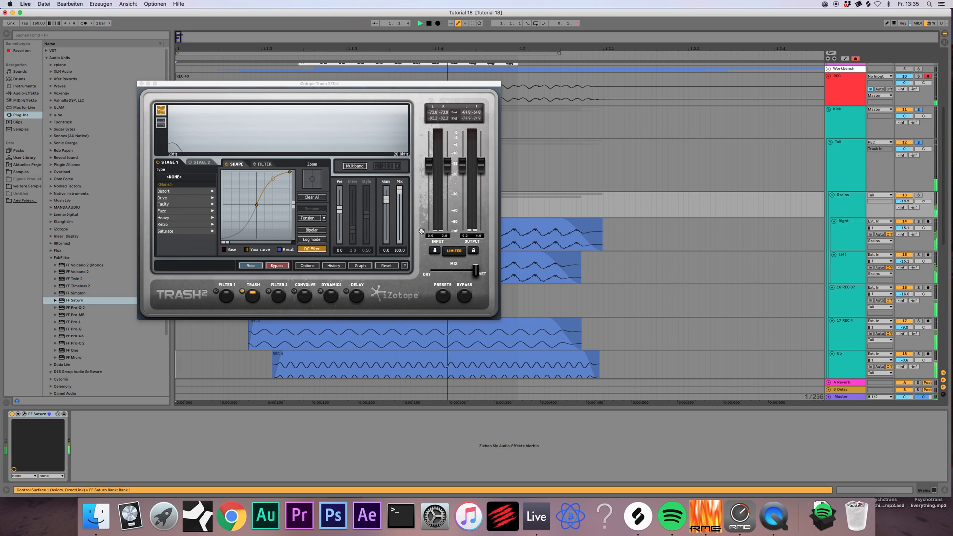
{"action": "key", "text": "space"}
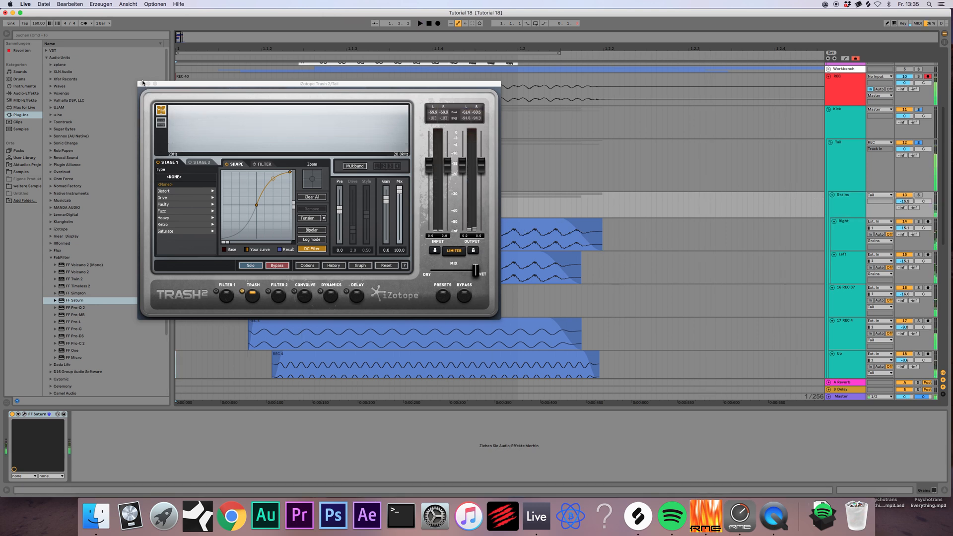
{"action": "left_click", "coordinate": [143, 84]}
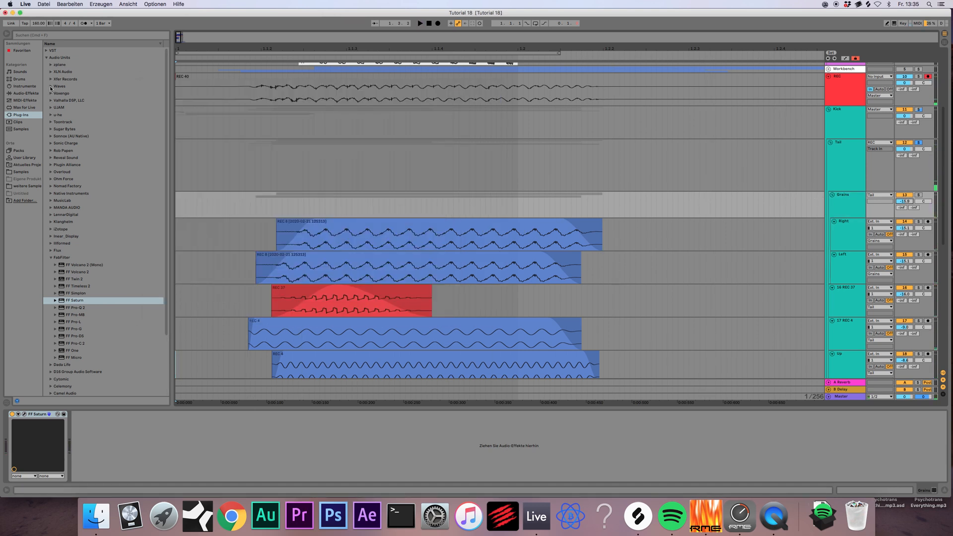
- Add ValhallaRoom to the Grains group and load the HS Lead RV preset
{"action": "left_click", "coordinate": [50, 101]}
{"action": "left_click_drag", "start_coordinate": [77, 107], "coordinate": [104, 124]}
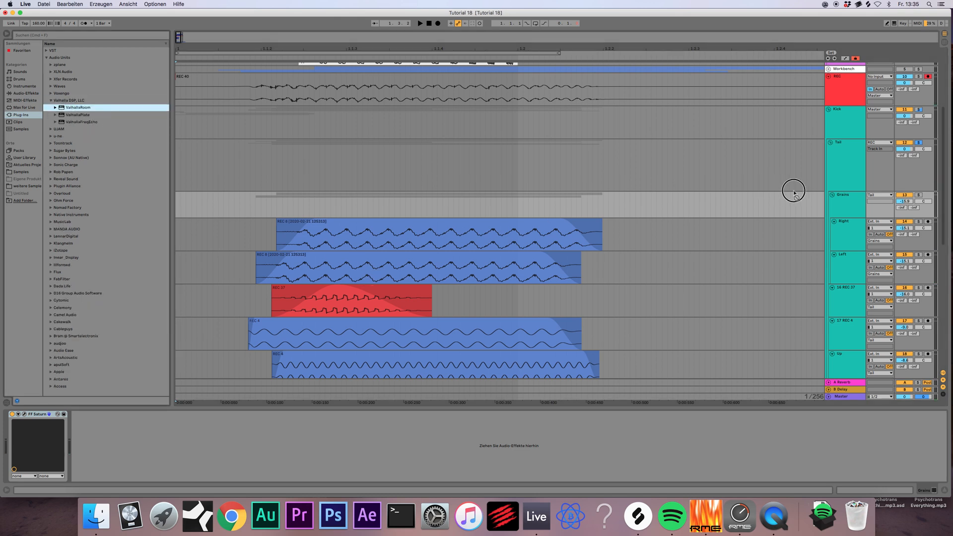
{"action": "left_click_drag", "start_coordinate": [245, 433], "coordinate": [245, 432]}
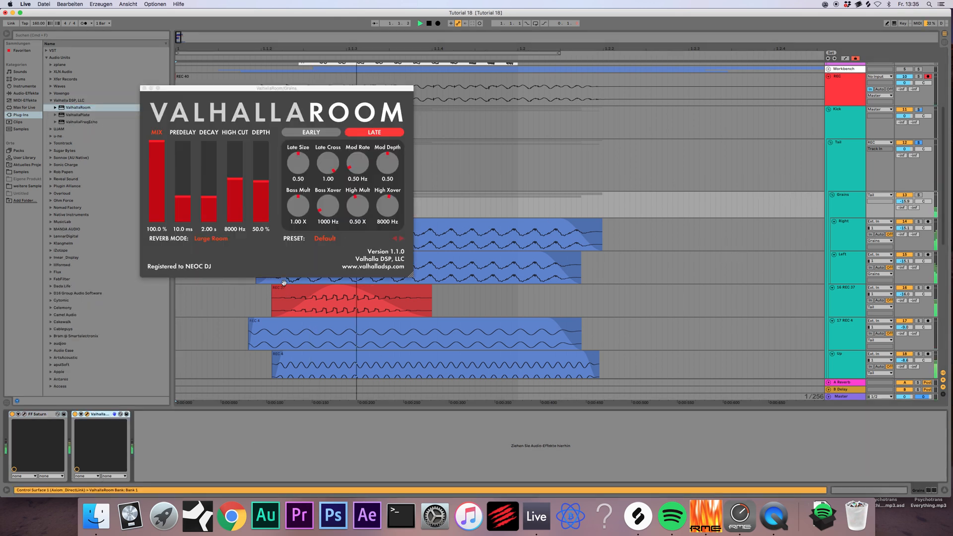
{"action": "left_click", "coordinate": [327, 239]}
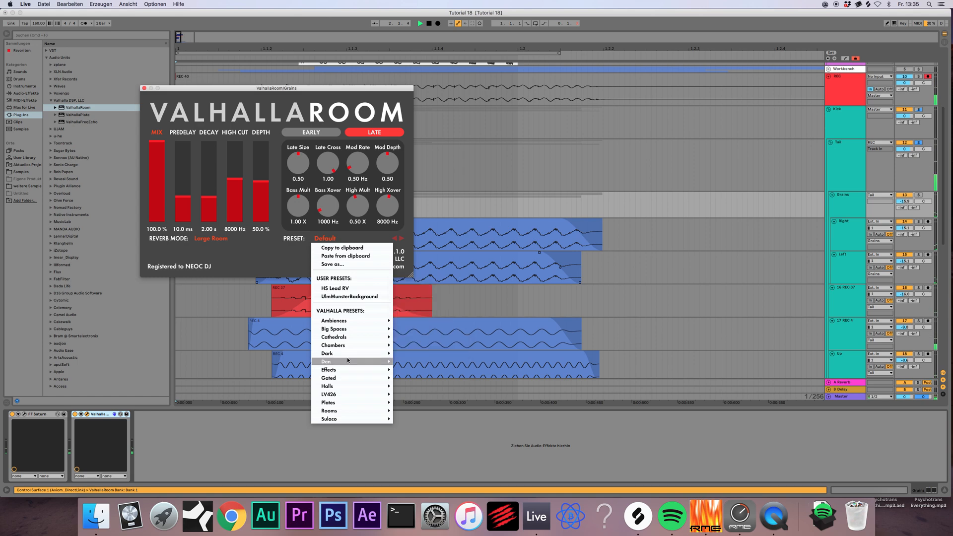
{"action": "left_click", "coordinate": [342, 289]}
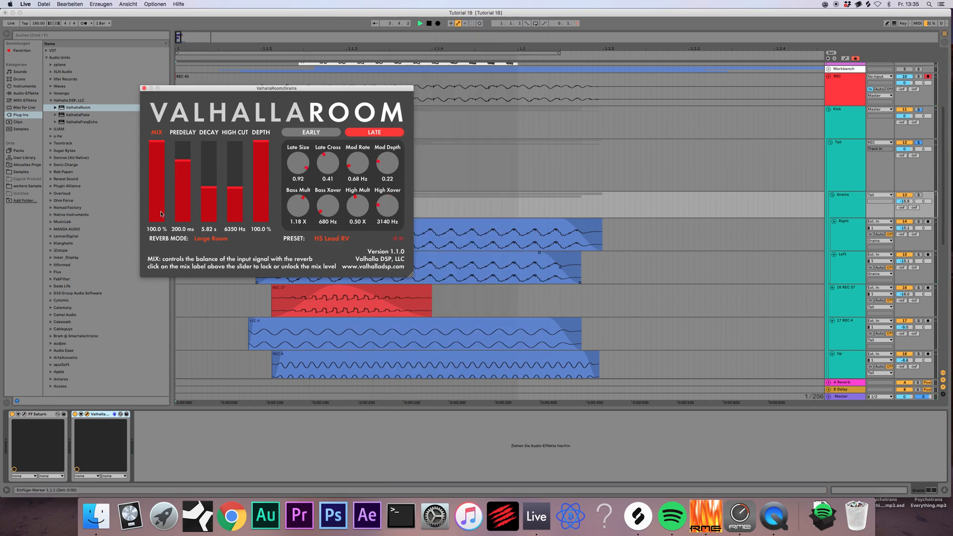
{"action": "key", "text": "space"}
{"action": "key", "text": "space"}
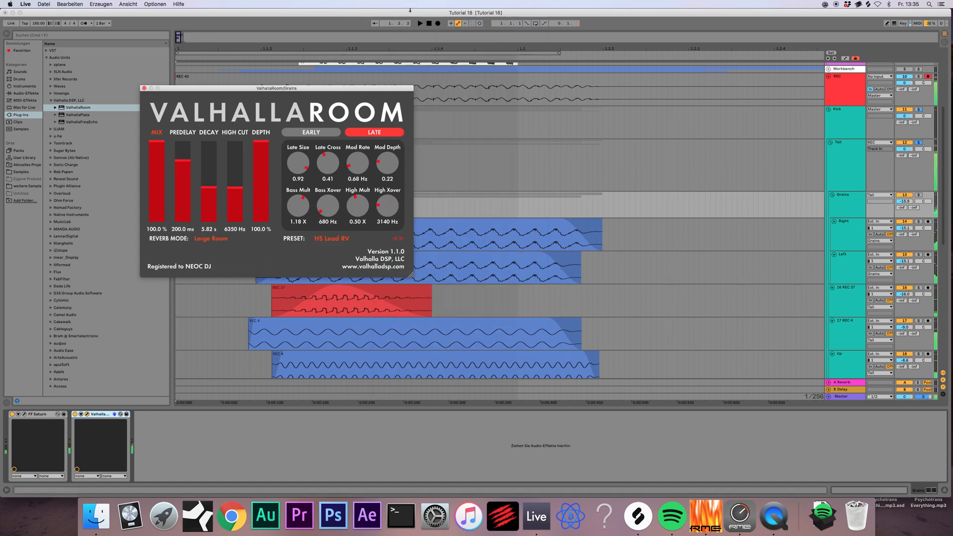
- Set ValhallaRoom's predelay to 0.0 ms, decay to 0.12 s and mix to 17.5 %
{"action": "left_click", "coordinate": [431, 24]}
{"action": "left_click", "coordinate": [184, 221]}
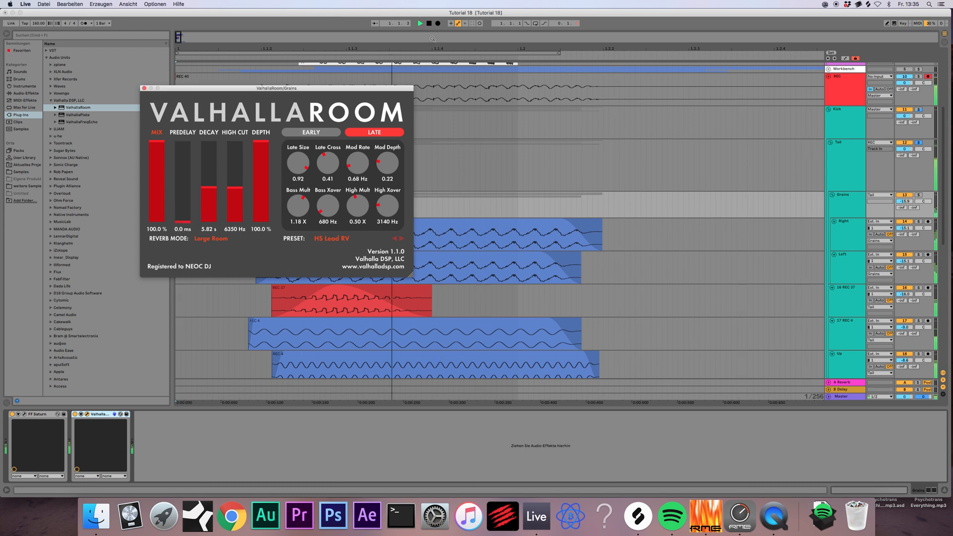
{"action": "left_click", "coordinate": [210, 213]}
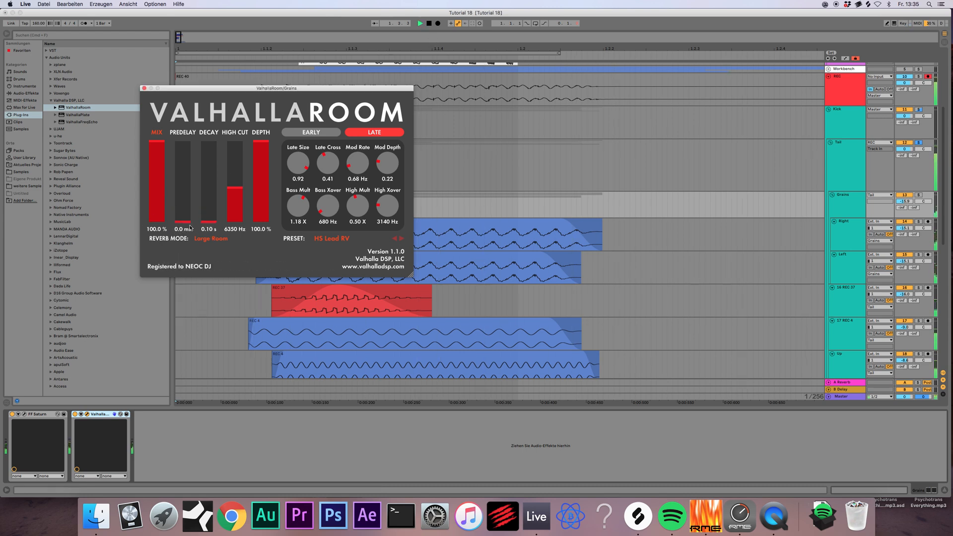
{"action": "left_click", "coordinate": [156, 214]}
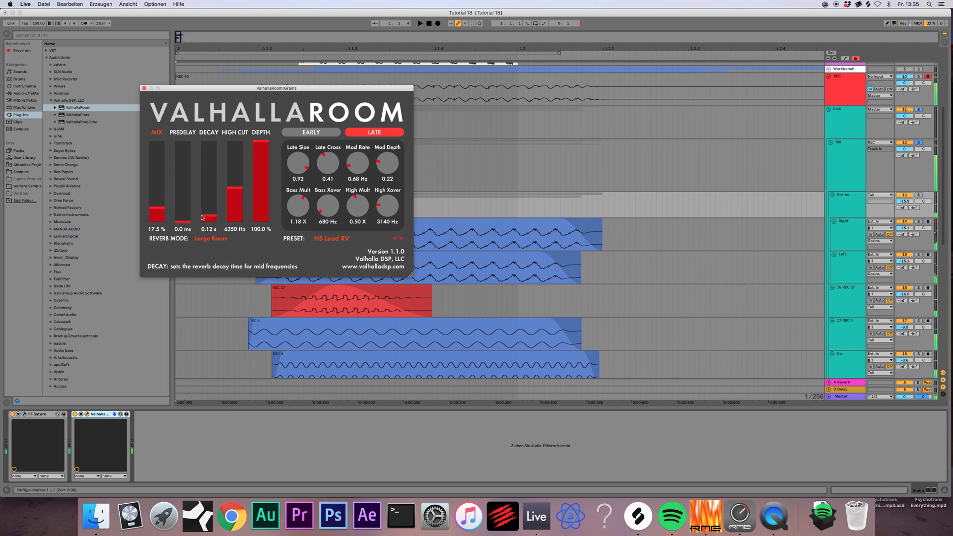
{"action": "left_click", "coordinate": [144, 88]}
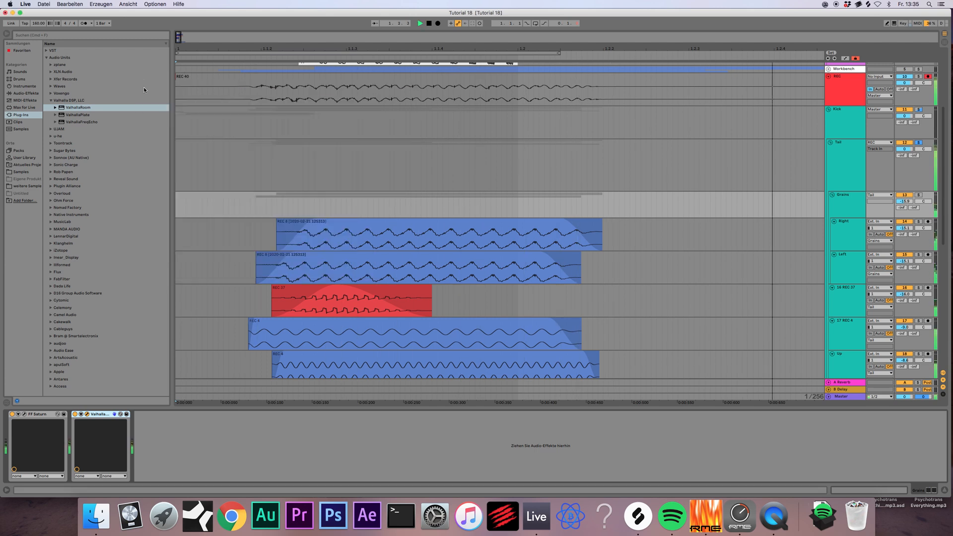
- Nudge the grains clip on the Right track slightly earlier against the Left one and play the tail
{"action": "left_click", "coordinate": [849, 201]}
{"action": "key", "text": "space"}
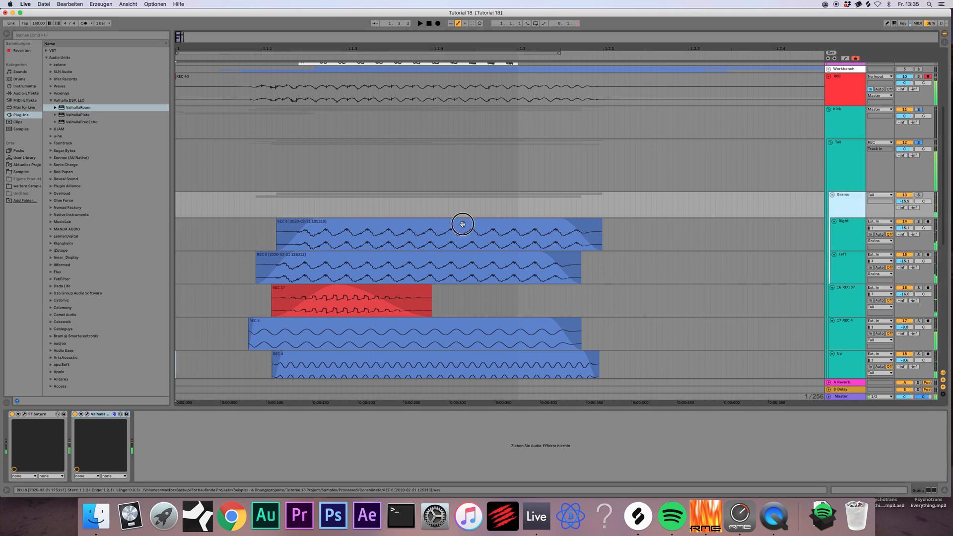
{"action": "left_click", "coordinate": [460, 221]}
{"action": "left_click_drag", "start_coordinate": [178, 38], "coordinate": [179, 116]}
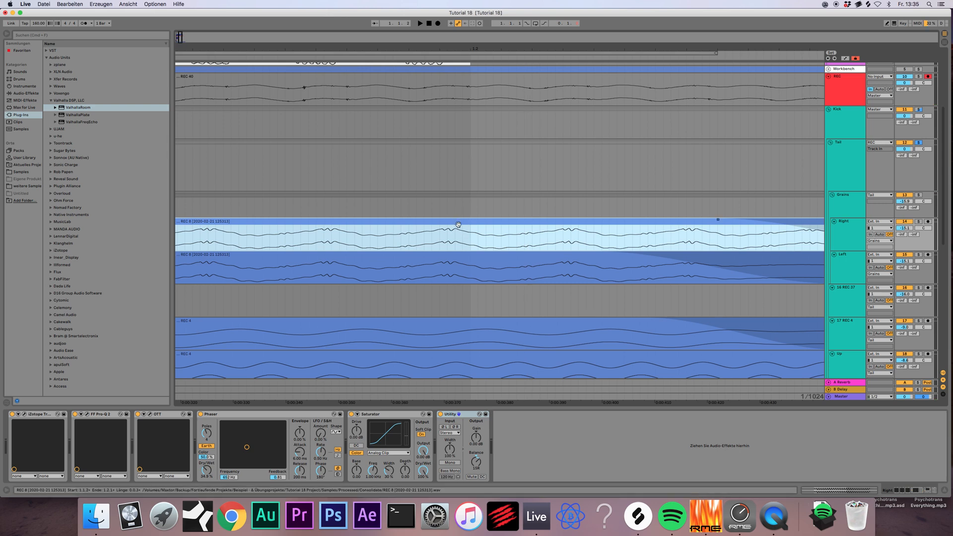
{"action": "left_click_drag", "start_coordinate": [457, 224], "coordinate": [457, 226]}
{"action": "key", "text": "space"}
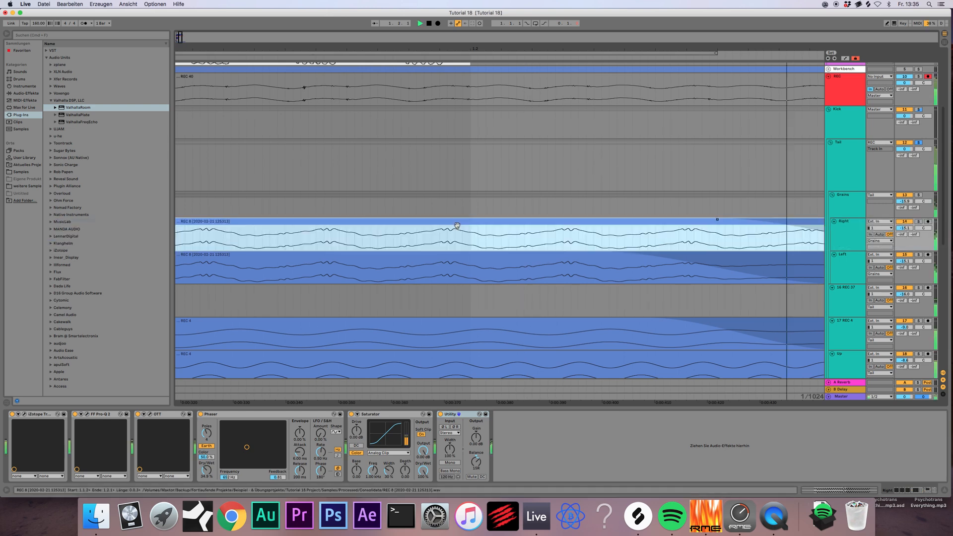
{"action": "left_click", "coordinate": [429, 24]}
{"action": "key", "text": "space"}
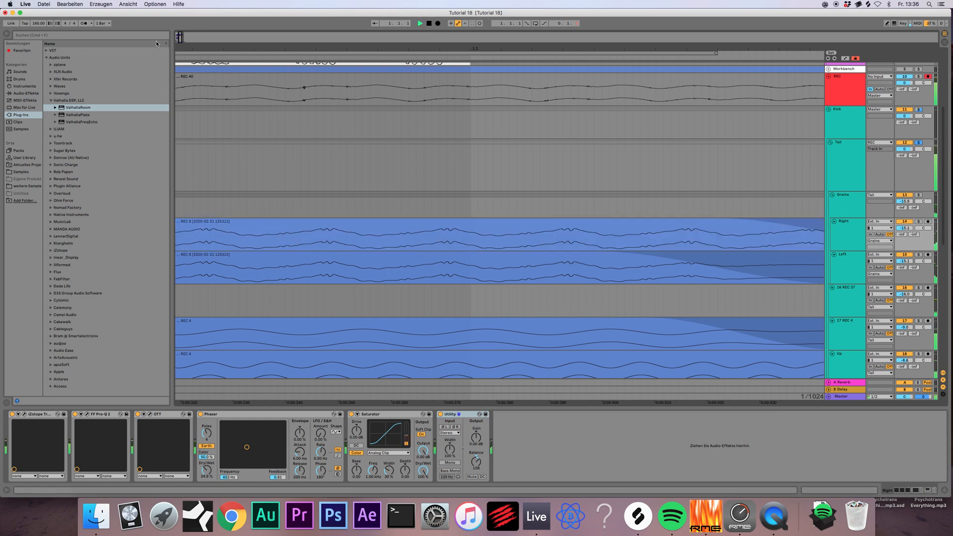
- Raise the mix of the Grains group's ValhallaRoom to 42.4 % while the tail plays
{"action": "left_click_drag", "start_coordinate": [180, 39], "coordinate": [178, 20]}
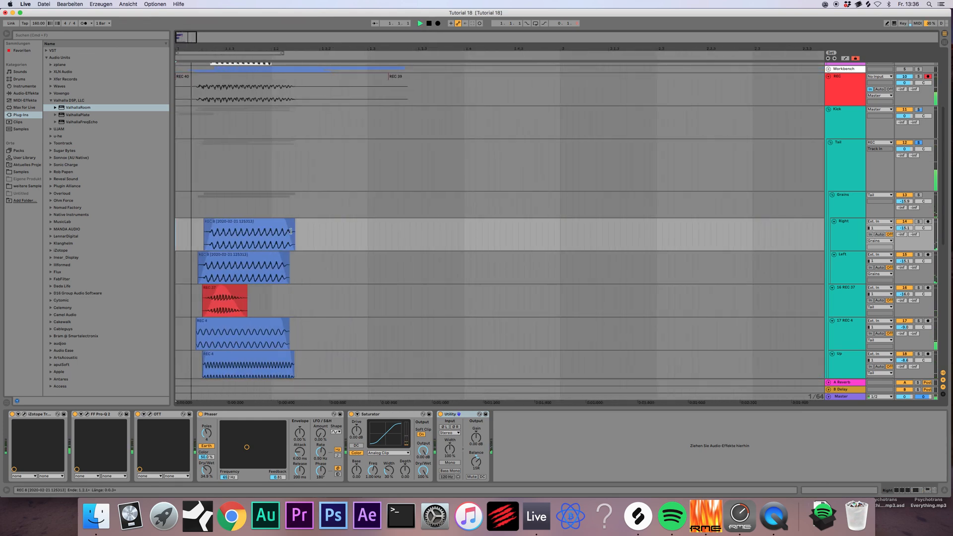
{"action": "left_click", "coordinate": [846, 208]}
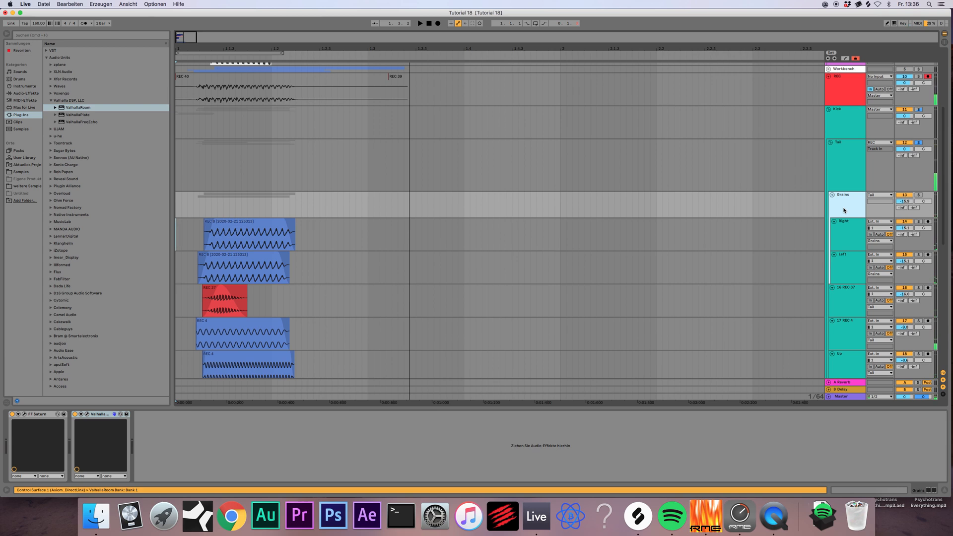
{"action": "left_click", "coordinate": [88, 415]}
{"action": "key", "text": "space"}
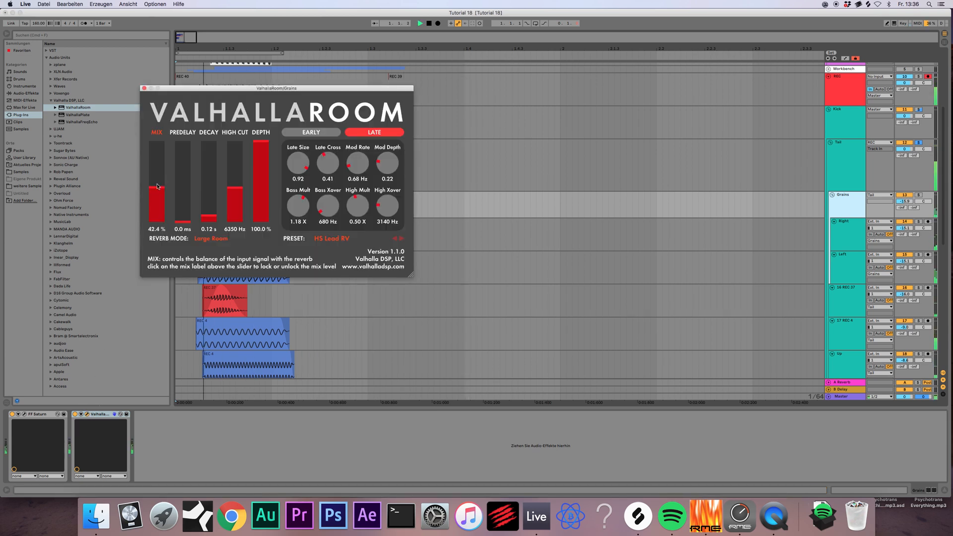
{"action": "left_click", "coordinate": [144, 88]}
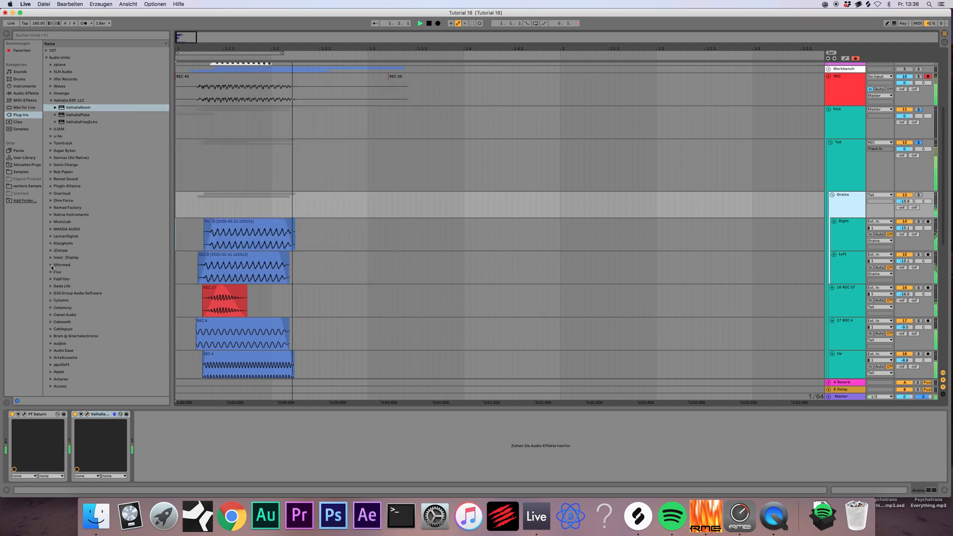
- Add a Utility effect after ValhallaRoom on the Grains group and reduce its stereo width
{"action": "key", "text": "space"}
{"action": "left_click", "coordinate": [22, 93]}
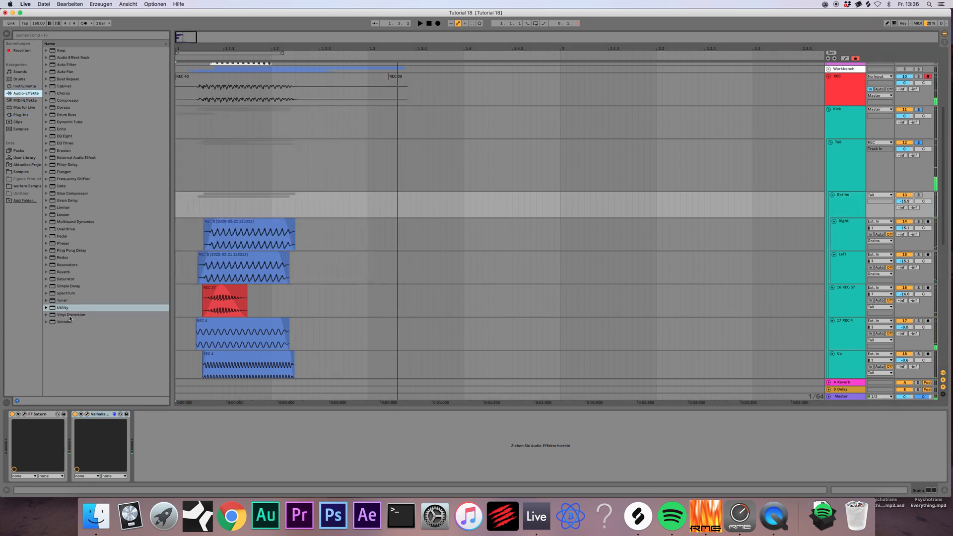
{"action": "left_click_drag", "start_coordinate": [63, 308], "coordinate": [166, 457]}
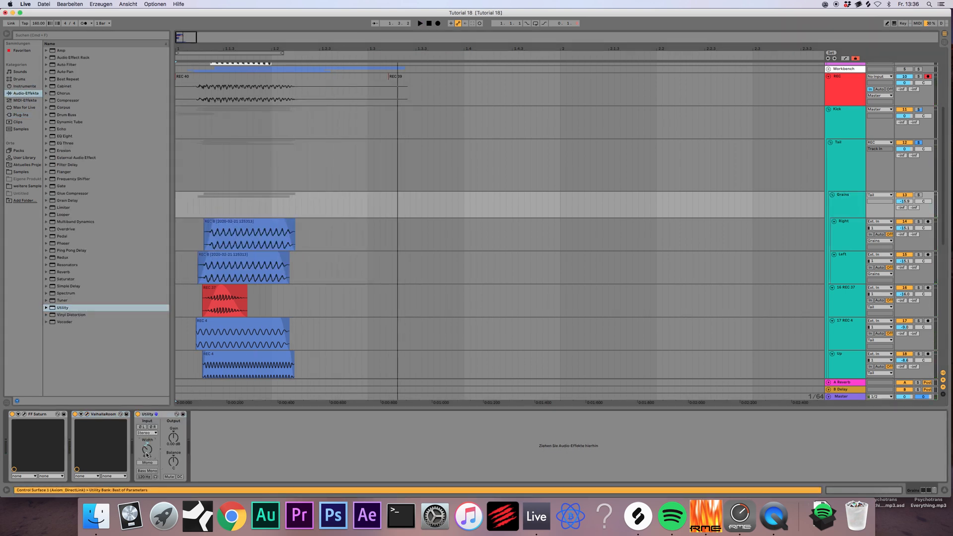
{"action": "key", "text": "space"}
- Add a second iZotope Trash 2 to the Tail group's effect chain, placed directly before SPAN
{"action": "left_click", "coordinate": [21, 114]}
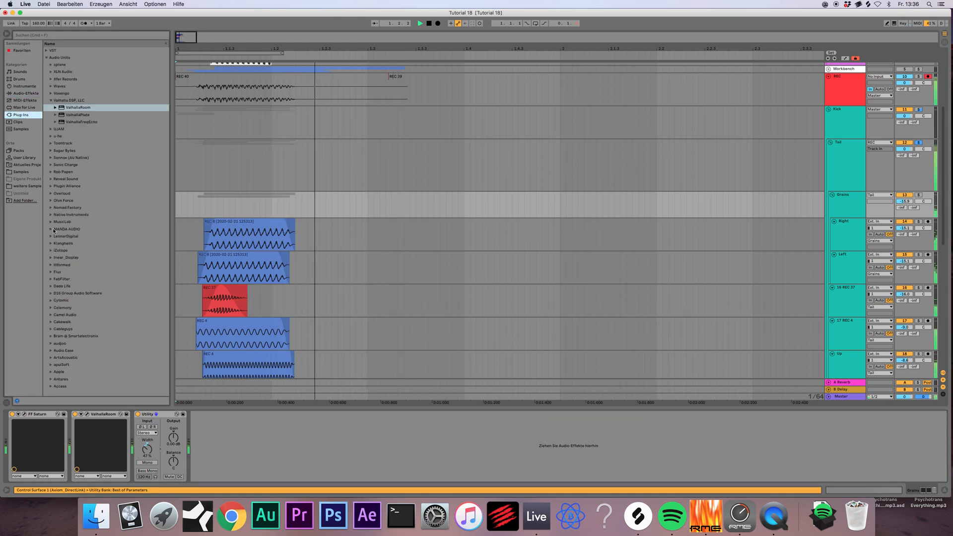
{"action": "key", "text": "space"}
{"action": "left_click", "coordinate": [51, 251]}
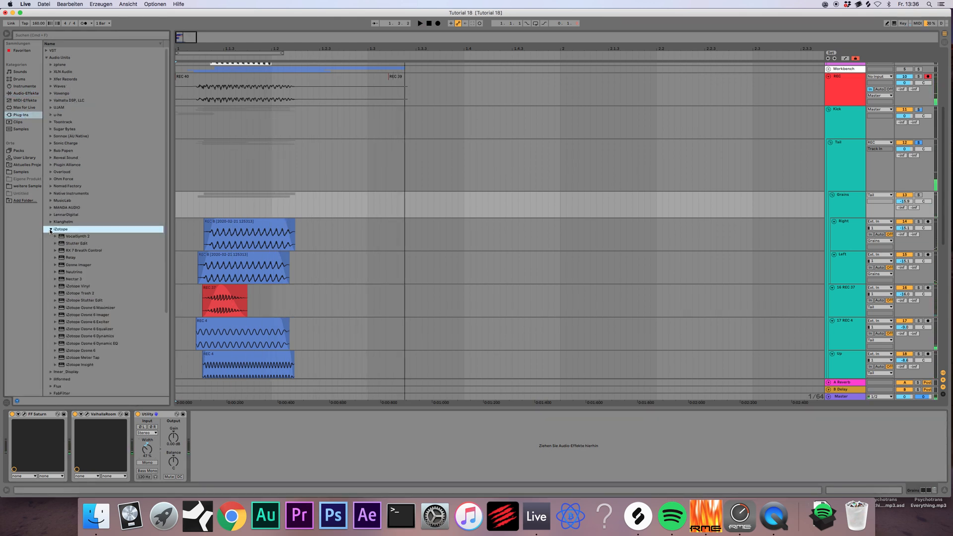
{"action": "left_click", "coordinate": [847, 162]}
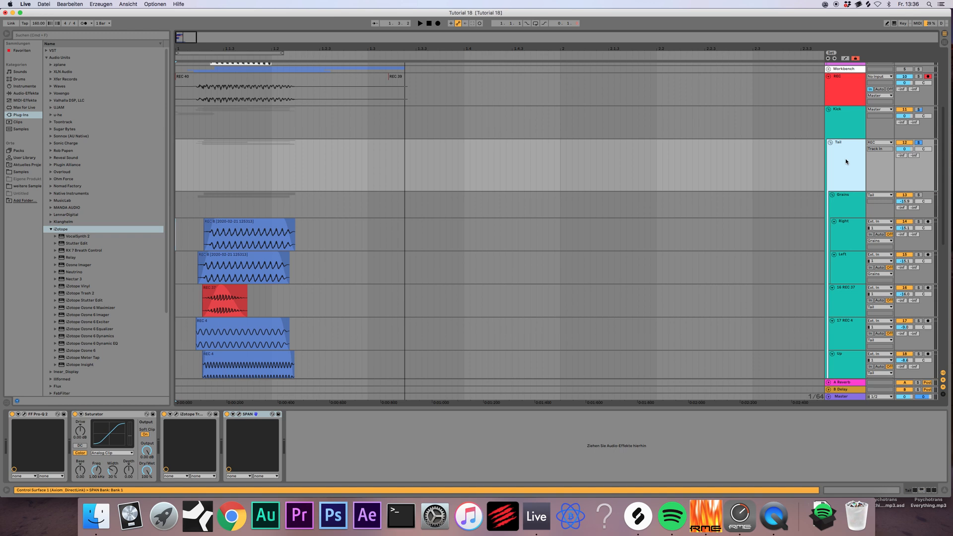
{"action": "key", "text": "space"}
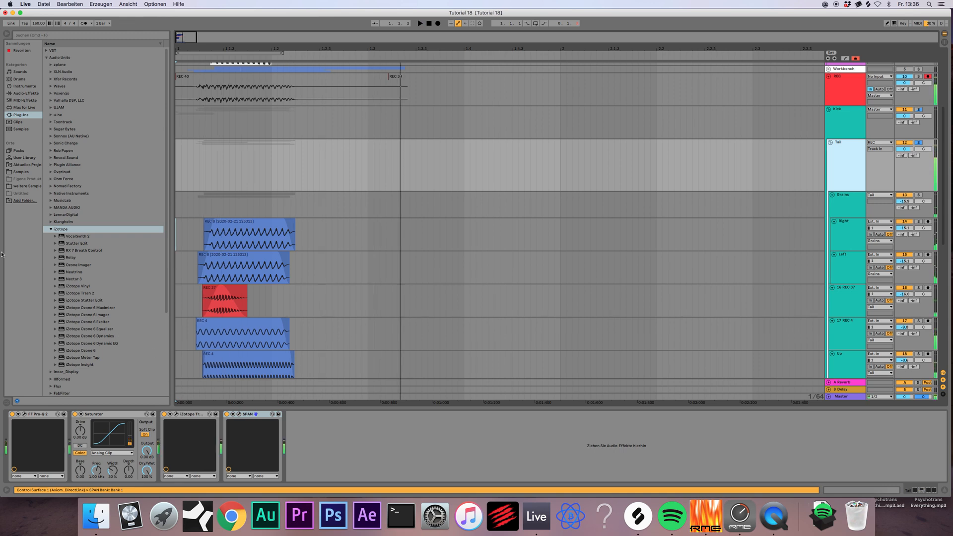
{"action": "left_click_drag", "start_coordinate": [80, 293], "coordinate": [238, 438]}
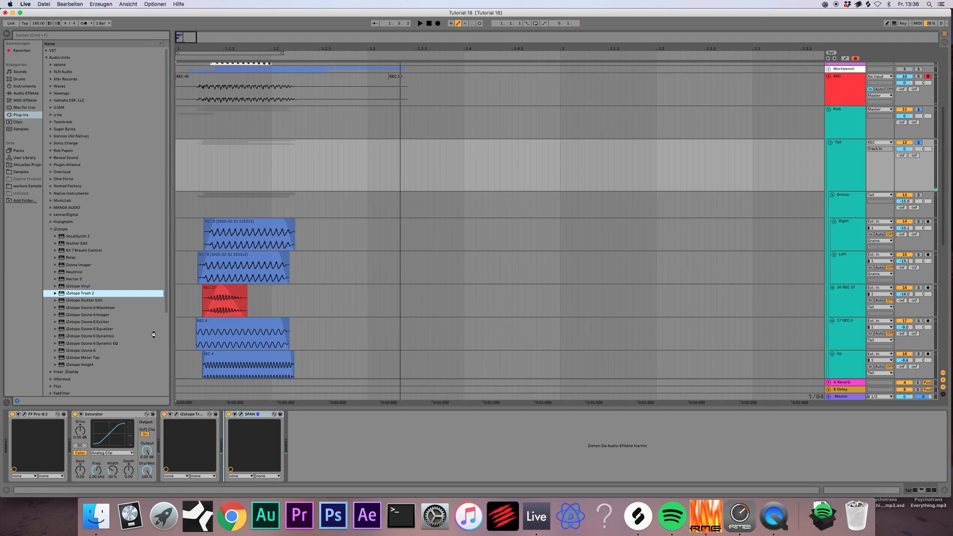
{"action": "double_click", "coordinate": [100, 293]}
- Insert FabFilter Pro-Q 2 in front of the new Trash 2 on the Tail group and start playback
{"action": "left_click", "coordinate": [51, 229]}
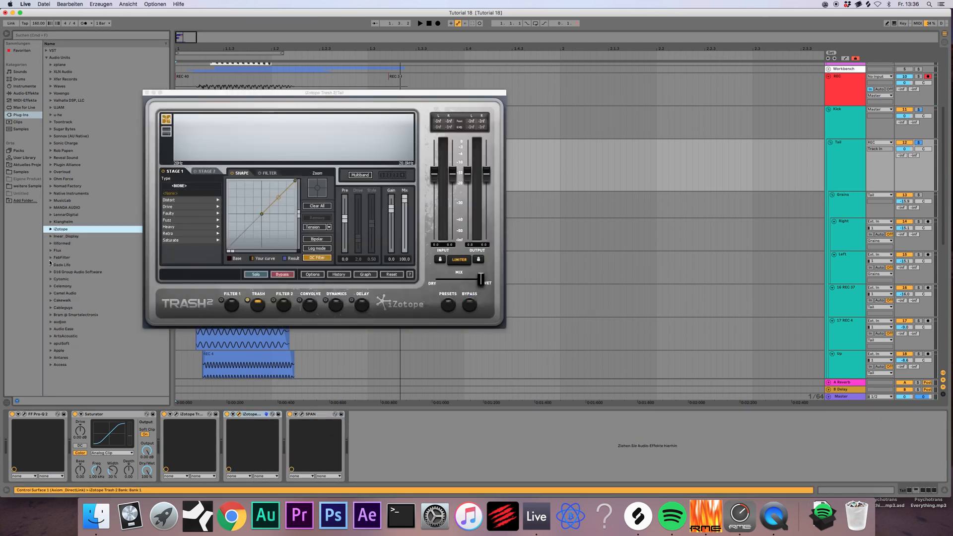
{"action": "left_click", "coordinate": [51, 258]}
{"action": "left_click_drag", "start_coordinate": [75, 307], "coordinate": [227, 433]}
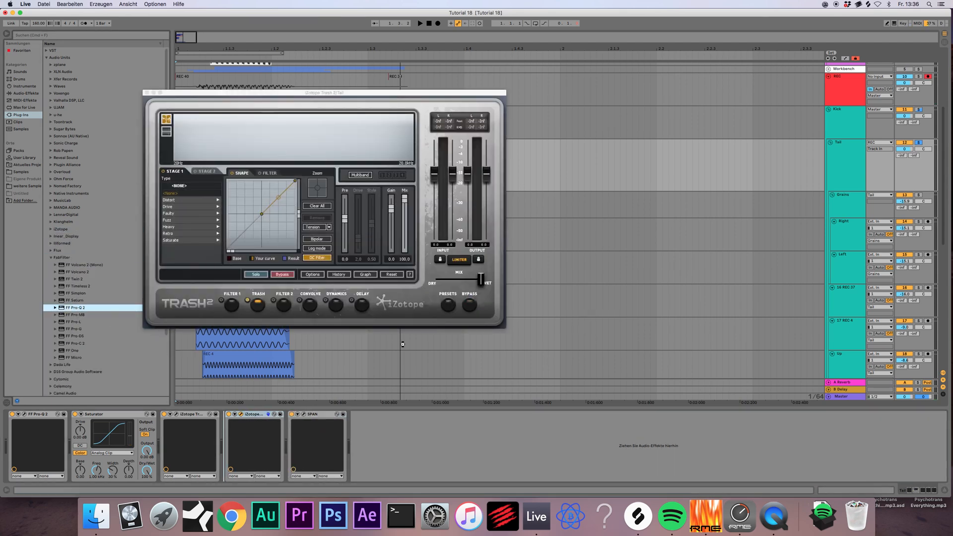
{"action": "key", "text": "space"}
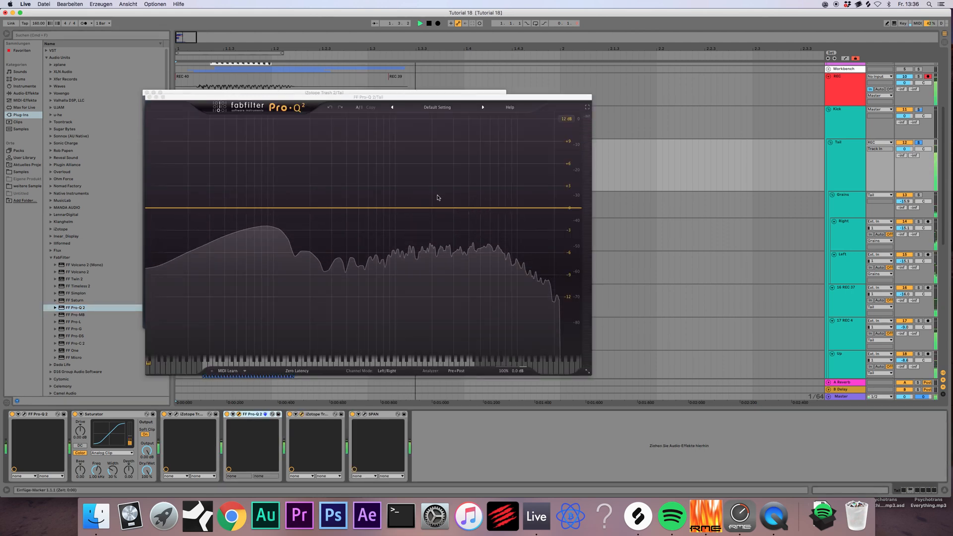
- Shape the new Pro-Q 2 with a gentle low-shelf cut and a bell boost of about 4.7 dB near 288 Hz
{"action": "left_click_drag", "start_coordinate": [195, 208], "coordinate": [329, 177]}
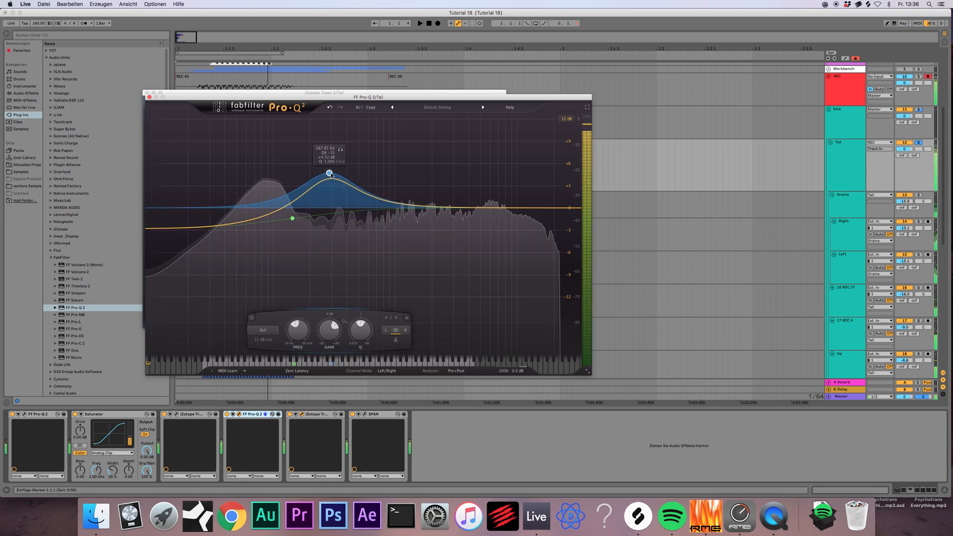
{"action": "left_click", "coordinate": [340, 150]}
{"action": "key", "text": "space"}
{"action": "left_click_drag", "start_coordinate": [270, 97], "coordinate": [449, 124]}
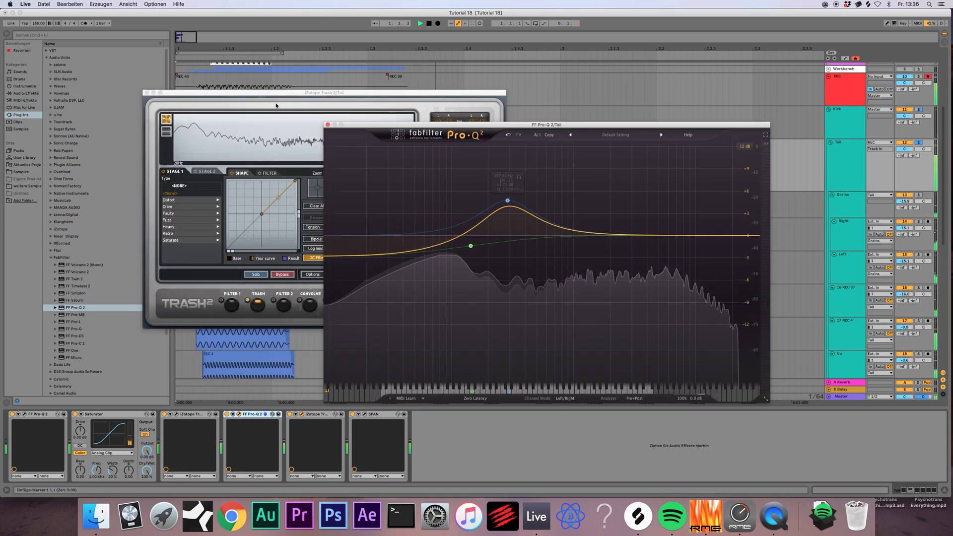
{"action": "key", "text": "space"}
{"action": "left_click", "coordinate": [147, 92]}
- Loop the tail from 1.1.1 to 1.2.1 and add a bell boost of about 3 dB near 6.8 kHz
{"action": "left_click_drag", "start_coordinate": [277, 176], "coordinate": [62, 177]}
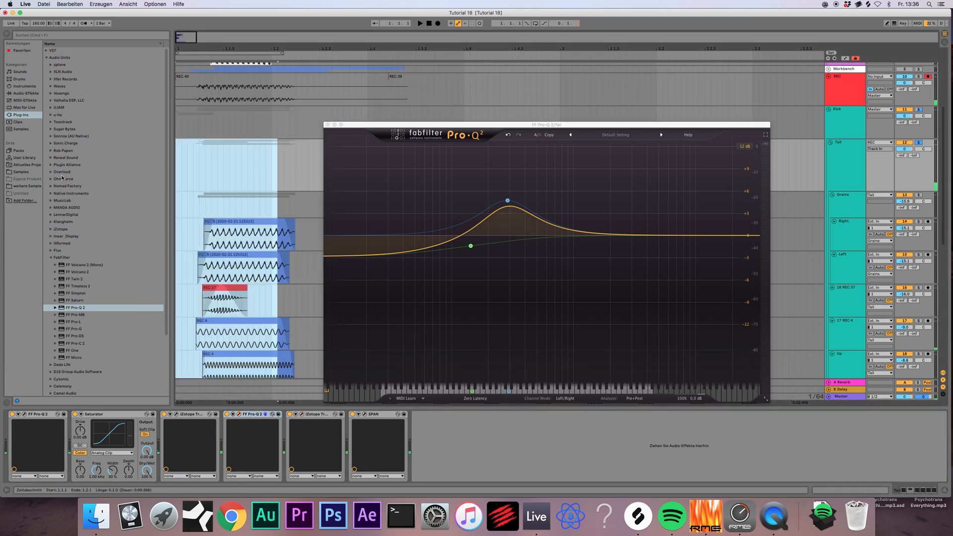
{"action": "key", "text": "super+l"}
{"action": "key", "text": "space"}
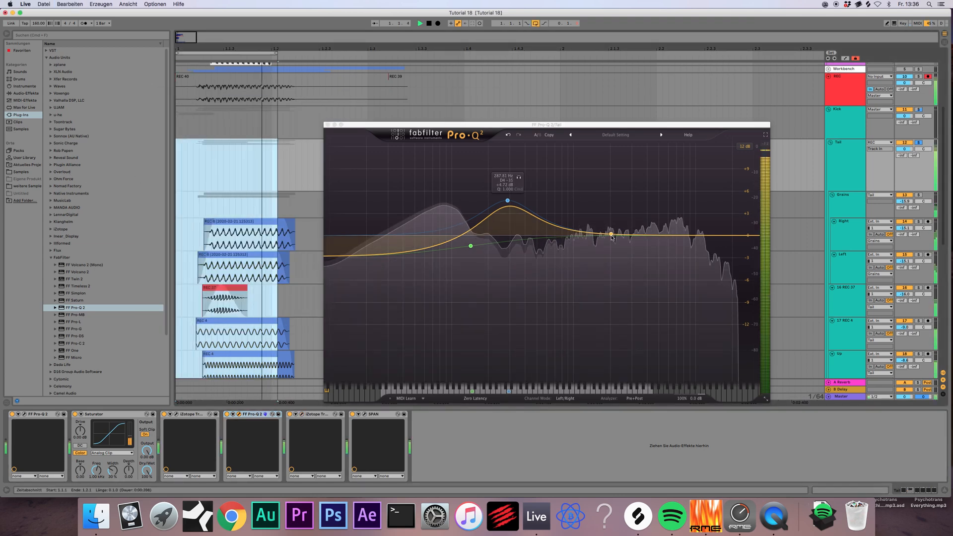
{"action": "left_click_drag", "start_coordinate": [620, 235], "coordinate": [675, 213]}
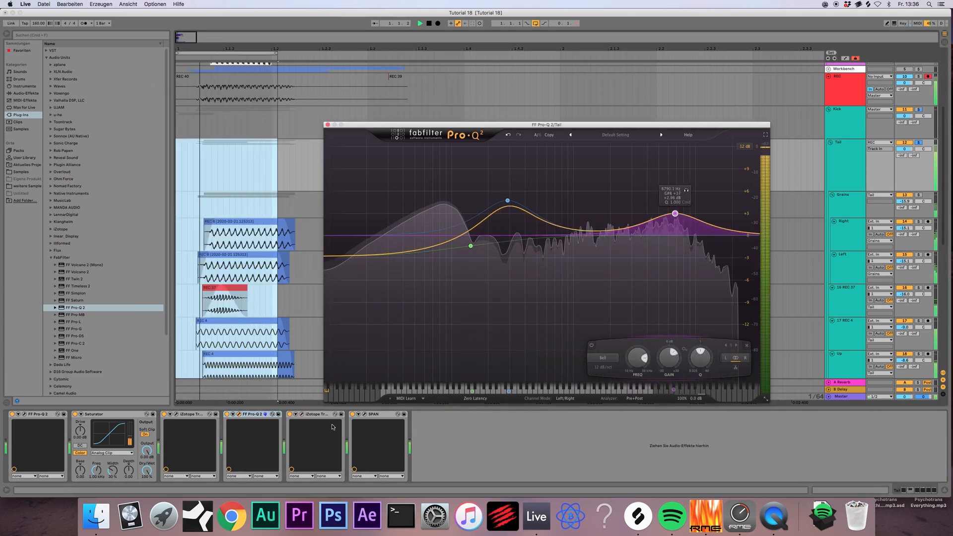
- Bend the second Trash 2's waveshaper curve upward and turn down the Grains group's volume
{"action": "left_click", "coordinate": [309, 417]}
{"action": "left_click", "coordinate": [302, 414]}
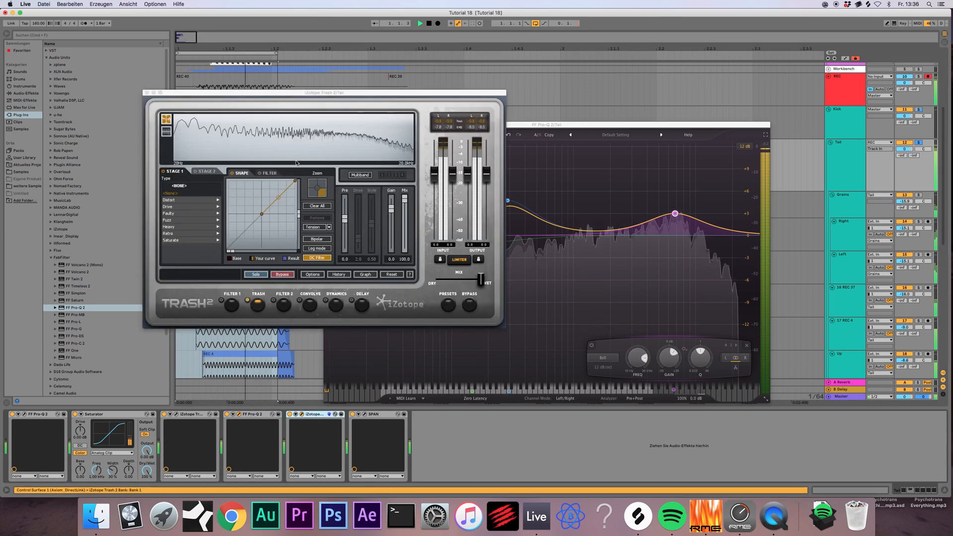
{"action": "left_click_drag", "start_coordinate": [278, 199], "coordinate": [278, 188]}
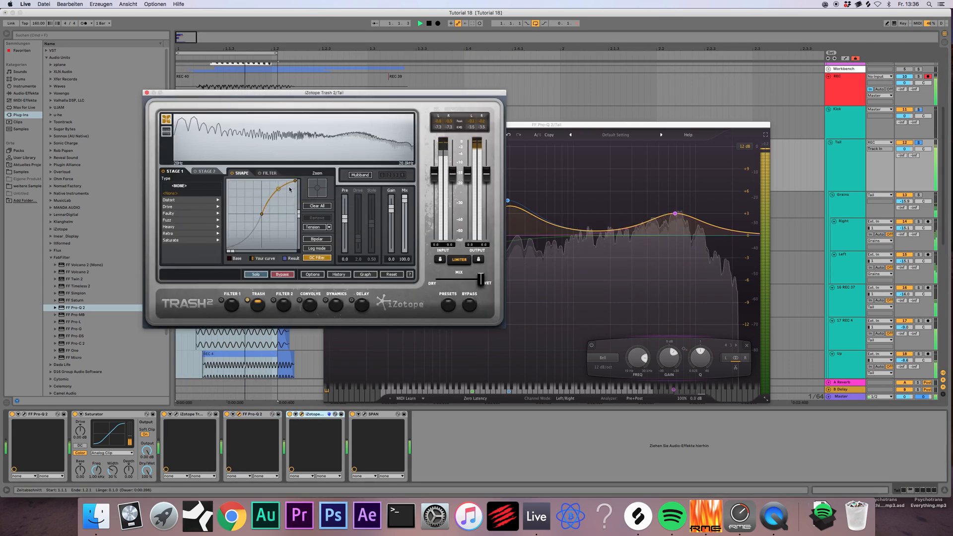
{"action": "left_click", "coordinate": [847, 192]}
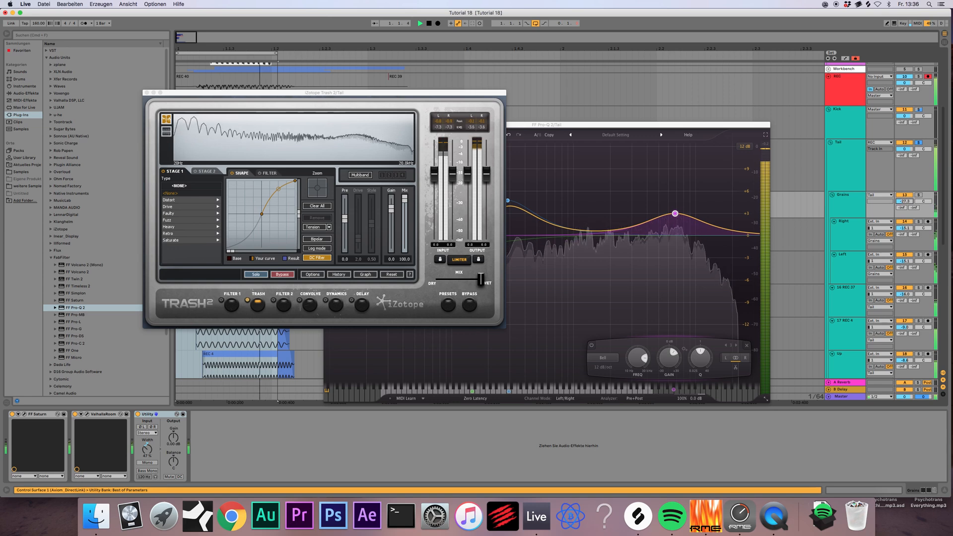
- Set Pro-Q 2 bells at about 1.2 kHz +5.5 dB, 307 Hz +3.6 dB and 10.2 kHz +6.7 dB, and deepen the low-shelf cut
{"action": "left_click_drag", "start_coordinate": [611, 125], "coordinate": [537, 197]}
{"action": "left_click_drag", "start_coordinate": [602, 284], "coordinate": [509, 264]}
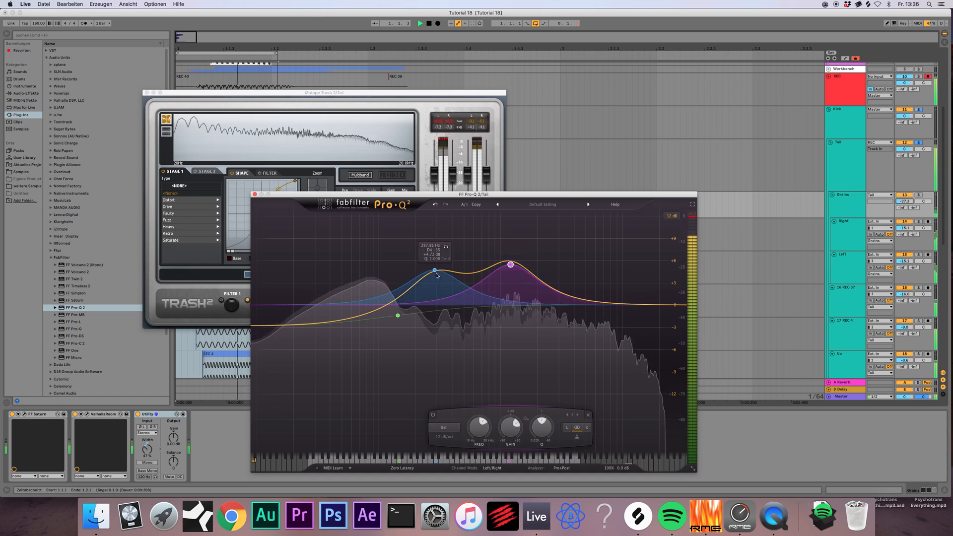
{"action": "mouse_move", "coordinate": [433, 269]}
{"action": "left_mouse_down"}
{"action": "mouse_move", "coordinate": [436, 345]}
{"action": "mouse_move", "coordinate": [435, 278]}
{"action": "left_mouse_up"}
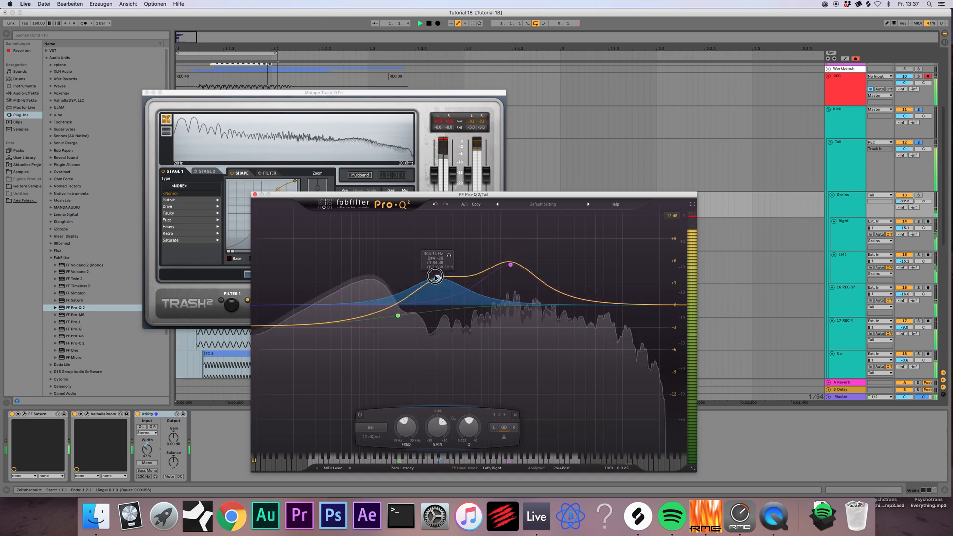
{"action": "left_click_drag", "start_coordinate": [398, 313], "coordinate": [416, 330]}
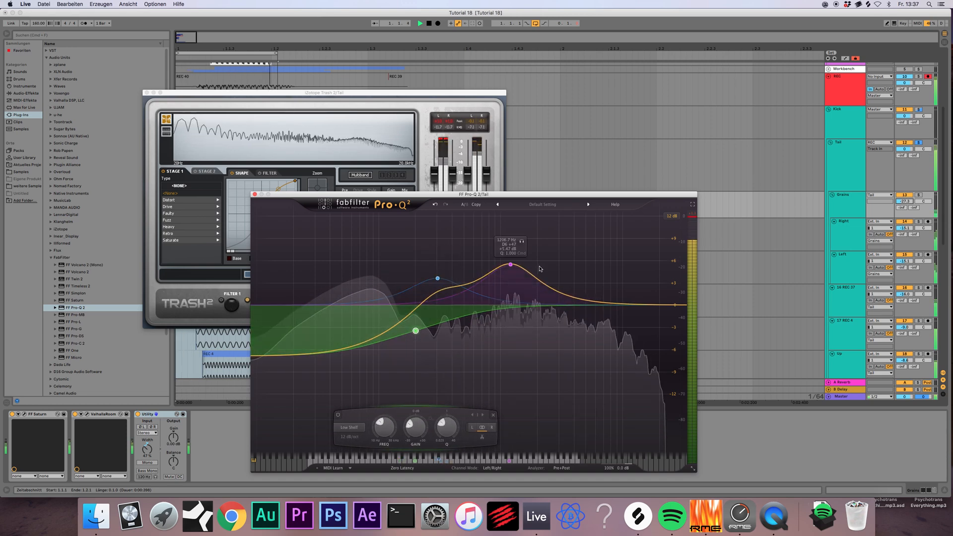
{"action": "left_click_drag", "start_coordinate": [588, 302], "coordinate": [623, 255]}
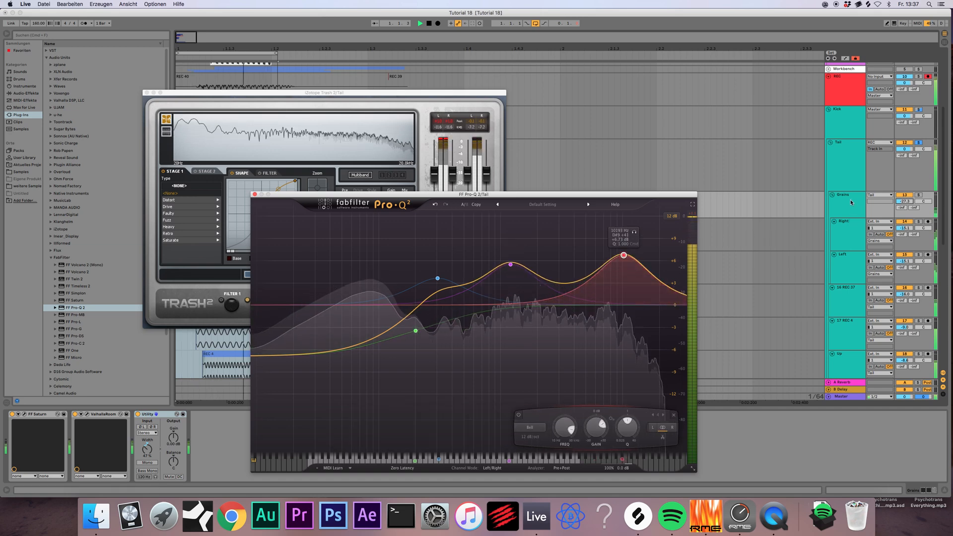
- Lower the Grains group's track volume to -41.7 dB while the tail loops
{"action": "left_click", "coordinate": [894, 200]}
{"action": "left_click", "coordinate": [904, 195]}
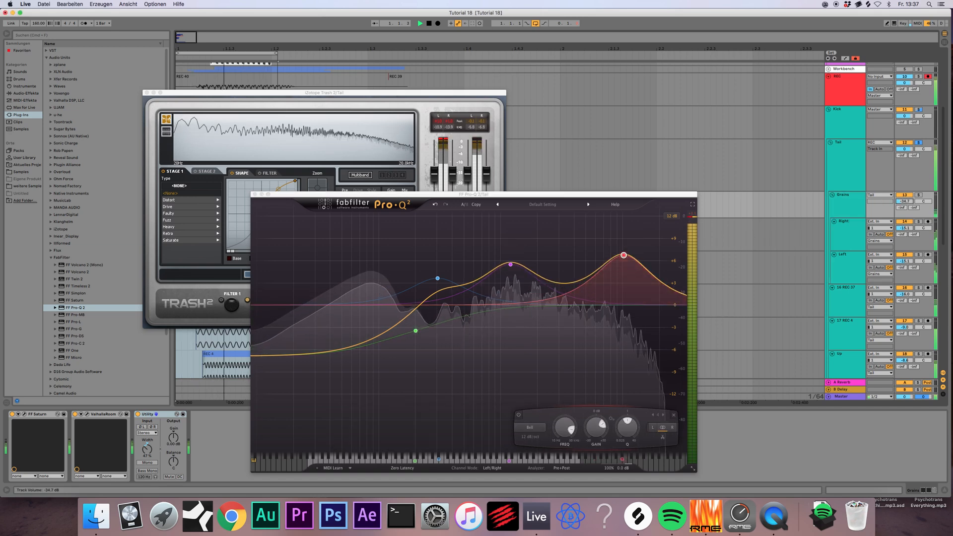
{"action": "left_click", "coordinate": [905, 196]}
{"action": "left_click_drag", "start_coordinate": [904, 201], "coordinate": [904, 195]}
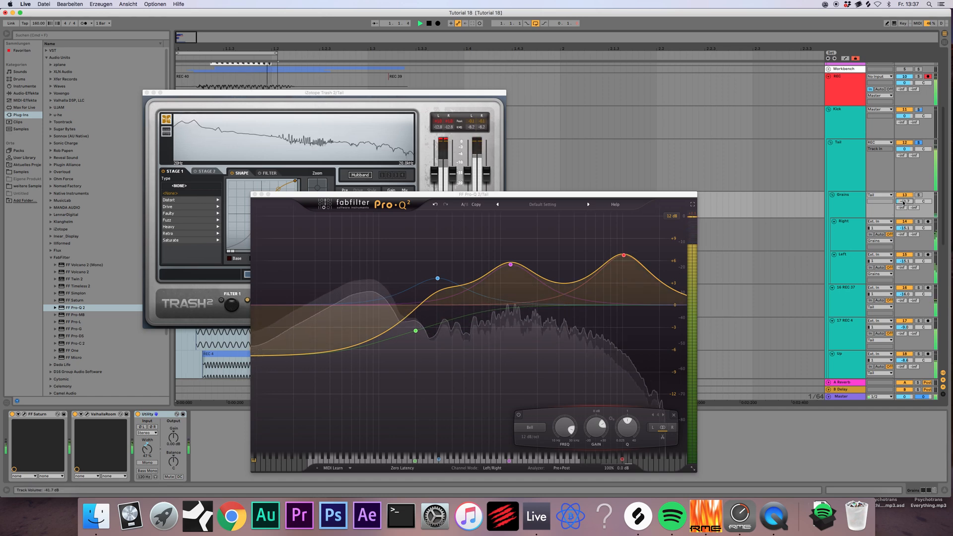
- Close the Pro-Q 2 and Trash 2 windows and slightly lower the Up track's volume
{"action": "scroll", "coordinate": [898, 199], "scroll_direction": "down", "scroll_amount": 5}
{"action": "left_click", "coordinate": [255, 193]}
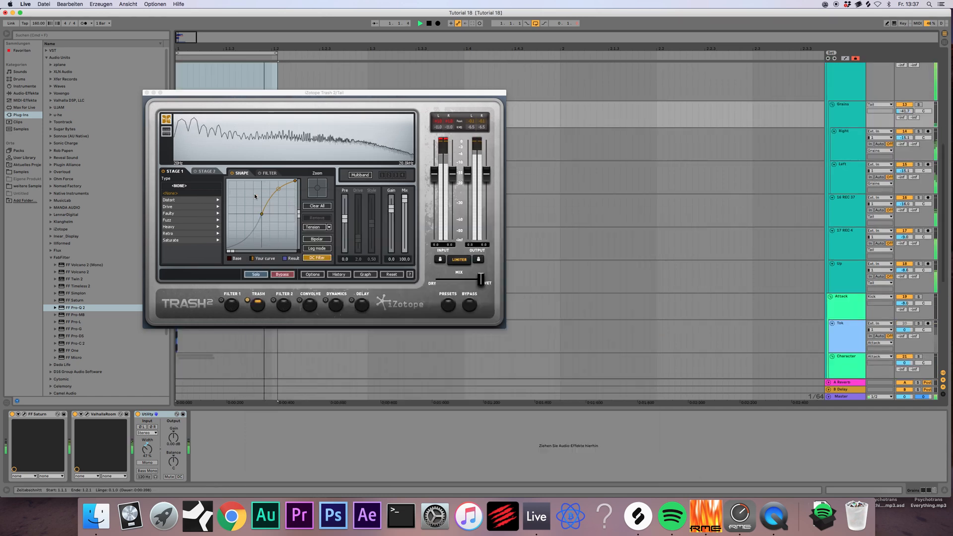
{"action": "left_click", "coordinate": [145, 93]}
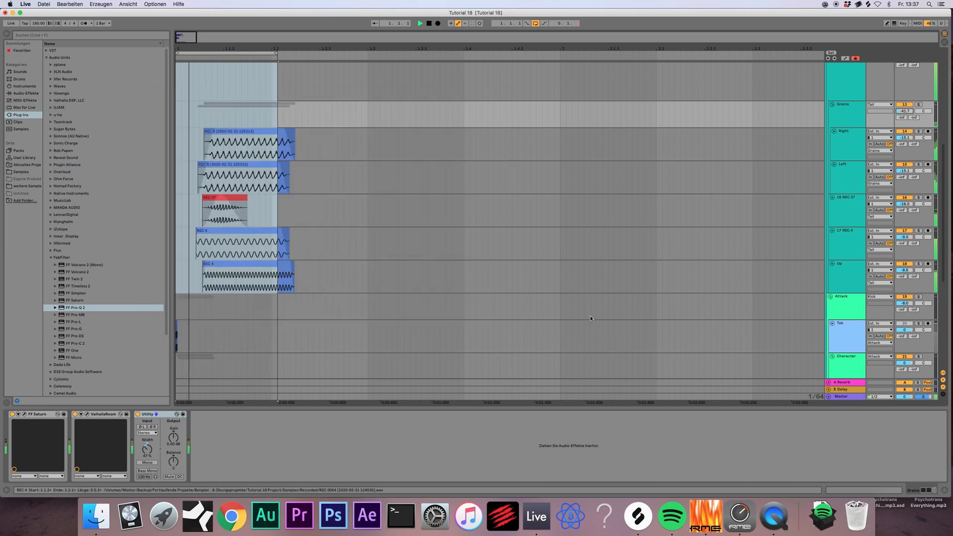
{"action": "left_click_drag", "start_coordinate": [904, 270], "coordinate": [903, 272]}
- Stop the looped playback and record the full layered tail onto the REC track
{"action": "scroll", "coordinate": [412, 192], "scroll_direction": "up", "scroll_amount": 8}
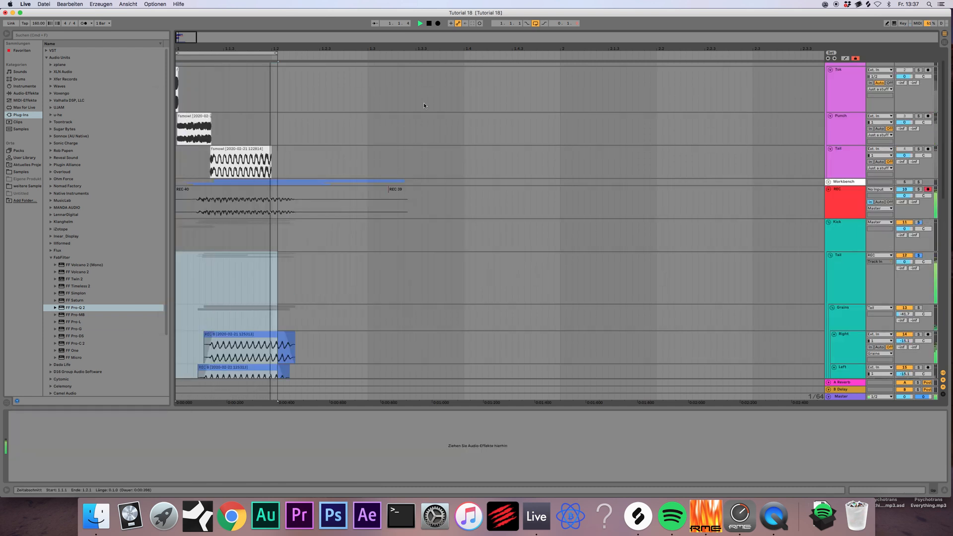
{"action": "left_click", "coordinate": [428, 24]}
{"action": "left_click", "coordinate": [430, 25]}
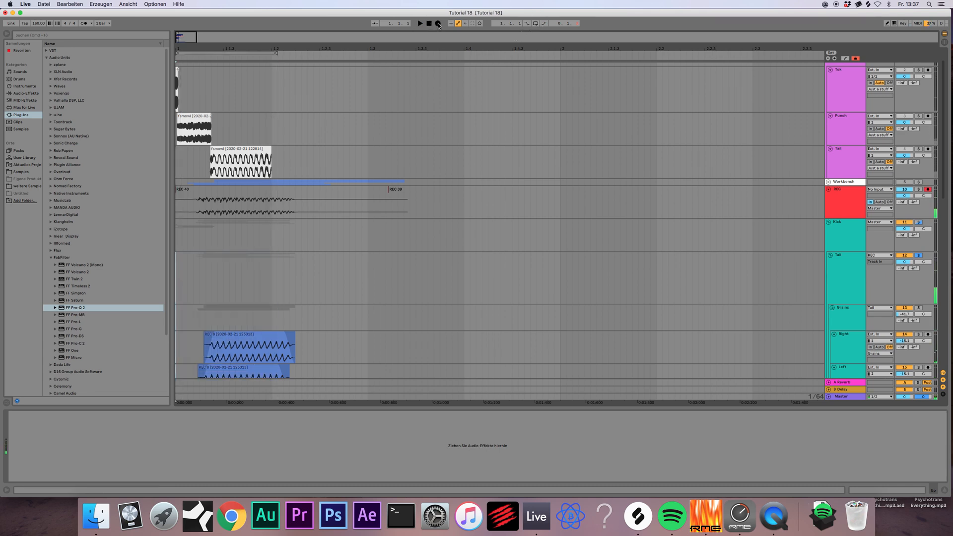
{"action": "left_click", "coordinate": [437, 24]}
{"action": "key", "text": "space"}
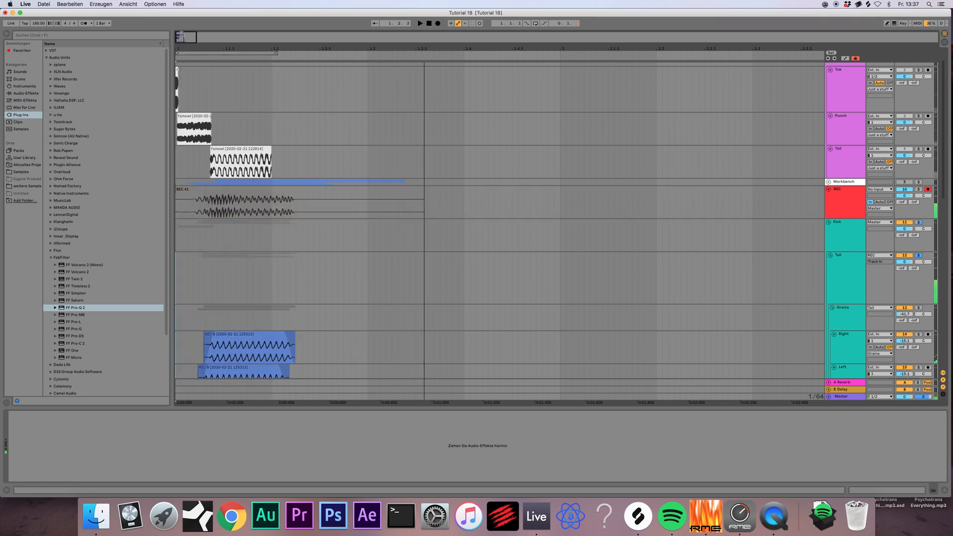
- Record another pass of the tail onto REC with the Up layer switched off
{"action": "left_click_drag", "start_coordinate": [181, 35], "coordinate": [203, 70]}
{"action": "scroll", "coordinate": [396, 264], "scroll_direction": "down", "scroll_amount": 8}
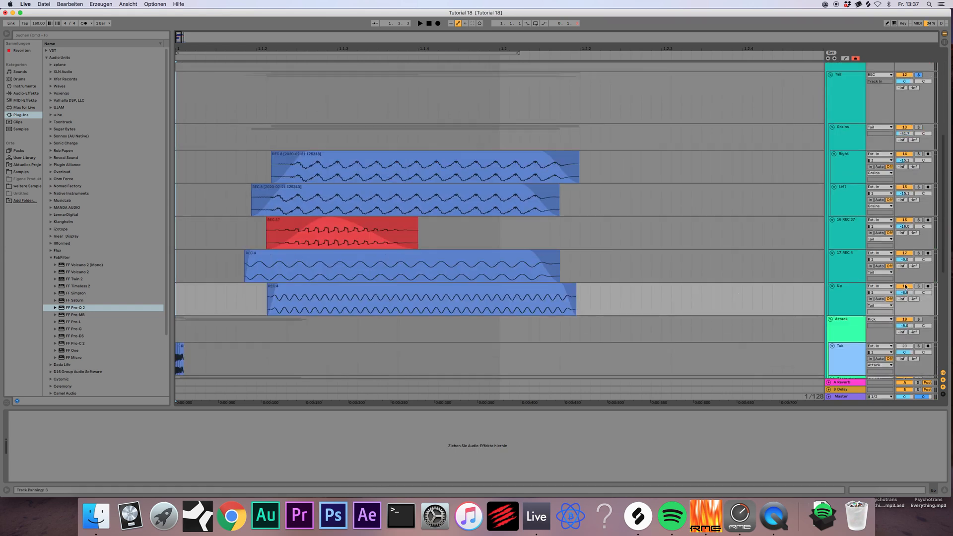
{"action": "key", "text": "space"}
{"action": "scroll", "coordinate": [453, 169], "scroll_direction": "up", "scroll_amount": 8}
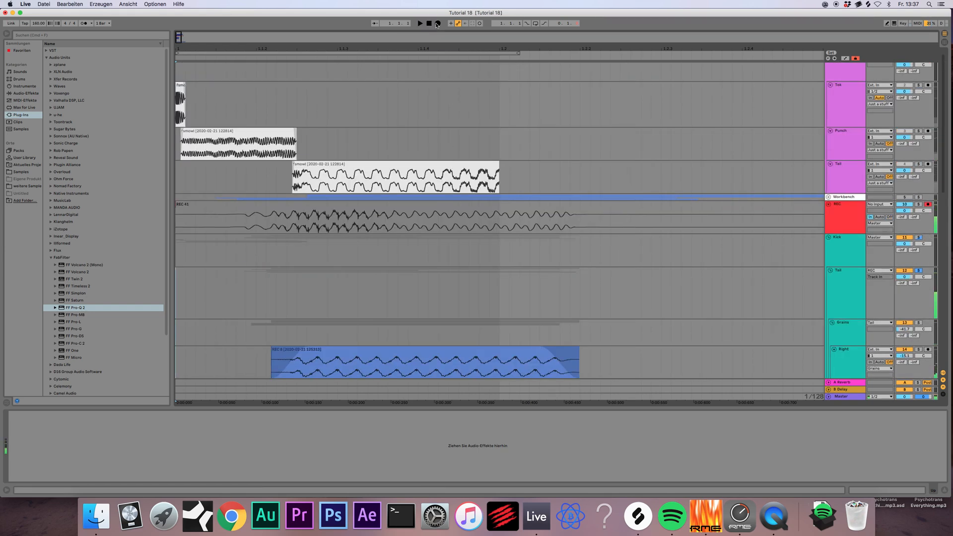
{"action": "left_click", "coordinate": [437, 24]}
{"action": "scroll", "coordinate": [389, 279], "scroll_direction": "down", "scroll_amount": 4}
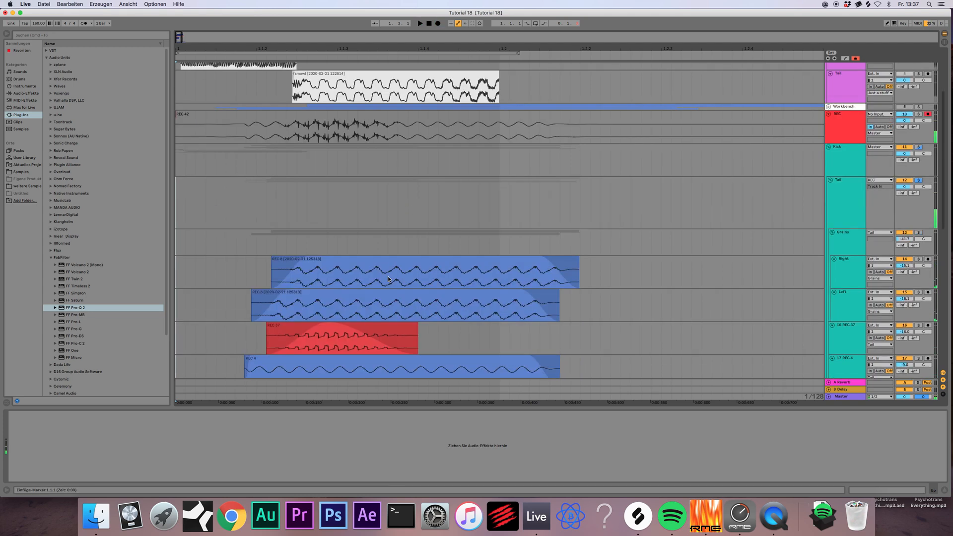
- Deactivate the distorted 16 REC 37 track and play the tail without it
{"action": "scroll", "coordinate": [367, 292], "scroll_direction": "down", "scroll_amount": 2}
{"action": "left_click", "coordinate": [356, 300]}
{"action": "left_click", "coordinate": [903, 280]}
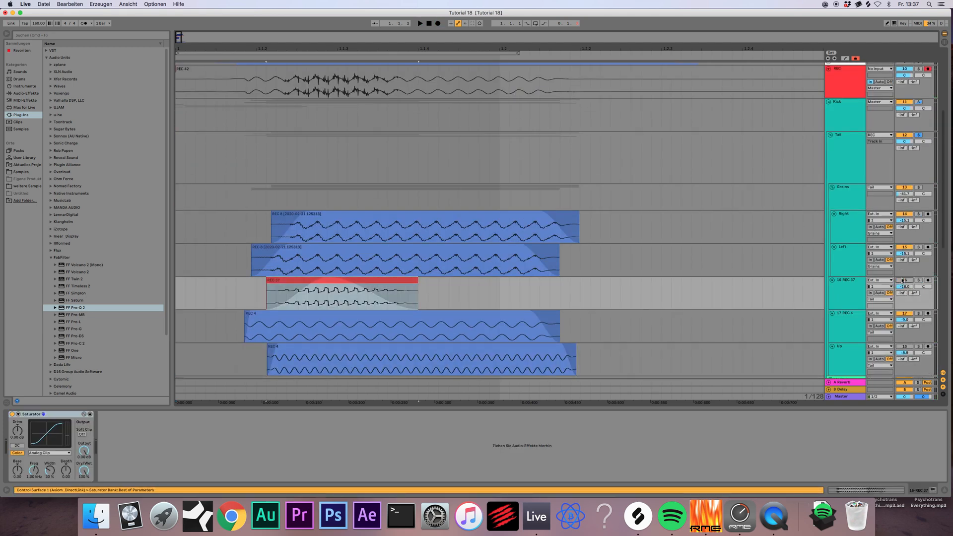
{"action": "key", "text": "space"}
{"action": "key", "text": "space"}
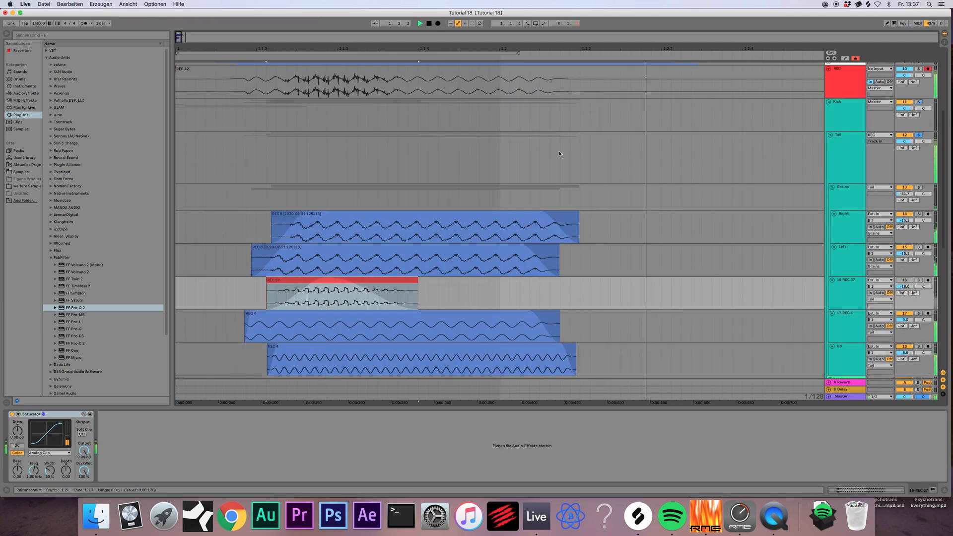
{"action": "key", "text": "space"}
- Record the tail without the distorted 16 REC 37 layer onto the REC track
{"action": "left_click", "coordinate": [430, 25]}
{"action": "key", "text": "space"}
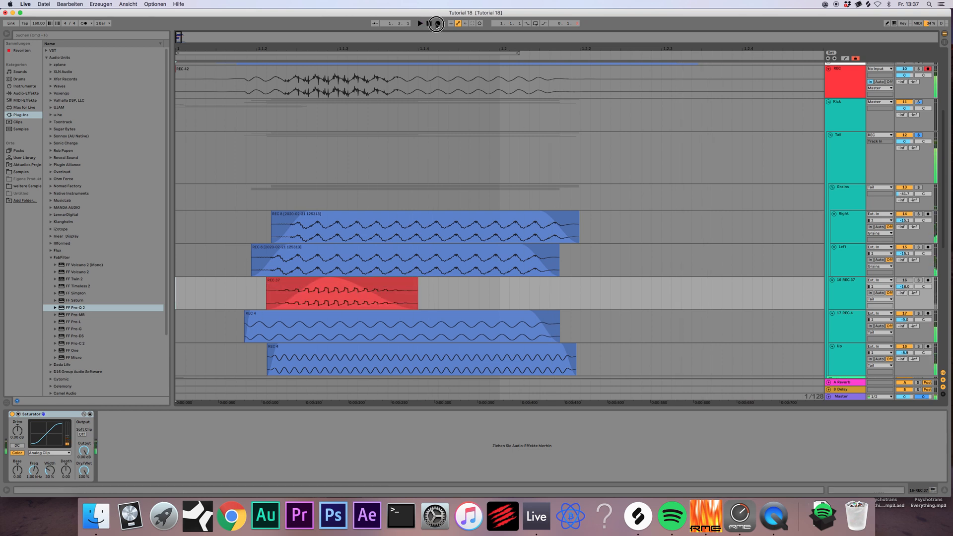
{"action": "left_click", "coordinate": [436, 25]}
{"action": "scroll", "coordinate": [438, 208], "scroll_direction": "up", "scroll_amount": 1}
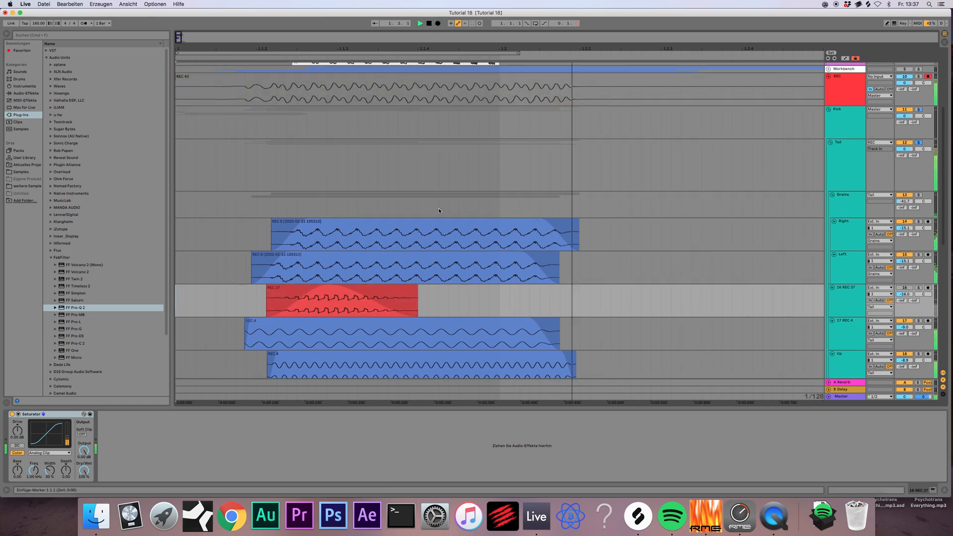
{"action": "key", "text": "space"}
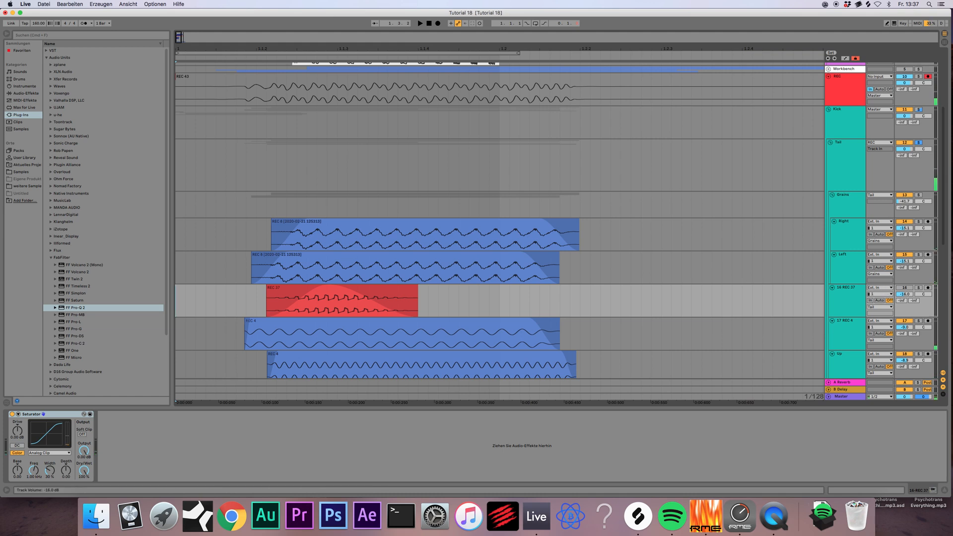
- Play the layered tail and delete the distorted 16 REC 37 track from the Tail group
{"action": "key", "text": "space"}
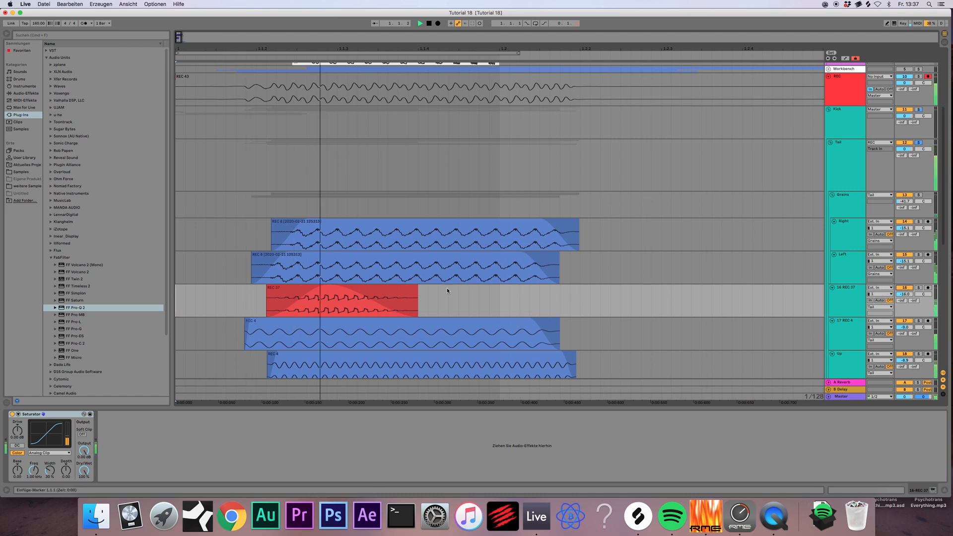
{"action": "key", "text": "space"}
{"action": "mouse_move", "coordinate": [417, 298]}
{"action": "left_mouse_down"}
{"action": "mouse_move", "coordinate": [486, 298]}
{"action": "mouse_move", "coordinate": [413, 298]}
{"action": "left_mouse_up"}
{"action": "key", "text": "space"}
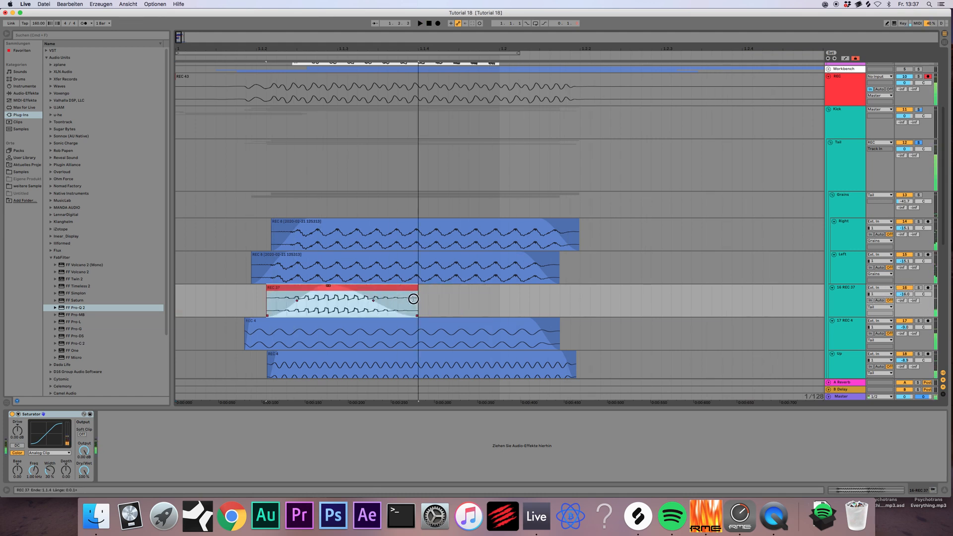
{"action": "key", "text": "space"}
{"action": "key", "text": "space"}
{"action": "left_click", "coordinate": [859, 298]}
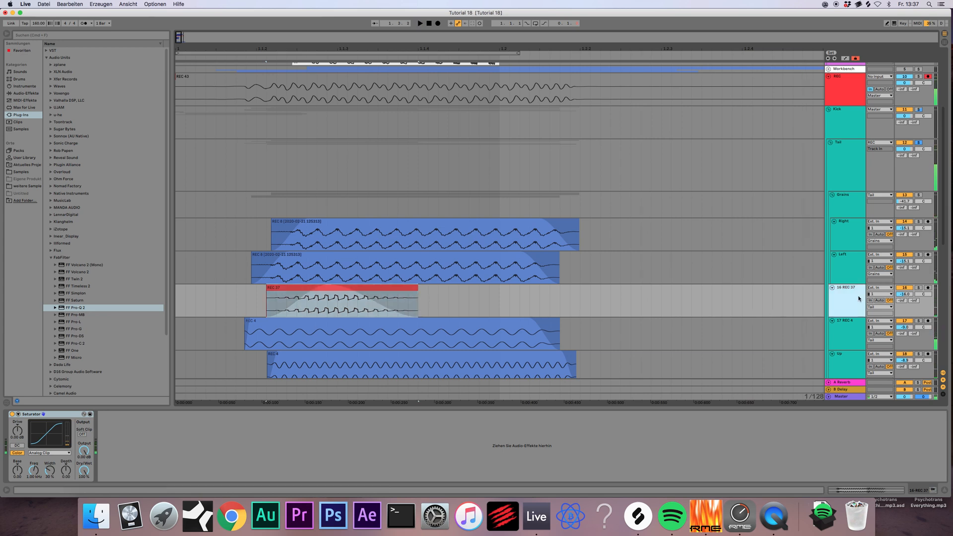
{"action": "key", "text": "Delete"}
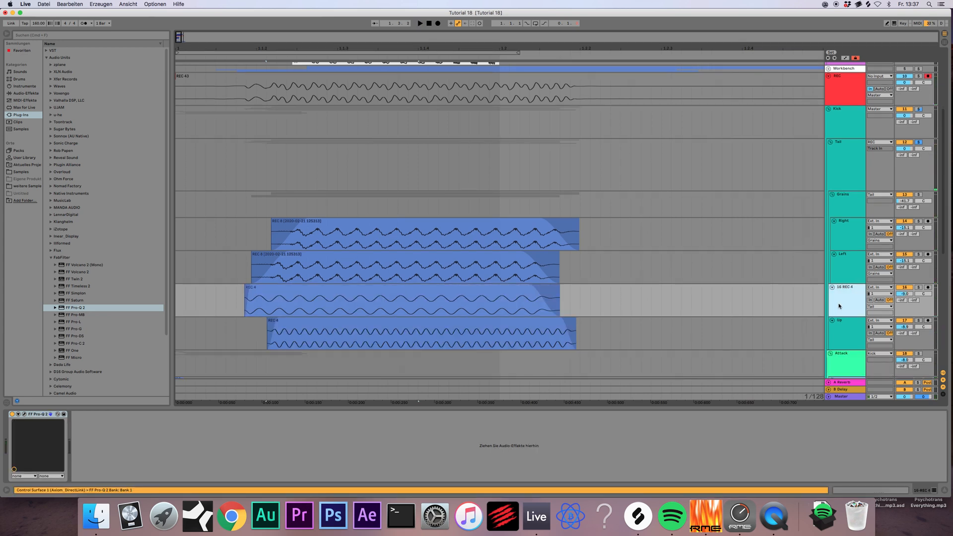
- Set the Grains group's volume to -24.8 dB and record the tail onto the REC track
{"action": "key", "text": "space"}
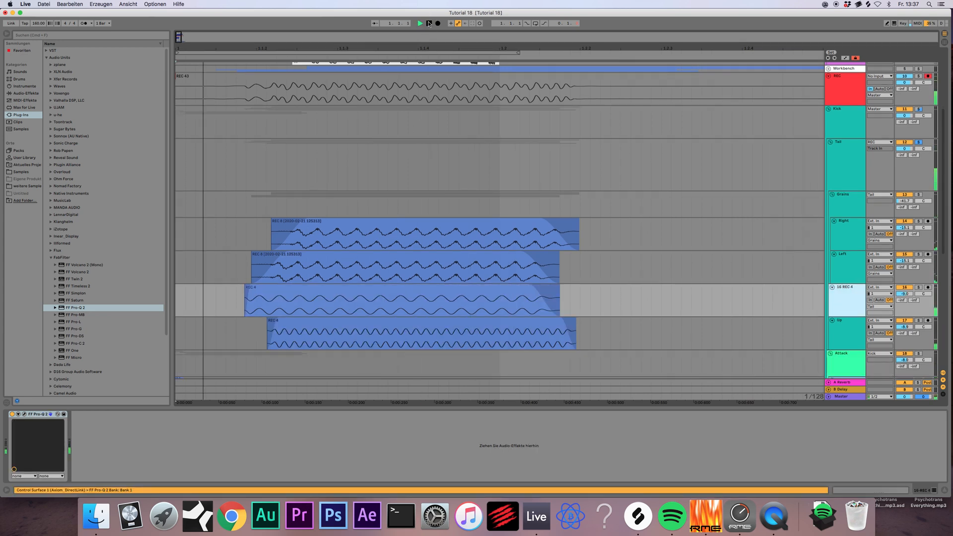
{"action": "left_click", "coordinate": [845, 209]}
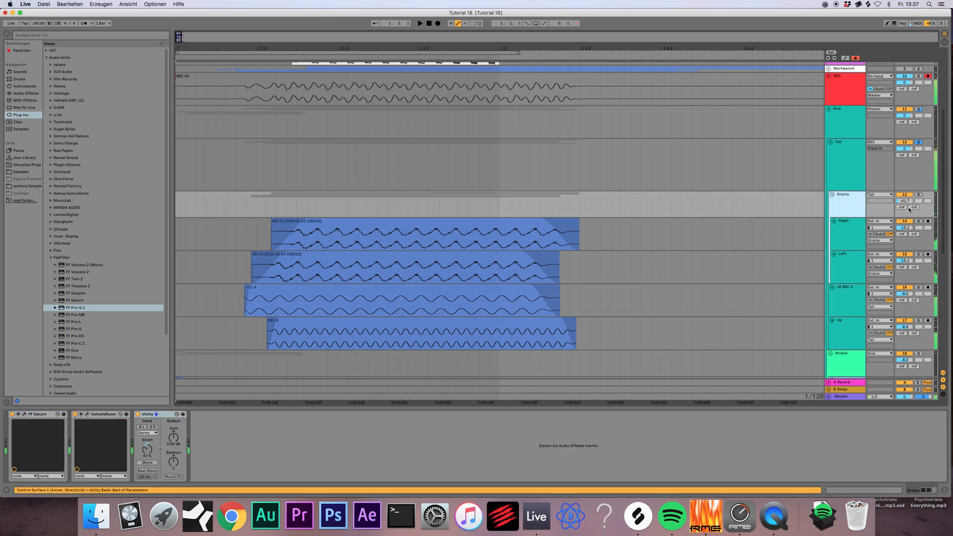
{"action": "mouse_move", "coordinate": [904, 201]}
{"action": "left_mouse_down"}
{"action": "mouse_move", "coordinate": [905, 188]}
{"action": "mouse_move", "coordinate": [904, 204]}
{"action": "left_mouse_up"}
{"action": "key", "text": "space"}
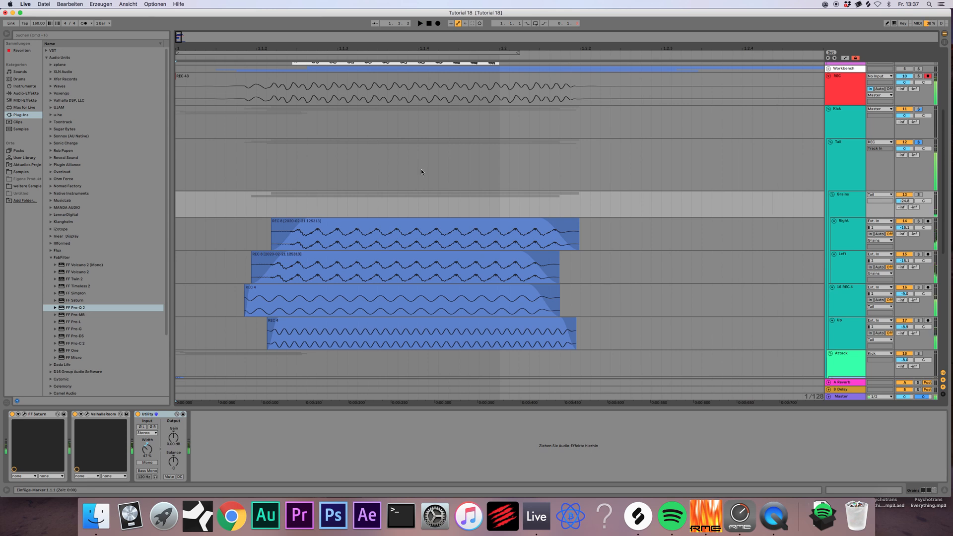
{"action": "left_click", "coordinate": [438, 24]}
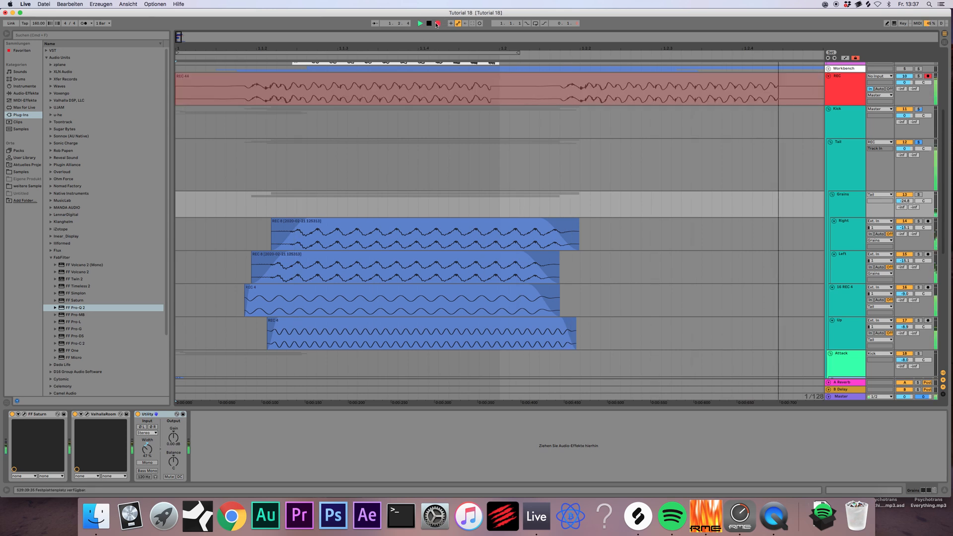
{"action": "key", "text": "space"}
- Shift the Up layer's clip slightly earlier and lower the Up track's volume while checking the tail
{"action": "left_click", "coordinate": [368, 329]}
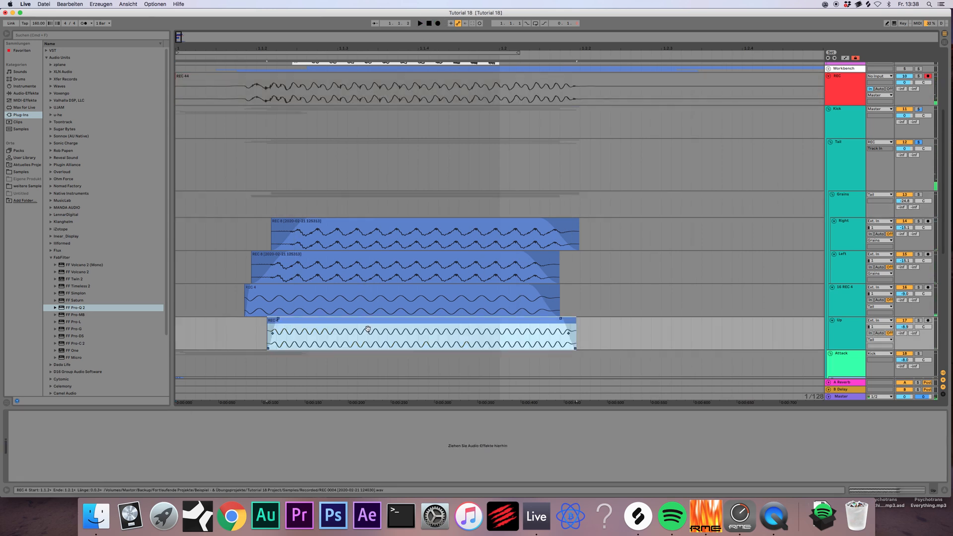
{"action": "left_click_drag", "start_coordinate": [368, 329], "coordinate": [356, 327]}
{"action": "key", "text": "space"}
{"action": "key", "text": "space"}
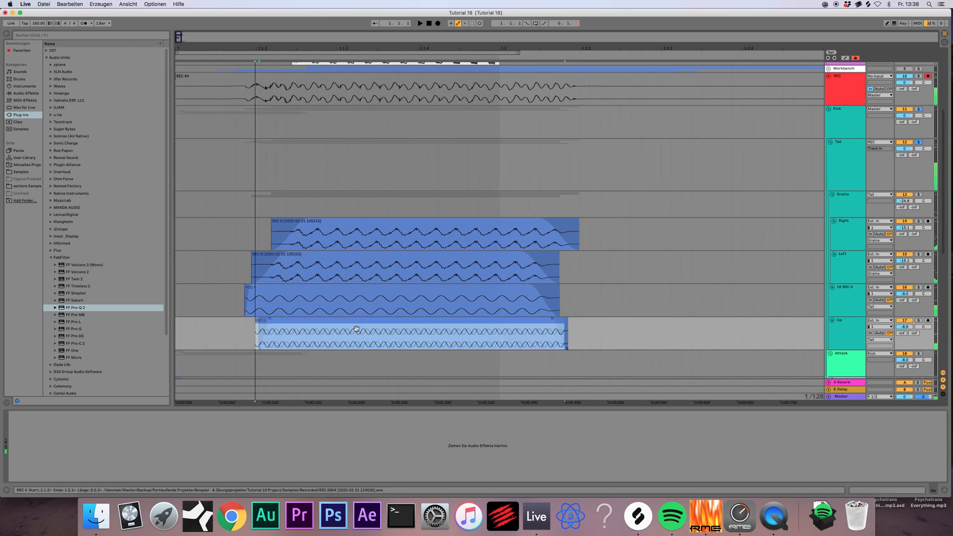
{"action": "key", "text": "space"}
{"action": "left_click_drag", "start_coordinate": [905, 327], "coordinate": [904, 347]}
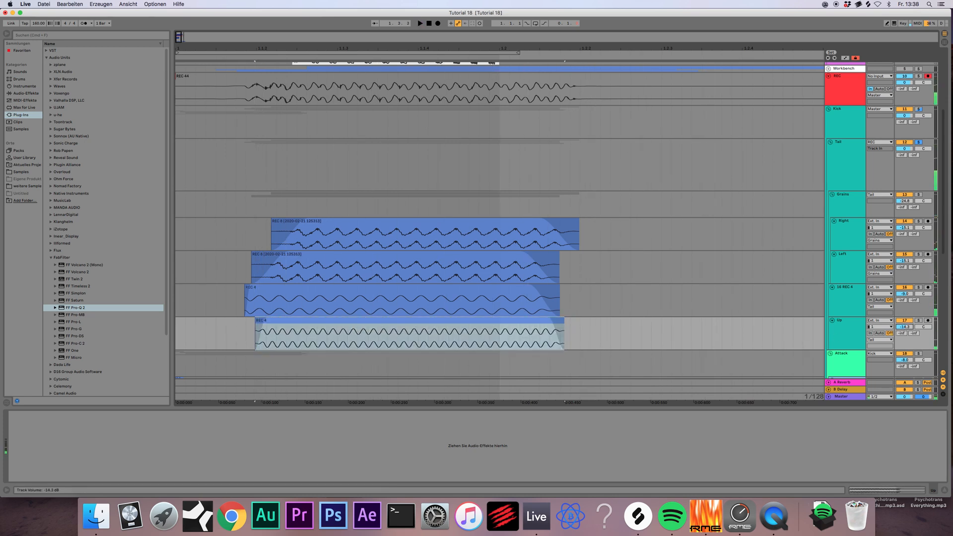
{"action": "left_click", "coordinate": [430, 23]}
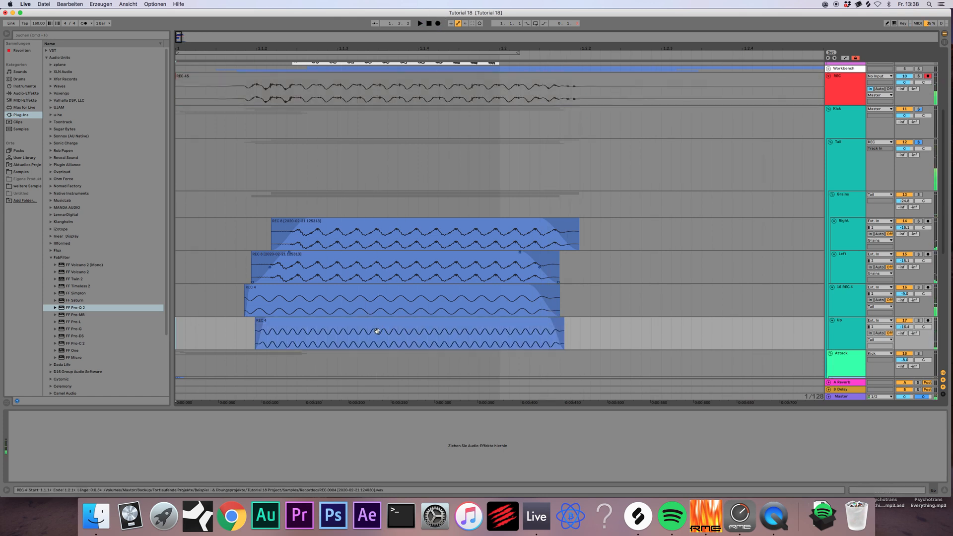
- Nudge the Up layer's clip slightly later and record the tail again onto the REC track
{"action": "left_click_drag", "start_coordinate": [380, 325], "coordinate": [382, 325]}
{"action": "key", "text": "space"}
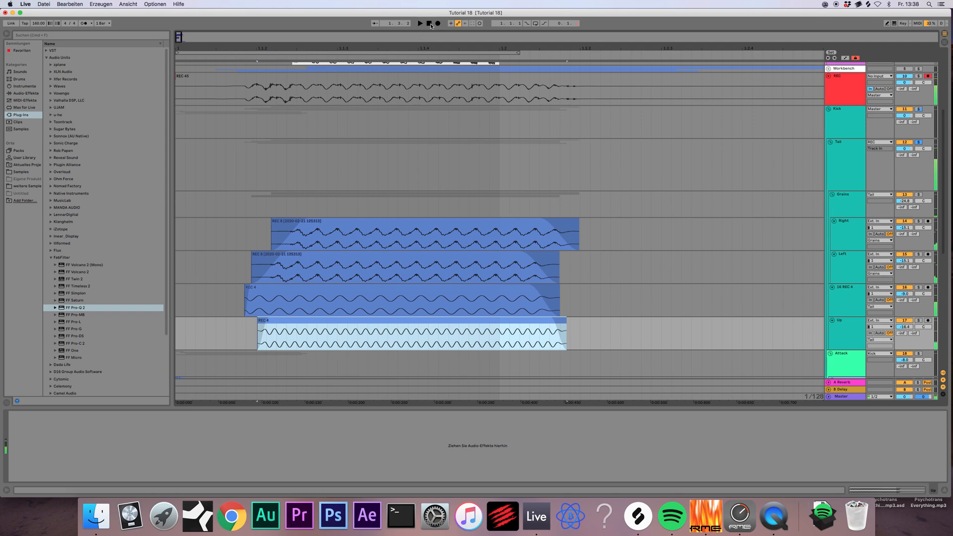
{"action": "left_click", "coordinate": [437, 24]}
{"action": "left_click", "coordinate": [429, 24]}
{"action": "left_click", "coordinate": [415, 76]}
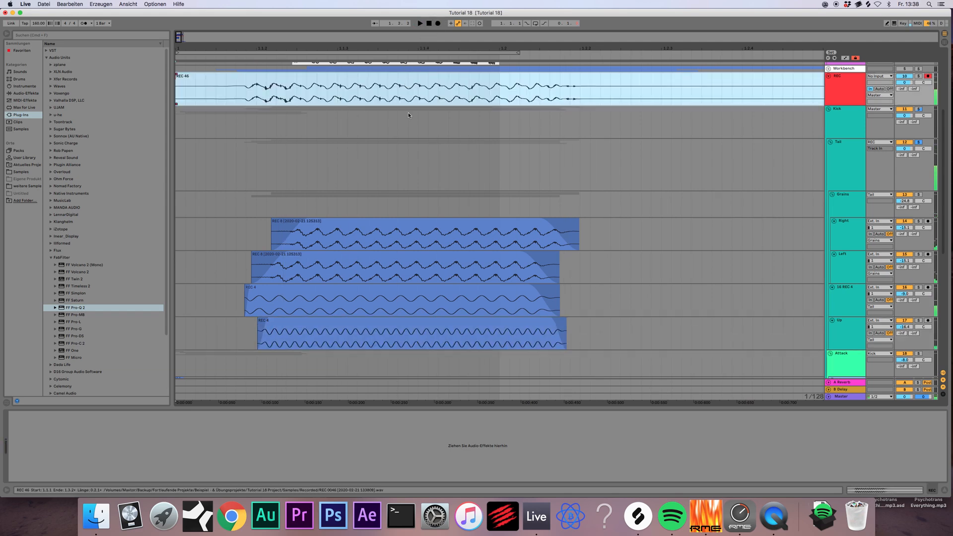
{"action": "scroll", "coordinate": [407, 112], "scroll_direction": "up", "scroll_amount": 4}
{"action": "scroll", "coordinate": [380, 349], "scroll_direction": "down", "scroll_amount": 2}
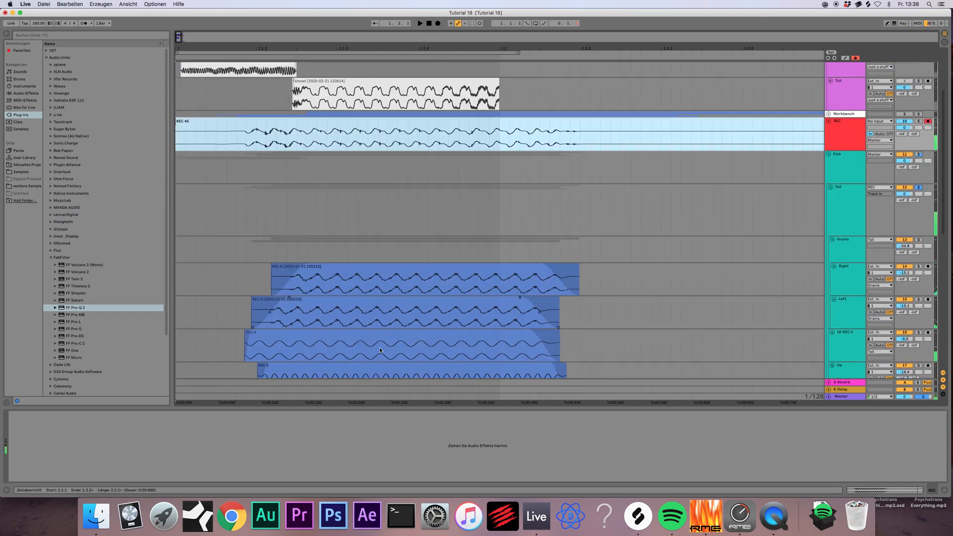
- Shift the Right and Left grain clips together slightly later and record the result onto REC
{"action": "left_click", "coordinate": [398, 300]}
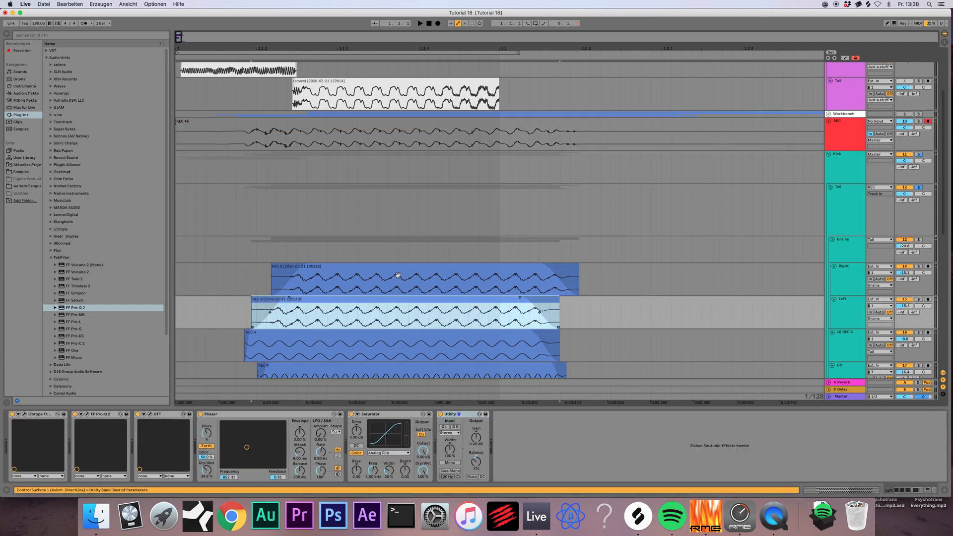
{"action": "left_click", "coordinate": [396, 266], "text": "shift"}
{"action": "left_click_drag", "start_coordinate": [397, 265], "coordinate": [404, 265]}
{"action": "left_click", "coordinate": [428, 23]}
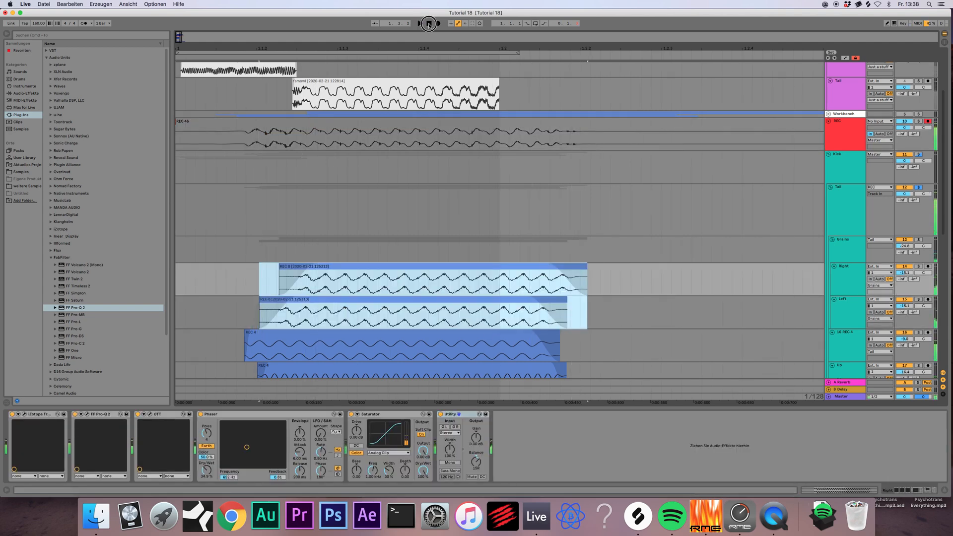
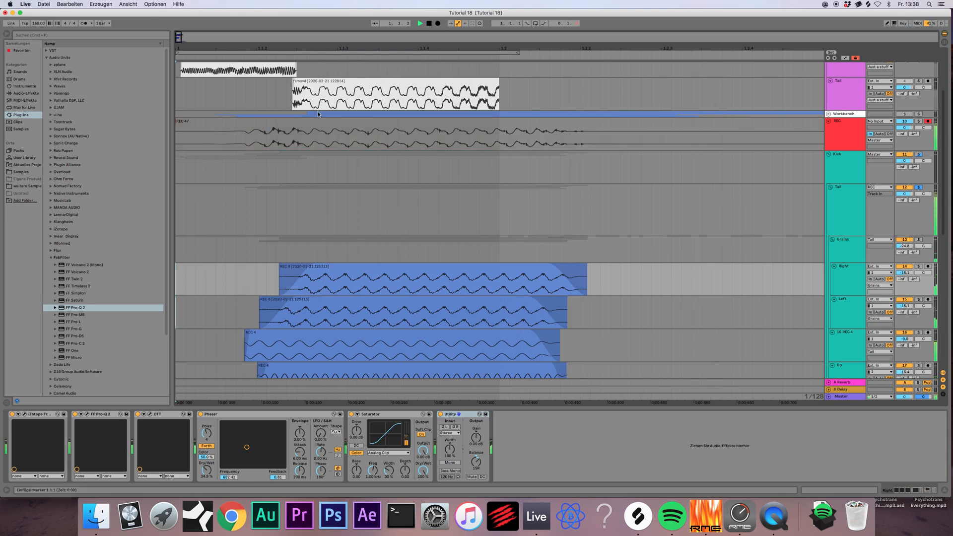
{"action": "scroll", "coordinate": [441, 174], "scroll_direction": "down", "scroll_amount": 4}
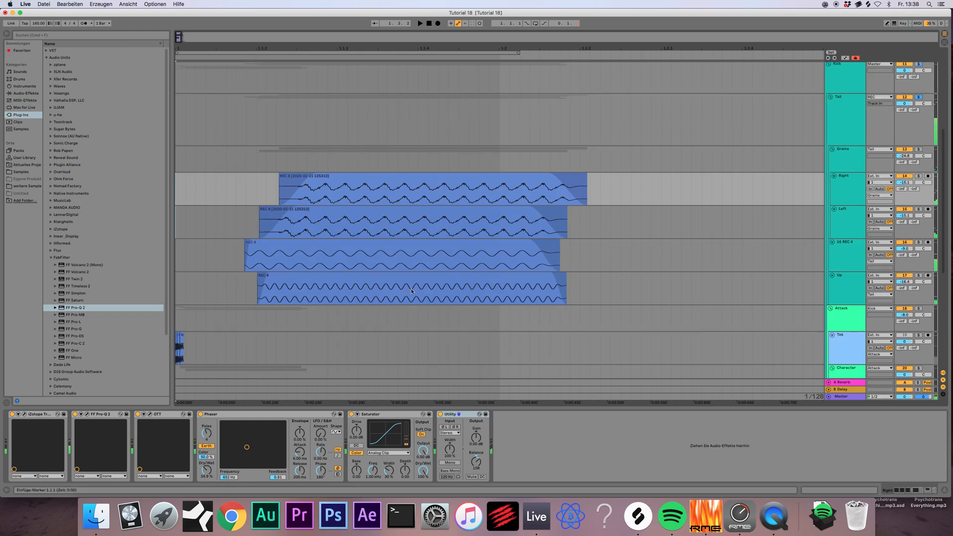
{"action": "scroll", "coordinate": [441, 174], "scroll_direction": "up", "scroll_amount": 2}
- Copy the newly recorded REC 47 clip from the REC track
{"action": "left_click", "coordinate": [844, 140]}
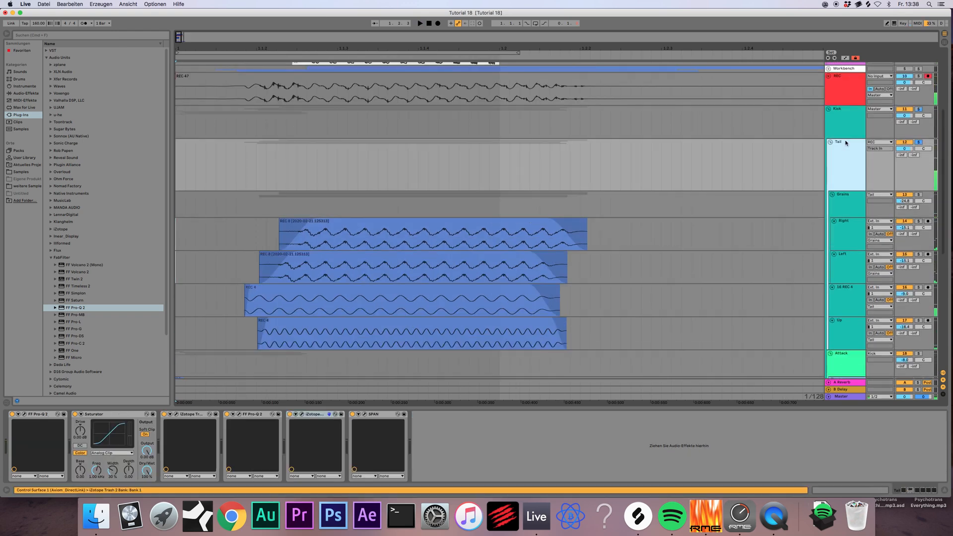
{"action": "scroll", "coordinate": [819, 173], "scroll_direction": "up", "scroll_amount": 2}
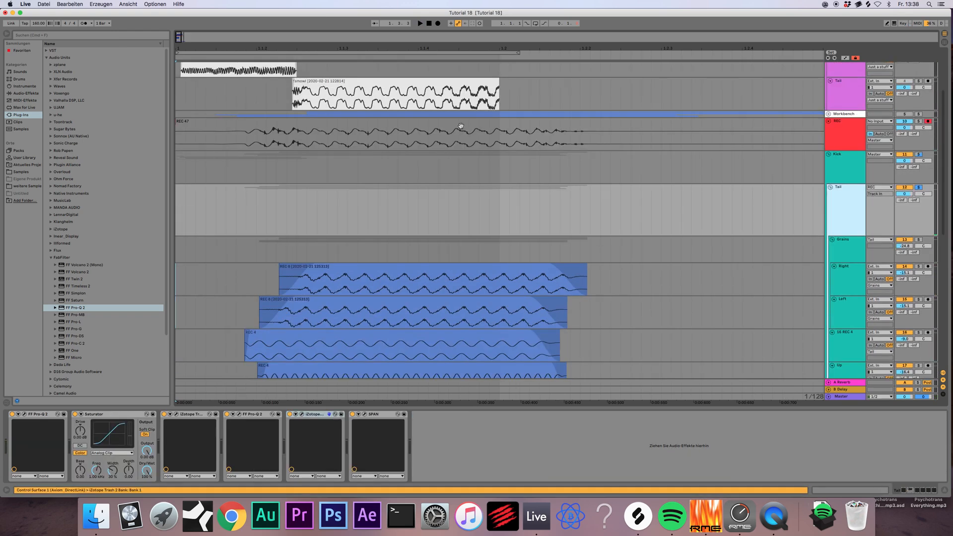
{"action": "left_click", "coordinate": [452, 130]}
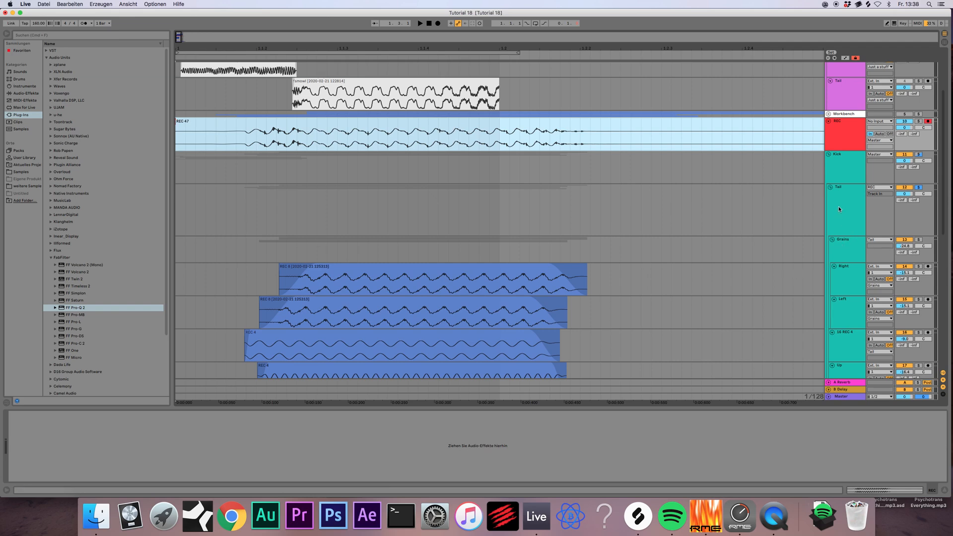
{"action": "scroll", "coordinate": [847, 246], "scroll_direction": "down", "scroll_amount": 1}
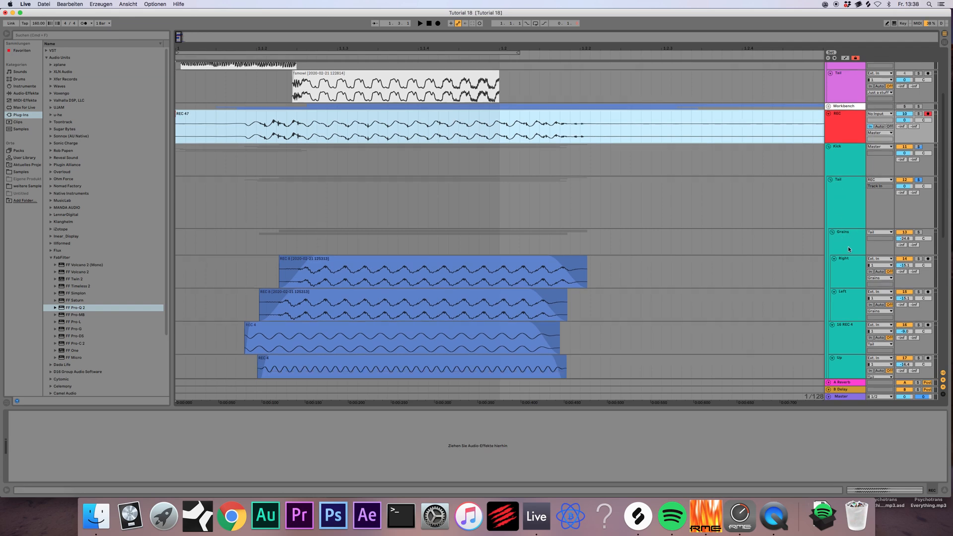
- Insert a new audio track named Tail and place it in the Kick group above the layered Tail group
{"action": "left_click", "coordinate": [836, 163]}
{"action": "key", "text": "super+t"}
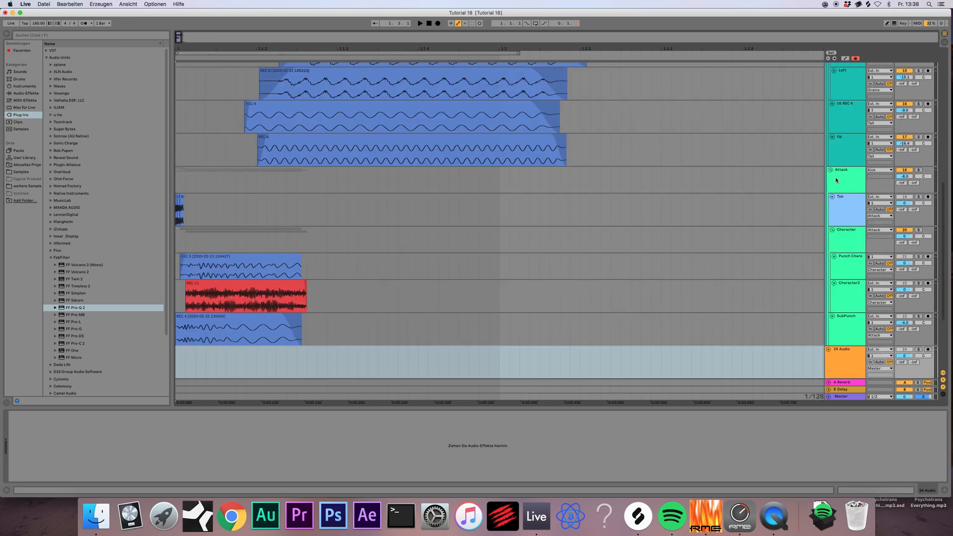
{"action": "left_click_drag", "start_coordinate": [848, 144], "coordinate": [846, 169]}
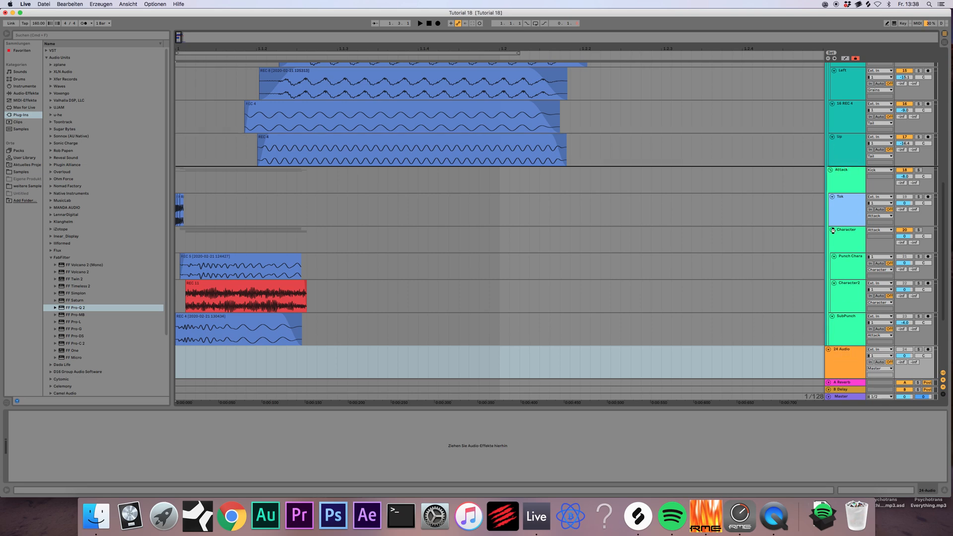
{"action": "scroll", "coordinate": [832, 230], "scroll_direction": "up", "scroll_amount": 5}
{"action": "left_click_drag", "start_coordinate": [848, 359], "coordinate": [844, 147]}
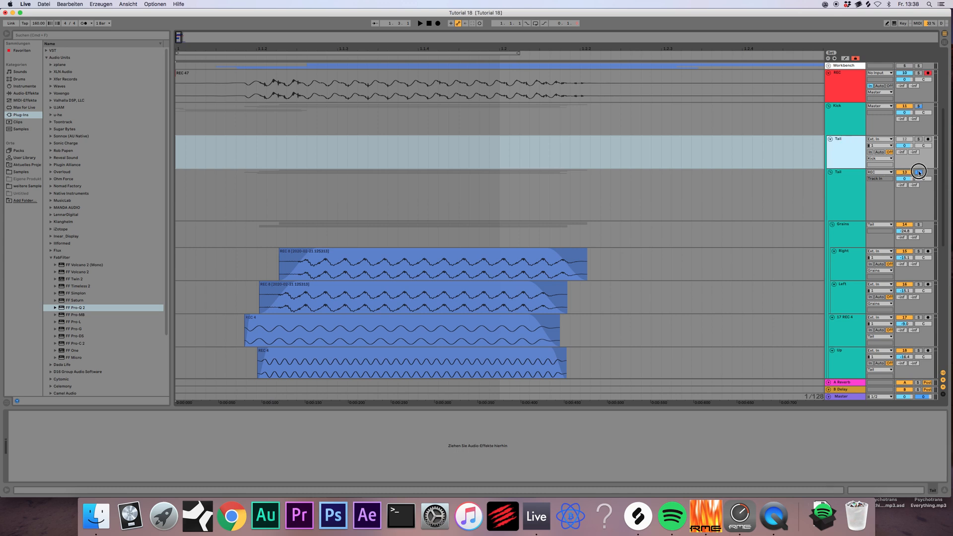
- Unsolo and deactivate the layered Tail group
{"action": "left_click", "coordinate": [918, 172]}
{"action": "left_click", "coordinate": [904, 173]}
{"action": "left_click", "coordinate": [857, 156]}
- Paste the REC 47 clip onto the new Tail track, trimming off the silent start and adding a short fade-in
{"action": "left_click", "coordinate": [397, 148]}
{"action": "key", "text": "super+v"}
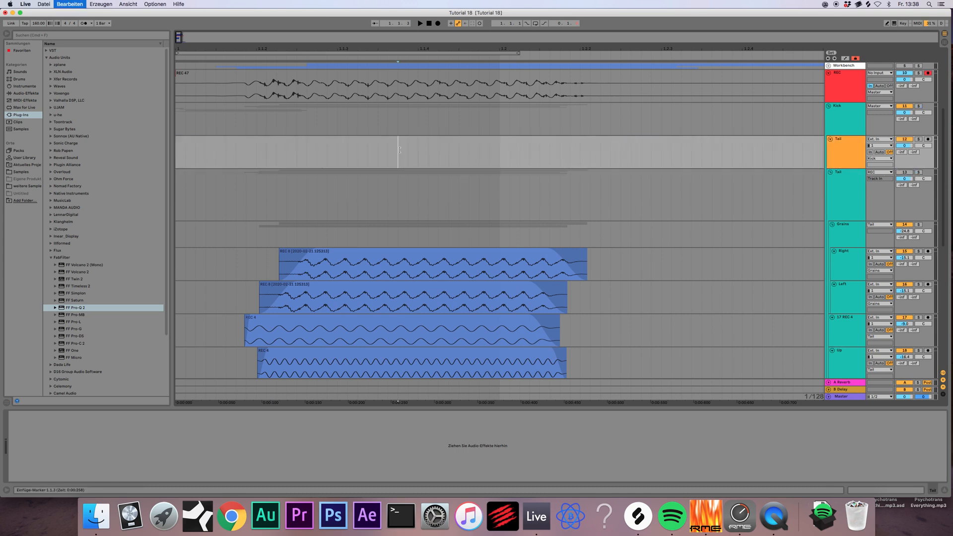
{"action": "mouse_move", "coordinate": [421, 141]}
{"action": "left_mouse_down"}
{"action": "mouse_move", "coordinate": [230, 153]}
{"action": "mouse_move", "coordinate": [178, 142]}
{"action": "mouse_move", "coordinate": [240, 153]}
{"action": "mouse_move", "coordinate": [298, 144]}
{"action": "left_mouse_up"}
{"action": "double_click", "coordinate": [397, 141]}
{"action": "left_click", "coordinate": [397, 141]}
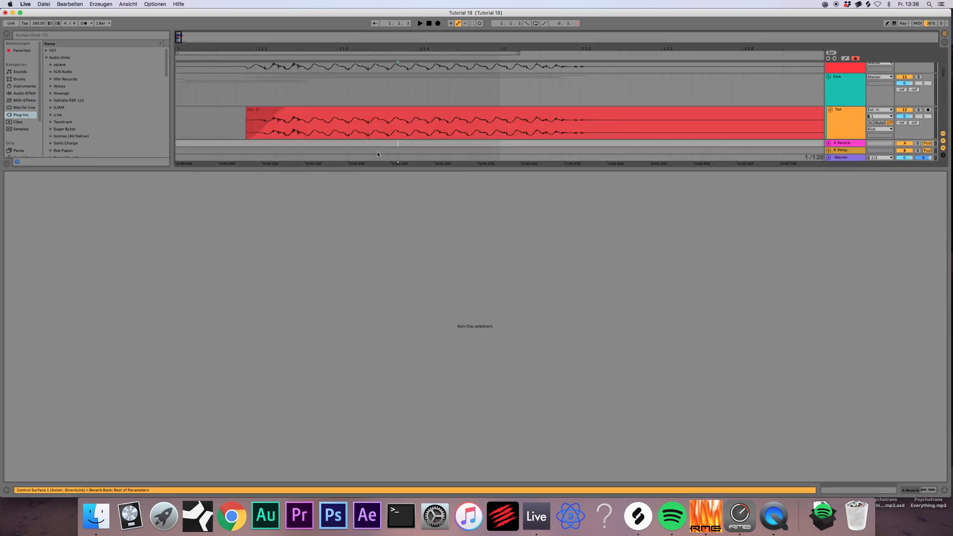
- Turn off warping for the pasted REC 47 clip and raise its clip gain slightly
{"action": "left_click", "coordinate": [371, 114]}
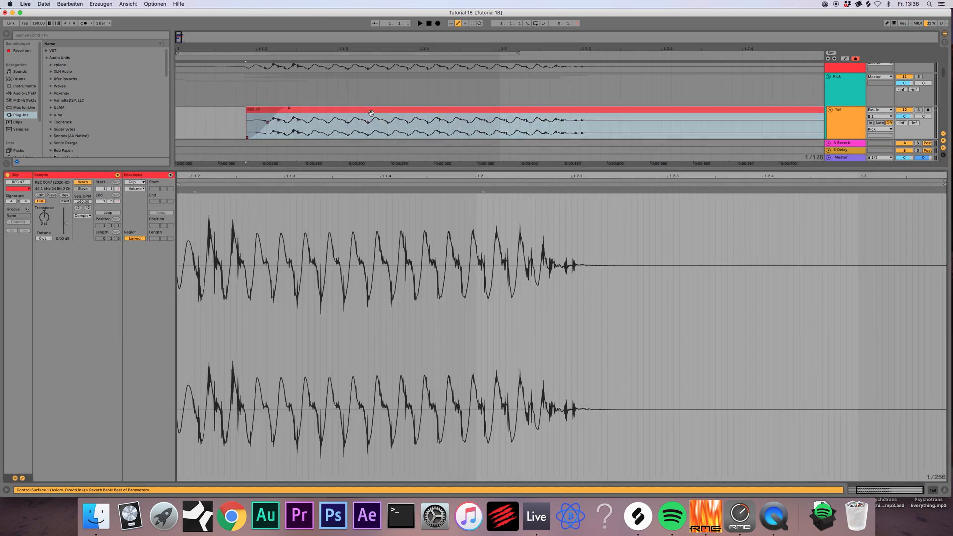
{"action": "left_click", "coordinate": [86, 182]}
{"action": "left_click_drag", "start_coordinate": [65, 224], "coordinate": [65, 221]}
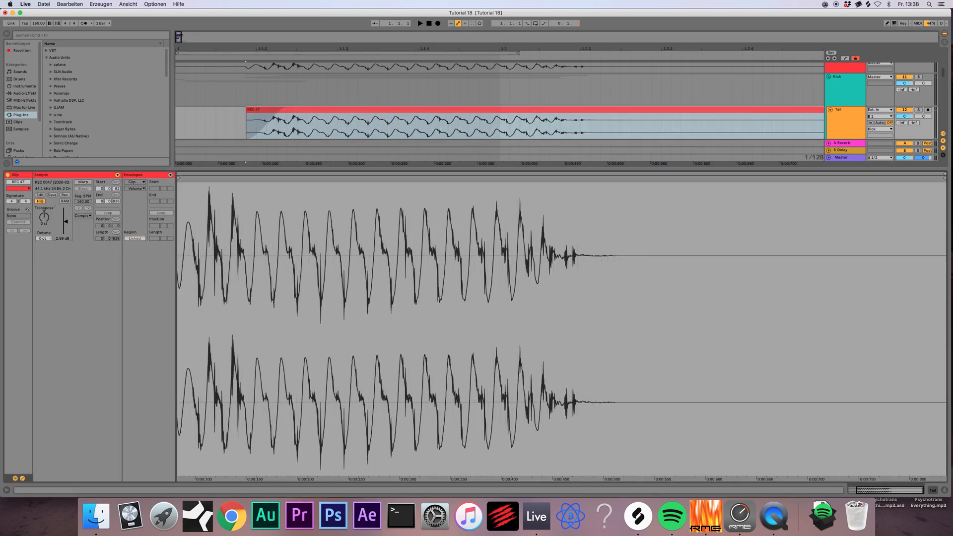
- Solo the new Tail track, play it back and hide the clip detail view
{"action": "left_click", "coordinate": [917, 110]}
{"action": "key", "text": "space"}
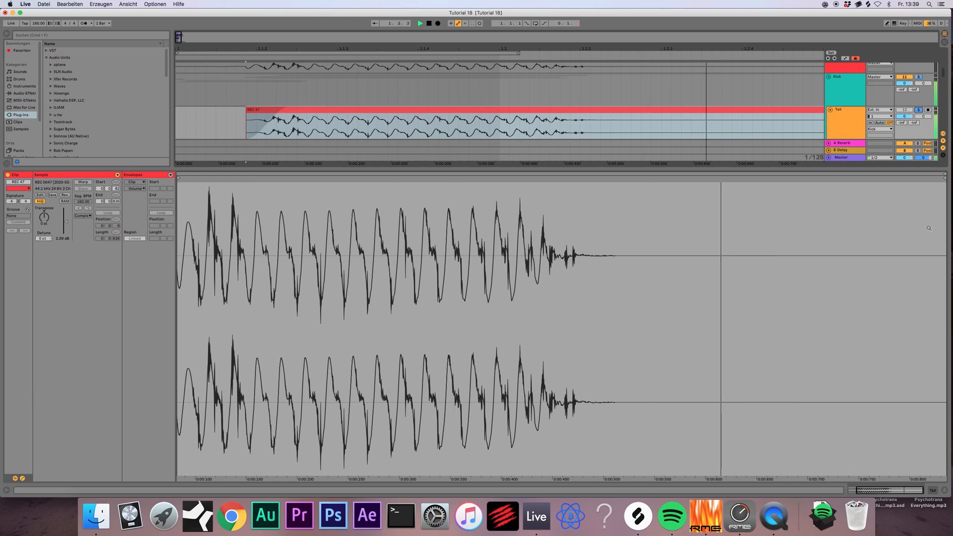
{"action": "left_click", "coordinate": [944, 492]}
{"action": "key", "text": "space"}
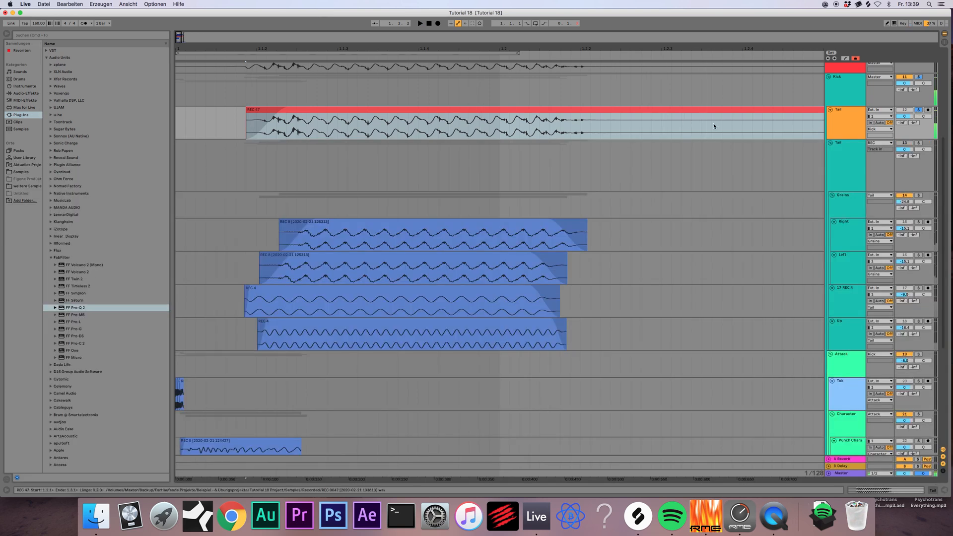
- Find iZotope Trash 2 among the plug-ins and add it to the new Tail track
{"action": "left_click", "coordinate": [837, 118]}
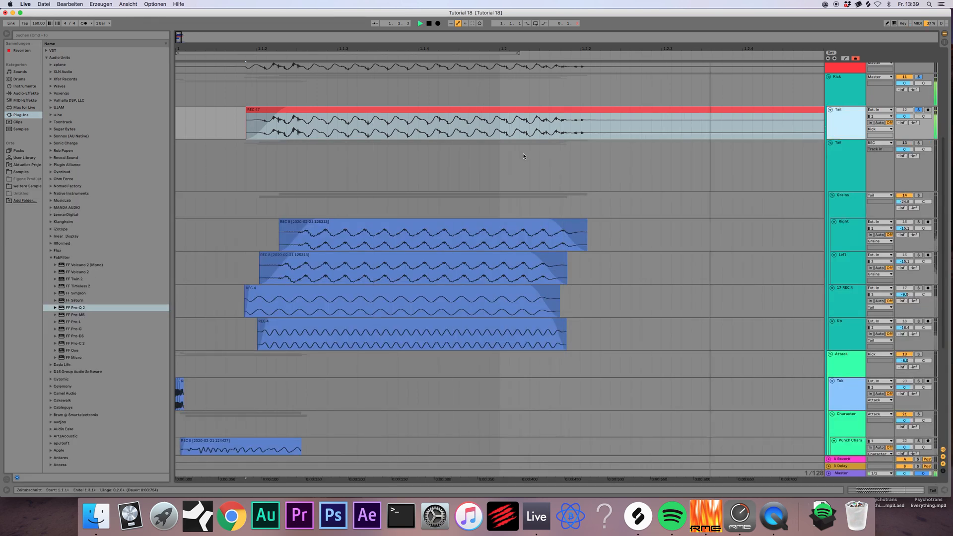
{"action": "scroll", "coordinate": [523, 156], "scroll_direction": "up", "scroll_amount": 3}
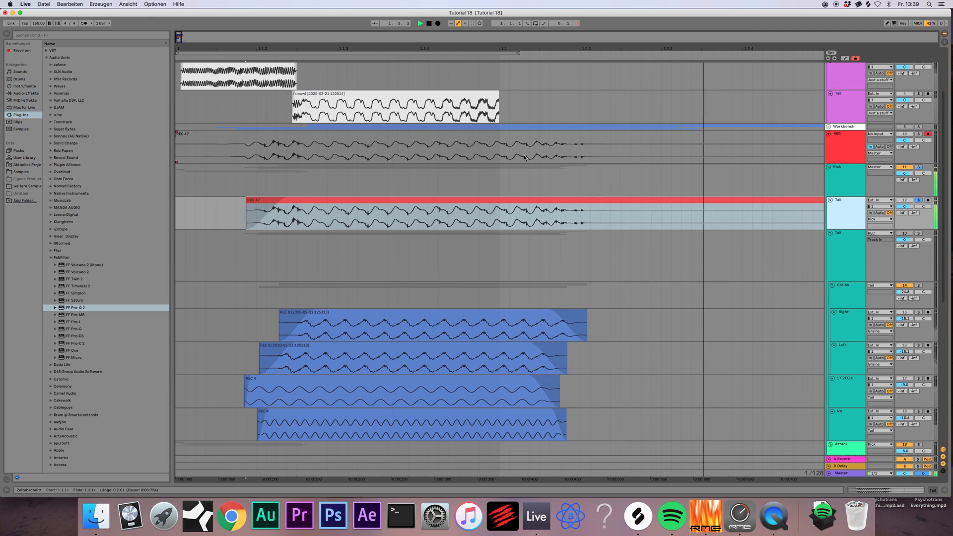
{"action": "left_click", "coordinate": [50, 257]}
{"action": "left_click", "coordinate": [51, 229]}
{"action": "left_click_drag", "start_coordinate": [73, 294], "coordinate": [181, 278]}
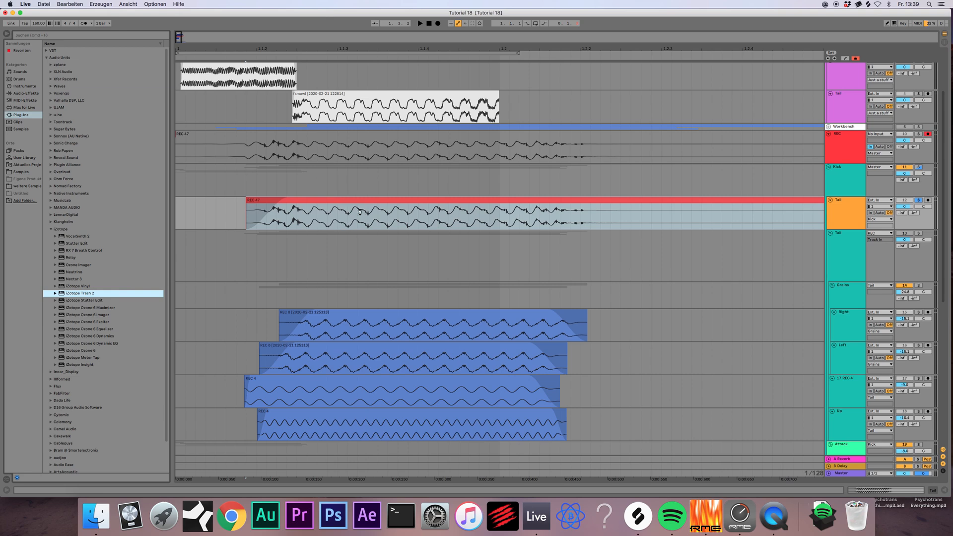
- Bend the Trash 2 waveshaping curve upward and audition the Blues Driver, Busted and Clip Control distortions during playback, keeping Clip Control
{"action": "left_click_drag", "start_coordinate": [360, 211], "coordinate": [360, 212]}
{"action": "left_click_drag", "start_coordinate": [378, 308], "coordinate": [390, 298]}
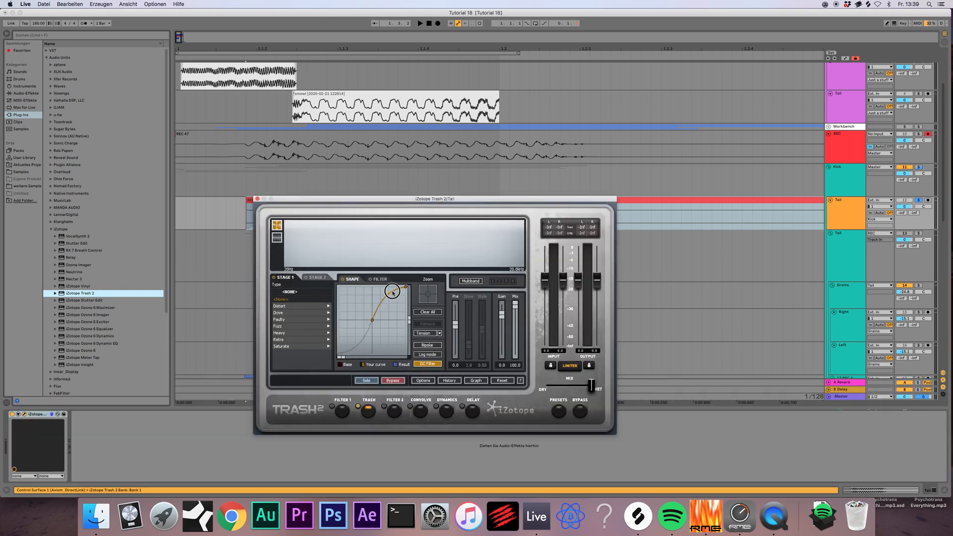
{"action": "key", "text": "space"}
{"action": "left_click", "coordinate": [288, 311]}
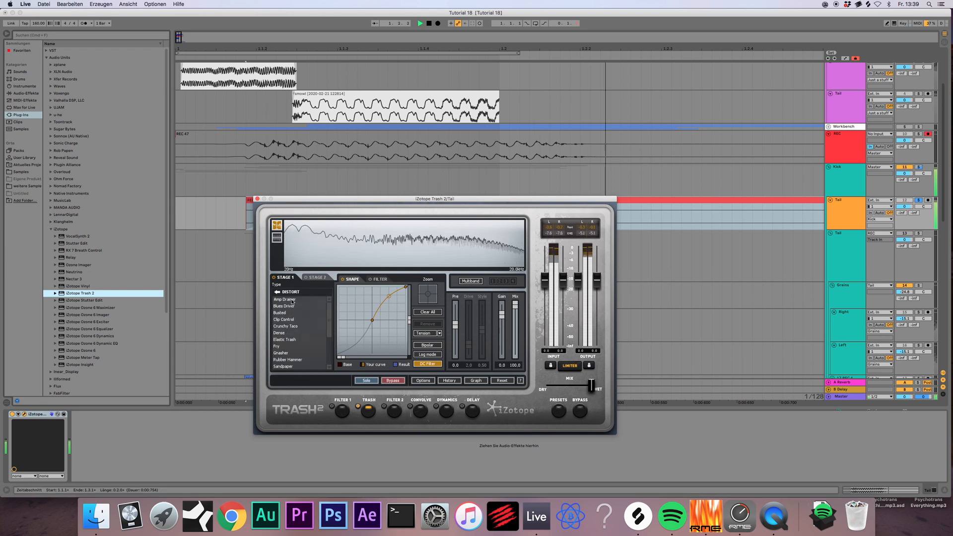
{"action": "left_click", "coordinate": [291, 306]}
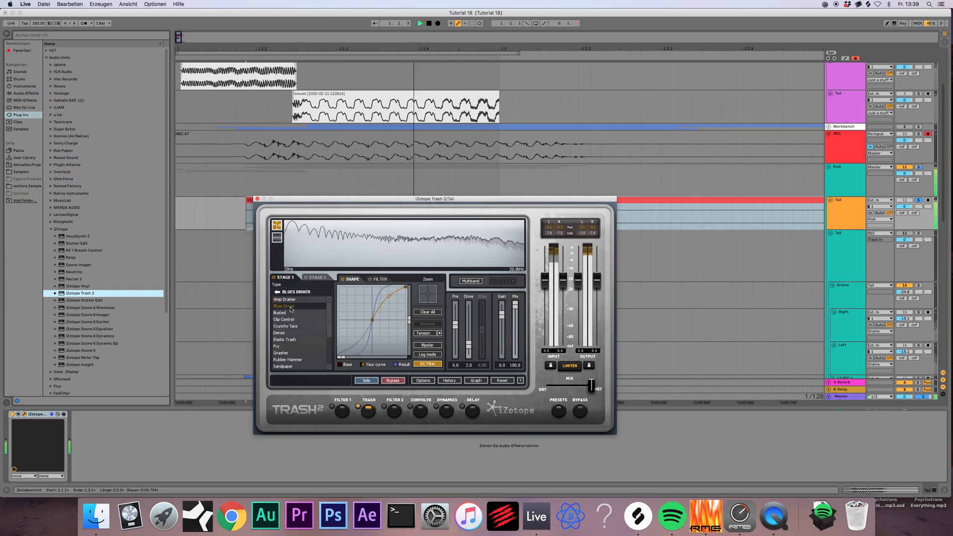
{"action": "left_click", "coordinate": [292, 312]}
{"action": "left_click", "coordinate": [290, 319]}
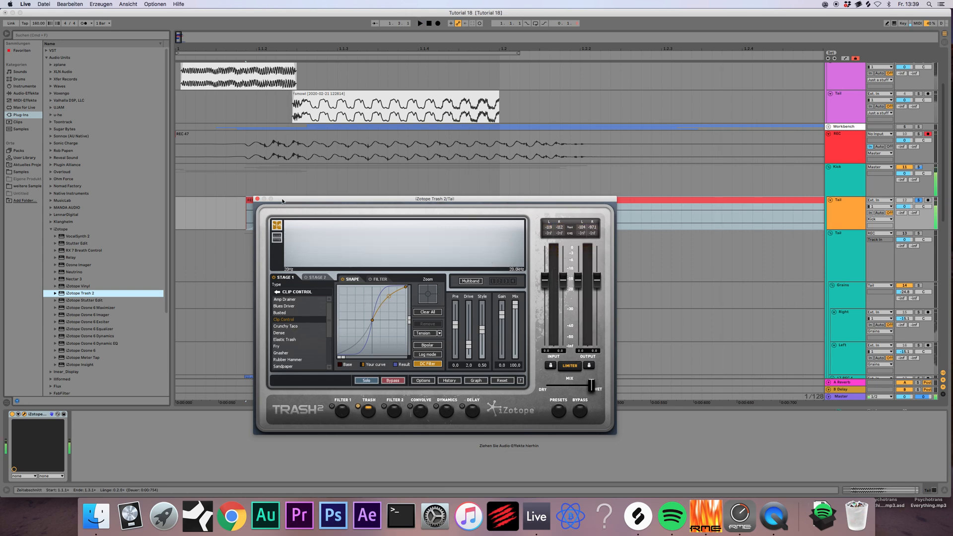
- Close Trash 2, play back the soloed REC 47 clip and reopen the Trash 2 window
{"action": "left_click", "coordinate": [257, 199]}
{"action": "left_click", "coordinate": [305, 205]}
{"action": "key", "text": "space"}
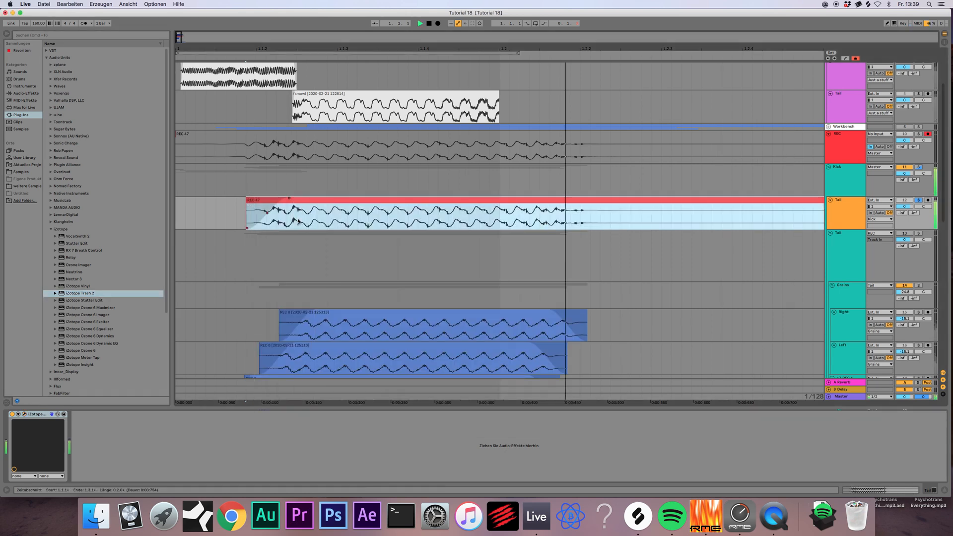
{"action": "scroll", "coordinate": [504, 294], "scroll_direction": "down", "scroll_amount": 4}
{"action": "left_click", "coordinate": [845, 194]}
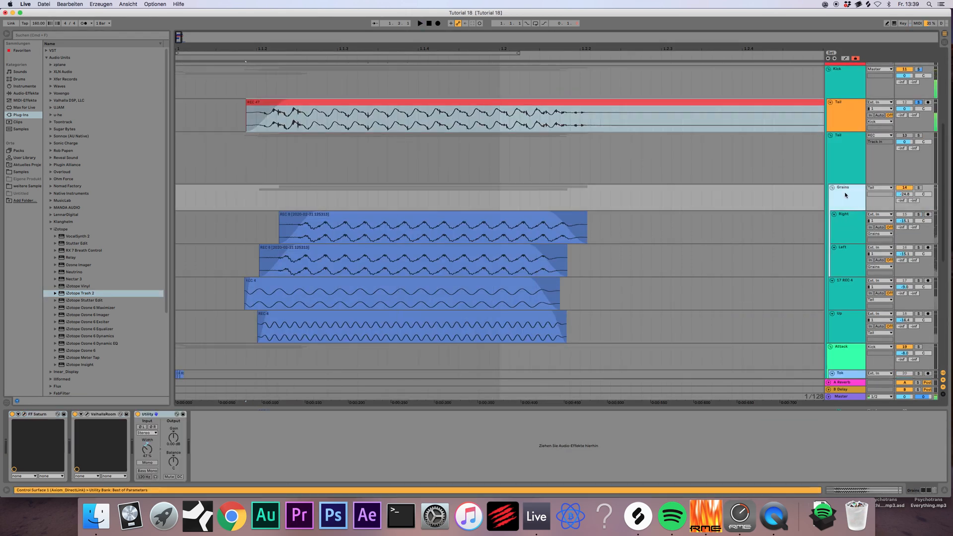
{"action": "left_click", "coordinate": [497, 102]}
{"action": "key", "text": "space"}
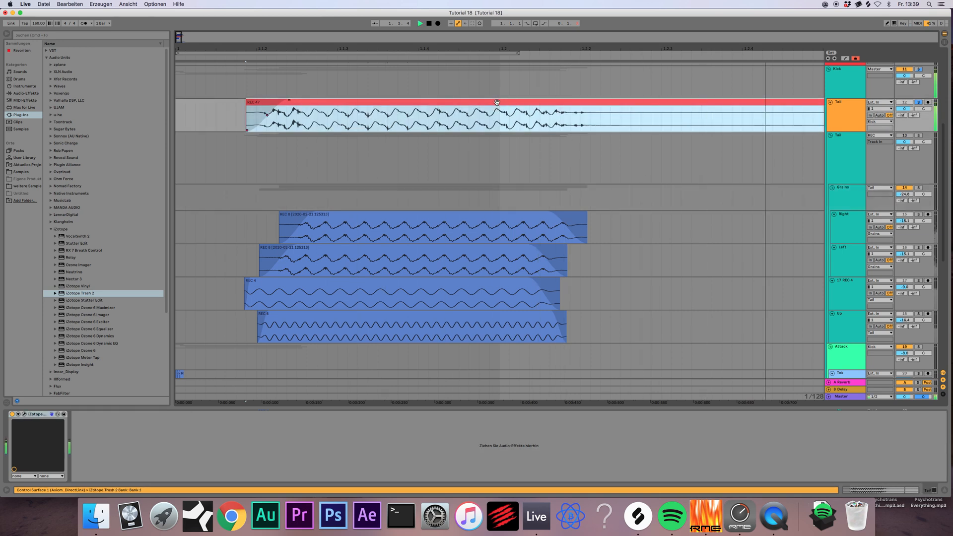
{"action": "key", "text": "alt+super+p"}
{"action": "key", "text": "space"}
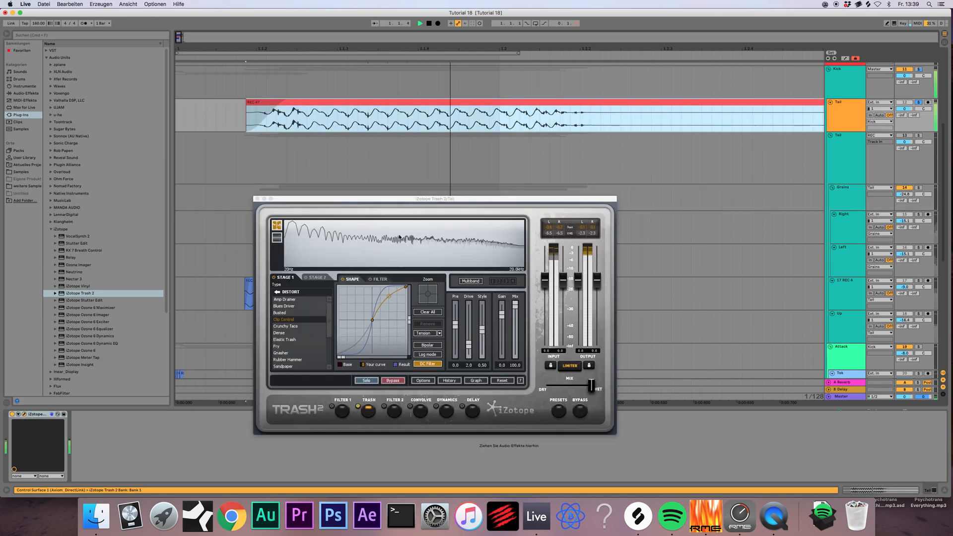
- Lower the upper point of the Trash 2 curve, switch the distortion to Blues Driver and close the plug-in window
{"action": "key", "text": "space"}
{"action": "left_click_drag", "start_coordinate": [389, 299], "coordinate": [388, 311]}
{"action": "key", "text": "space"}
{"action": "left_click", "coordinate": [283, 306]}
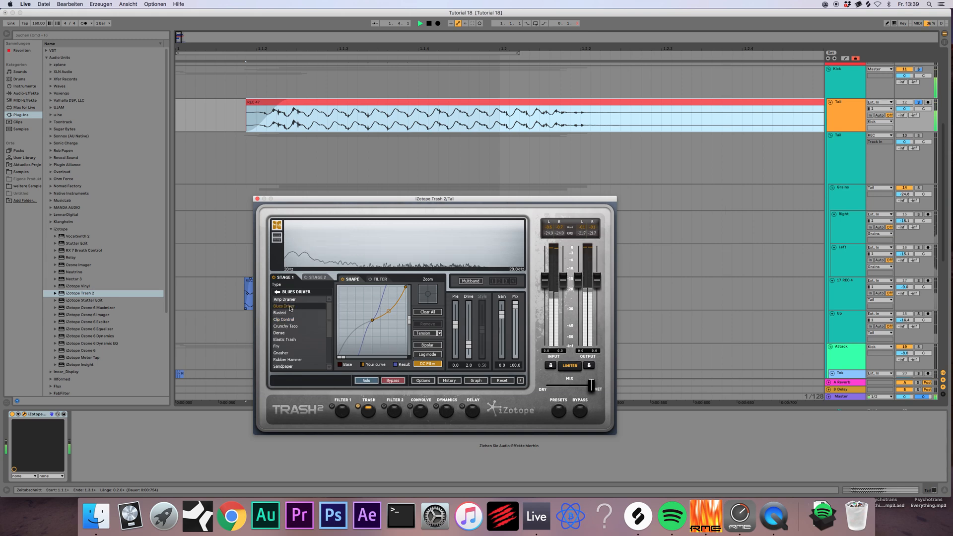
{"action": "left_click", "coordinate": [257, 198]}
- Unsolo the new Tail track and play the whole arrangement section
{"action": "scroll", "coordinate": [432, 272], "scroll_direction": "up", "scroll_amount": 4}
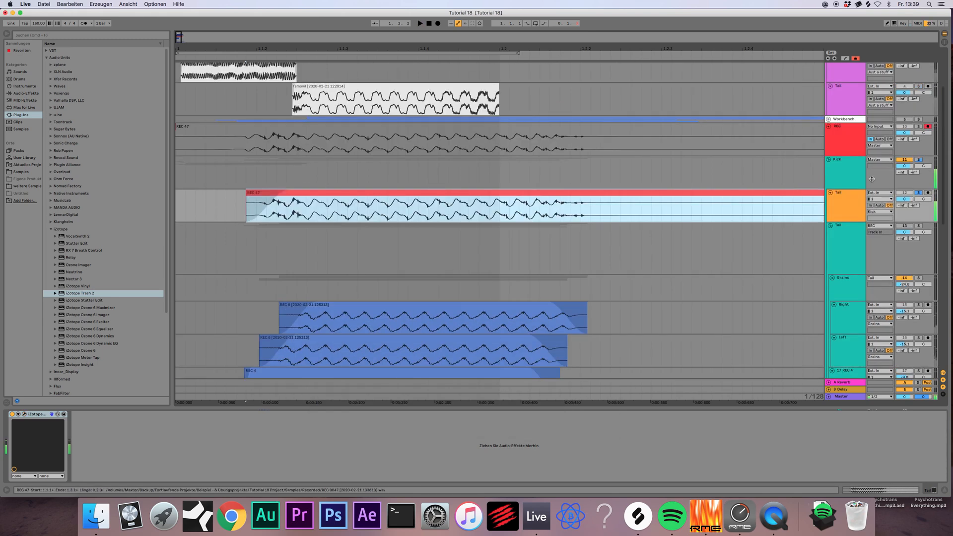
{"action": "left_click", "coordinate": [918, 192]}
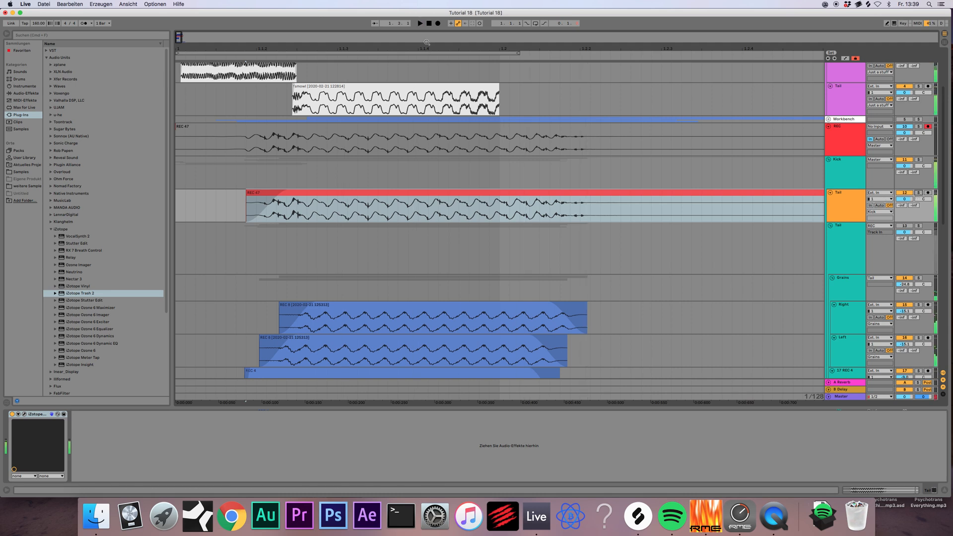
{"action": "left_click", "coordinate": [429, 24]}
{"action": "key", "text": "space"}
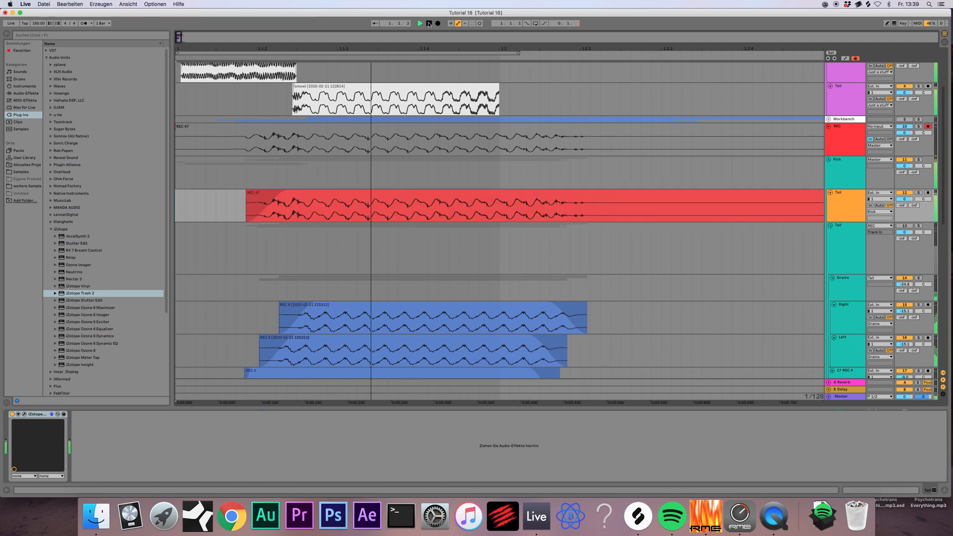
{"action": "key", "text": "space"}
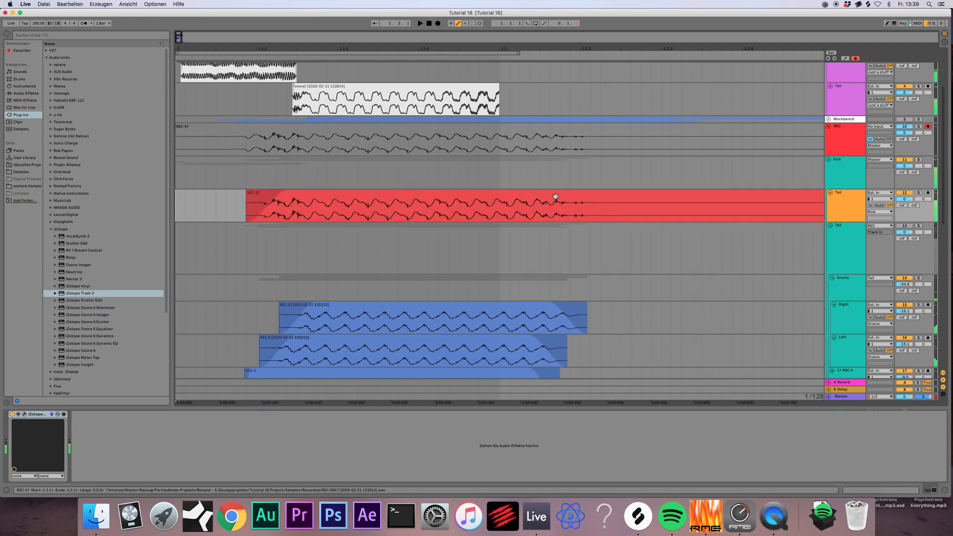
- Reactivate the original Tail group and play it back with the other tracks
{"action": "left_click", "coordinate": [853, 281]}
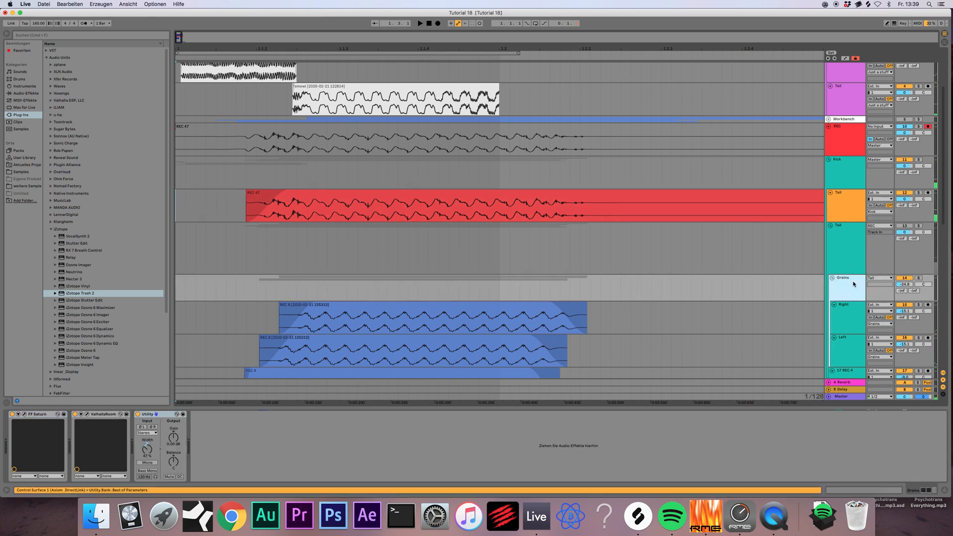
{"action": "left_click", "coordinate": [904, 226]}
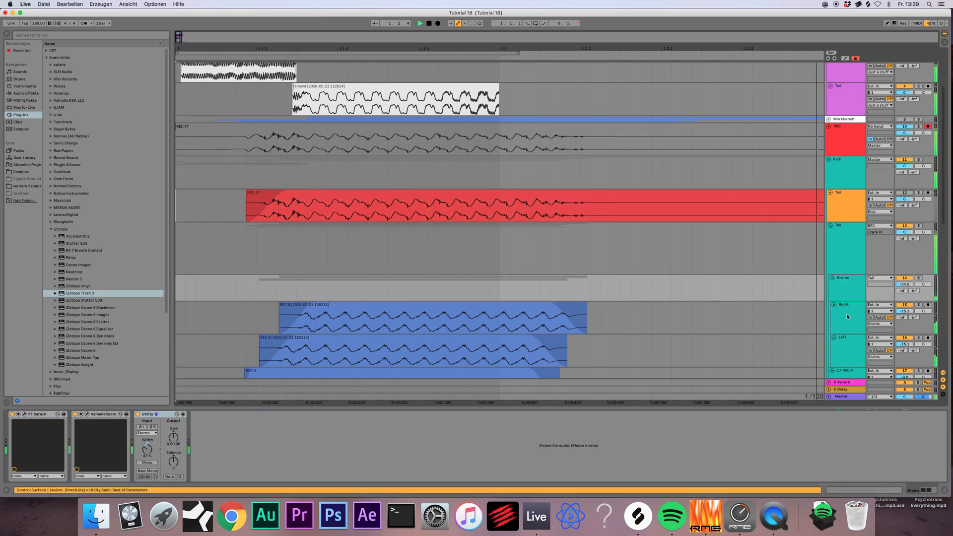
{"action": "key", "text": "space"}
{"action": "key", "text": "space"}
{"action": "key", "text": "space"}
- Compare the playback with the Grains group deactivated and reactivated
{"action": "left_click", "coordinate": [848, 290]}
{"action": "scroll", "coordinate": [873, 276], "scroll_direction": "down", "scroll_amount": 1}
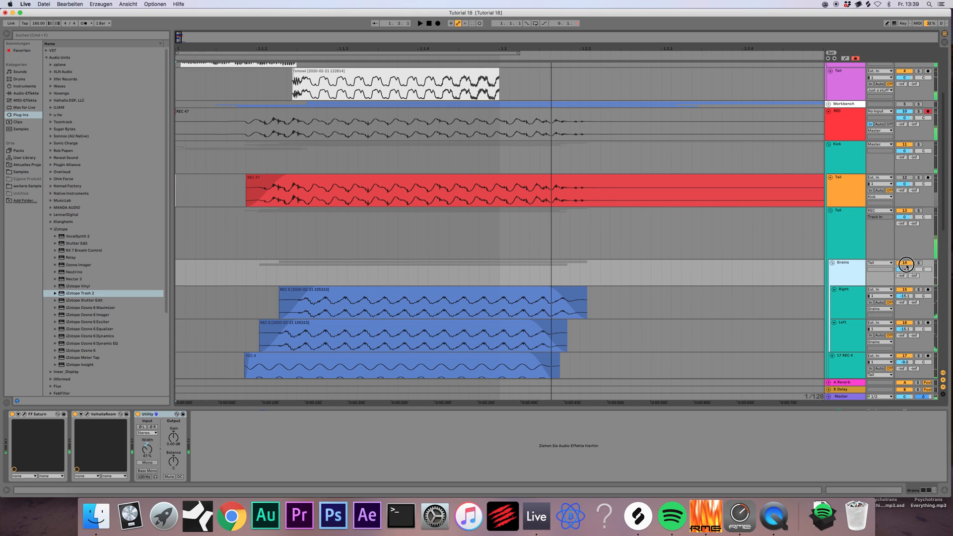
{"action": "left_click", "coordinate": [904, 263]}
{"action": "key", "text": "space"}
{"action": "scroll", "coordinate": [887, 267], "scroll_direction": "down", "scroll_amount": 3}
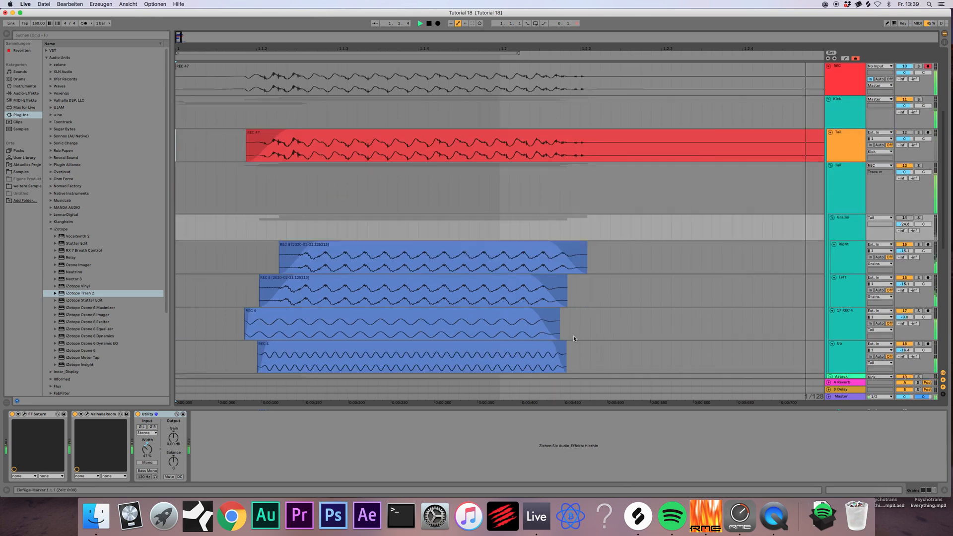
{"action": "left_click", "coordinate": [903, 217]}
{"action": "key", "text": "space"}
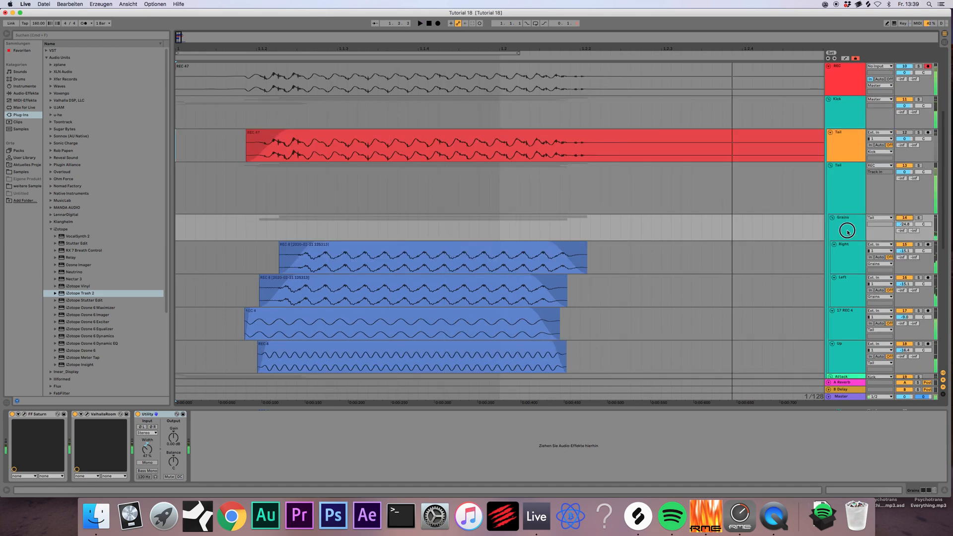
- Delete the Grains group with its Right and Left tracks and play back the remaining layers
{"action": "left_click", "coordinate": [848, 254]}
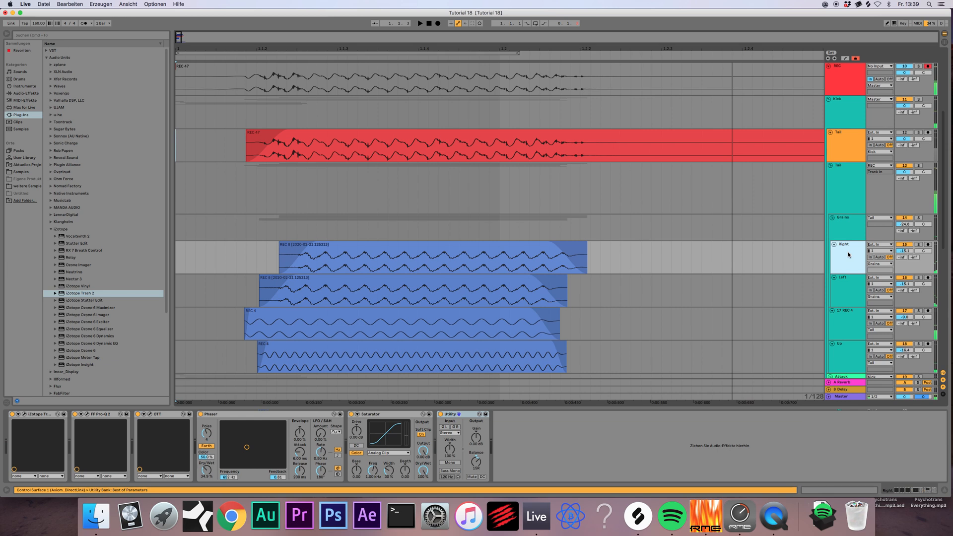
{"action": "left_click", "coordinate": [848, 293]}
{"action": "left_click", "coordinate": [852, 223]}
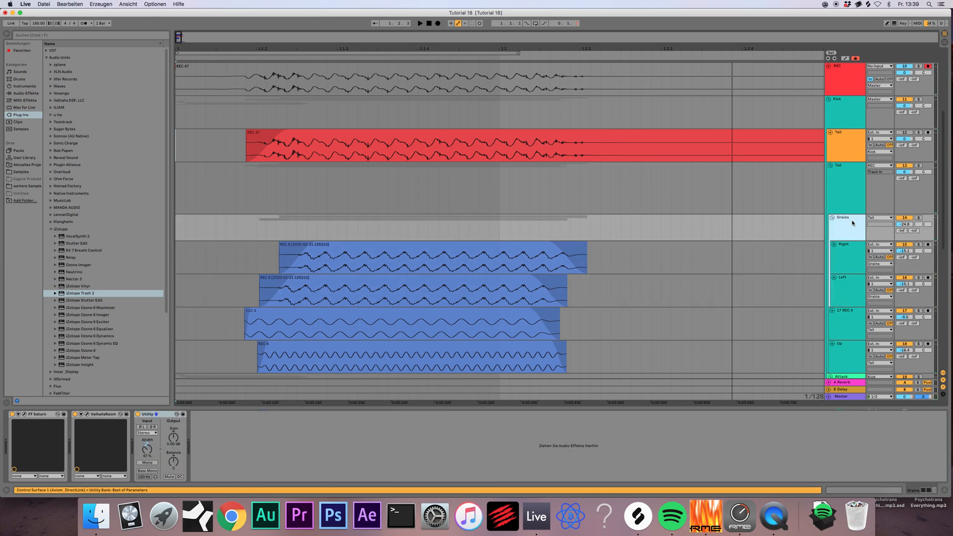
{"action": "key", "text": "Delete"}
{"action": "key", "text": "space"}
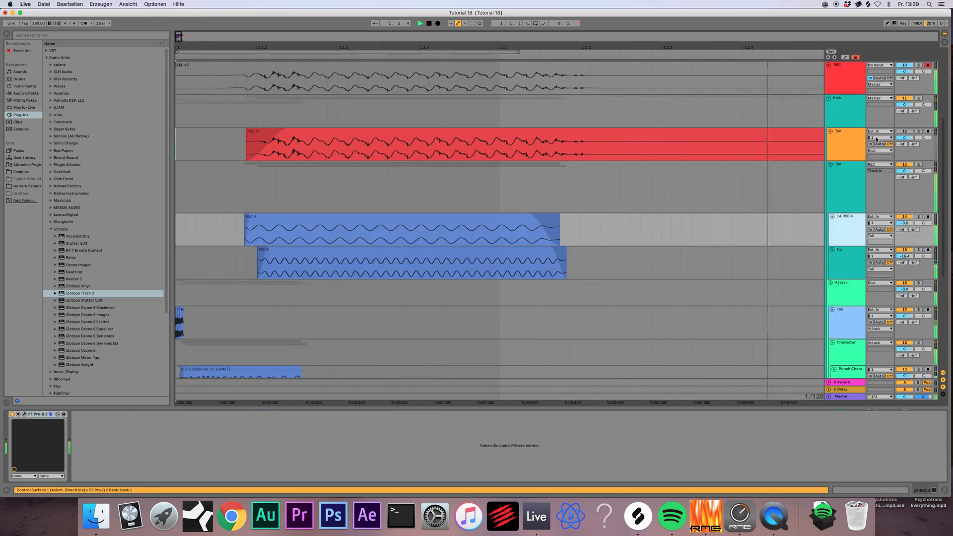
{"action": "key", "text": "space"}
- Activate and solo the new Tail track holding REC 47 and play it back
{"action": "left_click", "coordinate": [902, 132]}
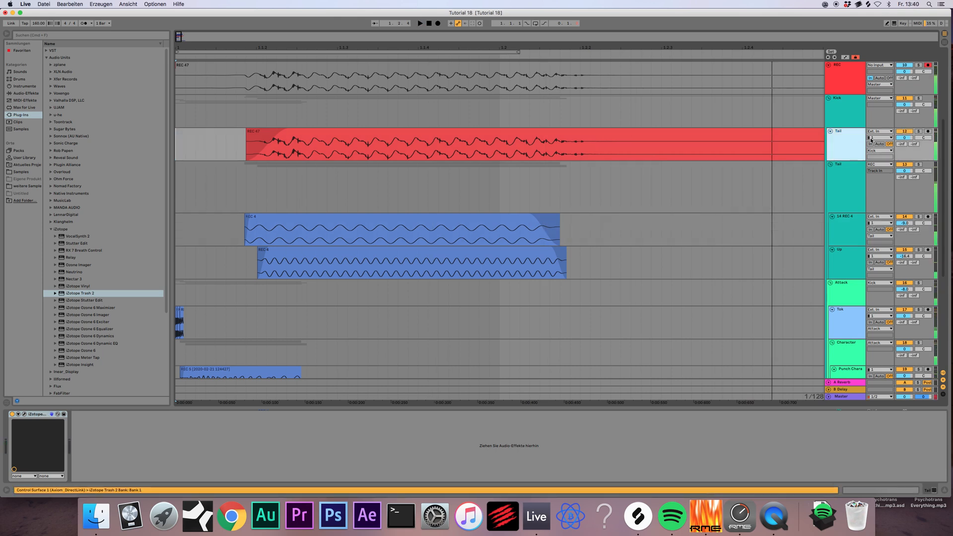
{"action": "left_click", "coordinate": [668, 140]}
{"action": "left_click", "coordinate": [918, 131]}
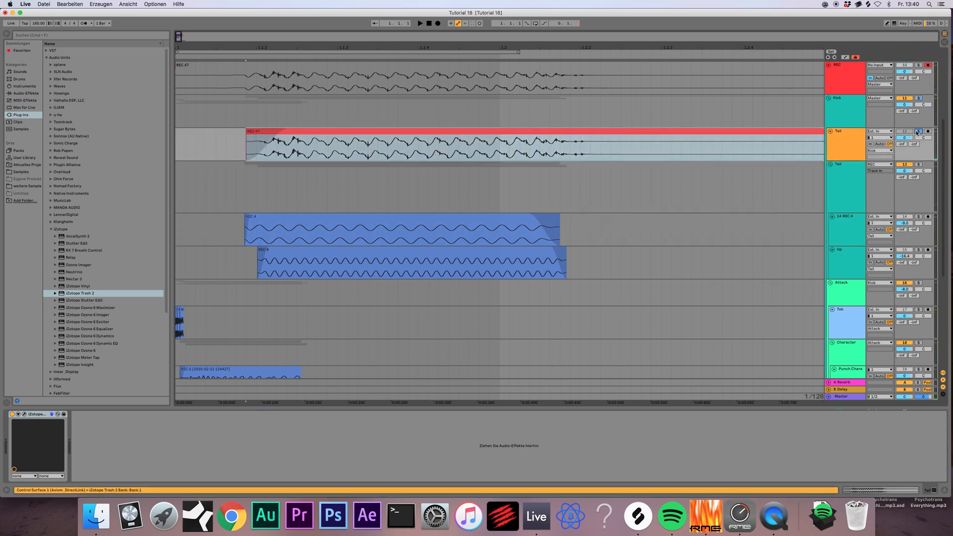
{"action": "key", "text": "space"}
{"action": "key", "text": "space"}
- Move the new Tail track into the original Tail group above the REC 4 track and play it soloed
{"action": "left_click_drag", "start_coordinate": [859, 136], "coordinate": [848, 222]}
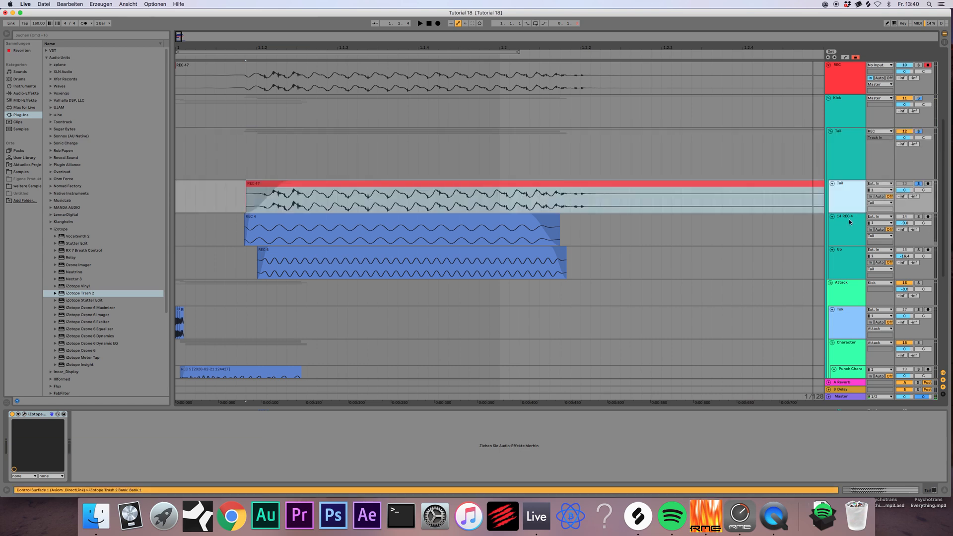
{"action": "left_click", "coordinate": [918, 183]}
{"action": "key", "text": "space"}
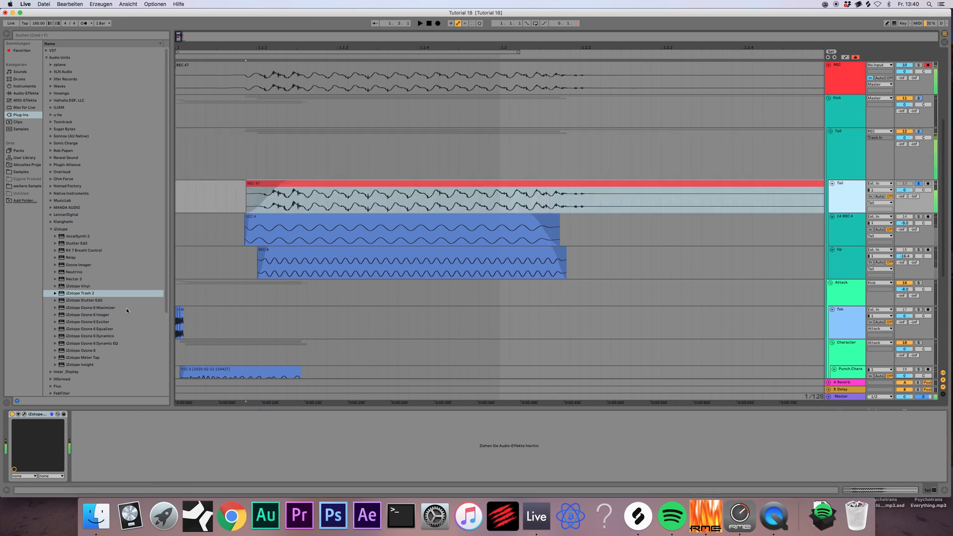
- Find FF Pro-Q 2 among the FabFilter plug-ins and add it to the Tail track after Trash 2
{"action": "left_click", "coordinate": [51, 228]}
{"action": "left_click", "coordinate": [50, 258]}
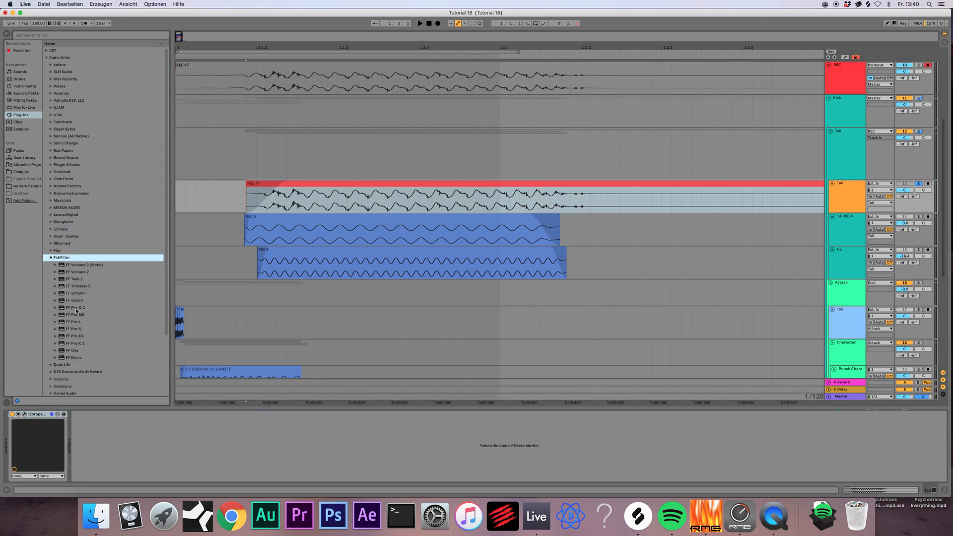
{"action": "left_click_drag", "start_coordinate": [76, 310], "coordinate": [322, 194]}
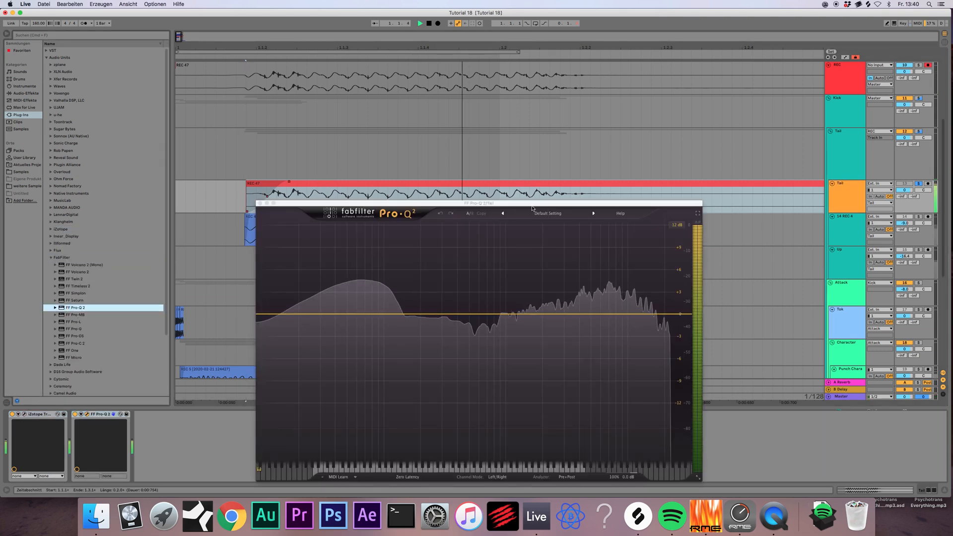
- Load the High Cut Brickwall preset in Pro-Q 2 and lower its cutoff to just under 2 kHz during playback
{"action": "left_click", "coordinate": [547, 213]}
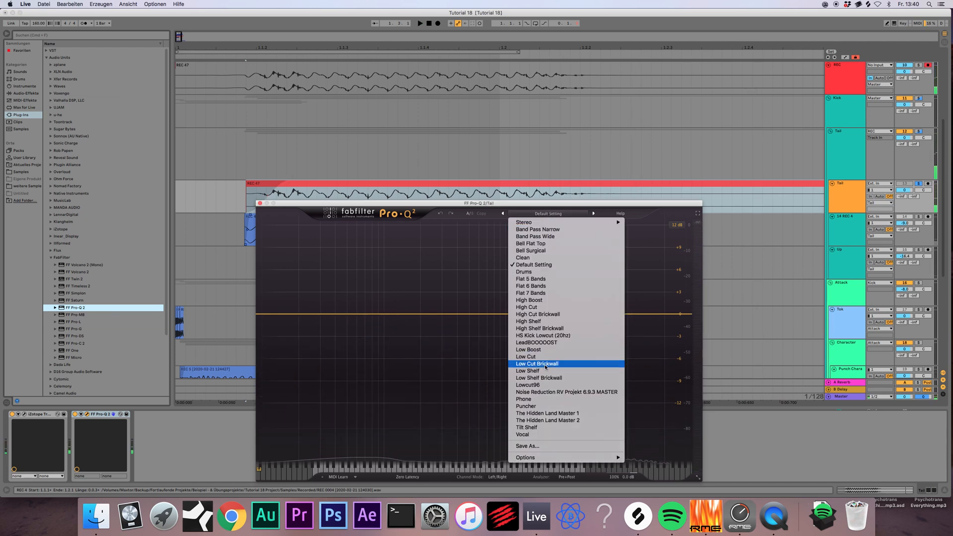
{"action": "left_click", "coordinate": [541, 314]}
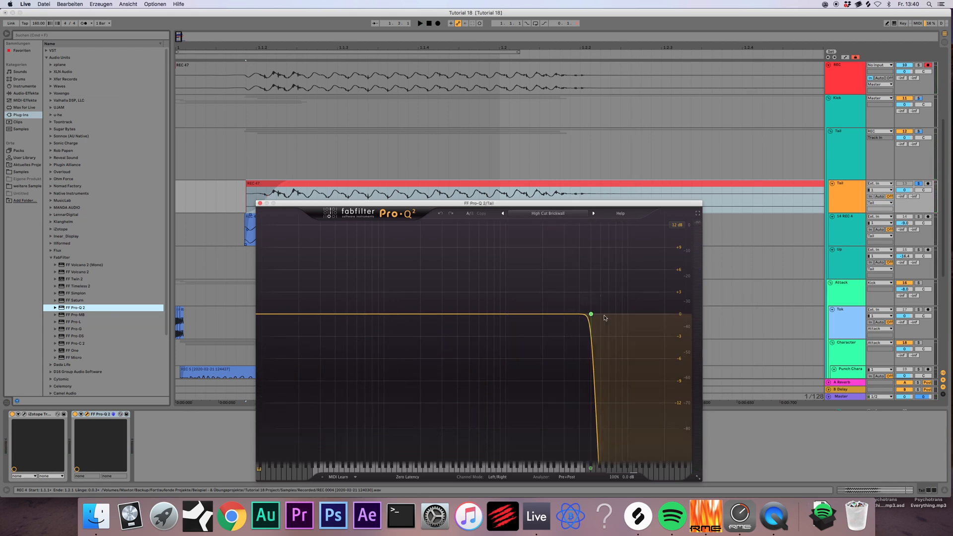
{"action": "key", "text": "space"}
{"action": "left_click_drag", "start_coordinate": [562, 313], "coordinate": [541, 313]}
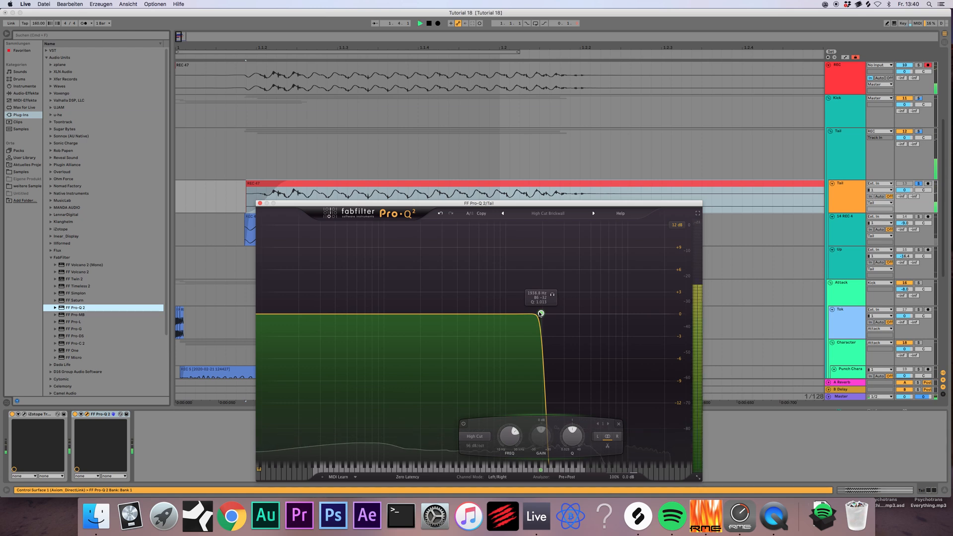
{"action": "key", "text": "space"}
- Place Pro-Q 2 ahead of Trash 2 in the Tail track's device chain and play the soloed track
{"action": "left_click_drag", "start_coordinate": [105, 414], "coordinate": [23, 425]}
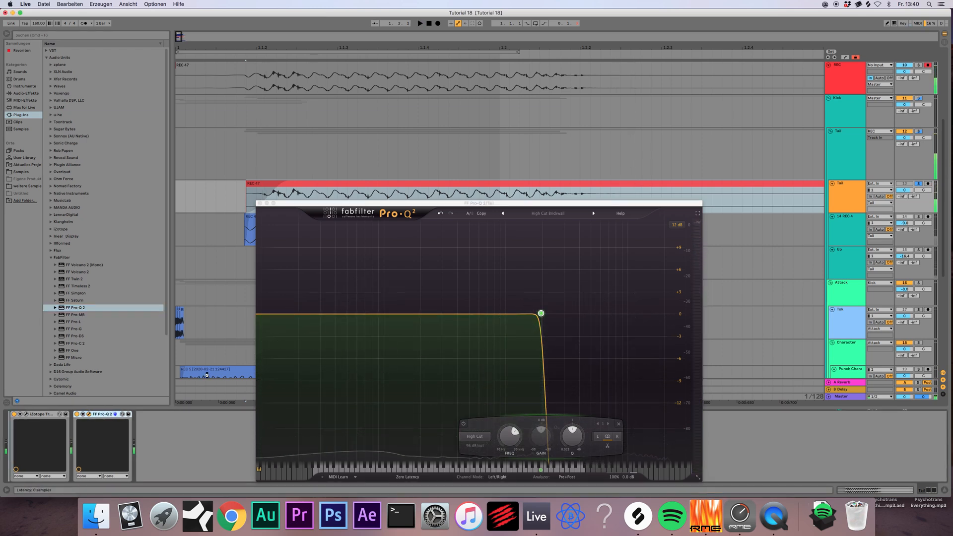
{"action": "key", "text": "space"}
{"action": "key", "text": "space"}
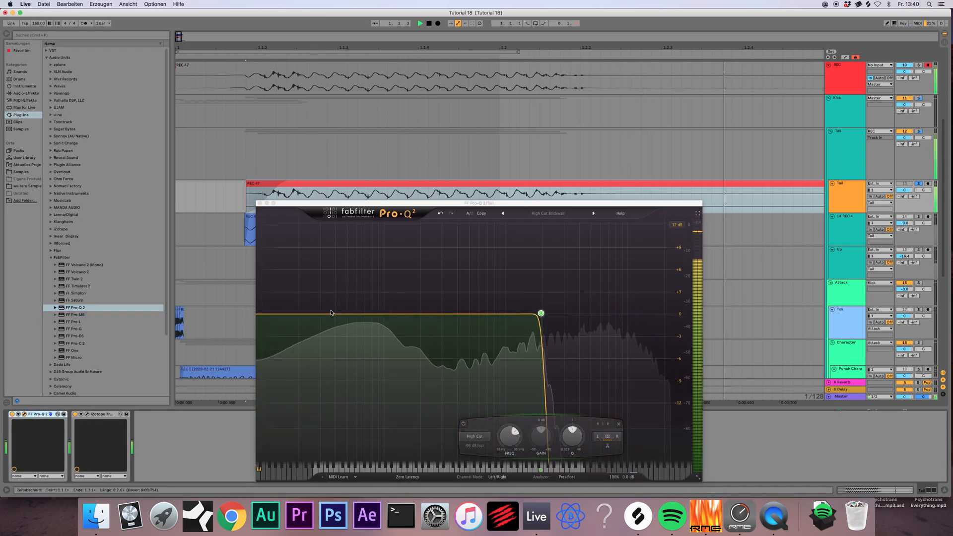
{"action": "left_click", "coordinate": [838, 193]}
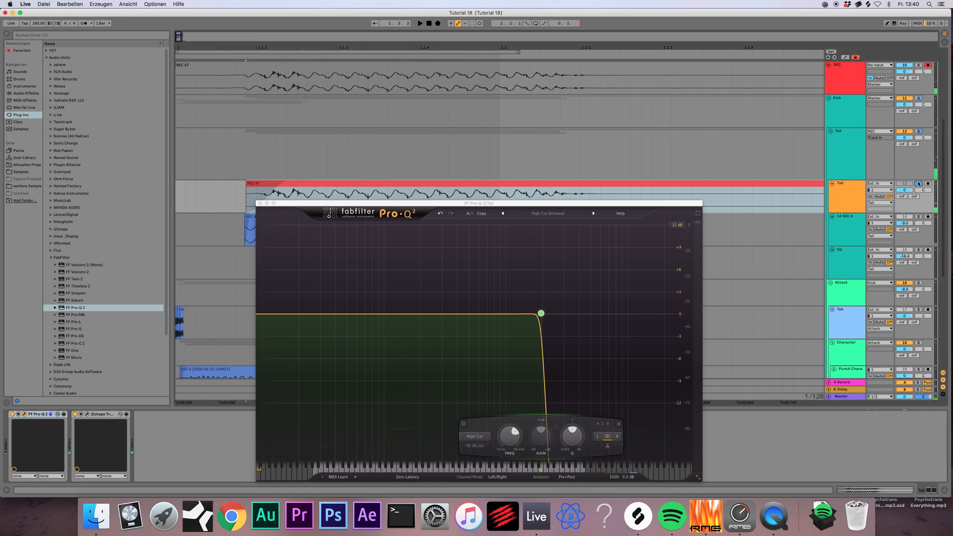
{"action": "key", "text": "space"}
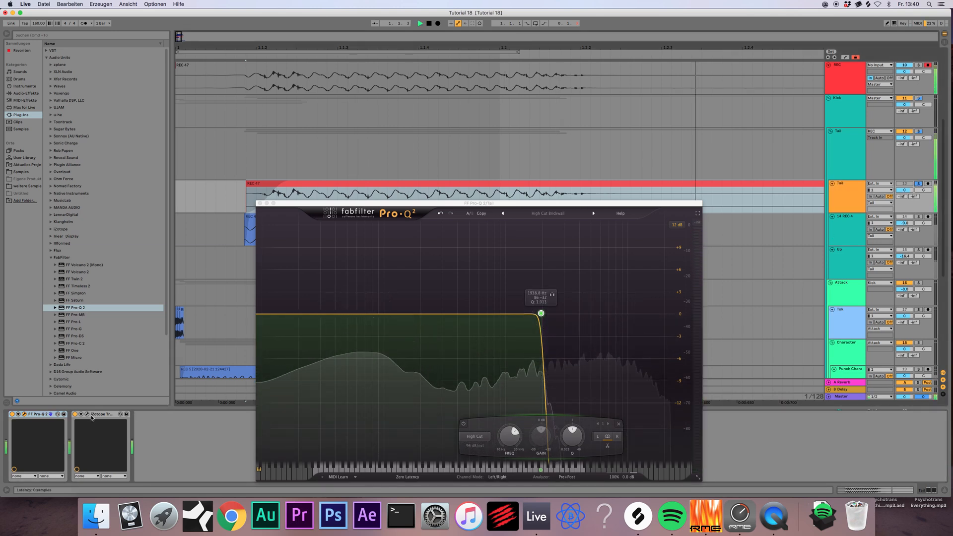
- Reopen the Trash 2 window on the Tail track to revise its distortion type
{"action": "left_click", "coordinate": [86, 415]}
{"action": "key", "text": "space"}
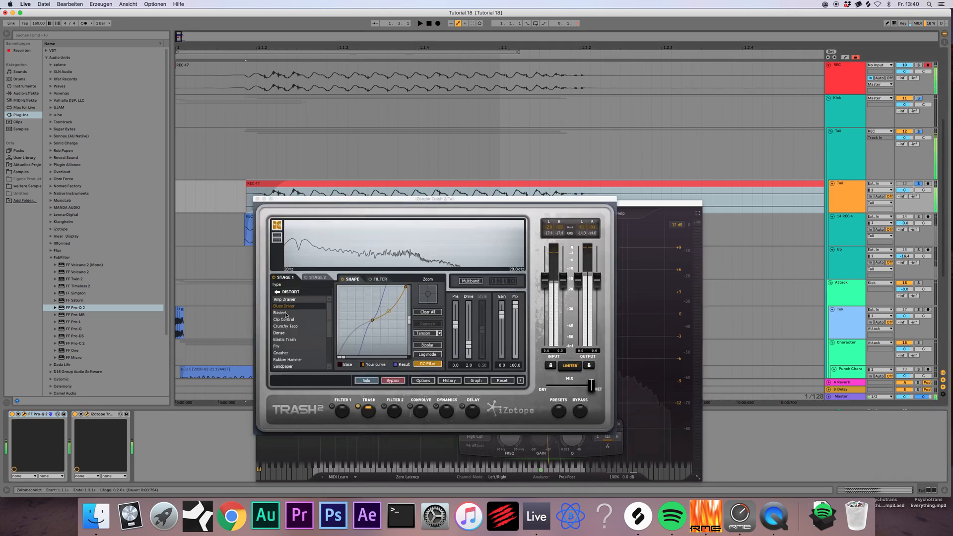
- Set Trash 2's stage 1 distortion type to Amp Drainer, raise the middle of its shape curve, and close both effect windows
{"action": "left_click", "coordinate": [291, 319]}
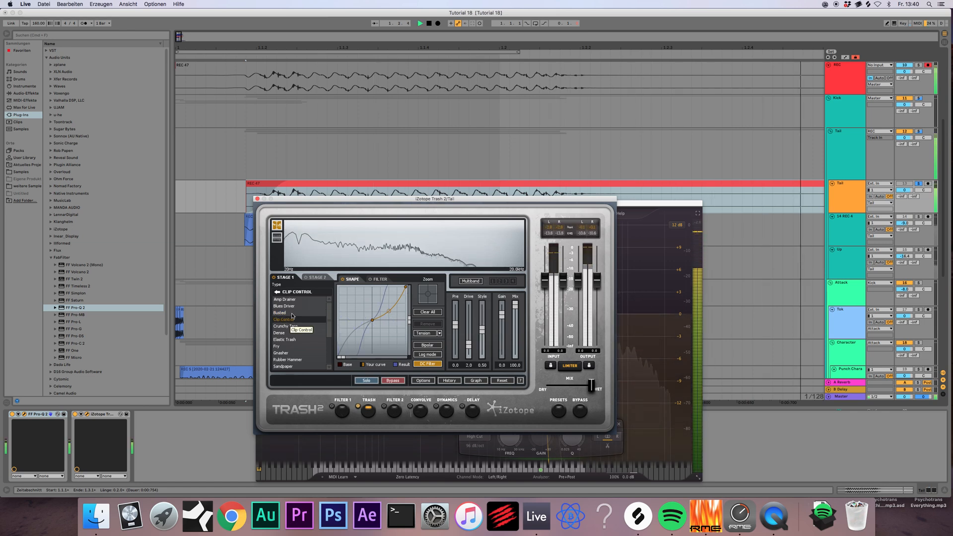
{"action": "left_click", "coordinate": [284, 300]}
{"action": "left_click_drag", "start_coordinate": [383, 316], "coordinate": [390, 295]}
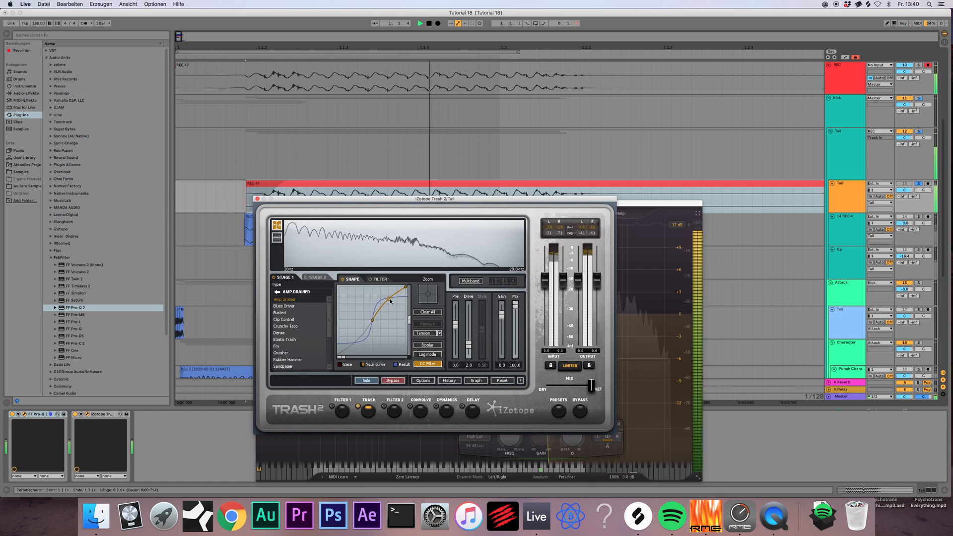
{"action": "left_click", "coordinate": [257, 198]}
{"action": "key", "text": "space"}
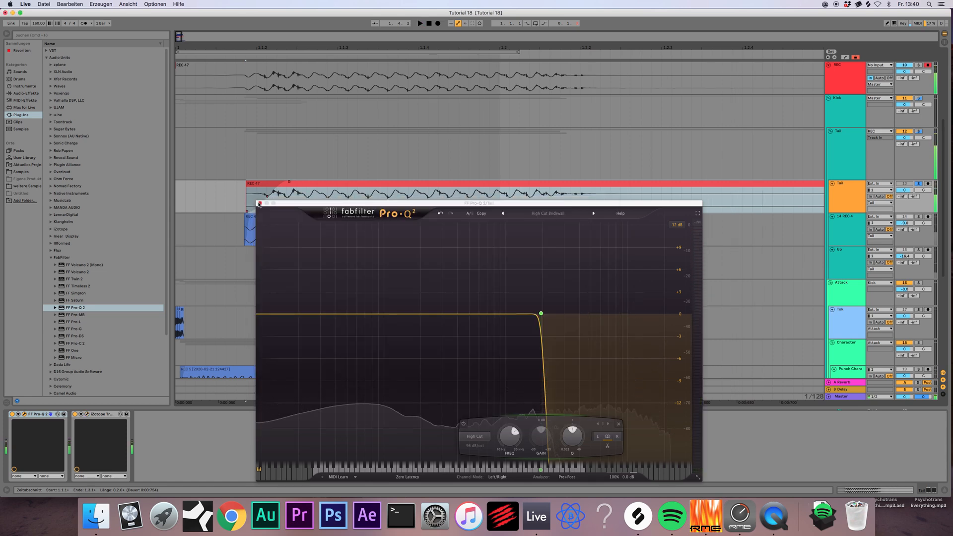
{"action": "left_click", "coordinate": [258, 203]}
- Add another FF Pro-Q 2 after Trash 2, load the Low Cut Brickwall preset and raise its cut frequency
{"action": "left_click_drag", "start_coordinate": [79, 306], "coordinate": [165, 444]}
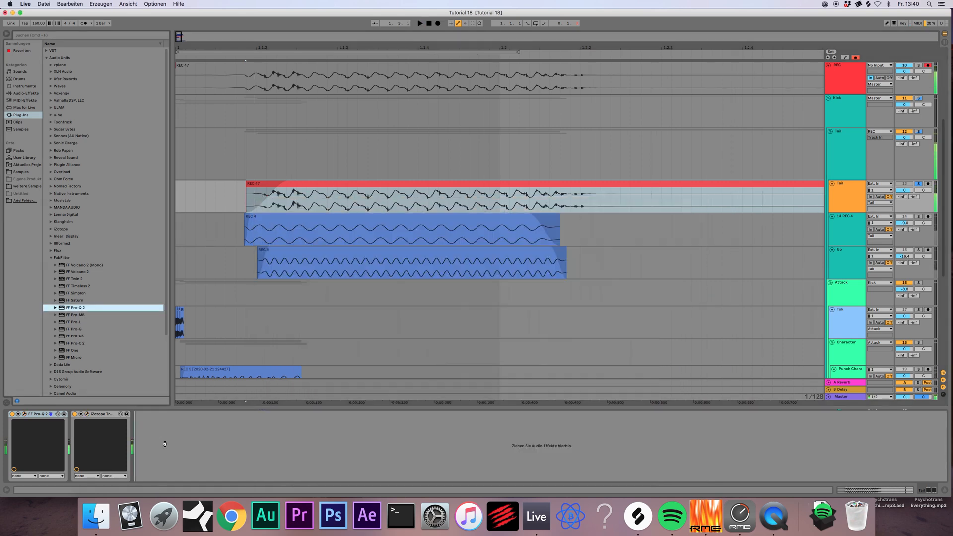
{"action": "left_click_drag", "start_coordinate": [340, 345], "coordinate": [163, 444]}
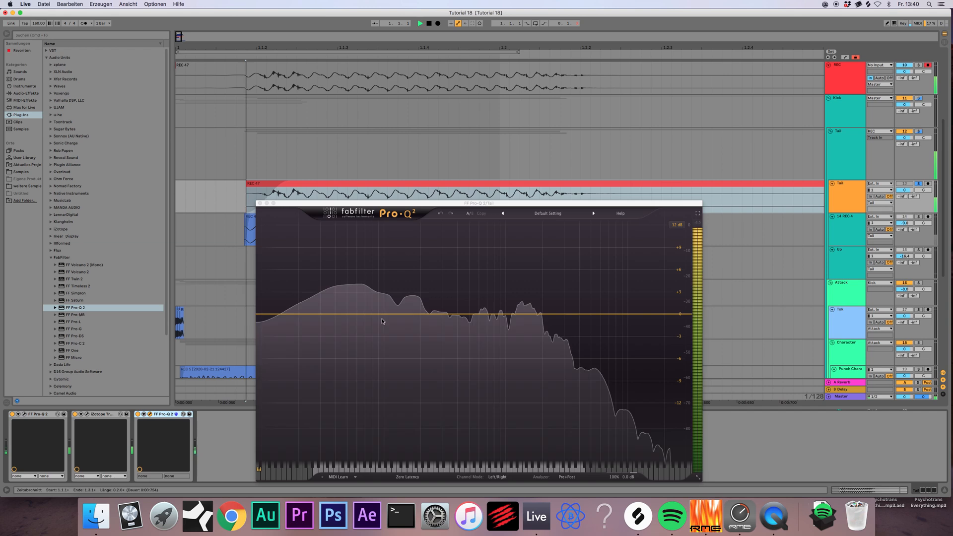
{"action": "left_click", "coordinate": [549, 214]}
{"action": "left_click", "coordinate": [561, 363]}
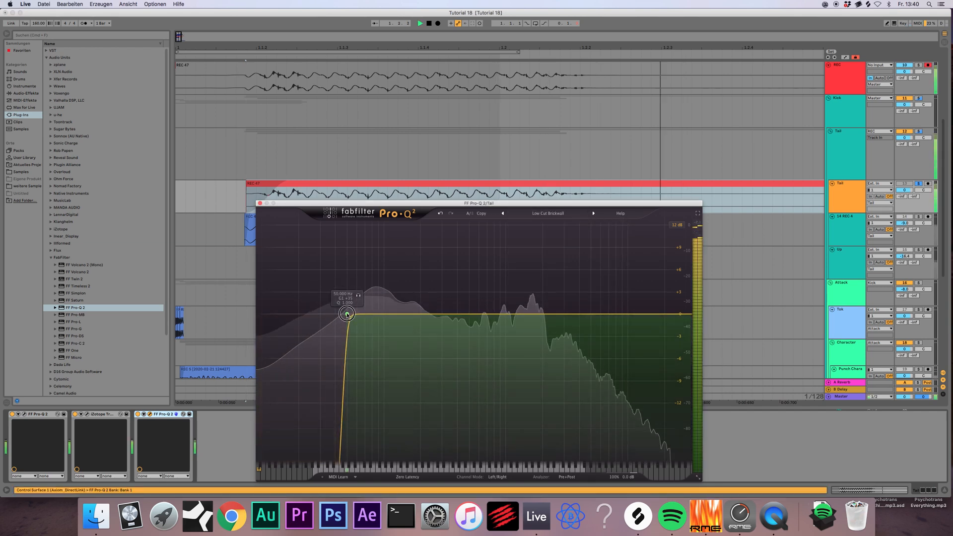
{"action": "left_click_drag", "start_coordinate": [347, 314], "coordinate": [429, 319]}
{"action": "key", "text": "space"}
{"action": "left_click", "coordinate": [259, 203]}
{"action": "key", "text": "space"}
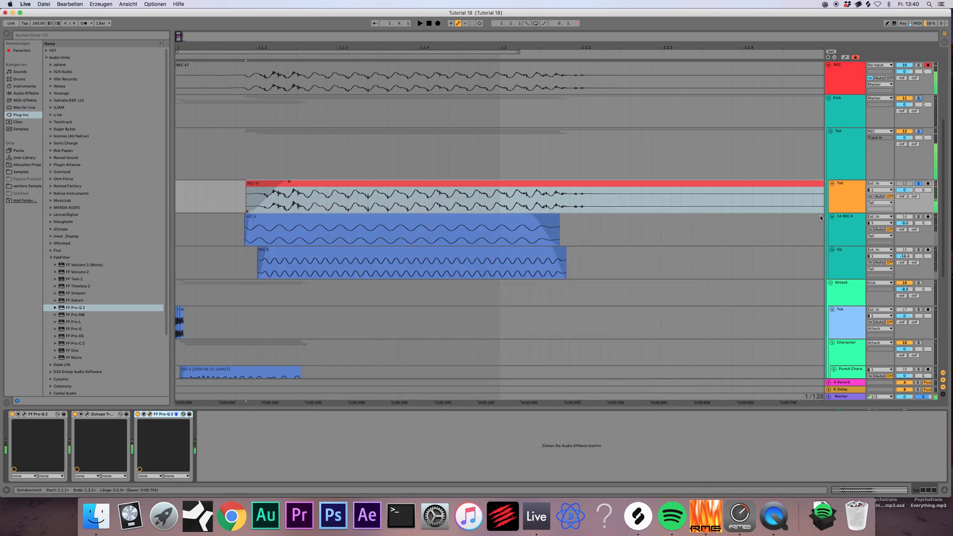
- Solo only the Tail group and lower the orange Tail track's volume to about -13.5 dB
{"action": "key", "text": "space"}
{"action": "left_click", "coordinate": [919, 131]}
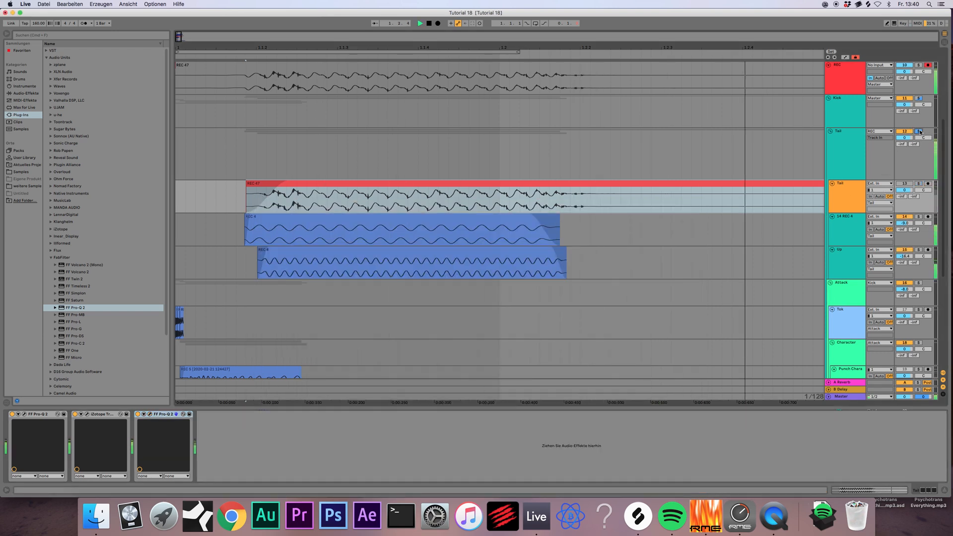
{"action": "key", "text": "space"}
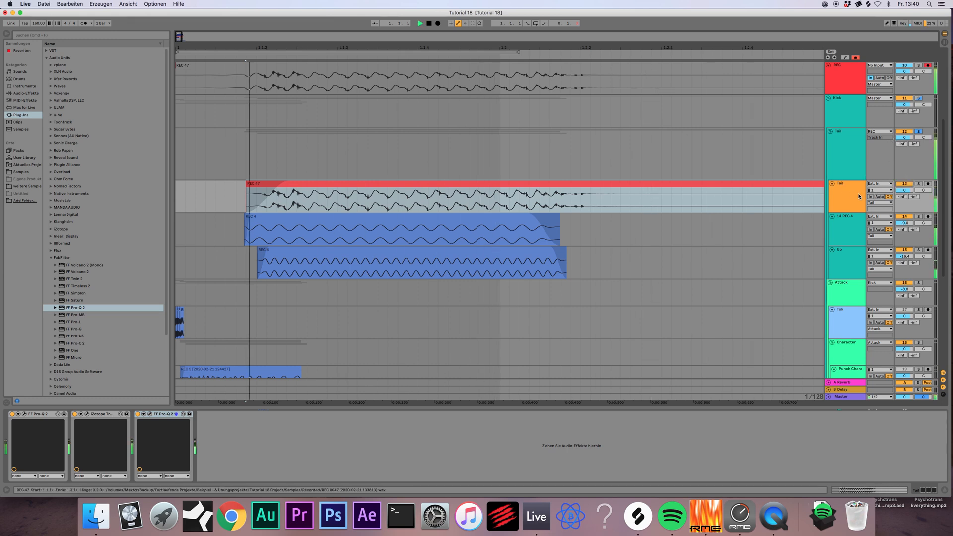
{"action": "left_click", "coordinate": [903, 189]}
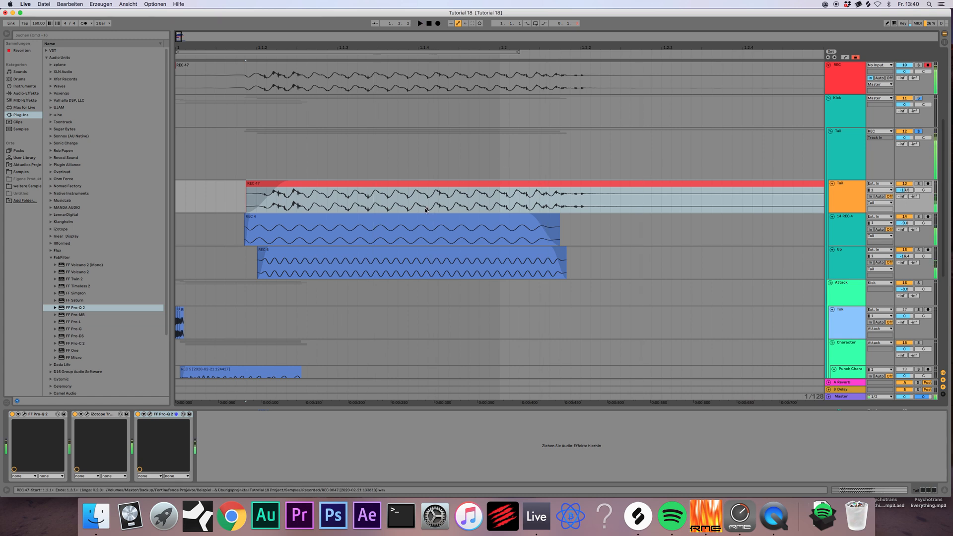
- Remove both FF Pro-Q 2 equalizers and Trash 2 from the orange Tail track
{"action": "left_click", "coordinate": [421, 184]}
{"action": "key", "text": "space"}
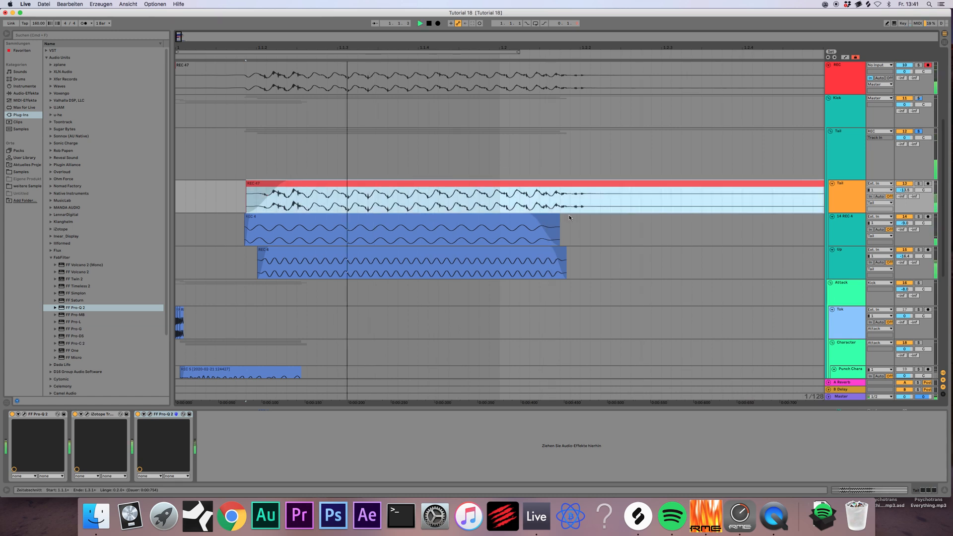
{"action": "left_click", "coordinate": [165, 416]}
{"action": "key", "text": "Delete"}
{"action": "key", "text": "Delete"}
{"action": "key", "text": "Delete"}
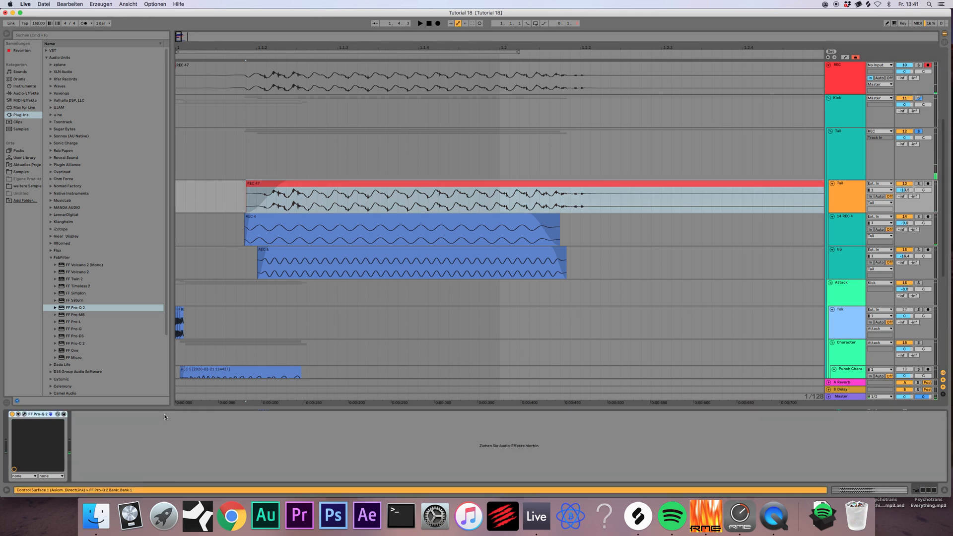
{"action": "key", "text": "space"}
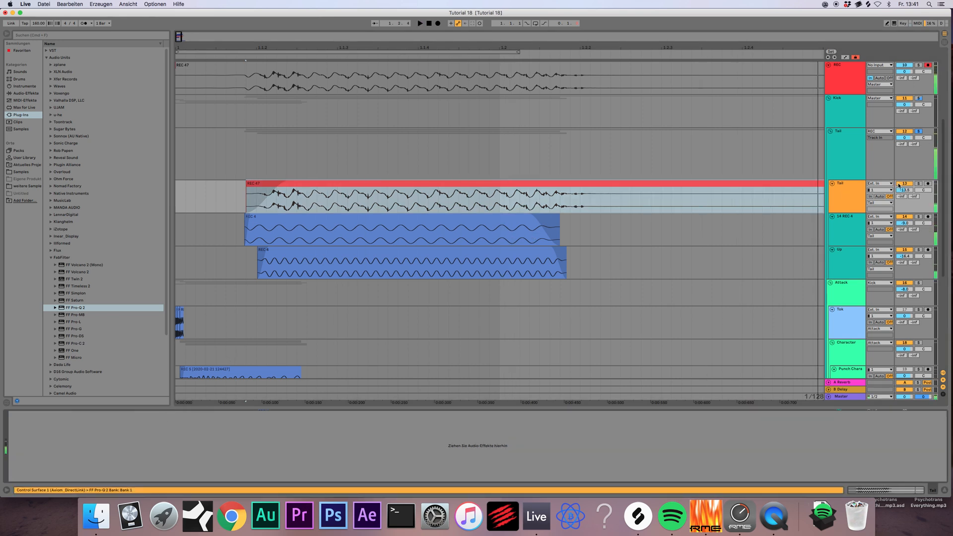
- Delete the REC 47 clip from the orange Tail track and audition the remaining tail layers
{"action": "key", "text": "space"}
{"action": "key", "text": "space"}
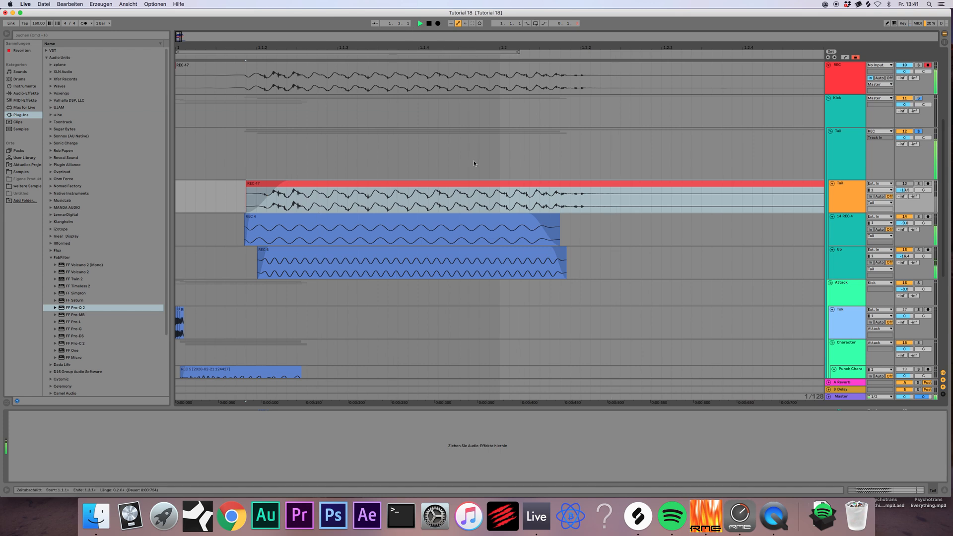
{"action": "left_click", "coordinate": [471, 184]}
{"action": "key", "text": "Delete"}
{"action": "key", "text": "space"}
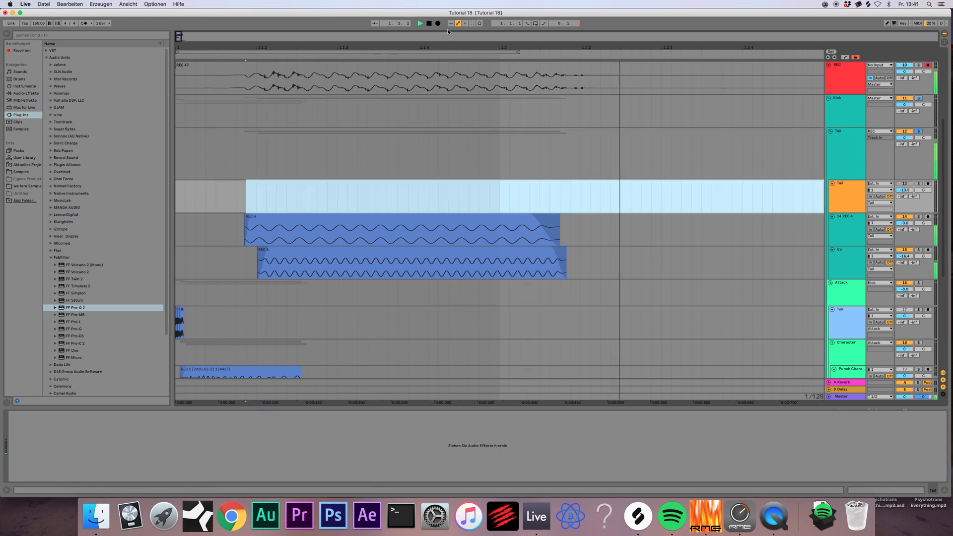
{"action": "double_click", "coordinate": [429, 25]}
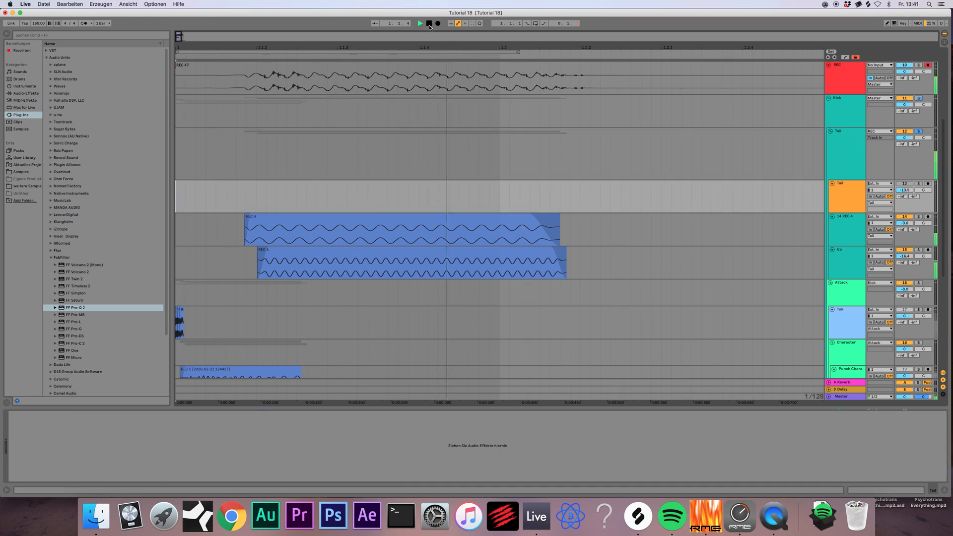
- Delete the REC 47 recording from the red REC track
{"action": "key", "text": "space"}
{"action": "scroll", "coordinate": [427, 153], "scroll_direction": "up", "scroll_amount": 1}
{"action": "left_click", "coordinate": [432, 83]}
{"action": "key", "text": "Delete"}
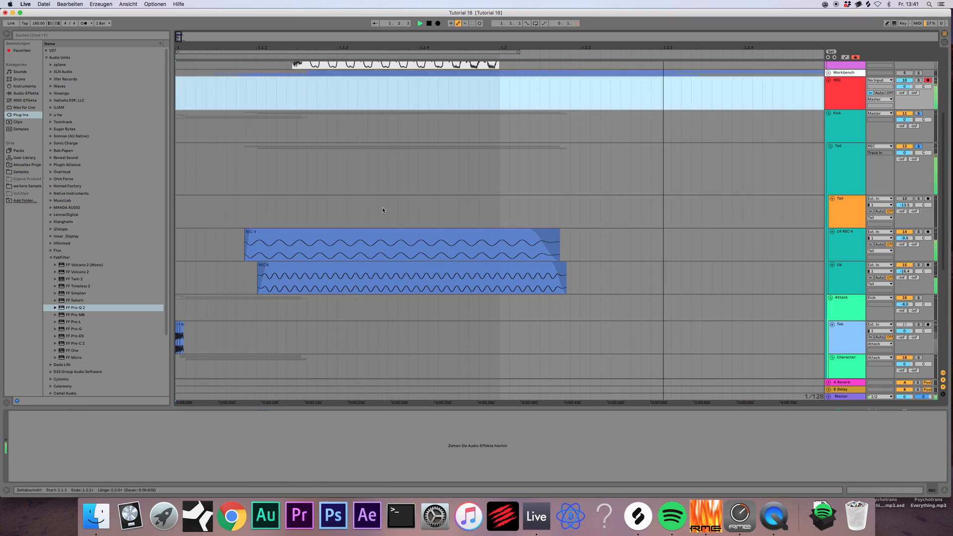
- Activate the orange Tail track and copy the clip from the 14 REC 4 track onto it
{"action": "scroll", "coordinate": [382, 208], "scroll_direction": "down", "scroll_amount": 6}
{"action": "scroll", "coordinate": [381, 211], "scroll_direction": "up", "scroll_amount": 3}
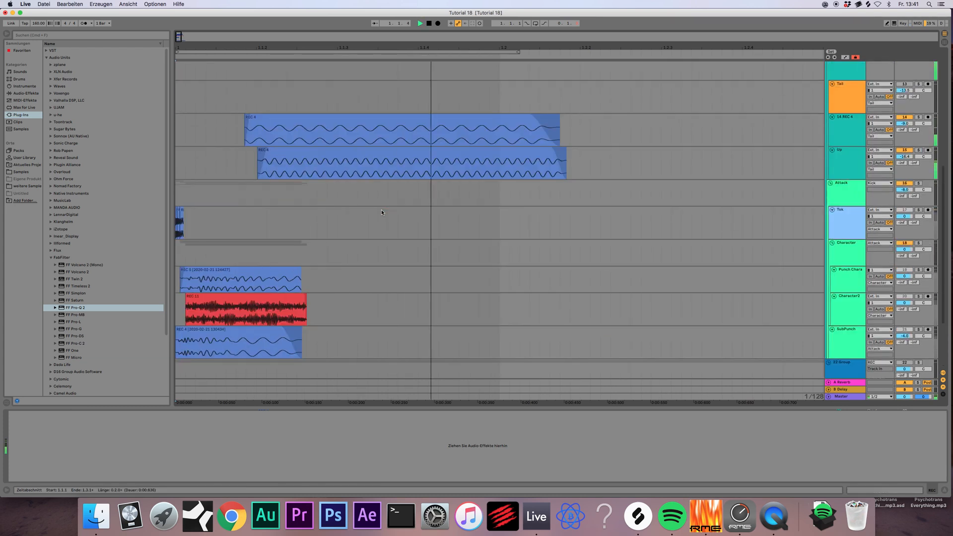
{"action": "scroll", "coordinate": [381, 212], "scroll_direction": "up", "scroll_amount": 3}
{"action": "left_click", "coordinate": [380, 209]}
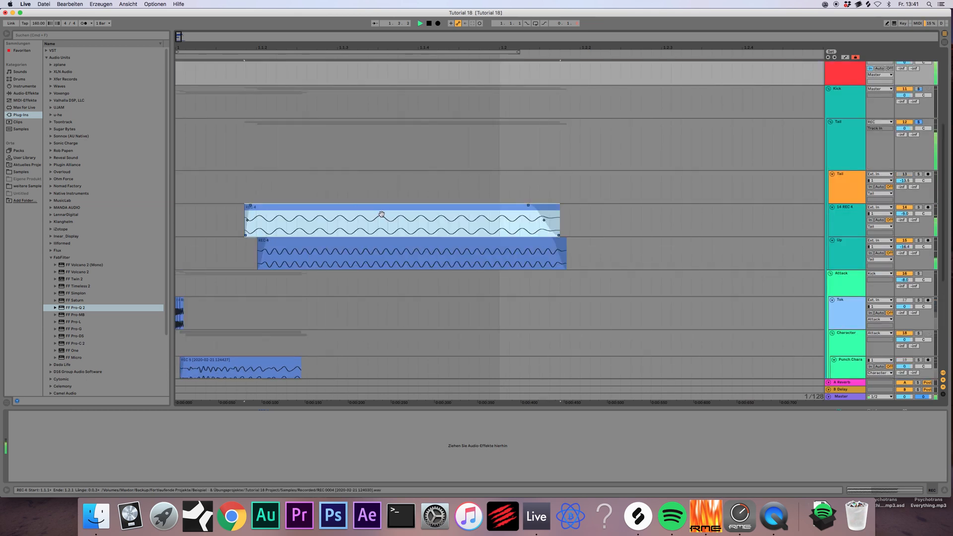
{"action": "key", "text": "space"}
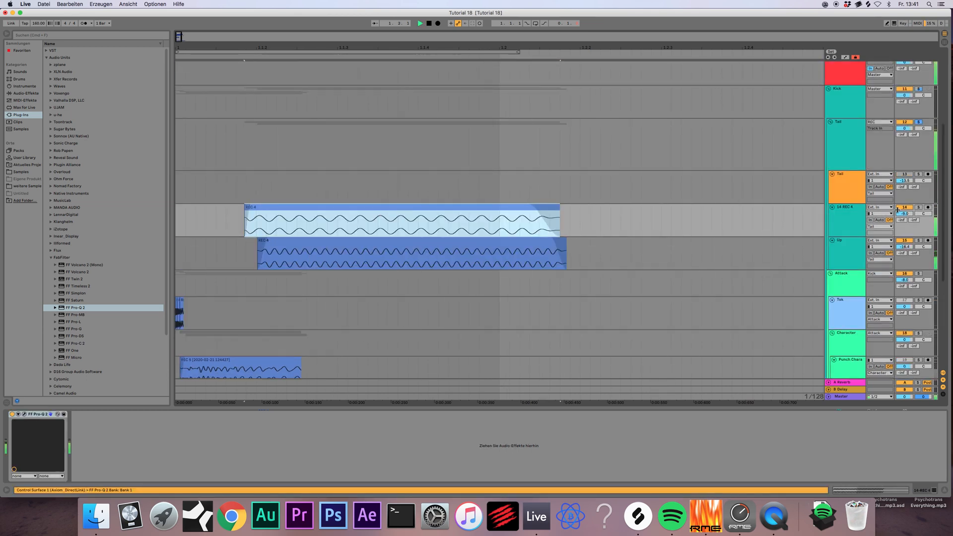
{"action": "key", "text": "space"}
{"action": "left_click", "coordinate": [898, 172]}
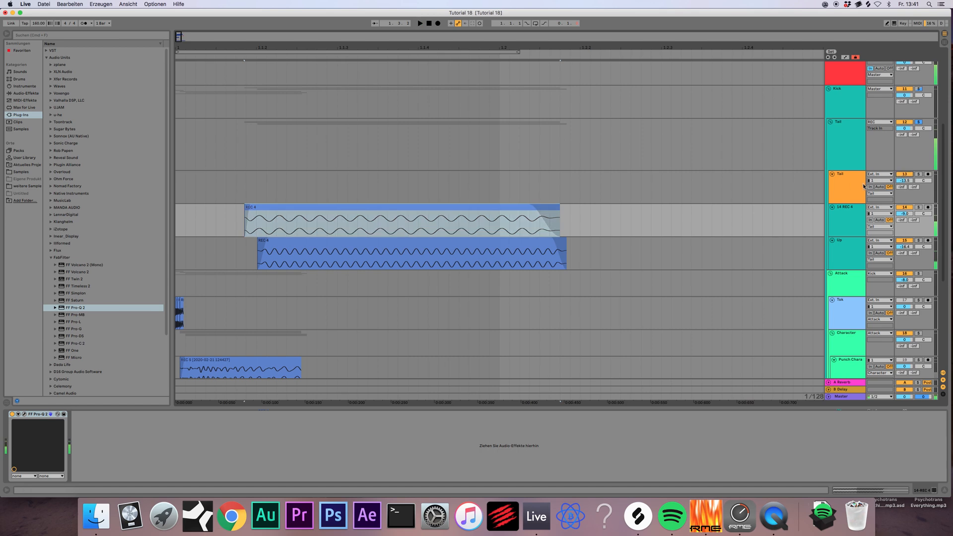
{"action": "mouse_move", "coordinate": [506, 219]}
{"action": "left_mouse_down"}
{"action": "mouse_move", "coordinate": [497, 177]}
{"action": "mouse_move", "coordinate": [482, 177]}
{"action": "left_mouse_up"}
- Audition the layered tail clips and adjust the fade-in of the copied clip on the orange Tail track
{"action": "key", "text": "space"}
{"action": "key", "text": "space"}
{"action": "key", "text": "space"}
{"action": "key", "text": "space"}
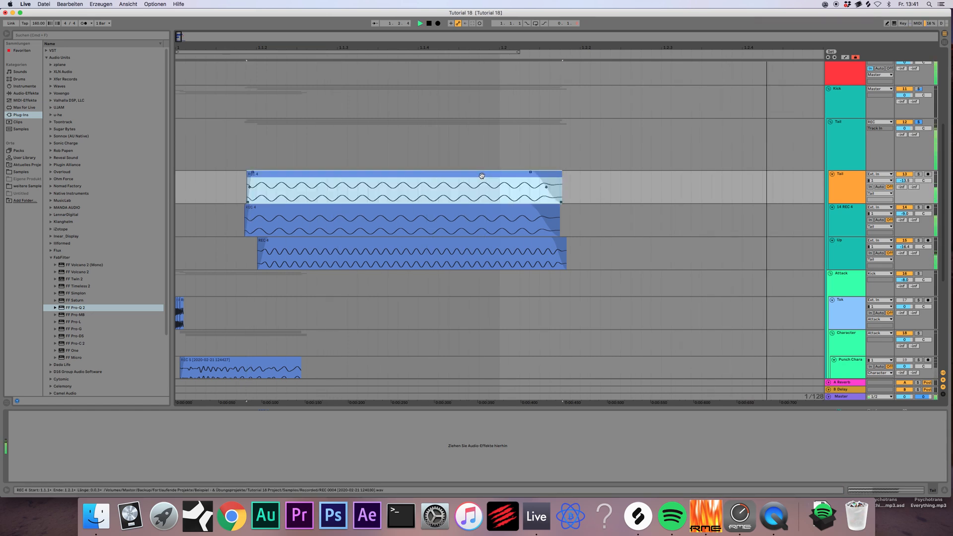
{"action": "key", "text": "space"}
{"action": "left_click_drag", "start_coordinate": [253, 173], "coordinate": [253, 173]}
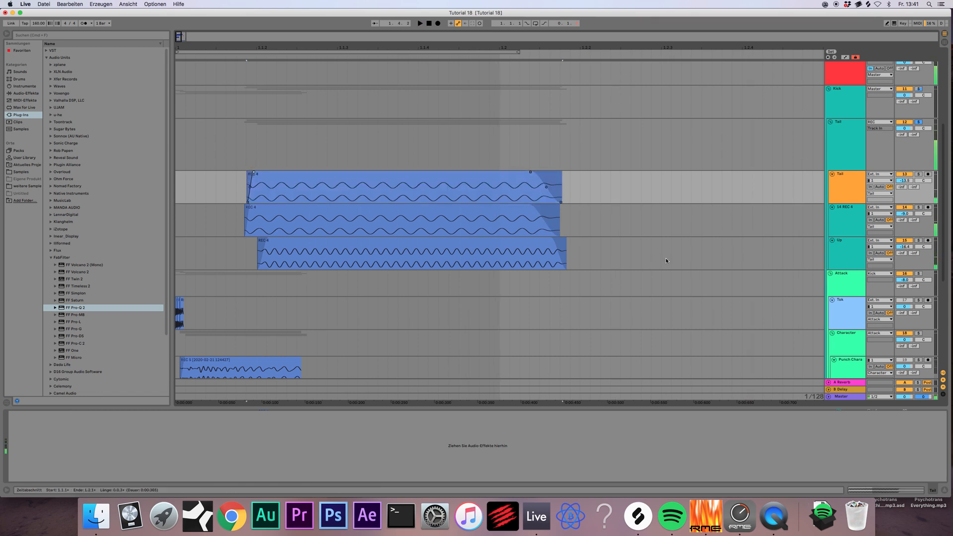
- Duplicate the Up track and transpose the copied clip to 24 st
{"action": "left_click", "coordinate": [489, 245]}
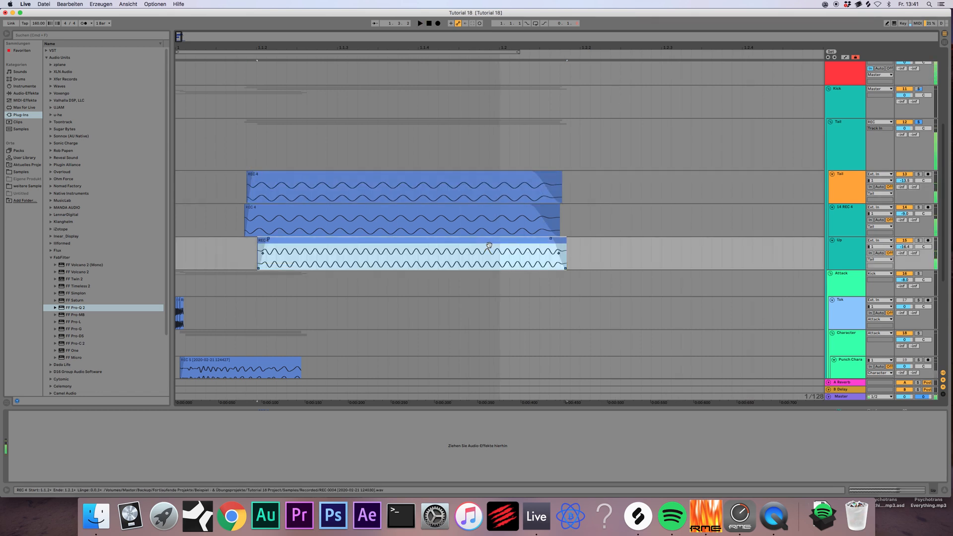
{"action": "key", "text": "super+d"}
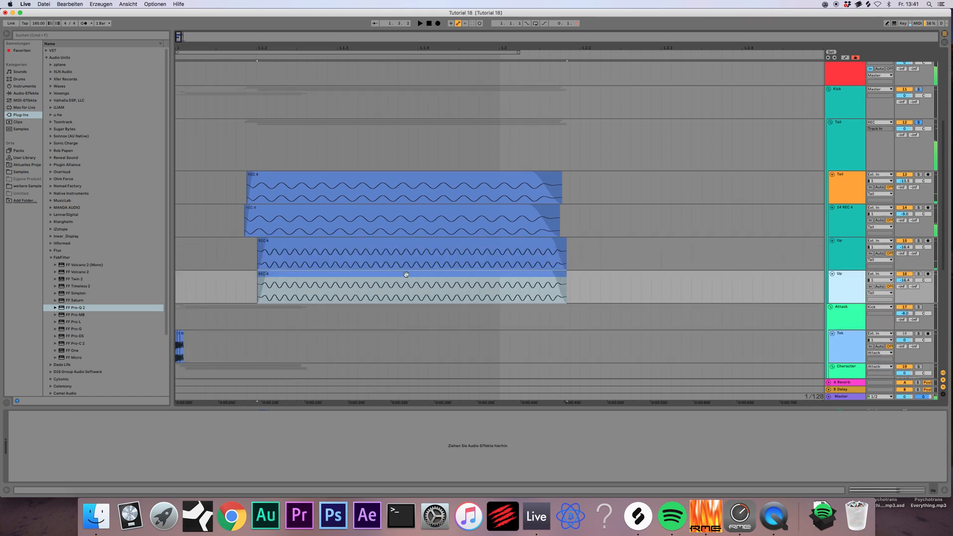
{"action": "double_click", "coordinate": [404, 276]}
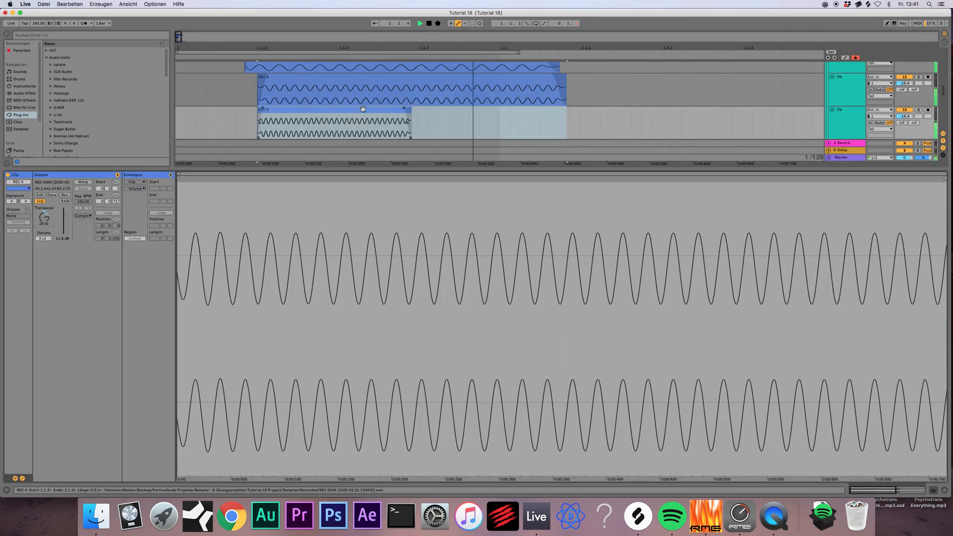
- Give the transposed clip on the duplicated Up track a longer fade-in and shift the clip slightly earlier
{"action": "left_click", "coordinate": [404, 114]}
{"action": "left_click_drag", "start_coordinate": [404, 113], "coordinate": [443, 114]}
{"action": "key", "text": "space"}
{"action": "key", "text": "space"}
{"action": "left_click_drag", "start_coordinate": [343, 108], "coordinate": [315, 113]}
{"action": "key", "text": "space"}
{"action": "key", "text": "space"}
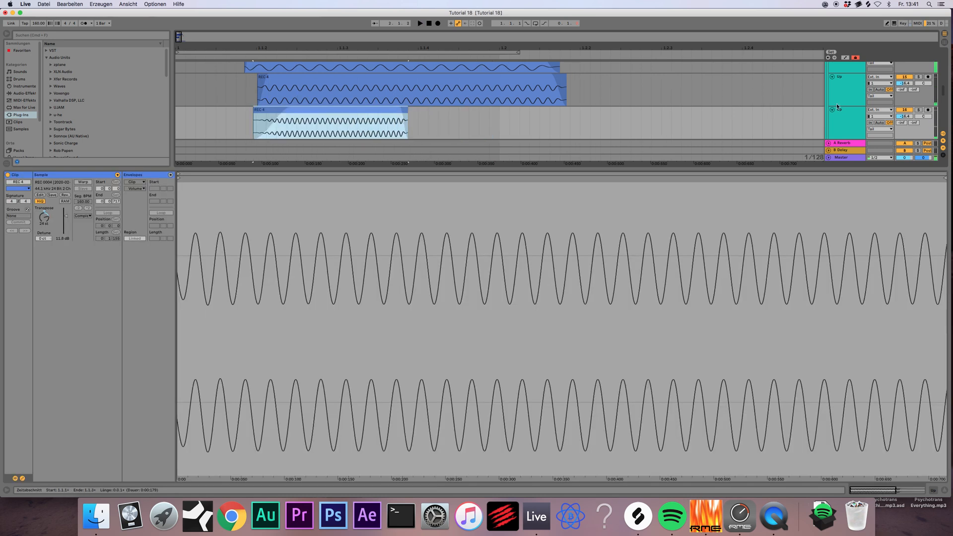
- Lower the duplicated Up track's volume and play the tail from the start
{"action": "left_click_drag", "start_coordinate": [904, 116], "coordinate": [904, 118]}
{"action": "double_click", "coordinate": [429, 22]}
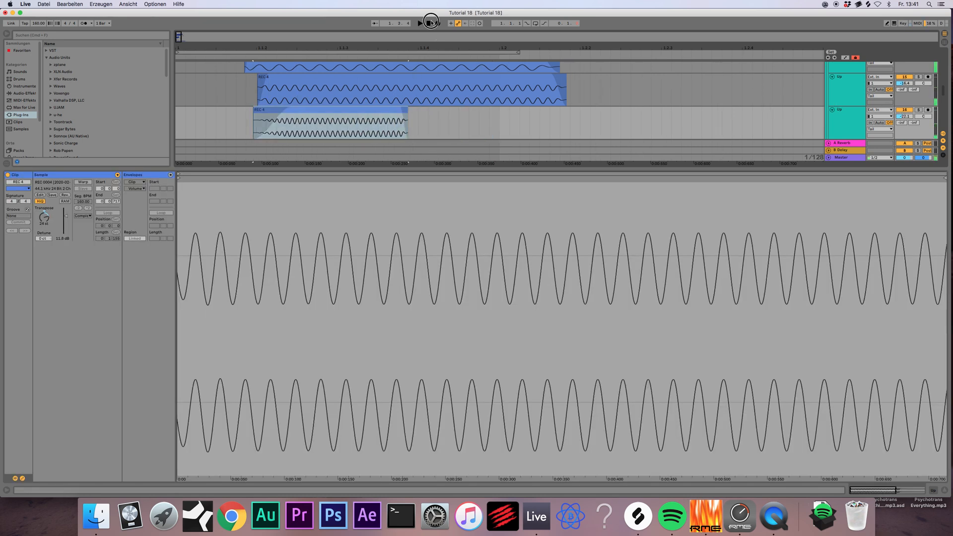
{"action": "key", "text": "space"}
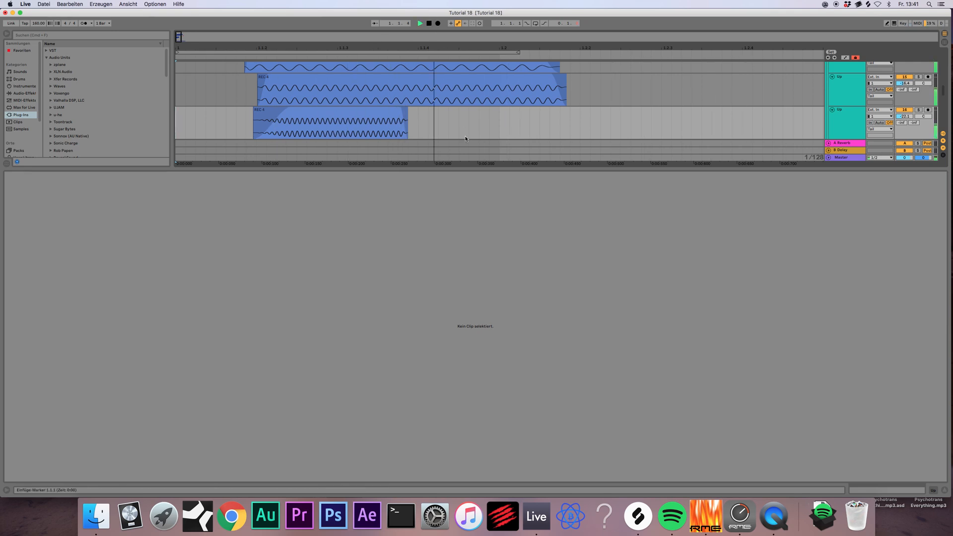
- Loop the section from the start to just past 1.2 during playback and hide the clip detail view
{"action": "left_click_drag", "start_coordinate": [440, 129], "coordinate": [110, 130]}
{"action": "key", "text": "super+l"}
{"action": "key", "text": "space"}
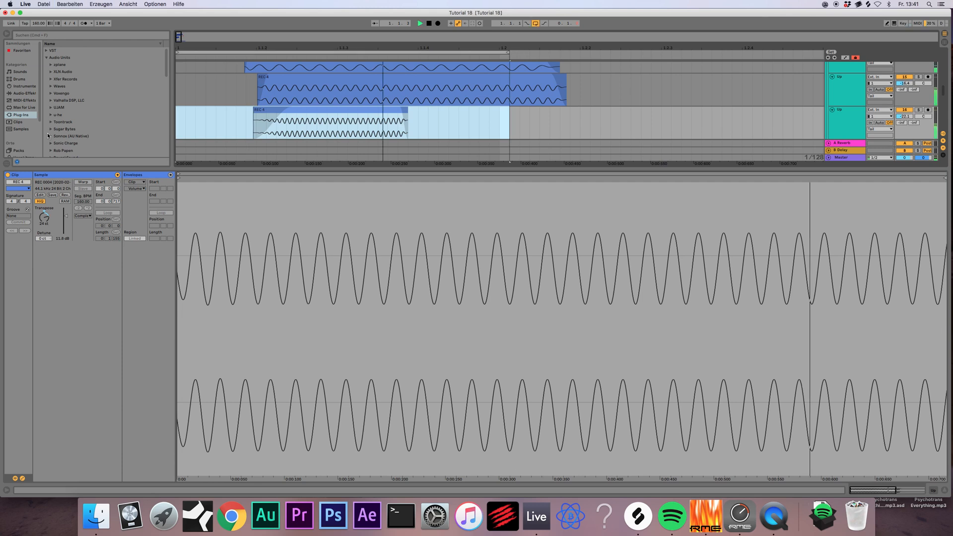
{"action": "left_click", "coordinate": [944, 492]}
{"action": "scroll", "coordinate": [446, 248], "scroll_direction": "up", "scroll_amount": 3}
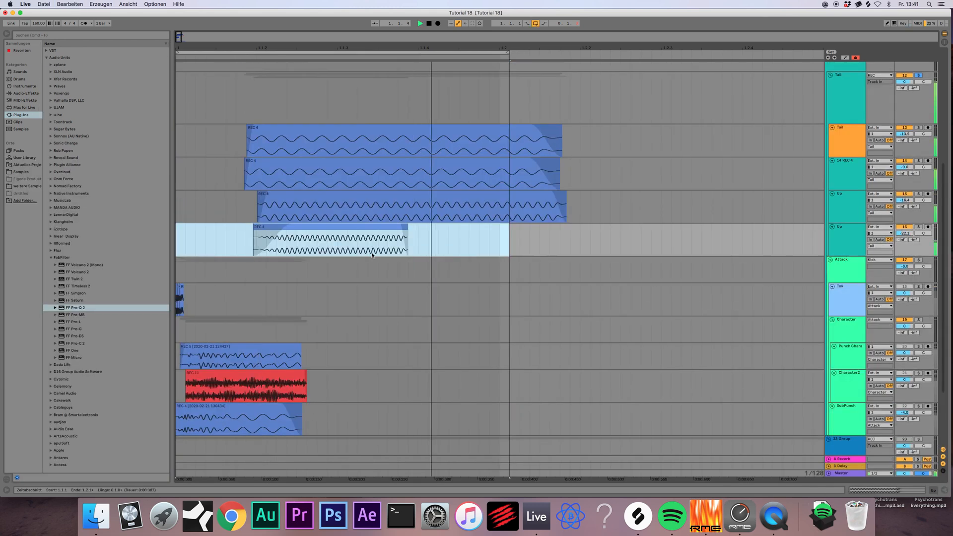
- Delete the transposed clip from the duplicated Up track and extend the playback loop past the end of the tail clips
{"action": "left_click", "coordinate": [358, 230]}
{"action": "key", "text": "Delete"}
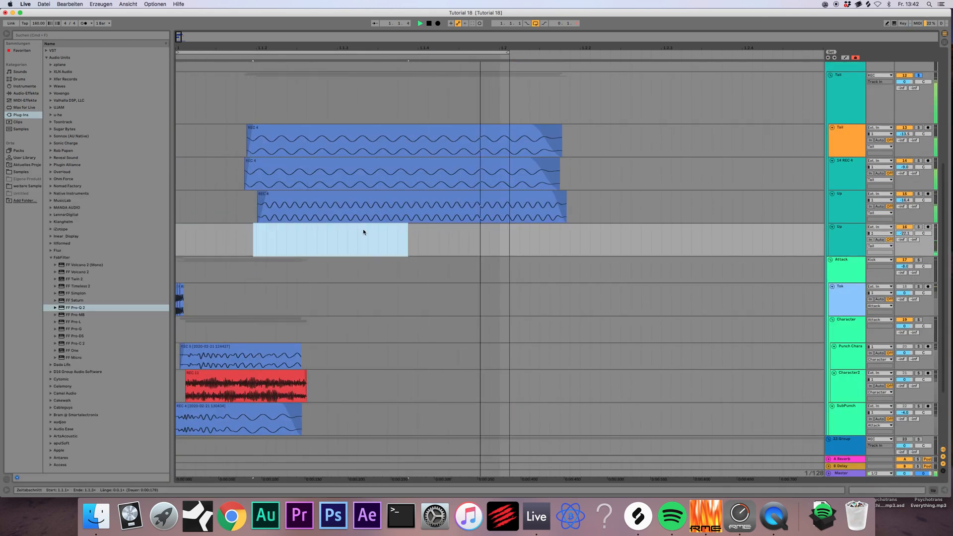
{"action": "left_click_drag", "start_coordinate": [508, 52], "coordinate": [639, 53]}
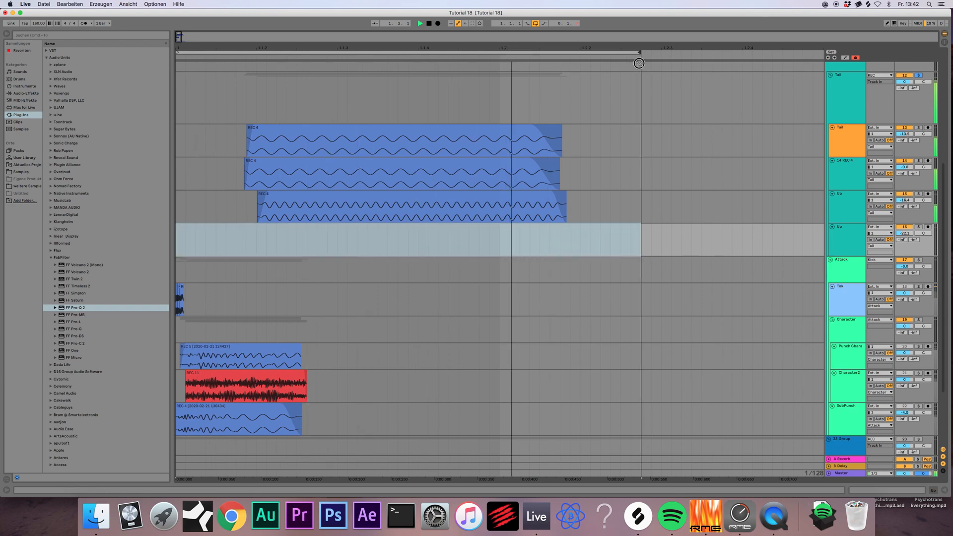
- Inspect the second iZotope Trash 2 effect in the Tail group's device chain and close its window
{"action": "left_click", "coordinate": [549, 197]}
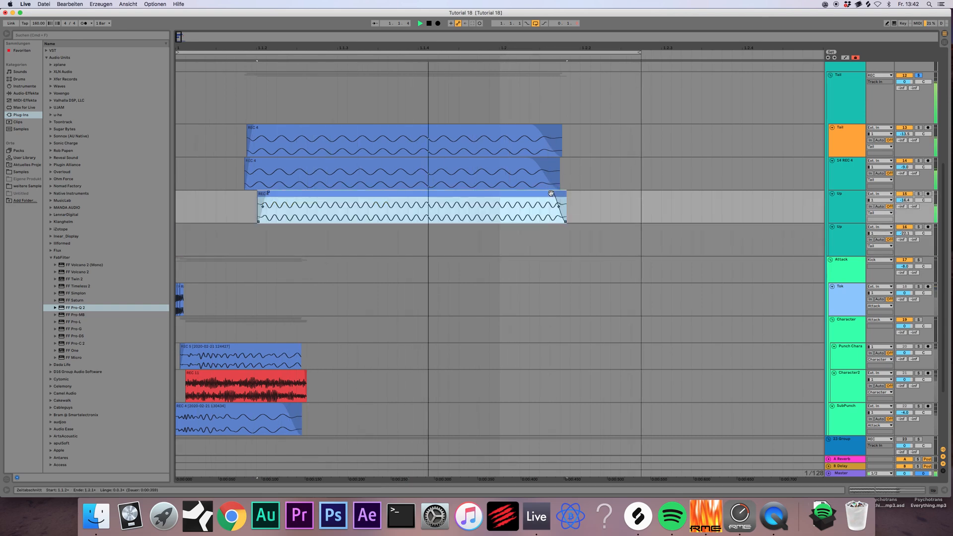
{"action": "left_click", "coordinate": [848, 81]}
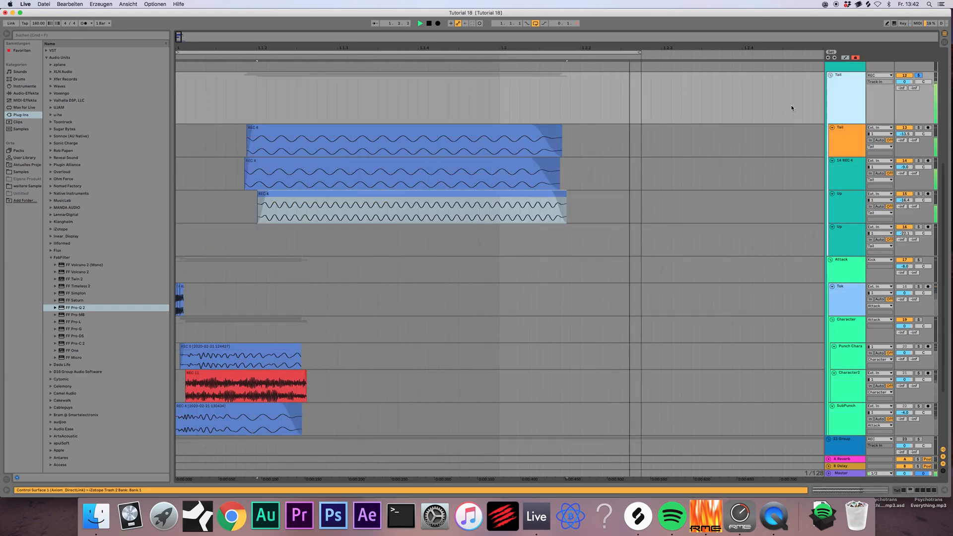
{"action": "double_click", "coordinate": [847, 82]}
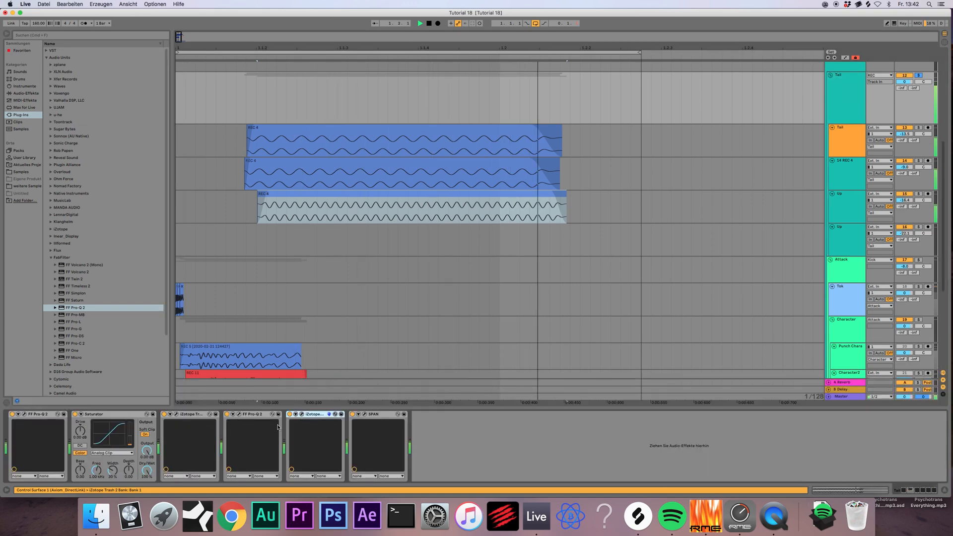
{"action": "left_click", "coordinate": [302, 414]}
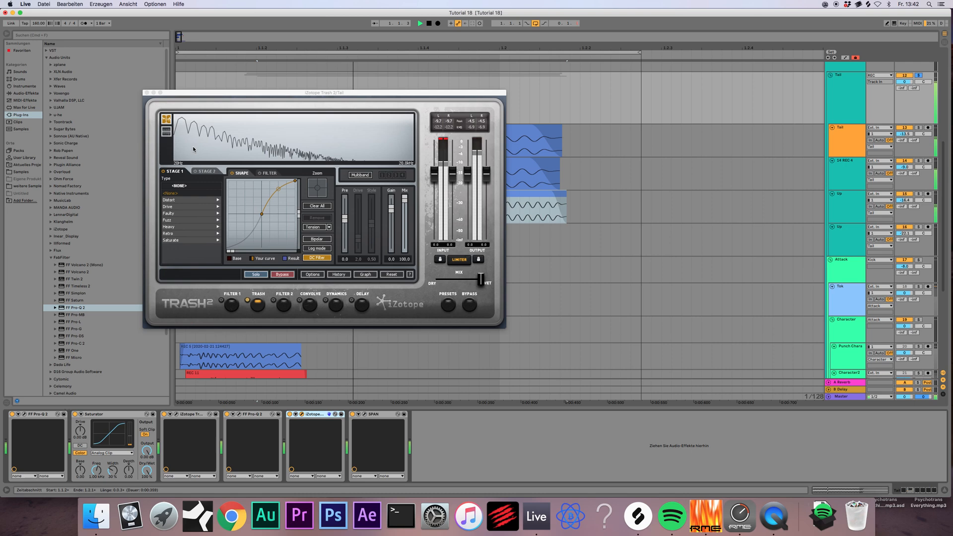
{"action": "left_click", "coordinate": [146, 93]}
- Rename the Tail group as LowEnd
{"action": "scroll", "coordinate": [566, 154], "scroll_direction": "up", "scroll_amount": 3}
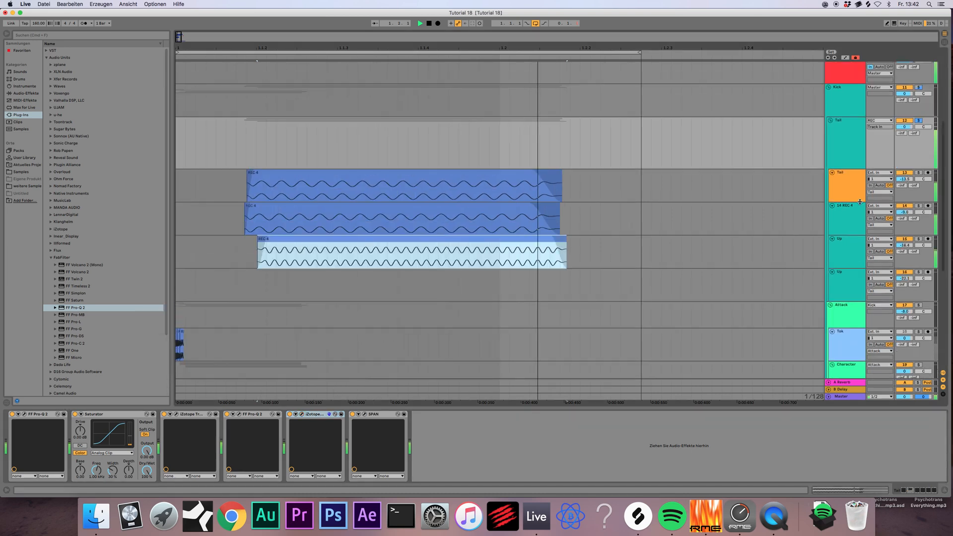
{"action": "left_click", "coordinate": [848, 150]}
{"action": "key", "text": "super+r"}
{"action": "type", "text": "LowEnd"}
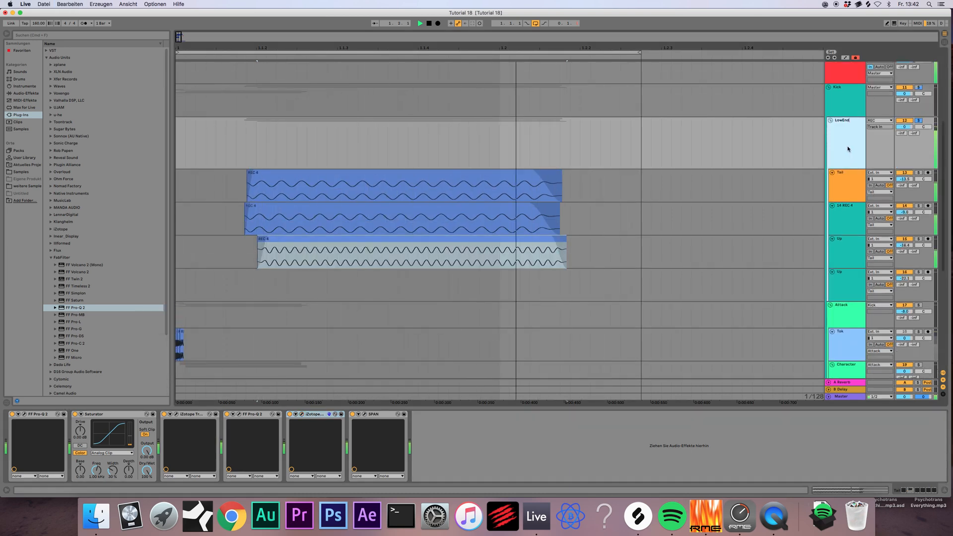
{"action": "key", "text": "Return"}
- Rename the first two tracks in the LowEnd group, Tail and 14 REC 4, both as Low
{"action": "left_click", "coordinate": [851, 175]}
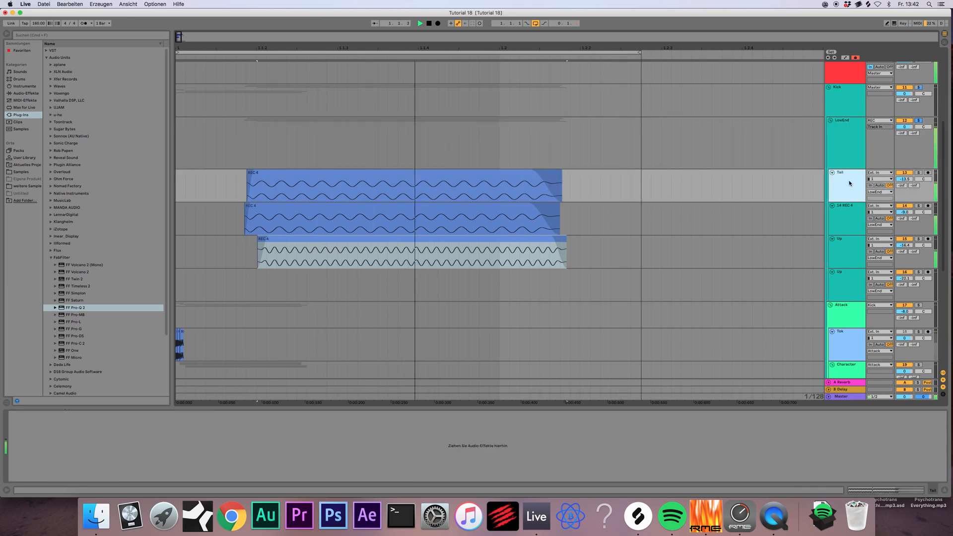
{"action": "key", "text": "super+r"}
{"action": "type", "text": "Lo"}
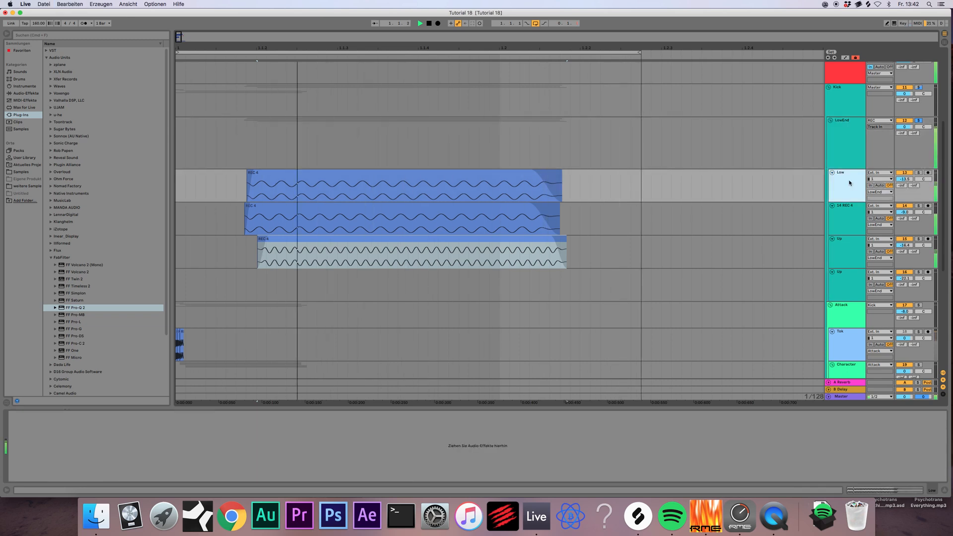
{"action": "type", "text": "w"}
{"action": "left_click", "coordinate": [842, 221]}
{"action": "type", "text": "Low"}
{"action": "key", "text": "Return"}
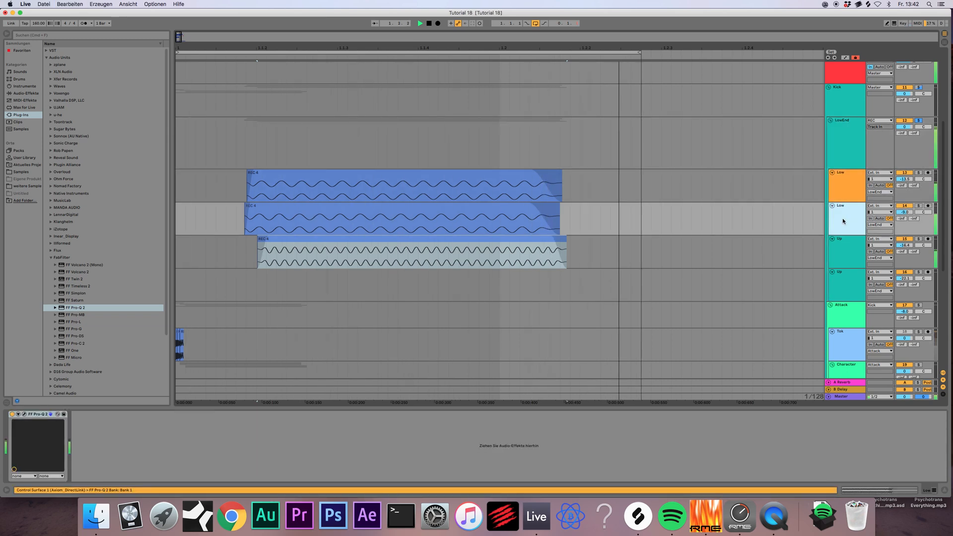
- Rename the Up track that still holds a clip as MidLow
{"action": "left_click", "coordinate": [841, 245]}
{"action": "key", "text": "super+r"}
{"action": "type", "text": "MidLow"}
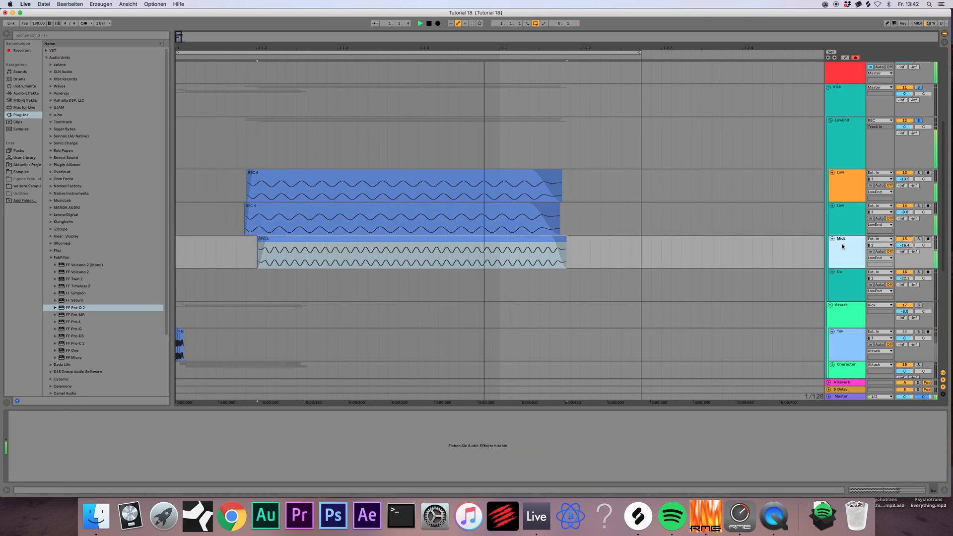
{"action": "key", "text": "Return"}
- Colour the second Low track and the MidLow track reddish brown
{"action": "right_click", "coordinate": [842, 218]}
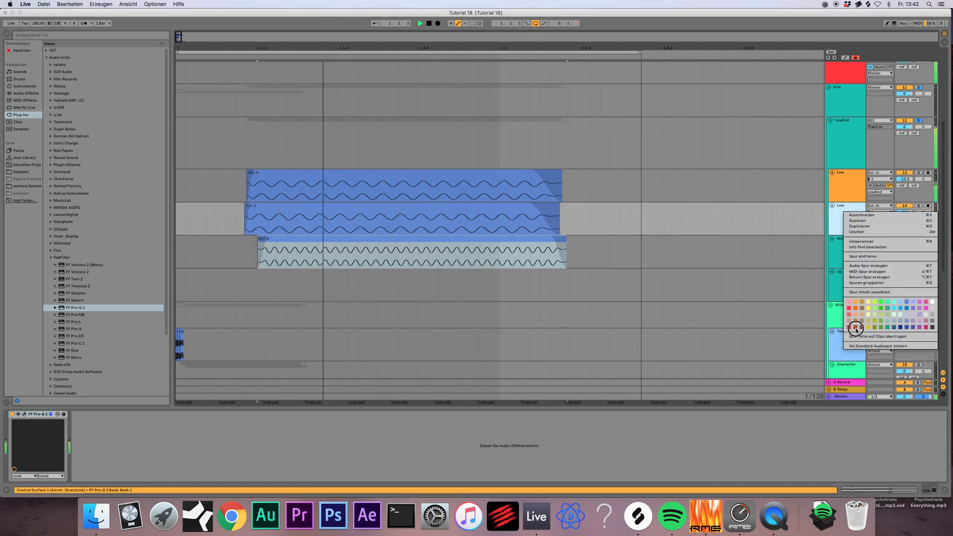
{"action": "left_click", "coordinate": [849, 319]}
{"action": "right_click", "coordinate": [843, 249]}
{"action": "left_click", "coordinate": [860, 364]}
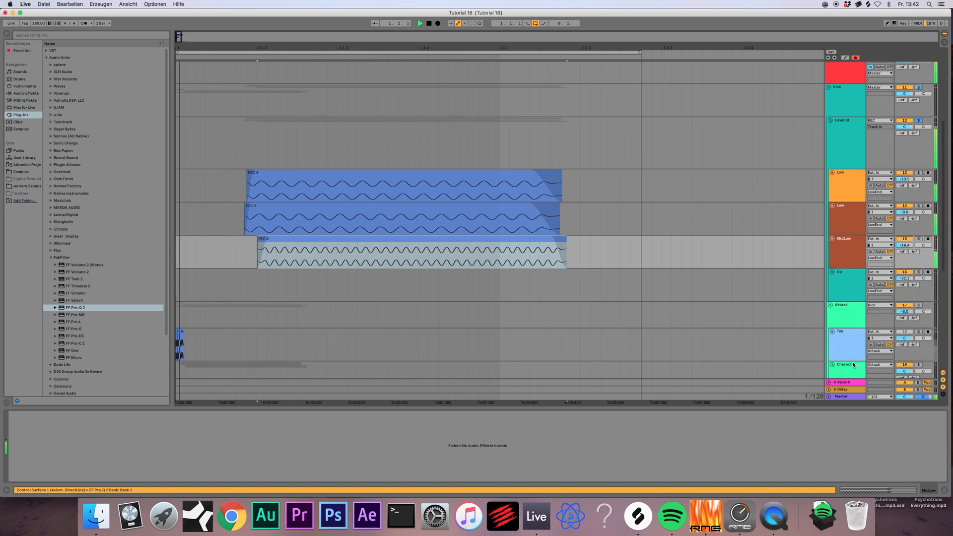
- Try a dark brown colour on the first Low track
{"action": "left_click", "coordinate": [844, 186]}
{"action": "right_click", "coordinate": [839, 182]}
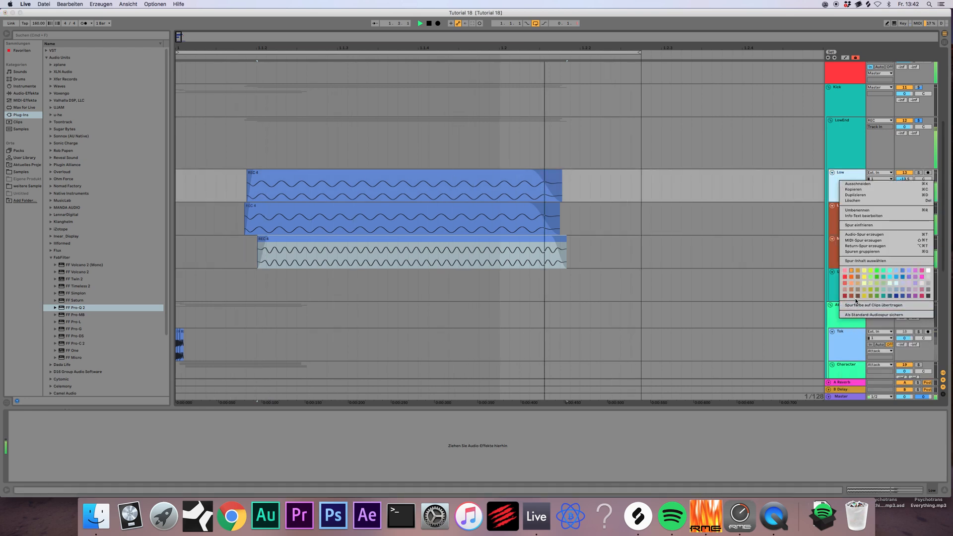
{"action": "left_click", "coordinate": [852, 297]}
{"action": "left_click", "coordinate": [846, 154]}
{"action": "right_click", "coordinate": [846, 152]}
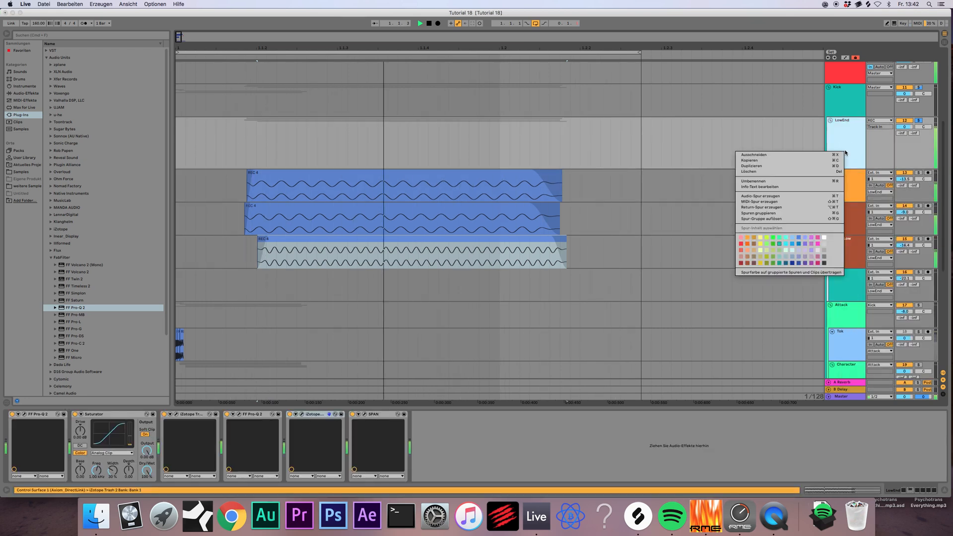
{"action": "left_click", "coordinate": [850, 174]}
{"action": "right_click", "coordinate": [849, 175]}
{"action": "left_click", "coordinate": [868, 291]}
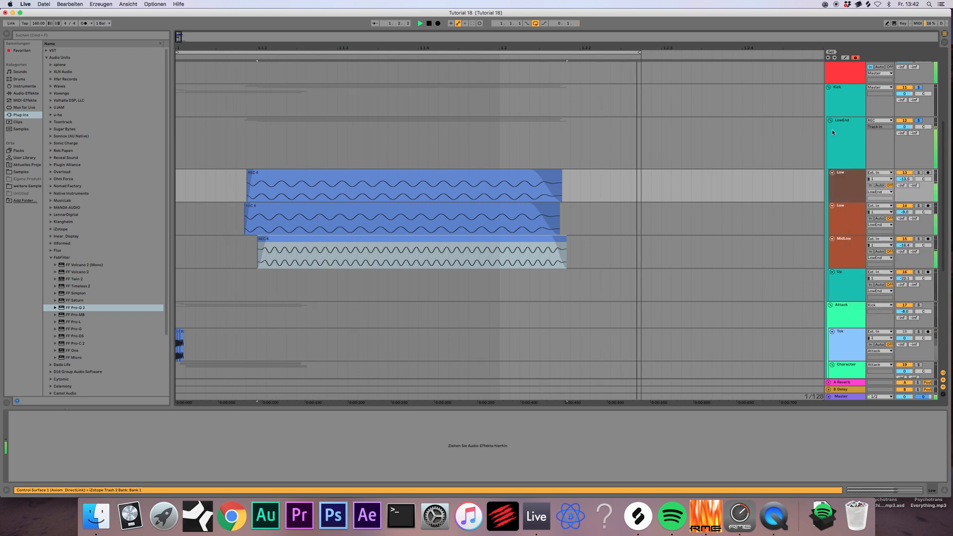
- Give the first Low track and the LowEnd group the same reddish brown as the other low tracks
{"action": "left_click", "coordinate": [845, 210]}
{"action": "right_click", "coordinate": [844, 178]}
{"action": "left_click", "coordinate": [868, 276]}
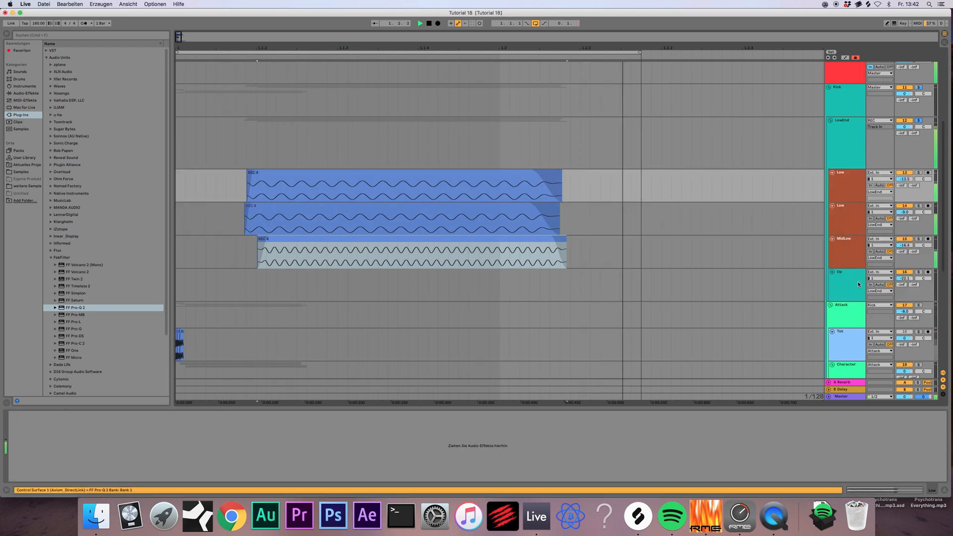
{"action": "right_click", "coordinate": [841, 149]}
{"action": "left_click", "coordinate": [865, 248]}
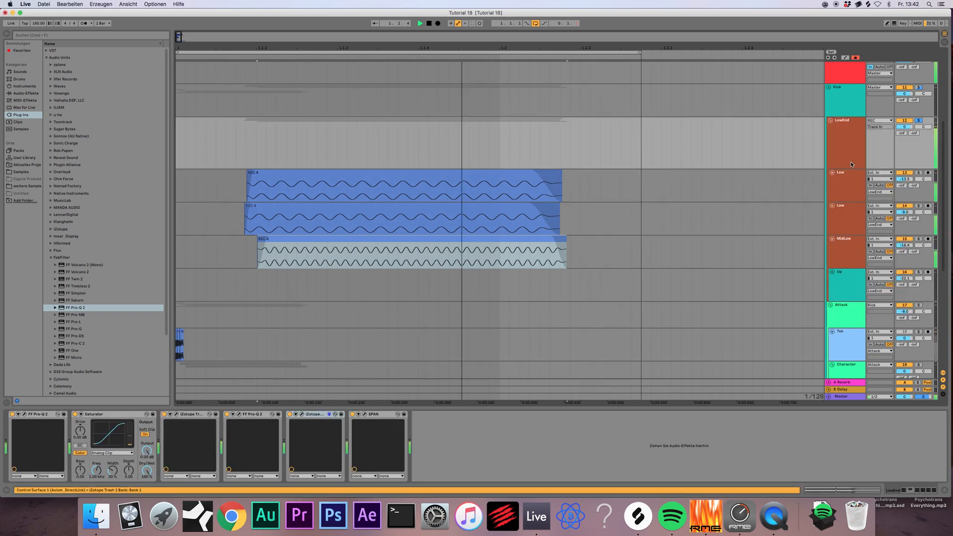
- Place the LowEnd group inside a new parent group named Tail and leave LowEnd unfolded
{"action": "left_click", "coordinate": [850, 160]}
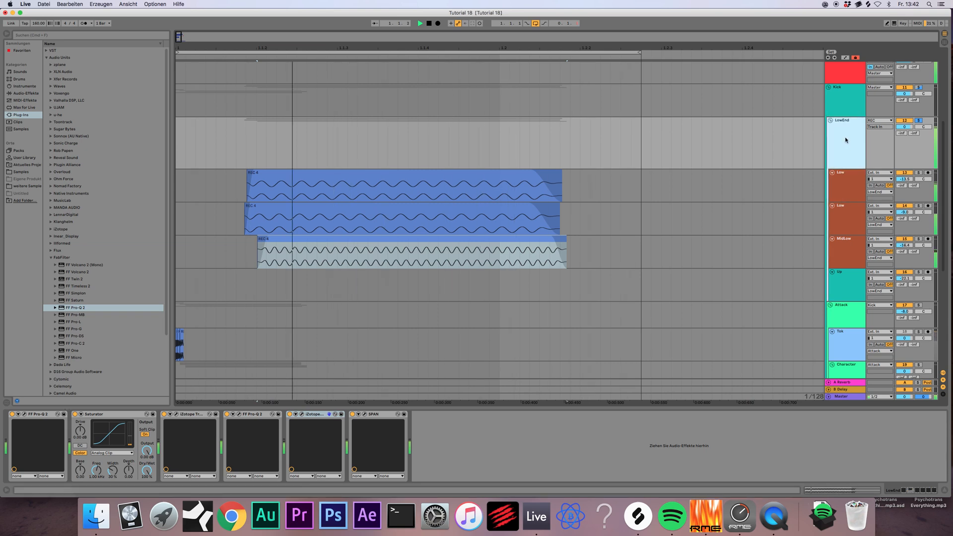
{"action": "key", "text": "super+t"}
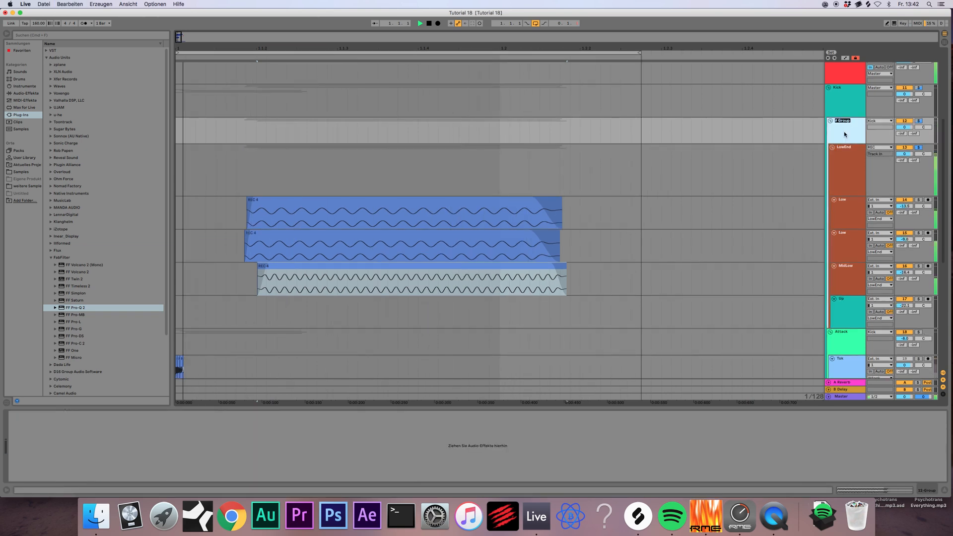
{"action": "type", "text": "Tail"}
{"action": "left_click", "coordinate": [835, 151]}
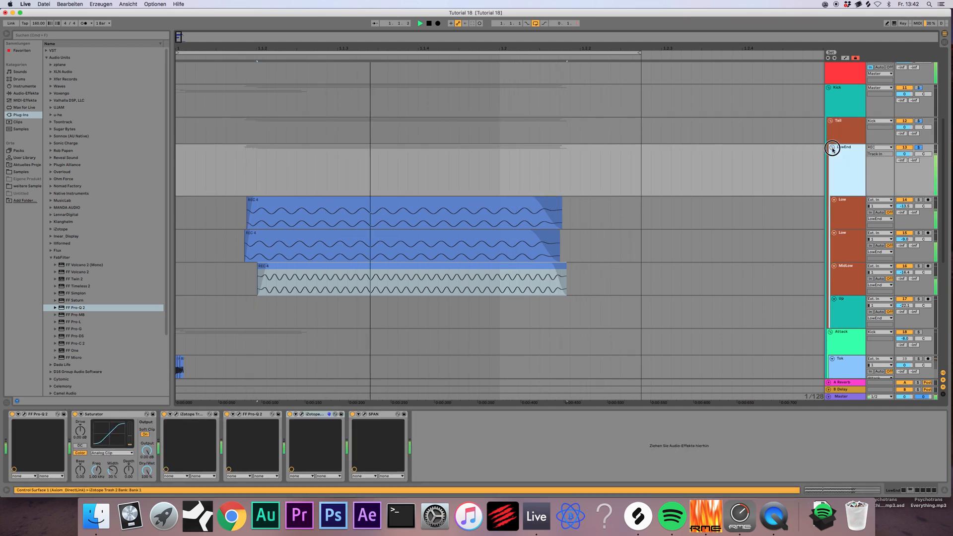
{"action": "left_click", "coordinate": [832, 148]}
{"action": "left_click", "coordinate": [832, 147]}
- Add an audio track named Crunch inside the Tail group, directly above the LowEnd group
{"action": "key", "text": "super+t"}
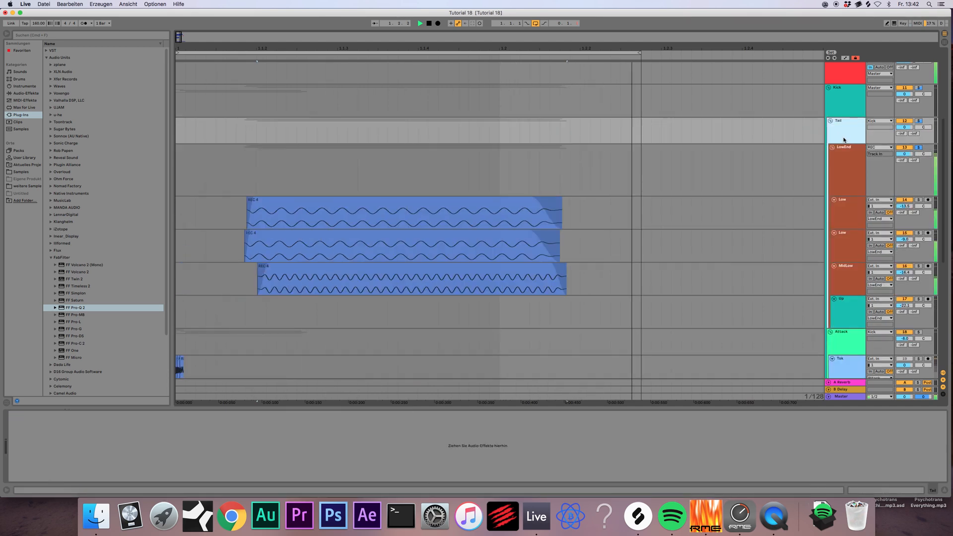
{"action": "left_click_drag", "start_coordinate": [842, 347], "coordinate": [845, 163]}
{"action": "type", "text": "Crunch"}
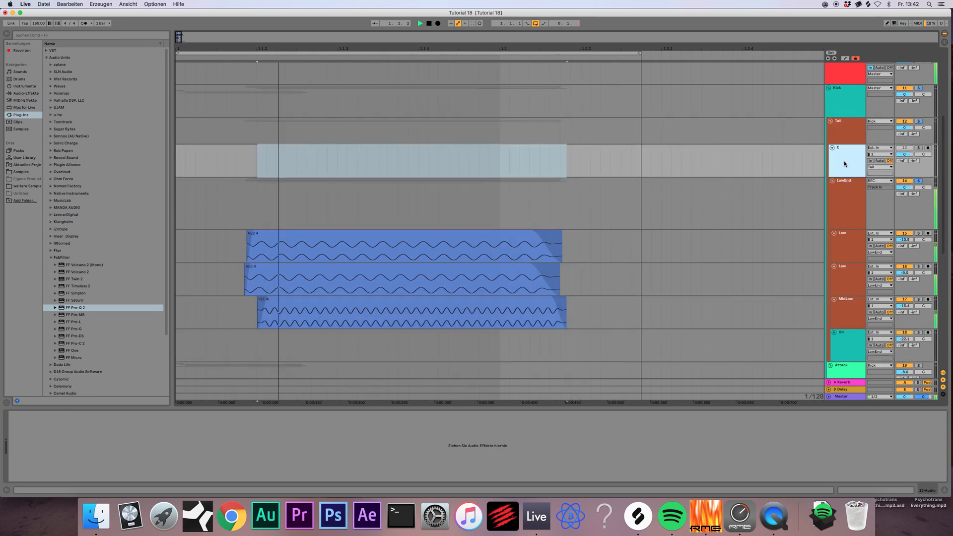
{"action": "key", "text": "Return"}
{"action": "left_click", "coordinate": [414, 231]}
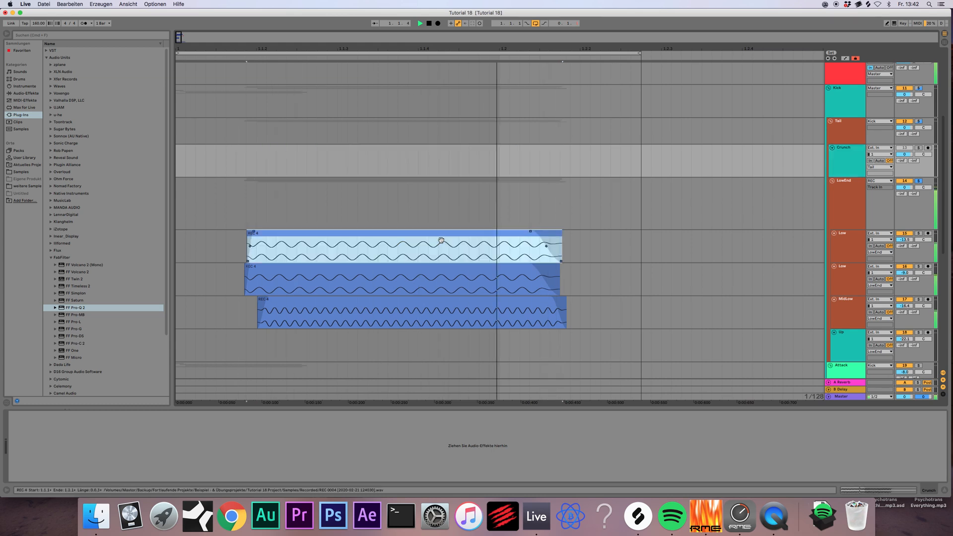
{"action": "left_click", "coordinate": [248, 161]}
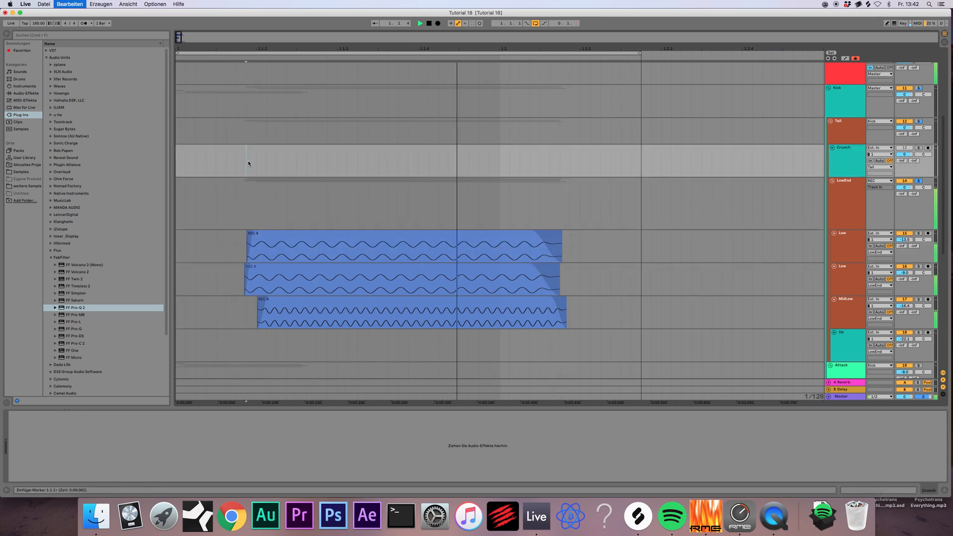
{"action": "key", "text": "cmd+v"}
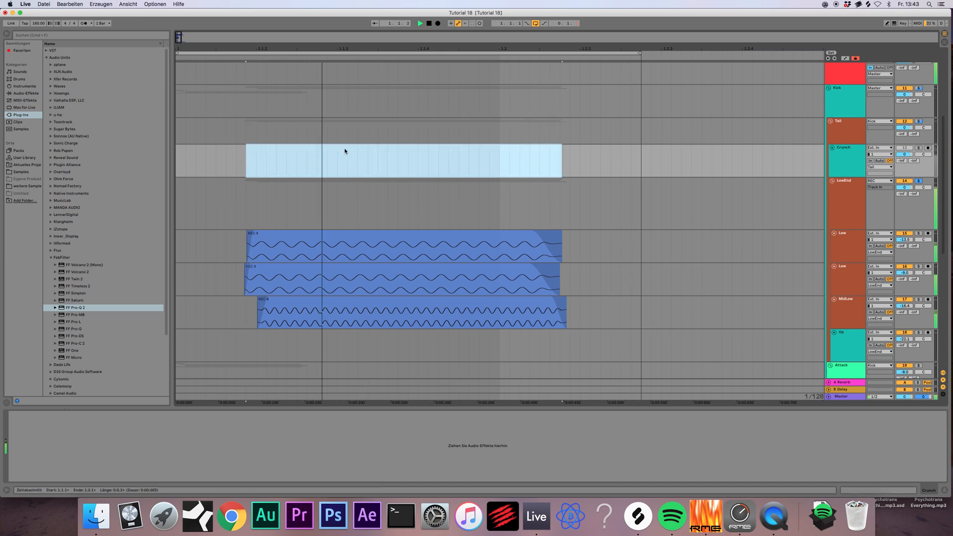
- Record the LowEnd group's output onto the REC track from the start with looping still on
{"action": "scroll", "coordinate": [585, 109], "scroll_direction": "up", "scroll_amount": 3}
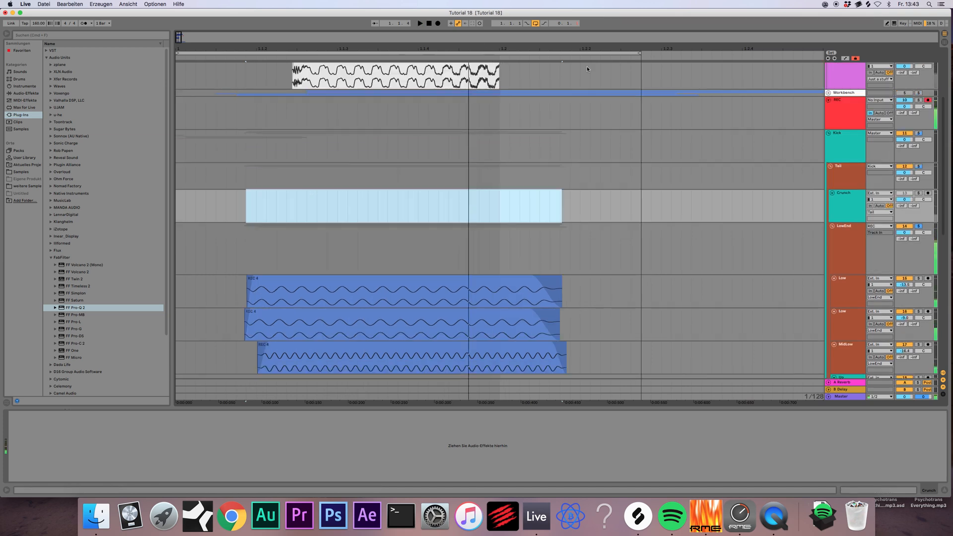
{"action": "left_click", "coordinate": [846, 232]}
{"action": "left_click", "coordinate": [428, 24]}
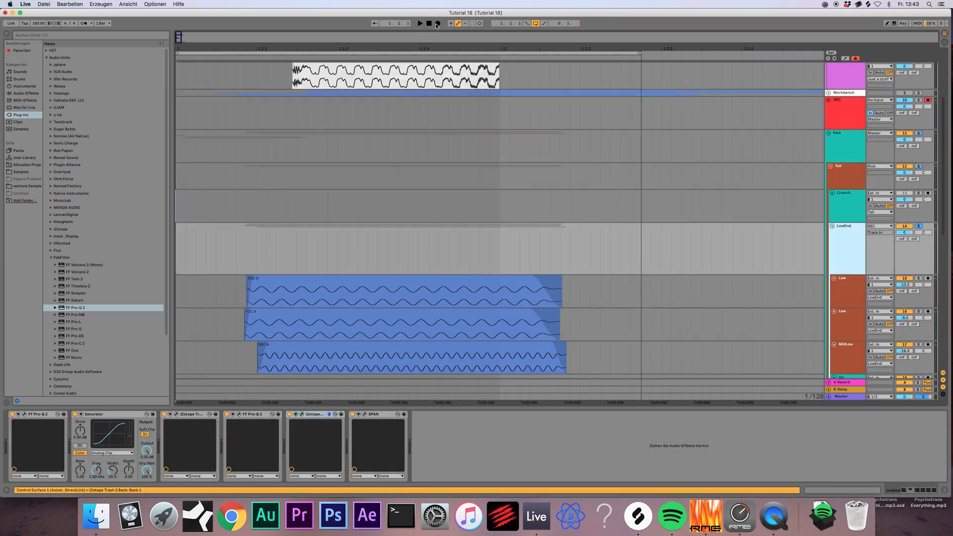
{"action": "key", "text": "space"}
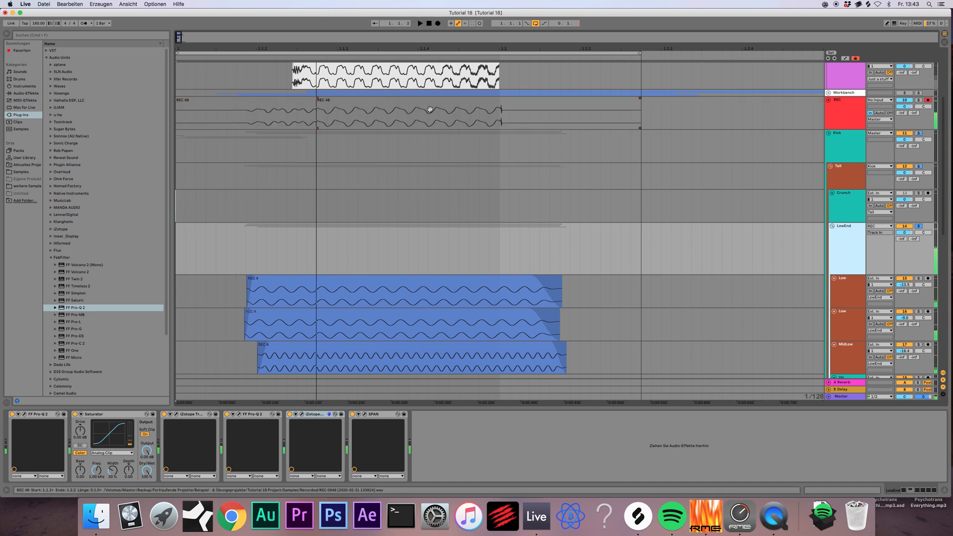
- Turn off looping and record the LowEnd tail onto the REC track again from the start
{"action": "left_click", "coordinate": [536, 23]}
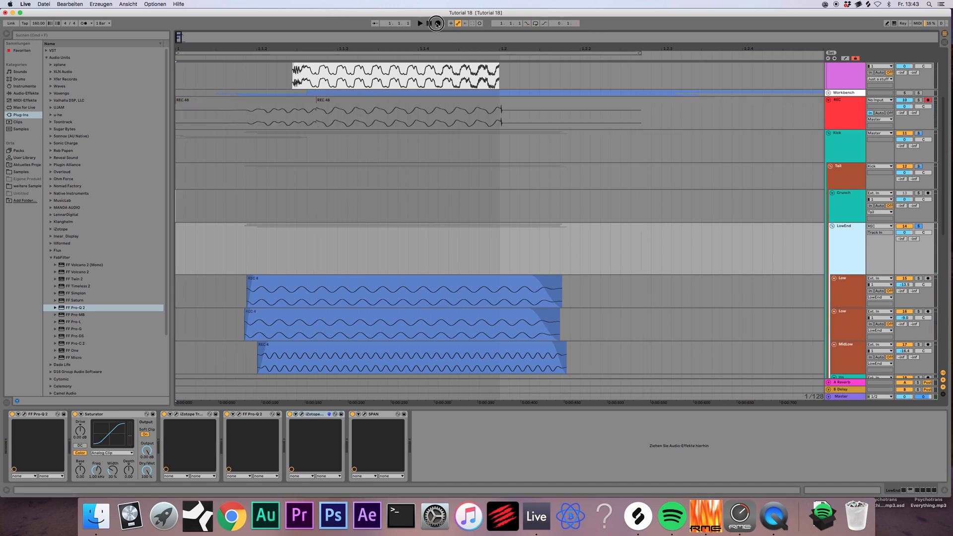
{"action": "left_click", "coordinate": [436, 24]}
{"action": "key", "text": "space"}
- Copy the new REC recording onto the Crunch track, starting level with the first Low clip
{"action": "left_click", "coordinate": [396, 101]}
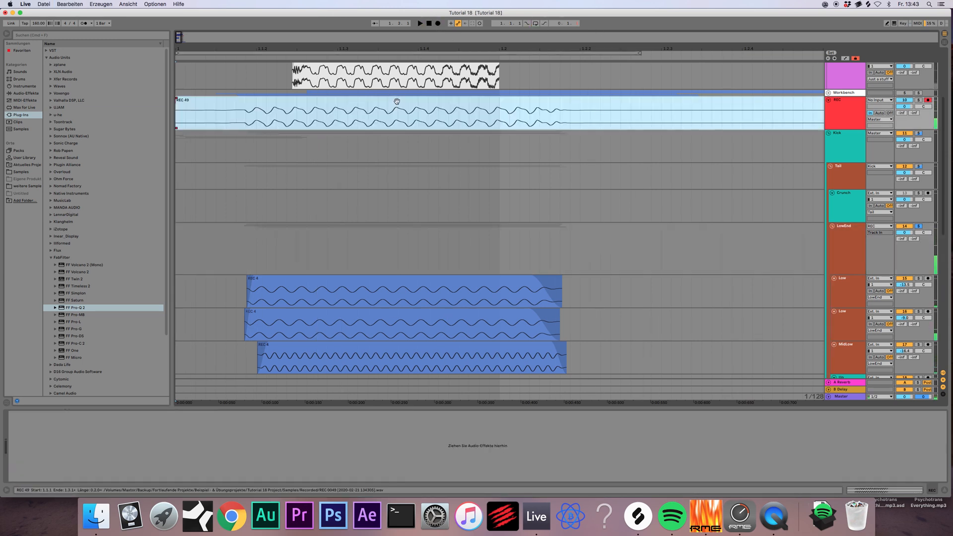
{"action": "left_click_drag", "start_coordinate": [307, 197], "coordinate": [258, 201]}
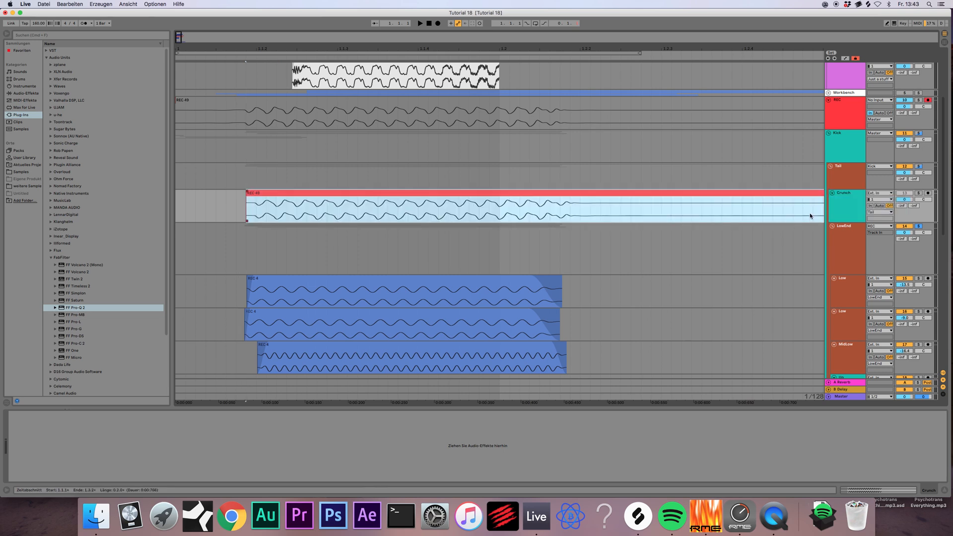
{"action": "left_click", "coordinate": [846, 182]}
{"action": "left_click", "coordinate": [852, 204]}
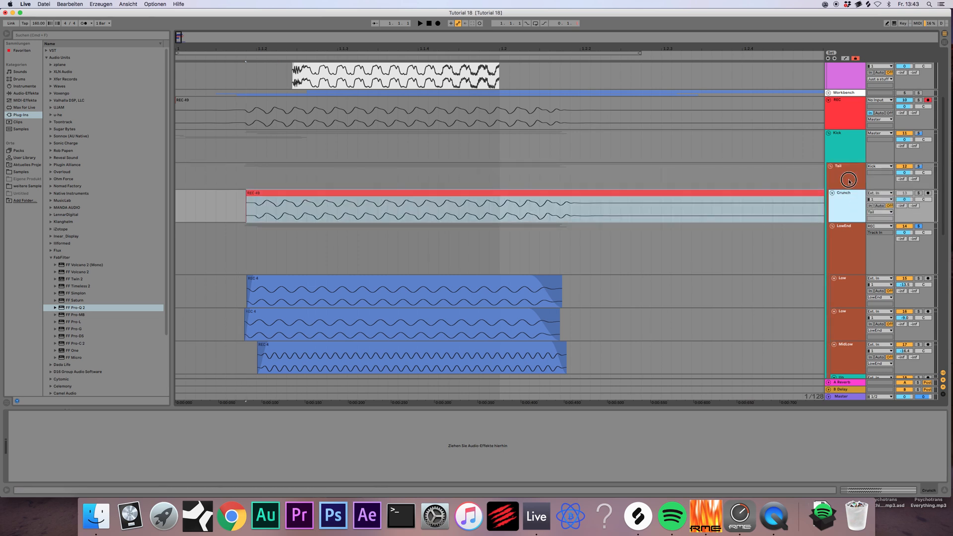
- Group the Crunch track under the name CrunchGr and solo that group for playback
{"action": "left_click", "coordinate": [848, 180]}
{"action": "left_click", "coordinate": [849, 200]}
{"action": "key", "text": "super+g"}
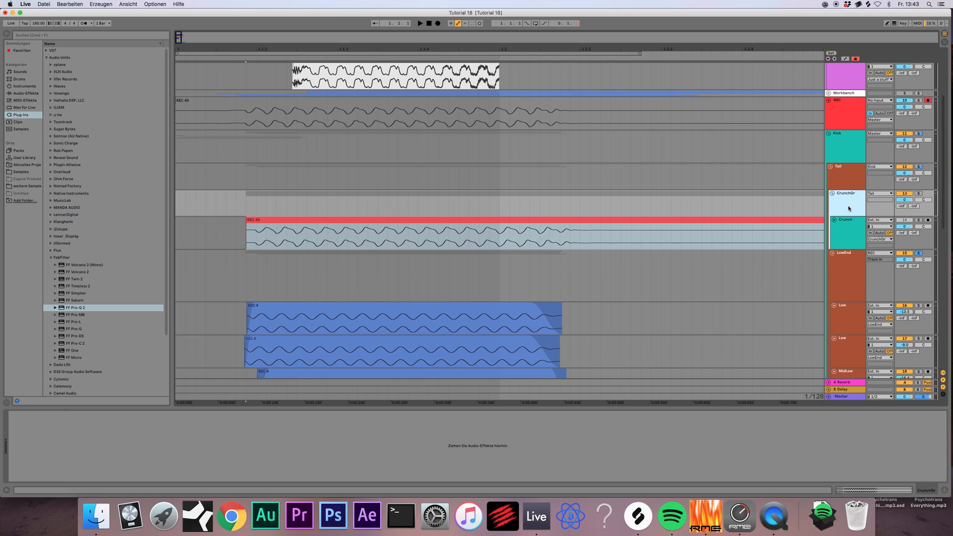
{"action": "left_click", "coordinate": [917, 193]}
{"action": "key", "text": "space"}
- Duplicate the Crunch track within the CrunchGr group and play the soloed group
{"action": "left_click", "coordinate": [845, 232]}
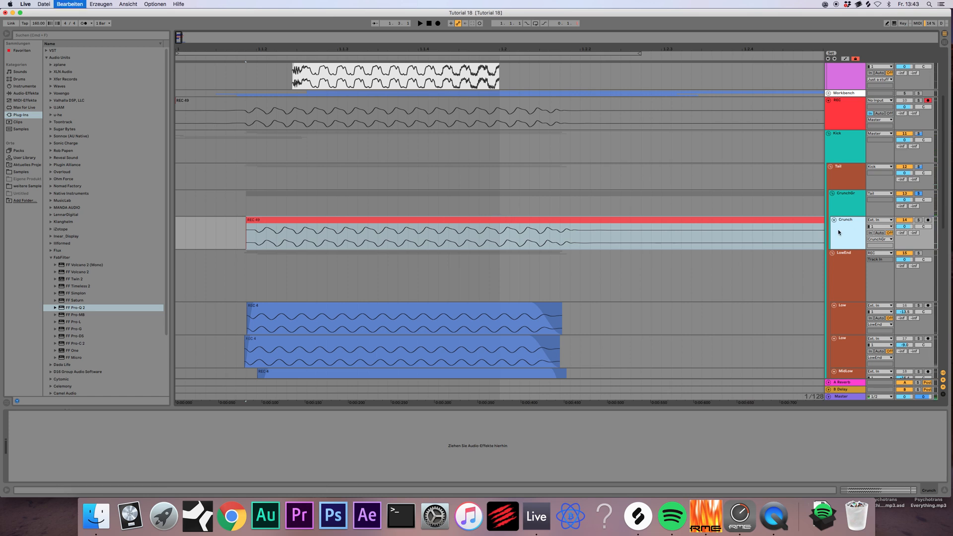
{"action": "key", "text": "super+d"}
{"action": "left_click", "coordinate": [854, 237]}
{"action": "key", "text": "space"}
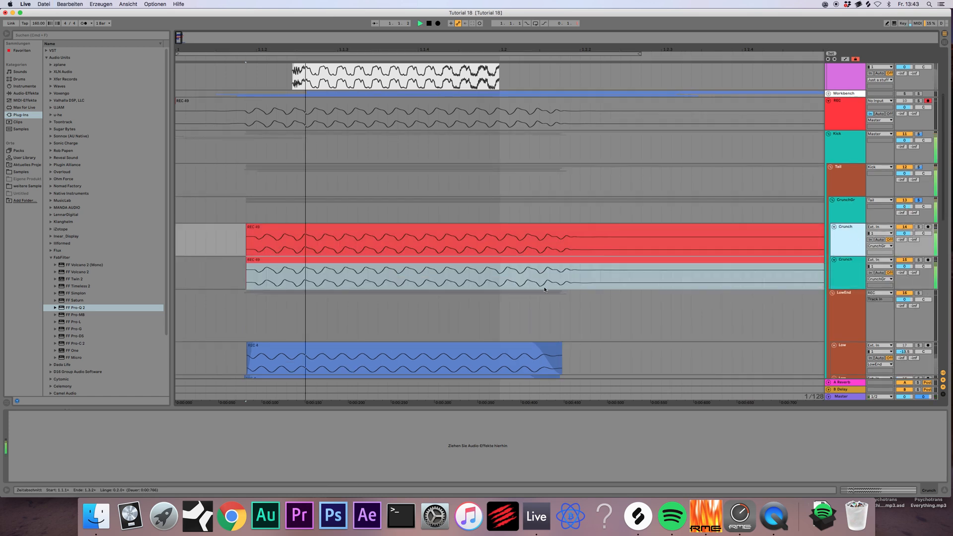
- Shift the clip on the duplicate Crunch track slightly later than the original Crunch clip, auditioning an earlier and a later offset
{"action": "key", "text": "space"}
{"action": "key", "text": "space"}
{"action": "left_click_drag", "start_coordinate": [488, 261], "coordinate": [468, 263]}
{"action": "key", "text": "space"}
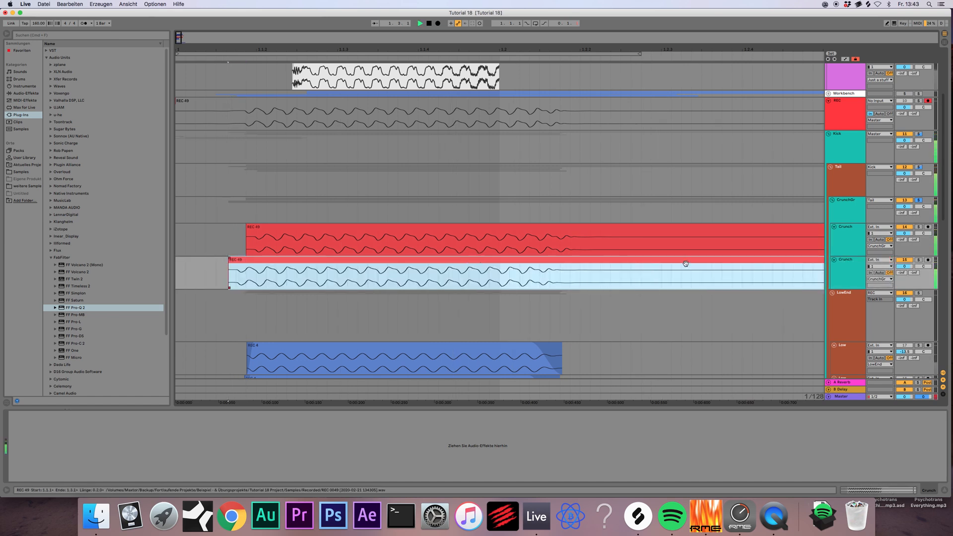
{"action": "key", "text": "space"}
{"action": "left_click_drag", "start_coordinate": [583, 260], "coordinate": [608, 264]}
{"action": "key", "text": "space"}
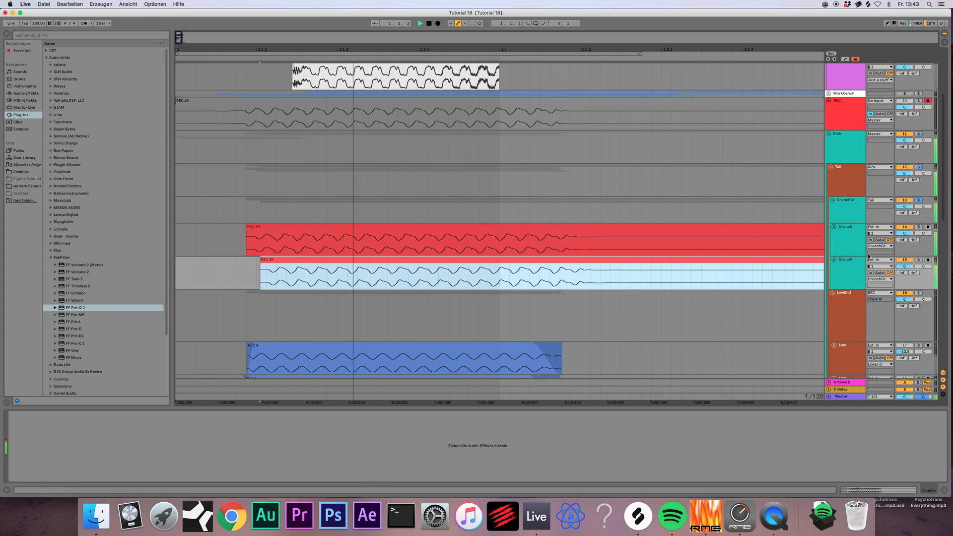
{"action": "key", "text": "space"}
- Rename the duplicate Crunch track as Crunch2
{"action": "left_click", "coordinate": [846, 269]}
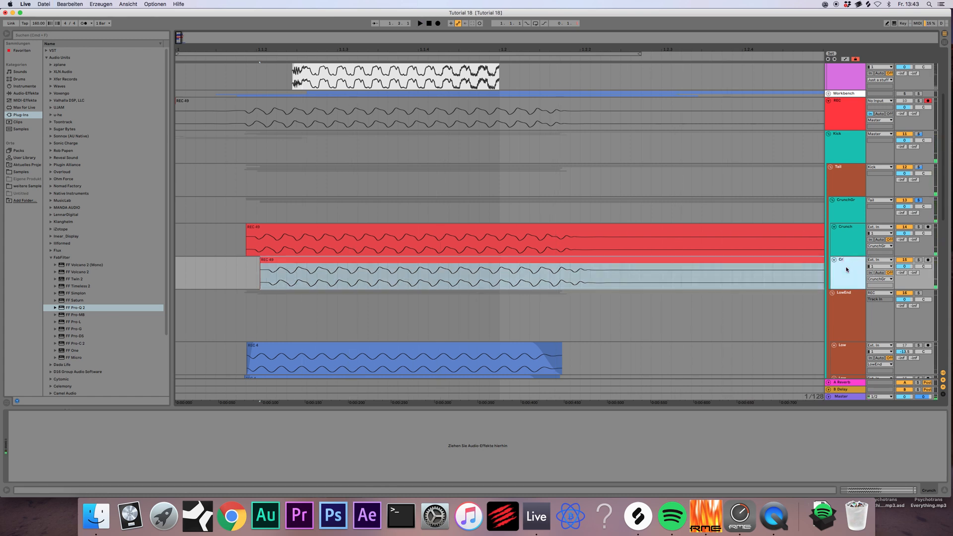
{"action": "key", "text": "space"}
{"action": "key", "text": "space"}
{"action": "left_click", "coordinate": [846, 215]}
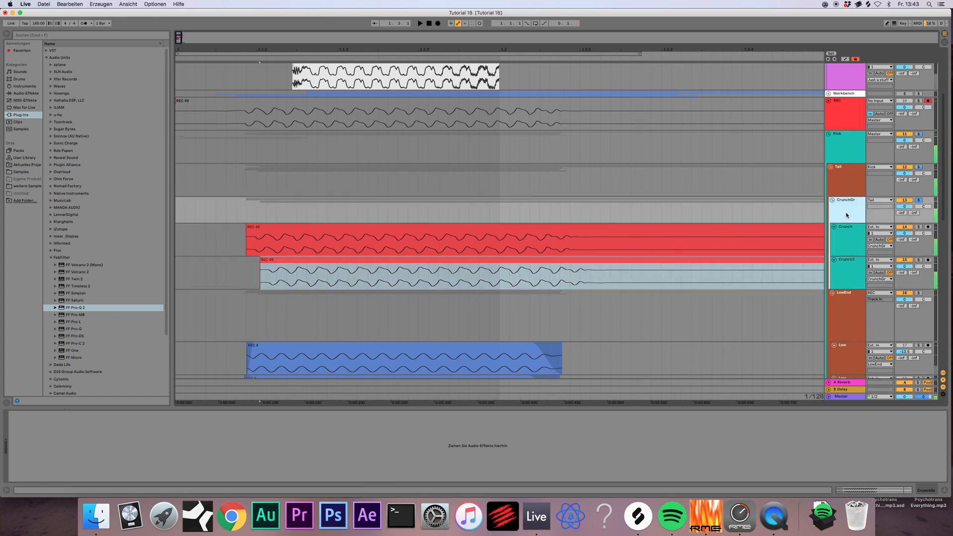
{"action": "left_click_drag", "start_coordinate": [76, 301], "coordinate": [251, 211]}
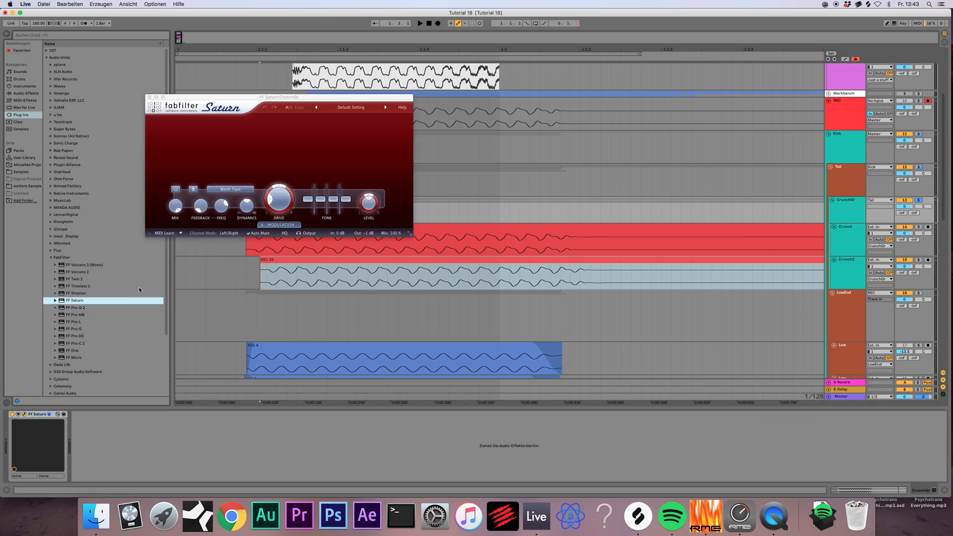
{"action": "left_click", "coordinate": [31, 417]}
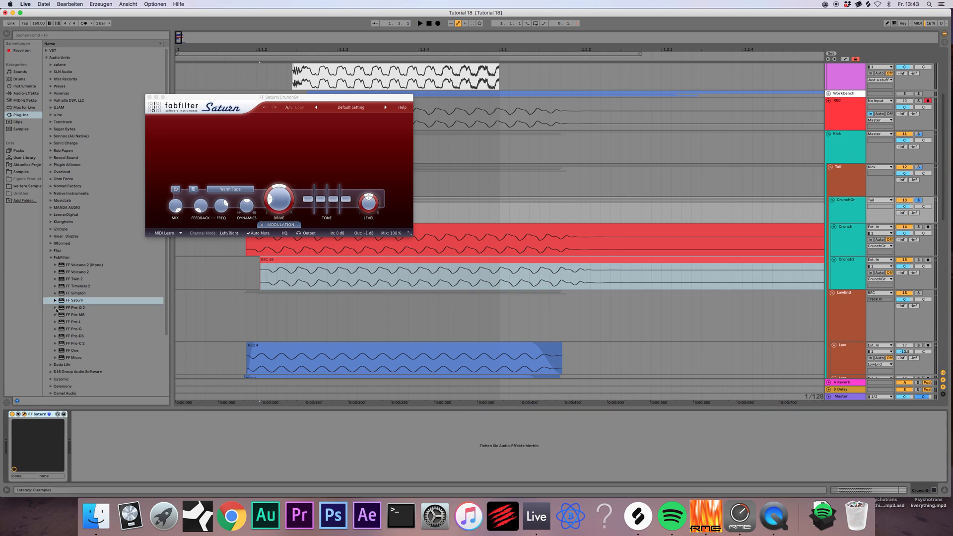
{"action": "key", "text": "Delete"}
- Add iZotope Trash 2 to the CrunchGr group and bend the upper part of its shape curve upward
{"action": "left_click", "coordinate": [50, 257]}
{"action": "left_click", "coordinate": [52, 230]}
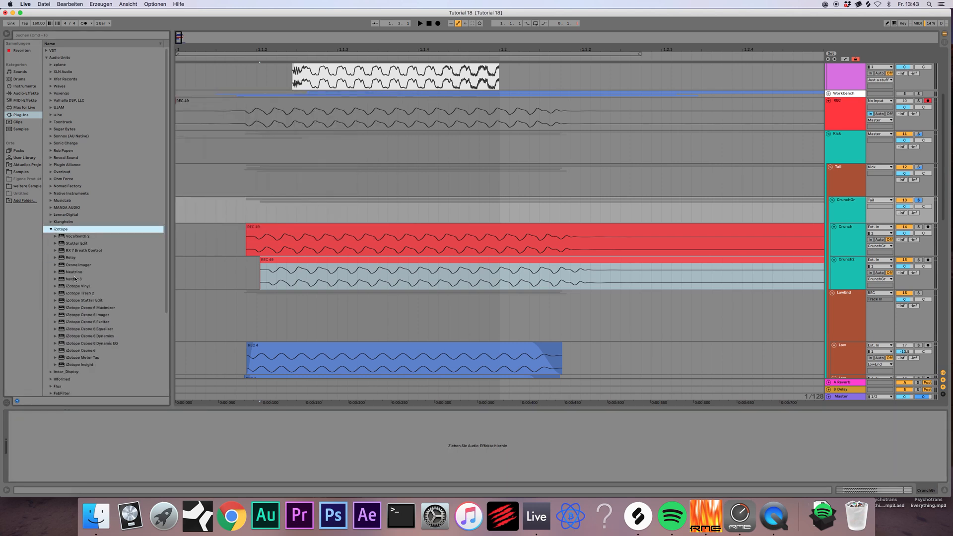
{"action": "left_click_drag", "start_coordinate": [80, 293], "coordinate": [343, 214]}
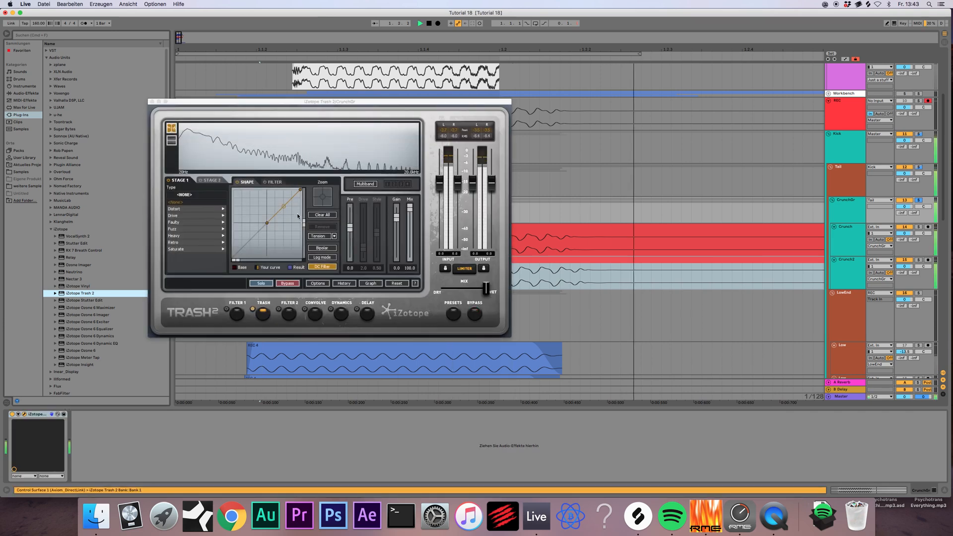
{"action": "left_click_drag", "start_coordinate": [286, 193], "coordinate": [284, 199]}
{"action": "key", "text": "space"}
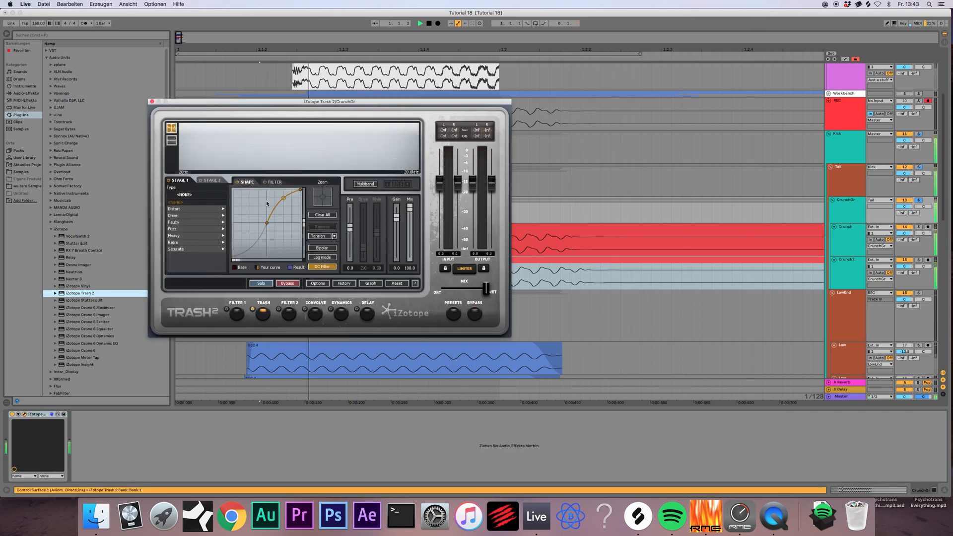
- Set the Stage 1 distortion type in Trash 2 to Busted and raise the upper point of the shape curve
{"action": "left_click", "coordinate": [205, 211]}
{"action": "left_click", "coordinate": [206, 209]}
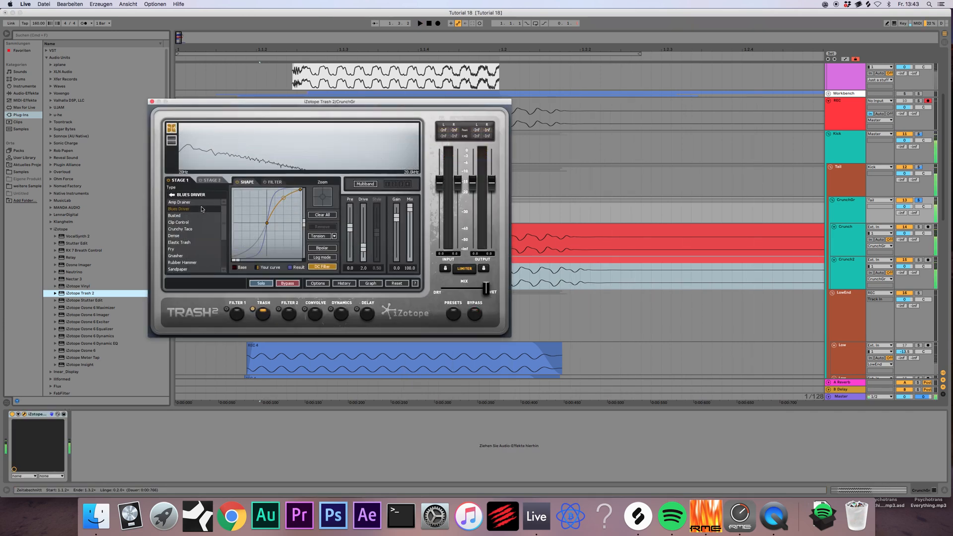
{"action": "left_click", "coordinate": [201, 215]}
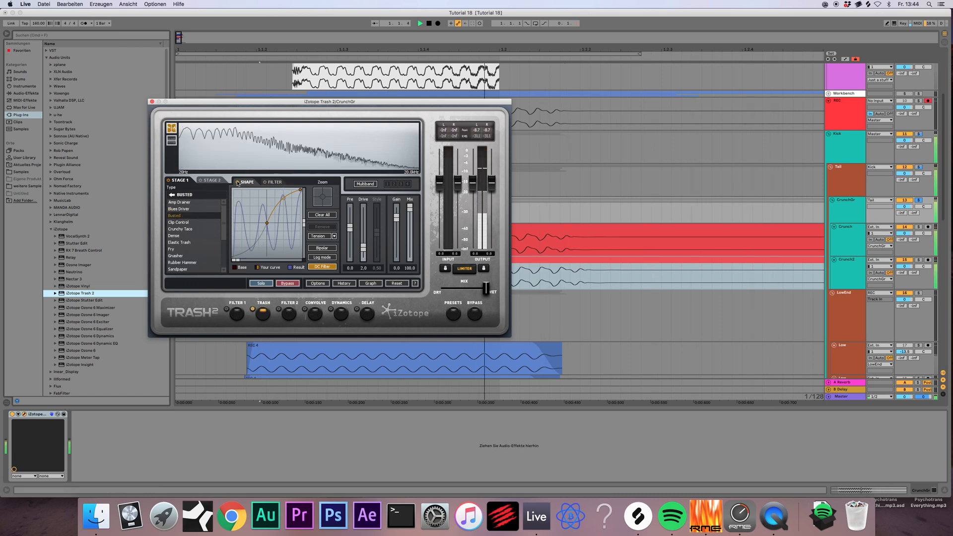
{"action": "left_click_drag", "start_coordinate": [285, 198], "coordinate": [285, 193]}
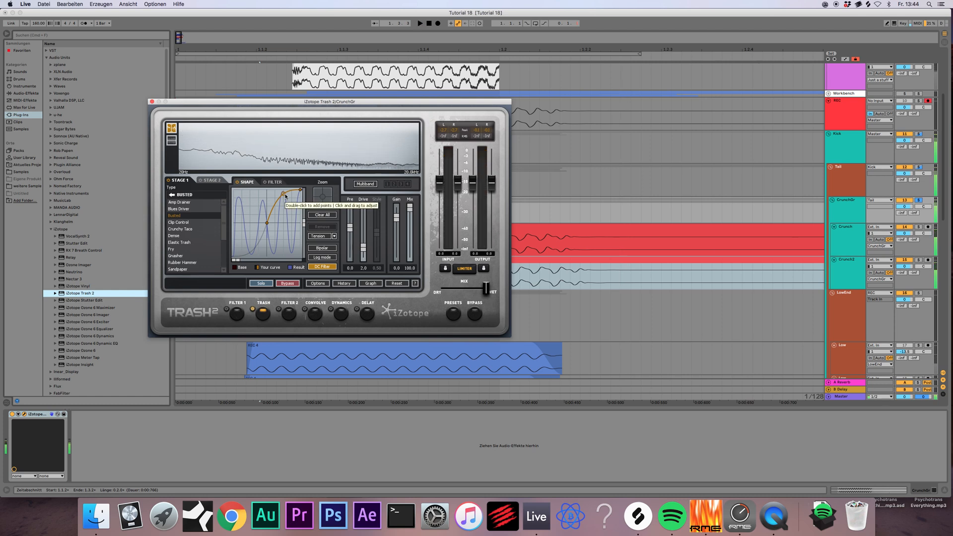
{"action": "key", "text": "space"}
{"action": "left_click", "coordinate": [151, 101]}
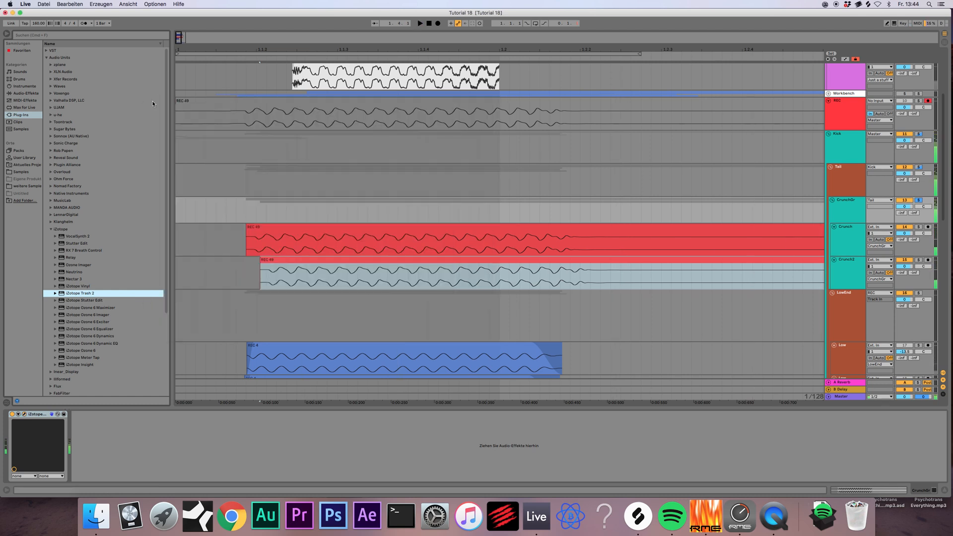
- Route the CrunchGr group's output to the REC track and record the distorted layers there from the start
{"action": "left_click", "coordinate": [438, 23]}
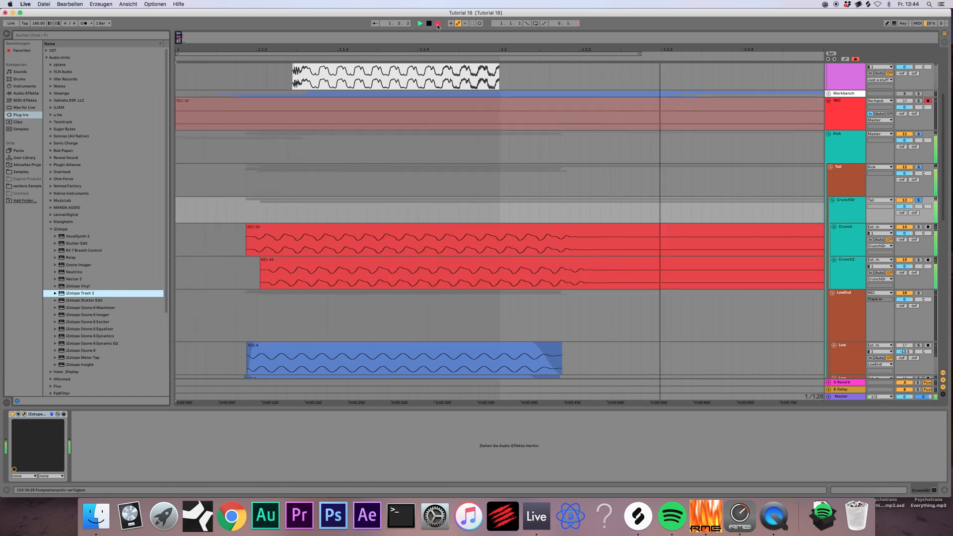
{"action": "left_click", "coordinate": [886, 211]}
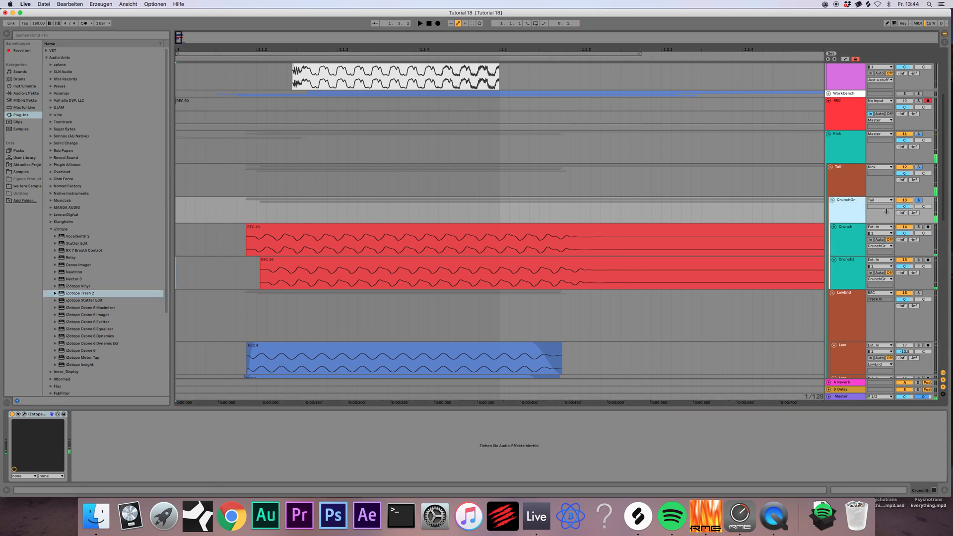
{"action": "left_click", "coordinate": [876, 201]}
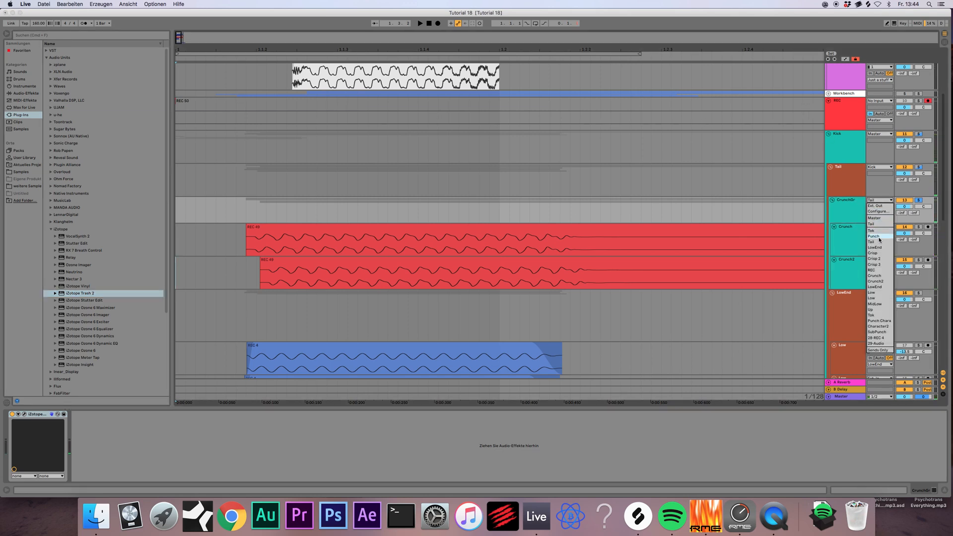
{"action": "left_click", "coordinate": [876, 270]}
{"action": "key", "text": "space"}
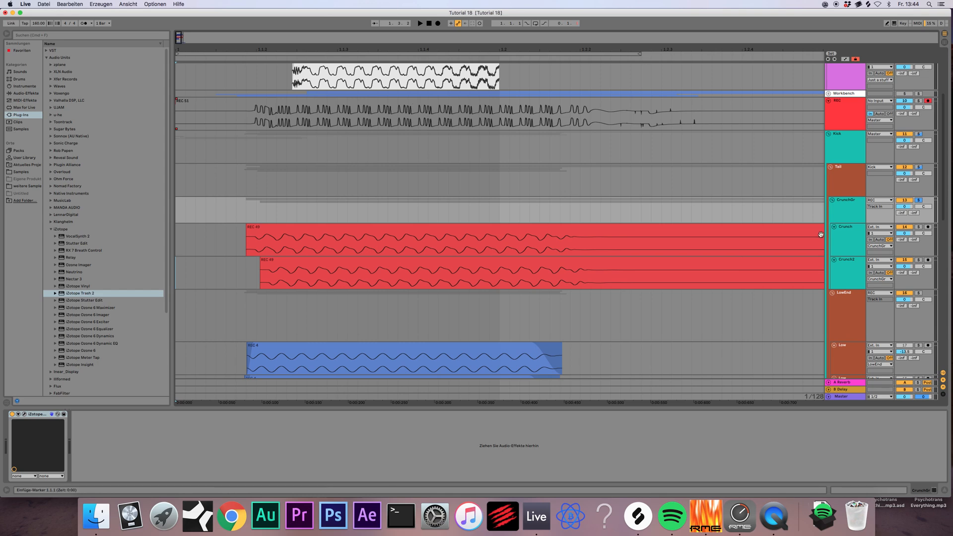
- Change the Trash 2 distortion to Blues Driver with a steeper shape curve and record the CrunchGr group onto REC again
{"action": "left_click", "coordinate": [839, 184]}
{"action": "left_click", "coordinate": [847, 217]}
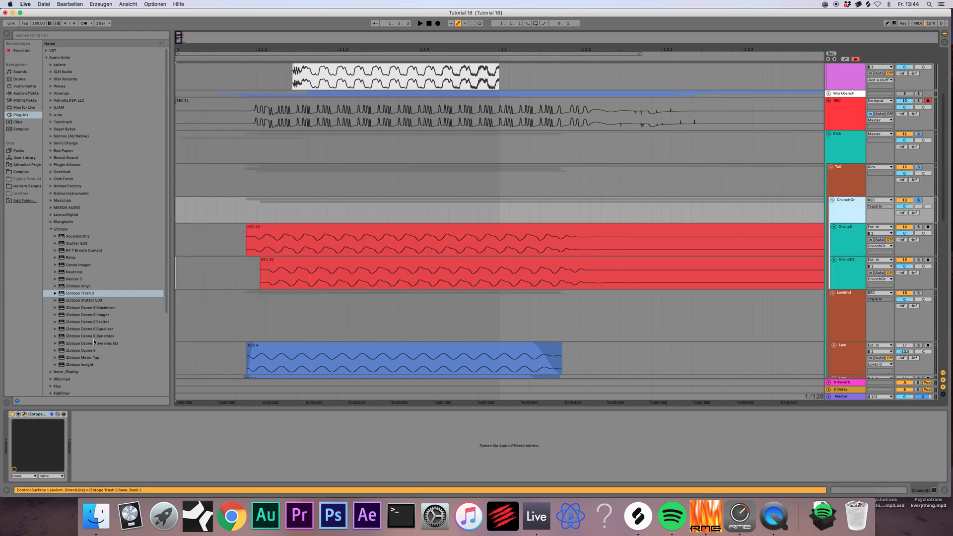
{"action": "key", "text": "space"}
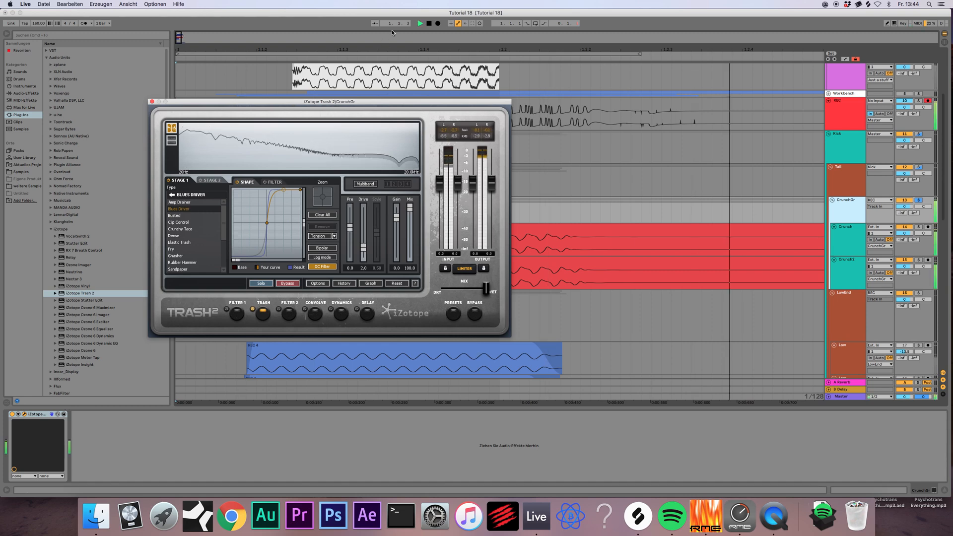
{"action": "left_click", "coordinate": [428, 23]}
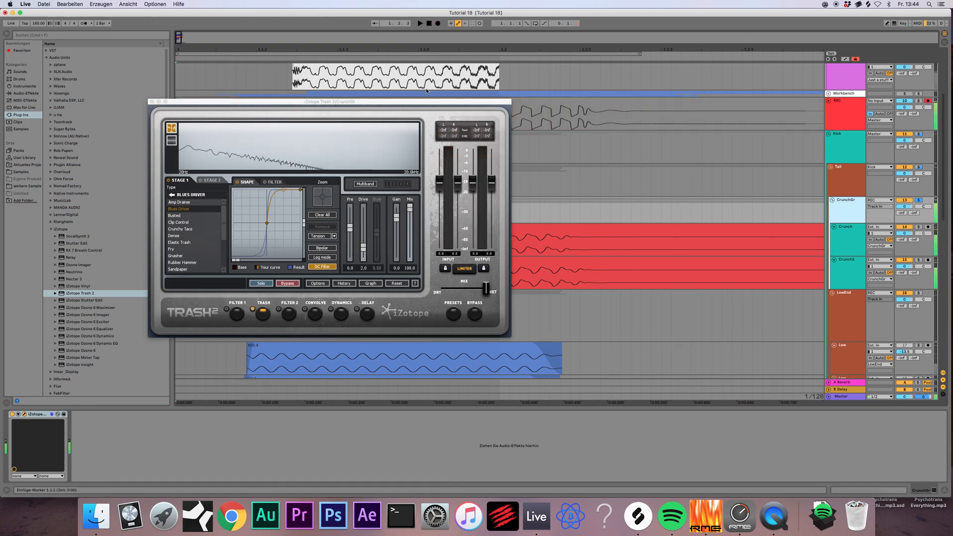
{"action": "left_click_drag", "start_coordinate": [421, 101], "coordinate": [475, 264]}
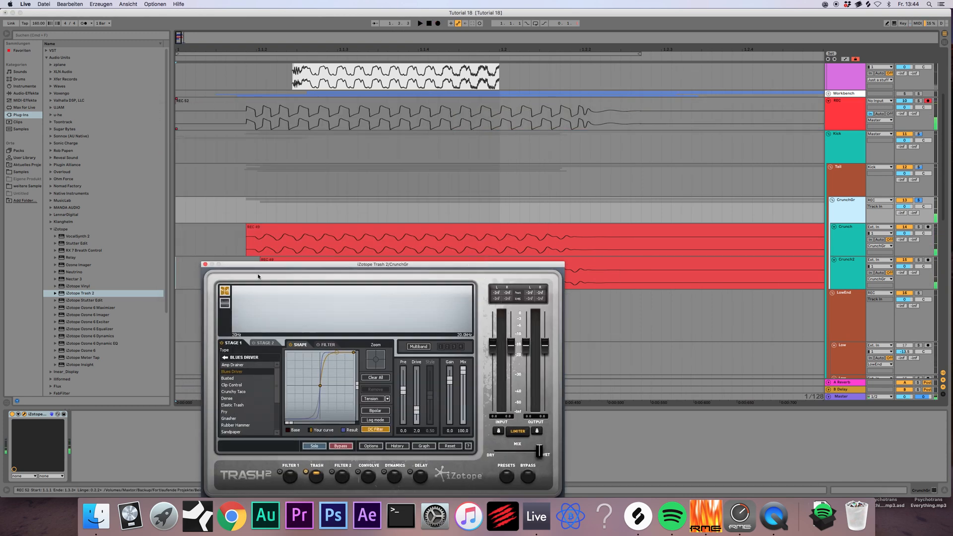
{"action": "left_click", "coordinate": [205, 265]}
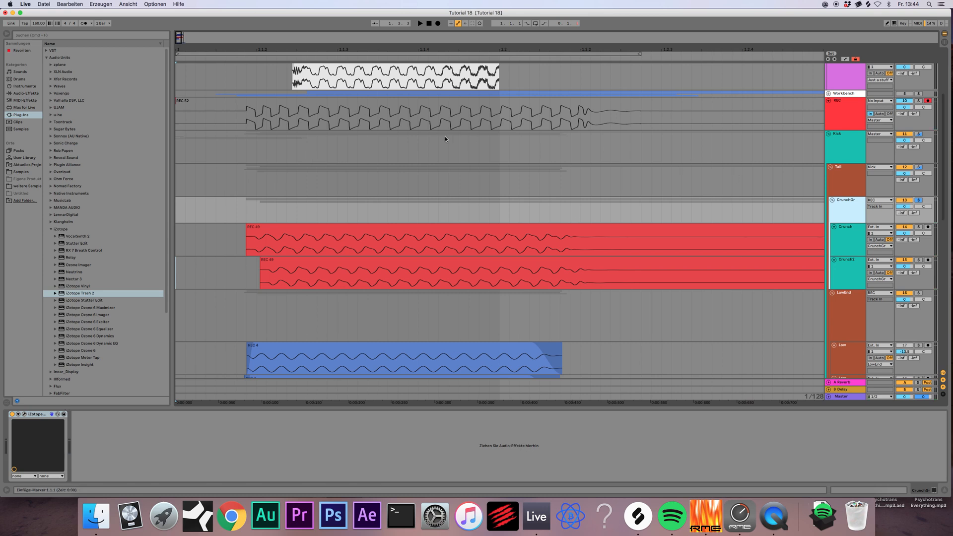
- Select the new REC recording to inspect its waveform and play the soloed crunch group
{"action": "left_click", "coordinate": [450, 109]}
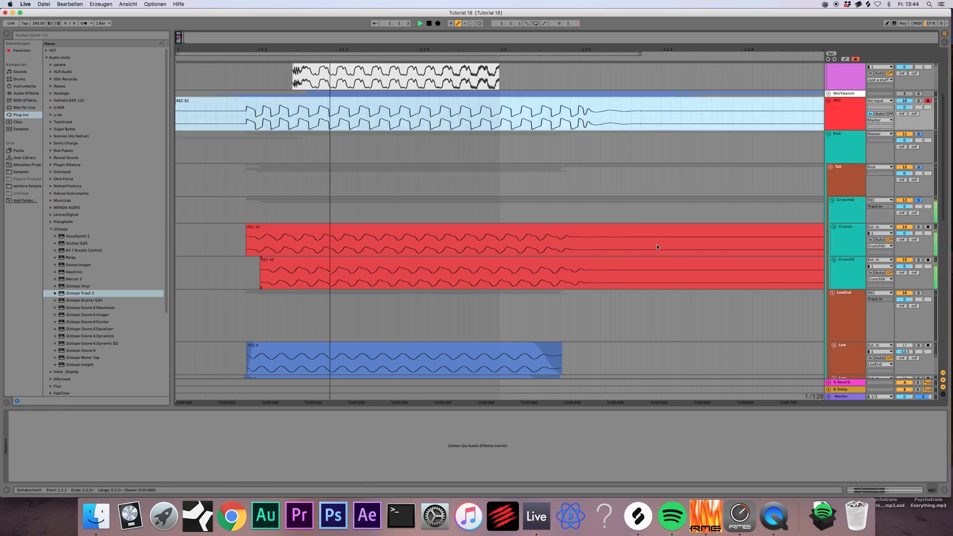
{"action": "key", "text": "space"}
{"action": "key", "text": "space"}
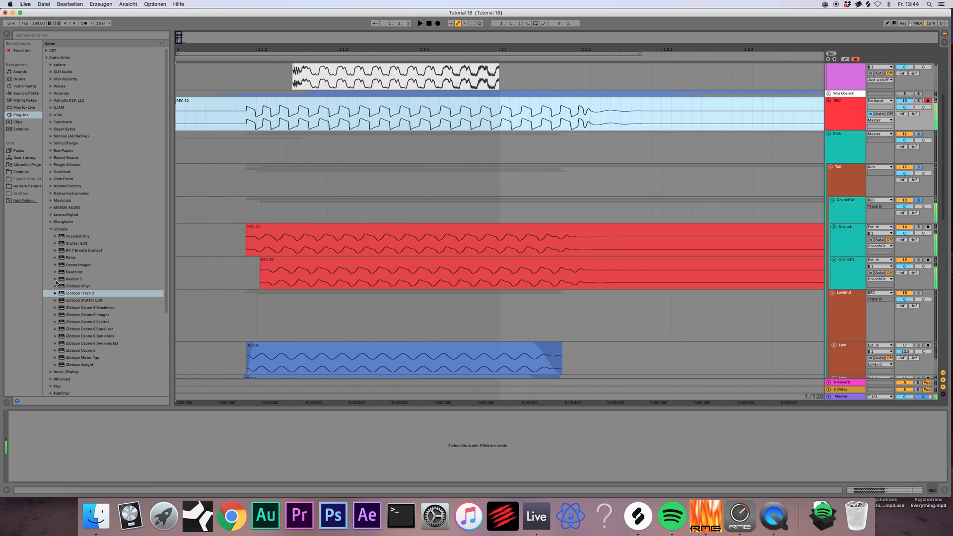
- Add FabFilter Pro-Q 2 after Trash 2 on the CrunchGr group
{"action": "left_click", "coordinate": [50, 229]}
{"action": "left_click", "coordinate": [51, 257]}
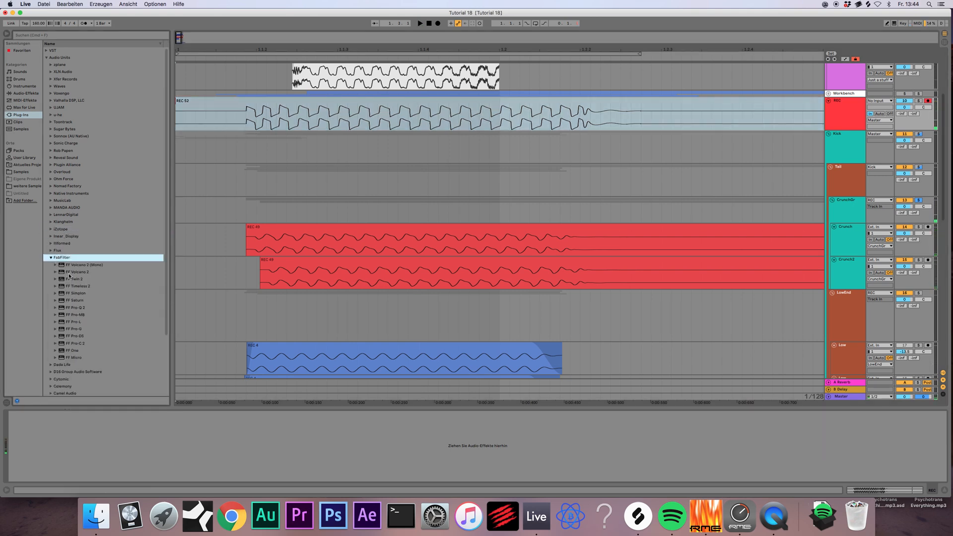
{"action": "left_click", "coordinate": [78, 309]}
{"action": "left_click_drag", "start_coordinate": [343, 212], "coordinate": [344, 212]}
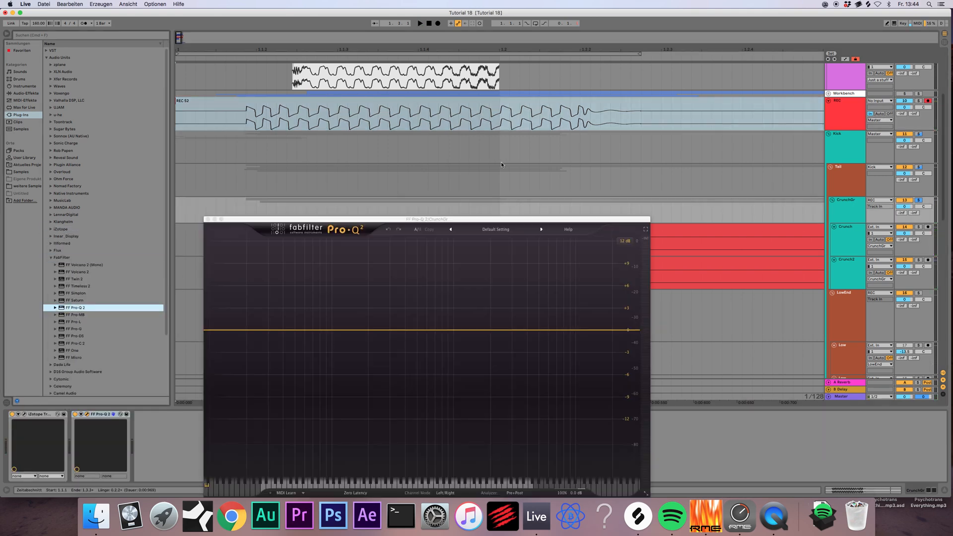
- Load the Low Cut Brickwall preset in Pro-Q 2 and raise the cutoff to about 183 Hz during playback
{"action": "left_click", "coordinate": [497, 238]}
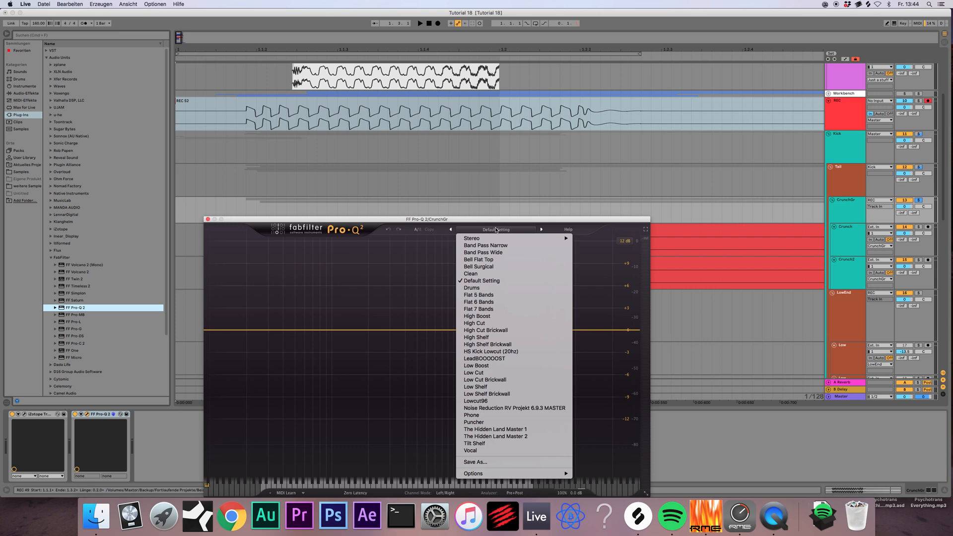
{"action": "left_click", "coordinate": [513, 379]}
{"action": "key", "text": "space"}
{"action": "left_click_drag", "start_coordinate": [295, 330], "coordinate": [366, 335]}
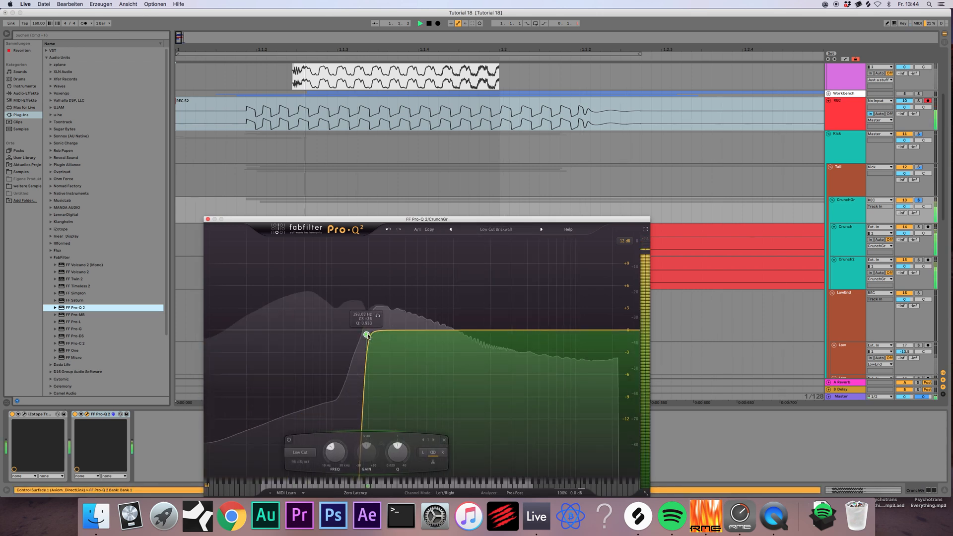
{"action": "key", "text": "space"}
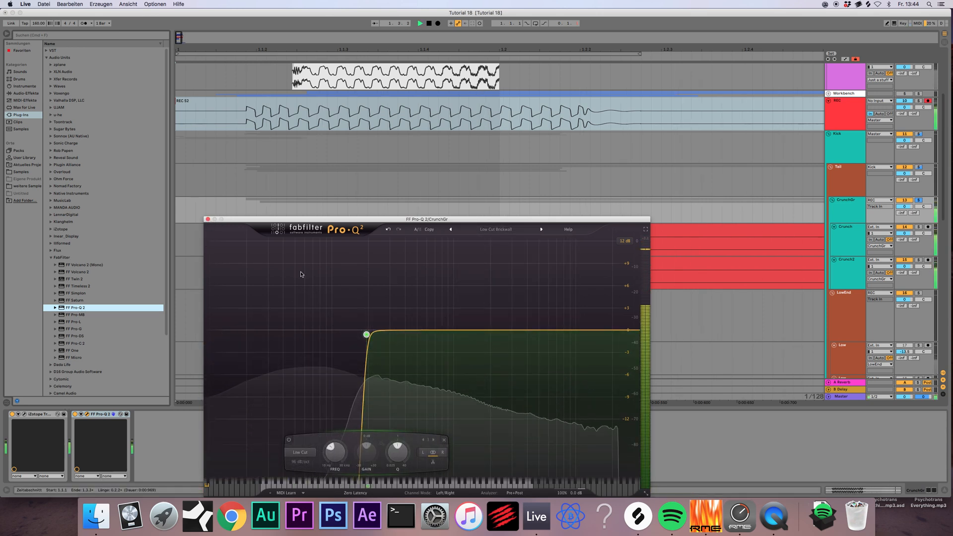
{"action": "left_click", "coordinate": [208, 218]}
{"action": "key", "text": "space"}
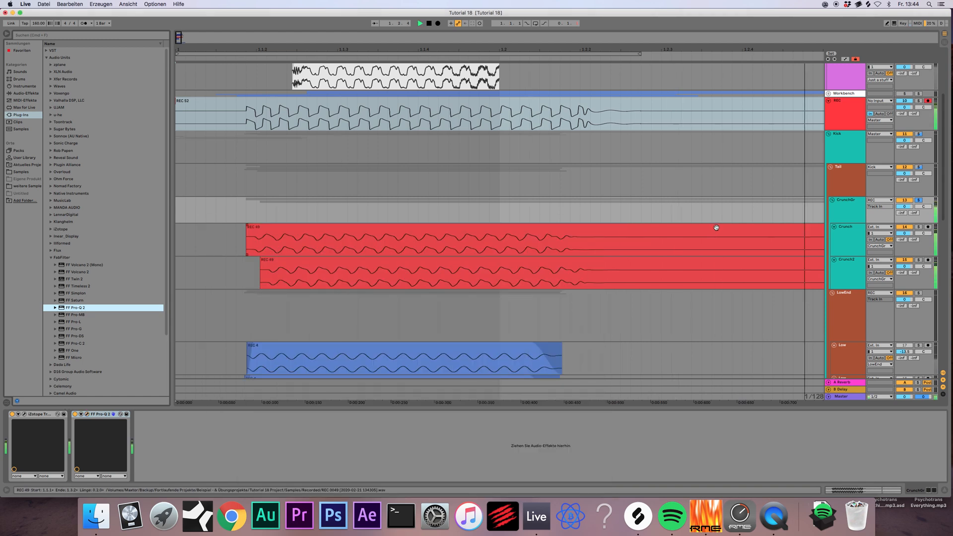
- Unsolo the CrunchGr group and record the combined crunch and low-end layers onto the REC track from the start
{"action": "left_click", "coordinate": [918, 200]}
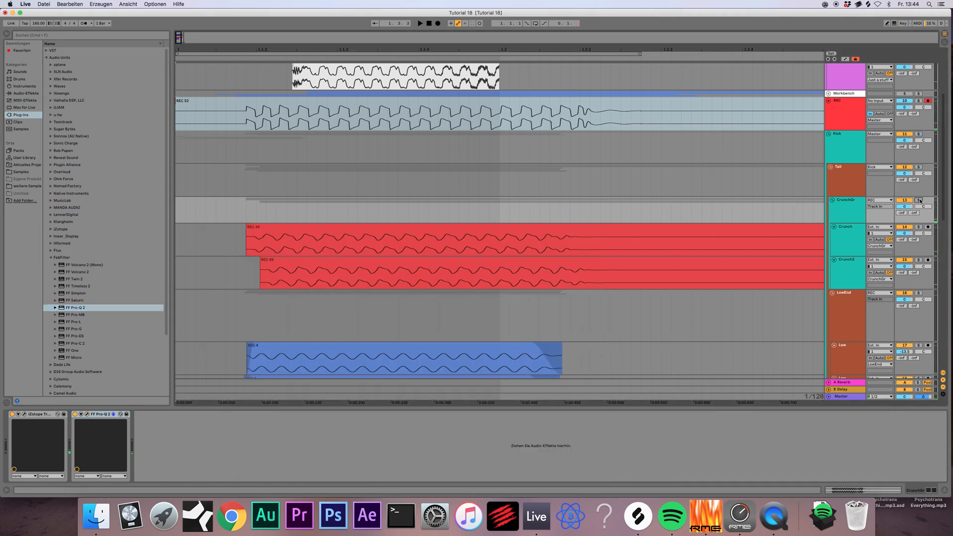
{"action": "key", "text": "space"}
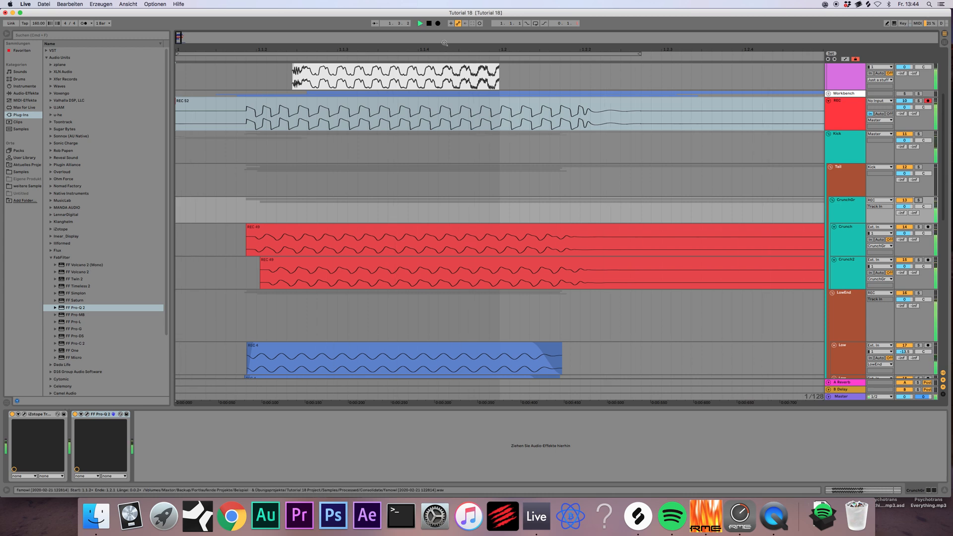
{"action": "key", "text": "space"}
{"action": "left_click", "coordinate": [437, 23]}
{"action": "key", "text": "space"}
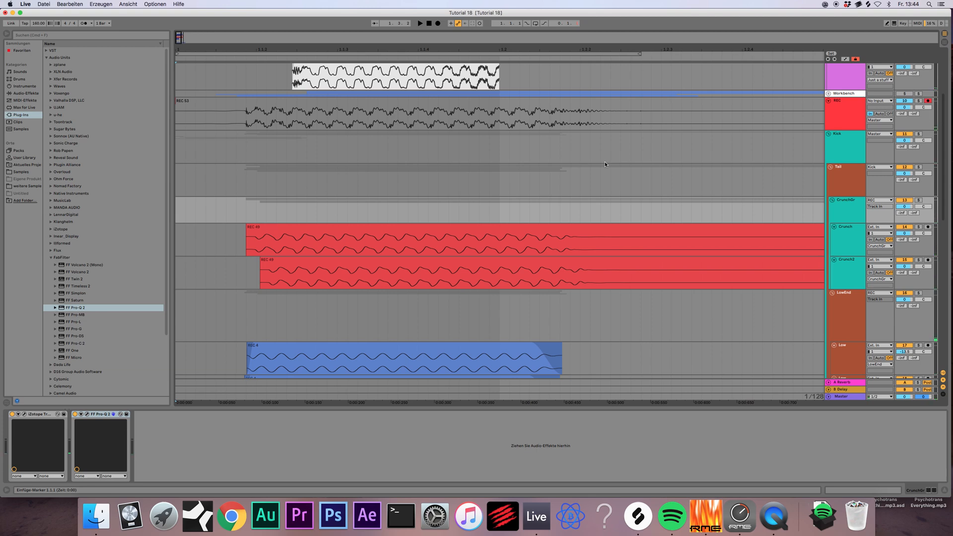
- Add the ValhallaRoom reverb after Pro-Q 2 on the CrunchGr group
{"action": "scroll", "coordinate": [604, 162], "scroll_direction": "up", "scroll_amount": 2}
{"action": "scroll", "coordinate": [797, 234], "scroll_direction": "down", "scroll_amount": 1}
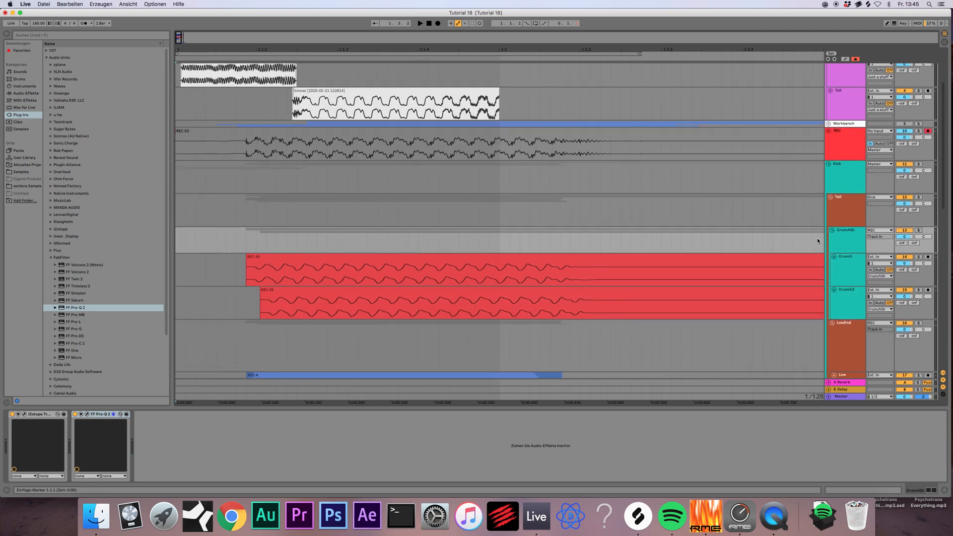
{"action": "left_click", "coordinate": [848, 237]}
{"action": "left_click", "coordinate": [847, 207]}
{"action": "left_click", "coordinate": [849, 235]}
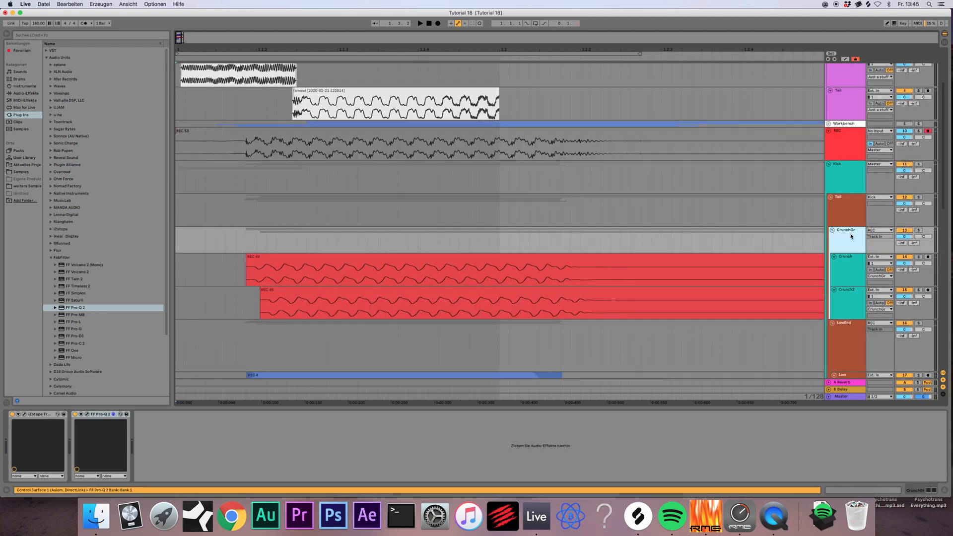
{"action": "left_click", "coordinate": [53, 256]}
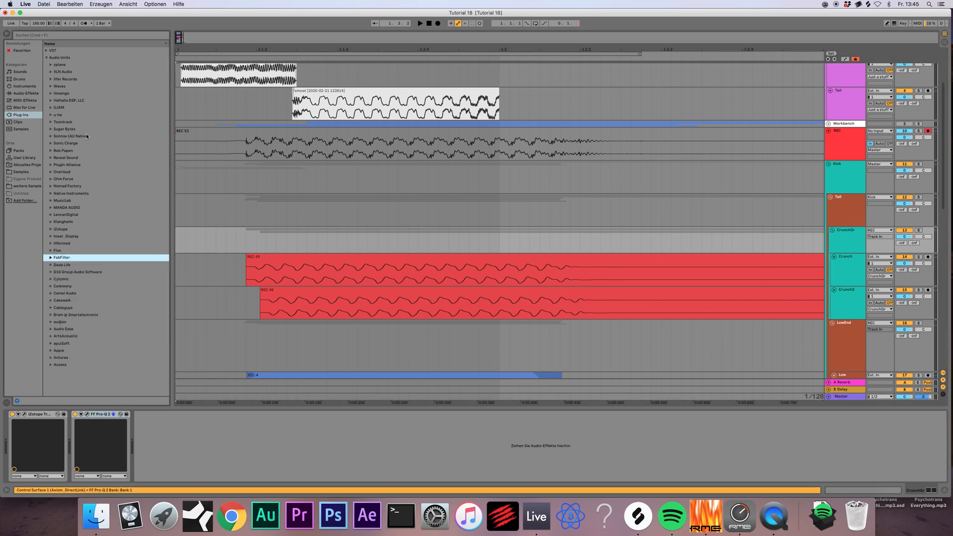
{"action": "left_click", "coordinate": [62, 101]}
{"action": "left_click_drag", "start_coordinate": [80, 107], "coordinate": [310, 237]}
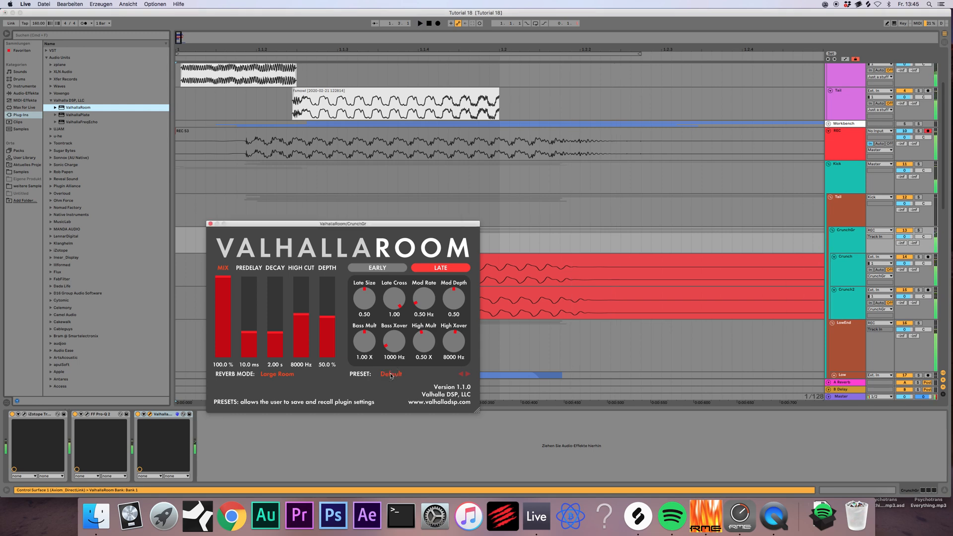
- Load the JangleChamber preset in ValhallaRoom and shorten its decay to 1.55 s
{"action": "left_click", "coordinate": [411, 257]}
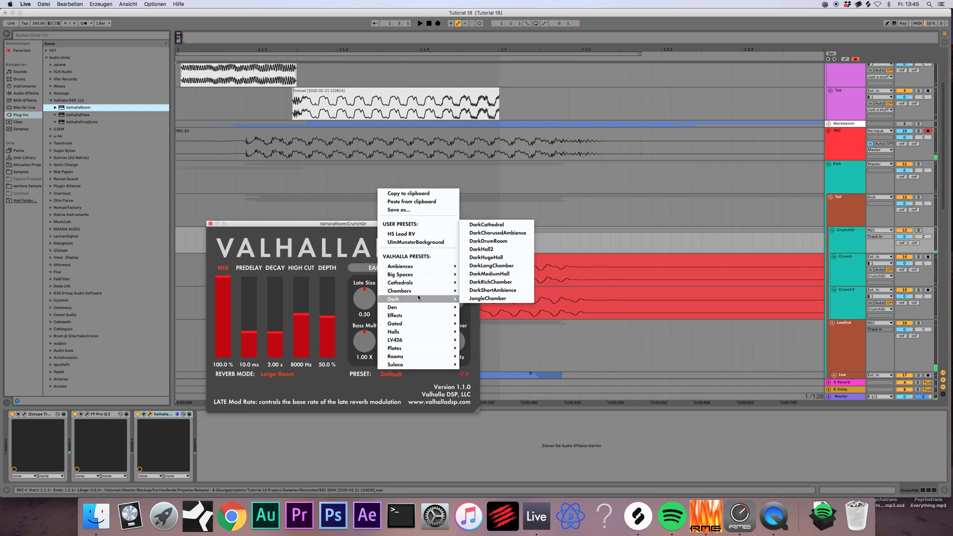
{"action": "left_click", "coordinate": [466, 298]}
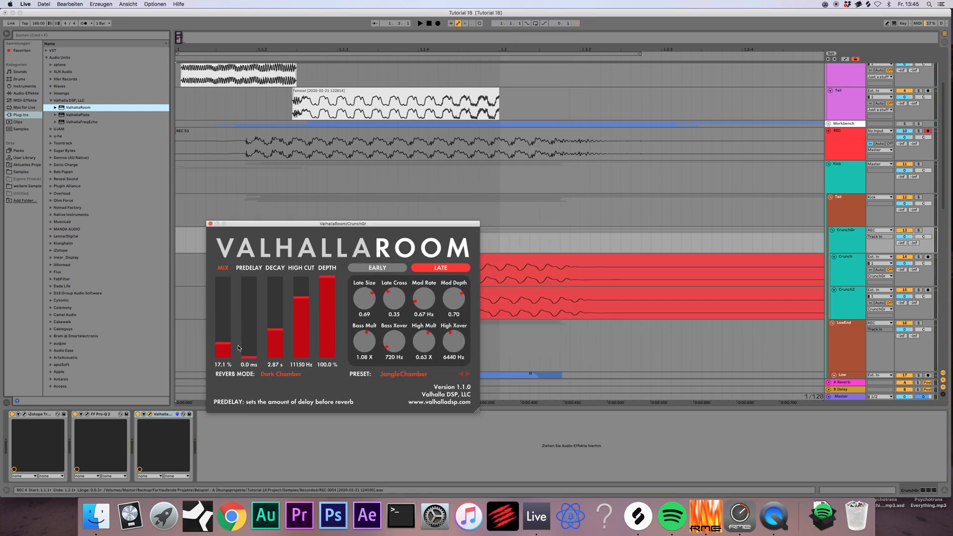
{"action": "key", "text": "space"}
{"action": "left_click_drag", "start_coordinate": [271, 337], "coordinate": [278, 337]}
- Add a Utility after ValhallaRoom on CrunchGr, switch it to mono and play the tail
{"action": "left_click", "coordinate": [33, 93]}
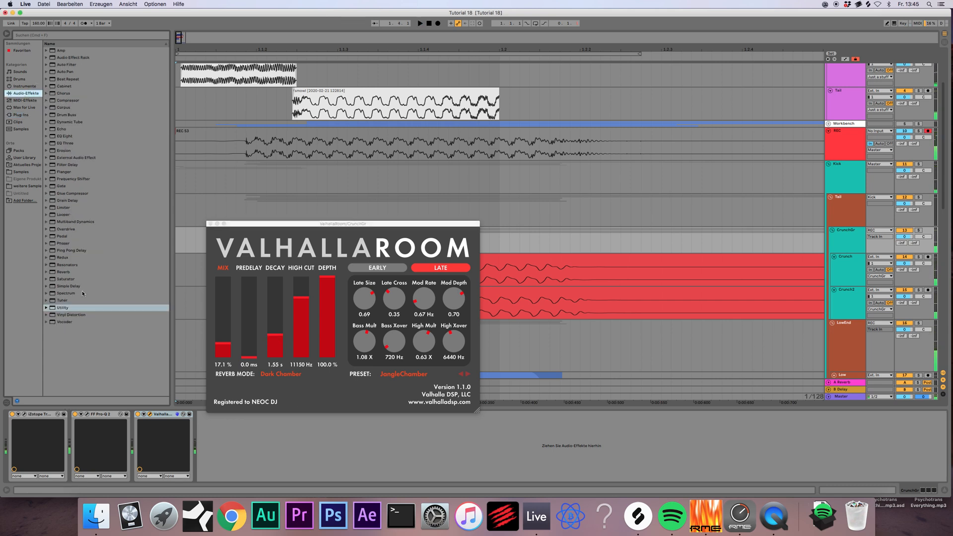
{"action": "left_click_drag", "start_coordinate": [64, 308], "coordinate": [211, 454]}
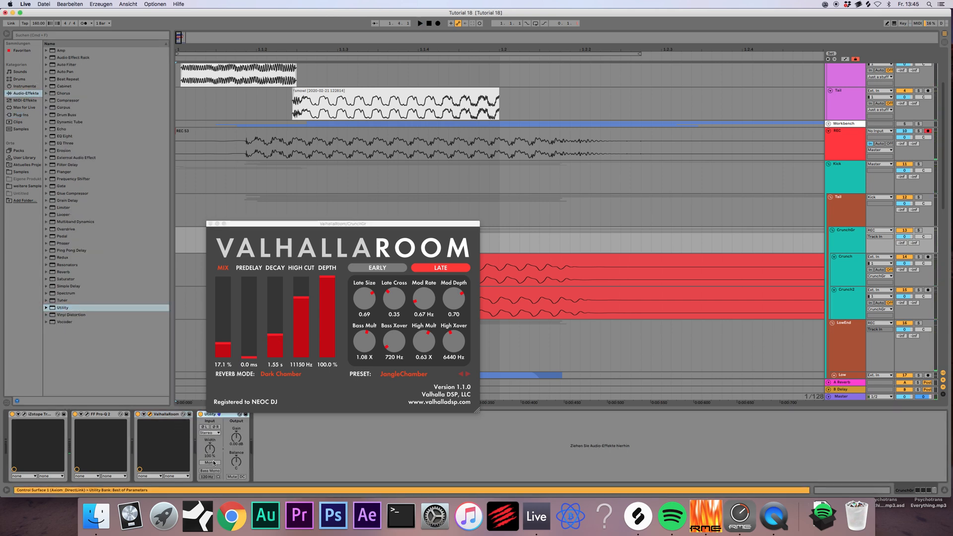
{"action": "key", "text": "space"}
{"action": "left_click", "coordinate": [210, 224]}
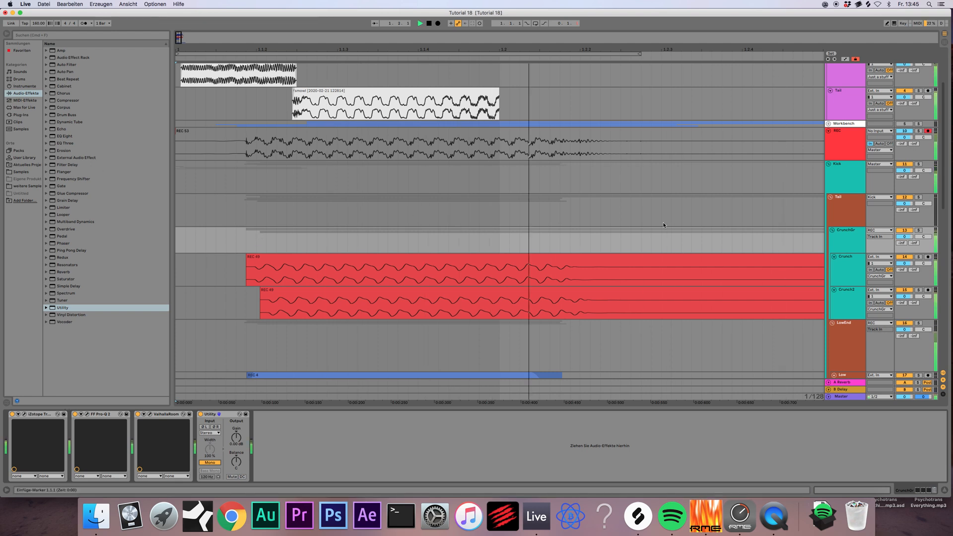
{"action": "left_click", "coordinate": [846, 240]}
{"action": "key", "text": "space"}
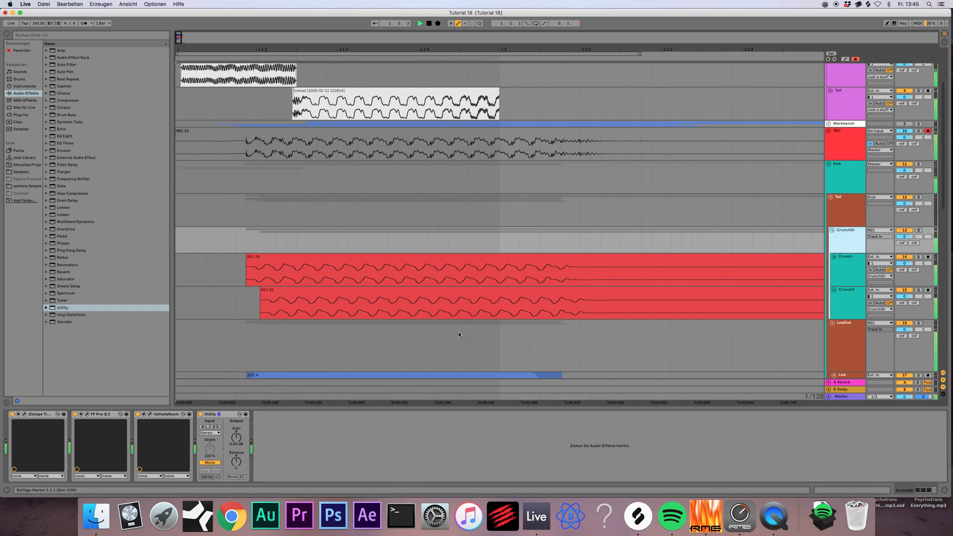
- Lower the ValhallaRoom mix to 8.8 % and listen to the result
{"action": "left_click", "coordinate": [150, 413]}
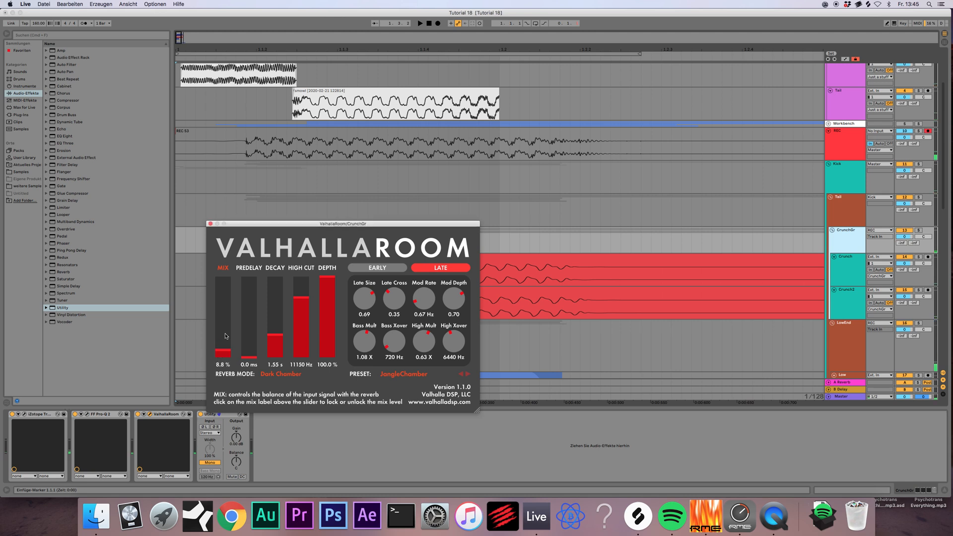
{"action": "key", "text": "space"}
{"action": "left_click", "coordinate": [212, 221]}
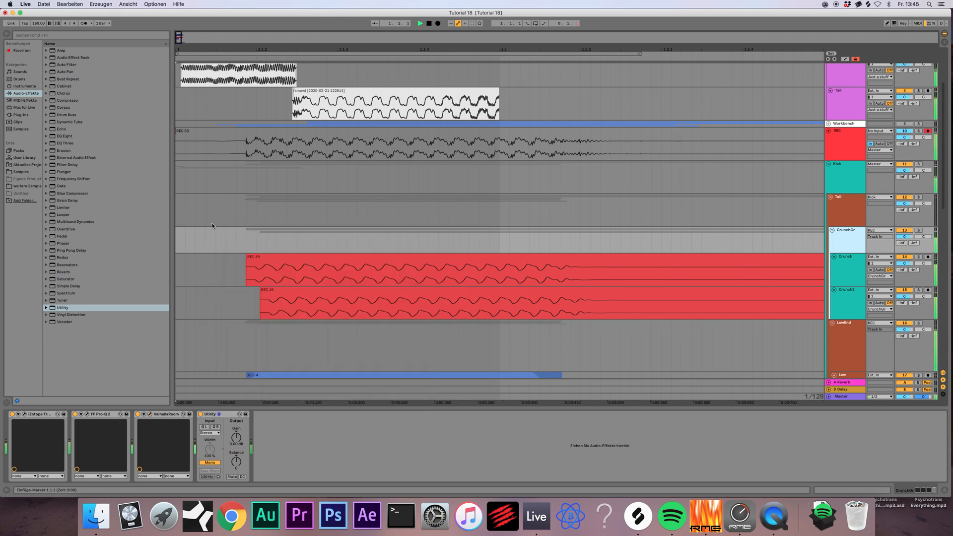
- Add a second FabFilter Pro-Q 2 after Utility on the CrunchGr group
{"action": "left_click", "coordinate": [20, 114]}
{"action": "key", "text": "space"}
{"action": "left_click", "coordinate": [54, 280]}
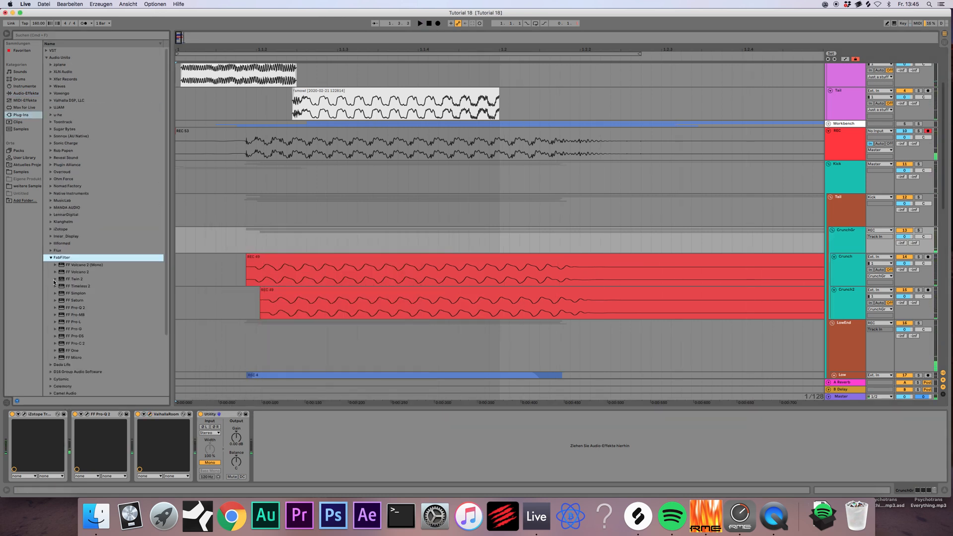
{"action": "left_click_drag", "start_coordinate": [76, 308], "coordinate": [306, 452]}
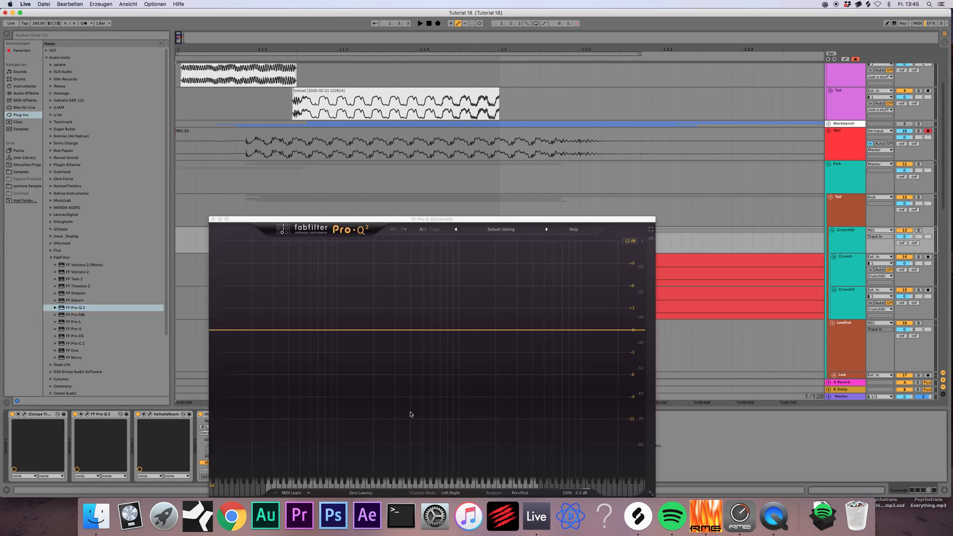
- Create a wide bell boost of about 5.2 dB around 5 kHz in the new Pro-Q 2 during playback
{"action": "key", "text": "space"}
{"action": "left_click_drag", "start_coordinate": [491, 330], "coordinate": [553, 282]}
{"action": "left_click_drag", "start_coordinate": [586, 457], "coordinate": [586, 472]}
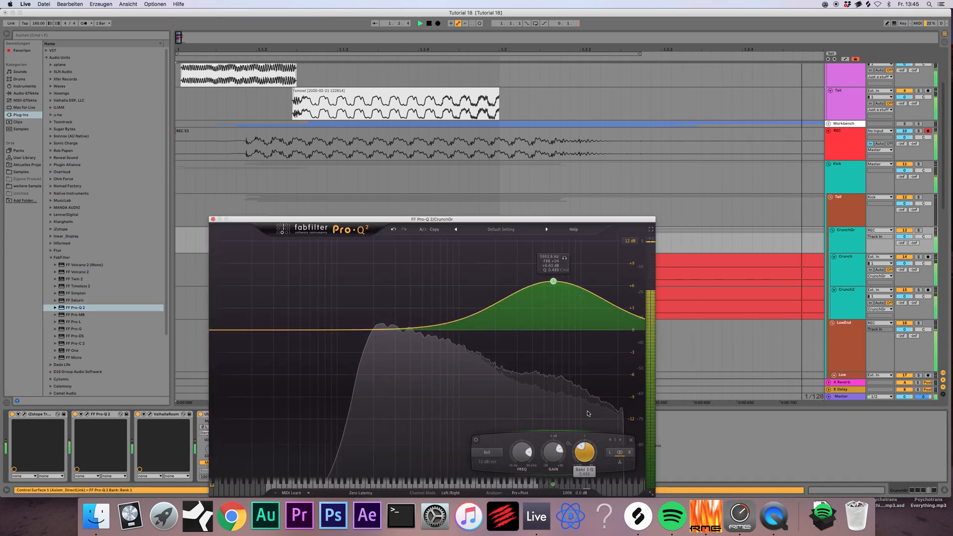
{"action": "left_click_drag", "start_coordinate": [553, 281], "coordinate": [548, 292]}
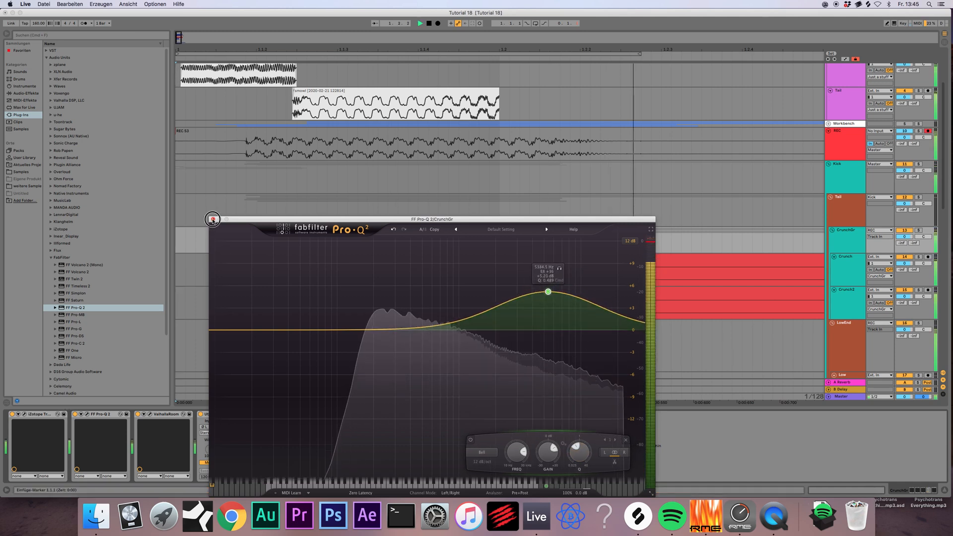
{"action": "left_click", "coordinate": [213, 219]}
- Turn down the CrunchGr group's volume slightly and play the tail to check the balance
{"action": "left_click", "coordinate": [841, 204]}
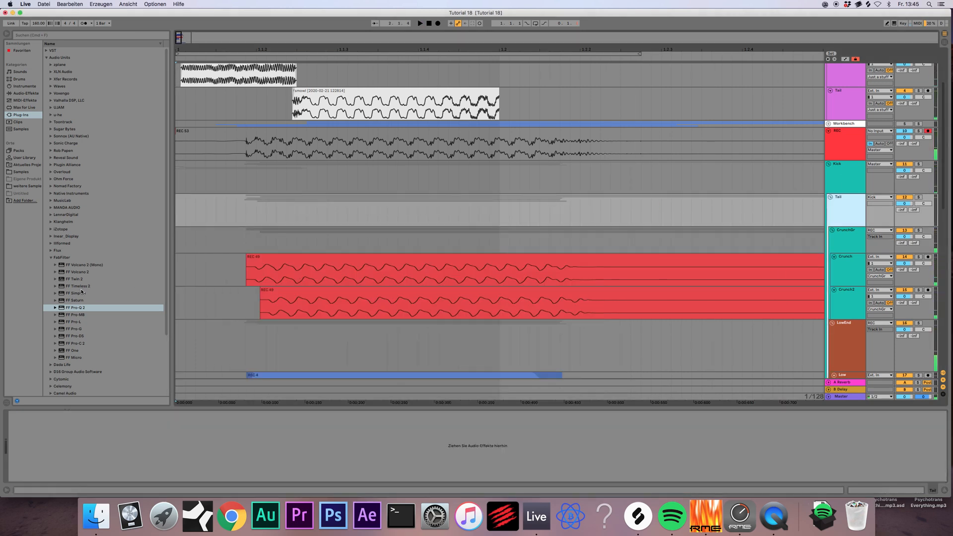
{"action": "left_click", "coordinate": [51, 258]}
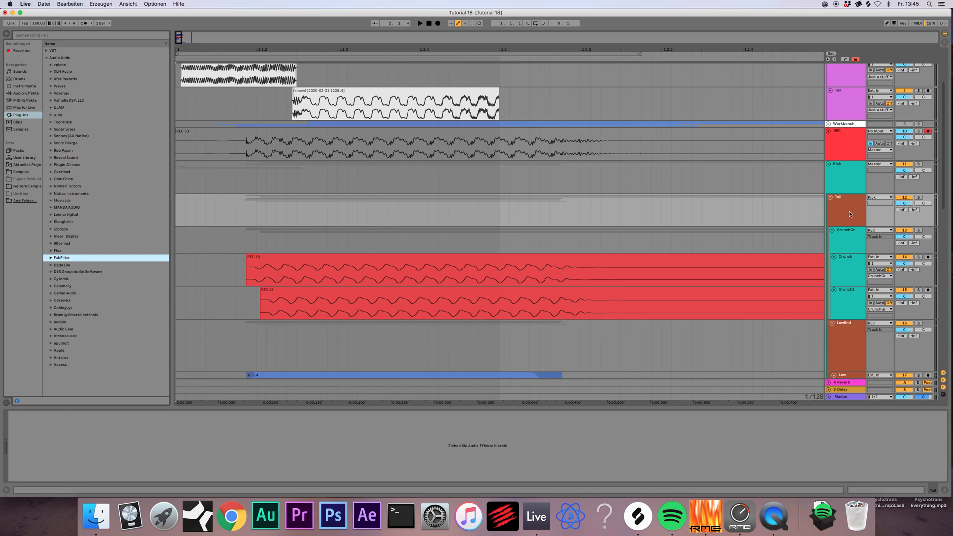
{"action": "left_click", "coordinate": [847, 240]}
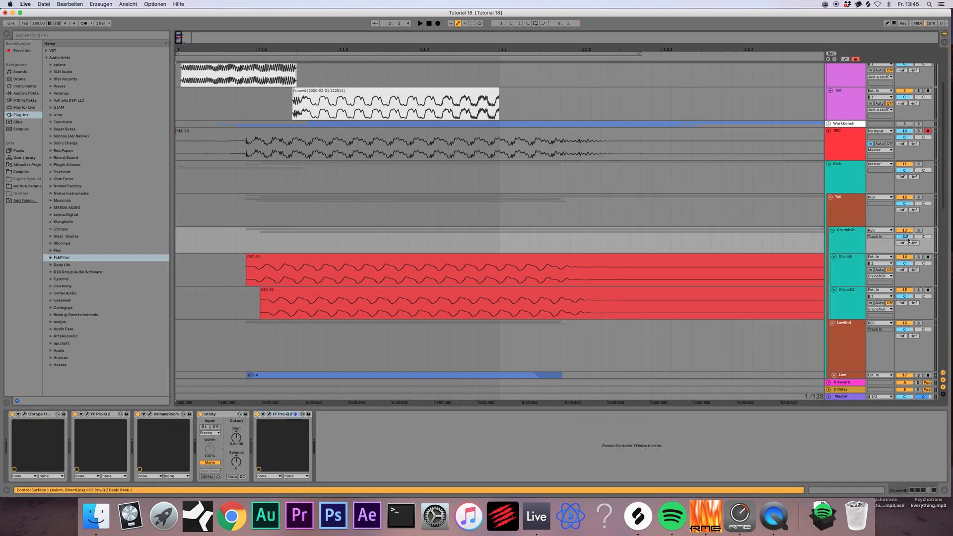
{"action": "key", "text": "space"}
- Add iZotope Trash 2 to the Tail group and set its Stage 1 distortion to Amp Drainer
{"action": "left_click", "coordinate": [841, 213]}
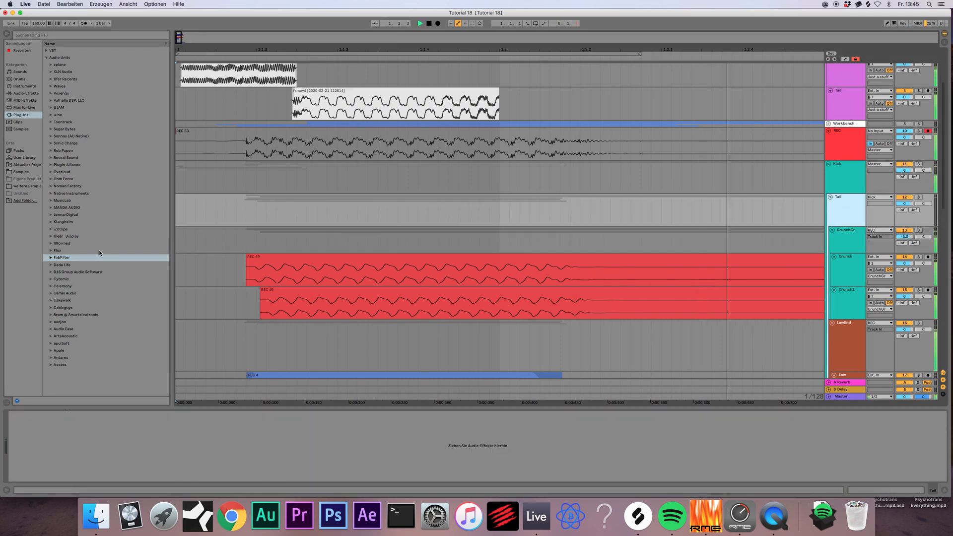
{"action": "key", "text": "space"}
{"action": "left_click", "coordinate": [51, 229]}
{"action": "left_click_drag", "start_coordinate": [74, 293], "coordinate": [342, 221]}
{"action": "left_click", "coordinate": [272, 331]}
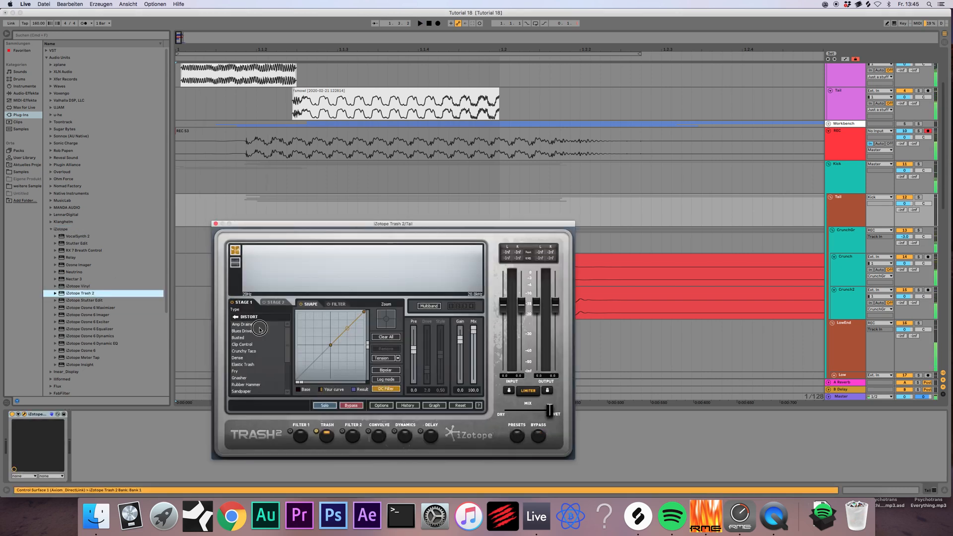
{"action": "left_click", "coordinate": [257, 324]}
{"action": "key", "text": "space"}
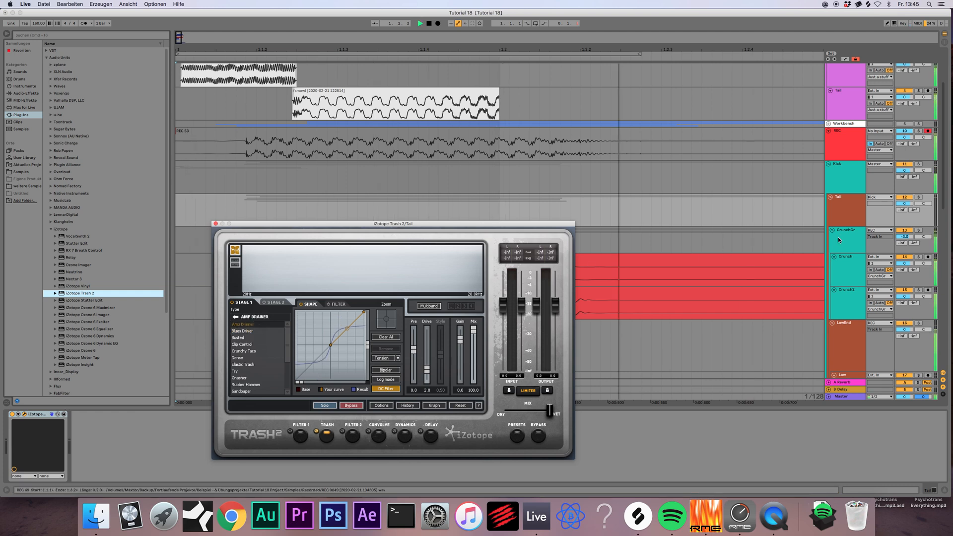
- Route the CrunchGr group's output to the Tail group instead of REC and start playback
{"action": "left_click", "coordinate": [849, 202]}
{"action": "left_click", "coordinate": [846, 230]}
{"action": "left_click", "coordinate": [879, 230]}
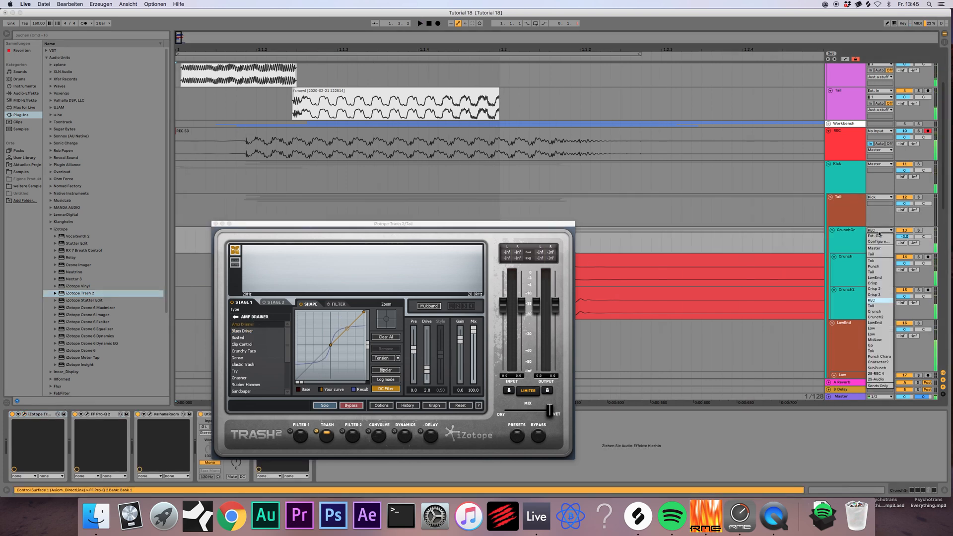
{"action": "key", "text": "Return"}
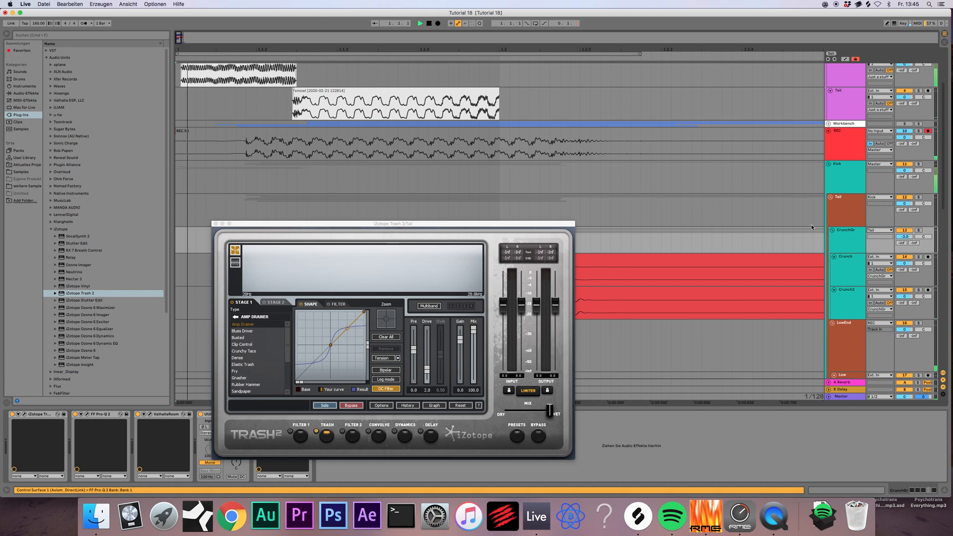
- Move the global mix of the Tail group's Trash 2 to about one third wet and listen
{"action": "left_click_drag", "start_coordinate": [549, 410], "coordinate": [518, 410]}
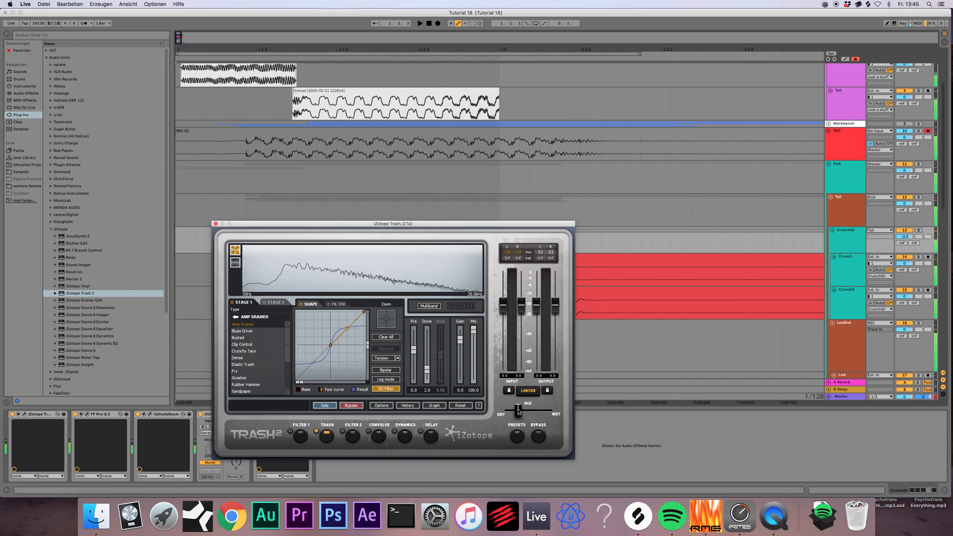
{"action": "left_click", "coordinate": [216, 224]}
{"action": "key", "text": "space"}
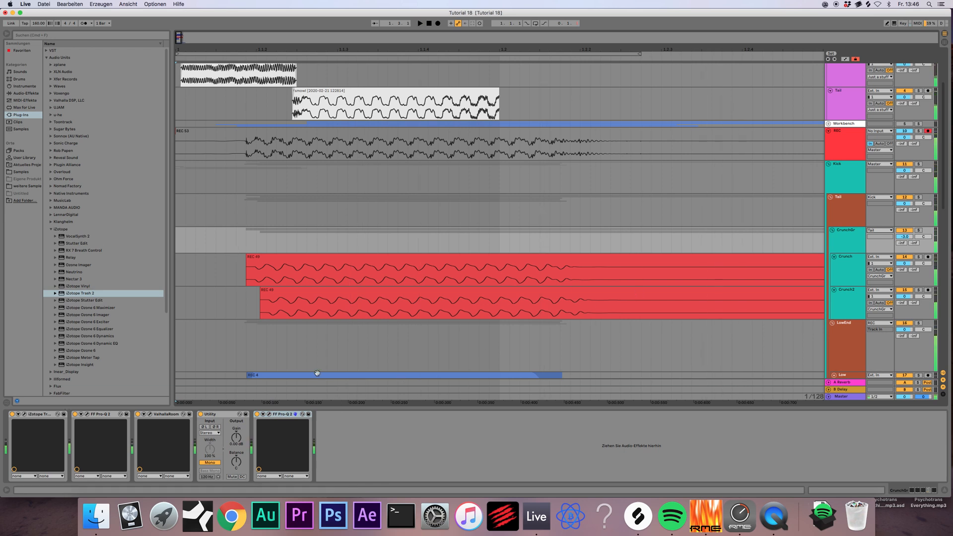
- Add a Utility at the end of the CrunchGr chain and automate its gain with a short fade-in and a fade-out to -inf dB
{"action": "left_click", "coordinate": [24, 93]}
{"action": "left_click_drag", "start_coordinate": [61, 312], "coordinate": [380, 445]}
{"action": "key", "text": "a"}
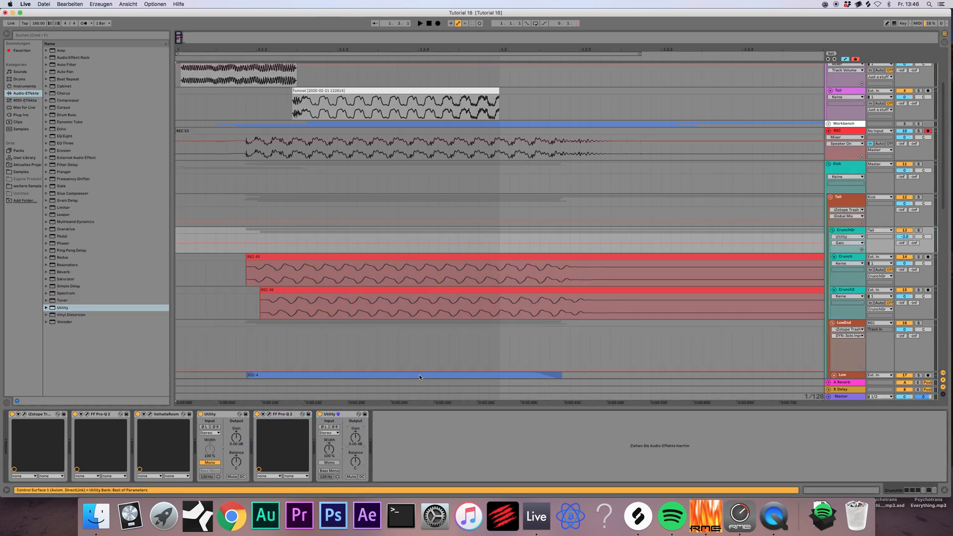
{"action": "left_click", "coordinate": [549, 243]}
{"action": "left_click_drag", "start_coordinate": [589, 243], "coordinate": [589, 254]}
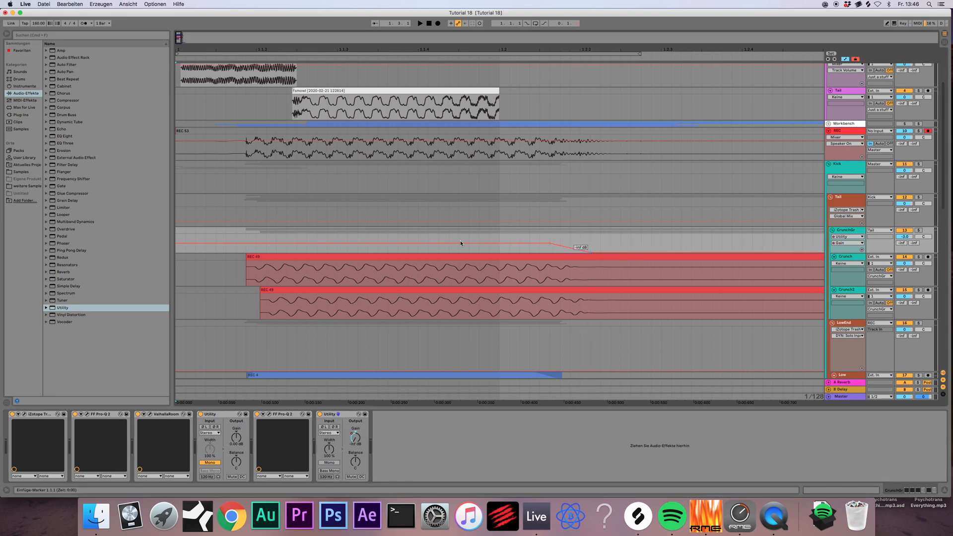
{"action": "key", "text": "space"}
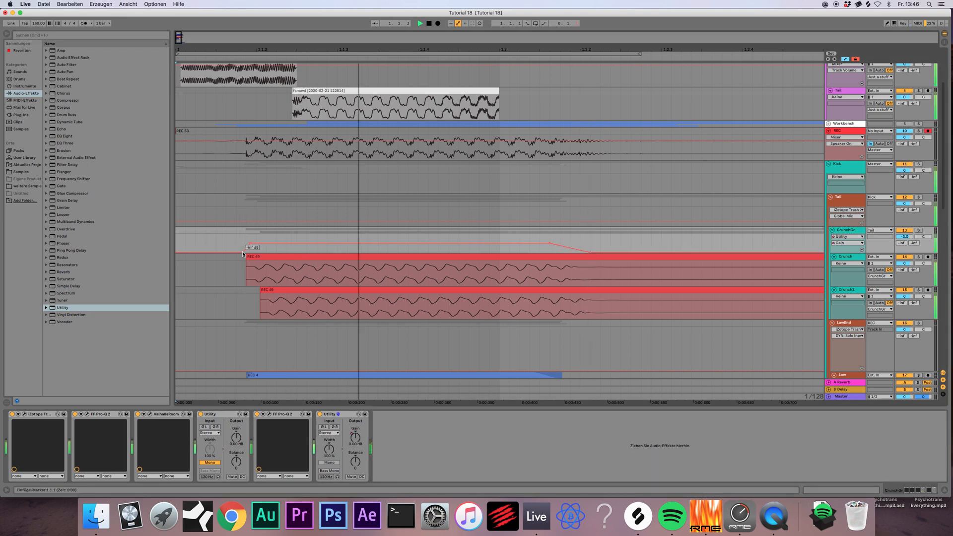
{"action": "left_click", "coordinate": [430, 23]}
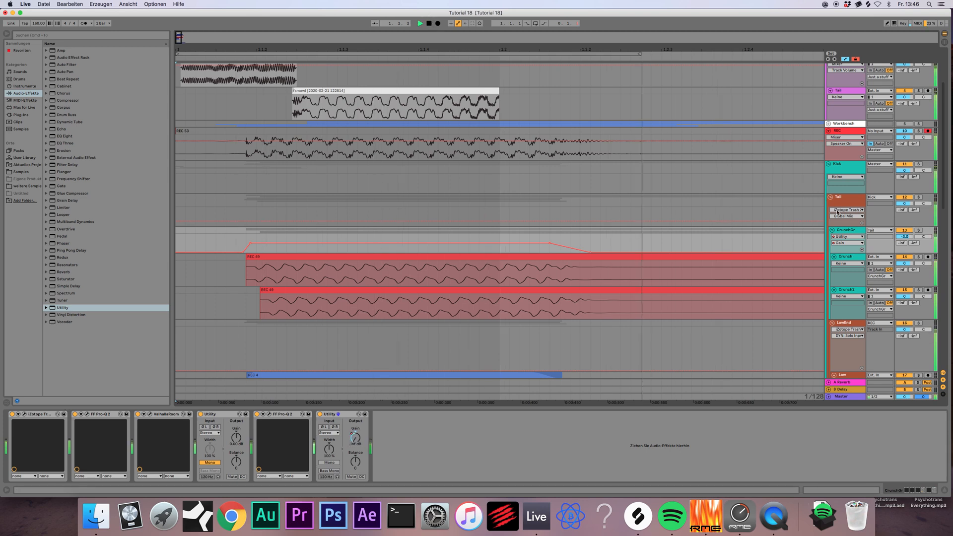
- Lower the CrunchGr track volume to about -4.6 dB and record the output onto the REC track
{"action": "key", "text": "space"}
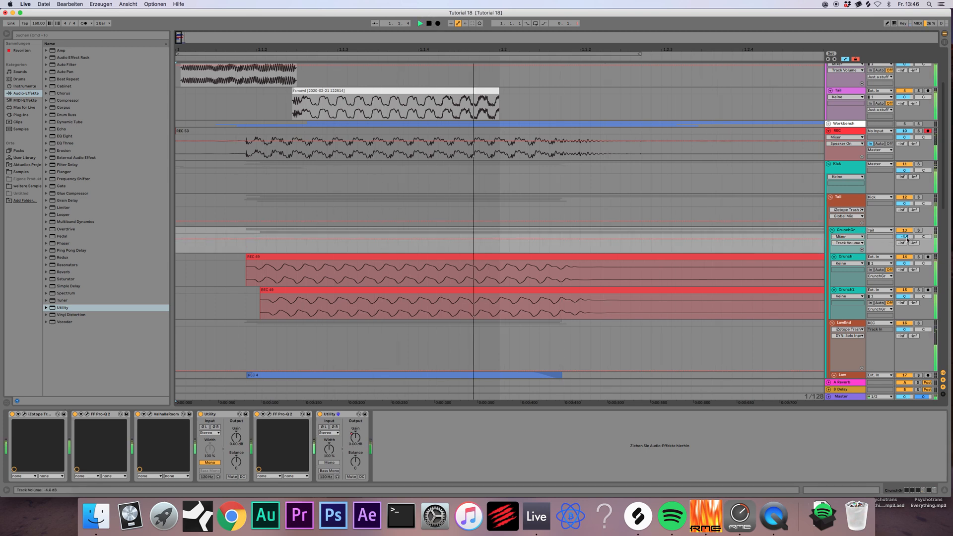
{"action": "left_click_drag", "start_coordinate": [904, 237], "coordinate": [906, 239]}
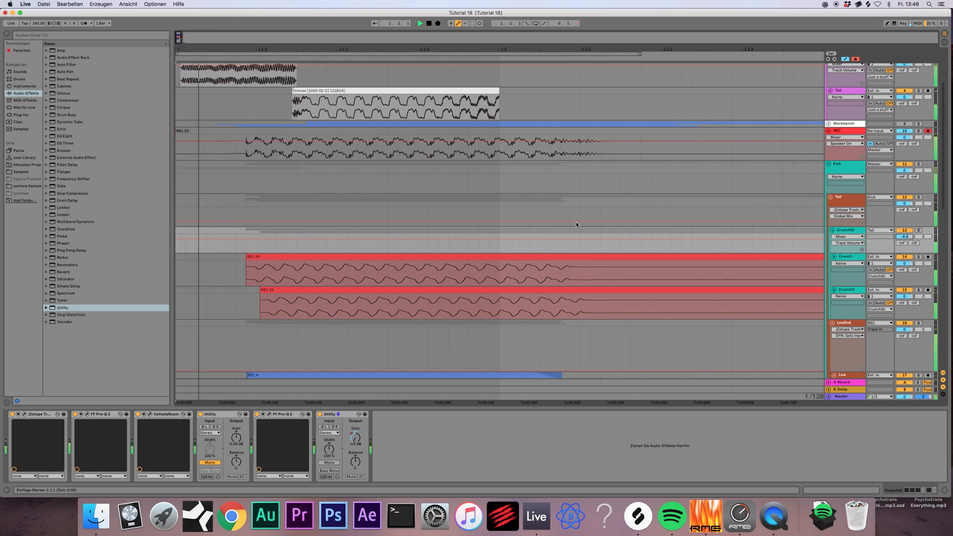
{"action": "left_click", "coordinate": [429, 24]}
{"action": "left_click", "coordinate": [436, 24]}
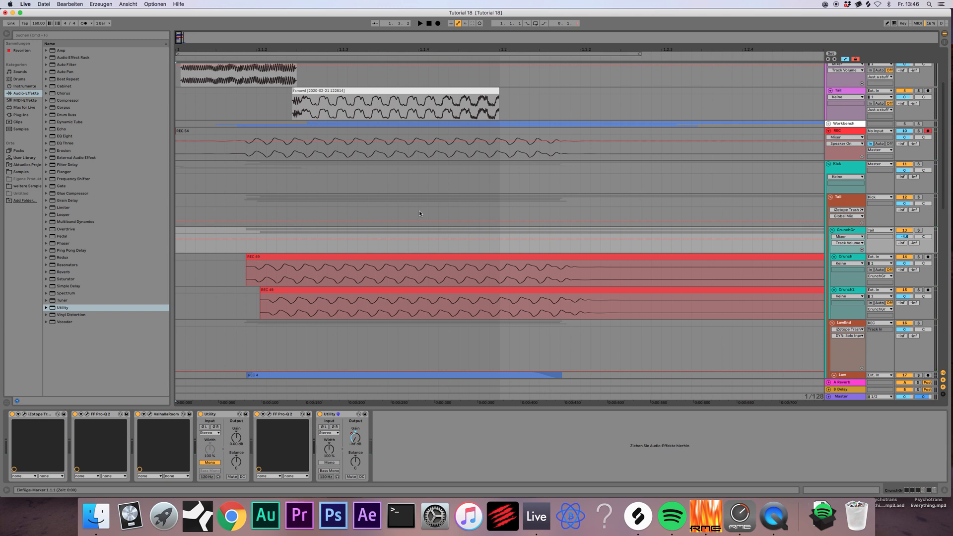
- Add FabFilter Pro-Q 2 after Trash 2 on the Tail group and play the audio to see its spectrum
{"action": "left_click", "coordinate": [842, 200]}
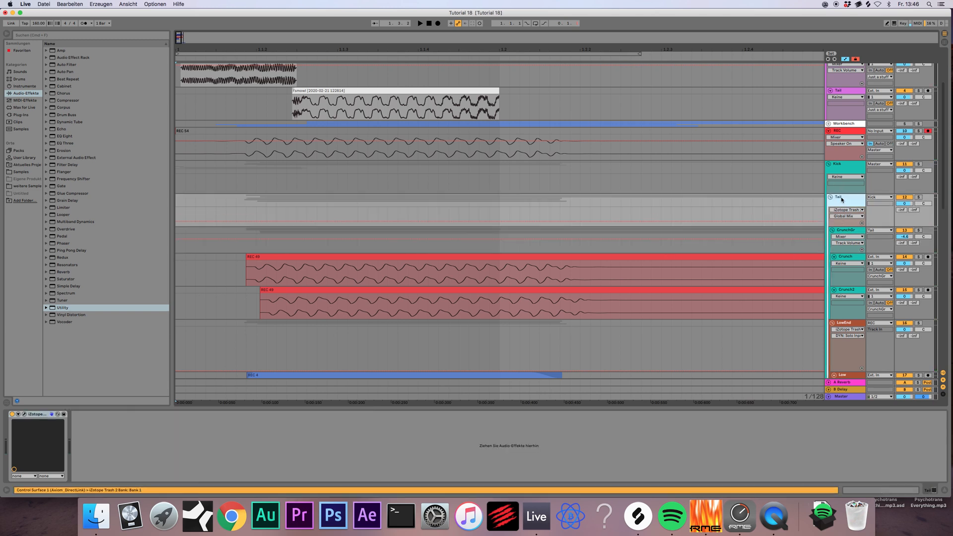
{"action": "left_click", "coordinate": [21, 115]}
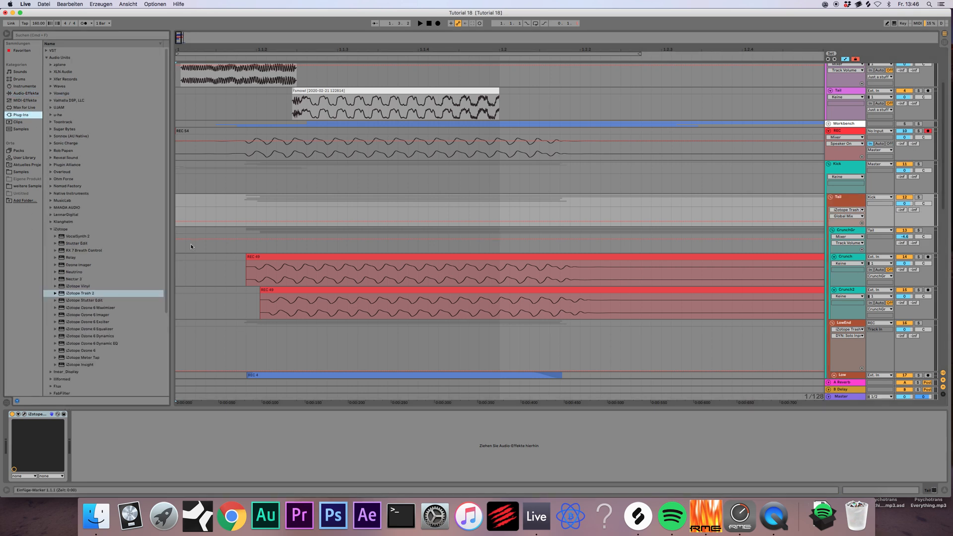
{"action": "left_click", "coordinate": [50, 229]}
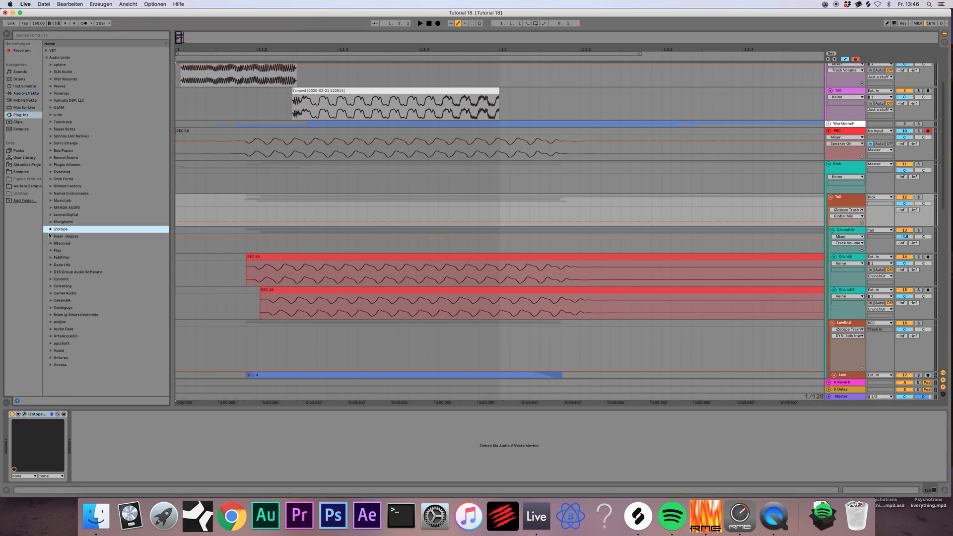
{"action": "left_click", "coordinate": [50, 257]}
{"action": "left_click_drag", "start_coordinate": [80, 308], "coordinate": [130, 415]}
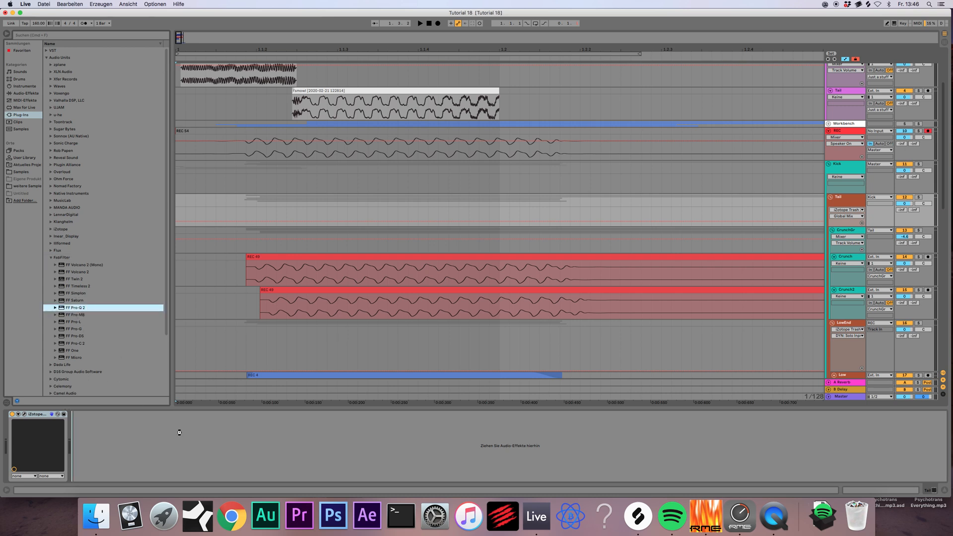
{"action": "left_click_drag", "start_coordinate": [444, 207], "coordinate": [443, 206]}
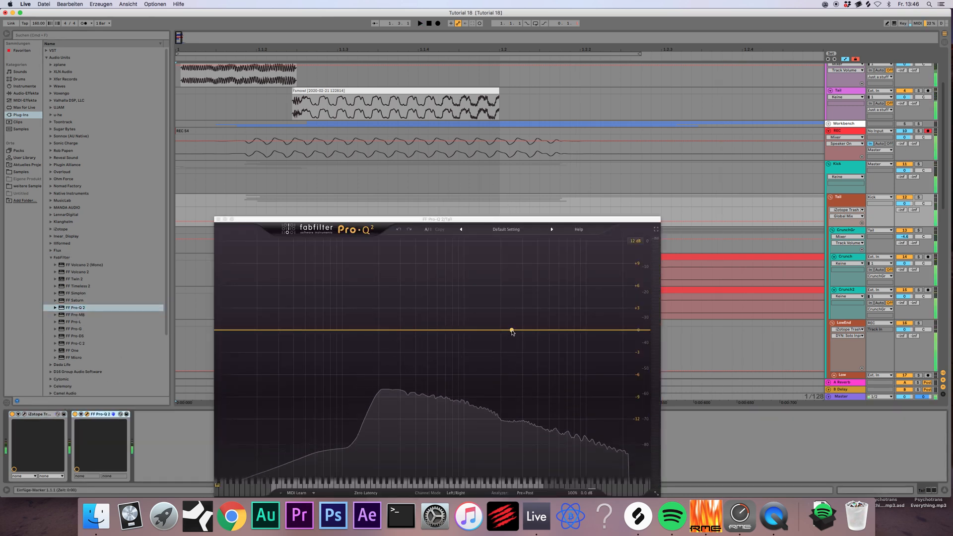
- Route the LowEnd group's output to Tail instead of REC and play the combined tail
{"action": "left_click", "coordinate": [844, 197]}
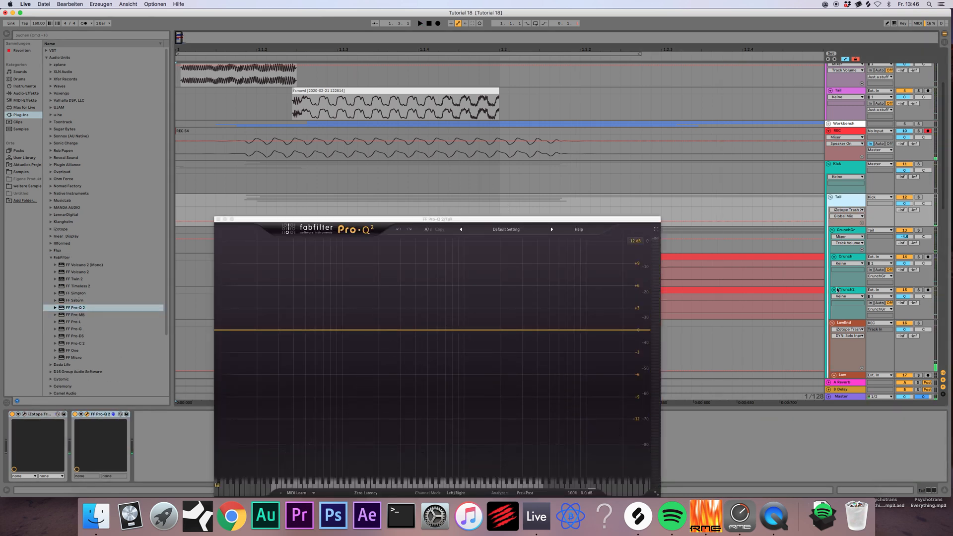
{"action": "scroll", "coordinate": [837, 290], "scroll_direction": "down", "scroll_amount": 3}
{"action": "left_click", "coordinate": [877, 278]}
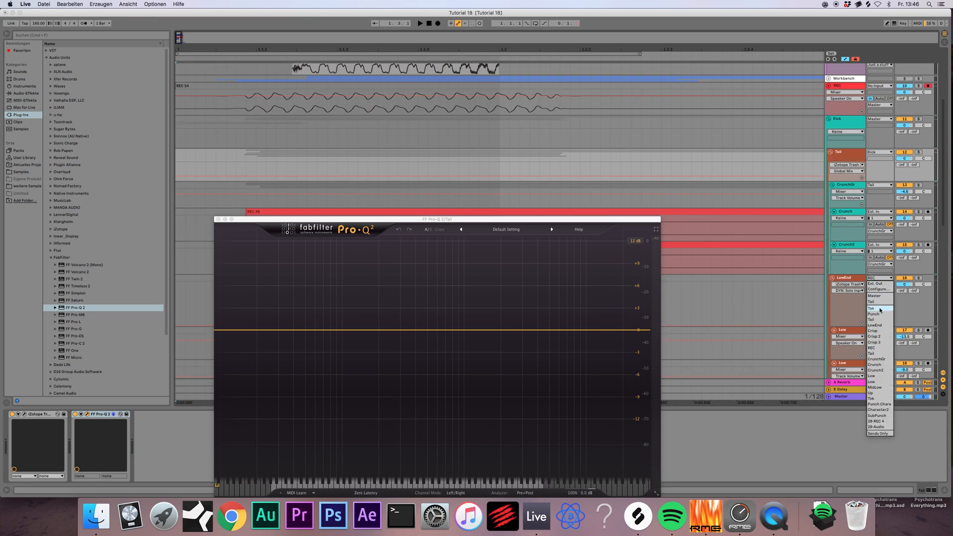
{"action": "left_click", "coordinate": [878, 301]}
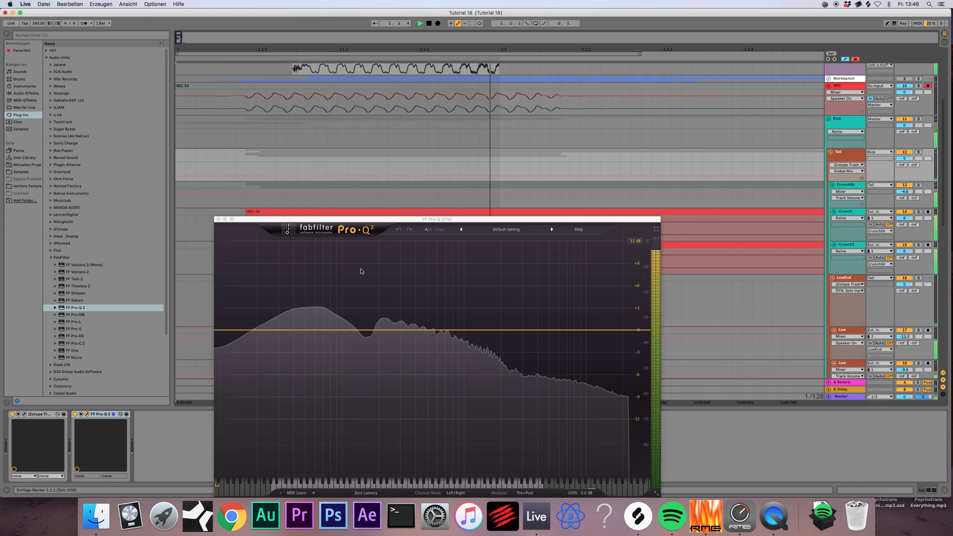
{"action": "key", "text": "space"}
{"action": "key", "text": "space"}
{"action": "key", "text": "space"}
{"action": "key", "text": "space"}
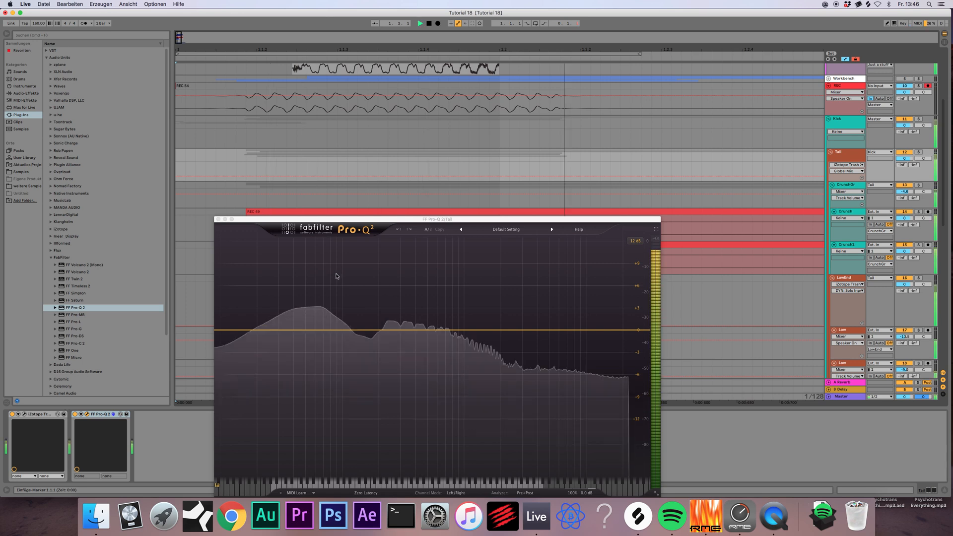
{"action": "key", "text": "space"}
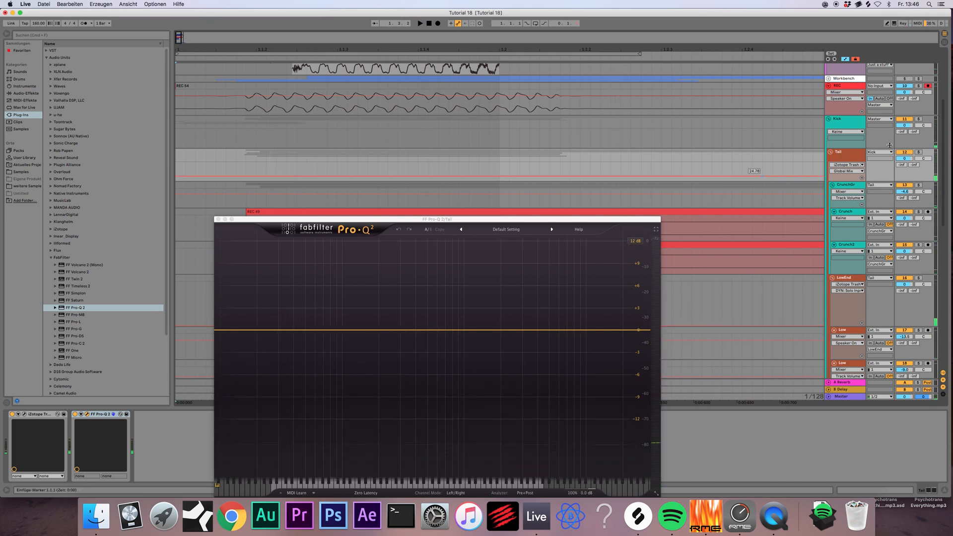
- Insert a Utility between Trash 2 and Pro-Q 2 on the Tail group with its gain at -9 dB
{"action": "left_click", "coordinate": [853, 158]}
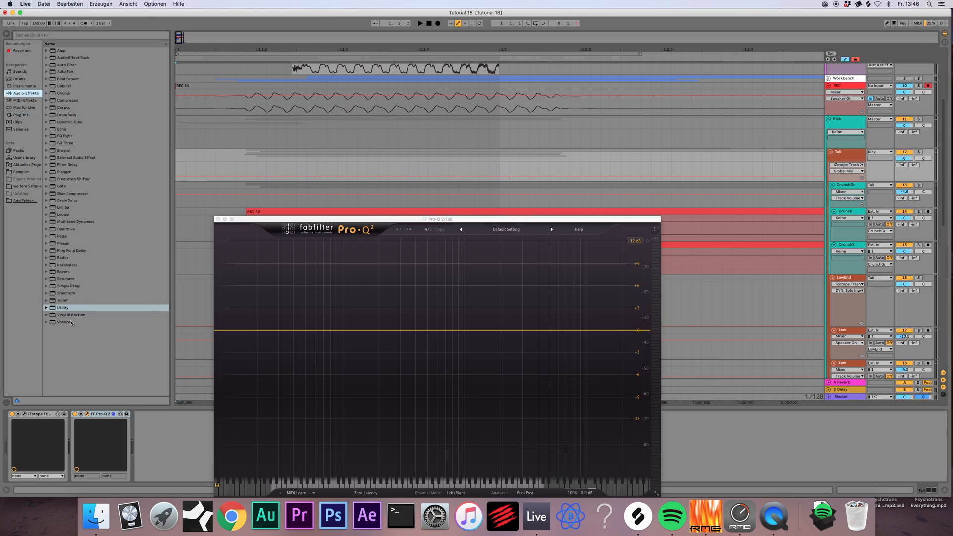
{"action": "left_click", "coordinate": [16, 93]}
{"action": "left_click_drag", "start_coordinate": [103, 450], "coordinate": [103, 450]}
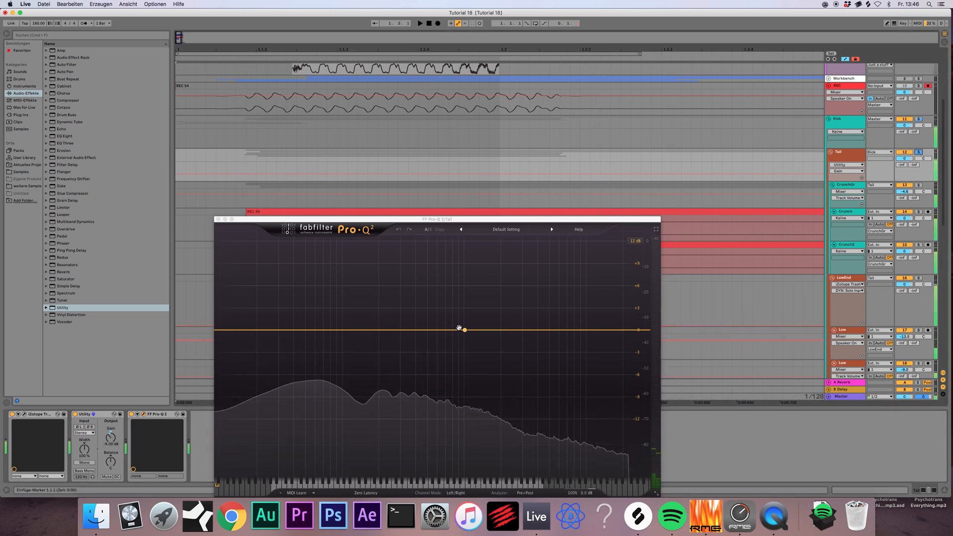
- Add a slight low-shelf cut in the Tail group's Pro-Q 2 and loop playback across the length of the tail
{"action": "left_click_drag", "start_coordinate": [236, 330], "coordinate": [313, 336]}
{"action": "key", "text": "space"}
{"action": "key", "text": "space"}
{"action": "left_click_drag", "start_coordinate": [577, 162], "coordinate": [176, 166]}
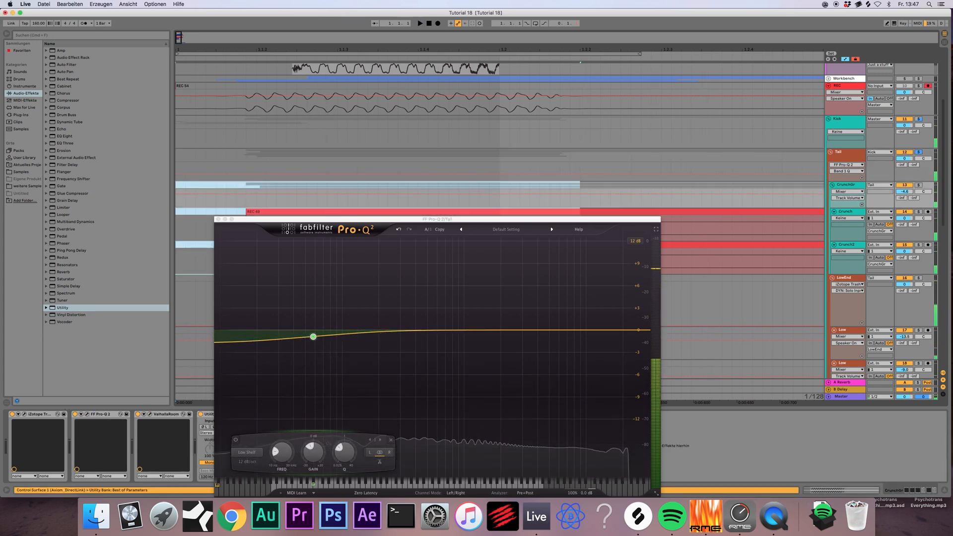
{"action": "key", "text": "super+l"}
{"action": "key", "text": "space"}
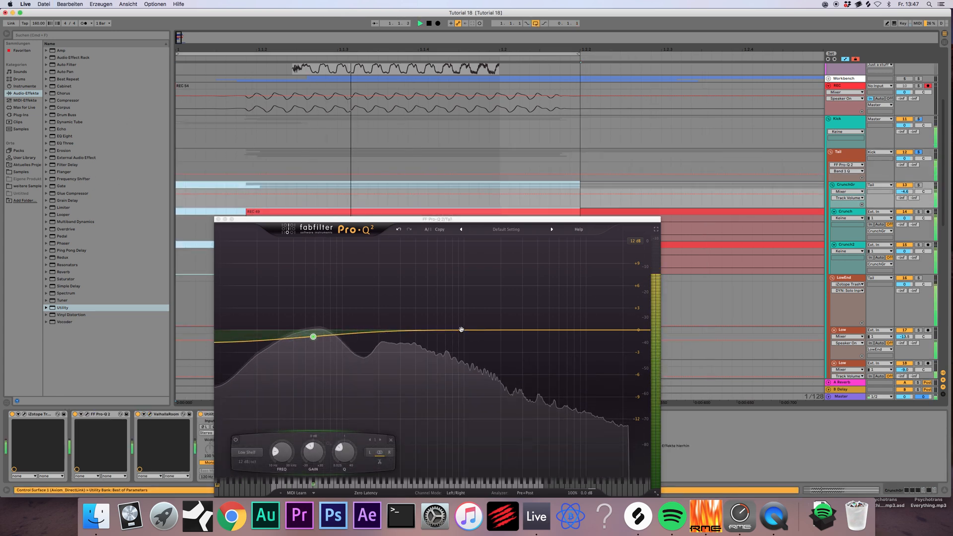
- Add three bell boosts in Pro-Q 2: about +3.2 dB near 514 Hz, a stronger upper-mid one and the strongest in the highs
{"action": "left_click_drag", "start_coordinate": [461, 330], "coordinate": [484, 297]}
{"action": "left_click_drag", "start_coordinate": [560, 326], "coordinate": [584, 273]}
{"action": "left_click_drag", "start_coordinate": [483, 297], "coordinate": [489, 296]}
{"action": "left_click_drag", "start_coordinate": [405, 328], "coordinate": [429, 304]}
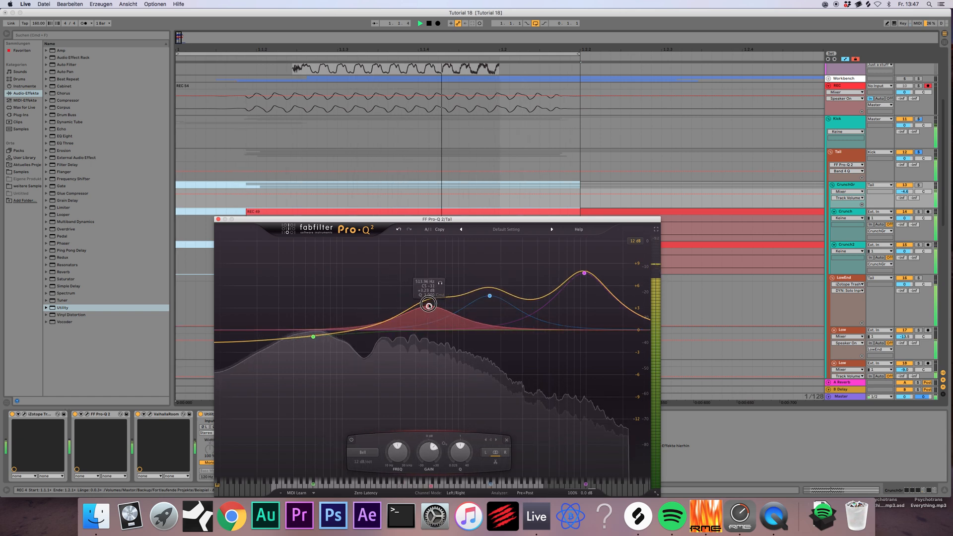
{"action": "left_click", "coordinate": [218, 219]}
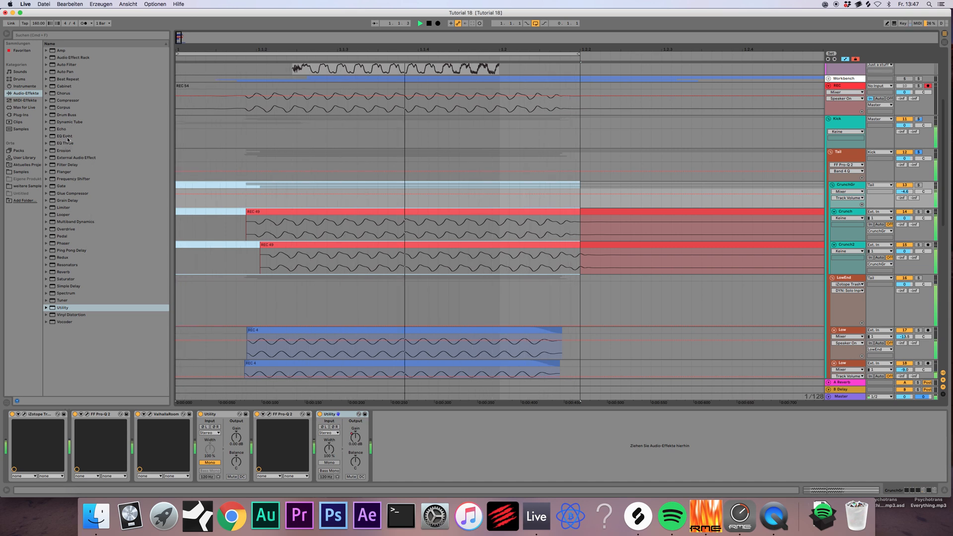
- Add an EQ Eight at the end of the Tail chain and give band 3 a wide boost near 3.2 kHz
{"action": "mouse_move", "coordinate": [65, 136]}
{"action": "left_mouse_down"}
{"action": "mouse_move", "coordinate": [355, 378]}
{"action": "mouse_move", "coordinate": [316, 435]}
{"action": "left_mouse_up"}
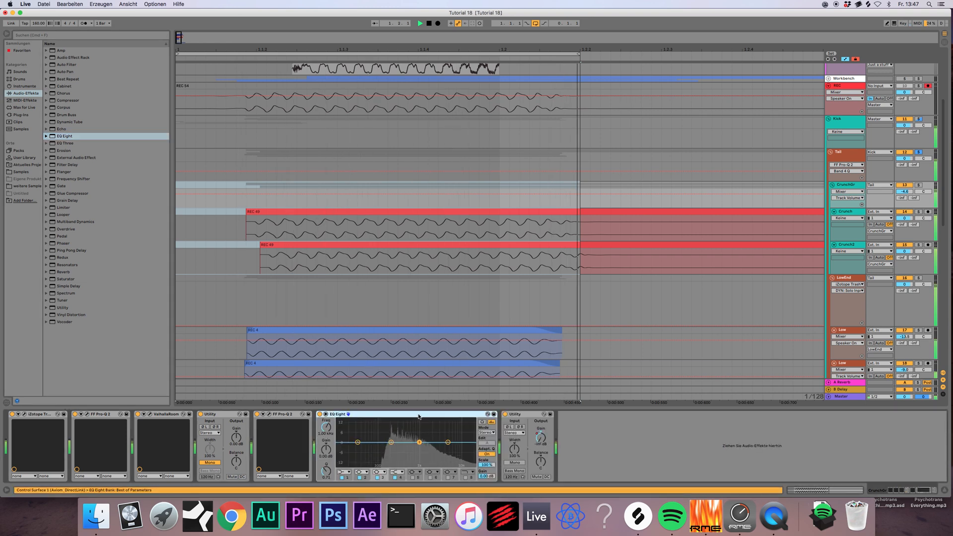
{"action": "left_click", "coordinate": [850, 157]}
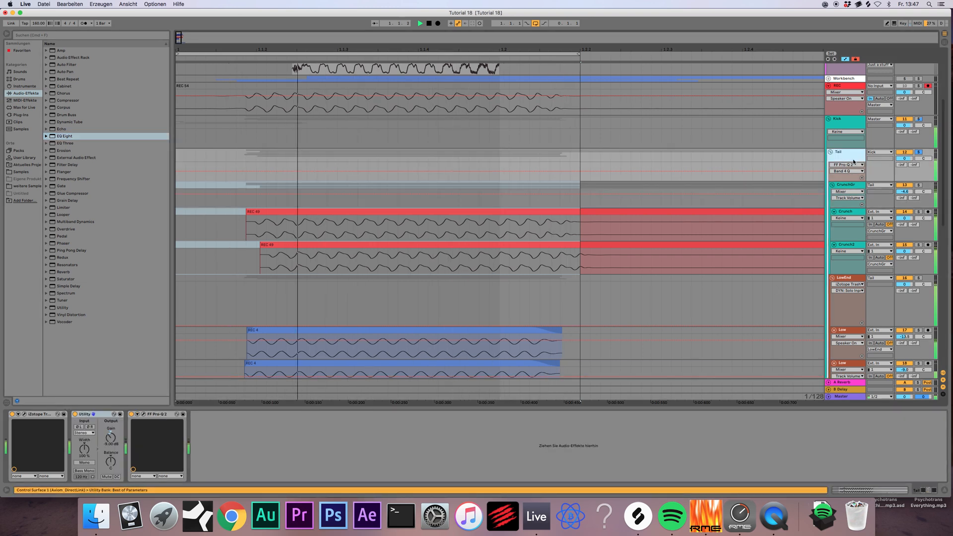
{"action": "mouse_move", "coordinate": [69, 135]}
{"action": "left_mouse_down"}
{"action": "mouse_move", "coordinate": [199, 426]}
{"action": "mouse_move", "coordinate": [239, 427]}
{"action": "left_mouse_up"}
{"action": "left_click_drag", "start_coordinate": [294, 442], "coordinate": [313, 429]}
{"action": "left_click_drag", "start_coordinate": [200, 470], "coordinate": [200, 492]}
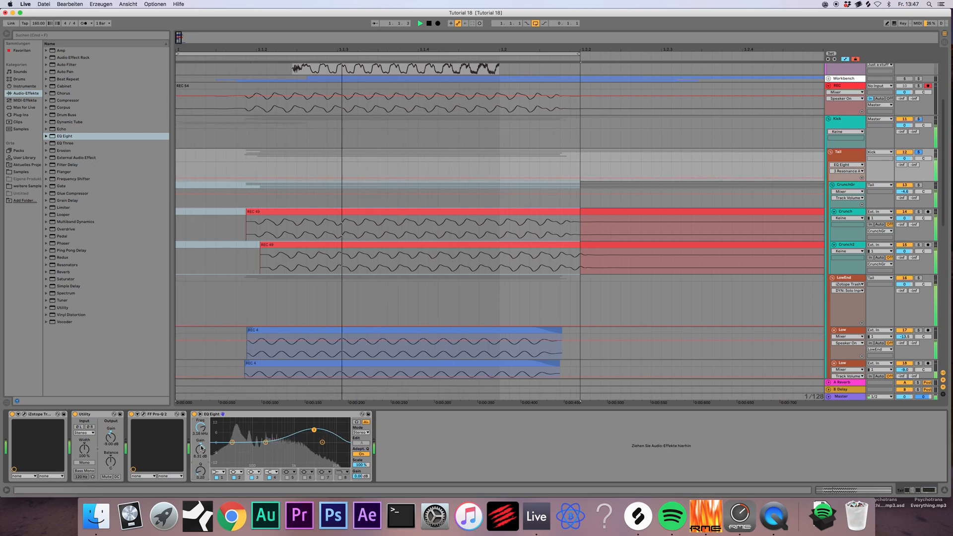
- Automate EQ Eight's band 3 gain on the Tail group to ramp down from before 1.1.4 to about 1.2
{"action": "left_click", "coordinate": [200, 449]}
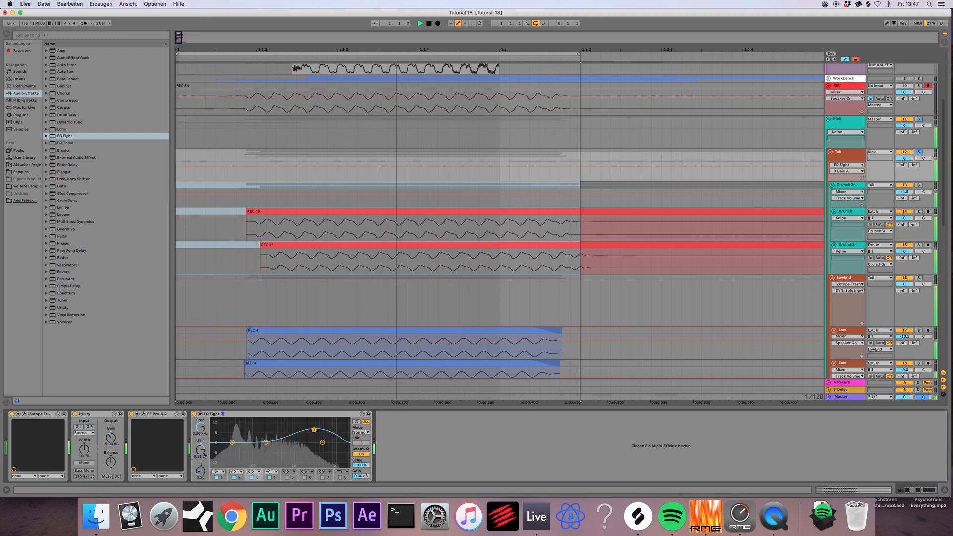
{"action": "left_click", "coordinate": [391, 166]}
{"action": "left_click_drag", "start_coordinate": [501, 168], "coordinate": [500, 171]}
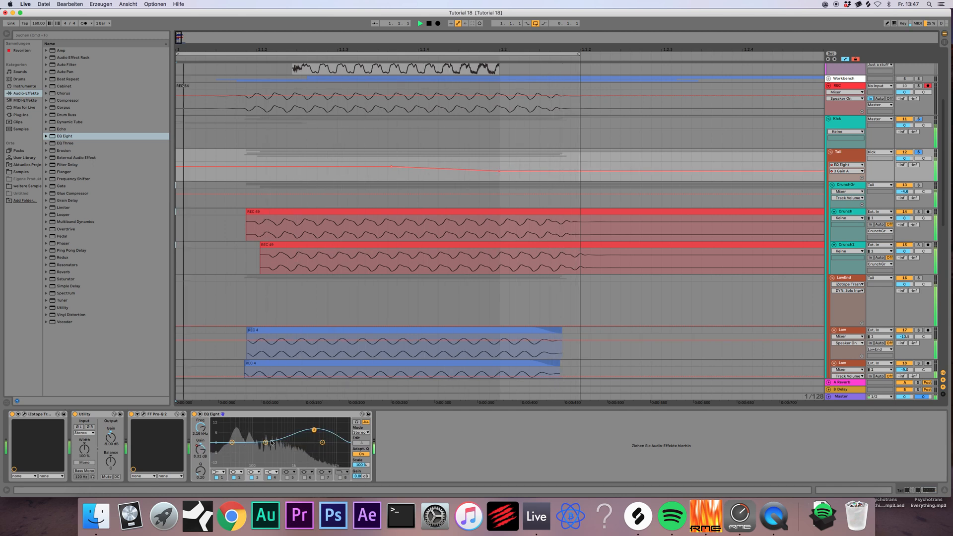
- Cut EQ Eight's band 2 by about 8 dB near 428 Hz and automate its gain to rise towards 1.2
{"action": "mouse_move", "coordinate": [266, 443]}
{"action": "left_mouse_down"}
{"action": "mouse_move", "coordinate": [279, 443]}
{"action": "mouse_move", "coordinate": [279, 455]}
{"action": "left_mouse_up"}
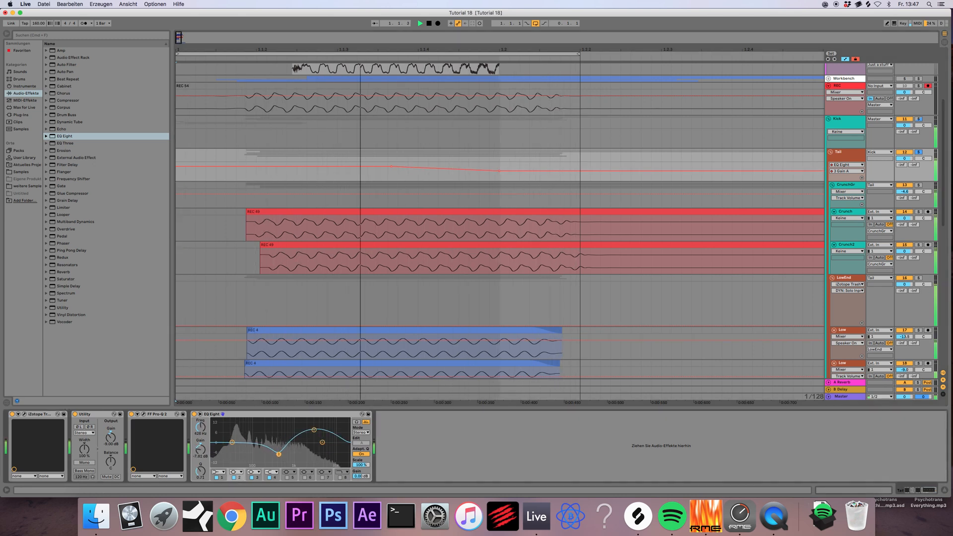
{"action": "left_click", "coordinate": [202, 450]}
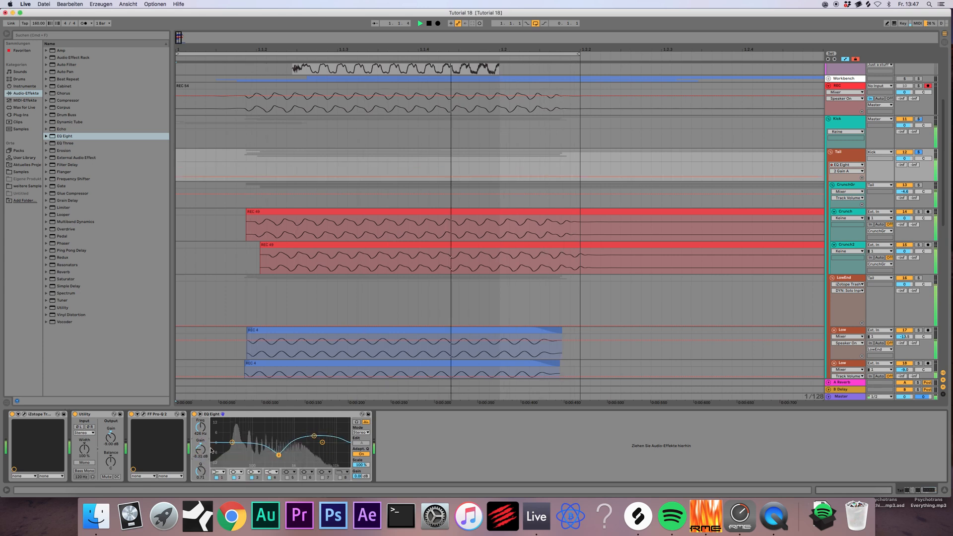
{"action": "right_click", "coordinate": [202, 450]}
{"action": "left_click", "coordinate": [216, 453]}
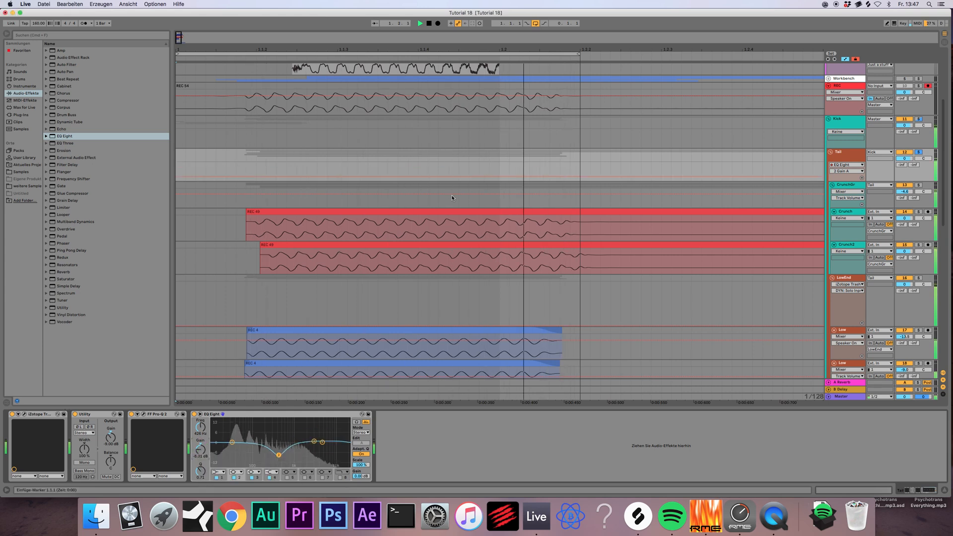
{"action": "left_click", "coordinate": [374, 176]}
{"action": "left_click_drag", "start_coordinate": [499, 176], "coordinate": [498, 171]}
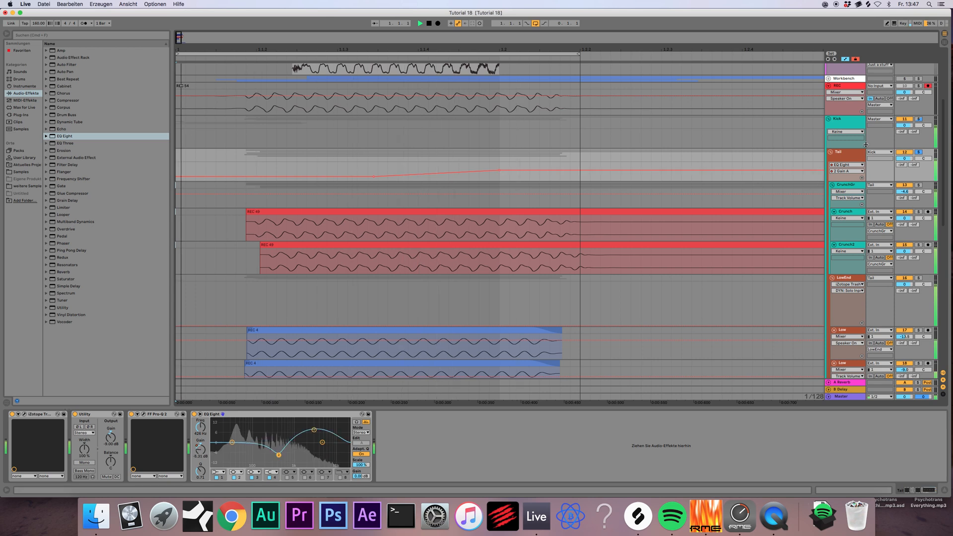
- Add a second iZotope Trash 2 at the end of the Tail chain with the Blues Driver distortion
{"action": "left_click", "coordinate": [846, 155]}
{"action": "left_click", "coordinate": [21, 114]}
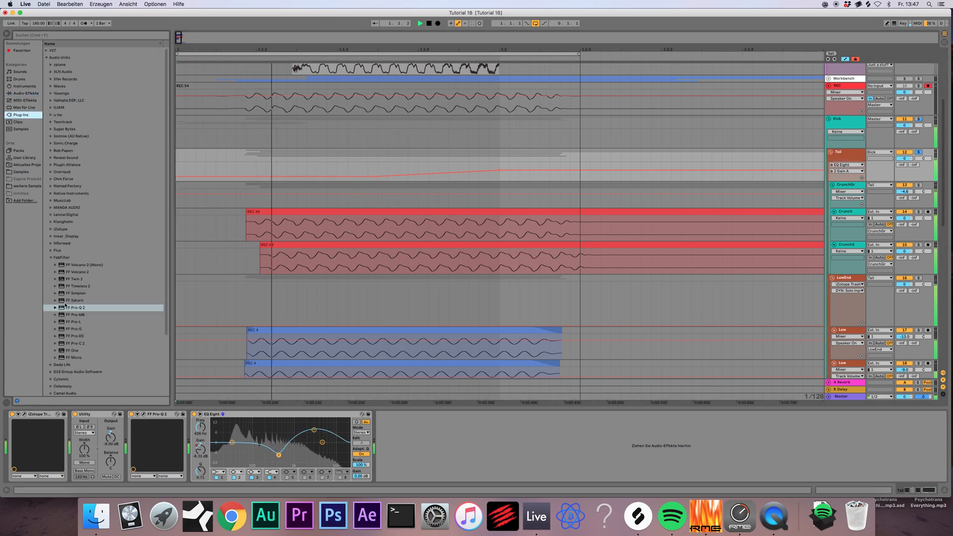
{"action": "left_click", "coordinate": [51, 257]}
{"action": "left_click", "coordinate": [50, 229]}
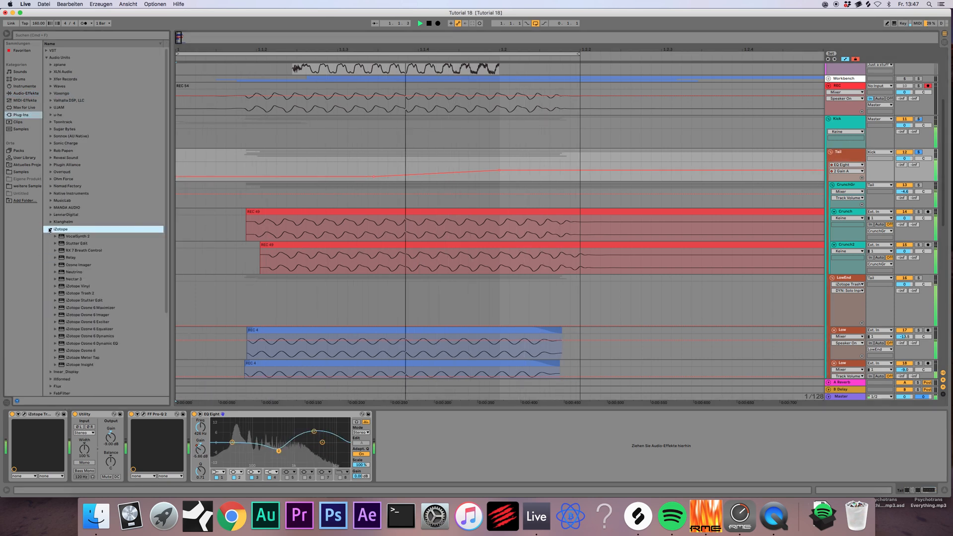
{"action": "mouse_move", "coordinate": [82, 293]}
{"action": "left_mouse_down"}
{"action": "mouse_move", "coordinate": [187, 304]}
{"action": "mouse_move", "coordinate": [442, 443]}
{"action": "left_mouse_up"}
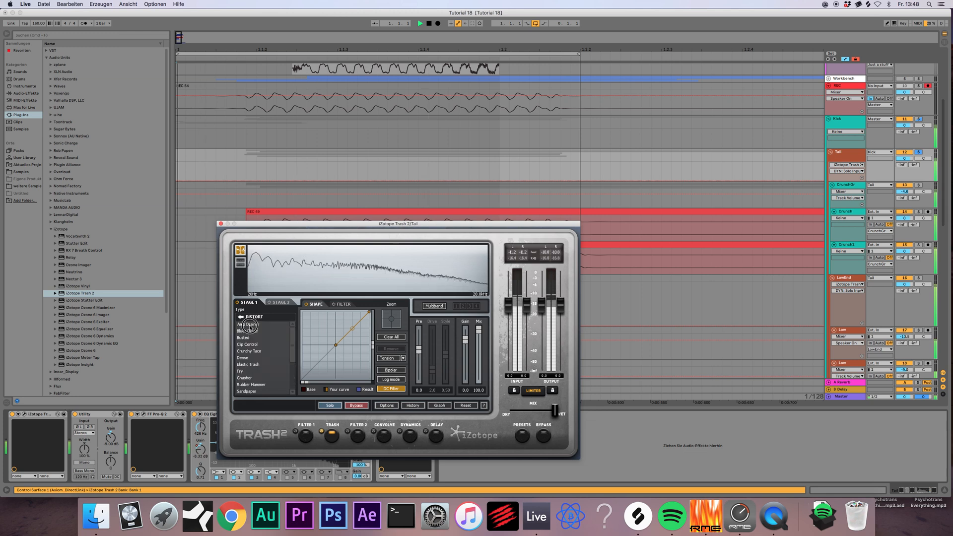
{"action": "left_click", "coordinate": [248, 330]}
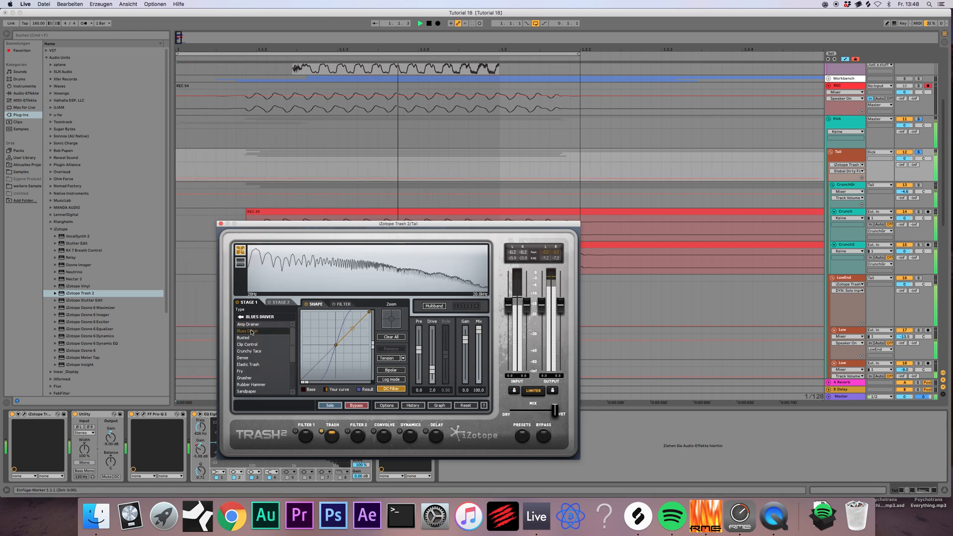
{"action": "left_click", "coordinate": [221, 224]}
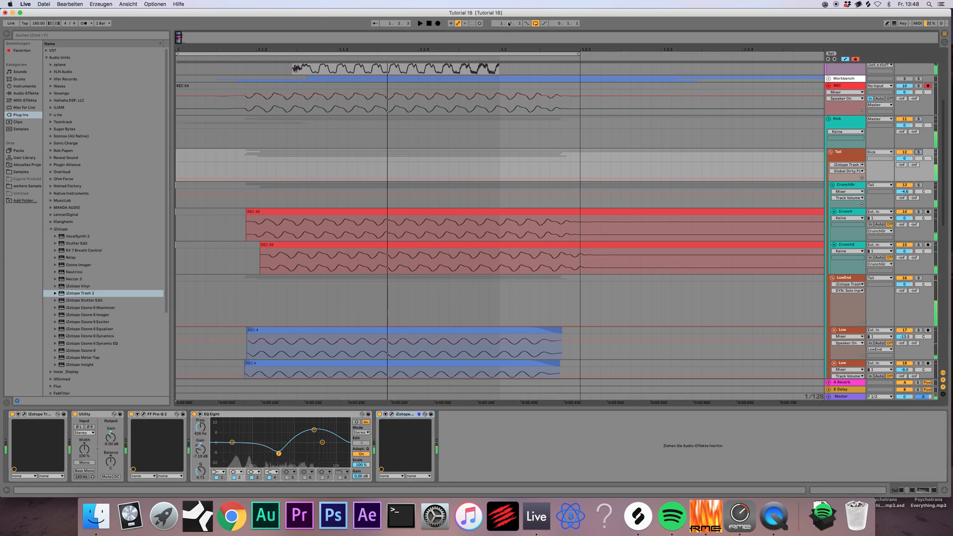
- Switch off the loop, listen to the processed tail and try to record it onto the REC track
{"action": "left_click", "coordinate": [536, 23]}
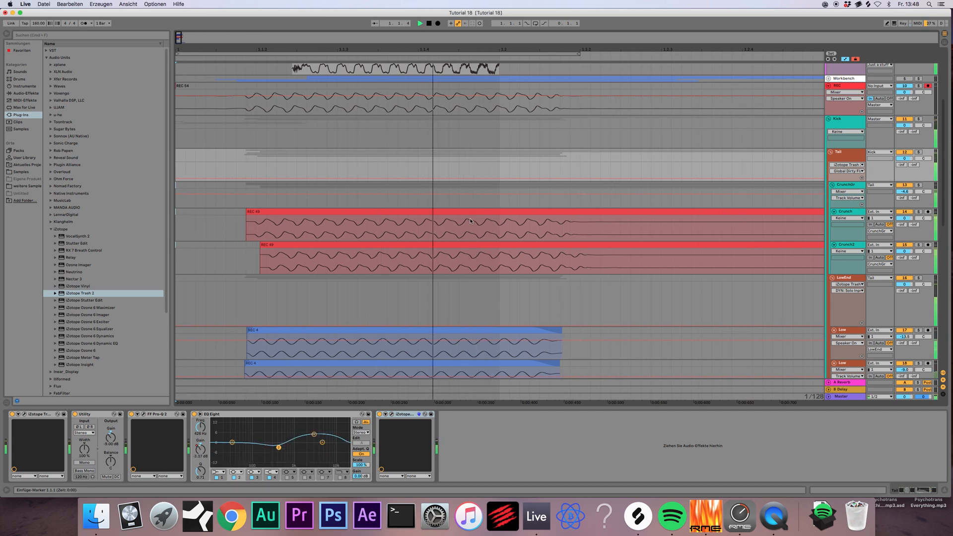
{"action": "scroll", "coordinate": [380, 129], "scroll_direction": "up", "scroll_amount": 3}
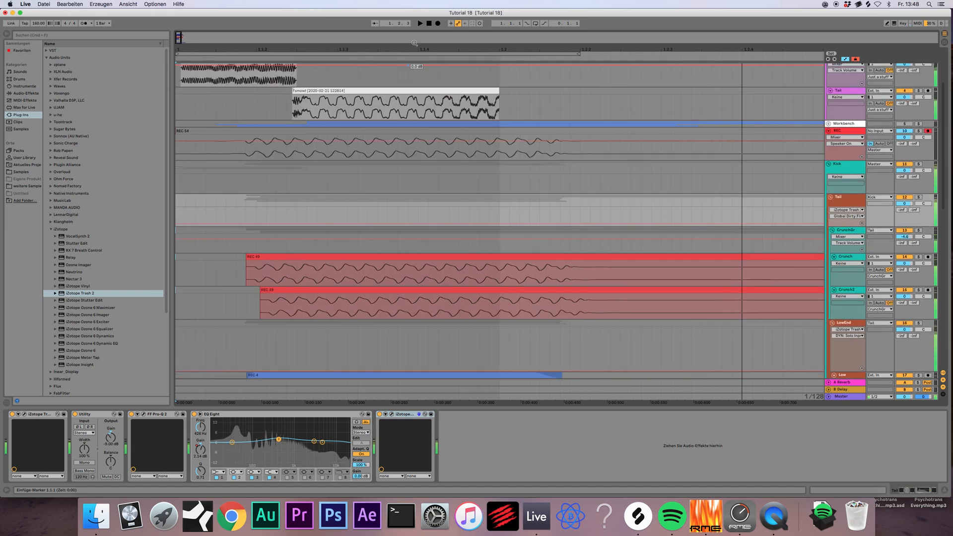
{"action": "left_click", "coordinate": [437, 23]}
{"action": "key", "text": "space"}
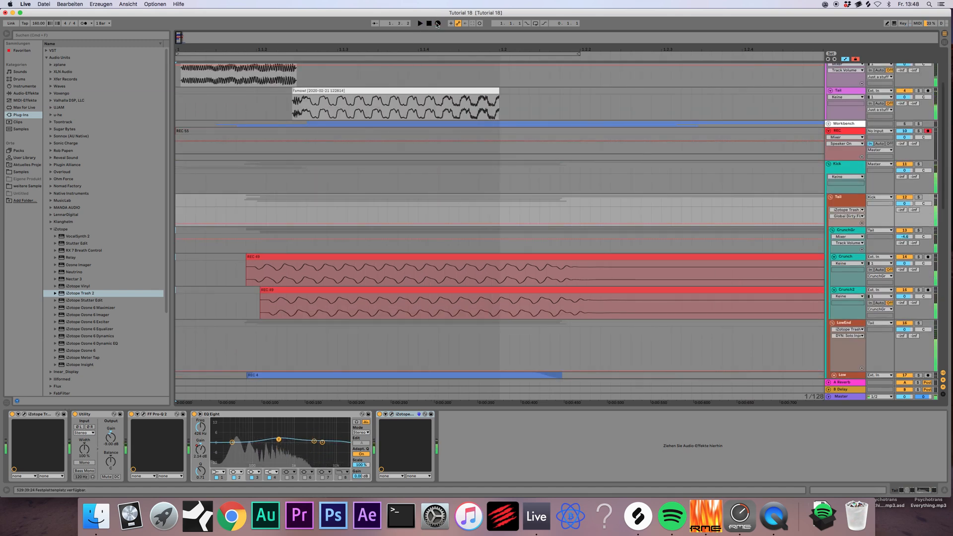
- Route the Kick group's output to REC instead of Master and reset the transport
{"action": "left_click", "coordinate": [840, 174]}
{"action": "left_click", "coordinate": [879, 163]}
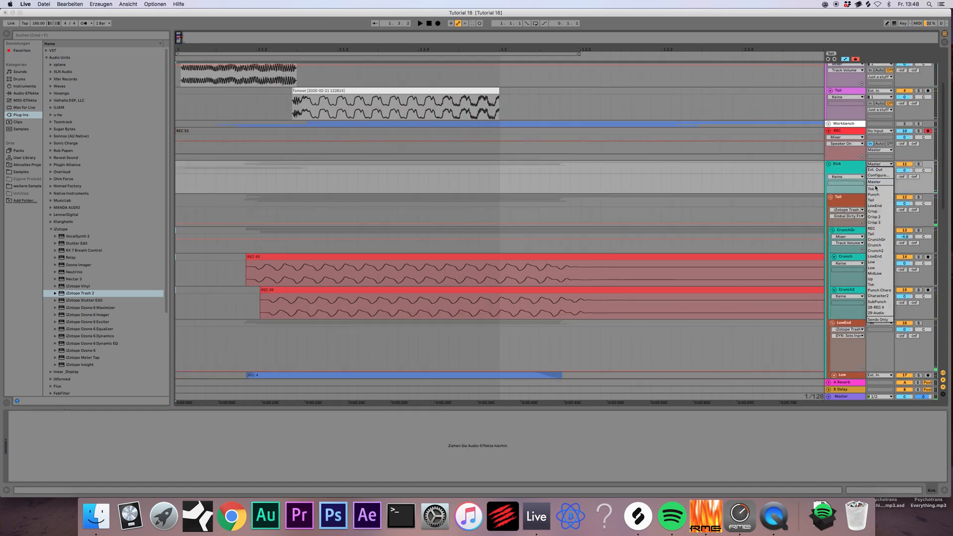
{"action": "left_click", "coordinate": [428, 23]}
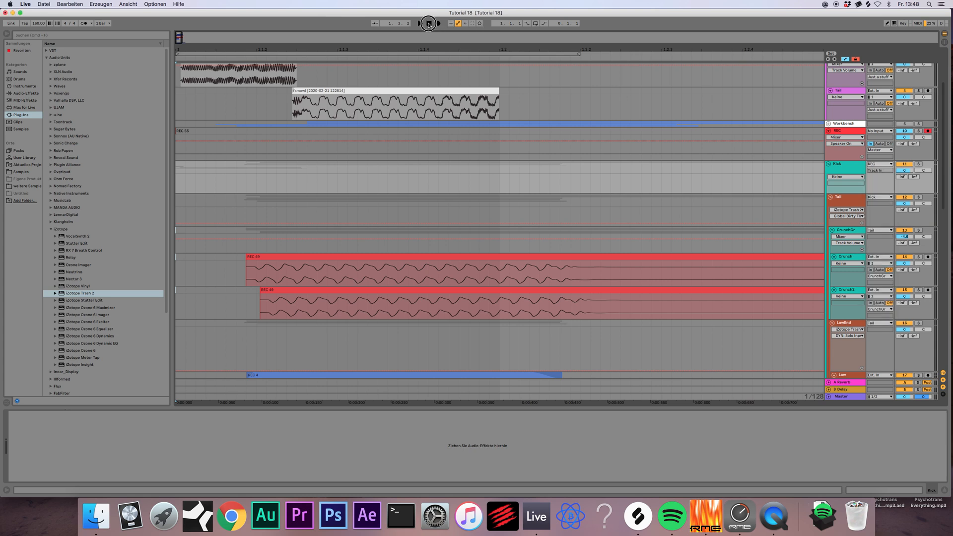
- Record the processed kick onto the REC track and inspect the new waveform
{"action": "left_click", "coordinate": [436, 23]}
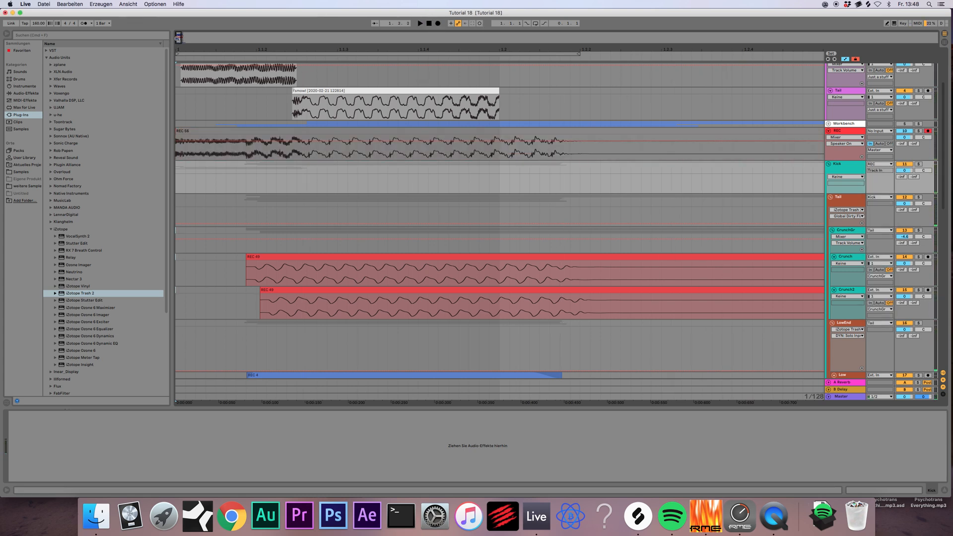
{"action": "left_click_drag", "start_coordinate": [178, 38], "coordinate": [184, 45]}
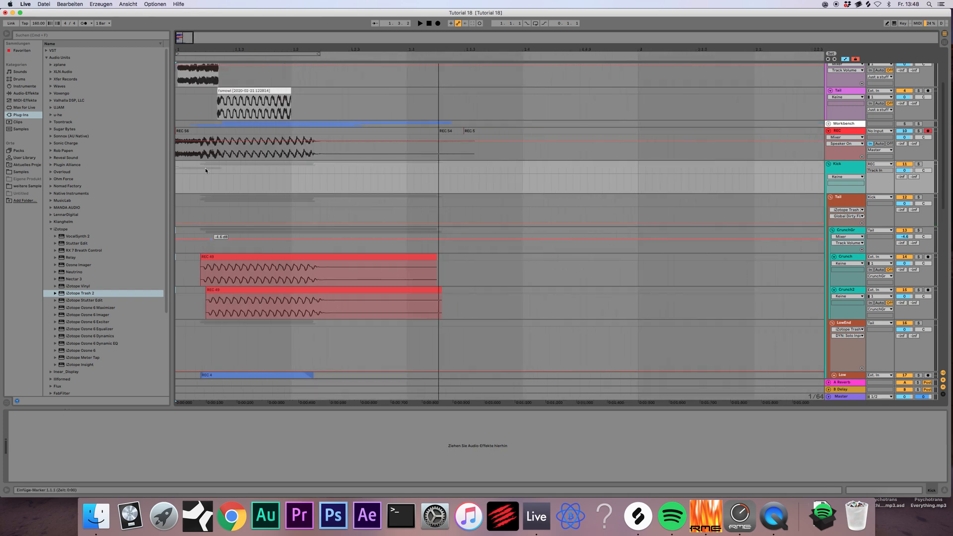
{"action": "left_click_drag", "start_coordinate": [438, 50], "coordinate": [200, 58]}
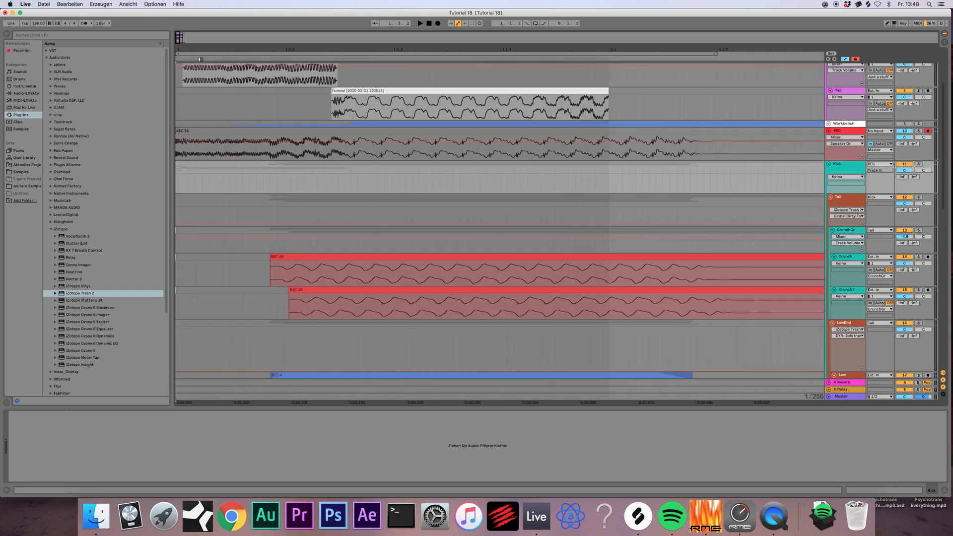
- Shift the Crunch and Crunch2 clips together slightly later in two small moves, listening to the kick after each
{"action": "left_click", "coordinate": [529, 257]}
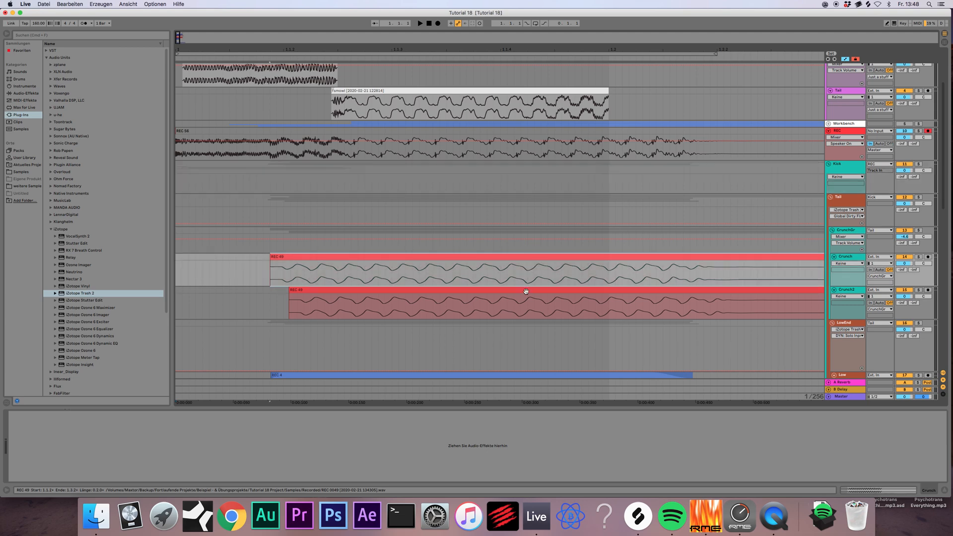
{"action": "left_click", "coordinate": [525, 291], "text": "shift"}
{"action": "left_click_drag", "start_coordinate": [524, 290], "coordinate": [526, 290]}
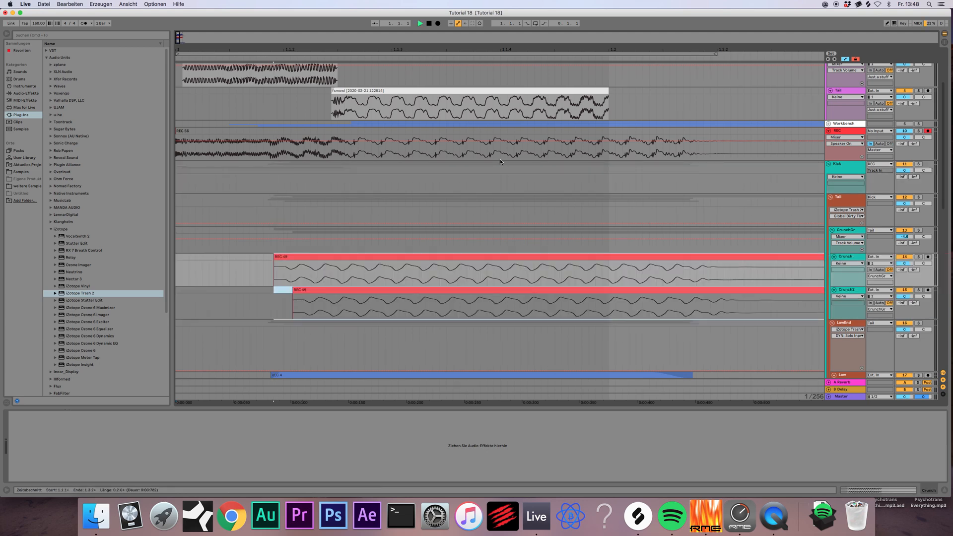
{"action": "left_click", "coordinate": [430, 25]}
{"action": "key", "text": "space"}
{"action": "left_click", "coordinate": [401, 290]}
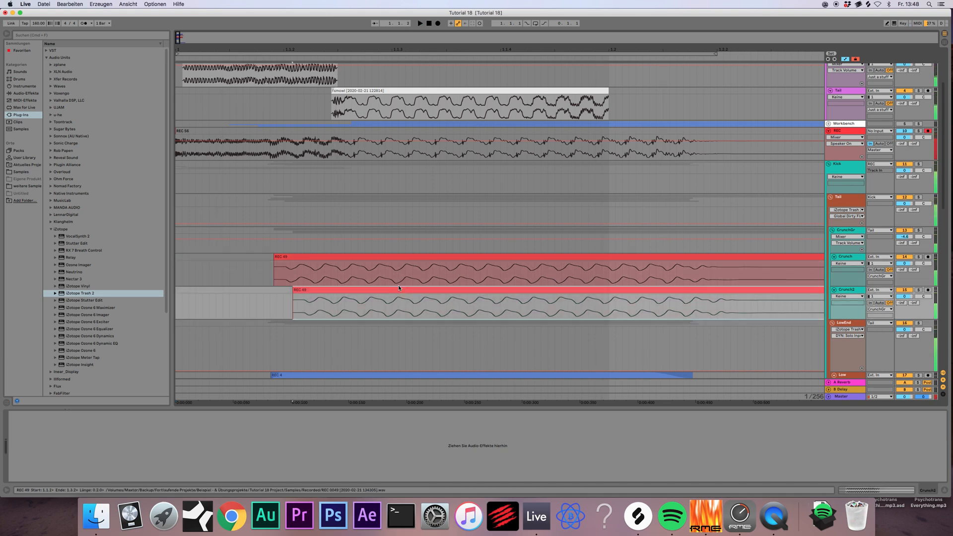
{"action": "left_click", "coordinate": [391, 258], "text": "shift"}
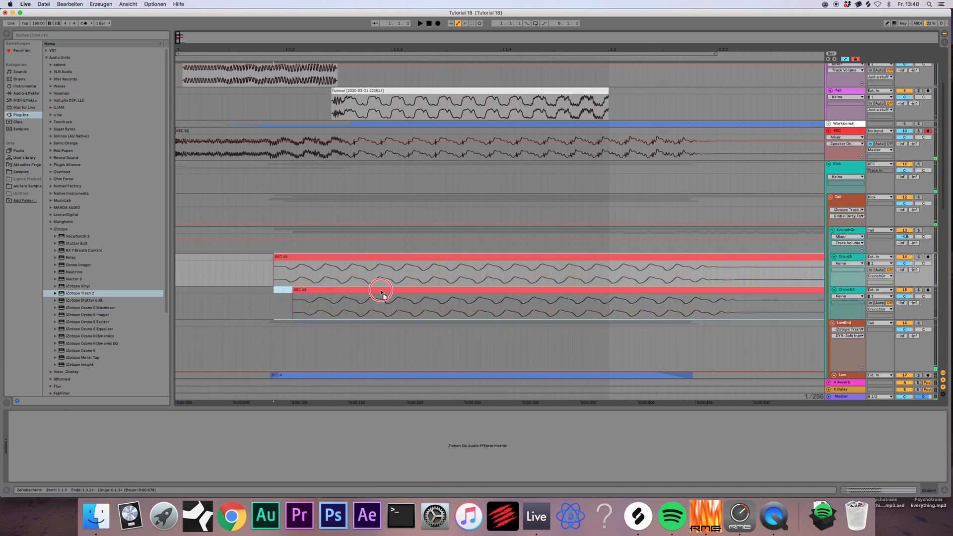
{"action": "left_click_drag", "start_coordinate": [377, 296], "coordinate": [382, 297]}
{"action": "key", "text": "space"}
{"action": "double_click", "coordinate": [428, 23]}
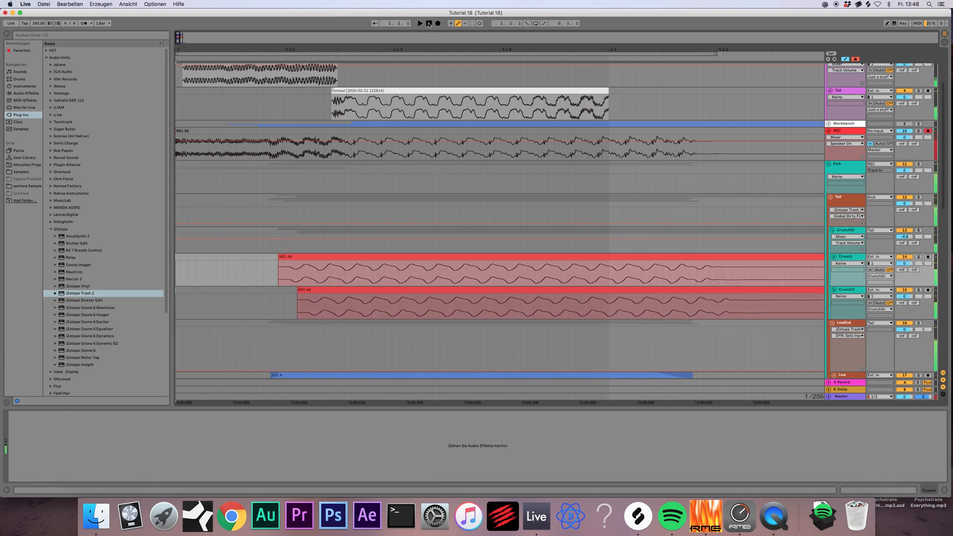
{"action": "key", "text": "space"}
{"action": "key", "text": "space"}
- Move only the Crunch2 clip earlier so it starts just after the Crunch clip, and listen to the result
{"action": "left_click", "coordinate": [393, 291]}
{"action": "left_click_drag", "start_coordinate": [393, 291], "coordinate": [355, 291]}
{"action": "key", "text": "space"}
{"action": "left_click", "coordinate": [429, 25]}
{"action": "key", "text": "space"}
{"action": "key", "text": "space"}
{"action": "key", "text": "space"}
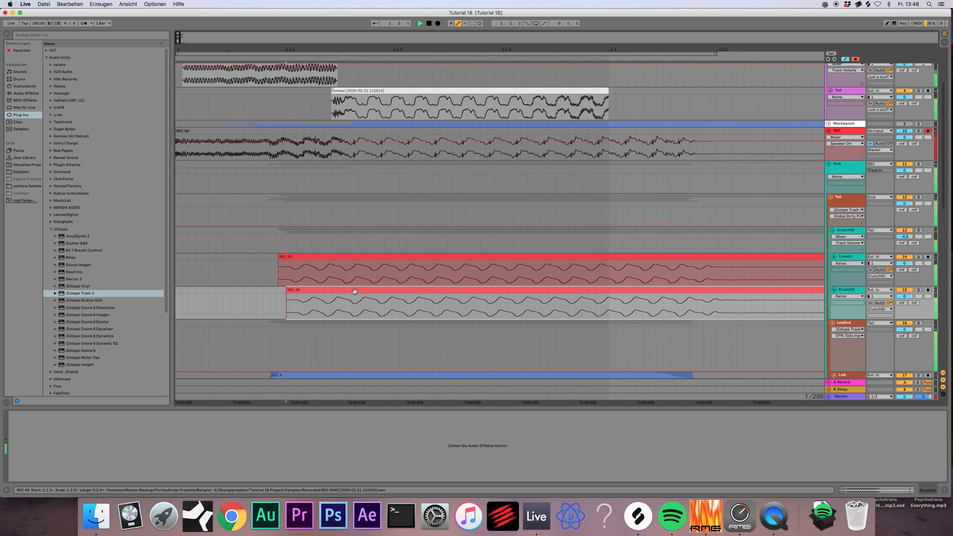
{"action": "left_click", "coordinate": [430, 25]}
{"action": "key", "text": "space"}
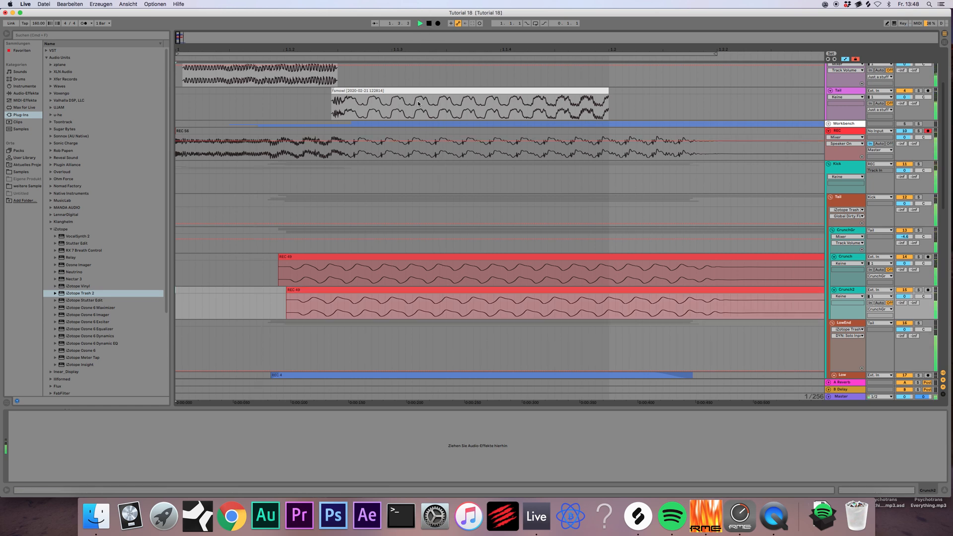
- Add a Utility at the end of the Tail group's chain and automate its Gain to rise where the tail comes in
{"action": "scroll", "coordinate": [501, 251], "scroll_direction": "down", "scroll_amount": 1}
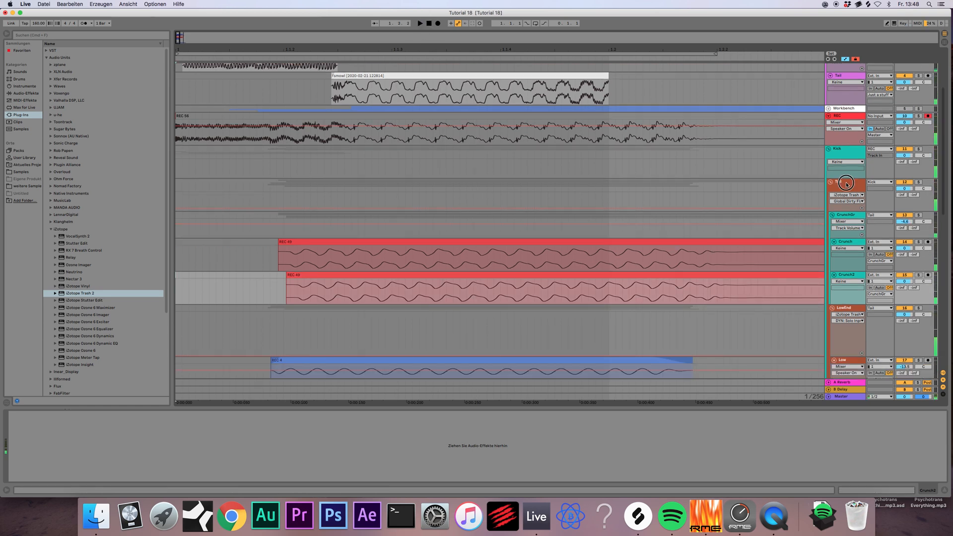
{"action": "left_click", "coordinate": [846, 184]}
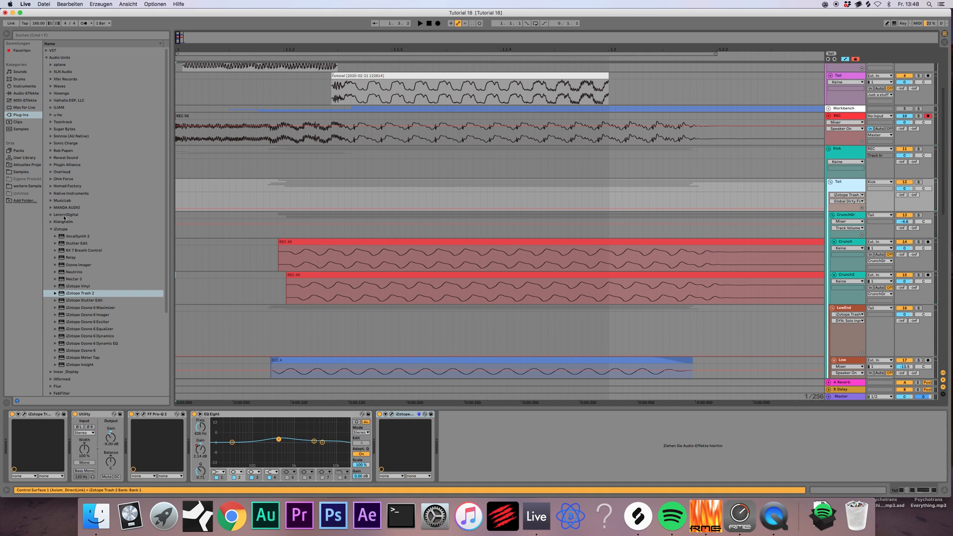
{"action": "left_click", "coordinate": [24, 95]}
{"action": "left_click_drag", "start_coordinate": [62, 307], "coordinate": [193, 332]}
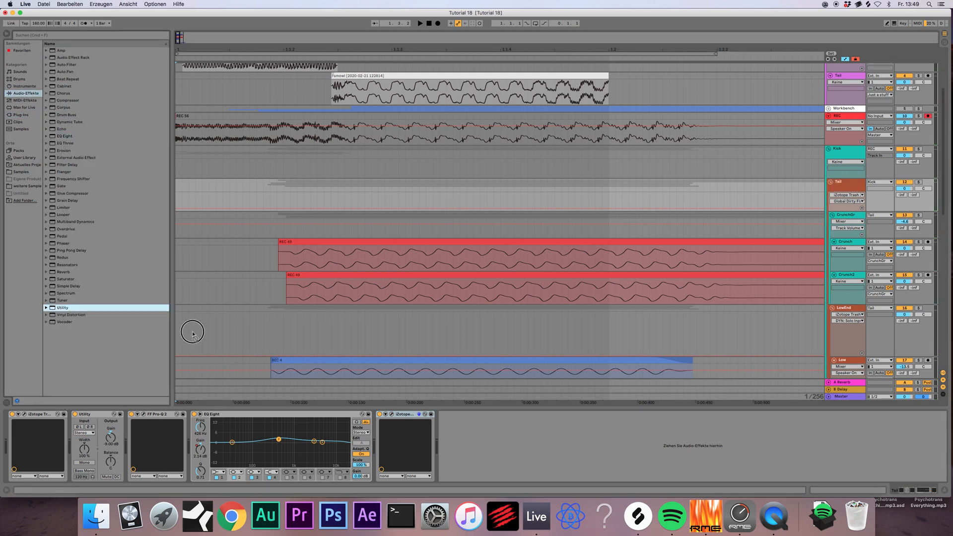
{"action": "left_click_drag", "start_coordinate": [514, 456], "coordinate": [508, 449]}
{"action": "left_click", "coordinate": [475, 438]}
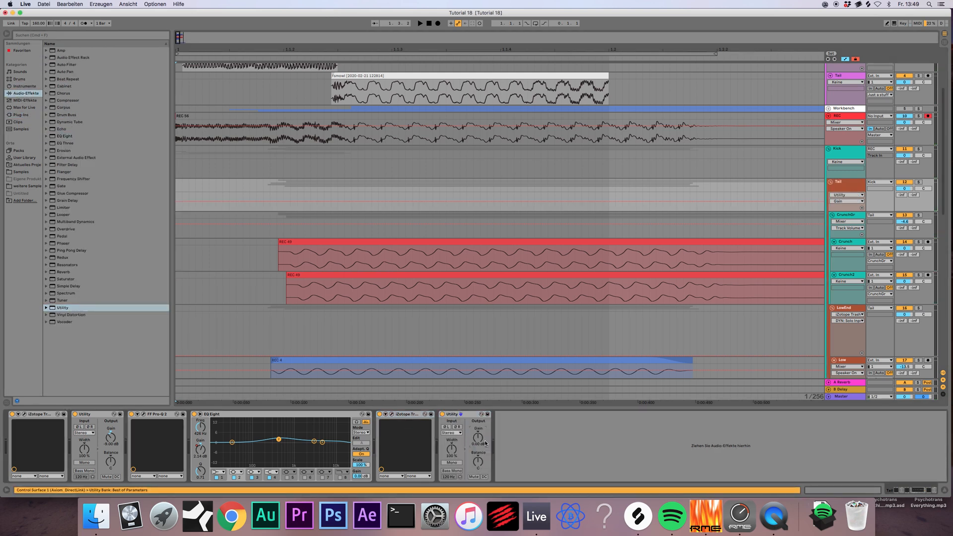
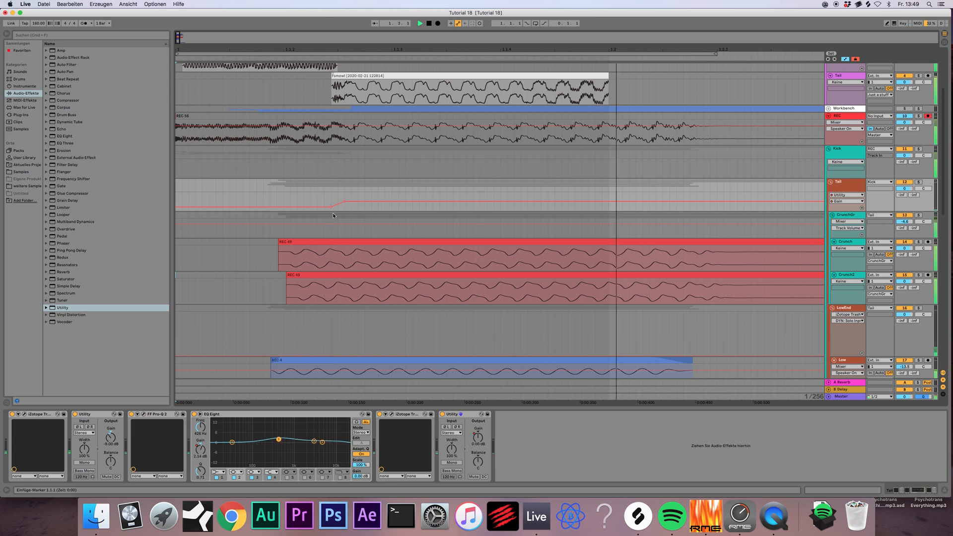
- Record the kick with the Utility gain automation onto the REC track in two takes
{"action": "left_click", "coordinate": [437, 23]}
{"action": "key", "text": "space"}
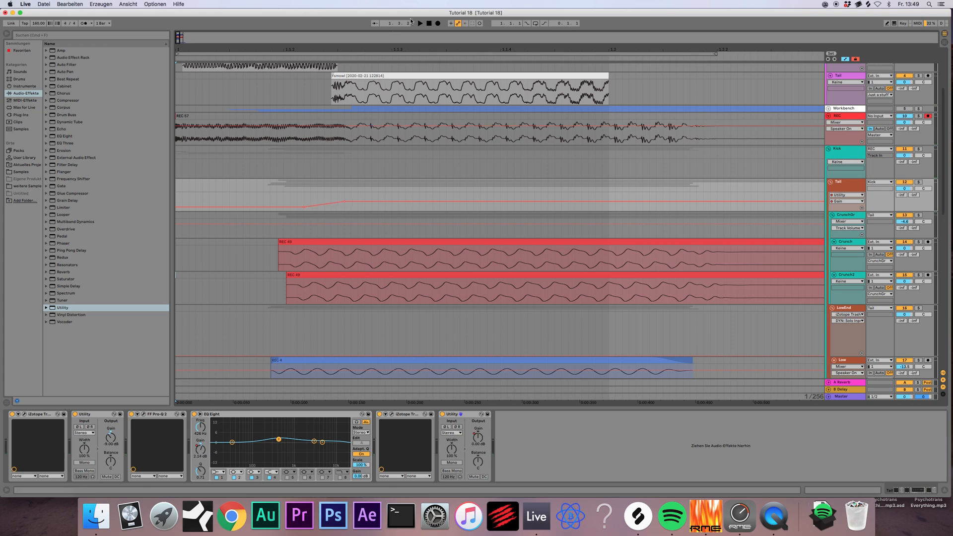
{"action": "left_click", "coordinate": [437, 23]}
{"action": "key", "text": "space"}
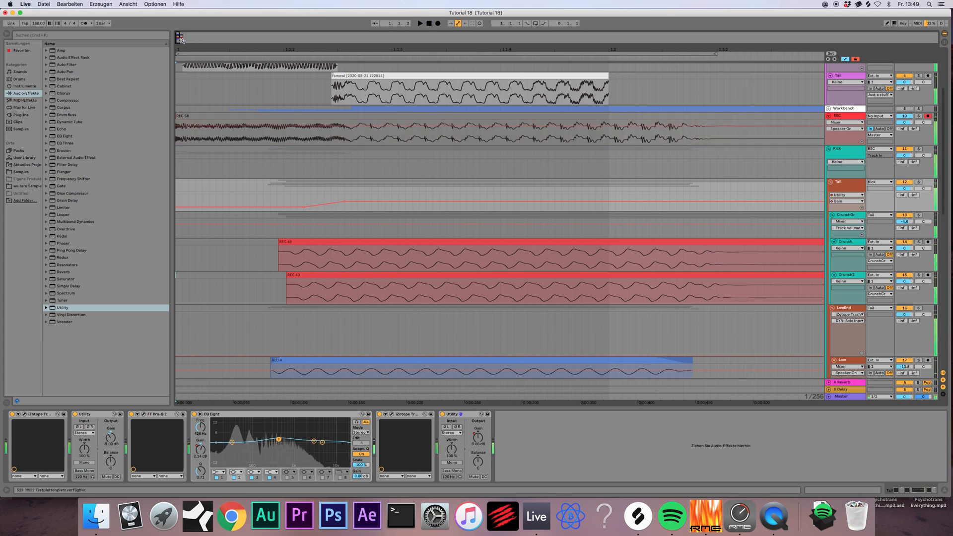
{"action": "left_click_drag", "start_coordinate": [177, 39], "coordinate": [182, 37]}
{"action": "scroll", "coordinate": [198, 215], "scroll_direction": "up", "scroll_amount": 3}
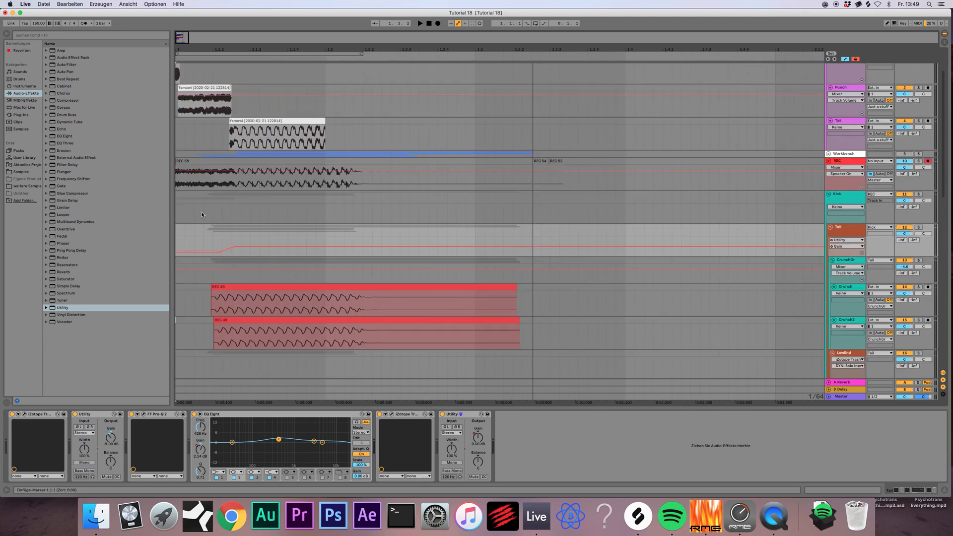
- Nudge both crunch clips a little later in small moves, playing the kick back after each one
{"action": "left_click", "coordinate": [248, 286]}
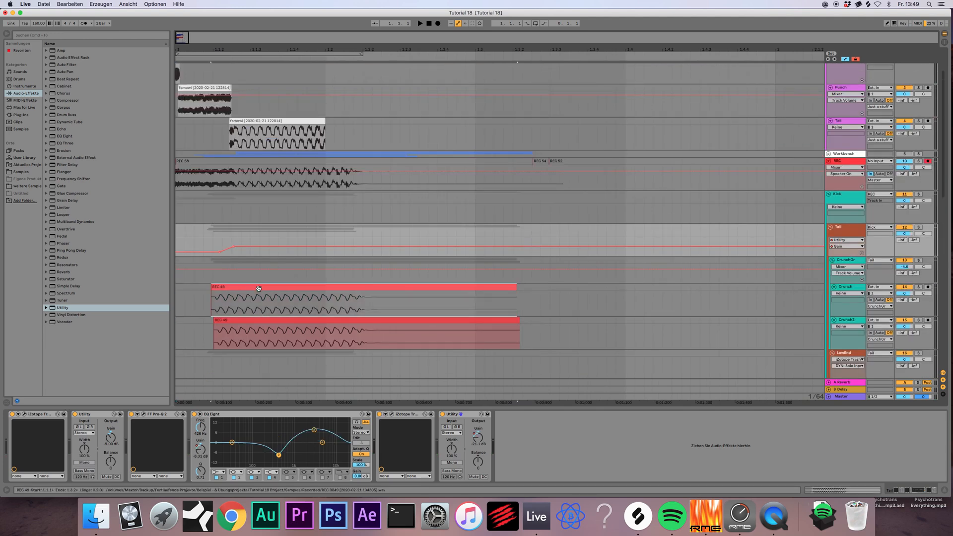
{"action": "left_click", "coordinate": [248, 320]}
{"action": "left_click_drag", "start_coordinate": [249, 321], "coordinate": [251, 321]}
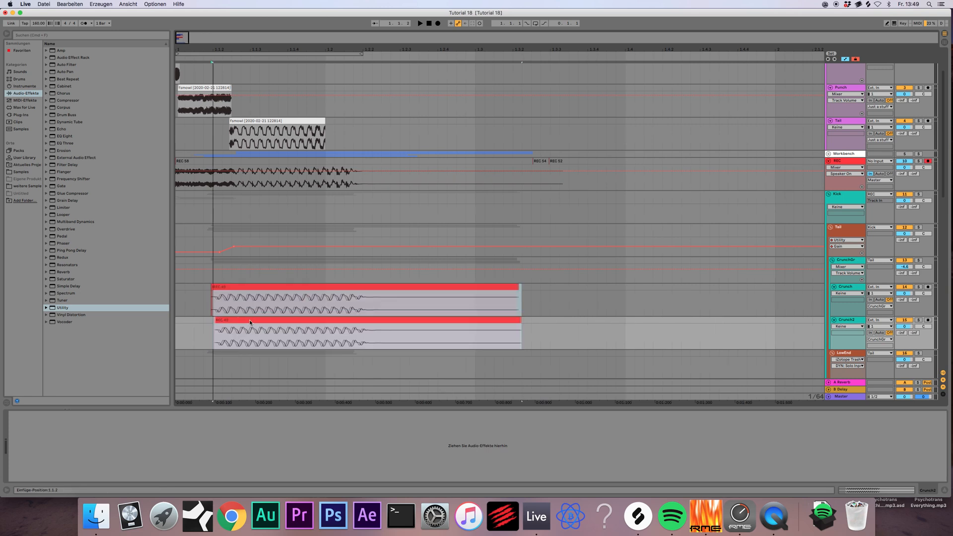
{"action": "left_click", "coordinate": [427, 24]}
{"action": "key", "text": "space"}
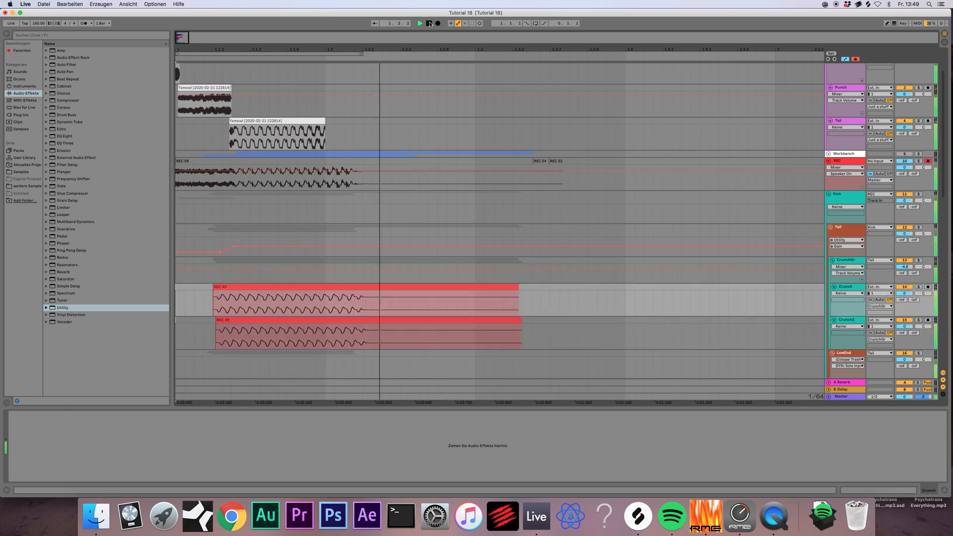
{"action": "key", "text": "space"}
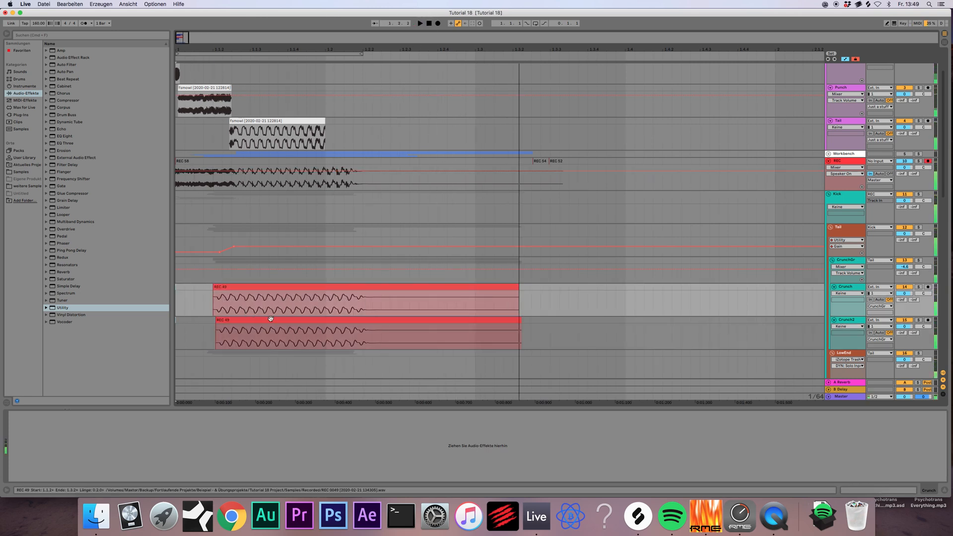
{"action": "left_click", "coordinate": [270, 318], "text": "shift"}
{"action": "left_click_drag", "start_coordinate": [270, 318], "coordinate": [272, 318]}
{"action": "key", "text": "space"}
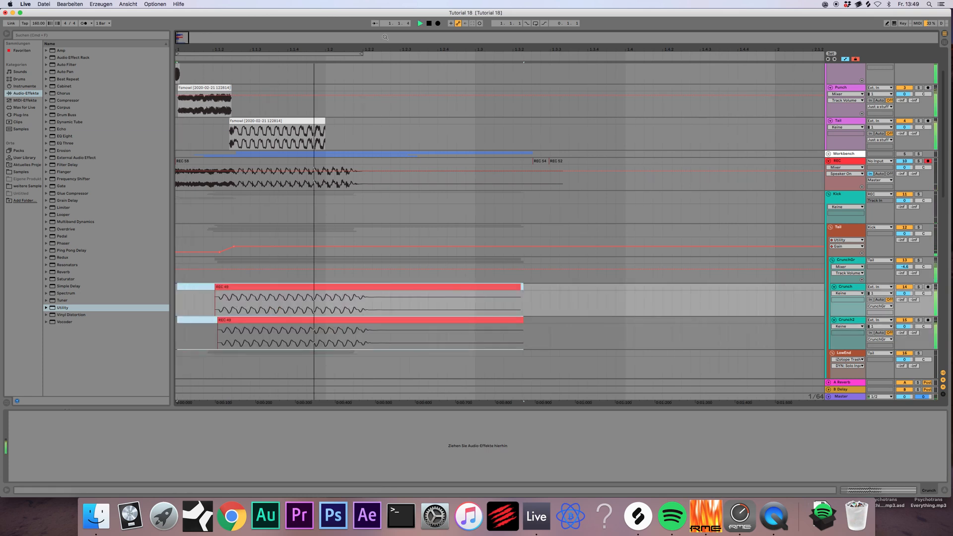
{"action": "key", "text": "space"}
{"action": "left_click", "coordinate": [427, 24]}
{"action": "key", "text": "space"}
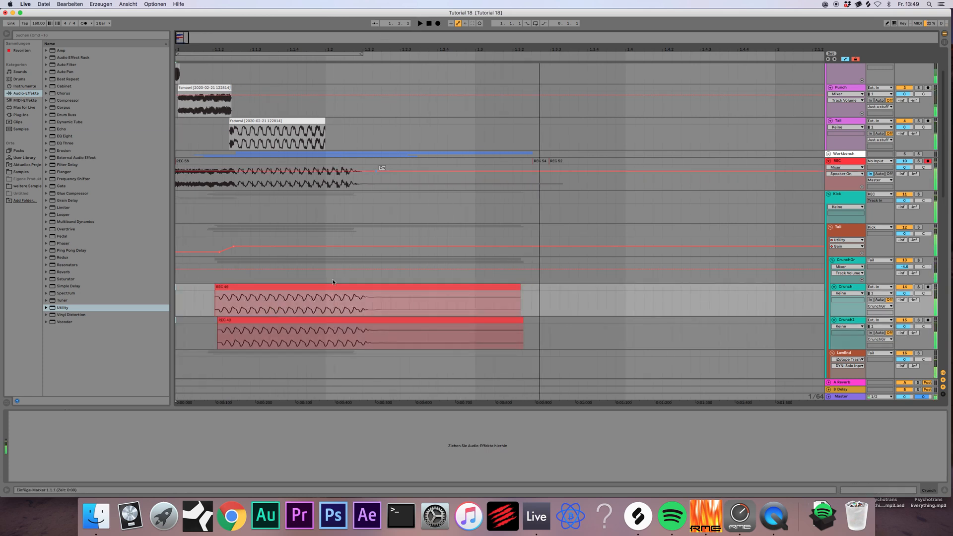
- Shift the two crunch clips slightly later once more and record the kick again onto the REC track
{"action": "left_click", "coordinate": [312, 320], "text": "shift"}
{"action": "left_click", "coordinate": [312, 320]}
{"action": "left_click", "coordinate": [316, 287], "text": "shift"}
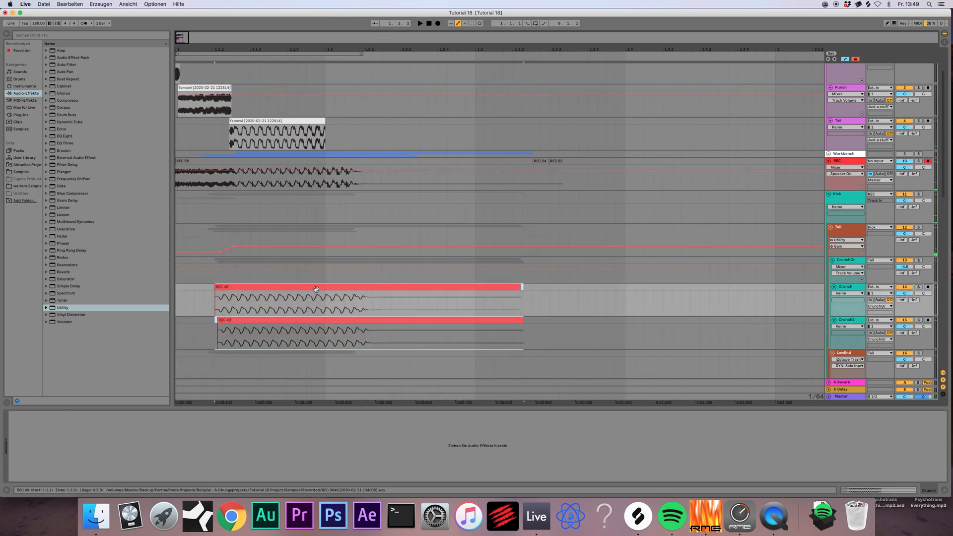
{"action": "left_click_drag", "start_coordinate": [317, 287], "coordinate": [321, 289]}
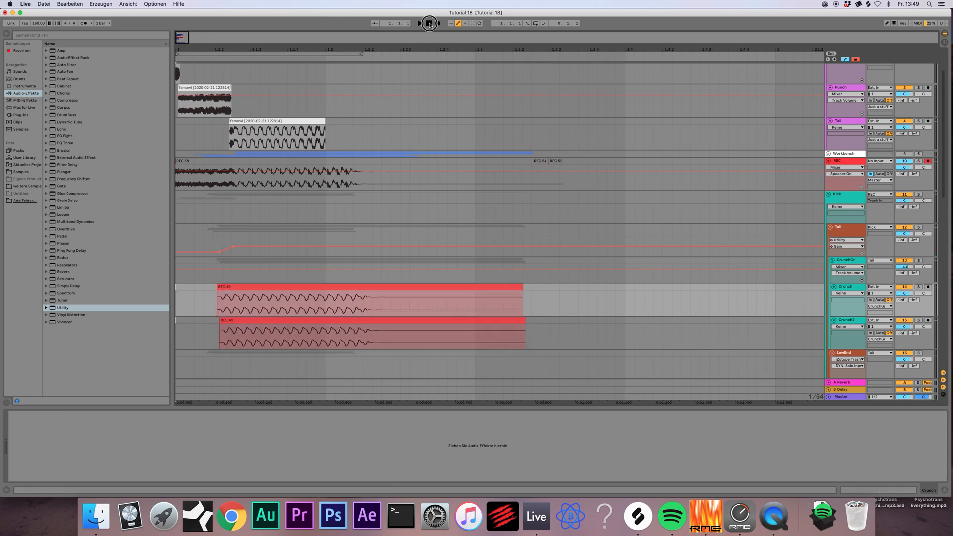
{"action": "key", "text": "space"}
{"action": "left_click", "coordinate": [429, 23]}
{"action": "left_click", "coordinate": [438, 23]}
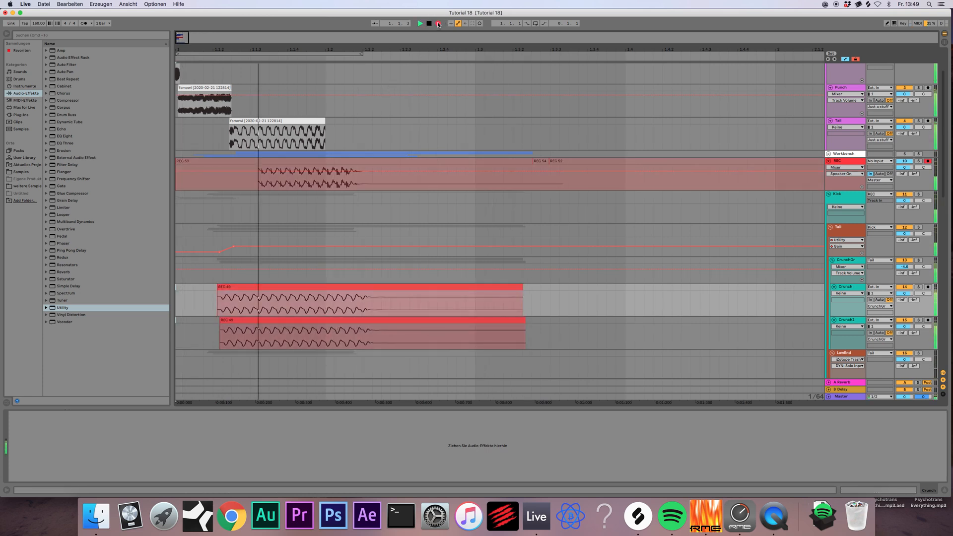
{"action": "key", "text": "space"}
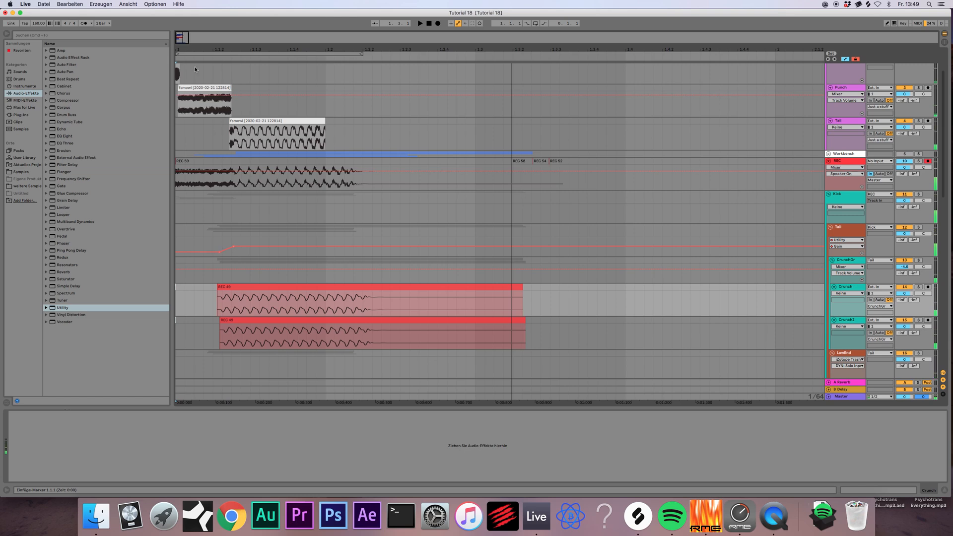
- Check the new recording by ear and add Klanghelm's MJUC compressor at the end of the Tail group's chain
{"action": "left_click_drag", "start_coordinate": [194, 50], "coordinate": [366, 99]}
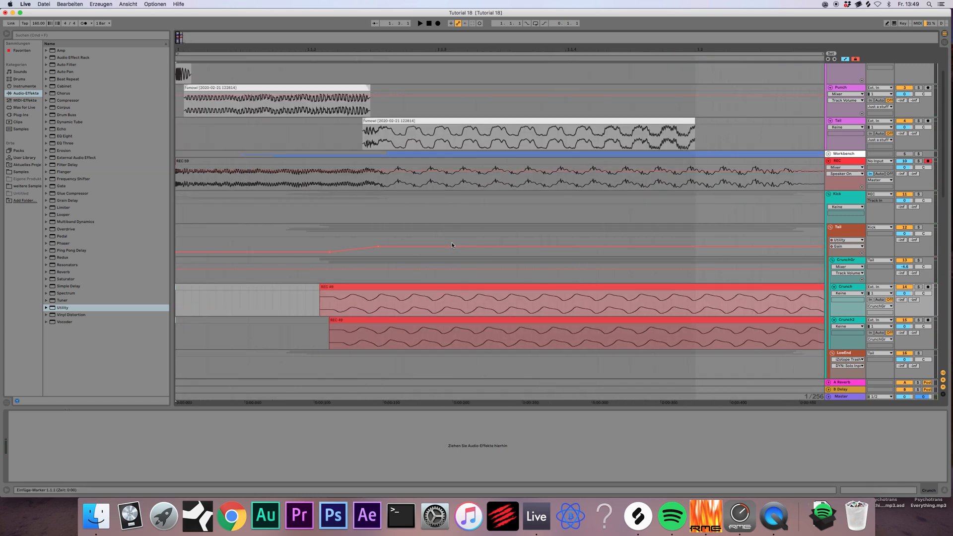
{"action": "scroll", "coordinate": [533, 243], "scroll_direction": "down", "scroll_amount": 5}
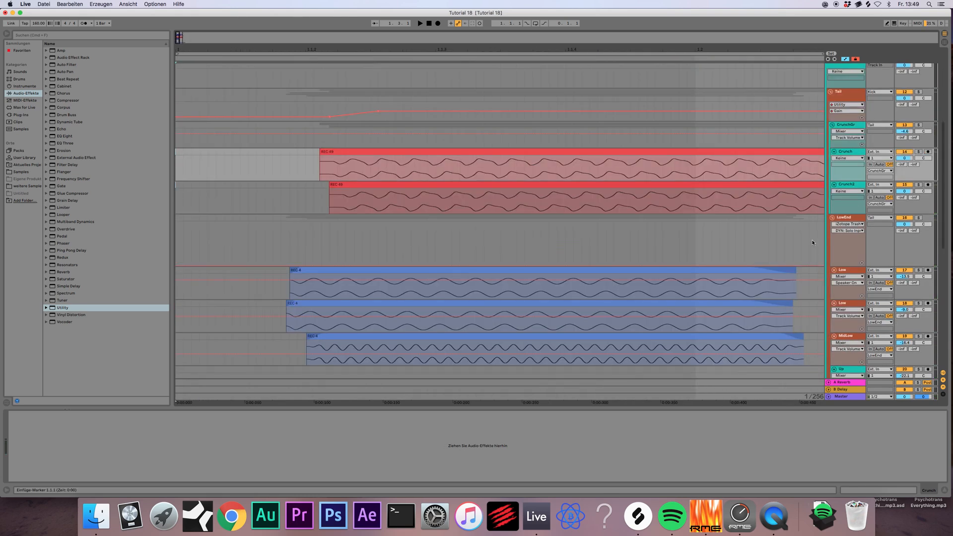
{"action": "scroll", "coordinate": [591, 235], "scroll_direction": "up", "scroll_amount": 5}
{"action": "key", "text": "space"}
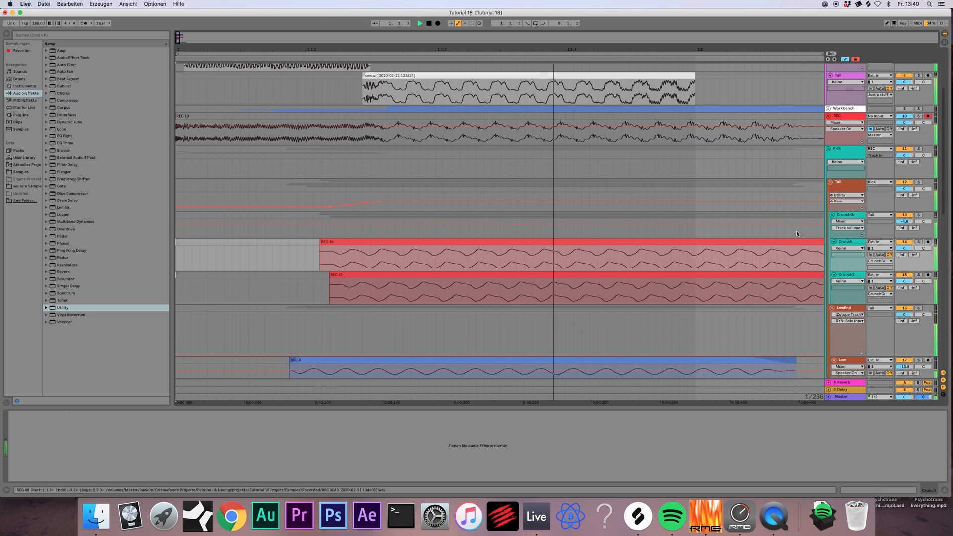
{"action": "key", "text": "space"}
{"action": "left_click", "coordinate": [843, 182]}
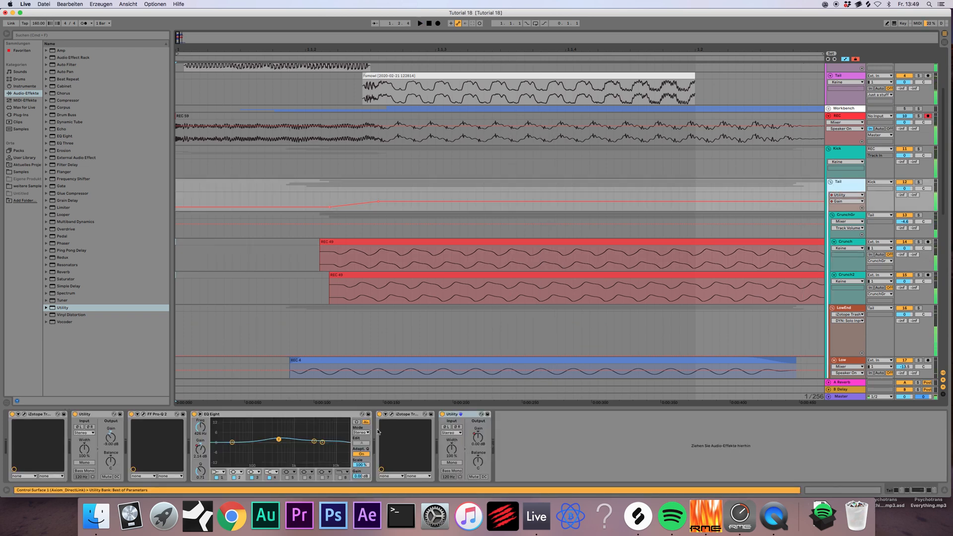
{"action": "left_click", "coordinate": [16, 115]}
{"action": "left_click", "coordinate": [50, 224]}
{"action": "left_click", "coordinate": [50, 228]}
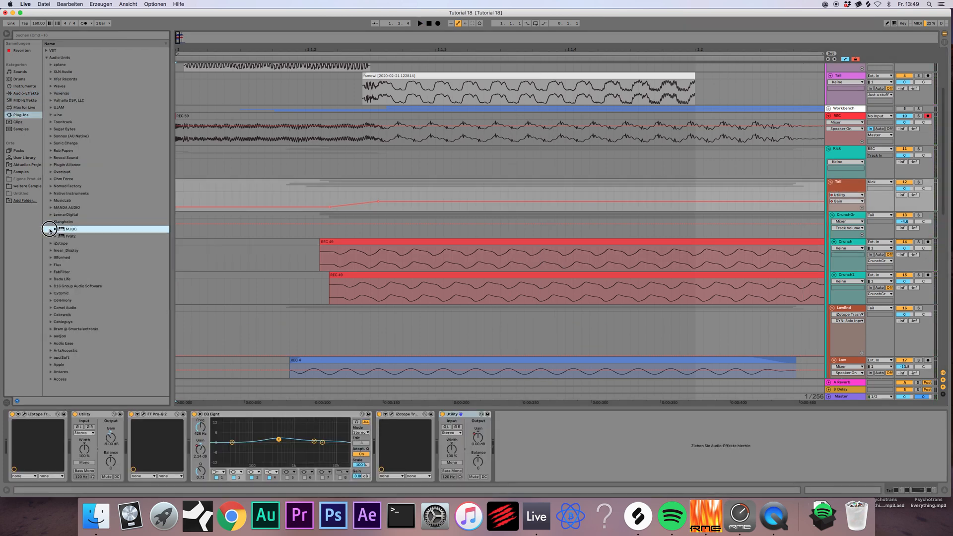
{"action": "left_click", "coordinate": [51, 221]}
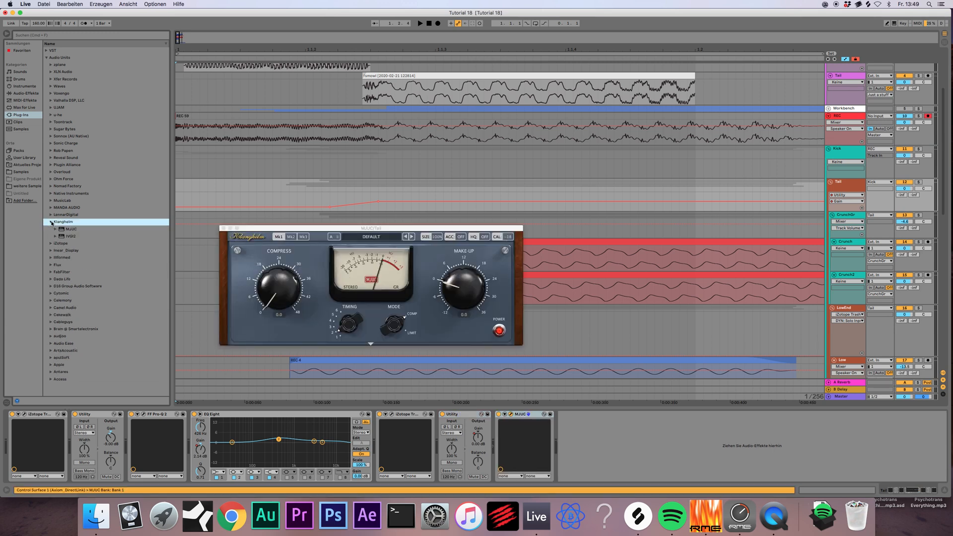
{"action": "left_click", "coordinate": [223, 229]}
{"action": "left_click", "coordinate": [522, 413]}
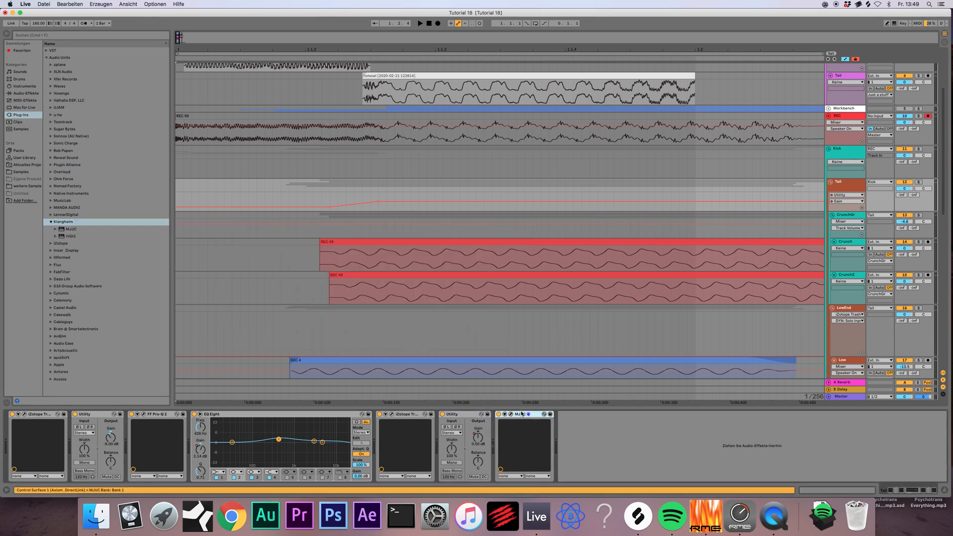
- Replace the MJUC compressor at the end of the Tail group's chain with FabFilter Pro-Q 2
{"action": "key", "text": "Delete"}
{"action": "left_click", "coordinate": [51, 271]}
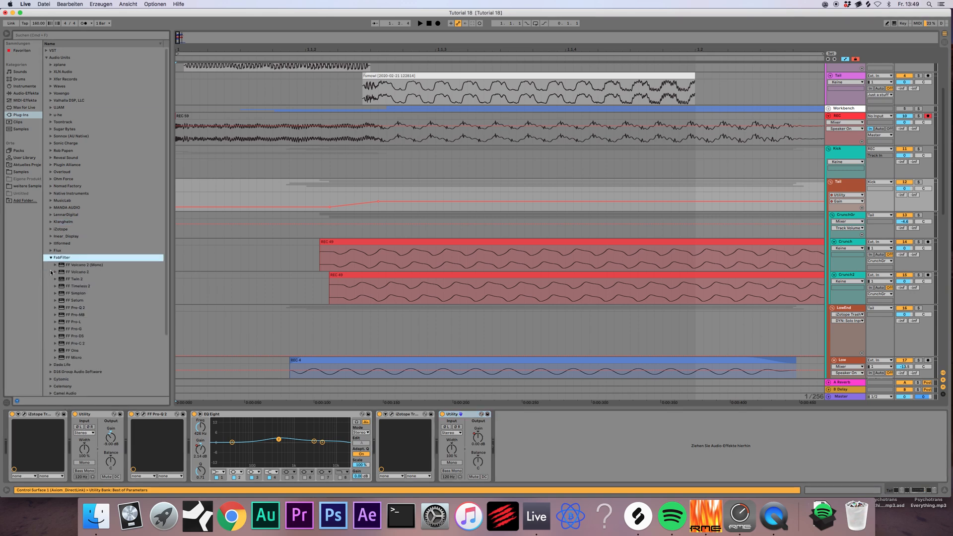
{"action": "left_click_drag", "start_coordinate": [78, 308], "coordinate": [536, 465]}
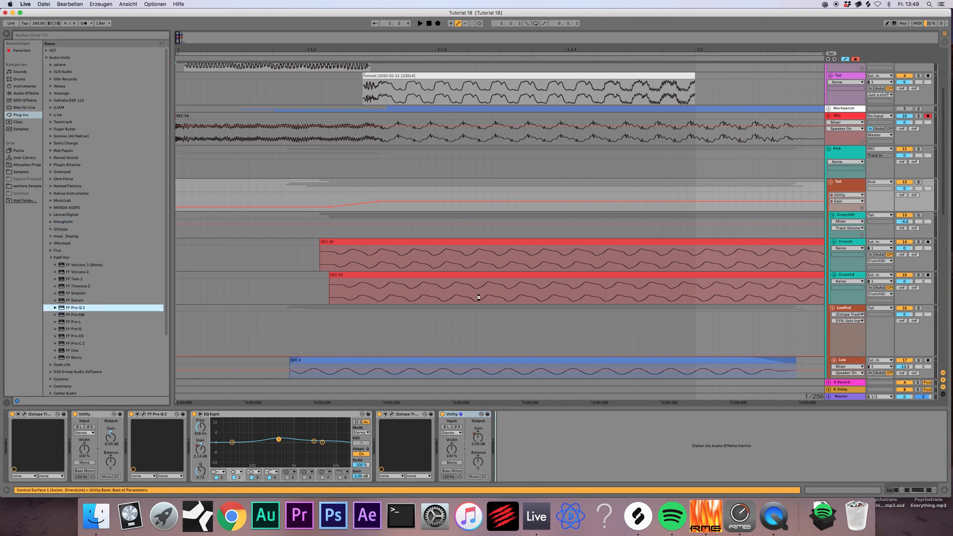
- Add a bell band in Pro-Q 2 boosting the highs near 5.7 kHz by about 7.3 dB, checking it by ear during playback
{"action": "key", "text": "space"}
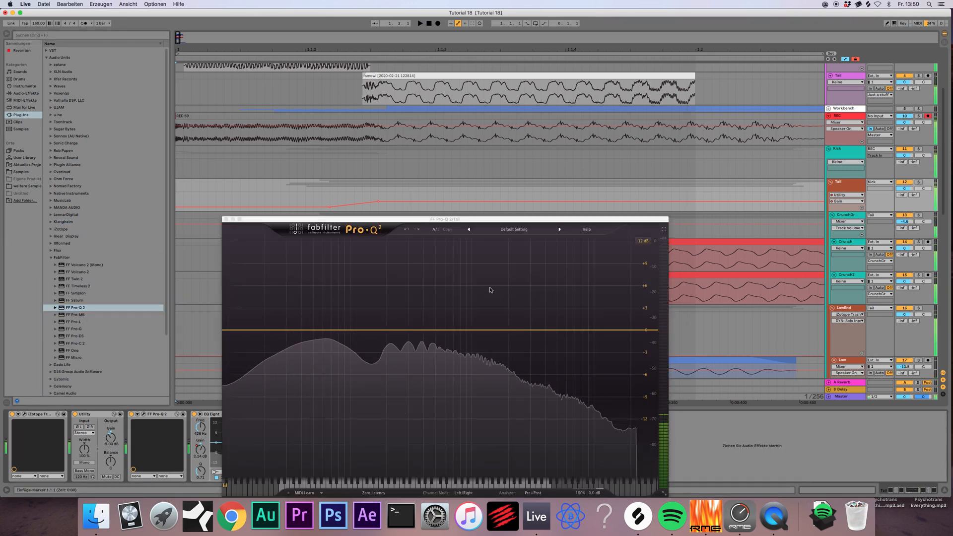
{"action": "left_click_drag", "start_coordinate": [531, 329], "coordinate": [571, 286]}
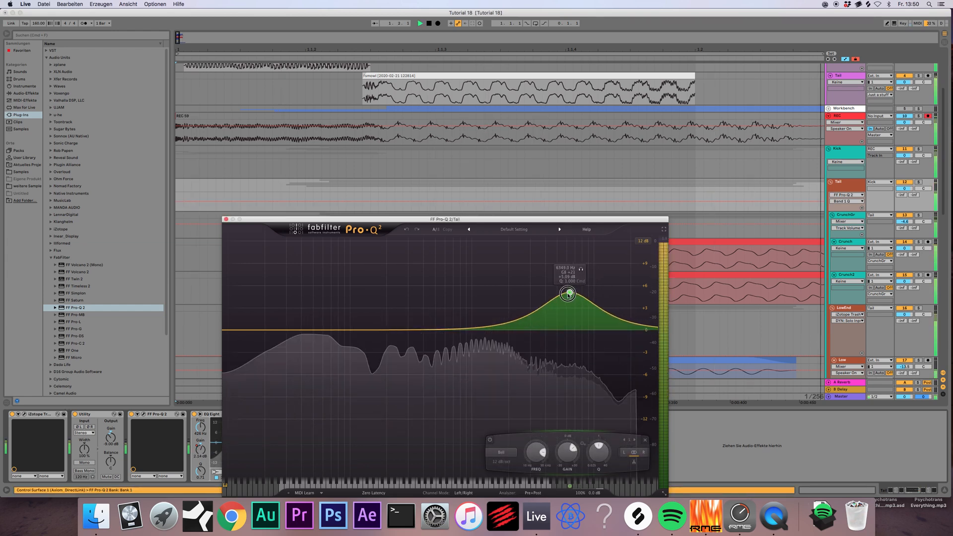
{"action": "key", "text": "space"}
{"action": "key", "text": "space"}
{"action": "key", "text": "space"}
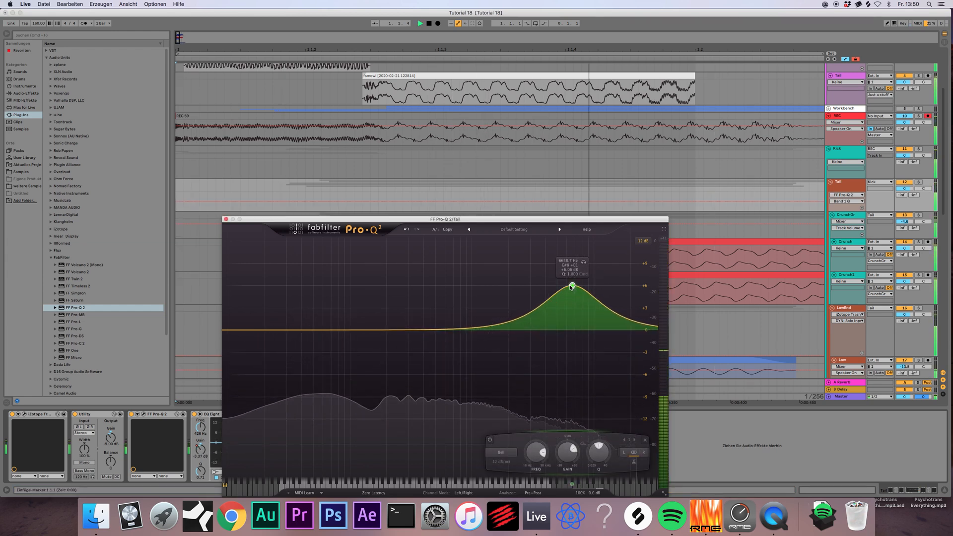
{"action": "key", "text": "space"}
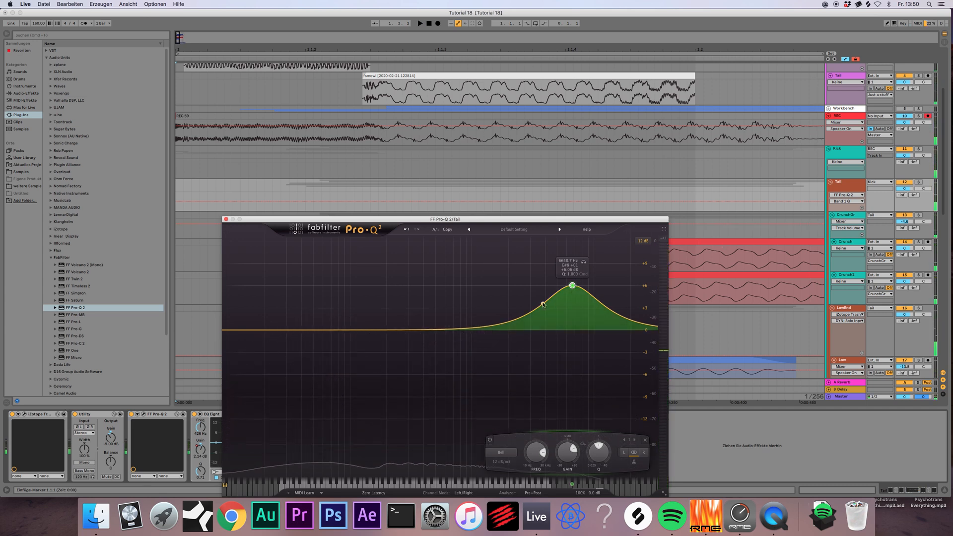
{"action": "key", "text": "space"}
{"action": "left_click_drag", "start_coordinate": [571, 294], "coordinate": [564, 276]}
{"action": "key", "text": "space"}
- Add a low shelf band cutting the low end by about 1.5 dB and play the kick back
{"action": "left_click_drag", "start_coordinate": [262, 330], "coordinate": [377, 335]}
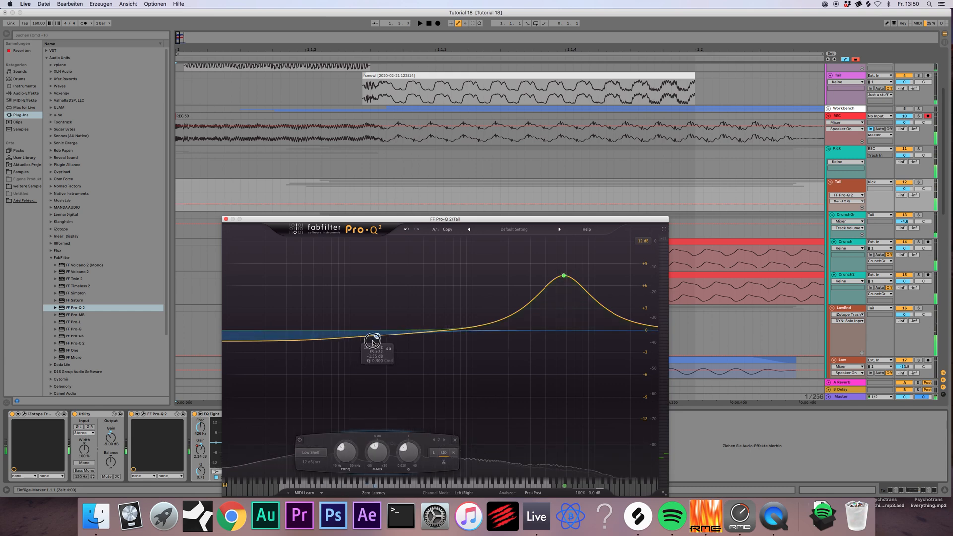
{"action": "key", "text": "space"}
{"action": "key", "text": "space"}
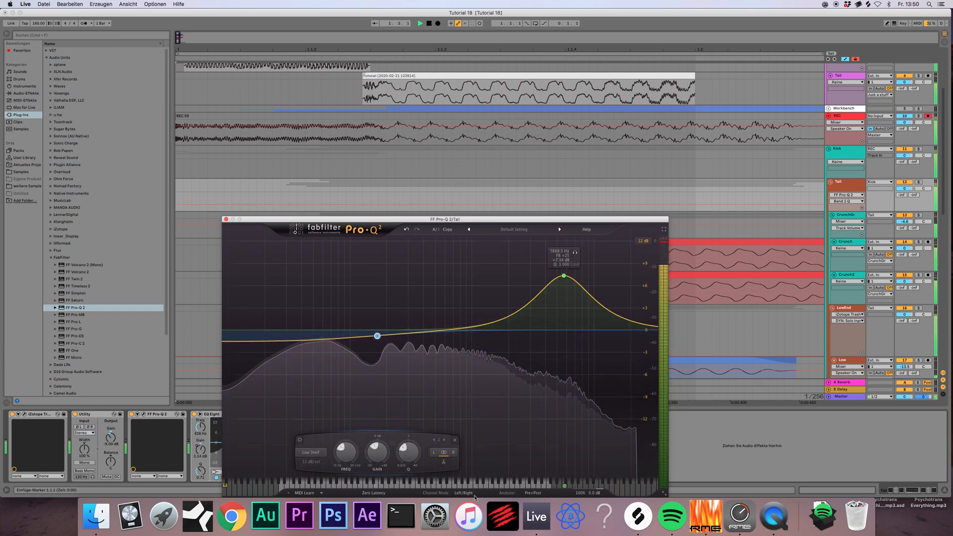
{"action": "left_click", "coordinate": [393, 350]}
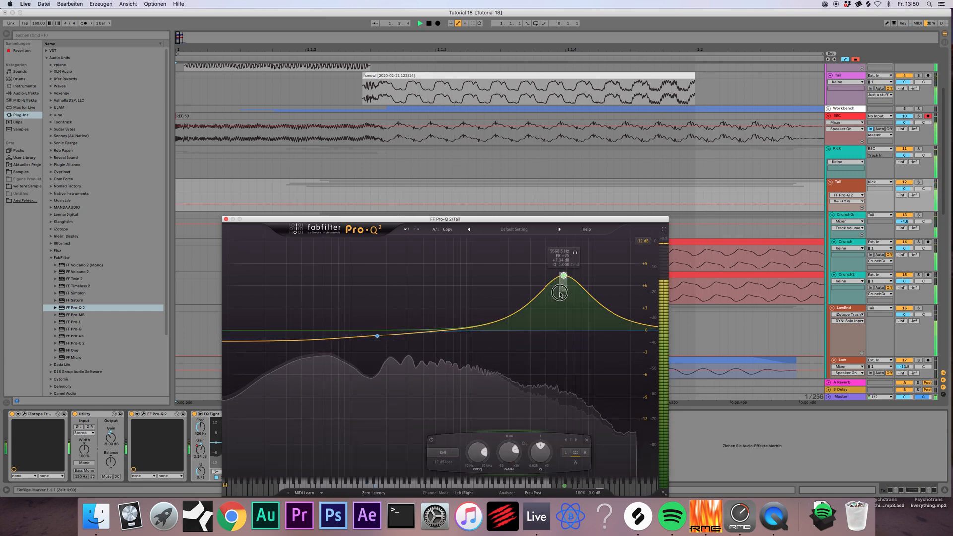
- Raise the low shelf into a slight boost, reduce the high bell's boost, close the equalizer and listen to the kick
{"action": "key", "text": "space"}
{"action": "left_click_drag", "start_coordinate": [377, 335], "coordinate": [382, 323]}
{"action": "left_click_drag", "start_coordinate": [563, 275], "coordinate": [562, 307]}
{"action": "key", "text": "space"}
{"action": "key", "text": "super+w"}
{"action": "key", "text": "space"}
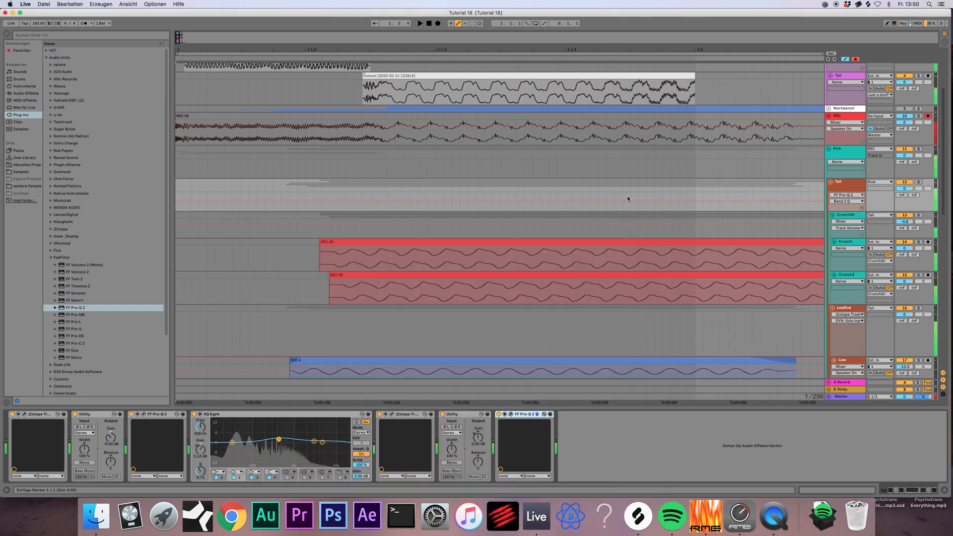
{"action": "key", "text": "space"}
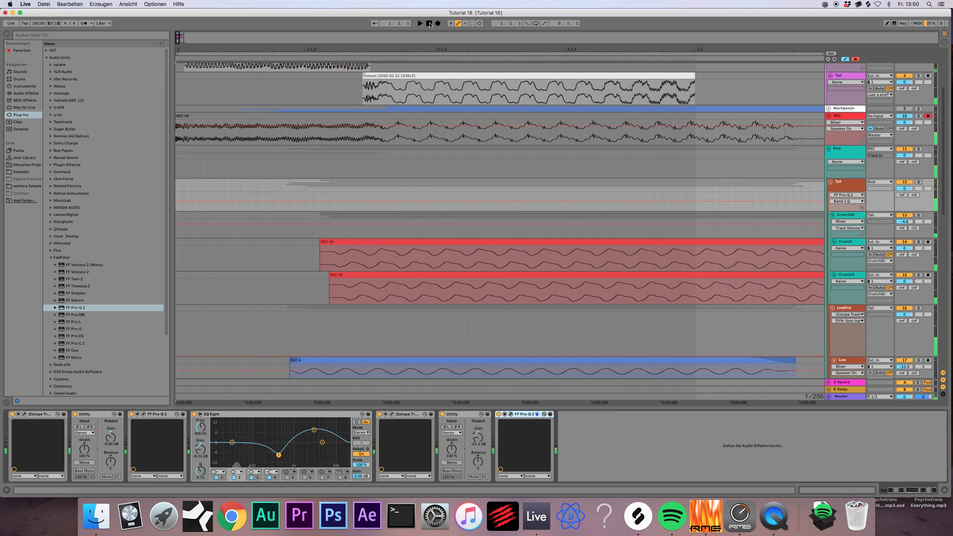
- Nudge the second crunch clip slightly earlier in two small moves, playing the kick back after each one
{"action": "left_click", "coordinate": [429, 24]}
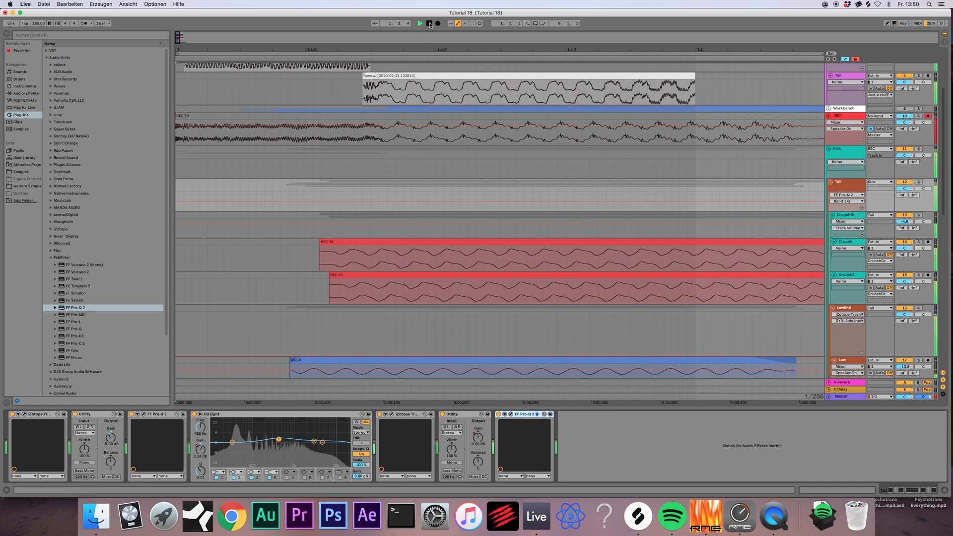
{"action": "left_click_drag", "start_coordinate": [699, 275], "coordinate": [696, 275]}
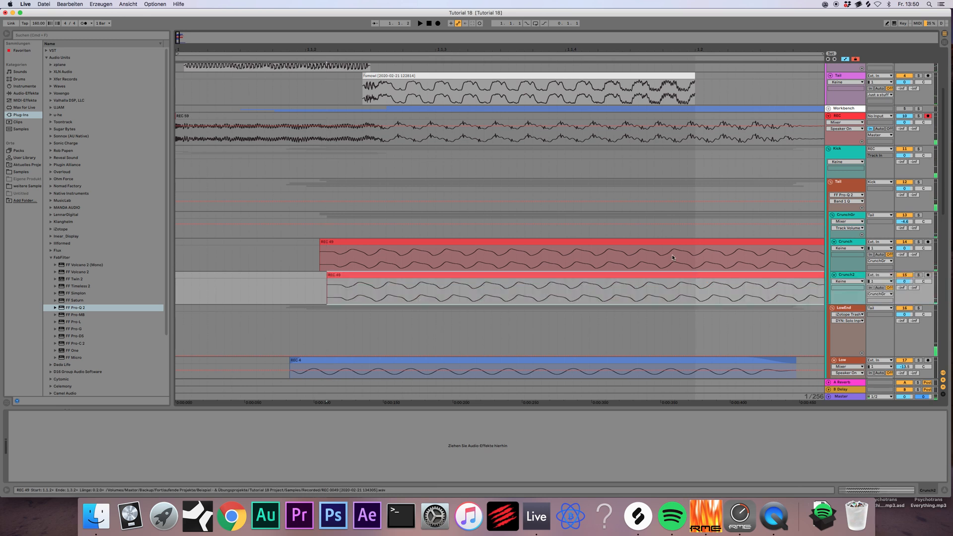
{"action": "key", "text": "space"}
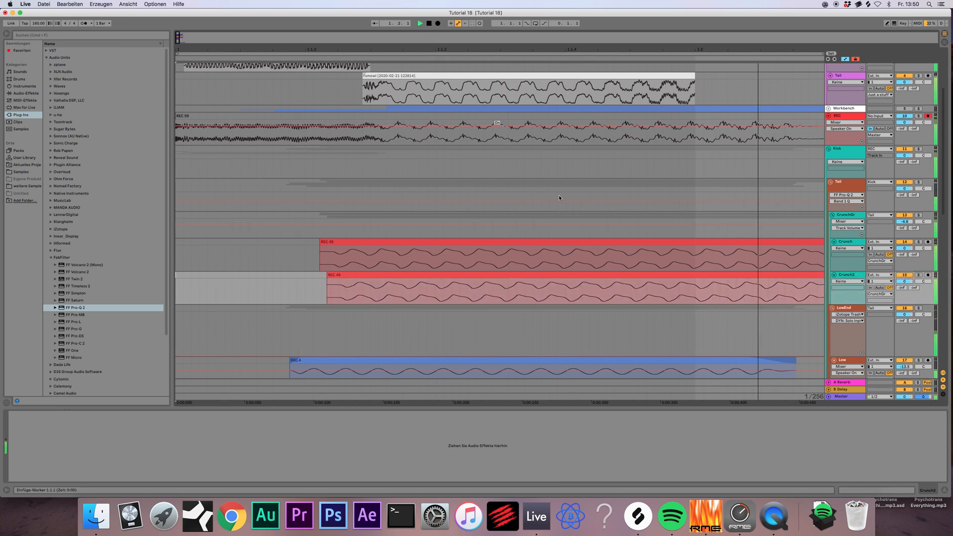
{"action": "left_click", "coordinate": [546, 274]}
{"action": "left_click_drag", "start_coordinate": [546, 274], "coordinate": [542, 273]}
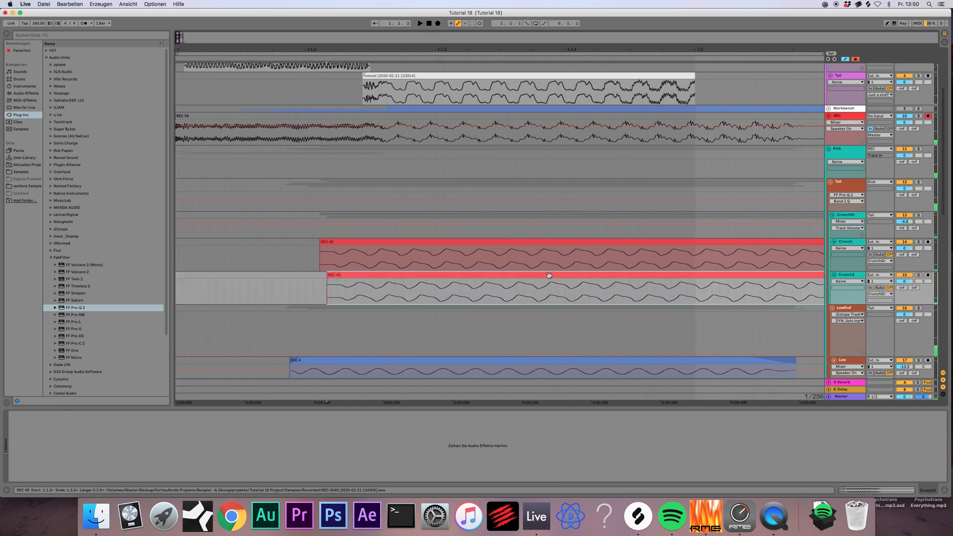
{"action": "key", "text": "space"}
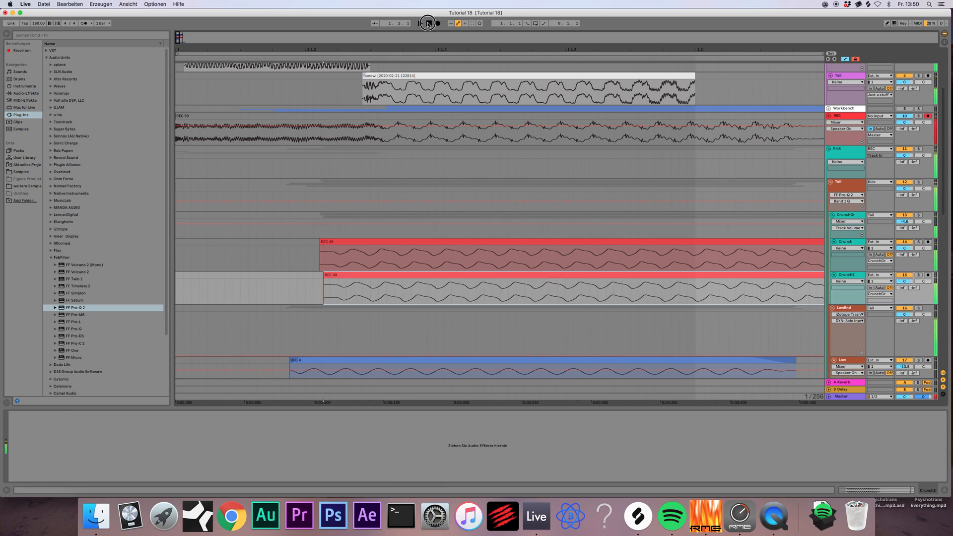
{"action": "key", "text": "space"}
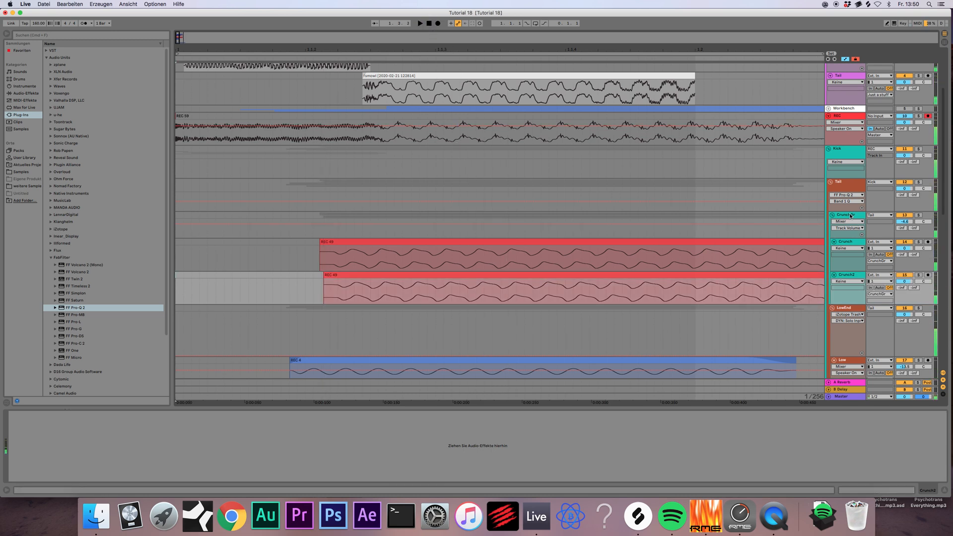
- Lower the crunch group's volume and record the kick again onto the REC track
{"action": "left_click", "coordinate": [850, 215]}
{"action": "left_click_drag", "start_coordinate": [906, 222], "coordinate": [906, 224]}
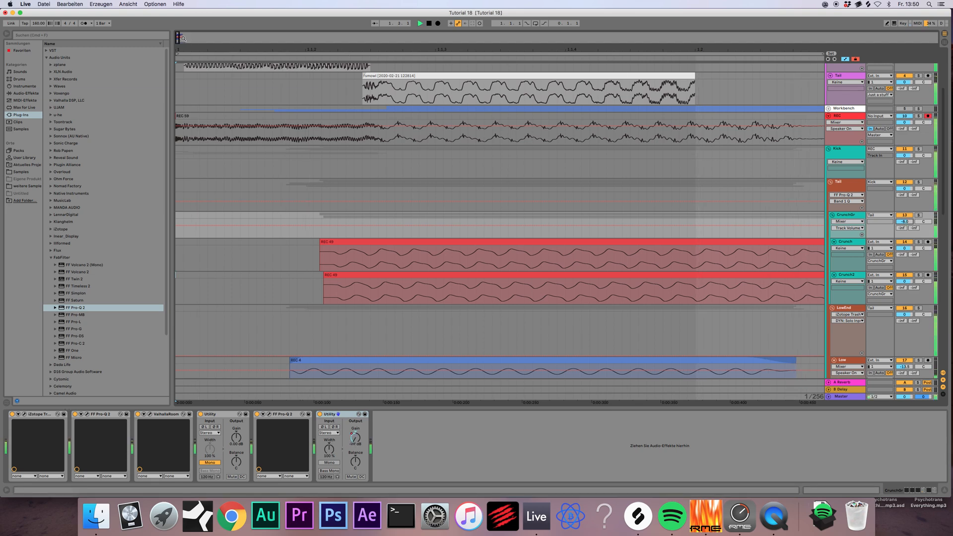
{"action": "left_click_drag", "start_coordinate": [297, 49], "coordinate": [298, 30]}
{"action": "key", "text": "space"}
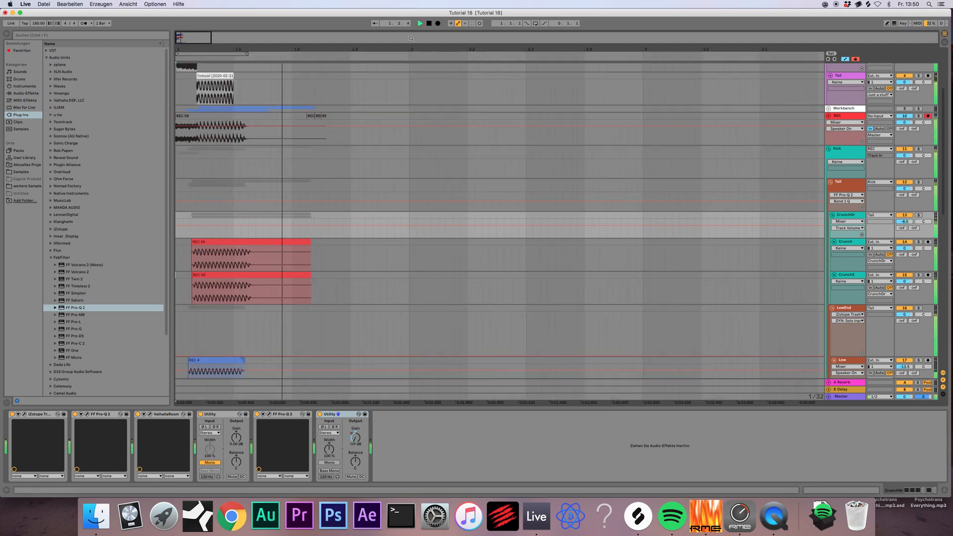
{"action": "double_click", "coordinate": [430, 23]}
{"action": "left_click", "coordinate": [437, 24]}
{"action": "key", "text": "space"}
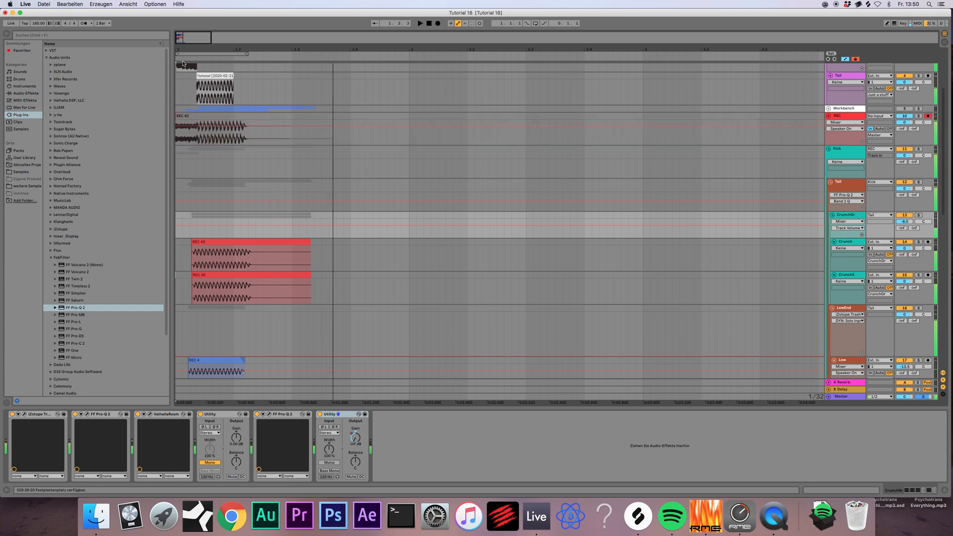
{"action": "left_click_drag", "start_coordinate": [235, 50], "coordinate": [235, 53]}
{"action": "left_click_drag", "start_coordinate": [178, 35], "coordinate": [178, 57]}
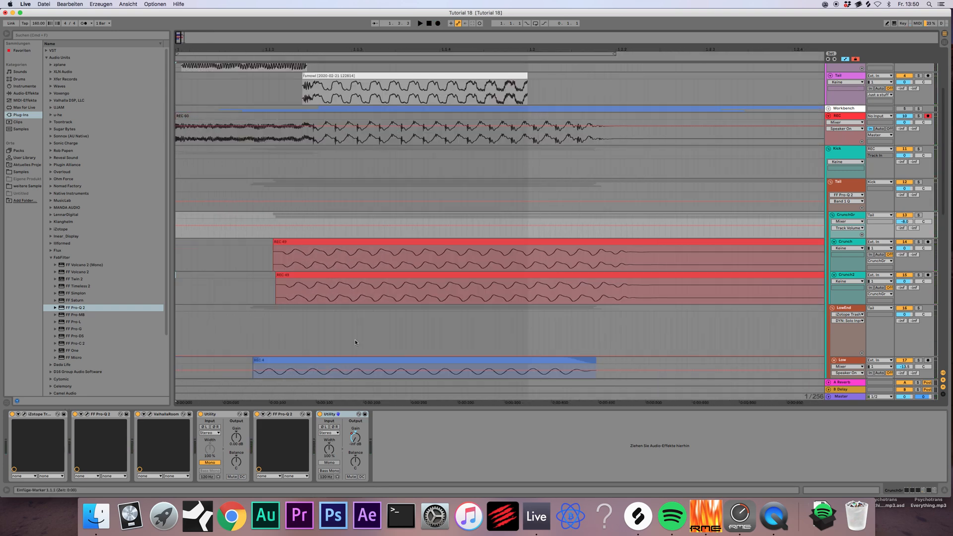
- Shift the two Low clips and the MidLow clip together slightly later and play the kick back
{"action": "scroll", "coordinate": [356, 343], "scroll_direction": "down", "scroll_amount": 6}
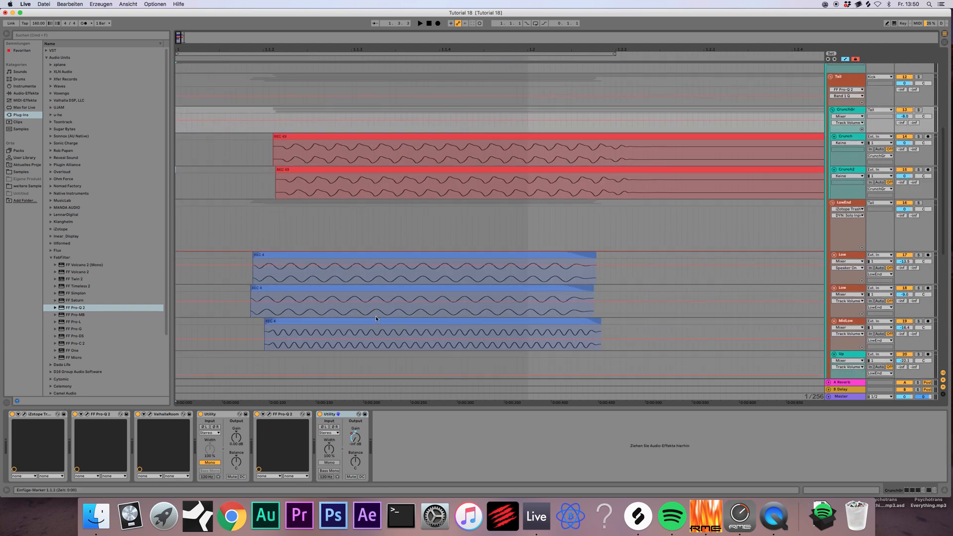
{"action": "left_click", "coordinate": [362, 323]}
{"action": "left_click", "coordinate": [351, 285]}
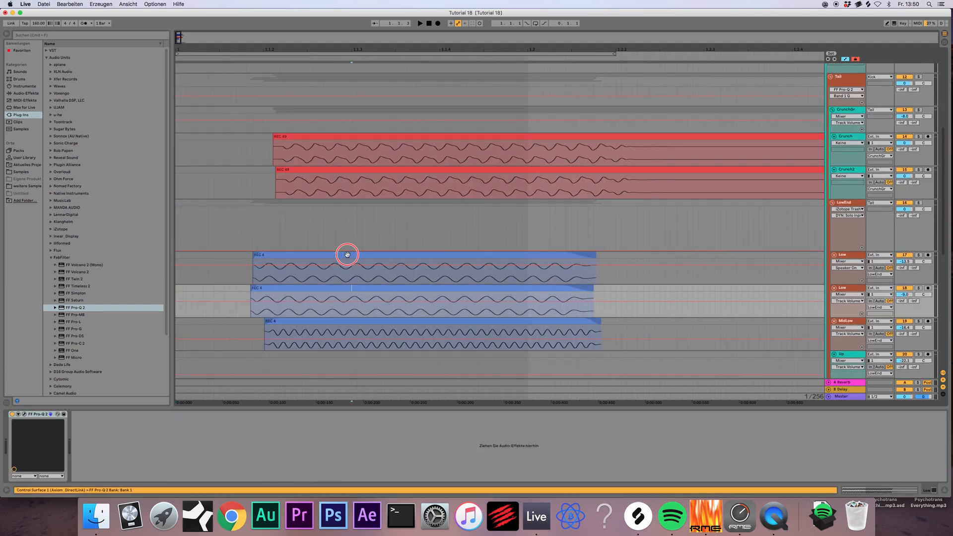
{"action": "left_click", "coordinate": [347, 255]}
{"action": "left_click", "coordinate": [346, 321], "text": "shift"}
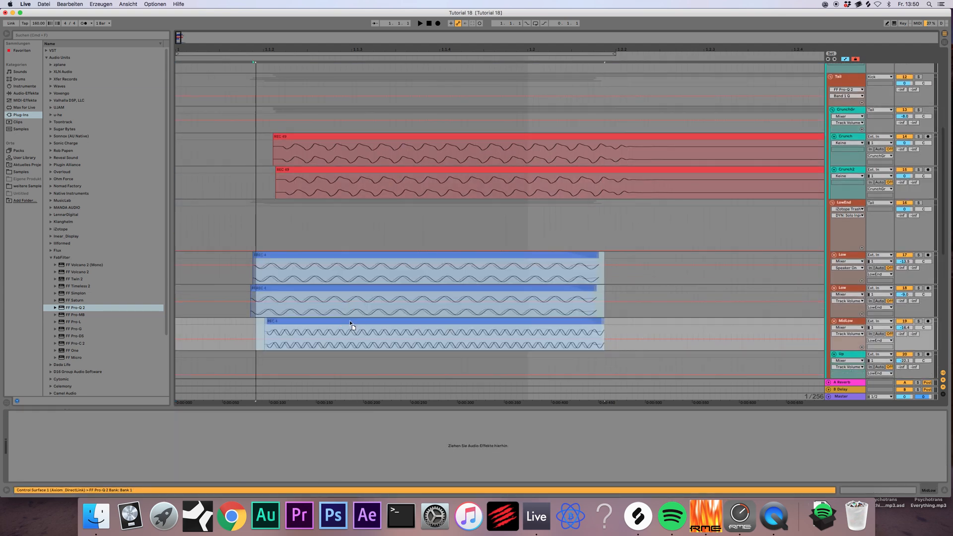
{"action": "left_click_drag", "start_coordinate": [350, 323], "coordinate": [350, 323]}
{"action": "scroll", "coordinate": [344, 313], "scroll_direction": "up", "scroll_amount": 11}
{"action": "key", "text": "space"}
- Reposition the second Low clip in small moves so its start lines up with the first Low clip, playing back in between
{"action": "scroll", "coordinate": [362, 213], "scroll_direction": "down", "scroll_amount": 8}
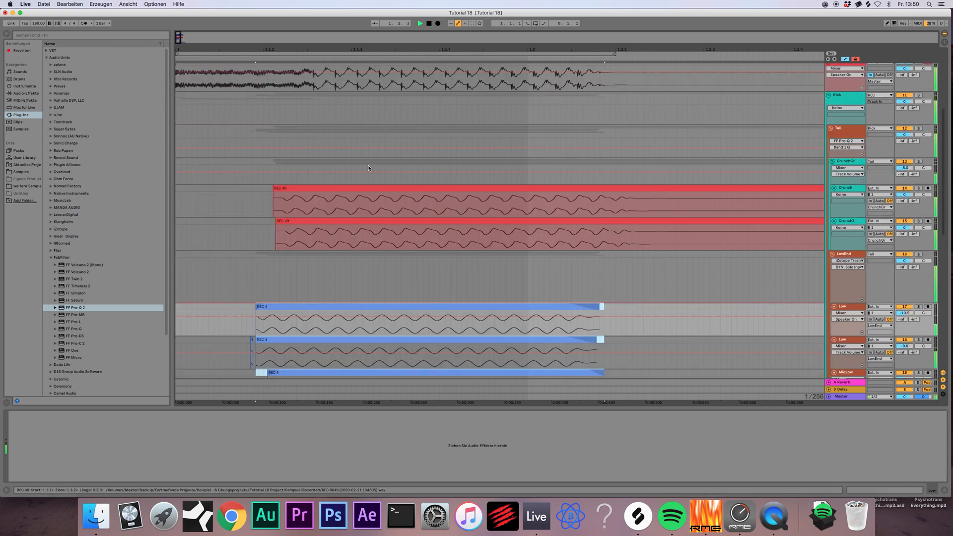
{"action": "left_click", "coordinate": [350, 338]}
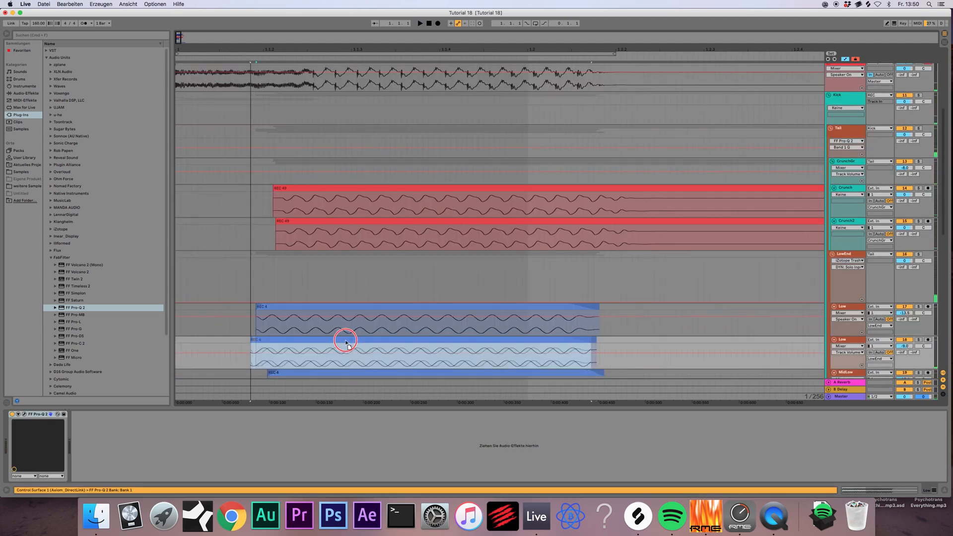
{"action": "key", "text": "space"}
{"action": "key", "text": "space"}
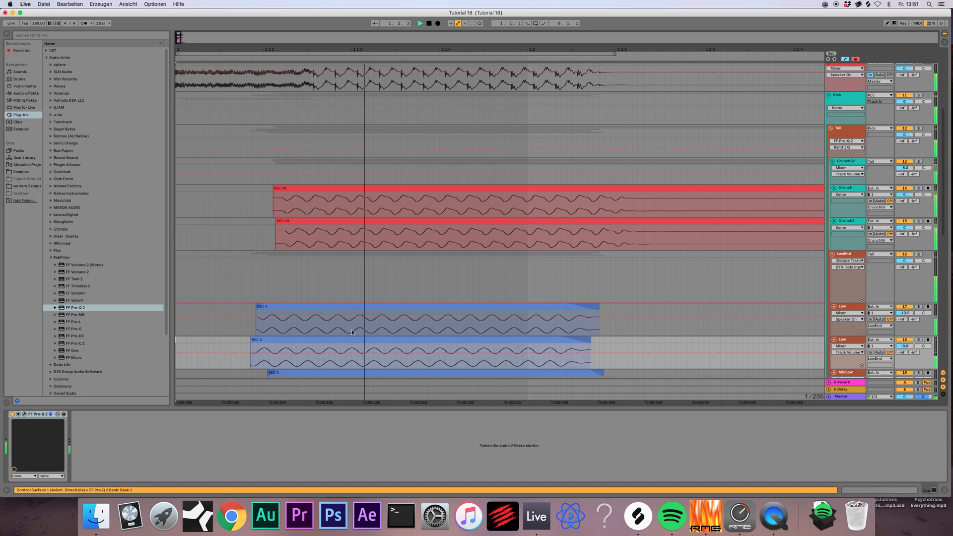
{"action": "left_click", "coordinate": [350, 343]}
{"action": "key", "text": "space"}
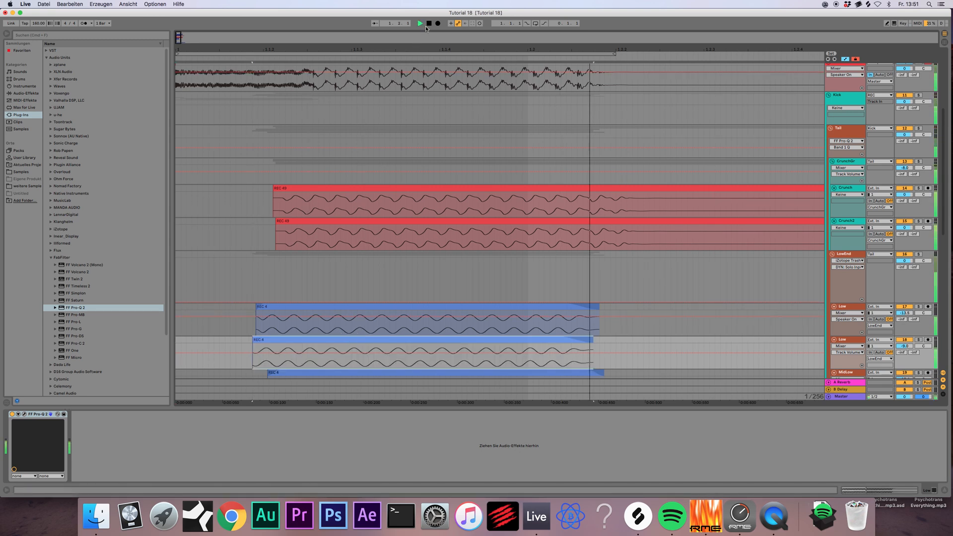
{"action": "left_click_drag", "start_coordinate": [340, 340], "coordinate": [345, 340]}
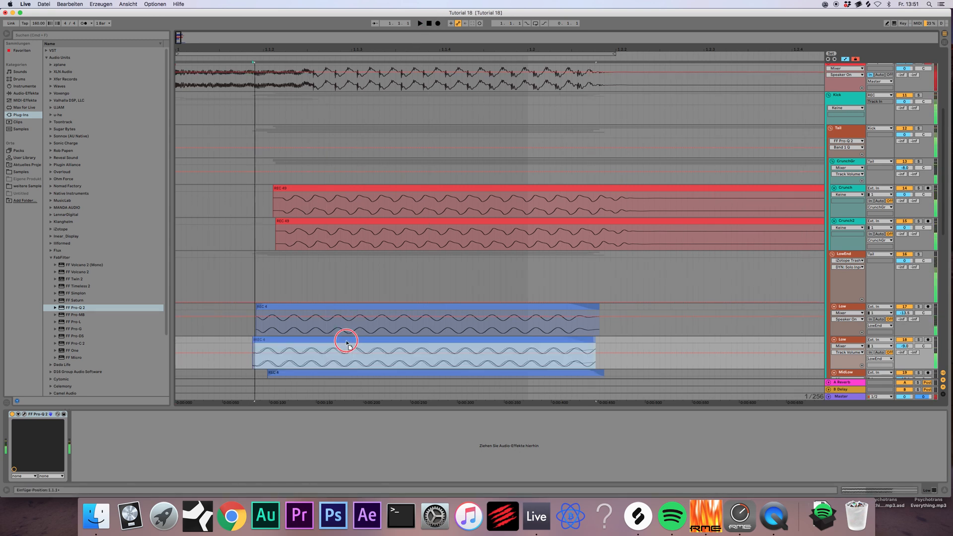
- Record the kick with the realigned low end onto the REC track
{"action": "left_click", "coordinate": [352, 142]}
{"action": "key", "text": "space"}
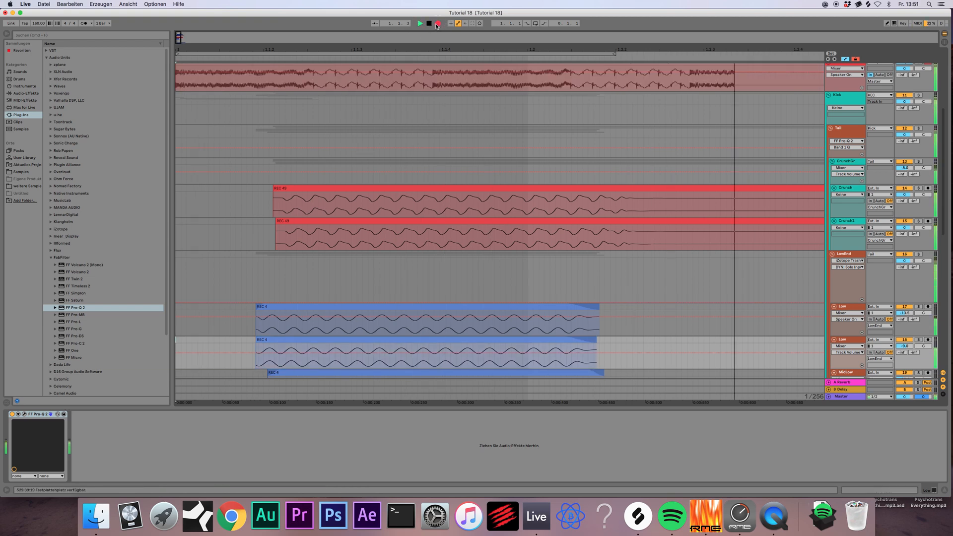
{"action": "scroll", "coordinate": [350, 229], "scroll_direction": "up", "scroll_amount": 1}
{"action": "scroll", "coordinate": [343, 253], "scroll_direction": "down", "scroll_amount": 3}
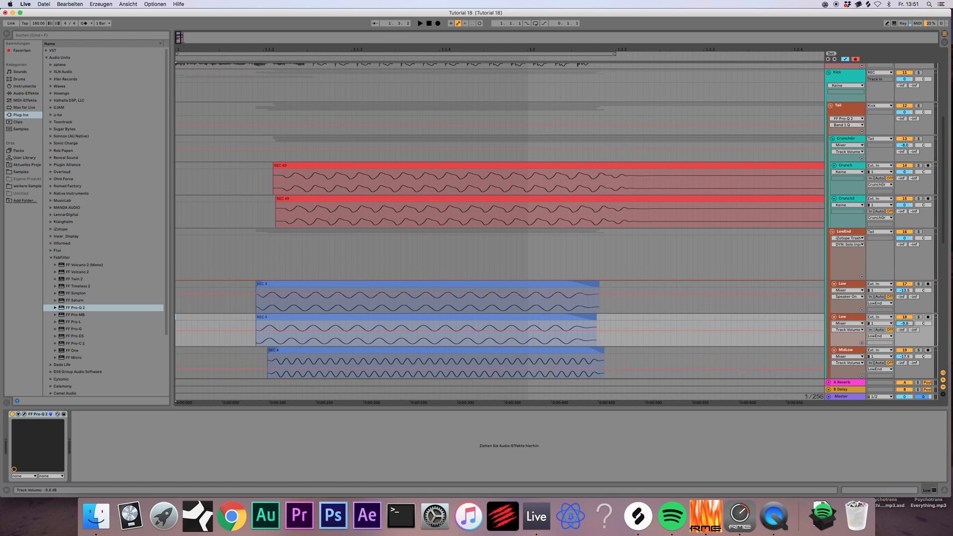
- Nudge the second Low clip slightly later in two small moves and play the kick back
{"action": "left_click", "coordinate": [412, 316]}
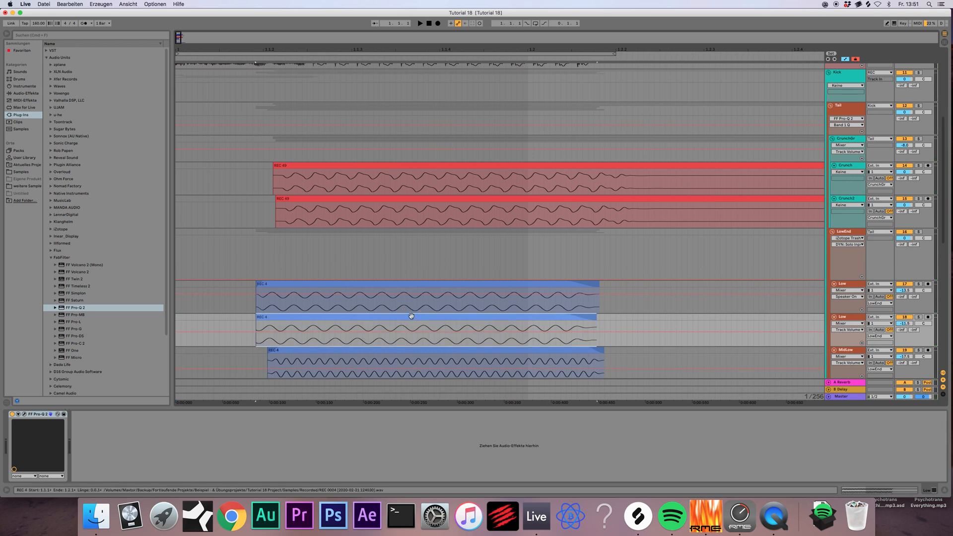
{"action": "left_click_drag", "start_coordinate": [411, 316], "coordinate": [414, 316]}
{"action": "left_click", "coordinate": [429, 24]}
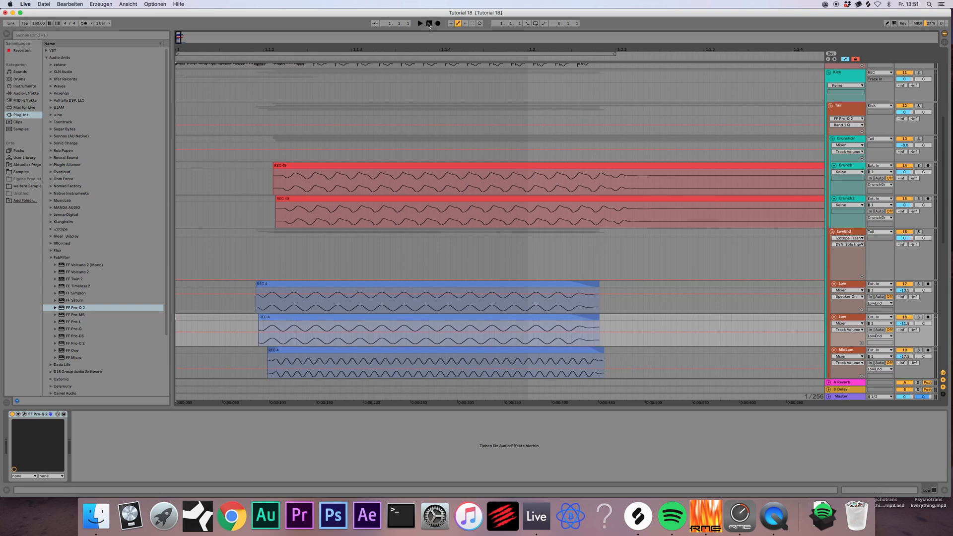
{"action": "key", "text": "space"}
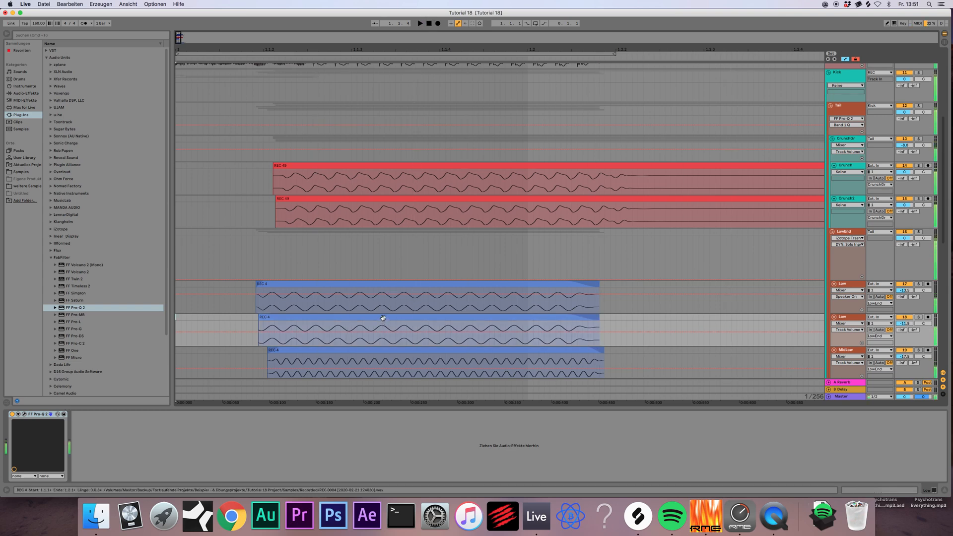
{"action": "left_click_drag", "start_coordinate": [383, 316], "coordinate": [385, 315]}
{"action": "scroll", "coordinate": [378, 167], "scroll_direction": "up", "scroll_amount": 5}
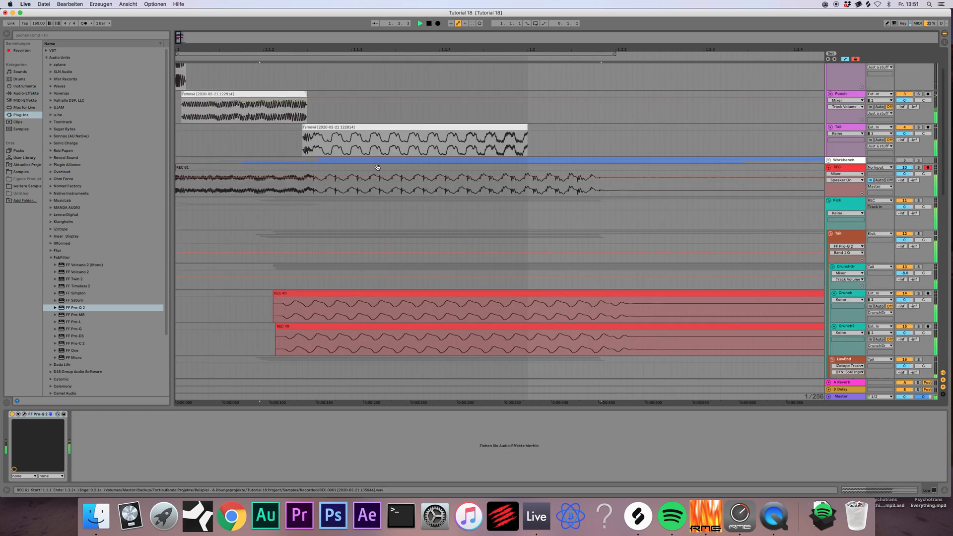
- Play the kick with the nudged low end and record a fresh take of it onto the REC track
{"action": "key", "text": "space"}
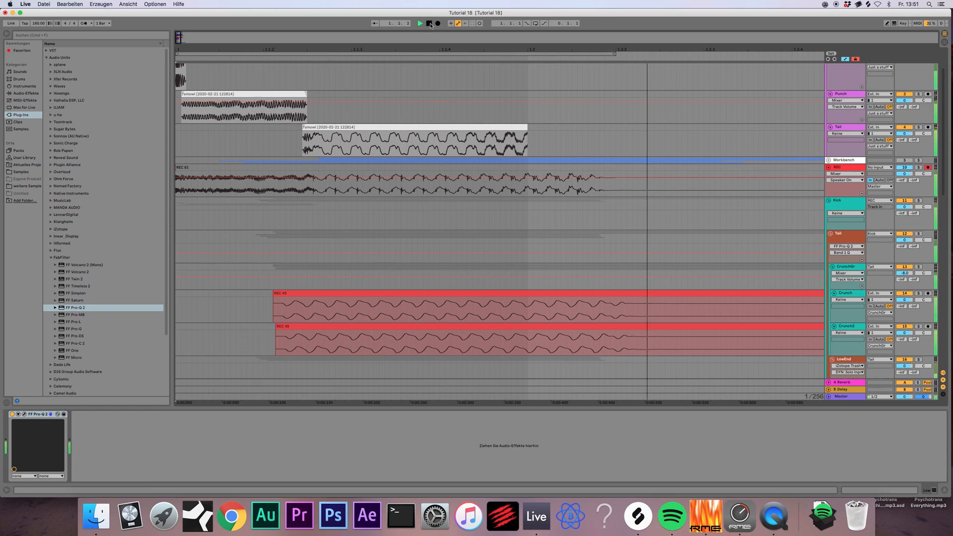
{"action": "left_click", "coordinate": [437, 23]}
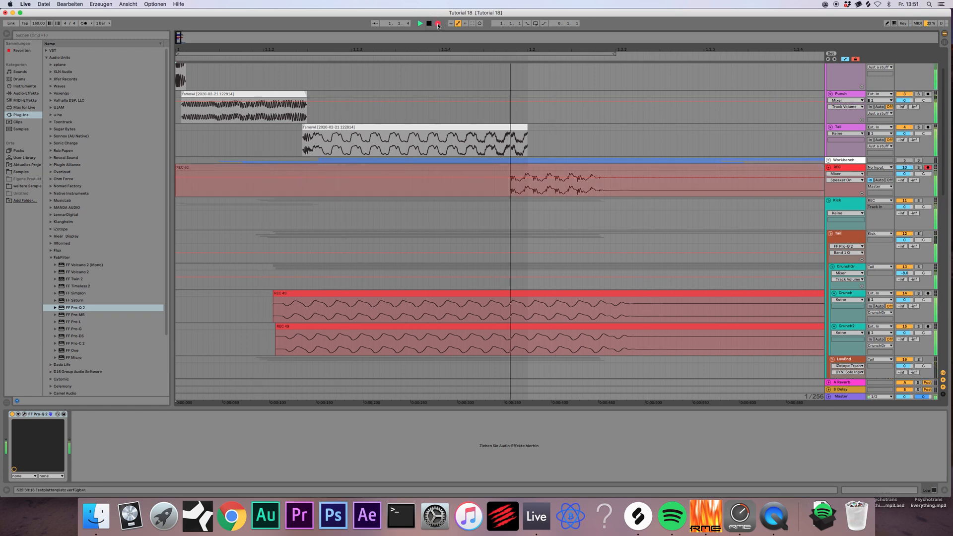
{"action": "key", "text": "space"}
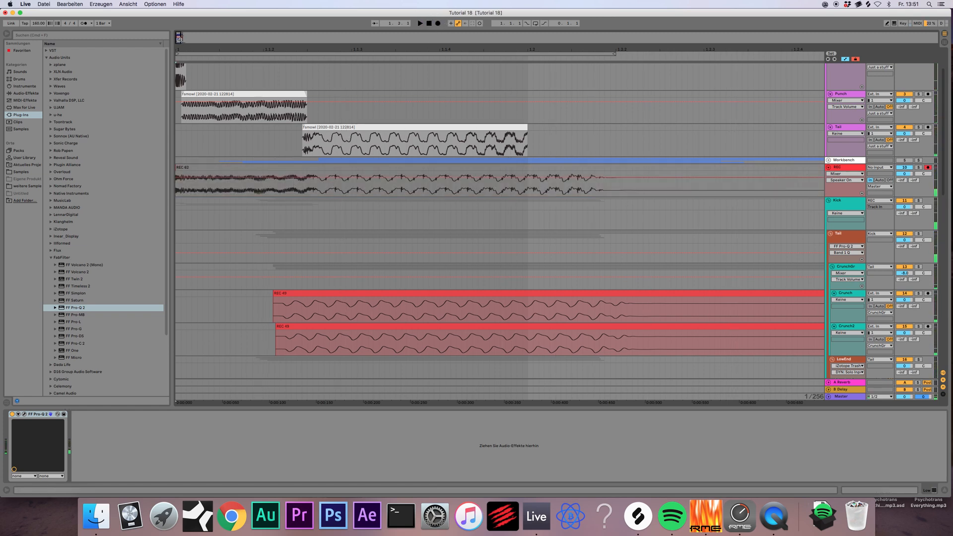
{"action": "left_click_drag", "start_coordinate": [179, 39], "coordinate": [179, 24]}
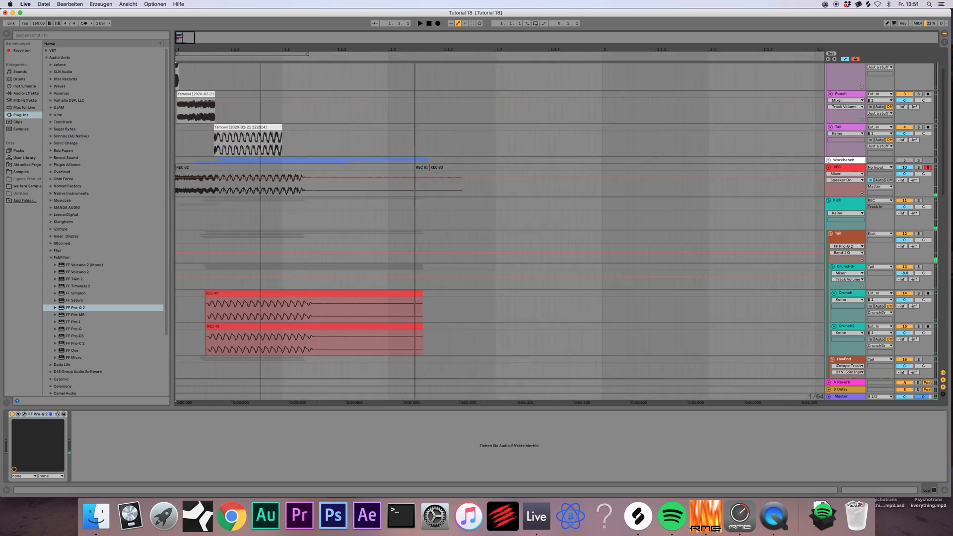
- Nudge the Crunch clip and the Crunch2 clip slightly later, playing the kick back after each move
{"action": "left_click", "coordinate": [242, 297]}
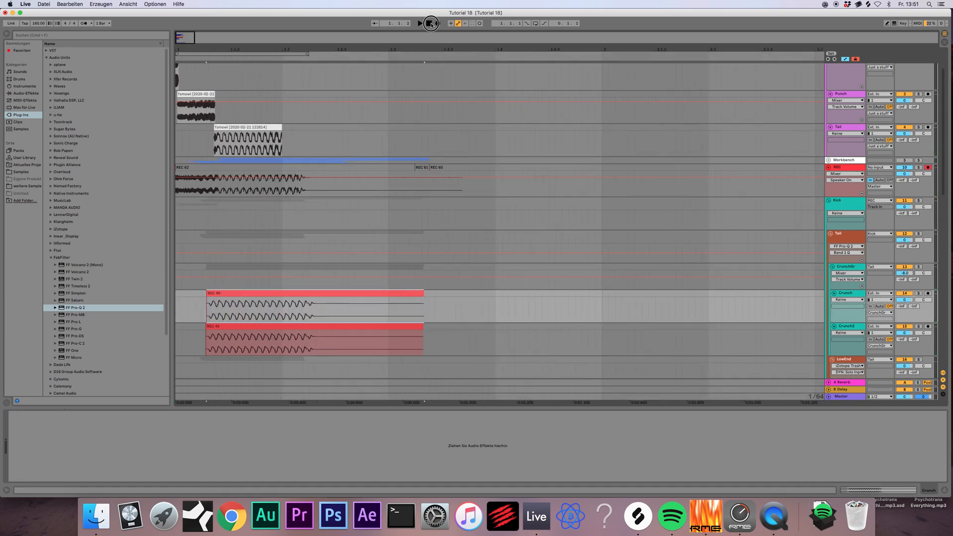
{"action": "left_click", "coordinate": [437, 24]}
{"action": "key", "text": "space"}
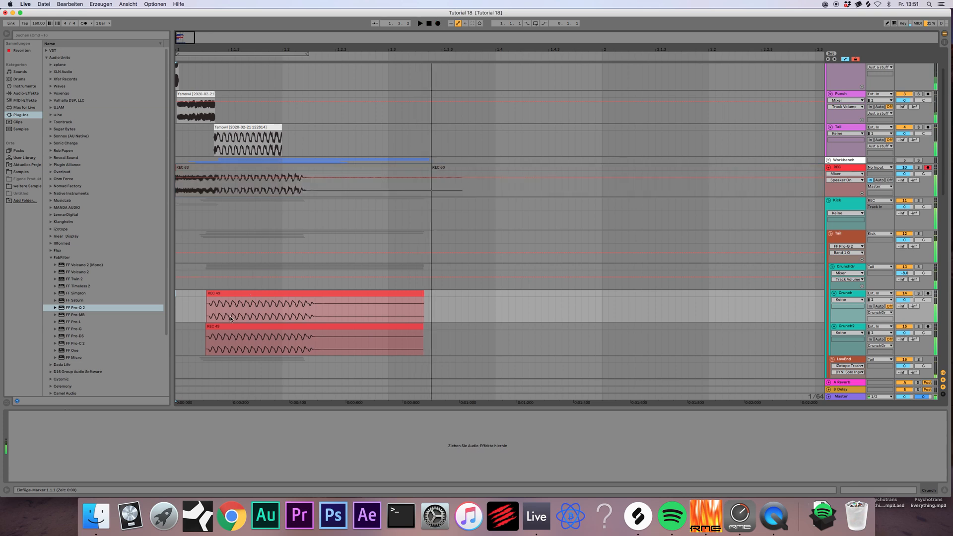
{"action": "left_click_drag", "start_coordinate": [227, 326], "coordinate": [230, 326]}
{"action": "key", "text": "space"}
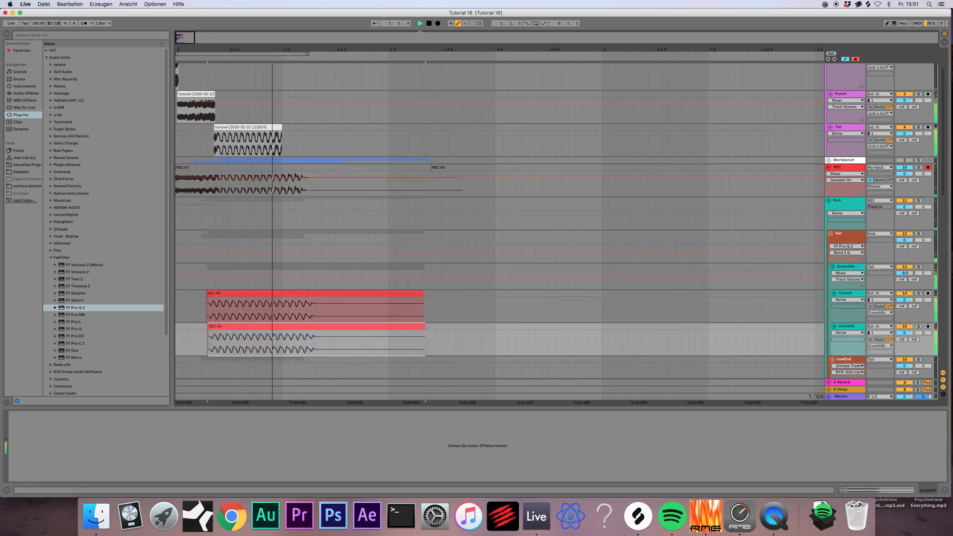
- Record the kick with the shifted crunch clips onto the REC track
{"action": "left_click", "coordinate": [430, 23]}
{"action": "left_click", "coordinate": [436, 23]}
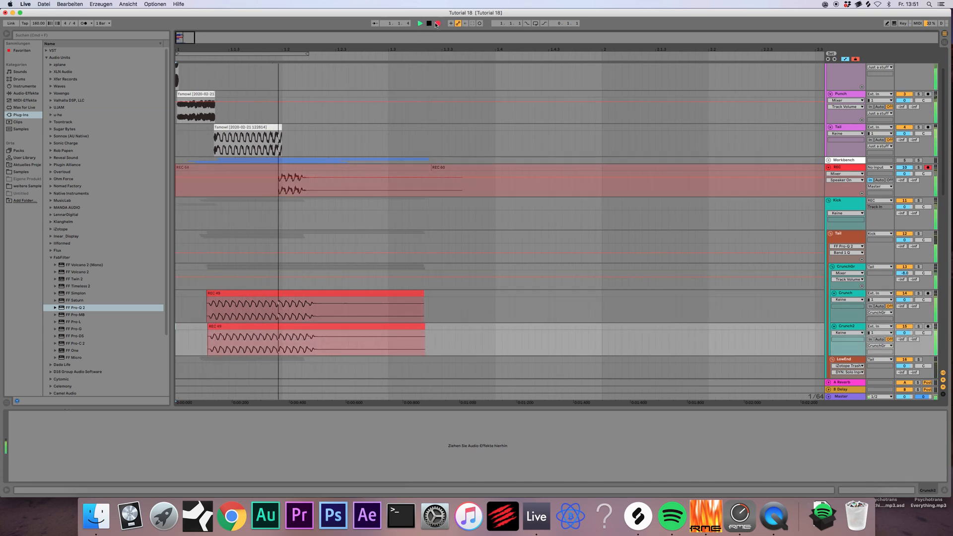
{"action": "key", "text": "space"}
{"action": "left_click_drag", "start_coordinate": [180, 37], "coordinate": [179, 33]}
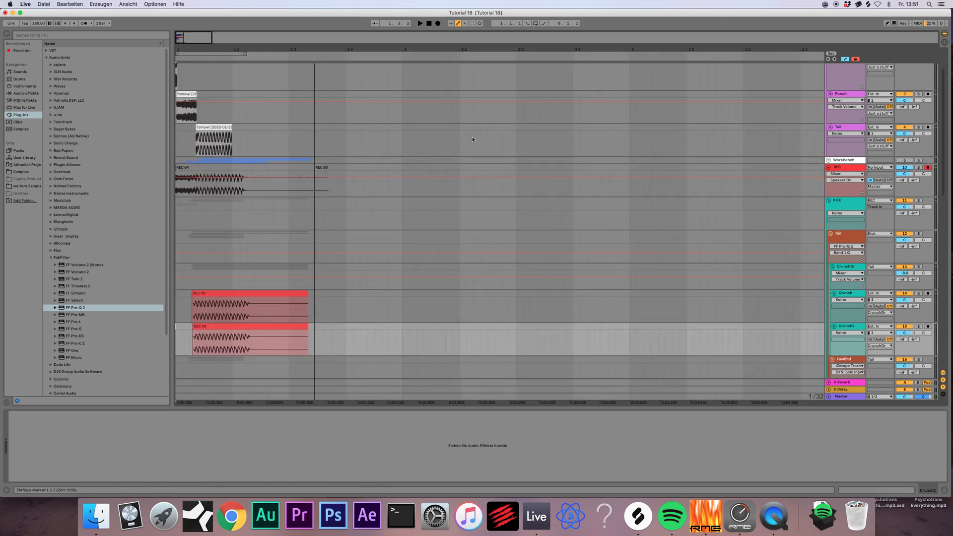
- Hide the automation lanes and copy the REC 11 clip from the Character2 track
{"action": "key", "text": "a"}
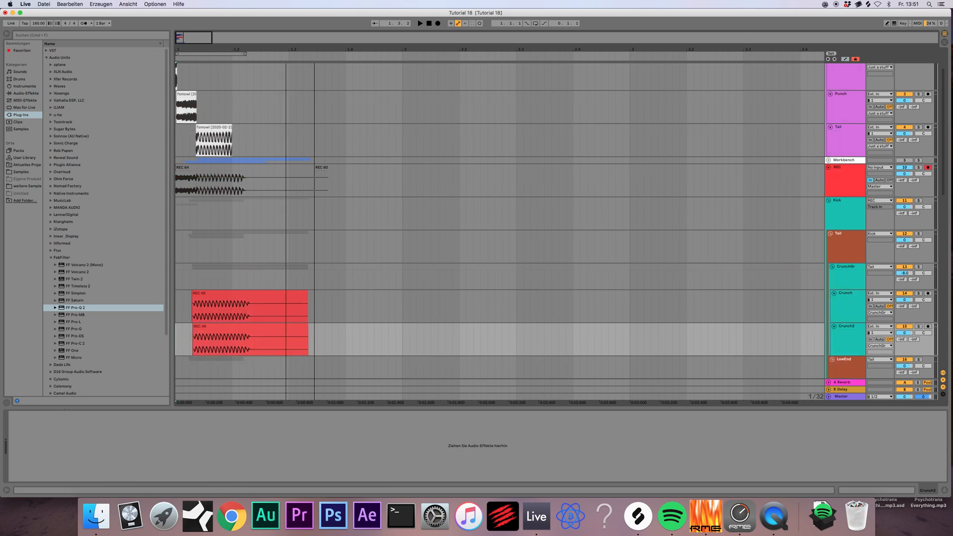
{"action": "key", "text": "plus"}
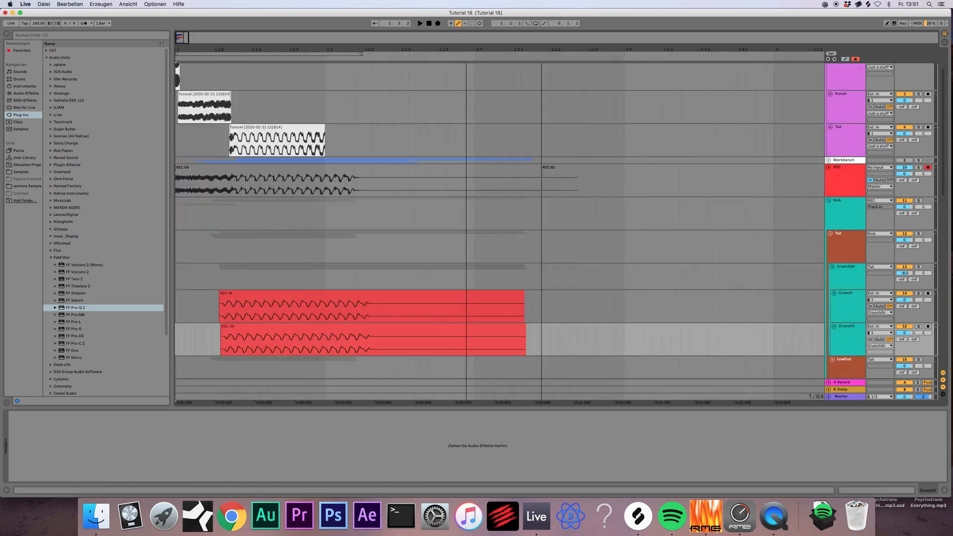
{"action": "left_click", "coordinate": [301, 170]}
{"action": "scroll", "coordinate": [328, 221], "scroll_direction": "down", "scroll_amount": 10}
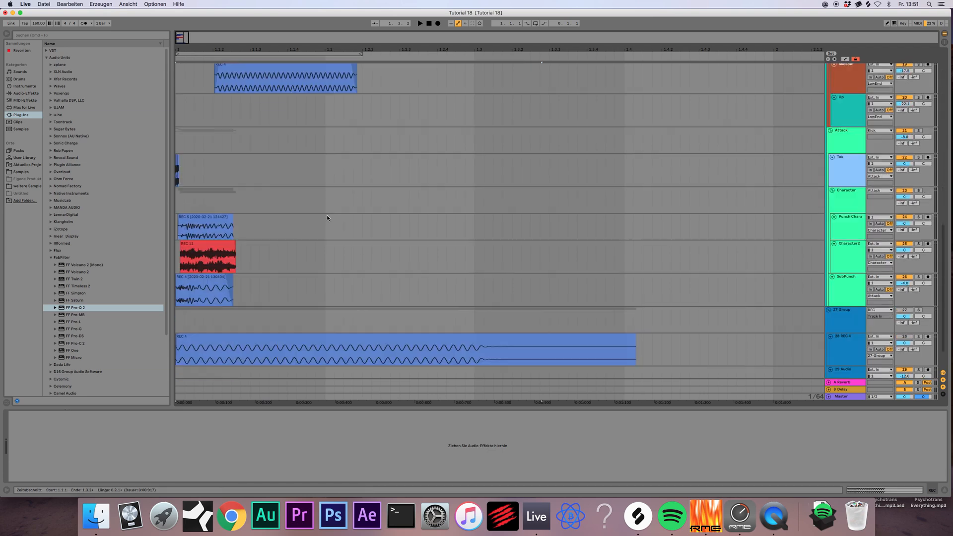
{"action": "left_click", "coordinate": [214, 223]}
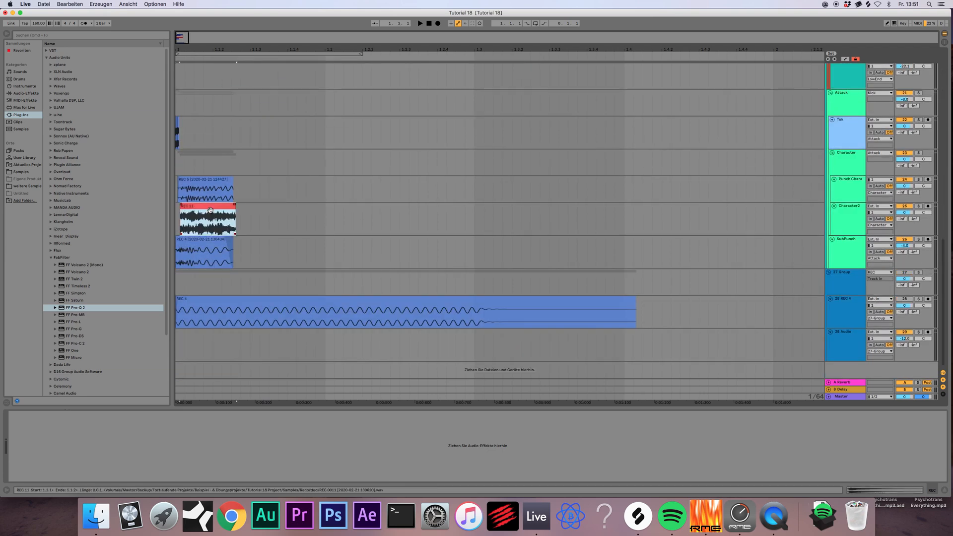
{"action": "scroll", "coordinate": [342, 232], "scroll_direction": "up", "scroll_amount": 6}
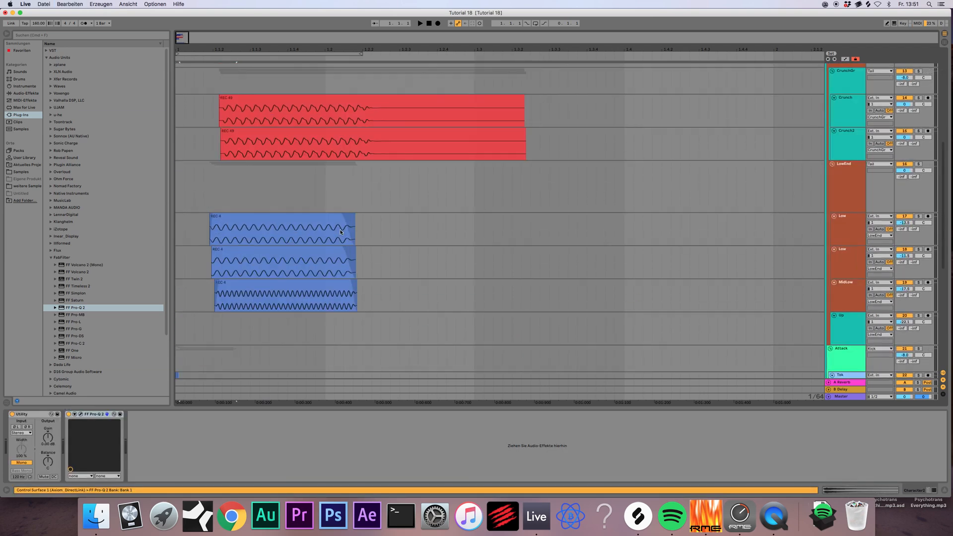
{"action": "scroll", "coordinate": [693, 209], "scroll_direction": "up", "scroll_amount": 3}
{"action": "scroll", "coordinate": [803, 211], "scroll_direction": "up", "scroll_amount": 3}
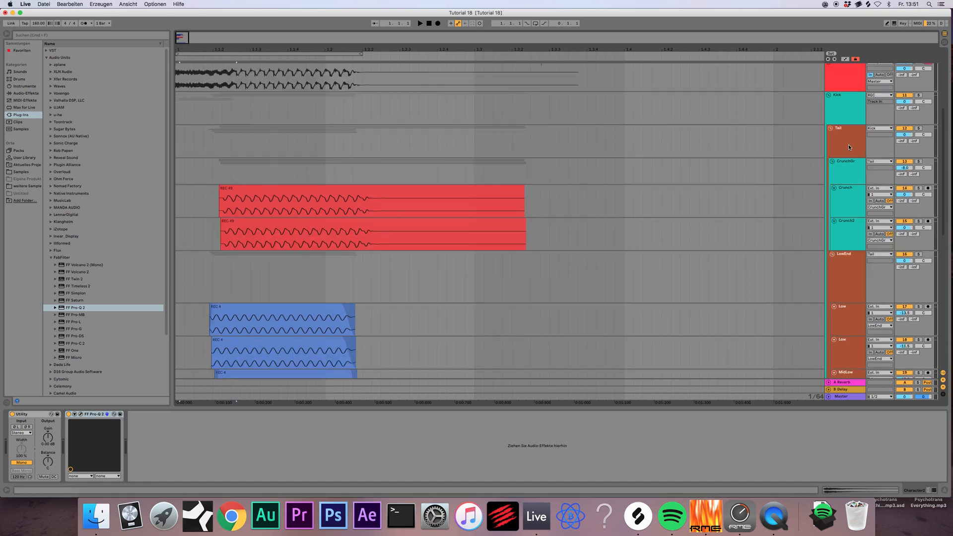
- Add an audio track named Reverb and place it in the Tail group directly above CrunchGr
{"action": "left_click", "coordinate": [848, 145]}
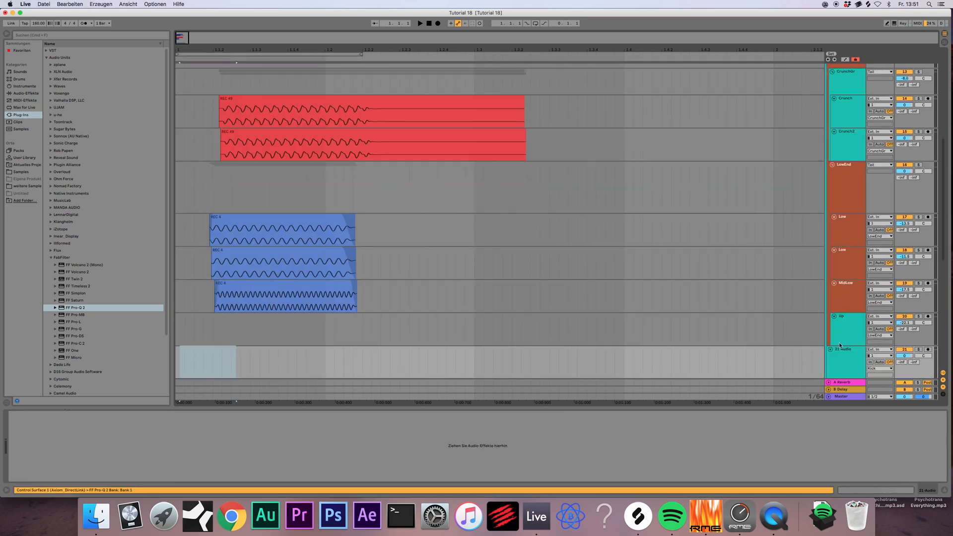
{"action": "left_click", "coordinate": [846, 353]}
{"action": "key", "text": "super+r"}
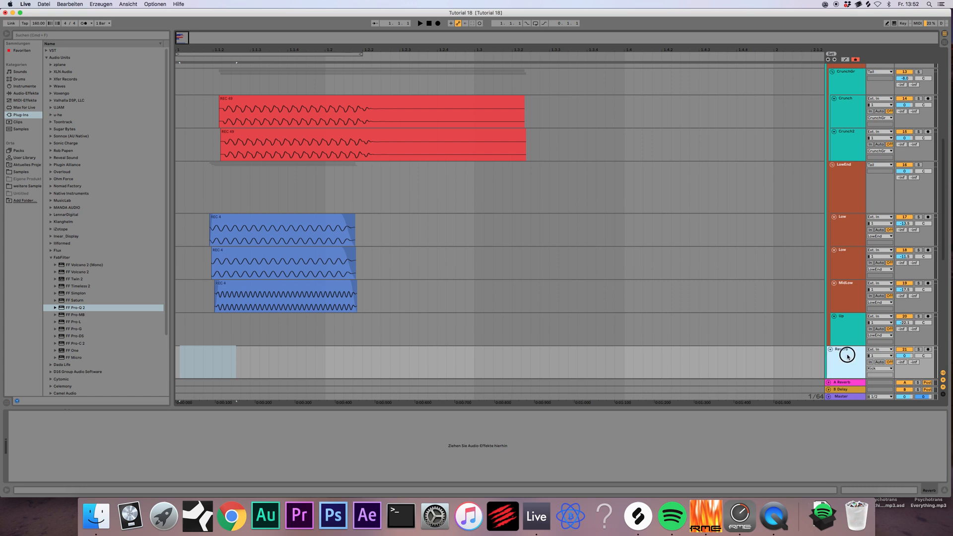
{"action": "left_click_drag", "start_coordinate": [846, 356], "coordinate": [833, 68]}
{"action": "scroll", "coordinate": [778, 199], "scroll_direction": "up", "scroll_amount": 6}
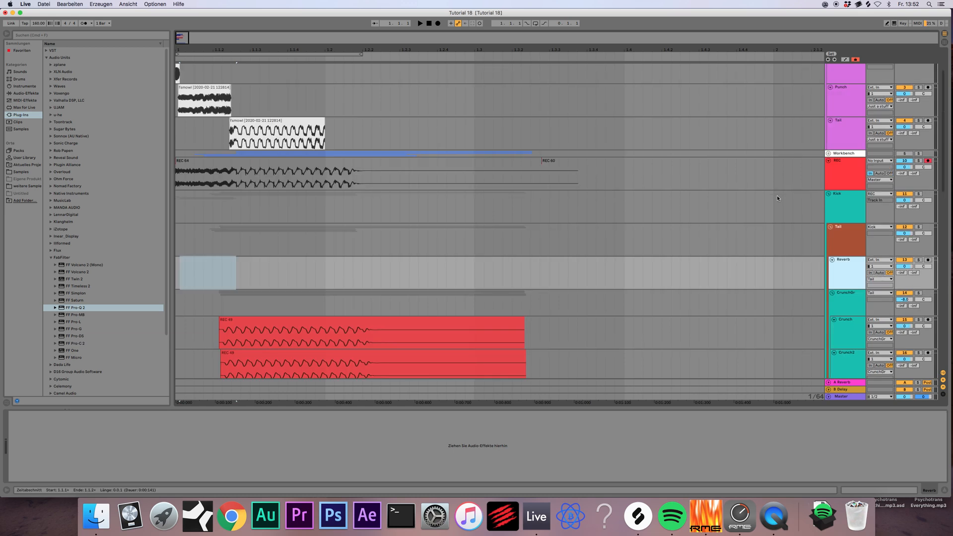
{"action": "scroll", "coordinate": [861, 298], "scroll_direction": "up", "scroll_amount": 2}
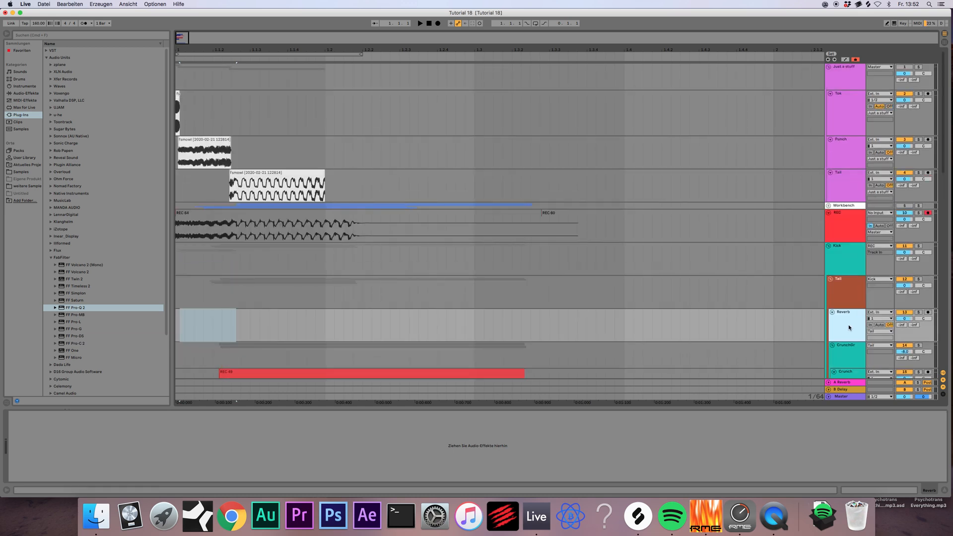
{"action": "scroll", "coordinate": [849, 327], "scroll_direction": "down", "scroll_amount": 2}
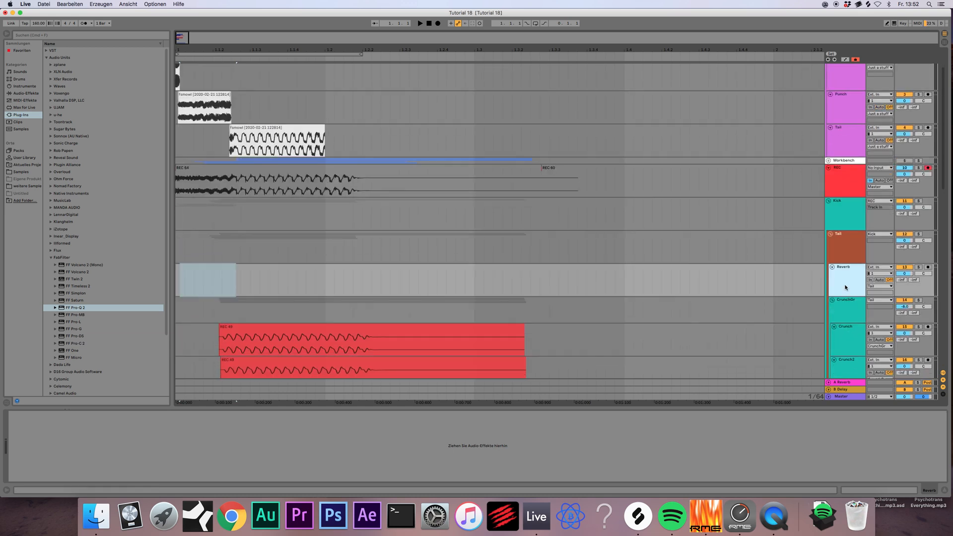
- Paste the REC 11 clip onto the Reverb track, adjust its length and move it earlier beneath the kick's tail
{"action": "left_click", "coordinate": [852, 245]}
{"action": "left_click", "coordinate": [849, 269]}
{"action": "left_click", "coordinate": [312, 282]}
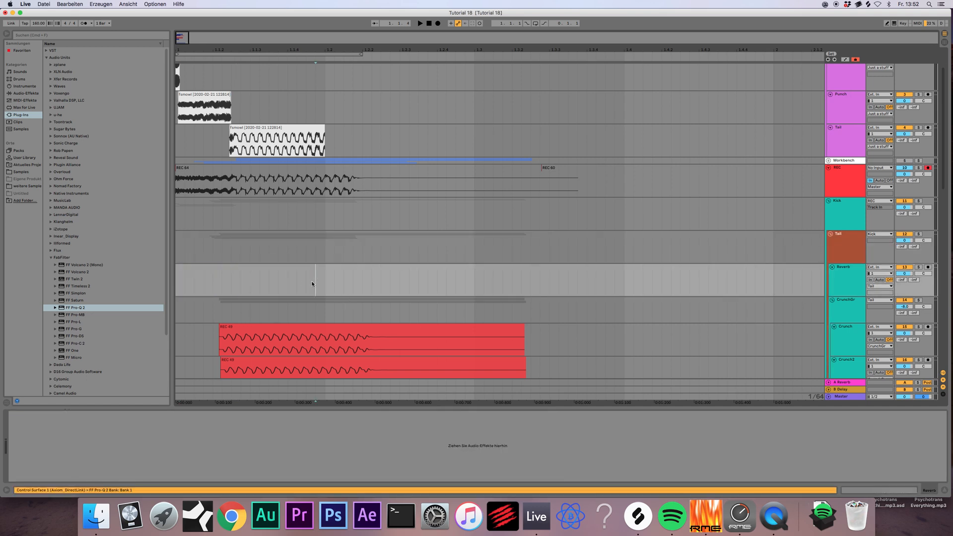
{"action": "key", "text": "super+v"}
{"action": "left_click_drag", "start_coordinate": [370, 272], "coordinate": [540, 272]}
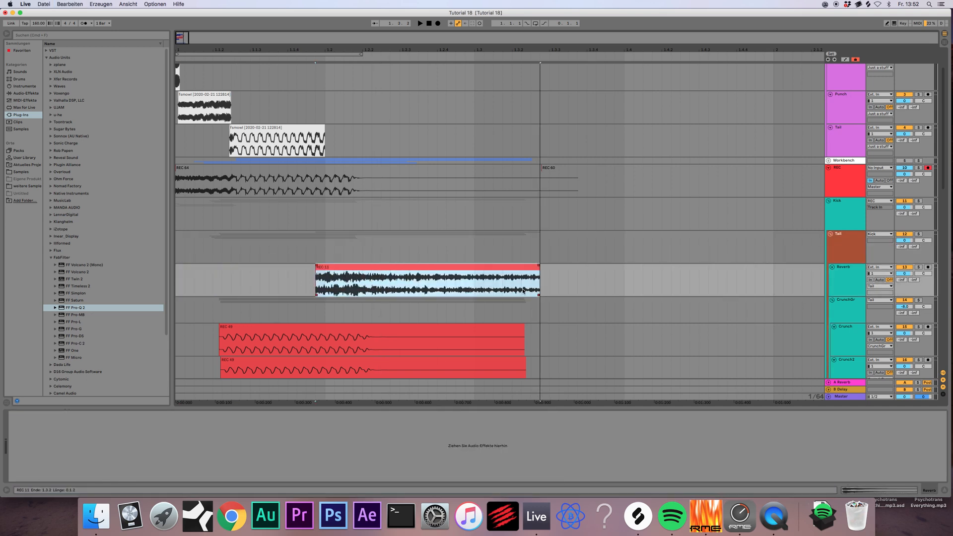
{"action": "left_click_drag", "start_coordinate": [413, 275], "coordinate": [412, 274]}
{"action": "left_click_drag", "start_coordinate": [436, 268], "coordinate": [267, 268]}
- Turn off warping and reverse the Reverb clip, lower the Reverb track to -12 dB and play the kick back
{"action": "double_click", "coordinate": [267, 268]}
{"action": "left_click", "coordinate": [83, 182]}
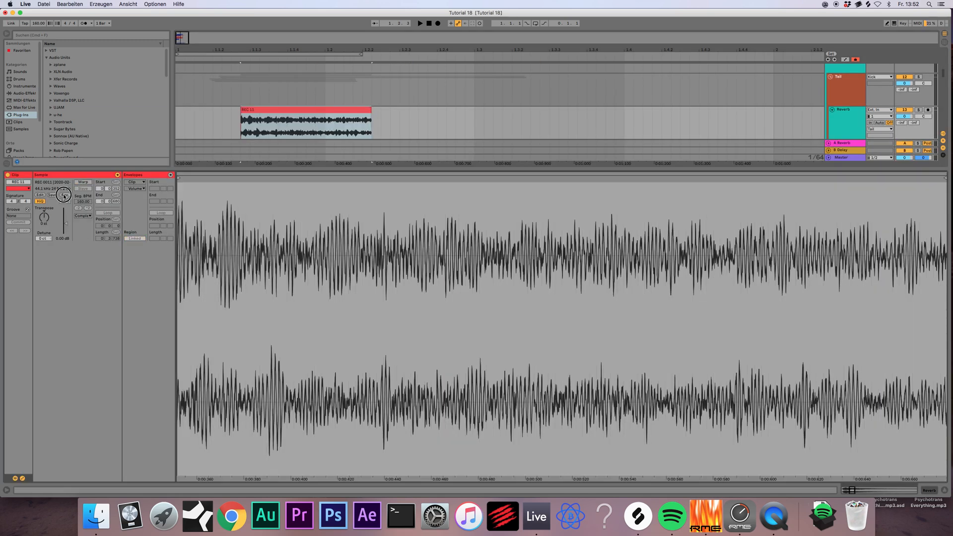
{"action": "left_click", "coordinate": [943, 490]}
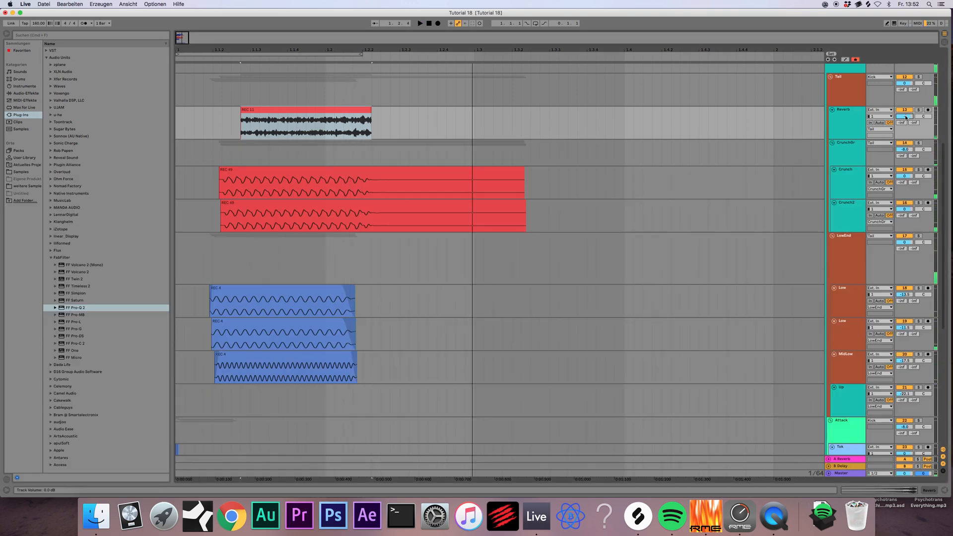
{"action": "left_click", "coordinate": [430, 24]}
{"action": "key", "text": "space"}
{"action": "key", "text": "space"}
- Move the reversed Reverb clip earlier to the tail's start and give it a long fade-in
{"action": "left_click_drag", "start_coordinate": [343, 111], "coordinate": [282, 111]}
{"action": "left_click_drag", "start_coordinate": [214, 108], "coordinate": [318, 127]}
{"action": "left_click", "coordinate": [335, 112]}
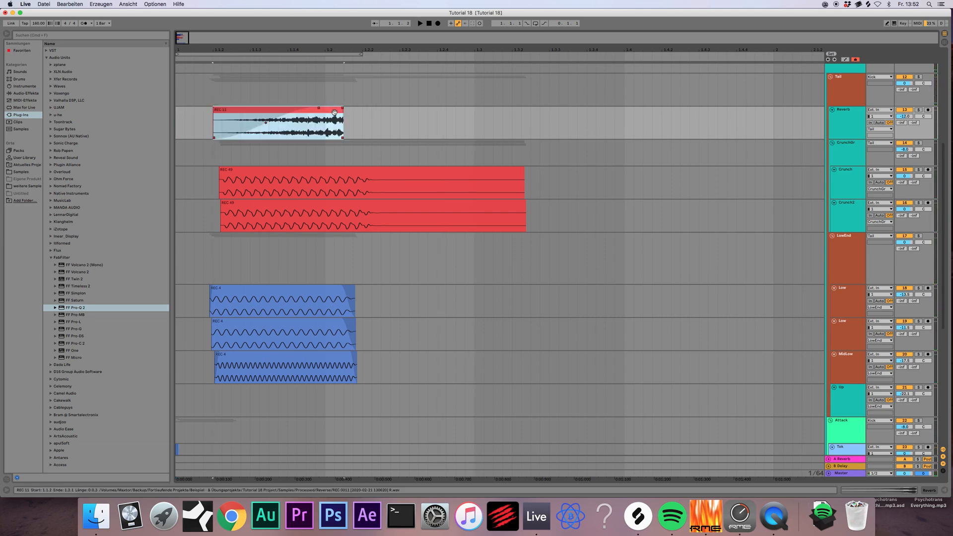
- Lower the clip gain of the reversed Reverb clip and play the kick back
{"action": "double_click", "coordinate": [334, 113]}
{"action": "key", "text": "space"}
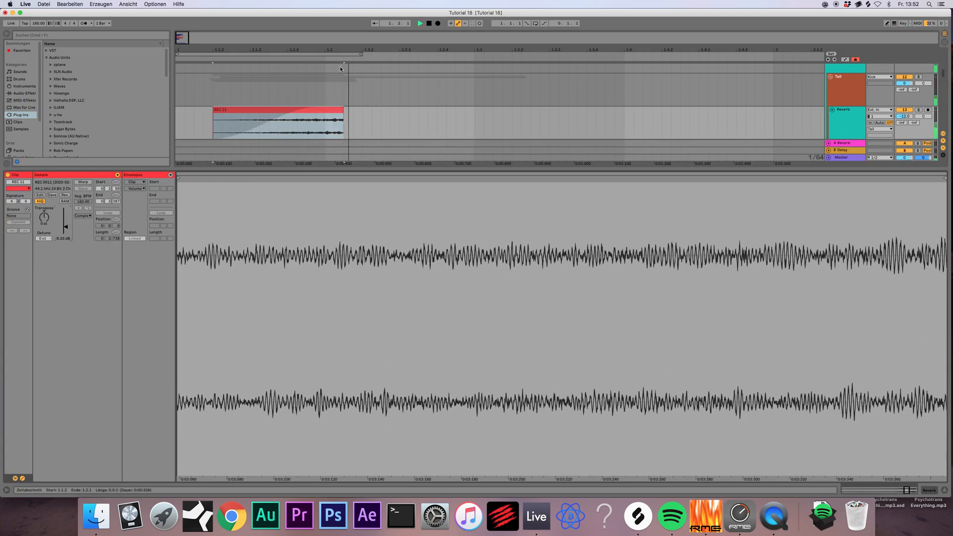
{"action": "key", "text": "space"}
{"action": "left_click", "coordinate": [430, 25]}
{"action": "key", "text": "space"}
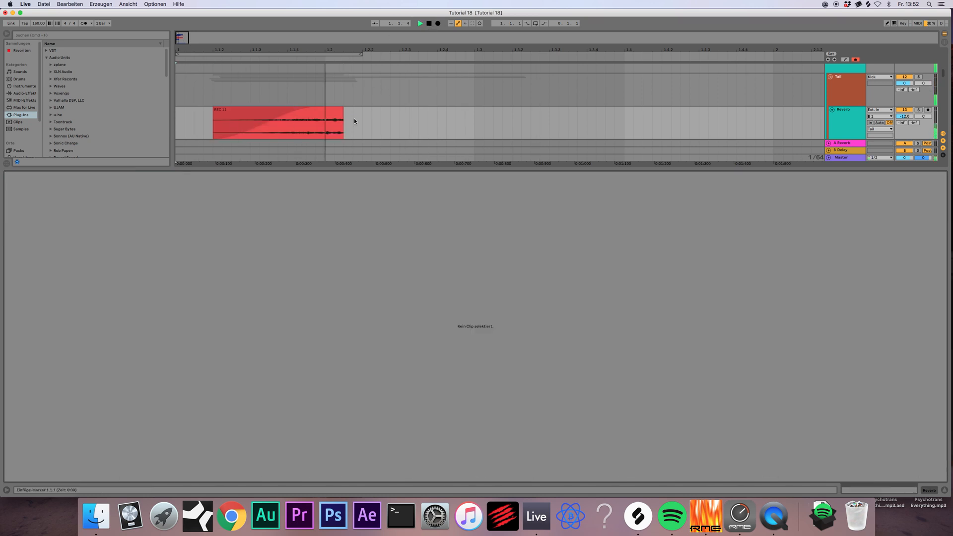
- Loop the range from the start of the kick to position 1.3 and play it back
{"action": "left_click_drag", "start_coordinate": [323, 131], "coordinate": [7, 134]}
{"action": "key", "text": "super+l"}
{"action": "key", "text": "space"}
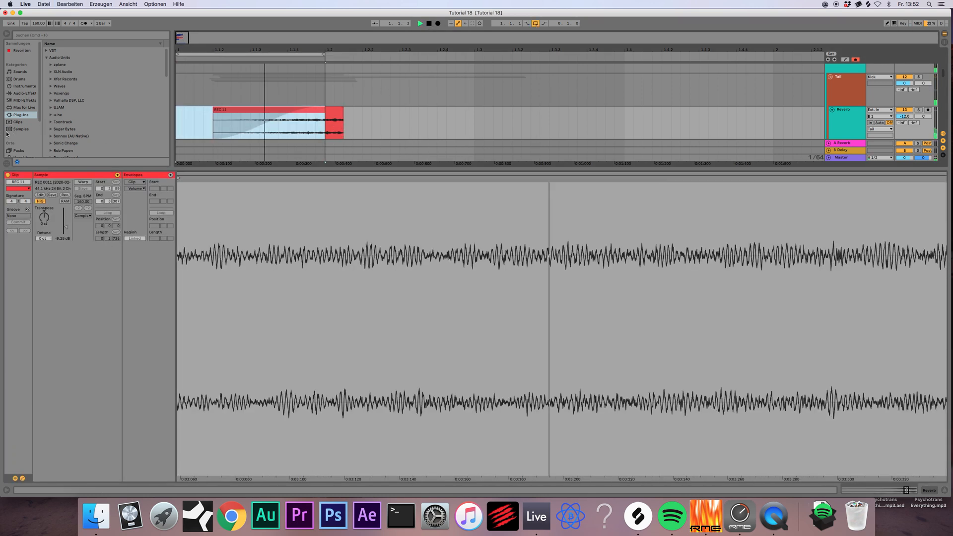
{"action": "left_click", "coordinate": [944, 490]}
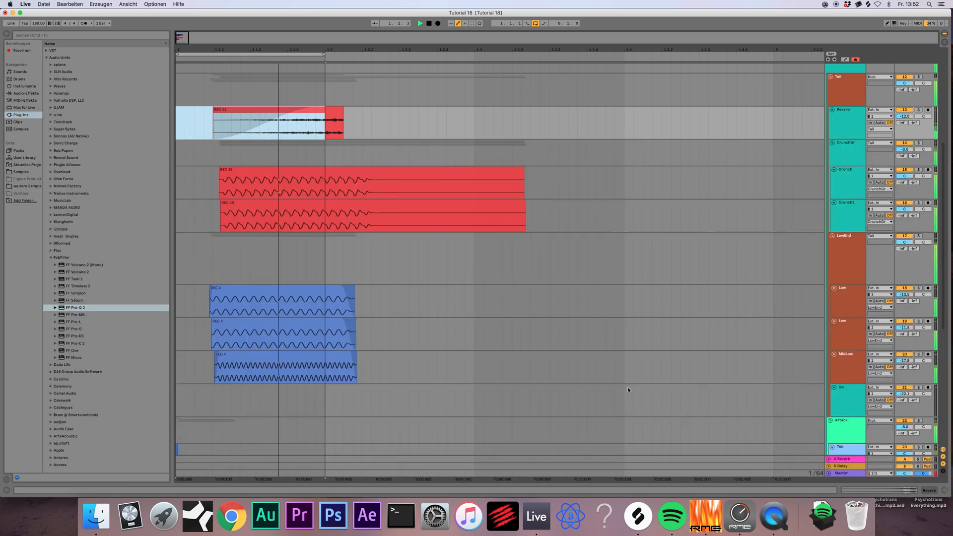
- Lower the CrunchGr group's volume to -11.4 dB while the loop plays
{"action": "scroll", "coordinate": [380, 189], "scroll_direction": "up", "scroll_amount": 5}
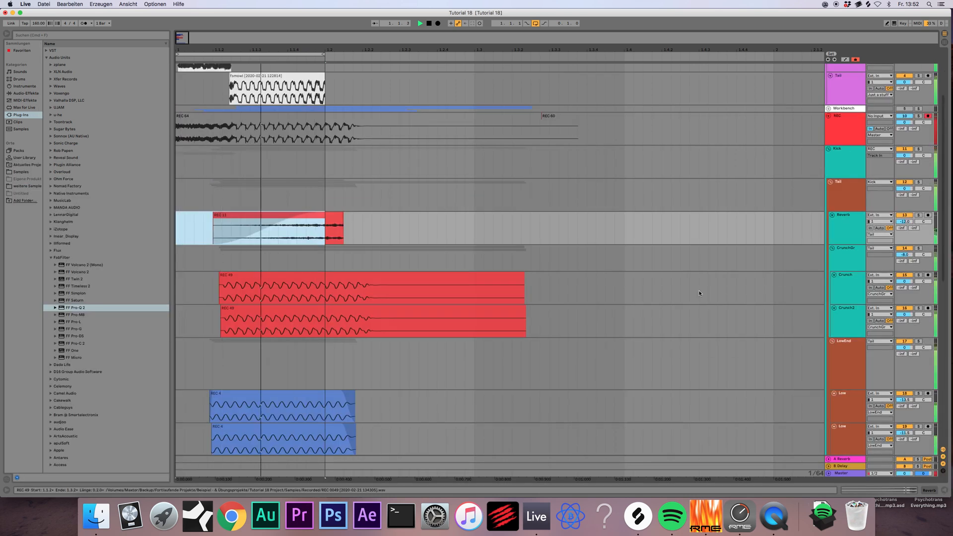
{"action": "left_click", "coordinate": [845, 242]}
{"action": "left_click", "coordinate": [846, 257]}
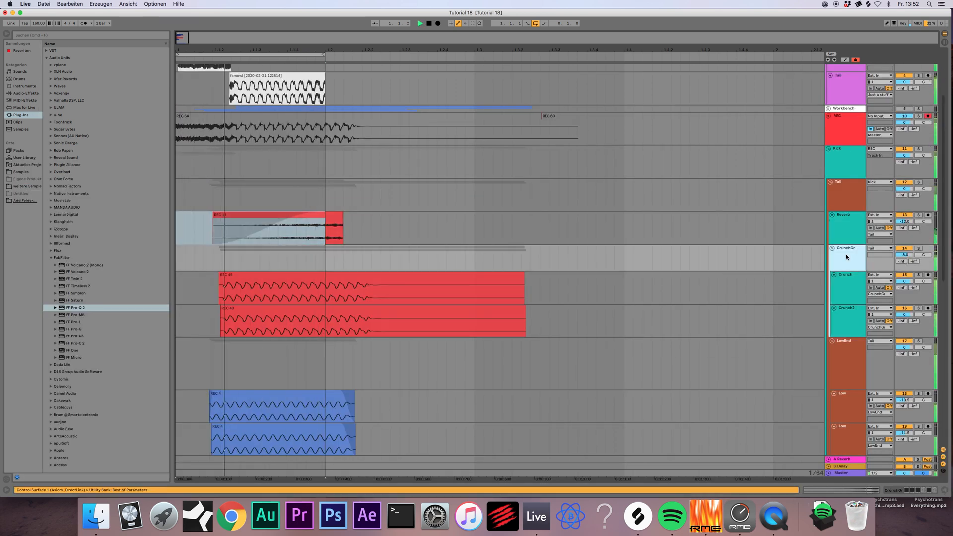
{"action": "left_click", "coordinate": [844, 276]}
{"action": "left_click", "coordinate": [883, 259]}
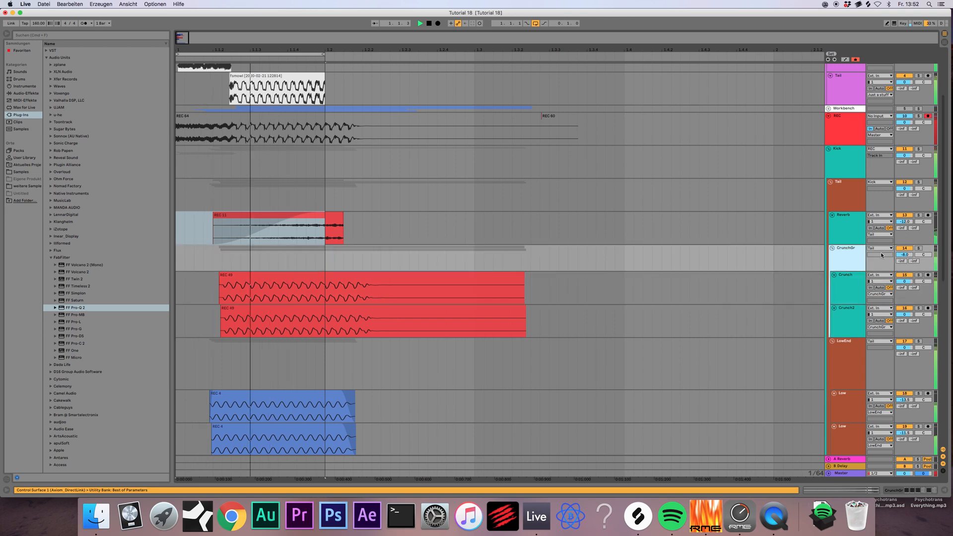
{"action": "left_click_drag", "start_coordinate": [904, 254], "coordinate": [904, 268]}
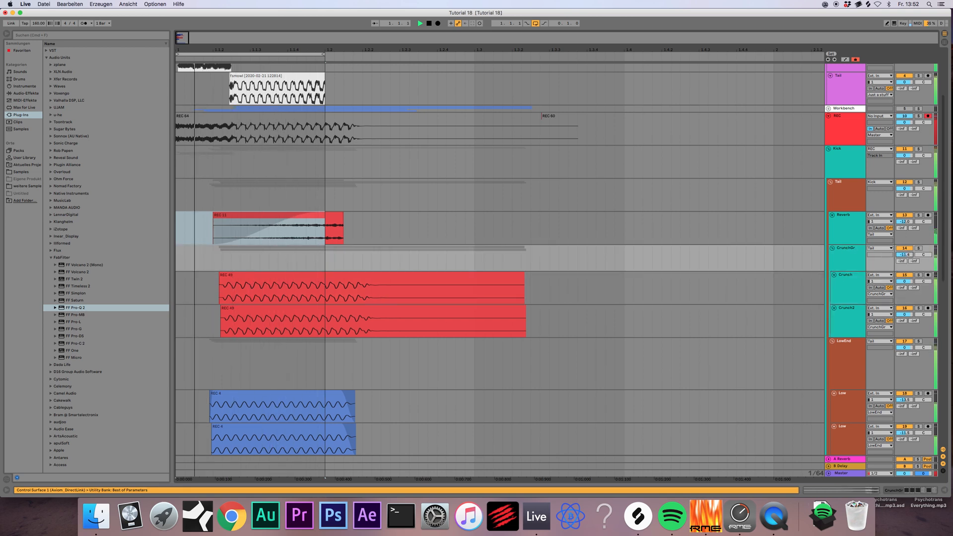
- Solo the Reverb track to hear it alone, lower CrunchGr to -15.8 dB and turn the solo off again
{"action": "left_click", "coordinate": [917, 215]}
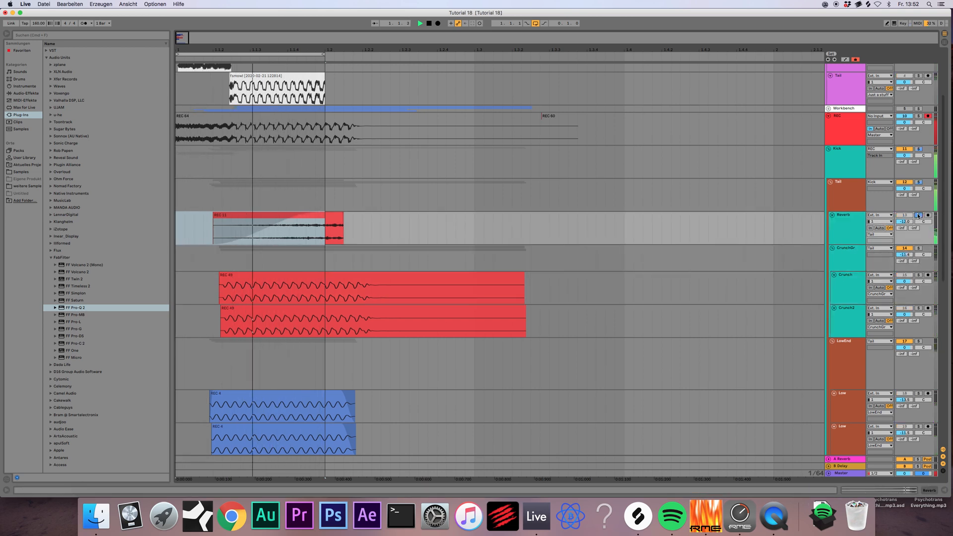
{"action": "left_click_drag", "start_coordinate": [904, 255], "coordinate": [904, 274]}
{"action": "left_click", "coordinate": [918, 215]}
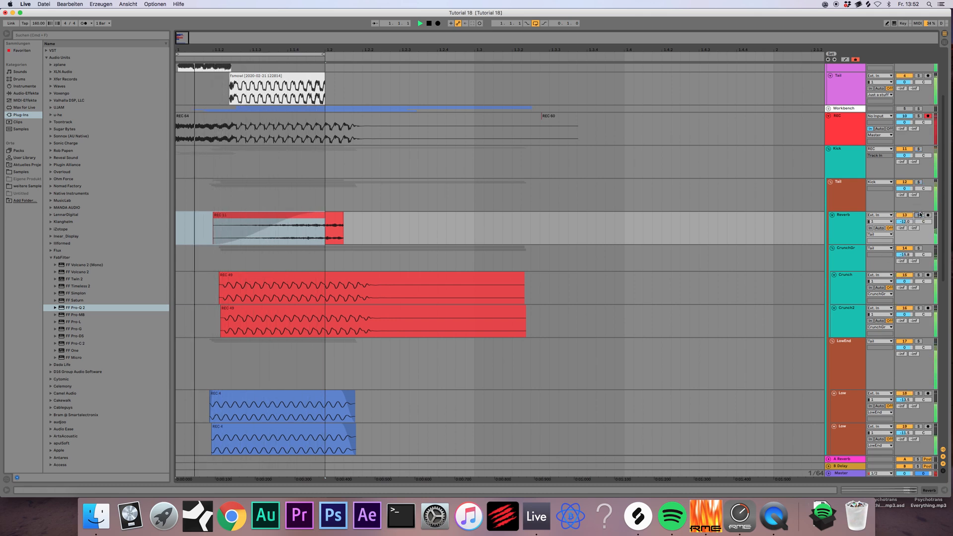
- Shift the Crunch clip slightly later and the Crunch2 clip slightly earlier while the loop plays, and stop playback with the loop off
{"action": "left_click", "coordinate": [284, 310]}
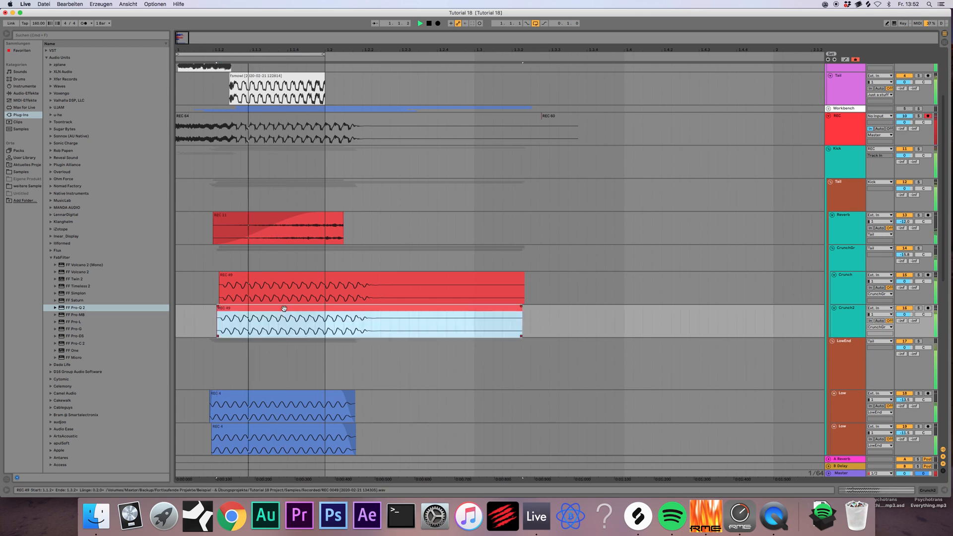
{"action": "left_click", "coordinate": [278, 277], "text": "shift"}
{"action": "left_click_drag", "start_coordinate": [279, 279], "coordinate": [280, 278]}
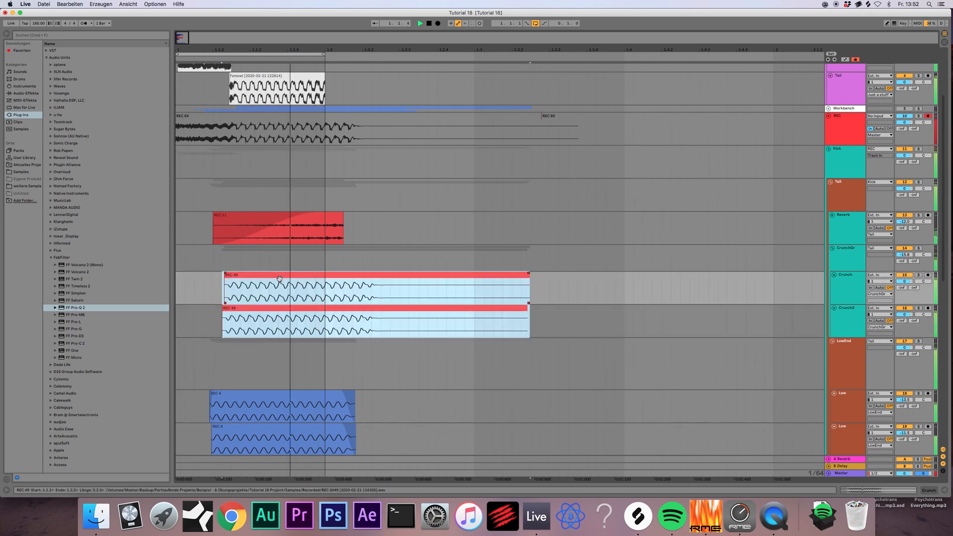
{"action": "left_click", "coordinate": [257, 308]}
{"action": "left_click", "coordinate": [900, 254]}
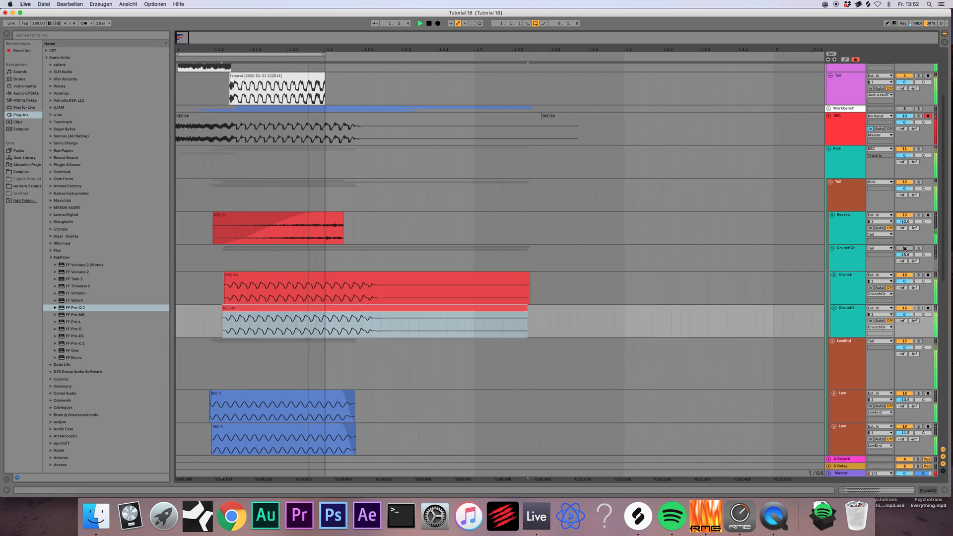
{"action": "left_click_drag", "start_coordinate": [367, 310], "coordinate": [364, 310]}
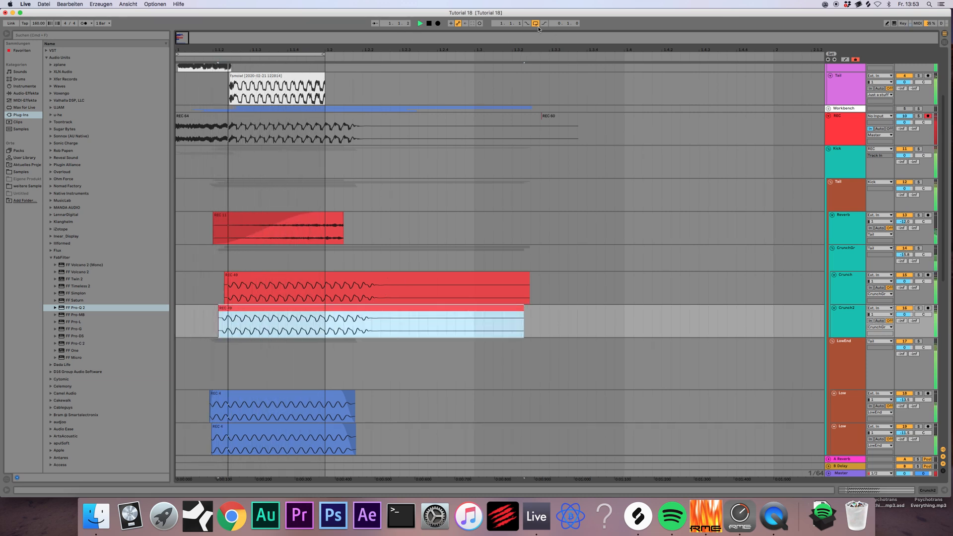
{"action": "key", "text": "space"}
- Trim the reversed Reverb clip to end at 1.2.1 and start later, and play the kick back from the start
{"action": "left_click", "coordinate": [326, 220]}
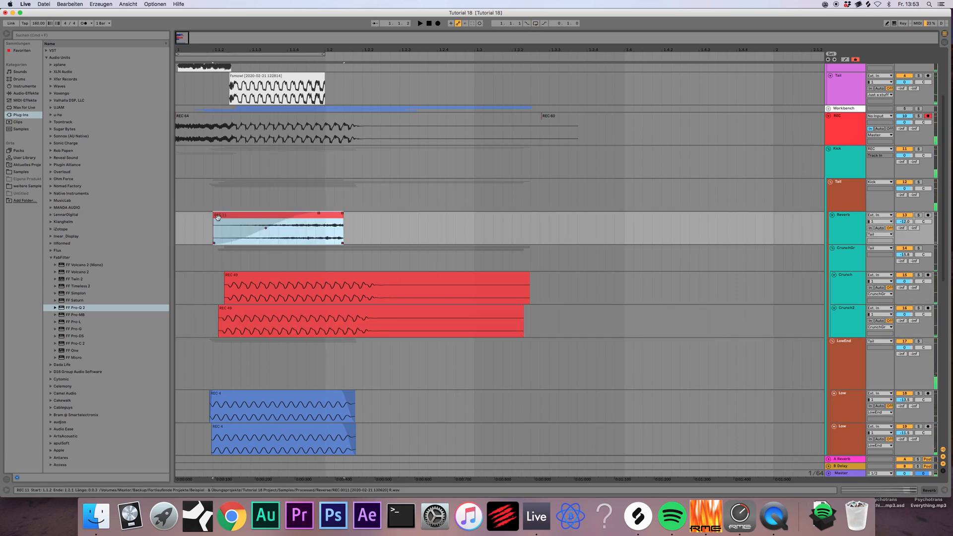
{"action": "left_click_drag", "start_coordinate": [343, 219], "coordinate": [325, 219]}
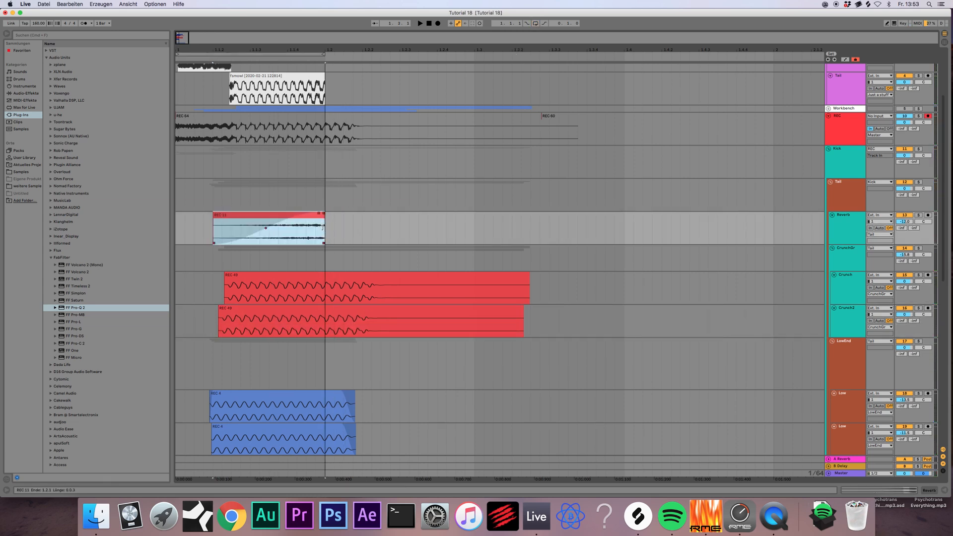
{"action": "left_click_drag", "start_coordinate": [242, 220], "coordinate": [278, 219]}
{"action": "key", "text": "space"}
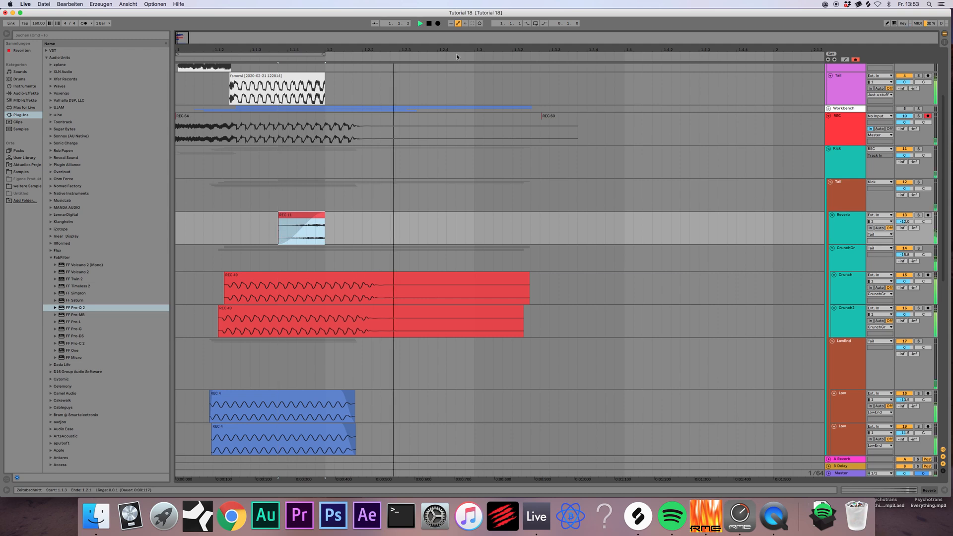
{"action": "double_click", "coordinate": [426, 25]}
{"action": "key", "text": "space"}
{"action": "key", "text": "space"}
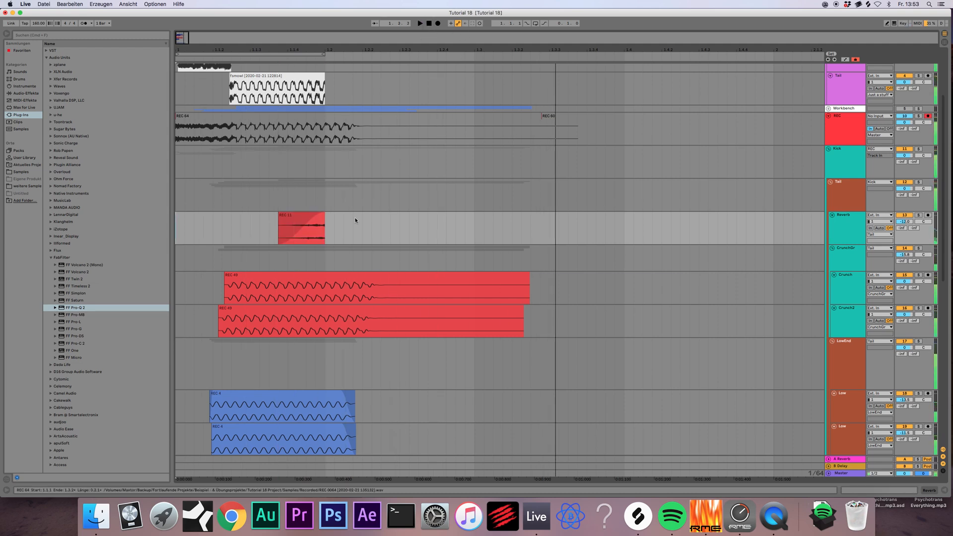
- Record the kick's output onto the REC track as a new take and copy the recording
{"action": "left_click_drag", "start_coordinate": [327, 236], "coordinate": [175, 238]}
{"action": "key", "text": "shift+Down"}
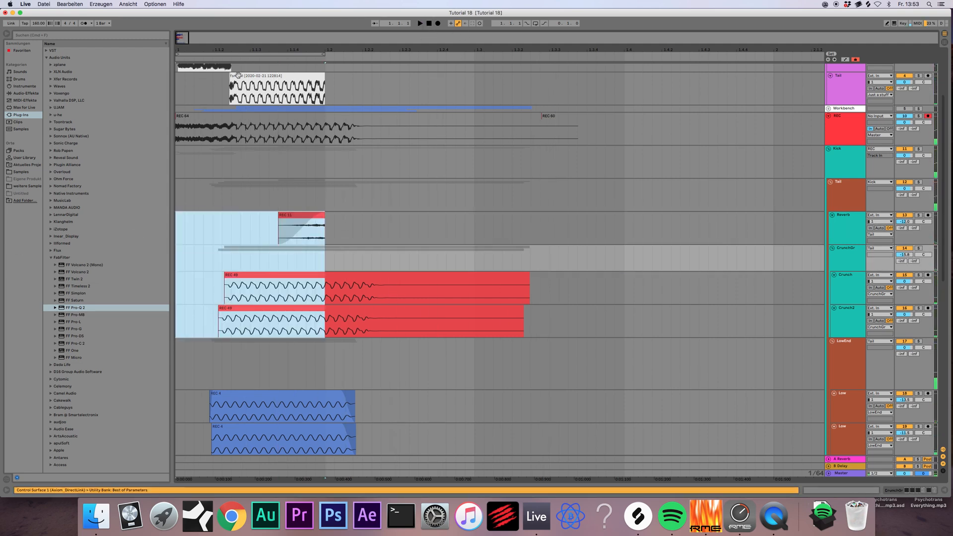
{"action": "left_click", "coordinate": [438, 23]}
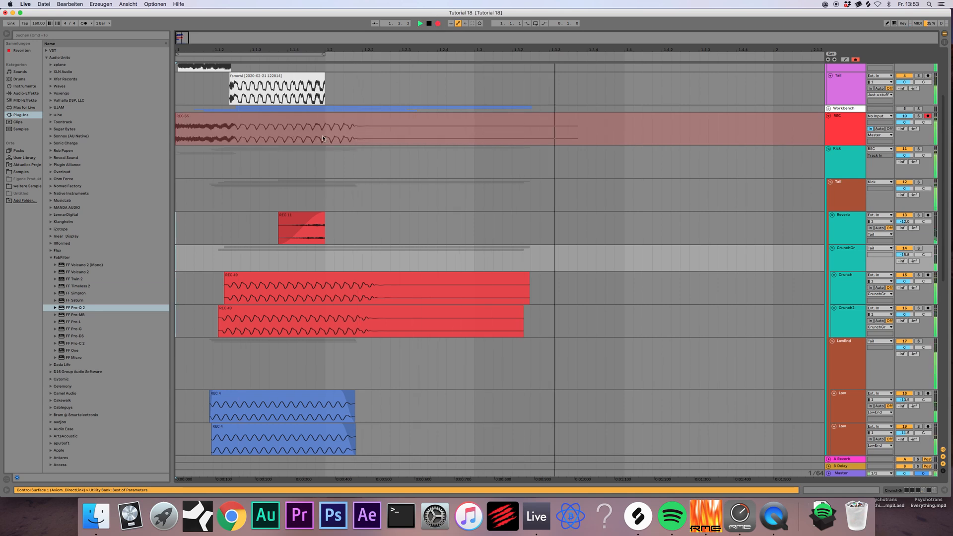
{"action": "key", "text": "space"}
{"action": "key", "text": "super+c"}
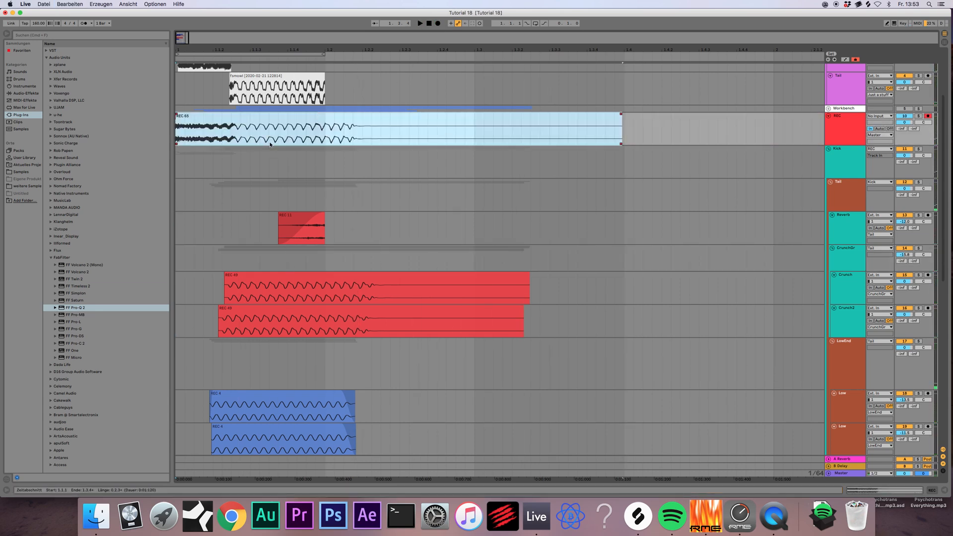
- Try the Crunch2 clip slightly later in time, play the kick back and undo the shift
{"action": "scroll", "coordinate": [271, 144], "scroll_direction": "up", "scroll_amount": 4}
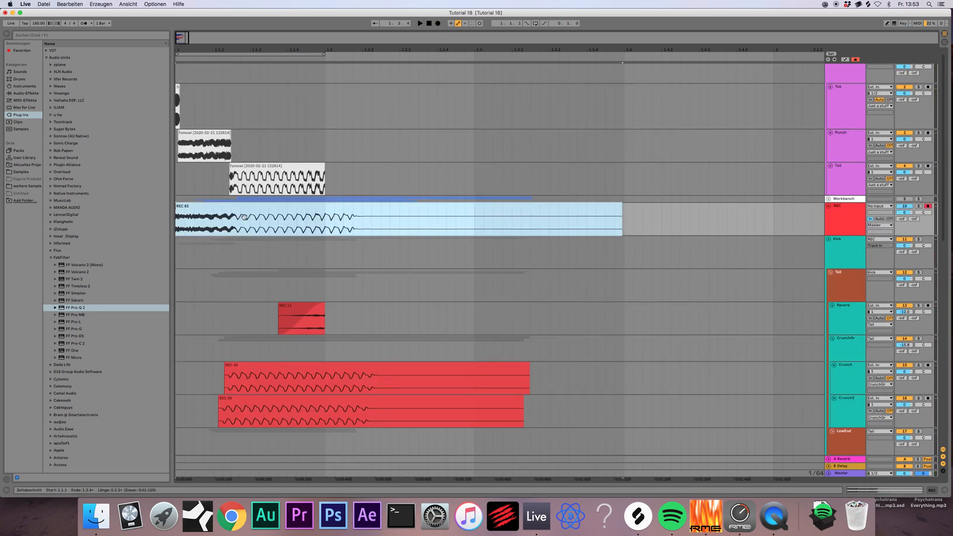
{"action": "left_click", "coordinate": [266, 399]}
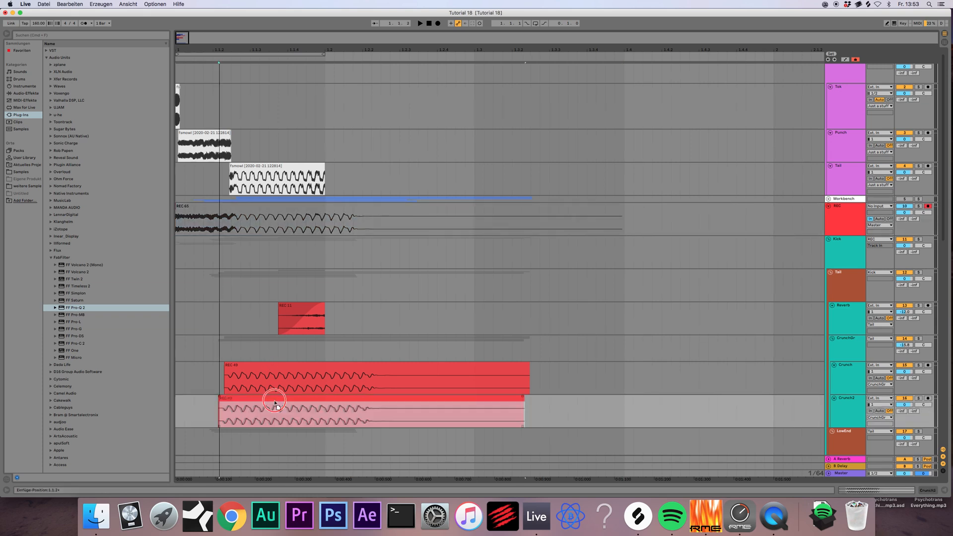
{"action": "key", "text": "space"}
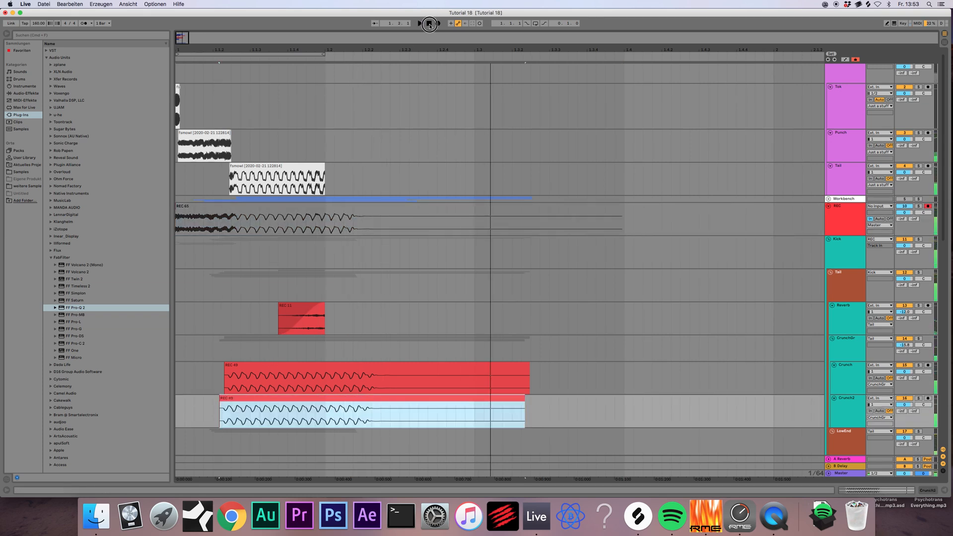
{"action": "left_click", "coordinate": [430, 24]}
{"action": "key", "text": "space"}
{"action": "key", "text": "space"}
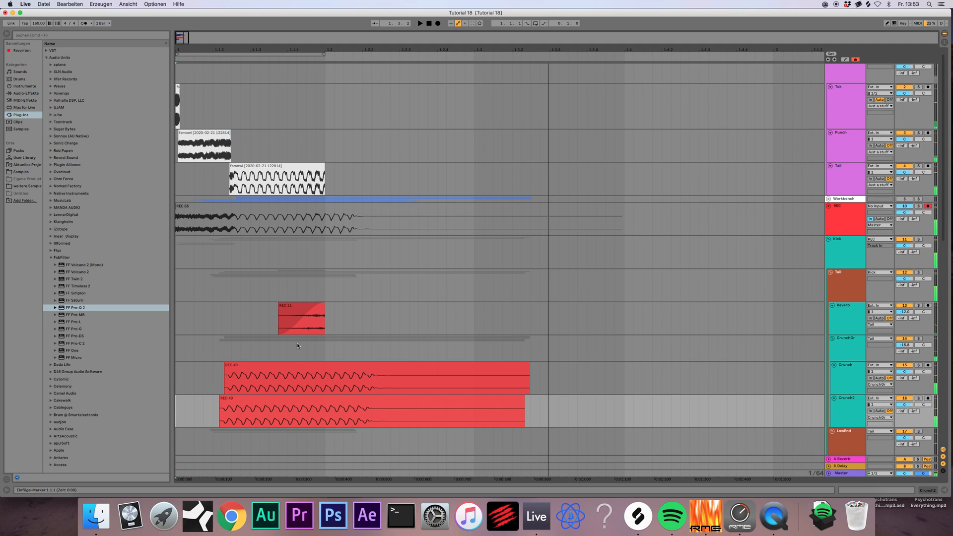
{"action": "key", "text": "super+z"}
- Play the kick back from the start several times to check the Crunch2 clip's timing
{"action": "key", "text": "space"}
{"action": "key", "text": "space"}
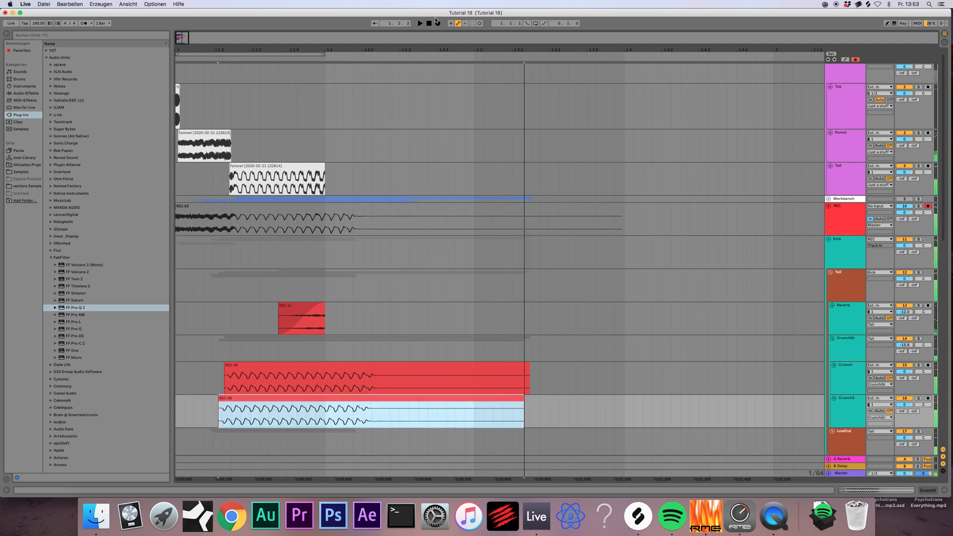
{"action": "left_click", "coordinate": [429, 23]}
{"action": "key", "text": "space"}
{"action": "key", "text": "space"}
{"action": "key", "text": "space"}
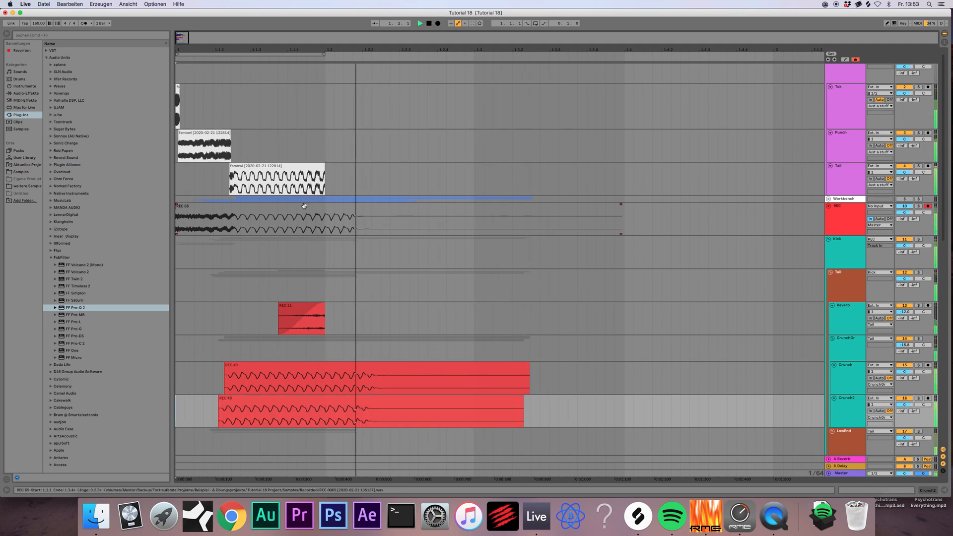
{"action": "key", "text": "space"}
- Copy the REC track's latest recording onto a new audio track directly below it, starting at 1.1.1
{"action": "left_click", "coordinate": [304, 205]}
{"action": "key", "text": "Delete"}
{"action": "scroll", "coordinate": [303, 208], "scroll_direction": "down", "scroll_amount": 10}
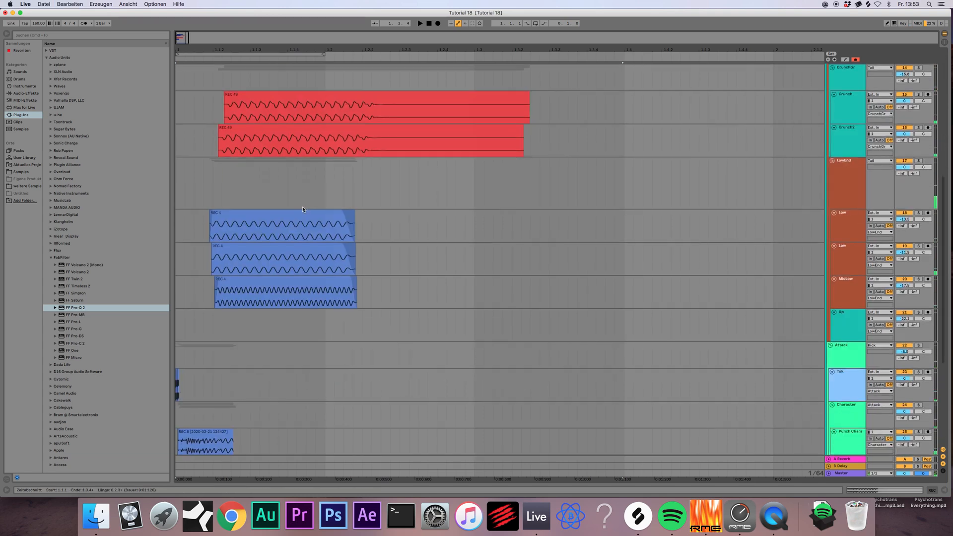
{"action": "scroll", "coordinate": [302, 207], "scroll_direction": "down", "scroll_amount": 5}
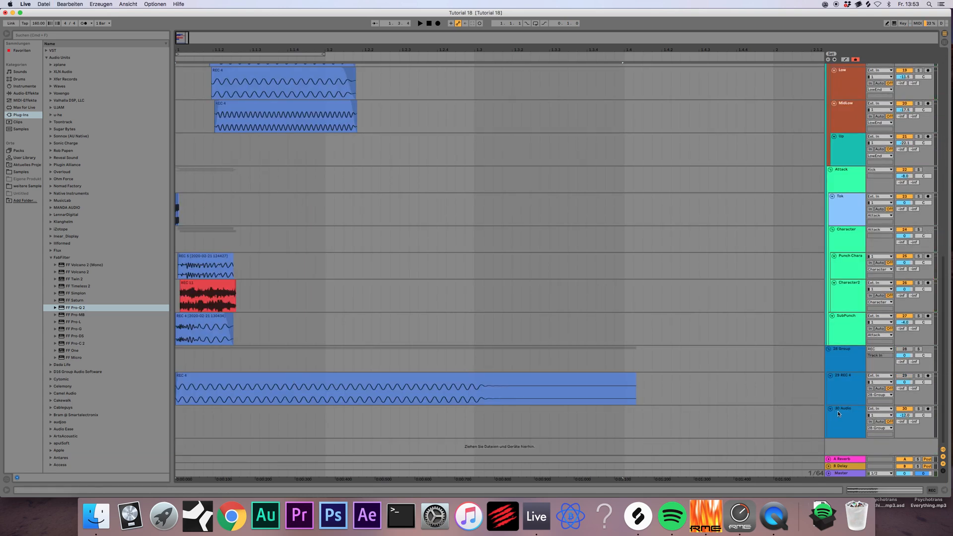
{"action": "scroll", "coordinate": [839, 426], "scroll_direction": "up", "scroll_amount": 15}
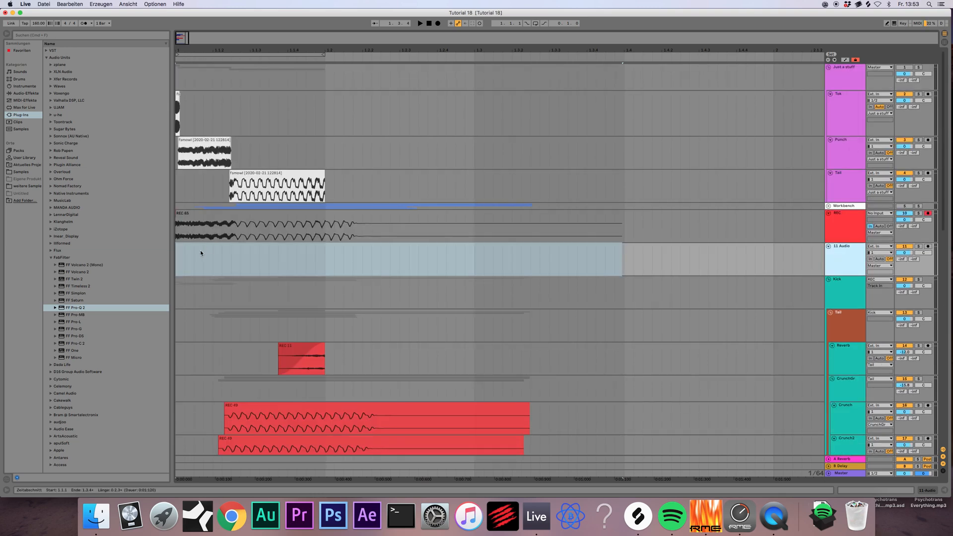
{"action": "left_click", "coordinate": [182, 258]}
{"action": "key", "text": "super+v"}
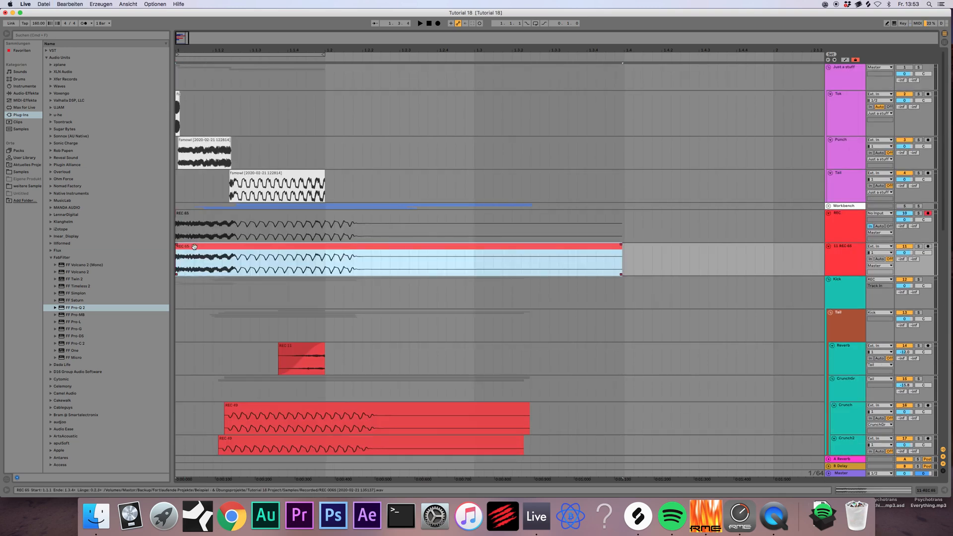
- Turn off Warp for the copied recording and raise its clip gain to about 2.3 dB
{"action": "double_click", "coordinate": [196, 249]}
{"action": "left_click", "coordinate": [88, 182]}
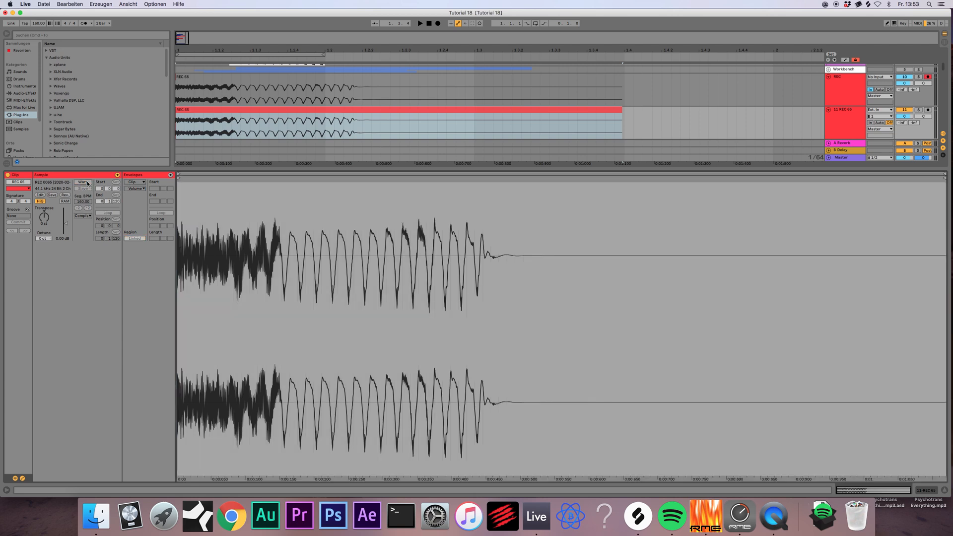
{"action": "left_click_drag", "start_coordinate": [68, 226], "coordinate": [68, 222]}
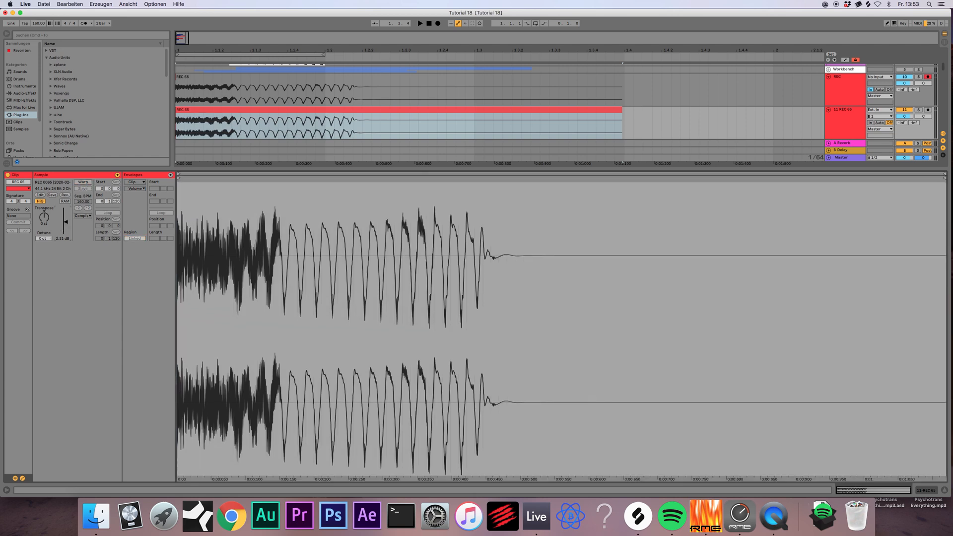
{"action": "left_click", "coordinate": [944, 491]}
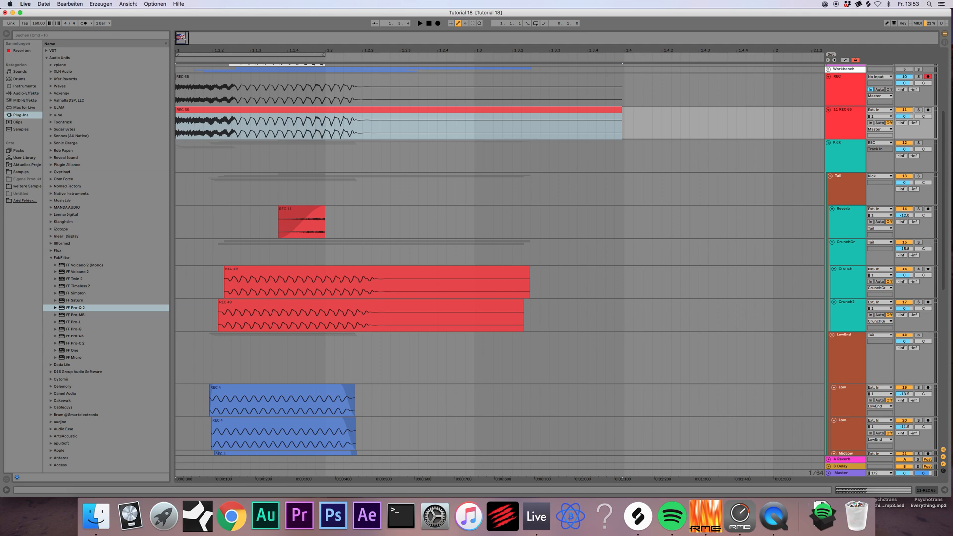
- Loop the copied recording from the start to 1.2.1, solo its track and play it back
{"action": "left_click_drag", "start_coordinate": [183, 37], "coordinate": [179, 42]}
{"action": "scroll", "coordinate": [406, 235], "scroll_direction": "up", "scroll_amount": 5}
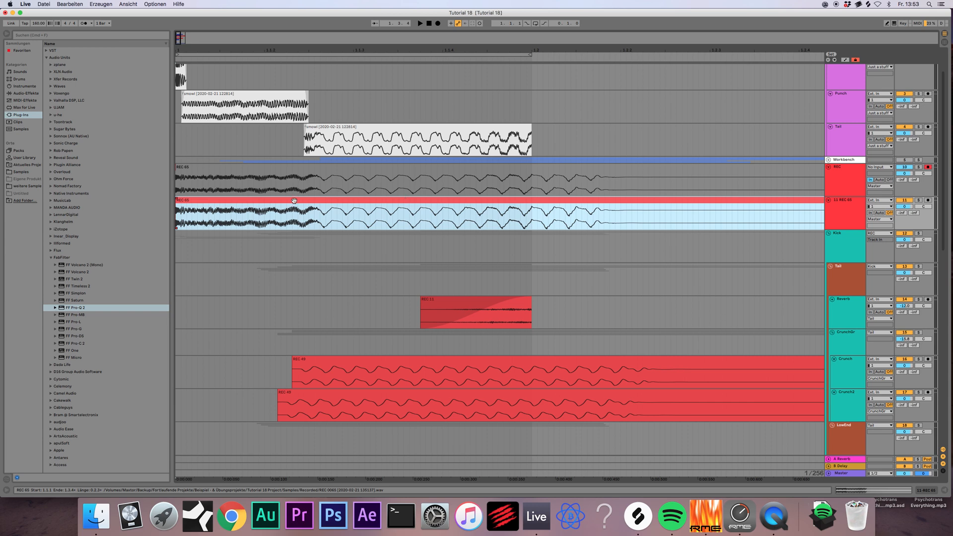
{"action": "left_click", "coordinate": [530, 224]}
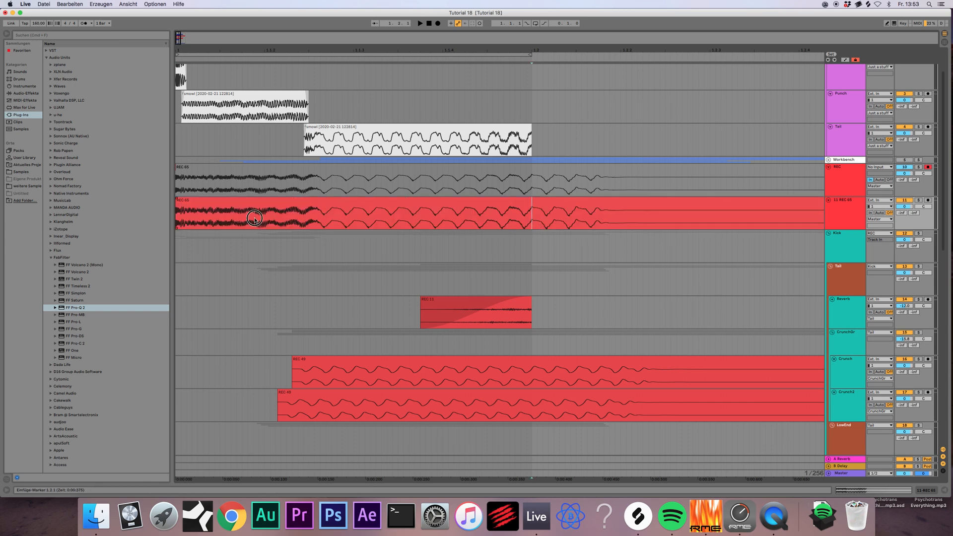
{"action": "left_click_drag", "start_coordinate": [255, 218], "coordinate": [8, 214]}
{"action": "key", "text": "super+l"}
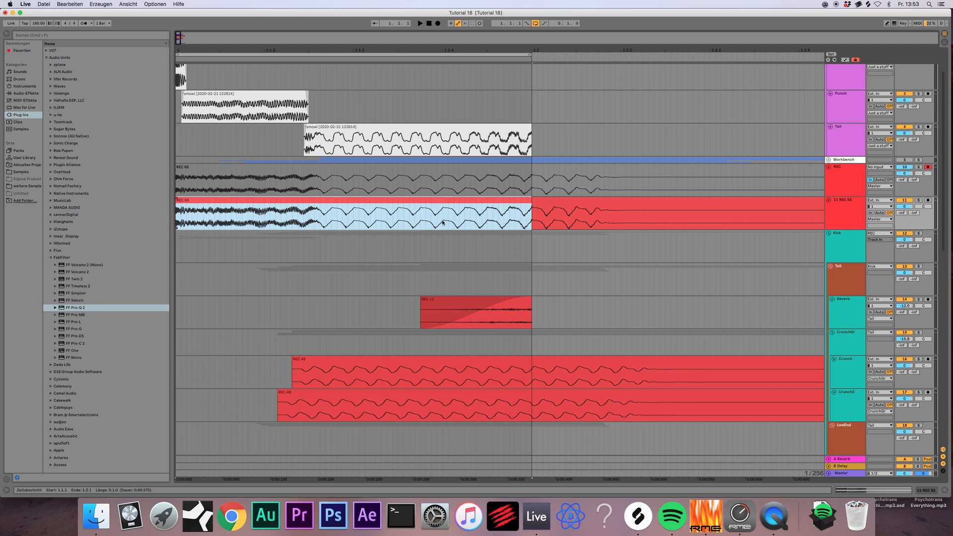
{"action": "left_click", "coordinate": [889, 206]}
{"action": "left_click", "coordinate": [919, 200]}
{"action": "key", "text": "space"}
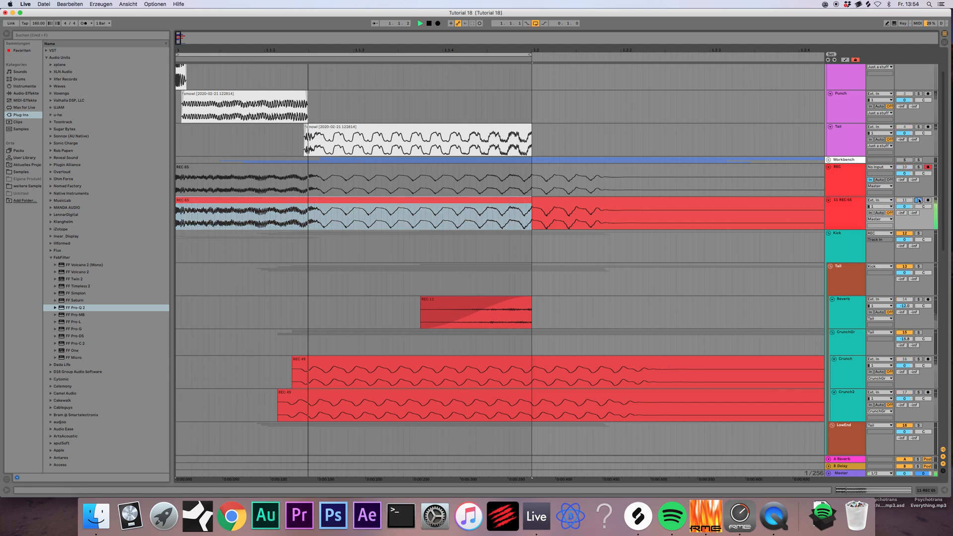
{"action": "left_click_drag", "start_coordinate": [190, 48], "coordinate": [177, 28]}
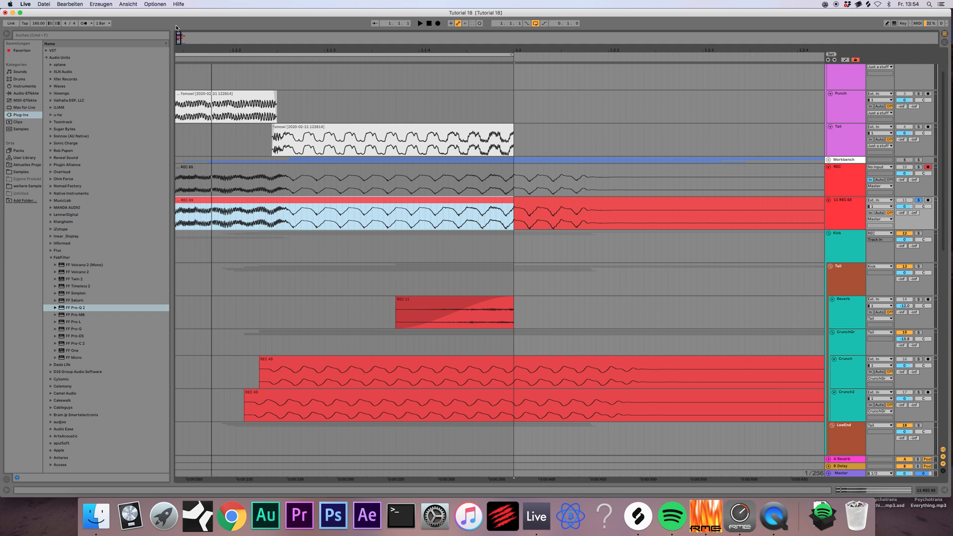
{"action": "left_click_drag", "start_coordinate": [179, 37], "coordinate": [179, 26]}
{"action": "left_click", "coordinate": [205, 205]}
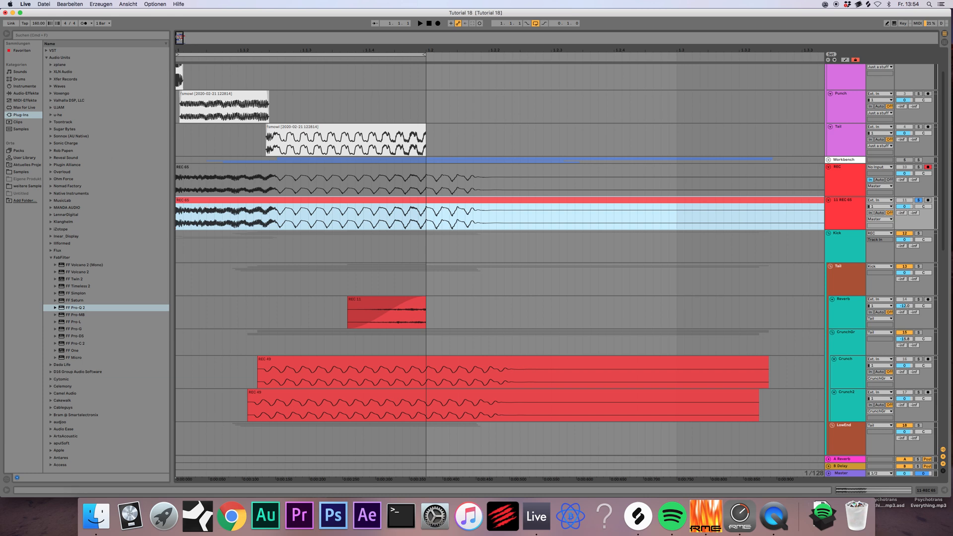
{"action": "left_click_drag", "start_coordinate": [179, 37], "coordinate": [179, 28]}
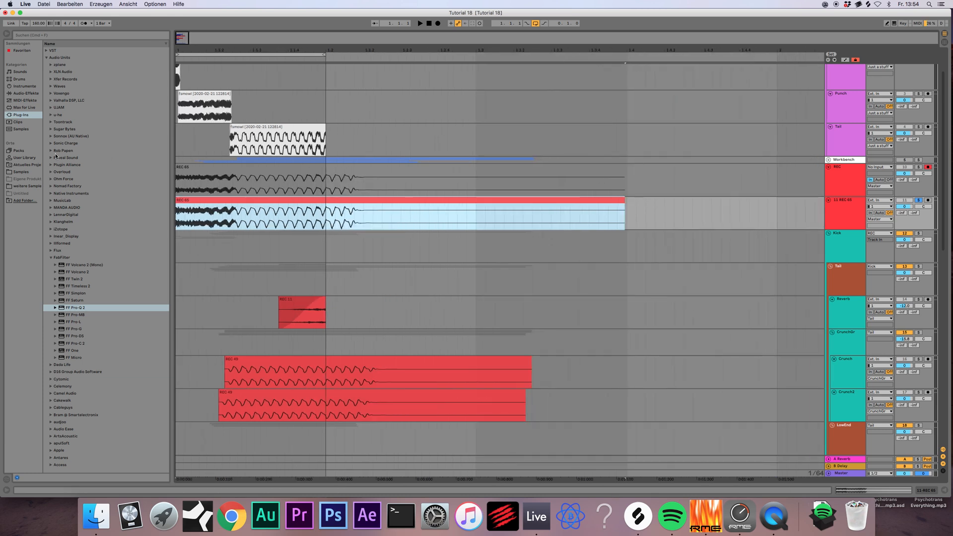
{"action": "left_click", "coordinate": [19, 172]}
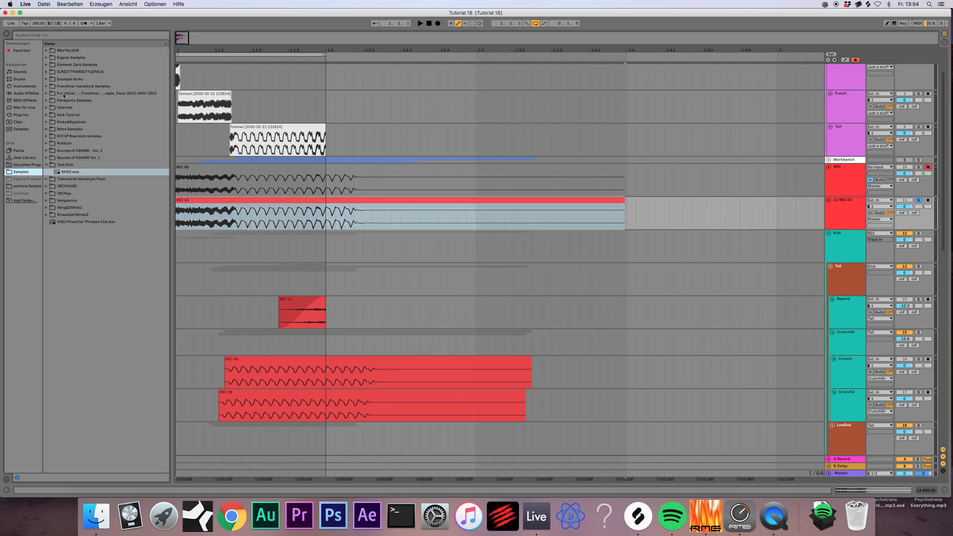
{"action": "left_click", "coordinate": [46, 58]}
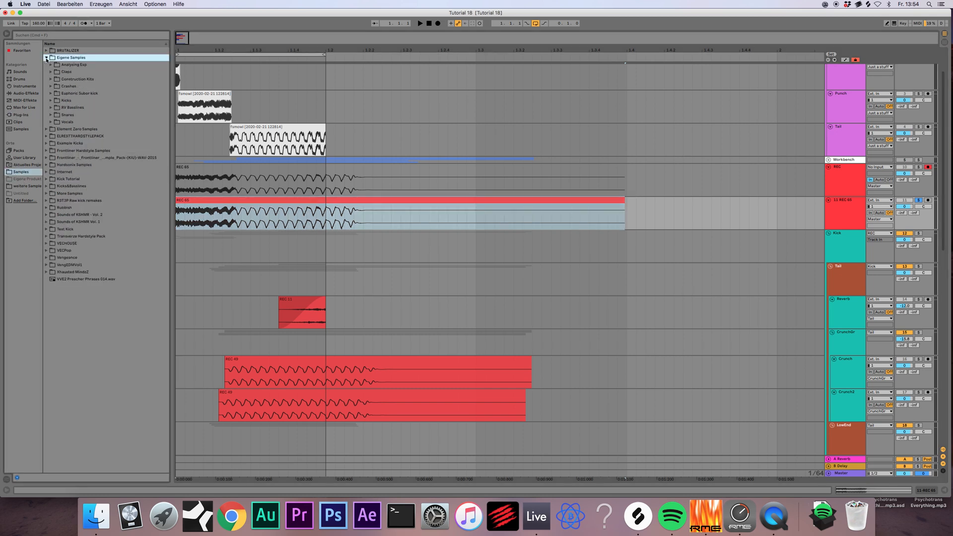
{"action": "left_click", "coordinate": [51, 93]}
{"action": "left_click", "coordinate": [55, 150]}
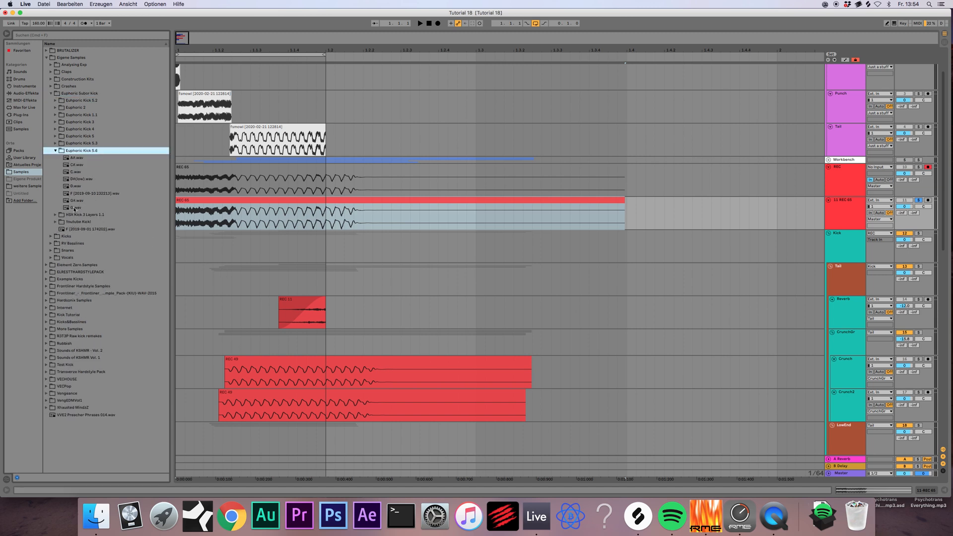
{"action": "left_click_drag", "start_coordinate": [78, 194], "coordinate": [175, 216]}
{"action": "key", "text": "space"}
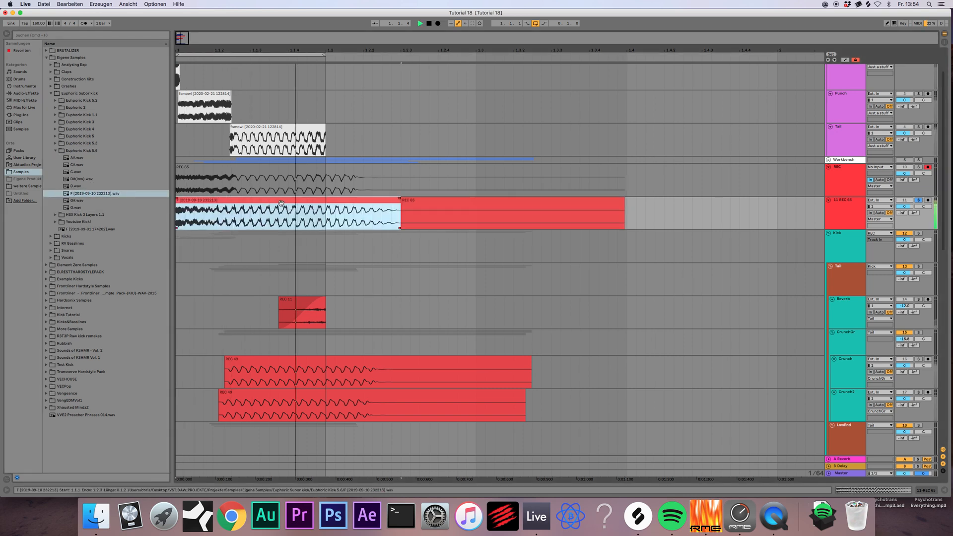
- Stop playback and set the project tempo to 150 BPM
{"action": "key", "text": "space"}
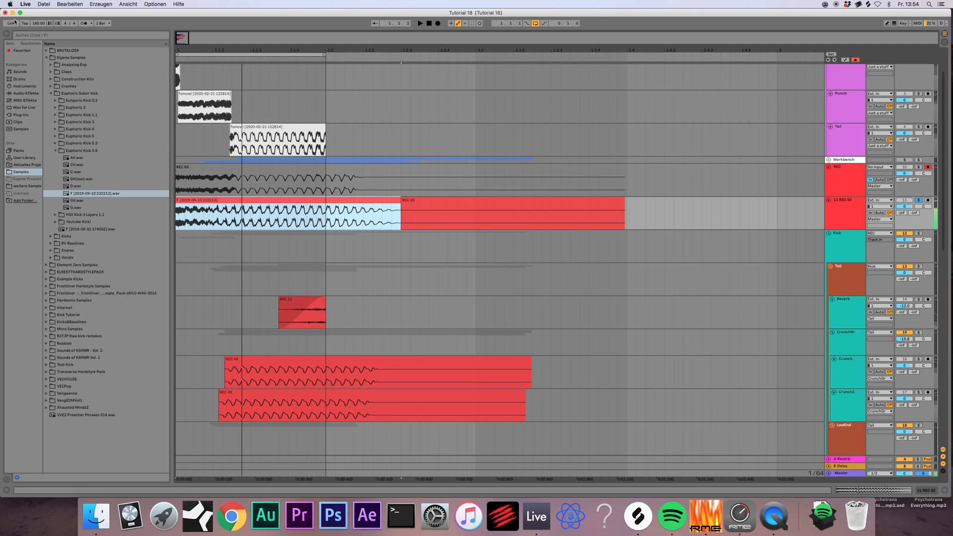
{"action": "left_click", "coordinate": [39, 25]}
{"action": "type", "text": "150"}
{"action": "key", "text": "Return"}
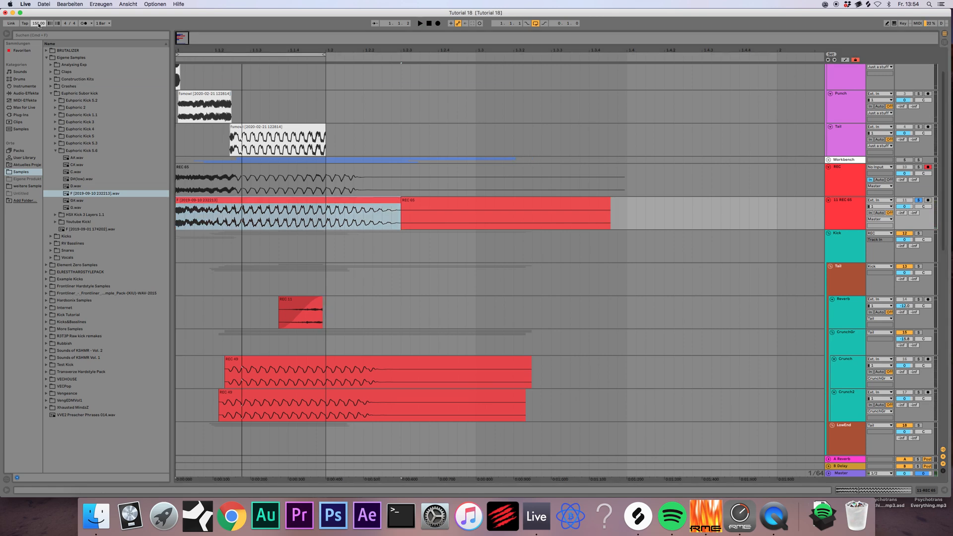
{"action": "double_click", "coordinate": [268, 211]}
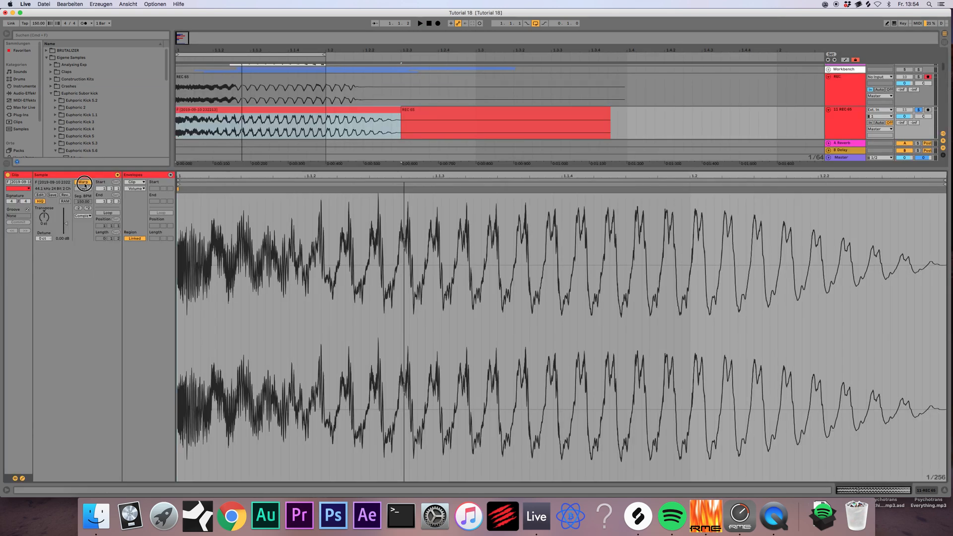
{"action": "left_click", "coordinate": [85, 184]}
{"action": "key", "text": "space"}
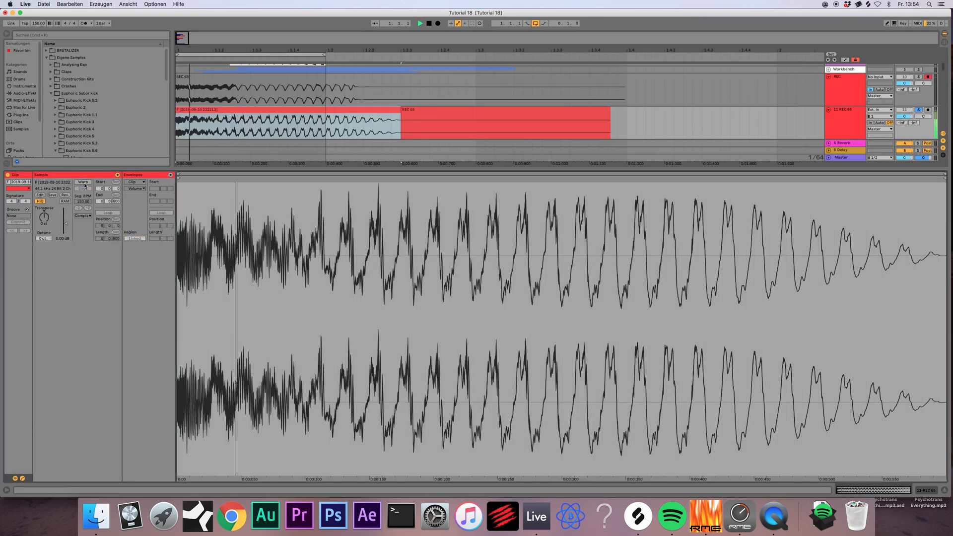
{"action": "left_click", "coordinate": [944, 490]}
{"action": "key", "text": "space"}
{"action": "scroll", "coordinate": [216, 196], "scroll_direction": "up", "scroll_amount": 5}
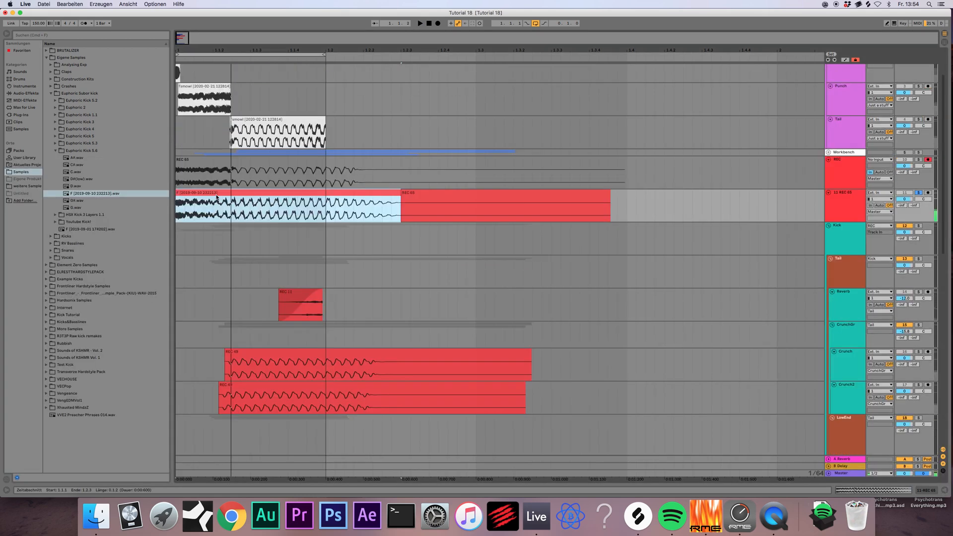
- Preview the F kick samples in the Euphoric Kick 5, Kick 4, Kick 3, Kick 1.1 and Euphoric 2 folders
{"action": "left_click", "coordinate": [56, 151]}
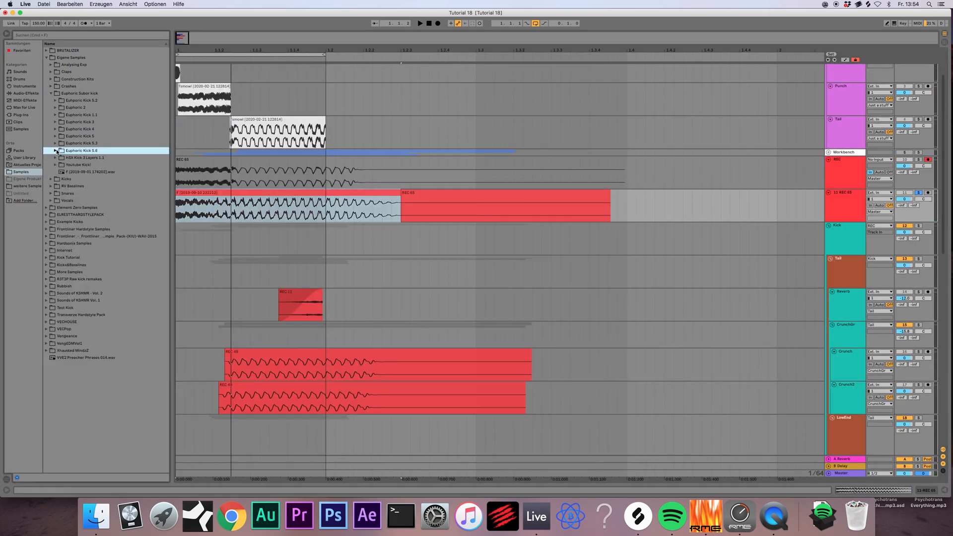
{"action": "left_click", "coordinate": [56, 144]}
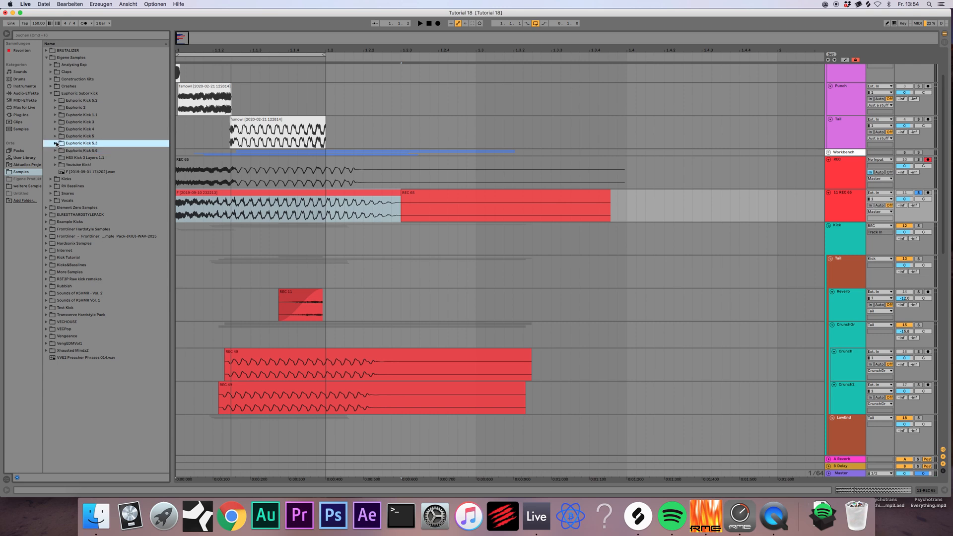
{"action": "left_click", "coordinate": [55, 136]}
{"action": "left_click", "coordinate": [72, 157]}
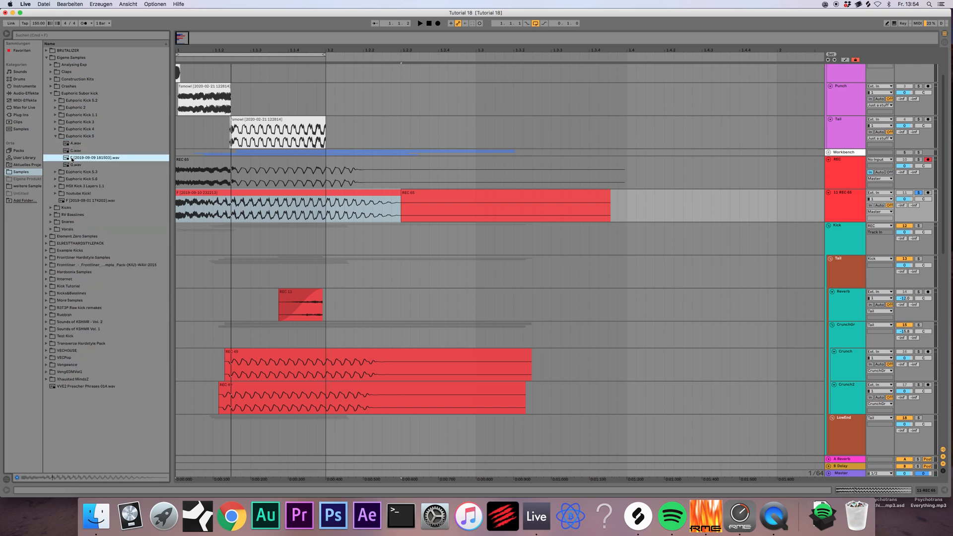
{"action": "left_click", "coordinate": [56, 129]}
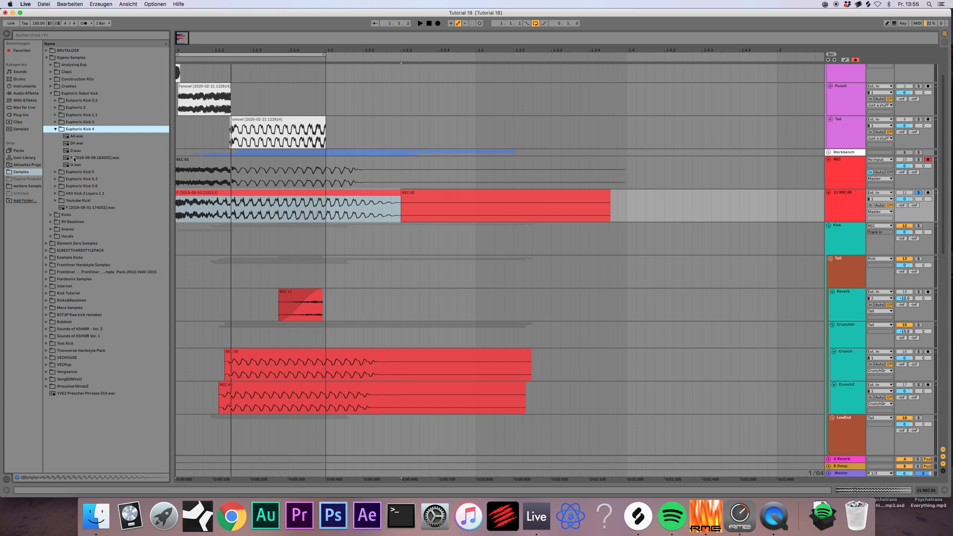
{"action": "left_click", "coordinate": [72, 157]}
{"action": "left_click", "coordinate": [55, 122]}
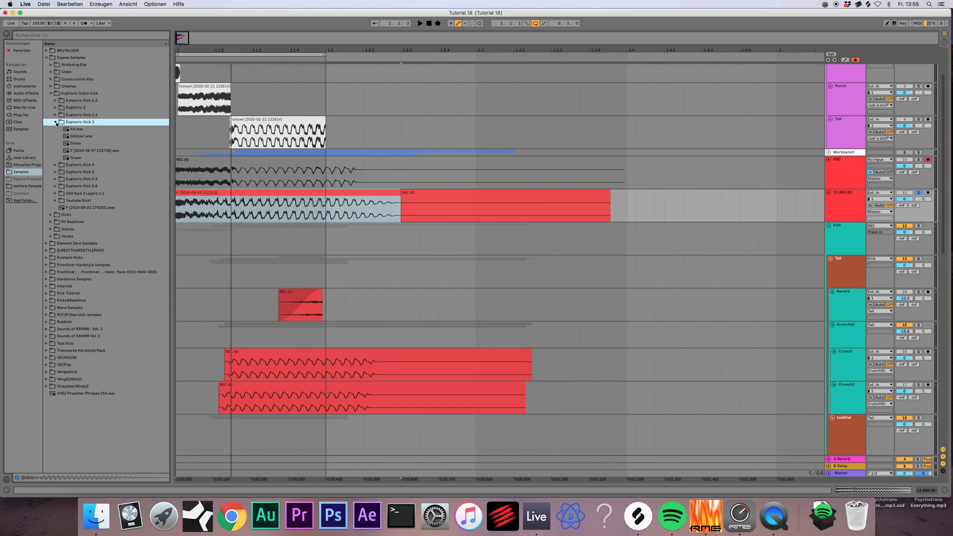
{"action": "left_click", "coordinate": [76, 152]}
{"action": "left_click", "coordinate": [56, 115]}
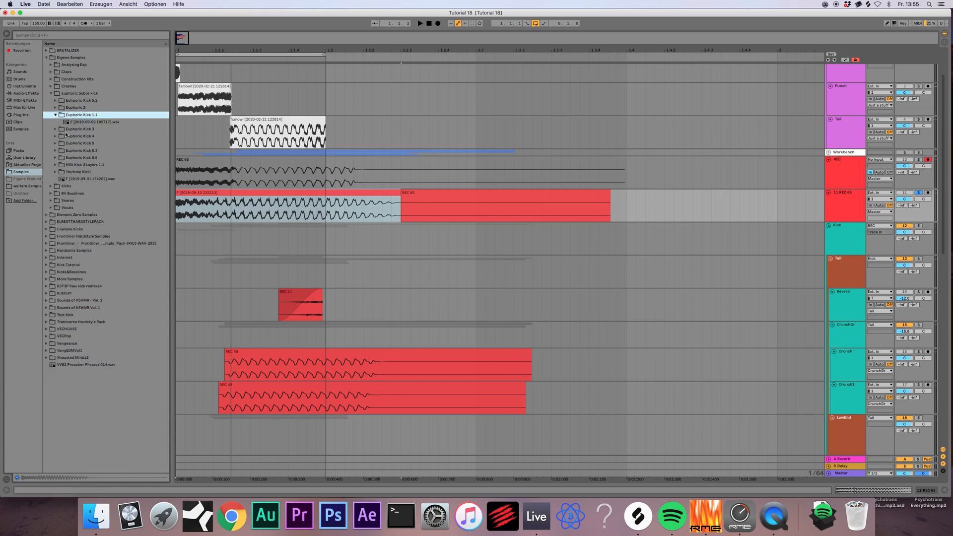
{"action": "left_click", "coordinate": [72, 124]}
{"action": "left_click", "coordinate": [56, 108]}
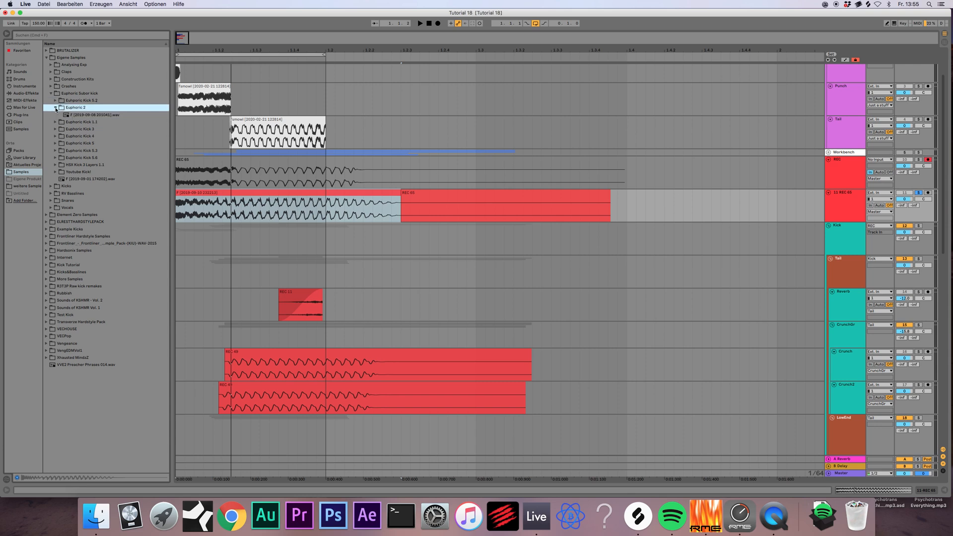
{"action": "left_click", "coordinate": [69, 116]}
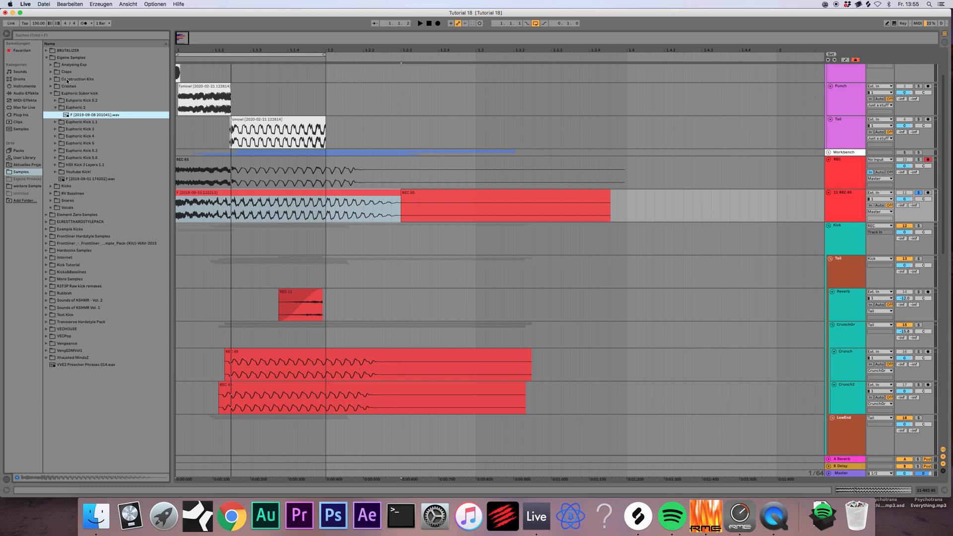
- Place F.wav from BRUTALIZER's Ekion Kick folder at the start of the soloed track and extend the clip past 1.2.1
{"action": "left_click", "coordinate": [47, 51]}
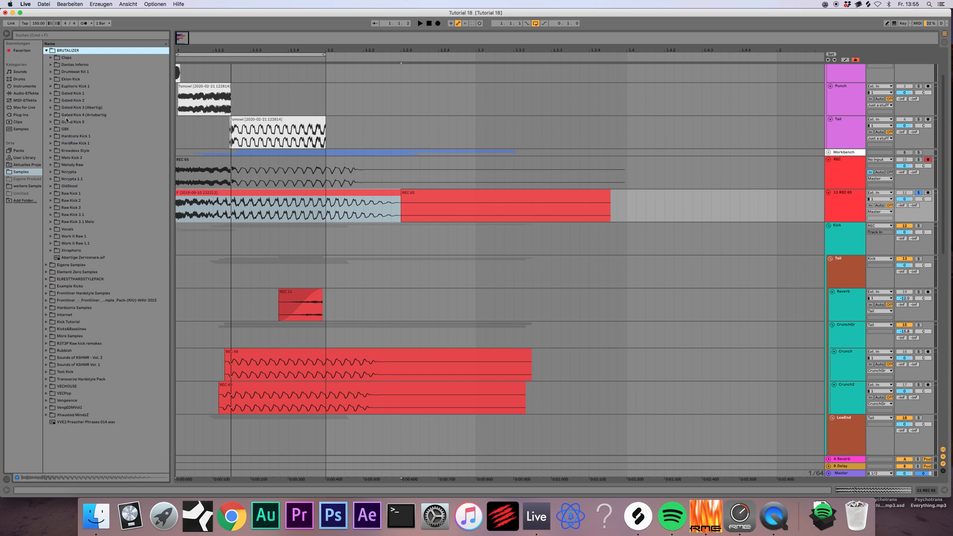
{"action": "left_click", "coordinate": [51, 79]}
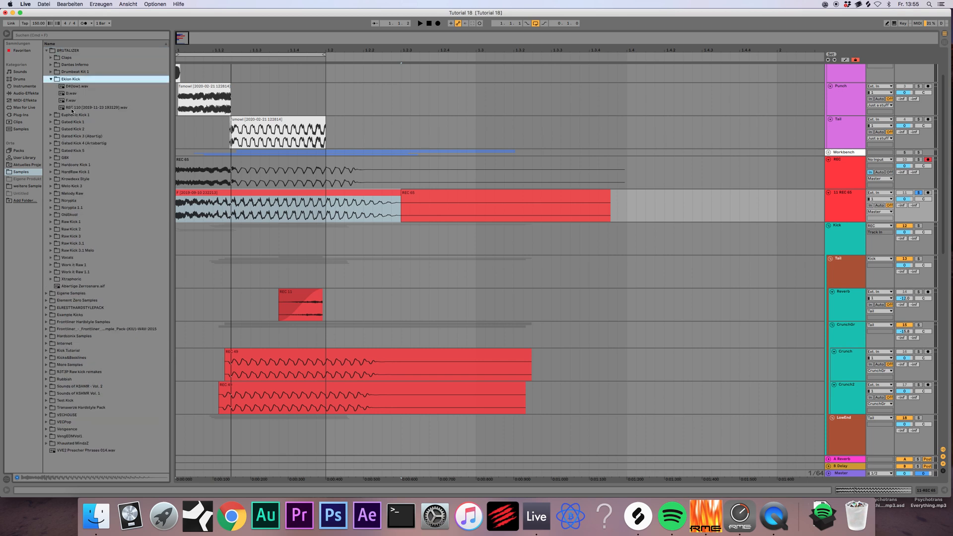
{"action": "left_click_drag", "start_coordinate": [71, 101], "coordinate": [180, 218]}
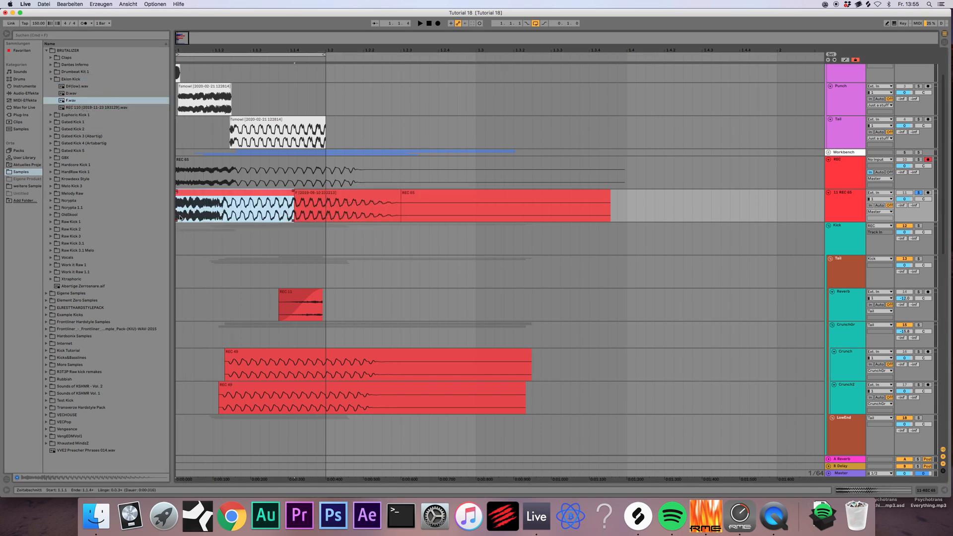
{"action": "left_click_drag", "start_coordinate": [293, 201], "coordinate": [345, 205]}
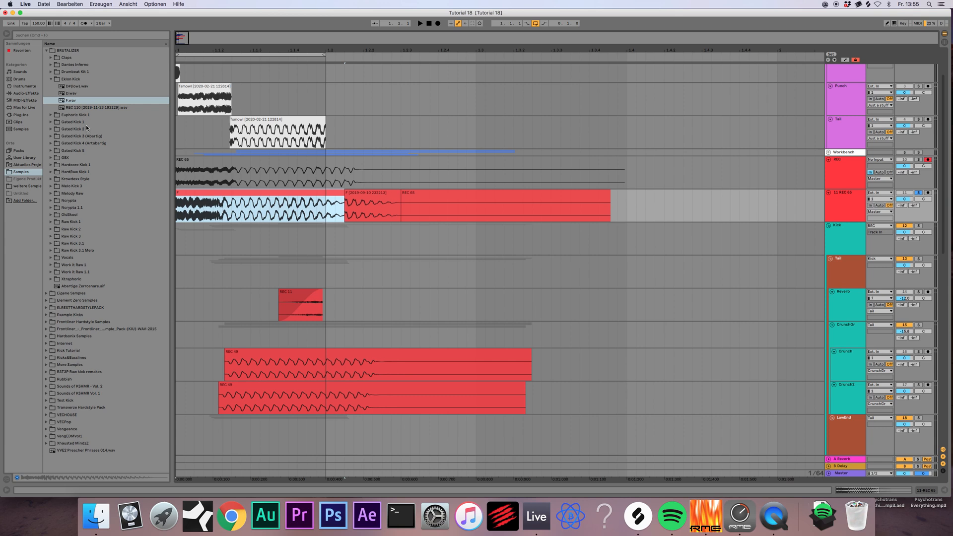
- Set the tempo to 160 BPM, play the placed F.wav clip and inspect its waveform in the clip view
{"action": "left_click_drag", "start_coordinate": [35, 24], "coordinate": [35, 21]}
{"action": "key", "text": "space"}
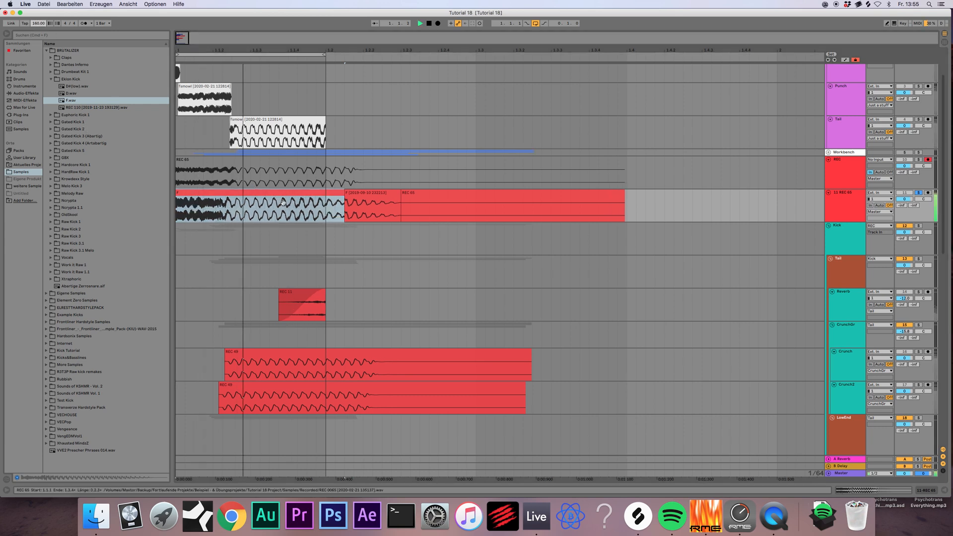
{"action": "double_click", "coordinate": [266, 189]}
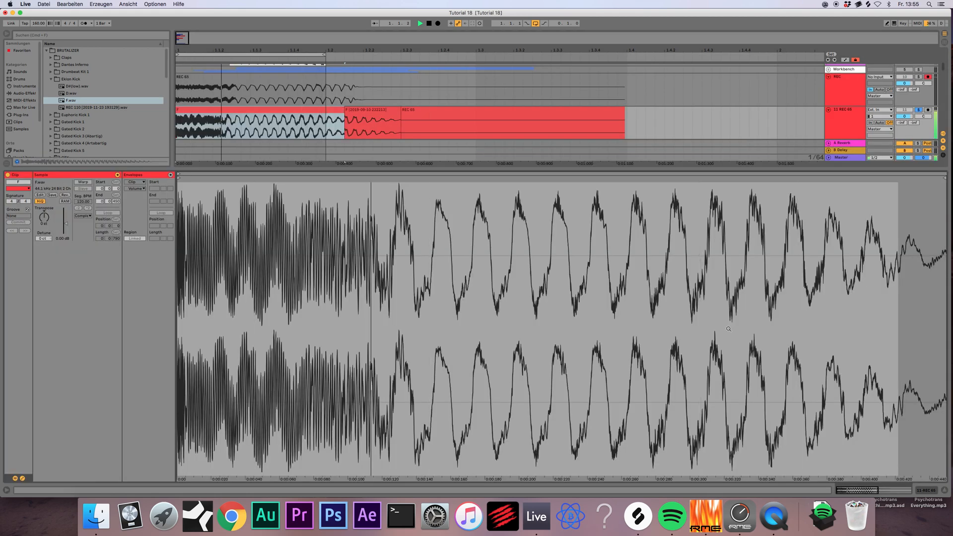
{"action": "key", "text": "space"}
{"action": "left_click", "coordinate": [944, 490]}
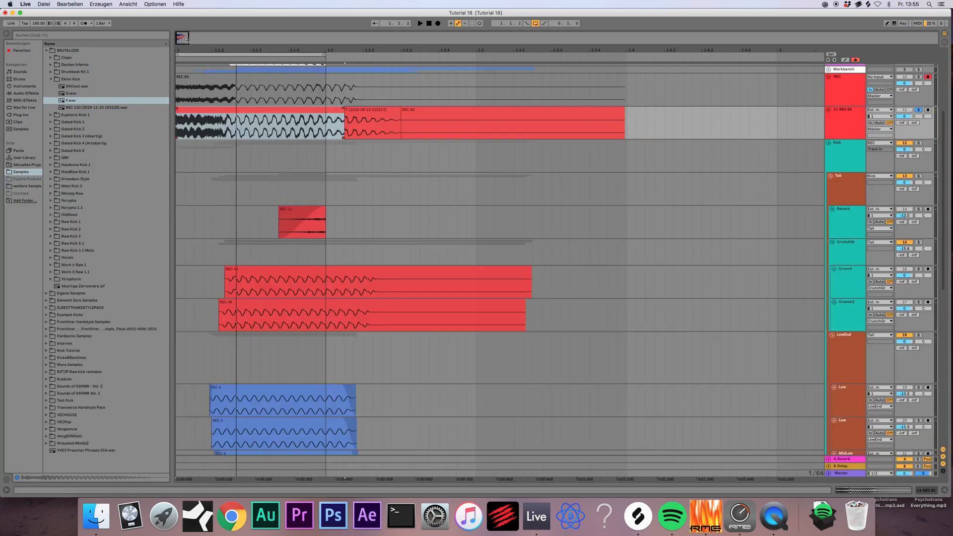
- Copy the REC track's recording onto the soloed track below from 1.1.1, replacing the reference samples there
{"action": "key", "text": "z"}
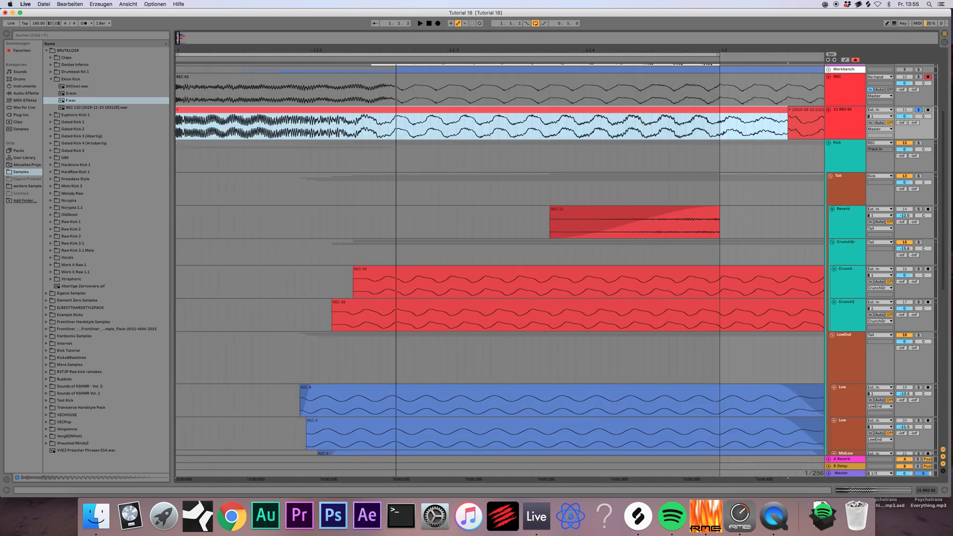
{"action": "key", "text": "x"}
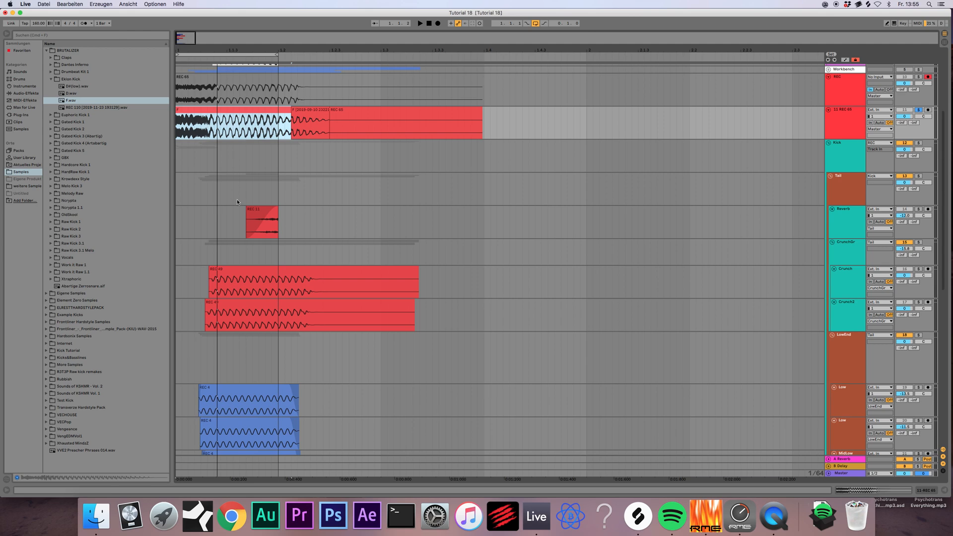
{"action": "scroll", "coordinate": [237, 198], "scroll_direction": "up", "scroll_amount": 6}
{"action": "left_click", "coordinate": [225, 214]}
{"action": "key", "text": "super+c"}
{"action": "left_click", "coordinate": [198, 249]}
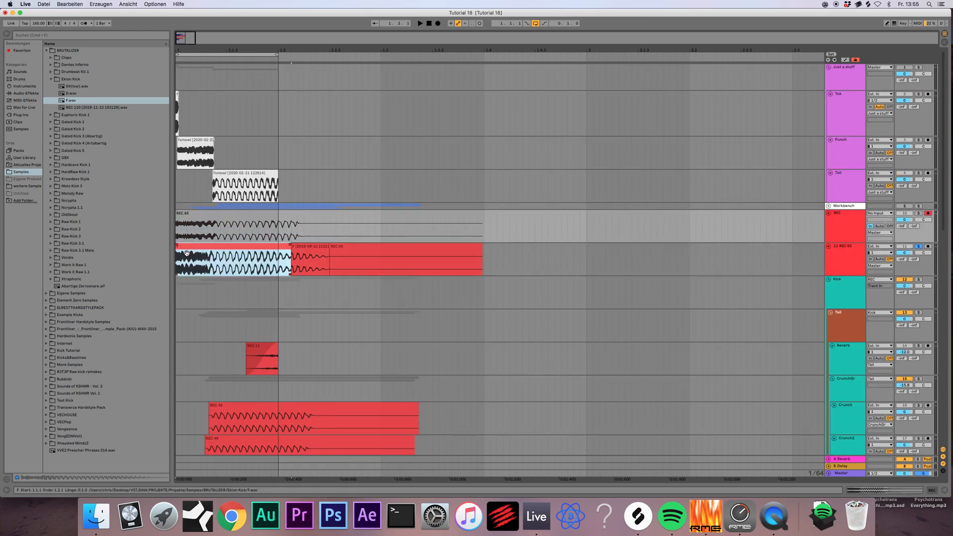
{"action": "key", "text": "super+v"}
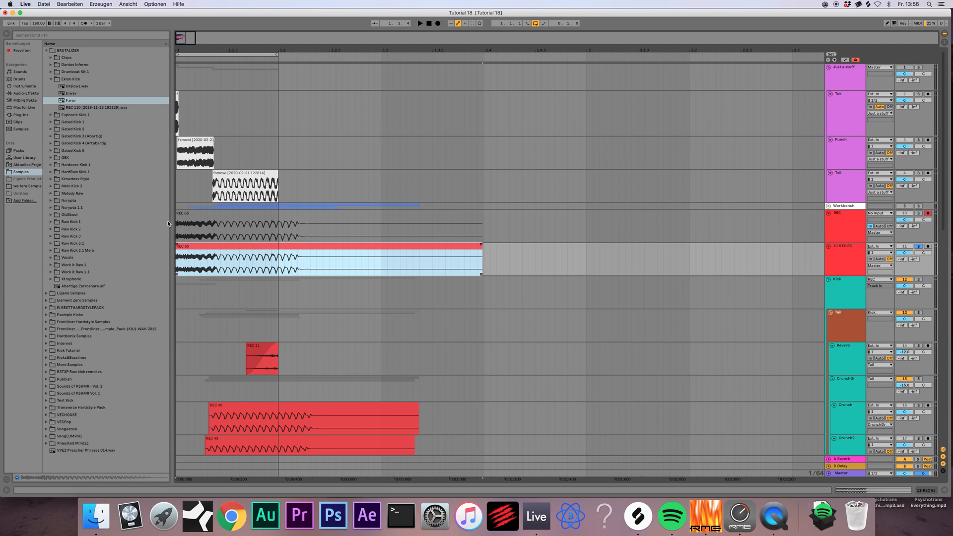
- Select the tail section of the pasted recording up to just past 1.2.1 and examine its waveform
{"action": "left_click", "coordinate": [180, 269]}
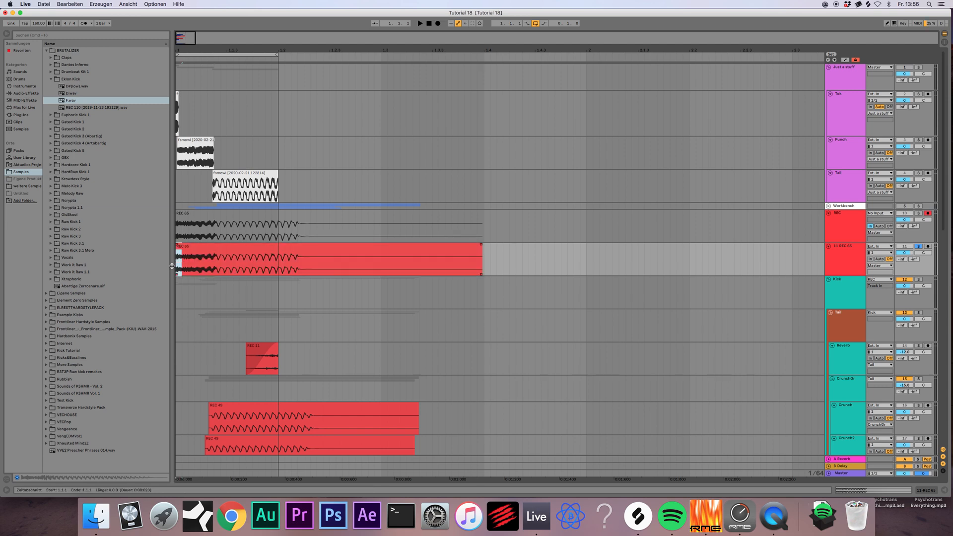
{"action": "left_click_drag", "start_coordinate": [220, 270], "coordinate": [282, 272]}
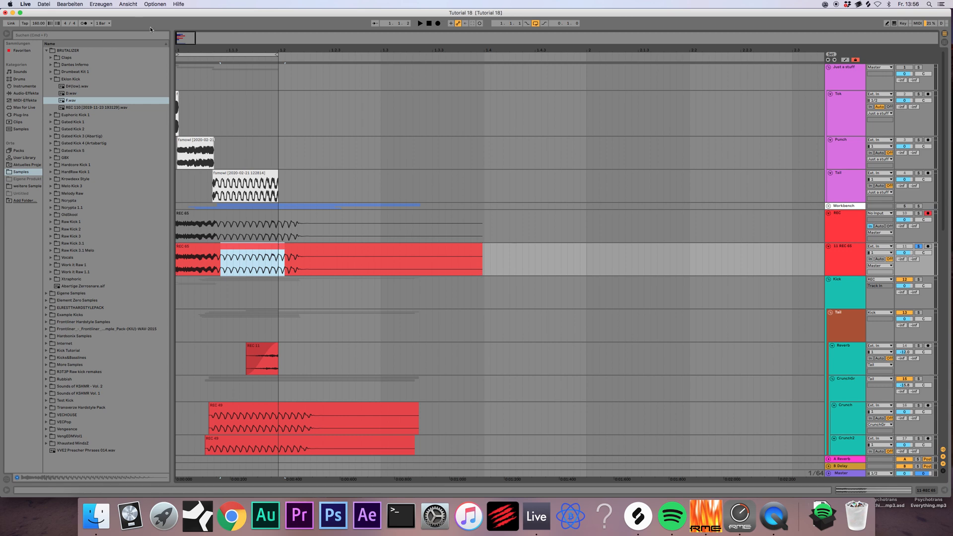
{"action": "mouse_move", "coordinate": [181, 38]}
{"action": "left_mouse_down"}
{"action": "mouse_move", "coordinate": [181, 57]}
{"action": "mouse_move", "coordinate": [175, 41]}
{"action": "left_mouse_up"}
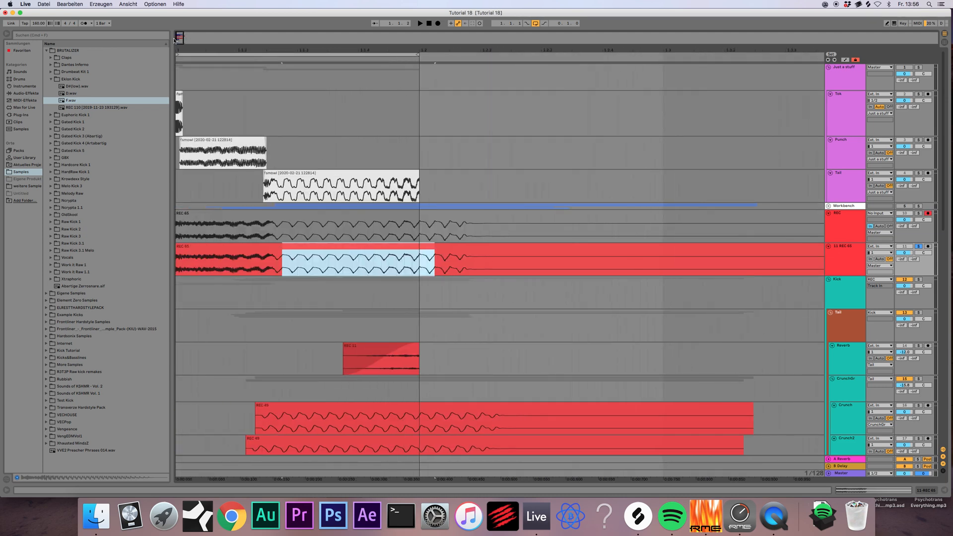
{"action": "left_click_drag", "start_coordinate": [174, 41], "coordinate": [175, 22]}
{"action": "scroll", "coordinate": [227, 217], "scroll_direction": "down", "scroll_amount": 8}
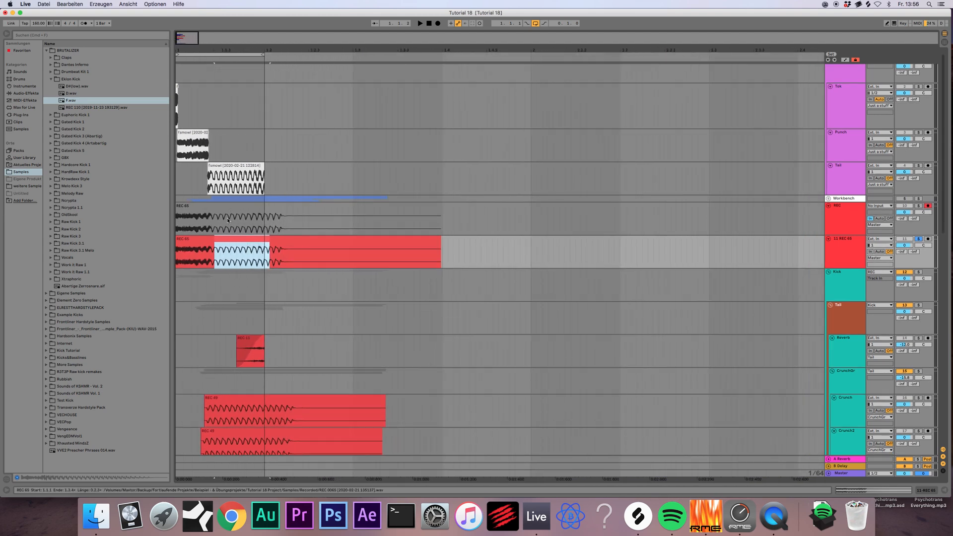
{"action": "scroll", "coordinate": [227, 217], "scroll_direction": "up", "scroll_amount": 8}
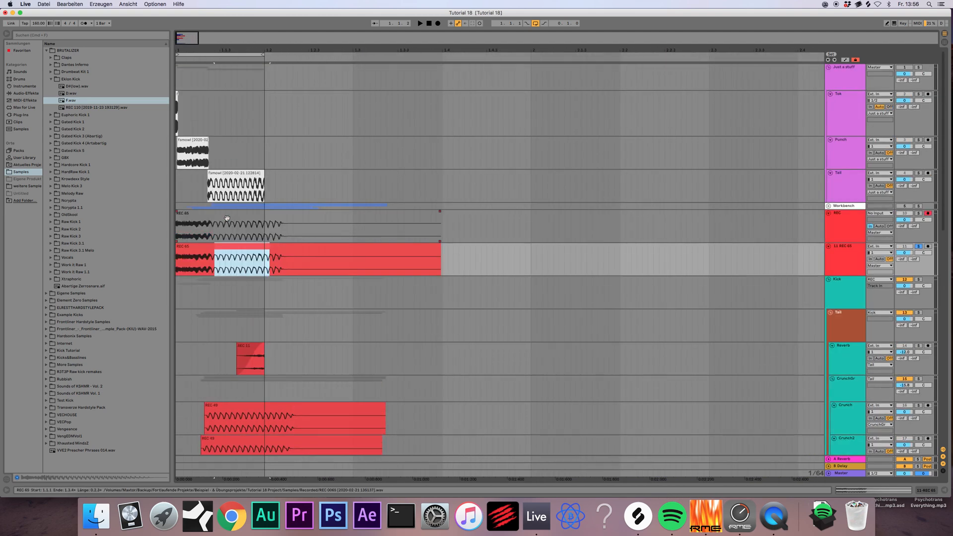